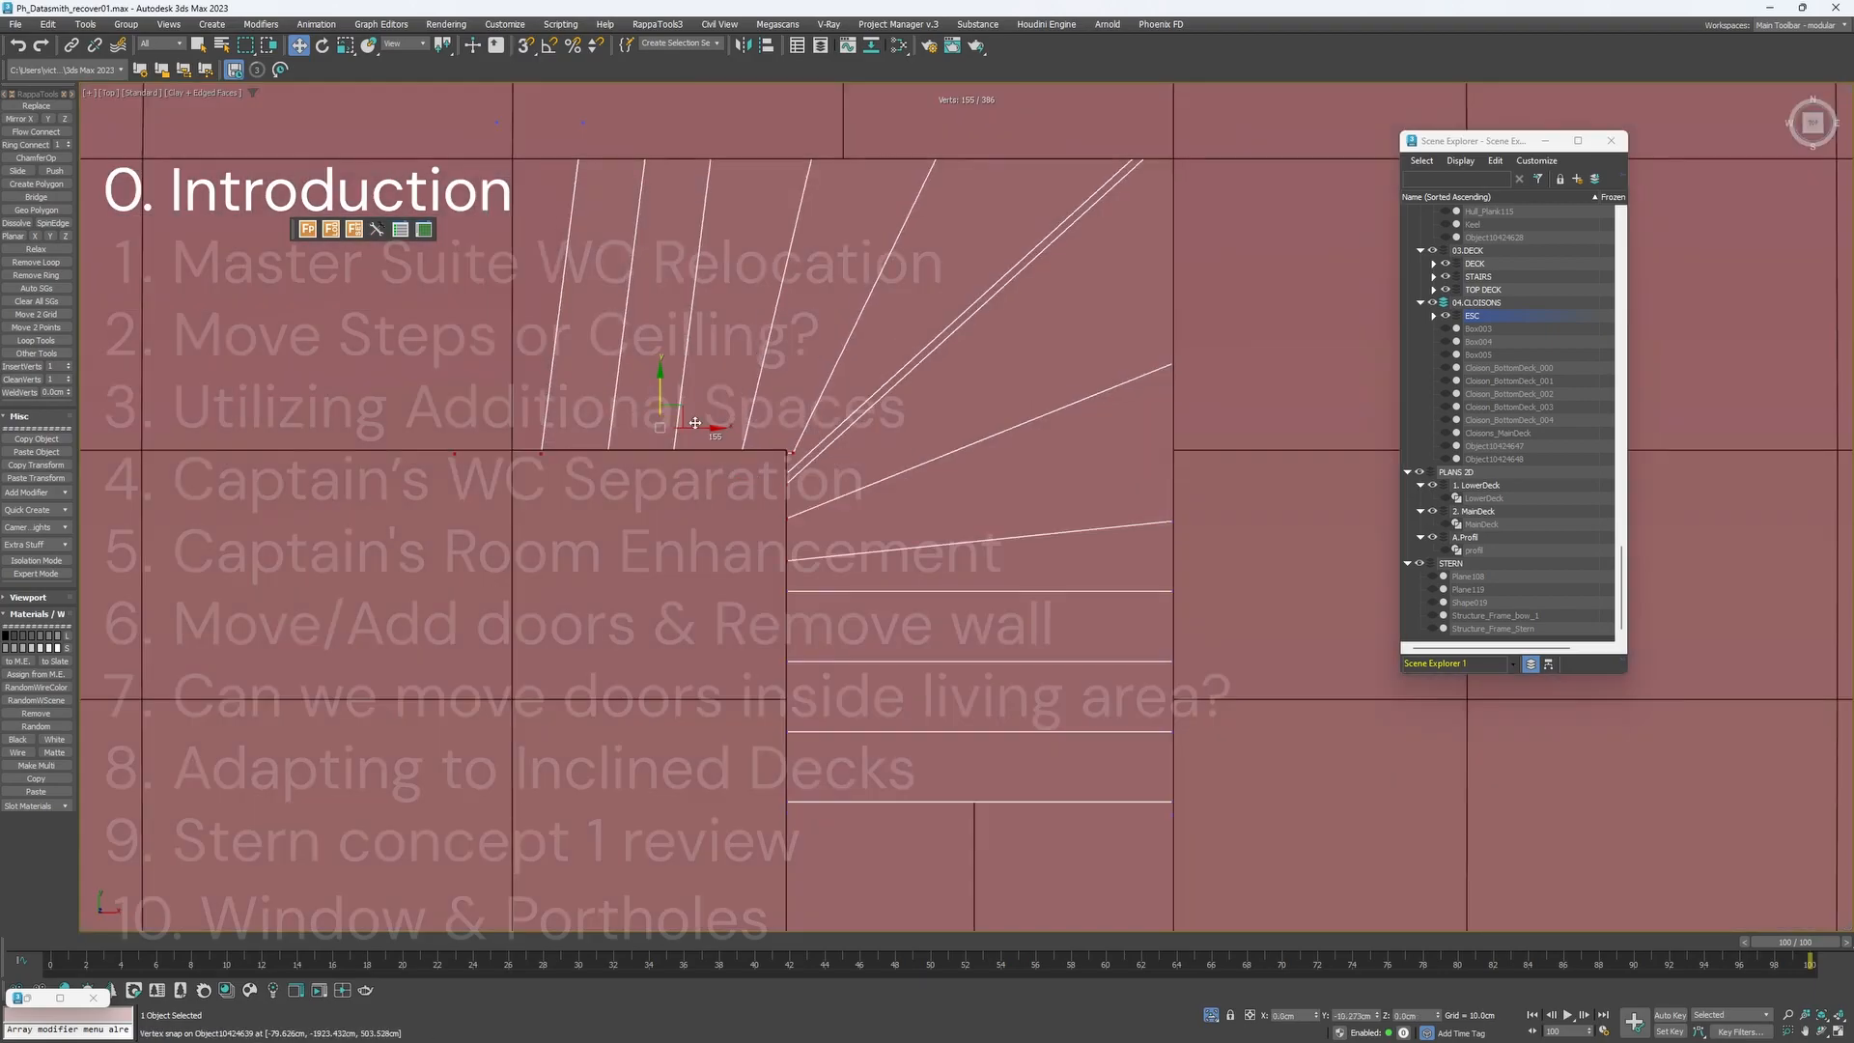
pyautogui.moveTo(786, 840); pyautogui.dragTo(1043, 852)
pyautogui.hotkey('alt', 'q')
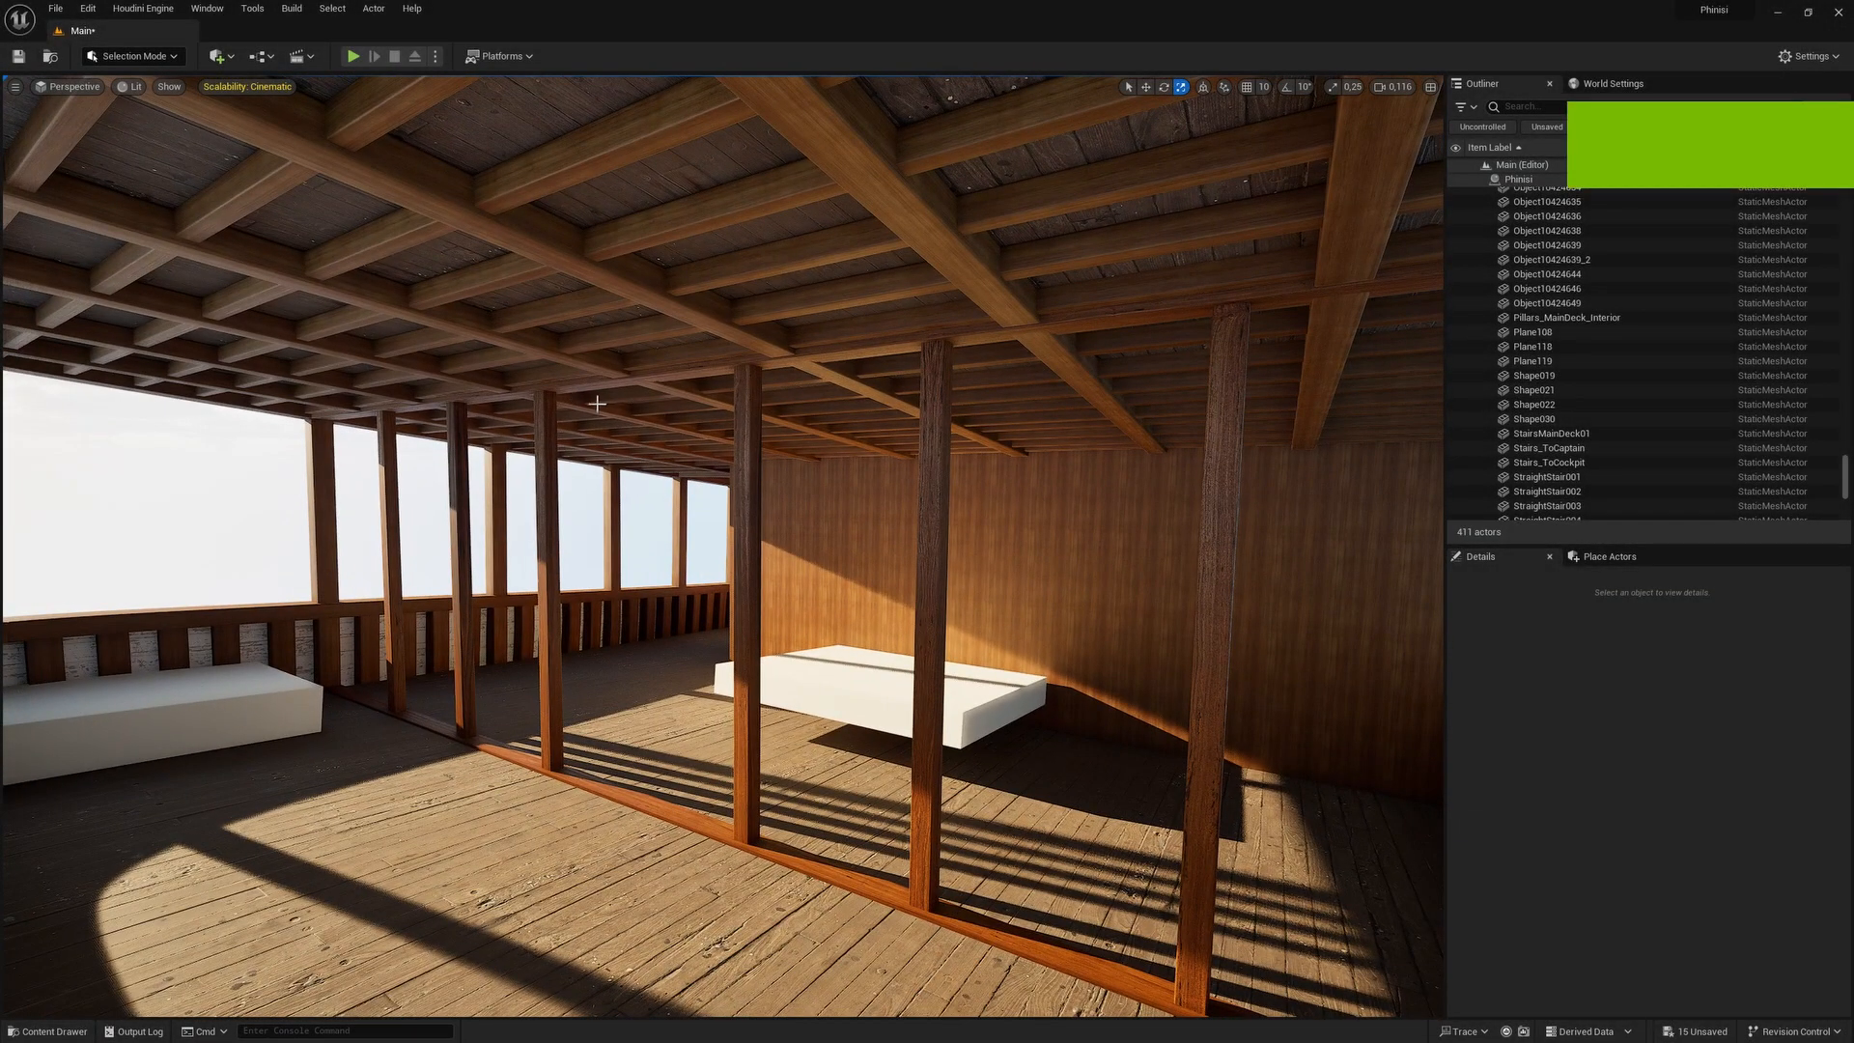
# Hide the wooden partition wall Plane119 behind the bed to view the room without it.
pyautogui.moveTo(620, 450); pyautogui.dragTo(885, 364, button='right')
pyautogui.scroll(-4, 620, 450)
pyautogui.click(950, 510)
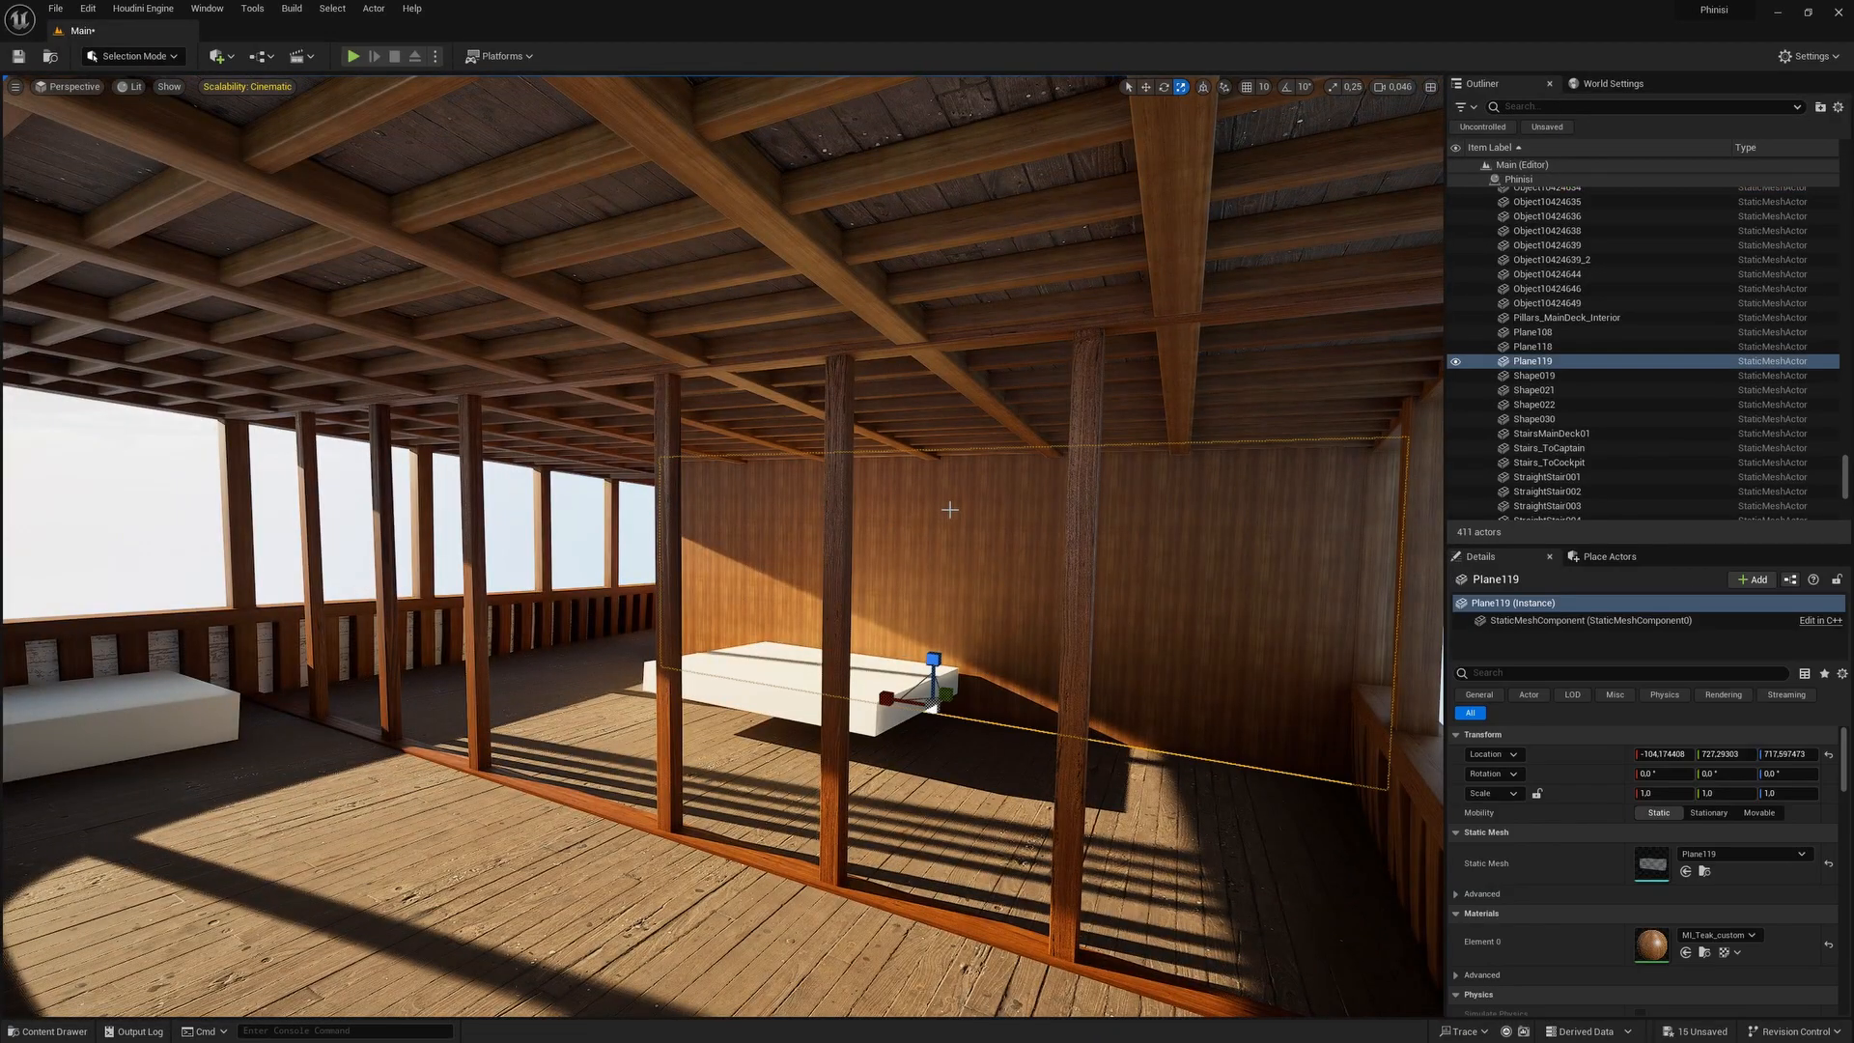
pyautogui.press('h')
pyautogui.moveTo(869, 505)
pyautogui.mouseDown(button='right')
pyautogui.moveTo(791, 505)
pyautogui.moveTo(923, 505)
pyautogui.moveTo(869, 505)
pyautogui.mouseUp(button='right')
# Switch to 3ds Max to view the whole ship model and return to Unreal Editor.
pyautogui.hotkey('alt', 'Tab')
pyautogui.click(396, 663)
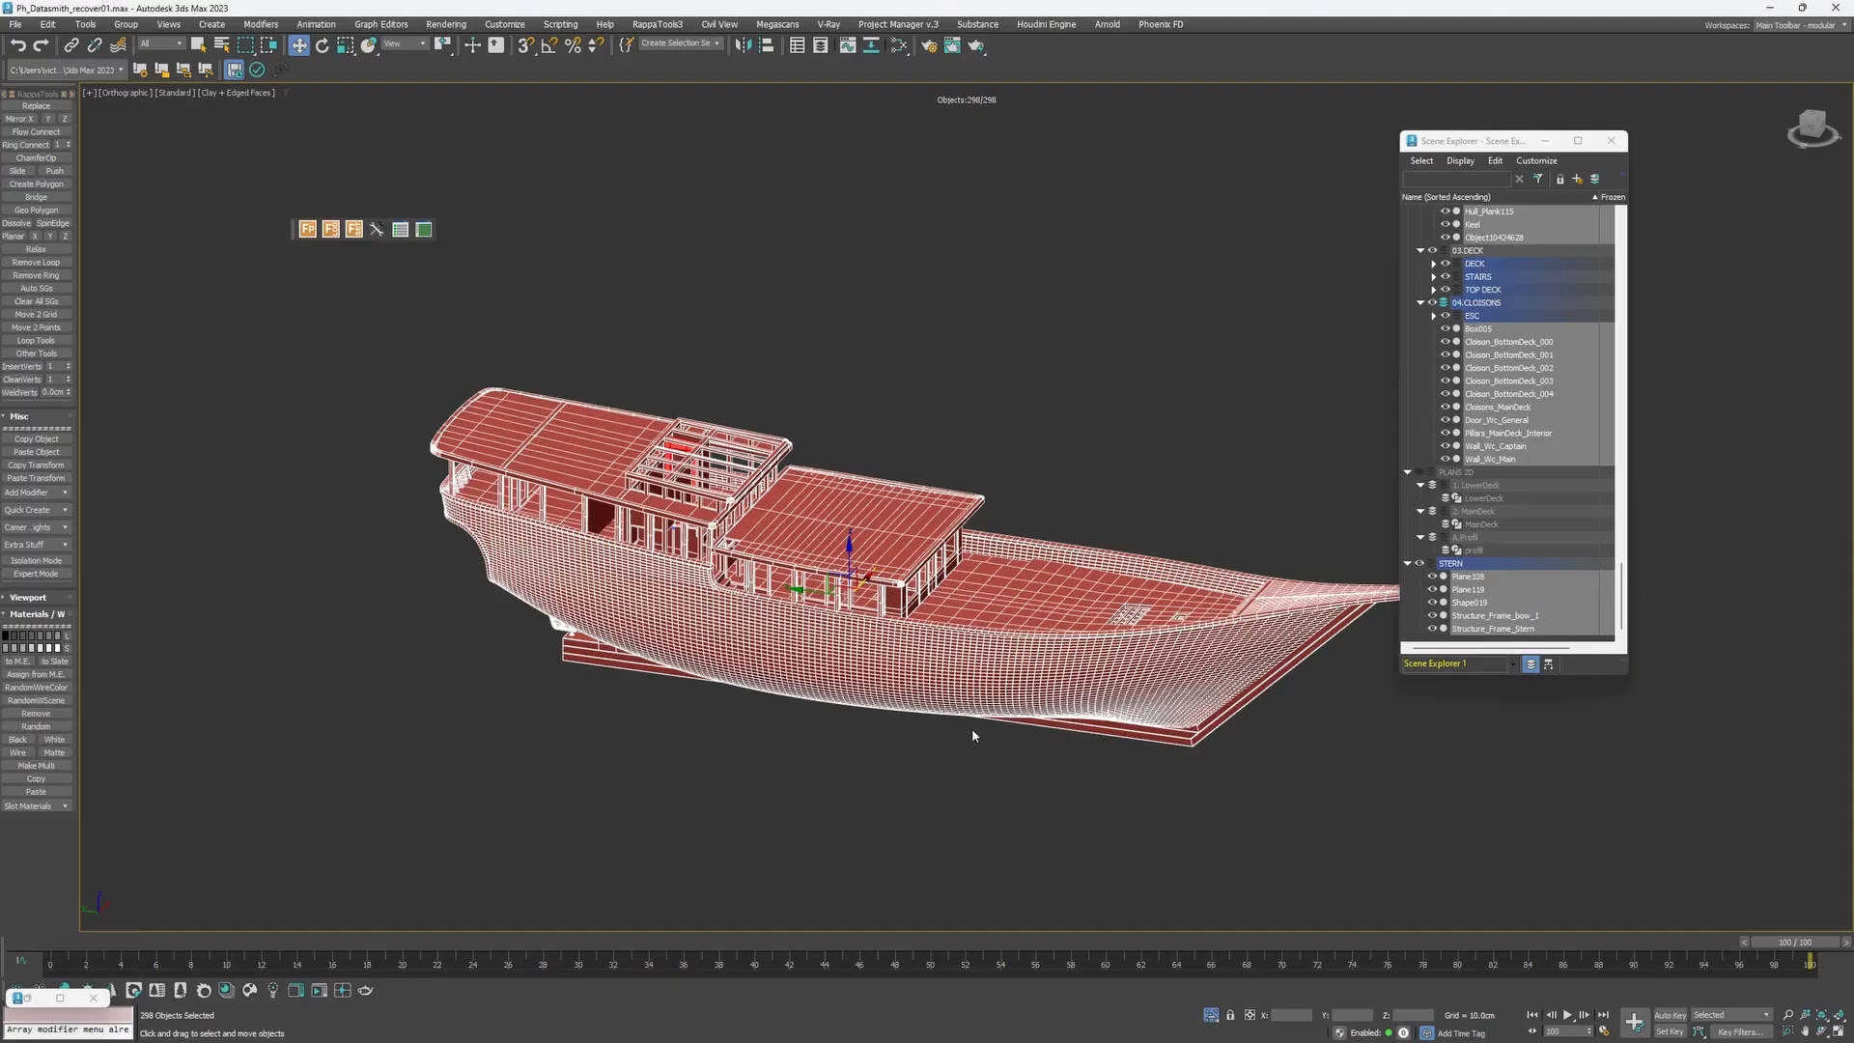
pyautogui.hotkey('alt', 'Tab')
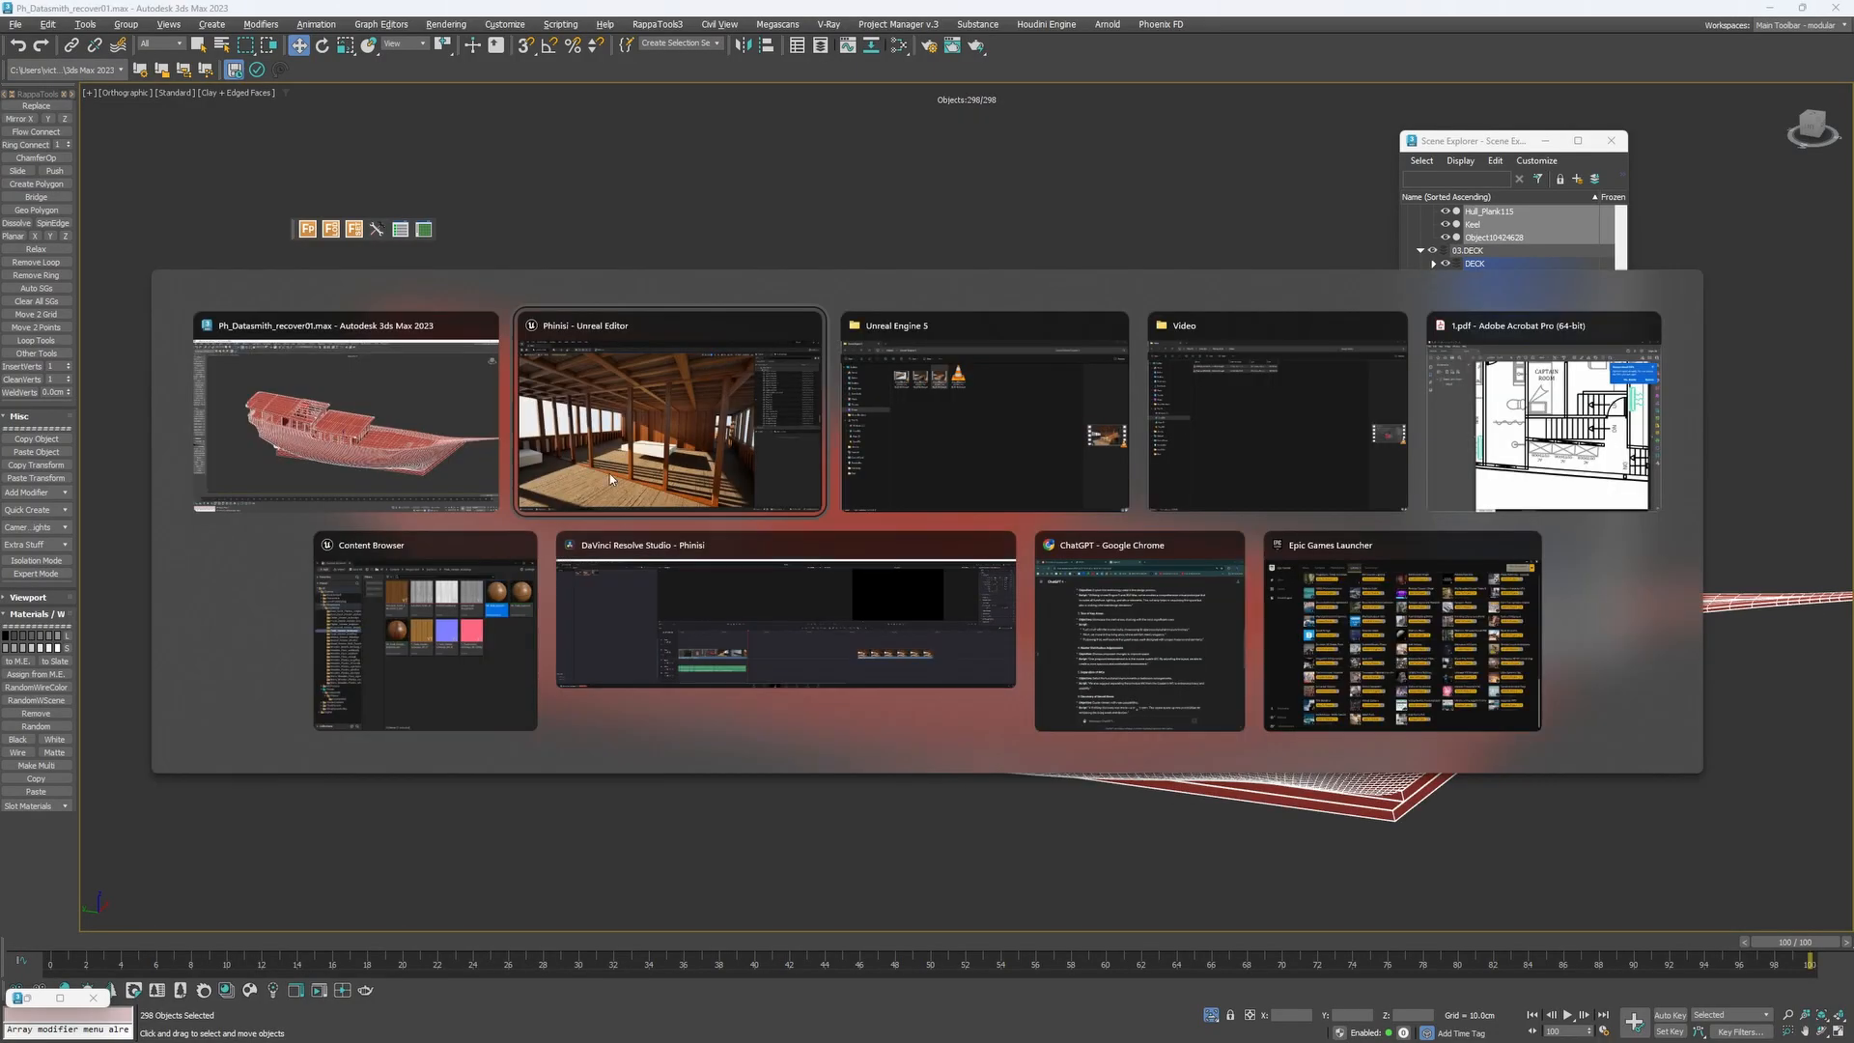
pyautogui.click(595, 415)
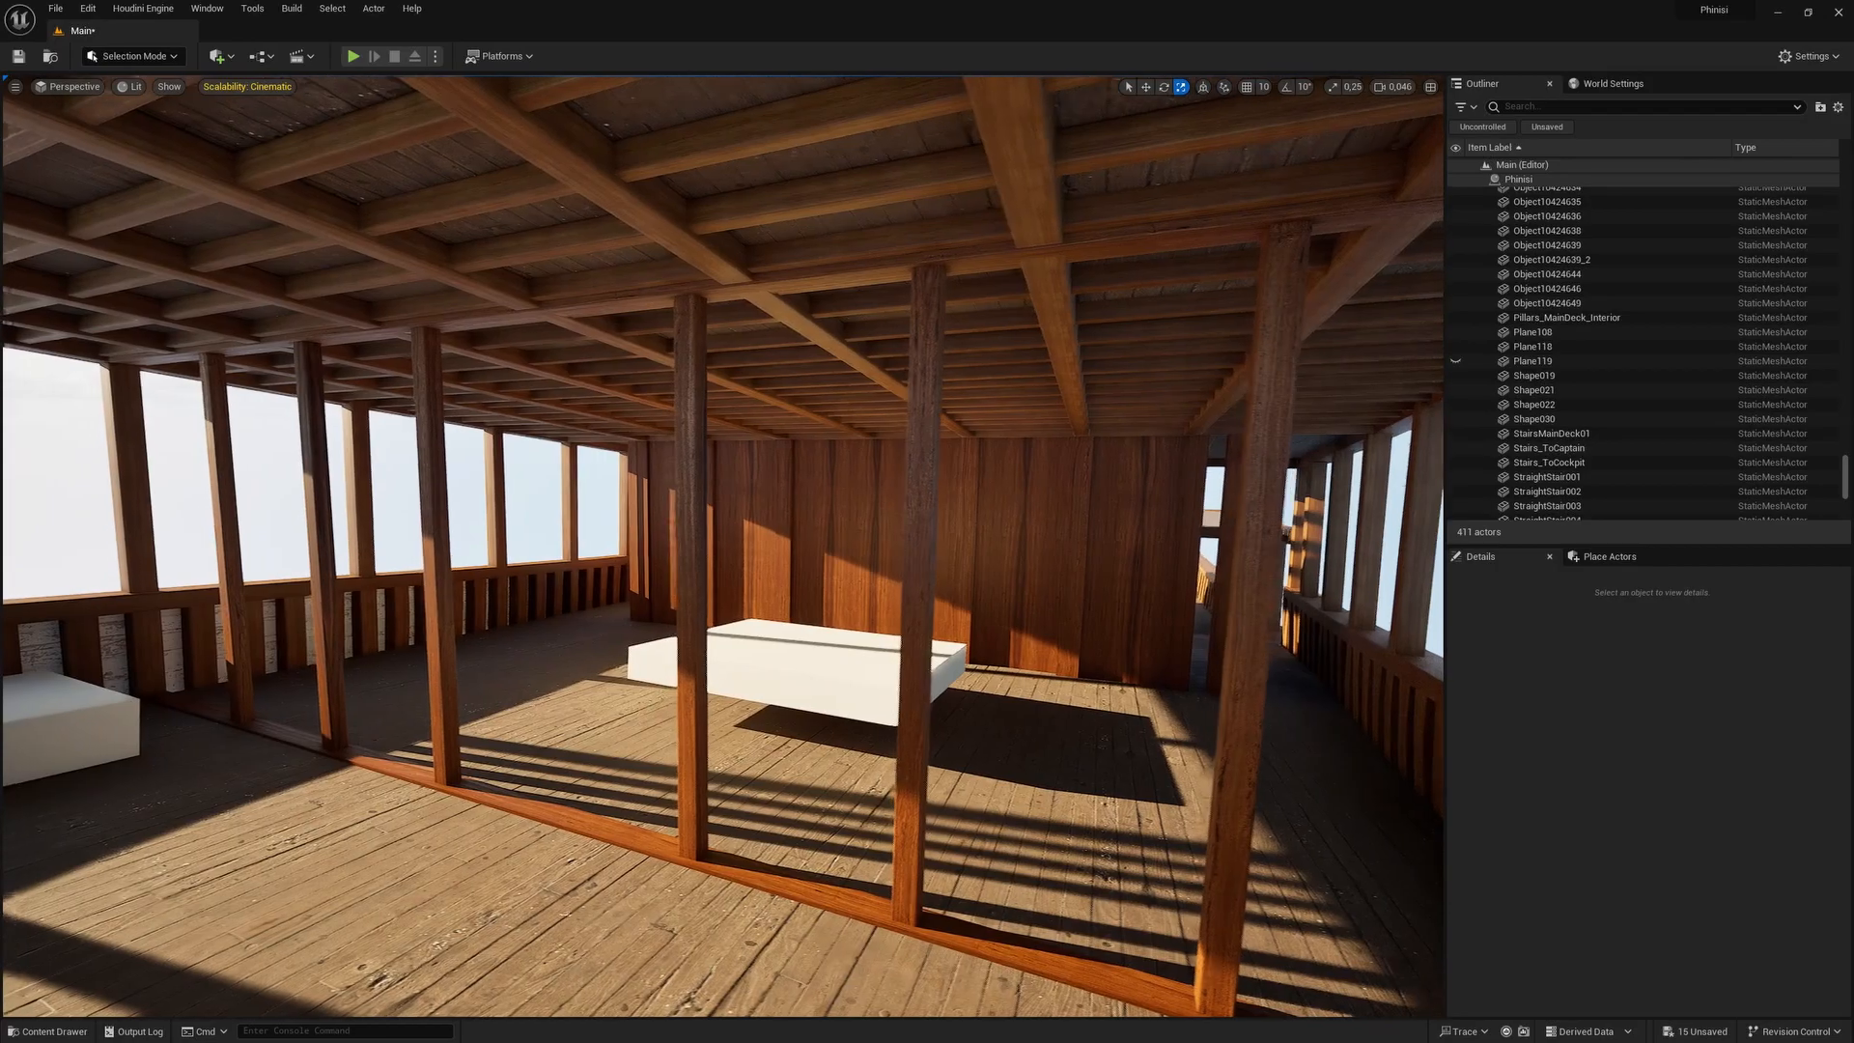
# Set the Time Of Day of Ultra_Dynamic_Sky to about 1612.8 to adjust the sunlight in the room.
pyautogui.scroll(-10, 1669, 436)
pyautogui.click(1584, 513)
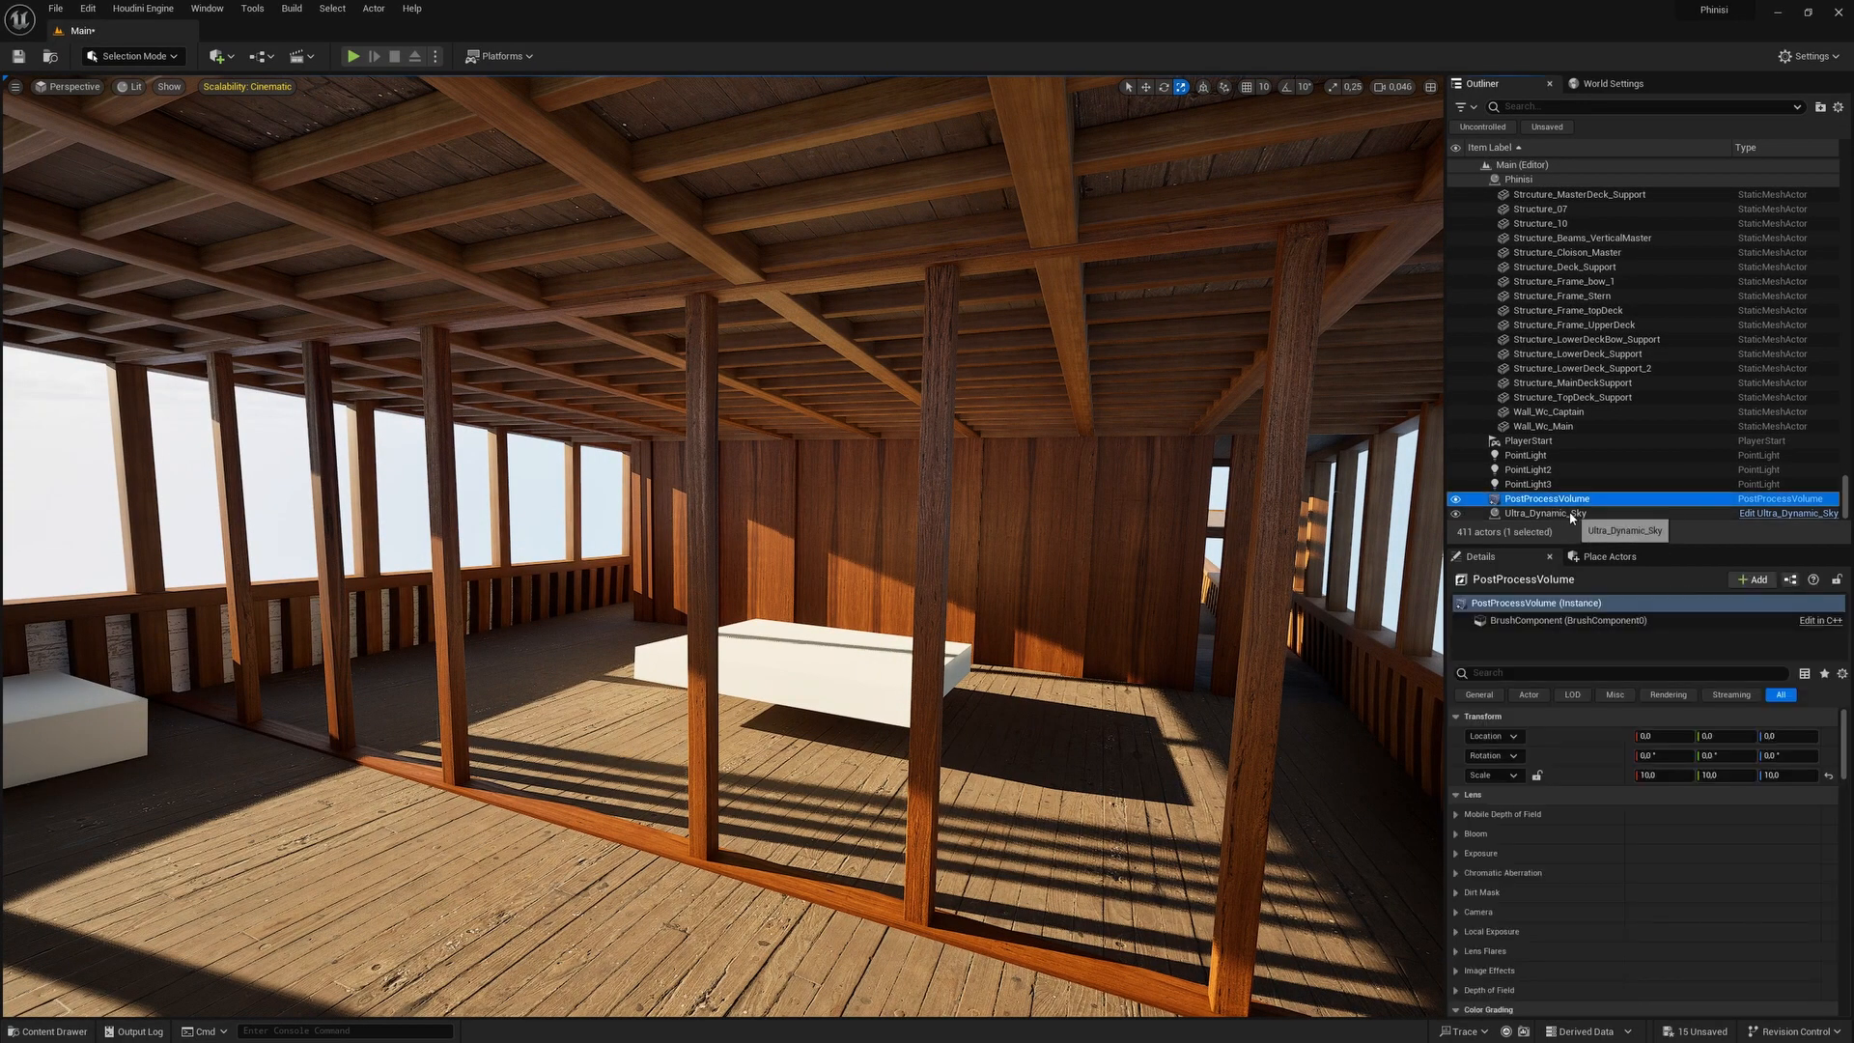
pyautogui.moveTo(1688, 852)
pyautogui.mouseDown()
pyautogui.moveTo(1708, 851)
pyautogui.moveTo(1682, 852)
pyautogui.mouseUp()
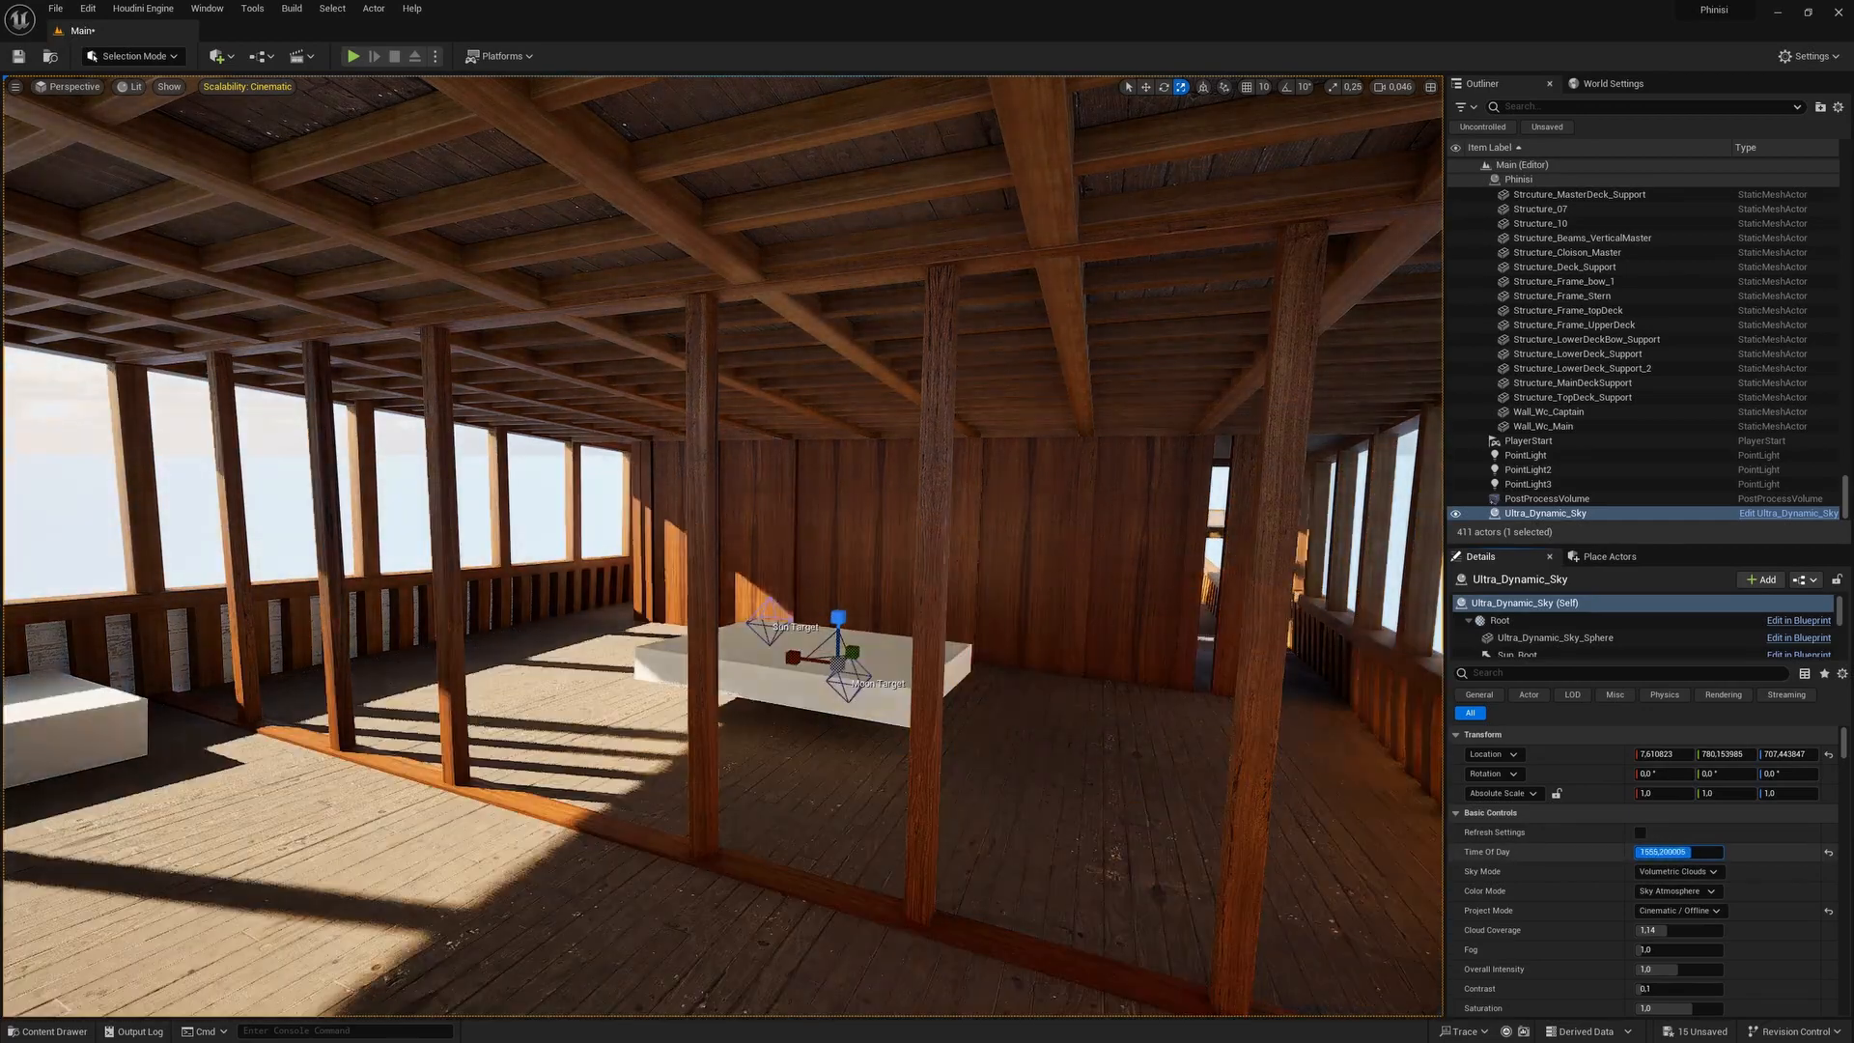
pyautogui.moveTo(1690, 852); pyautogui.dragTo(1693, 852)
pyautogui.moveTo(722, 545)
pyautogui.mouseDown(button='right')
pyautogui.moveTo(763, 492)
pyautogui.moveTo(657, 558)
pyautogui.moveTo(608, 558)
pyautogui.moveTo(710, 545)
pyautogui.mouseUp(button='right')
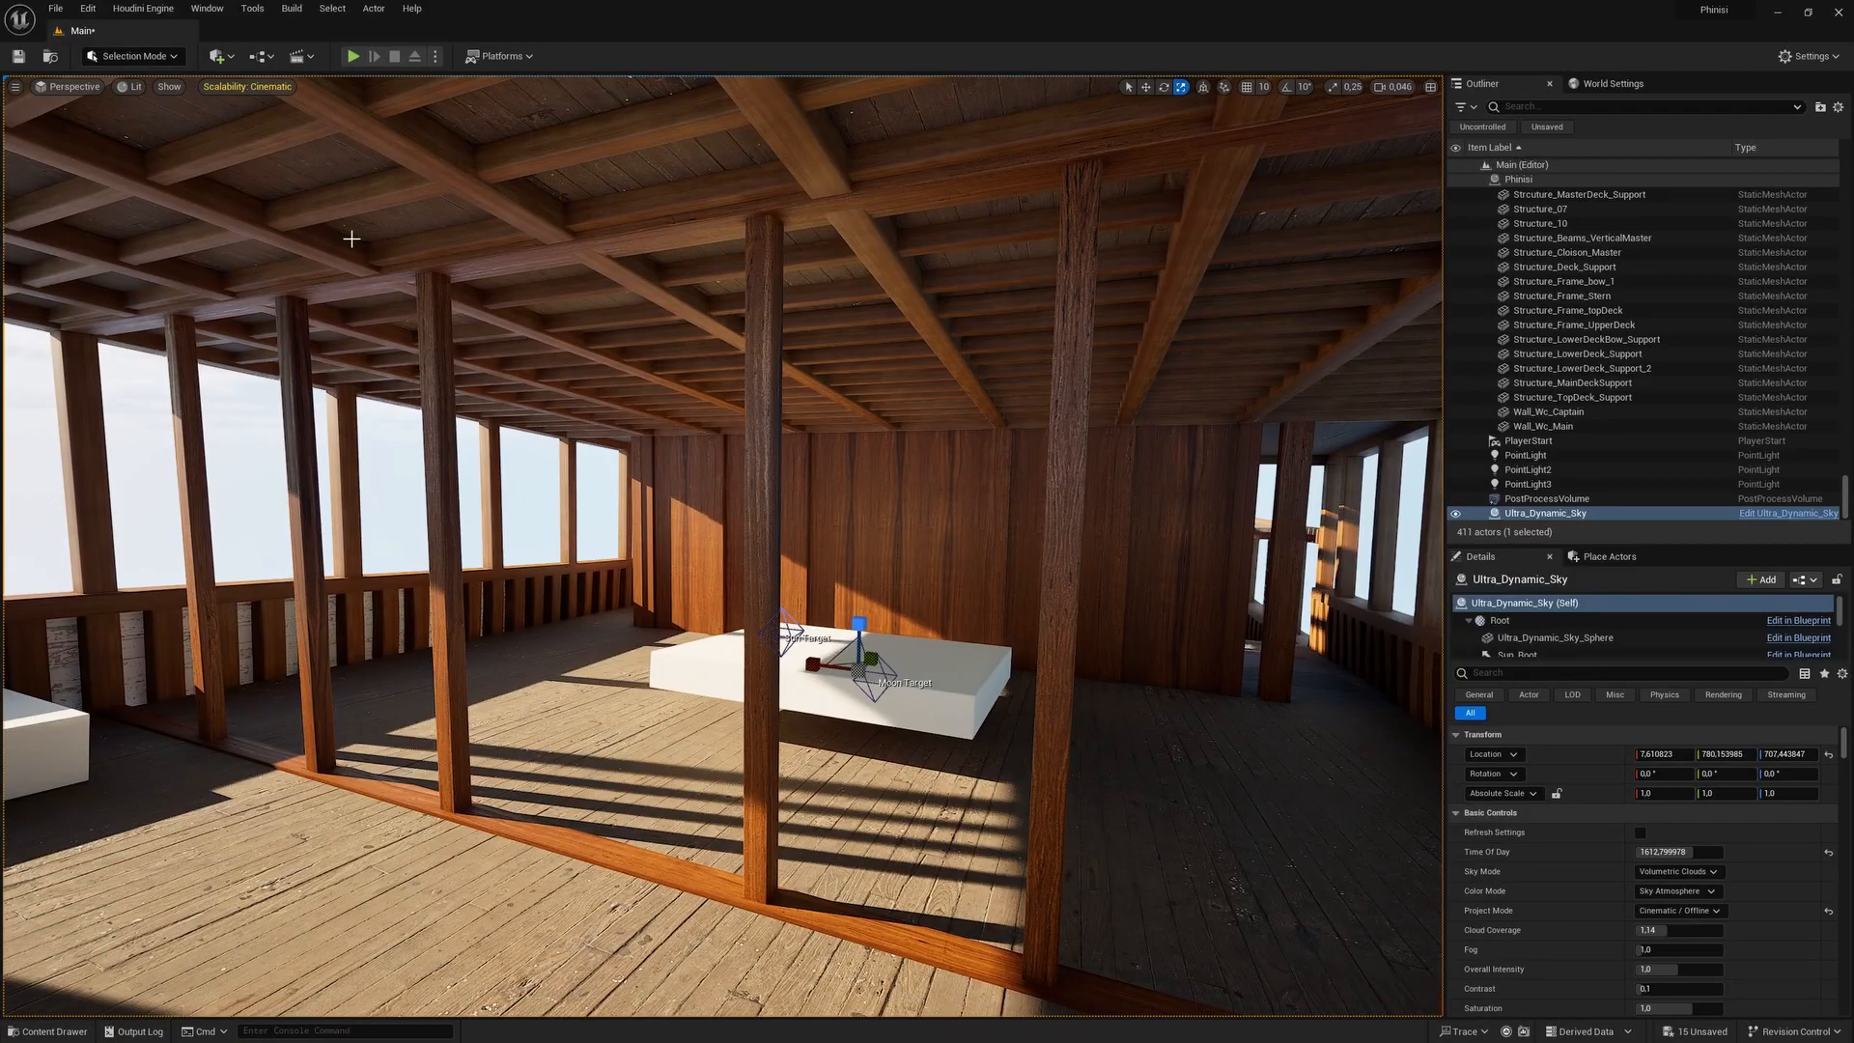
# Play the level and walk the character through the master suite and the passage behind its partition wall.
pyautogui.click(353, 56)
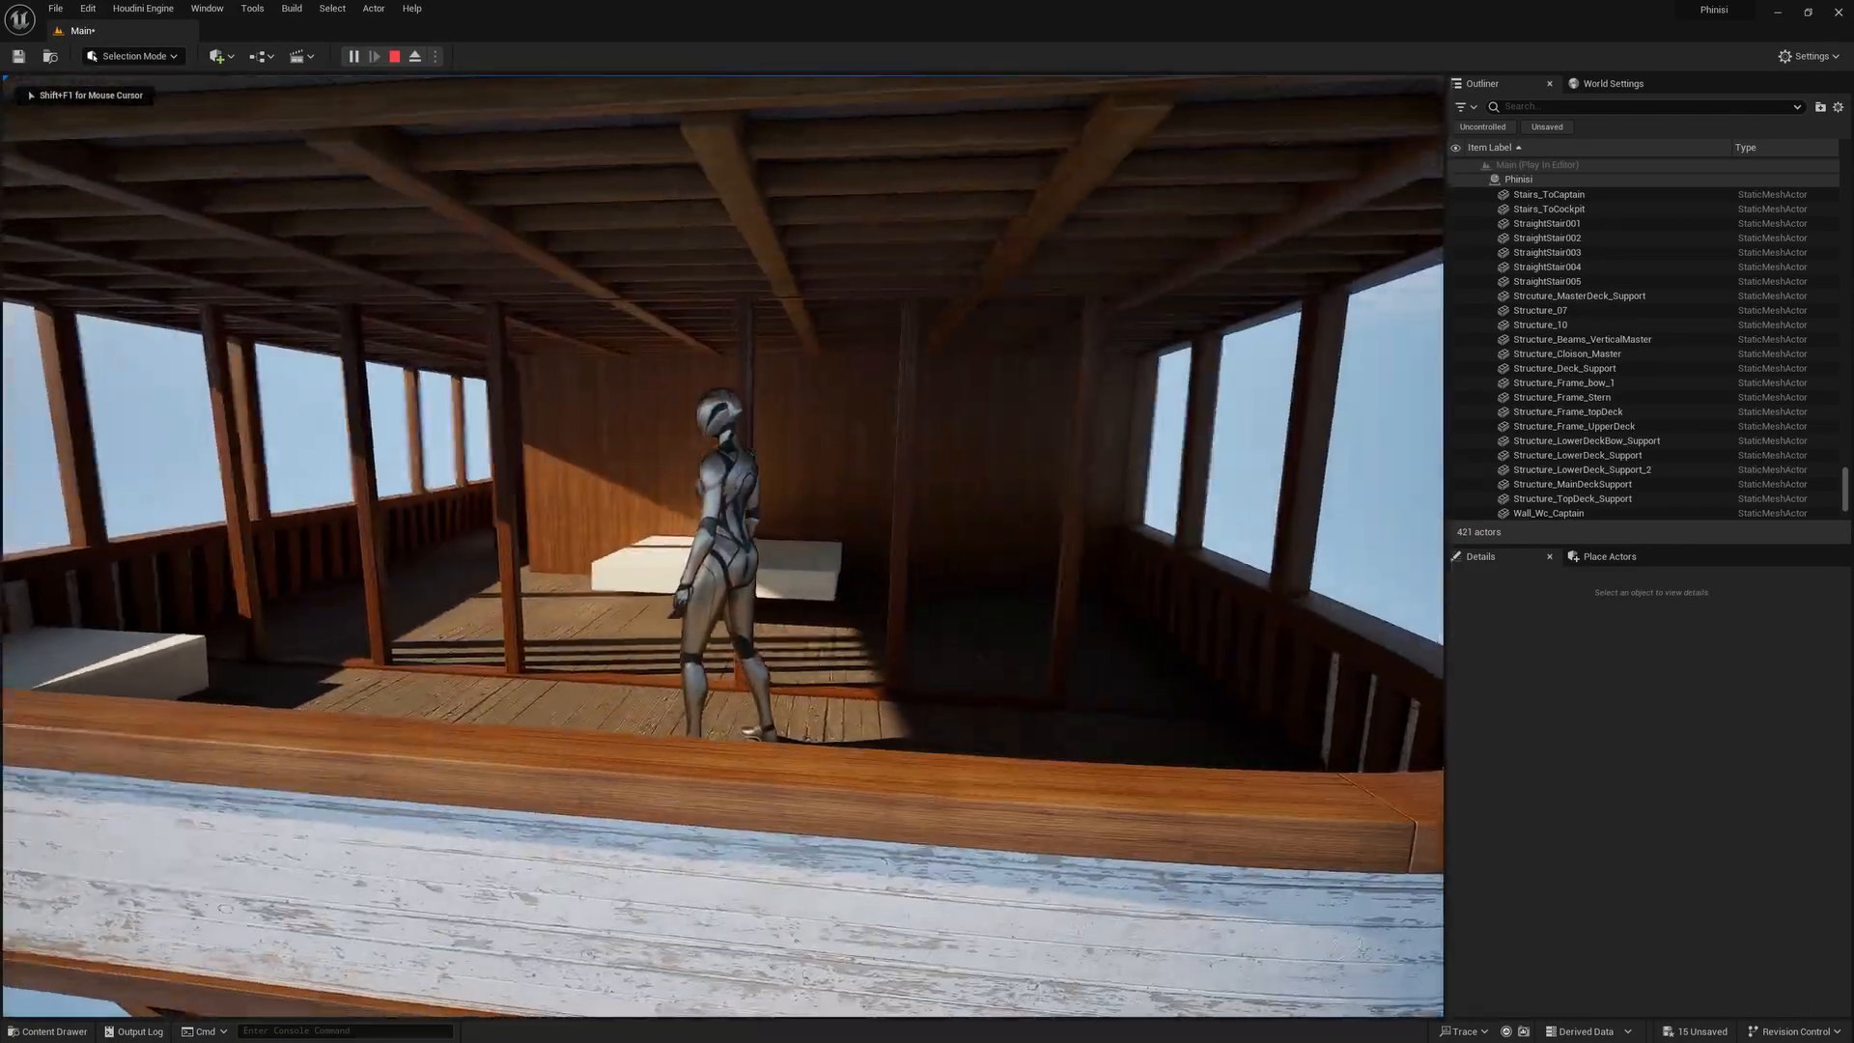
pyautogui.press('w')
pyautogui.press('w')
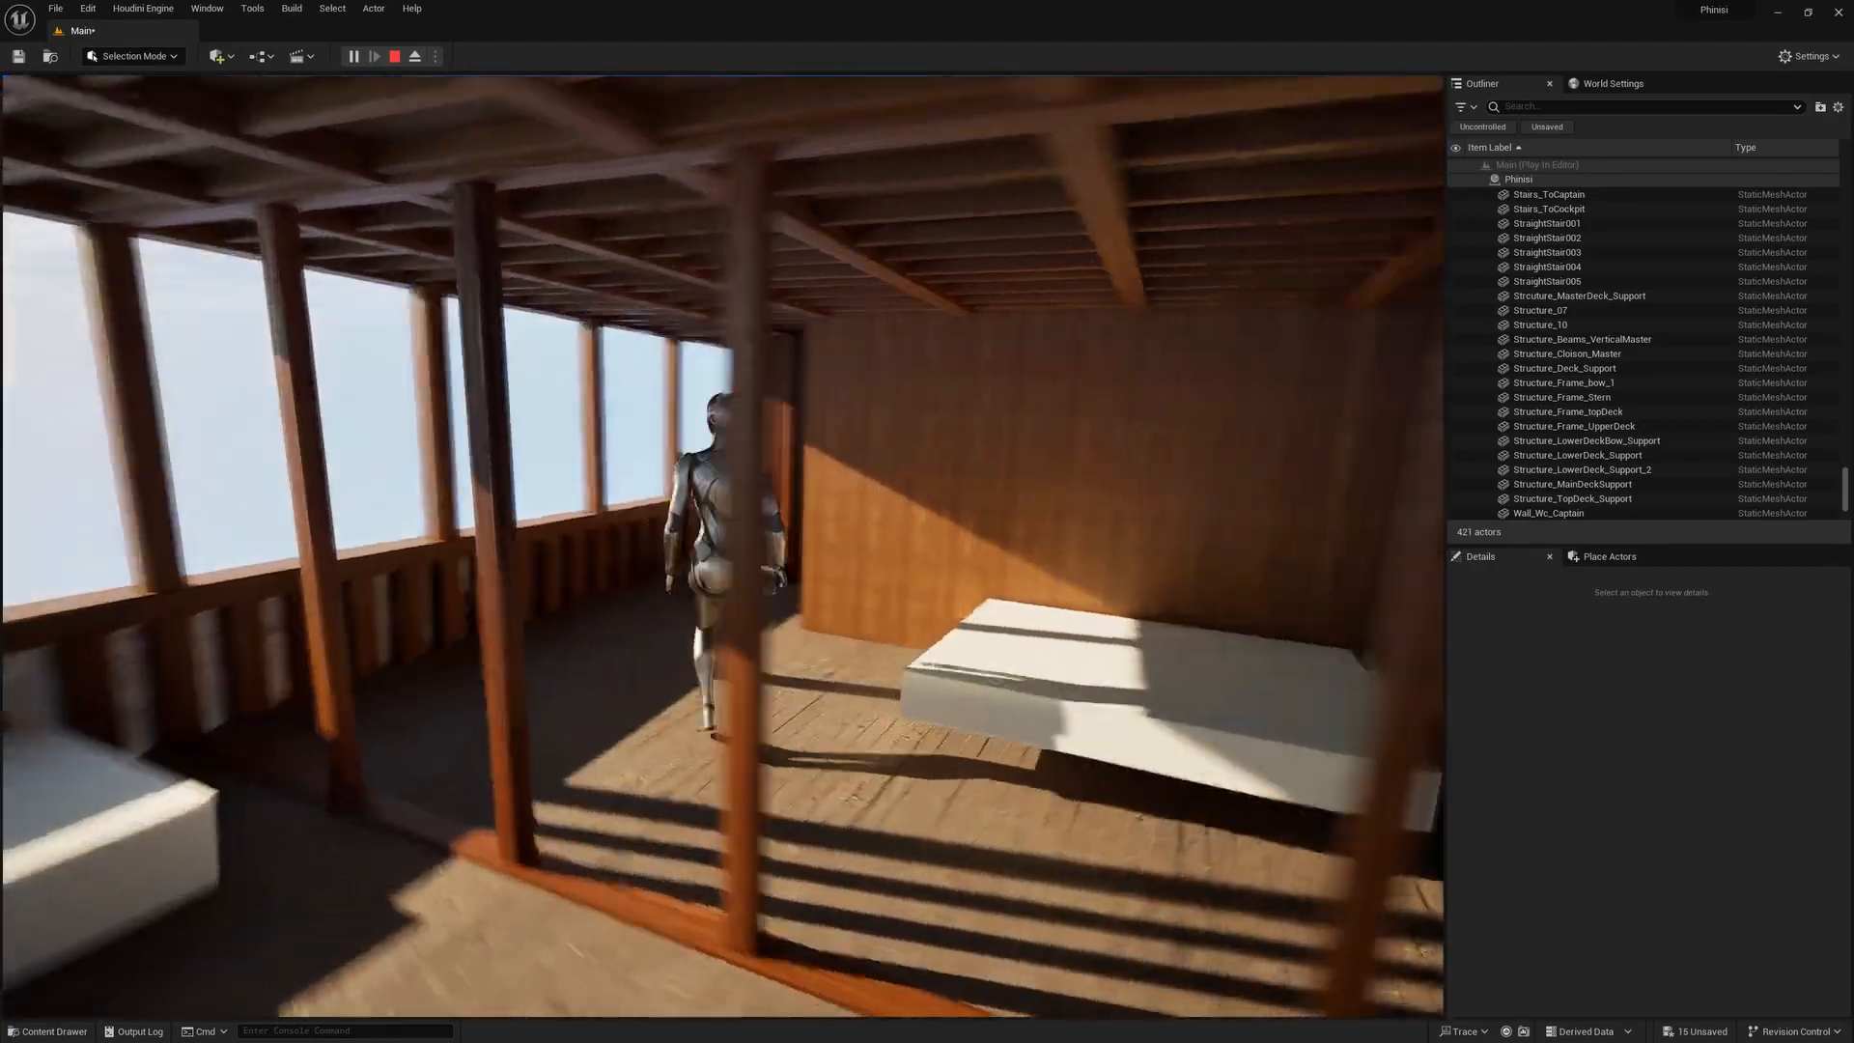
pyautogui.press('w')
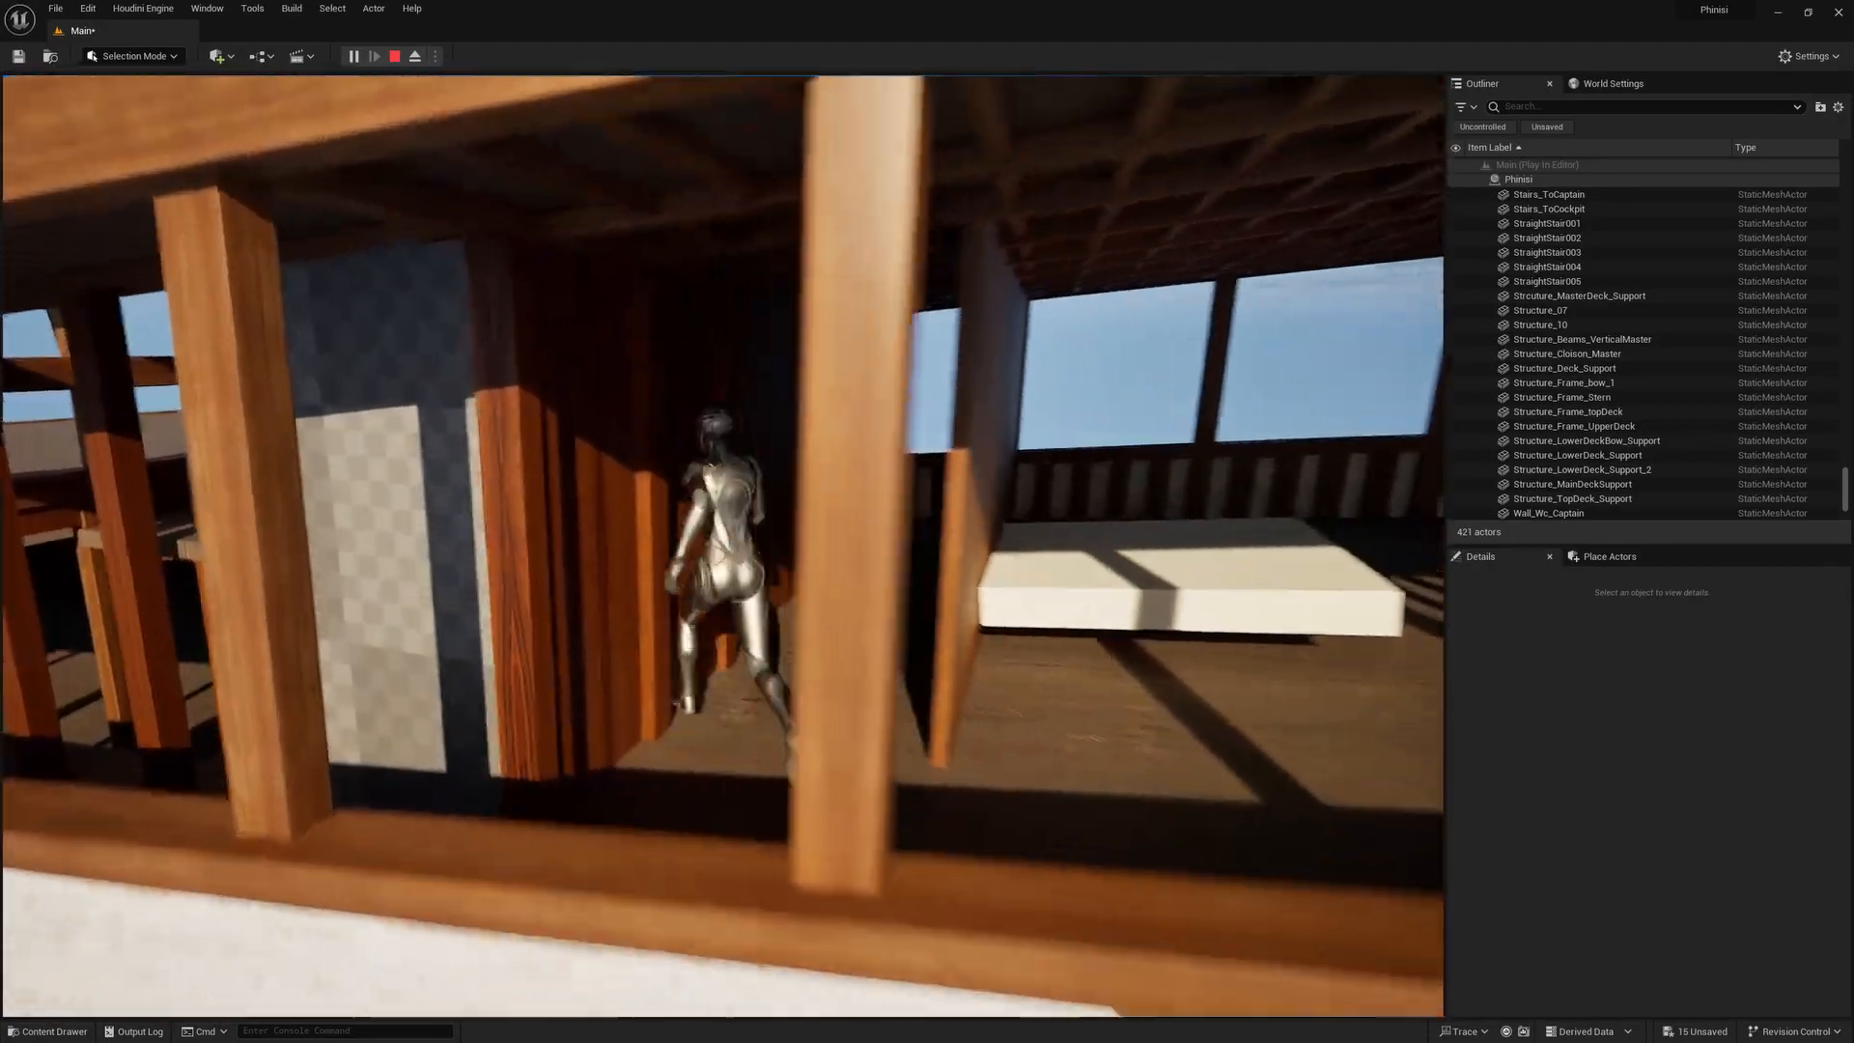
pyautogui.press('w')
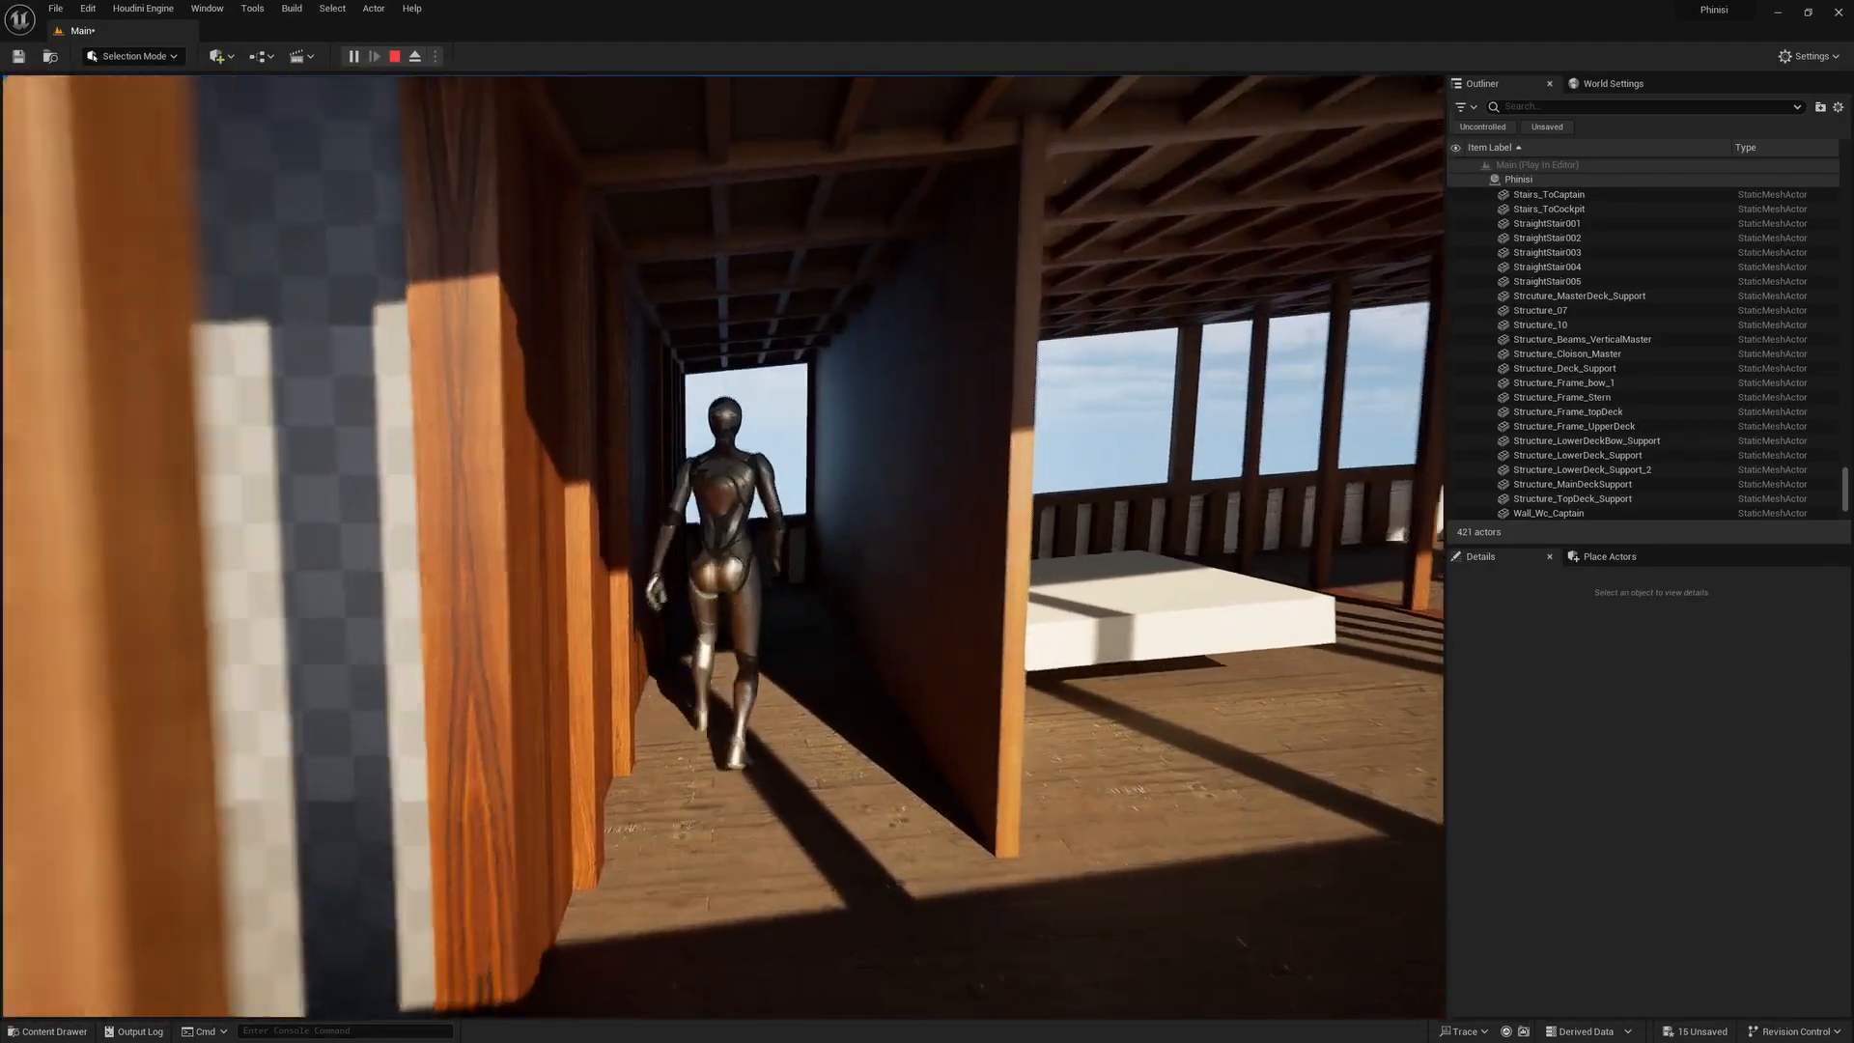
pyautogui.press('s')
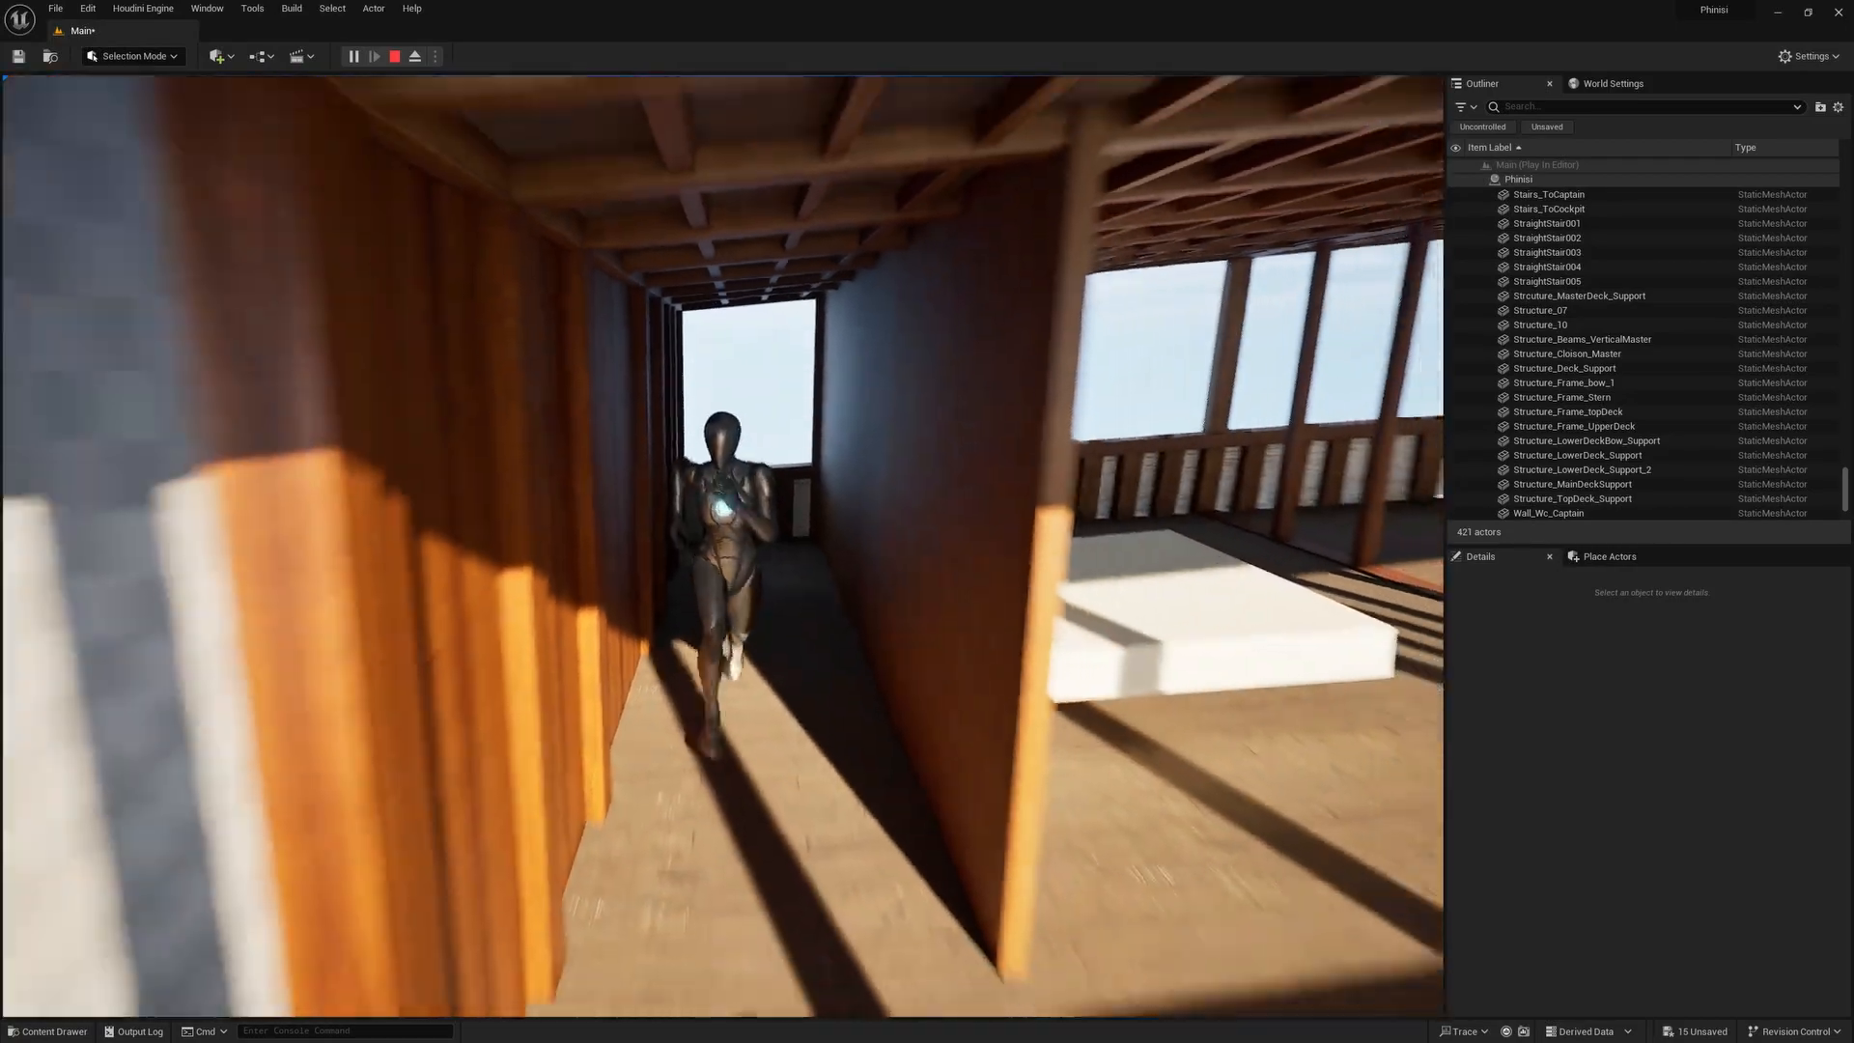
pyautogui.press('d')
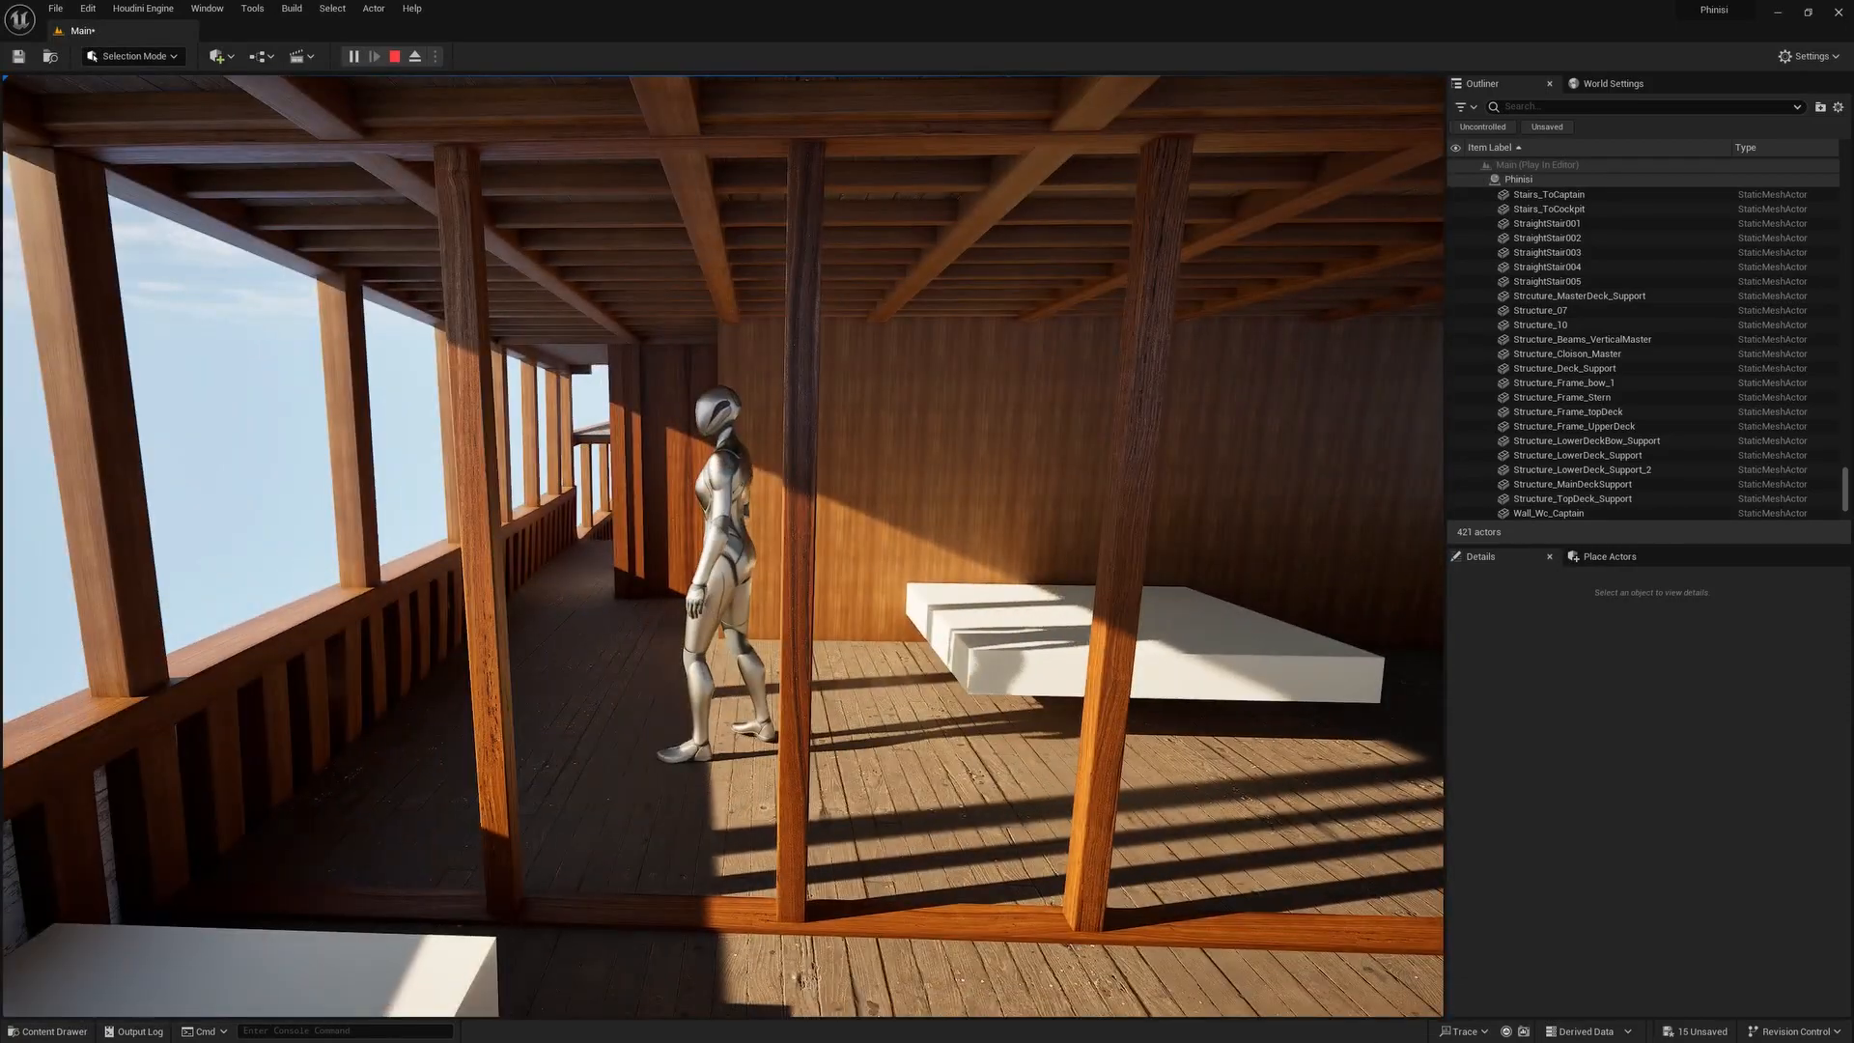
pyautogui.press('s')
pyautogui.press('d')
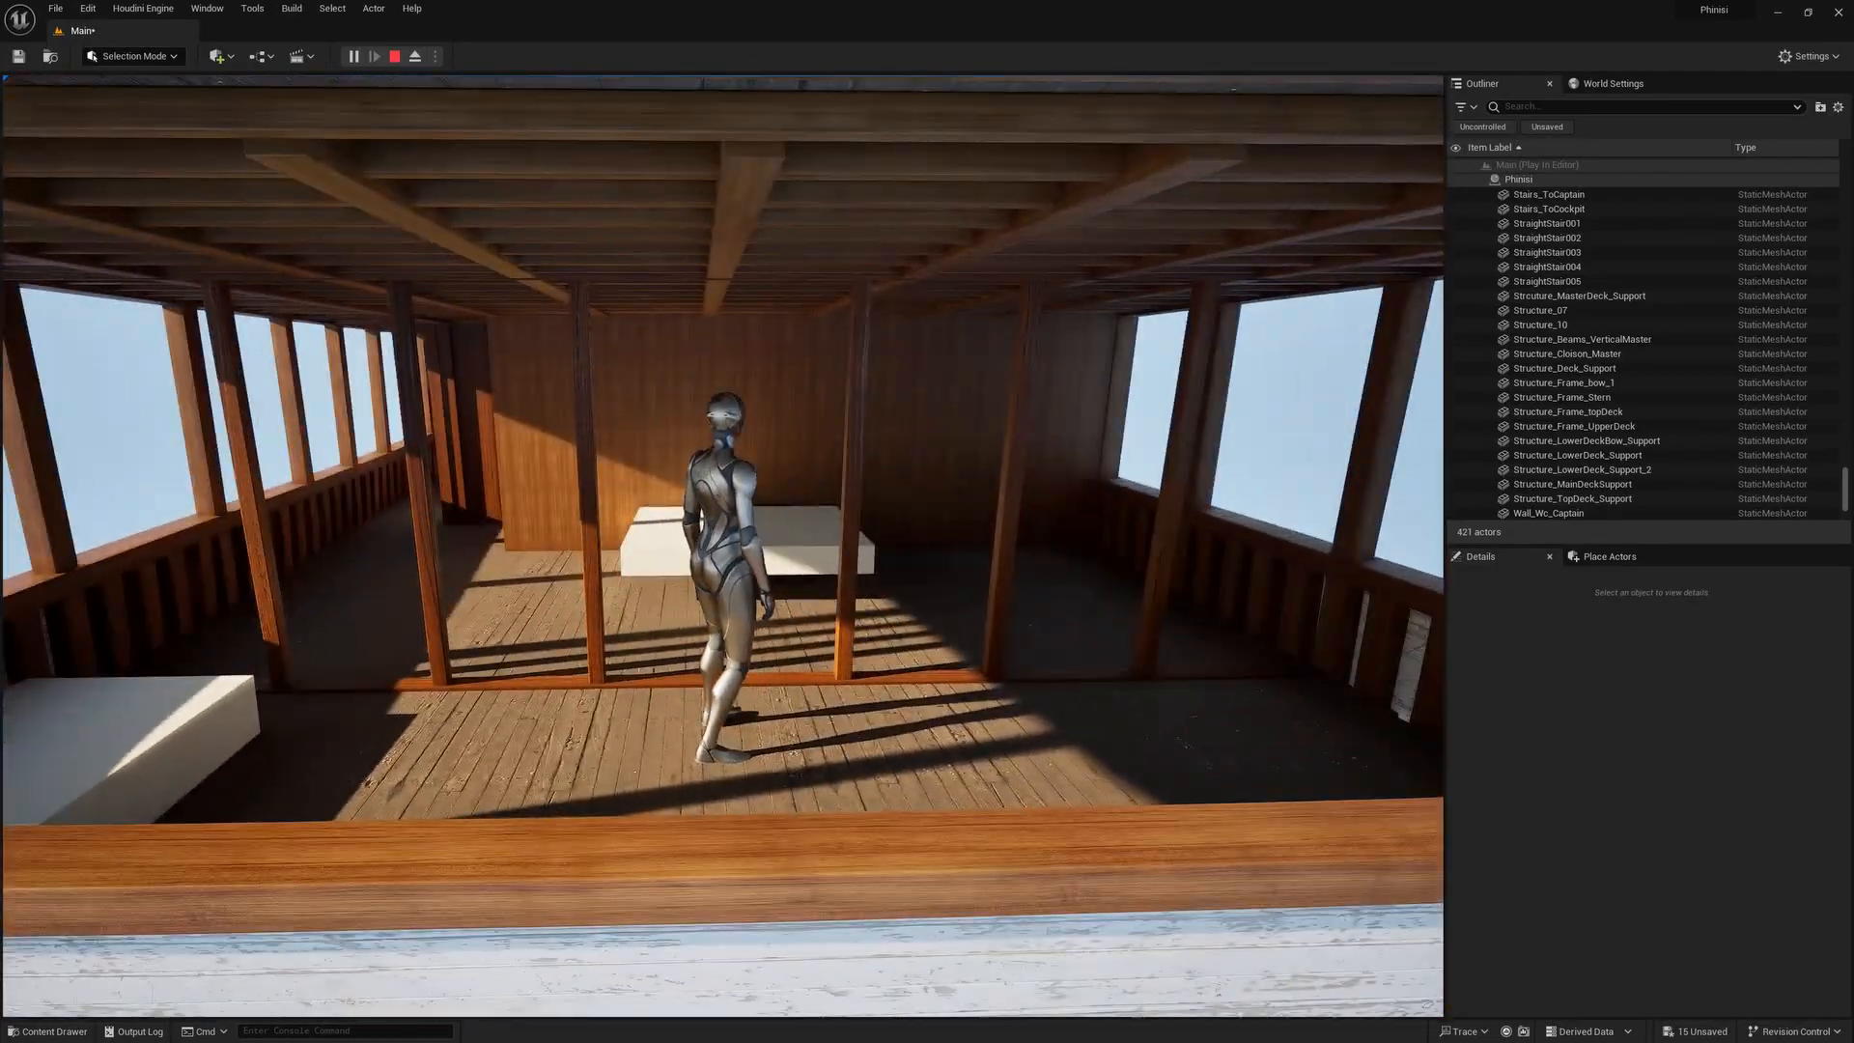
# Glance at the ship model in 3ds Max and return to Unreal Editor to end the play session.
pyautogui.hotkey('alt', 'Tab')
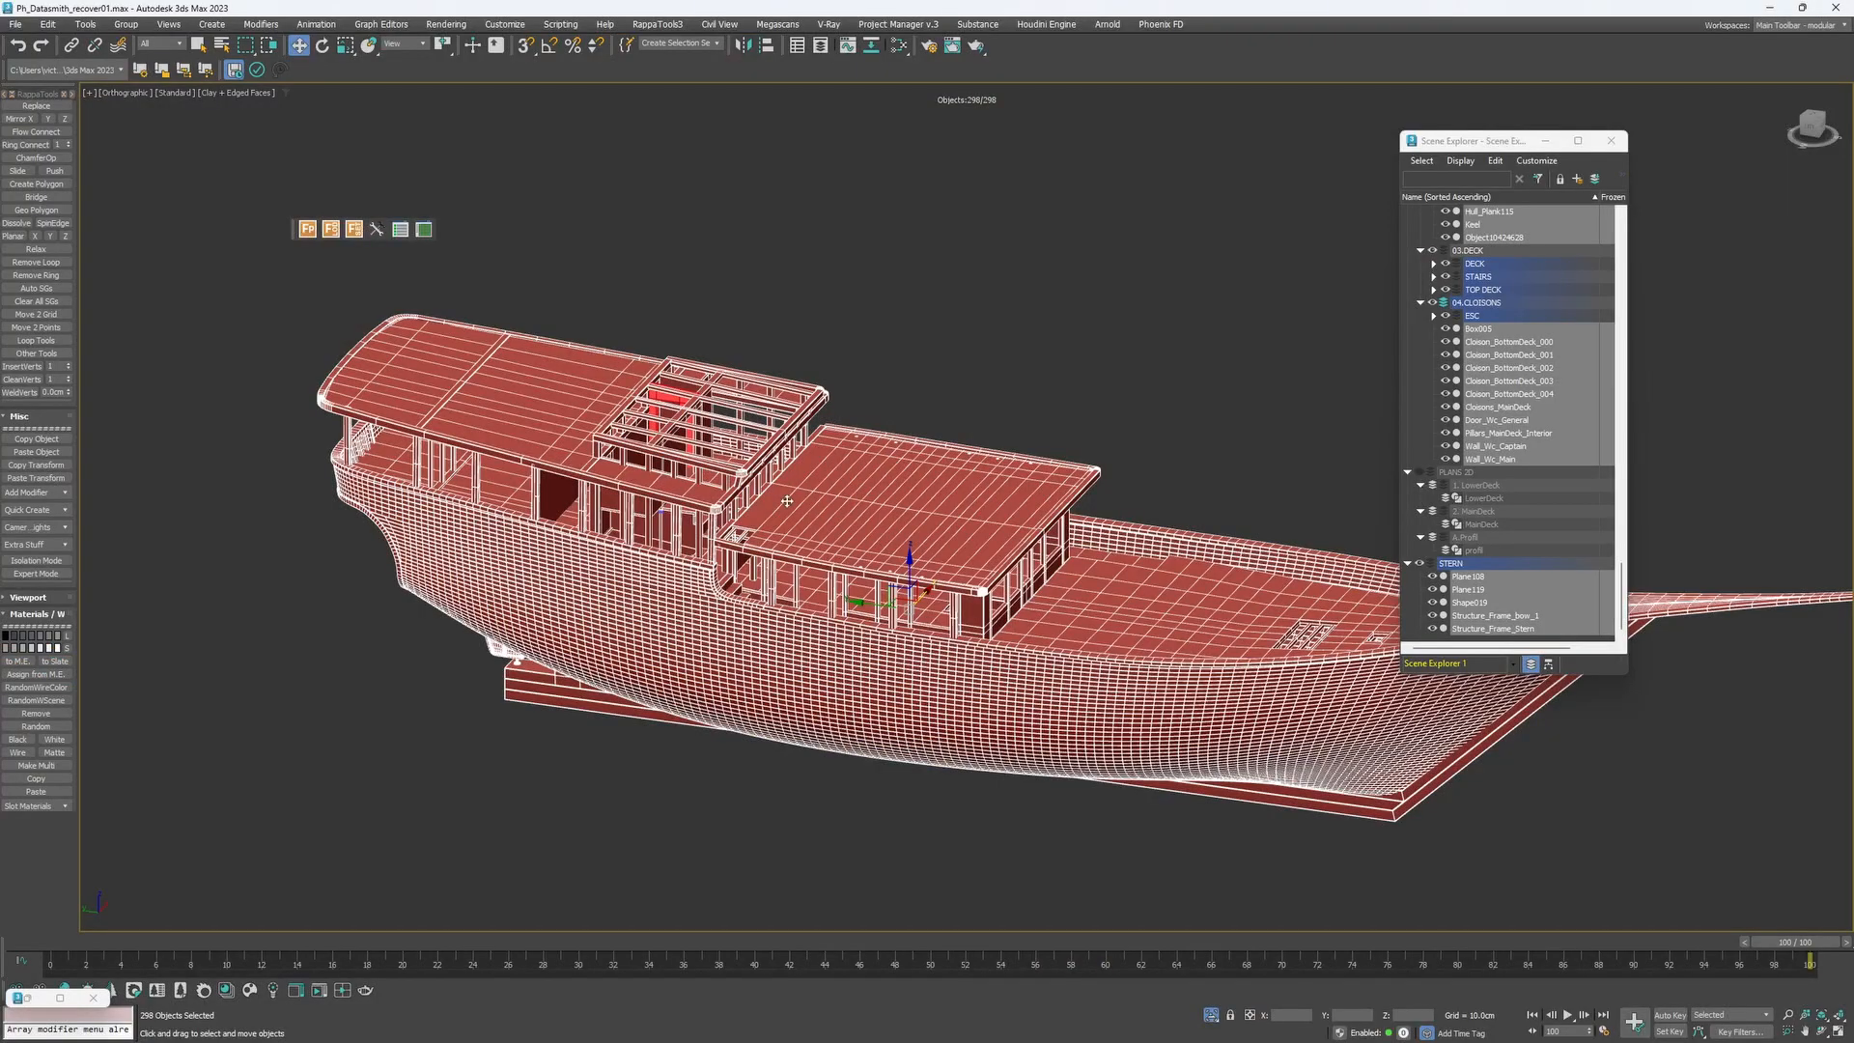
pyautogui.hotkey('alt', 'Tab')
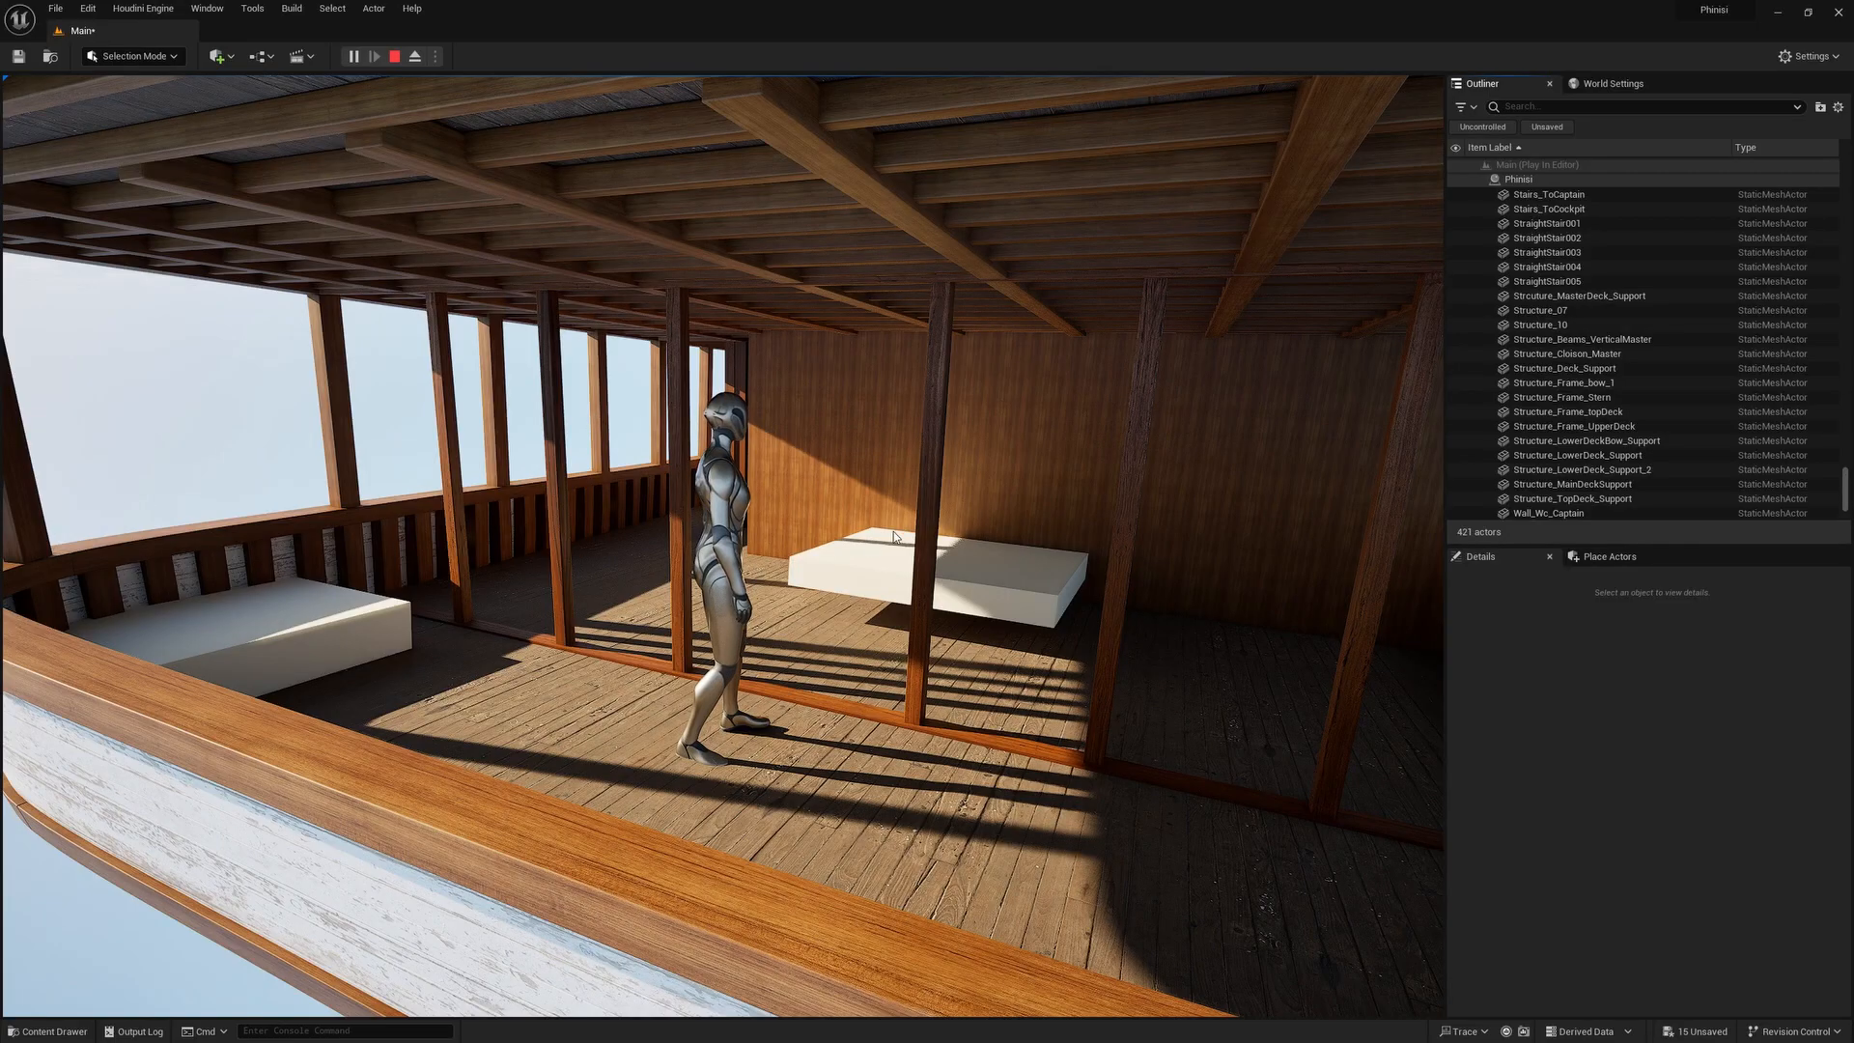
pyautogui.click(894, 537)
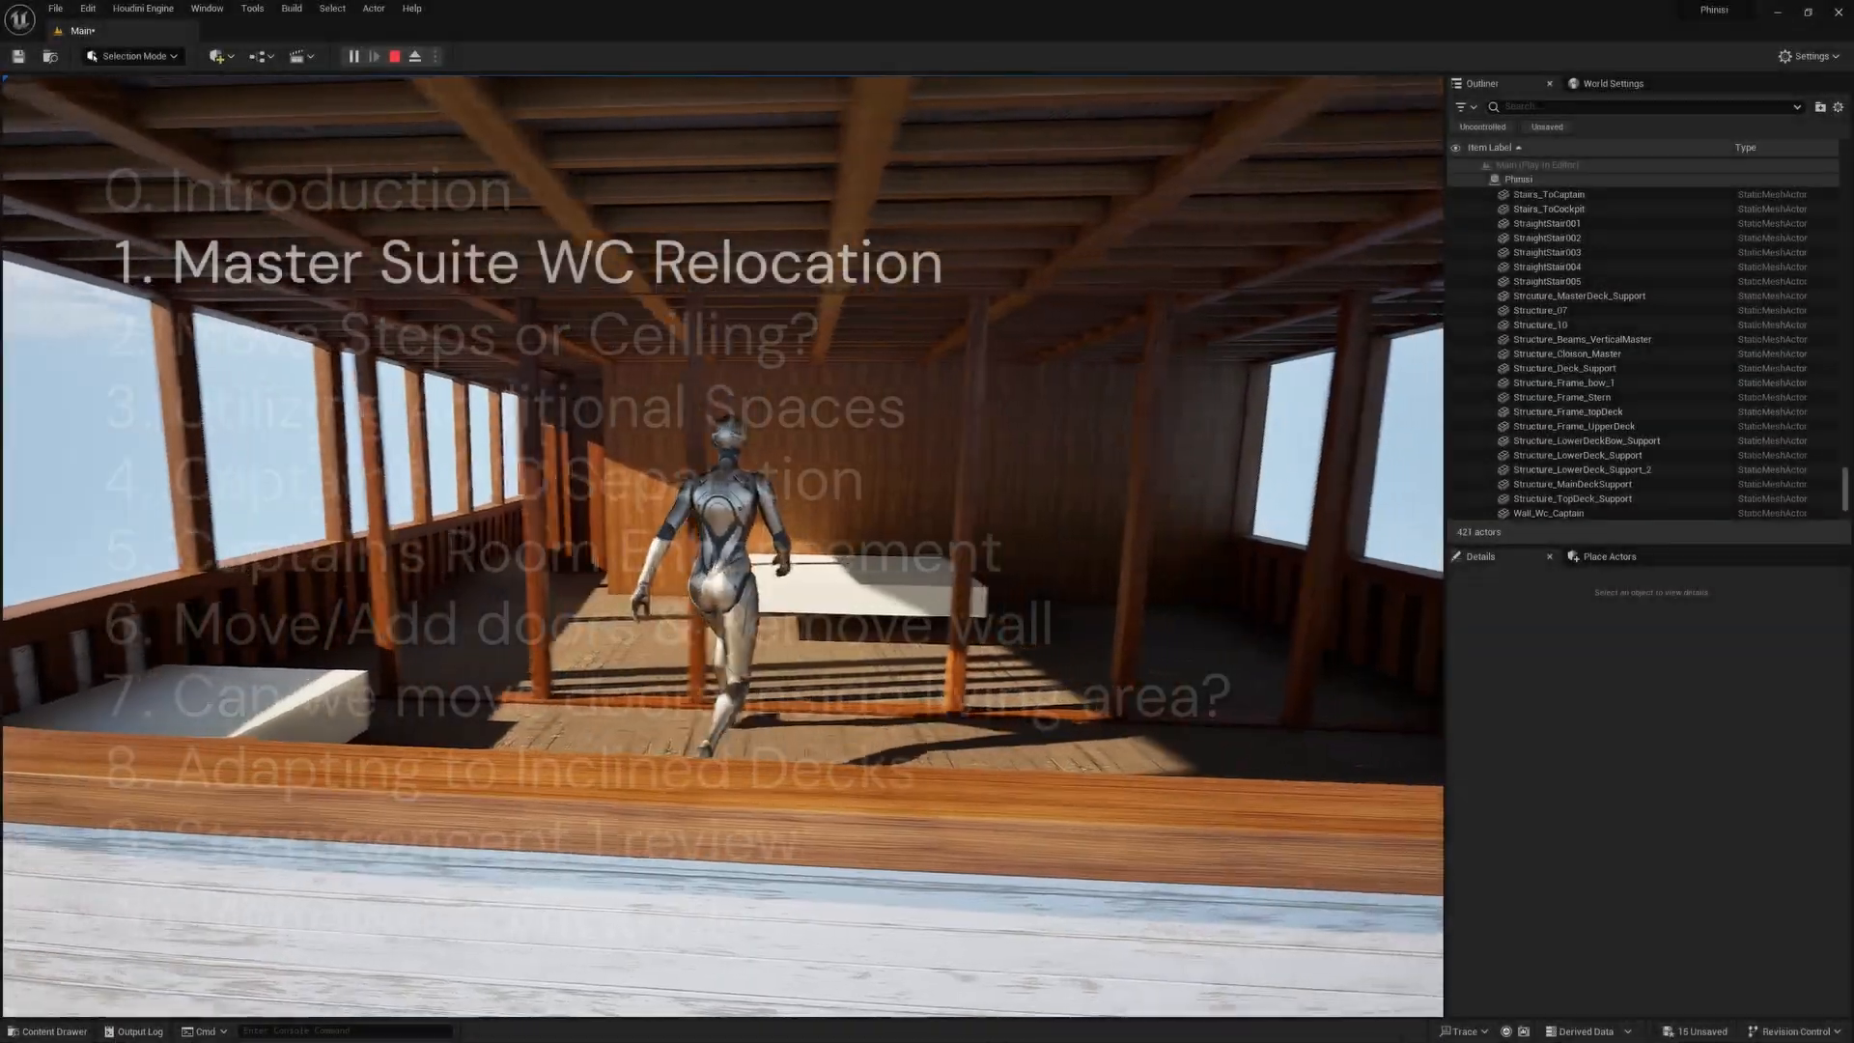
pyautogui.press('Escape')
# Examine the bed area with the partition wall behind it hidden, and unhide the wall.
pyautogui.moveTo(737, 539); pyautogui.dragTo(860, 524, button='right')
pyautogui.moveTo(737, 539); pyautogui.dragTo(704, 481, button='right')
pyautogui.scroll(-1, 723, 545)
pyautogui.moveTo(722, 545); pyautogui.dragTo(676, 478, button='right')
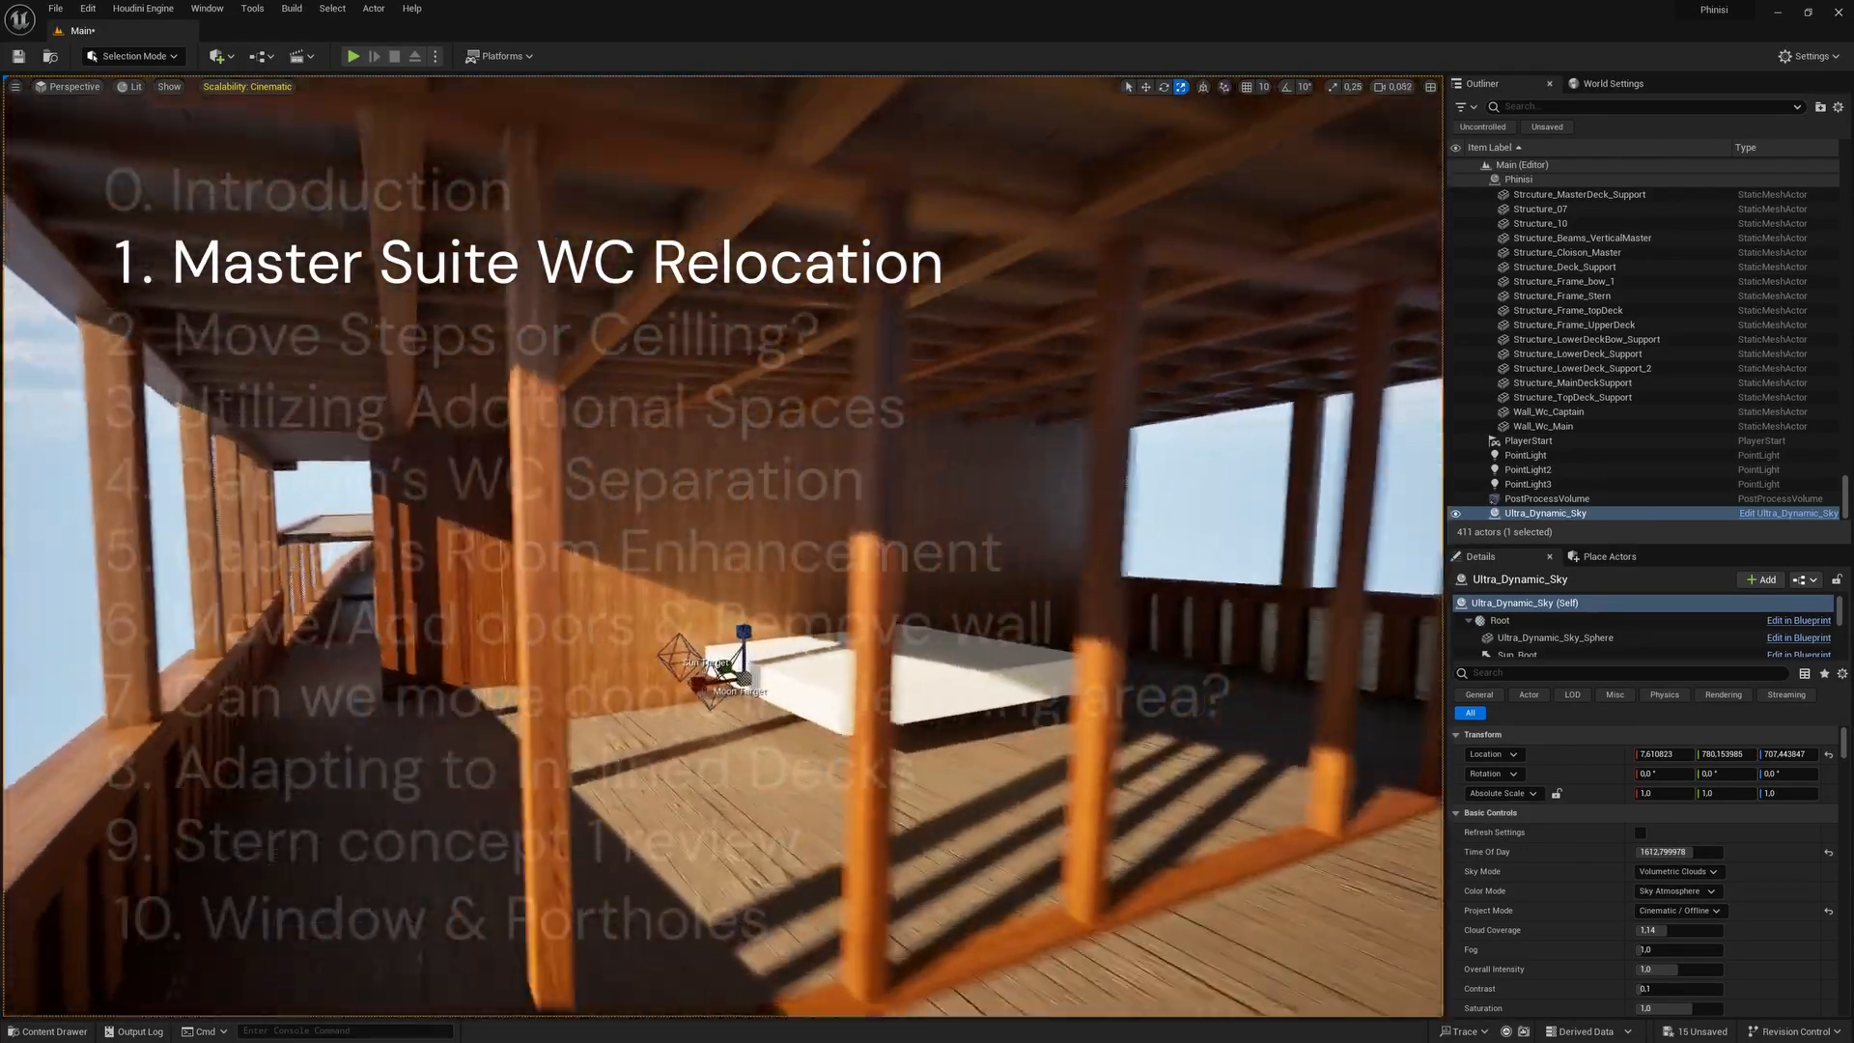
pyautogui.press('w')
pyautogui.moveTo(722, 545); pyautogui.dragTo(779, 530, button='right')
pyautogui.press('a')
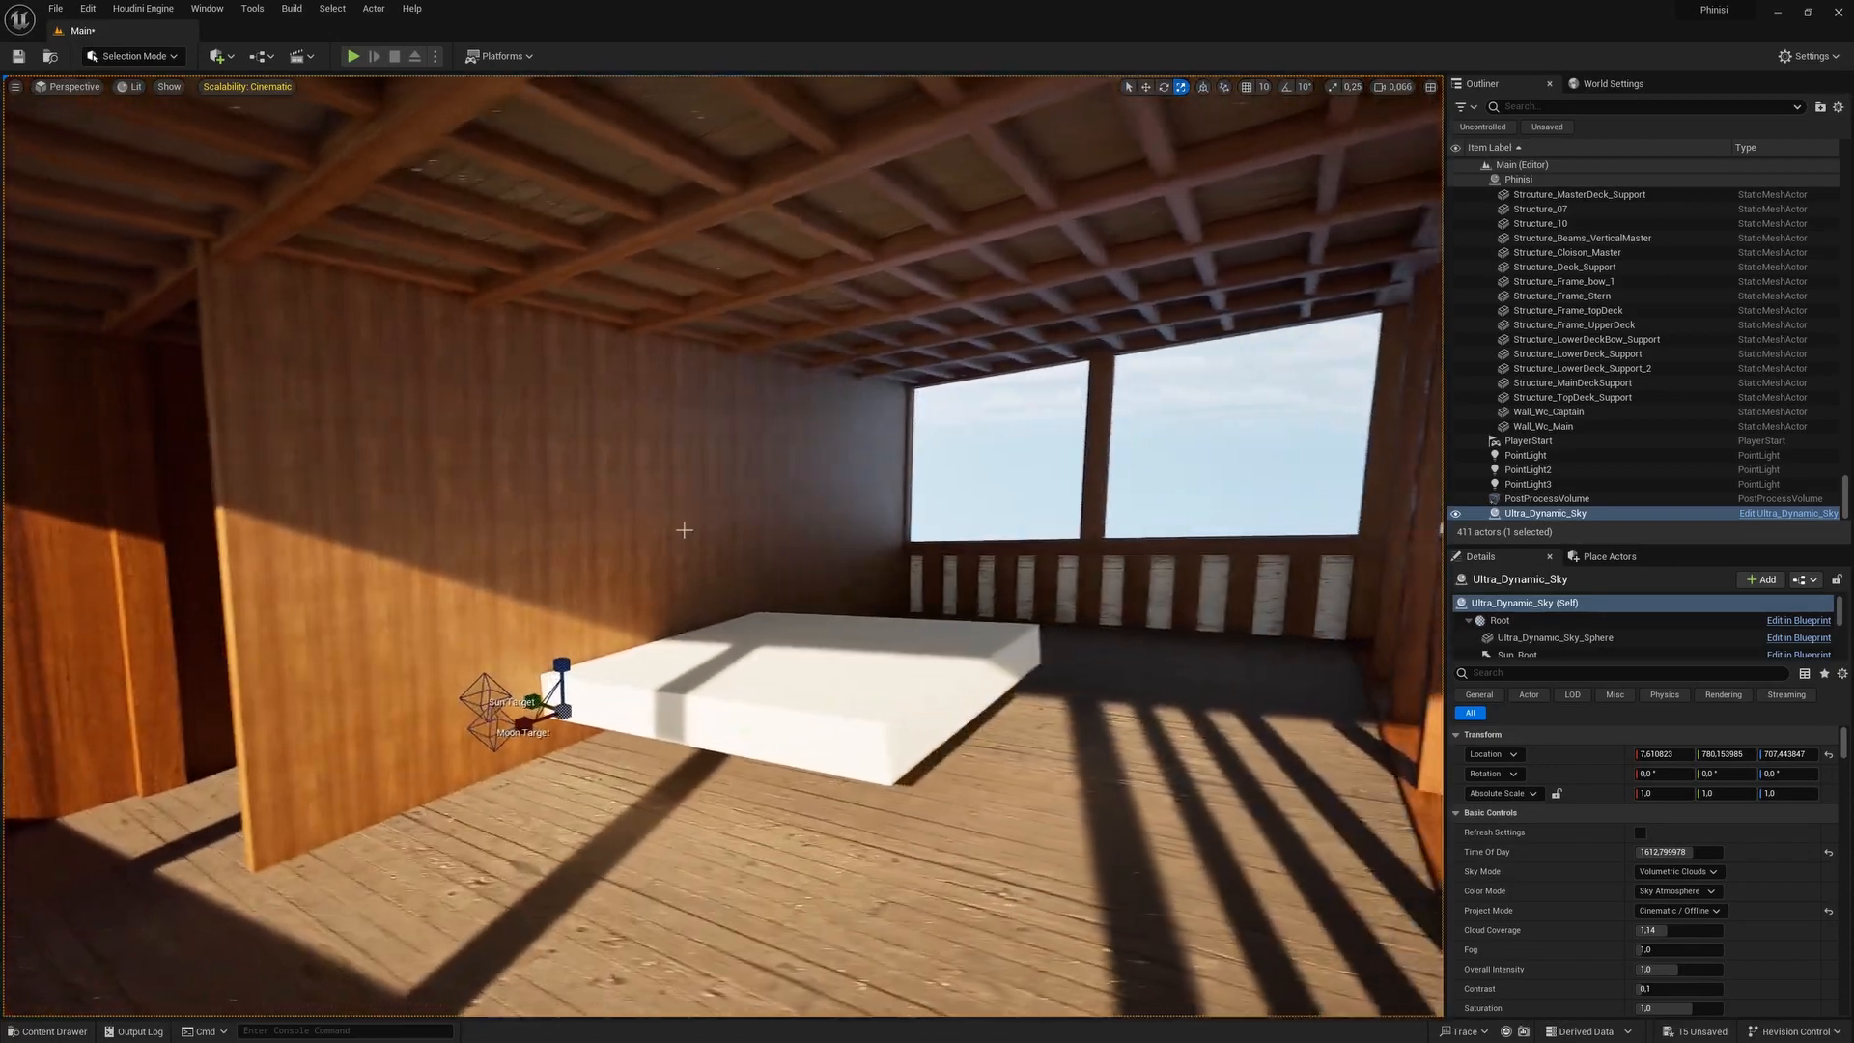
pyautogui.click(496, 447)
pyautogui.press('h')
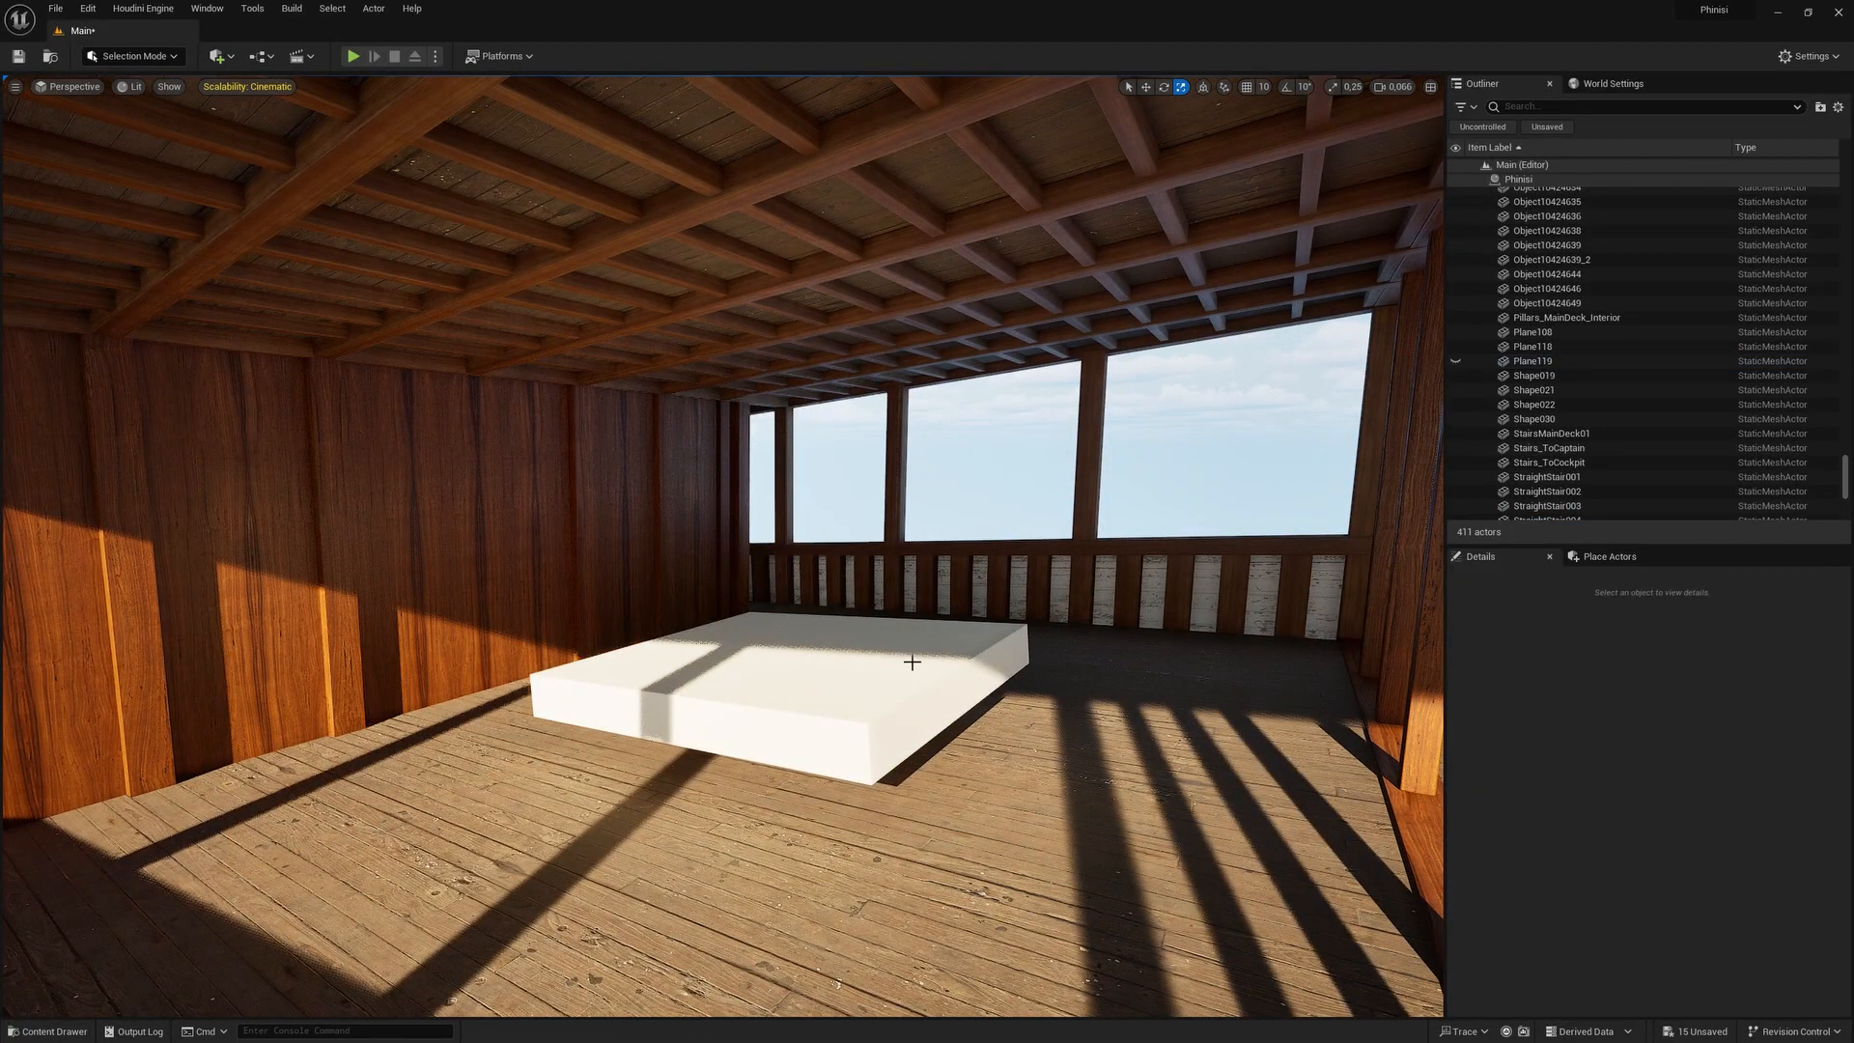
pyautogui.moveTo(908, 734)
pyautogui.mouseDown(button='right')
pyautogui.moveTo(589, 736)
pyautogui.moveTo(905, 734)
pyautogui.mouseUp(button='right')
pyautogui.hotkey('ctrl', 'h')
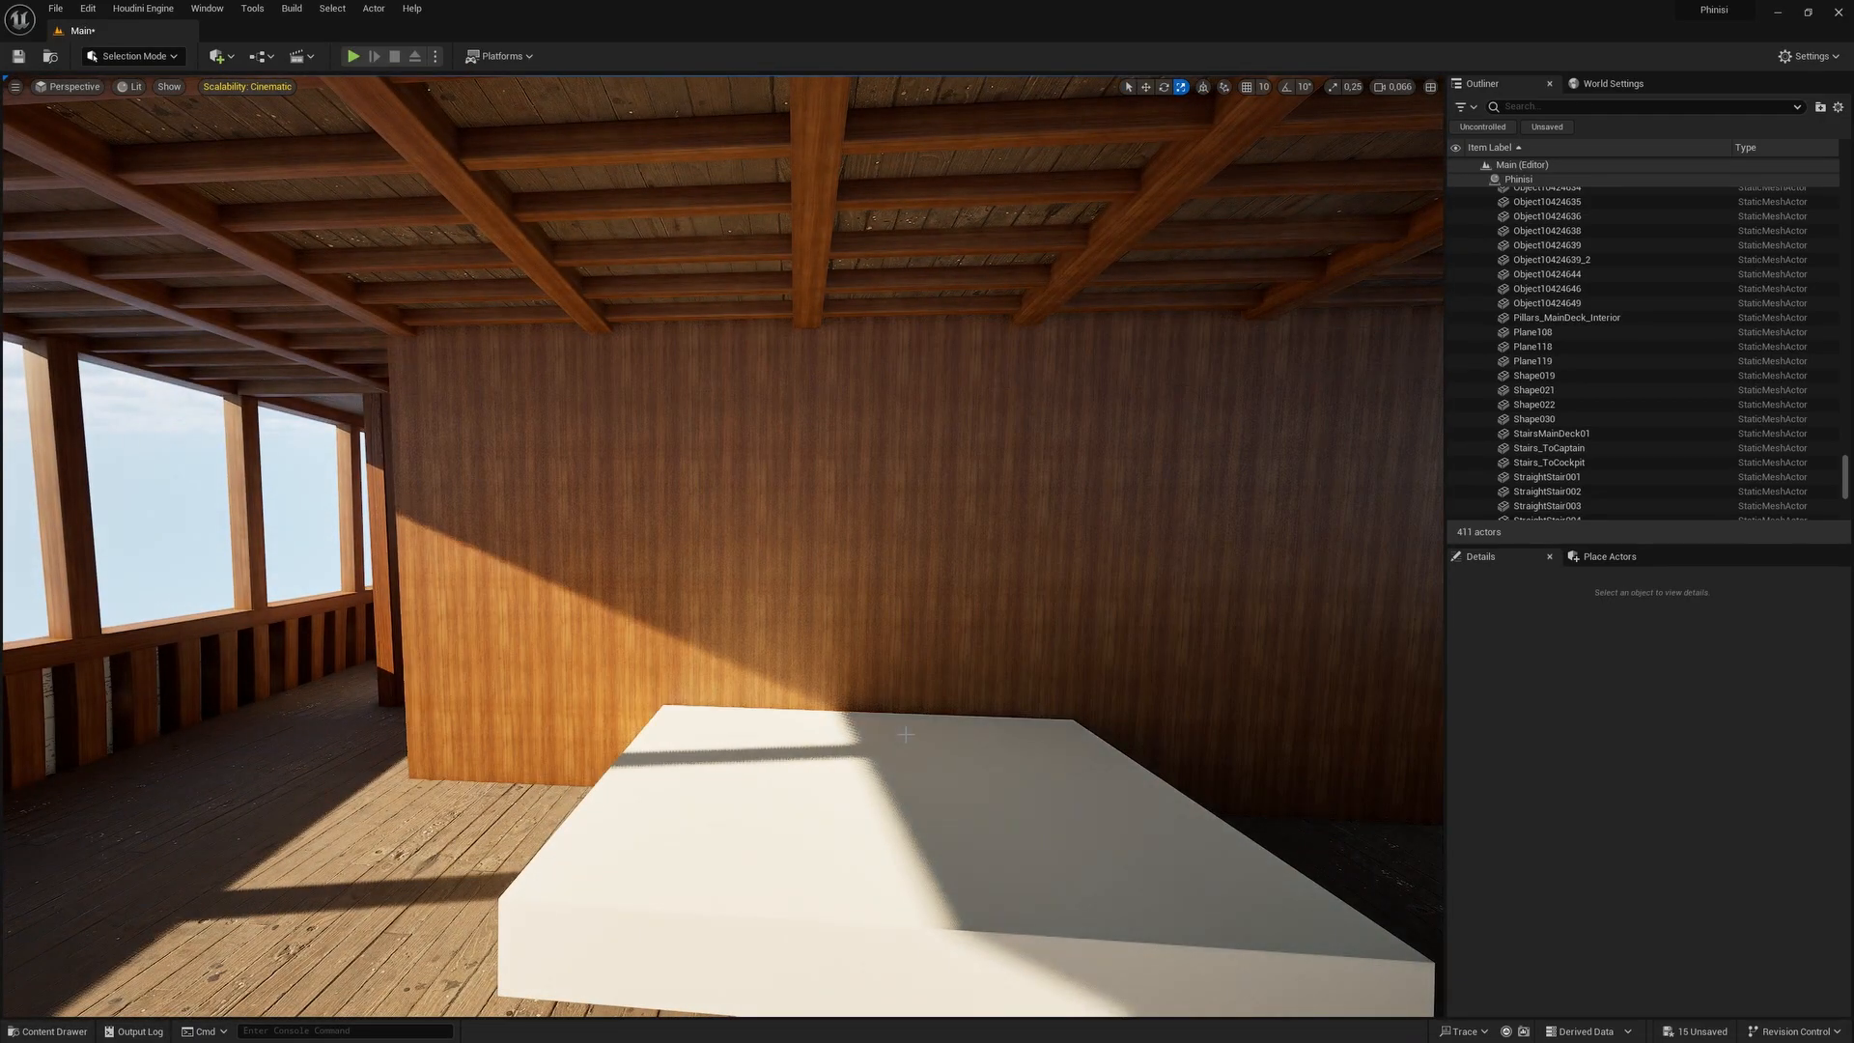
# Switch to 1.pdf in Adobe Acrobat, maximize it and examine the plan around Guest Room 1, its bathroom and the Captain Room.
pyautogui.hotkey('alt', 'Tab')
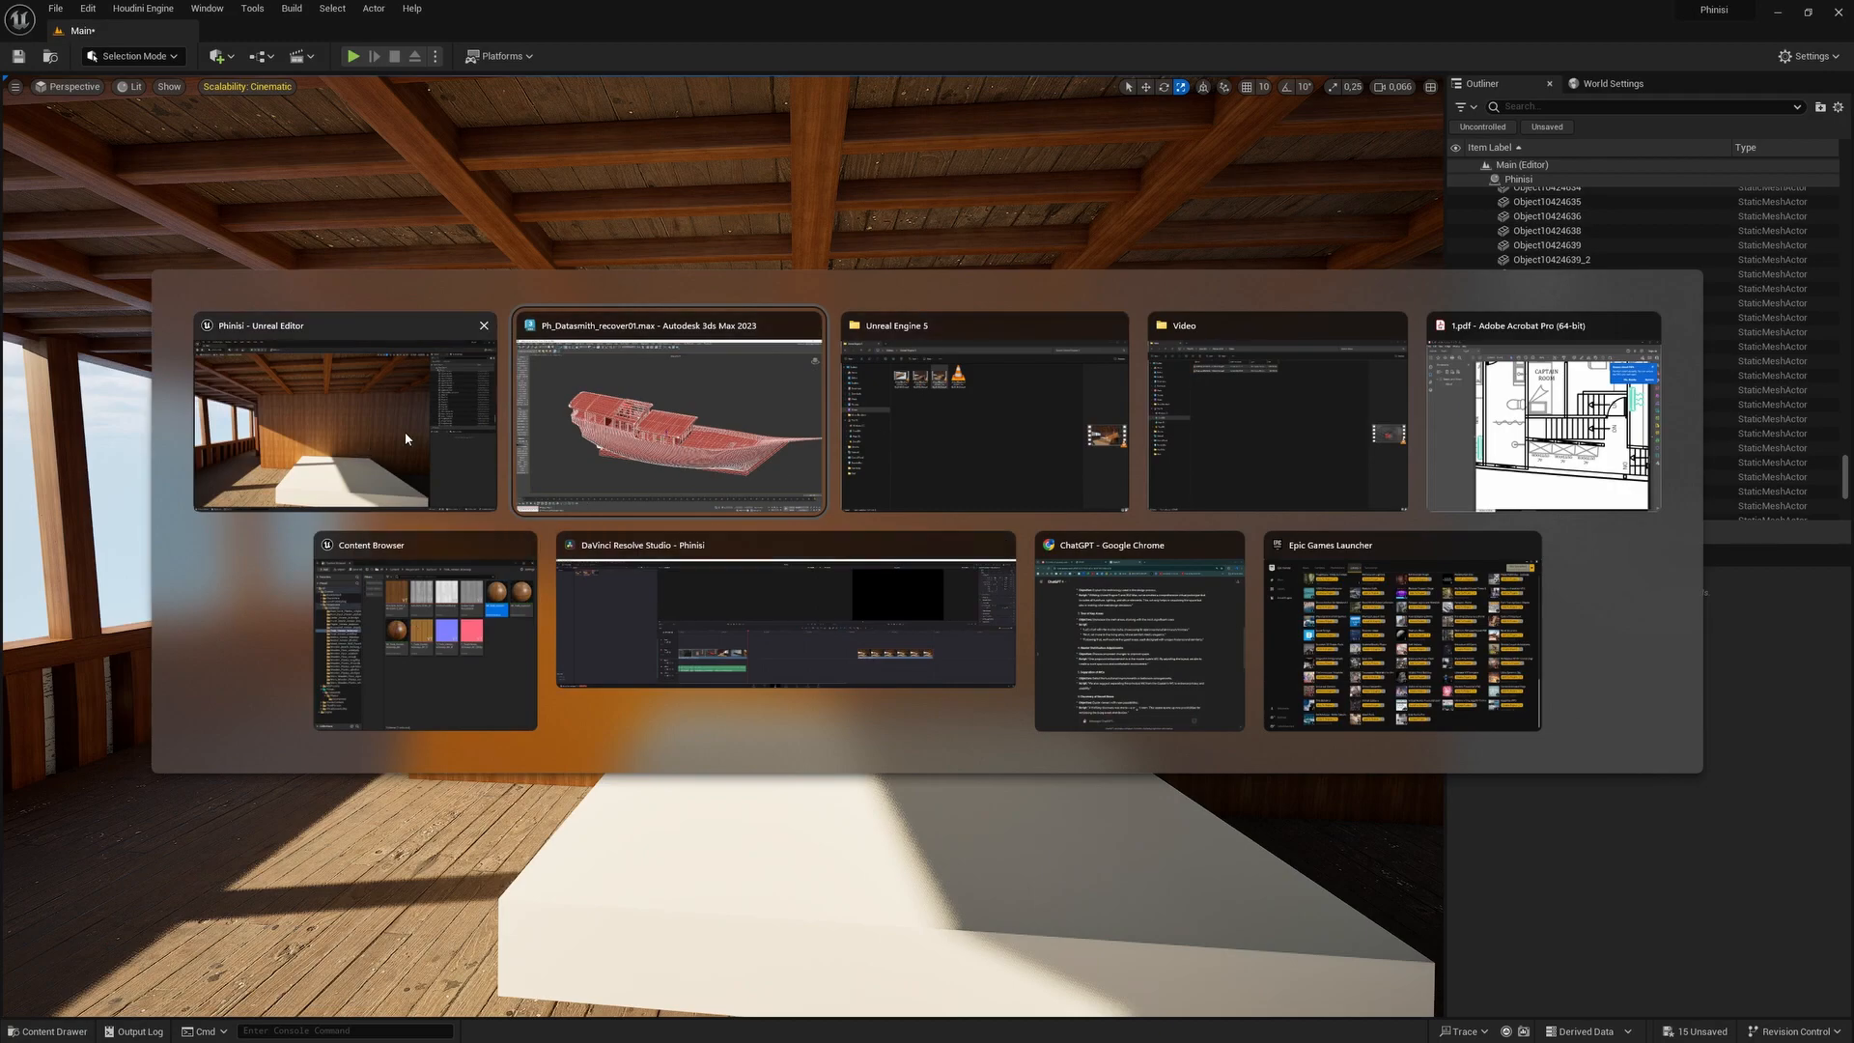
pyautogui.click(1519, 468)
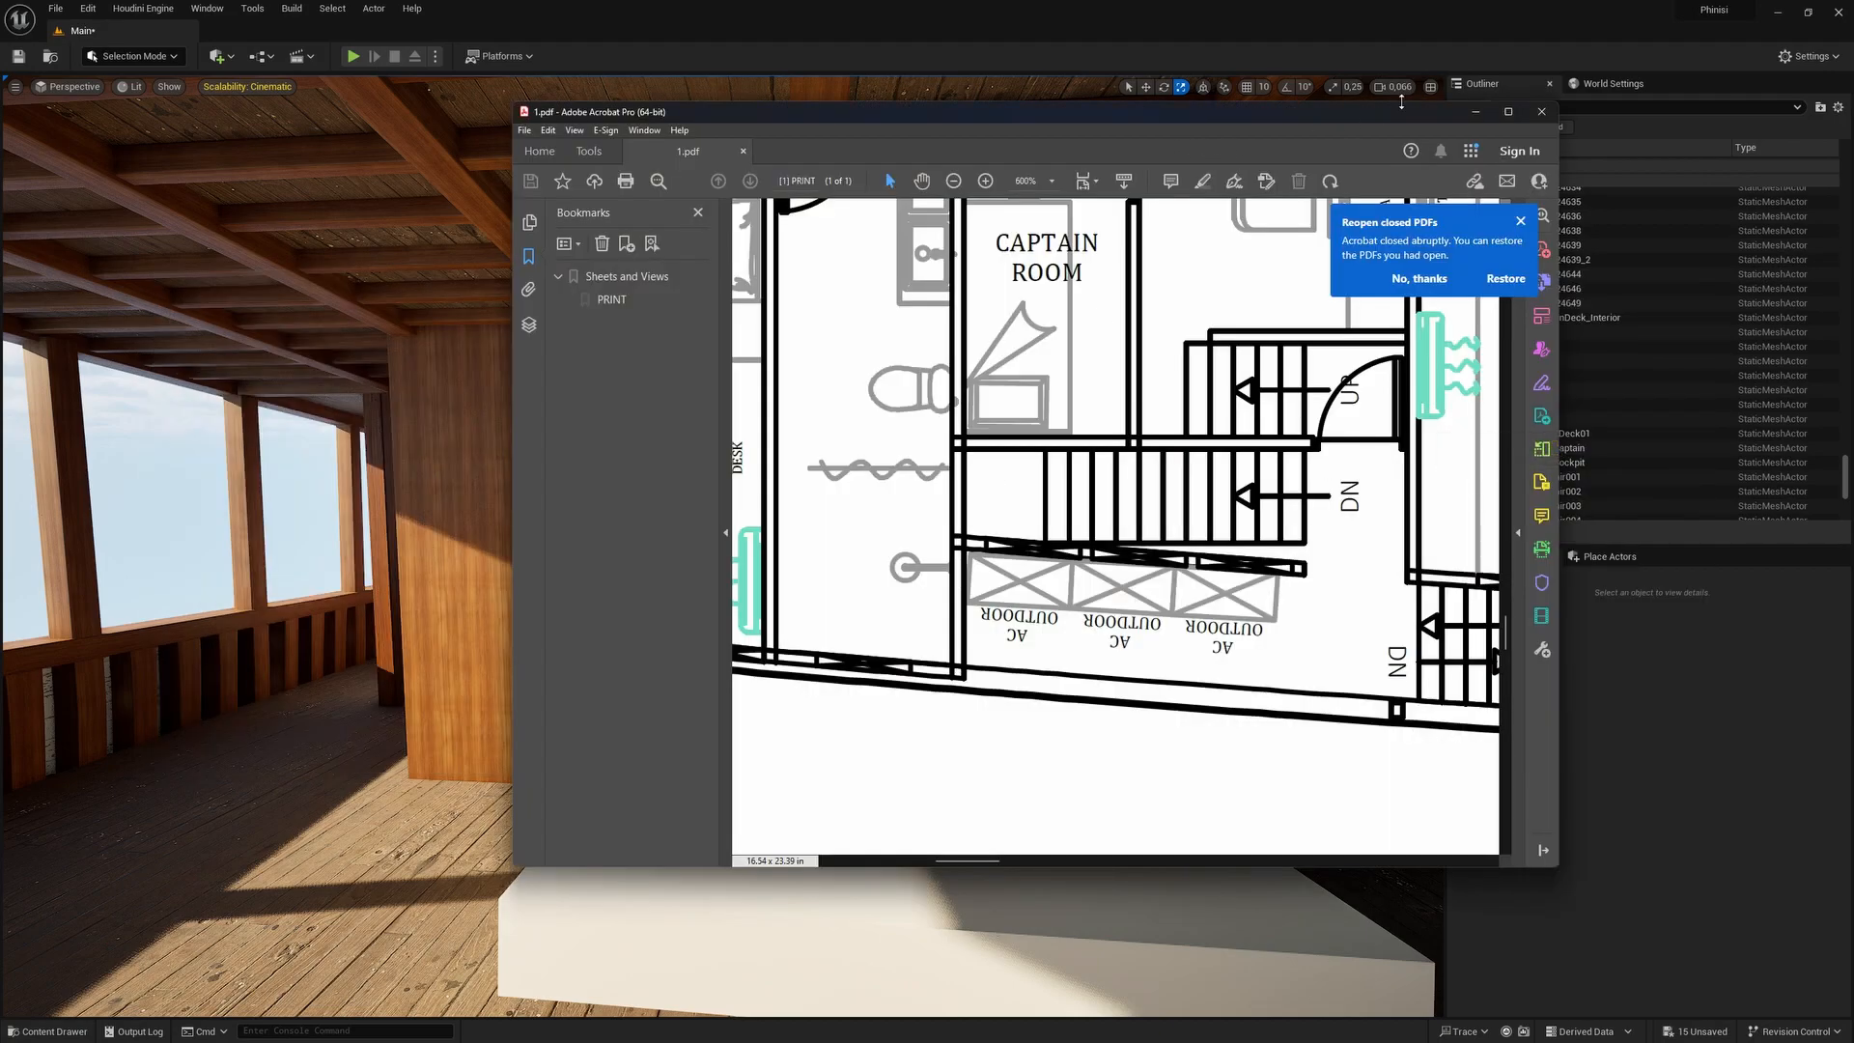
pyautogui.moveTo(1376, 118); pyautogui.dragTo(1229, 149)
pyautogui.doubleClick(1228, 149)
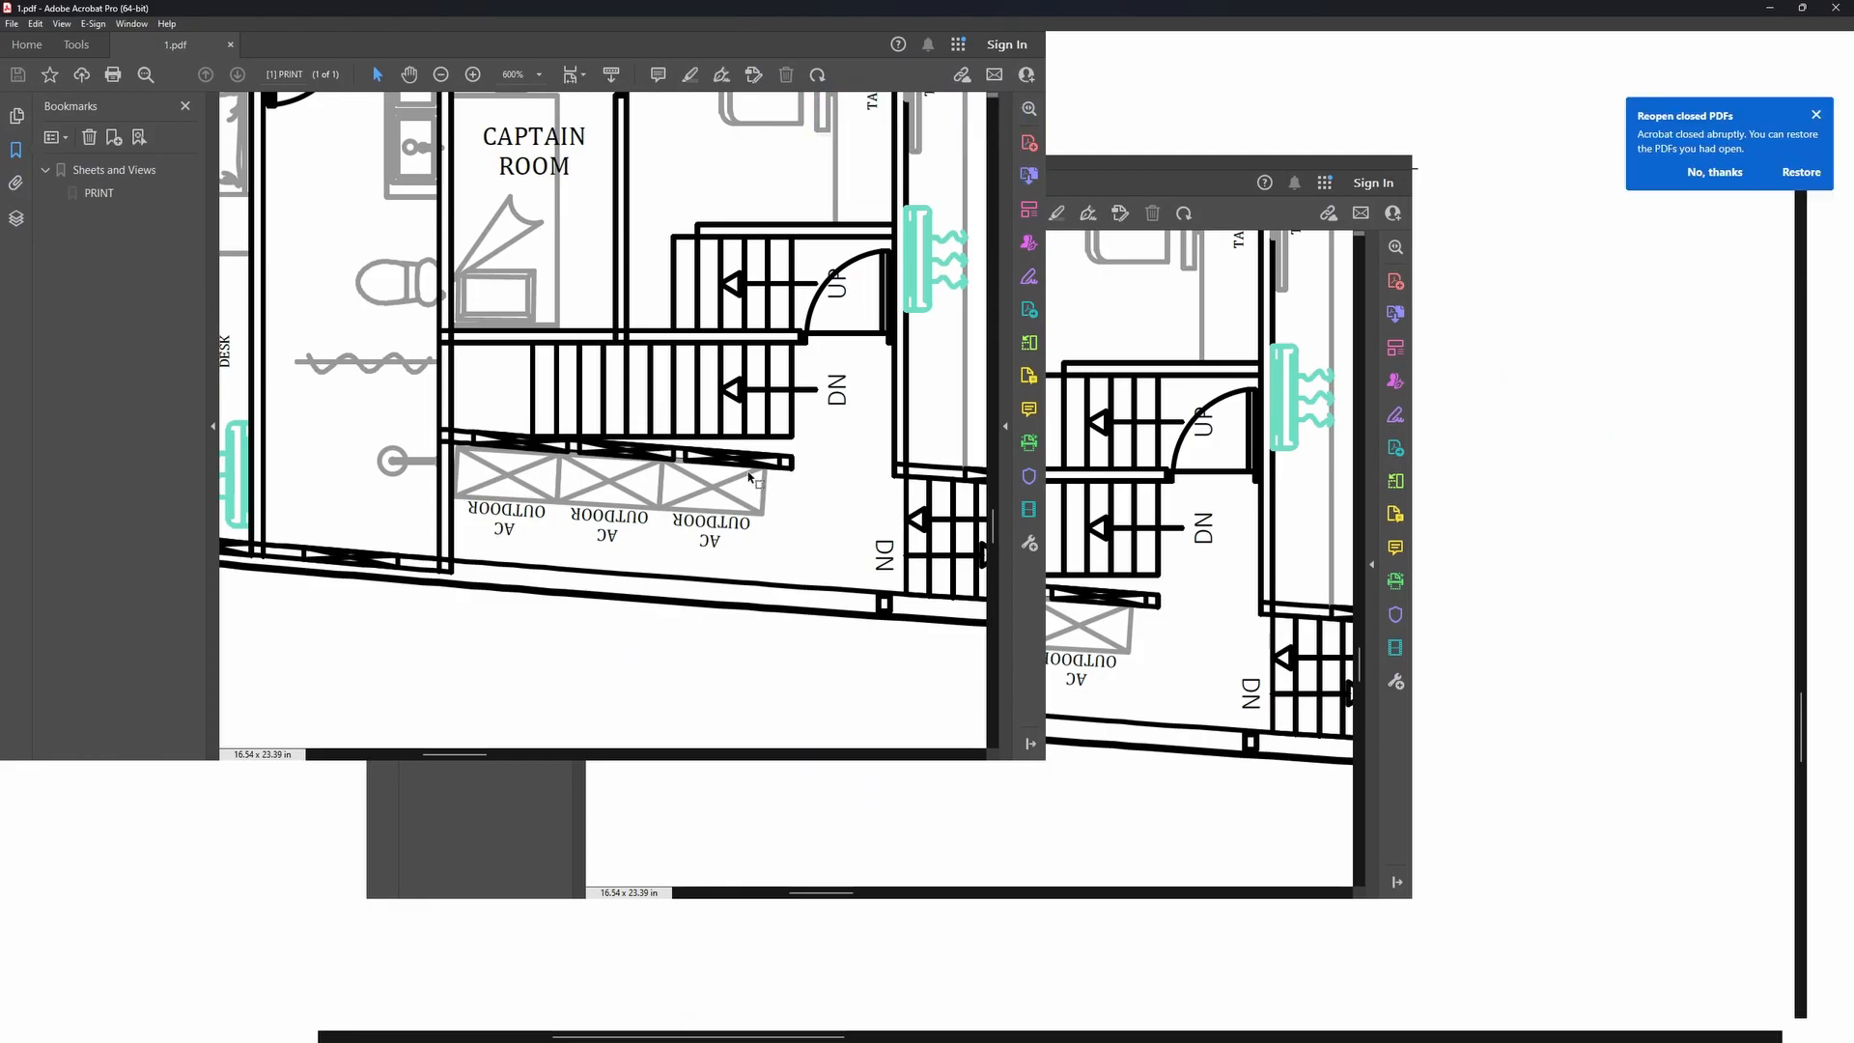
pyautogui.scroll(1, 748, 477)
pyautogui.moveTo(748, 477); pyautogui.dragTo(669, 720, button='middle')
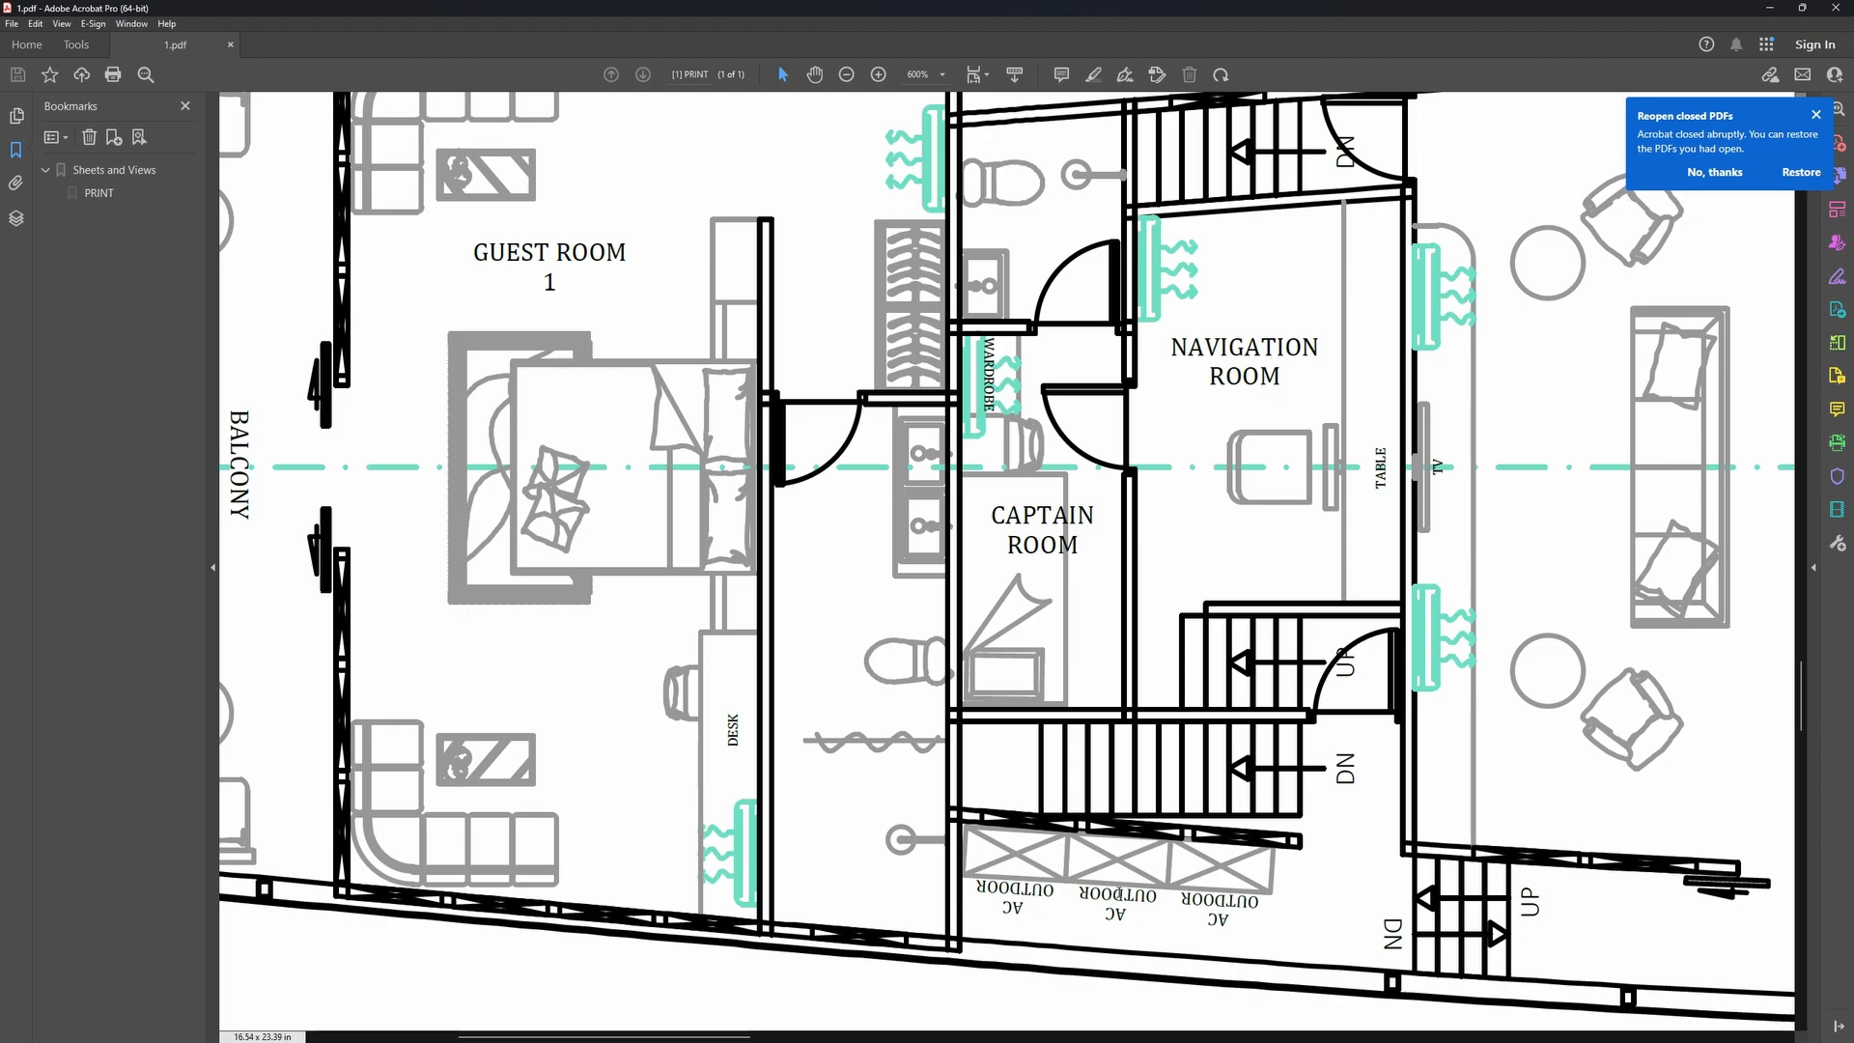
# Return to Unreal Editor and hide the HULL folder to expose the ship's frames from outside.
pyautogui.hotkey('alt', 'Tab')
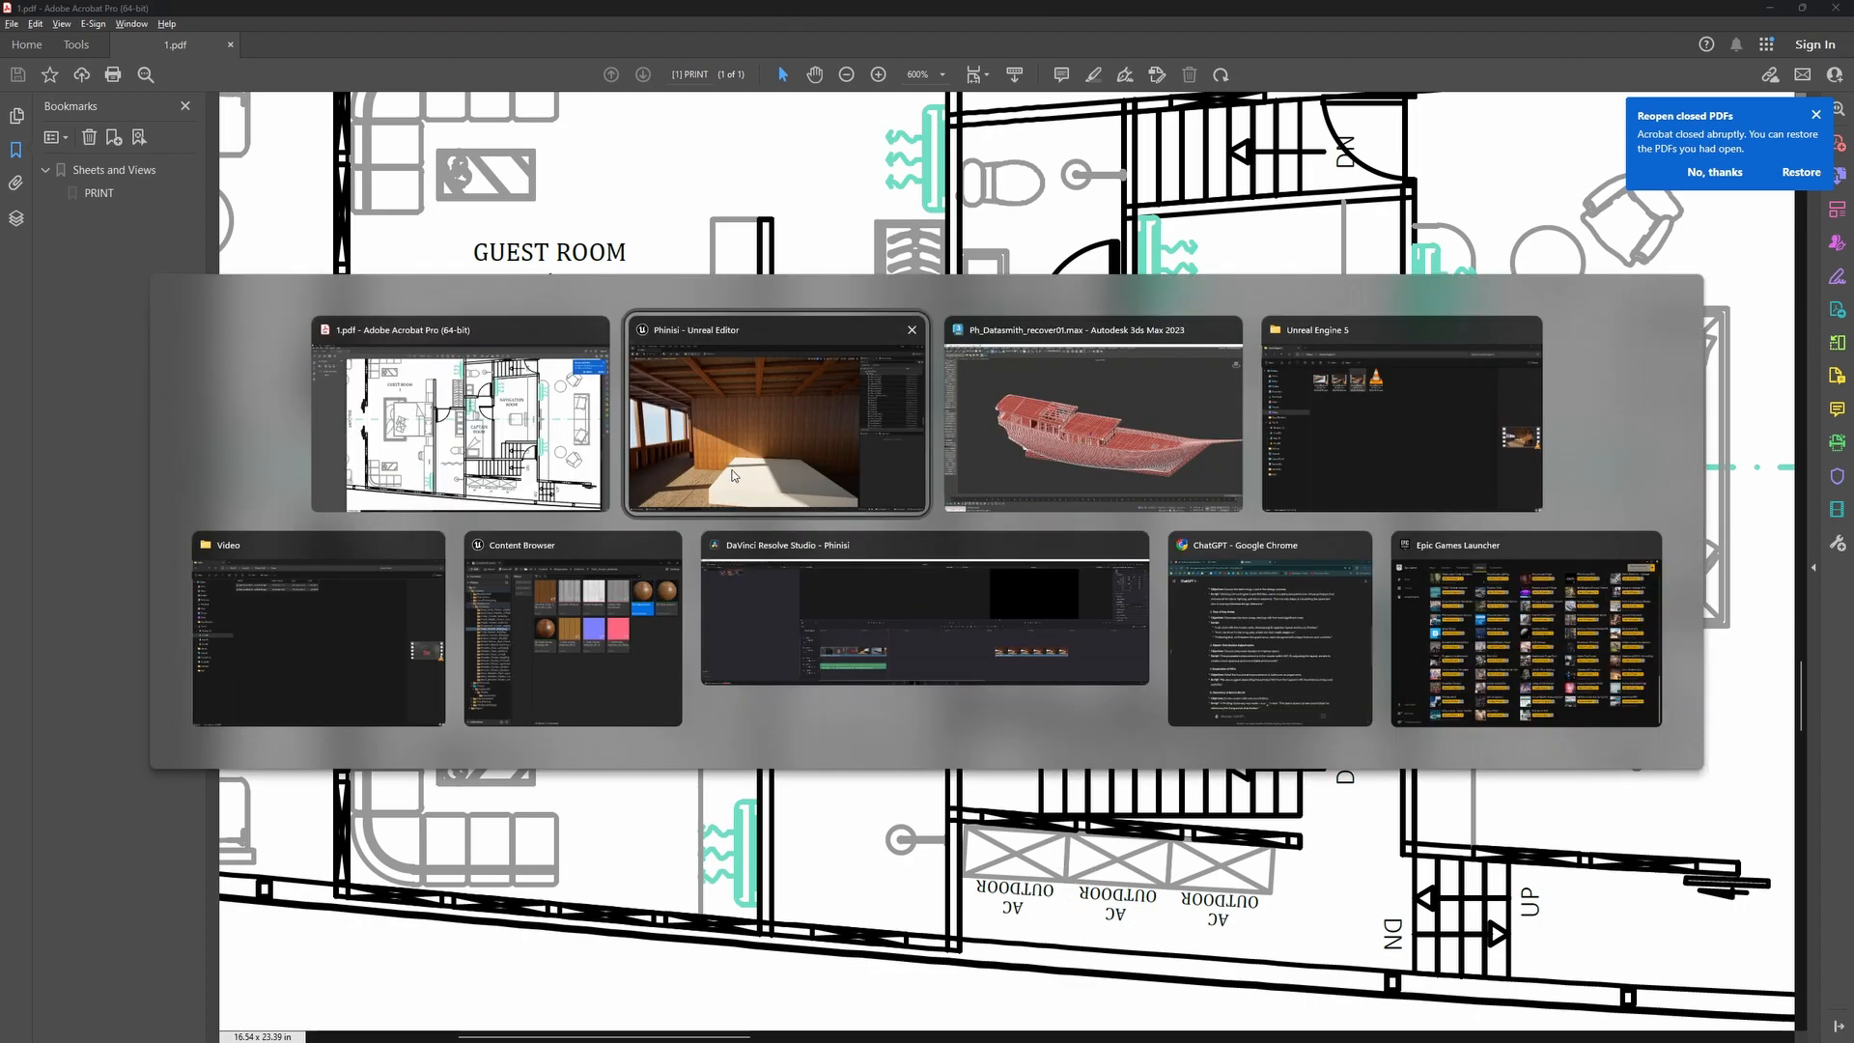
pyautogui.click(756, 456)
pyautogui.moveTo(755, 454); pyautogui.dragTo(961, 651, button='right')
pyautogui.press('s')
pyautogui.scroll(1, 960, 522)
pyautogui.press('e')
pyautogui.moveTo(1136, 618); pyautogui.dragTo(1035, 730, button='right')
pyautogui.press('d')
pyautogui.press('q')
pyautogui.click(1035, 740)
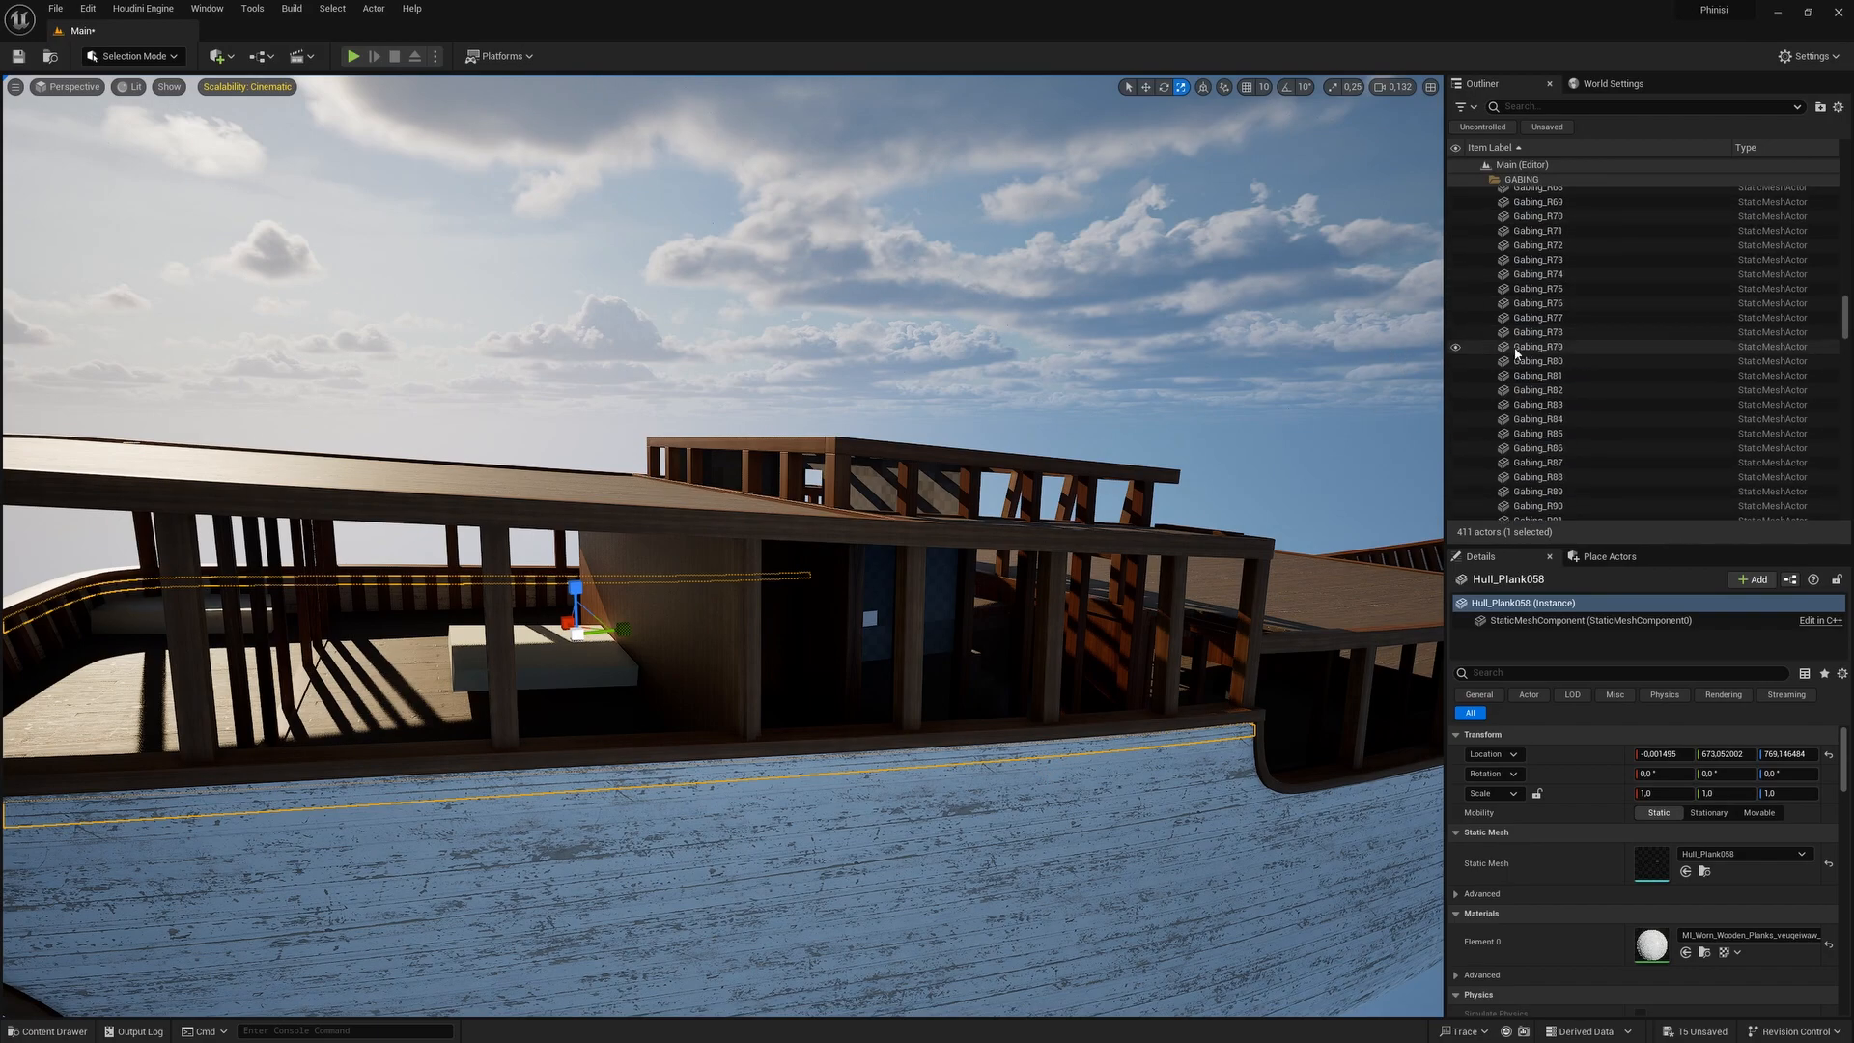
pyautogui.click(1455, 403)
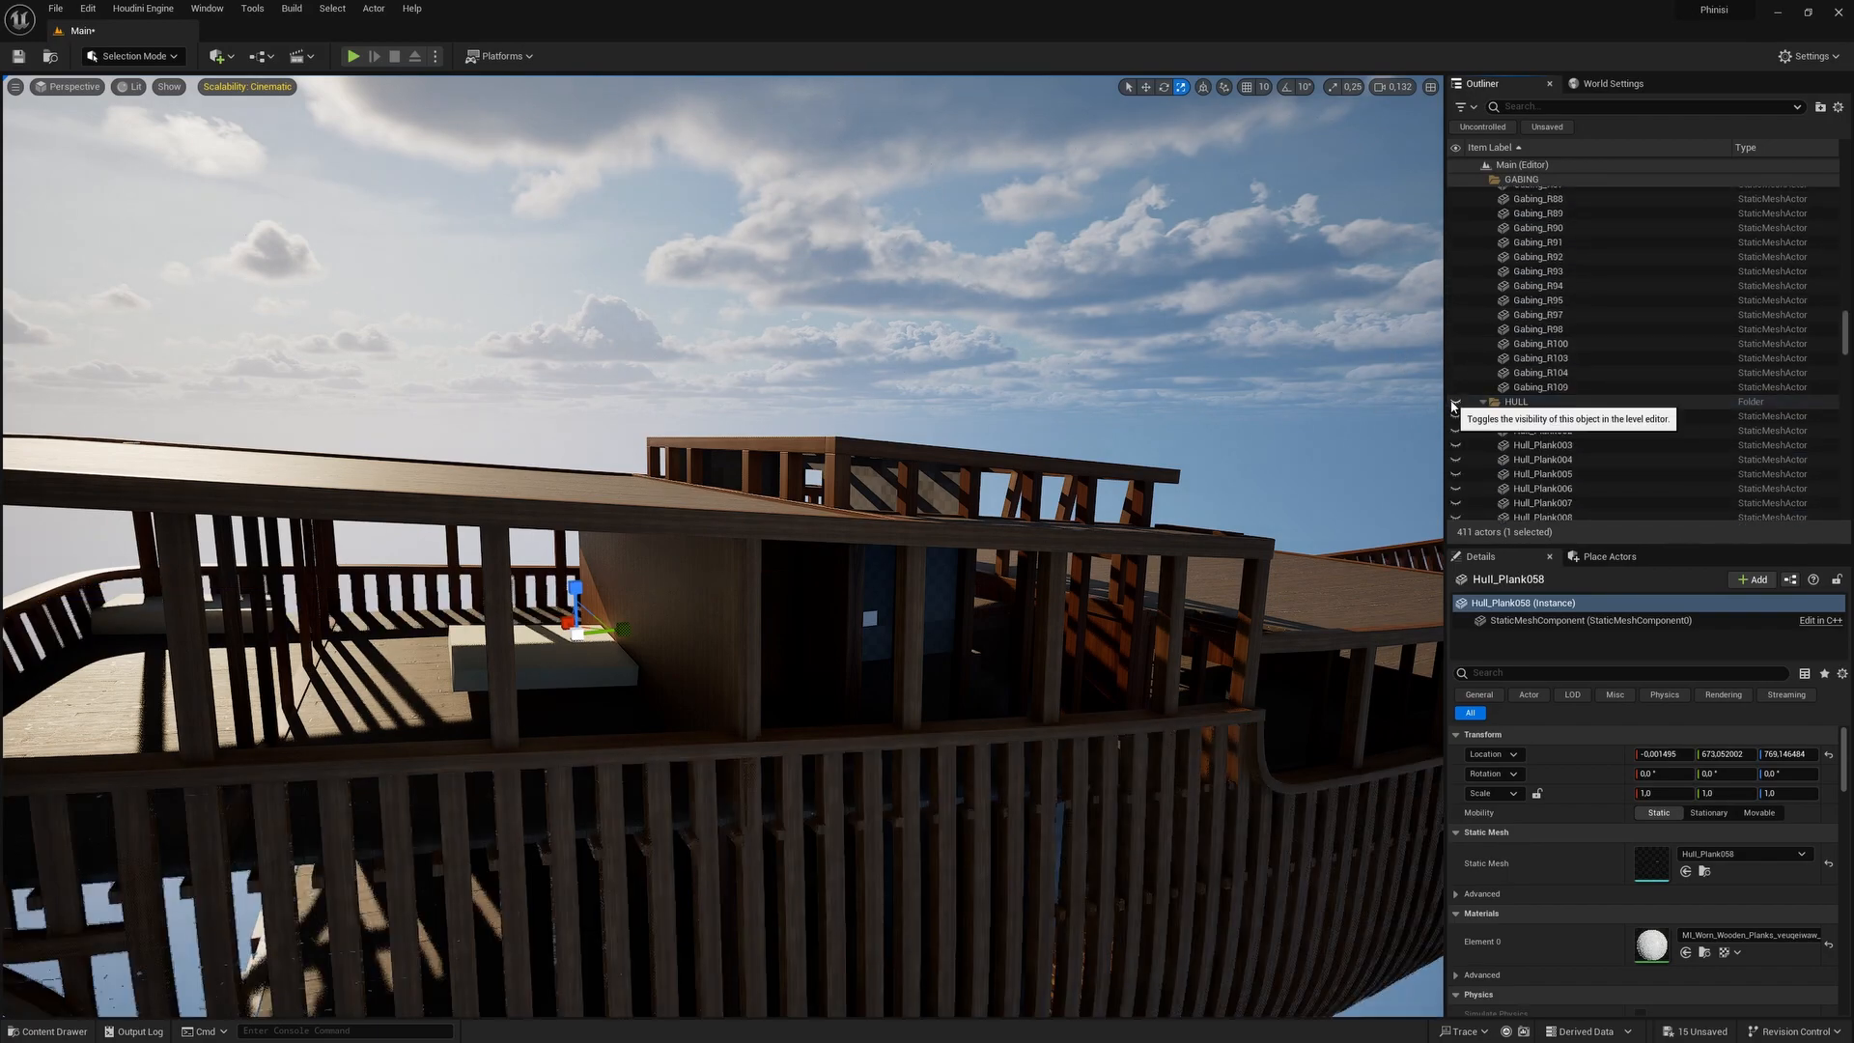
# Examine the lower deck and stair area through the exposed frames, and unhide the hull planks.
pyautogui.press('w')
pyautogui.press('q')
pyautogui.moveTo(502, 733); pyautogui.dragTo(583, 710, button='right')
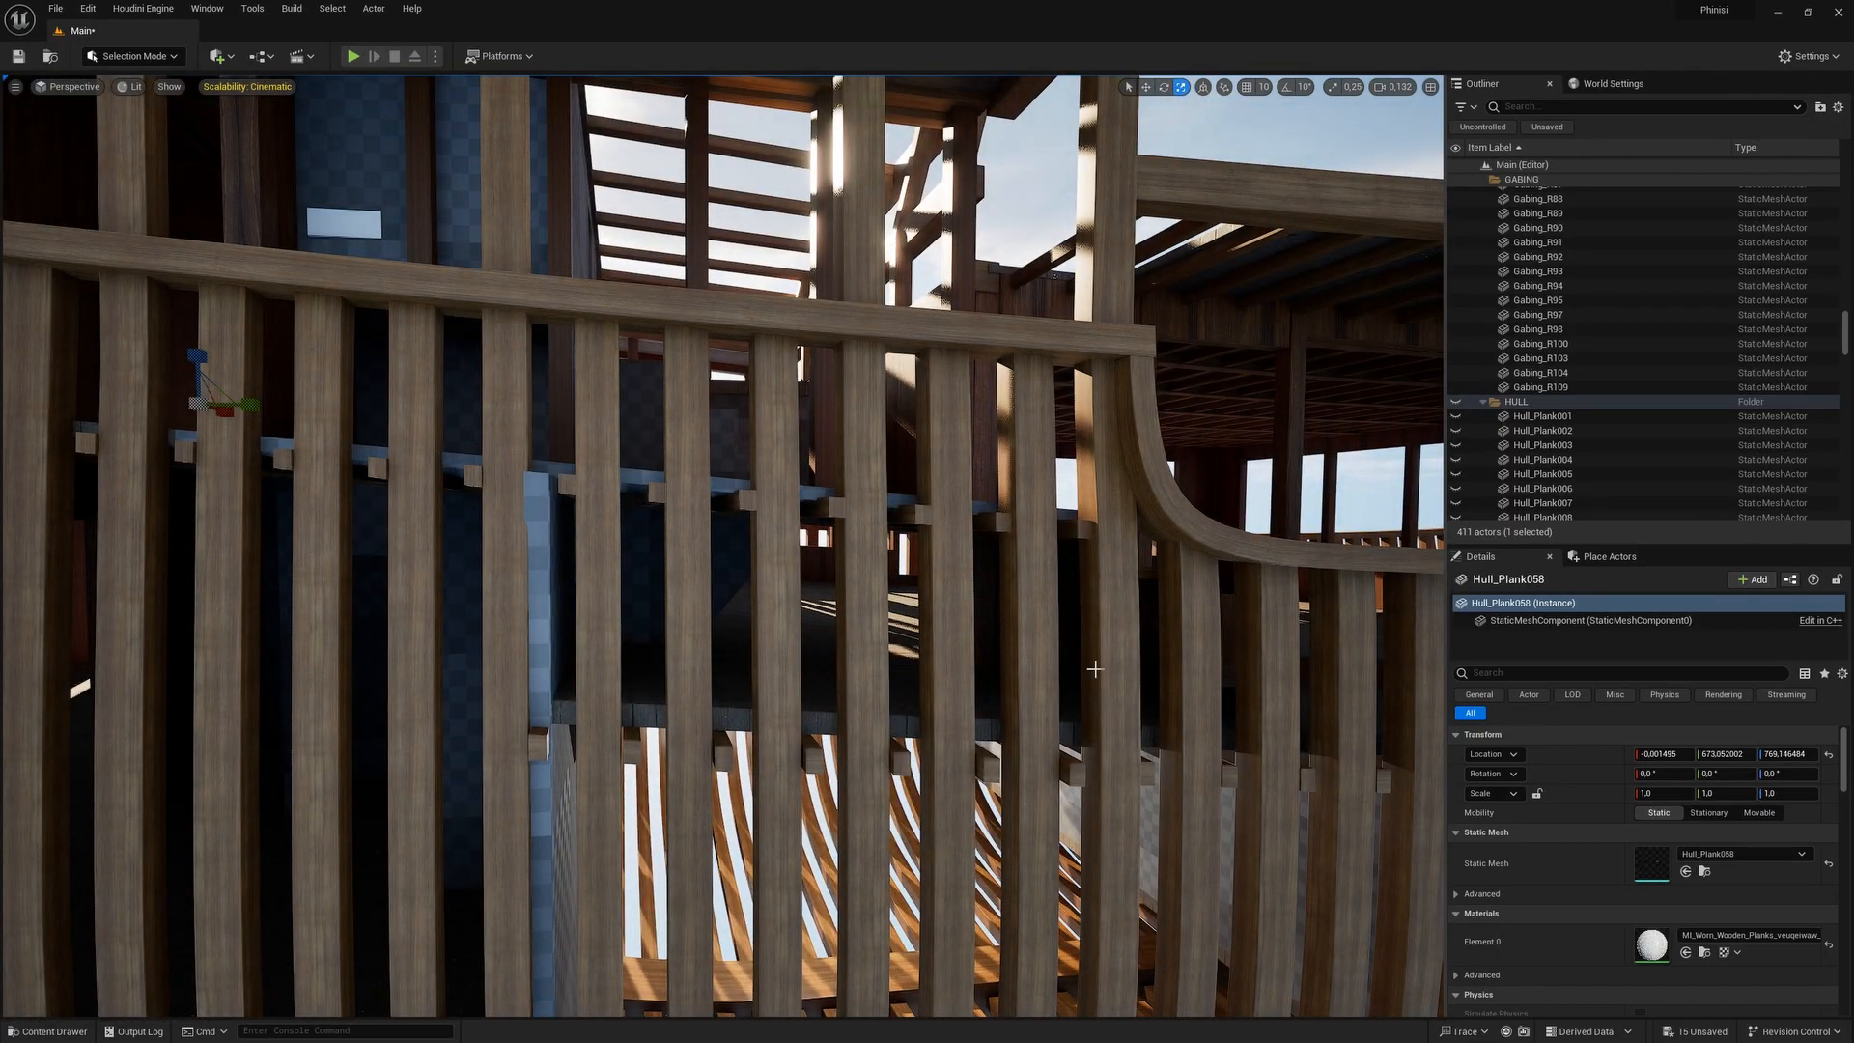
pyautogui.moveTo(838, 598); pyautogui.dragTo(839, 666, button='right')
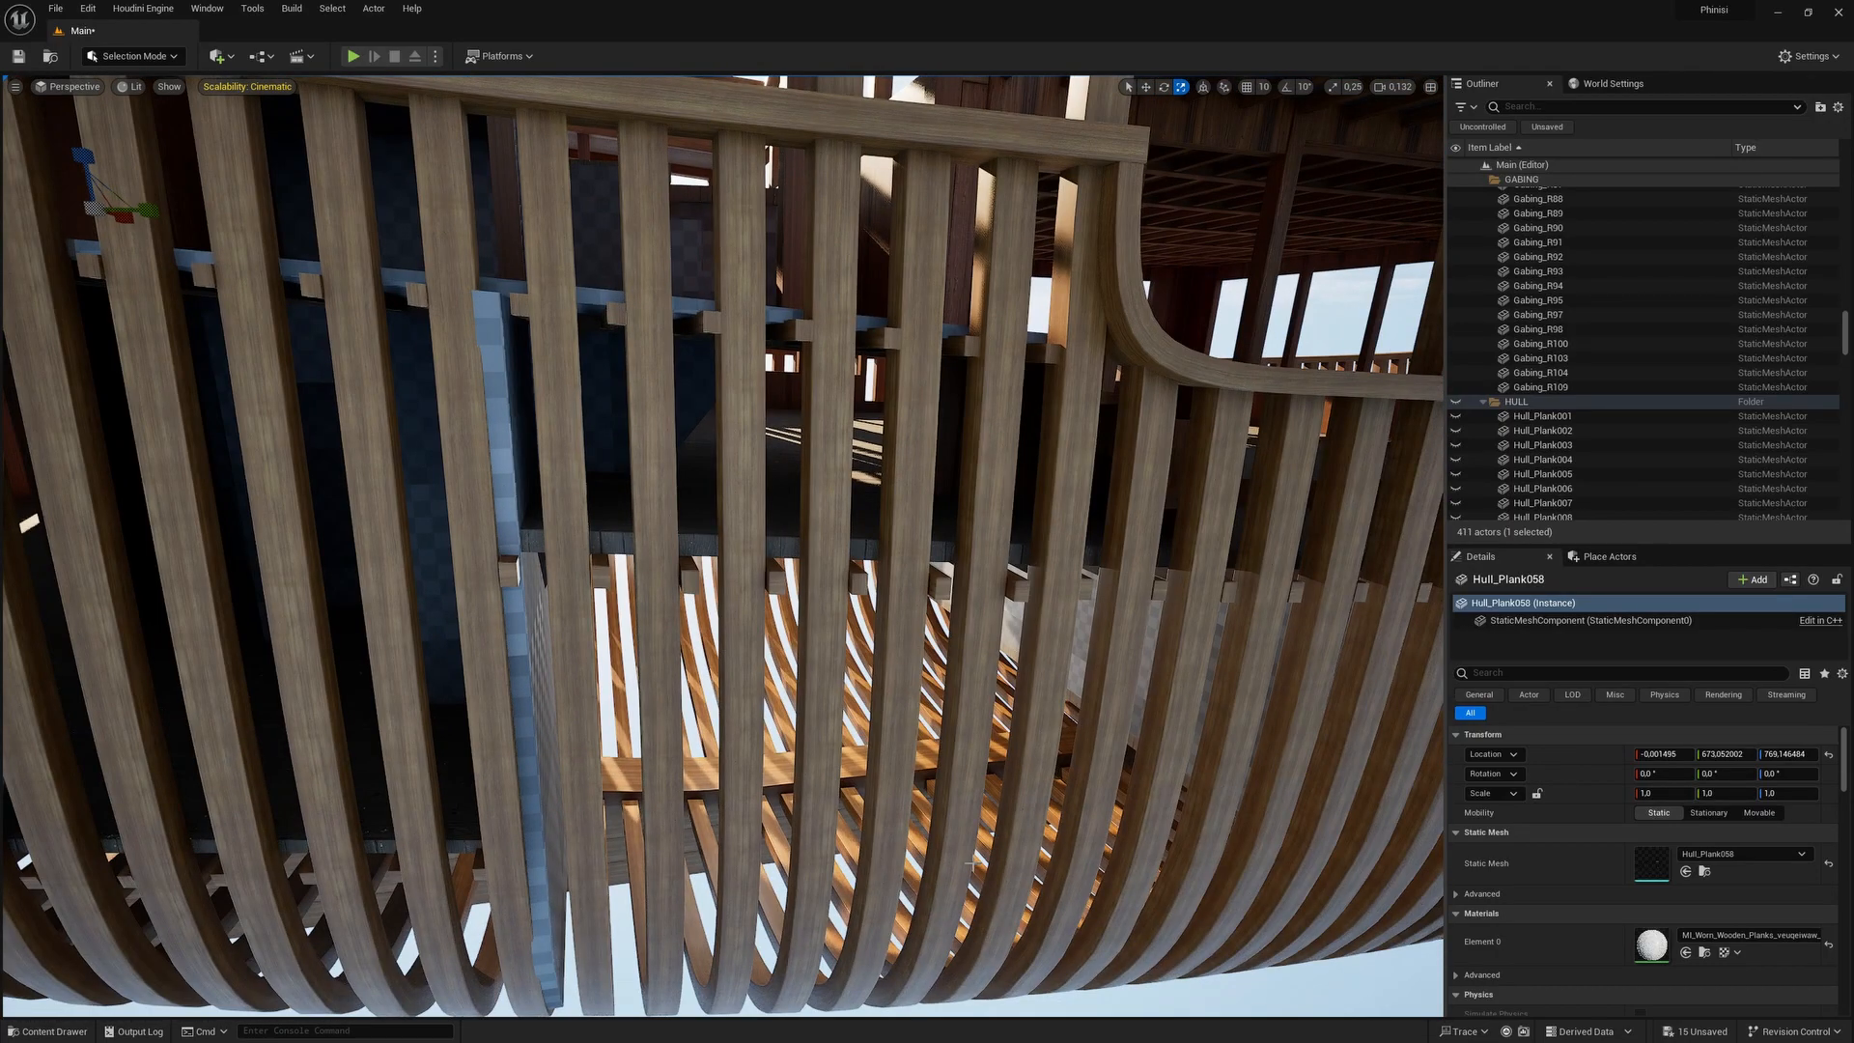
pyautogui.moveTo(953, 626); pyautogui.dragTo(956, 581, button='right')
pyautogui.hotkey('ctrl', 'h')
pyautogui.moveTo(844, 641); pyautogui.dragTo(812, 560, button='right')
pyautogui.press('e')
# Check the floor plan in Adobe Acrobat again and return to Unreal Editor.
pyautogui.hotkey('alt', 'Tab')
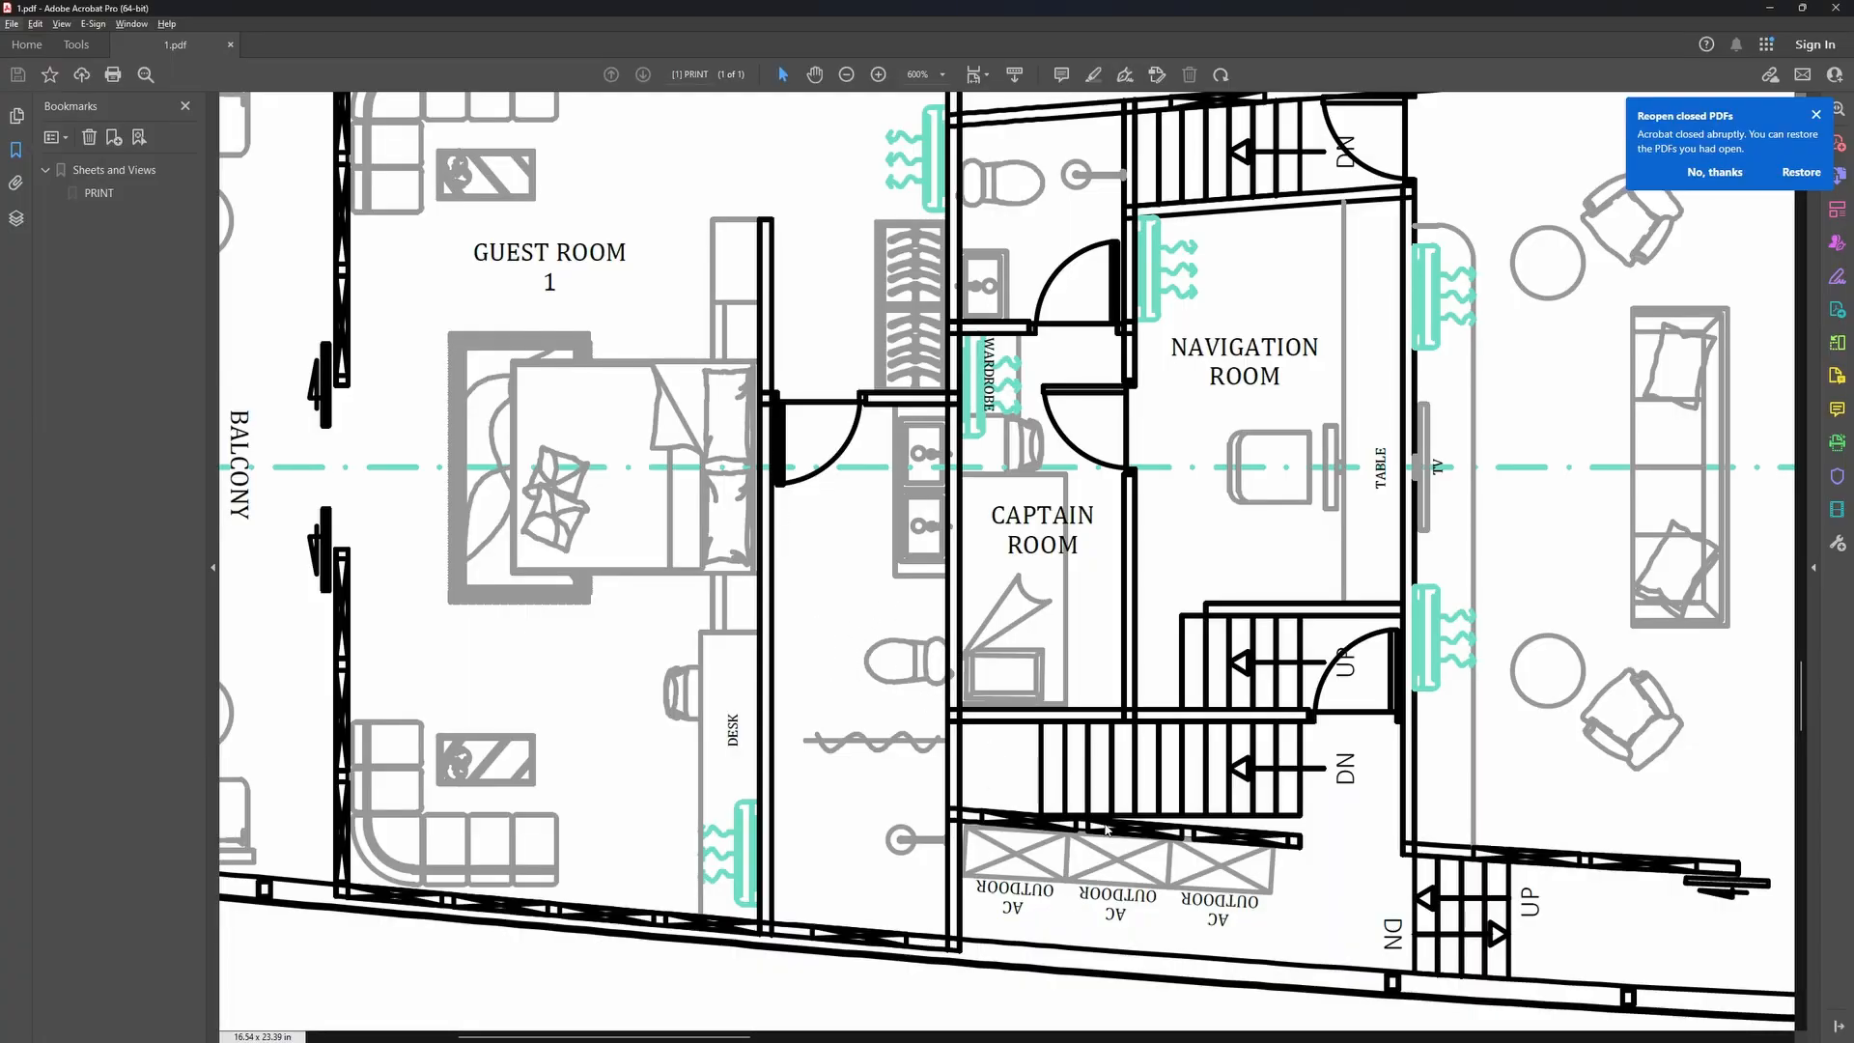
pyautogui.hotkey('alt', 'Tab')
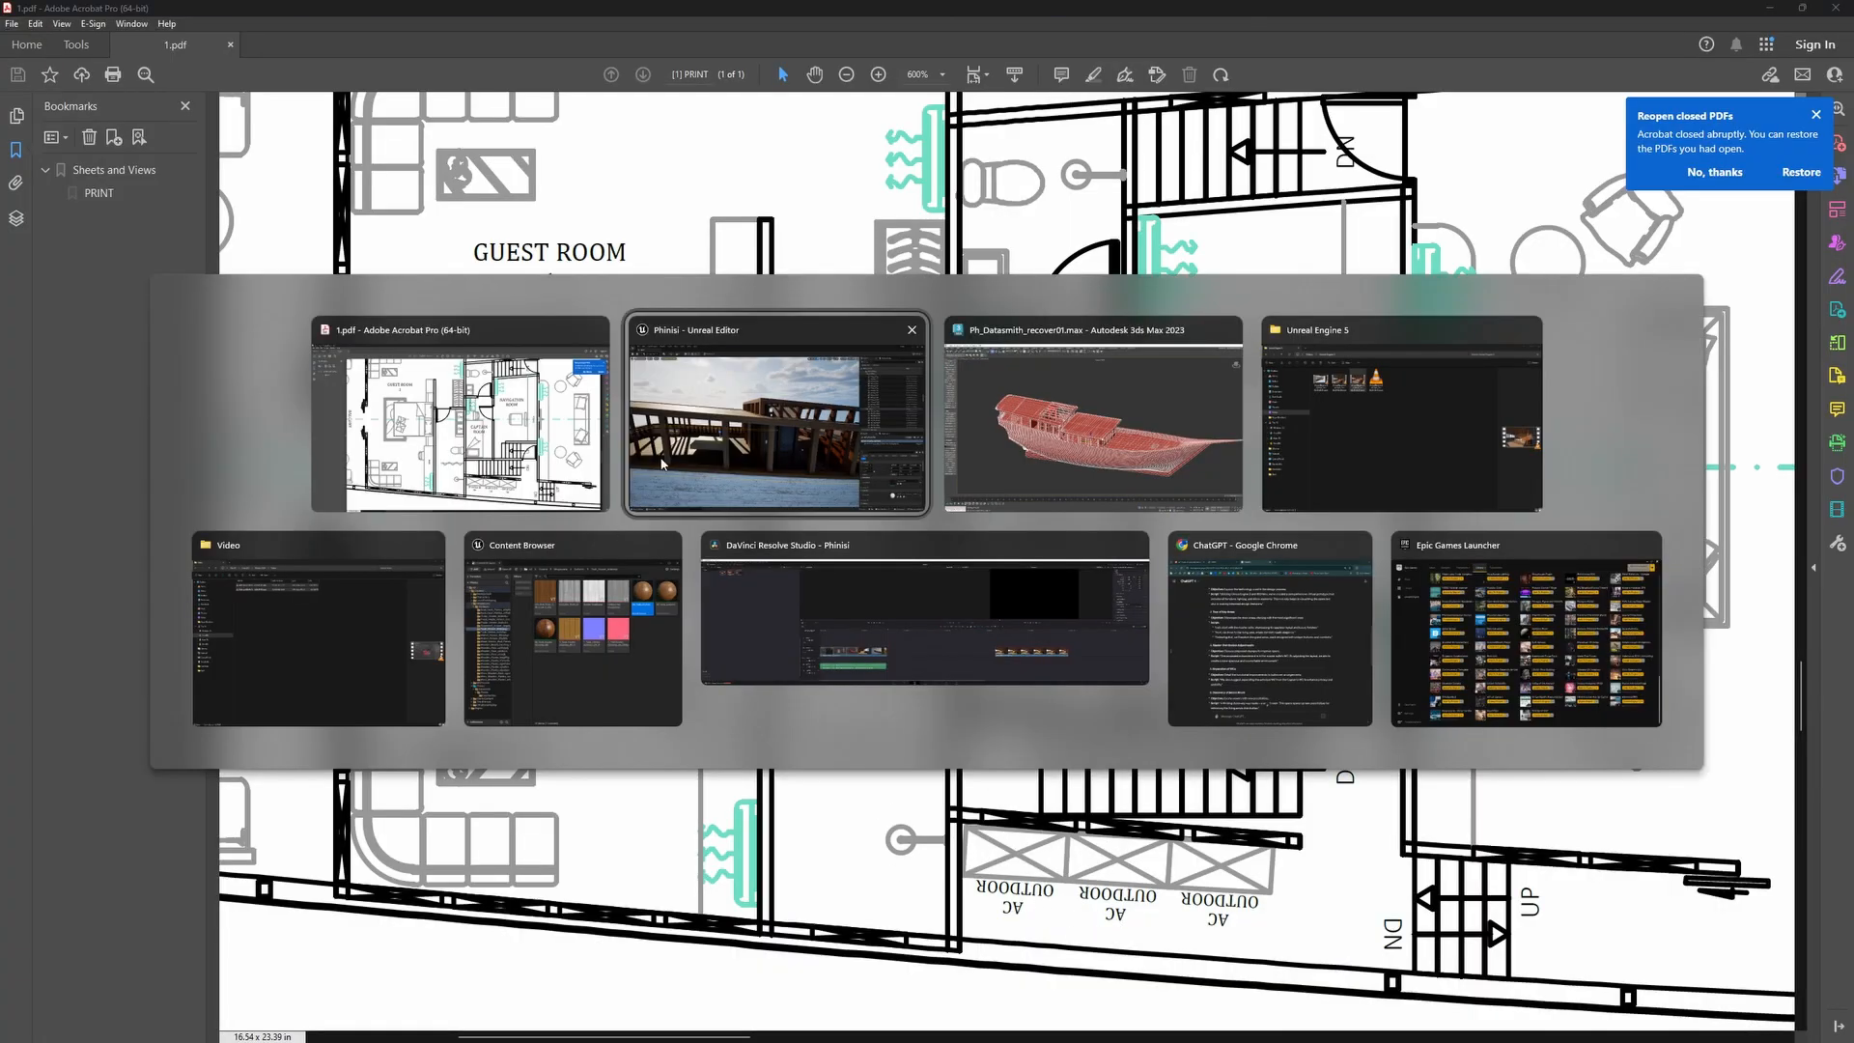
pyautogui.click(734, 435)
# Raise the partition wall Plane119 above the roof to a Z location of about 944.65.
pyautogui.moveTo(686, 617)
pyautogui.mouseDown(button='right')
pyautogui.moveTo(637, 617)
pyautogui.moveTo(685, 617)
pyautogui.mouseUp(button='right')
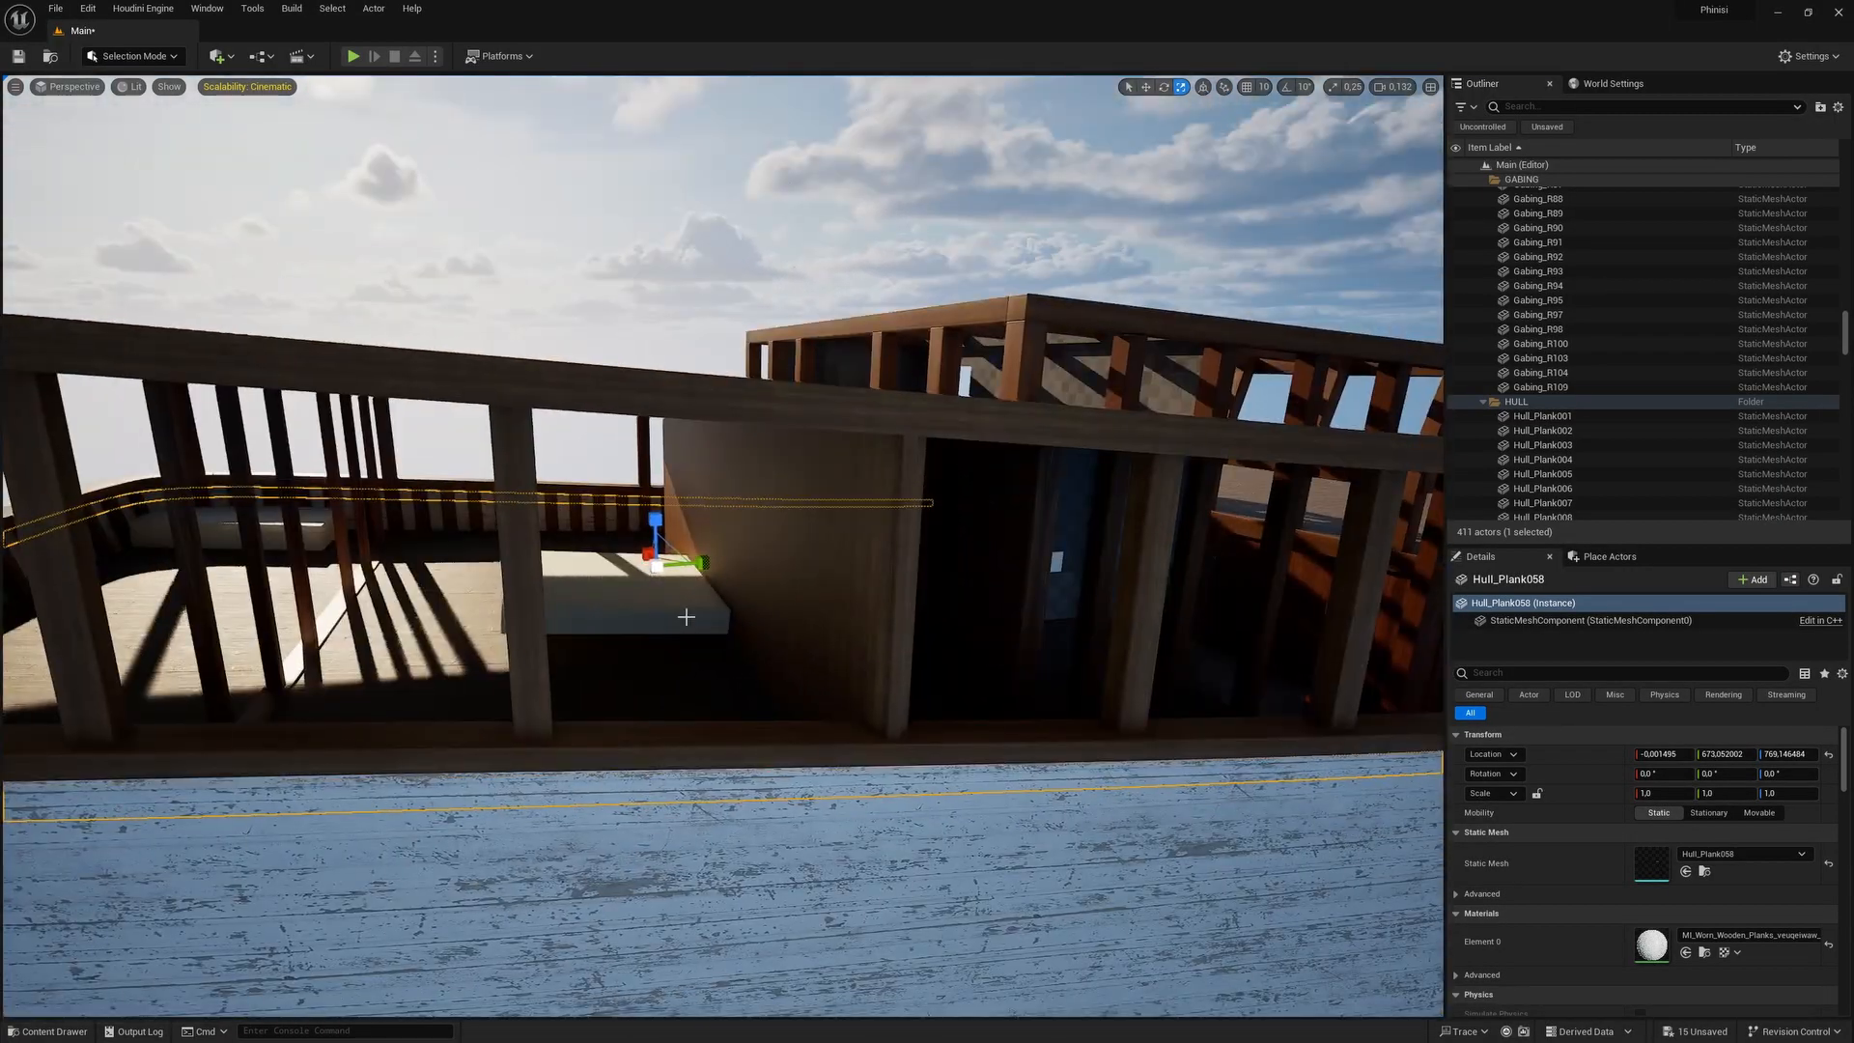
pyautogui.click(789, 566)
pyautogui.press('w')
pyautogui.moveTo(789, 565); pyautogui.dragTo(886, 564, button='right')
pyautogui.moveTo(977, 350); pyautogui.dragTo(1000, 379)
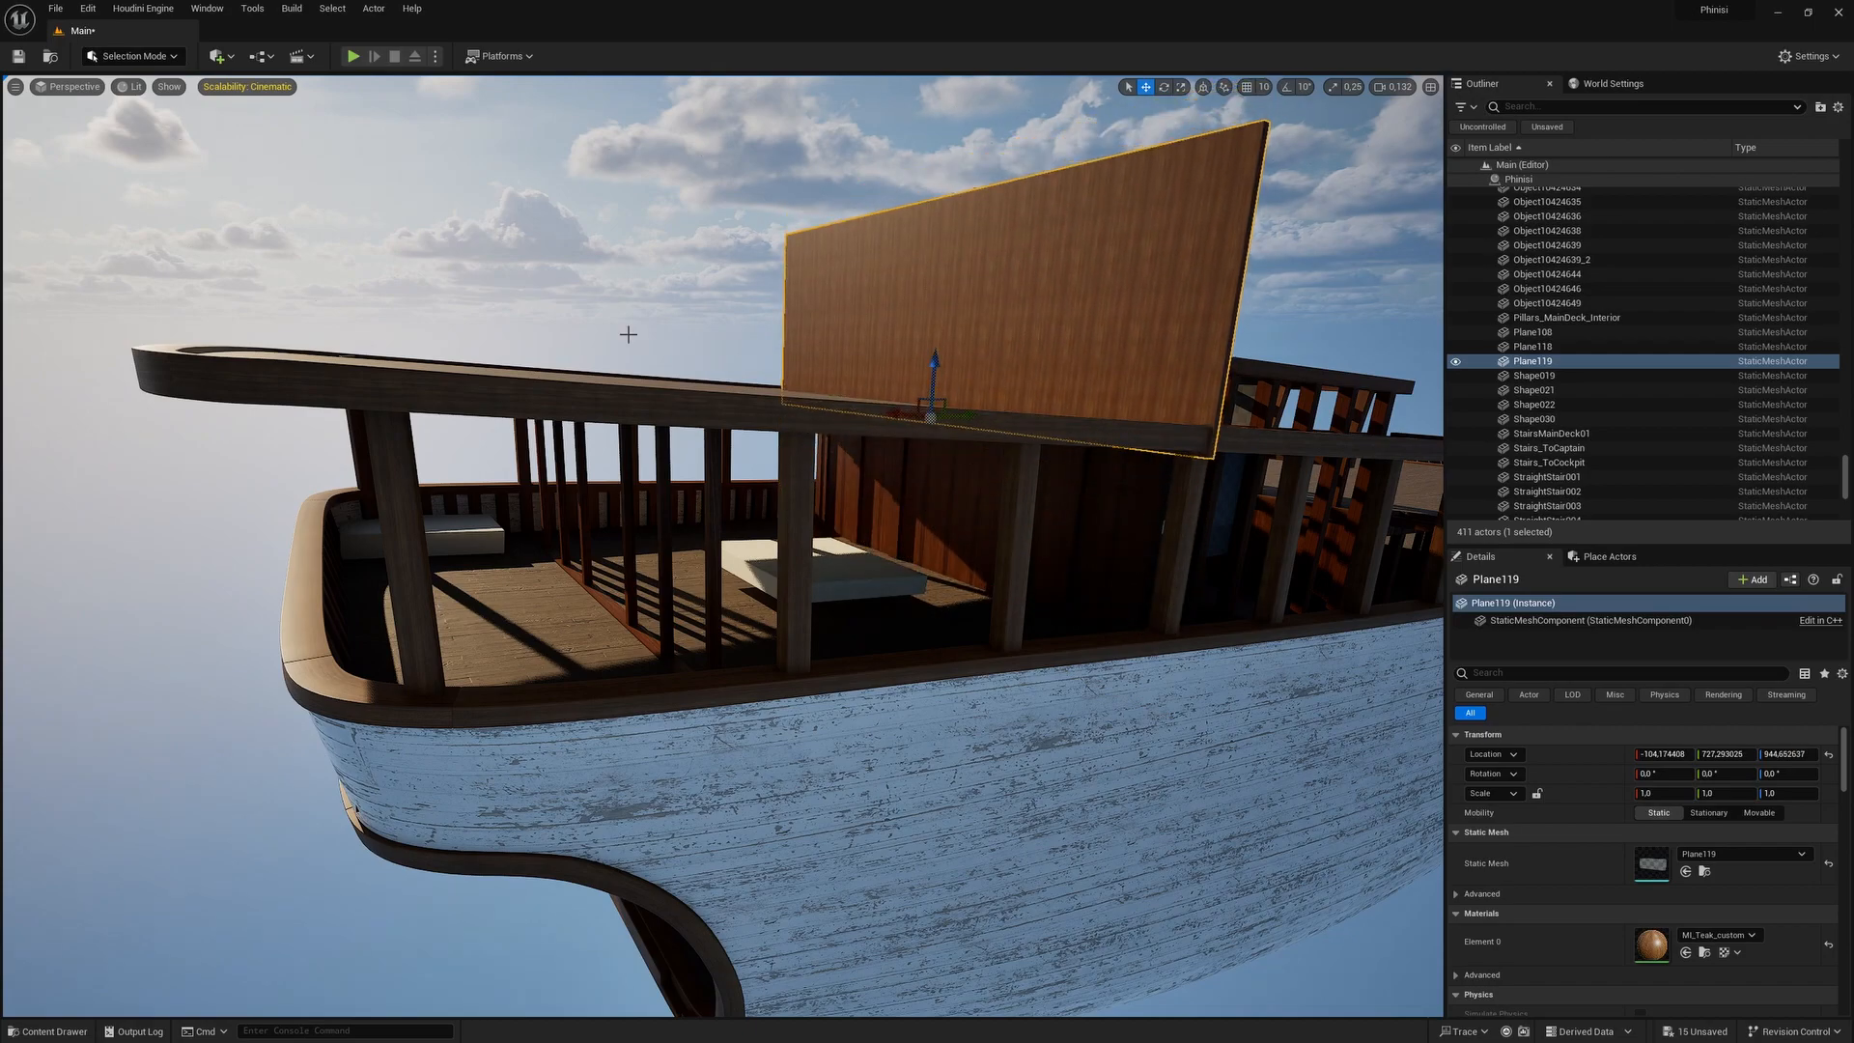
# Play the level and walk the character through the aft suite to inspect the bed area and side passage, and end the play session.
pyautogui.click(353, 56)
pyautogui.press('w')
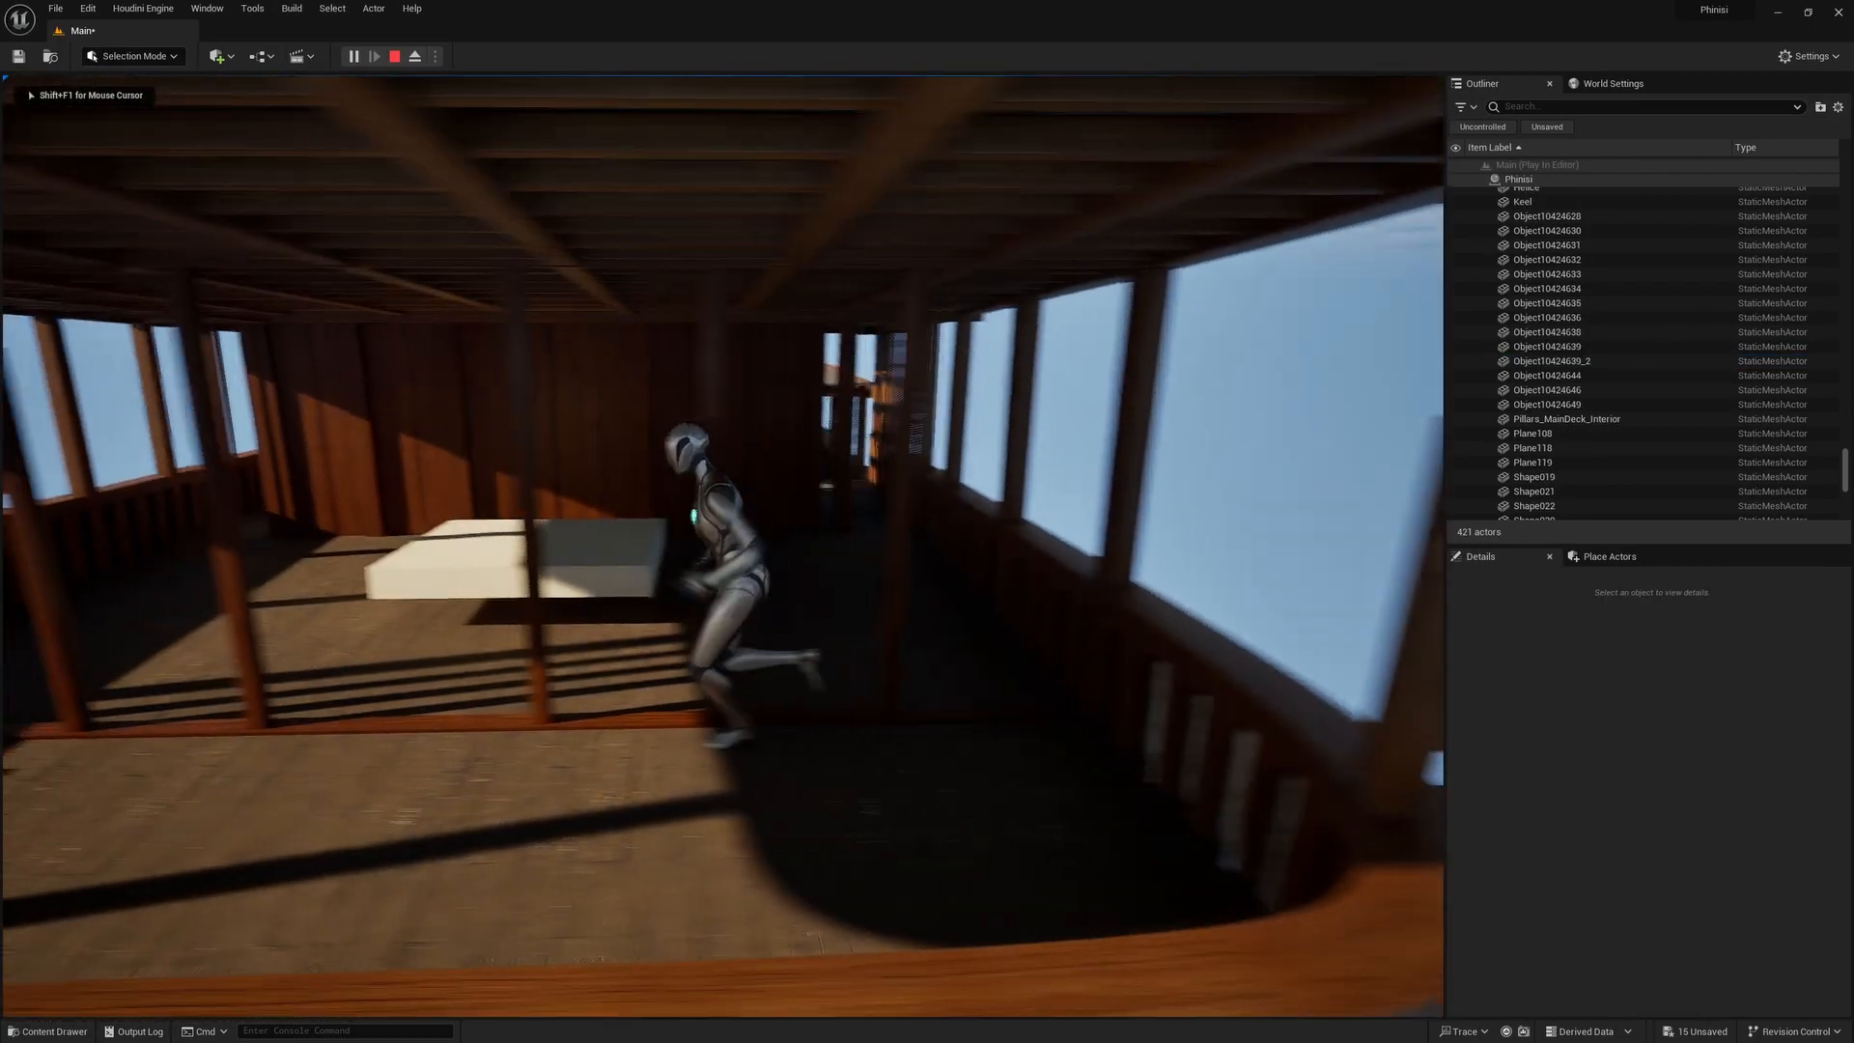
pyautogui.press('d')
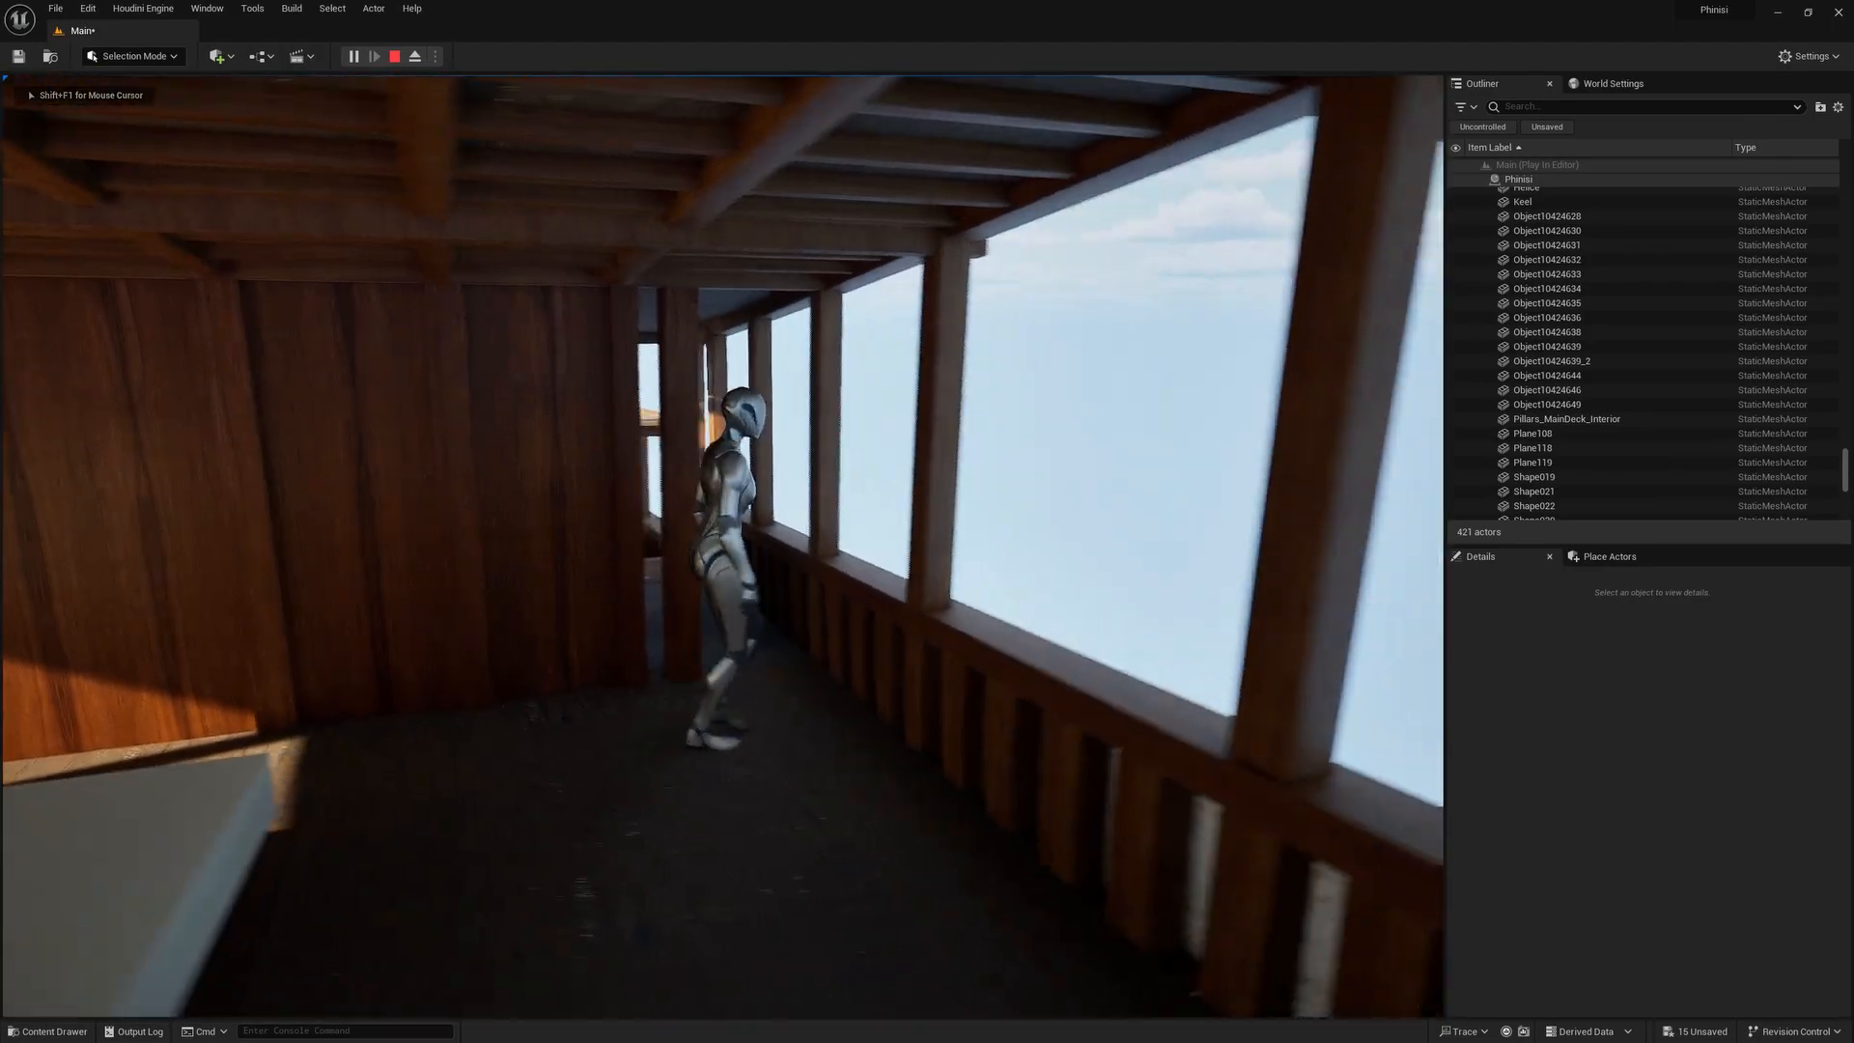
pyautogui.press('a')
pyautogui.press('w')
pyautogui.press('s')
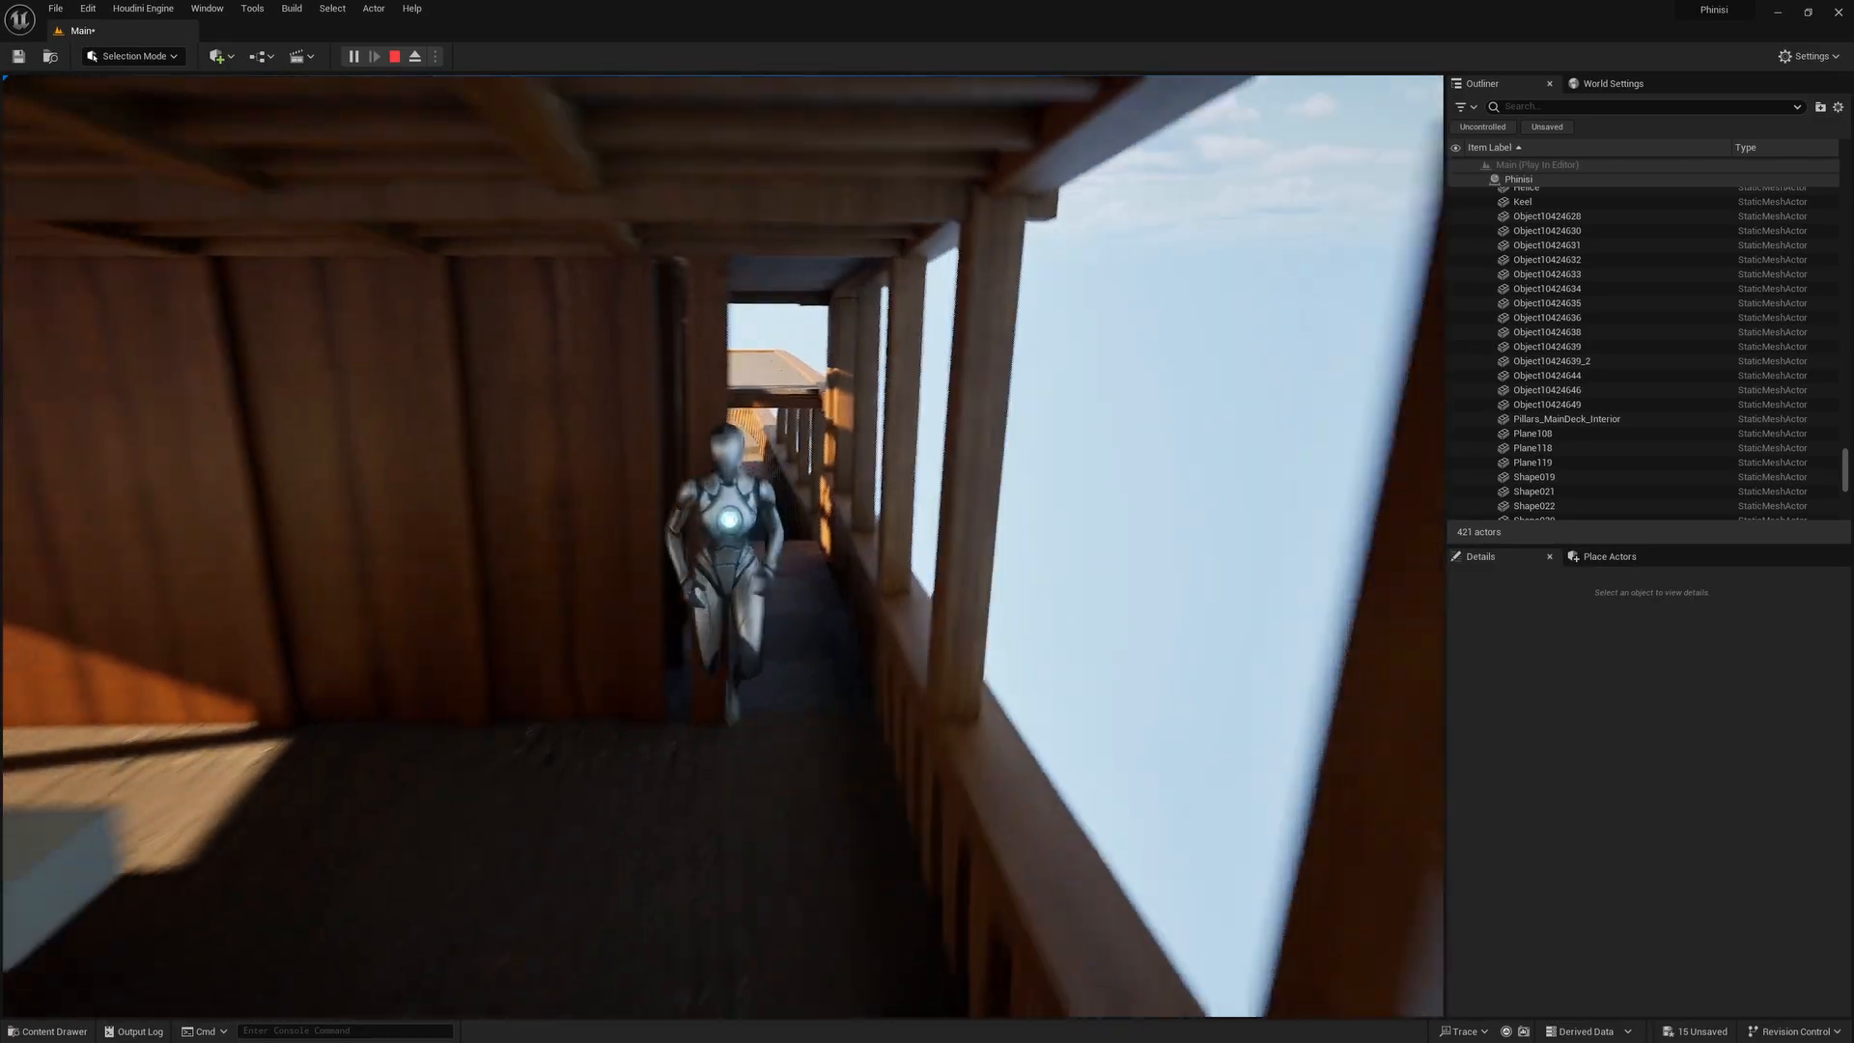
pyautogui.press('Escape')
# Lower the partition wall Plane119 into the suite behind the bed, to a Z location of about 713.4.
pyautogui.press('s')
pyautogui.moveTo(886, 534); pyautogui.dragTo(803, 422, button='right')
pyautogui.press('q')
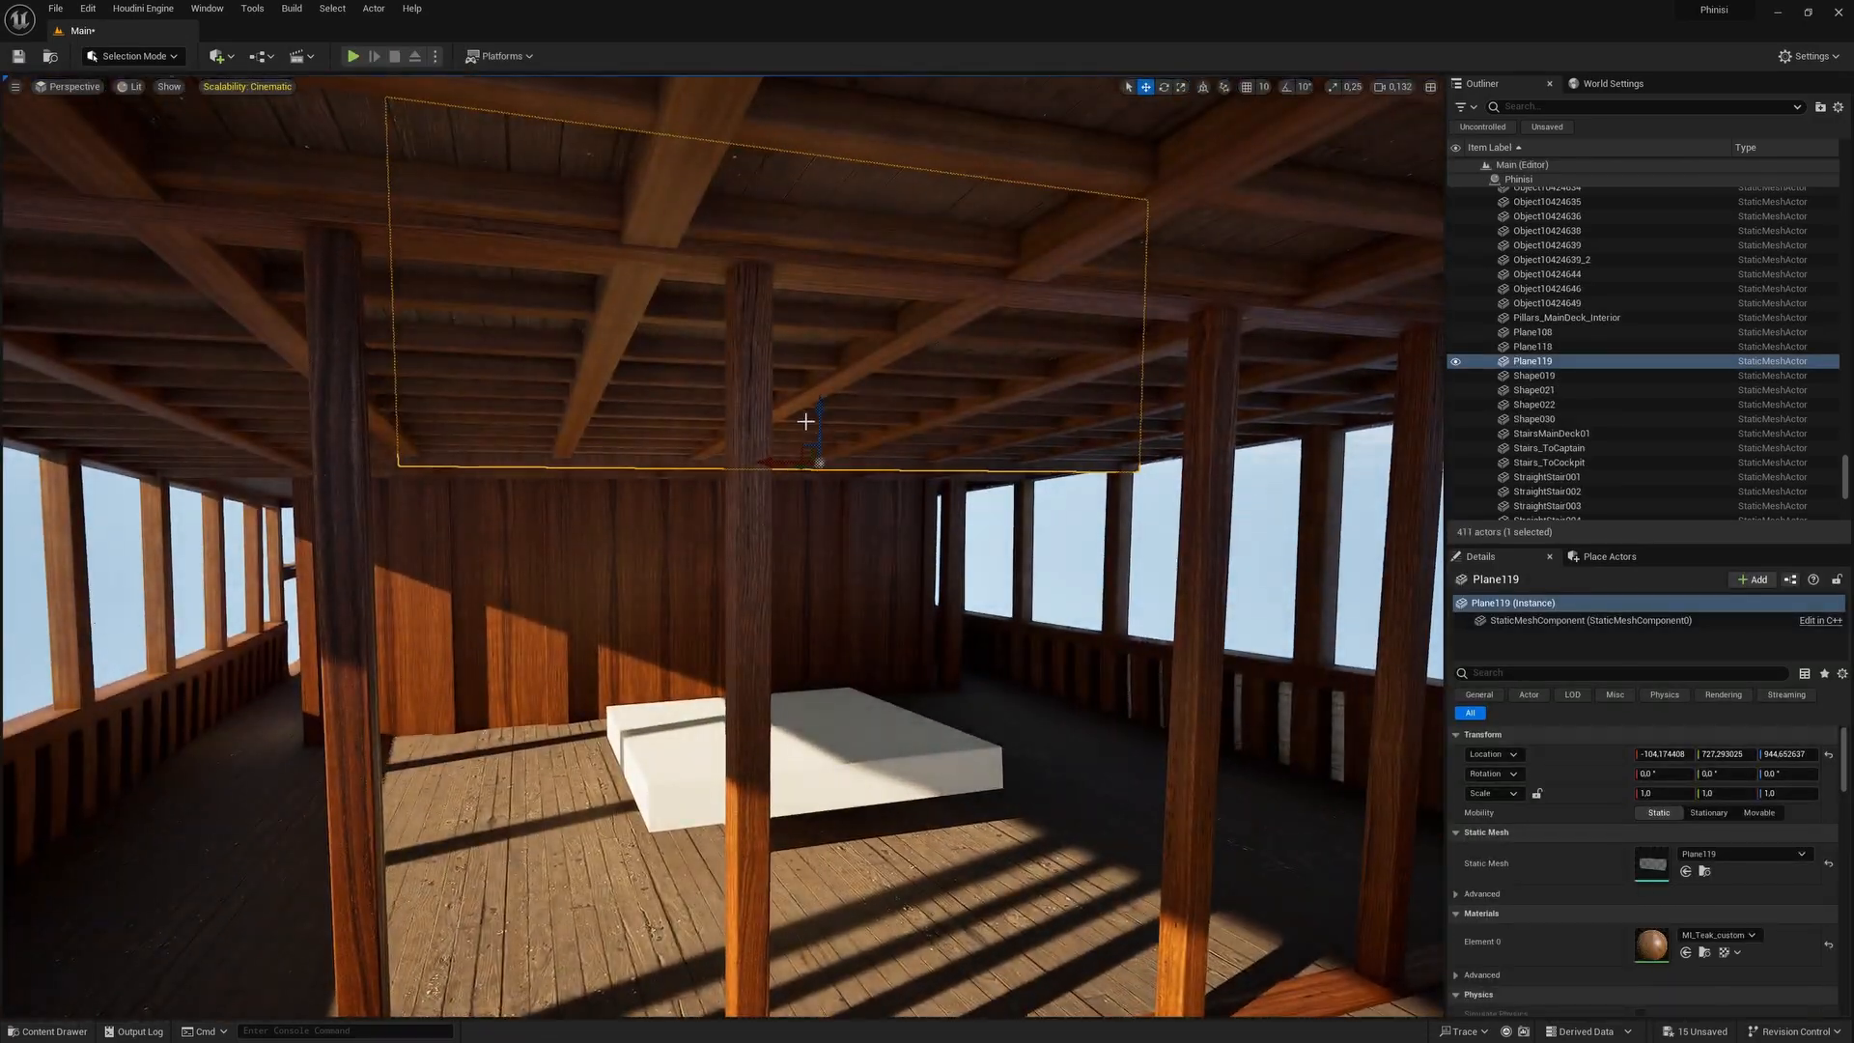
pyautogui.moveTo(820, 431); pyautogui.dragTo(862, 705)
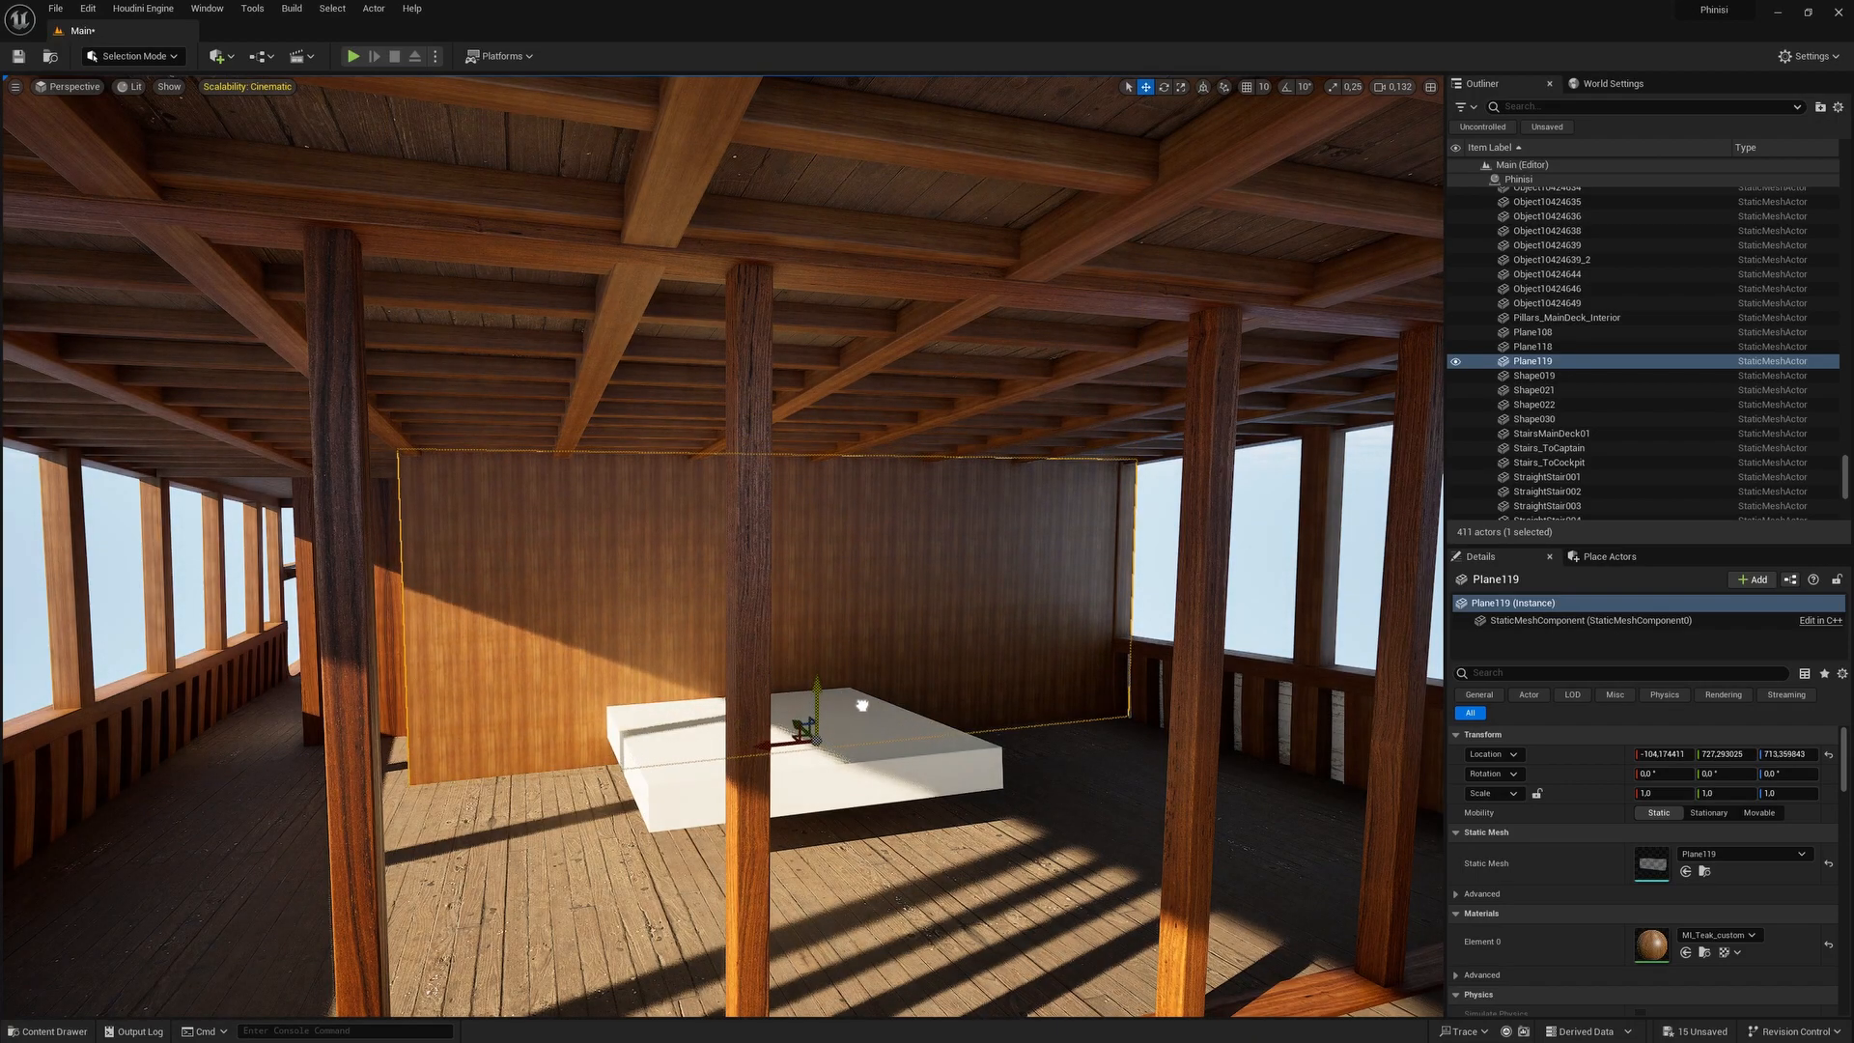
# Narrow Plane119 along X to roughly half its width and shift it to an X location of about -43.07.
pyautogui.moveTo(773, 747); pyautogui.dragTo(753, 748)
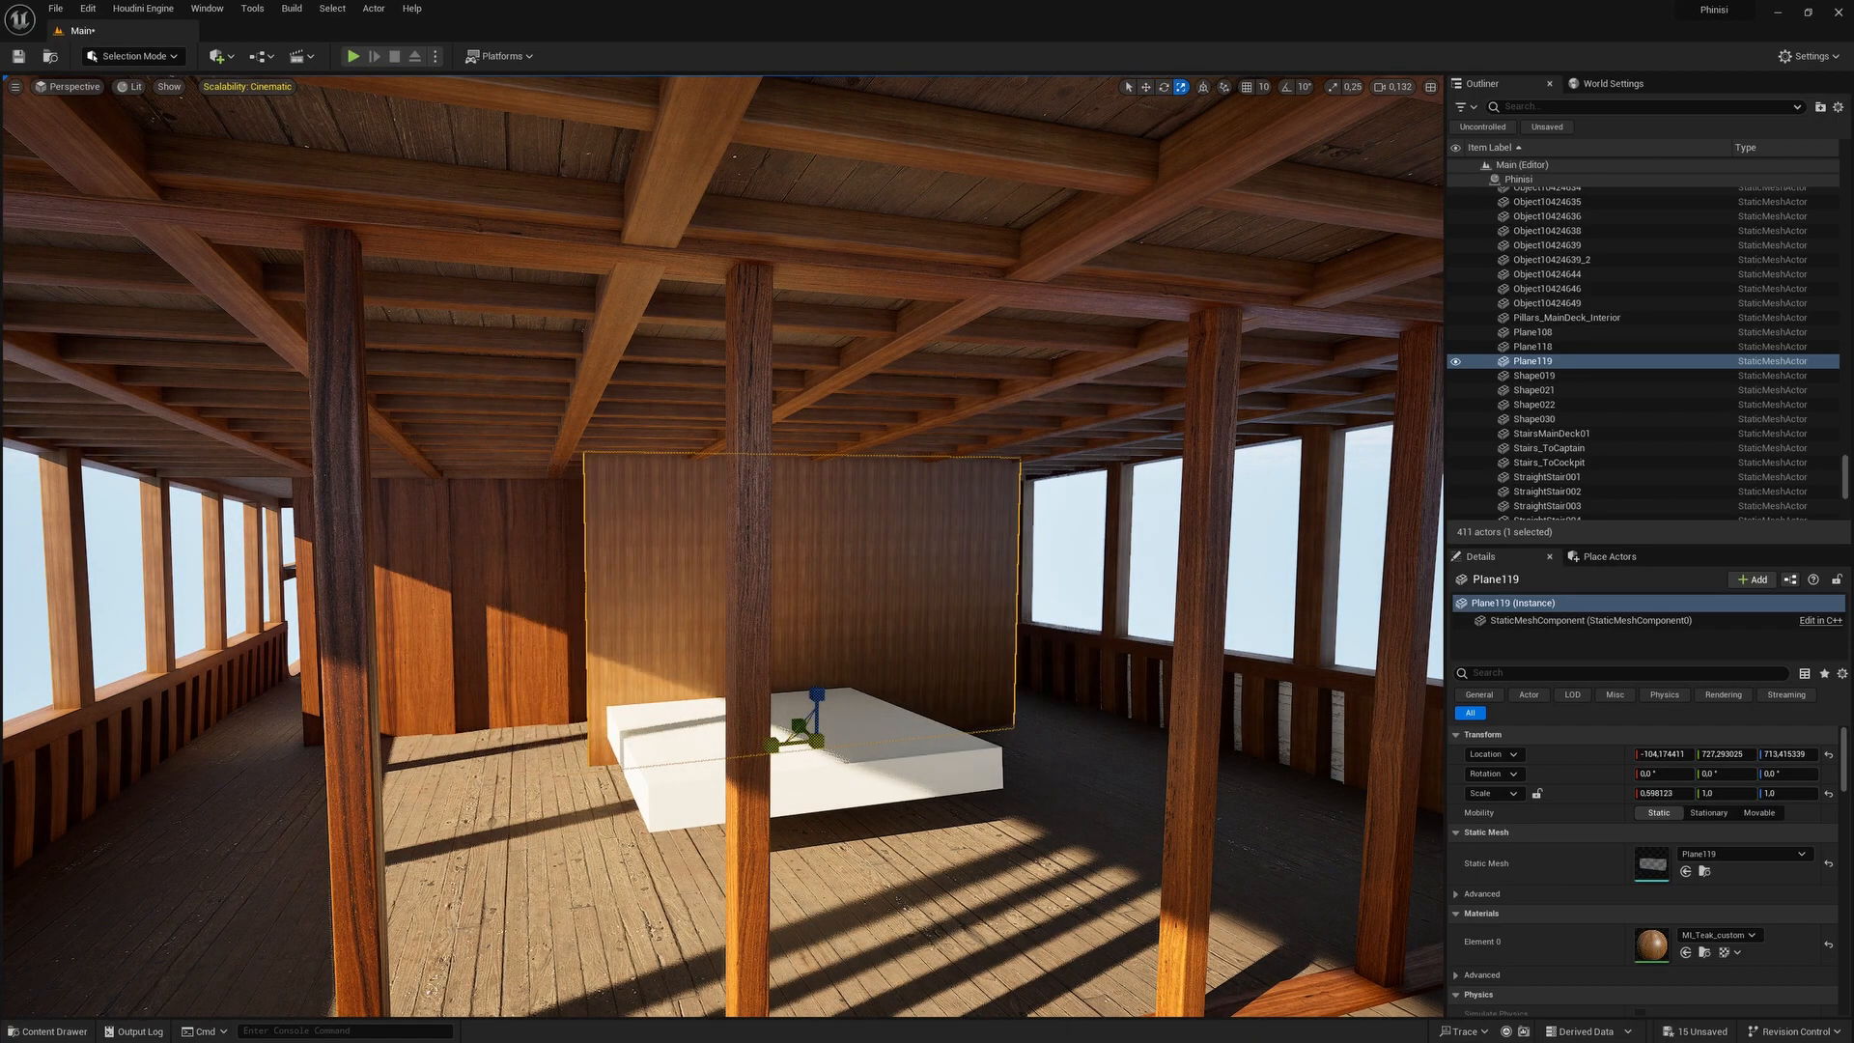
pyautogui.press('w')
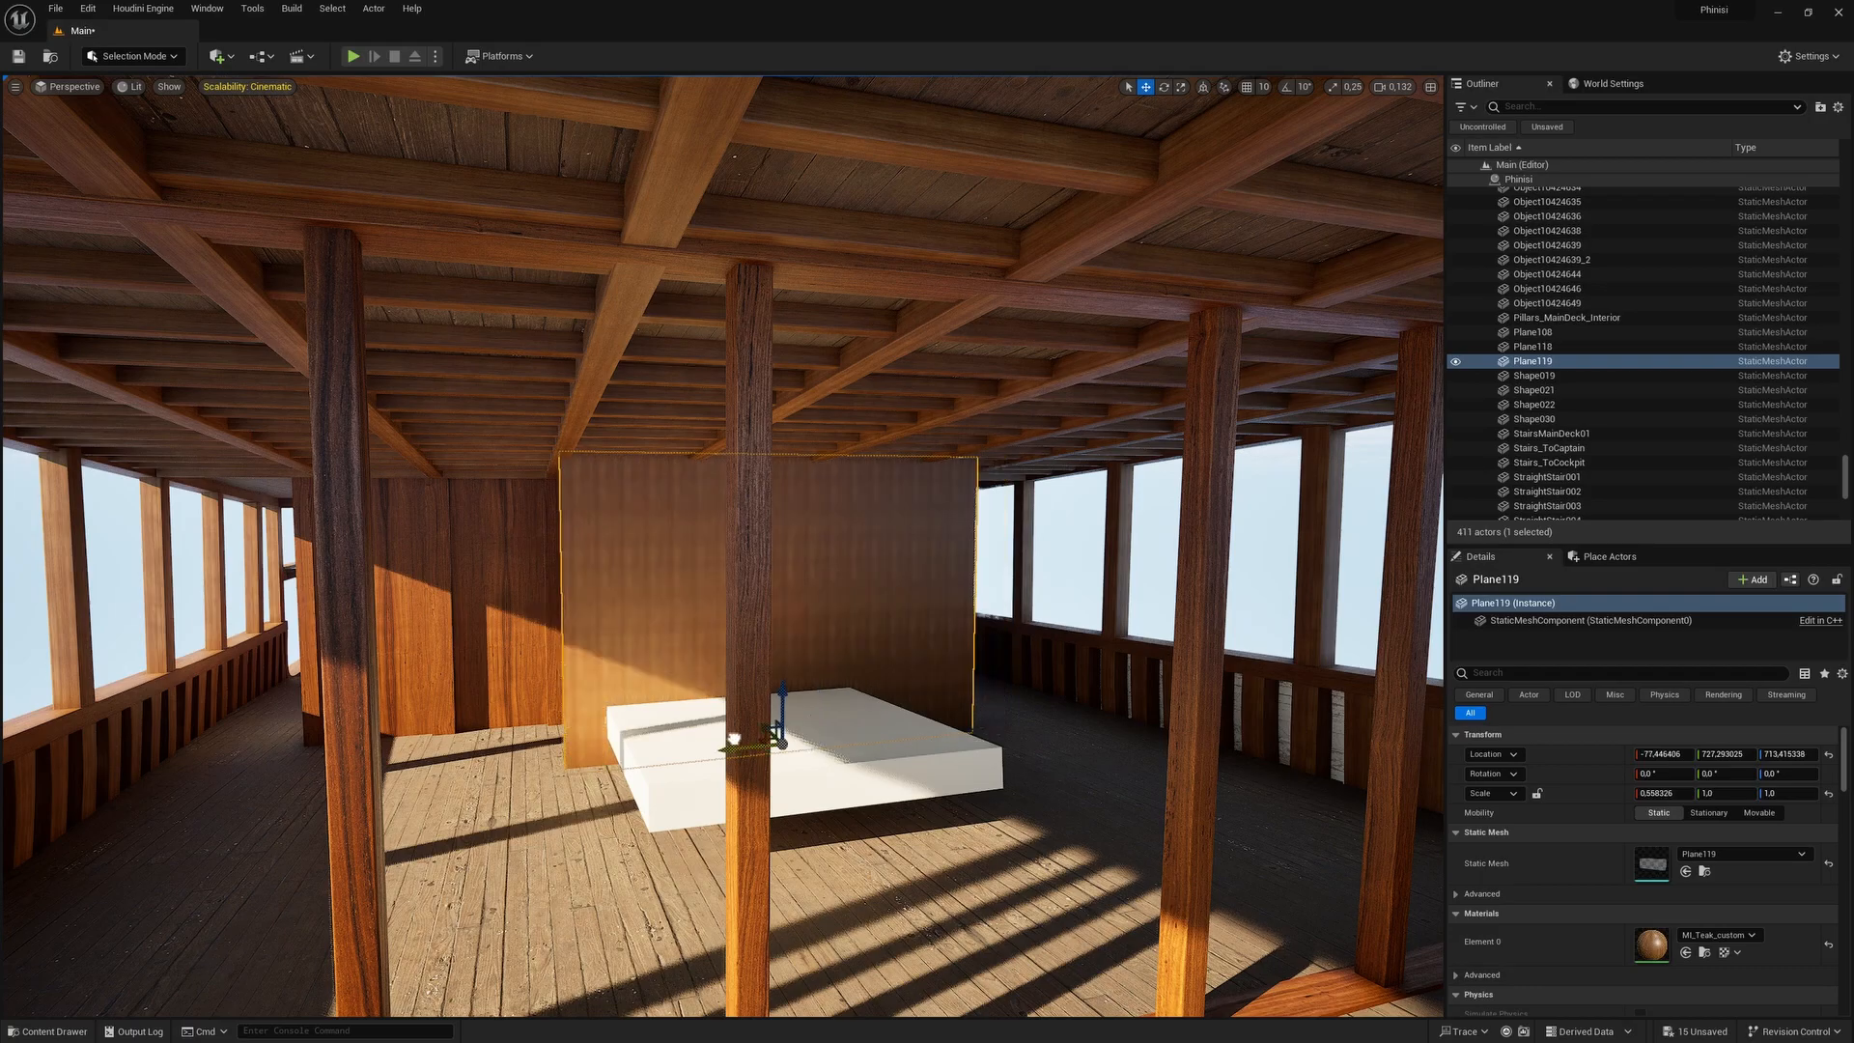
pyautogui.press('d')
pyautogui.moveTo(690, 732)
pyautogui.mouseDown(button='right')
pyautogui.moveTo(638, 701)
pyautogui.moveTo(668, 750)
pyautogui.mouseUp(button='right')
pyautogui.press('e')
pyautogui.press('r')
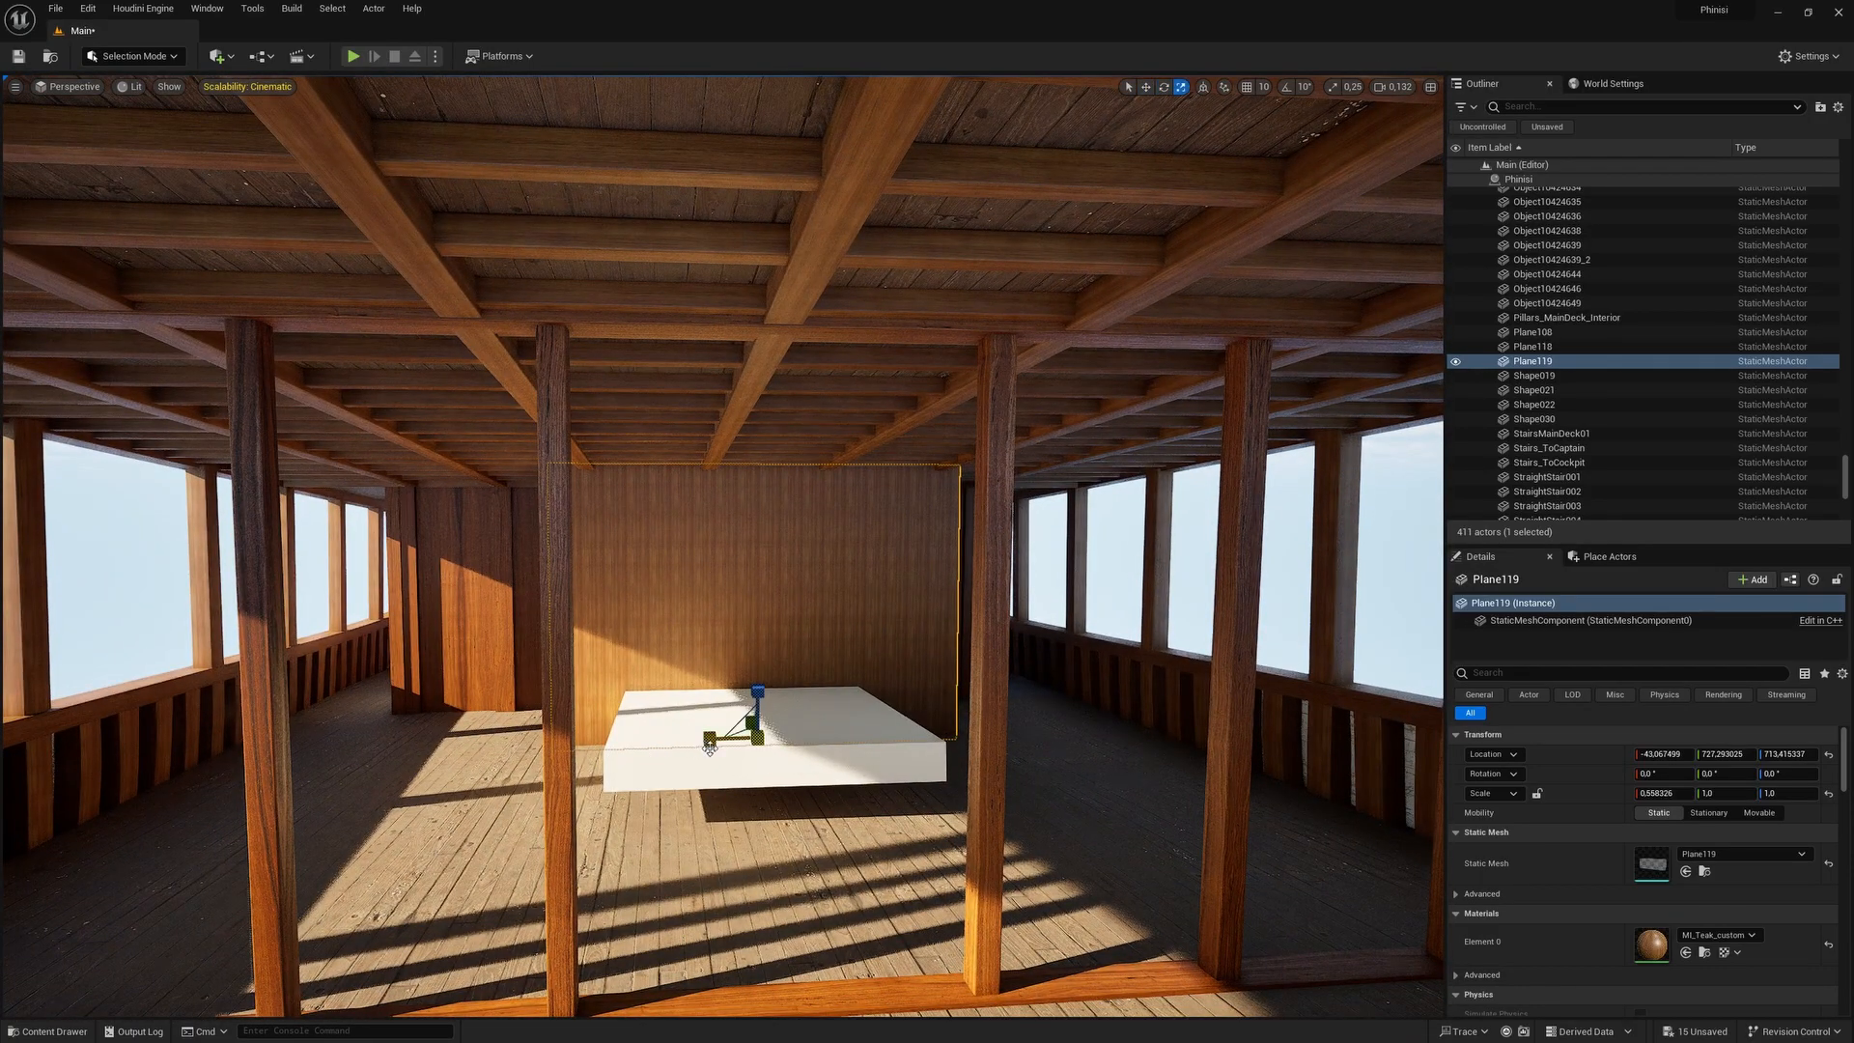
# Narrow the partition wall Plane119 further to an X scale of about 0.44.
pyautogui.moveTo(709, 745); pyautogui.dragTo(474, 679)
pyautogui.moveTo(669, 563); pyautogui.dragTo(618, 569, button='right')
pyautogui.press('a')
pyautogui.press('w')
pyautogui.scroll(-5, 676, 570)
pyautogui.press('a')
pyautogui.press('d')
pyautogui.press('e')
pyautogui.press('r')
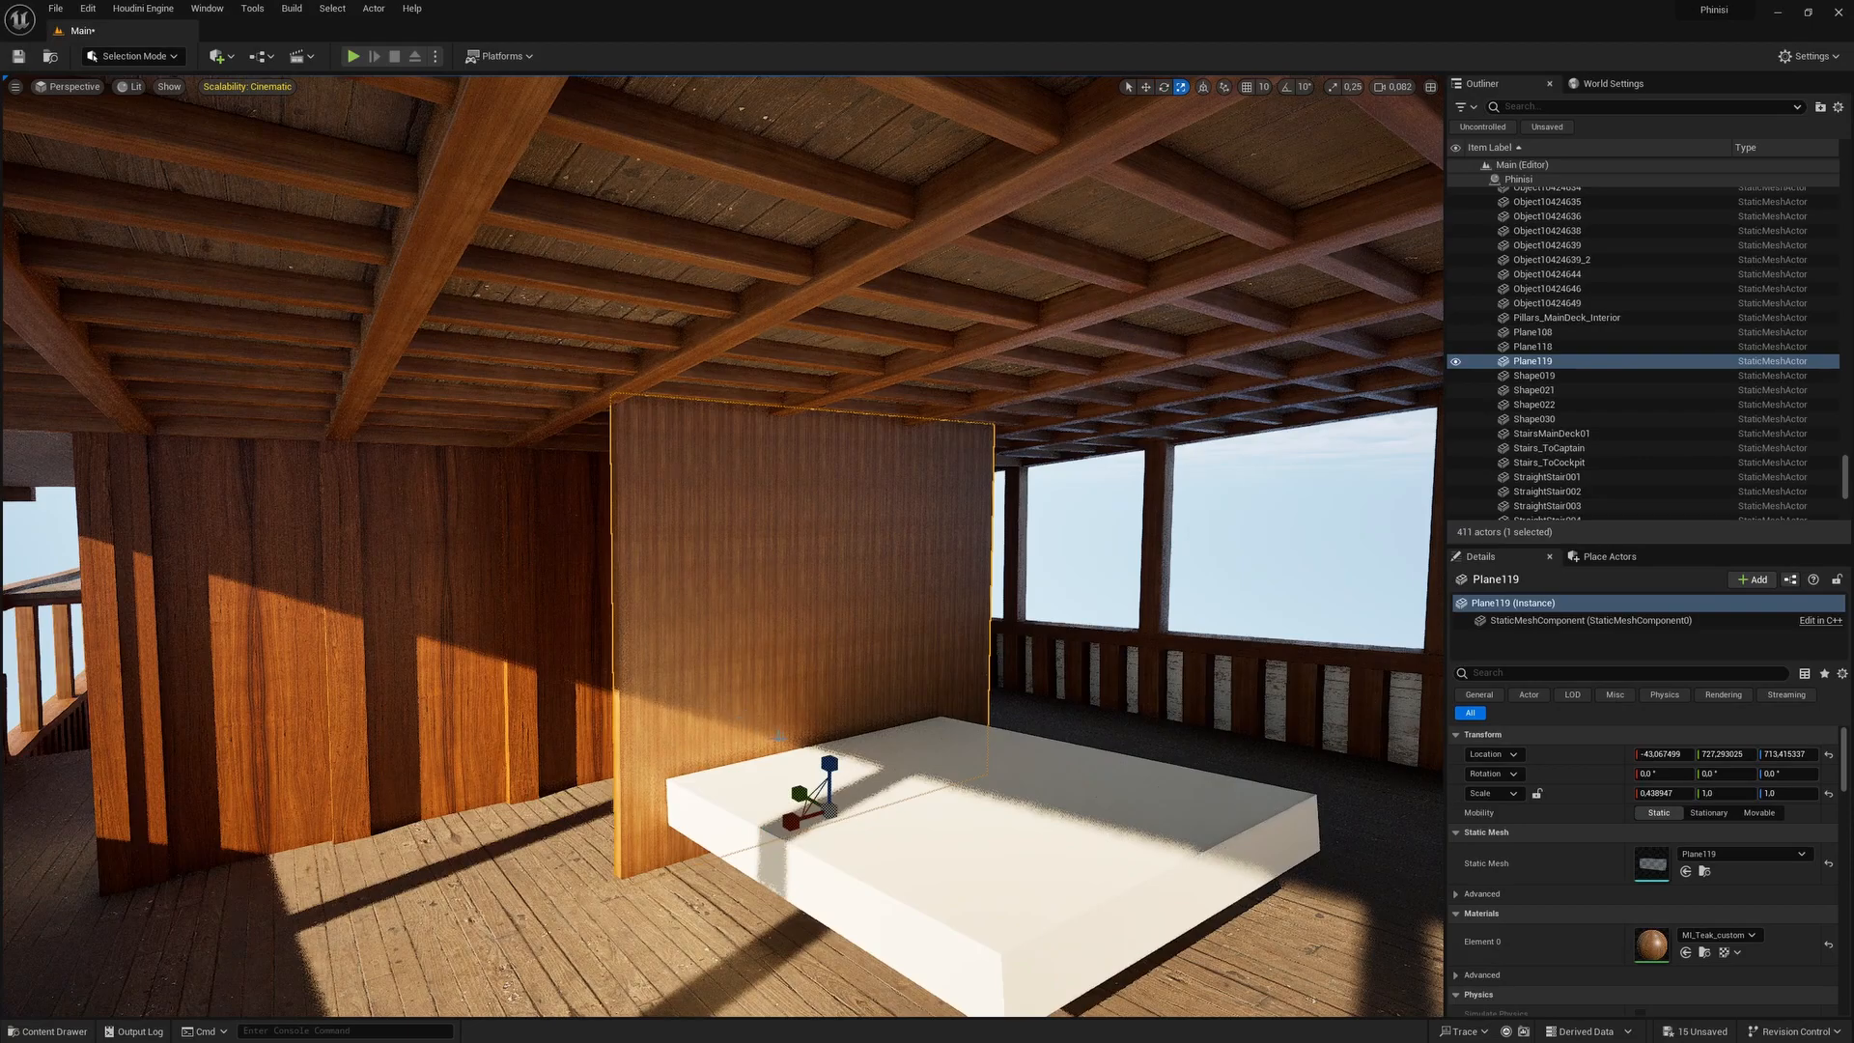
# Try reducing the height of Plane119 to a Z scale of about 0.87.
pyautogui.moveTo(824, 754); pyautogui.dragTo(823, 768)
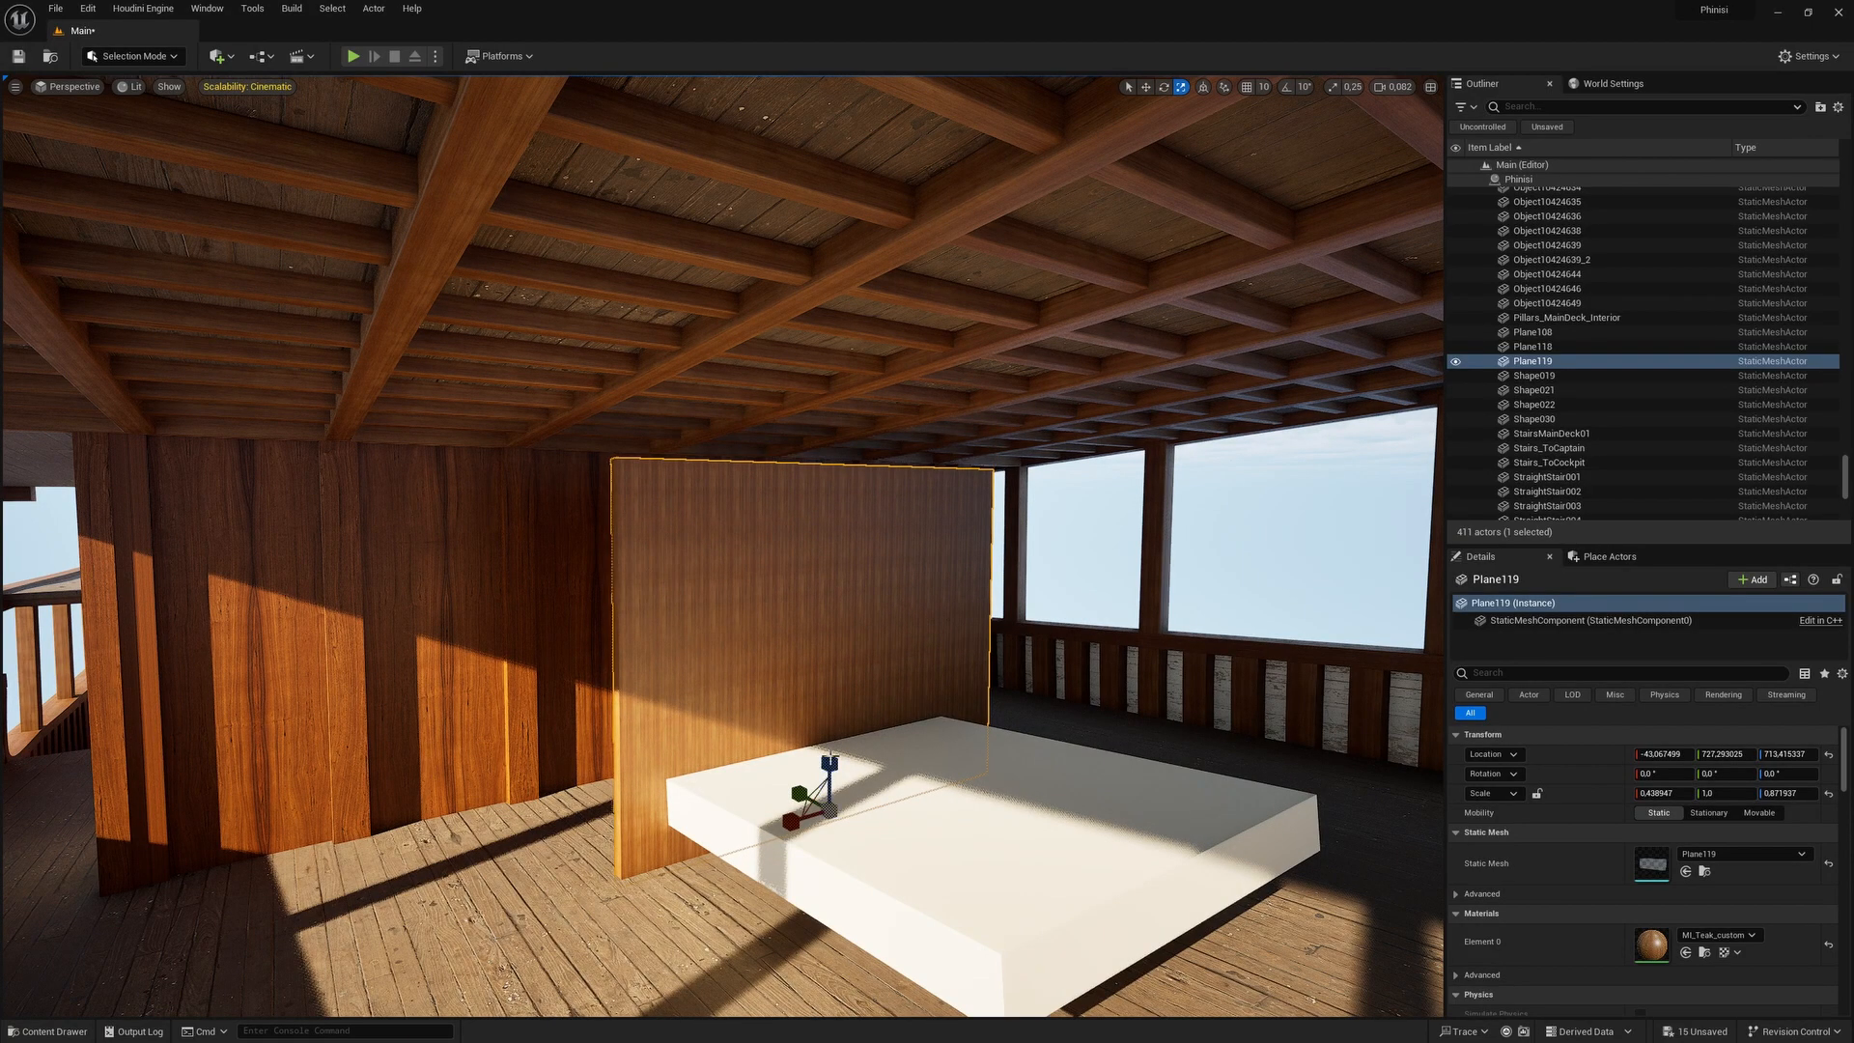
pyautogui.hotkey('ctrl', 'z')
# Slide the partition wall Plane119 sideways behind the bed to an X location of about -6.2.
pyautogui.moveTo(852, 612); pyautogui.dragTo(852, 612, button='right')
pyautogui.moveTo(666, 492); pyautogui.dragTo(570, 492, button='right')
pyautogui.press('s')
pyautogui.press('q')
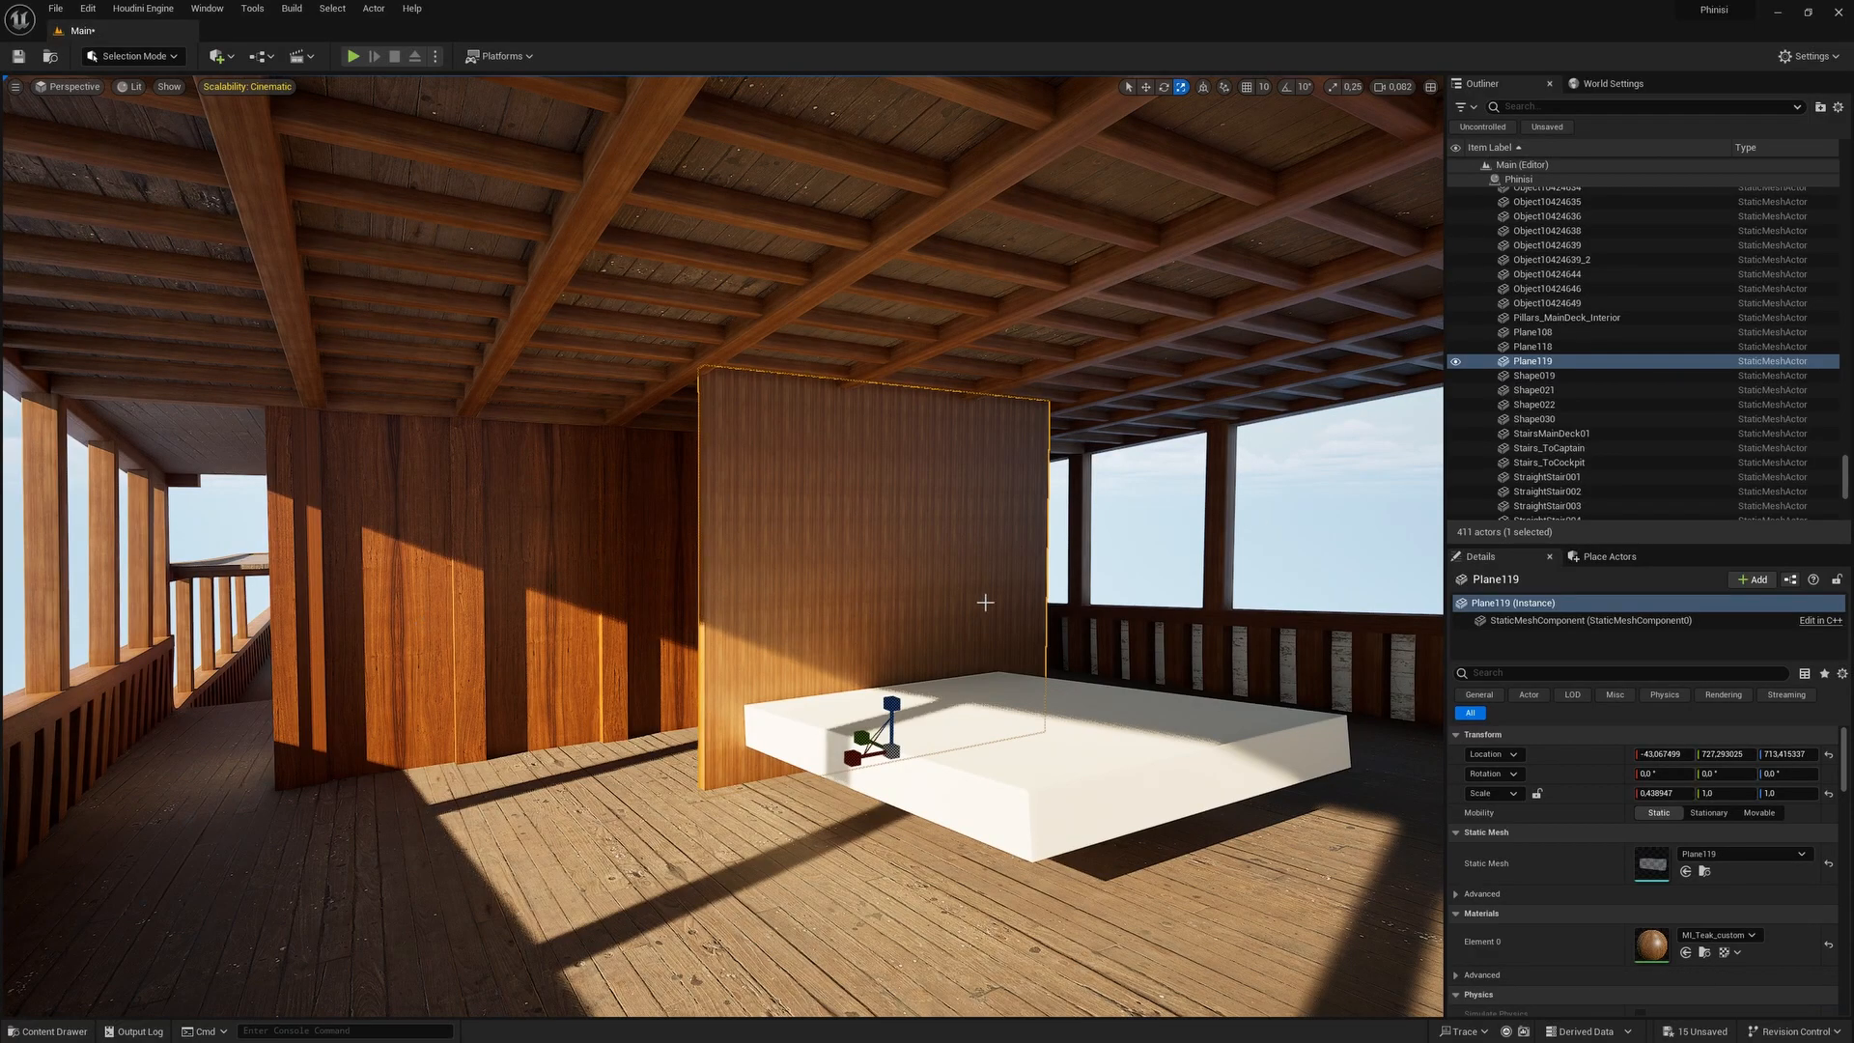
pyautogui.press('d')
pyautogui.moveTo(852, 707)
pyautogui.mouseDown(button='right')
pyautogui.moveTo(1033, 724)
pyautogui.moveTo(917, 700)
pyautogui.moveTo(869, 734)
pyautogui.mouseUp(button='right')
pyautogui.press('s')
pyautogui.press('a')
pyautogui.moveTo(900, 599)
pyautogui.mouseDown(button='right')
pyautogui.moveTo(860, 600)
pyautogui.moveTo(937, 579)
pyautogui.moveTo(900, 599)
pyautogui.mouseUp(button='right')
pyautogui.scroll(-1, 900, 600)
pyautogui.press('w')
pyautogui.press('w')
pyautogui.moveTo(787, 704); pyautogui.dragTo(752, 709)
# Widen Plane119 to an X scale of about 1.03 and shift it to an X location of about -31.92.
pyautogui.moveTo(753, 709); pyautogui.dragTo(622, 716, button='right')
pyautogui.press('d')
pyautogui.press('s')
pyautogui.scroll(-1, 753, 709)
pyautogui.scroll(-4, 618, 697)
pyautogui.press('a')
pyautogui.scroll(1, 623, 717)
pyautogui.press('r')
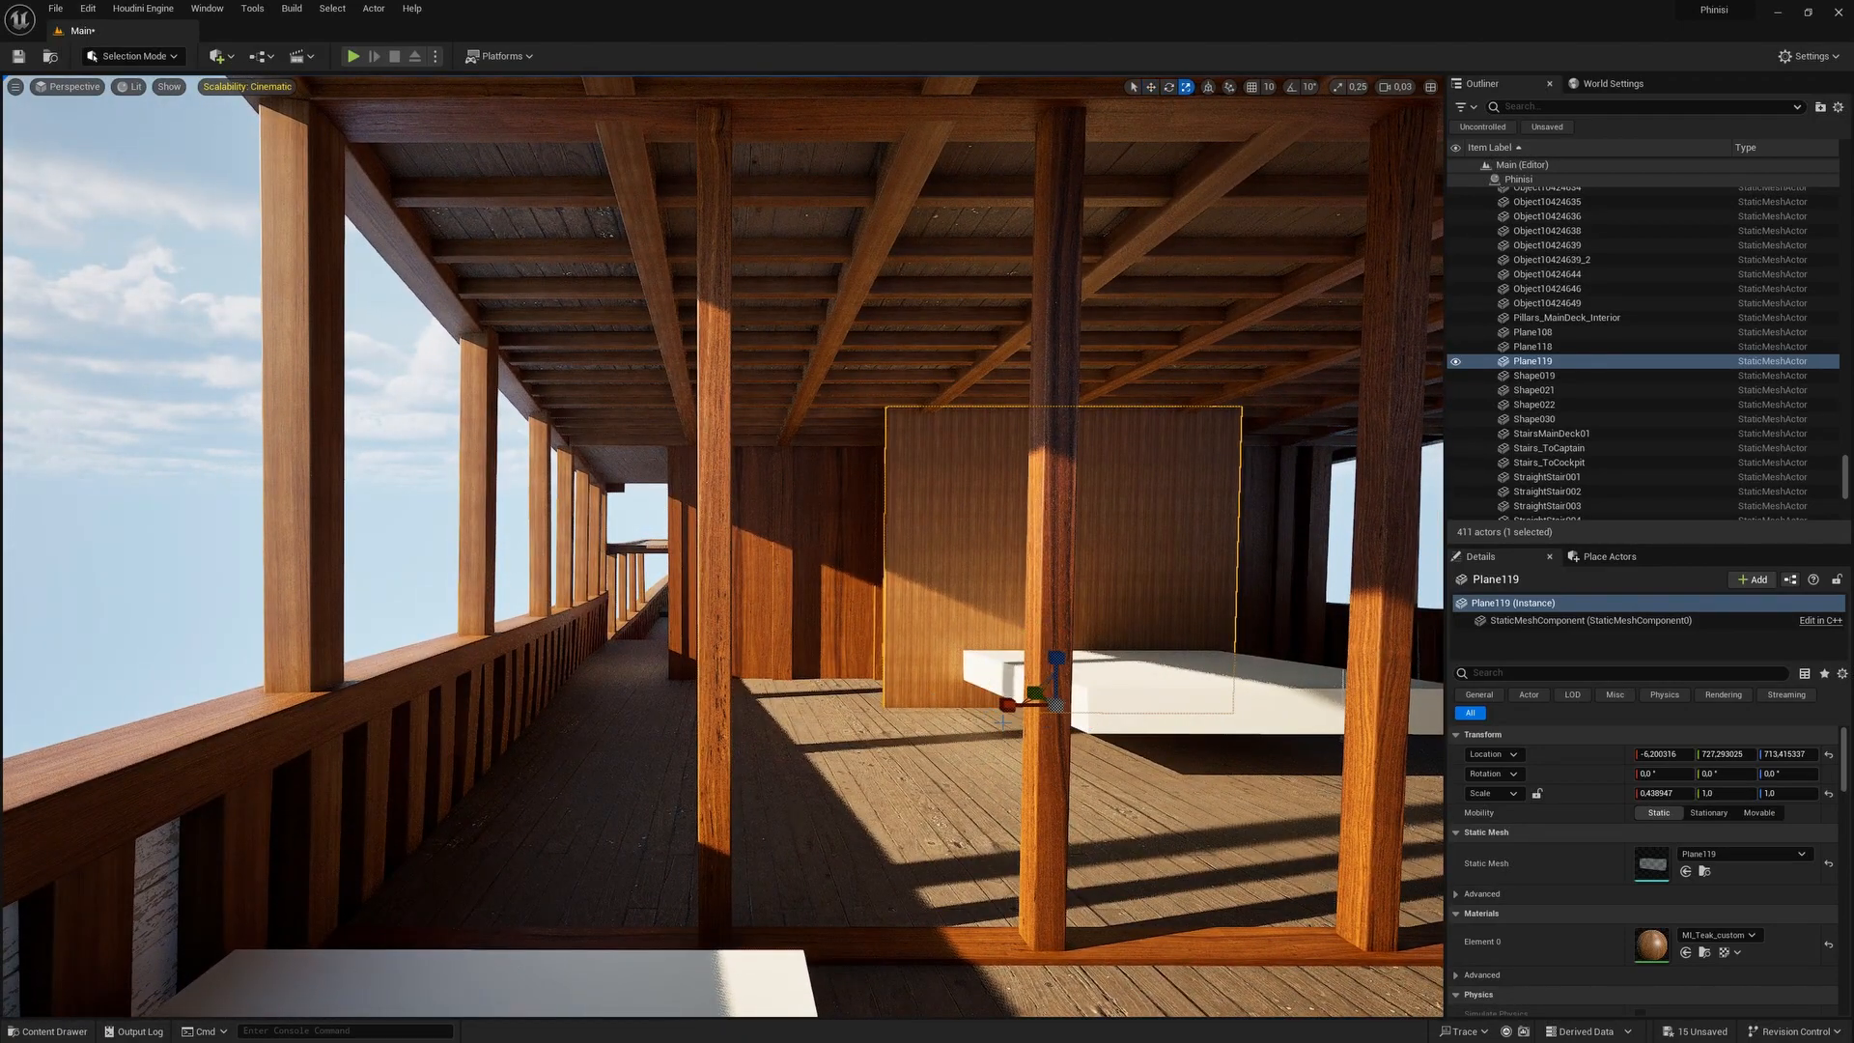
pyautogui.moveTo(998, 709)
pyautogui.mouseDown()
pyautogui.moveTo(973, 704)
pyautogui.moveTo(1032, 707)
pyautogui.mouseUp()
pyautogui.press('w')
pyautogui.moveTo(1032, 707); pyautogui.dragTo(1178, 739, button='right')
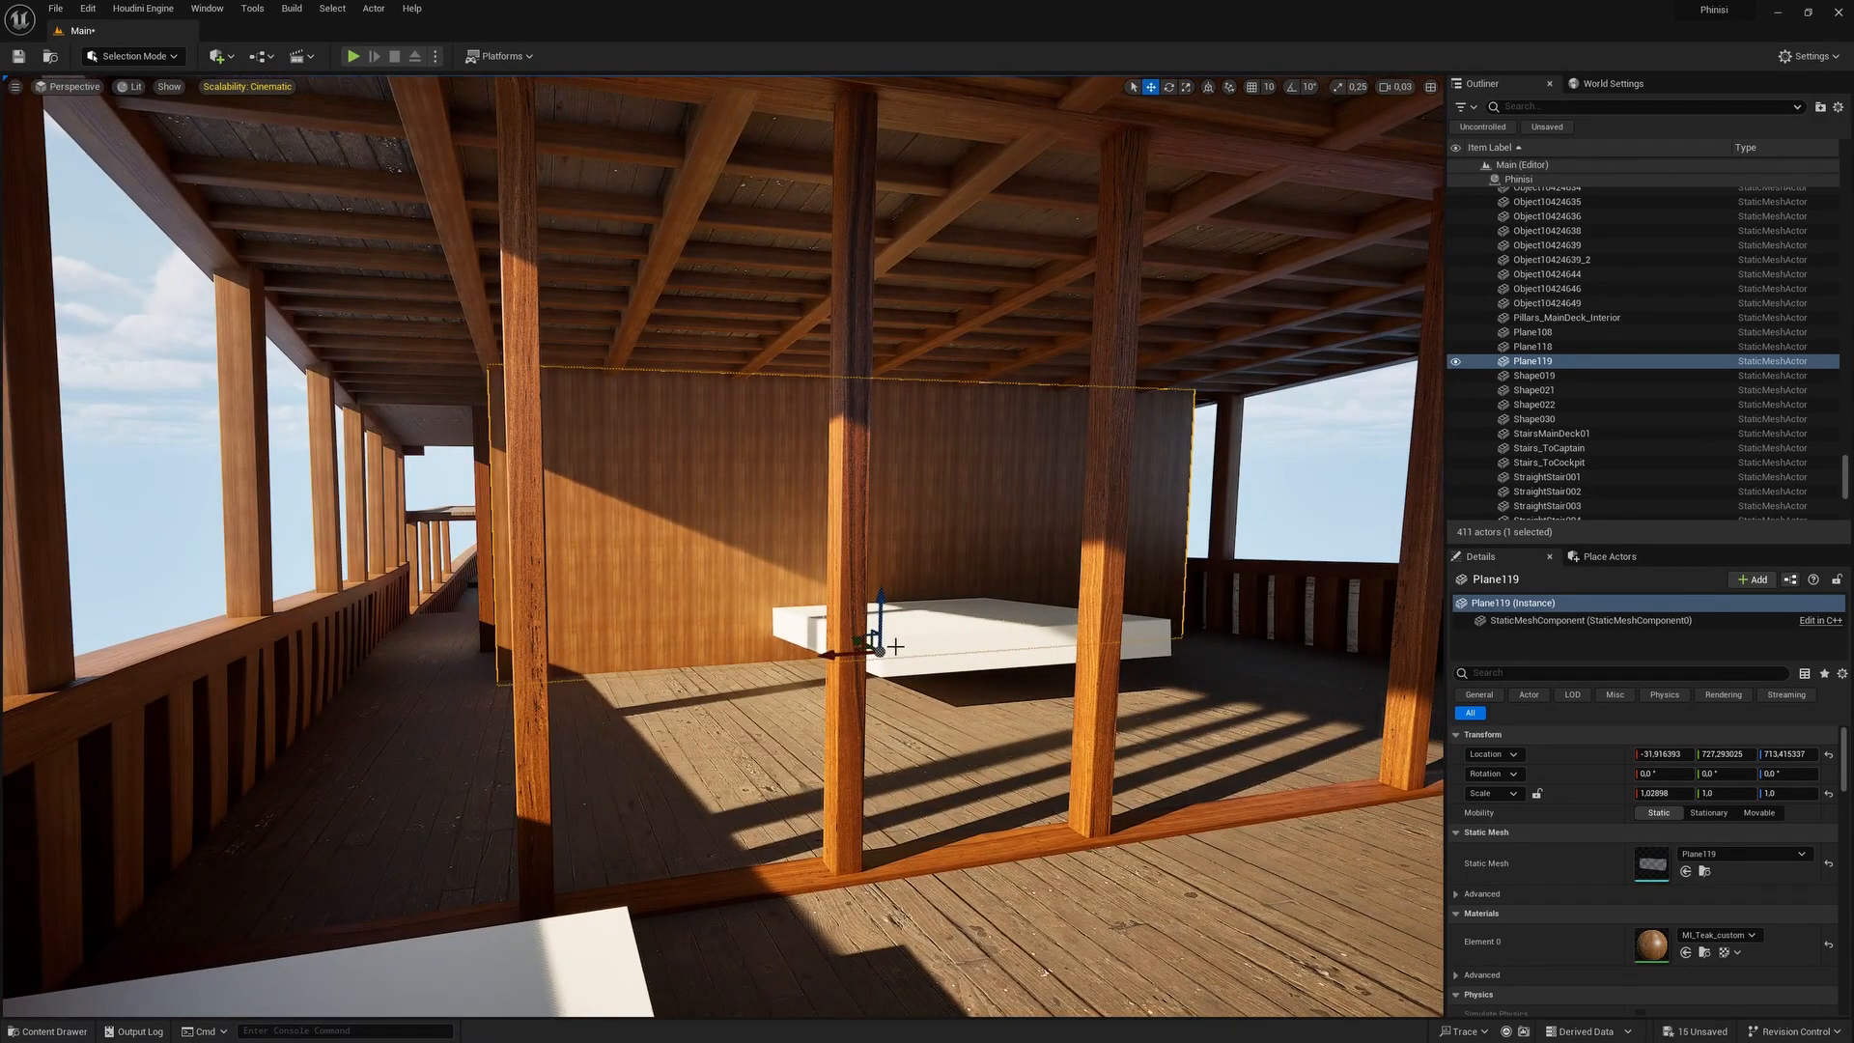
# Fine-tune the width of the partition wall Plane119 behind the bed and check its edge up close.
pyautogui.press('r')
pyautogui.moveTo(816, 656); pyautogui.dragTo(806, 656)
pyautogui.moveTo(806, 657); pyautogui.dragTo(811, 603, button='right')
pyautogui.press('w')
pyautogui.scroll(7, 836, 676)
pyautogui.press('e')
pyautogui.press('r')
pyautogui.moveTo(808, 697); pyautogui.dragTo(826, 694)
pyautogui.press('w')
pyautogui.moveTo(826, 694); pyautogui.dragTo(729, 690, button='right')
pyautogui.press('w')
pyautogui.press('d')
pyautogui.scroll(1, 820, 691)
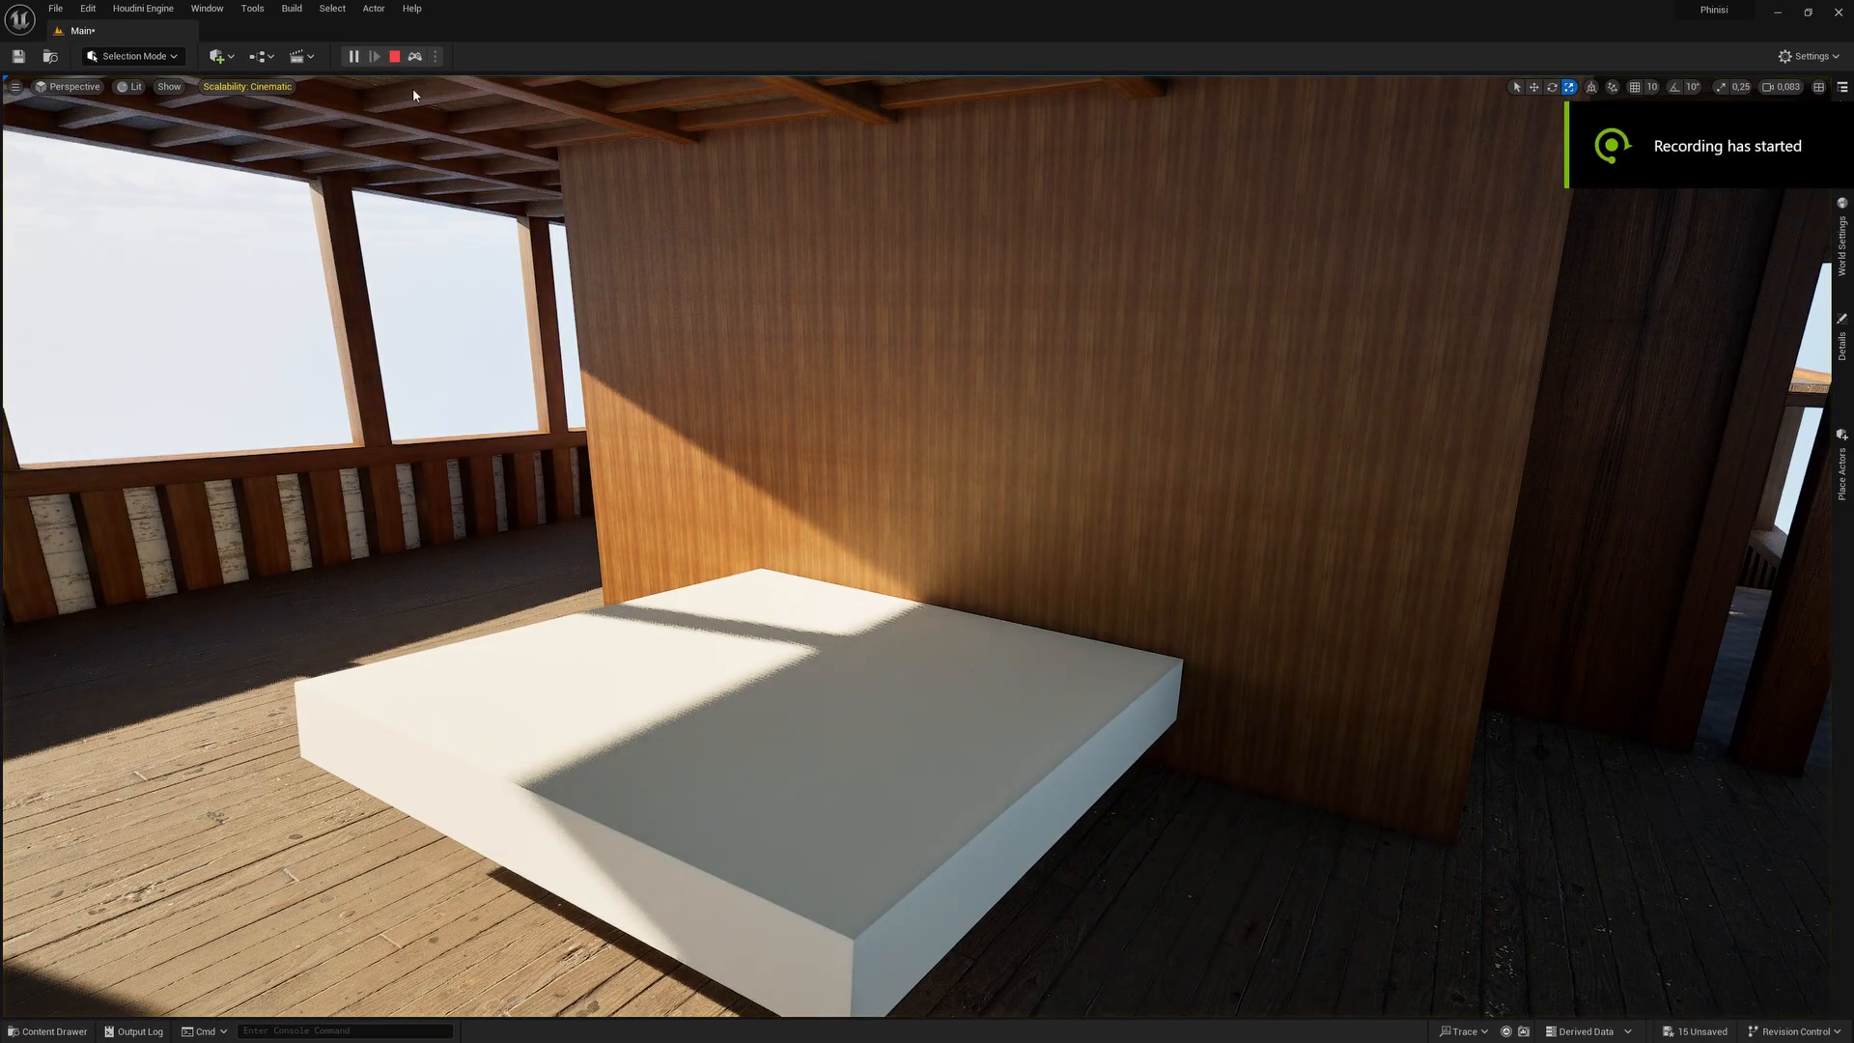
# Stop the simulation, play the level in the selected viewport, and walk the character past the aft suite into the side passage.
pyautogui.press('Escape')
pyautogui.click(434, 56)
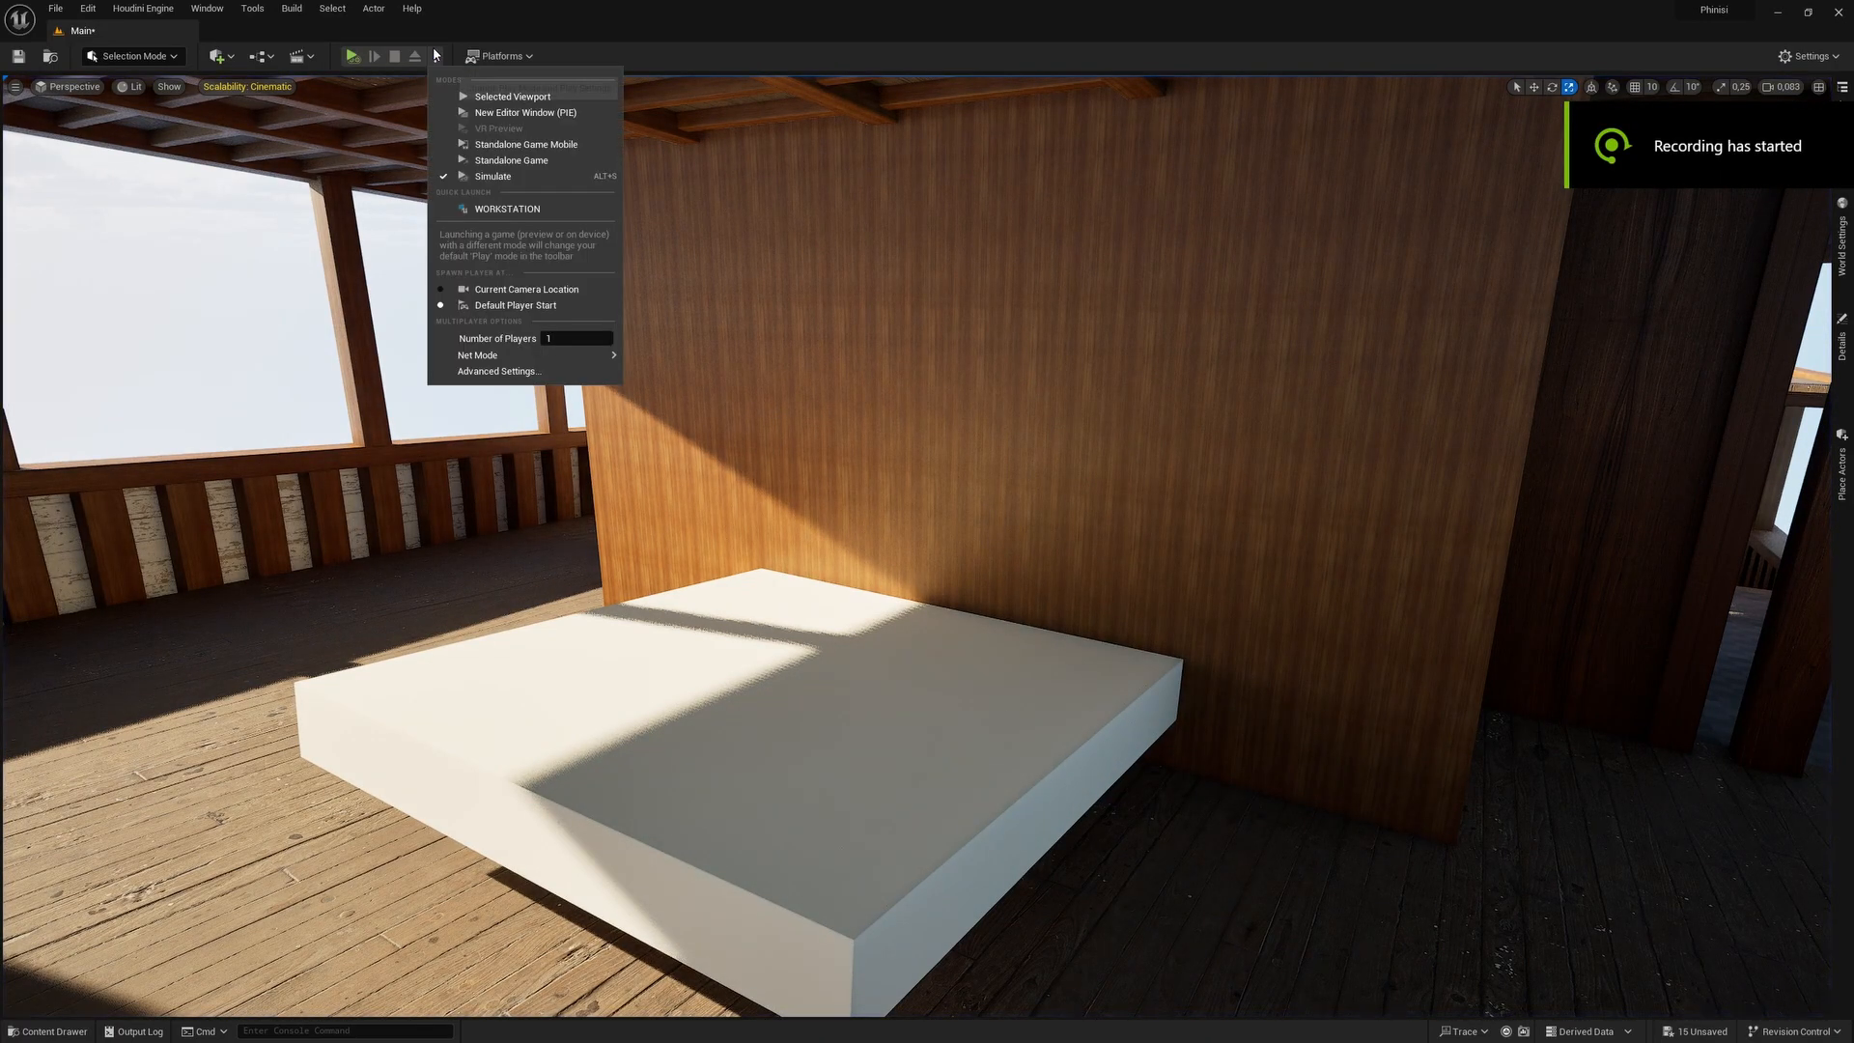
pyautogui.click(499, 97)
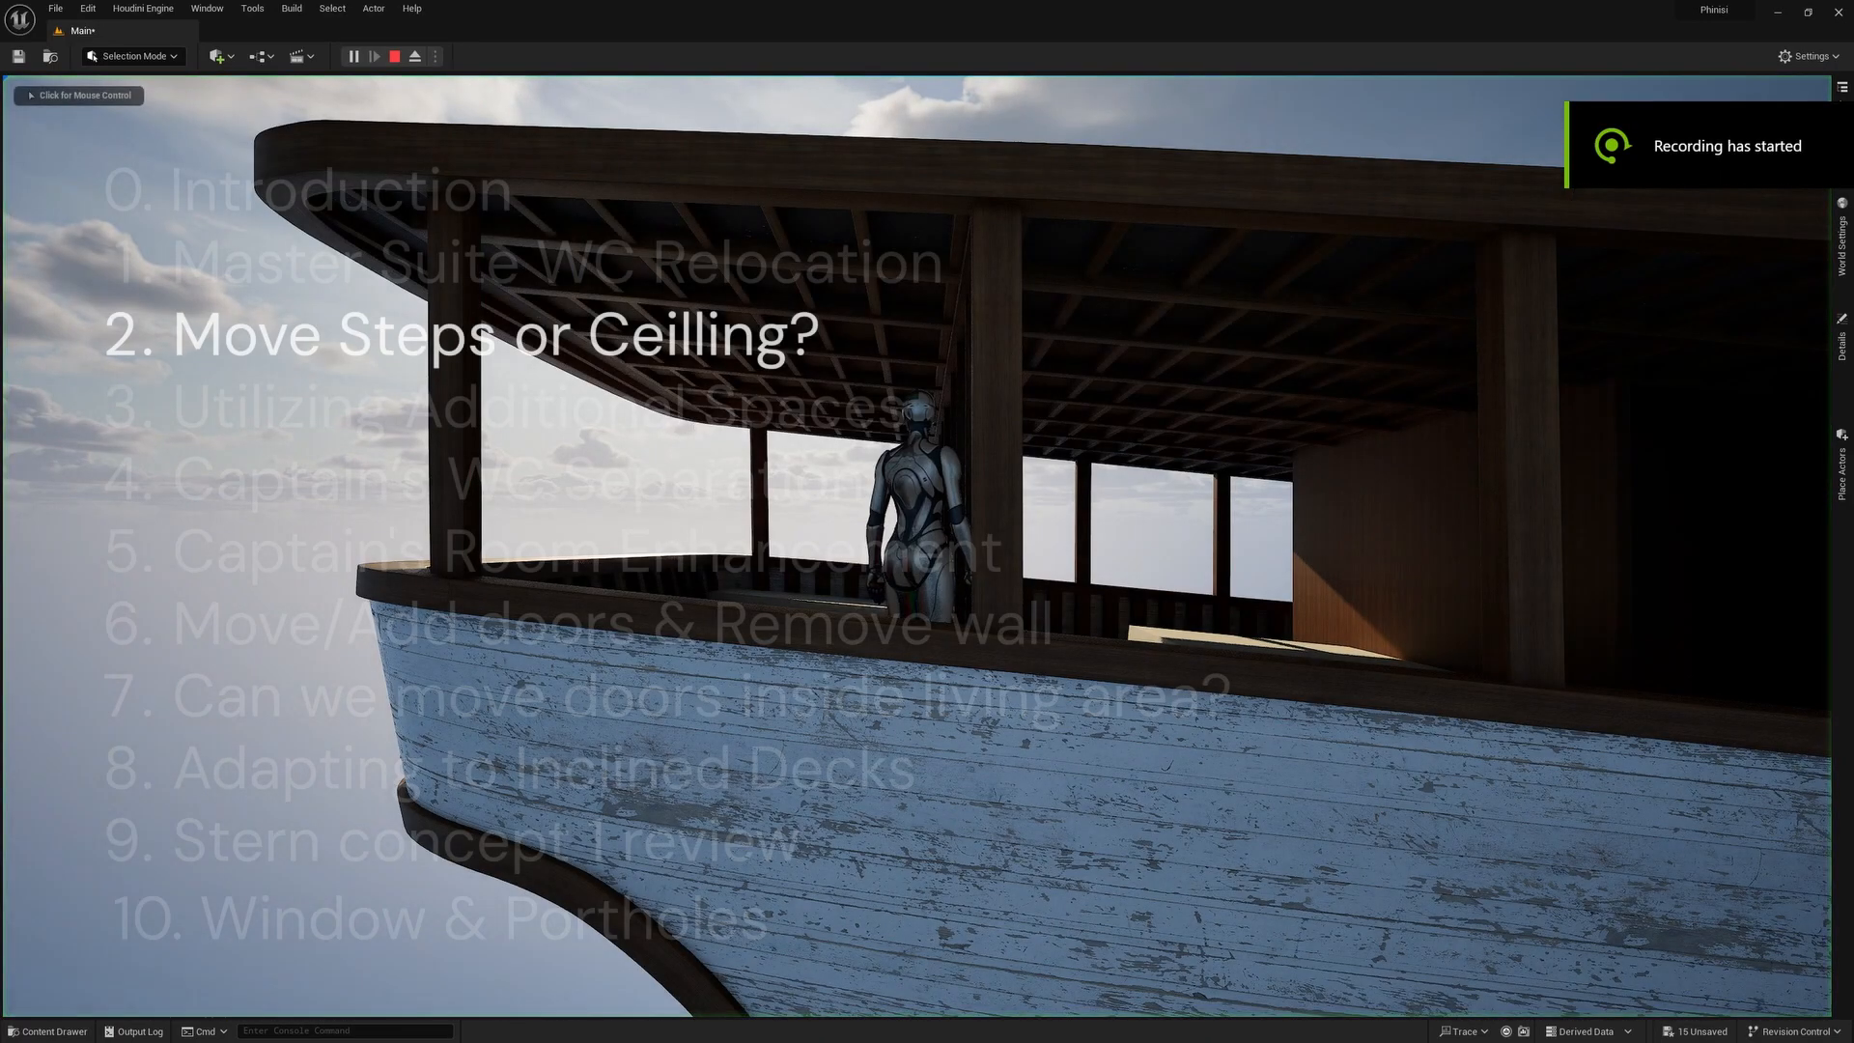
pyautogui.press('w')
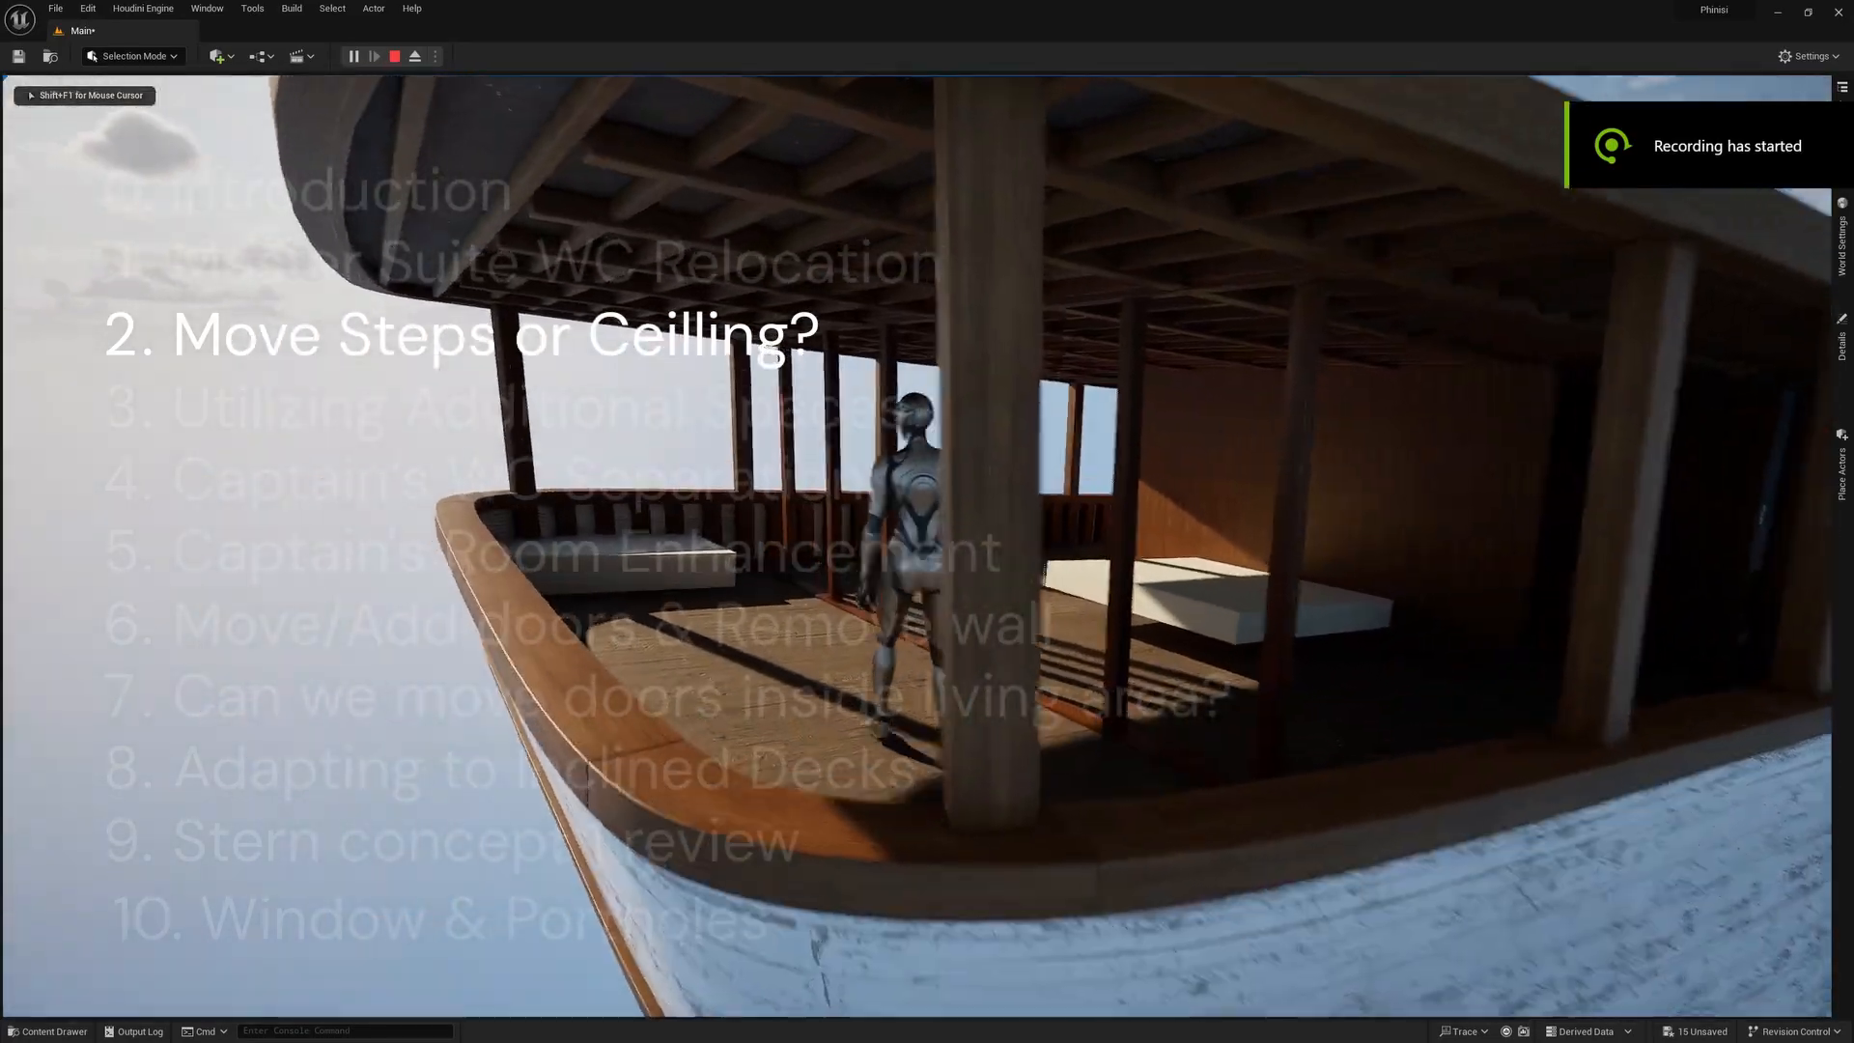
pyautogui.press('w')
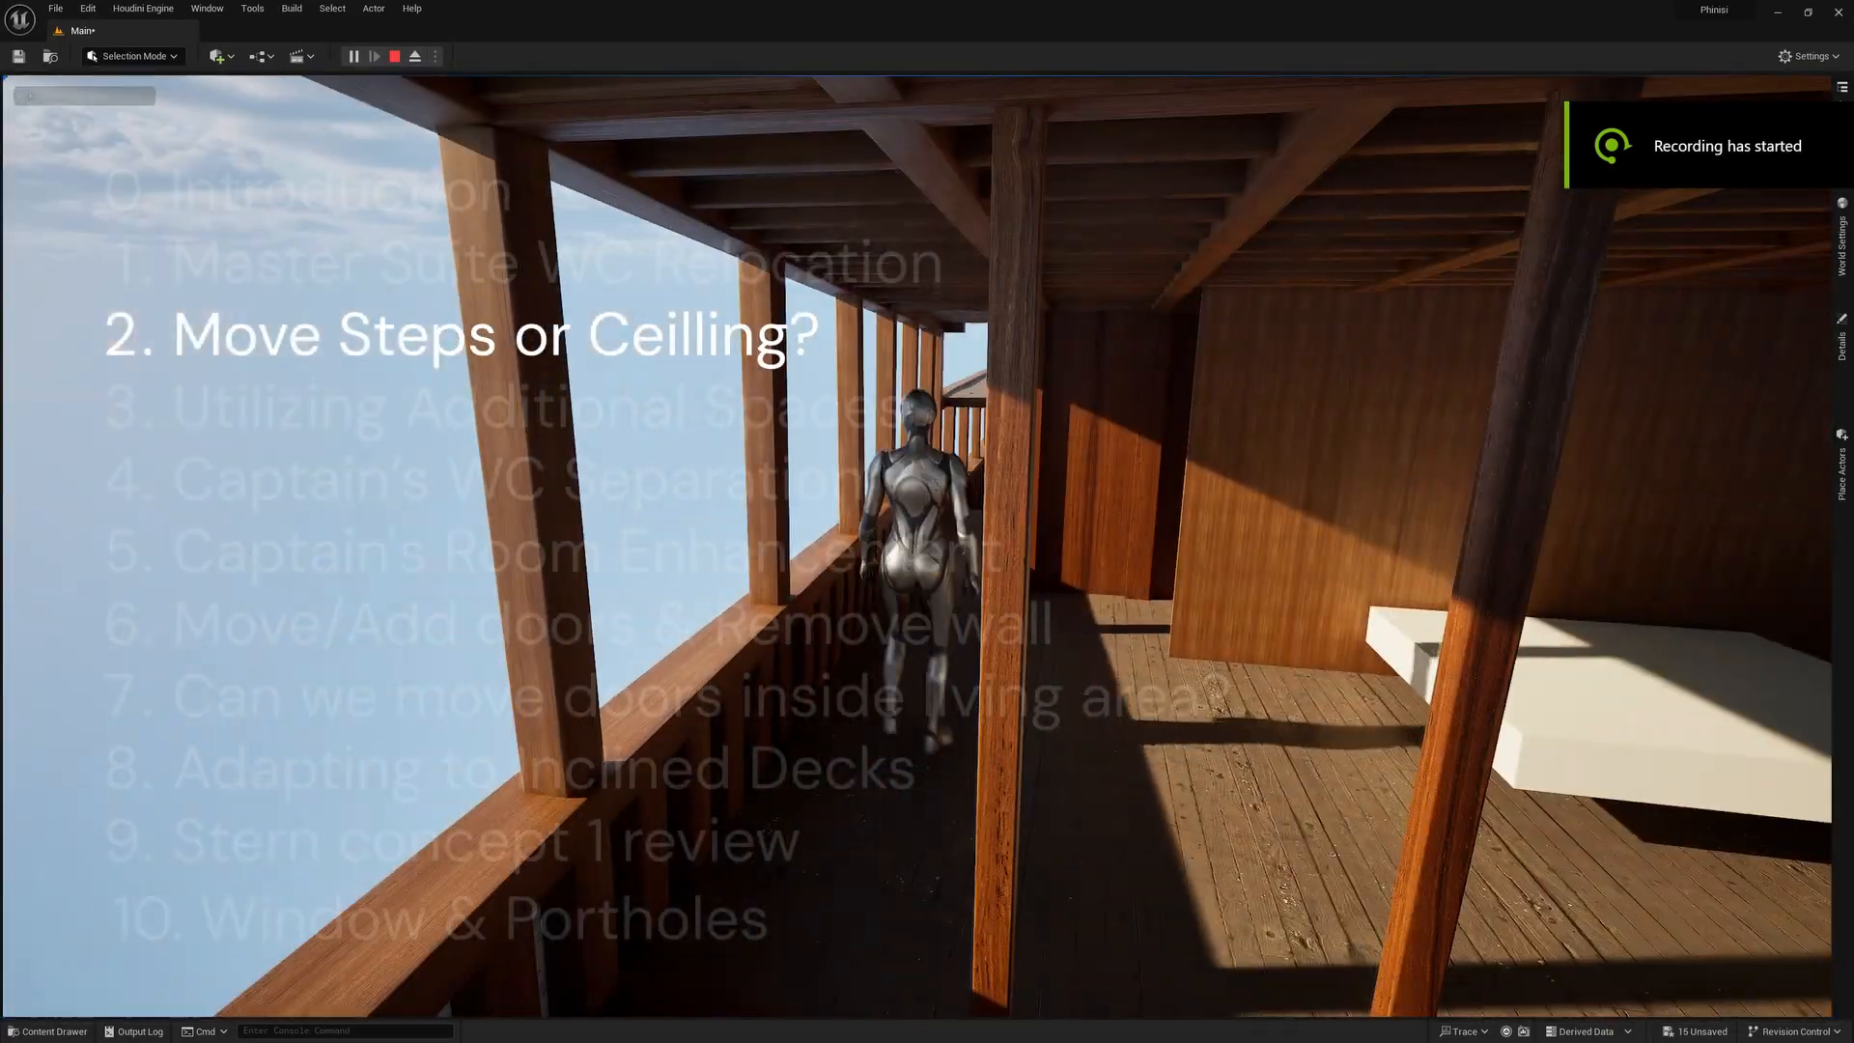
pyautogui.press('w')
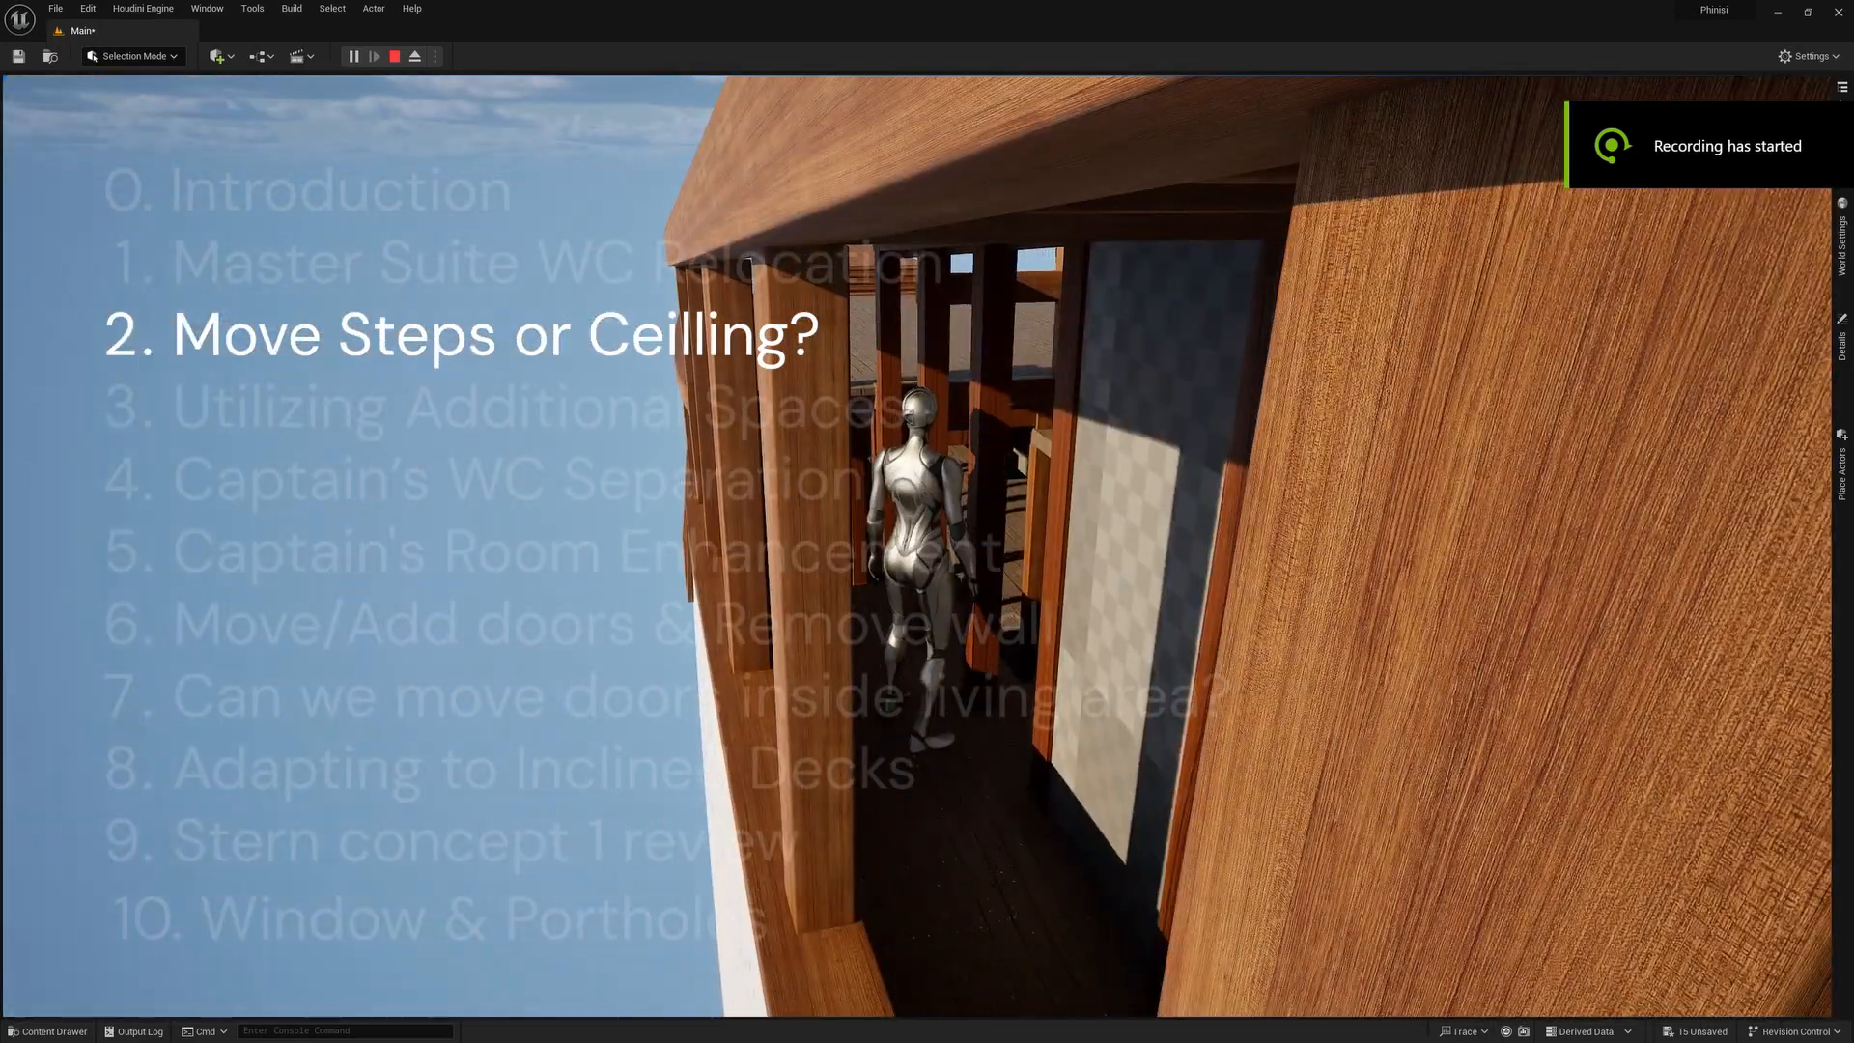
pyautogui.press('w')
# Switch to the floor plan in Adobe Acrobat and examine the stairs around the navigation room and the side passage steps.
pyautogui.hotkey('alt', 'Tab')
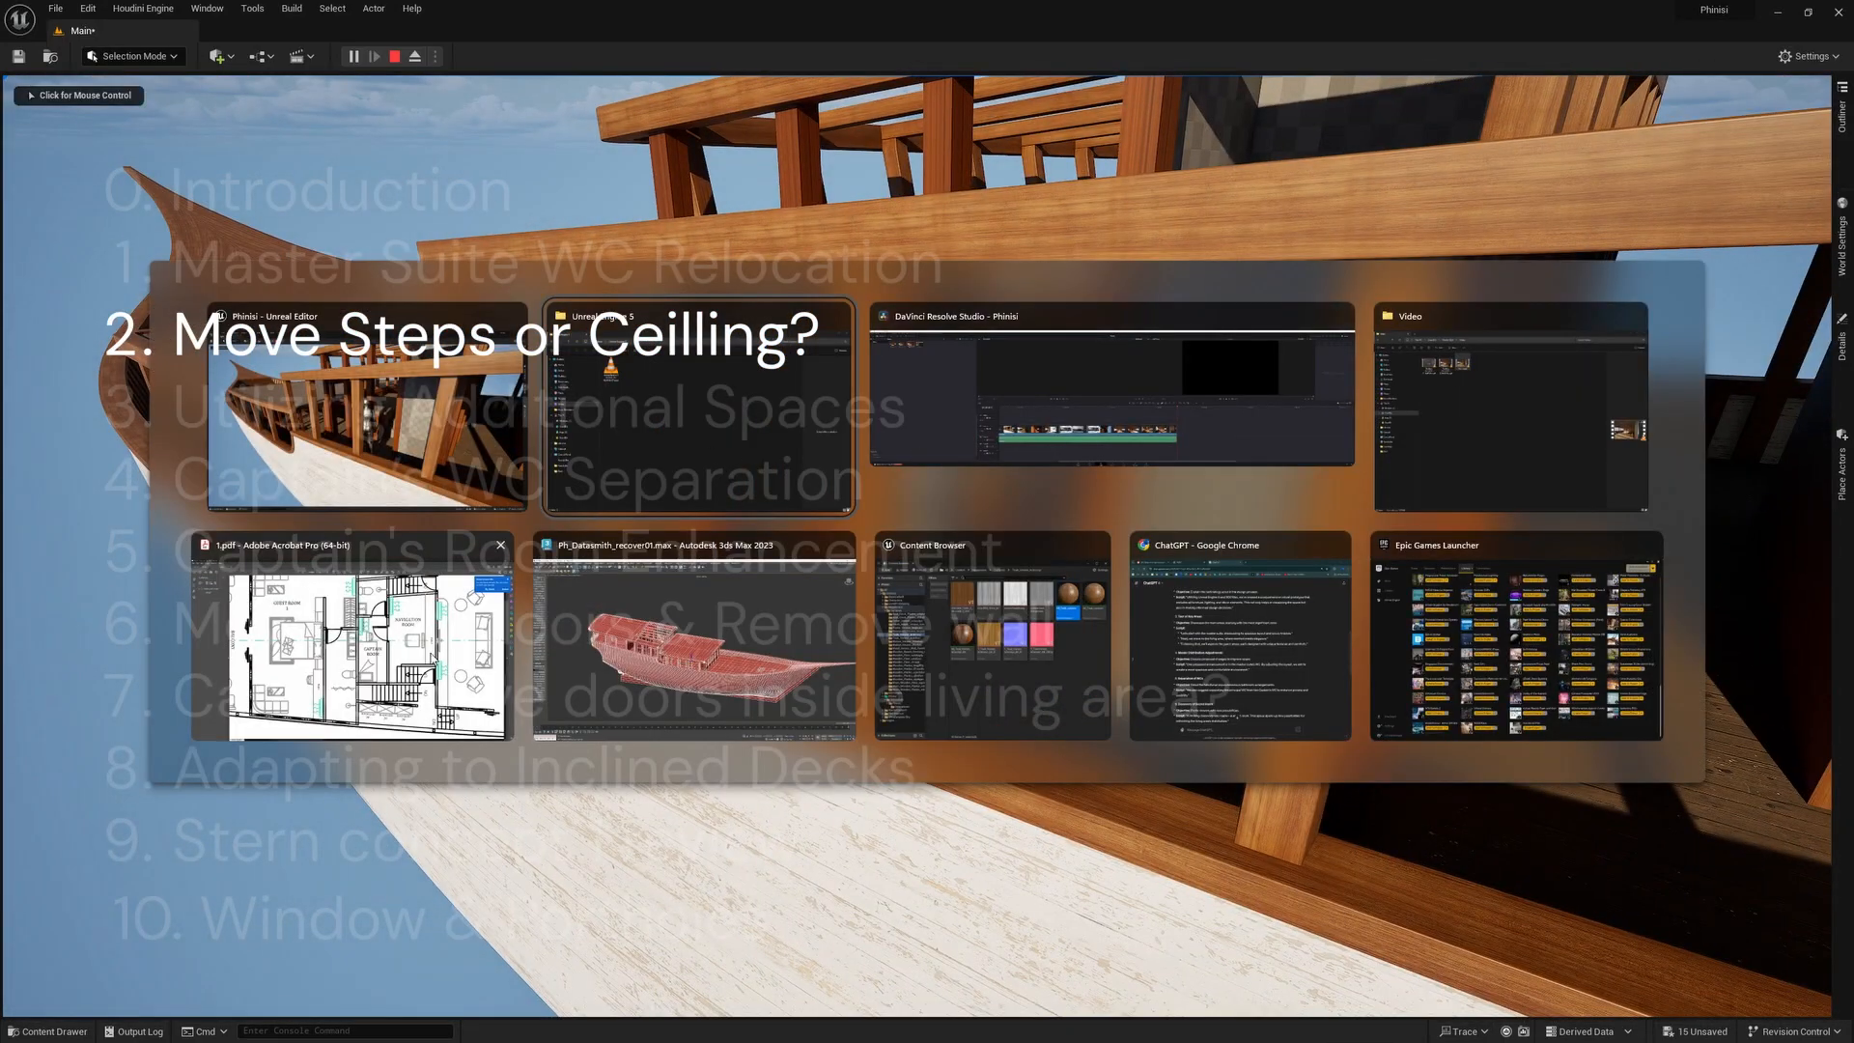
pyautogui.click(432, 668)
pyautogui.scroll(3, 1197, 434)
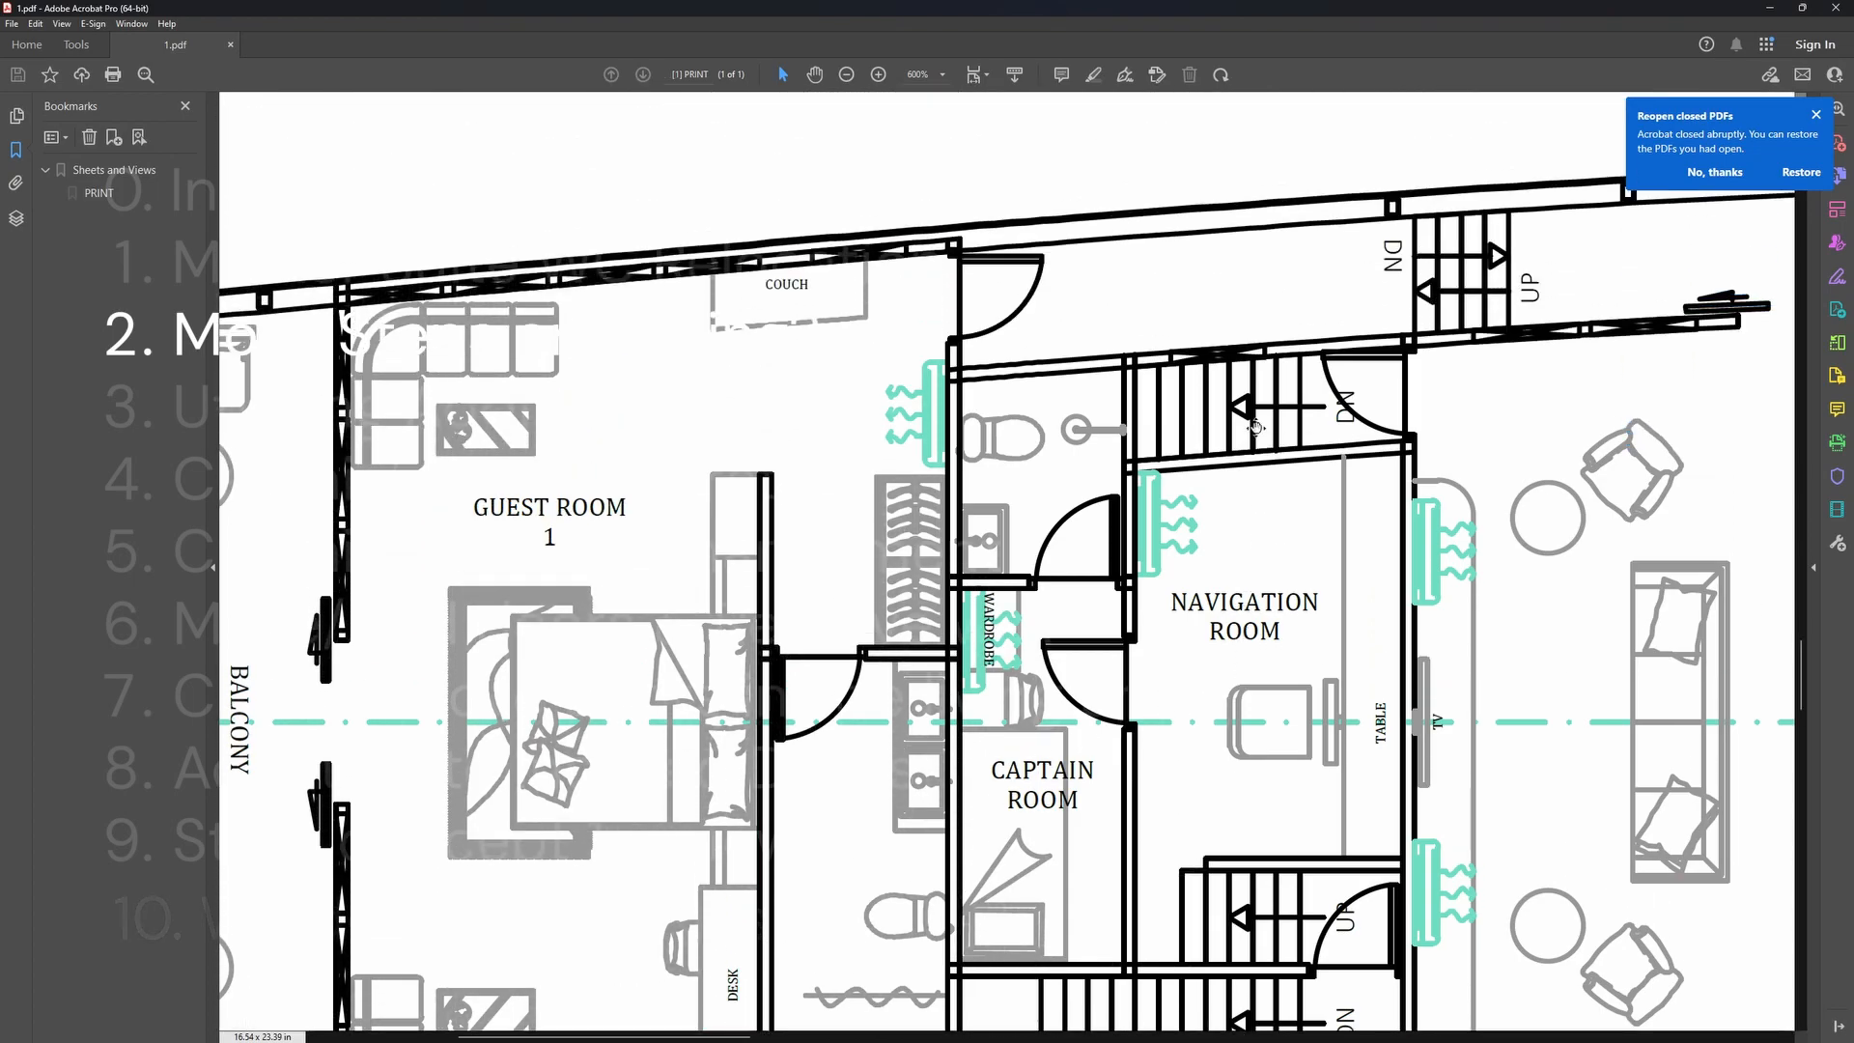
pyautogui.hscroll(8, 1155, 418)
pyautogui.hscroll(-1, 1084, 411)
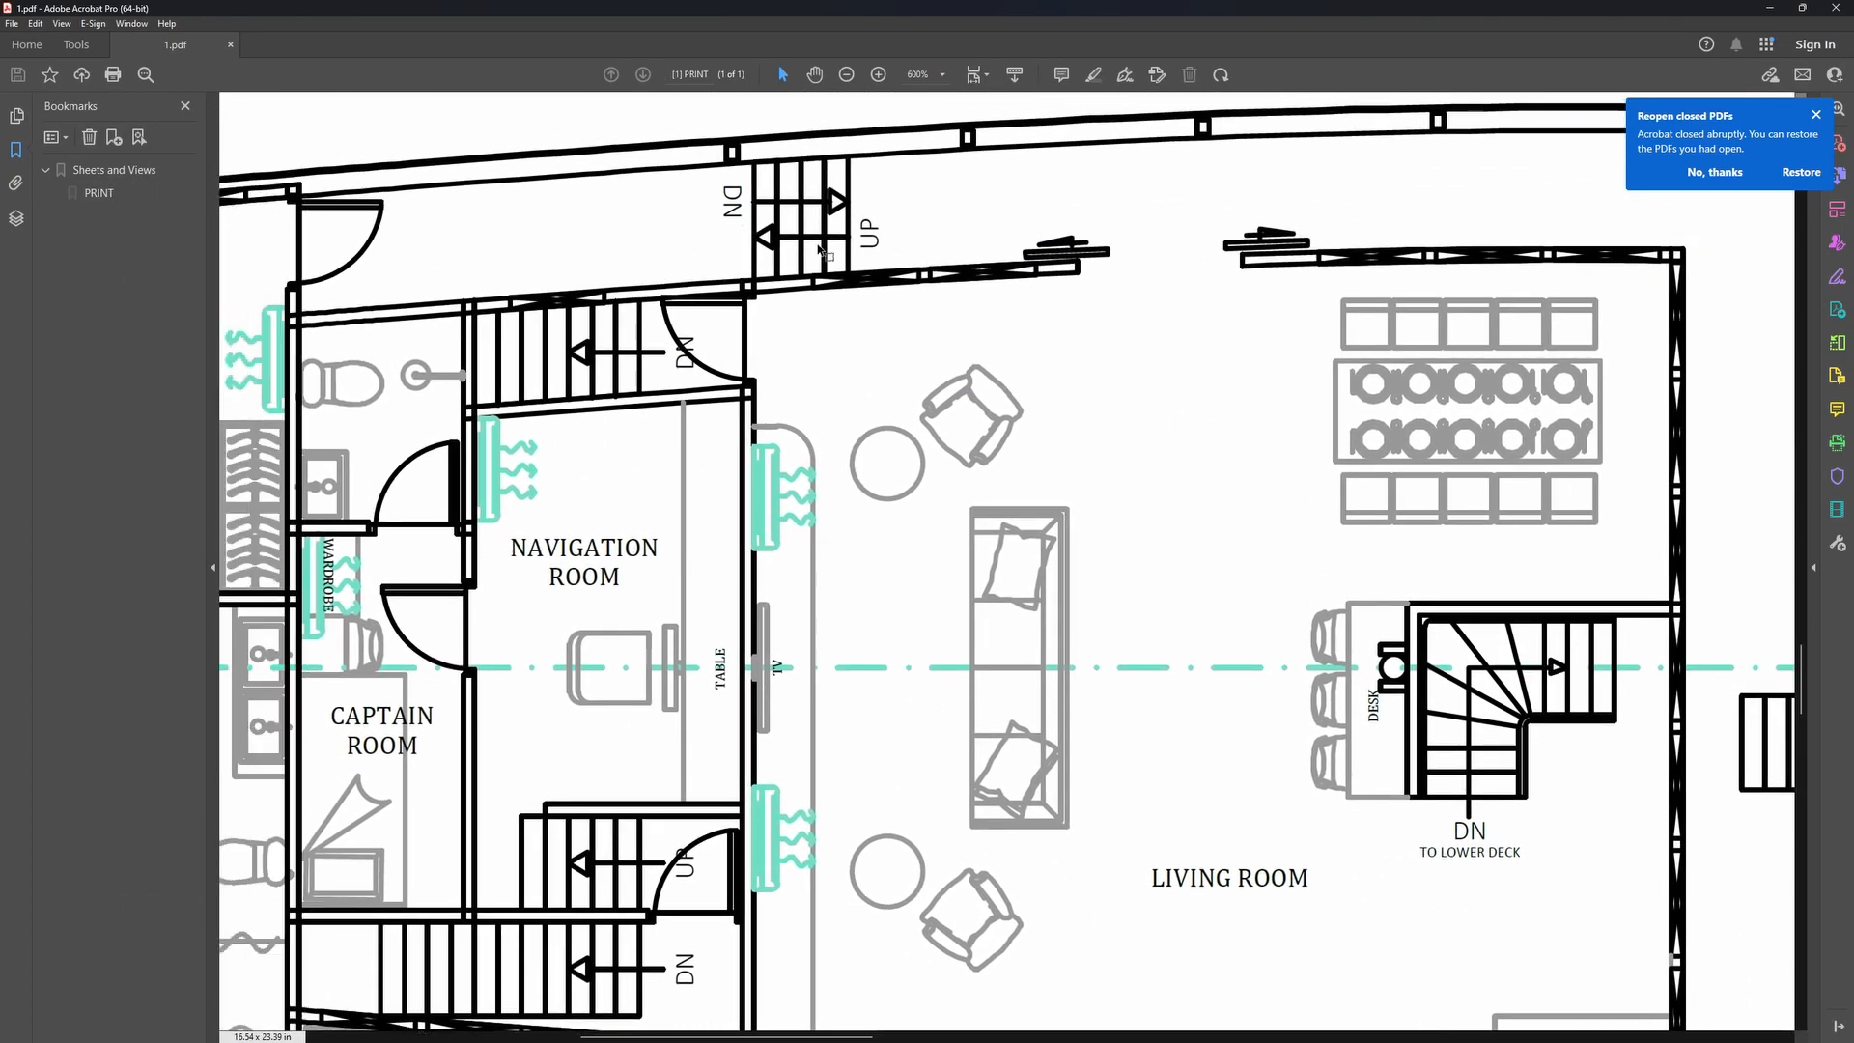
# Return to Unreal Editor and walk the character along the side passage, through the suite and into the living area.
pyautogui.hotkey('alt', 'Tab')
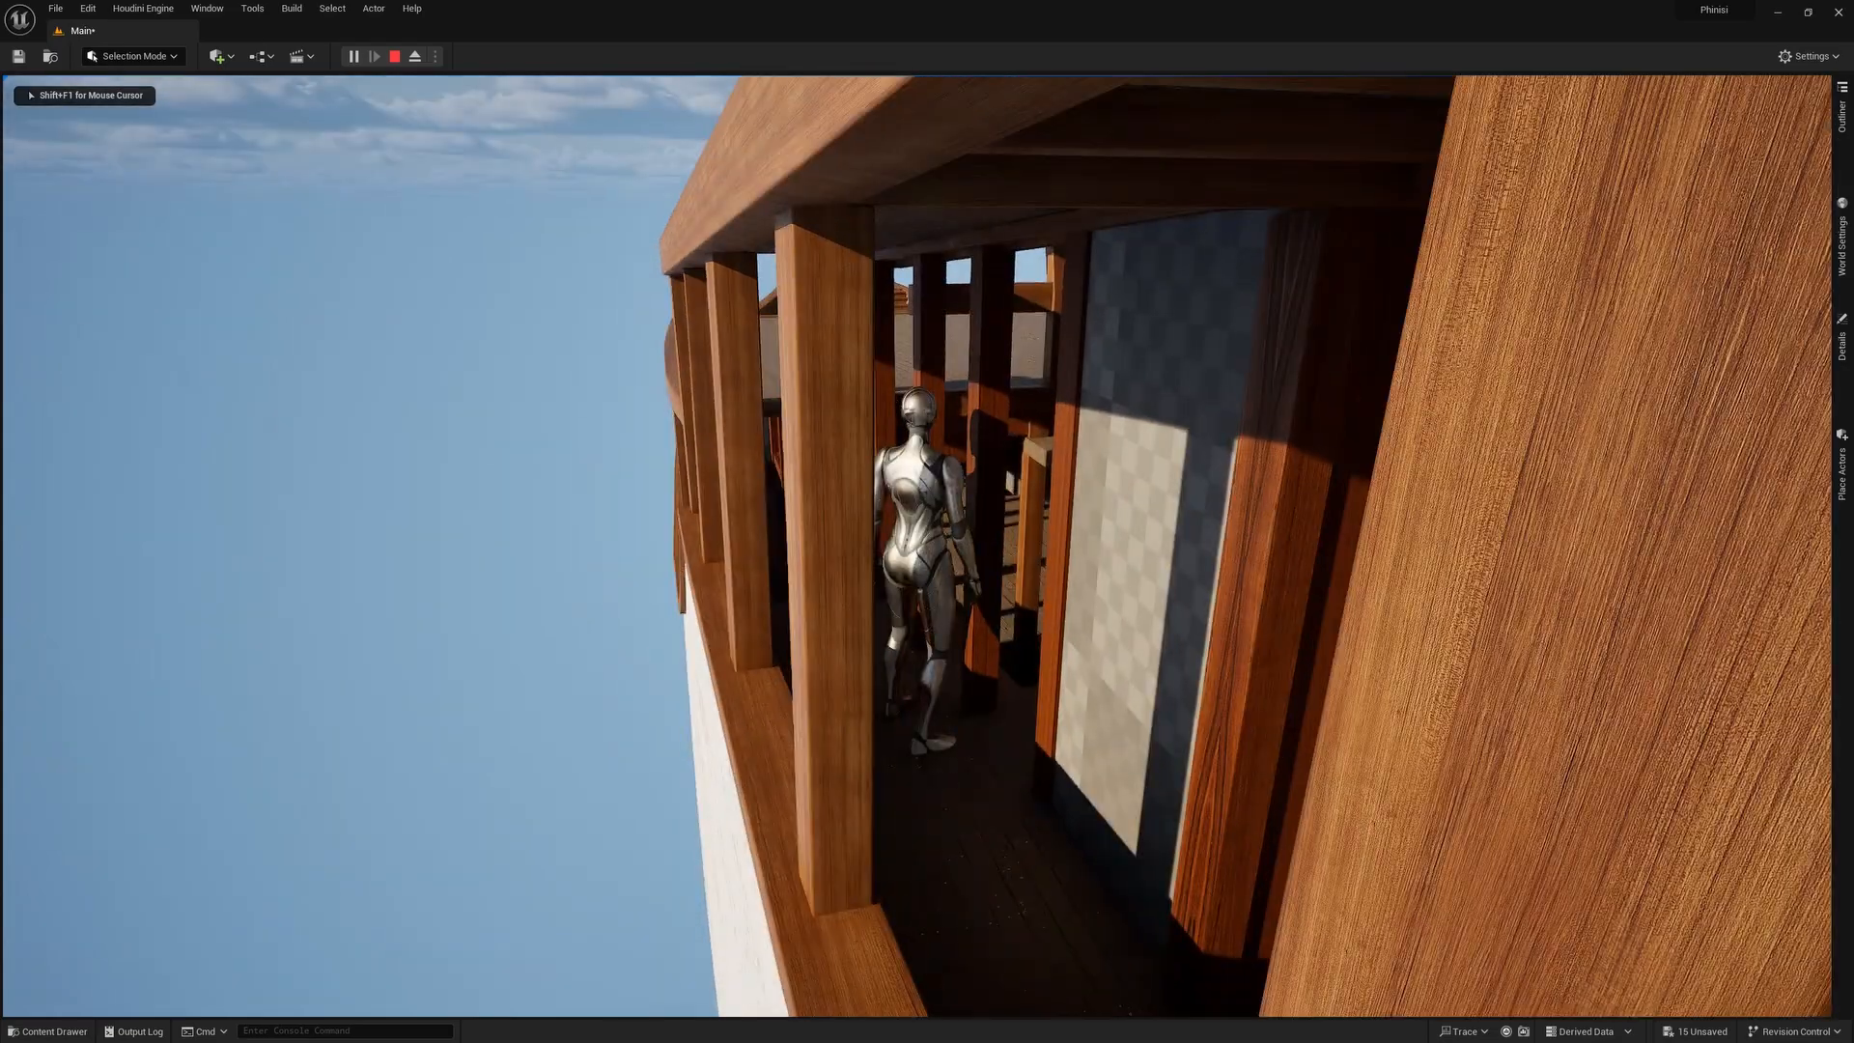
pyautogui.press('w')
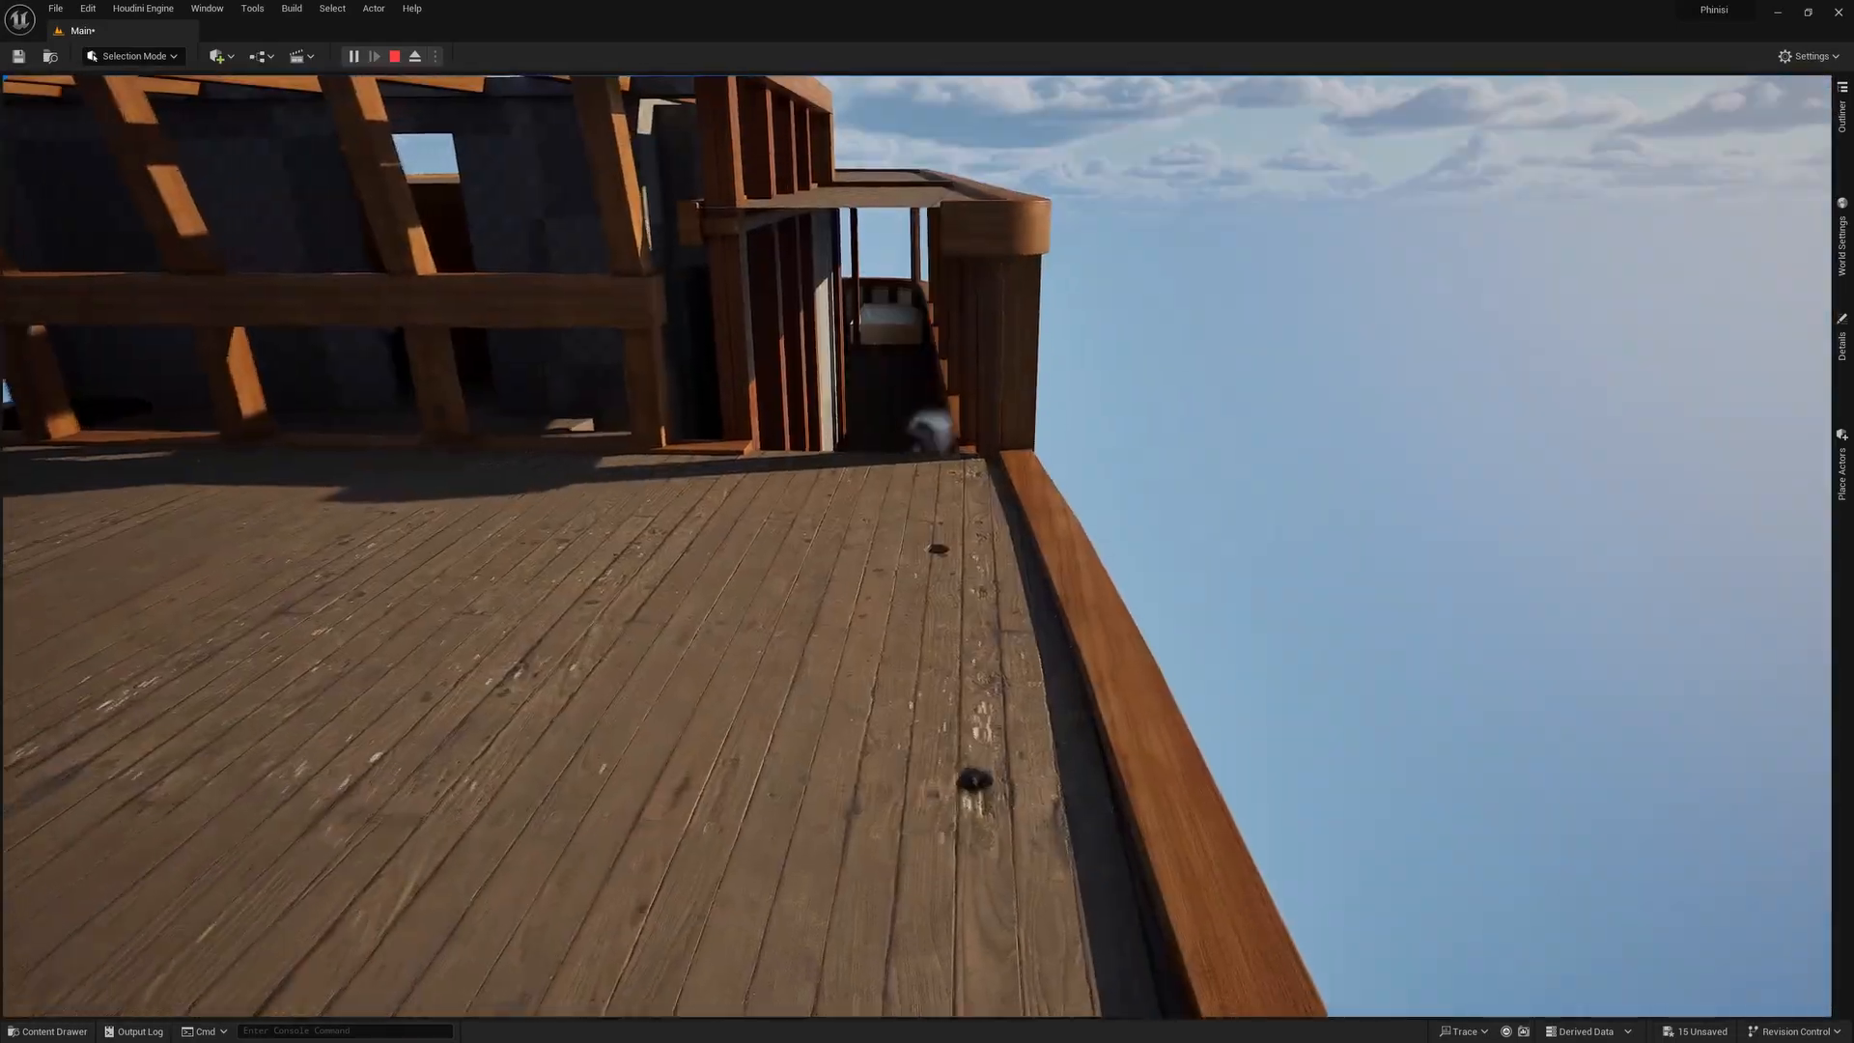
pyautogui.press('w')
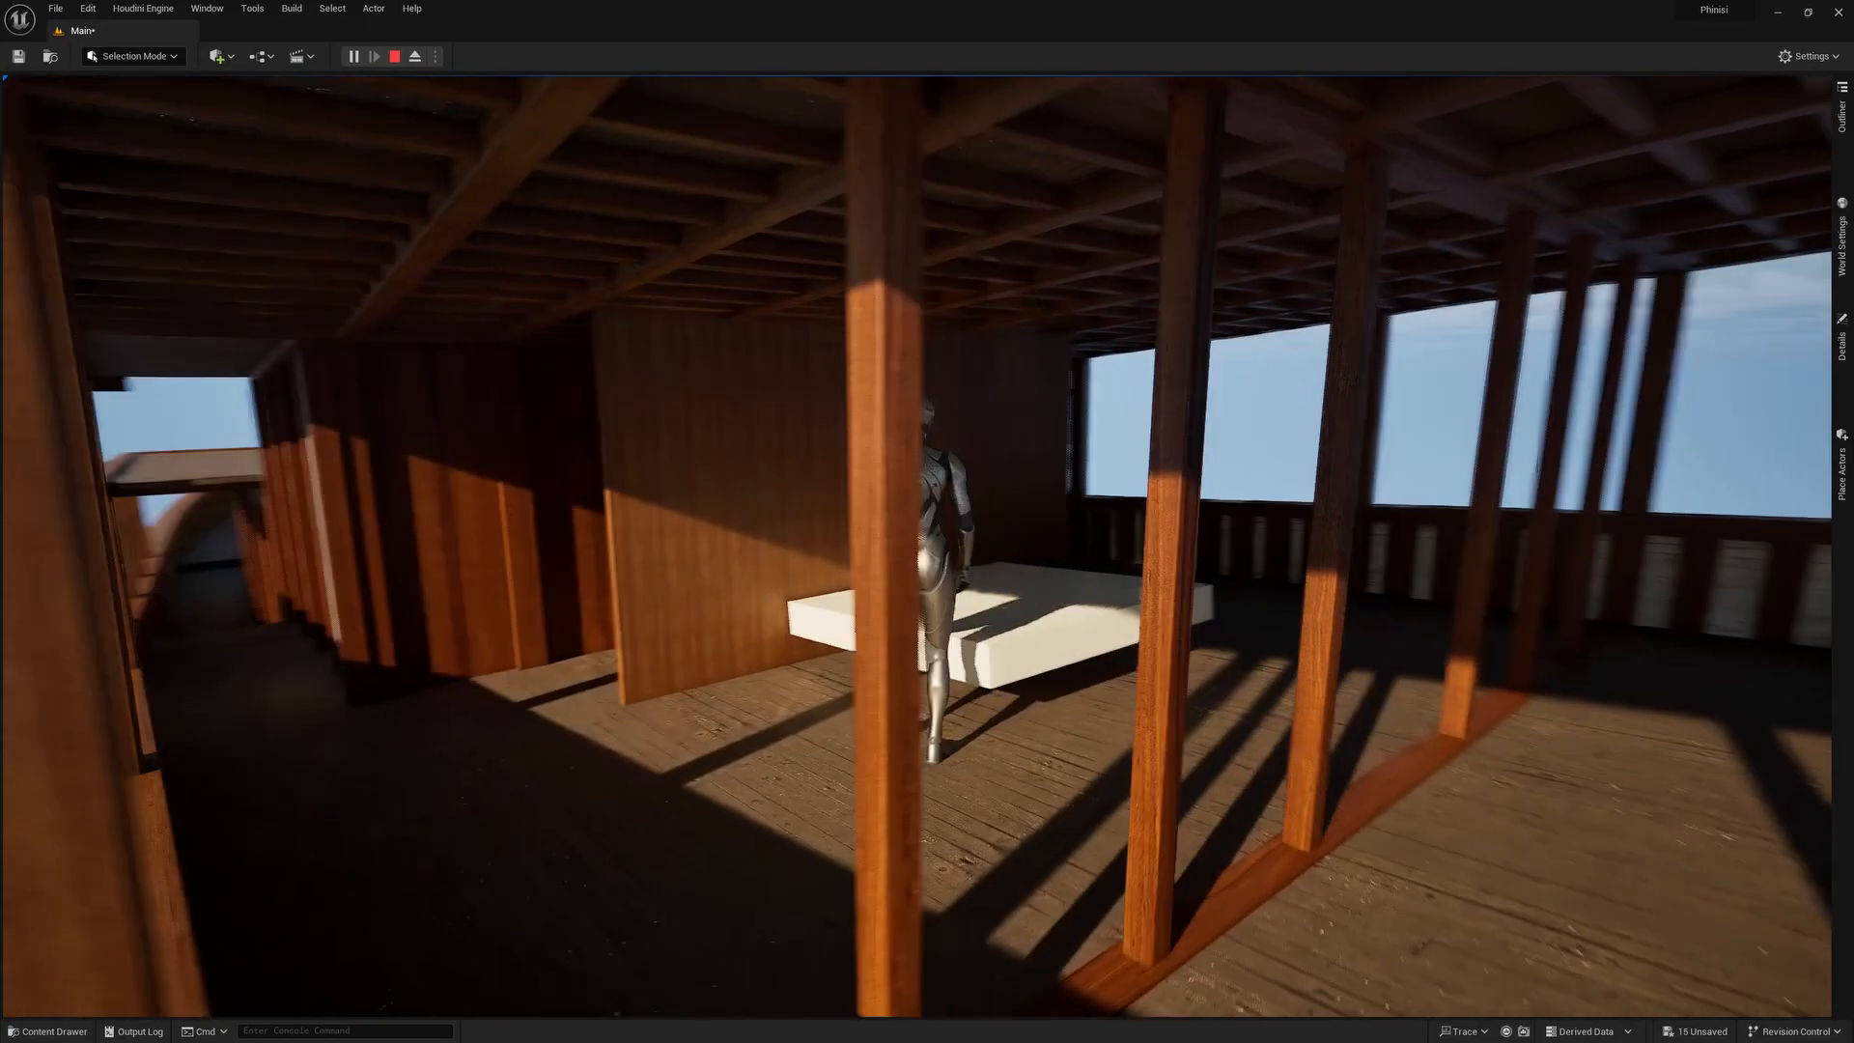
pyautogui.press('w')
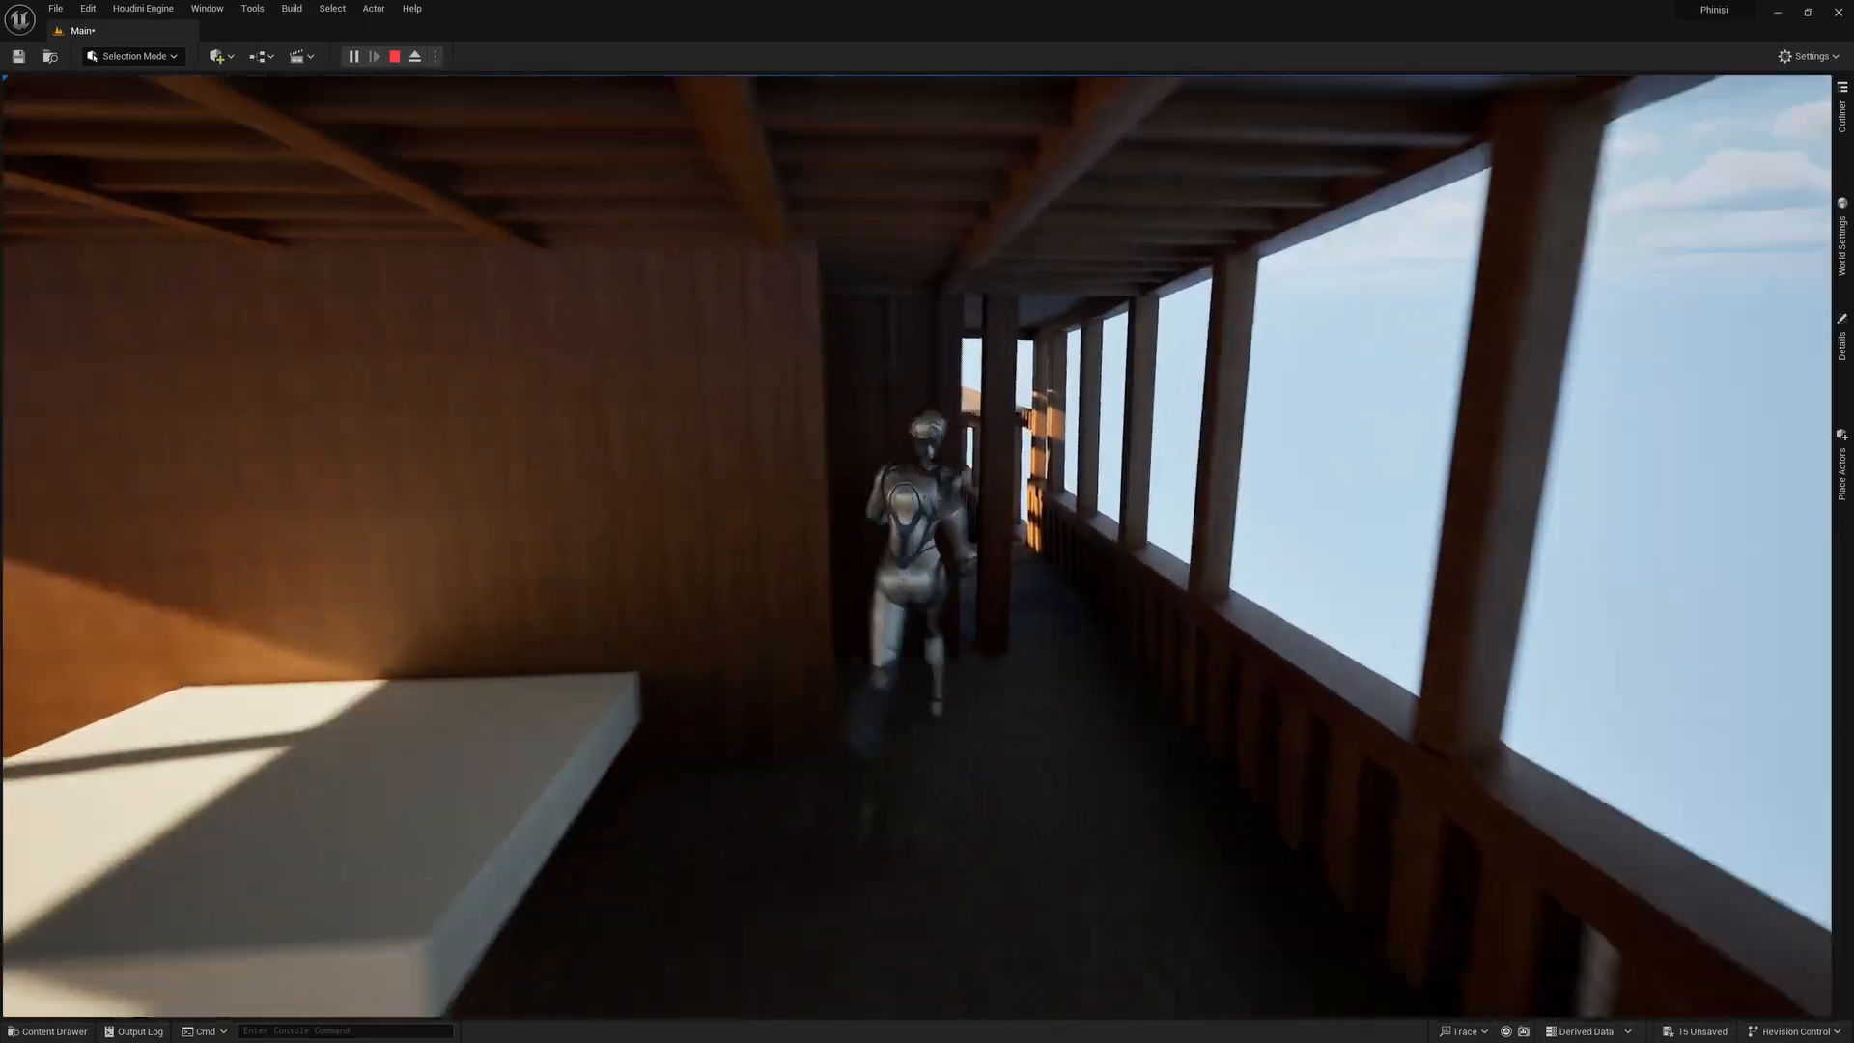
pyautogui.press('w')
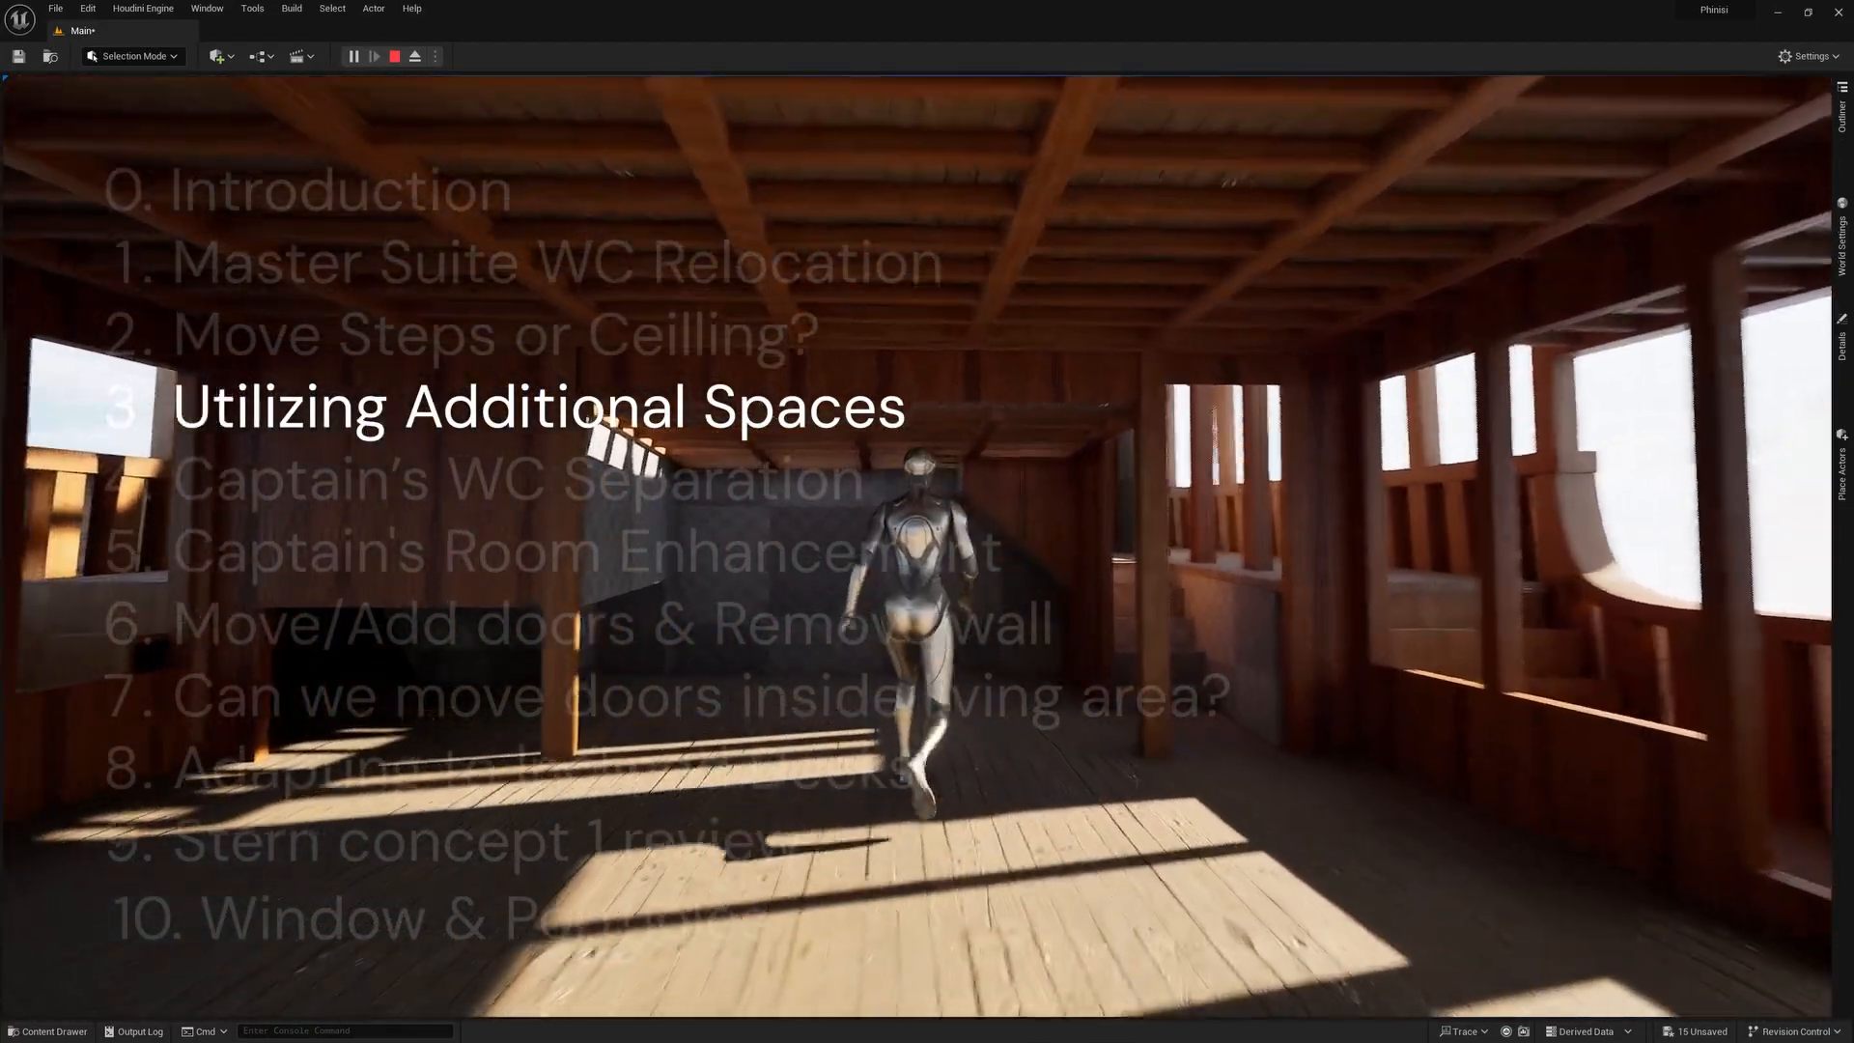
# Switch to Adobe Acrobat and examine the main deck, the top deck and the stairs in the ship's right view.
pyautogui.hotkey('alt', 'Tab')
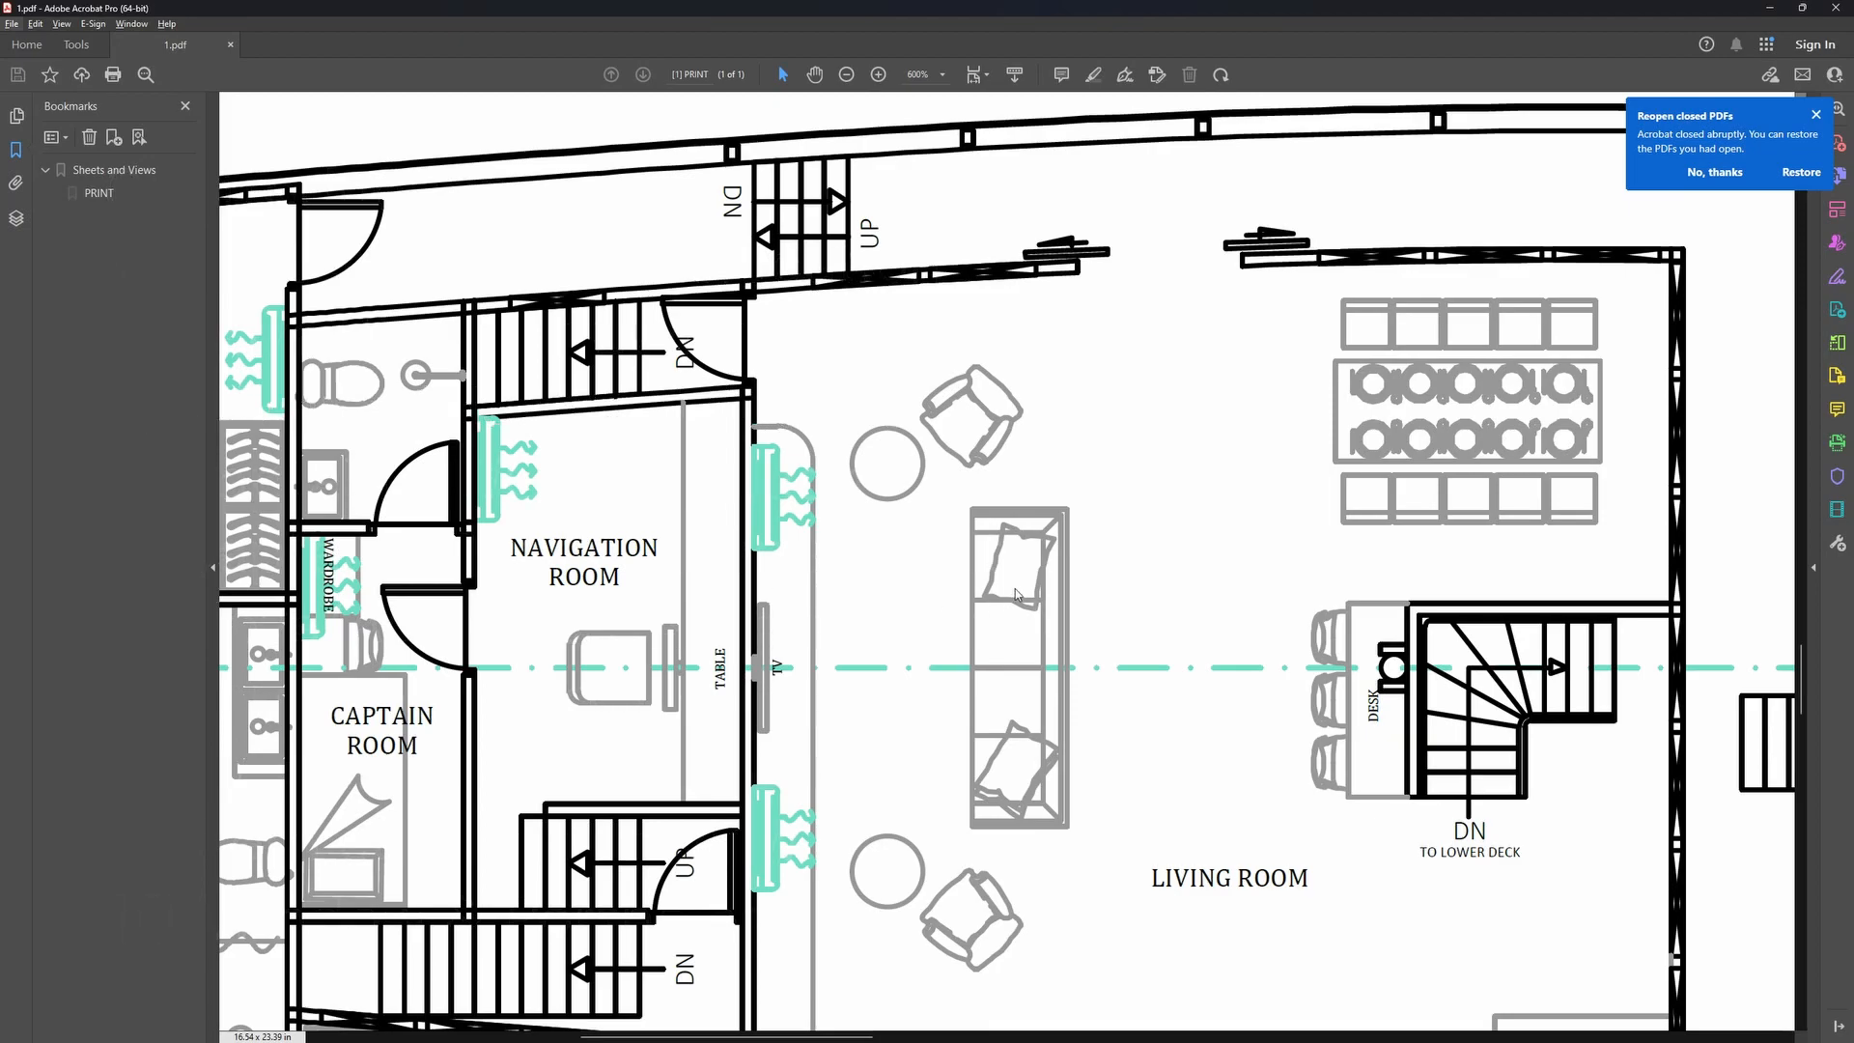
pyautogui.keyDown('ctrl'); pyautogui.scroll(-2, 1006, 592); pyautogui.keyUp('ctrl')
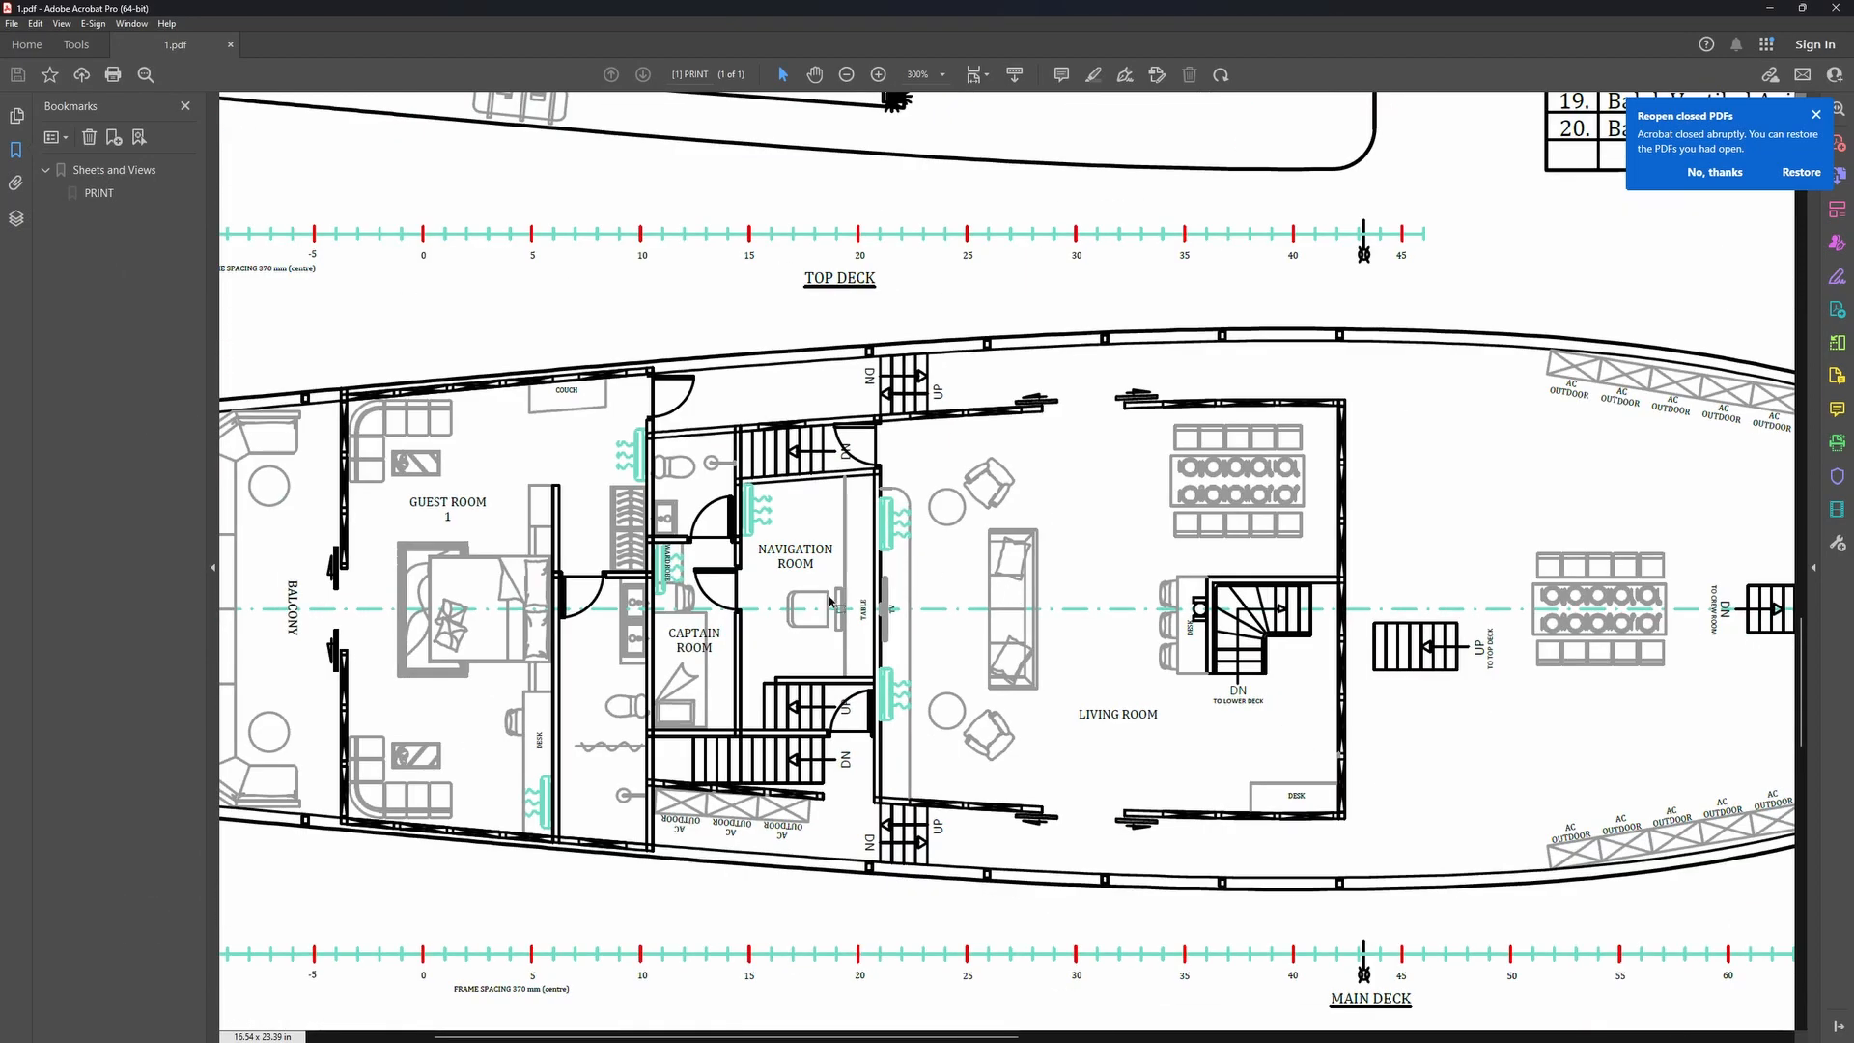
pyautogui.keyDown('ctrl'); pyautogui.scroll(-4, 793, 607); pyautogui.keyUp('ctrl')
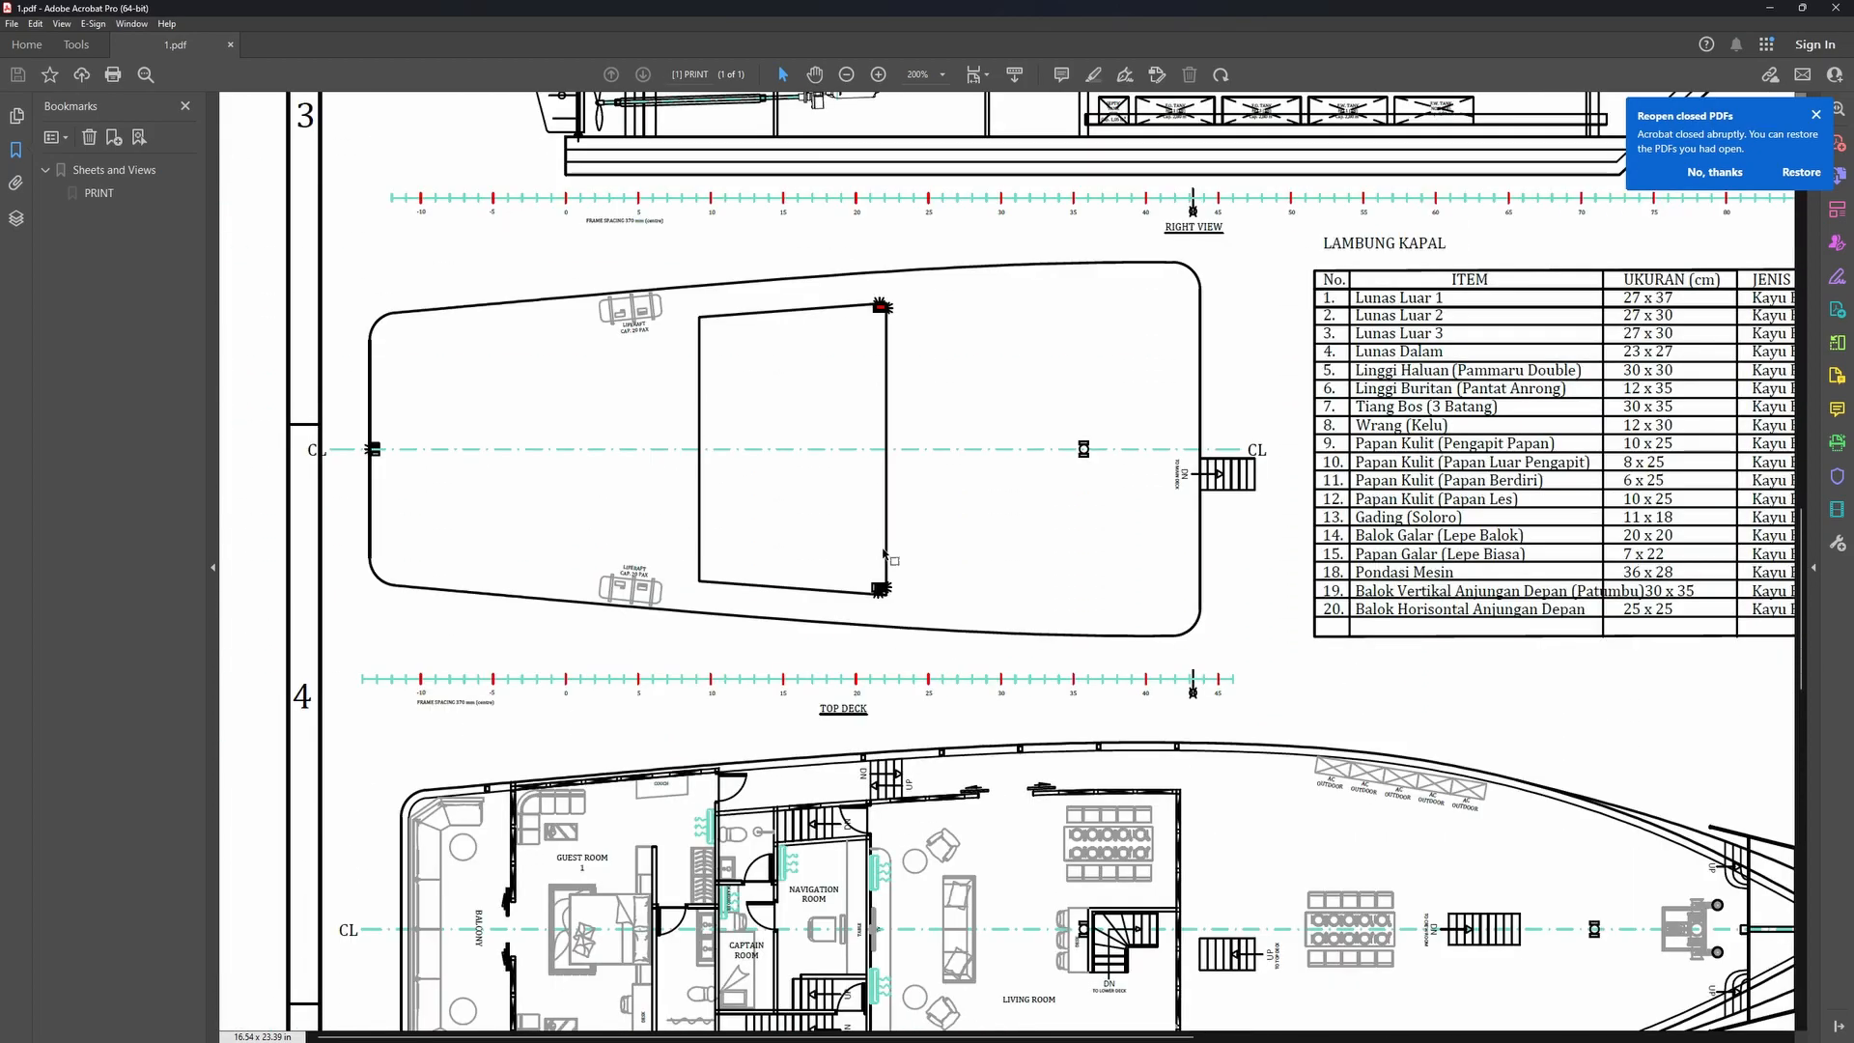
pyautogui.scroll(2, 822, 530)
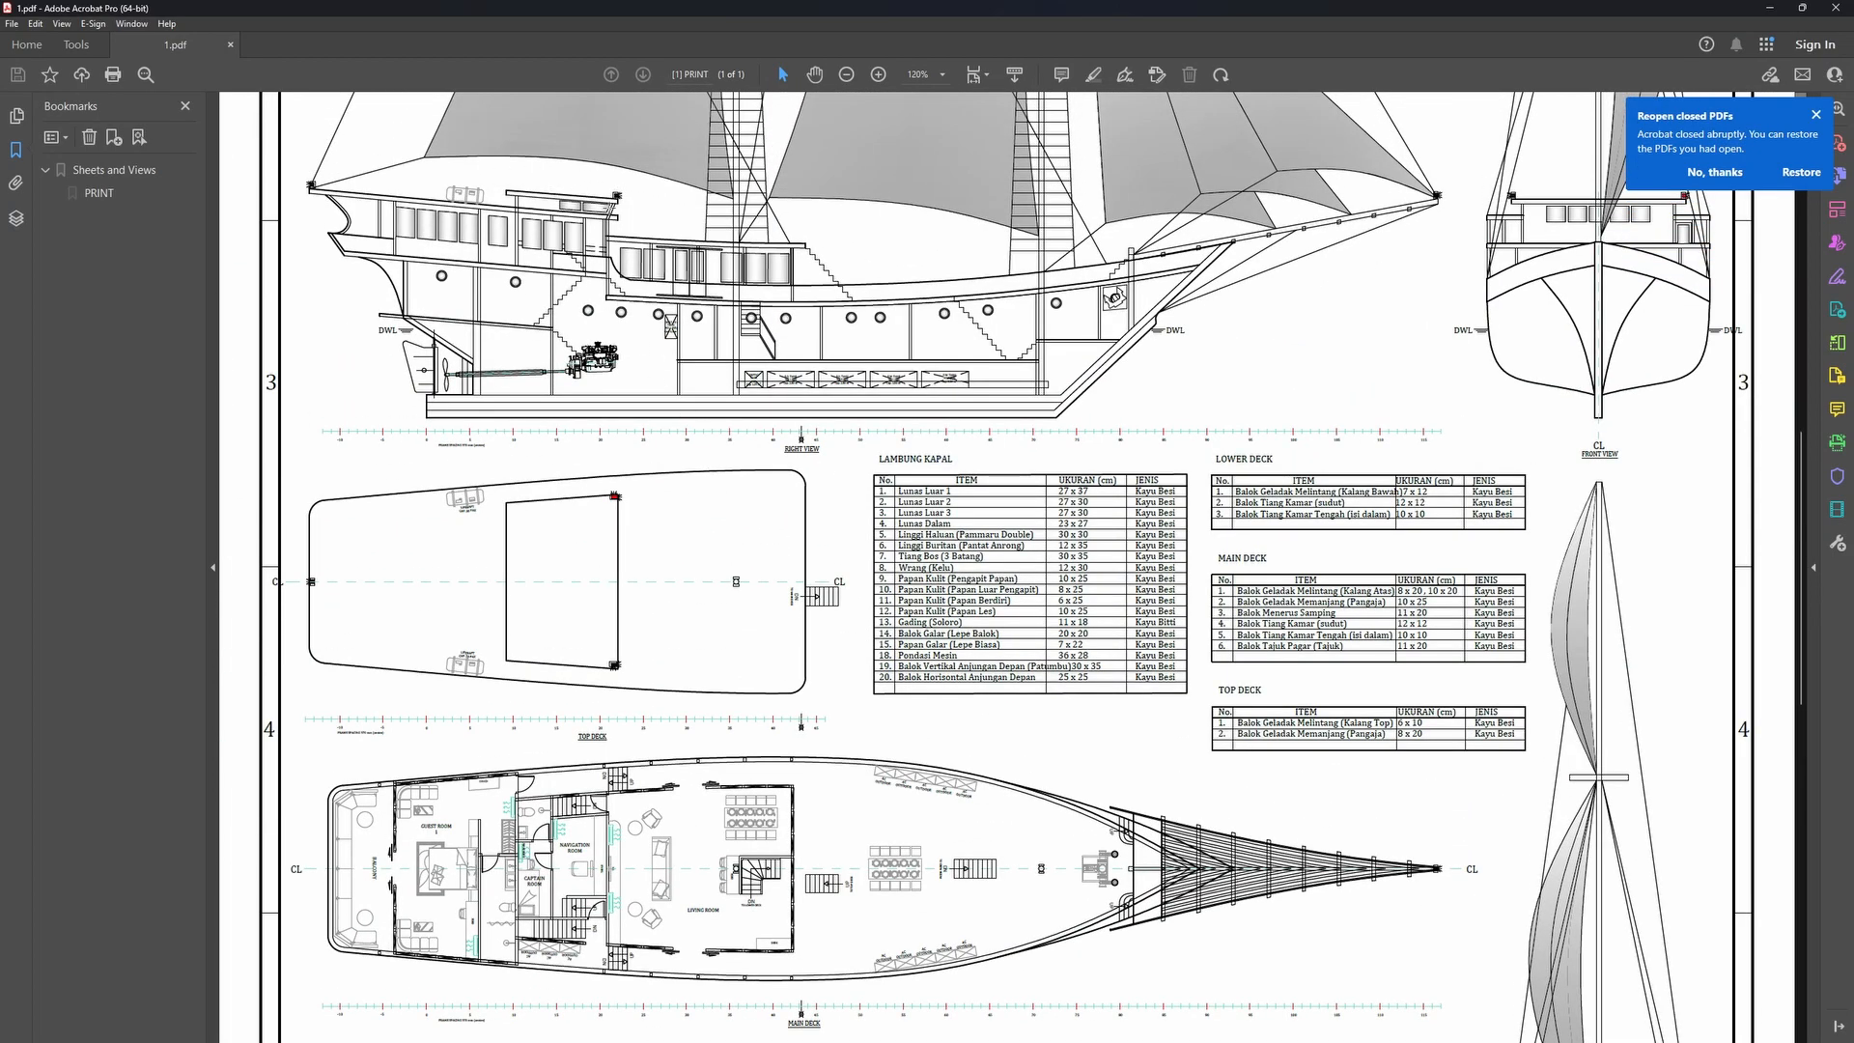
pyautogui.keyDown('ctrl'); pyautogui.scroll(4, 577, 216); pyautogui.keyUp('ctrl')
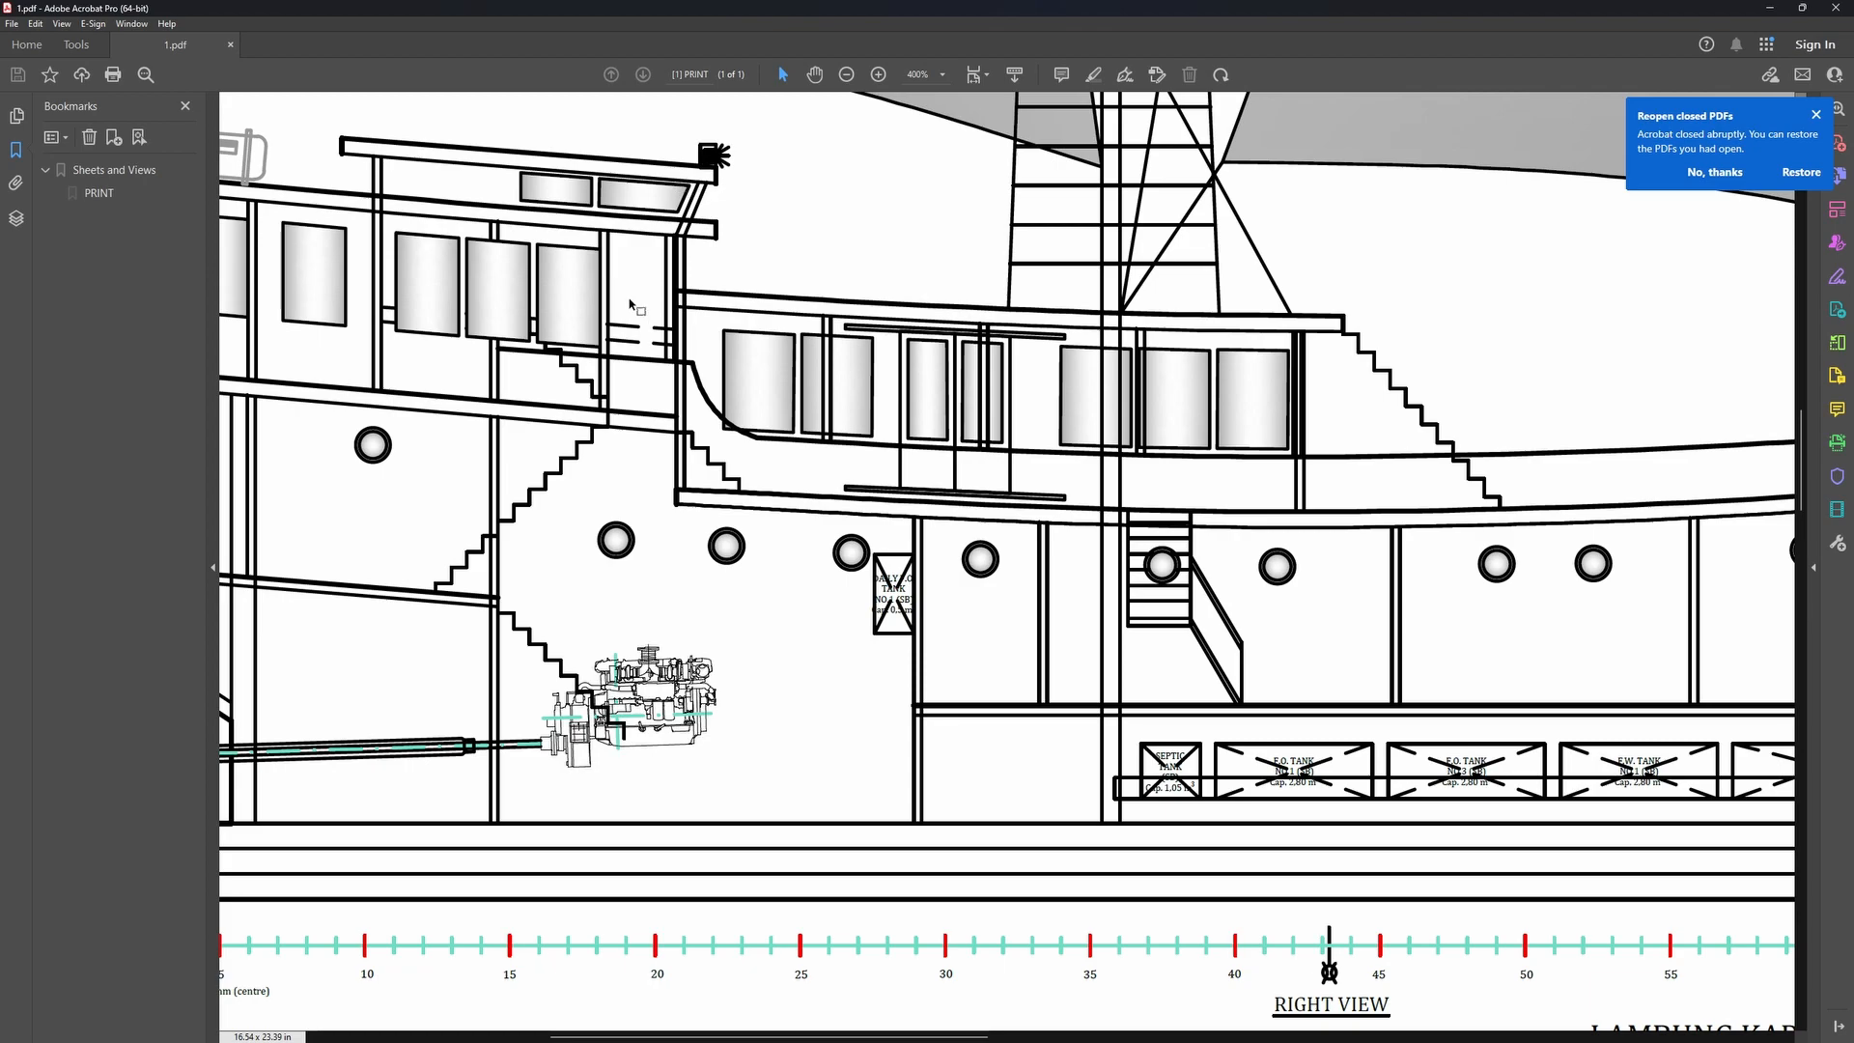
# Return to Unreal Editor and walk the character around the living area and its interior stairway to inspect the additional spaces.
pyautogui.hotkey('alt', 'Tab')
pyautogui.click(666, 404)
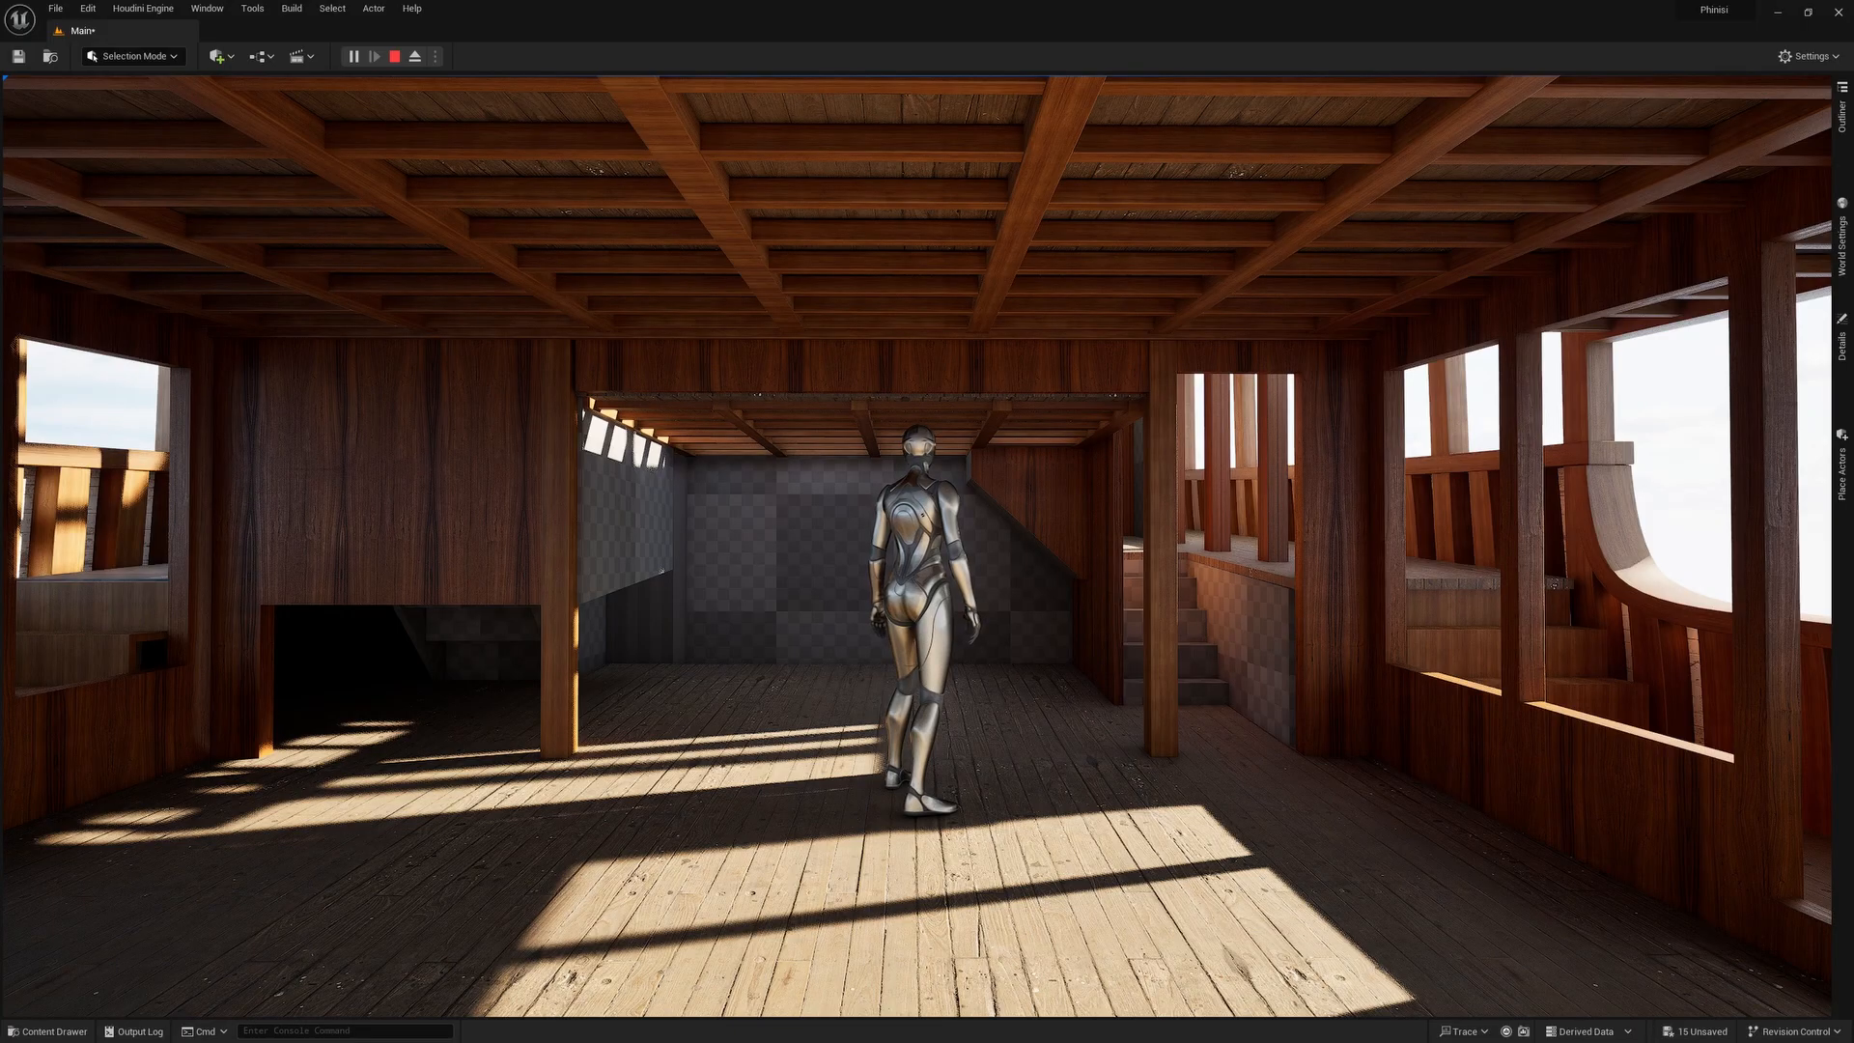
pyautogui.click(666, 403)
pyautogui.press('w')
pyautogui.press('w')
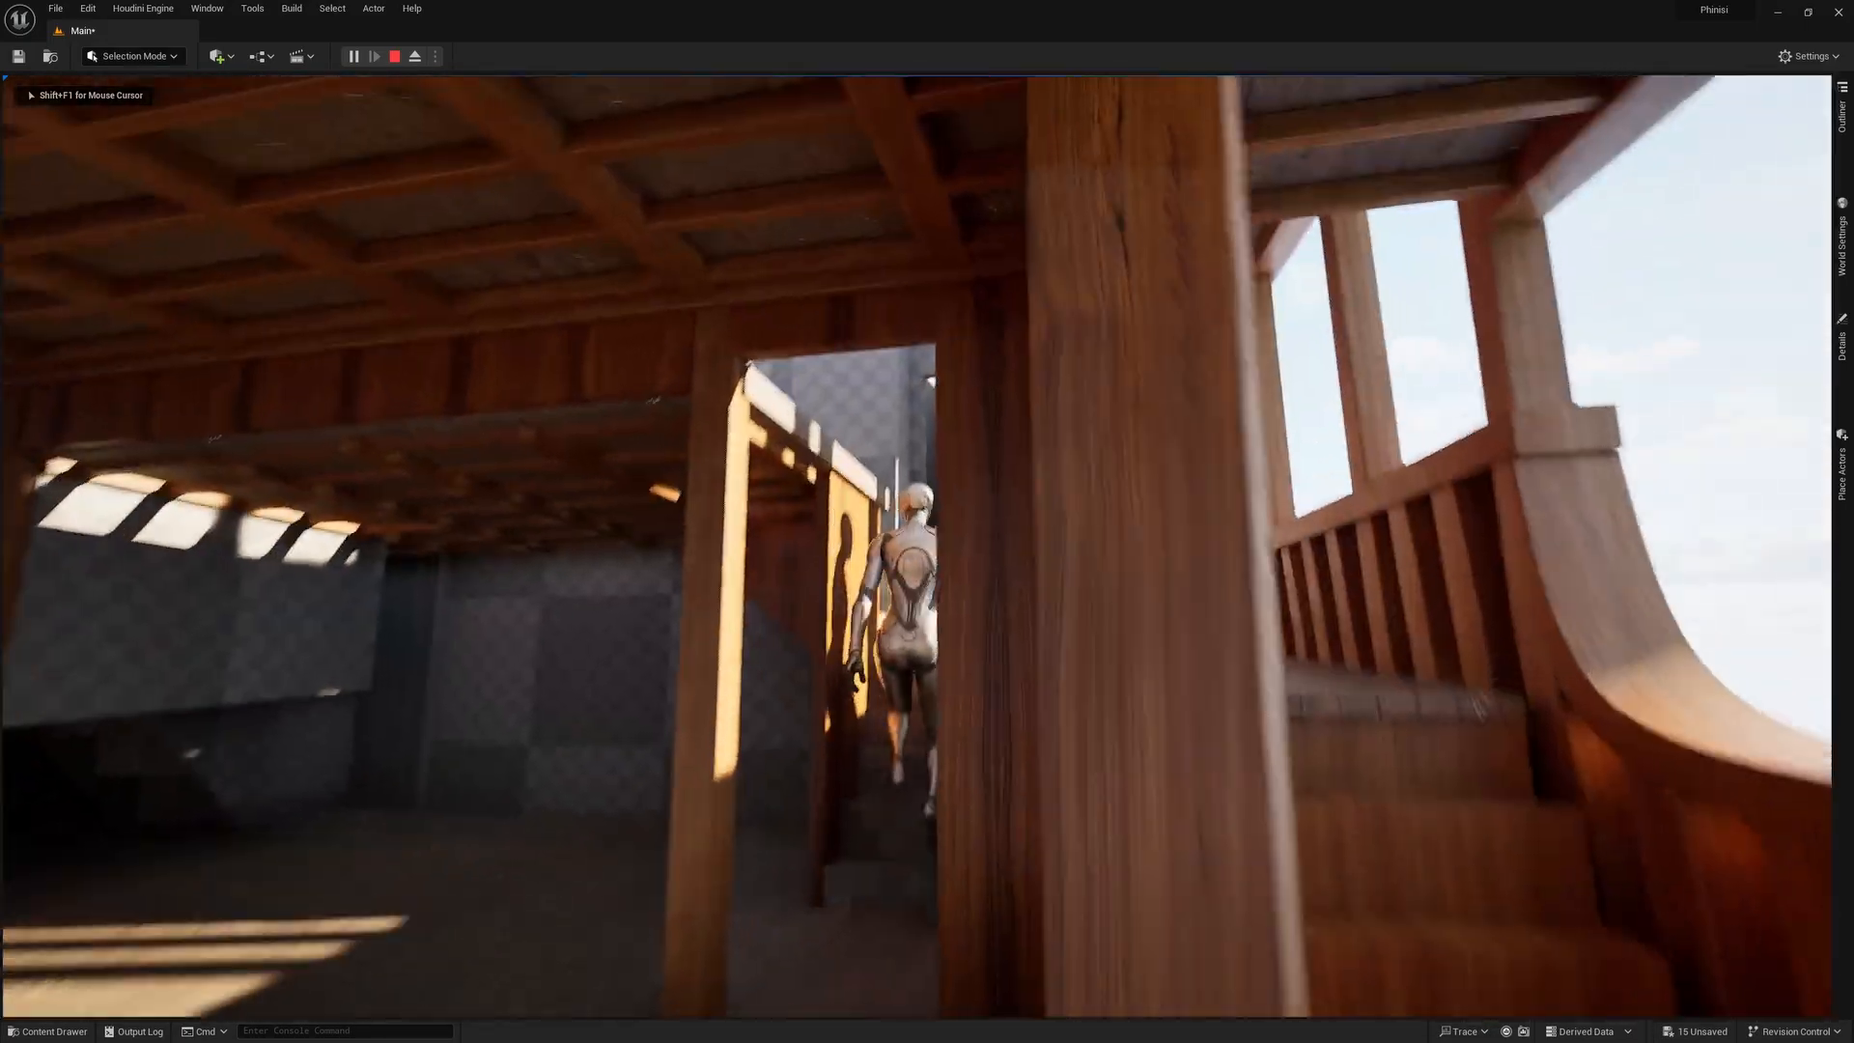
pyautogui.press('w')
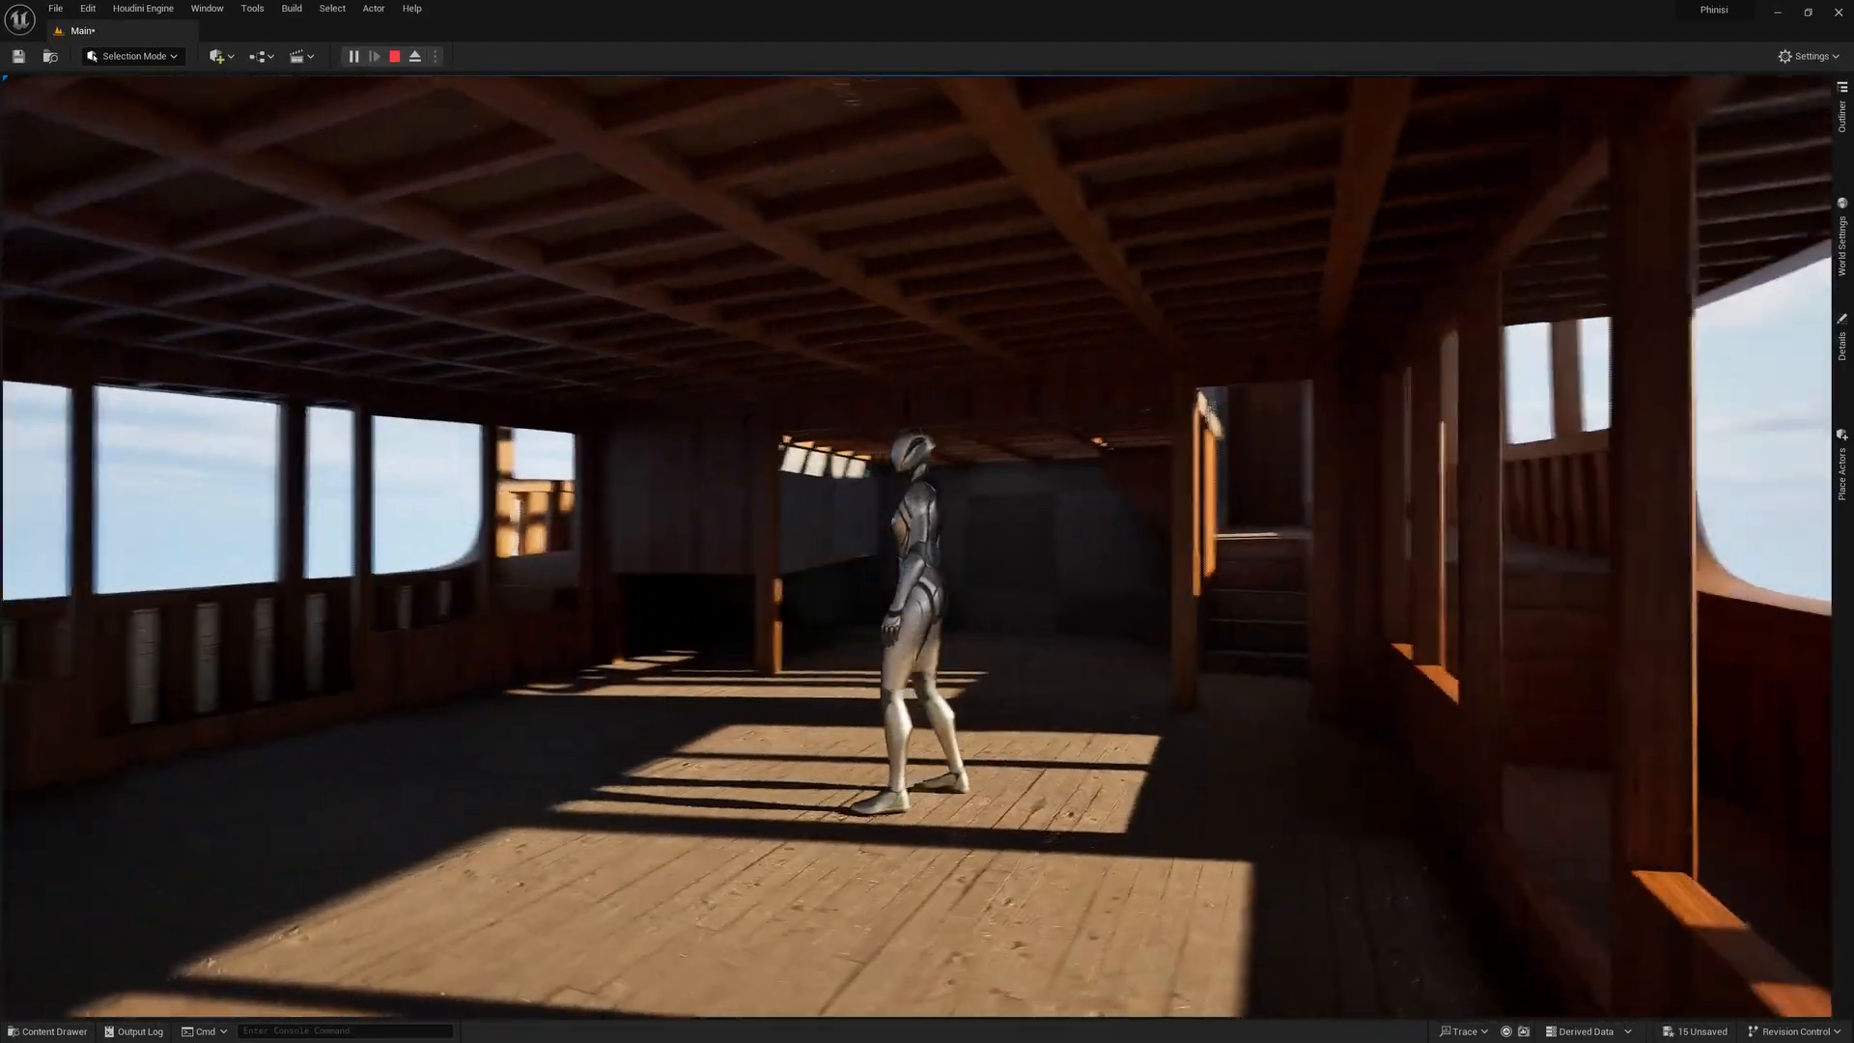
# Walk the character around the living area's far end to inspect the wood-panelled block, its low opening, the recessed area and the stairs.
pyautogui.press('w')
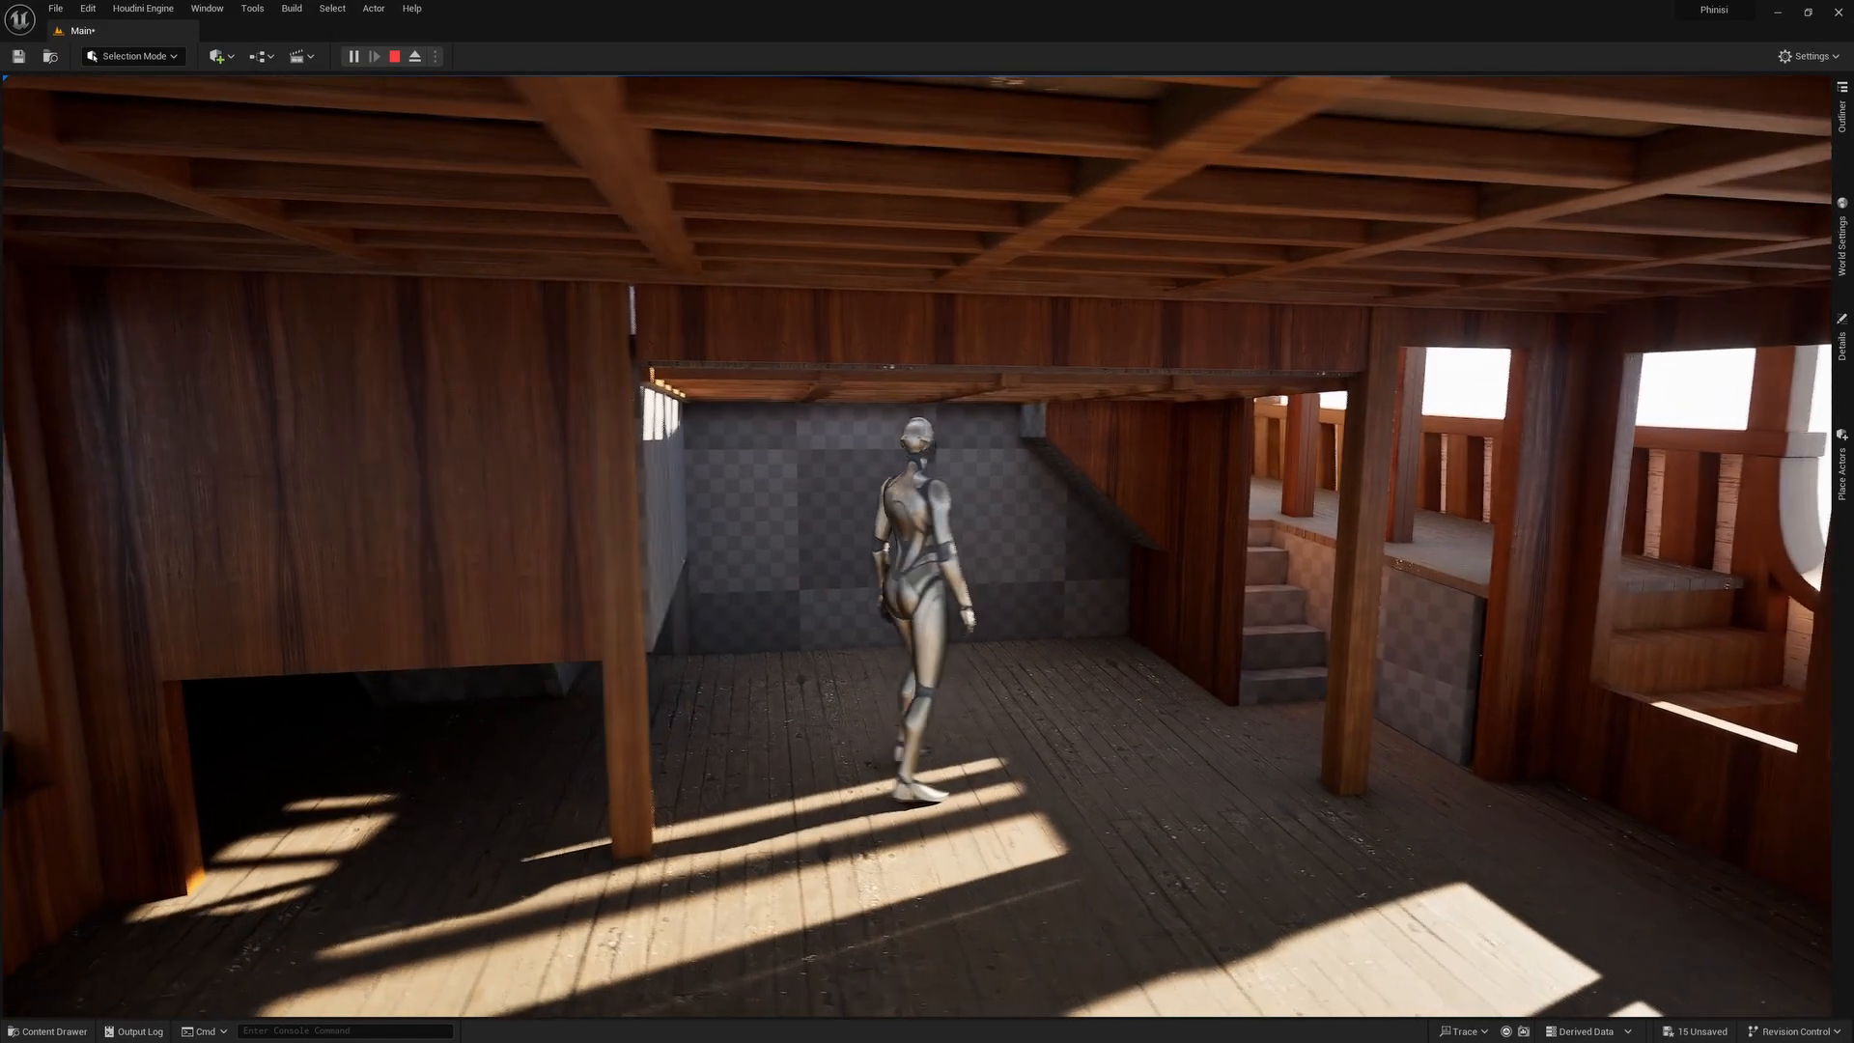
pyautogui.press('d')
pyautogui.press('a')
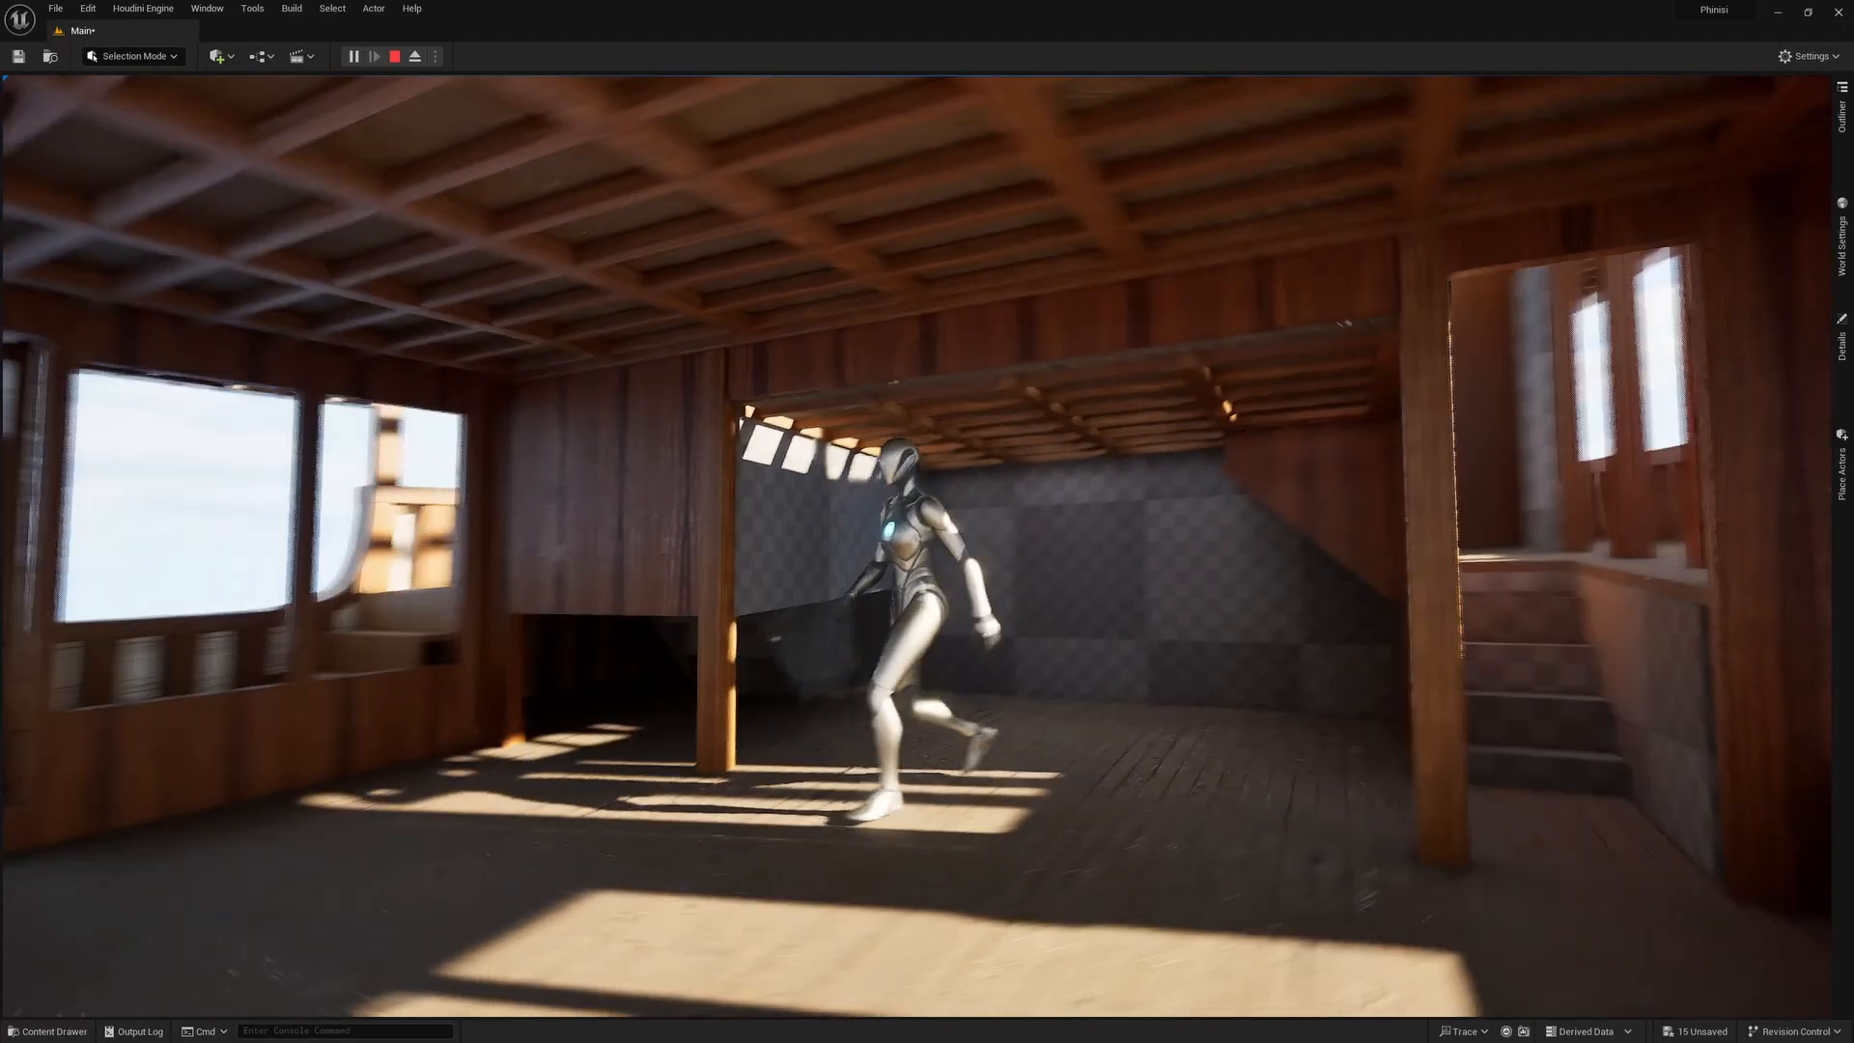
pyautogui.press('w')
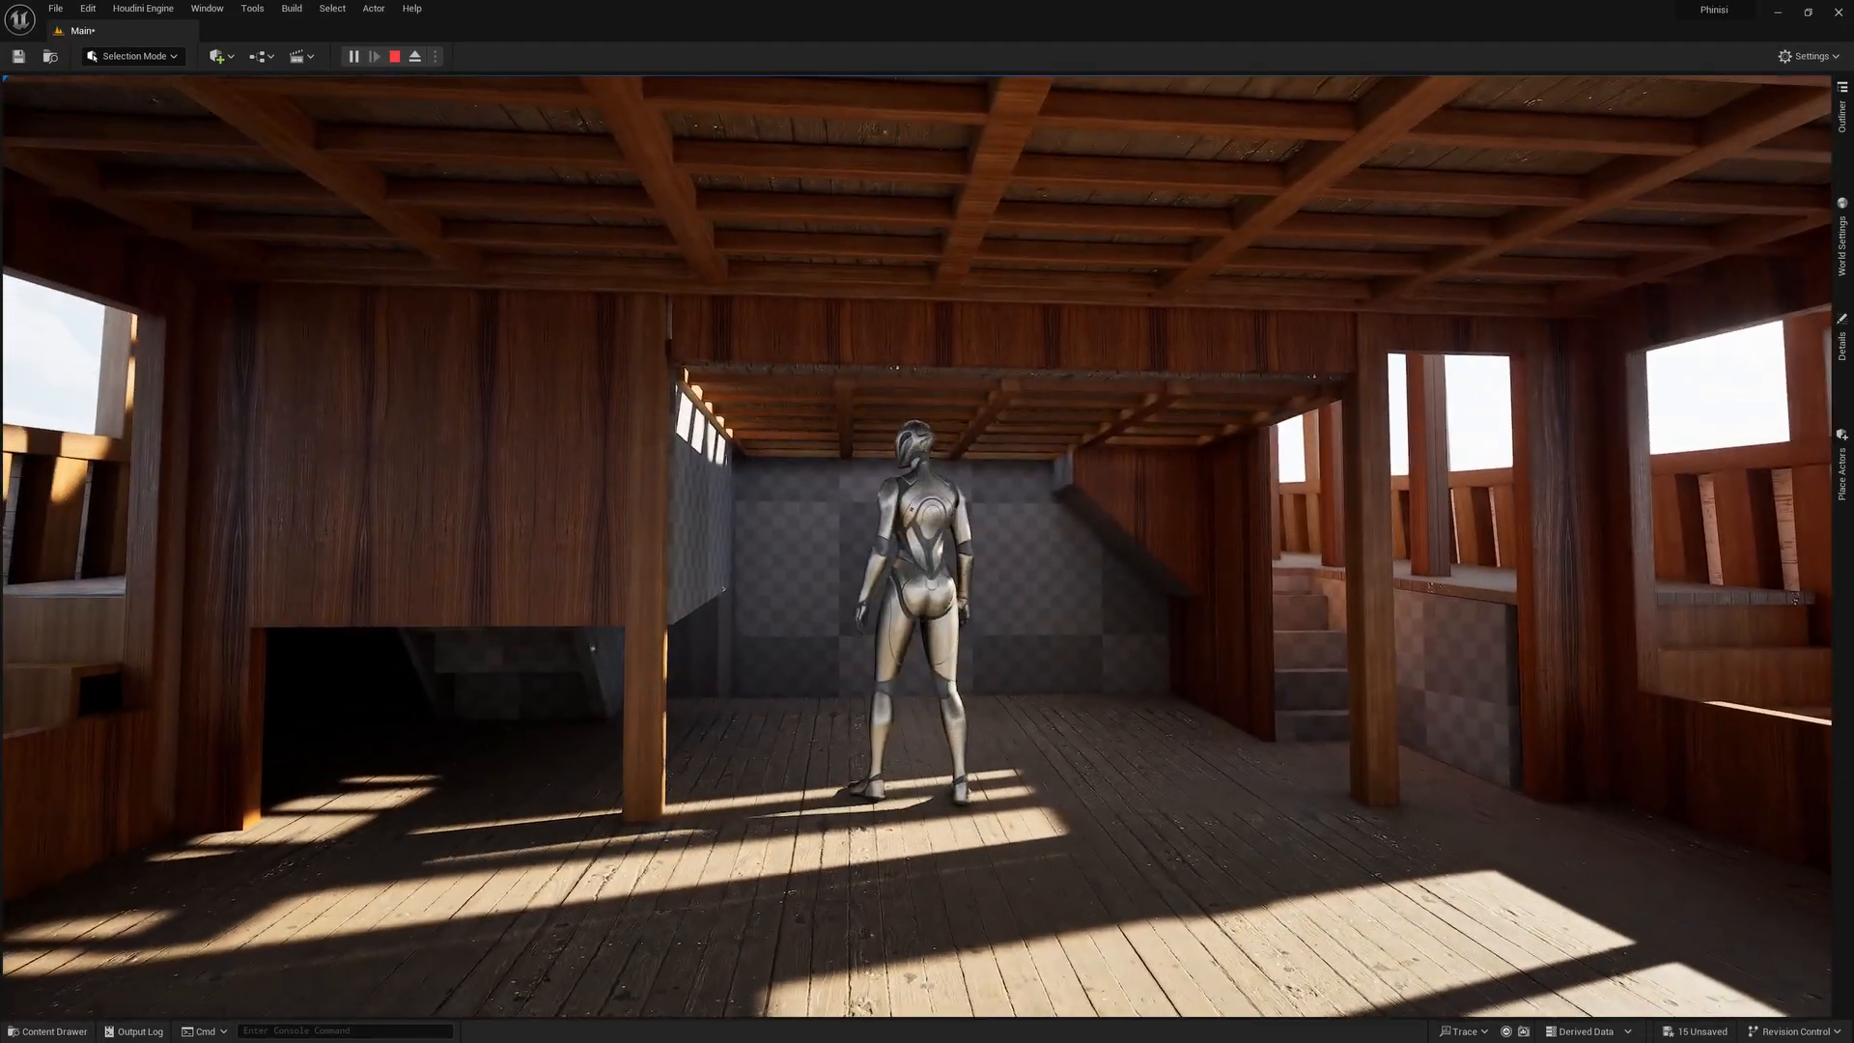
pyautogui.press('d')
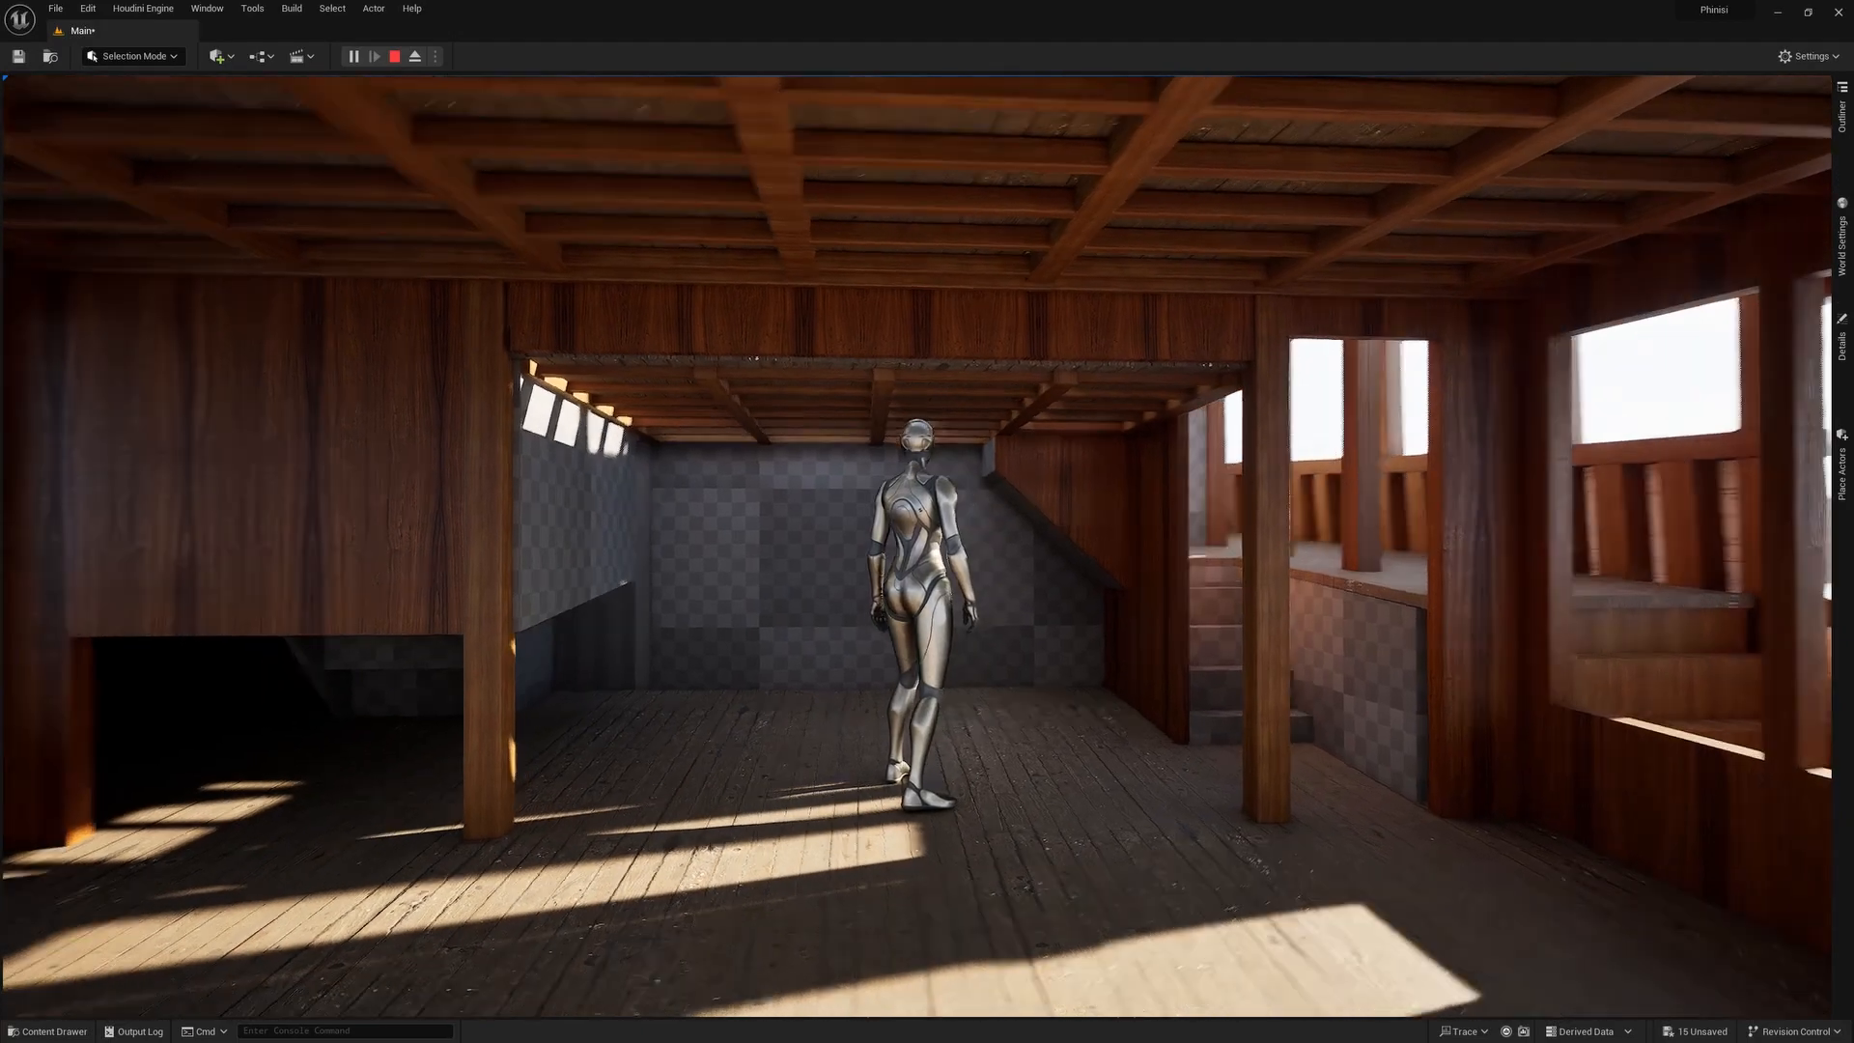
pyautogui.press('a')
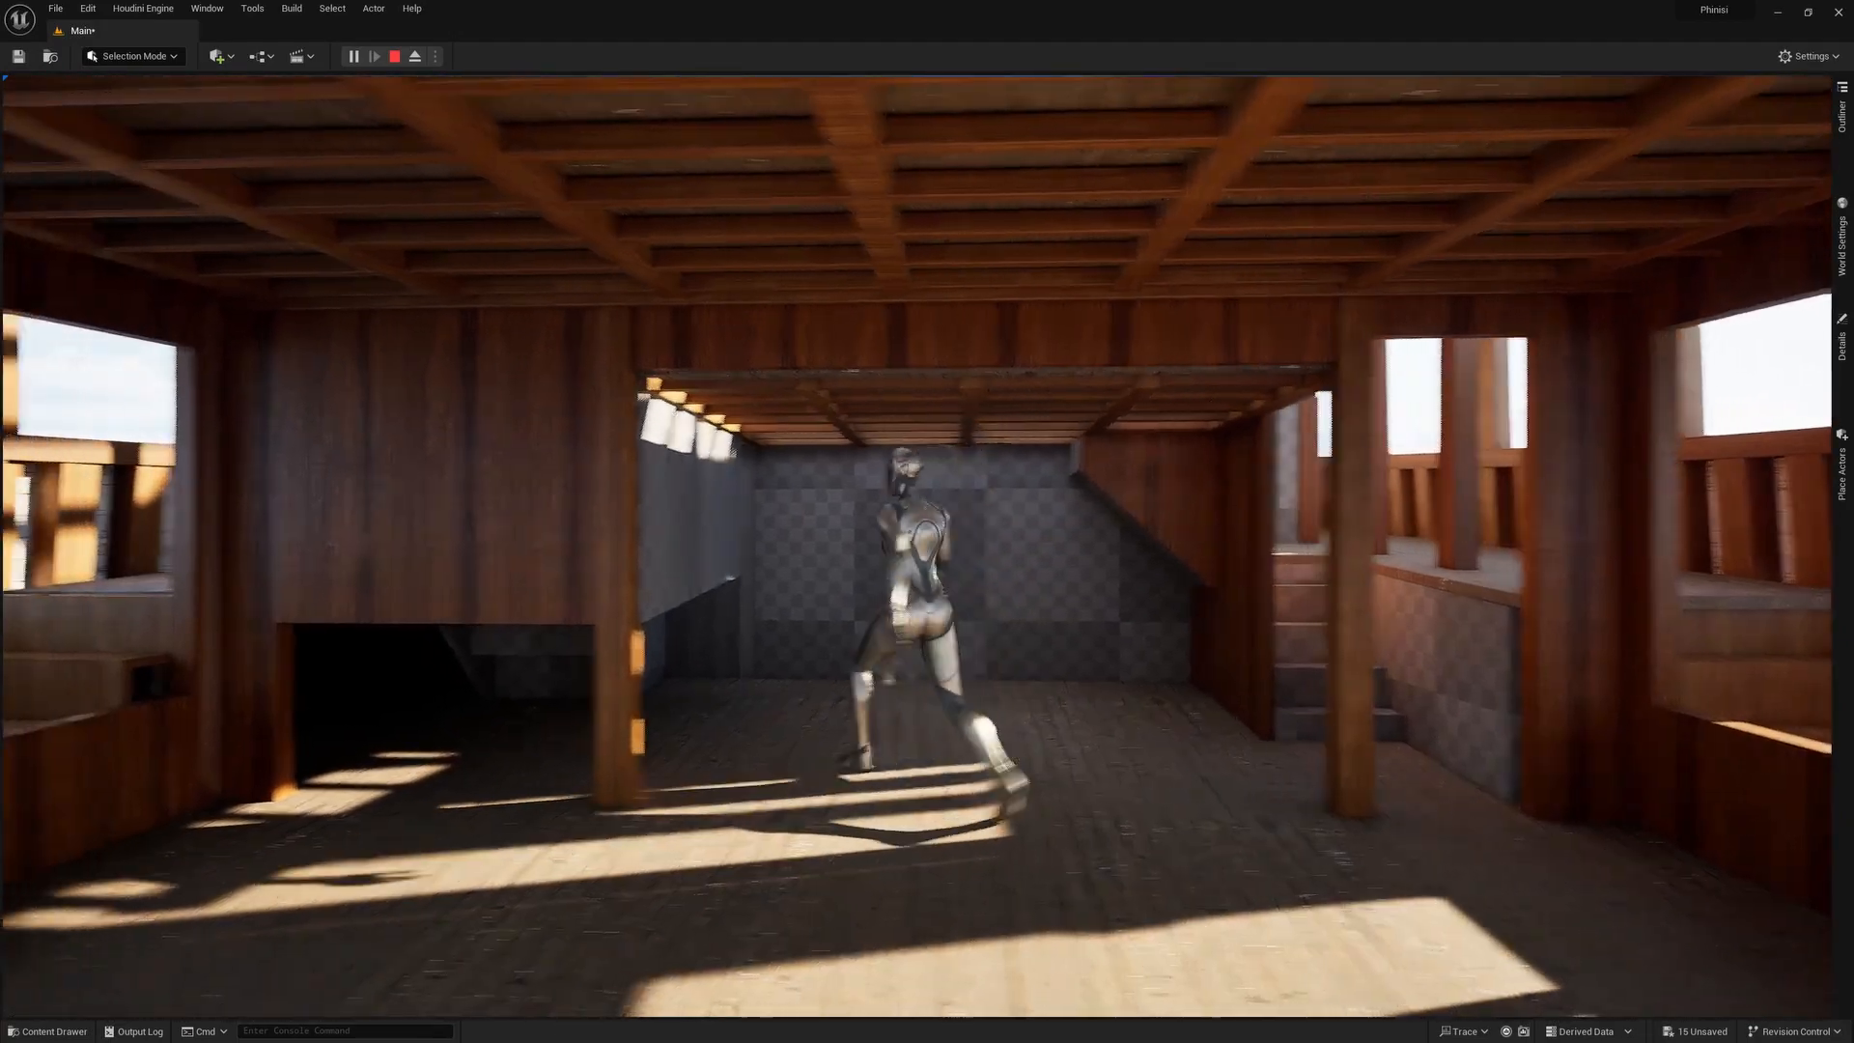
pyautogui.press('d')
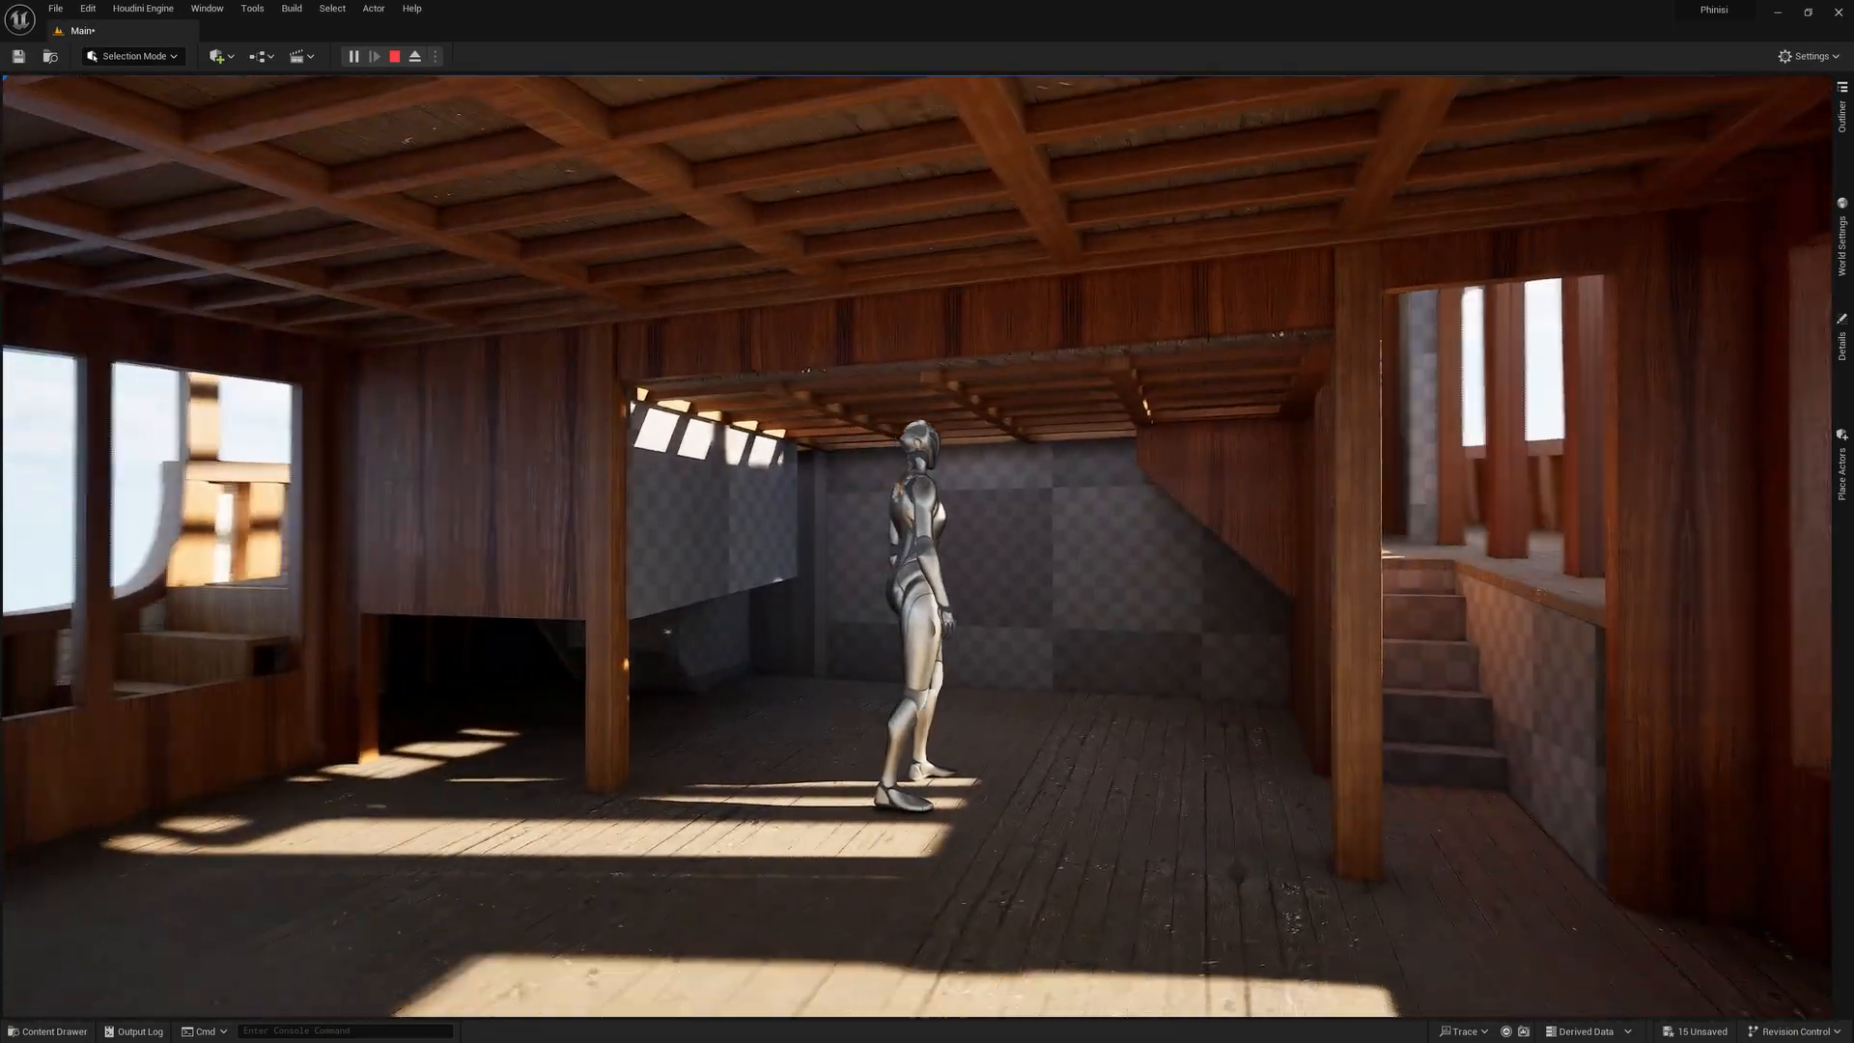
pyautogui.press('s')
pyautogui.press('d')
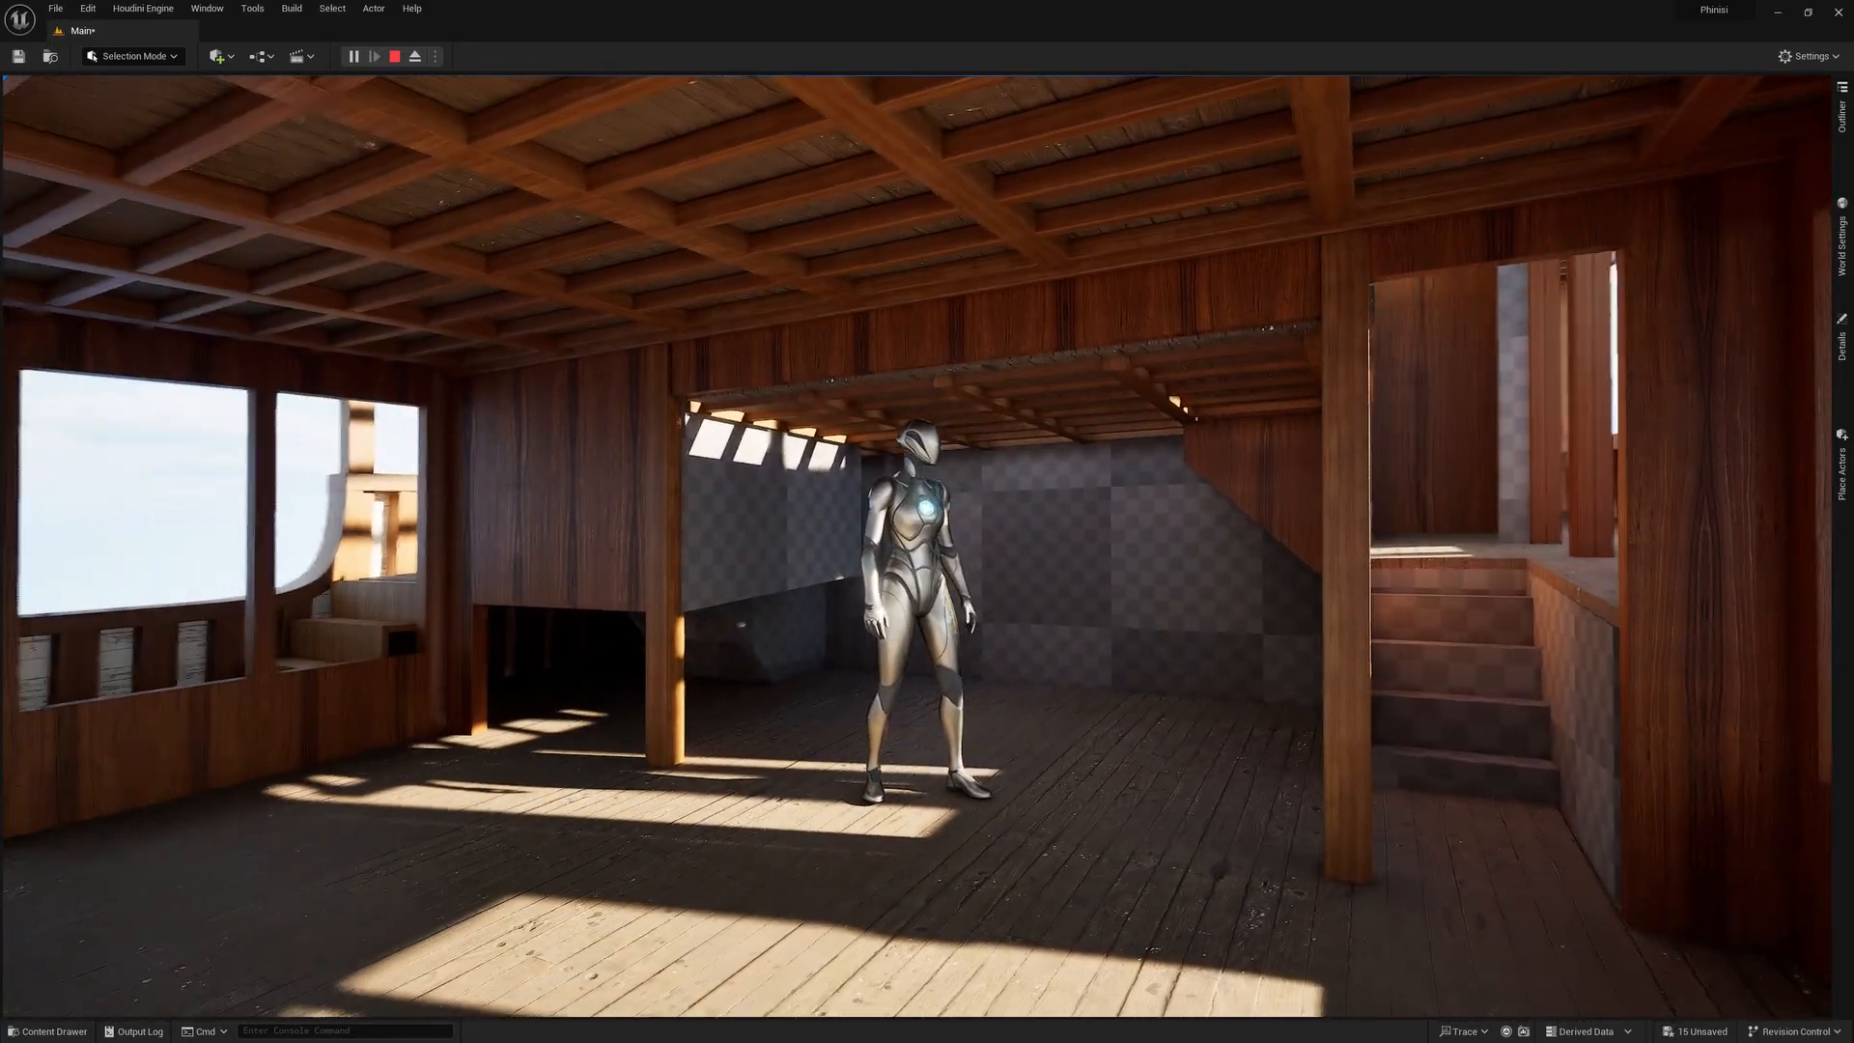
# Walk the character back through the living area to inspect the window walls, the beamed ceiling and the floor opening.
pyautogui.press('s')
pyautogui.press('a')
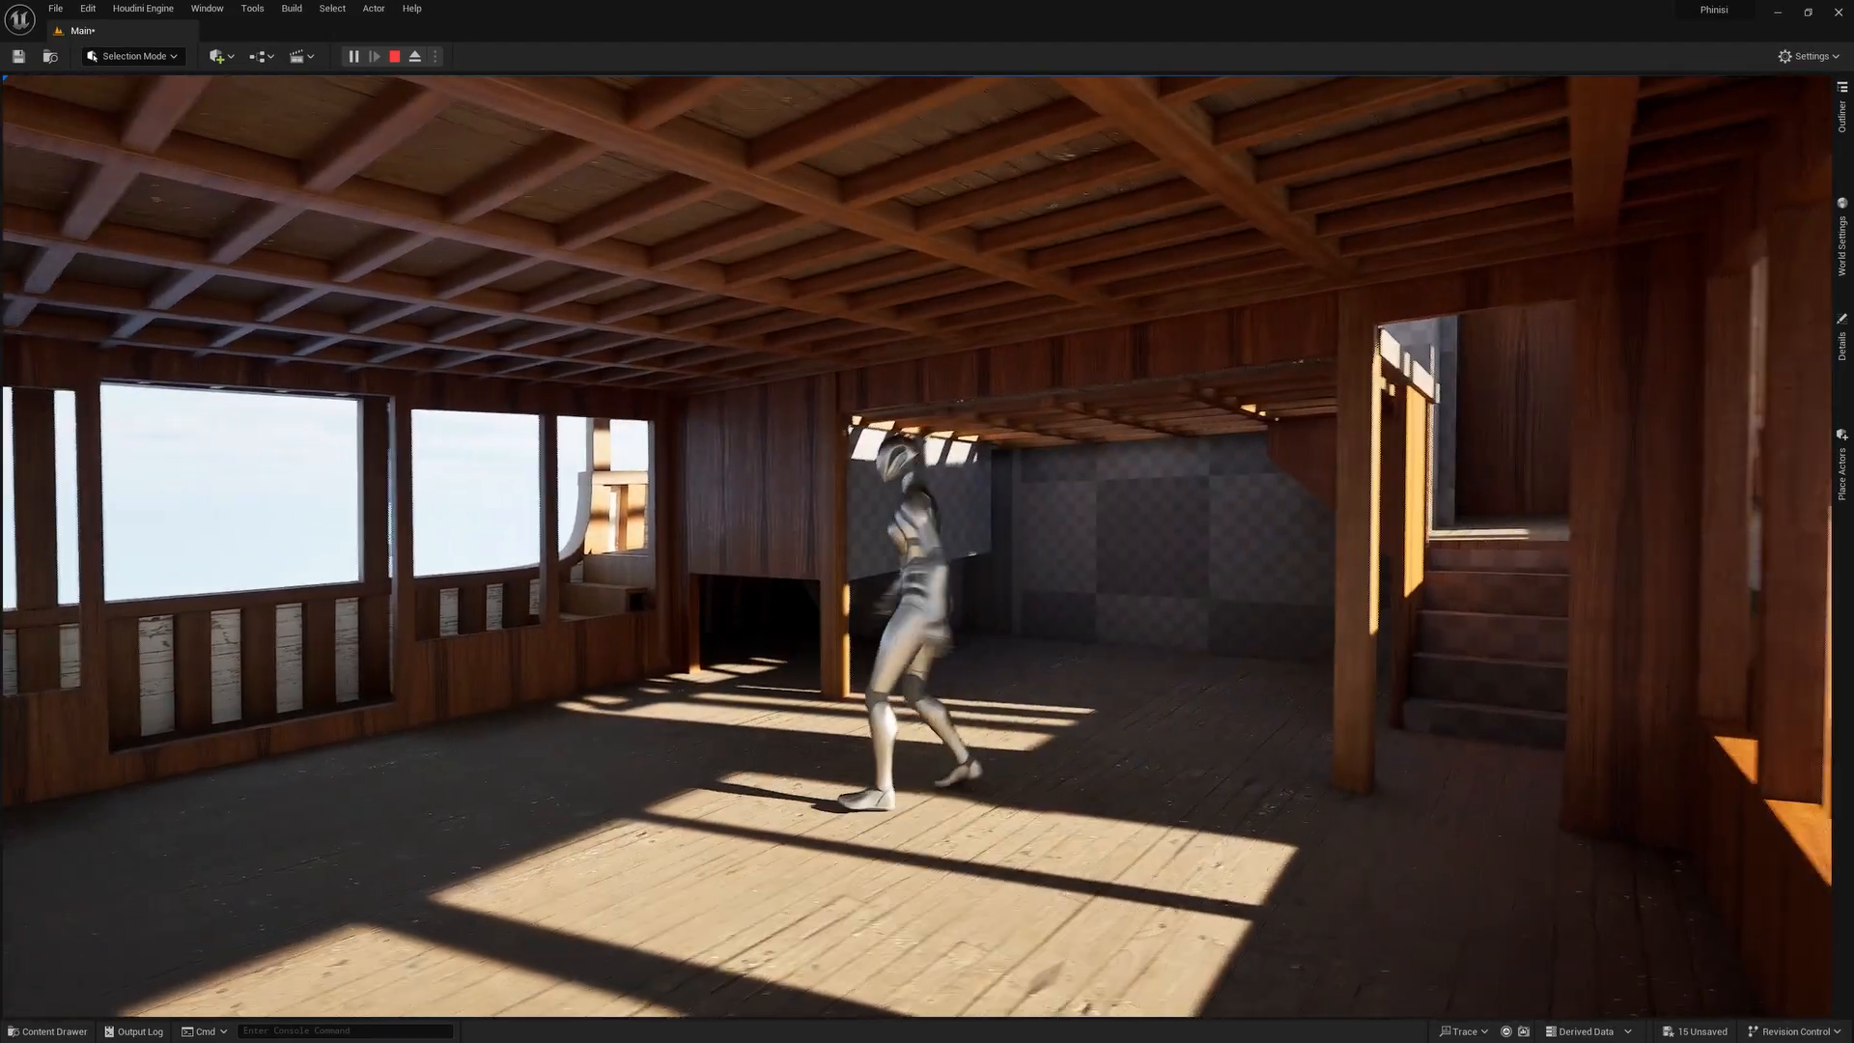
pyautogui.press('w')
pyautogui.press('d')
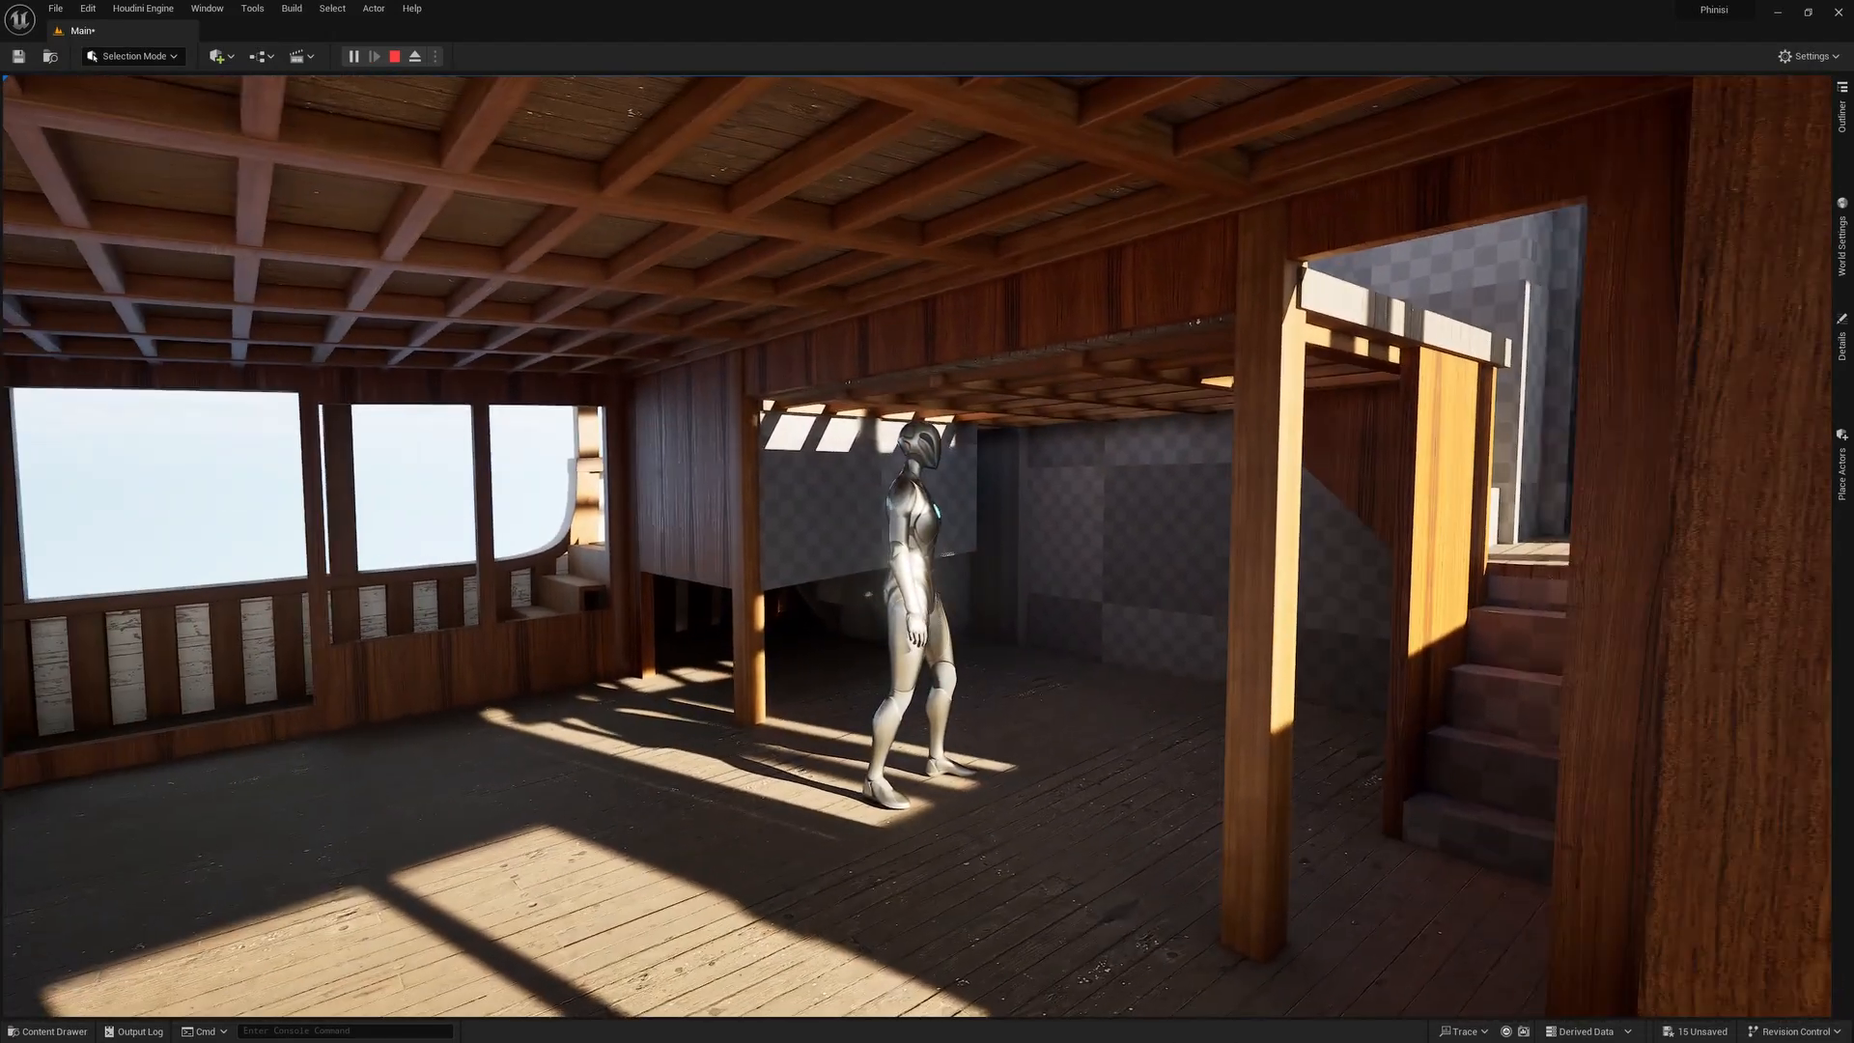
pyautogui.press('w')
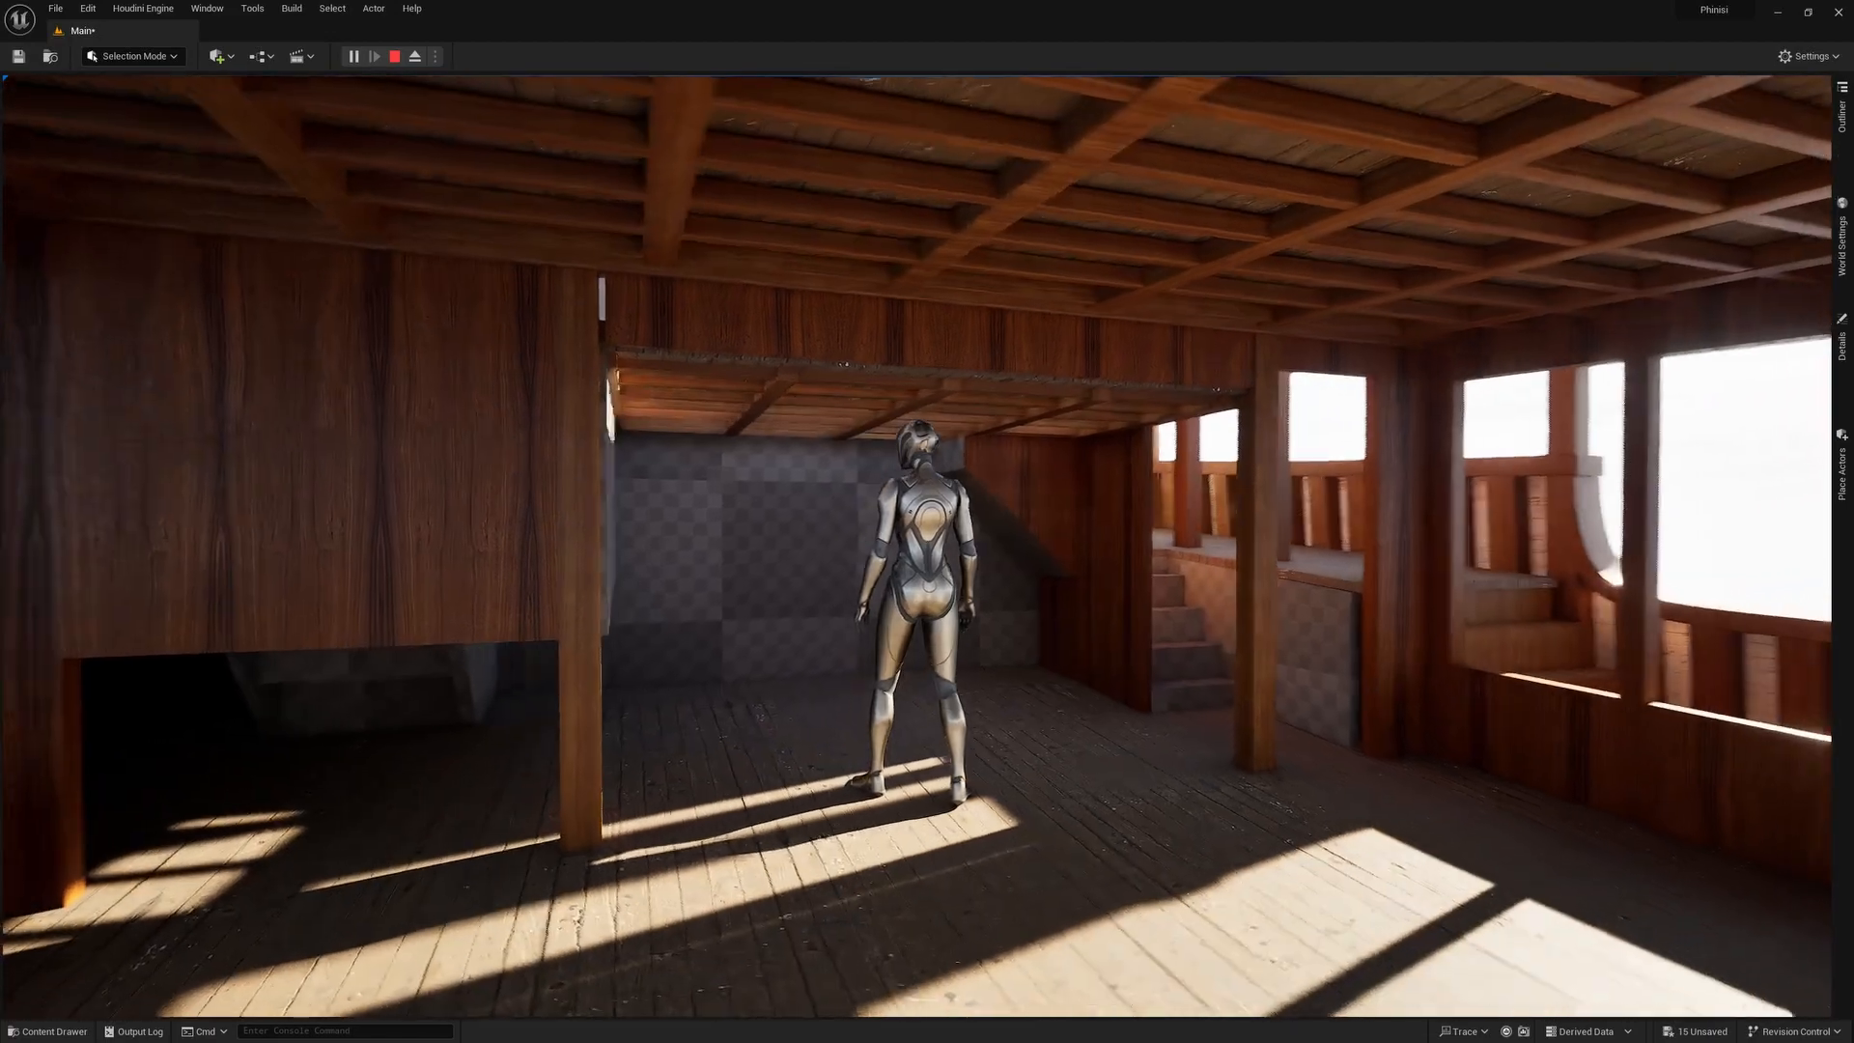
pyautogui.press('a')
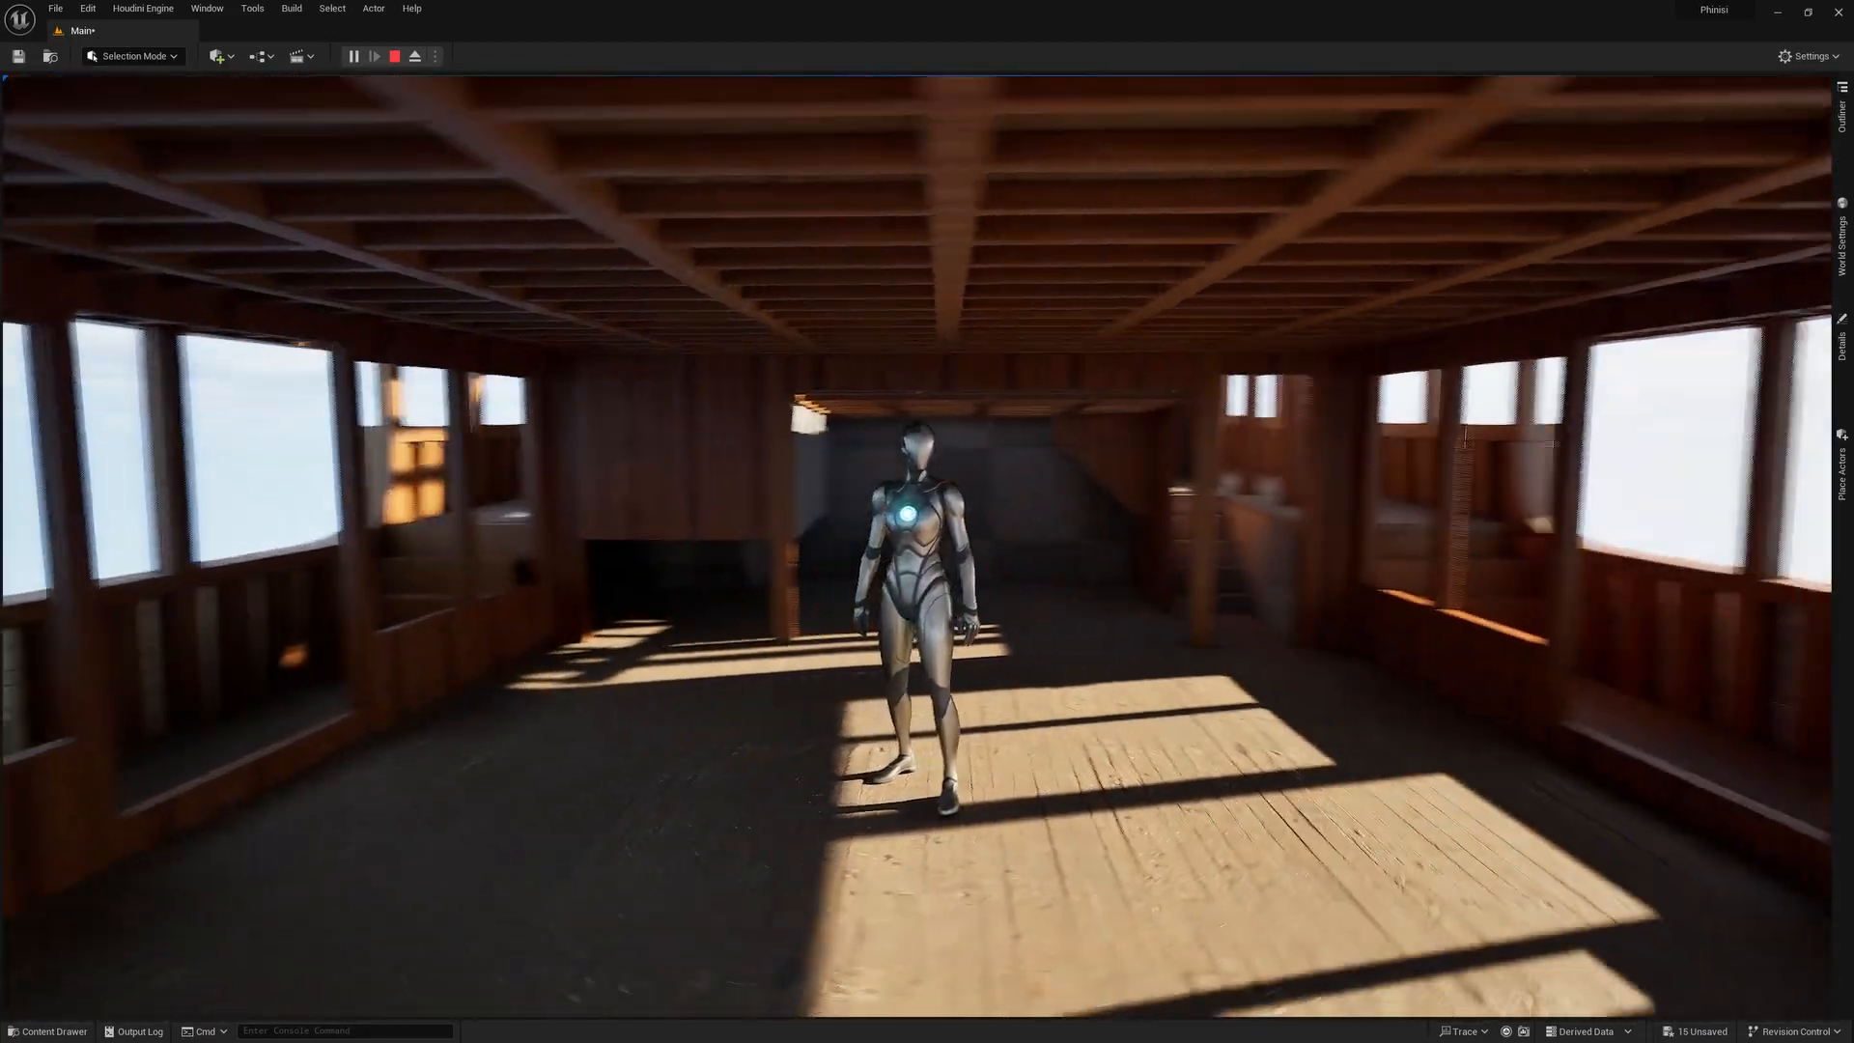
pyautogui.press('d')
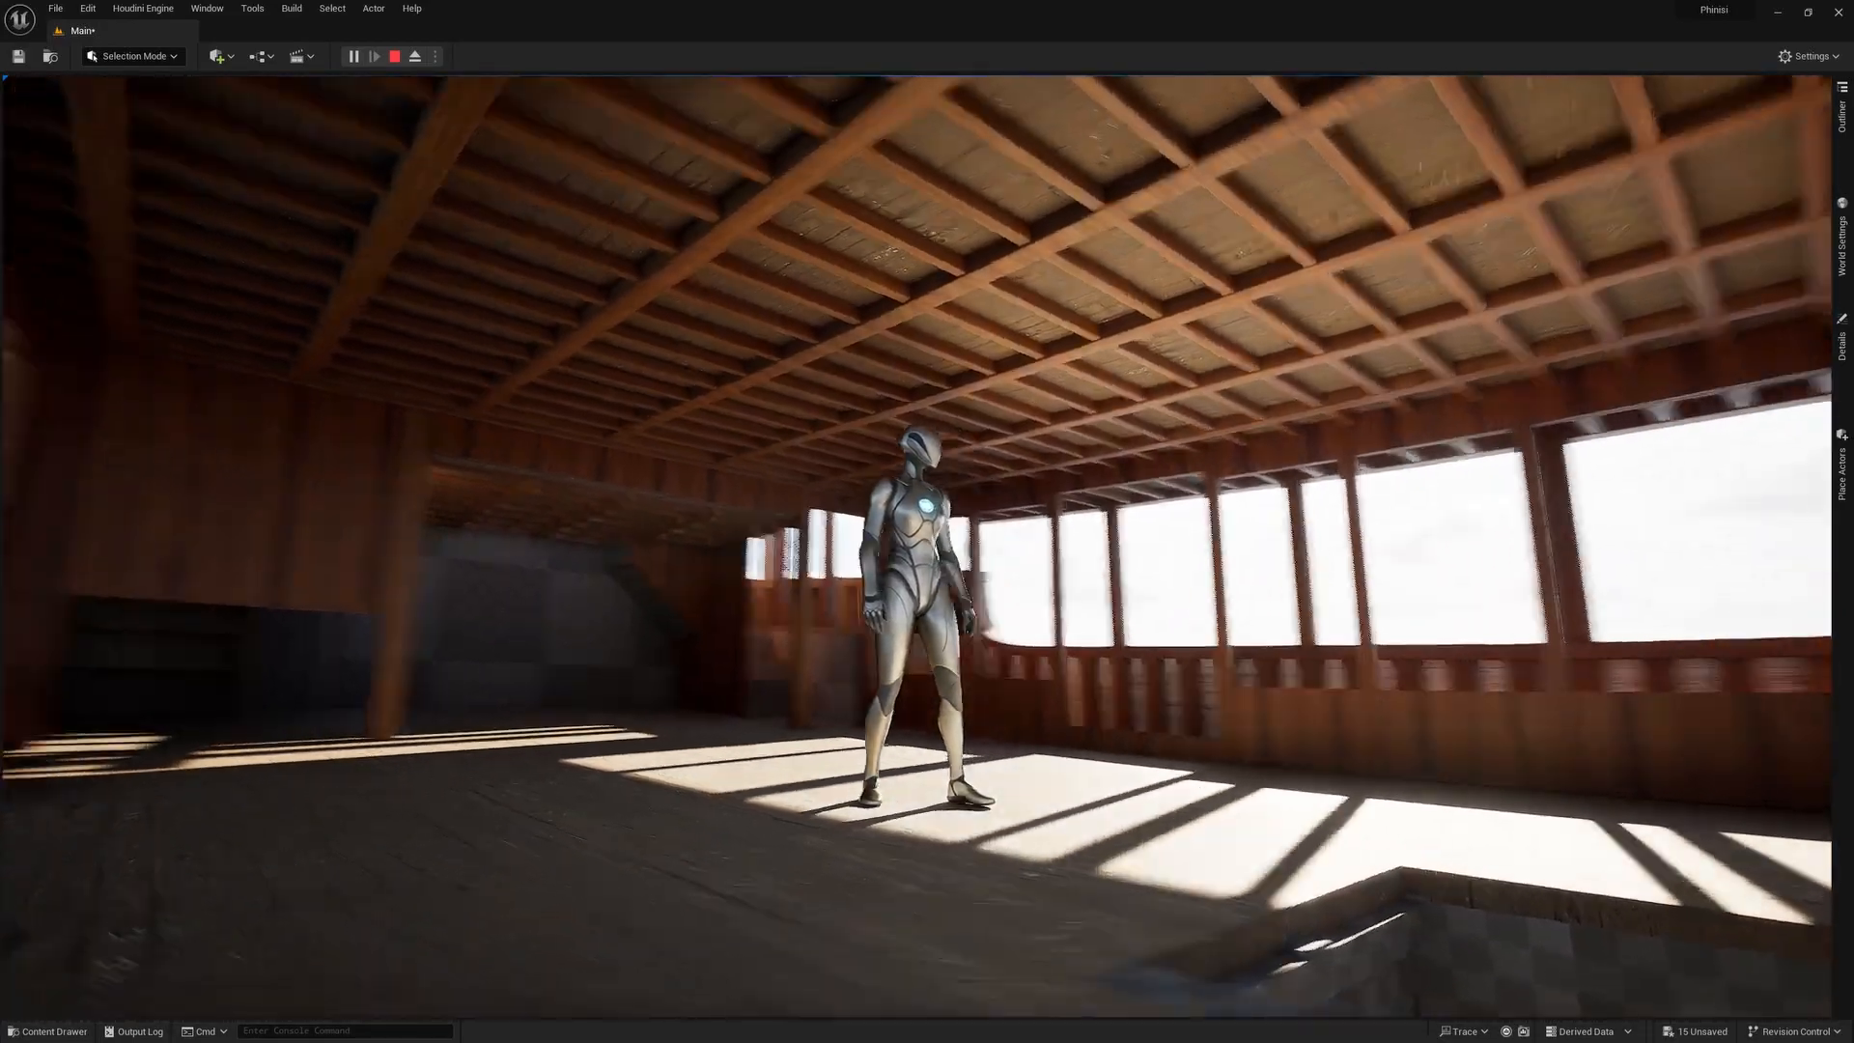
pyautogui.press('w')
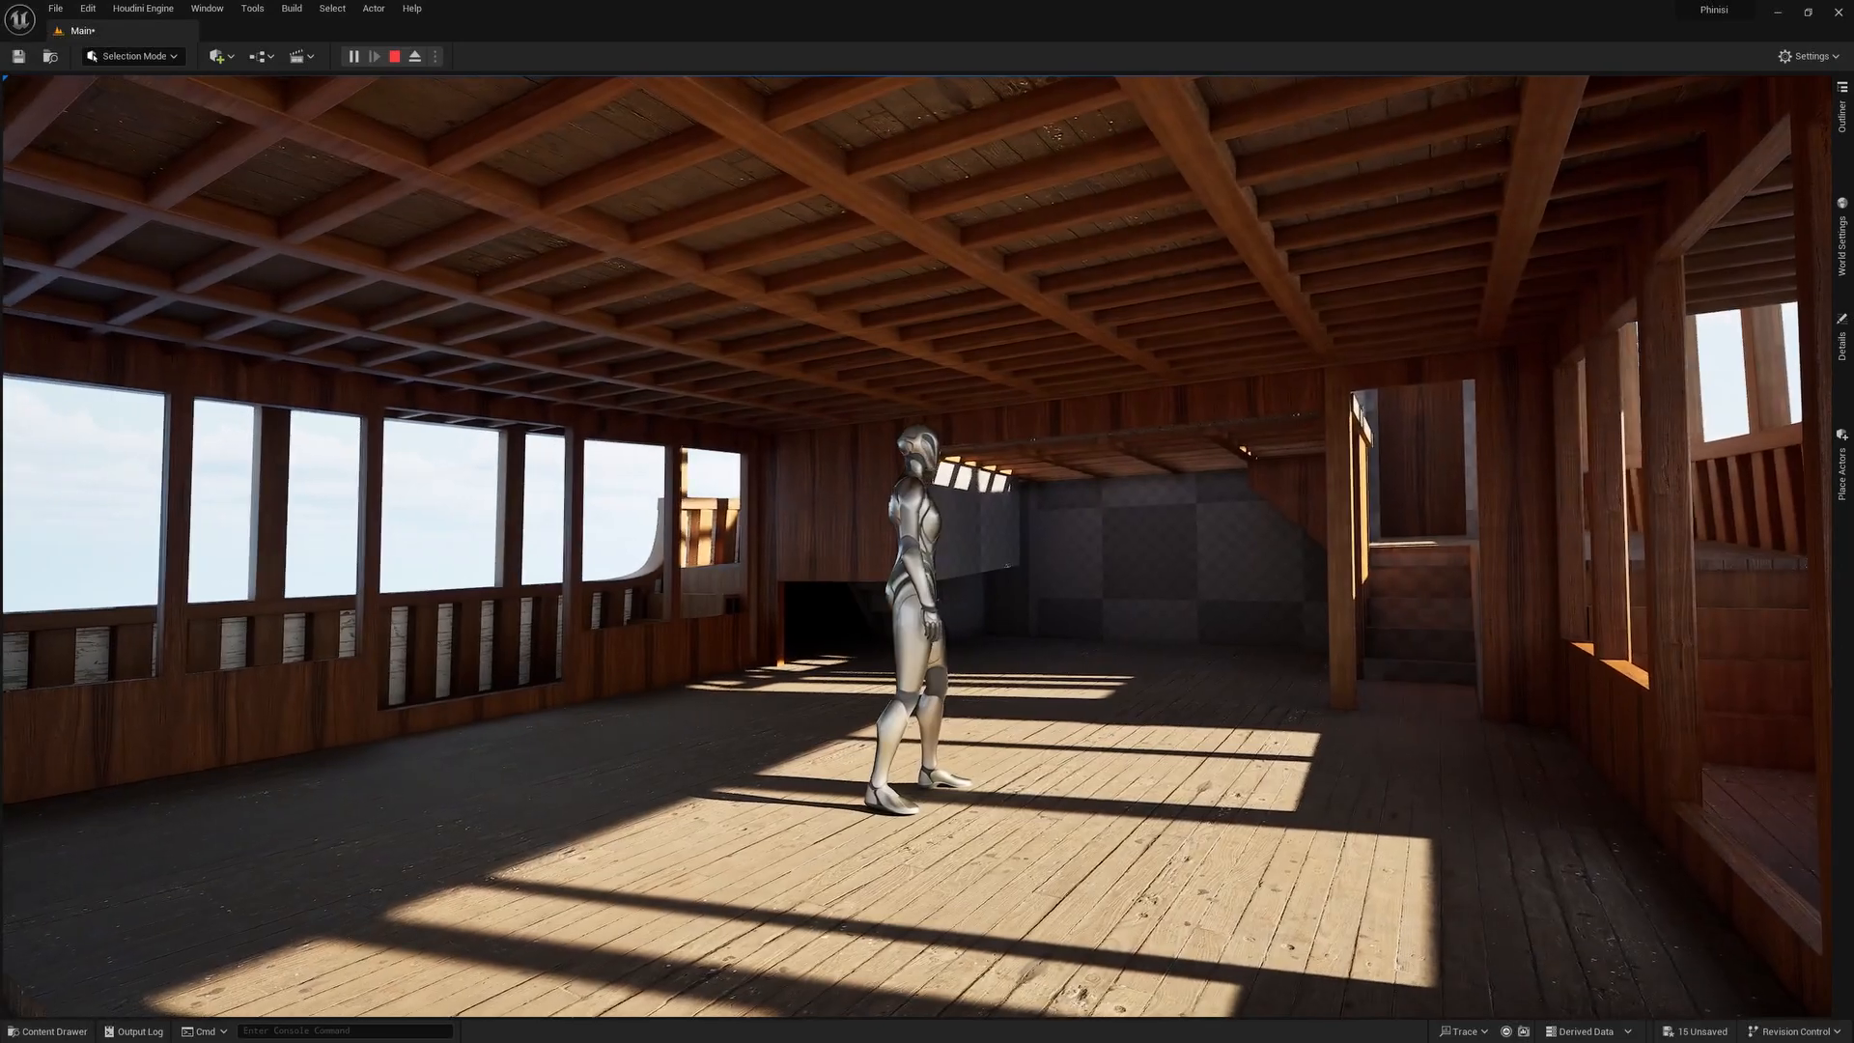
pyautogui.press('s')
pyautogui.press('a')
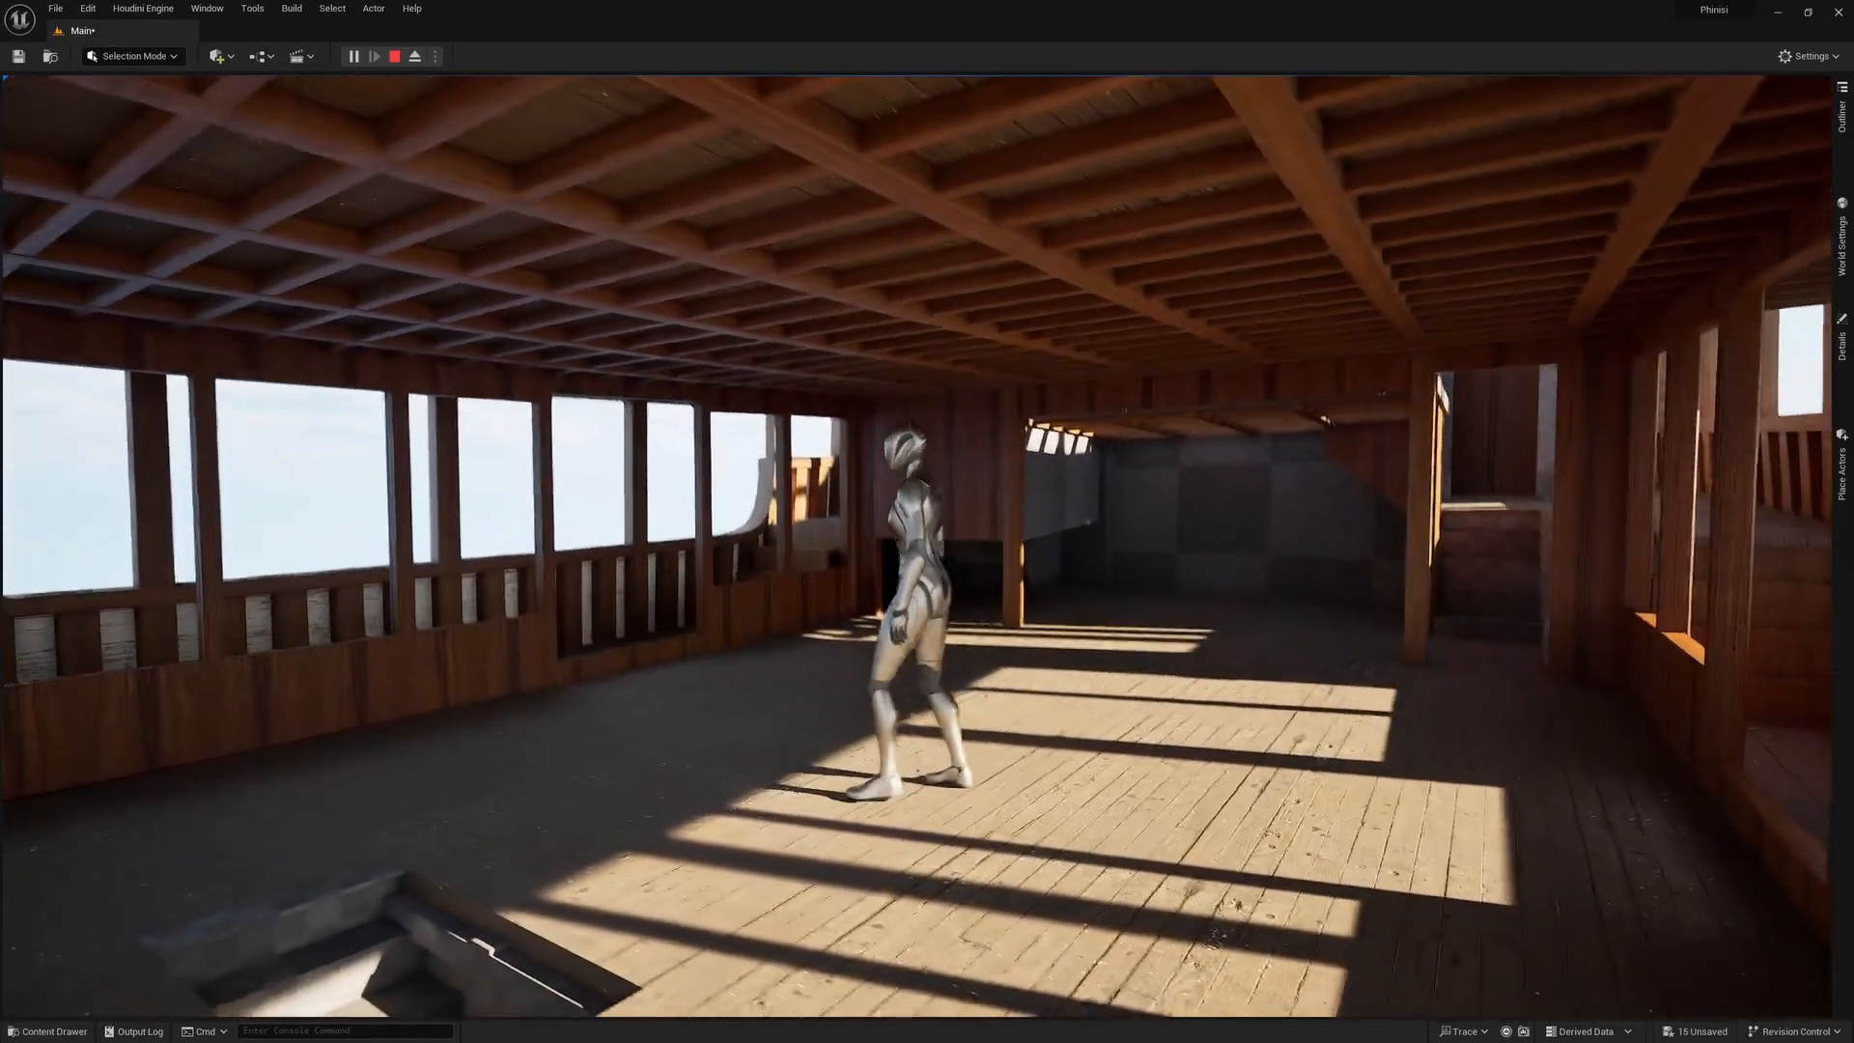
pyautogui.press('w')
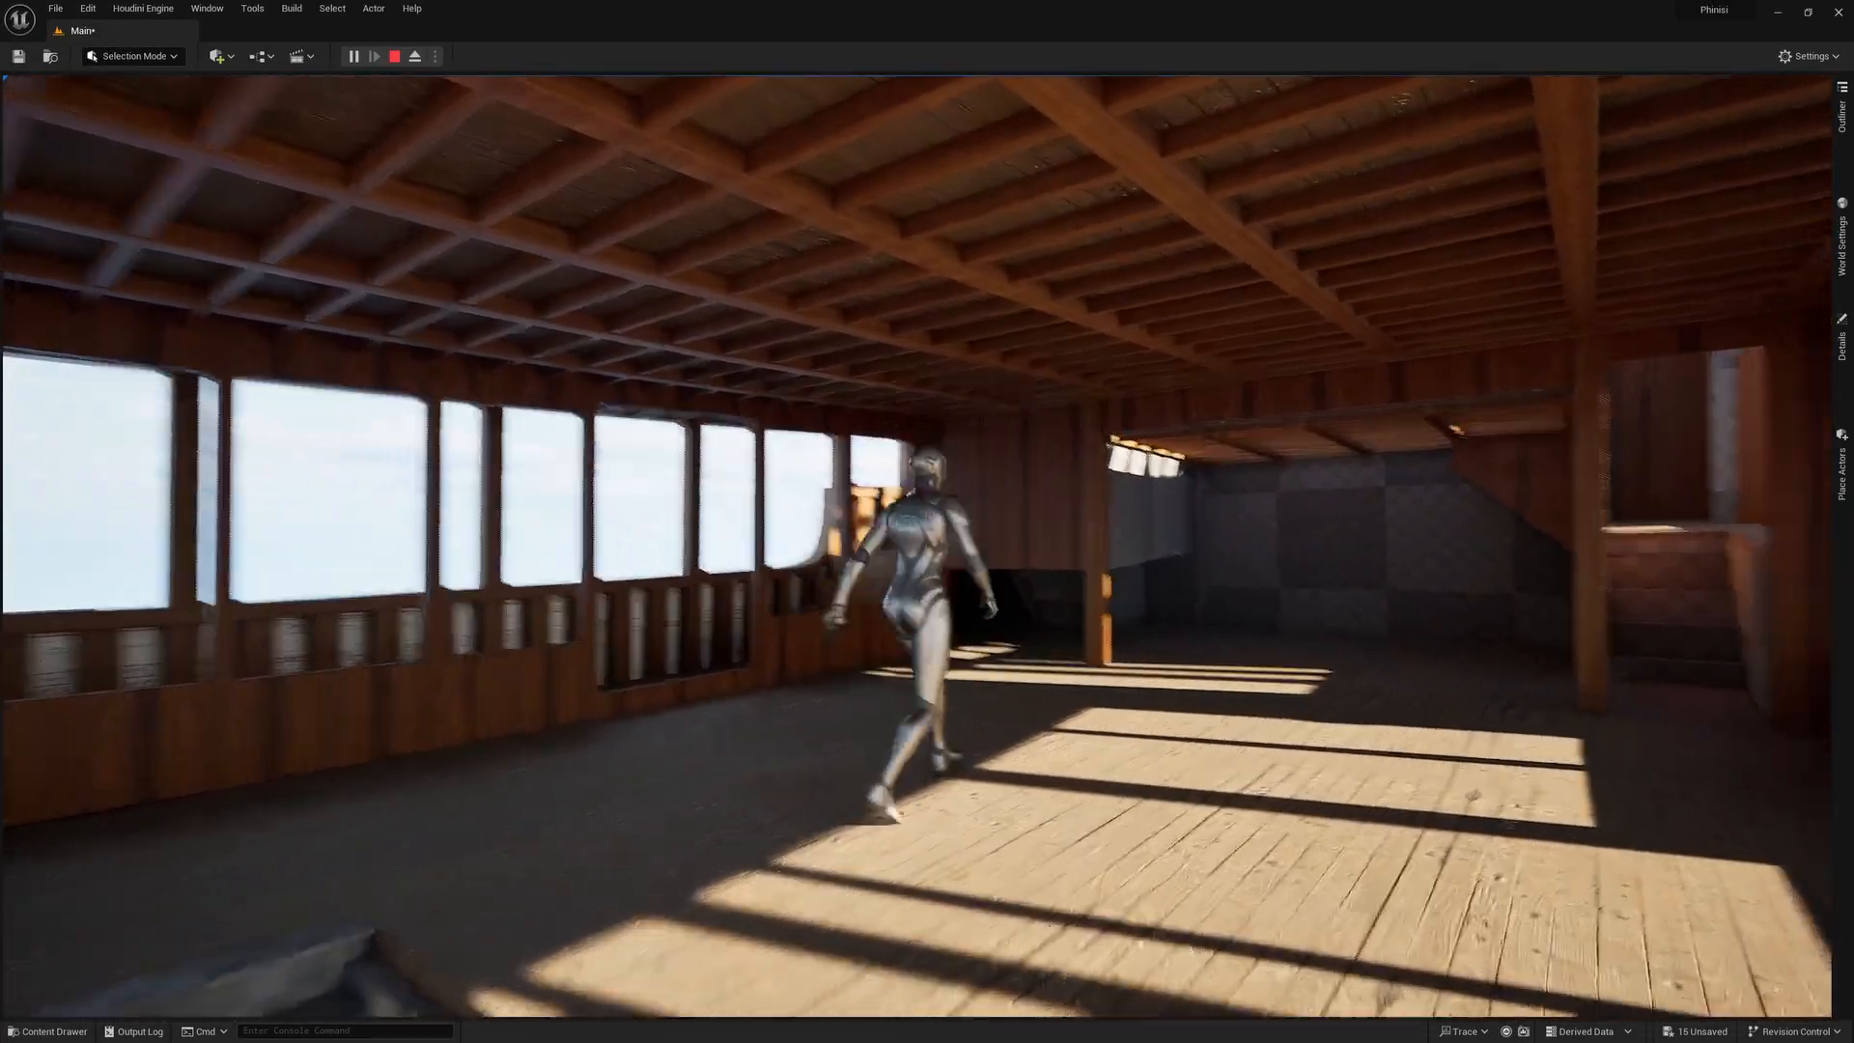
# Walk the character past the interior stairway, and inspect the open-beamed cabin from the deck above.
pyautogui.press('d')
pyautogui.press('w')
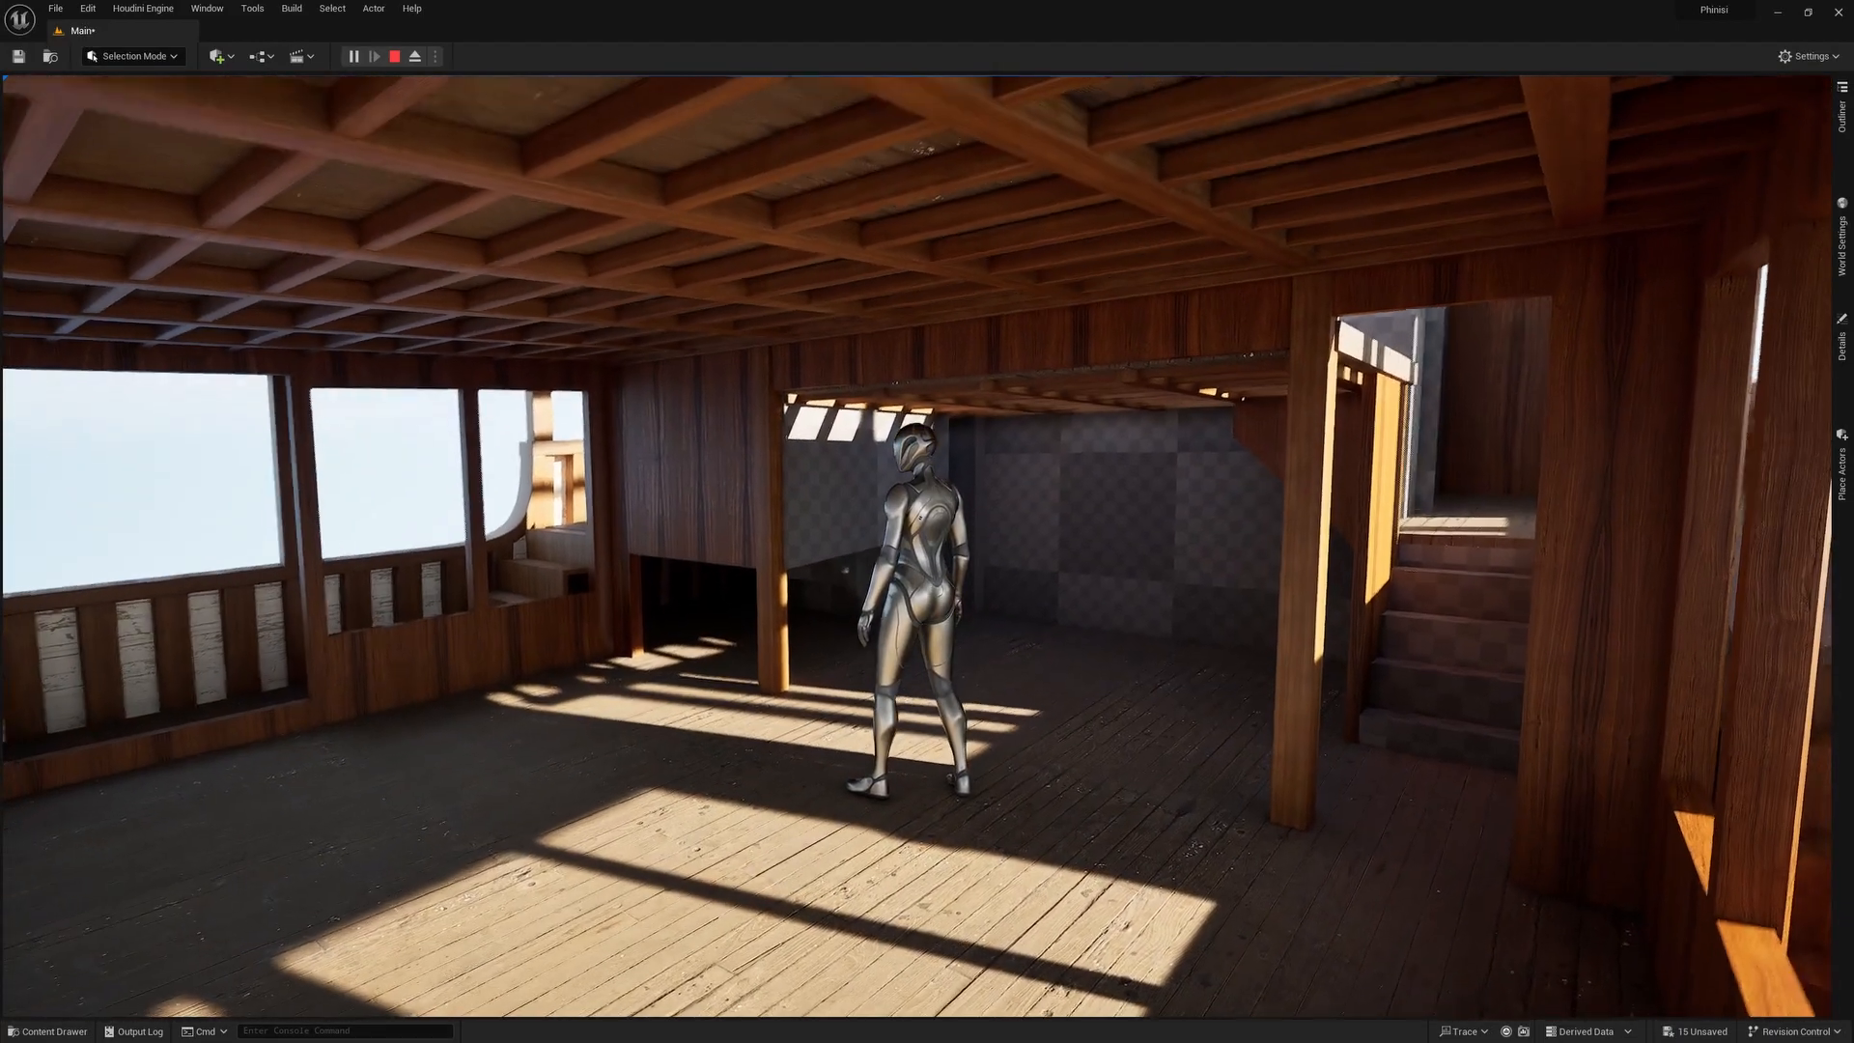
pyautogui.press('w')
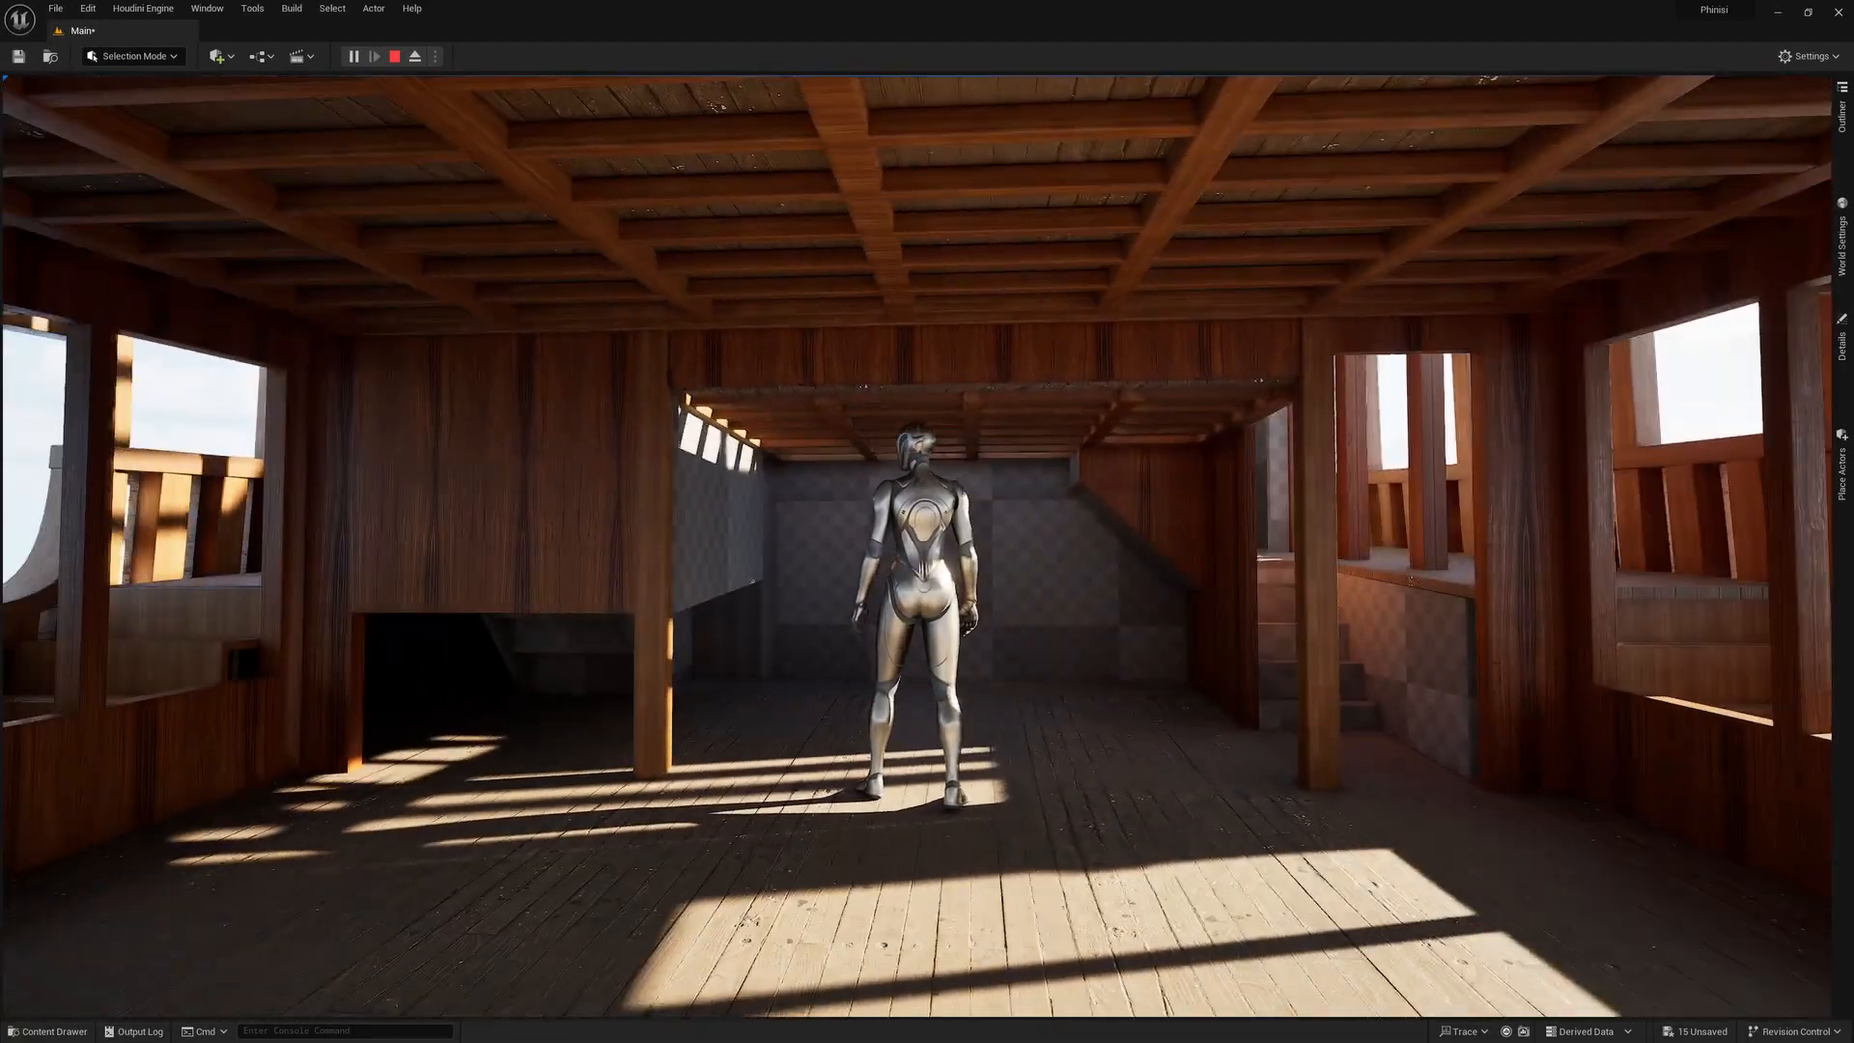
pyautogui.press('w')
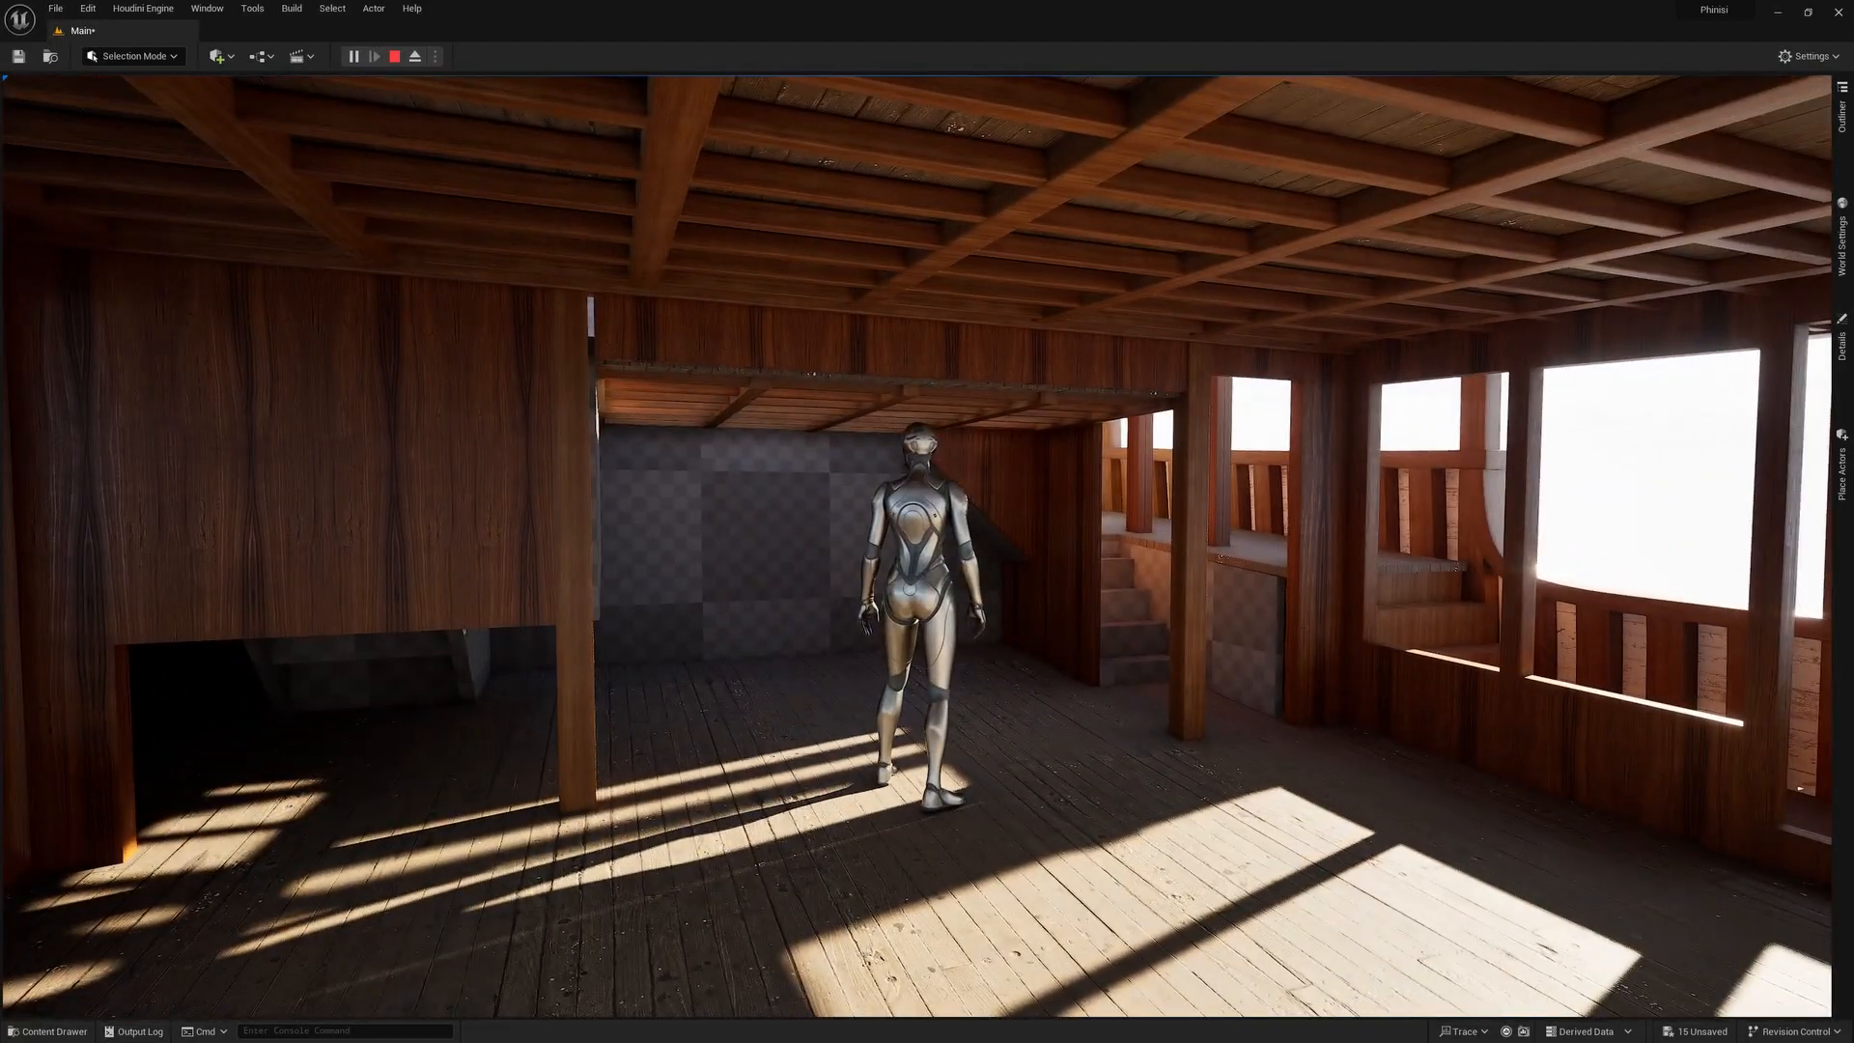
pyautogui.press('d')
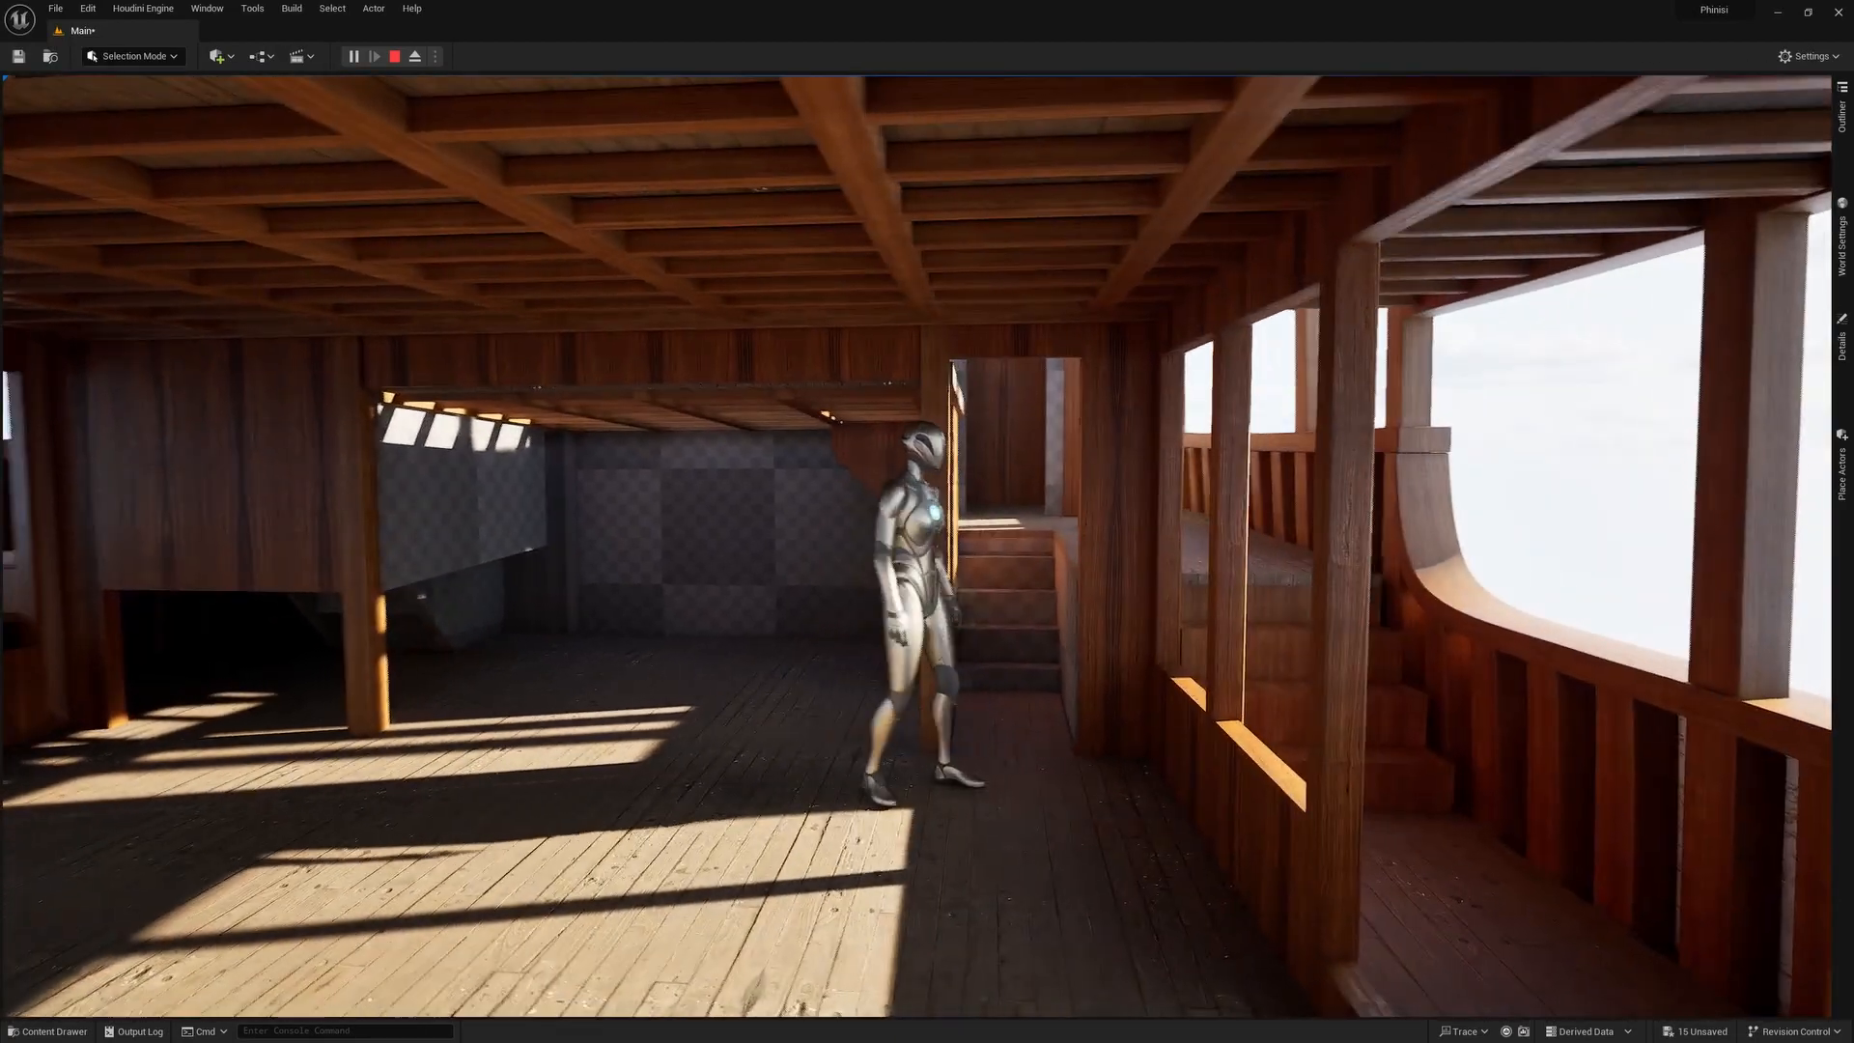
pyautogui.press('d')
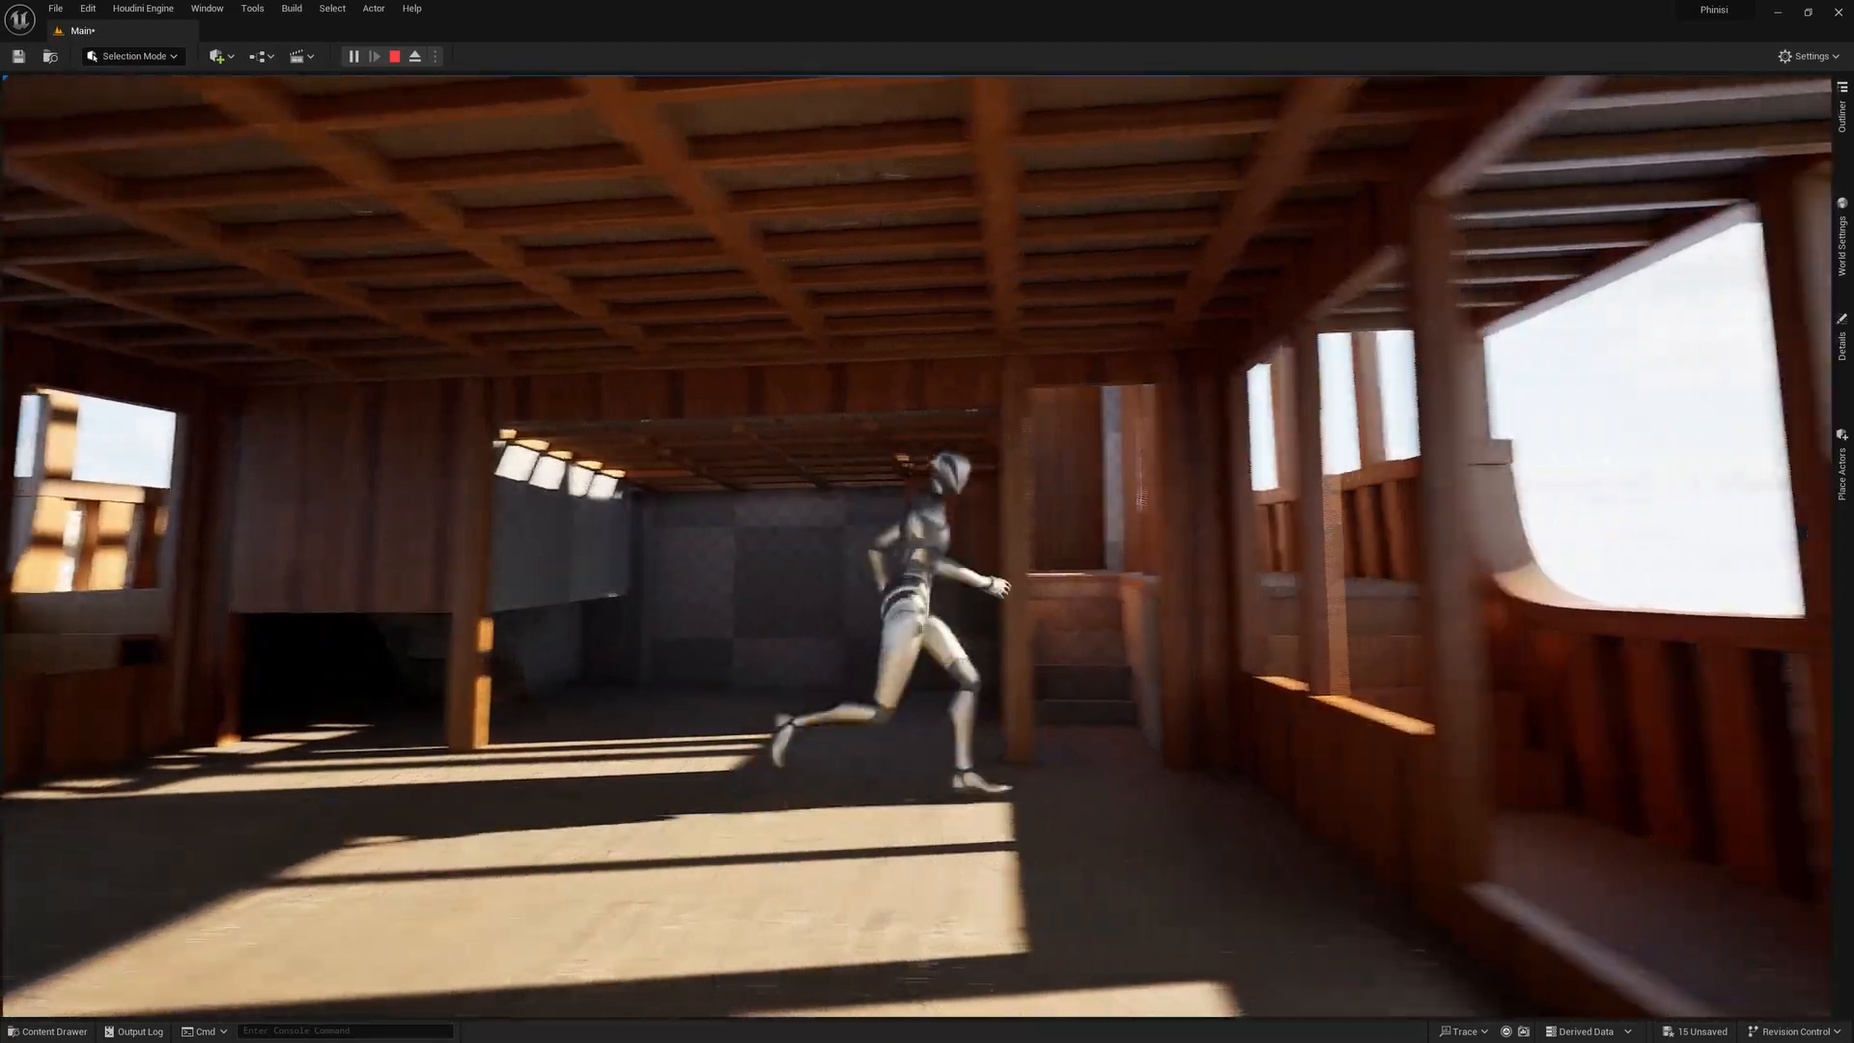
pyautogui.press('w')
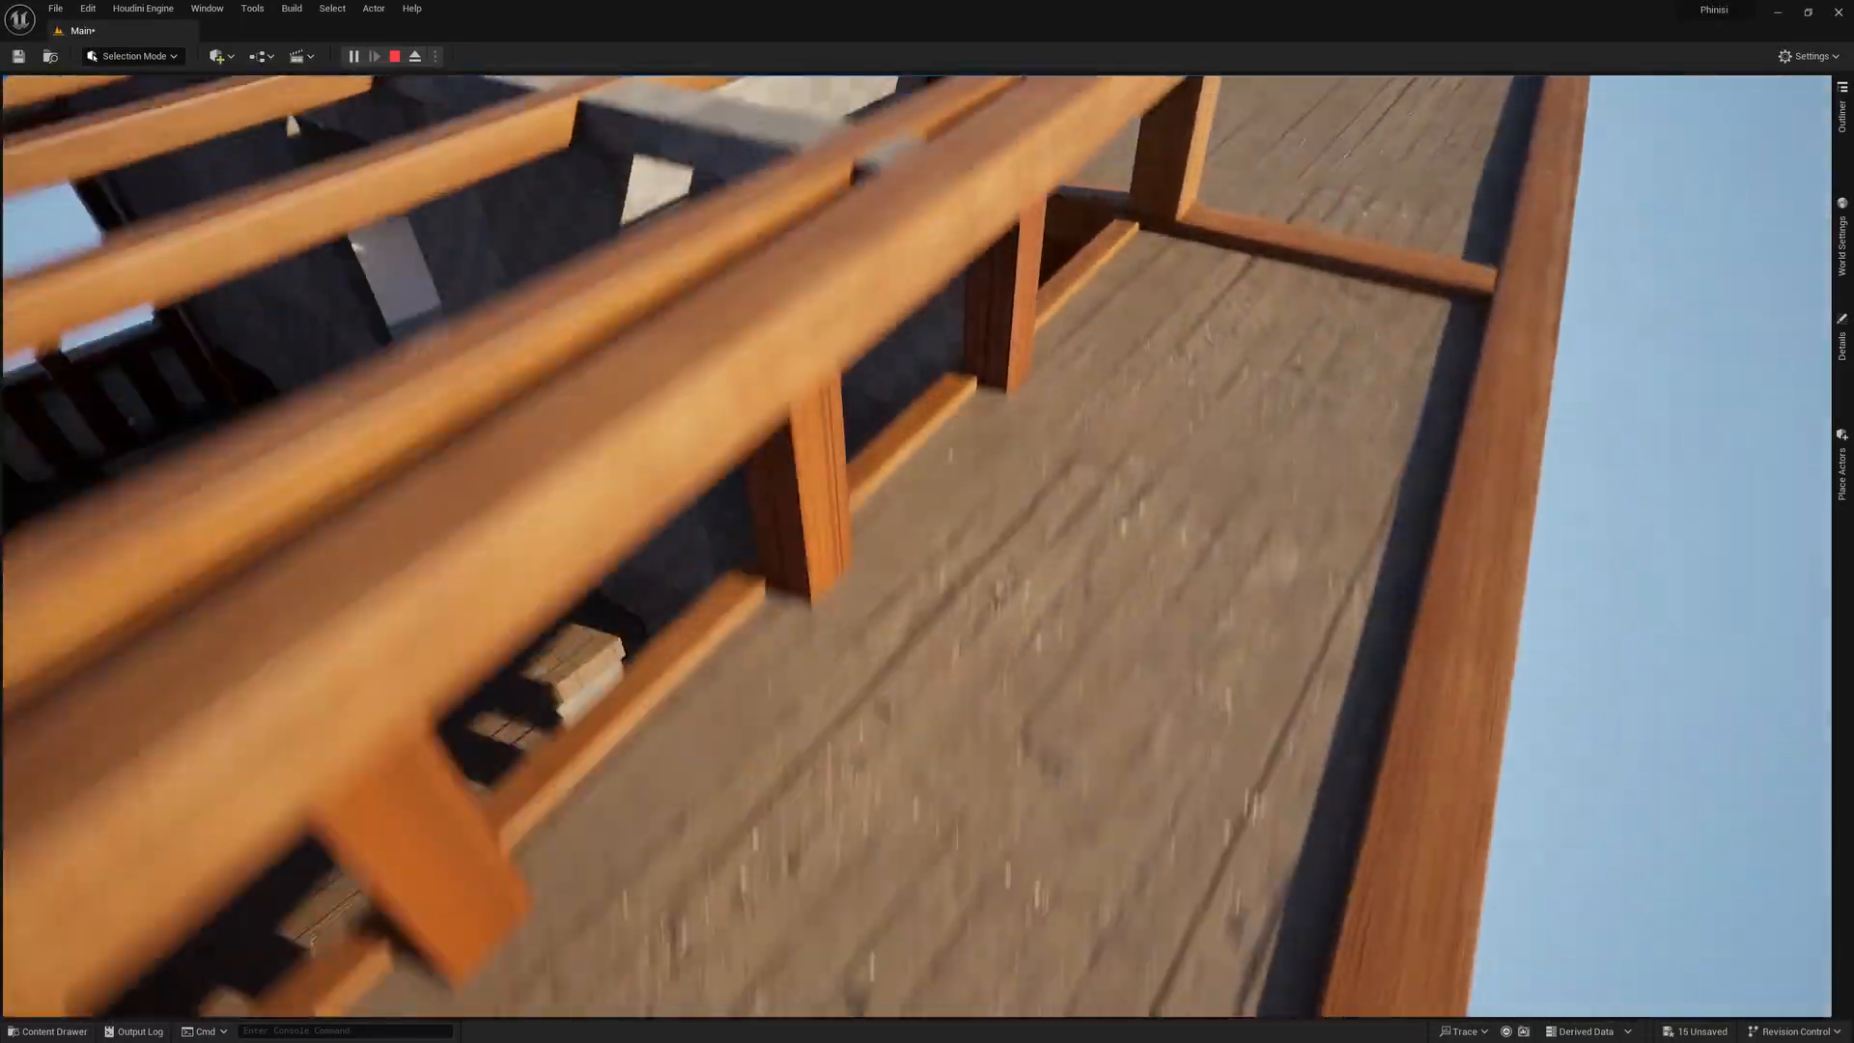
# Switch to Autodesk 3ds Max and replace the all-object selection with a single object beside the open-beamed cabin.
pyautogui.hotkey('alt', 'Tab')
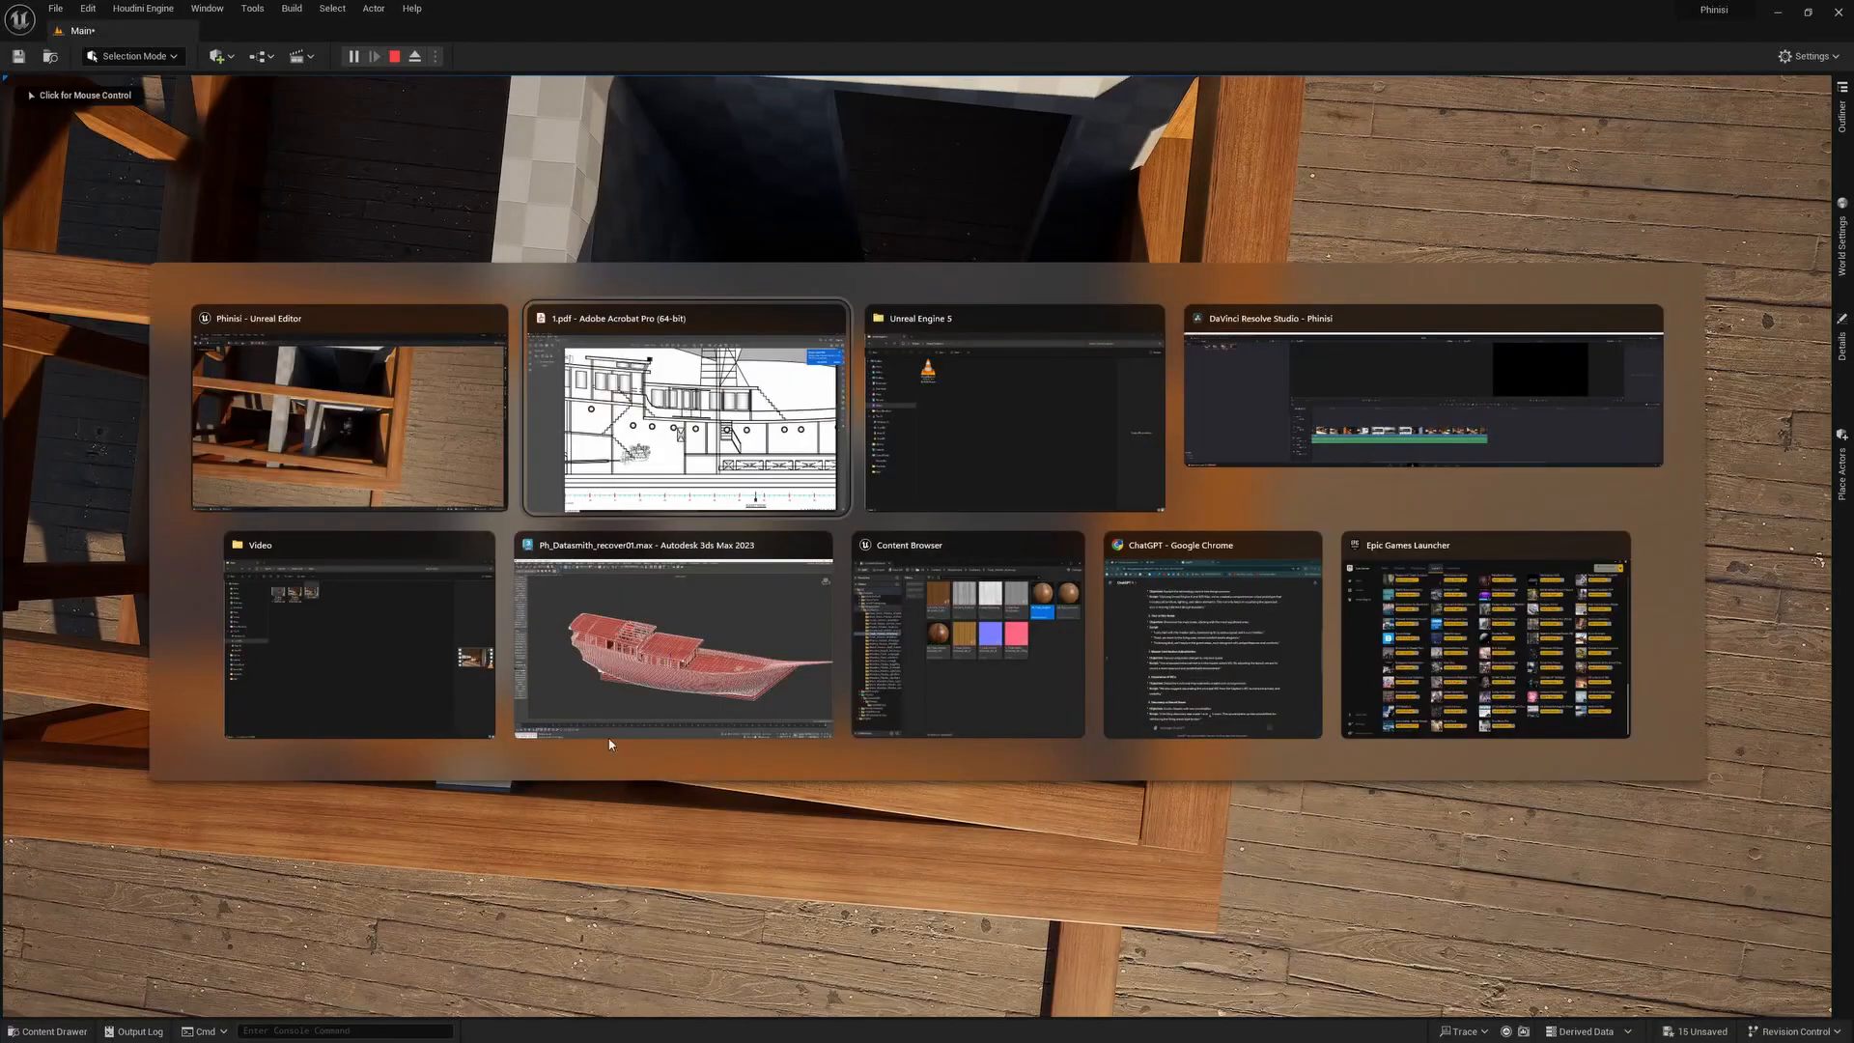
pyautogui.click(673, 629)
pyautogui.moveTo(674, 629); pyautogui.dragTo(583, 611, button='middle')
pyautogui.scroll(5, 995, 641)
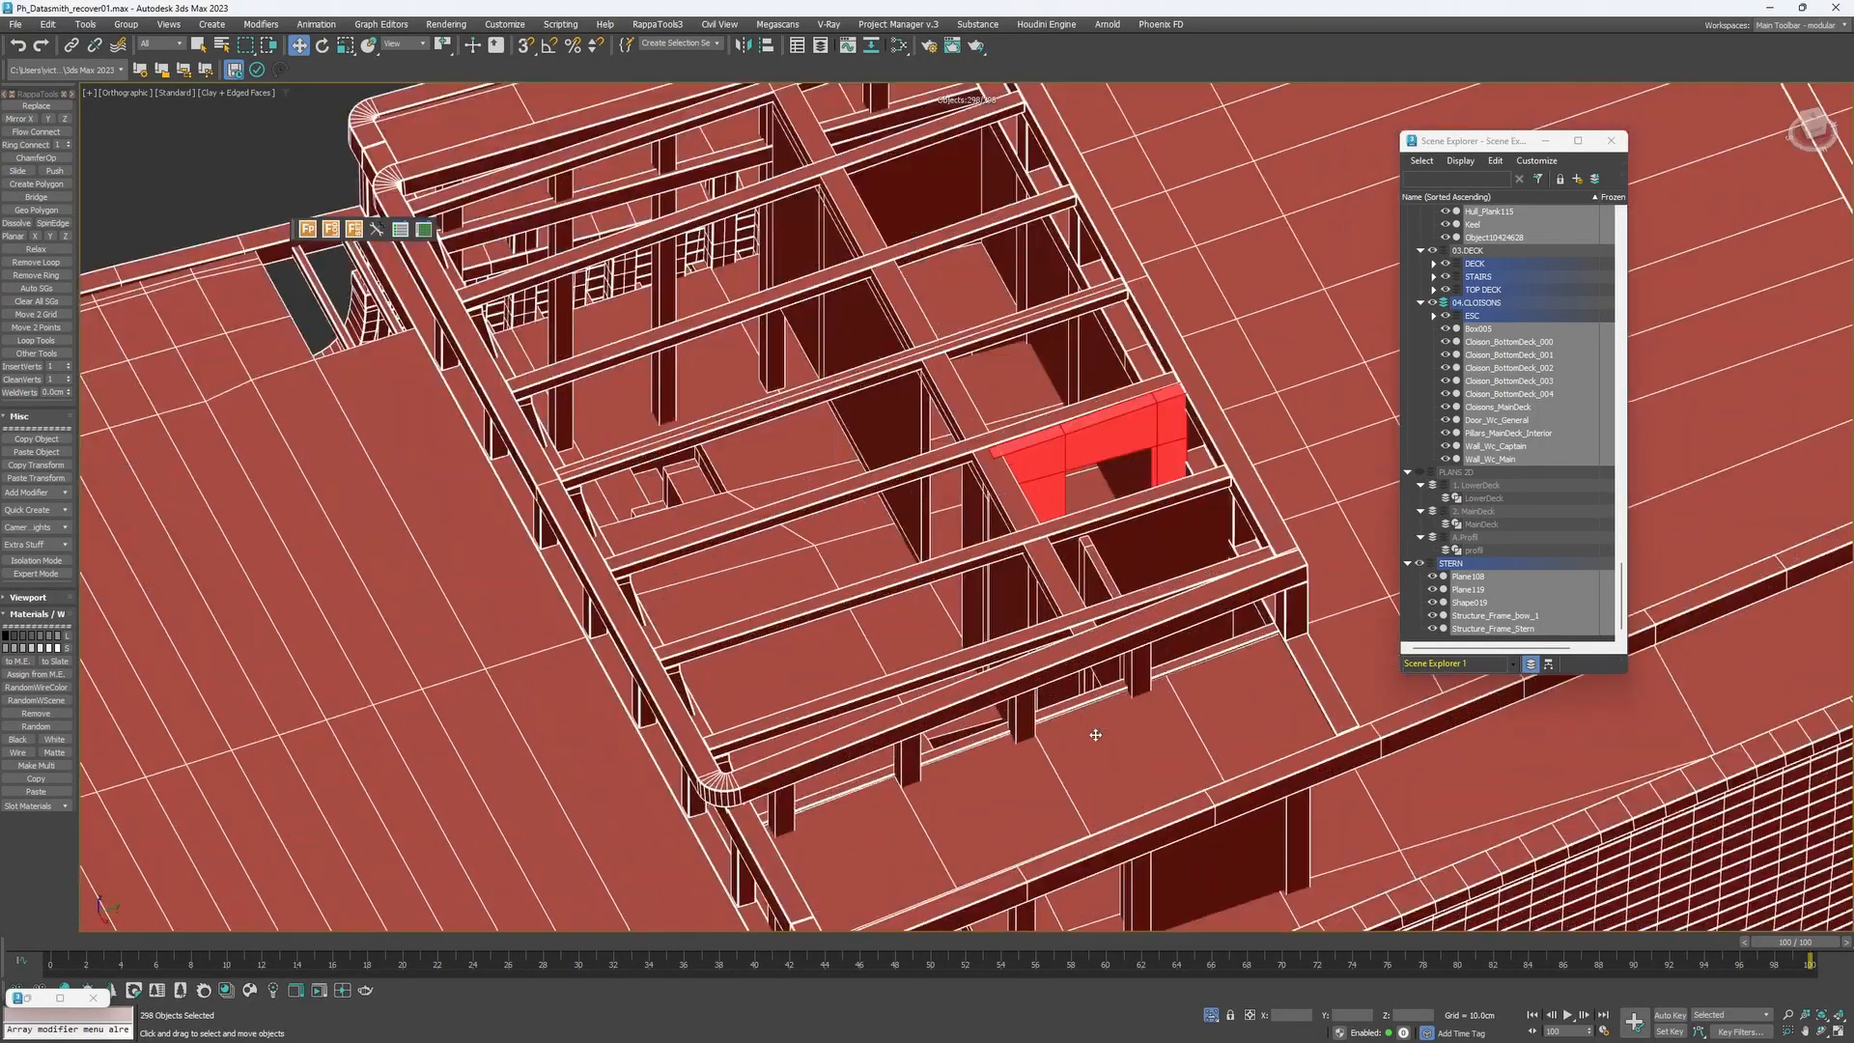
pyautogui.click(1244, 860)
pyautogui.scroll(2, 1159, 801)
pyautogui.scroll(-2, 1206, 902)
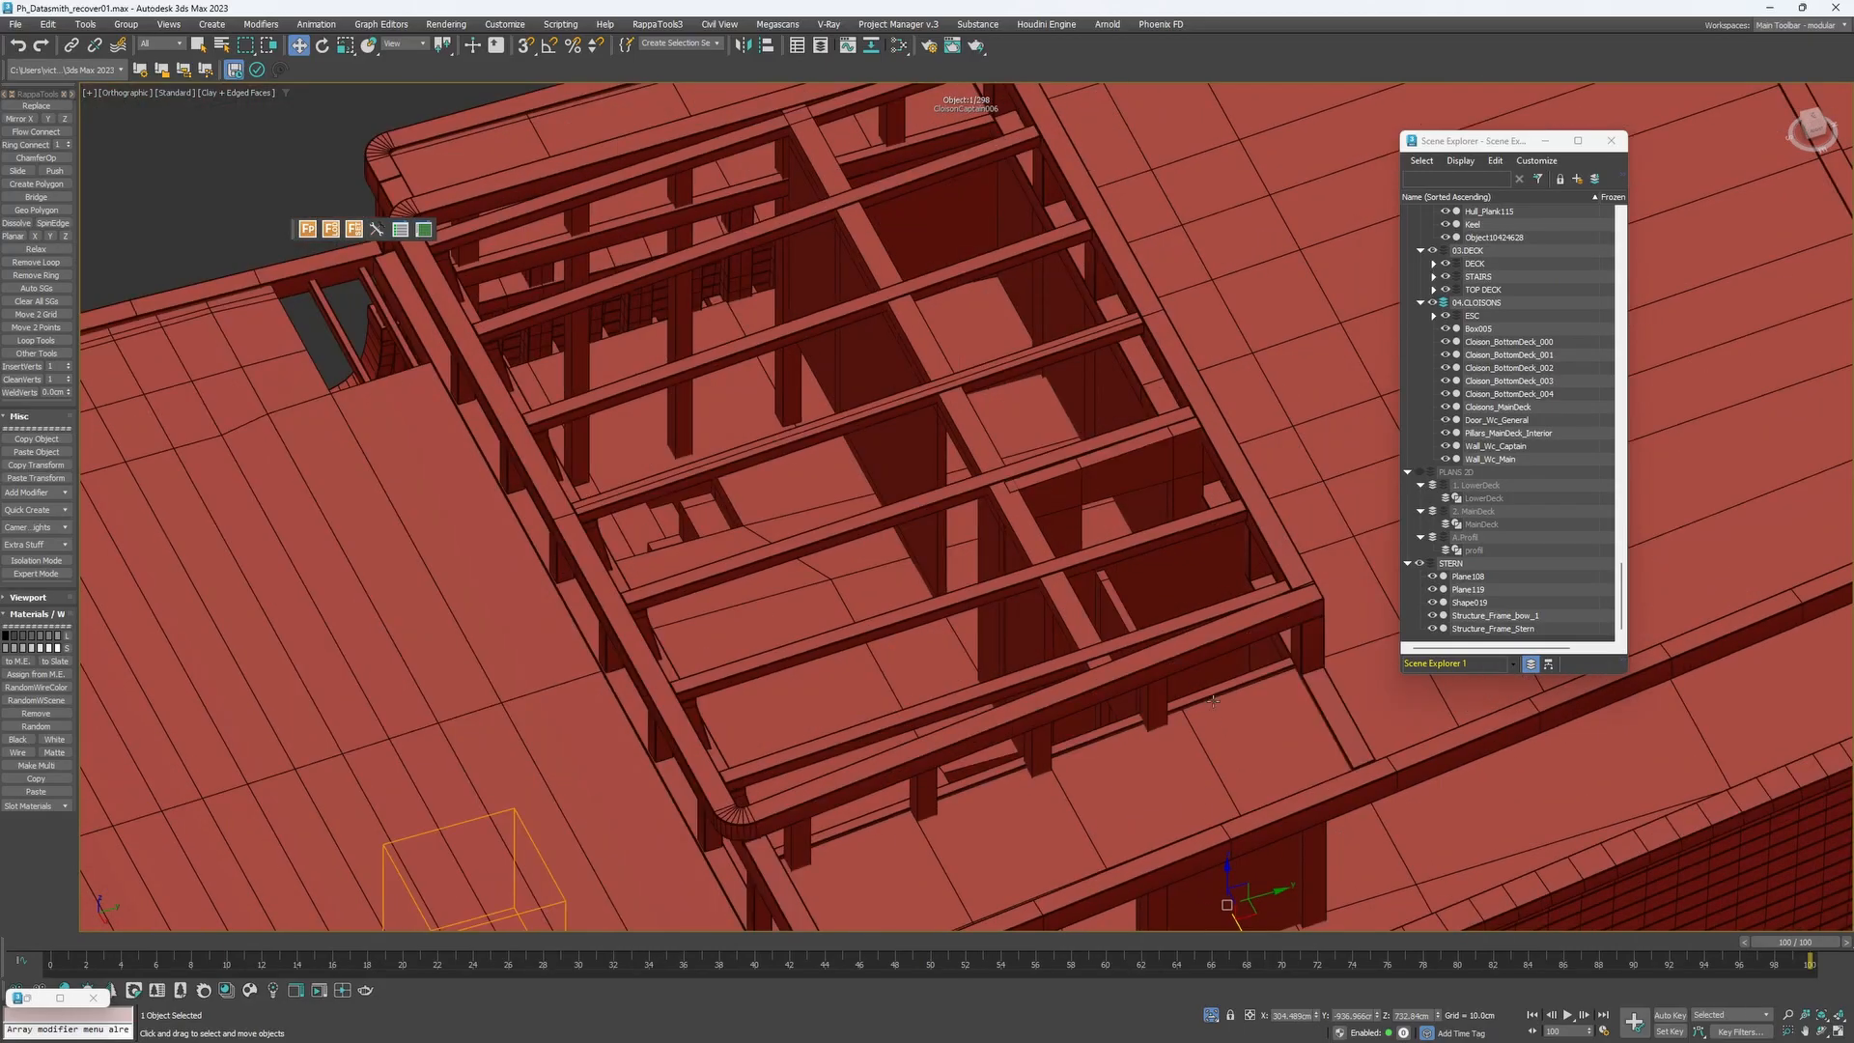
# Examine the cabin and its surrounding deck from above and from a low side angle, with edged faces and plain shading.
pyautogui.scroll(3, 1122, 645)
pyautogui.press('F3')
pyautogui.scroll(-3, 1122, 645)
pyautogui.scroll(2, 1122, 645)
pyautogui.keyDown('alt'); pyautogui.moveTo(1122, 645); pyautogui.dragTo(1158, 619, button='middle'); pyautogui.keyUp('alt')
pyautogui.moveTo(1158, 619)
pyautogui.mouseDown(button='middle')
pyautogui.moveTo(1181, 561)
pyautogui.moveTo(1150, 733)
pyautogui.moveTo(1146, 537)
pyautogui.moveTo(1130, 538)
pyautogui.mouseUp(button='middle')
pyautogui.press('F3')
pyautogui.scroll(-3, 1181, 561)
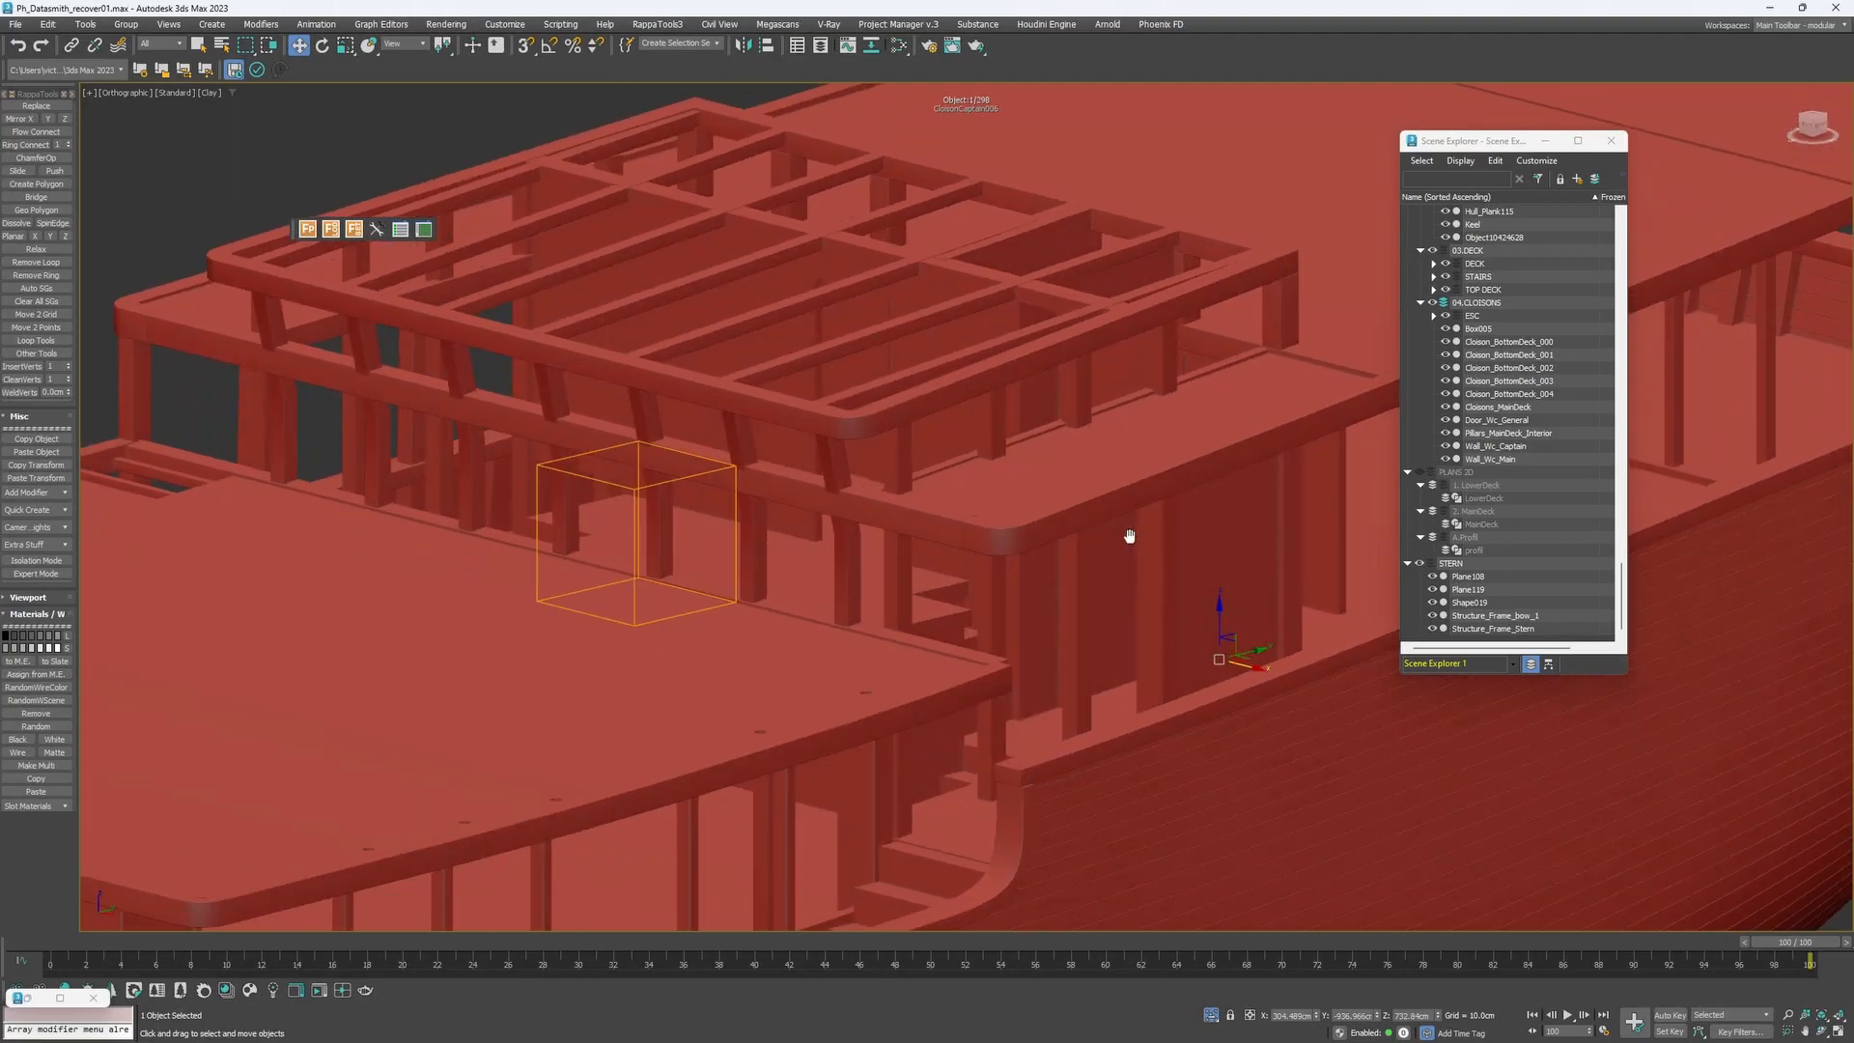
# Isolate the Door_Wc_General wall to check it, and unhide all other objects again.
pyautogui.click(1144, 648)
pyautogui.hotkey('alt', 'q')
pyautogui.keyDown('alt'); pyautogui.moveTo(1109, 675); pyautogui.dragTo(1075, 765, button='middle'); pyautogui.keyUp('alt')
pyautogui.rightClick(1161, 609)
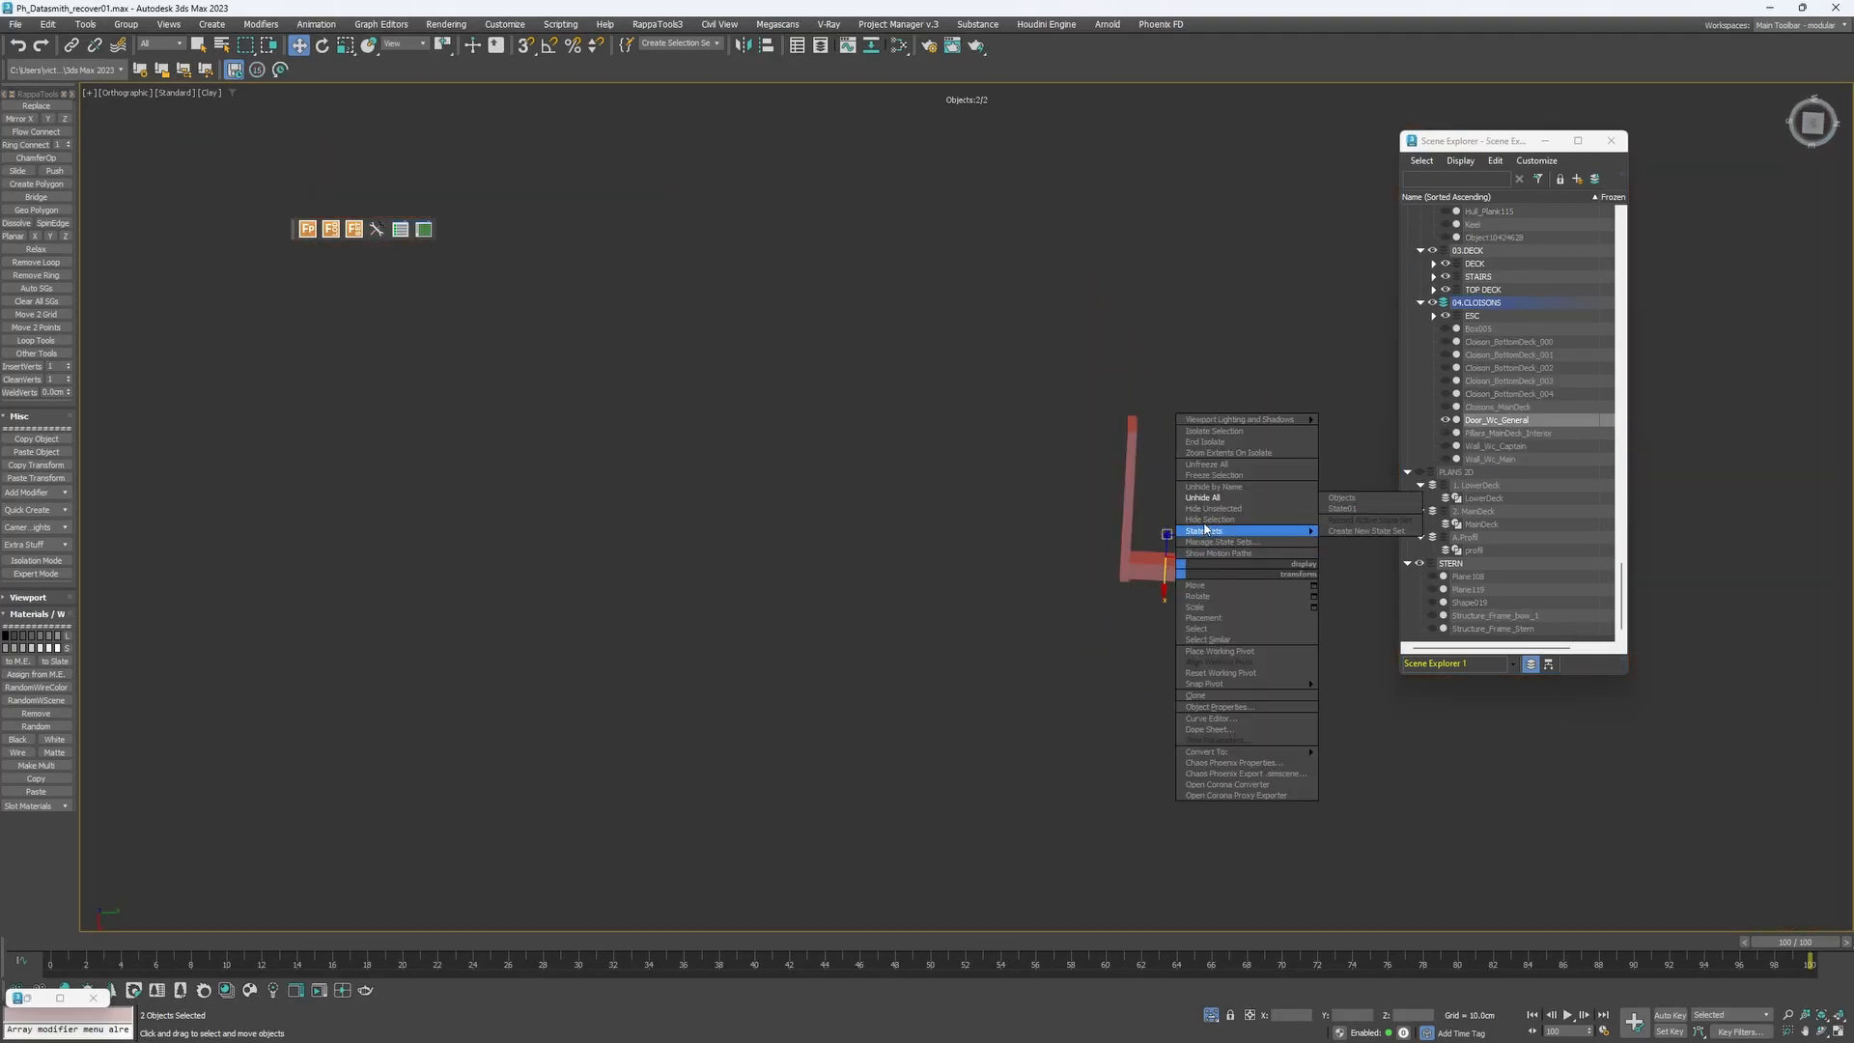
pyautogui.click(1240, 503)
# Add Wall_Wc_Main to the selected WC door wall and isolate these WC partitions in the top view.
pyautogui.keyDown('alt'); pyautogui.moveTo(1157, 564); pyautogui.dragTo(1196, 501, button='middle'); pyautogui.keyUp('alt')
pyautogui.press('F3')
pyautogui.scroll(3, 1147, 435)
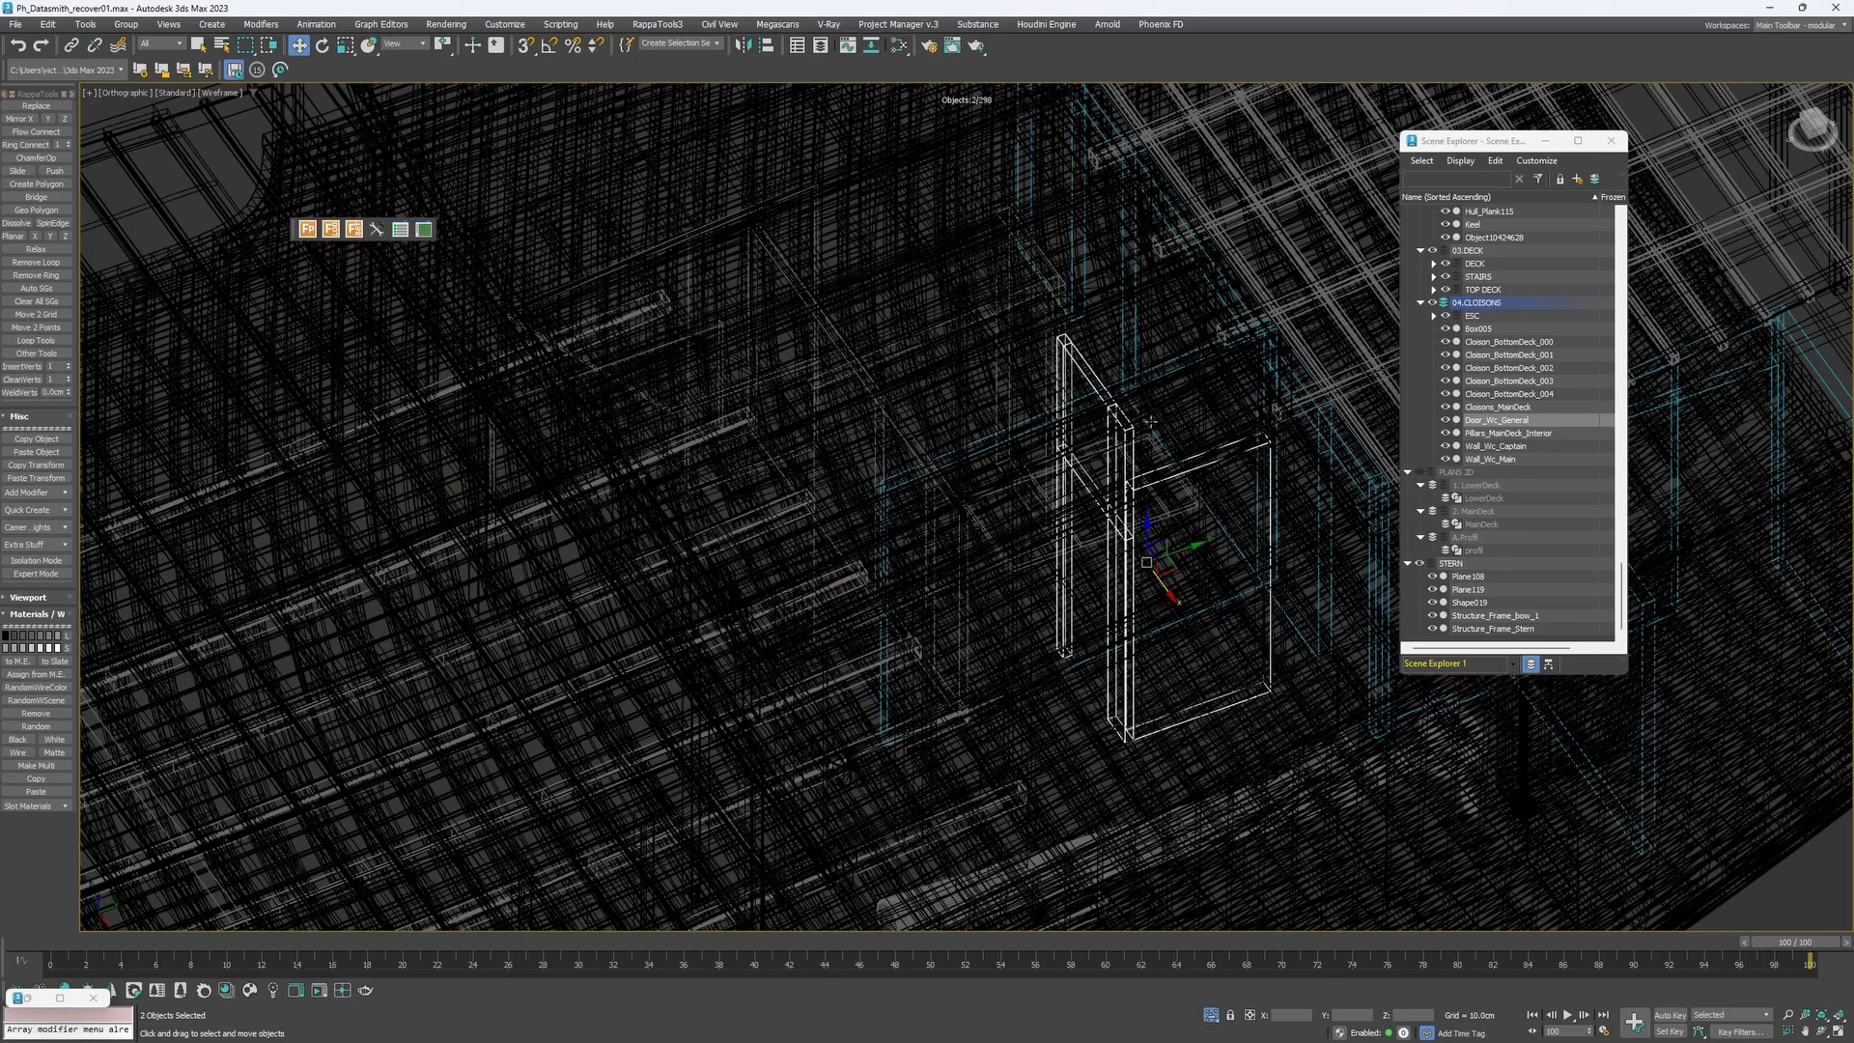
pyautogui.press('F3')
pyautogui.press('F4')
pyautogui.keyDown('alt'); pyautogui.moveTo(1096, 453); pyautogui.dragTo(1078, 558, button='middle'); pyautogui.keyUp('alt')
pyautogui.keyDown('ctrl'); pyautogui.click(1101, 505); pyautogui.keyUp('ctrl')
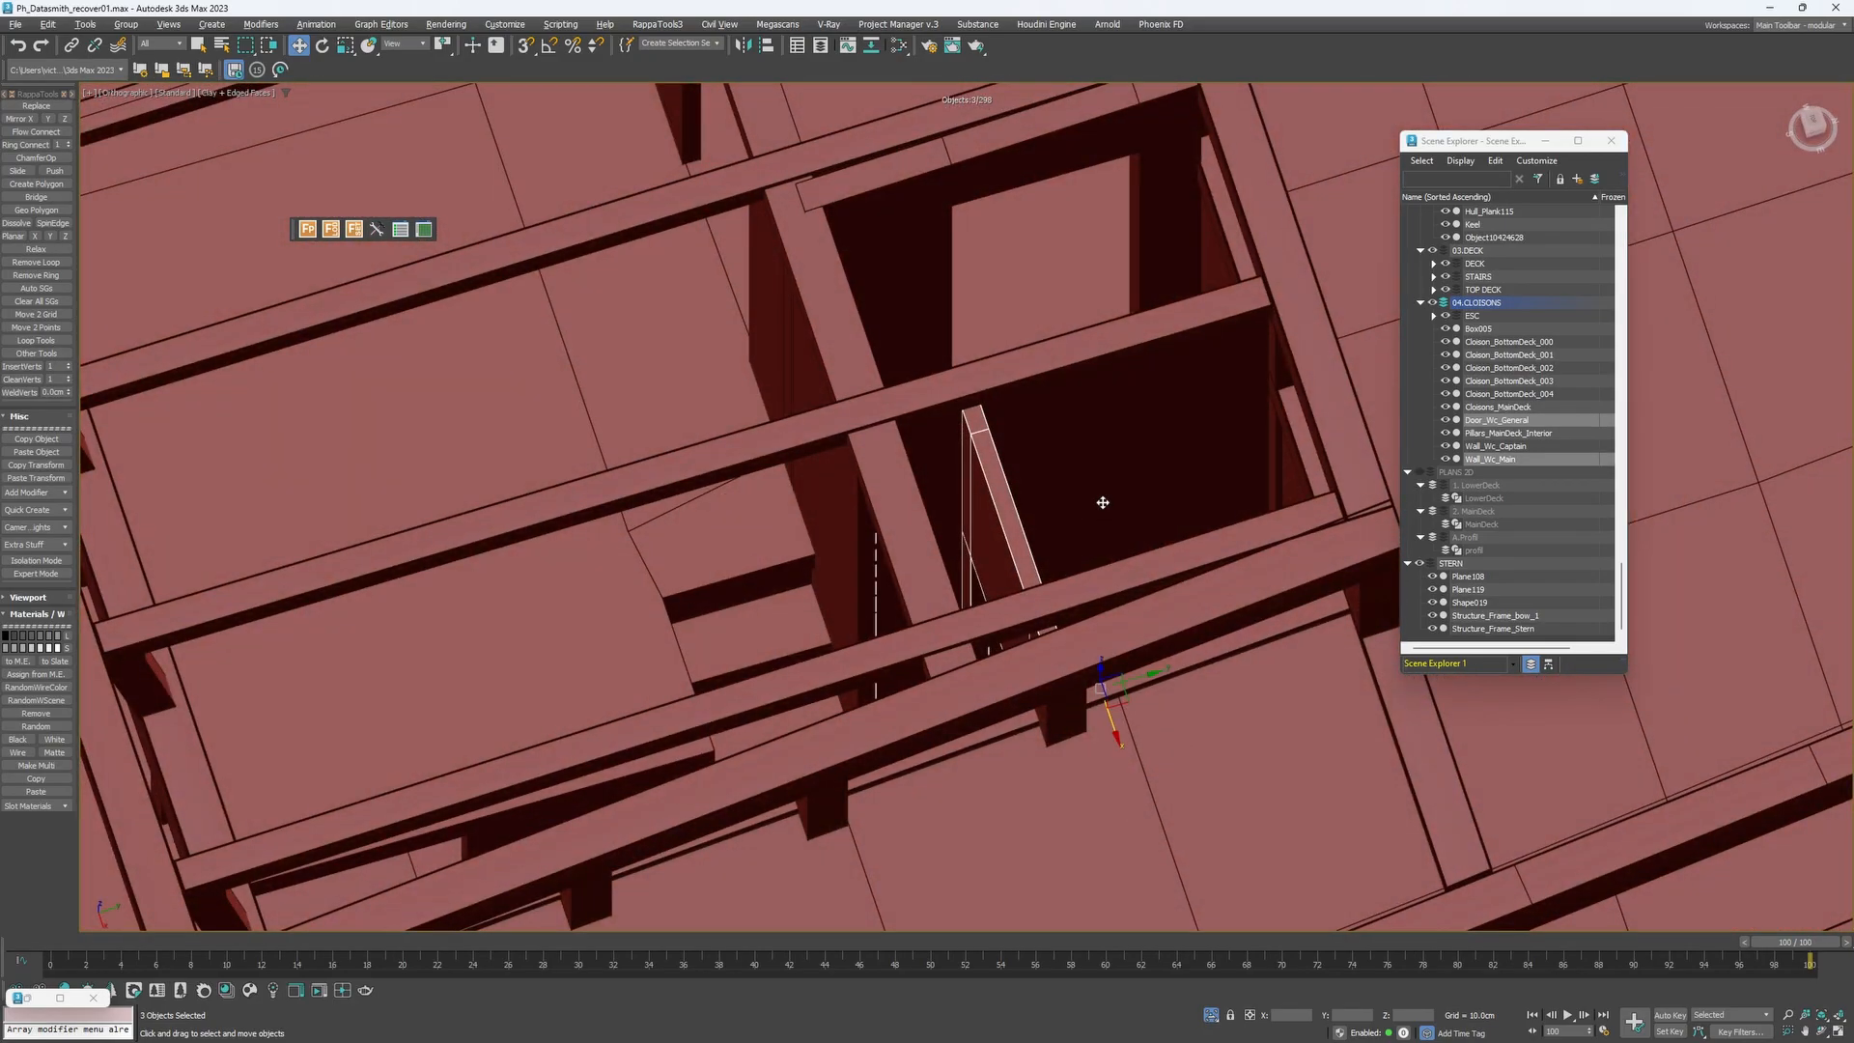
pyautogui.hotkey('alt', 'q')
pyautogui.press('t')
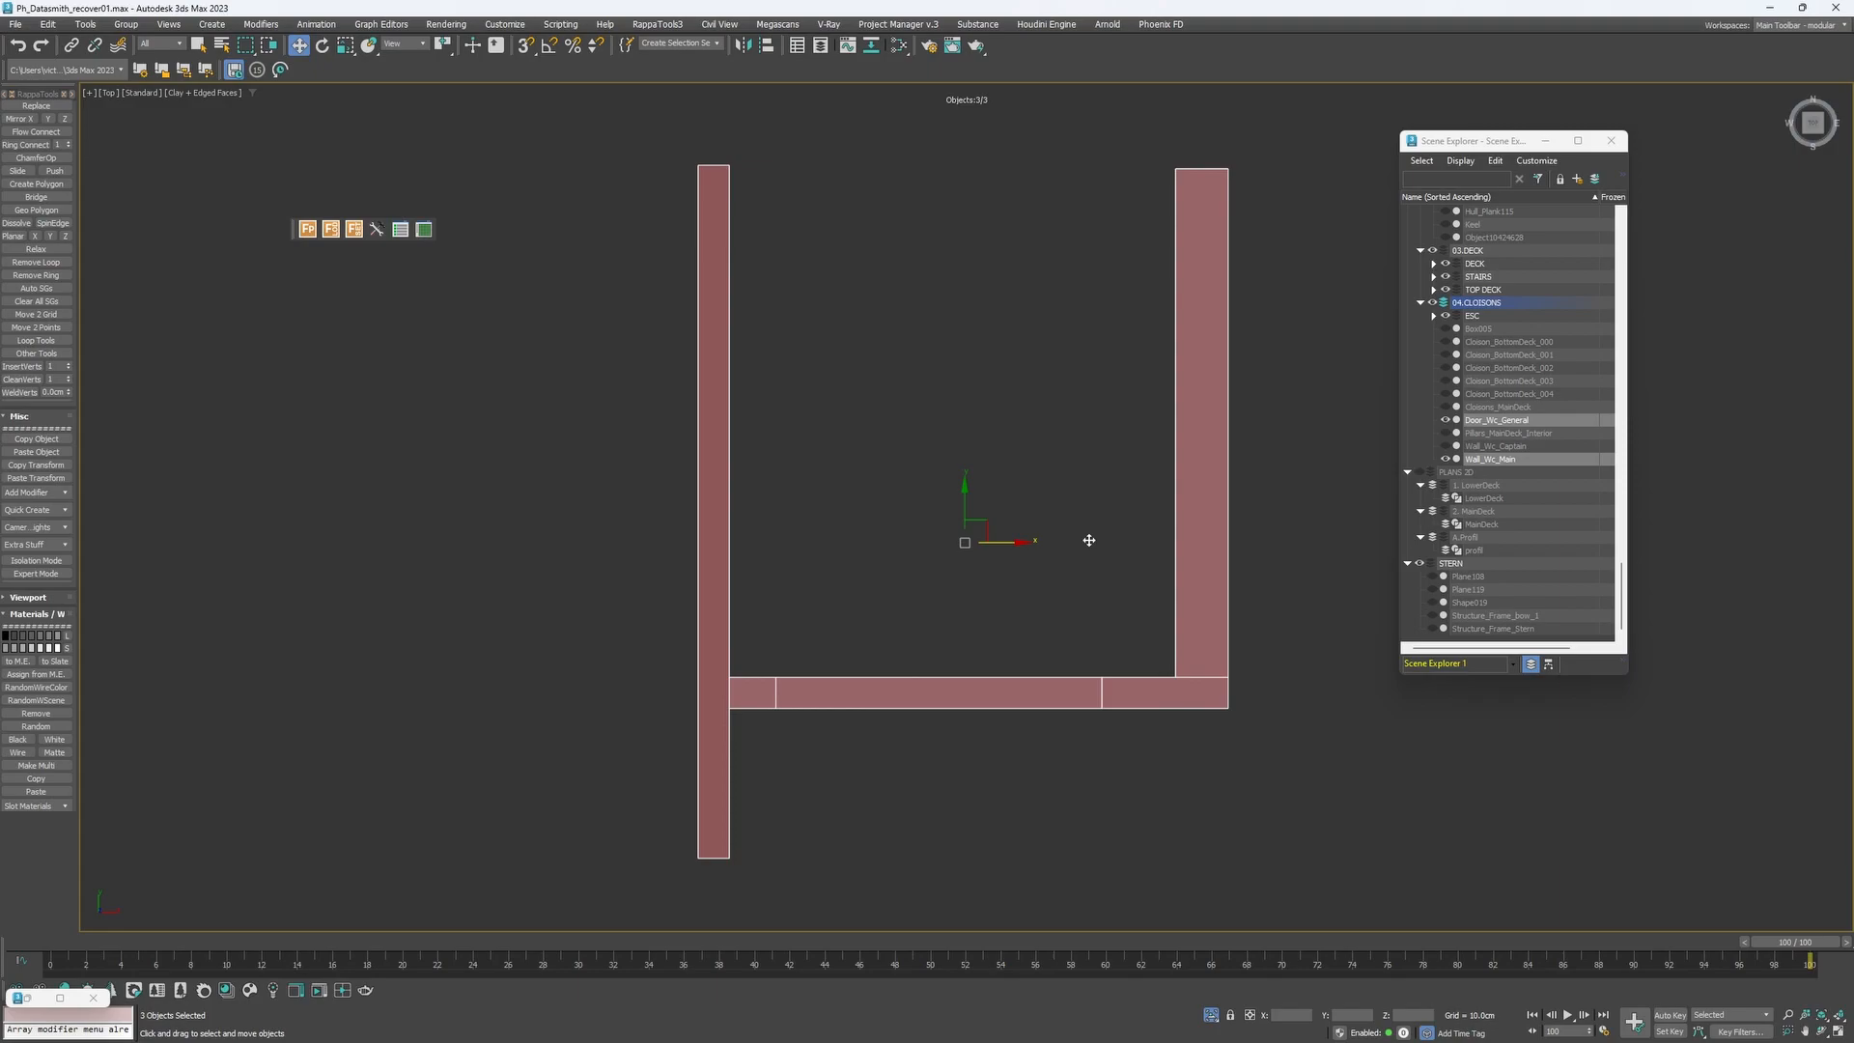
# Draw a plane of about 109 by 96 cm snapped between the WC walls and check its length and width.
pyautogui.write('x')
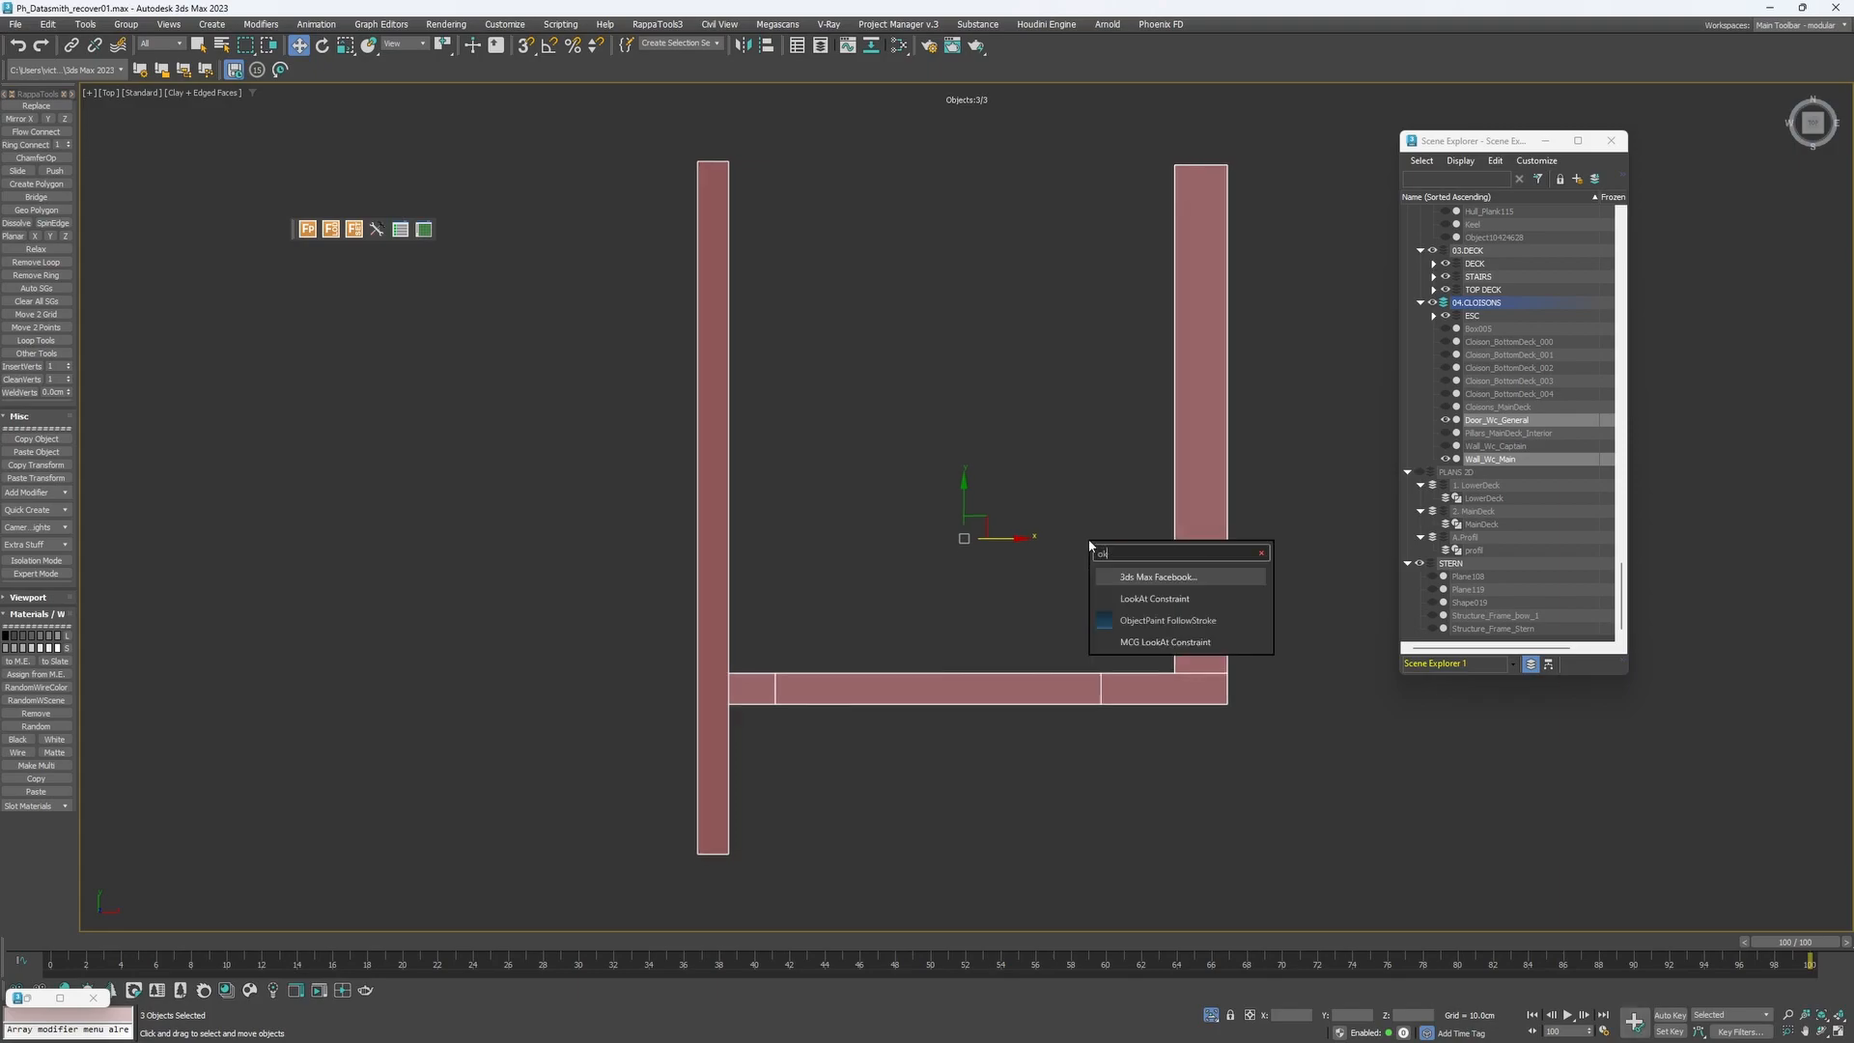
pyautogui.write('plane')
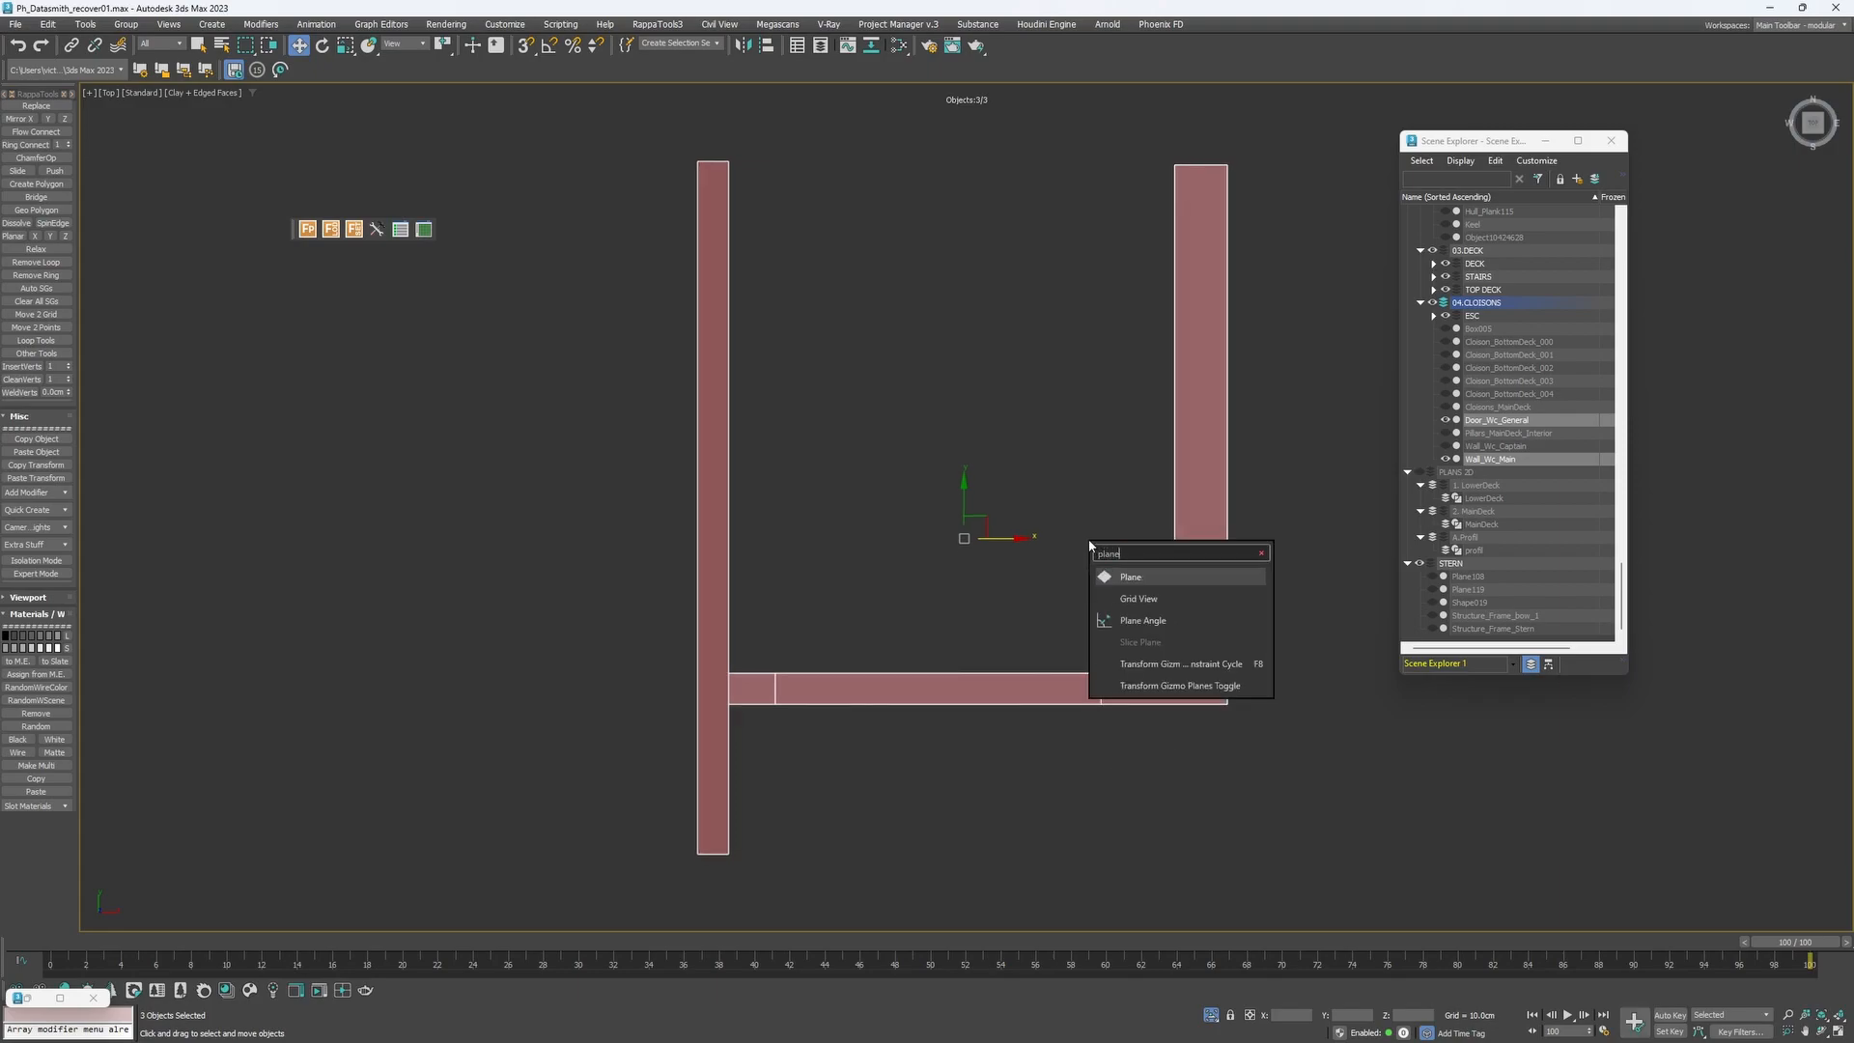
pyautogui.press('Return')
pyautogui.press('s')
pyautogui.moveTo(1175, 165); pyautogui.dragTo(732, 674)
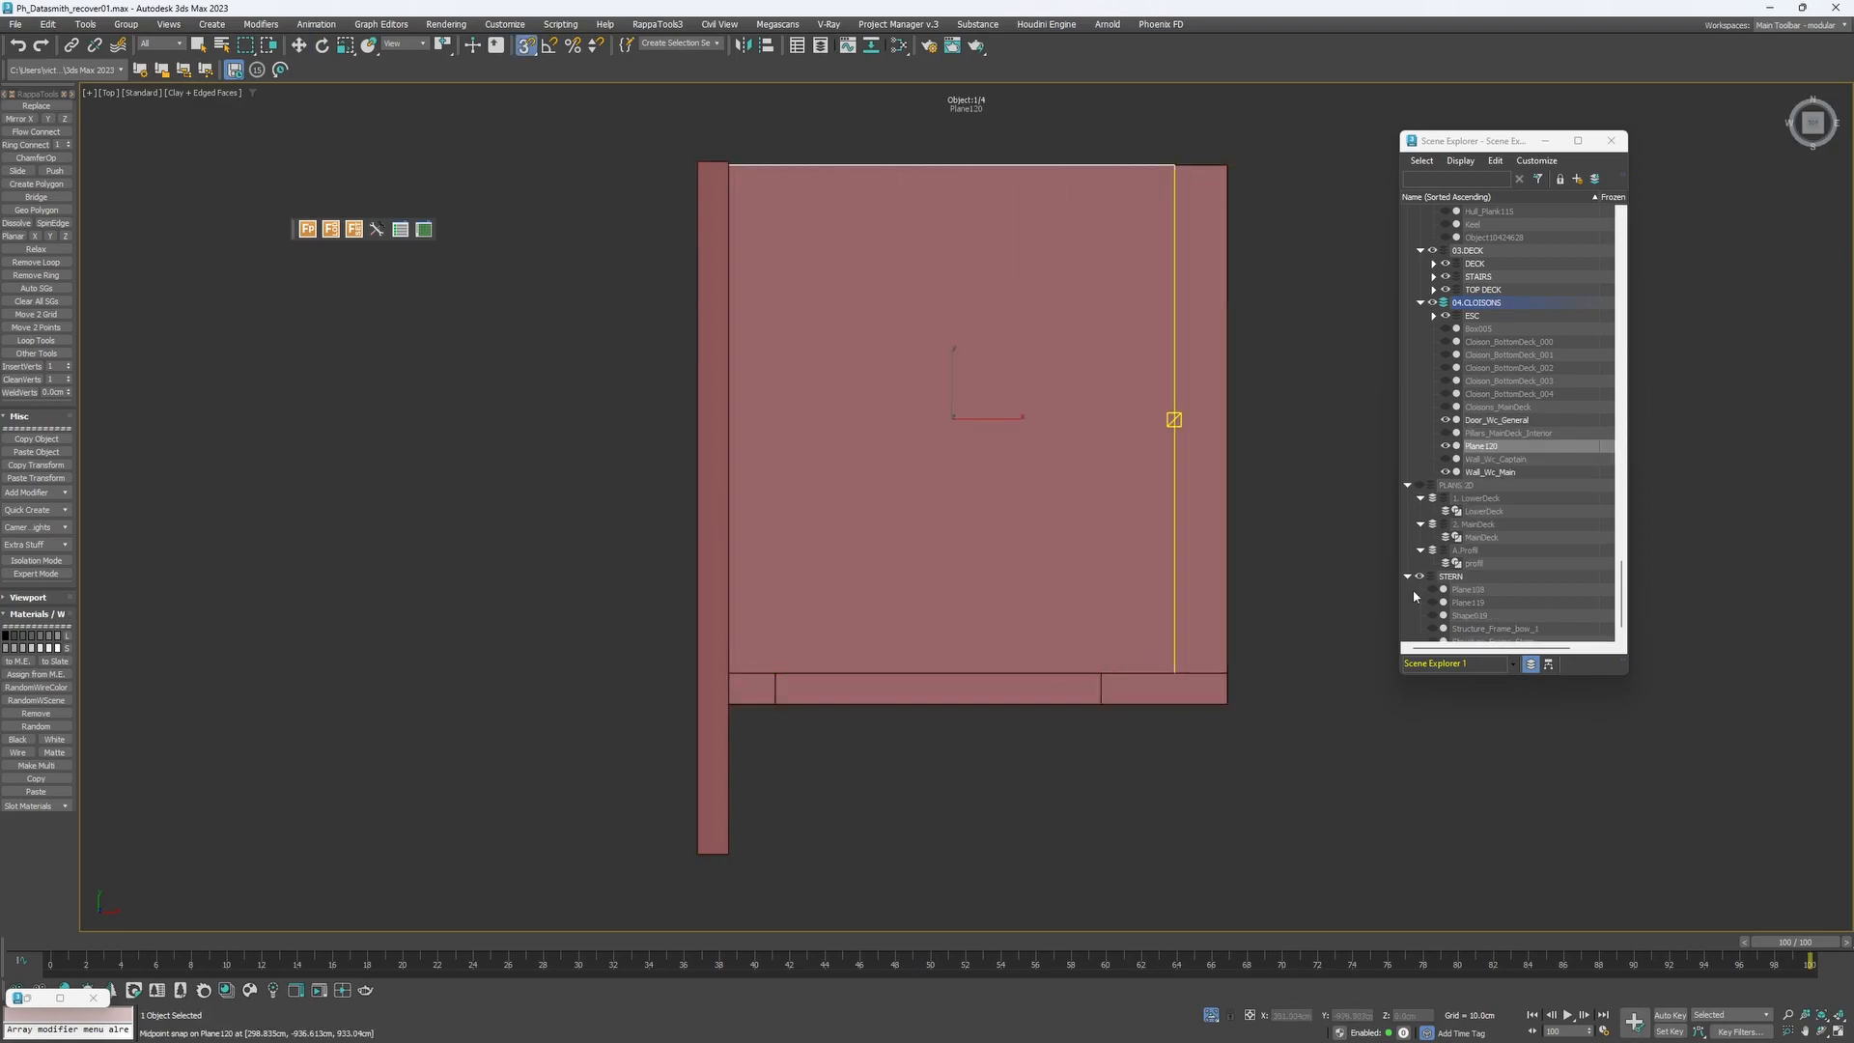
pyautogui.moveTo(1853, 135); pyautogui.dragTo(1317, 113)
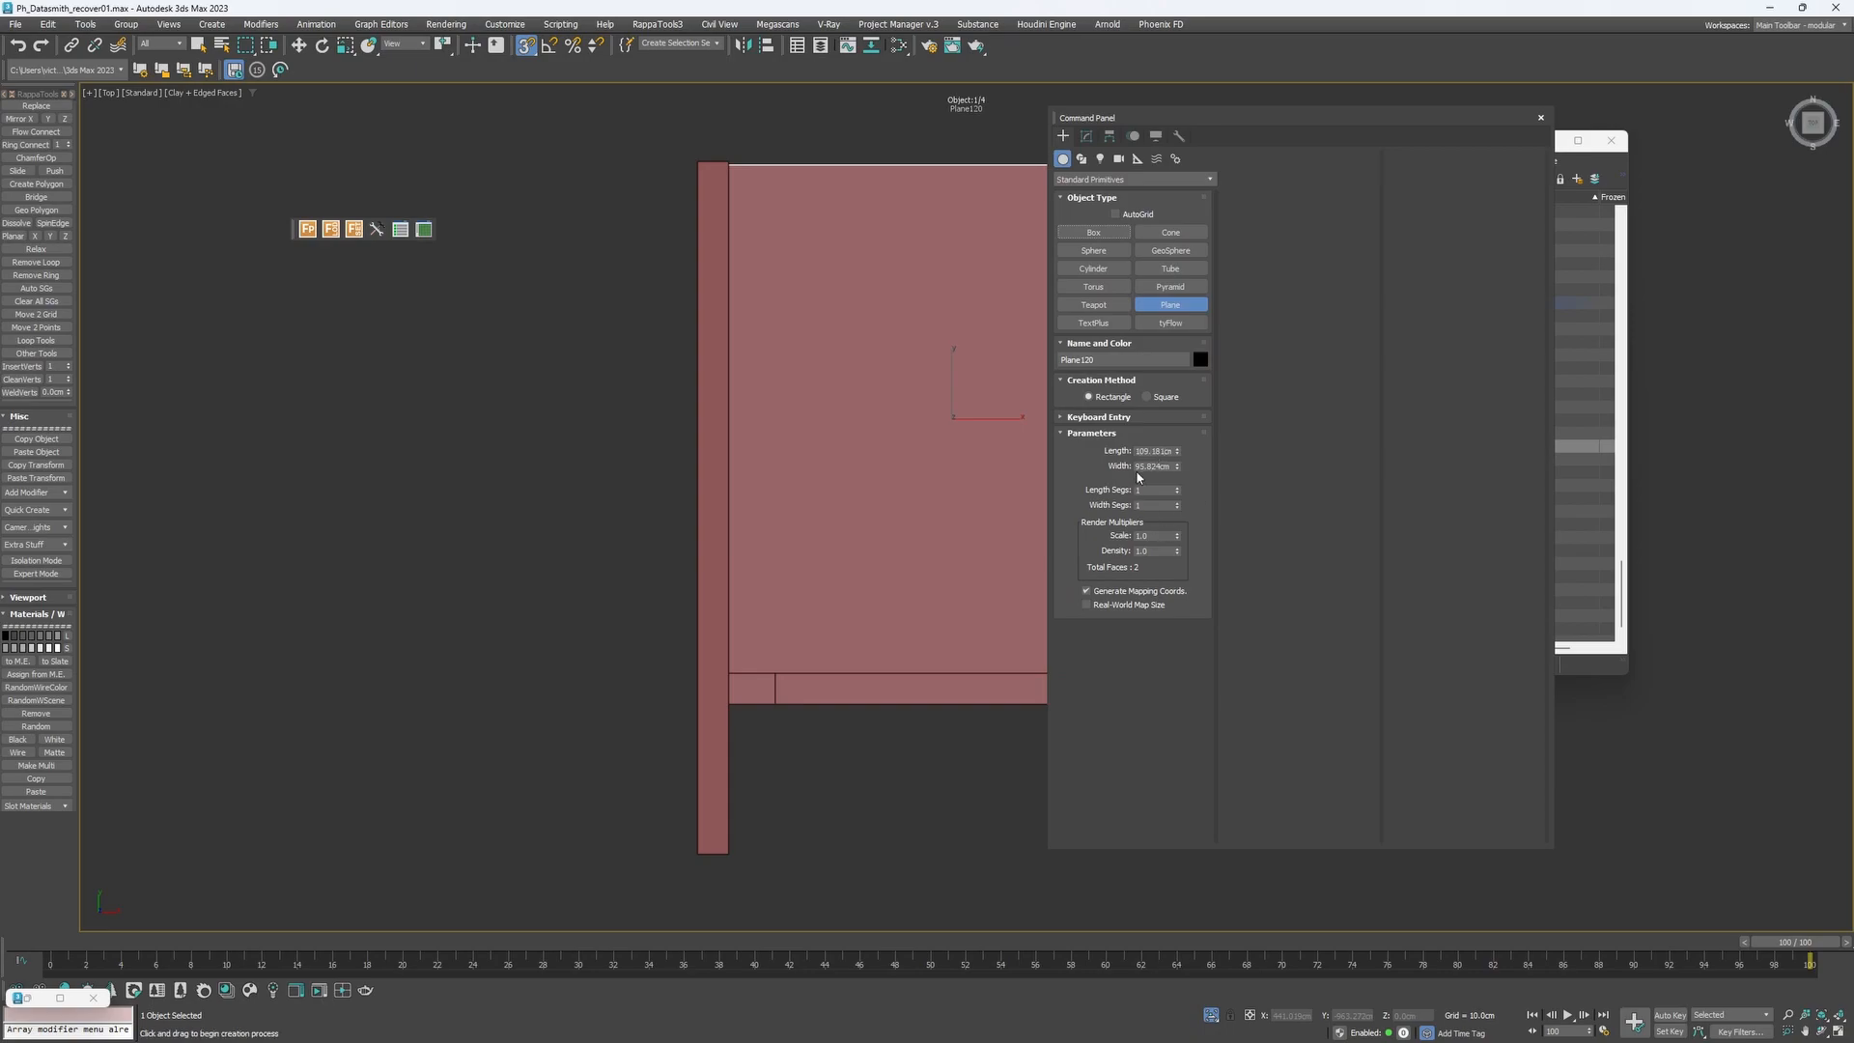
pyautogui.keyDown('alt'); pyautogui.moveTo(728, 489); pyautogui.dragTo(590, 364, button='middle'); pyautogui.keyUp('alt')
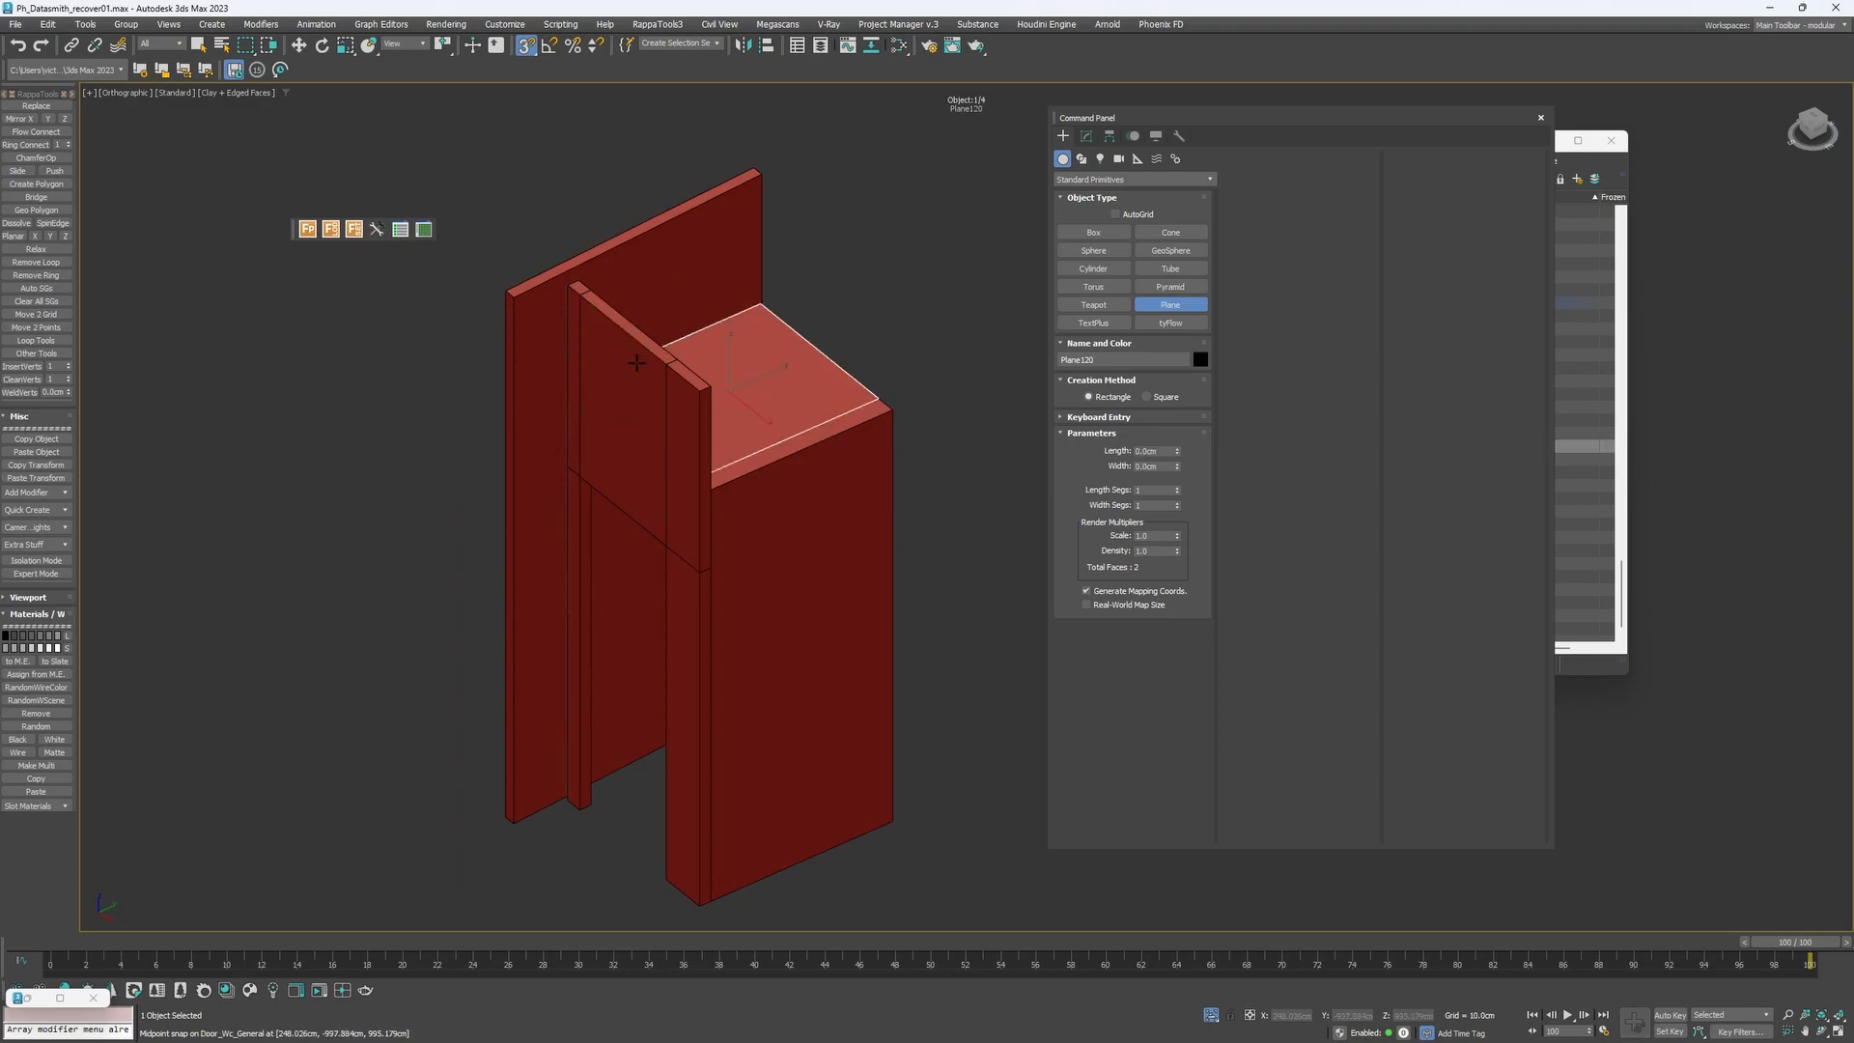
# Undo the plane drawn between the WC walls.
pyautogui.press('w')
pyautogui.click(618, 488)
pyautogui.moveTo(679, 576); pyautogui.dragTo(650, 566)
pyautogui.hotkey('ctrl', 'z')
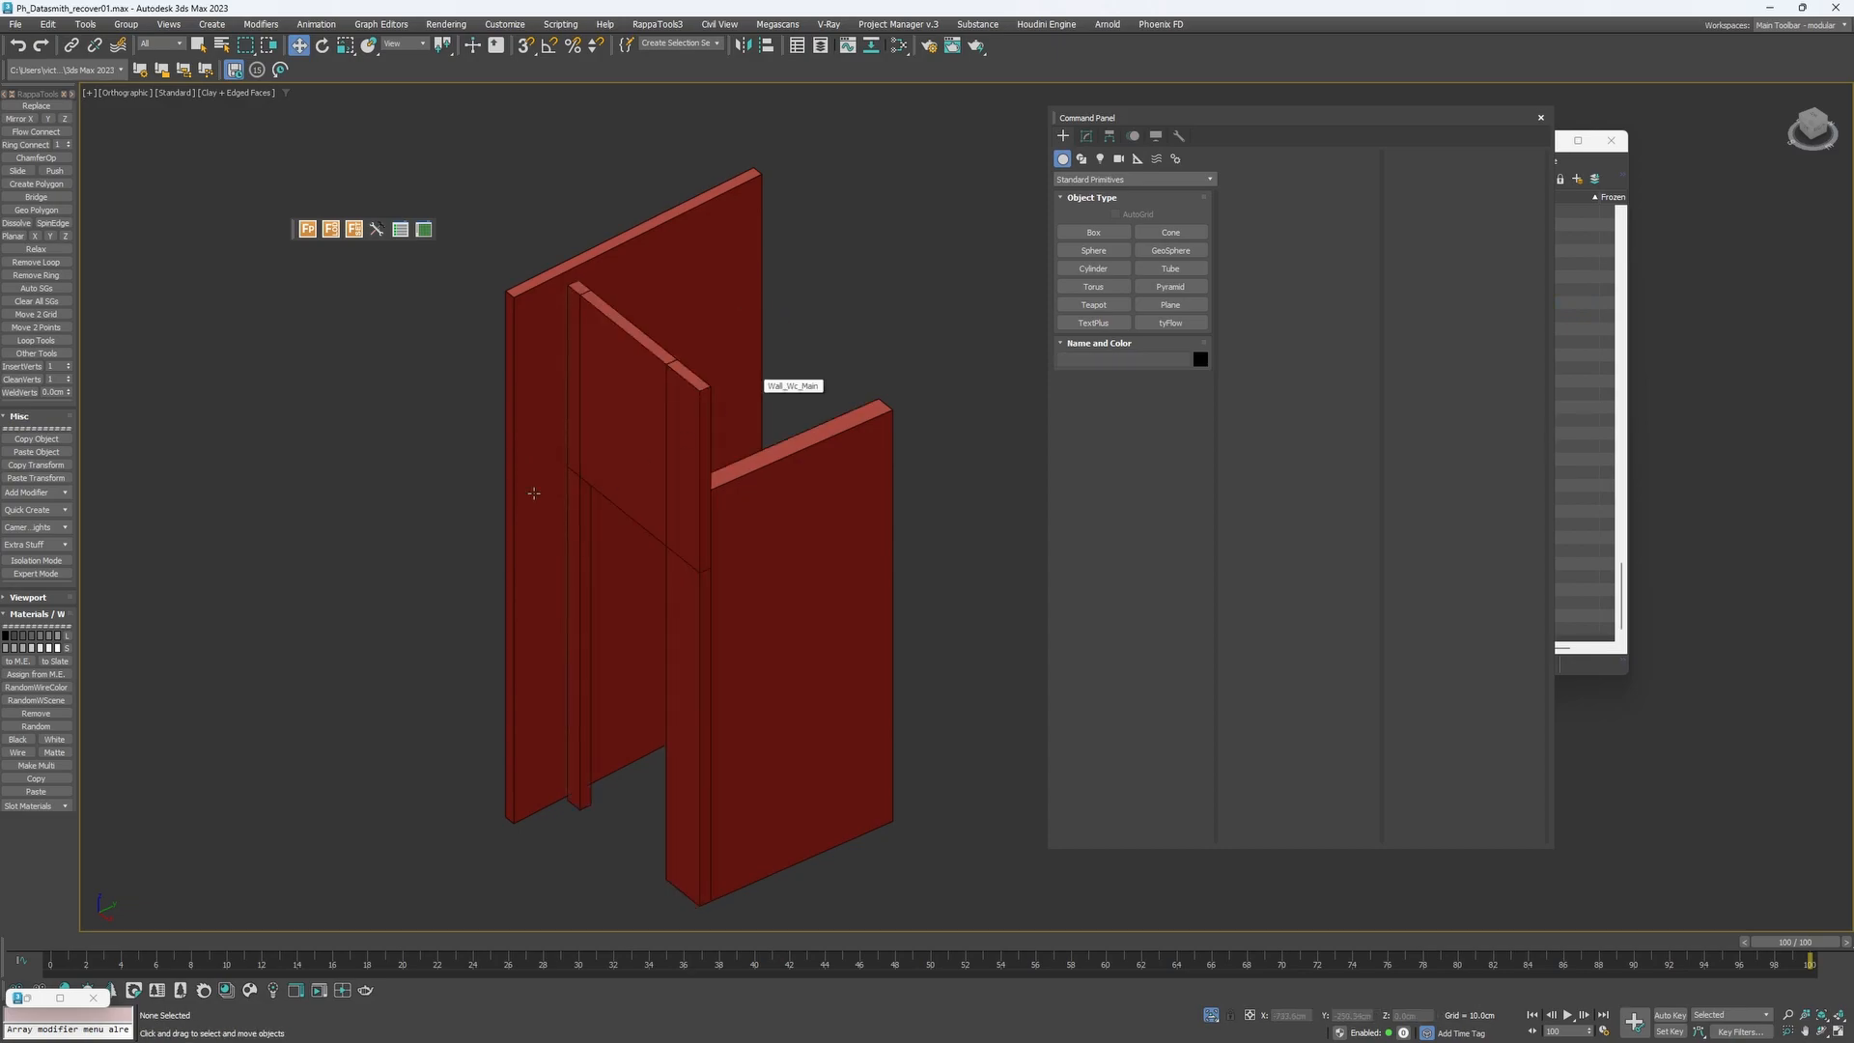
# Switch to Unreal Editor, stop the play session and examine the WC door opening and the space behind the checkered walls.
pyautogui.hotkey('alt', 'Tab')
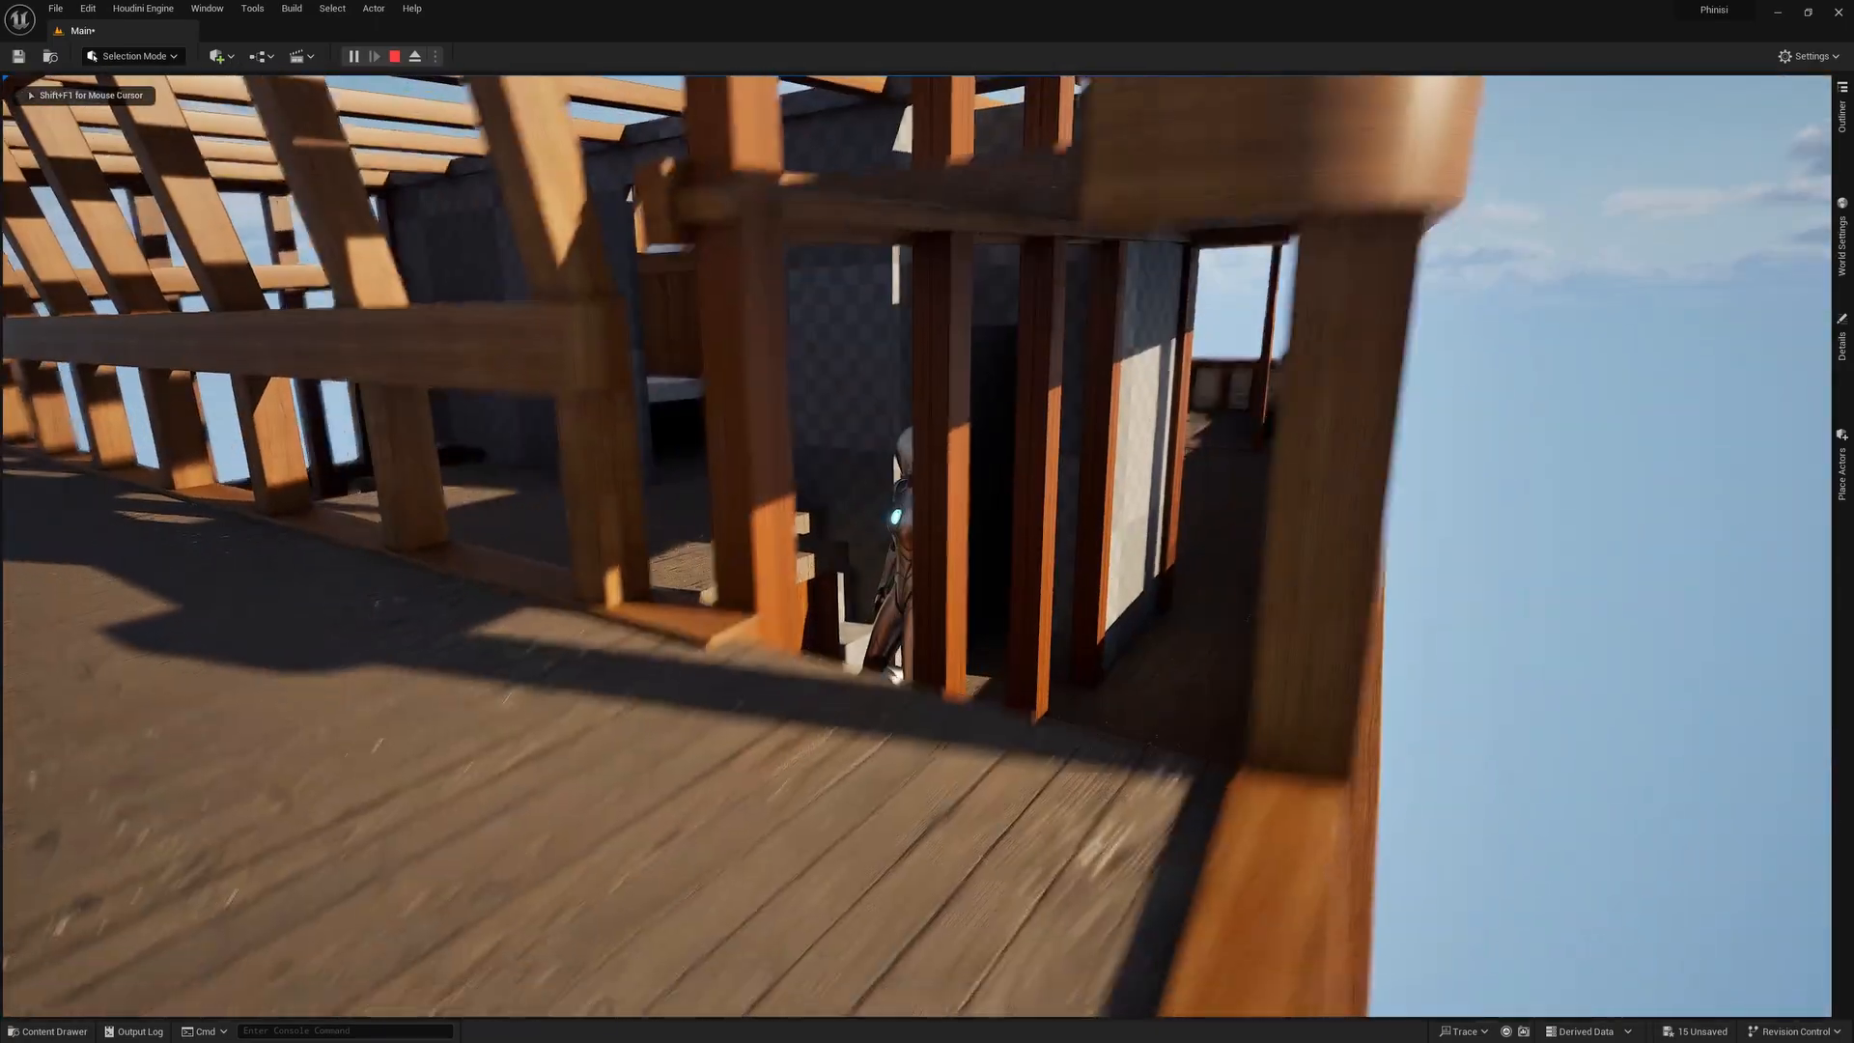
pyautogui.press('Escape')
pyautogui.press('w')
pyautogui.press('w')
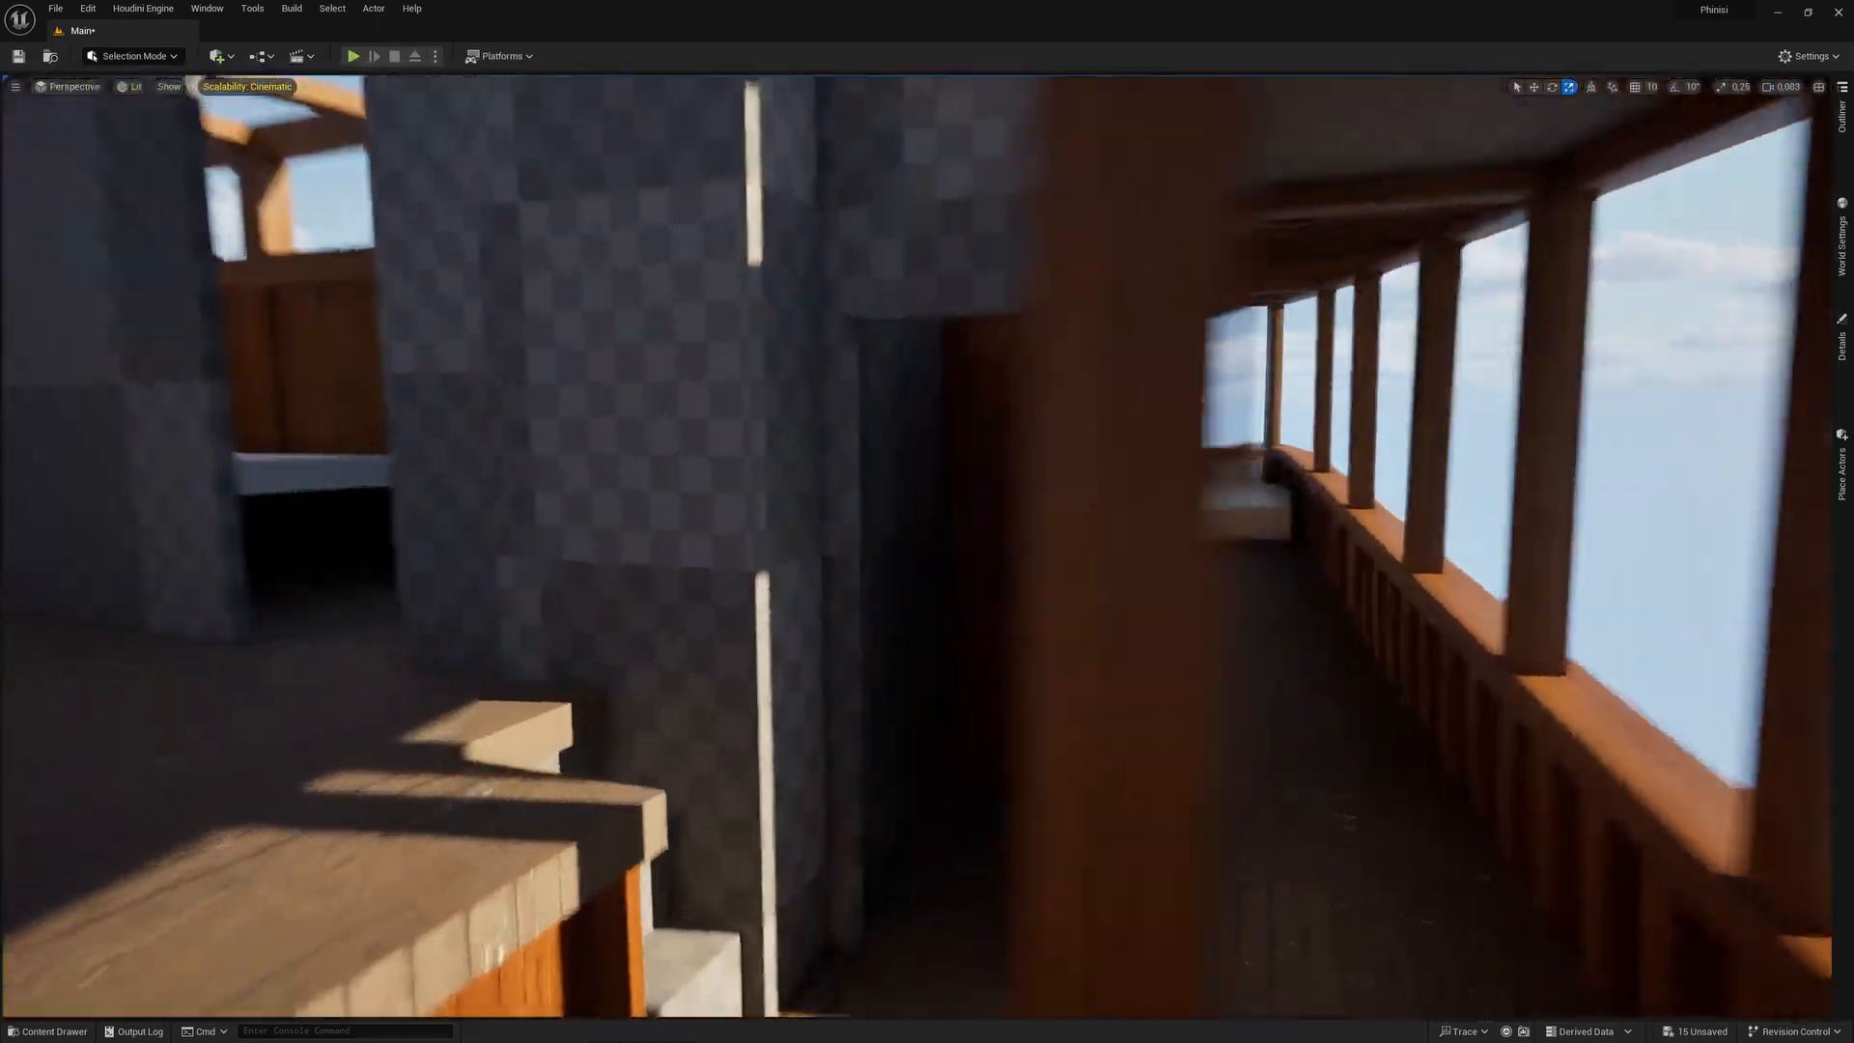
pyautogui.scroll(-3, 917, 545)
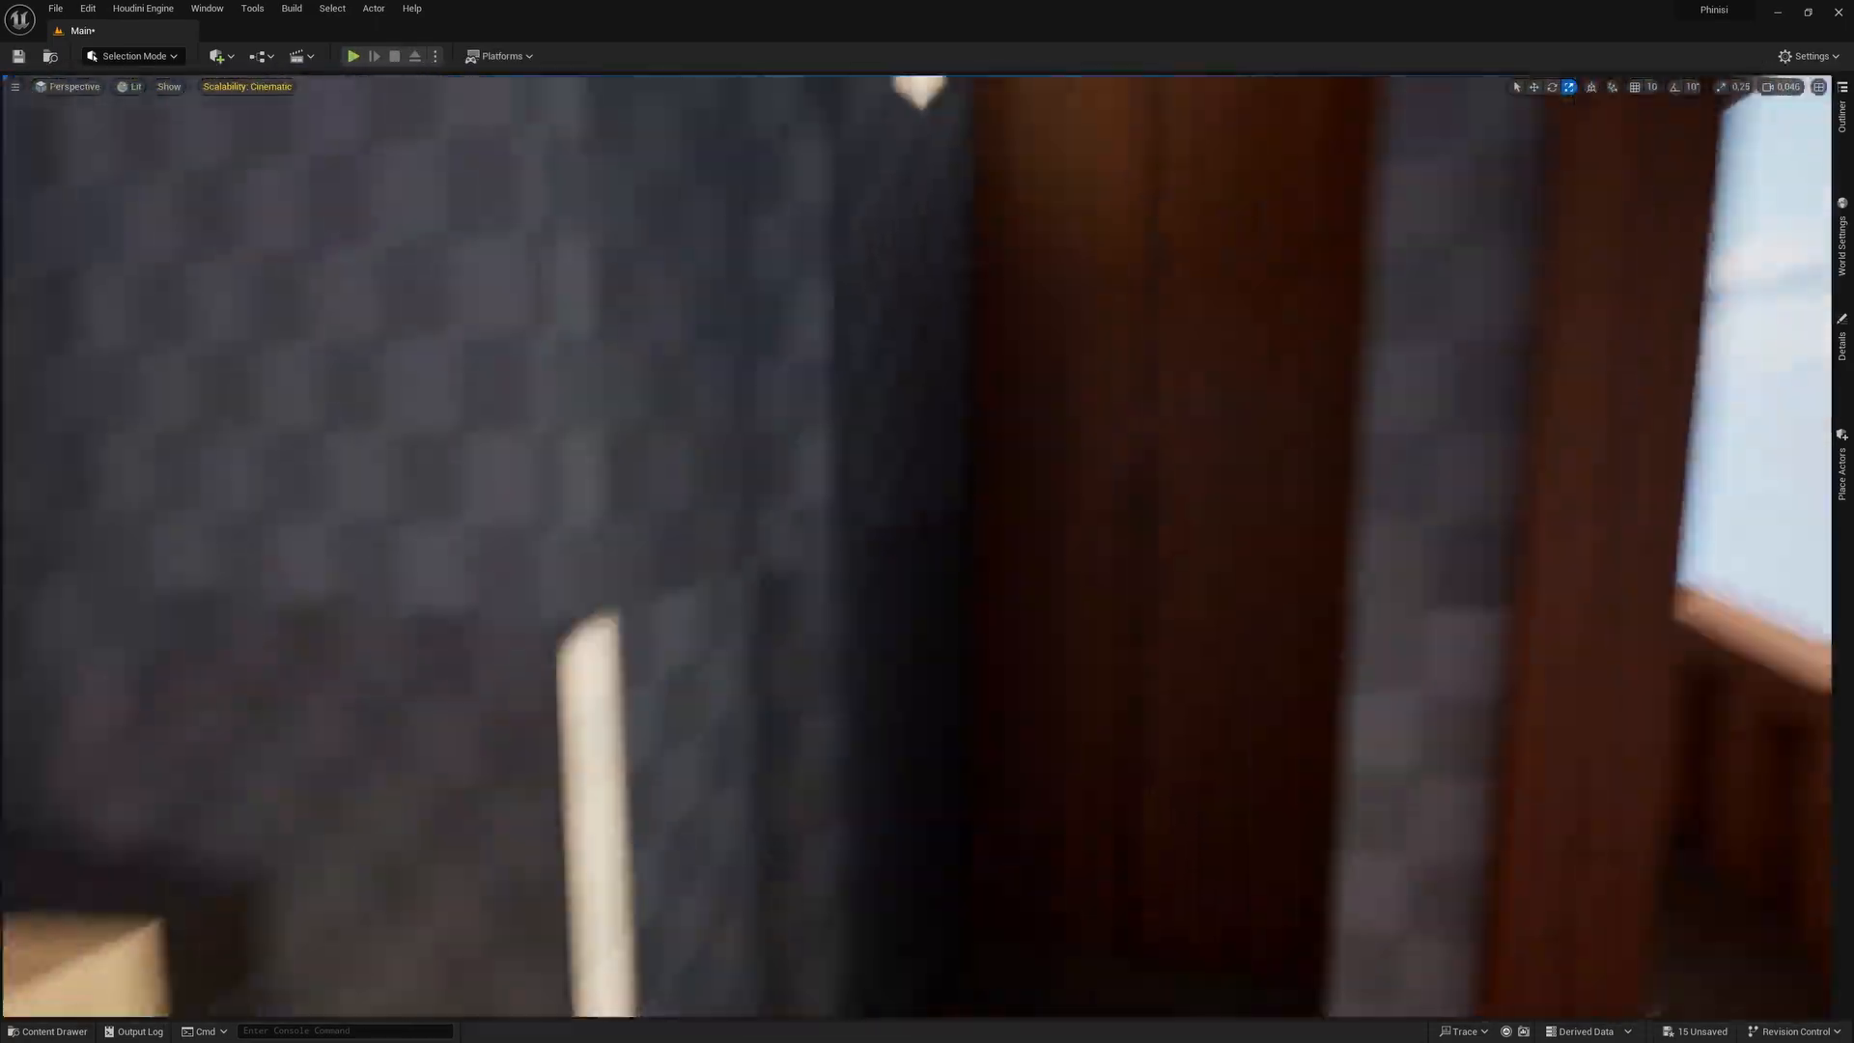
pyautogui.moveTo(918, 546); pyautogui.dragTo(1468, 637, button='right')
pyautogui.press('w')
pyautogui.press('a')
pyautogui.press('a')
pyautogui.scroll(1, 917, 546)
pyautogui.press('a')
pyautogui.press('w')
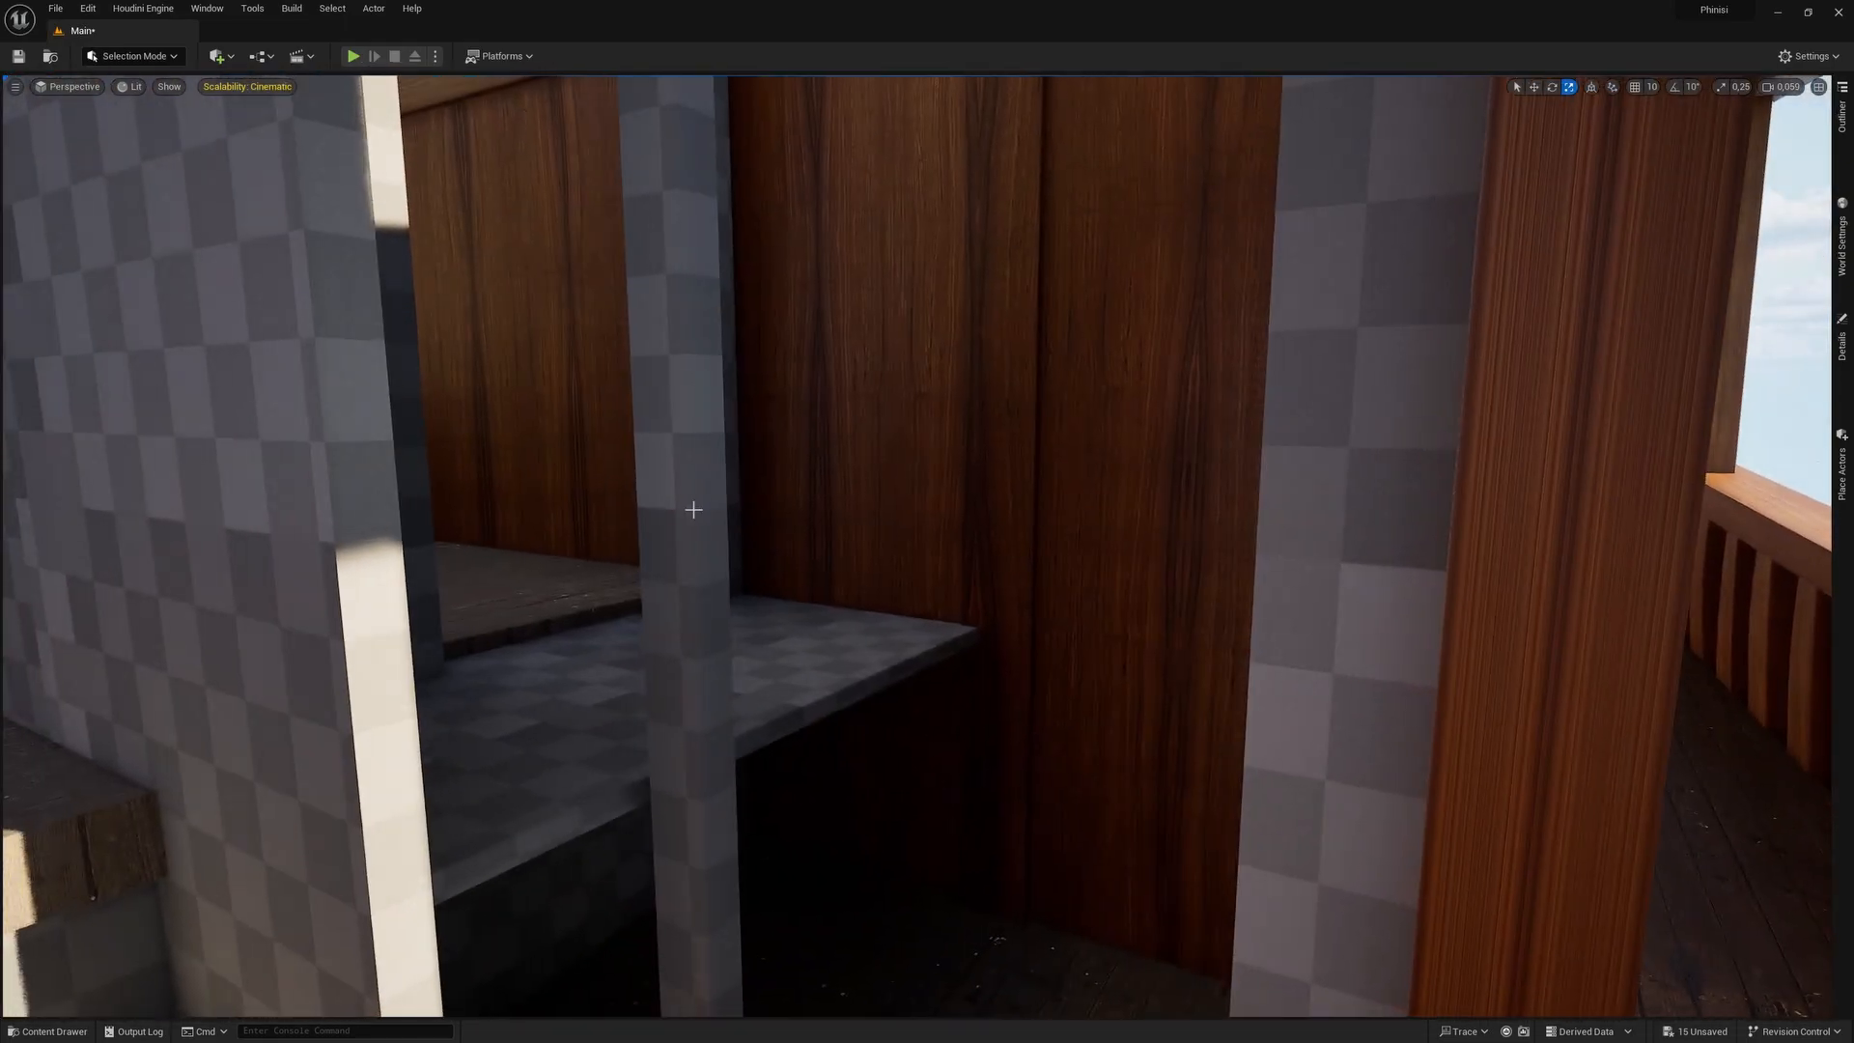
# Examine the captain's area from inside, including the timber framing, the raised deck and the doorway to the bed.
pyautogui.moveTo(670, 579); pyautogui.dragTo(555, 487, button='right')
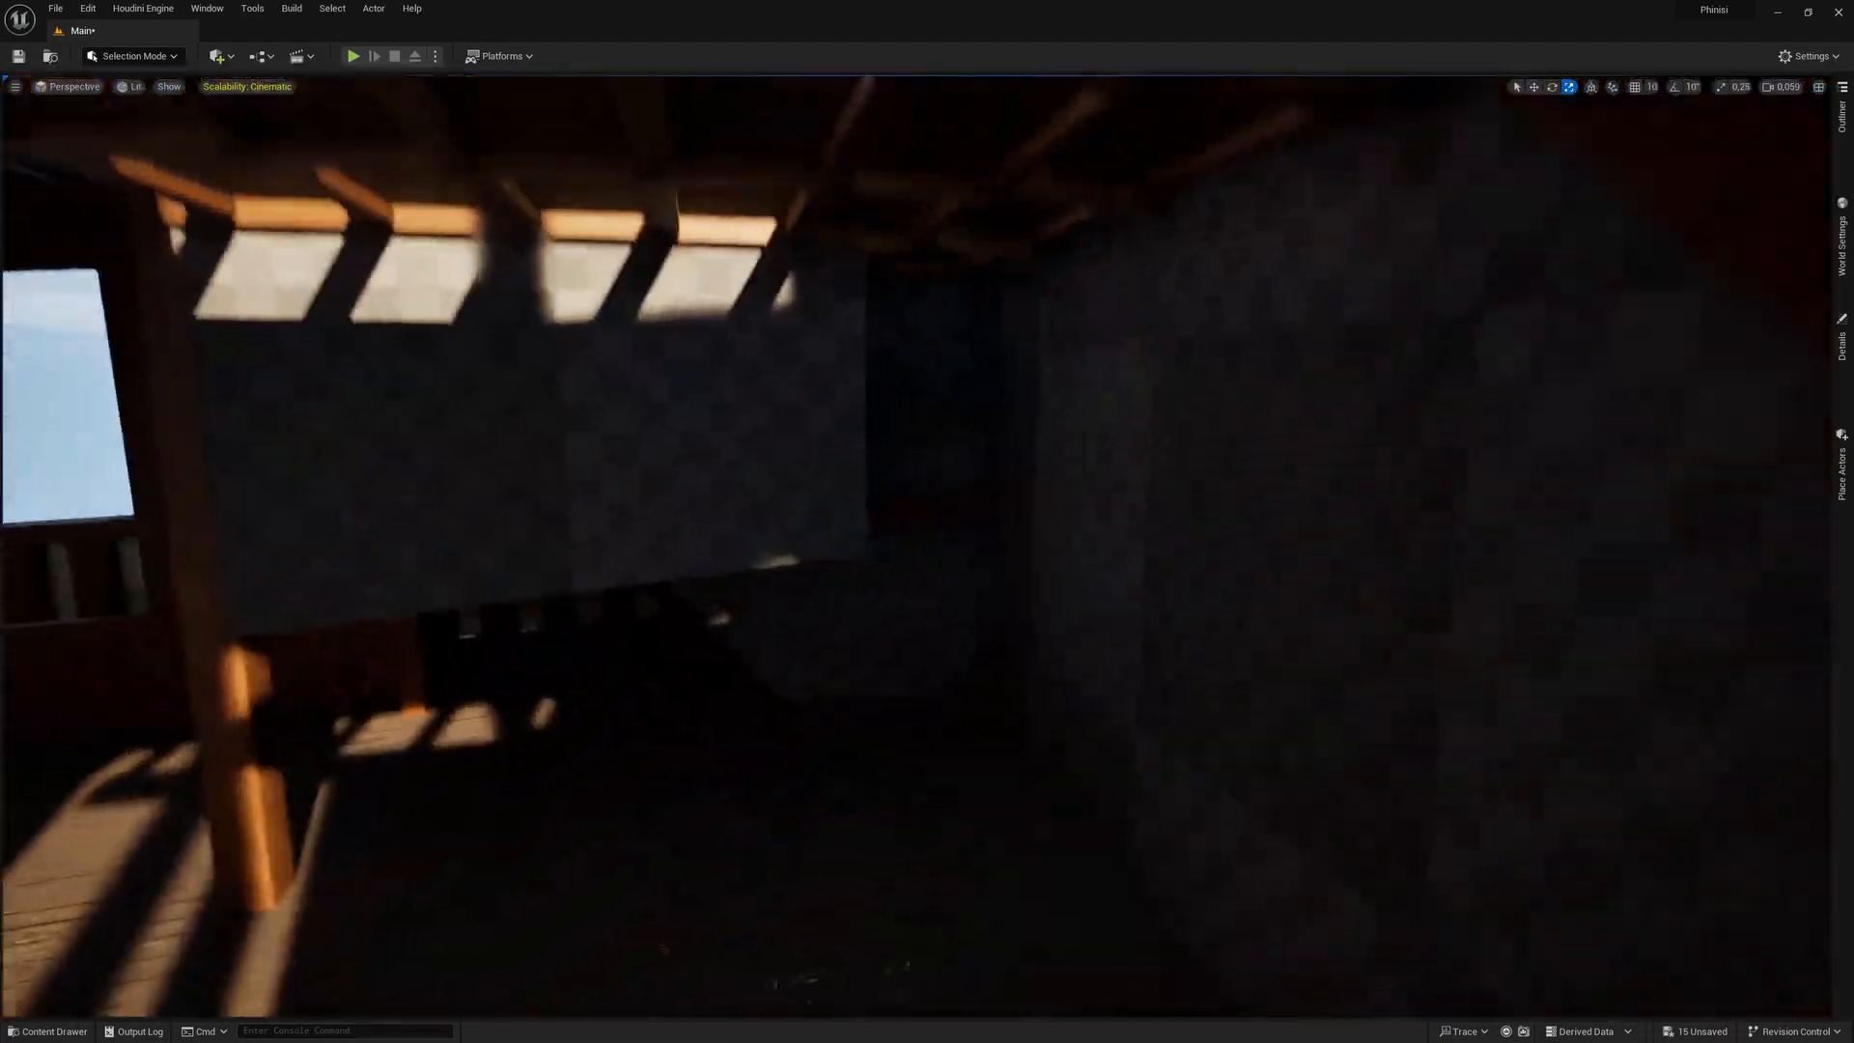
pyautogui.moveTo(927, 546); pyautogui.dragTo(540, 734, button='right')
pyautogui.moveTo(1067, 561); pyautogui.dragTo(1077, 561, button='right')
pyautogui.moveTo(1077, 479); pyautogui.dragTo(1279, 289, button='right')
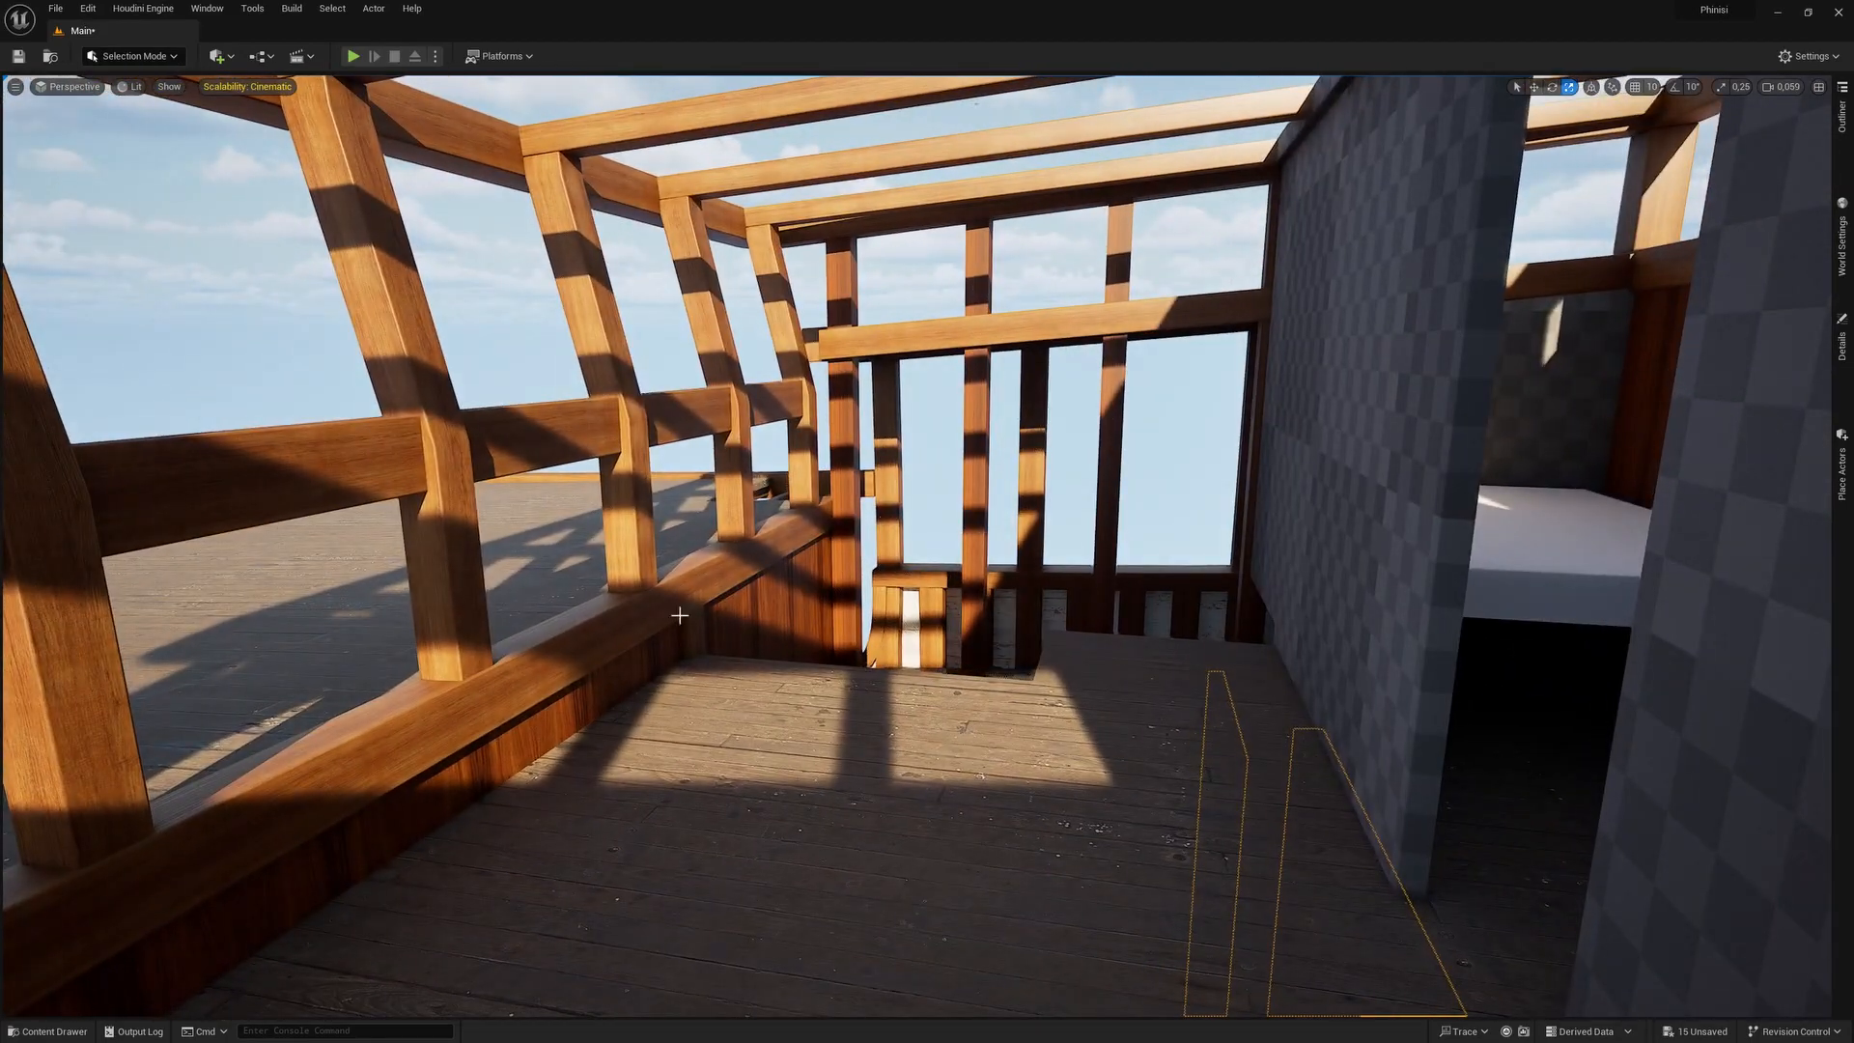
pyautogui.moveTo(927, 521); pyautogui.dragTo(1197, 497, button='right')
pyautogui.scroll(1, 1120, 637)
pyautogui.press('q')
pyautogui.press('e')
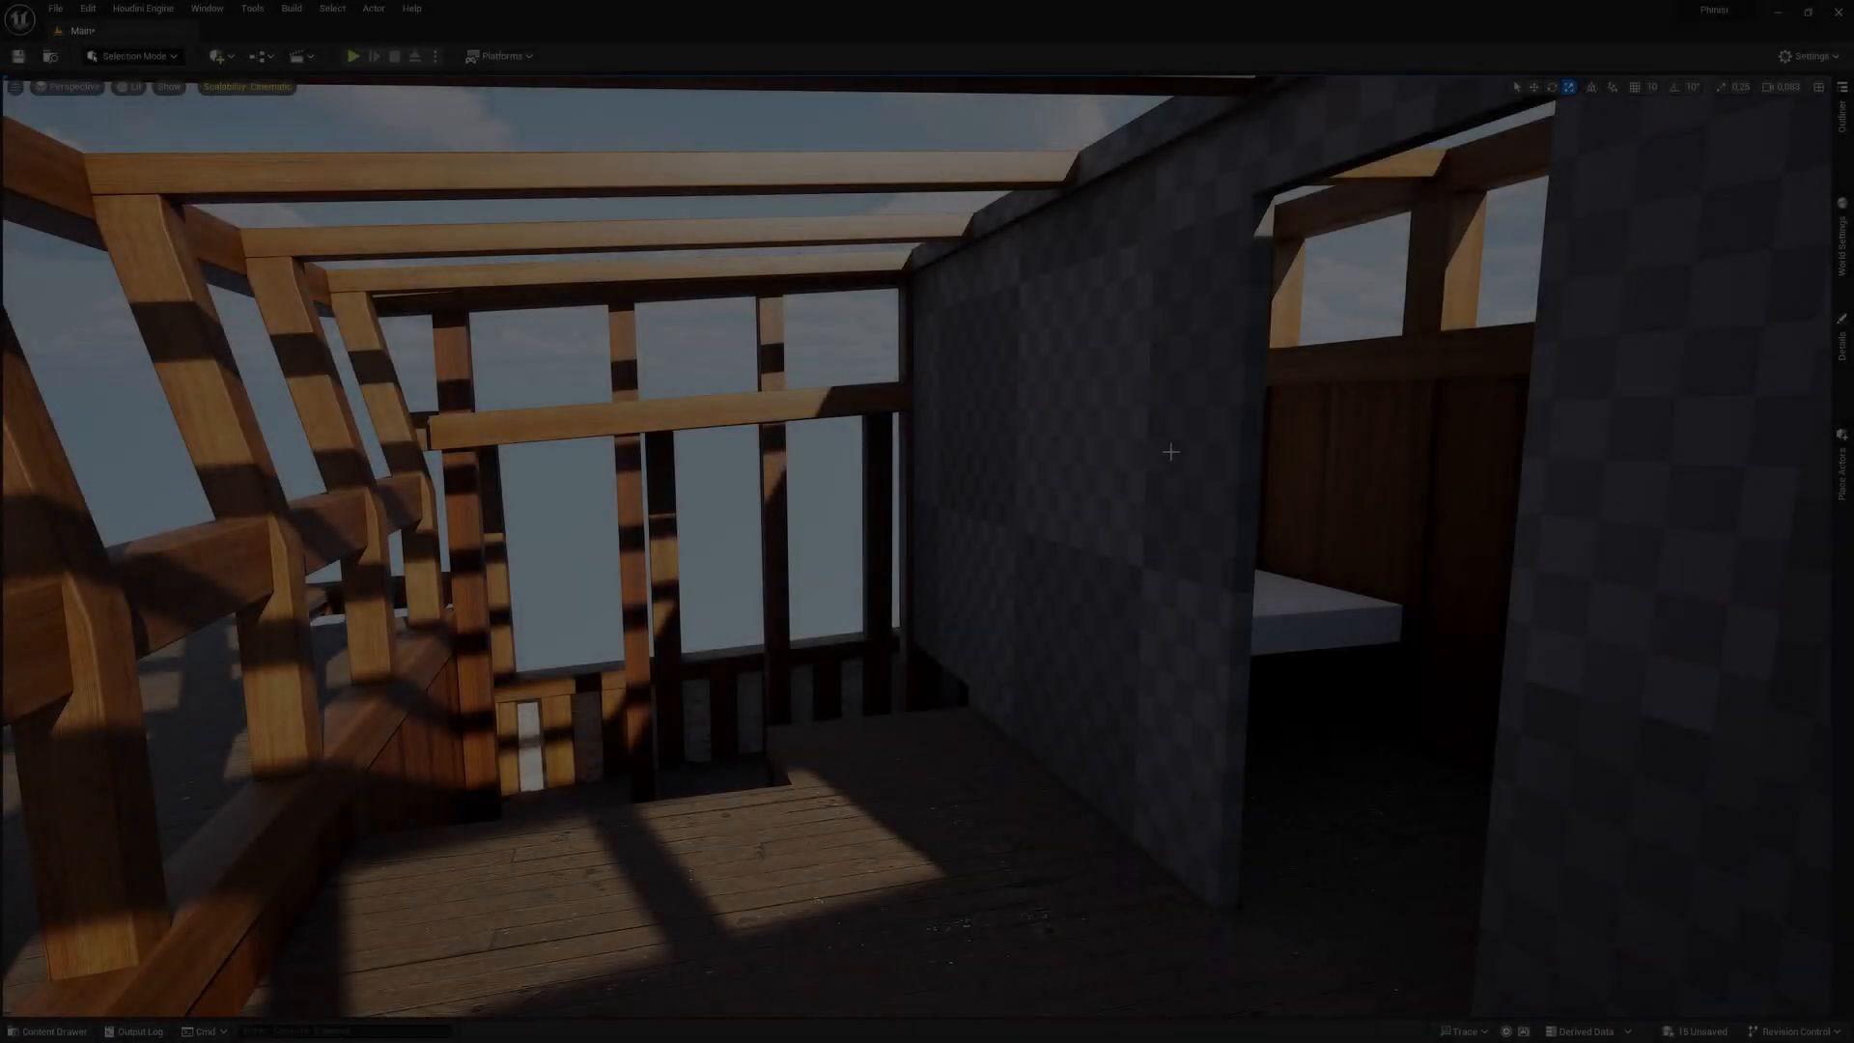
pyautogui.moveTo(1170, 452)
pyautogui.mouseDown(button='right')
pyautogui.moveTo(1193, 521)
pyautogui.moveTo(994, 453)
pyautogui.moveTo(1164, 484)
pyautogui.mouseUp(button='right')
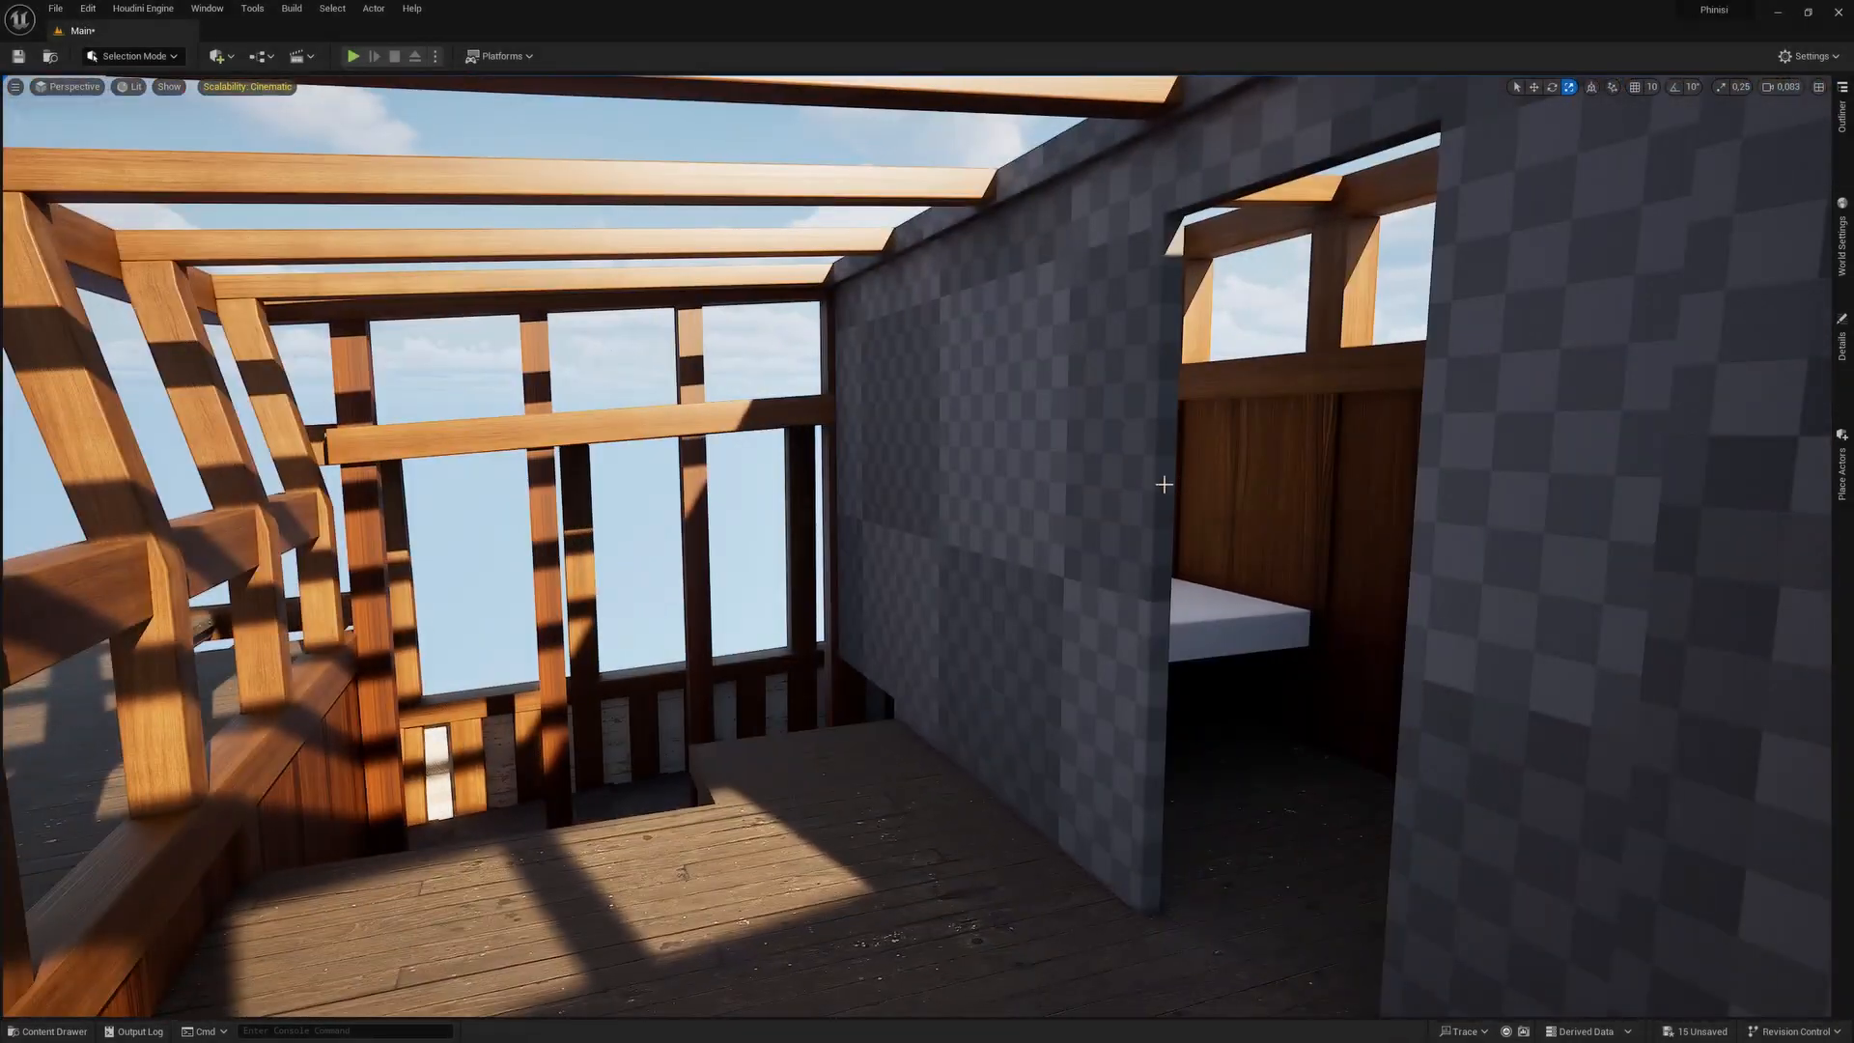
pyautogui.press('a')
pyautogui.moveTo(1042, 465)
pyautogui.mouseDown(button='right')
pyautogui.moveTo(1188, 468)
pyautogui.moveTo(1029, 463)
pyautogui.mouseUp(button='right')
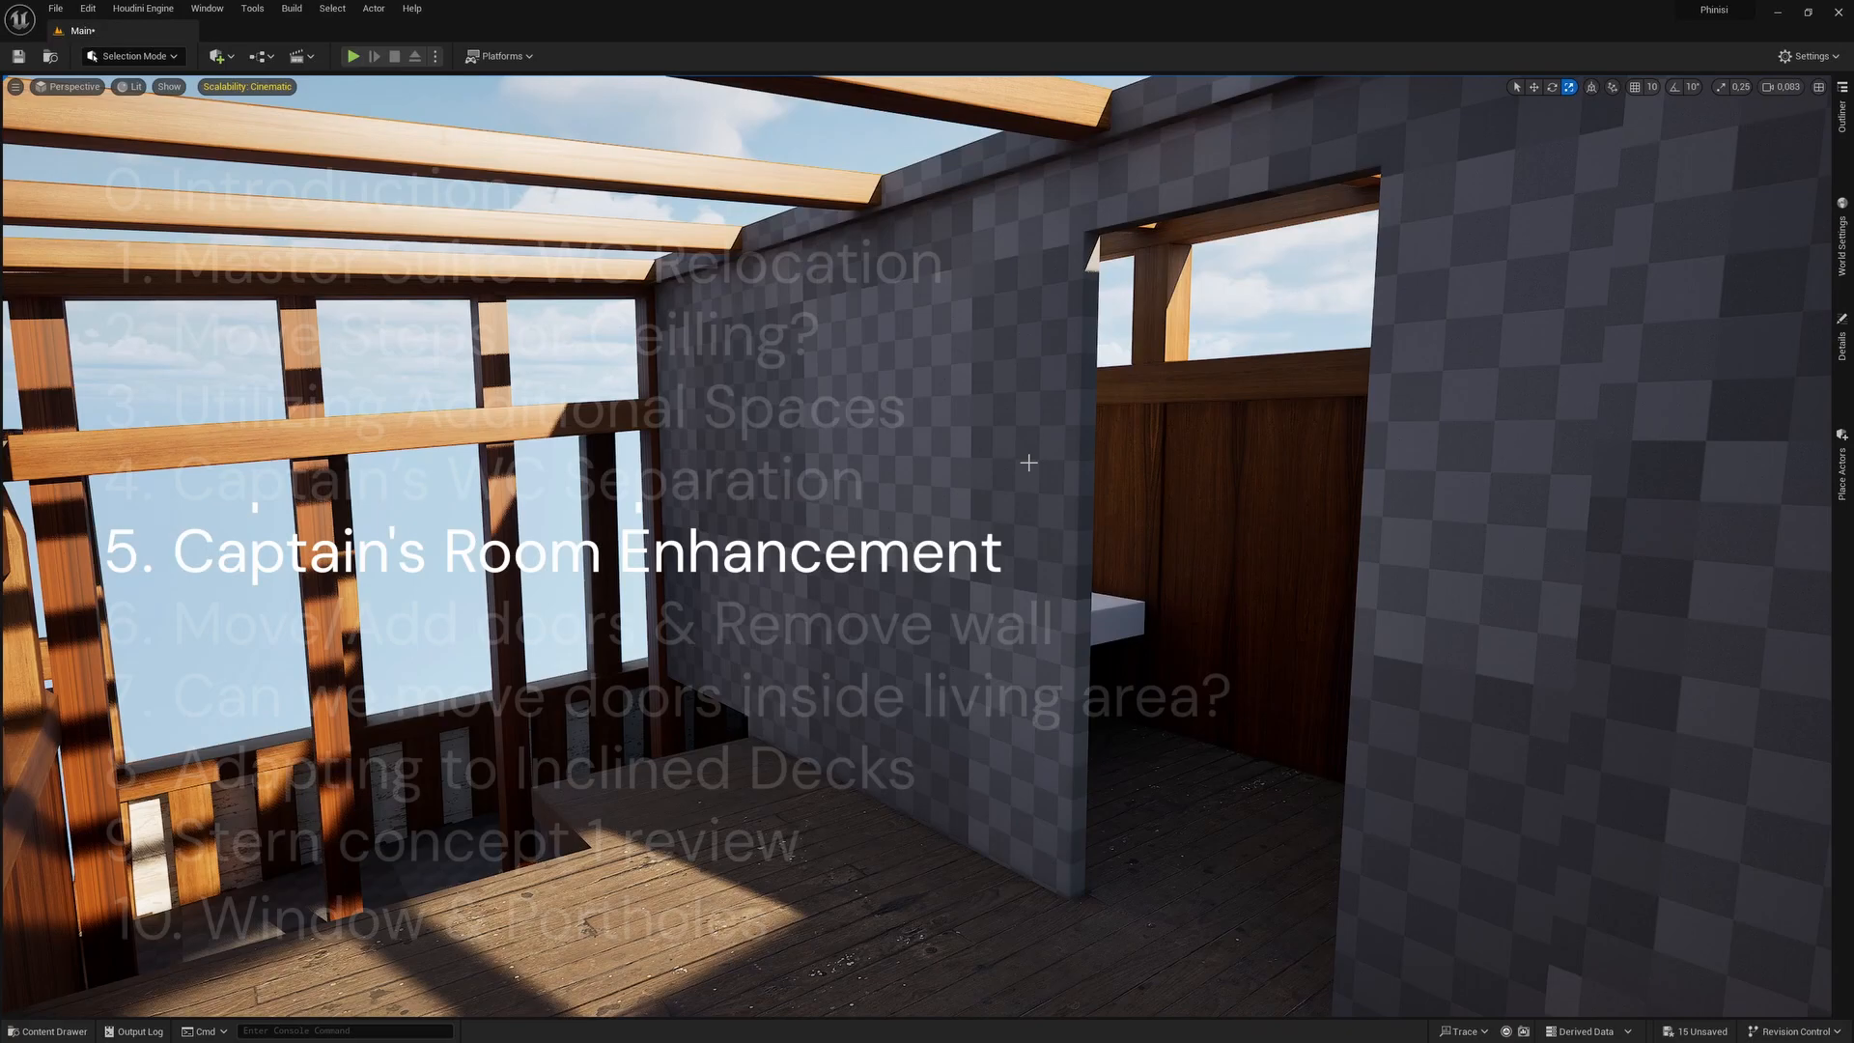
# Examine the white bed in the captain's room and the partition wall beside it from both sides.
pyautogui.moveTo(755, 548); pyautogui.dragTo(767, 640, button='right')
pyautogui.press('w')
pyautogui.scroll(-2, 756, 548)
pyautogui.press('s')
pyautogui.press('s')
pyautogui.press('w')
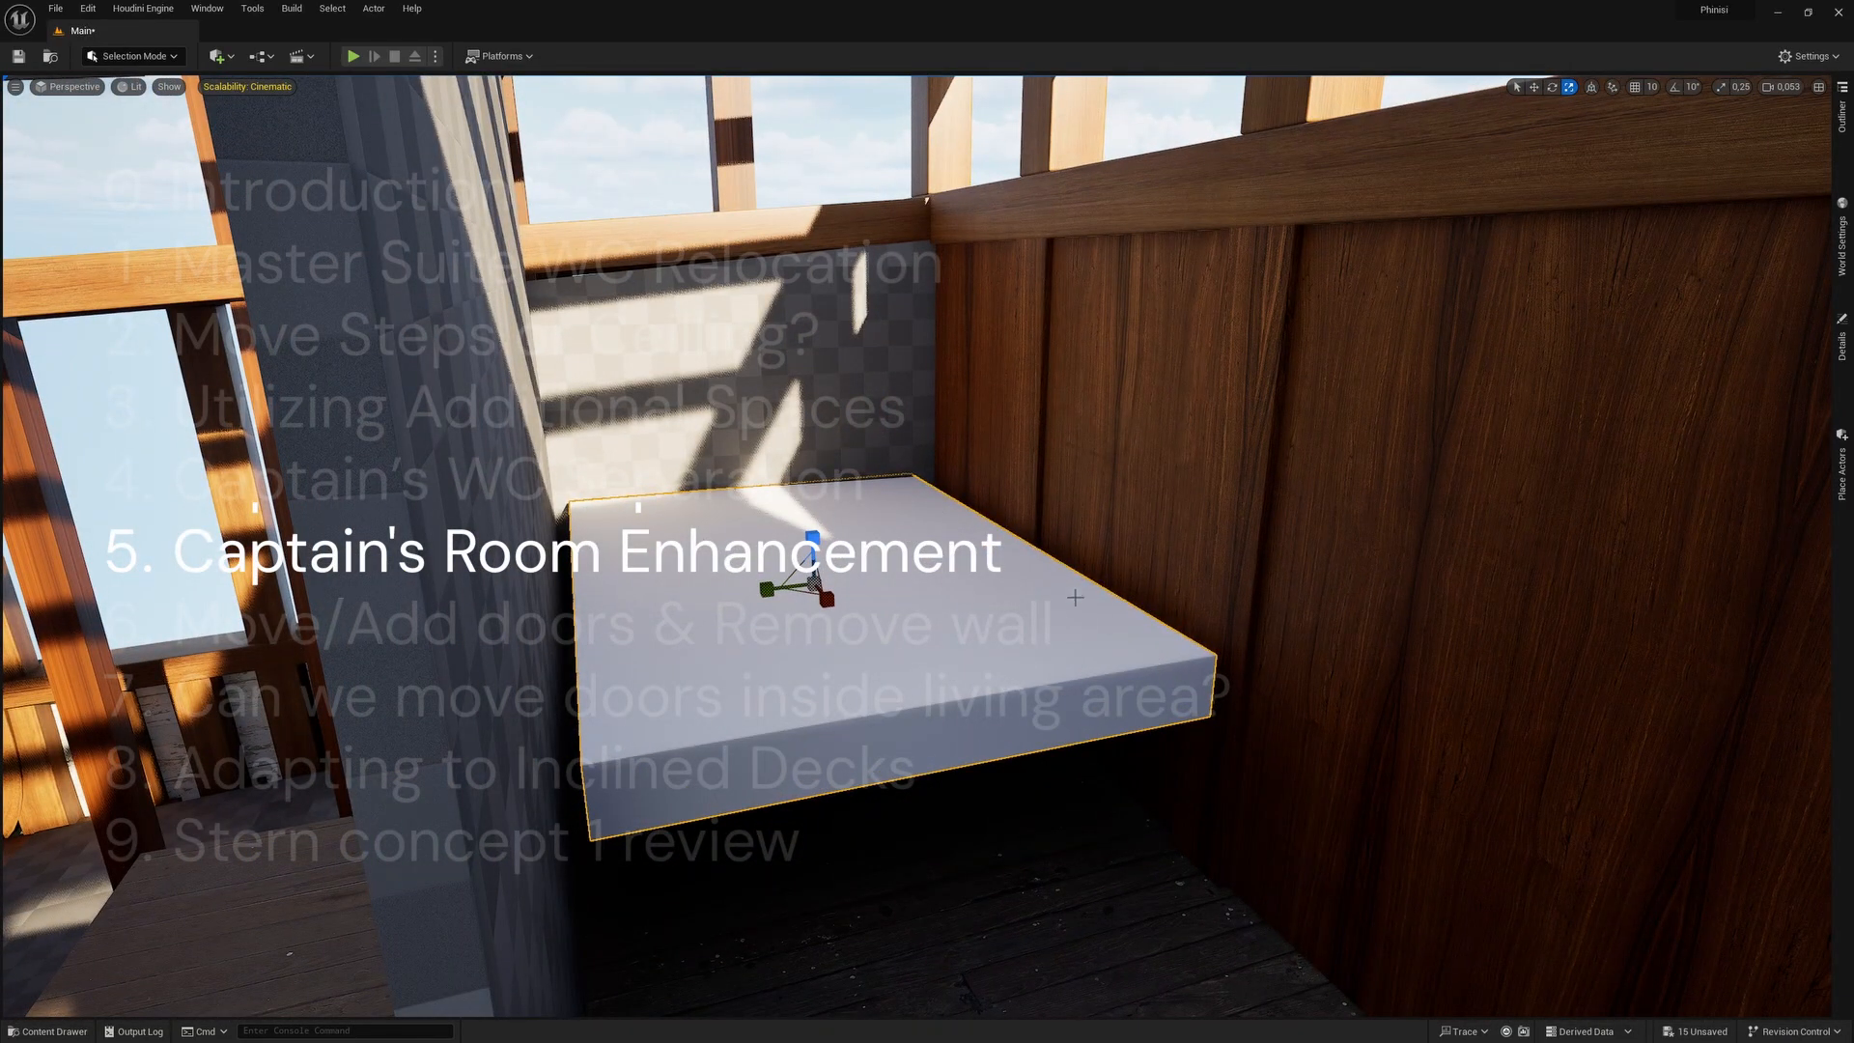
pyautogui.press('w')
pyautogui.moveTo(867, 578); pyautogui.dragTo(729, 515, button='right')
pyautogui.press('w')
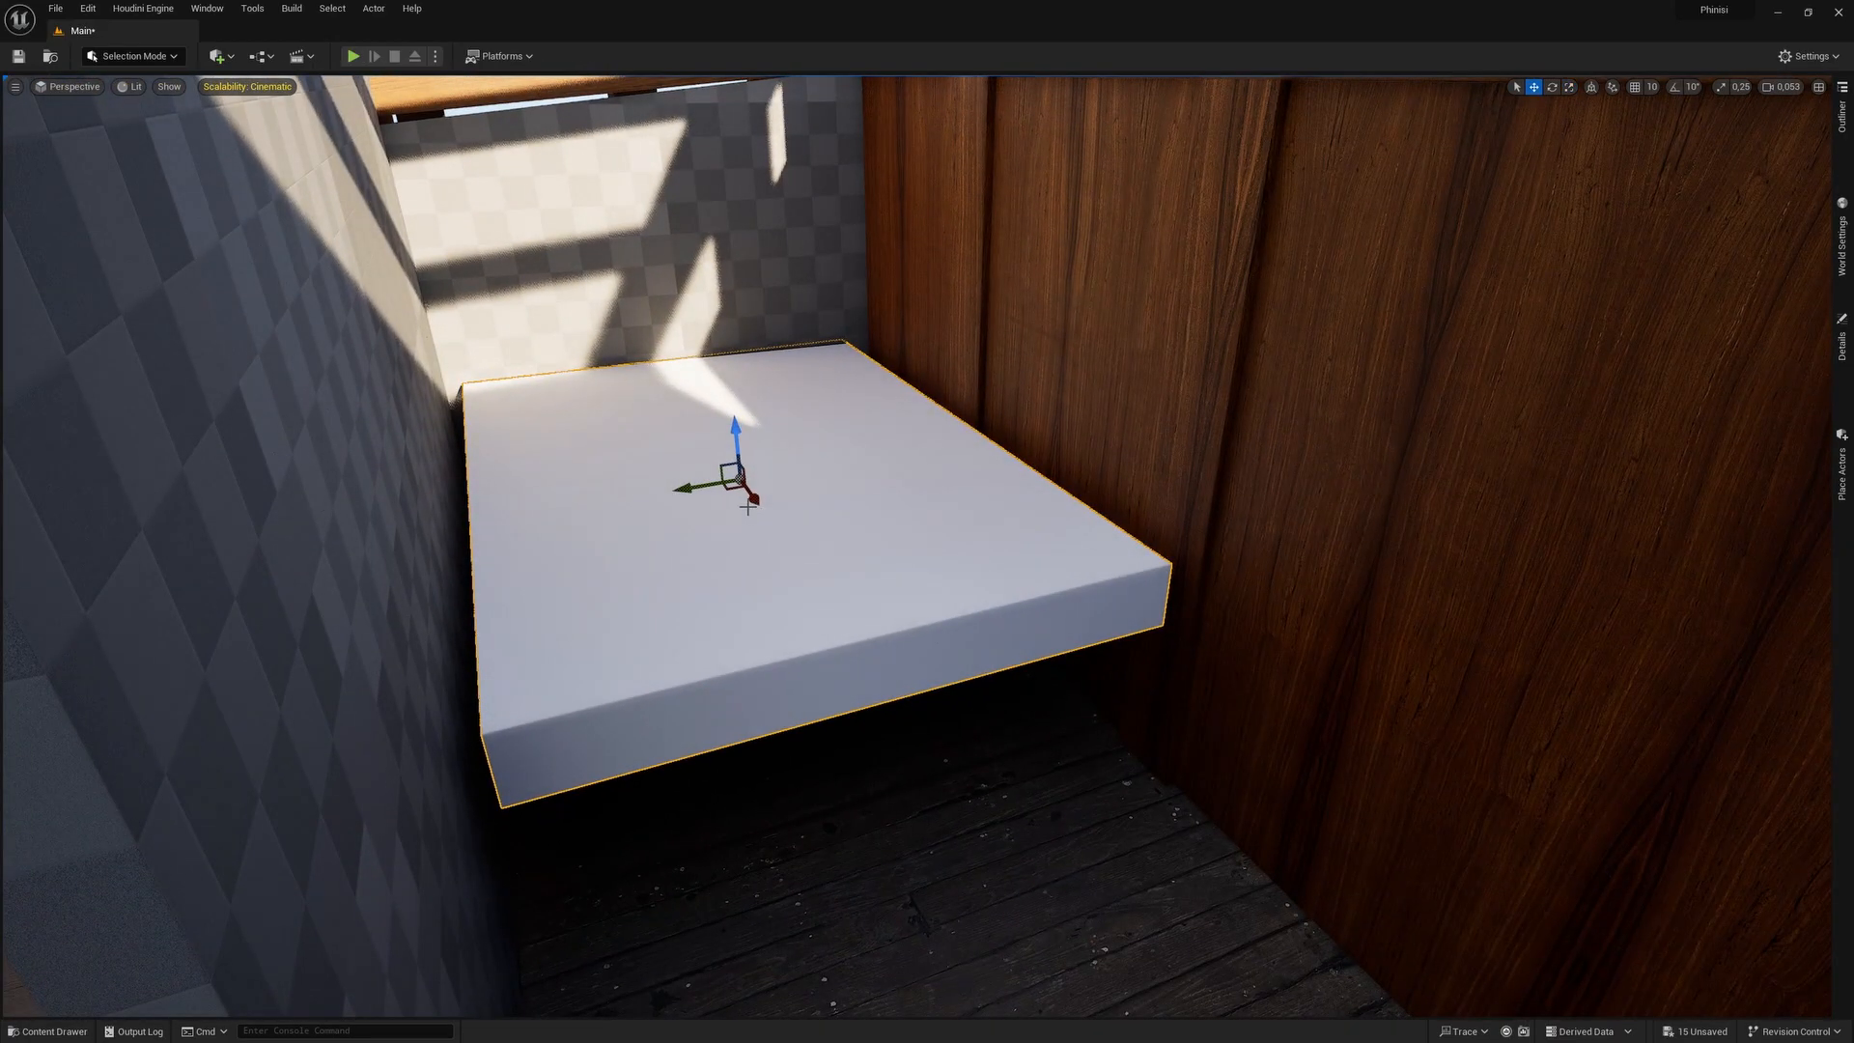
pyautogui.moveTo(819, 514); pyautogui.dragTo(778, 613, button='right')
pyautogui.press('s')
pyautogui.press('w')
pyautogui.press('s')
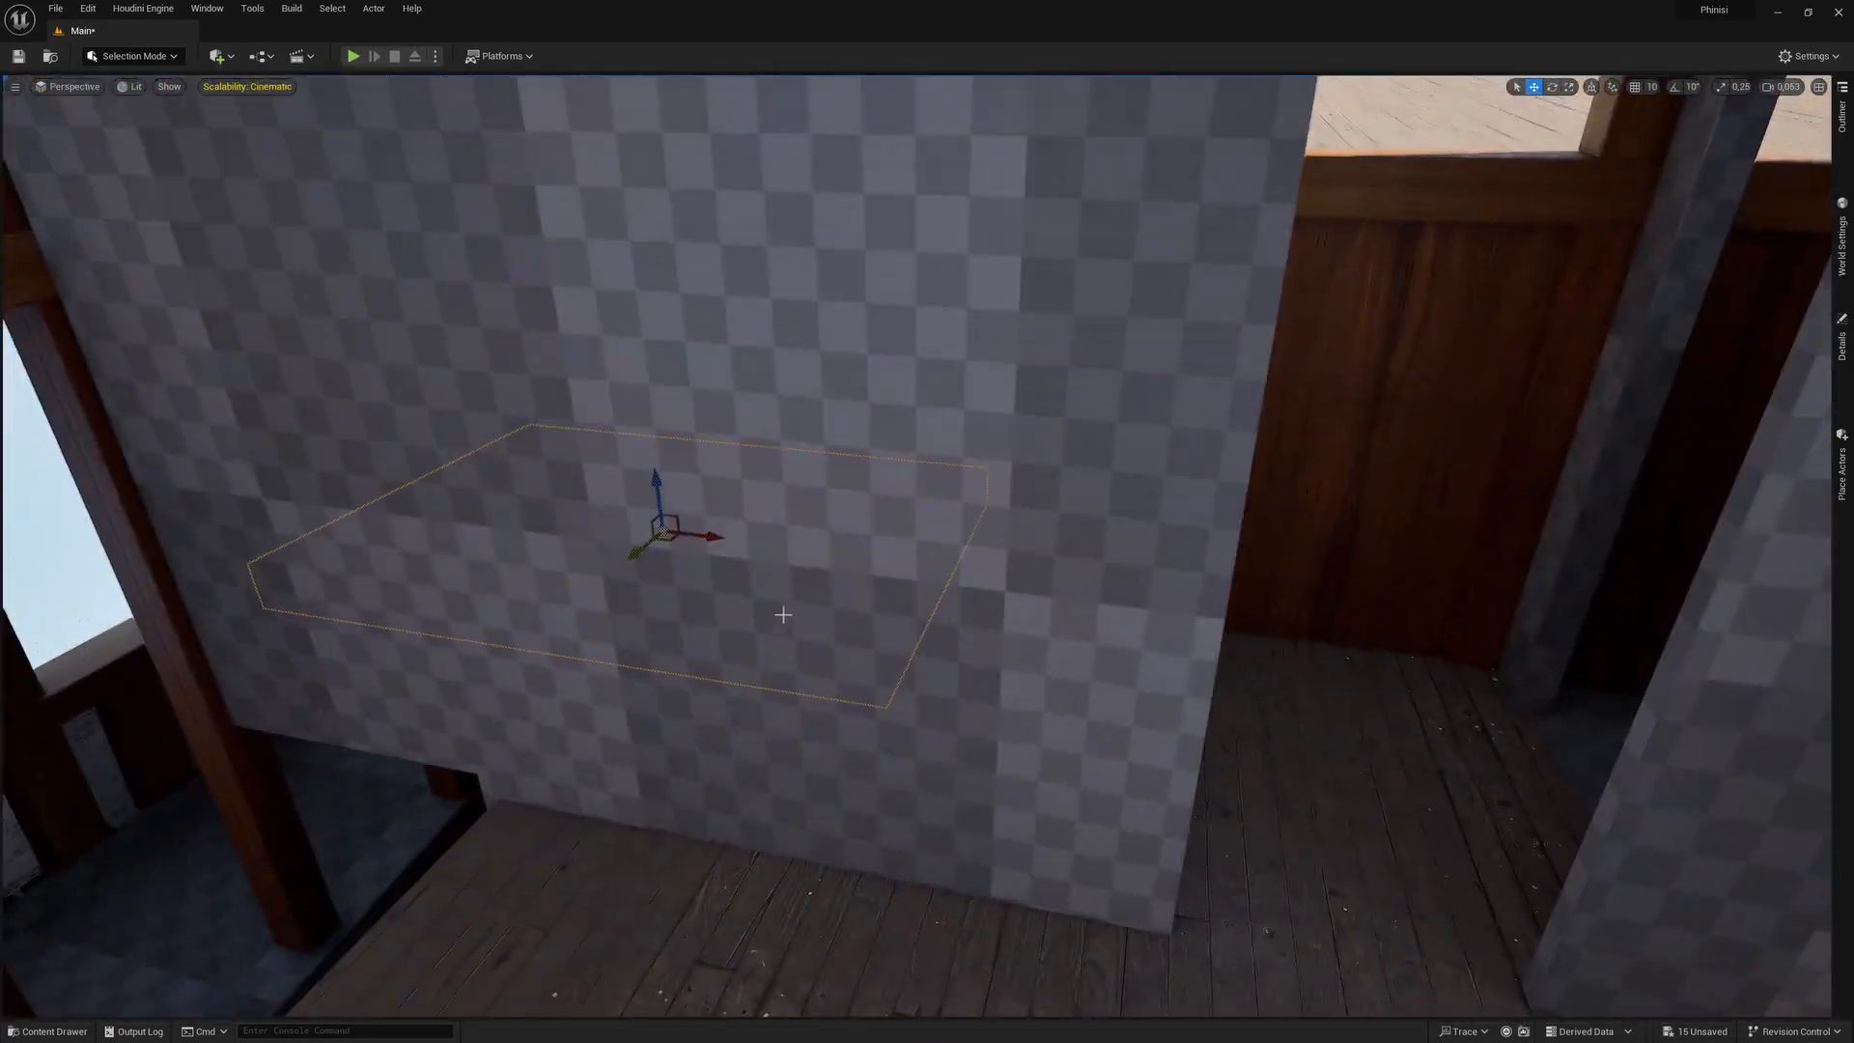
# Switch to the 1.pdf drawing in Acrobat and examine the Captain Room and its adjacent stairs on the Main Deck plan.
pyautogui.hotkey('alt', 'Tab')
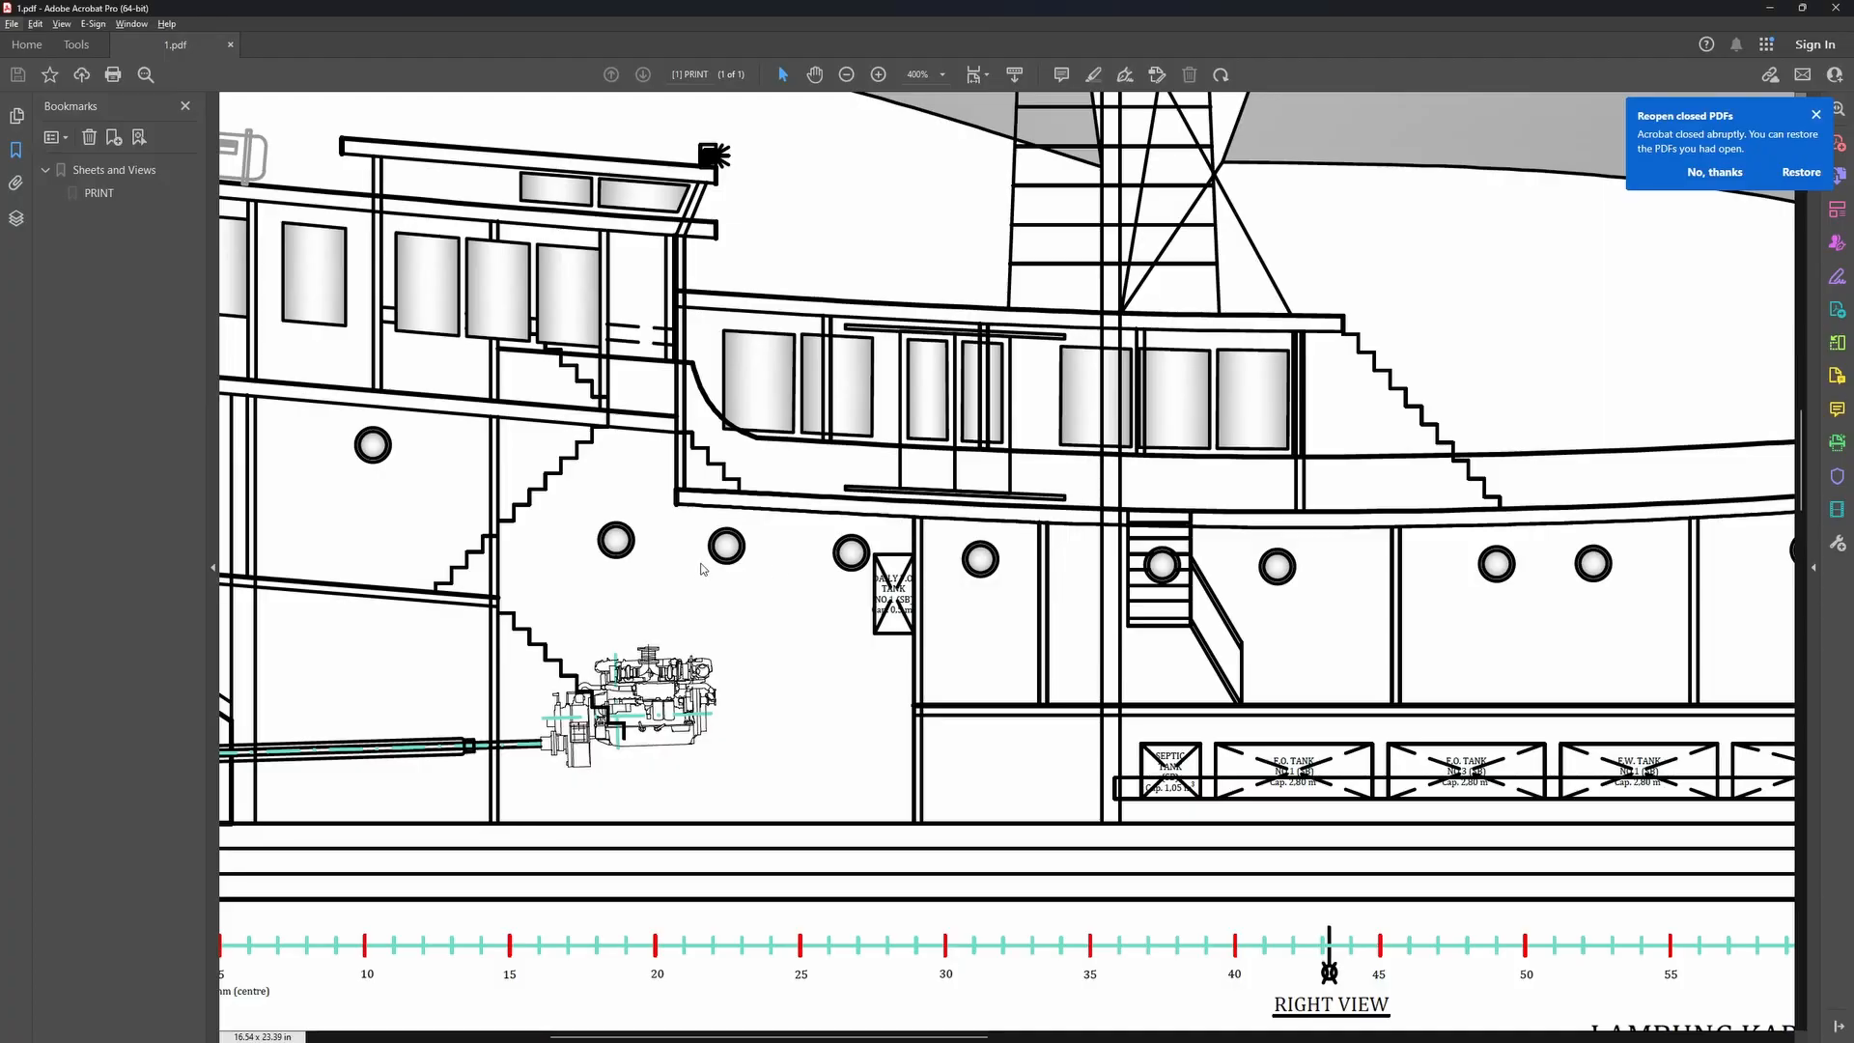
pyautogui.keyDown('ctrl'); pyautogui.scroll(-4, 759, 527); pyautogui.keyUp('ctrl')
pyautogui.scroll(-2, 876, 740)
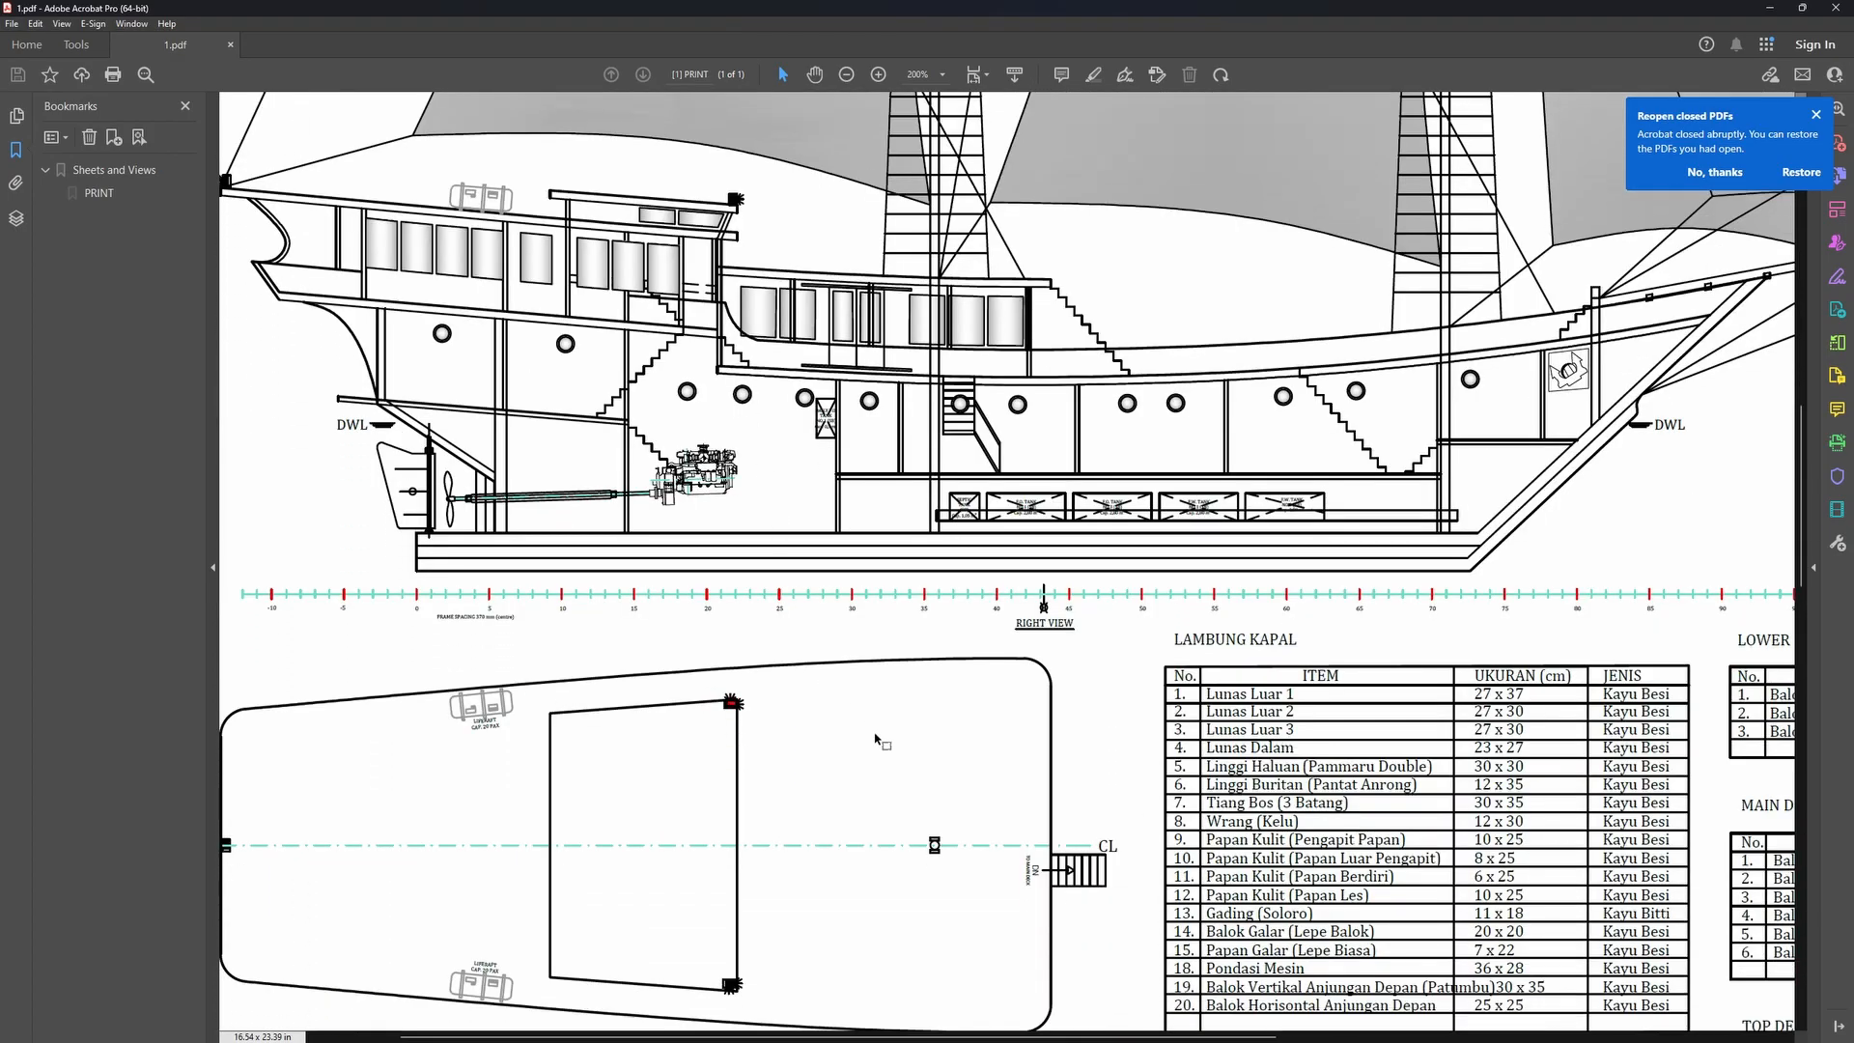
pyautogui.keyDown('ctrl'); pyautogui.scroll(-2, 876, 739); pyautogui.keyUp('ctrl')
pyautogui.scroll(-5, 745, 824)
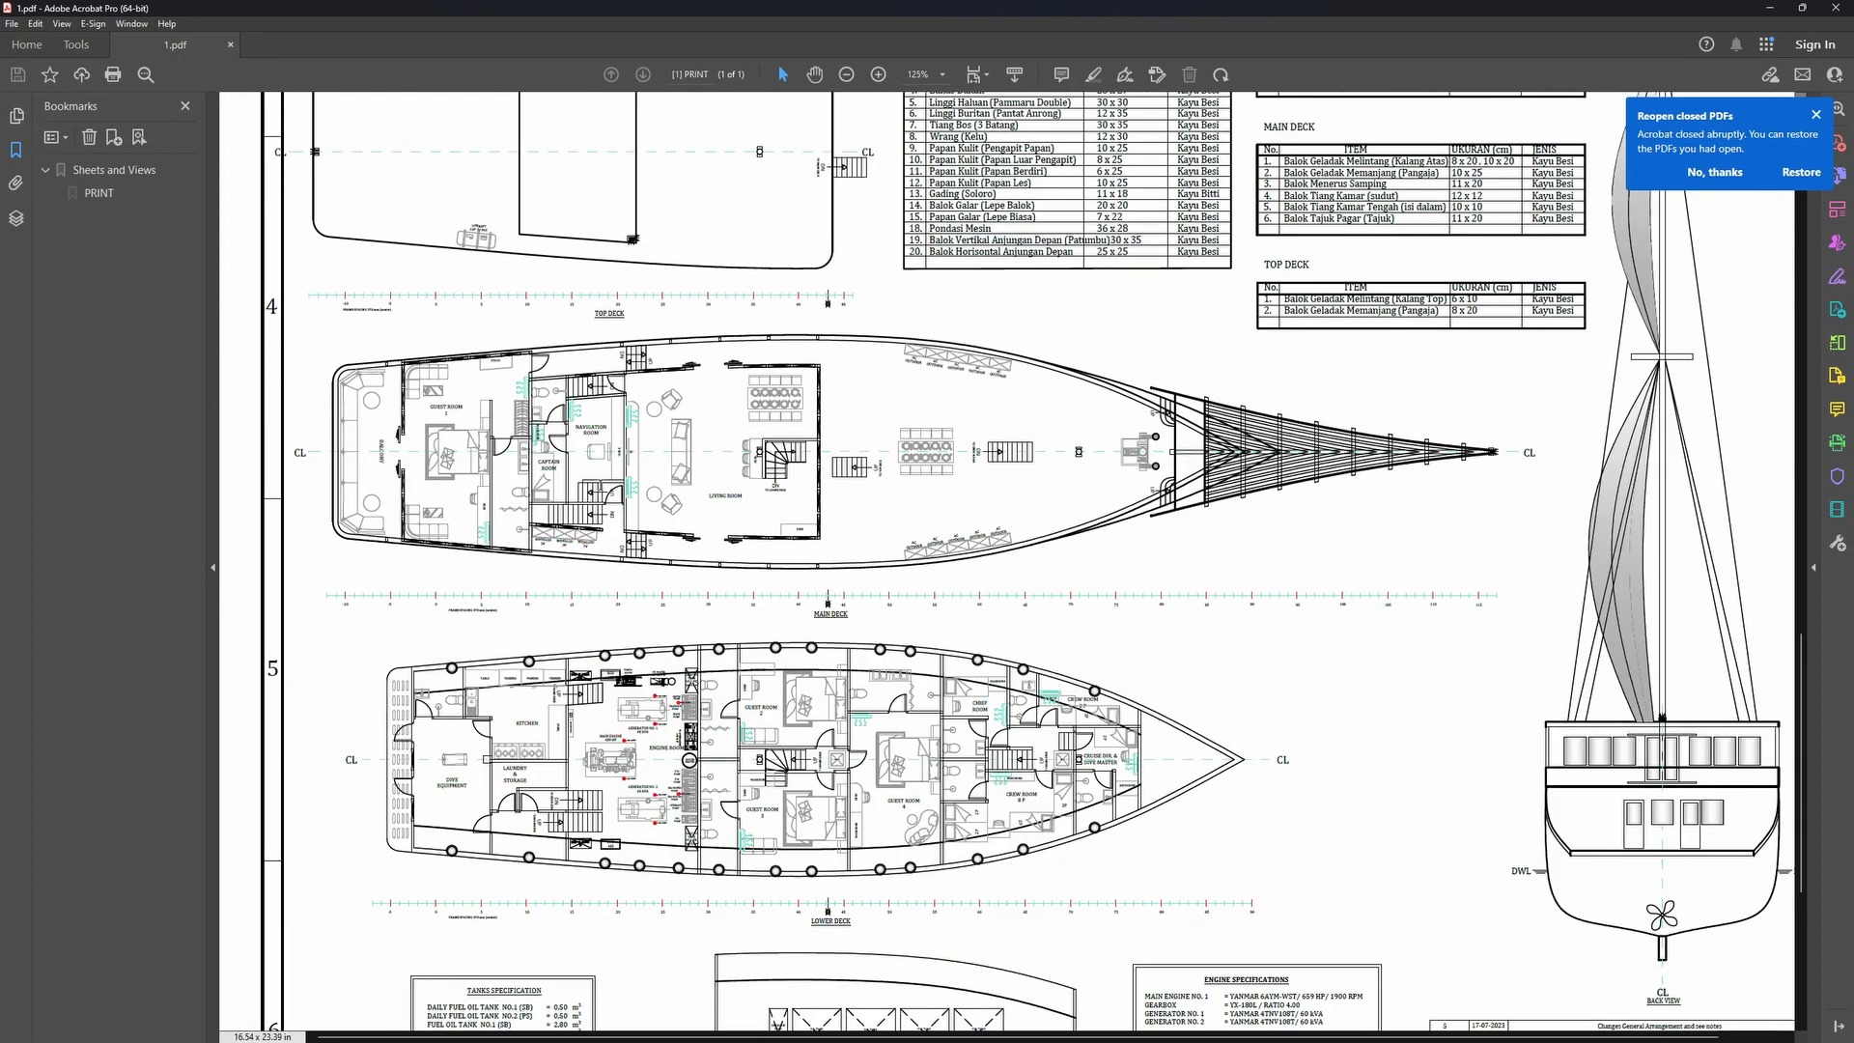
pyautogui.keyDown('ctrl'); pyautogui.scroll(3, 539, 515); pyautogui.keyUp('ctrl')
pyautogui.keyDown('ctrl'); pyautogui.scroll(3, 539, 514); pyautogui.keyUp('ctrl')
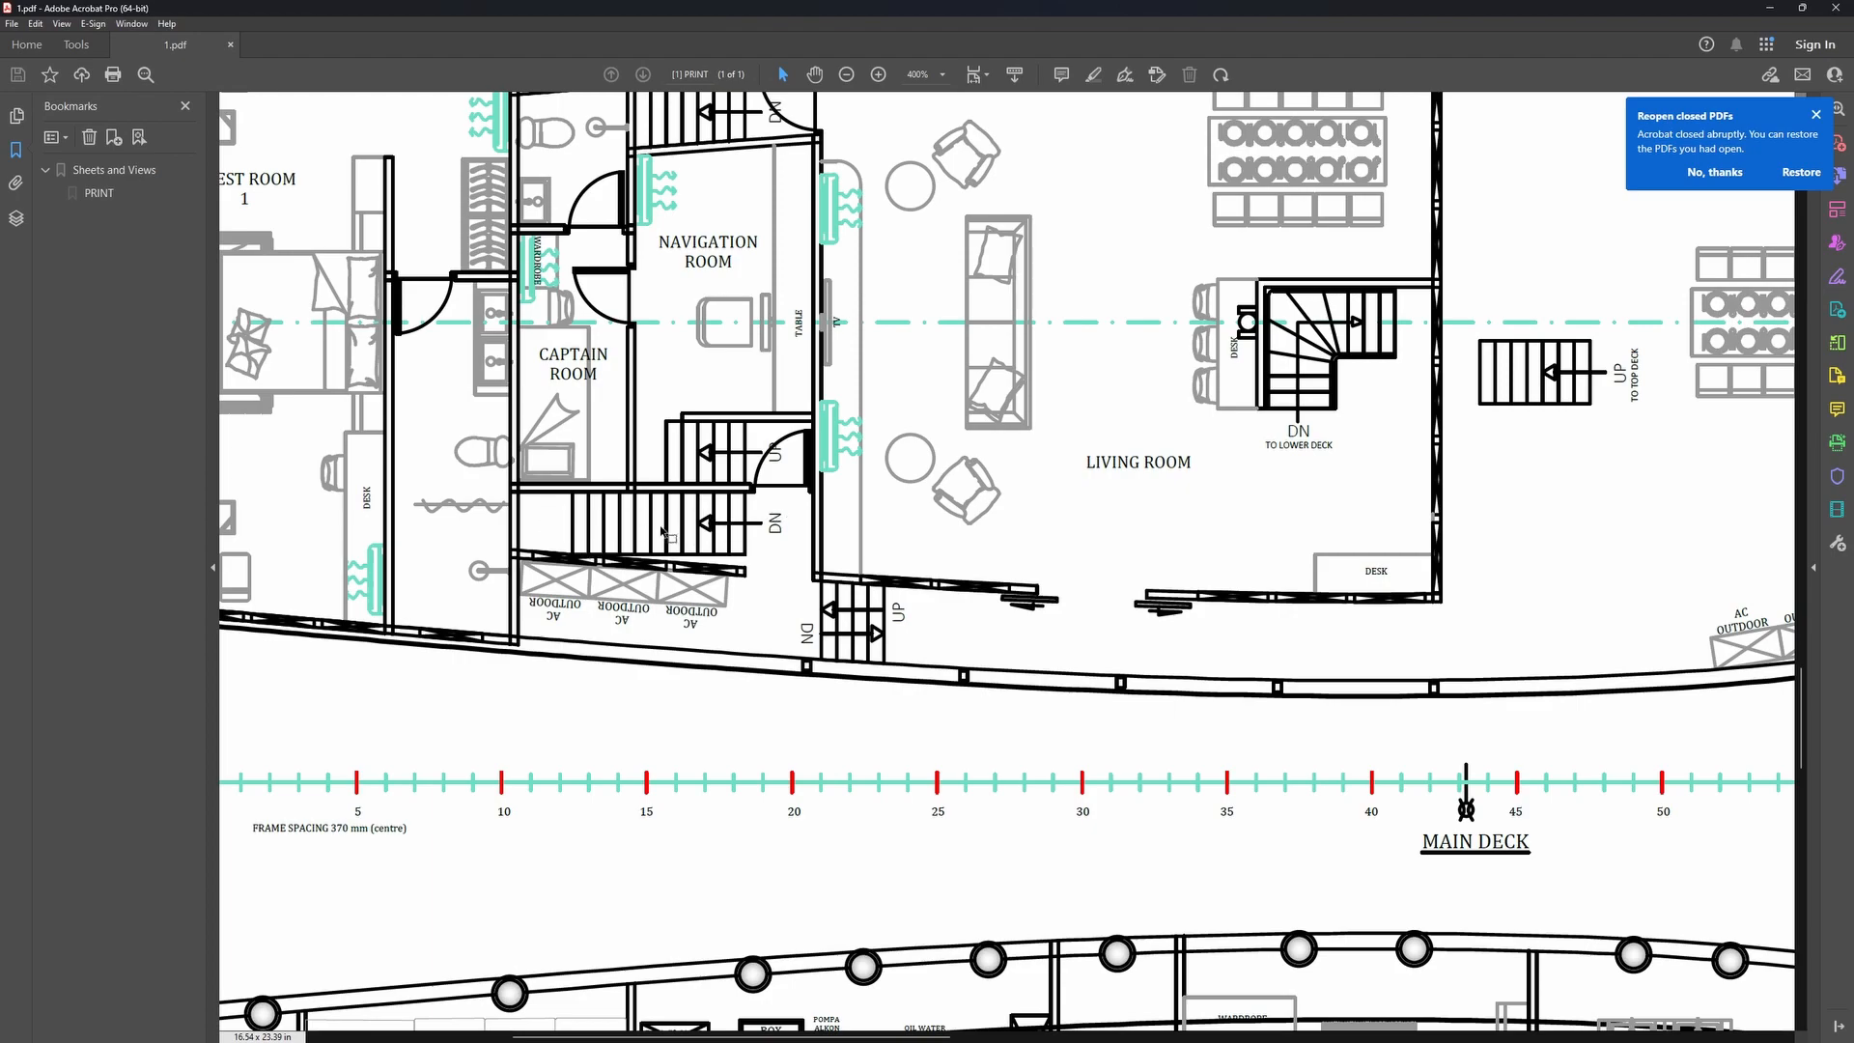
# Return to Unreal Editor and examine the stairwell opening below the captain's room wall.
pyautogui.hotkey('alt', 'Tab')
pyautogui.click(796, 431)
pyautogui.moveTo(634, 646); pyautogui.dragTo(300, 700, button='right')
pyautogui.moveTo(751, 337); pyautogui.dragTo(966, 512, button='right')
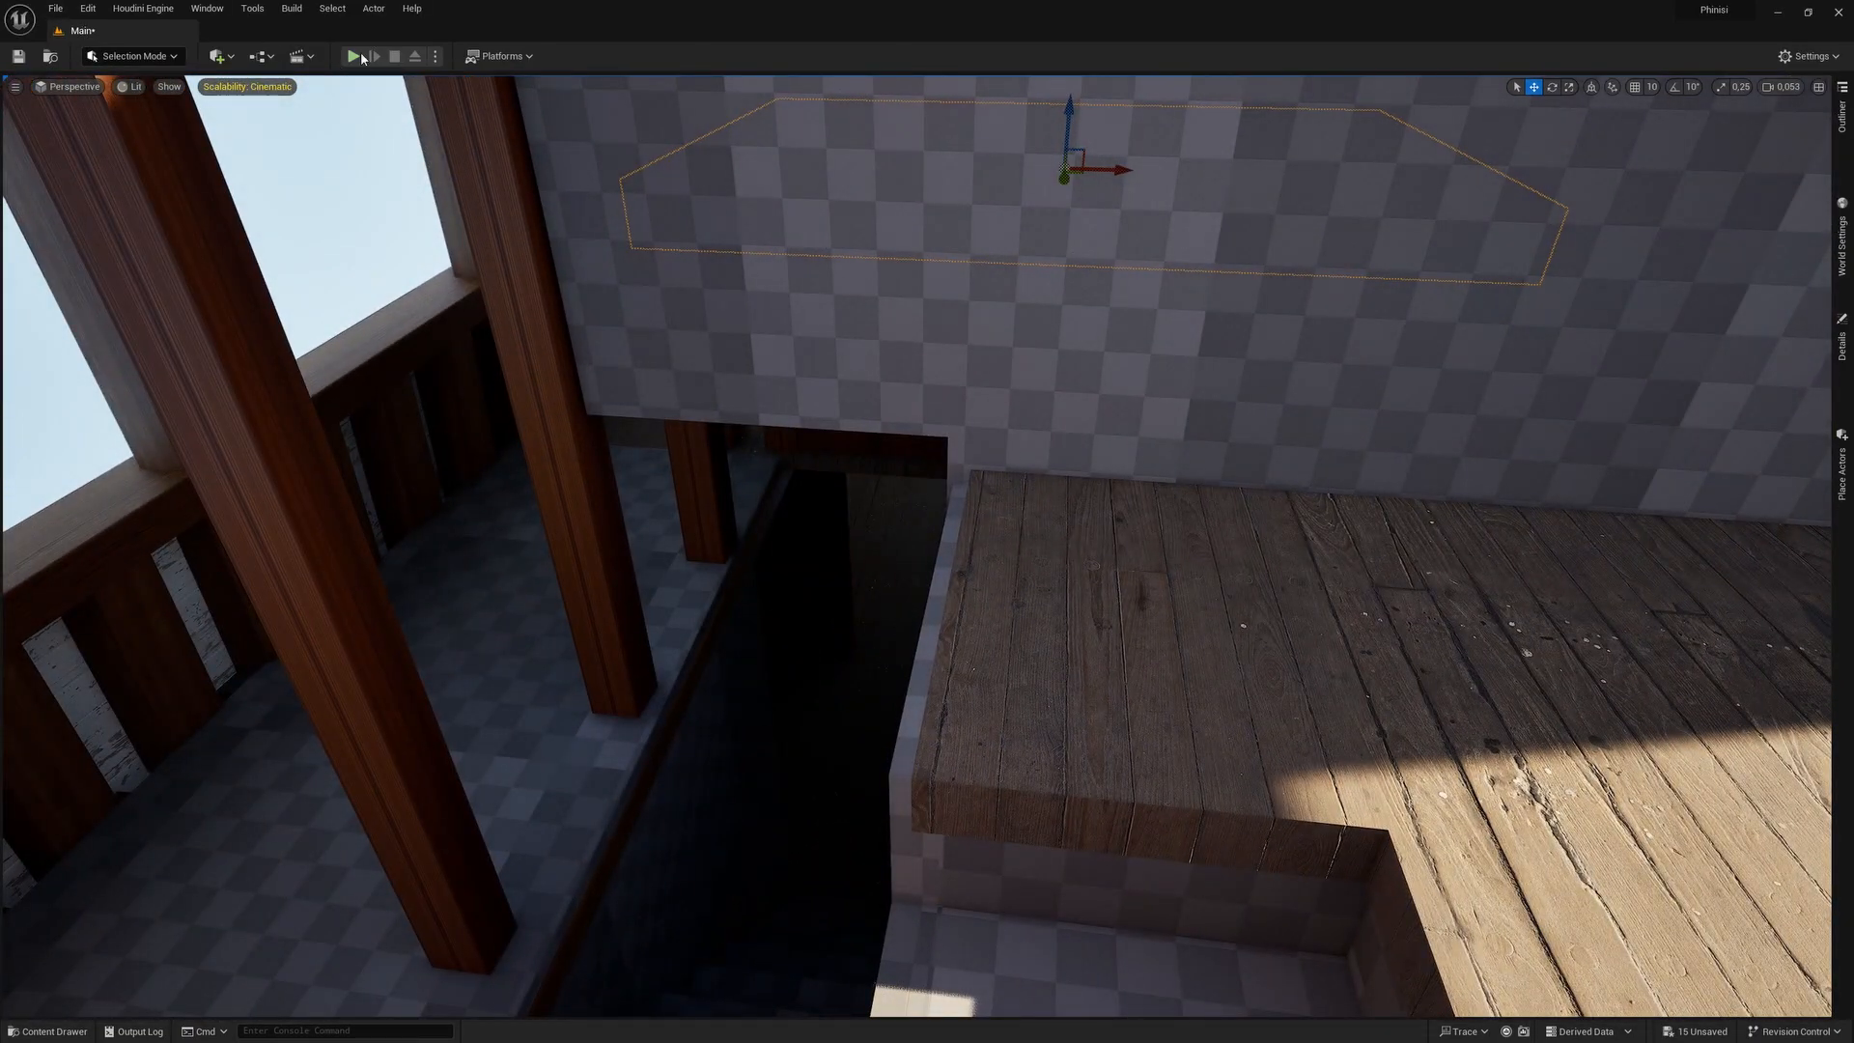
# Play the level, walk the character along the side deck and around the stairwell, and stop the session.
pyautogui.click(356, 56)
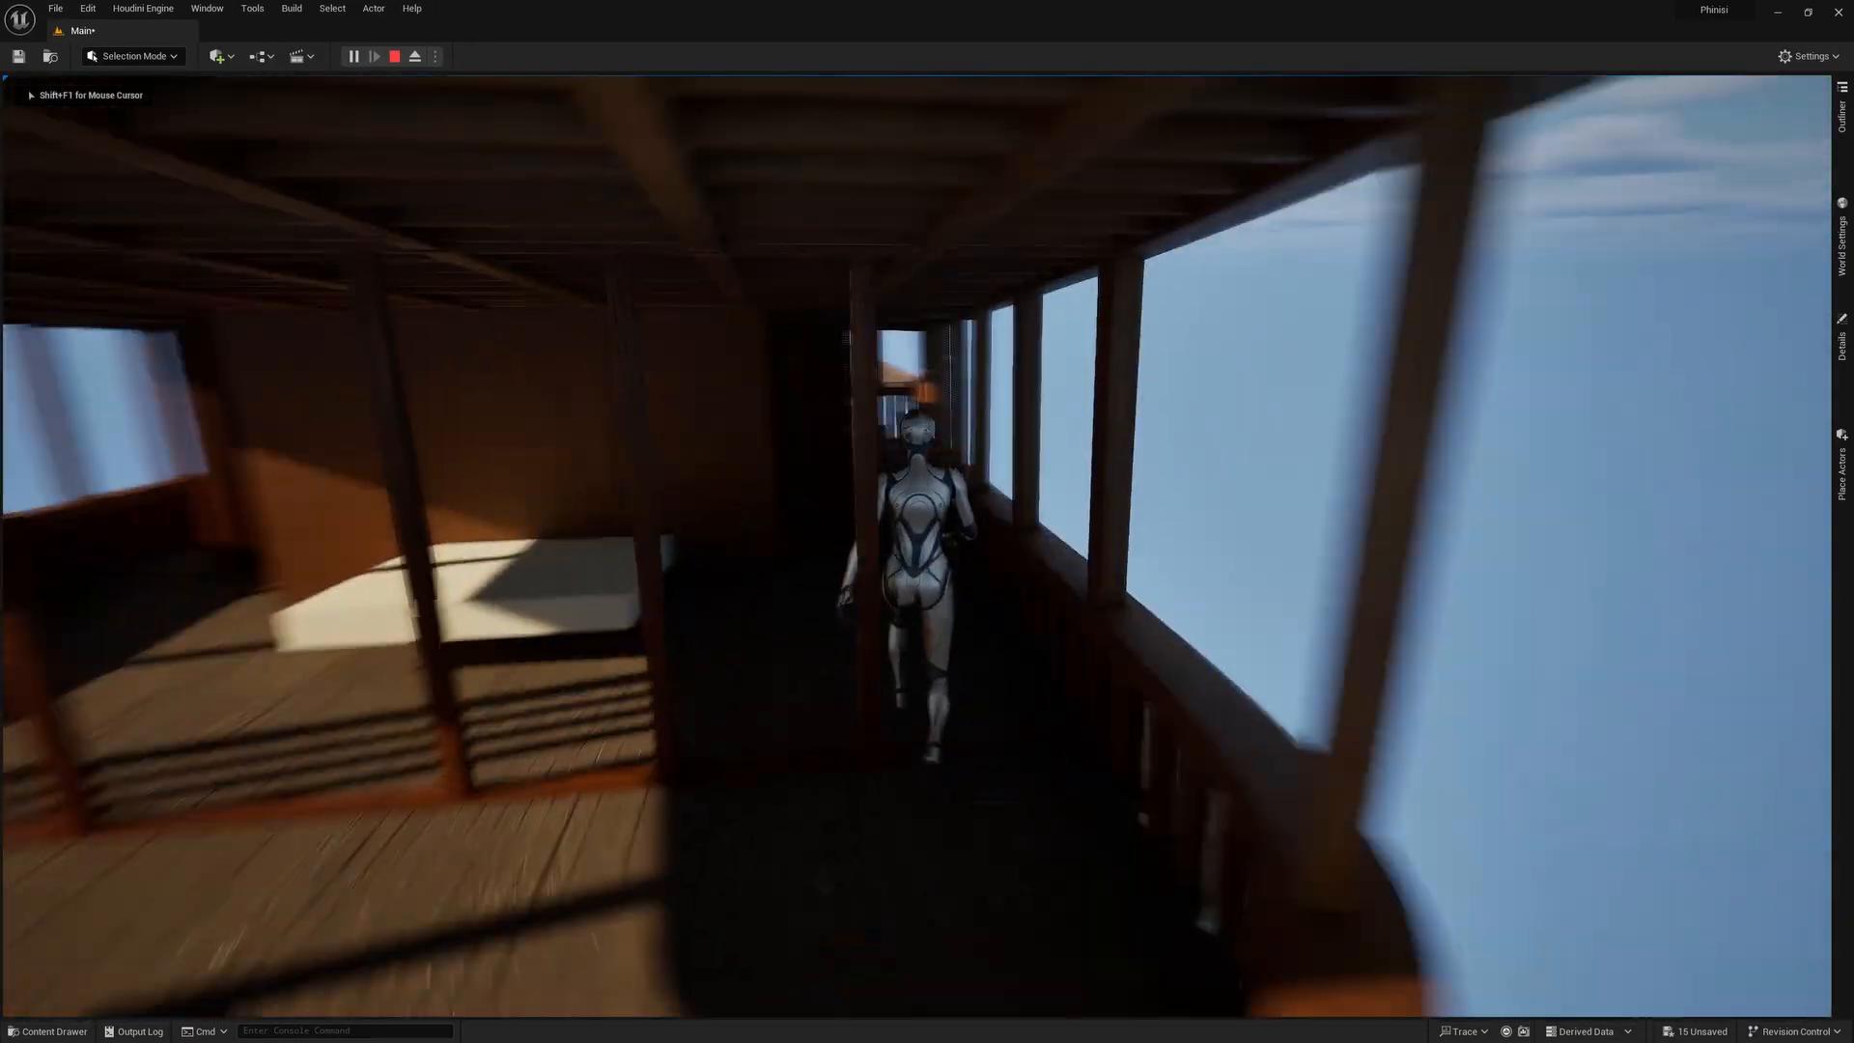
pyautogui.press('w')
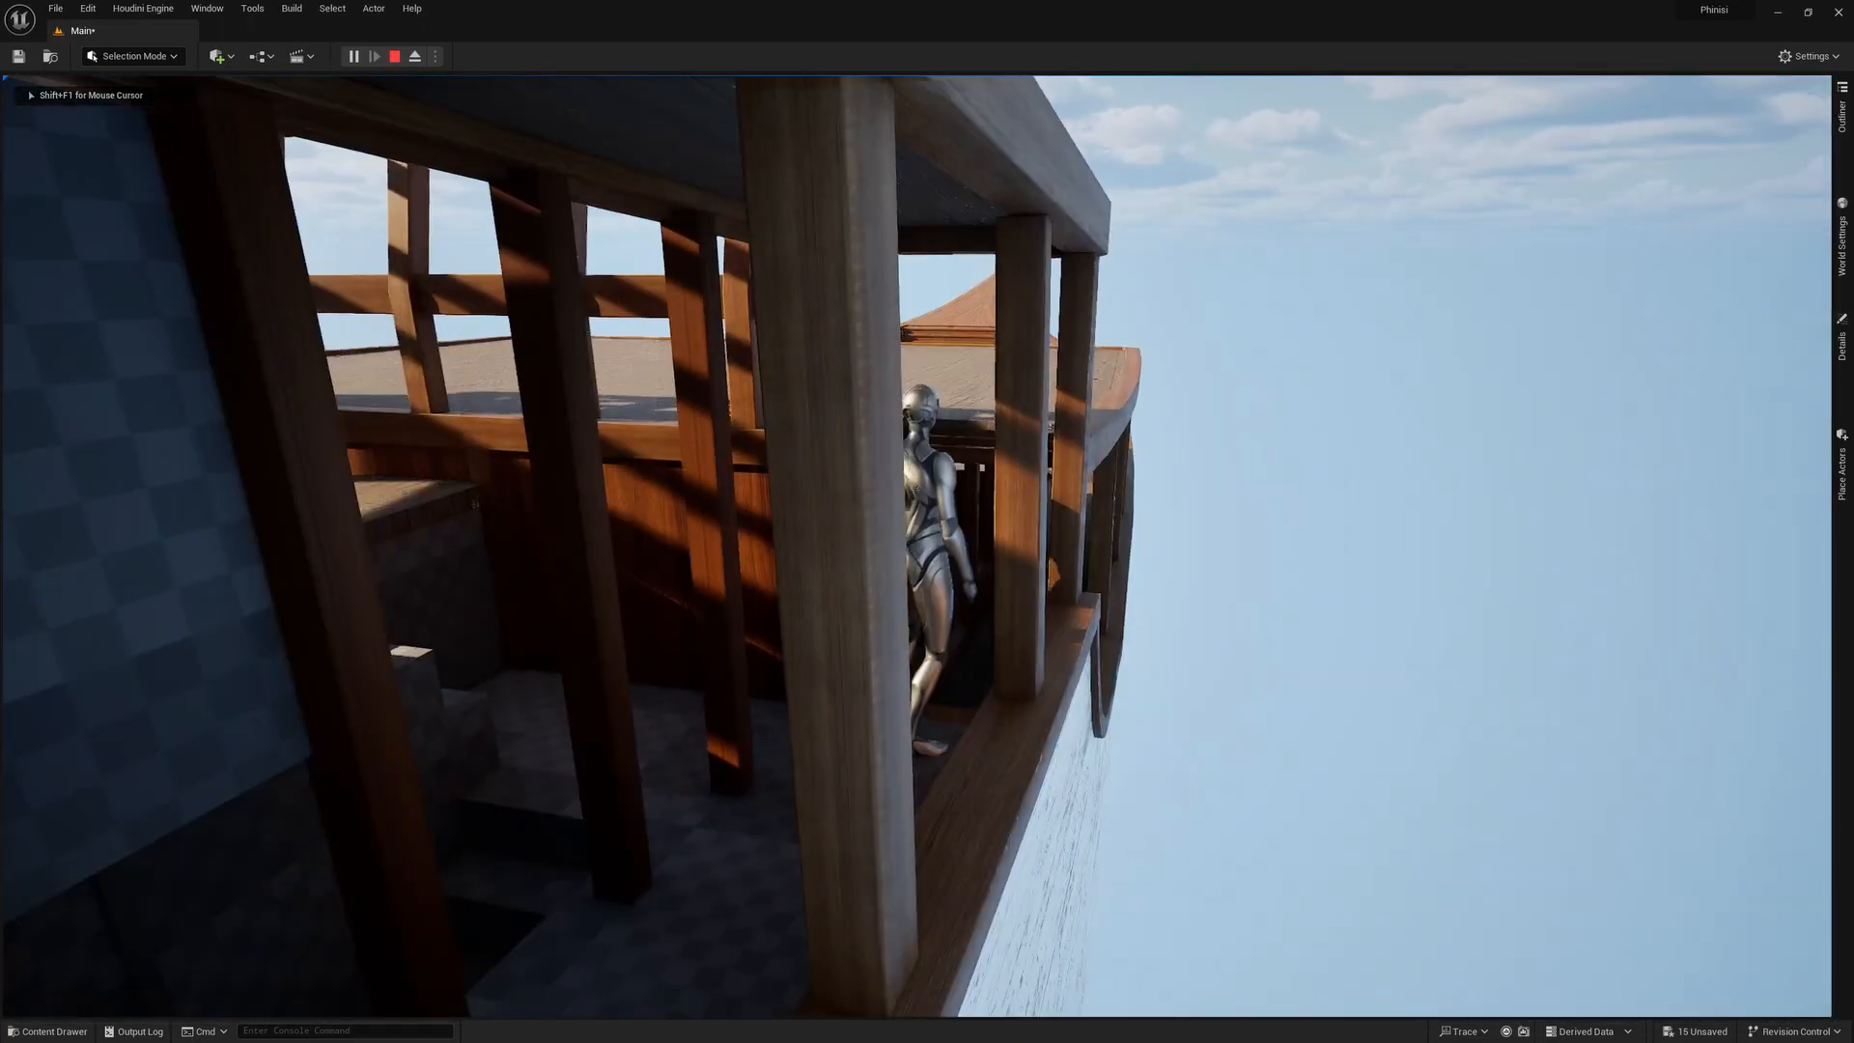
pyautogui.press('w')
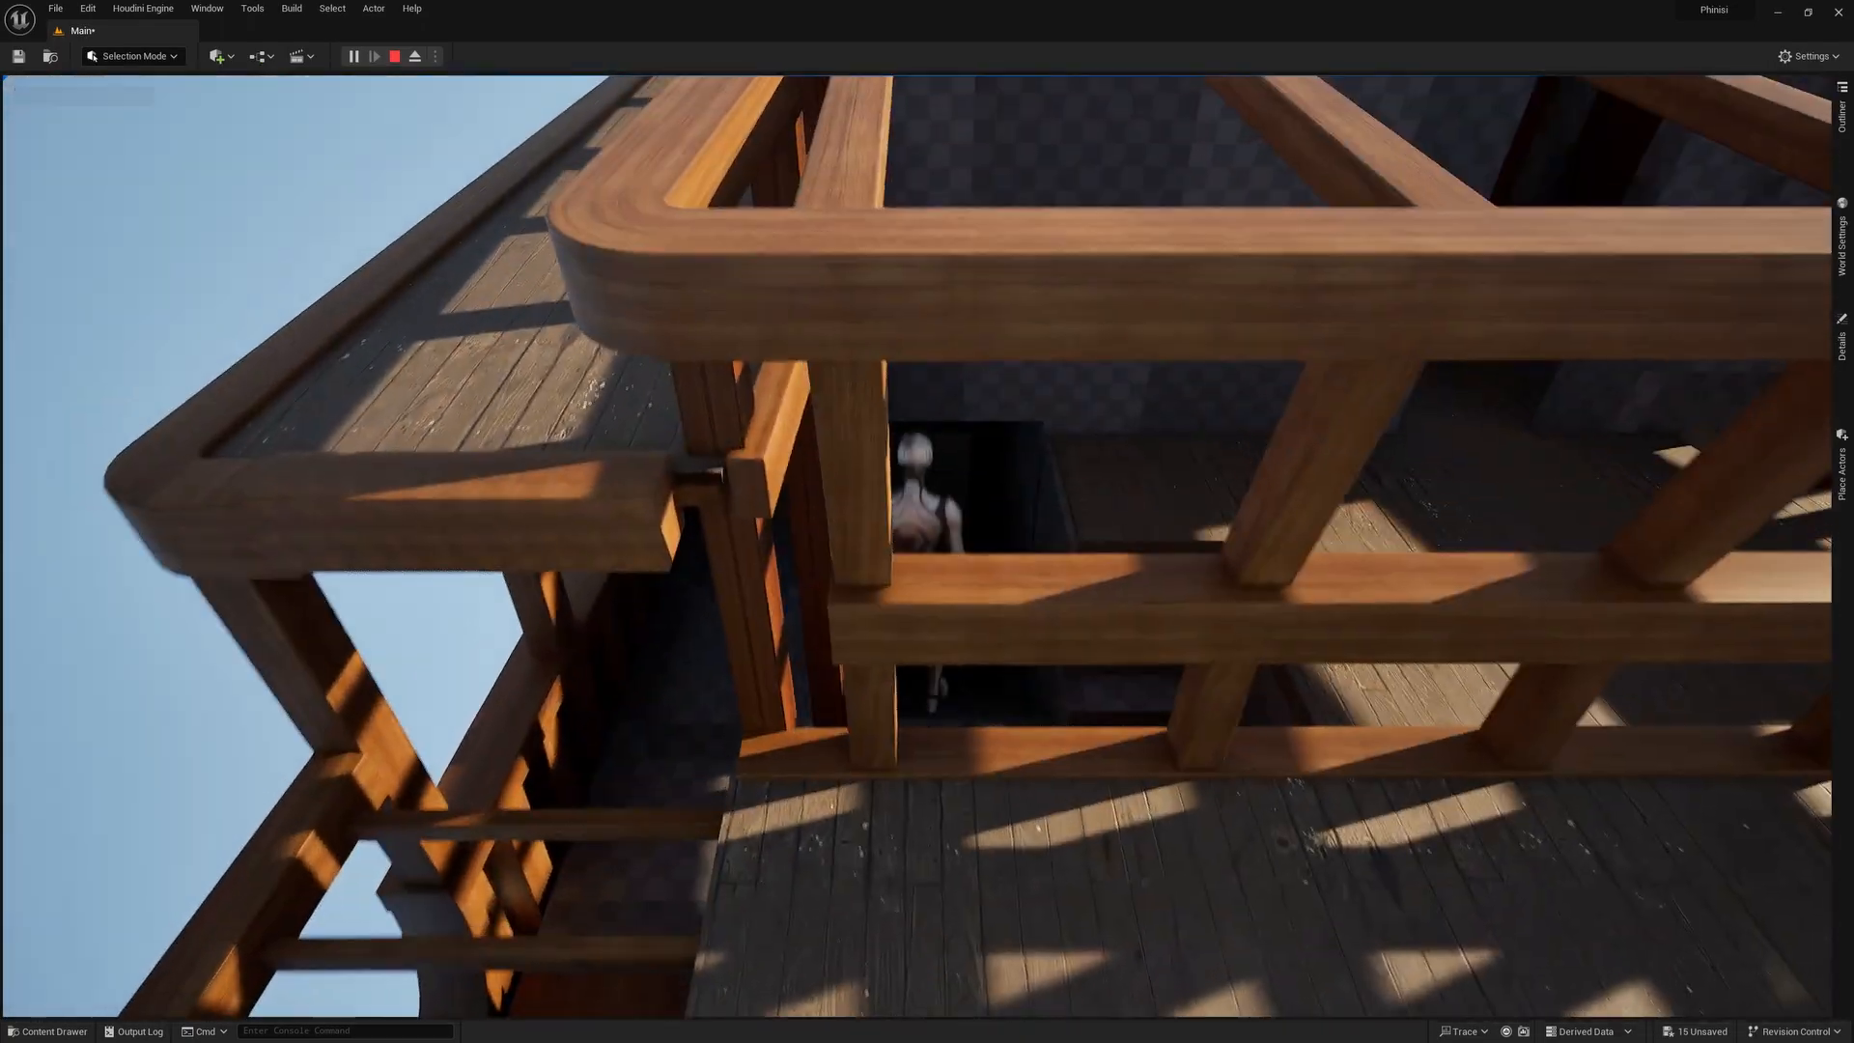
pyautogui.press('w')
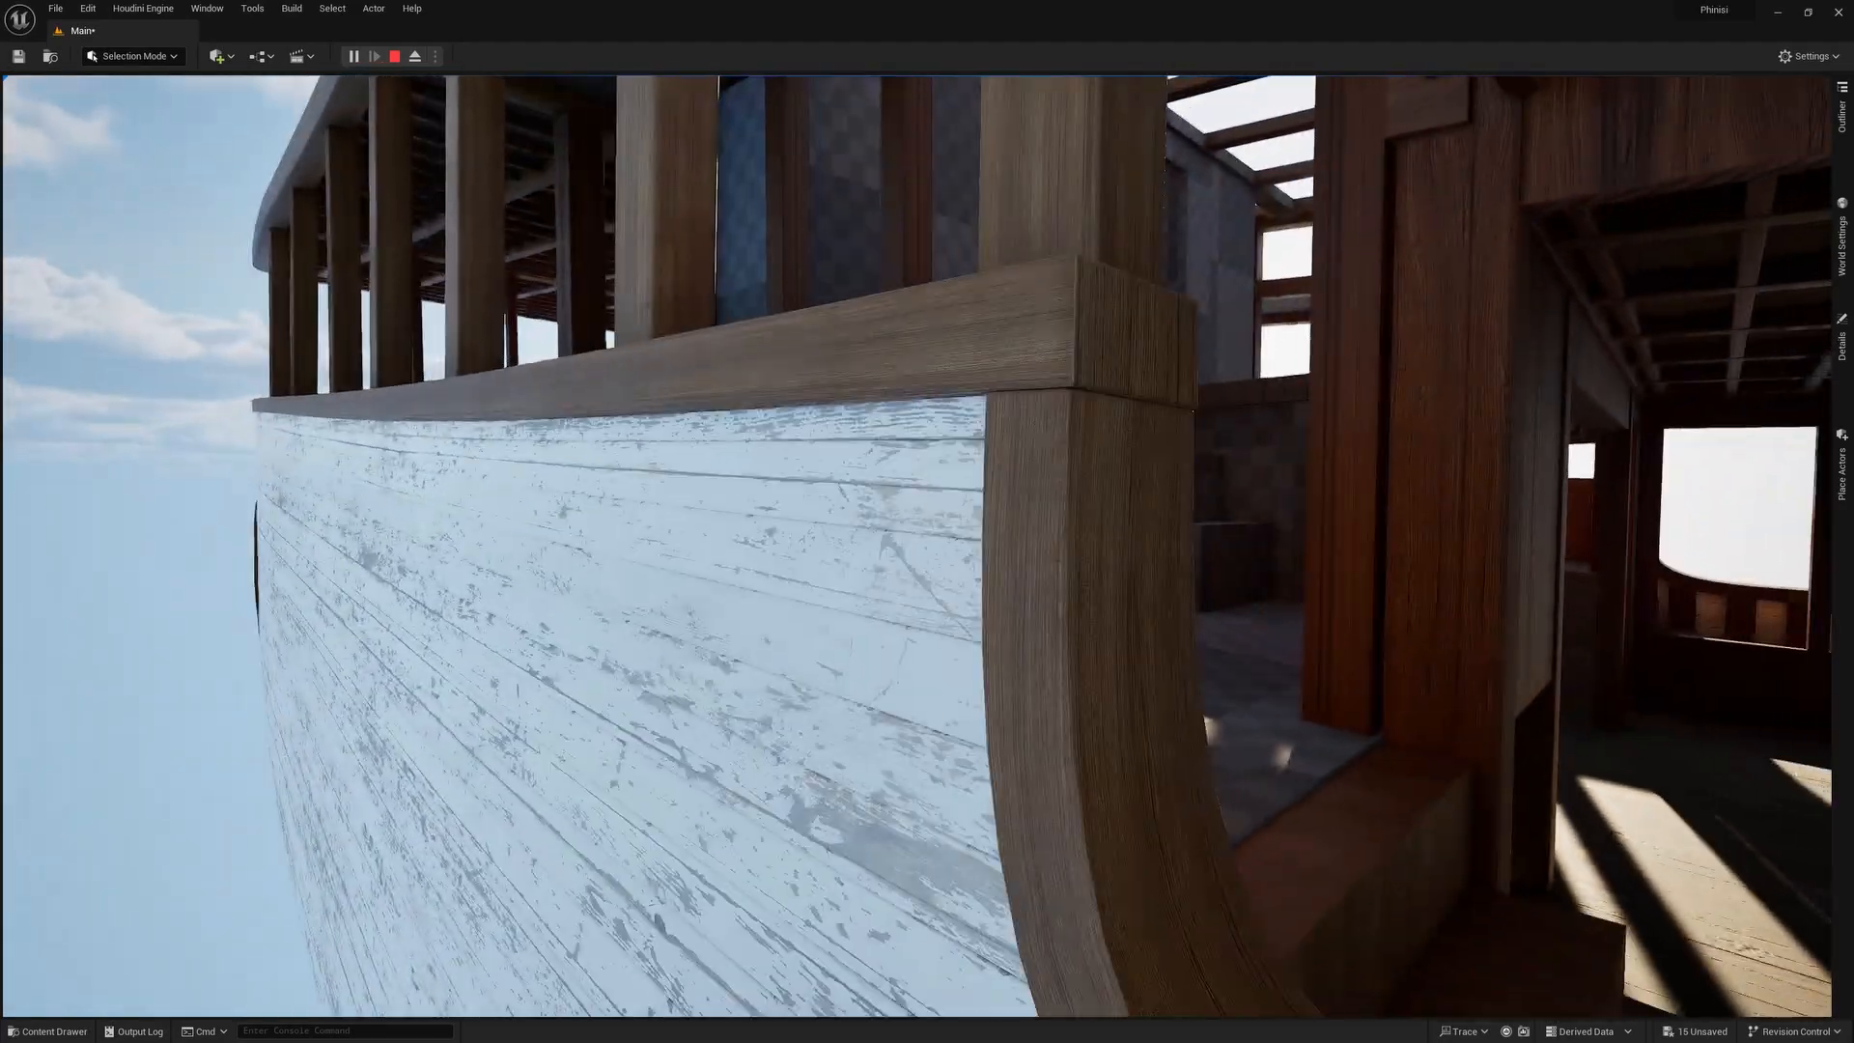
pyautogui.press('w')
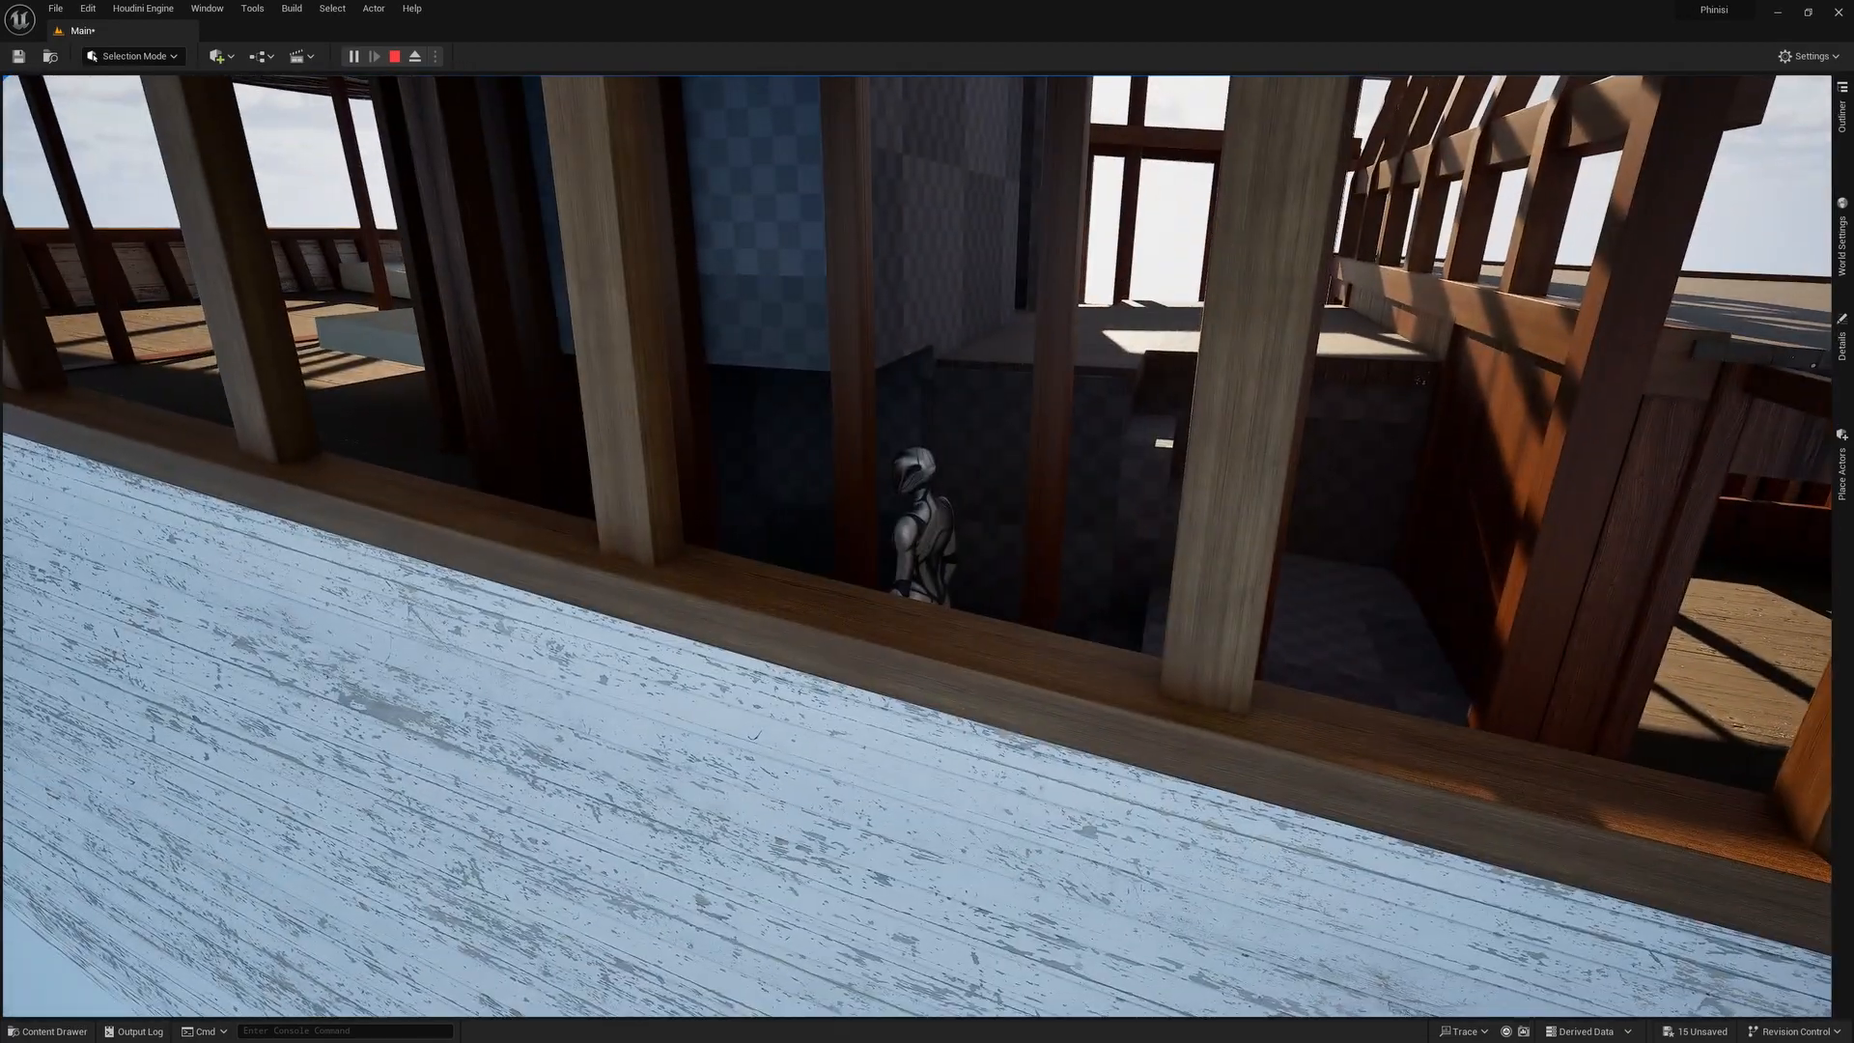
pyautogui.press('Escape')
# Try to raise the captain's room end wall and long side wall above the stairwell, and undo these moves.
pyautogui.moveTo(910, 418); pyautogui.dragTo(811, 377, button='right')
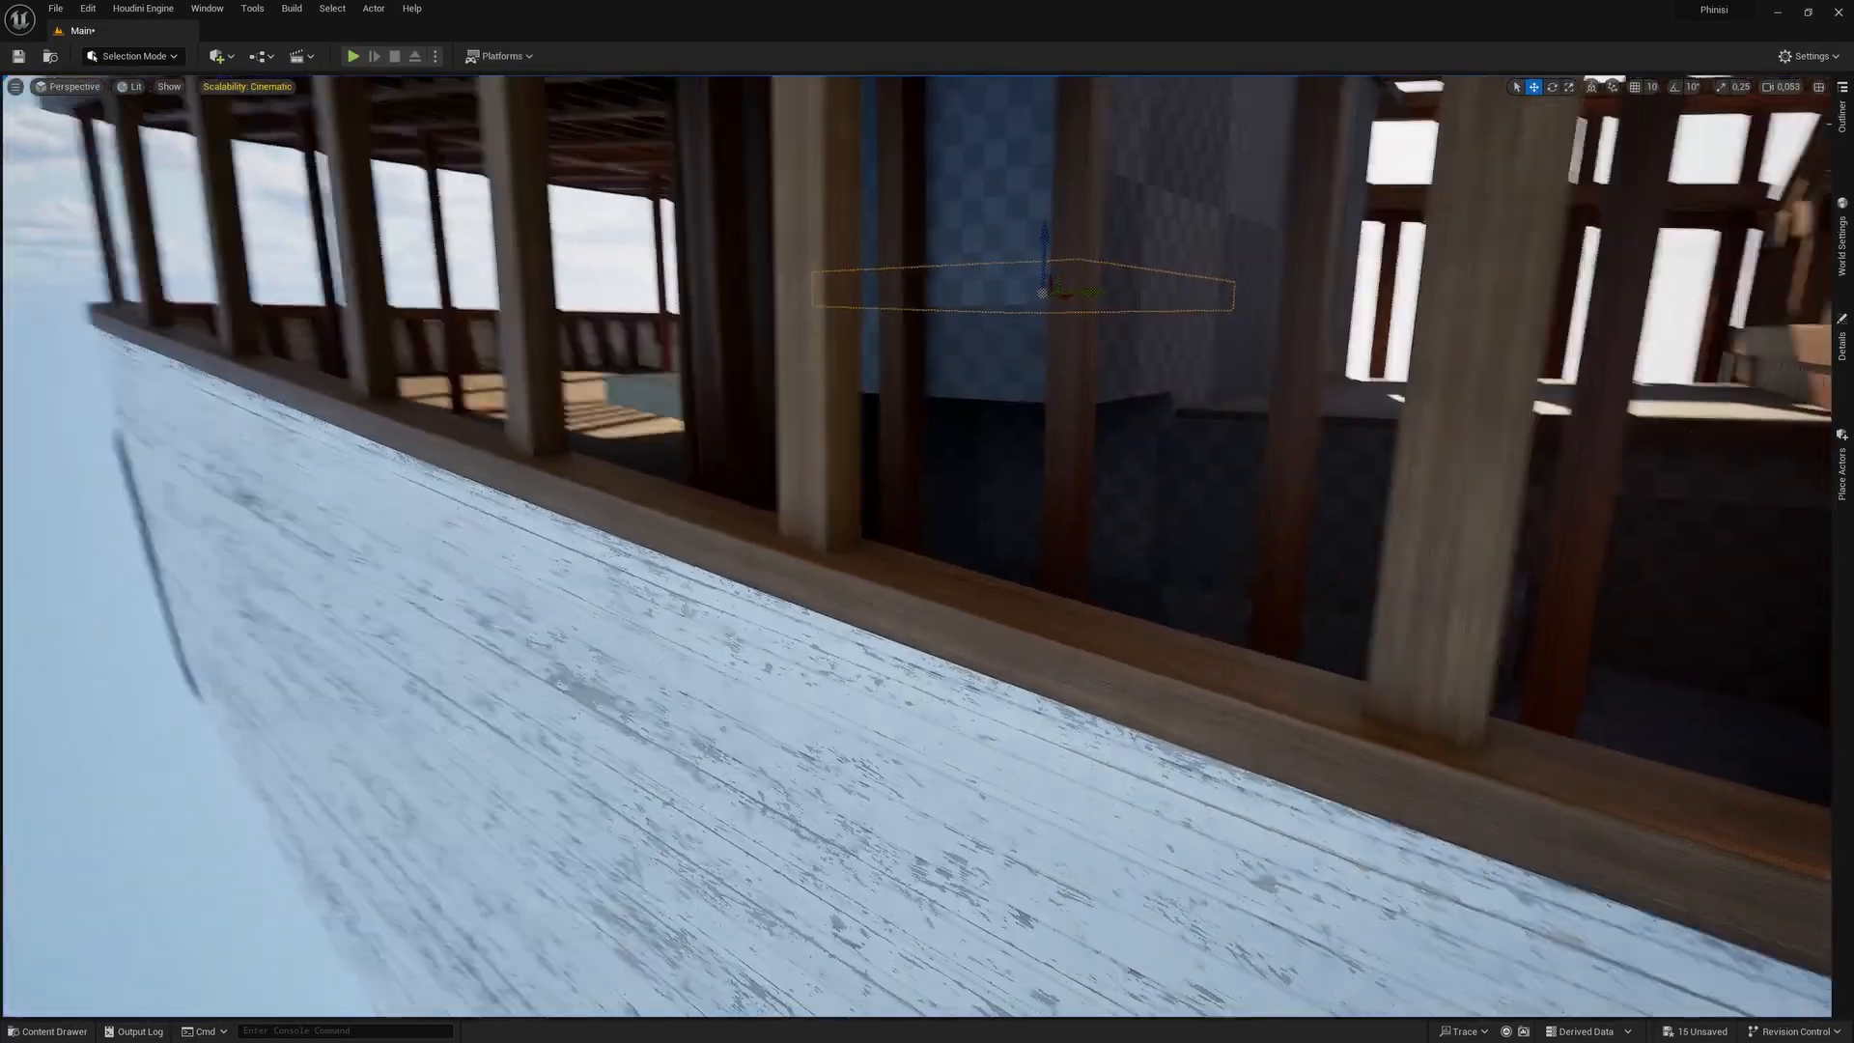
pyautogui.press('w')
pyautogui.moveTo(927, 541); pyautogui.dragTo(961, 309, button='right')
pyautogui.scroll(1, 986, 465)
pyautogui.press('s')
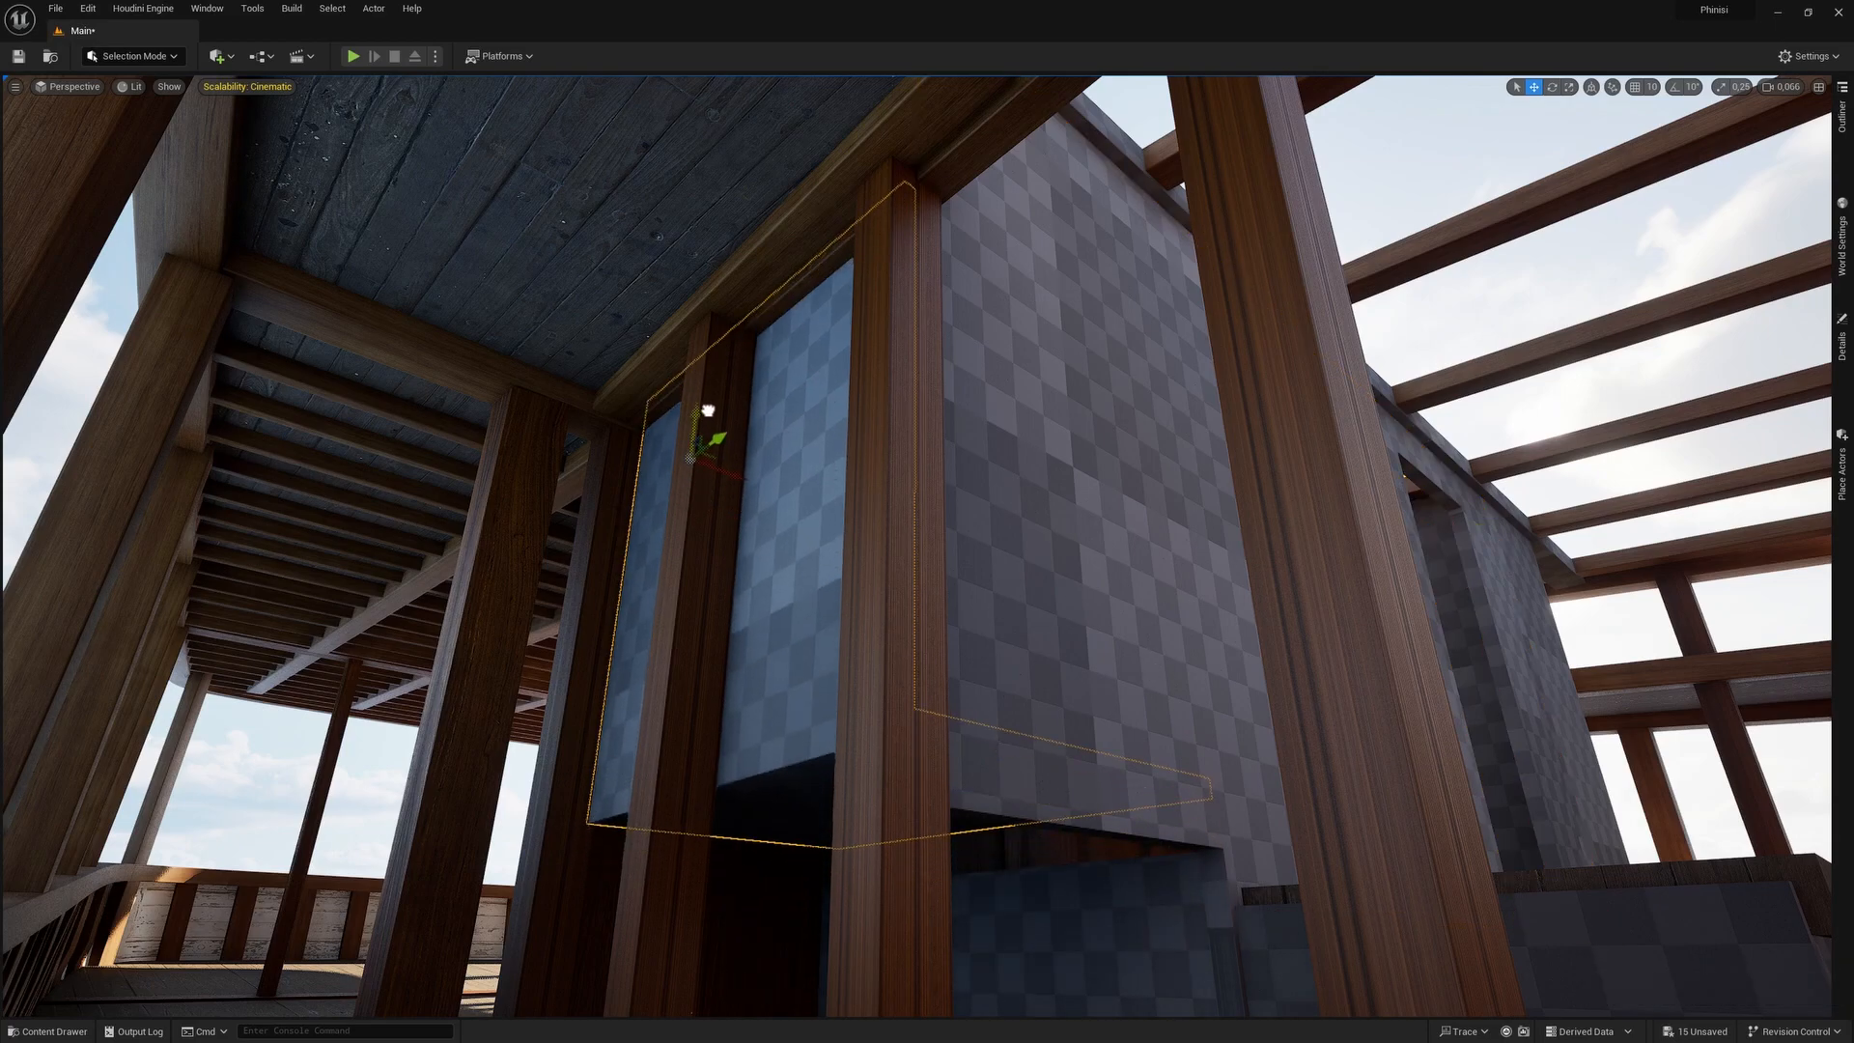
pyautogui.moveTo(1405, 492); pyautogui.dragTo(1391, 470)
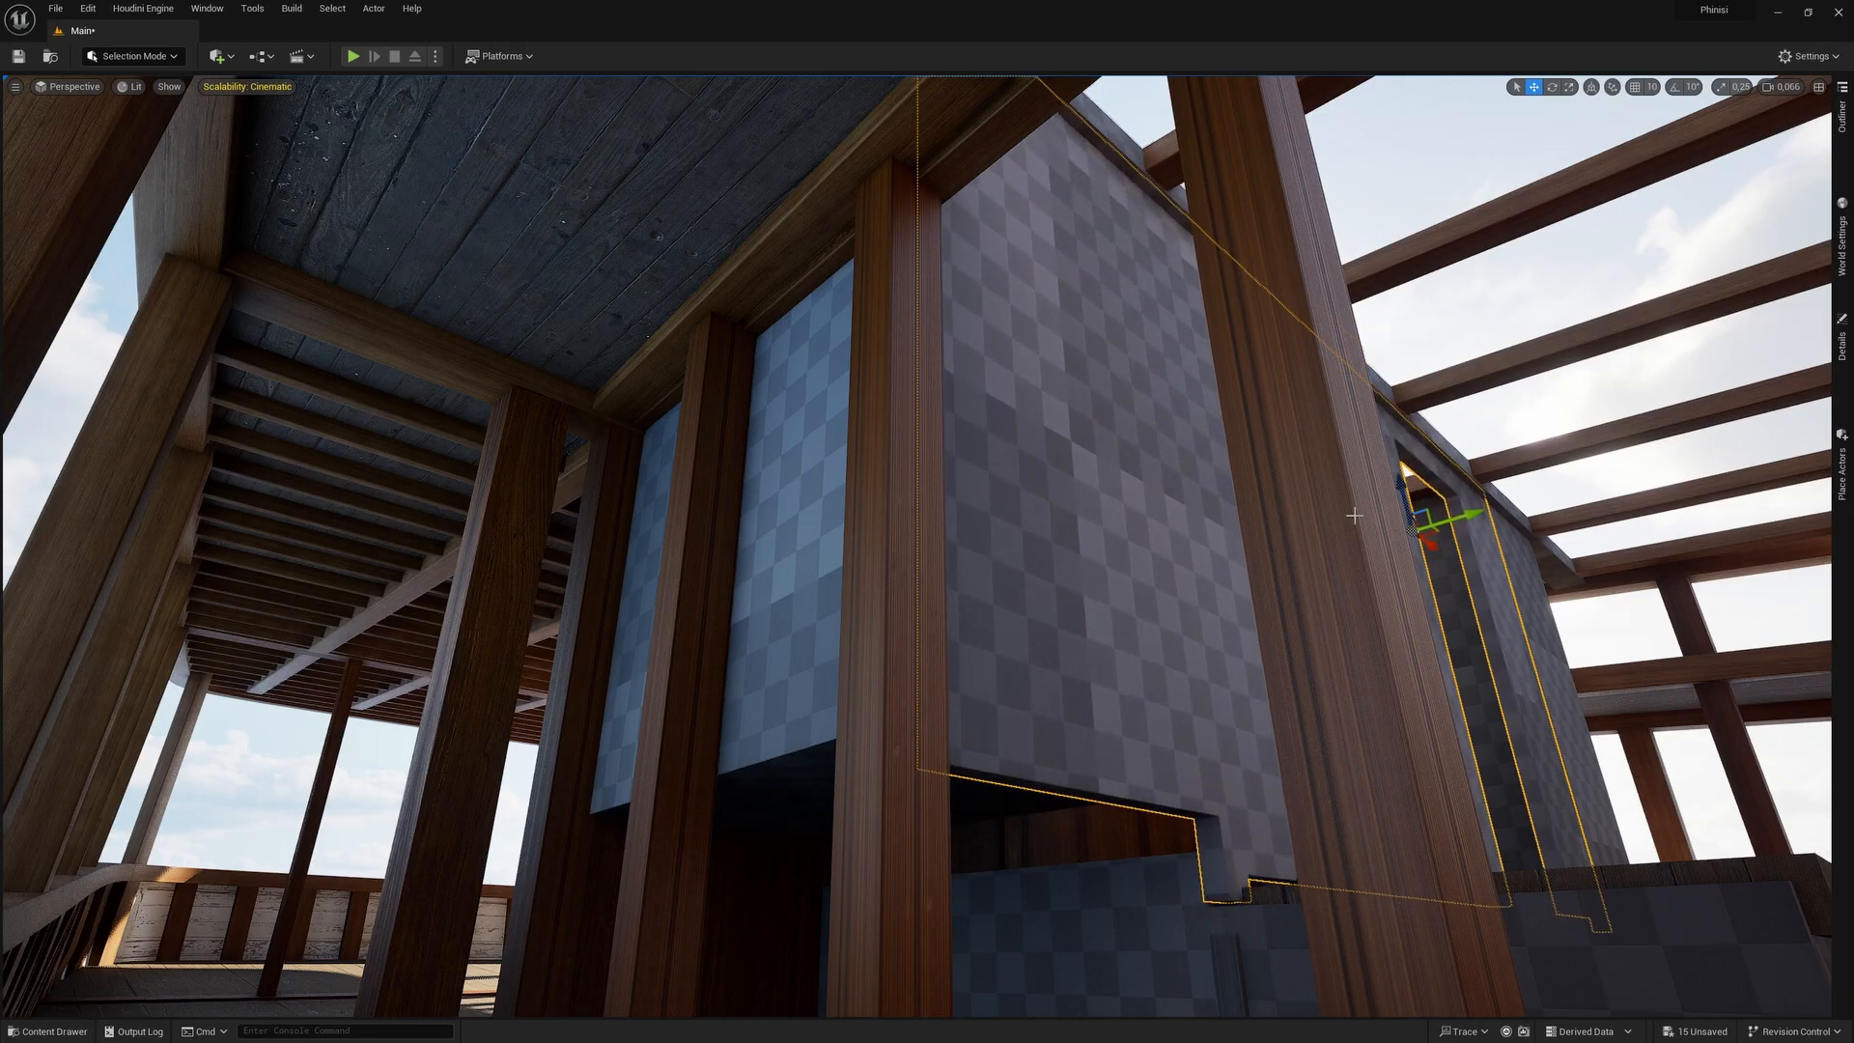
pyautogui.hotkey('ctrl', 'z')
pyautogui.hotkey('ctrl', 'z')
pyautogui.hotkey('ctrl', 'z')
# Examine the captain's room side wall, the roof framing above it and the bed's fit between the walls.
pyautogui.moveTo(1084, 699); pyautogui.dragTo(972, 800, button='right')
pyautogui.scroll(1, 927, 546)
pyautogui.click(993, 570)
pyautogui.moveTo(992, 570); pyautogui.dragTo(712, 649, button='right')
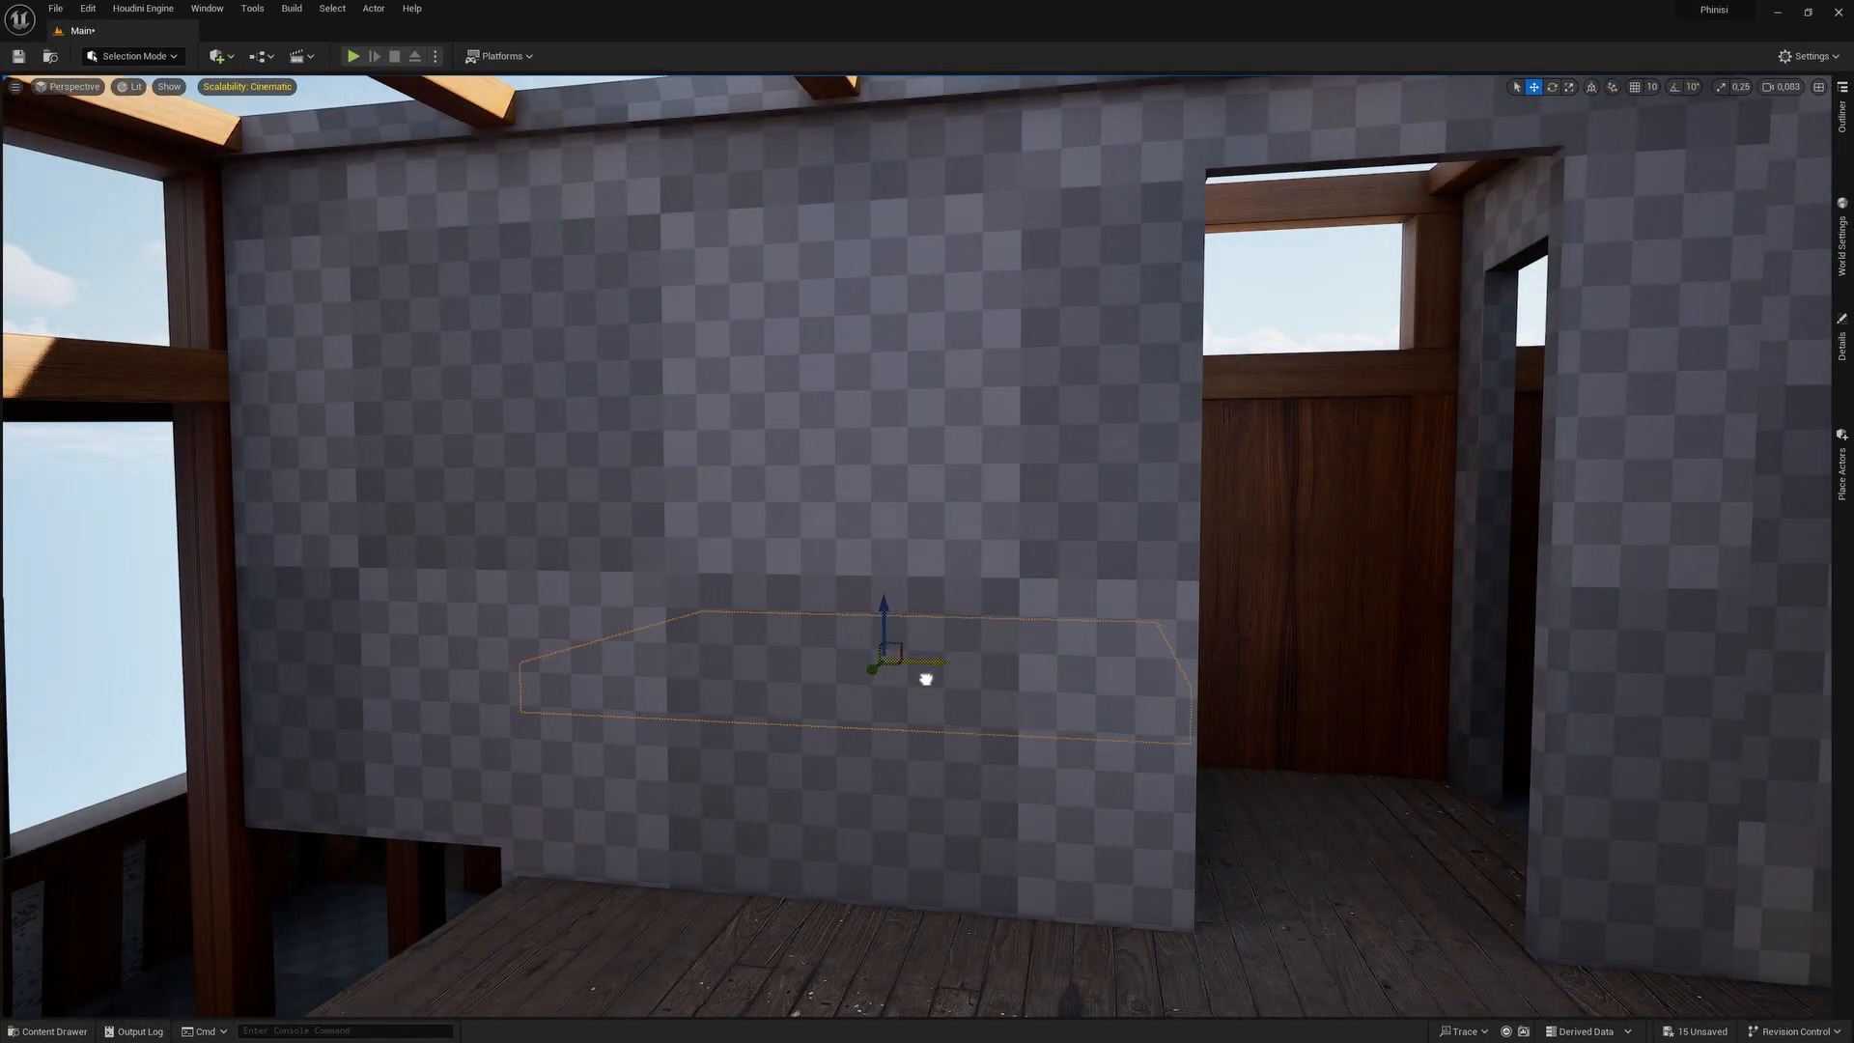
pyautogui.moveTo(1012, 682); pyautogui.dragTo(1120, 628, button='right')
pyautogui.moveTo(579, 492); pyautogui.dragTo(1014, 502, button='right')
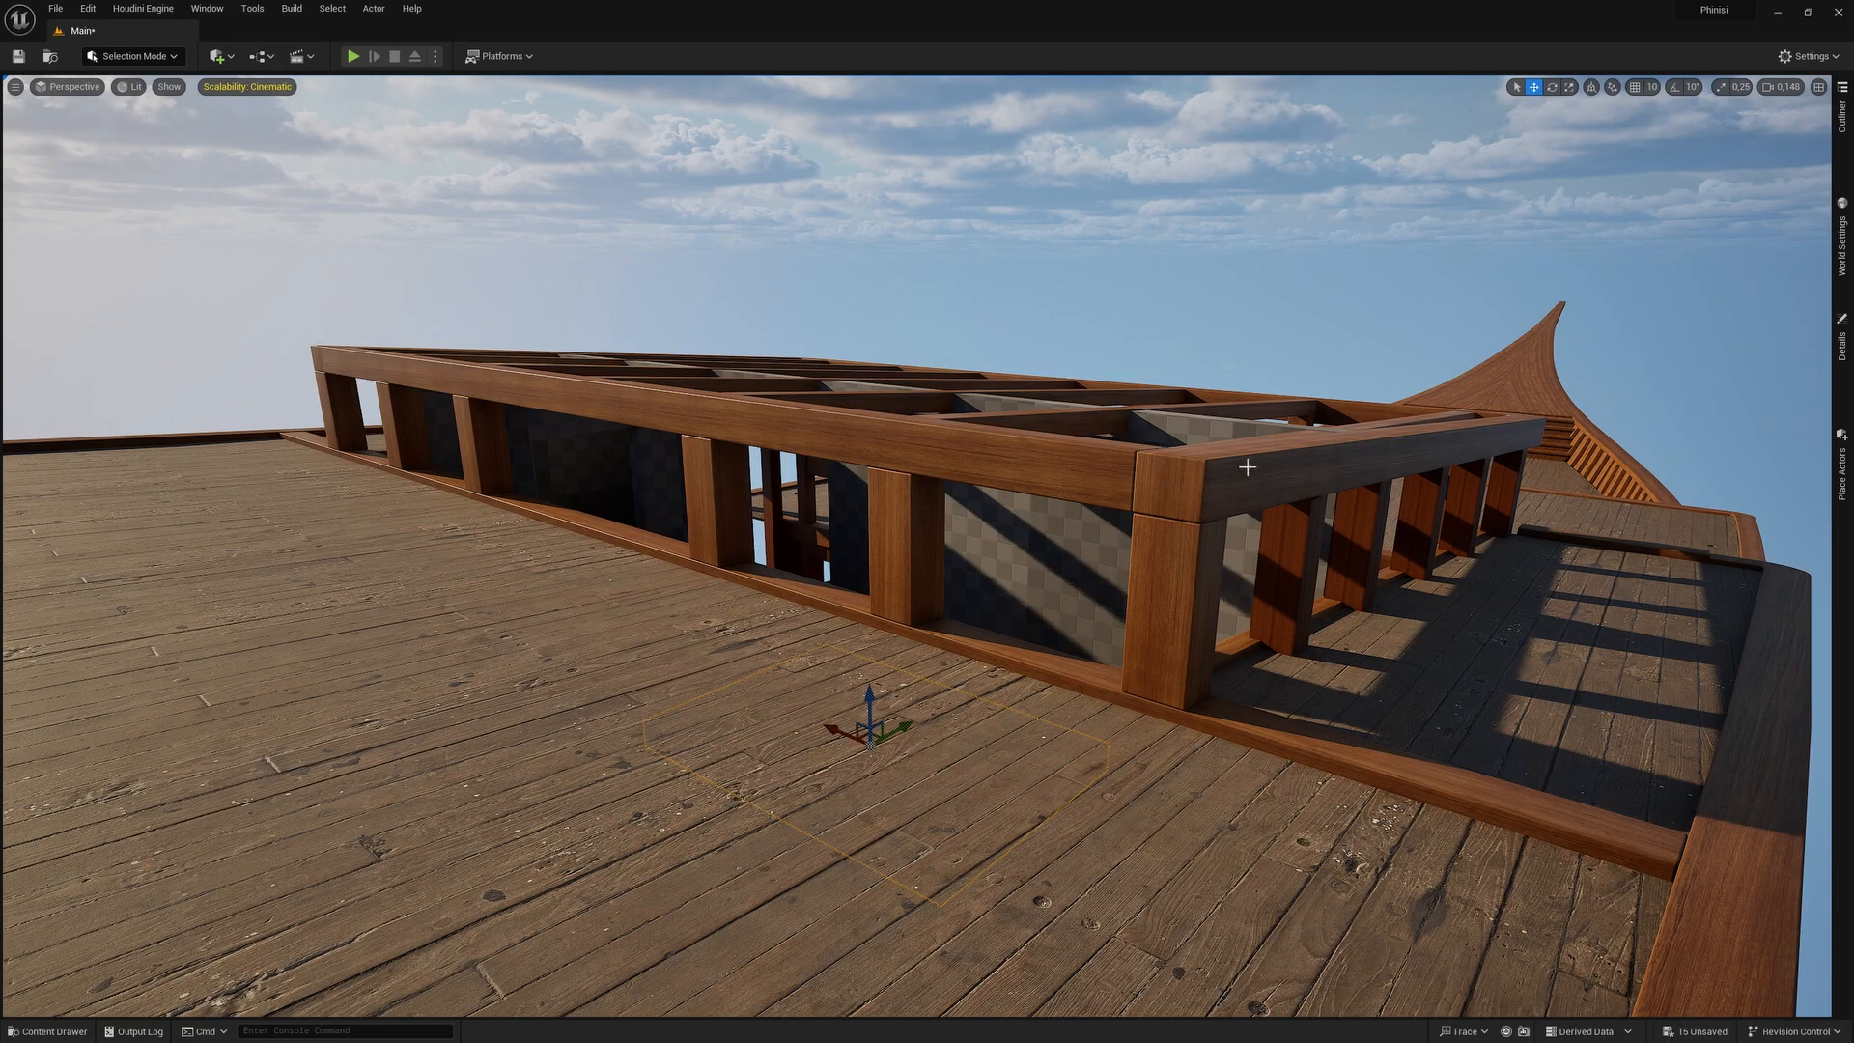
pyautogui.moveTo(1087, 520); pyautogui.dragTo(1144, 484, button='right')
pyautogui.press('w')
pyautogui.scroll(-2, 1087, 521)
pyautogui.scroll(-2, 1091, 512)
pyautogui.press('s')
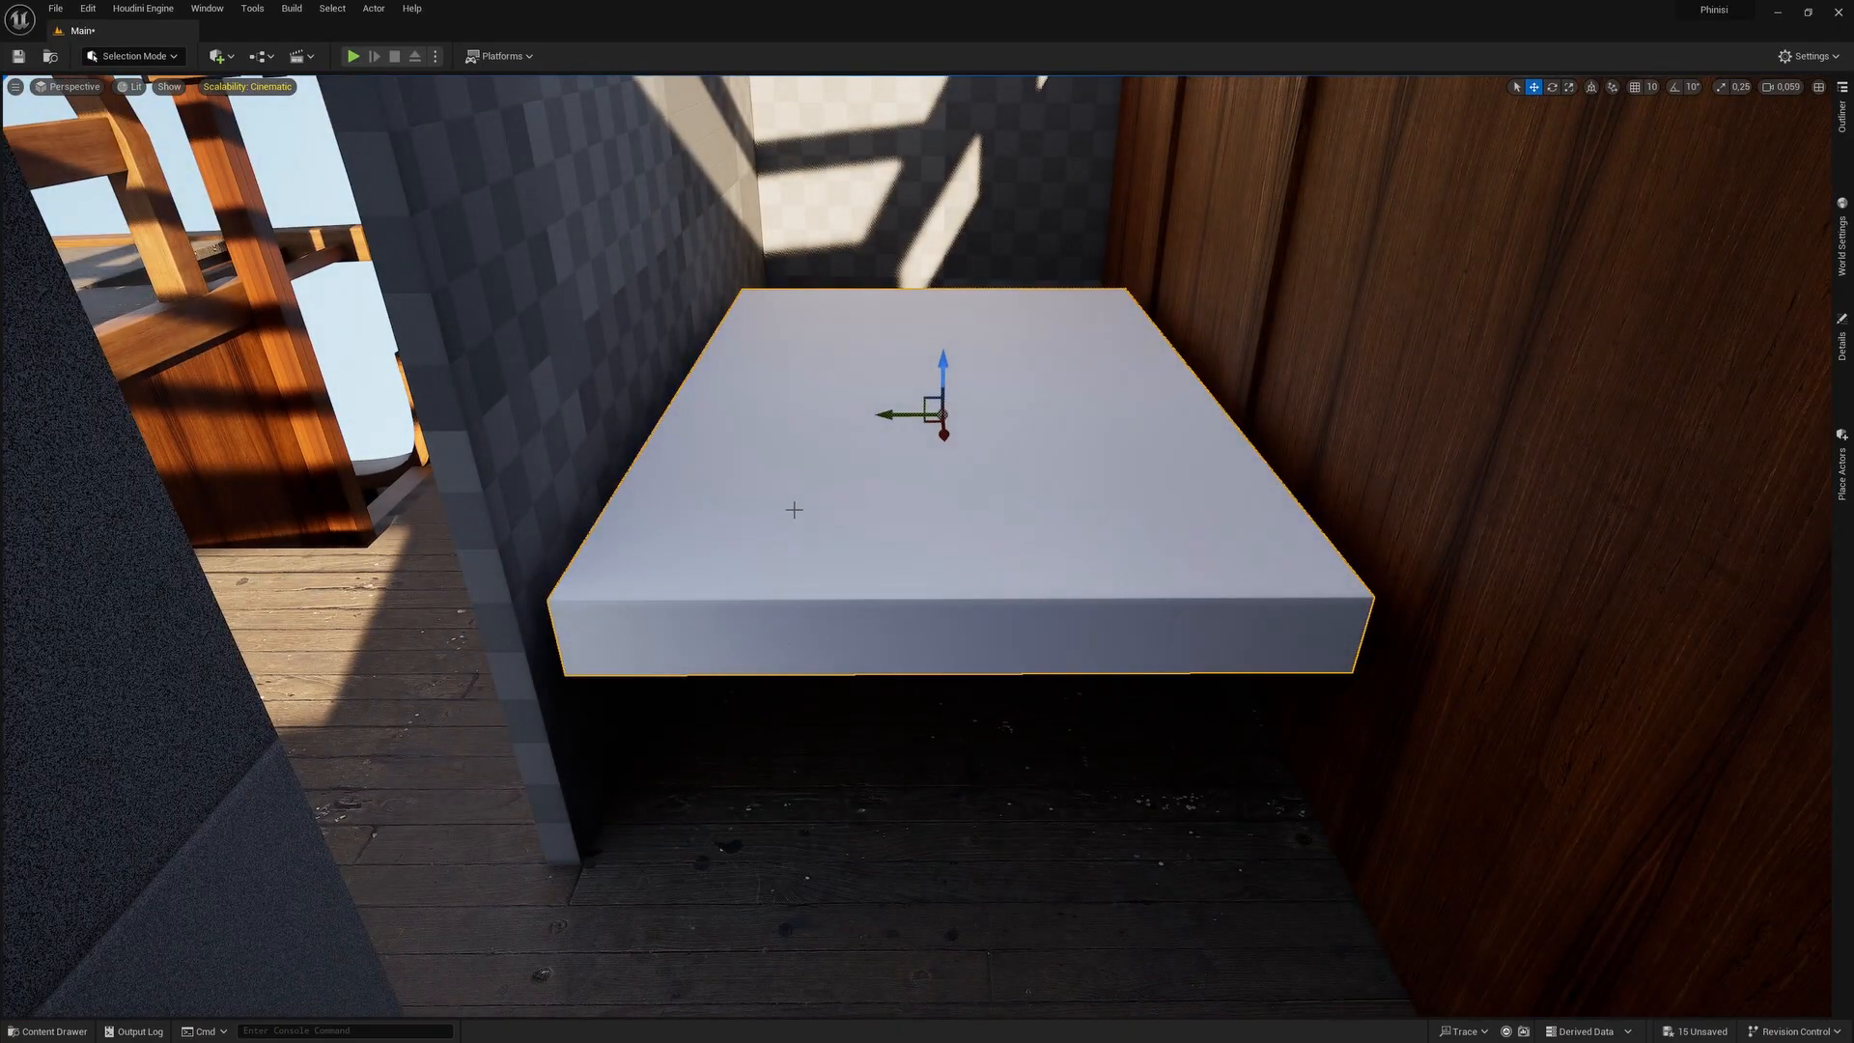
# Slide the captain's bed along the wooden wall toward the checkered end wall.
pyautogui.press('a')
pyautogui.moveTo(793, 510); pyautogui.dragTo(1047, 434, button='right')
pyautogui.press('w')
pyautogui.press('s')
pyautogui.press('w')
pyautogui.press('d')
pyautogui.press('a')
pyautogui.press('w')
pyautogui.scroll(-3, 959, 531)
pyautogui.press('w')
pyautogui.moveTo(927, 545); pyautogui.dragTo(471, 693, button='right')
pyautogui.press('s')
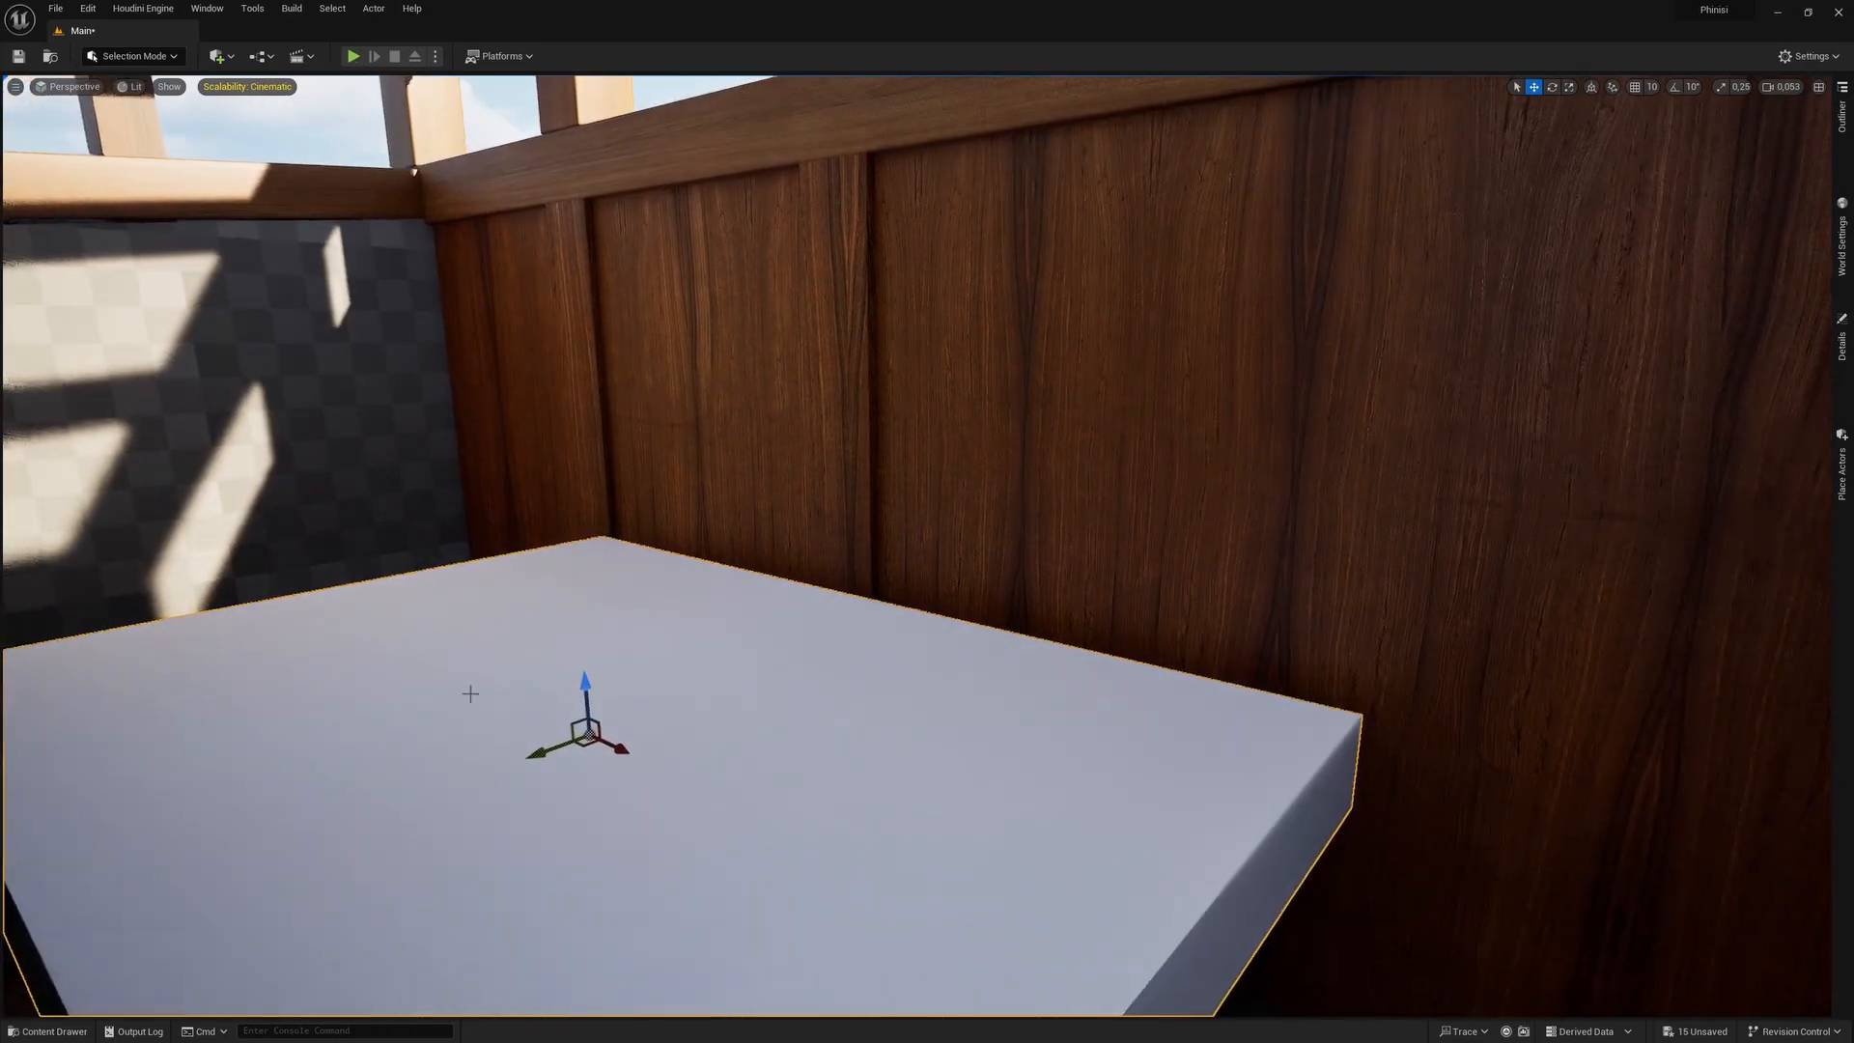
pyautogui.moveTo(620, 747); pyautogui.dragTo(385, 695)
# Try to shift the WC door wall toward the captain's bed, and undo the move.
pyautogui.moveTo(385, 695); pyautogui.dragTo(1279, 574, button='right')
pyautogui.press('s')
pyautogui.press('w')
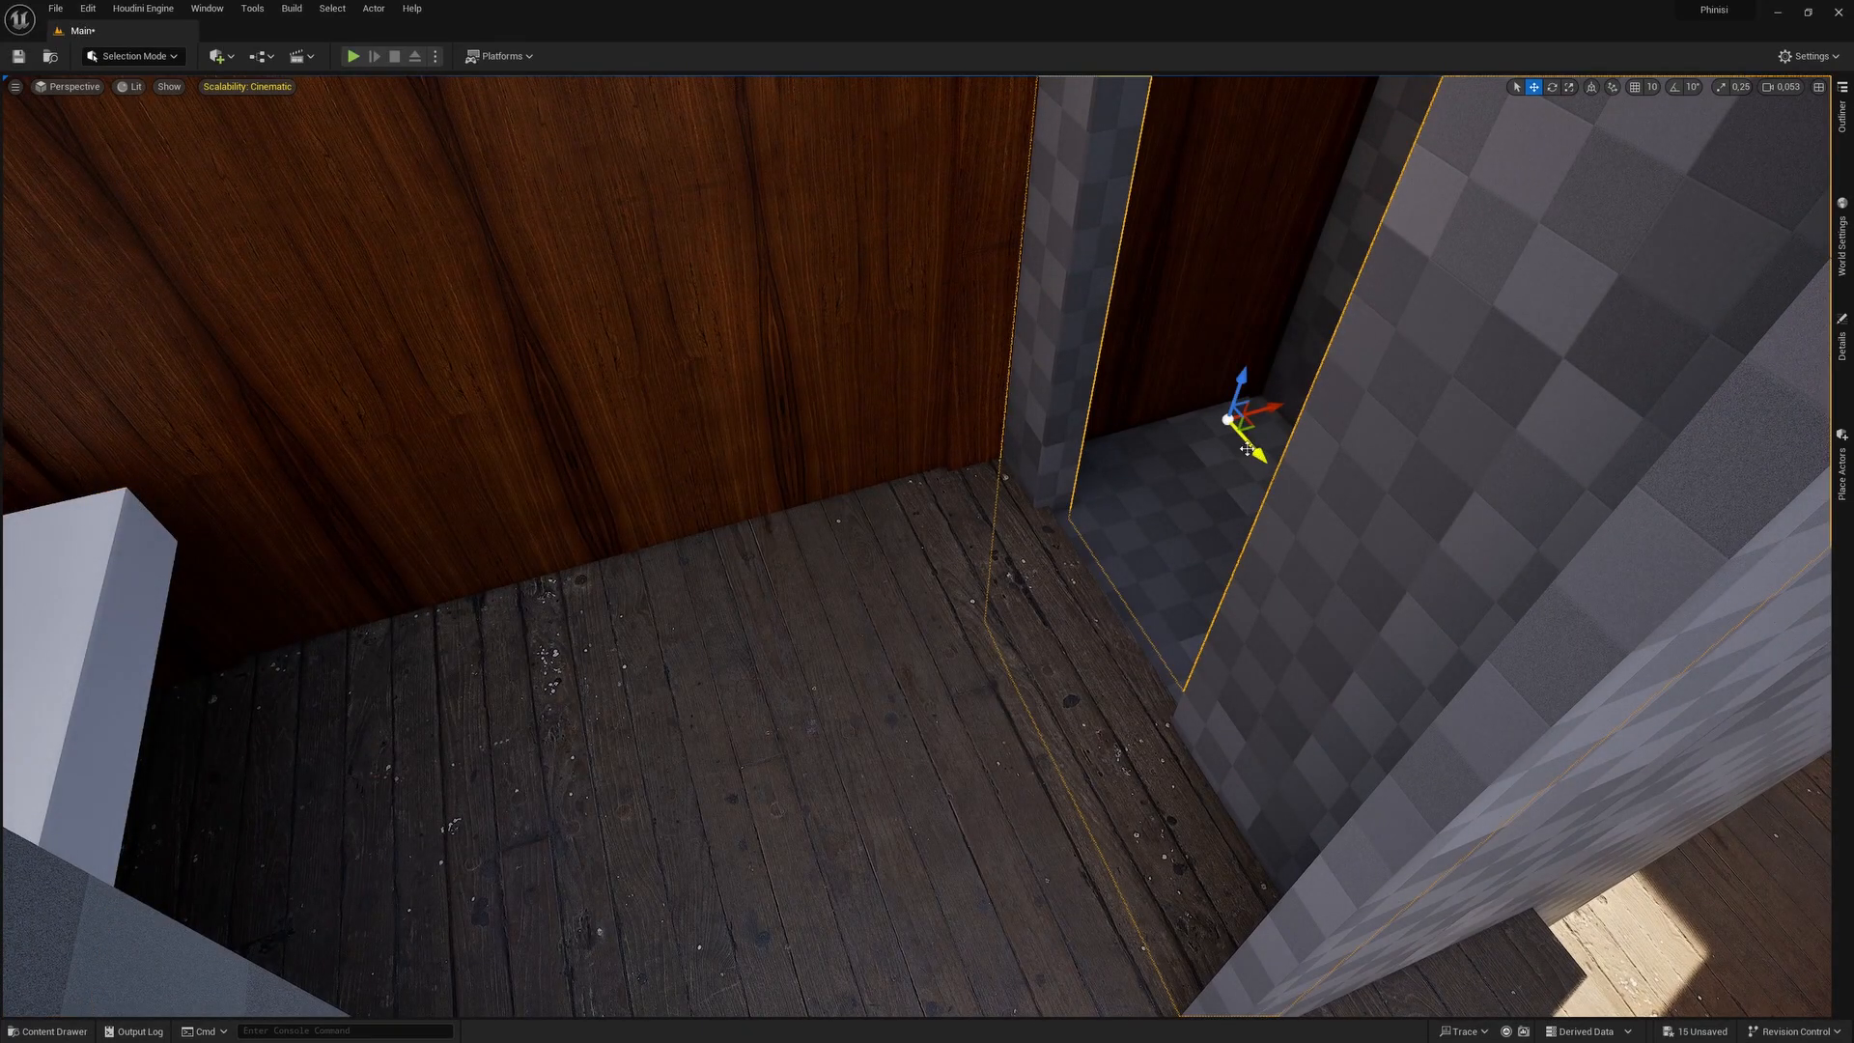
pyautogui.moveTo(1271, 404); pyautogui.dragTo(1075, 427)
pyautogui.hotkey('ctrl', 'z')
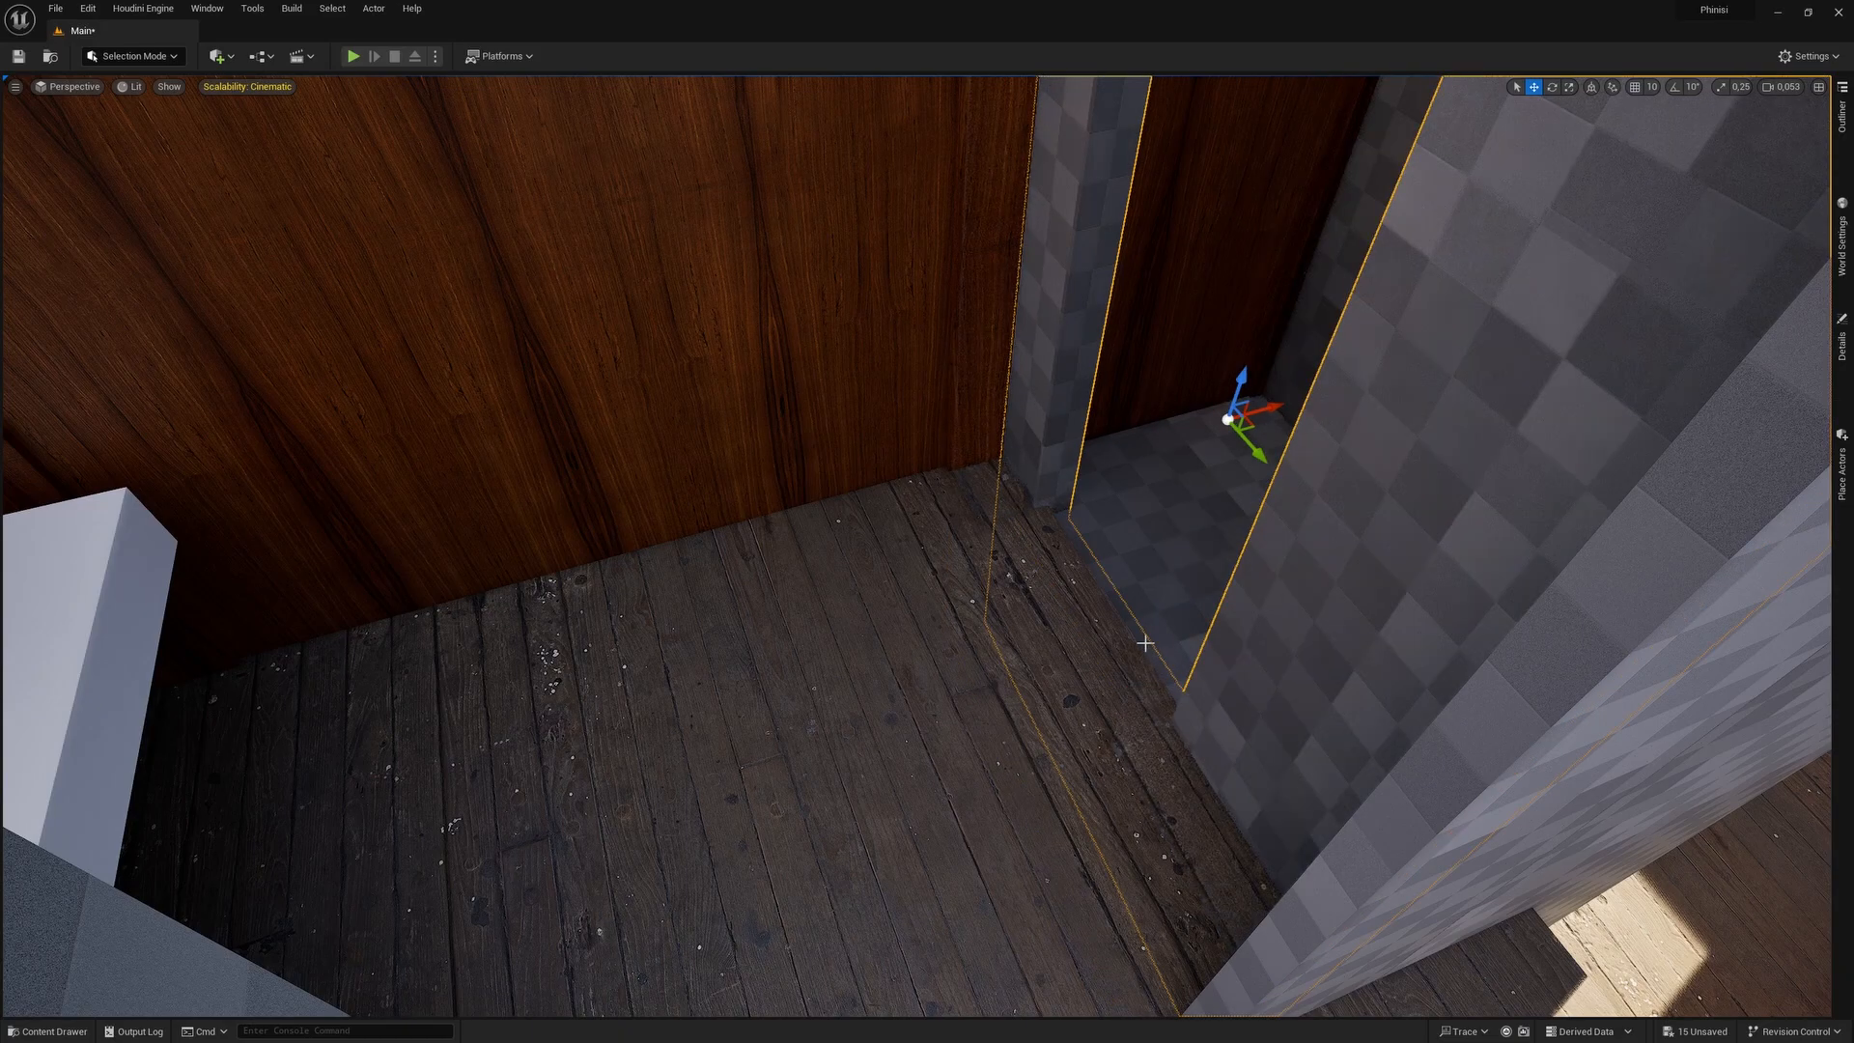
# Try deleting the captain's room side wall and the checkered slab over the stairwell.
pyautogui.moveTo(749, 612); pyautogui.dragTo(576, 474, button='right')
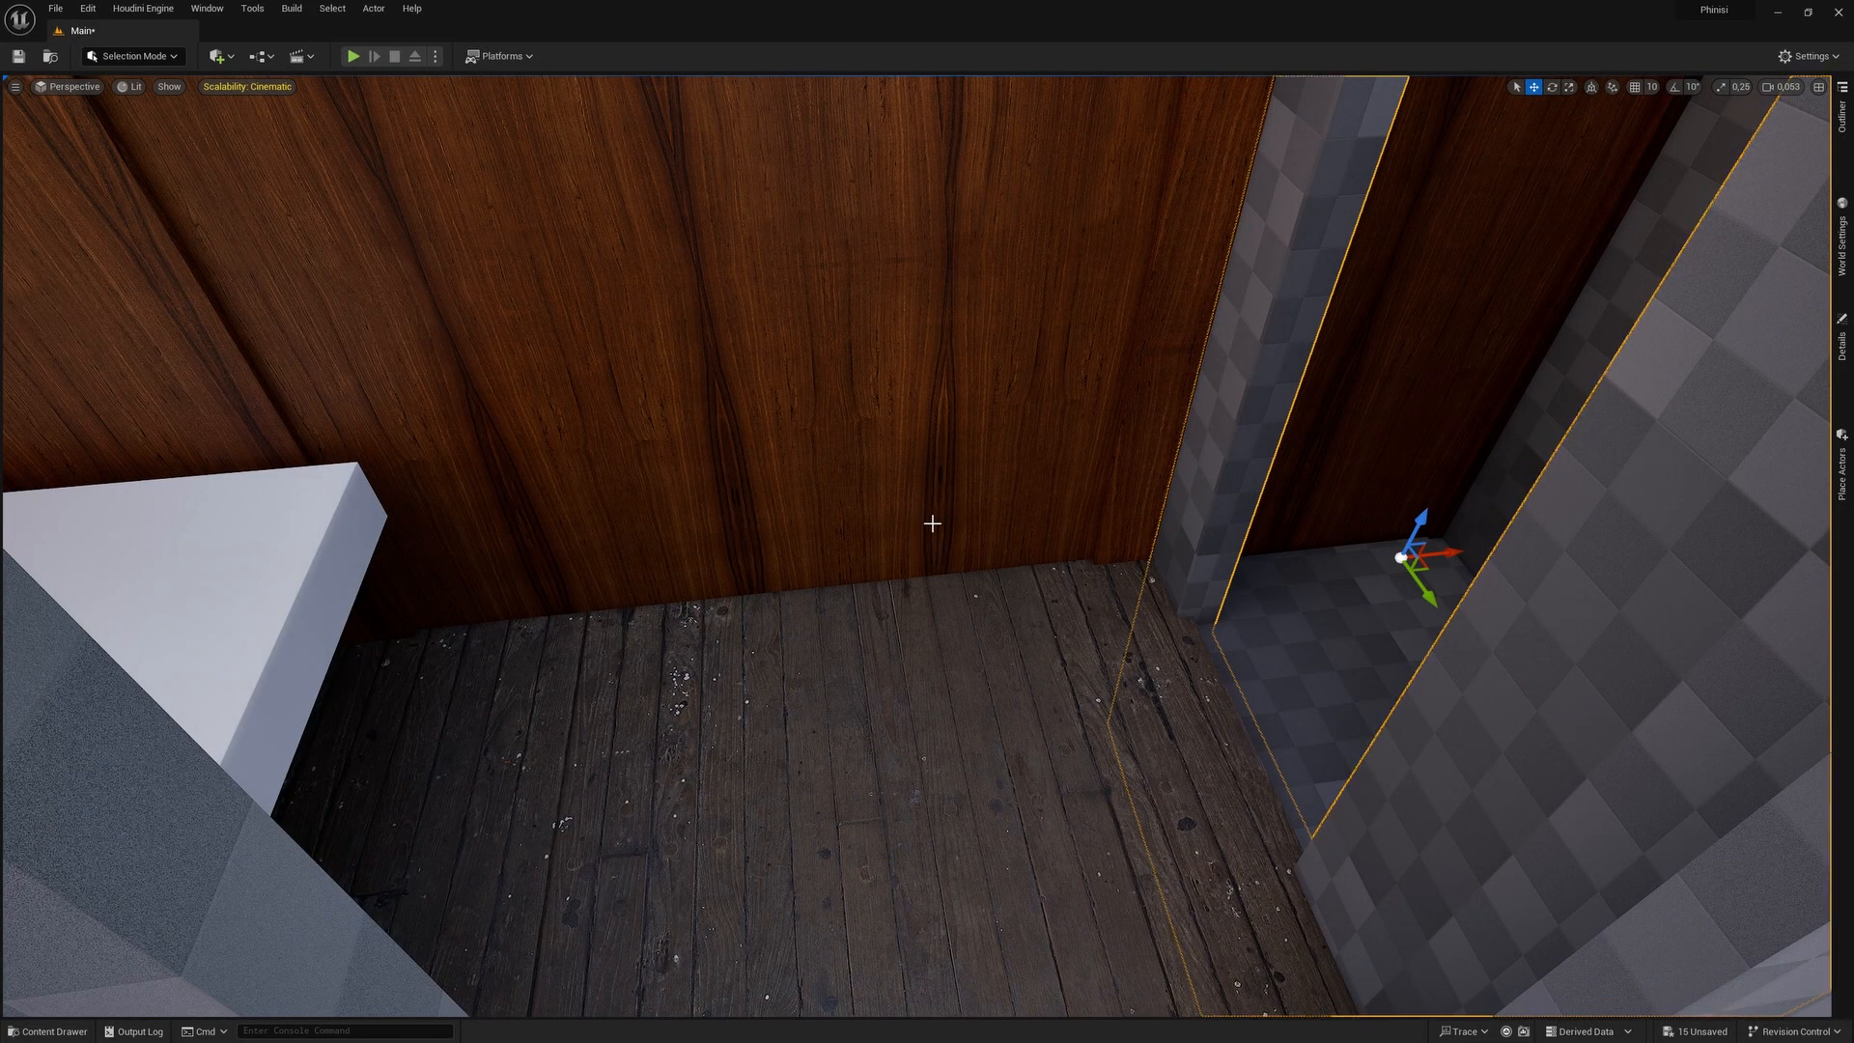
pyautogui.moveTo(884, 721)
pyautogui.mouseDown(button='right')
pyautogui.moveTo(951, 734)
pyautogui.moveTo(927, 666)
pyautogui.moveTo(917, 695)
pyautogui.moveTo(951, 715)
pyautogui.moveTo(826, 699)
pyautogui.moveTo(942, 739)
pyautogui.moveTo(898, 744)
pyautogui.mouseUp(button='right')
pyautogui.scroll(1, 911, 746)
pyautogui.click(883, 604)
pyautogui.press('Delete')
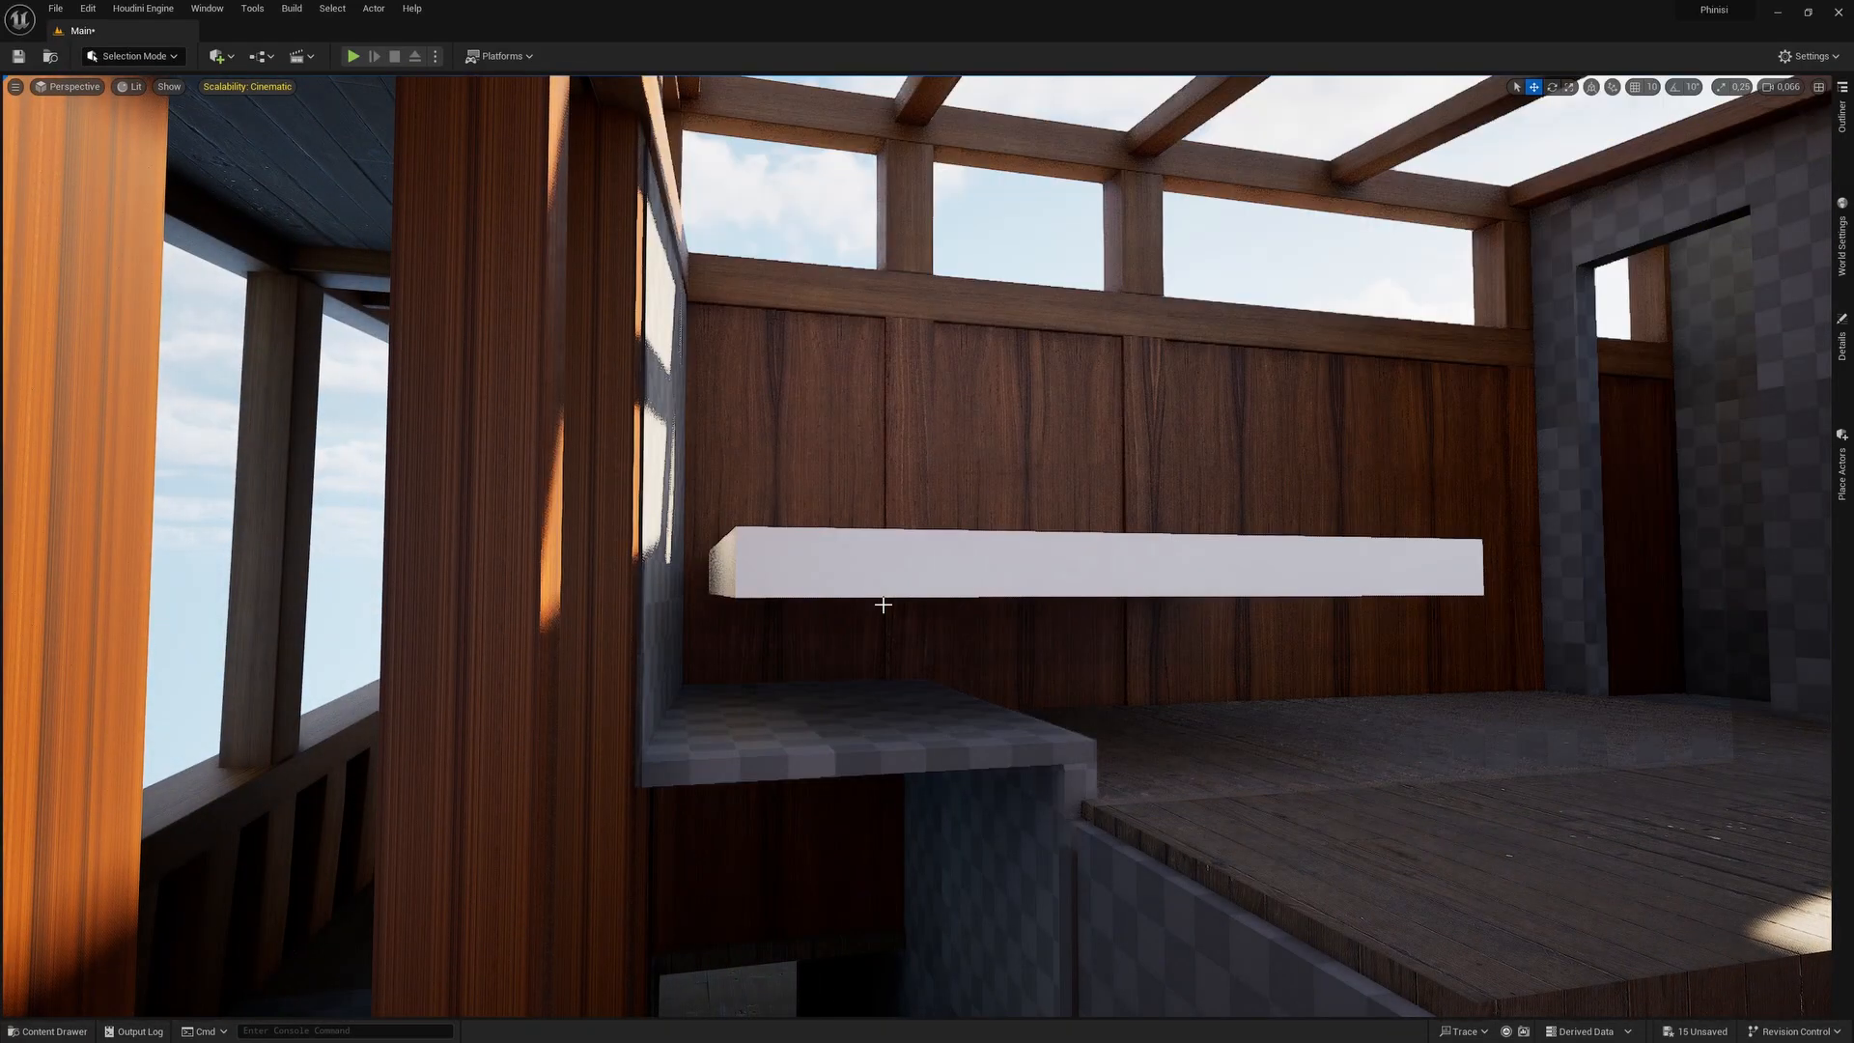
pyautogui.click(863, 742)
pyautogui.press('Delete')
# Delete the captain's room side wall, slide the slab over the stairwell aside, and check the opening from below.
pyautogui.moveTo(860, 740); pyautogui.dragTo(957, 591, button='right')
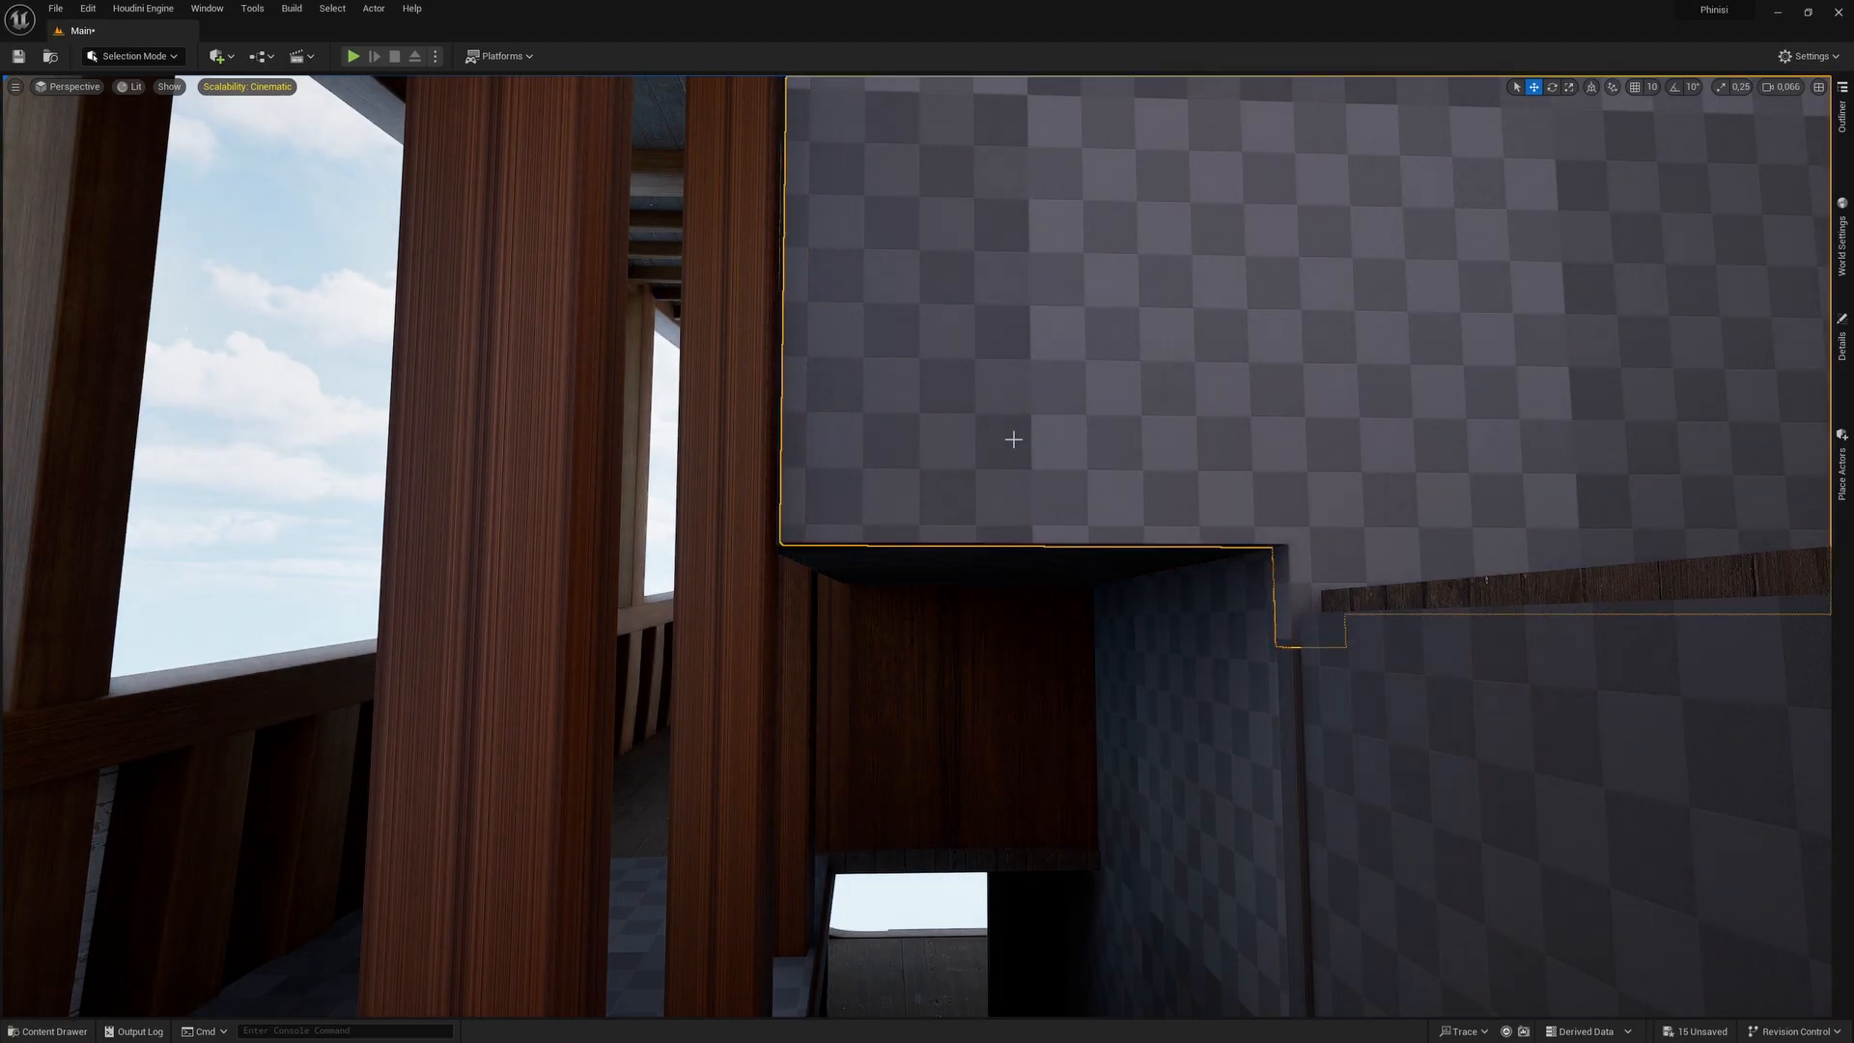
pyautogui.press('Delete')
pyautogui.click(906, 520)
pyautogui.moveTo(906, 519); pyautogui.dragTo(947, 541, button='right')
pyautogui.moveTo(1209, 543); pyautogui.dragTo(1481, 593)
pyautogui.moveTo(957, 822); pyautogui.dragTo(960, 865, button='right')
pyautogui.moveTo(1082, 116); pyautogui.dragTo(1046, 234, button='right')
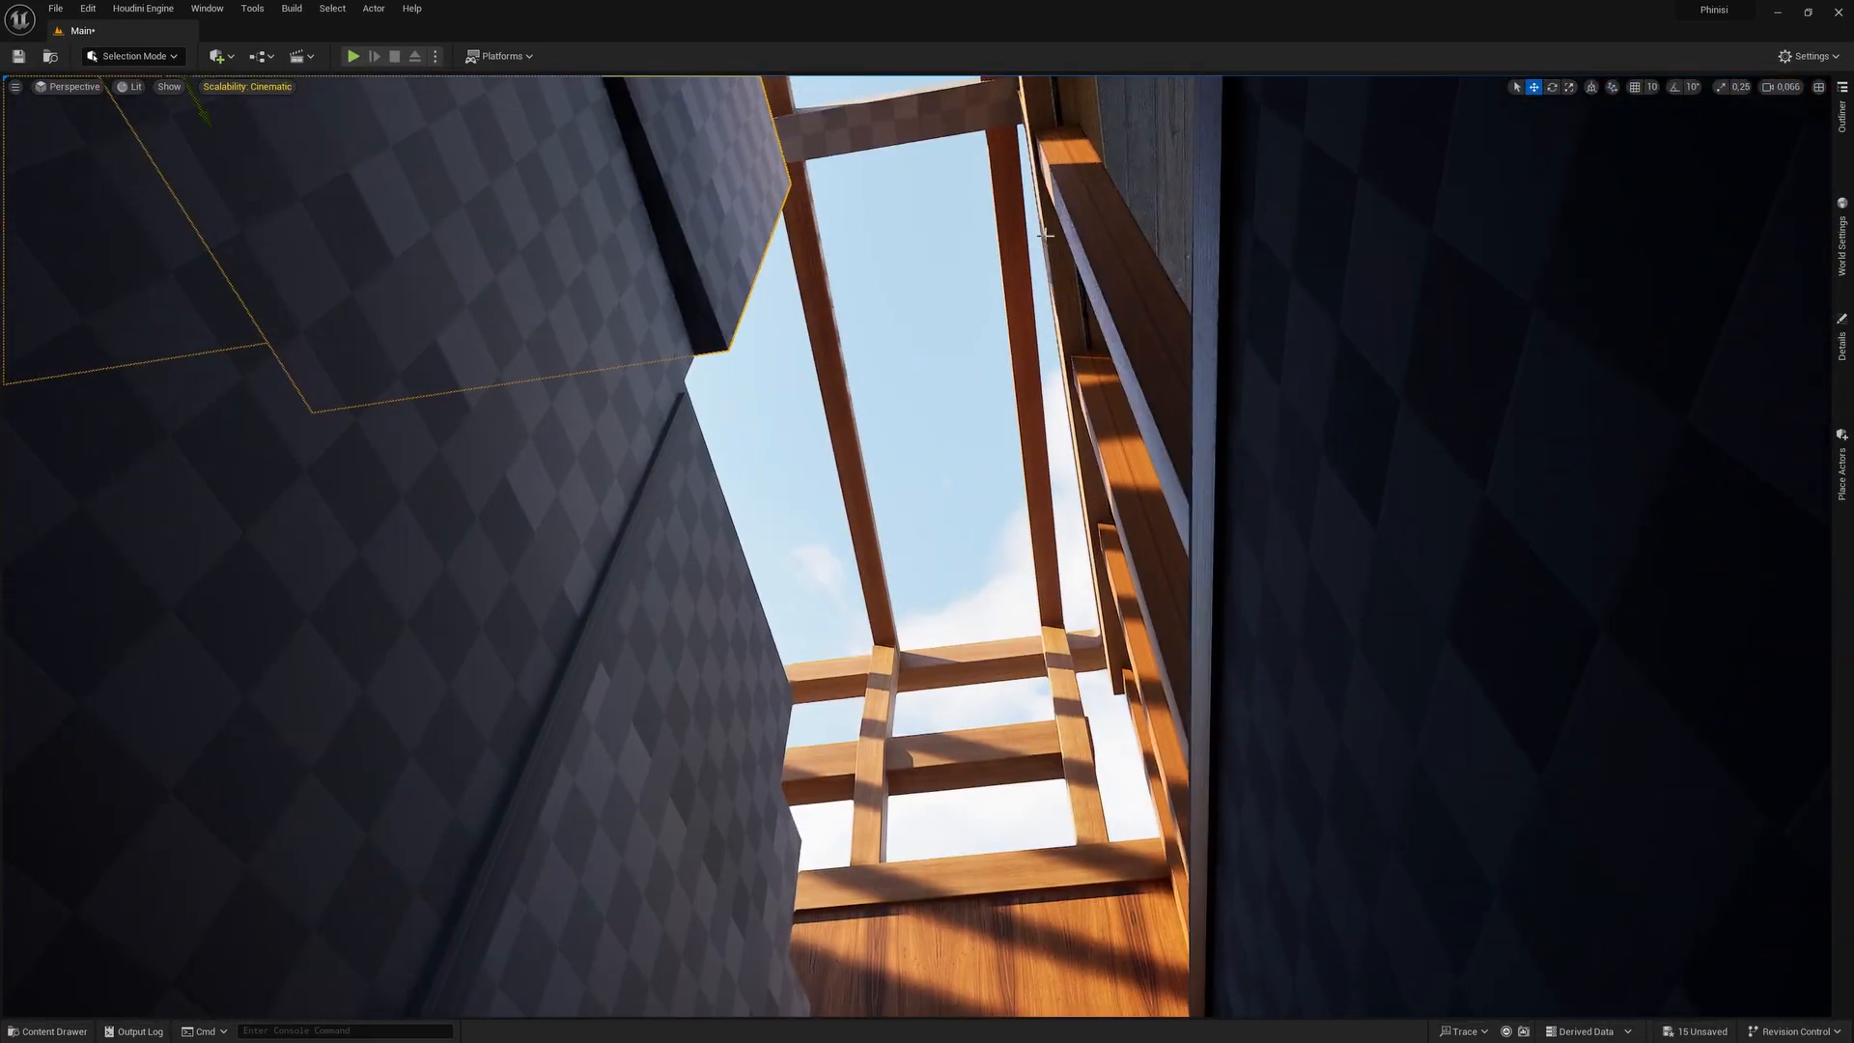
# Undo the sideways move of the slab over the stairwell and inspect the opening from several viewpoints.
pyautogui.hotkey('ctrl', 'z')
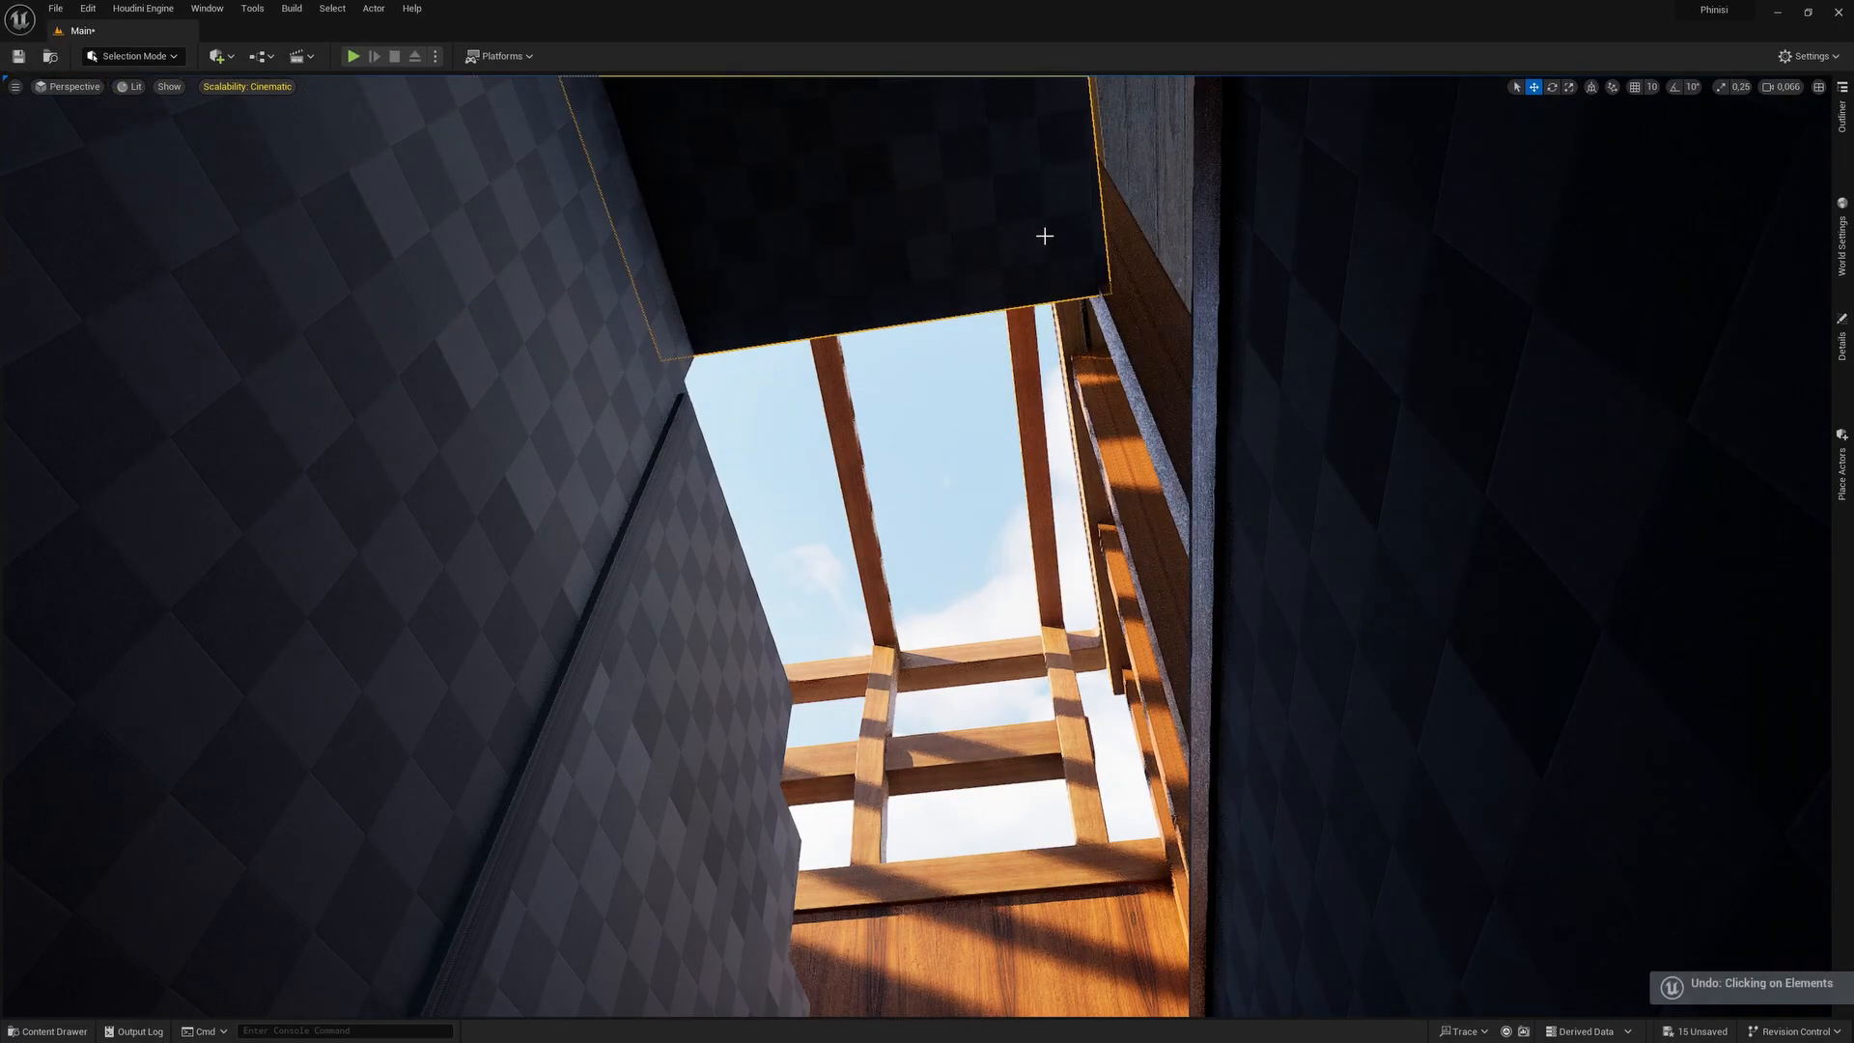
pyautogui.moveTo(852, 235); pyautogui.dragTo(907, 297, button='right')
pyautogui.scroll(-2, 854, 290)
pyautogui.press('w')
pyautogui.press('s')
pyautogui.press('s')
pyautogui.press('w')
pyautogui.scroll(1, 861, 259)
pyautogui.scroll(1, 891, 297)
pyautogui.press('w')
pyautogui.moveTo(822, 408); pyautogui.dragTo(682, 531, button='right')
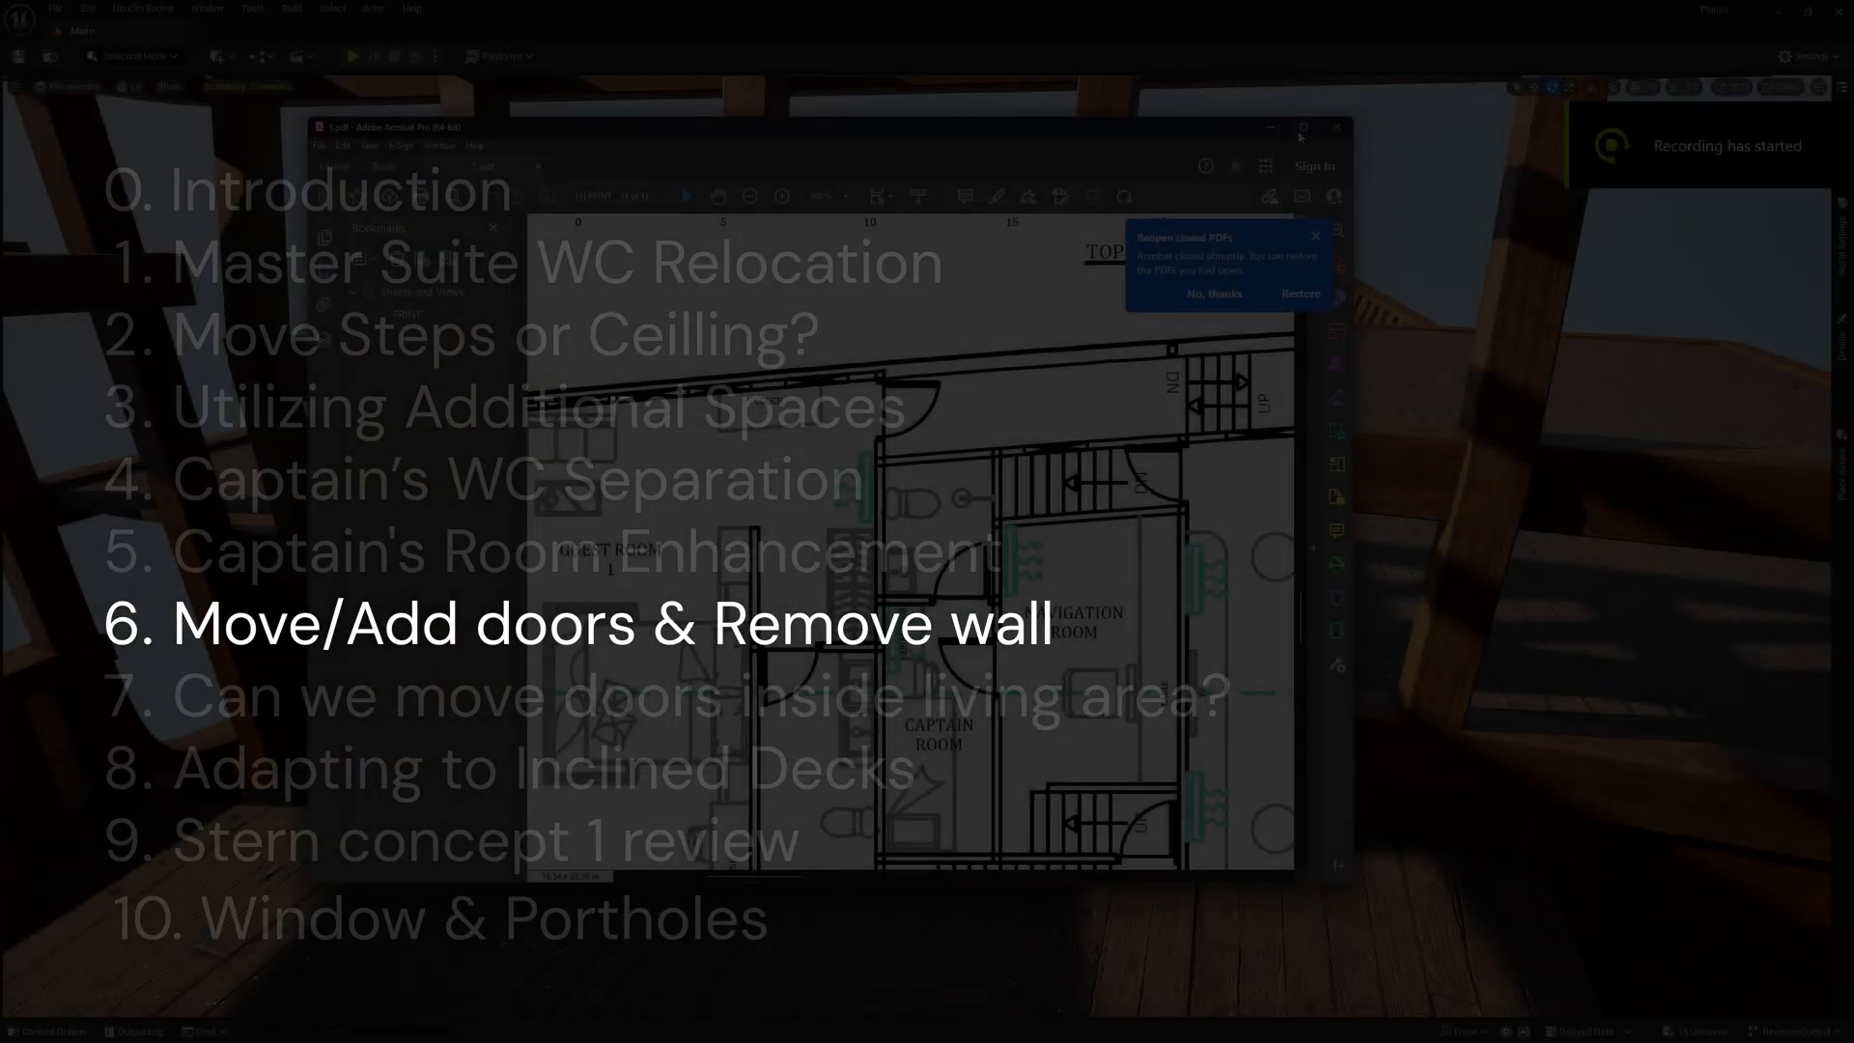
# Check the top deck plan at full size in Adobe Acrobat, and return to Unreal Editor to view the deck frame.
pyautogui.click(1301, 133)
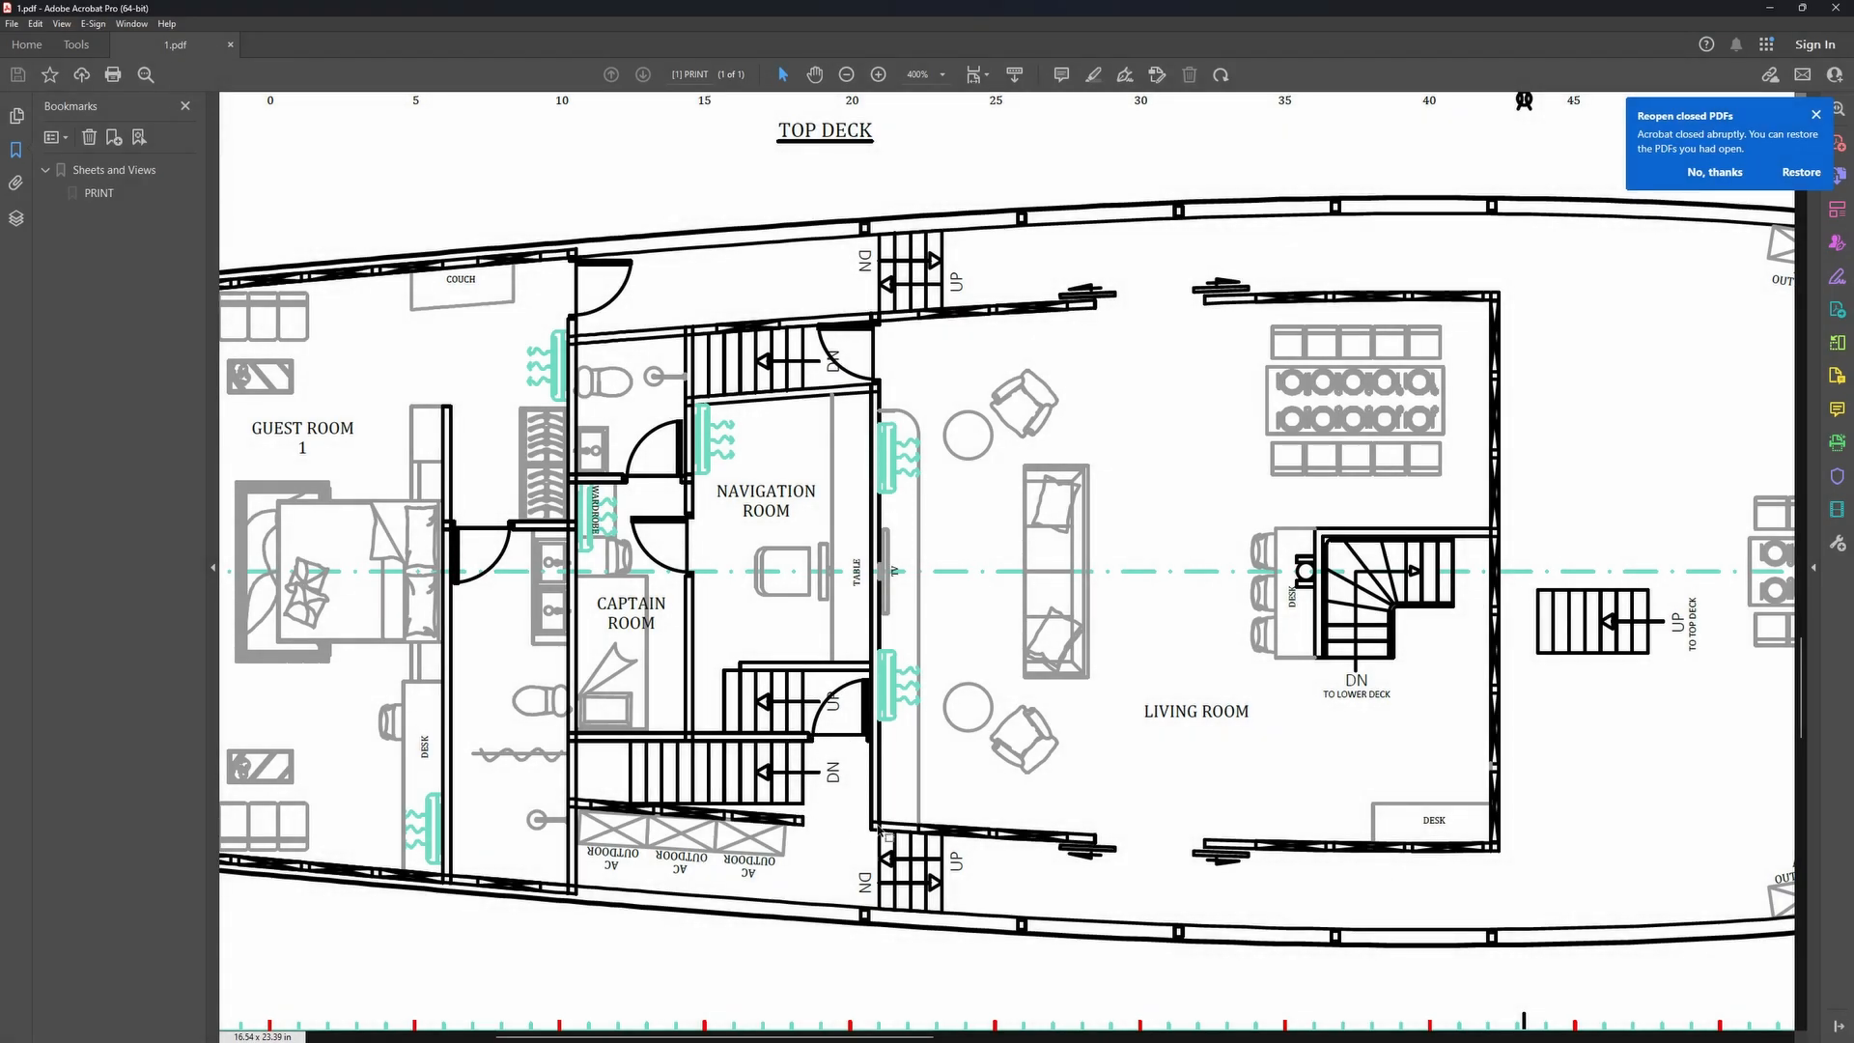
pyautogui.hotkey('alt', 'Tab')
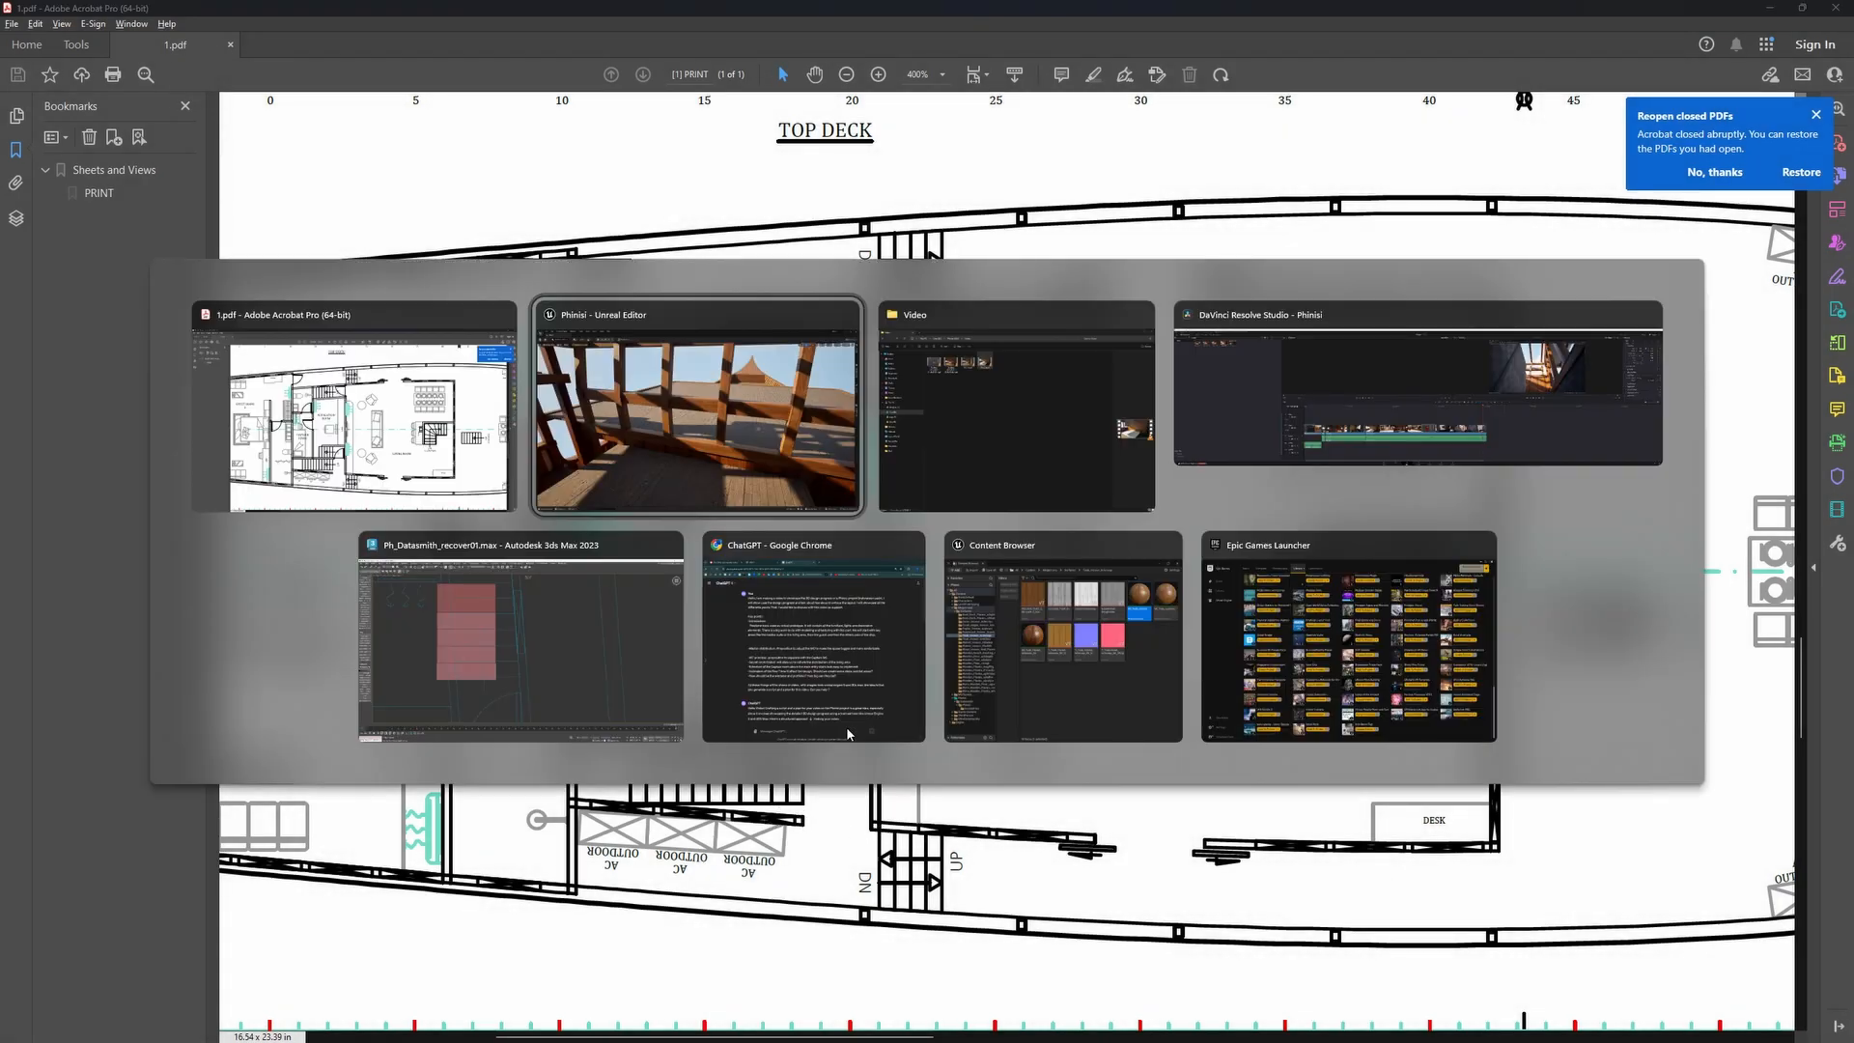
pyautogui.click(721, 431)
pyautogui.moveTo(732, 426); pyautogui.dragTo(819, 363, button='right')
pyautogui.moveTo(734, 428); pyautogui.dragTo(981, 452, button='right')
pyautogui.press('w')
pyautogui.scroll(-2, 735, 428)
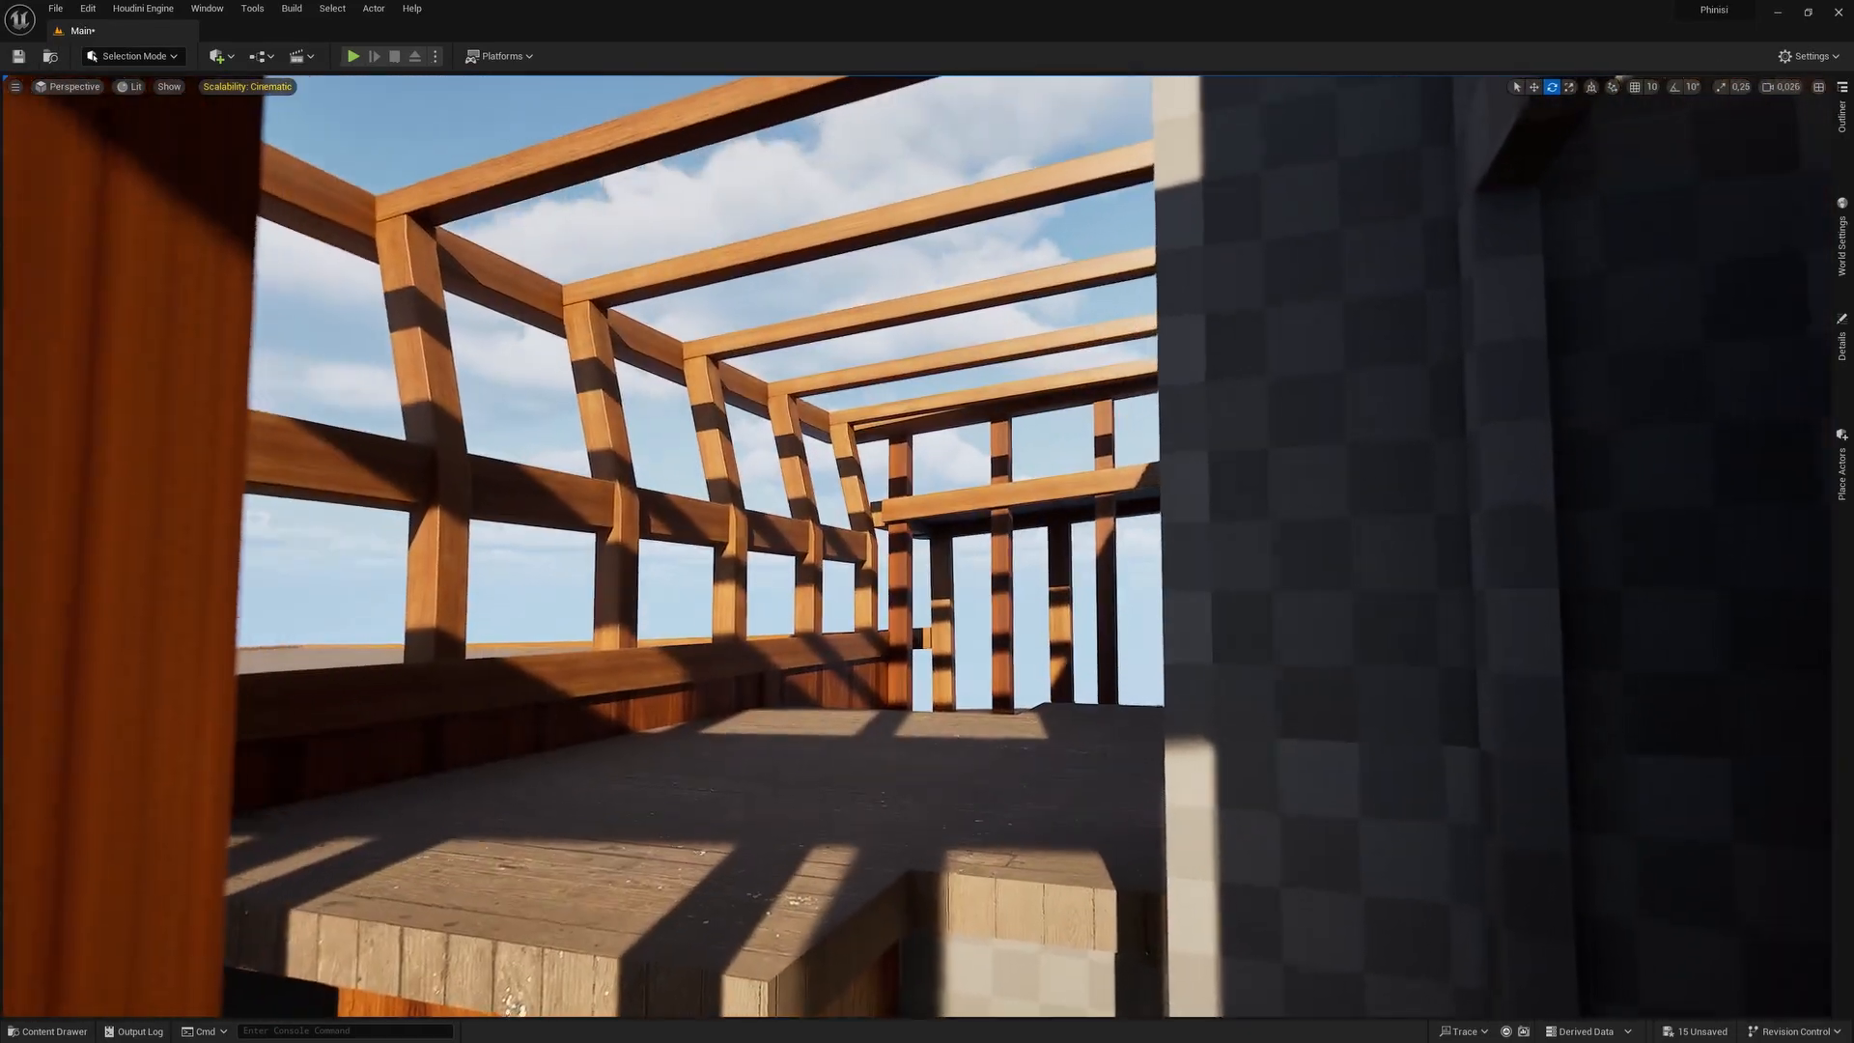
# Inspect the side stairs, the outer walkway and the checkered doorway next to the side posts.
pyautogui.moveTo(927, 546); pyautogui.dragTo(1699, 401, button='right')
pyautogui.press('w')
pyautogui.scroll(4, 956, 633)
pyautogui.press('w')
pyautogui.scroll(-3, 1023, 464)
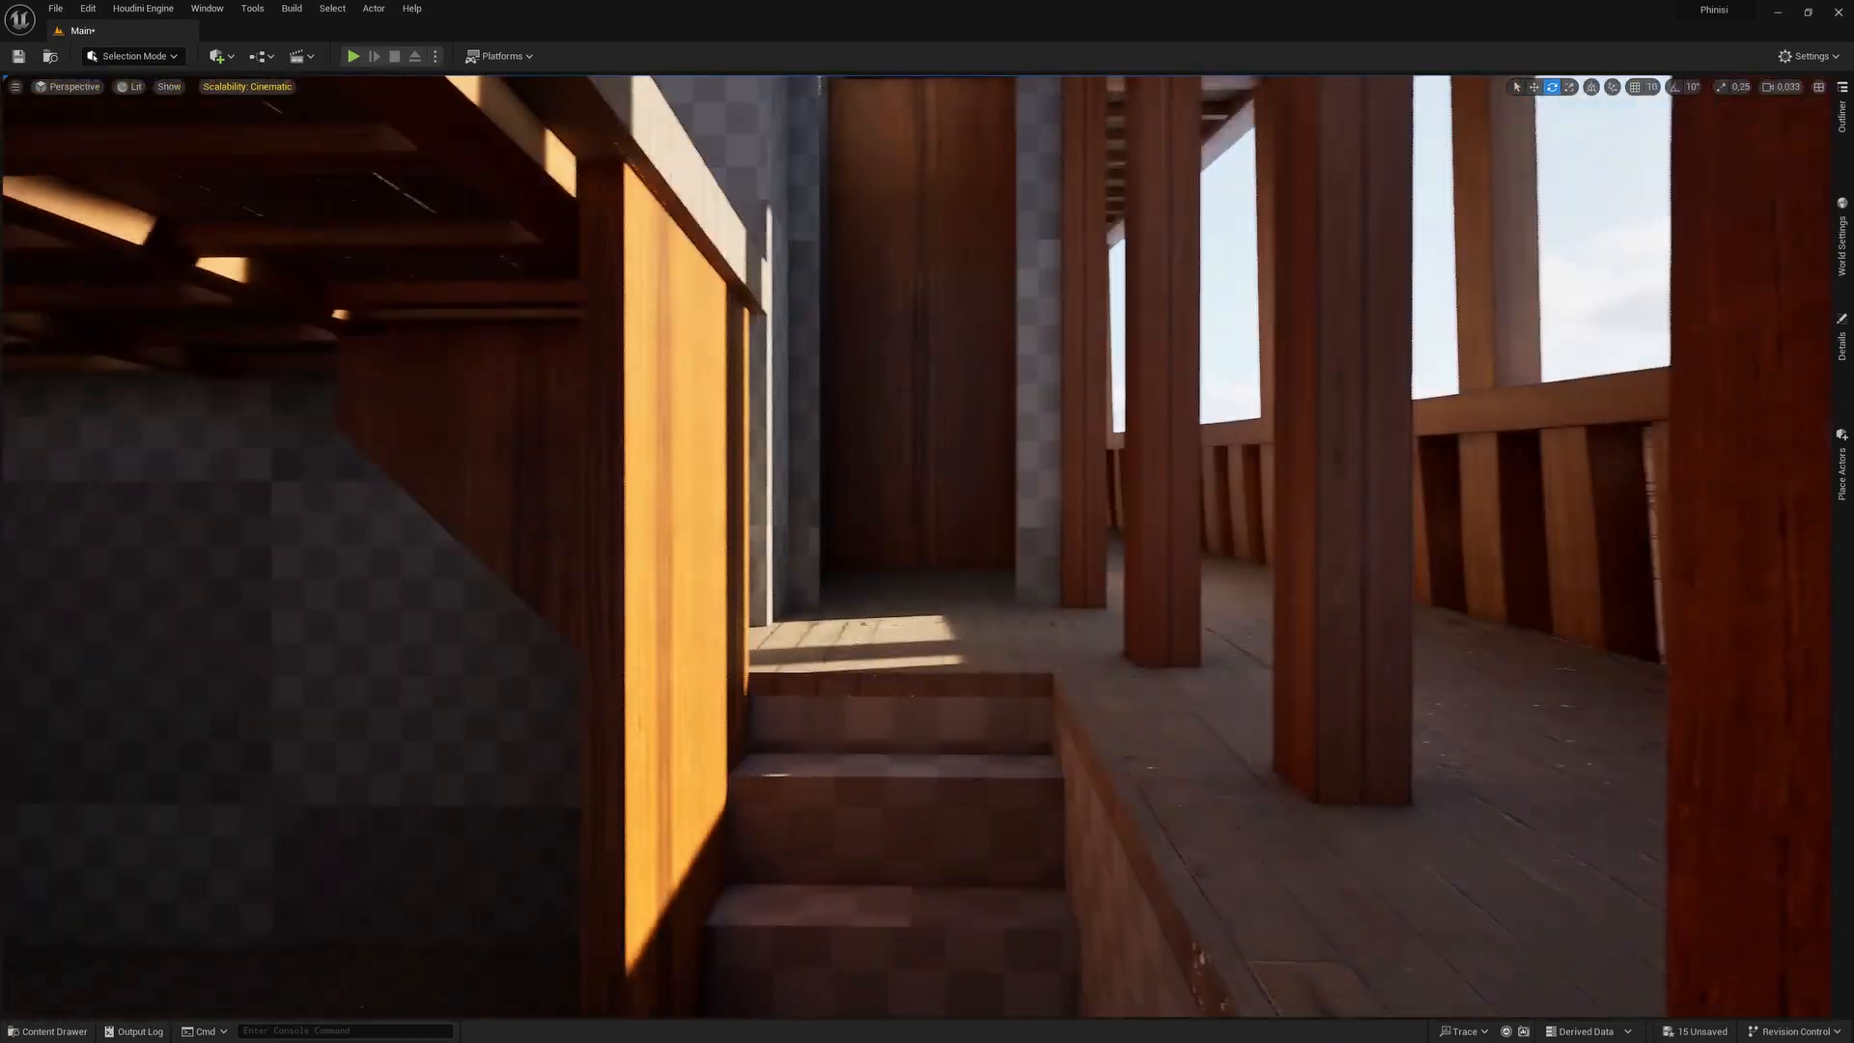
pyautogui.press('w')
pyautogui.moveTo(927, 546); pyautogui.dragTo(999, 560, button='right')
pyautogui.scroll(2, 941, 487)
pyautogui.press('w')
pyautogui.scroll(2, 835, 496)
pyautogui.press('s')
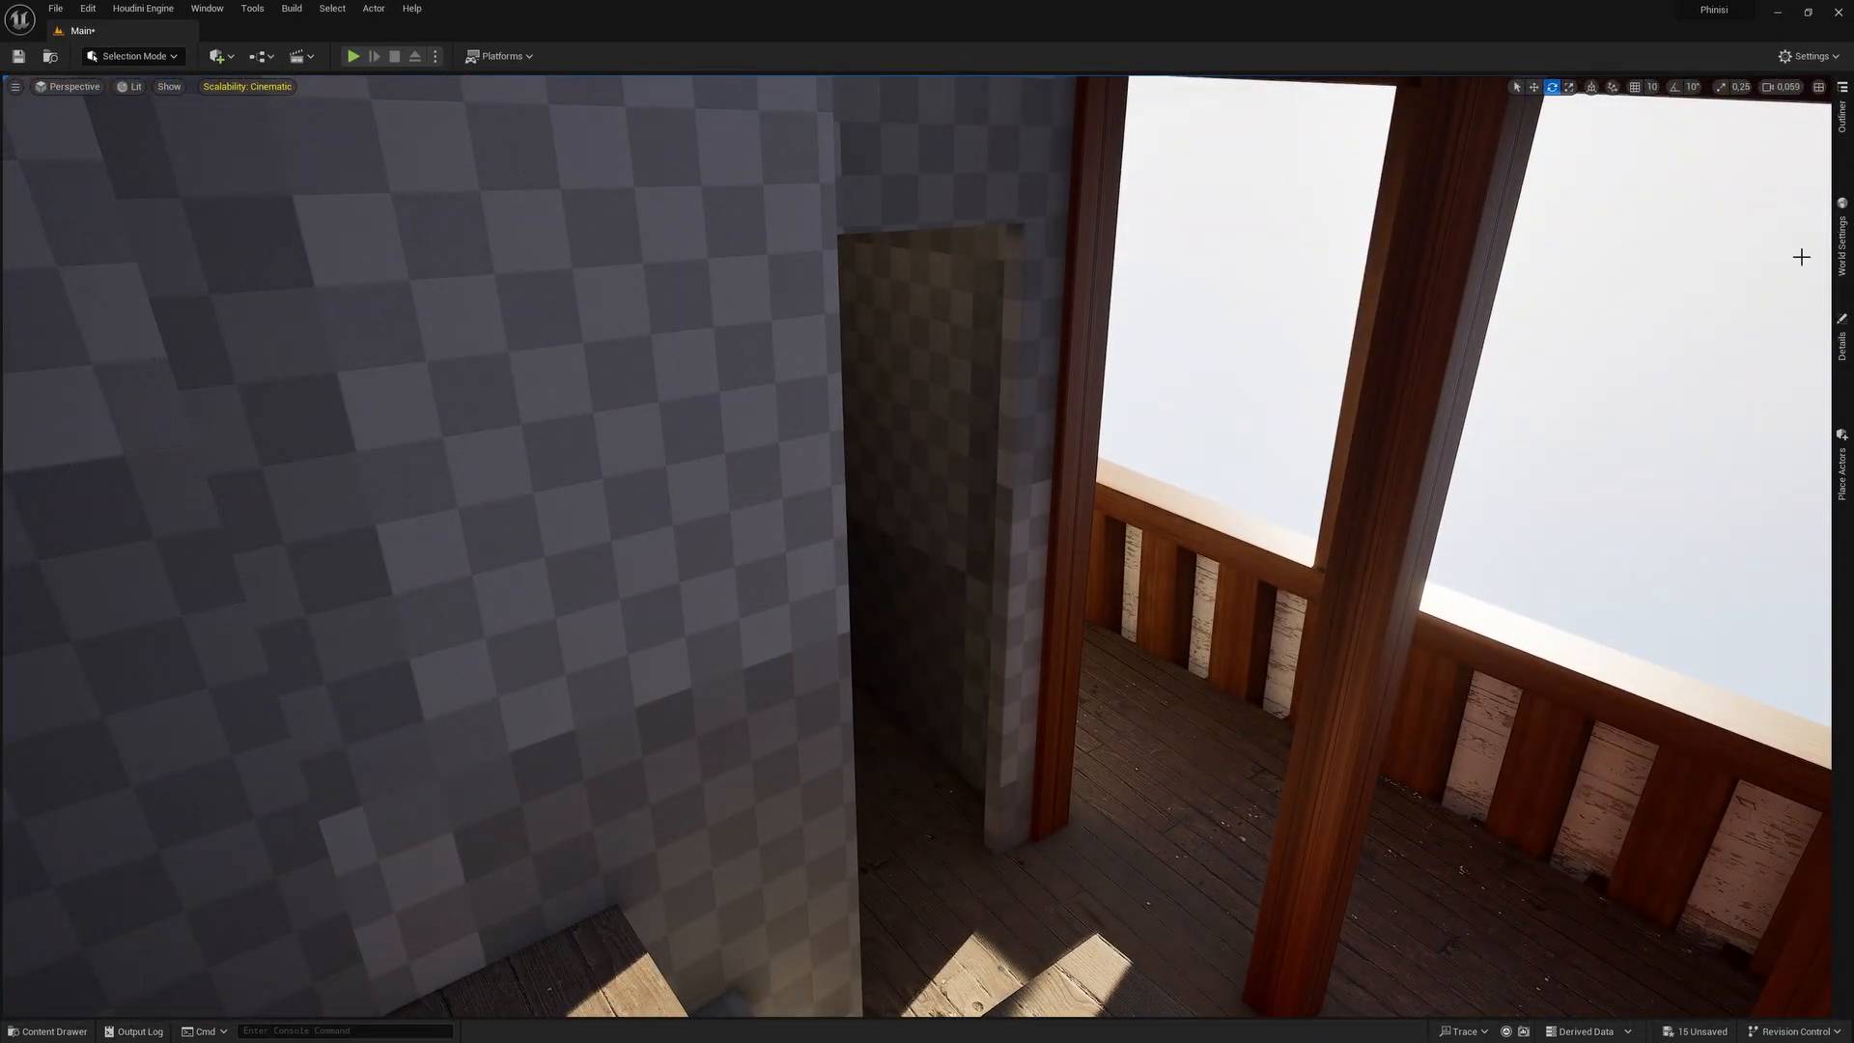
# Place a cube on the side deck and shape it into a tall panel between the posts beside the doorway.
pyautogui.click(1839, 470)
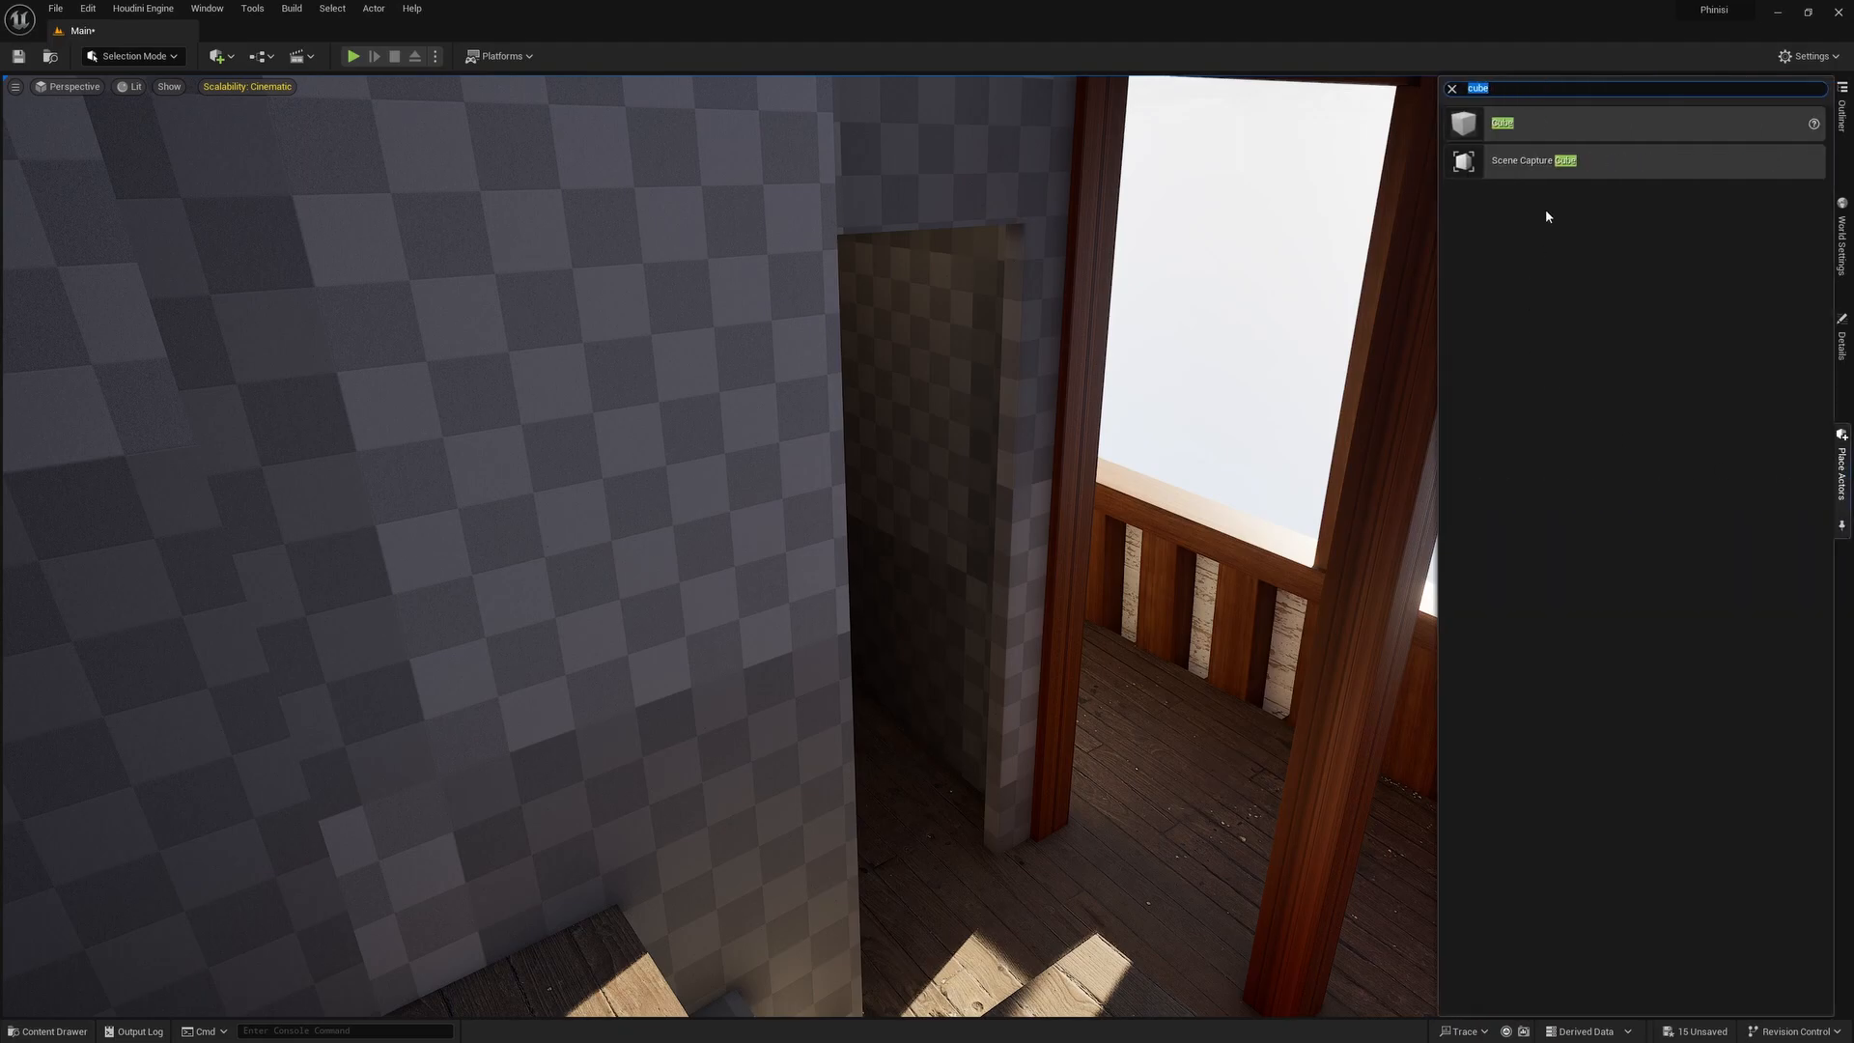
pyautogui.moveTo(1556, 121); pyautogui.dragTo(1170, 831)
pyautogui.press('r')
pyautogui.press('s')
pyautogui.moveTo(1169, 830); pyautogui.dragTo(1105, 828, button='right')
pyautogui.press('w')
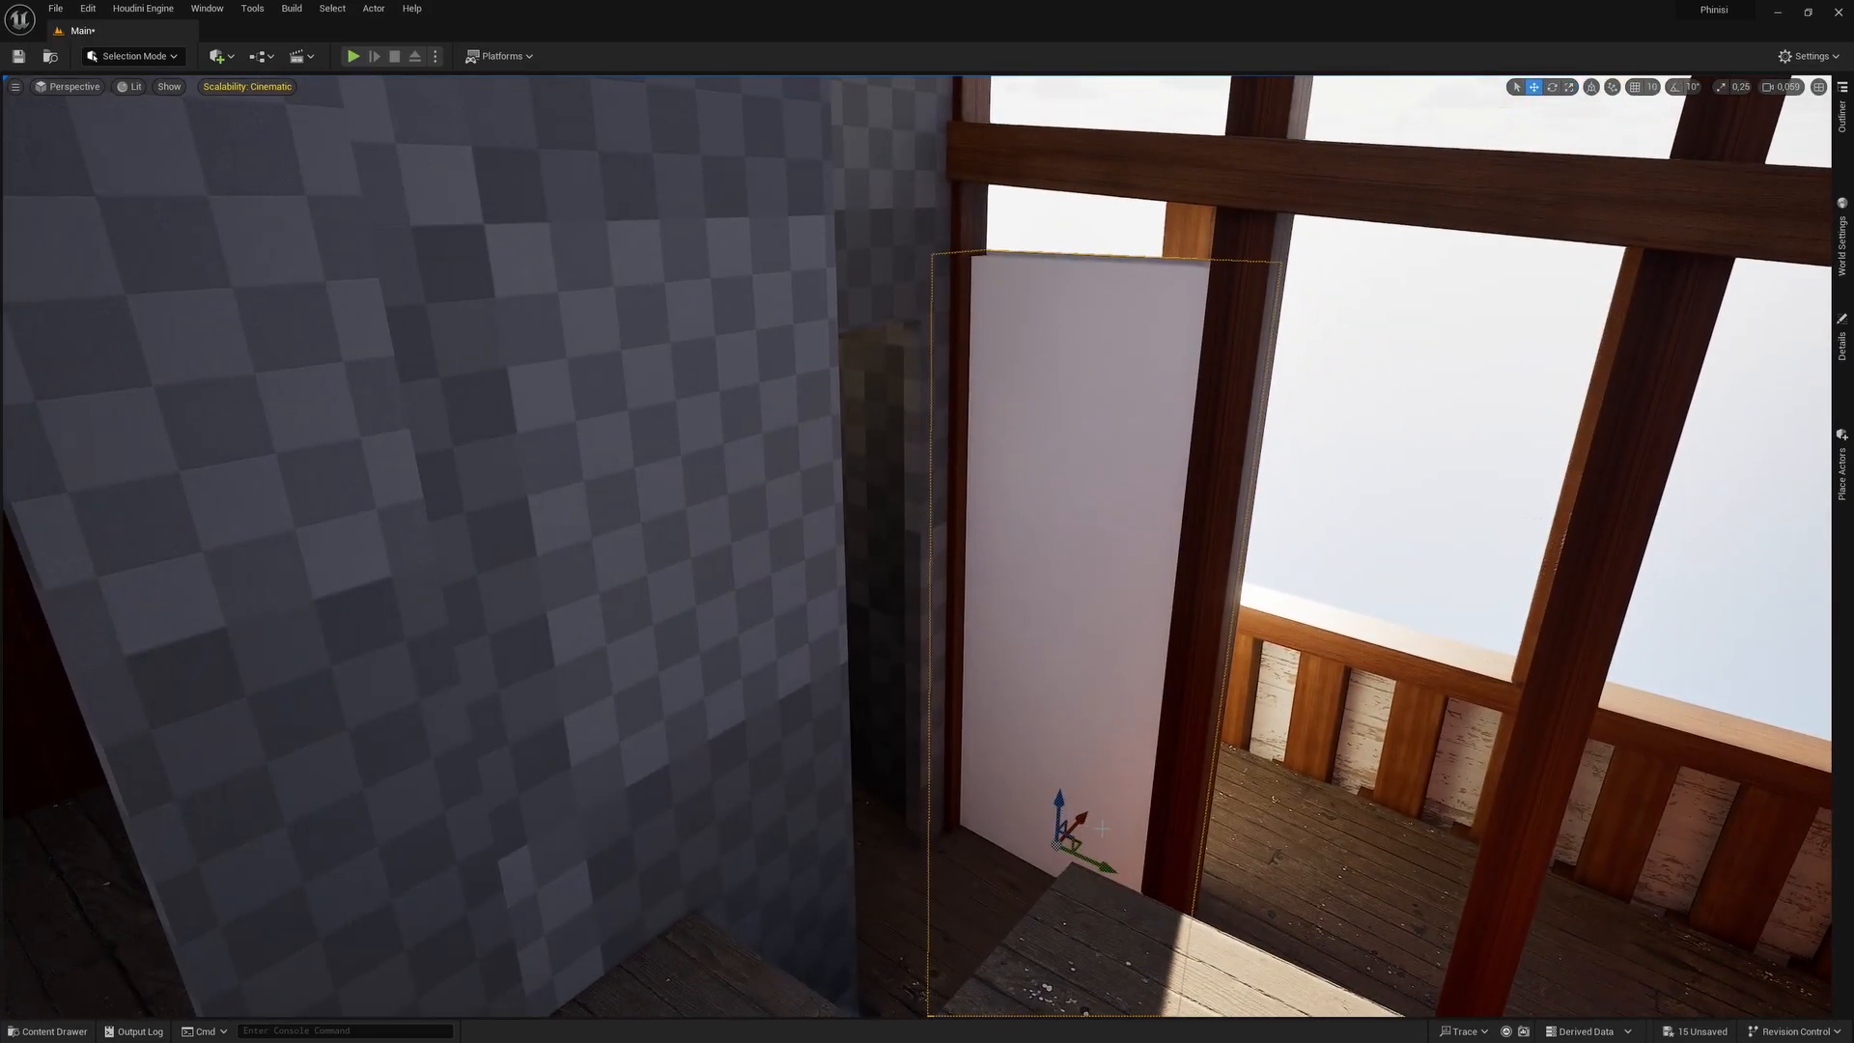
# Raise the white panel, fit its height beneath the horizontal beam and reduce its thickness to a door leaf.
pyautogui.moveTo(1052, 803); pyautogui.dragTo(1057, 650)
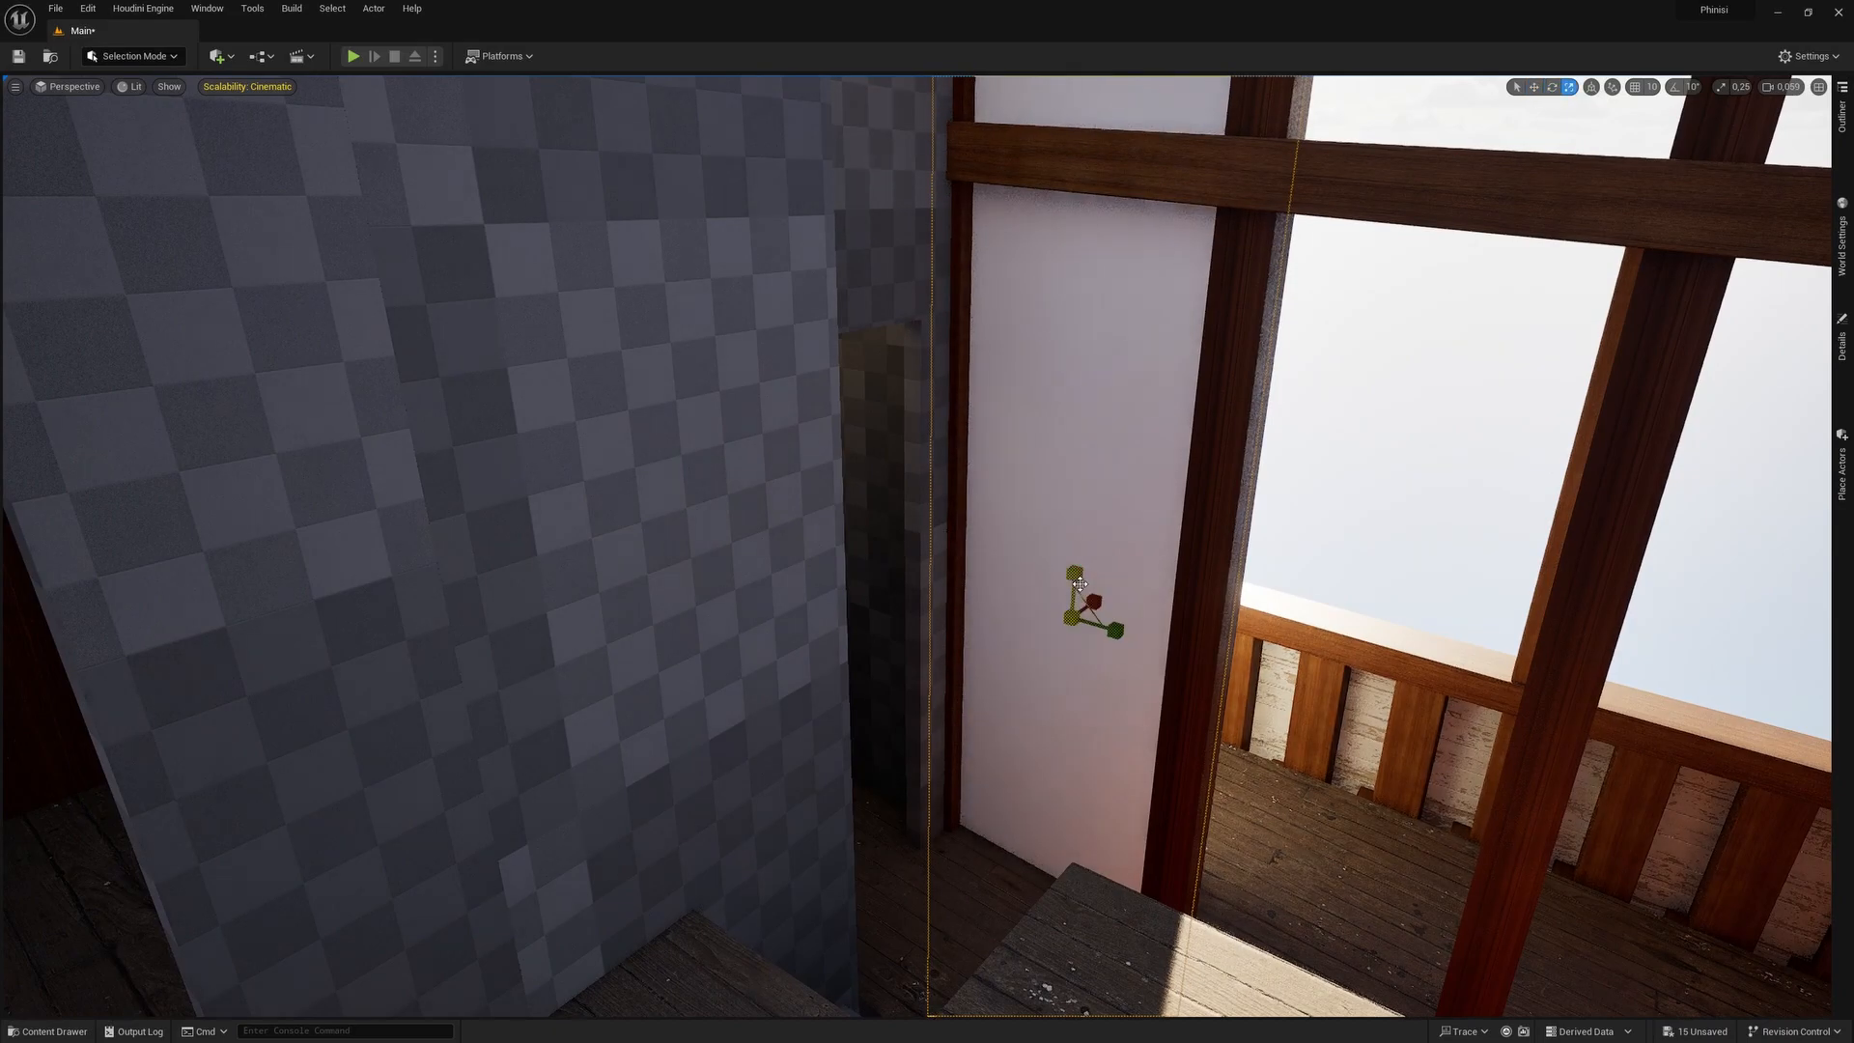
pyautogui.moveTo(1074, 573); pyautogui.dragTo(1079, 502)
pyautogui.press('space')
pyautogui.press('space')
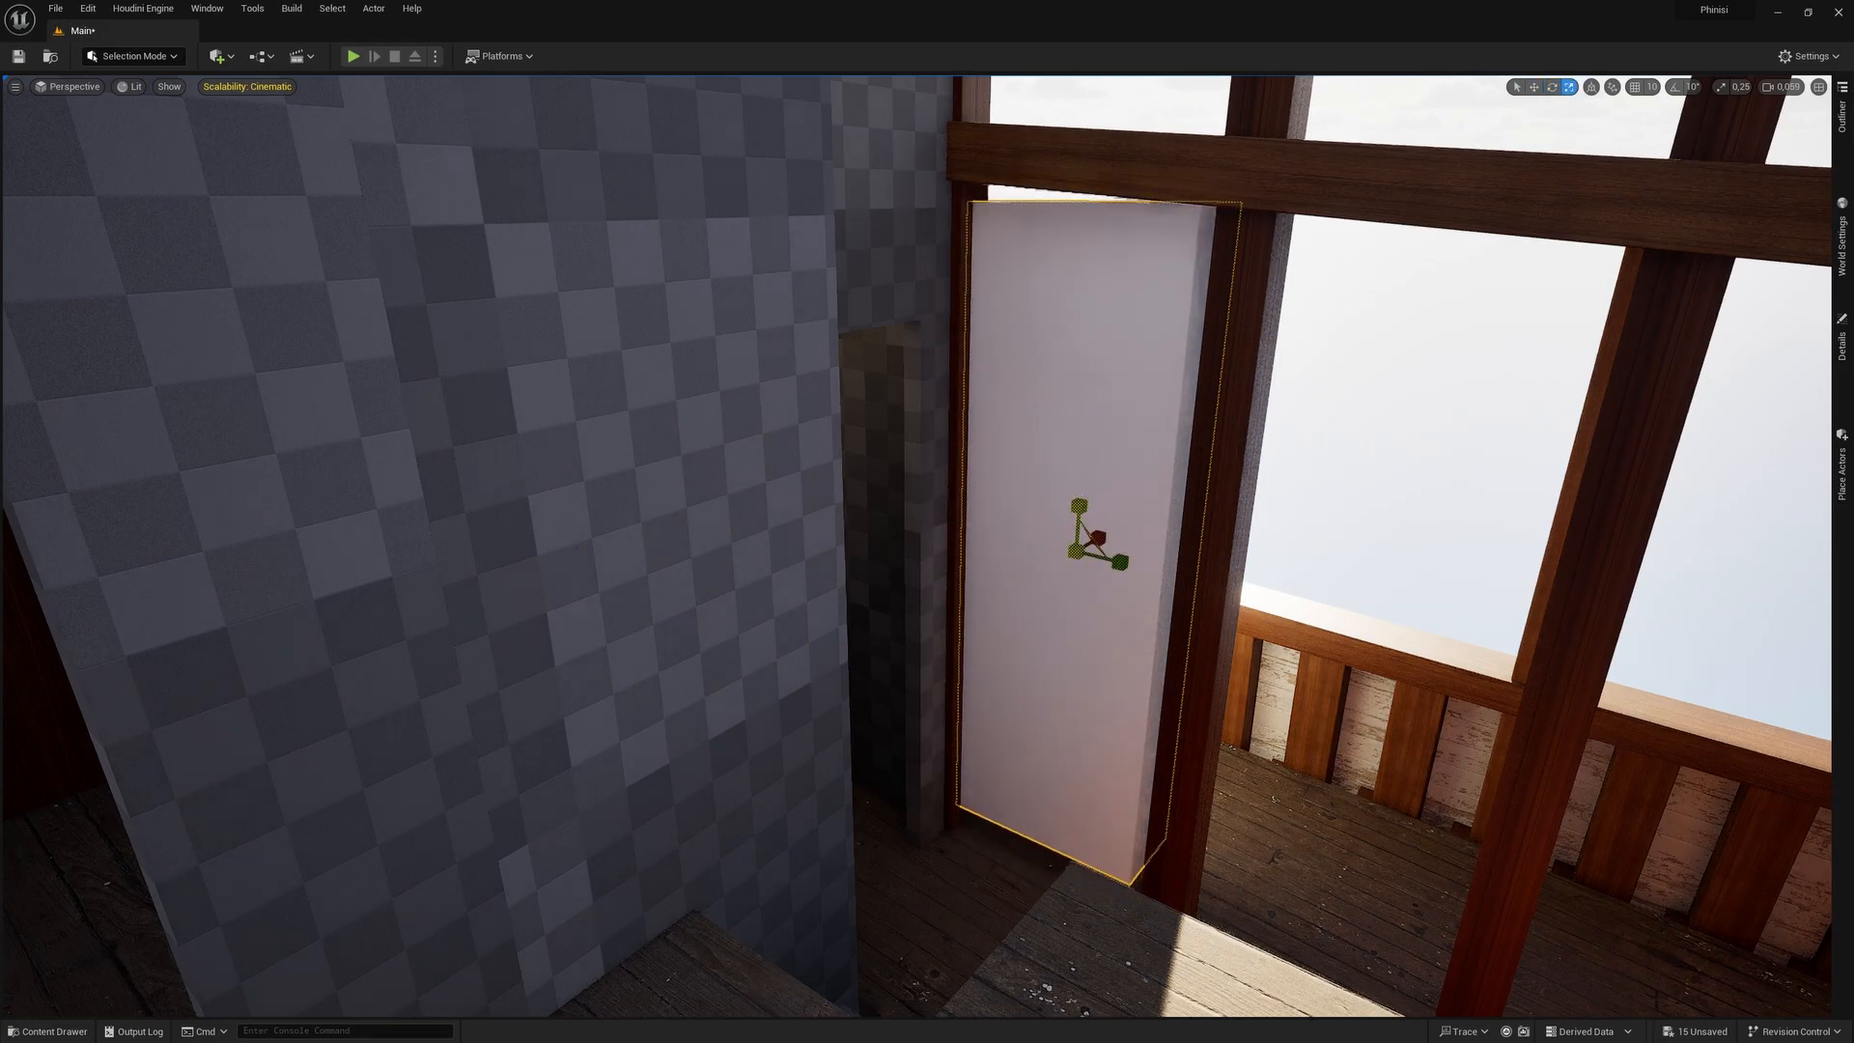
pyautogui.moveTo(1079, 505); pyautogui.dragTo(927, 579, button='right')
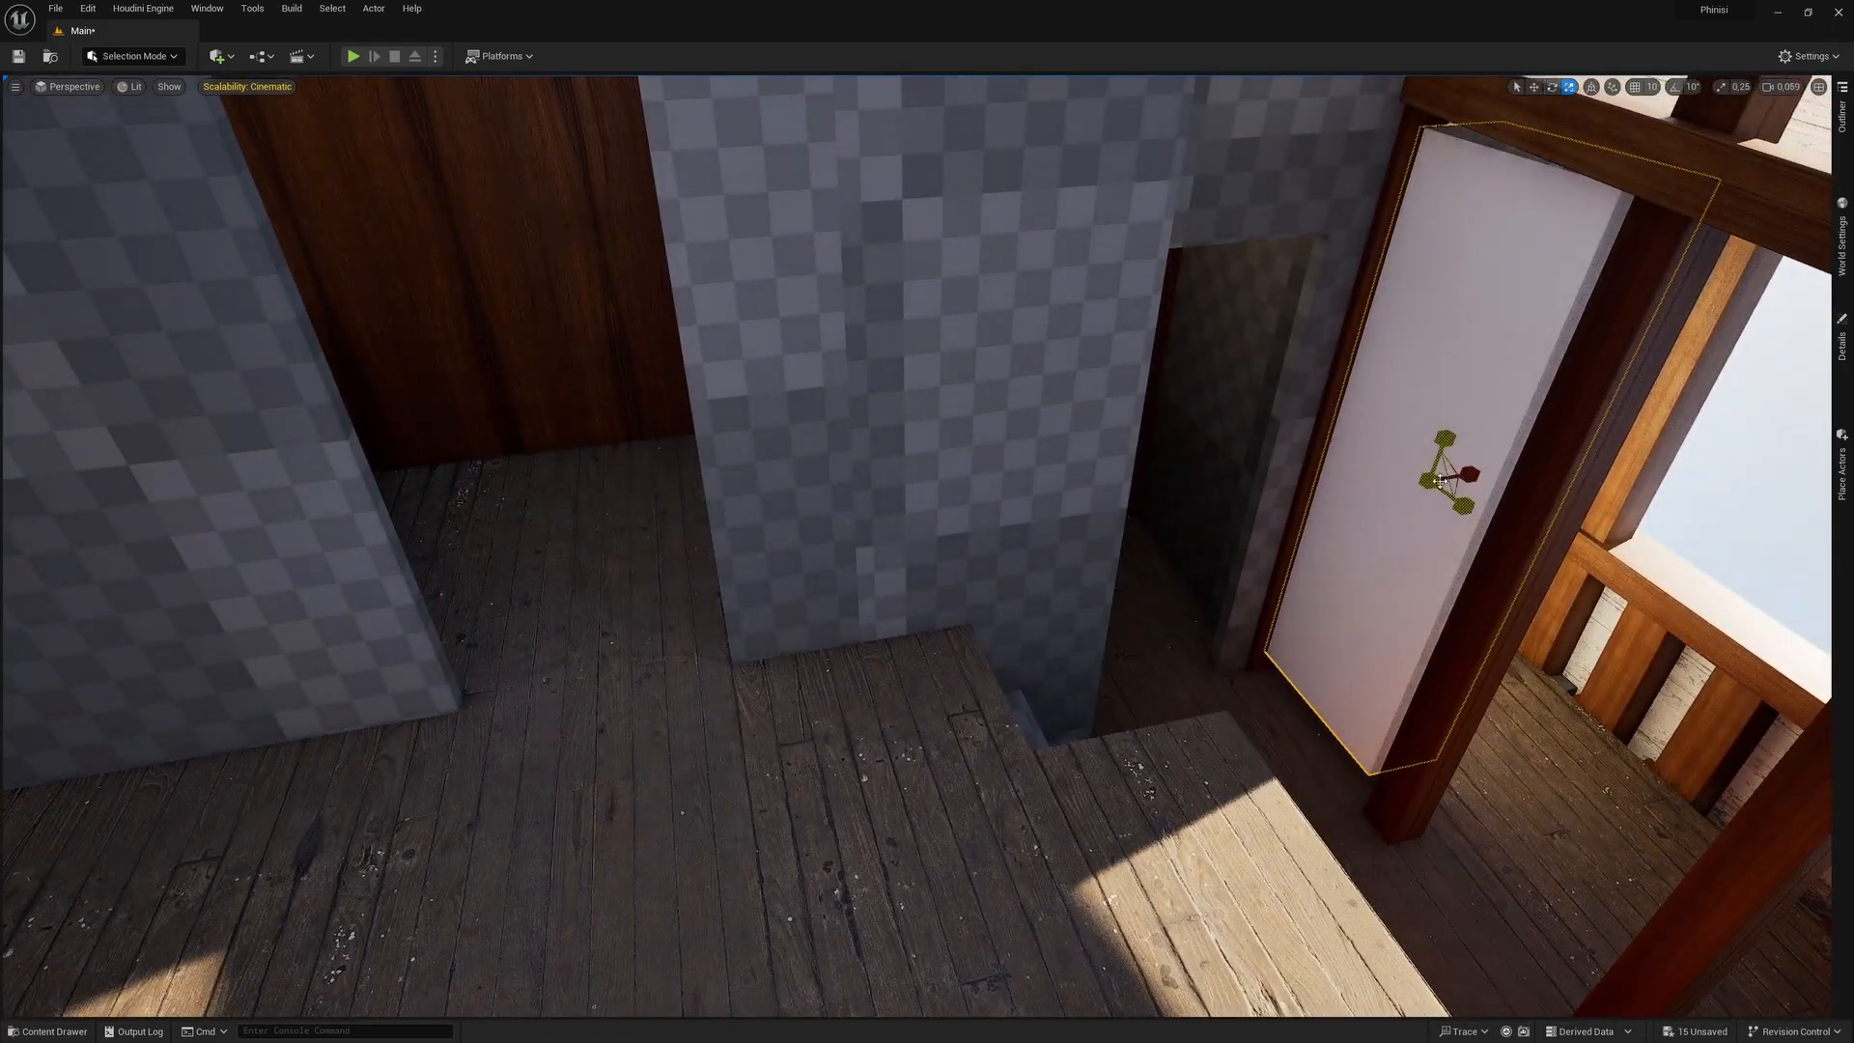
pyautogui.moveTo(1467, 476); pyautogui.dragTo(1443, 477)
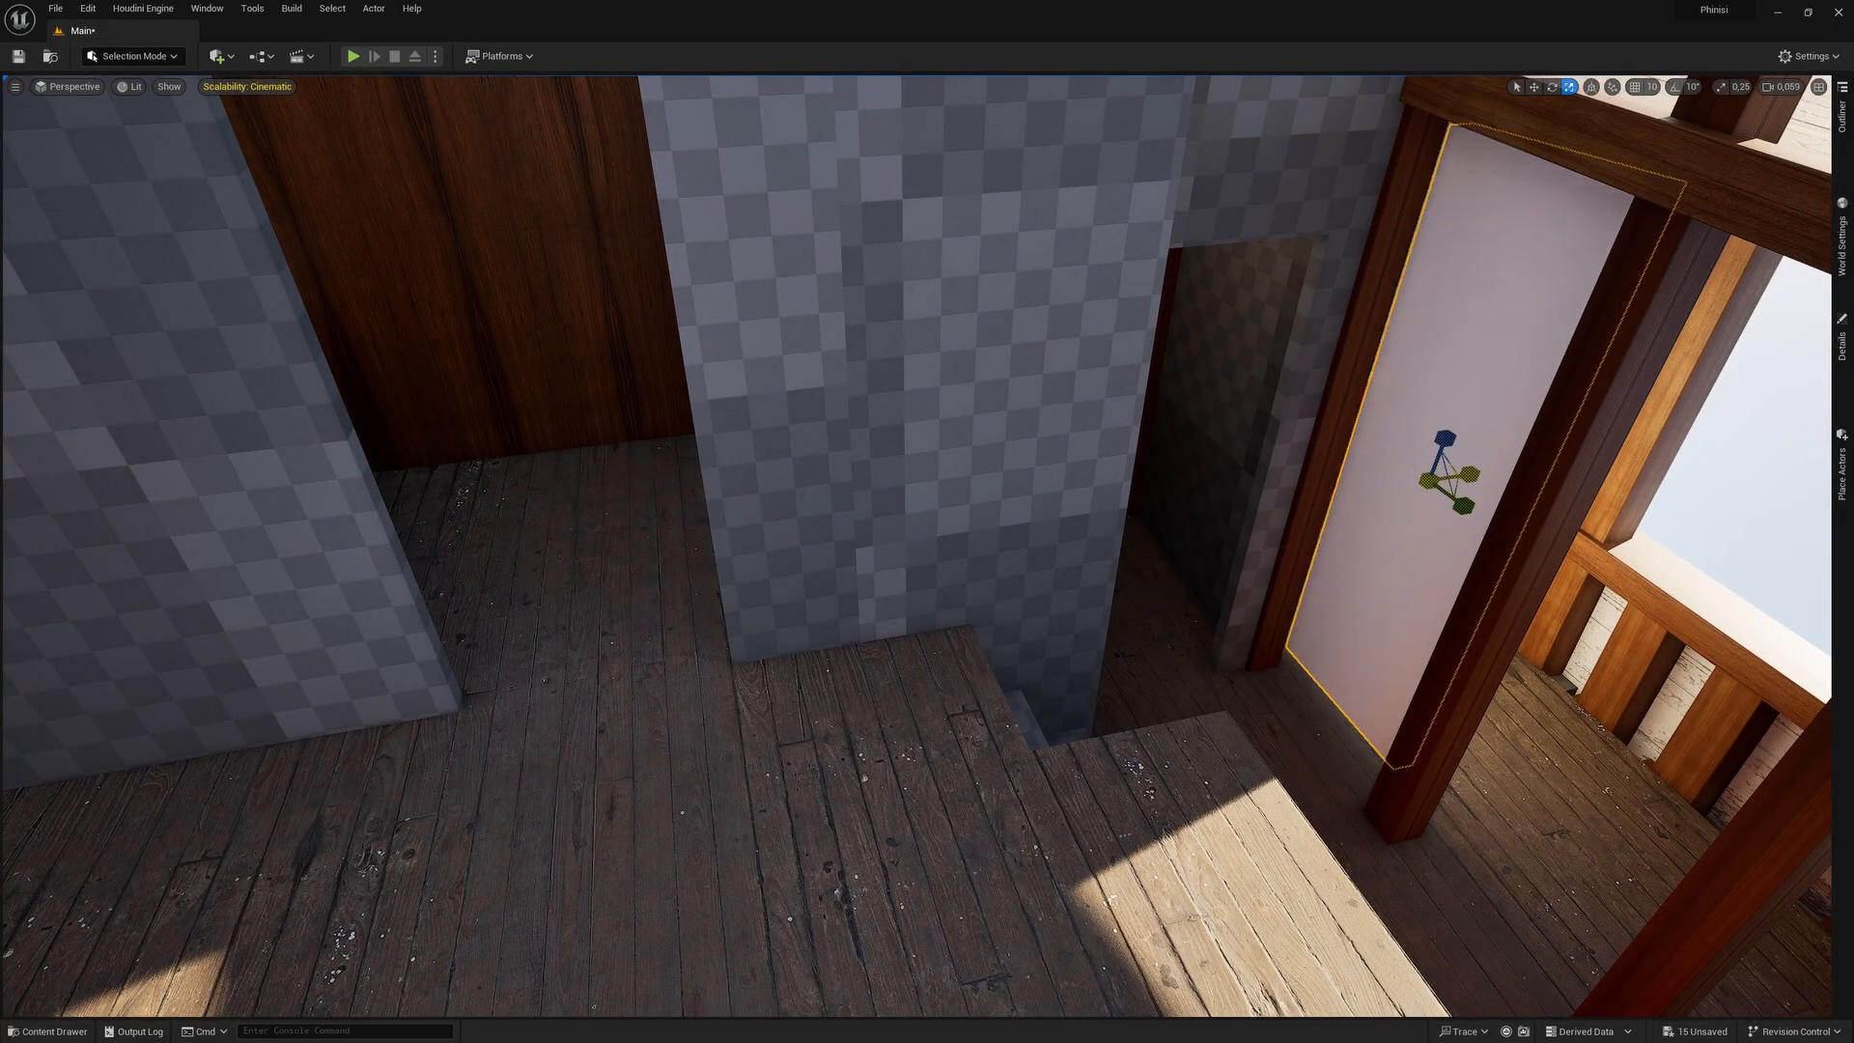
# Duplicate the white door panel into the matching post opening on the opposite side of the deckhouse.
pyautogui.press('s')
pyautogui.scroll(1, 1449, 507)
pyautogui.moveTo(1443, 476); pyautogui.dragTo(1459, 569, button='right')
pyautogui.press('w')
pyautogui.moveTo(1436, 584); pyautogui.dragTo(501, 455)
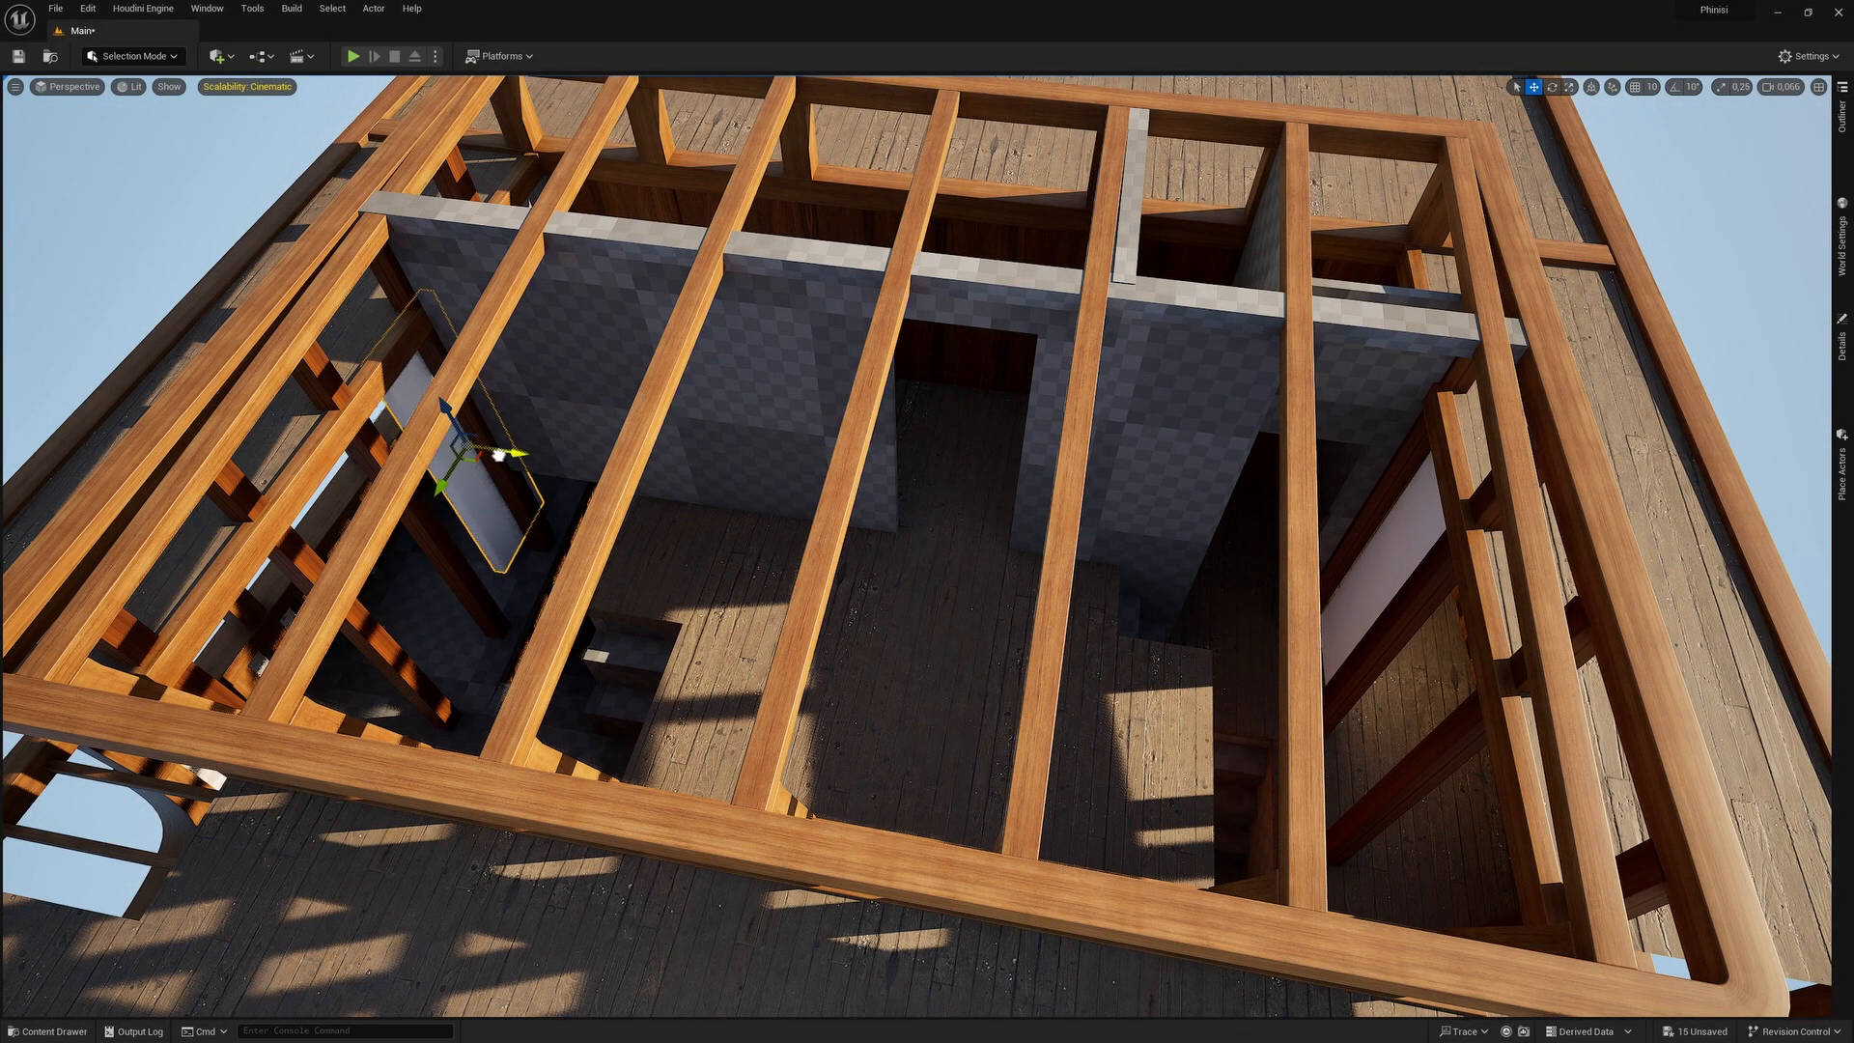
# Rotate the original door panel to about 43° around Z so it stands ajar, and shift it against the post.
pyautogui.moveTo(1031, 554); pyautogui.dragTo(1062, 507, button='right')
pyautogui.press('w')
pyautogui.scroll(2, 1031, 554)
pyautogui.press('s')
pyautogui.click(1088, 484)
pyautogui.press('w')
pyautogui.moveTo(1166, 459)
pyautogui.mouseDown(button='right')
pyautogui.moveTo(1130, 478)
pyautogui.moveTo(1193, 468)
pyautogui.moveTo(1167, 459)
pyautogui.mouseUp(button='right')
pyautogui.press('e')
pyautogui.moveTo(1156, 419)
pyautogui.mouseDown()
pyautogui.moveTo(1217, 421)
pyautogui.moveTo(1156, 419)
pyautogui.mouseUp()
pyautogui.press('w')
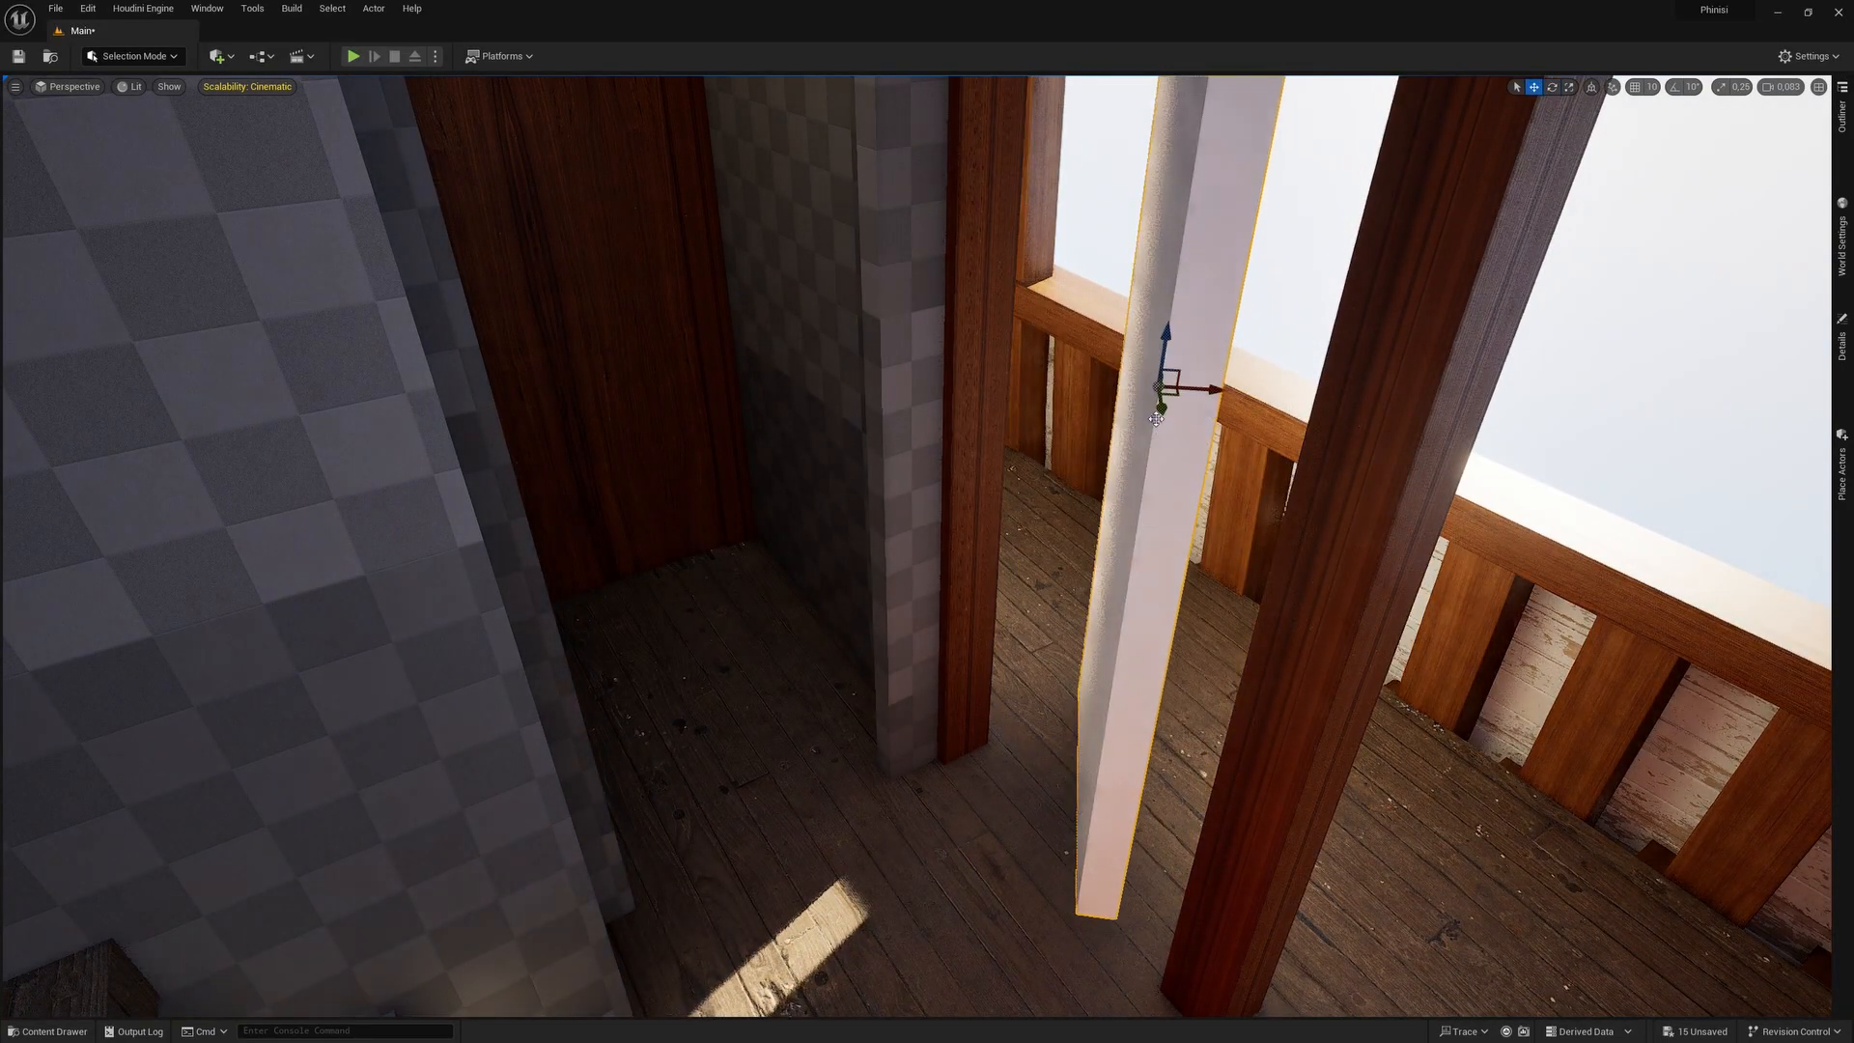
pyautogui.moveTo(1194, 390); pyautogui.dragTo(1259, 425)
# Set the open door panel's Y scale to 0.7.
pyautogui.click(1841, 135)
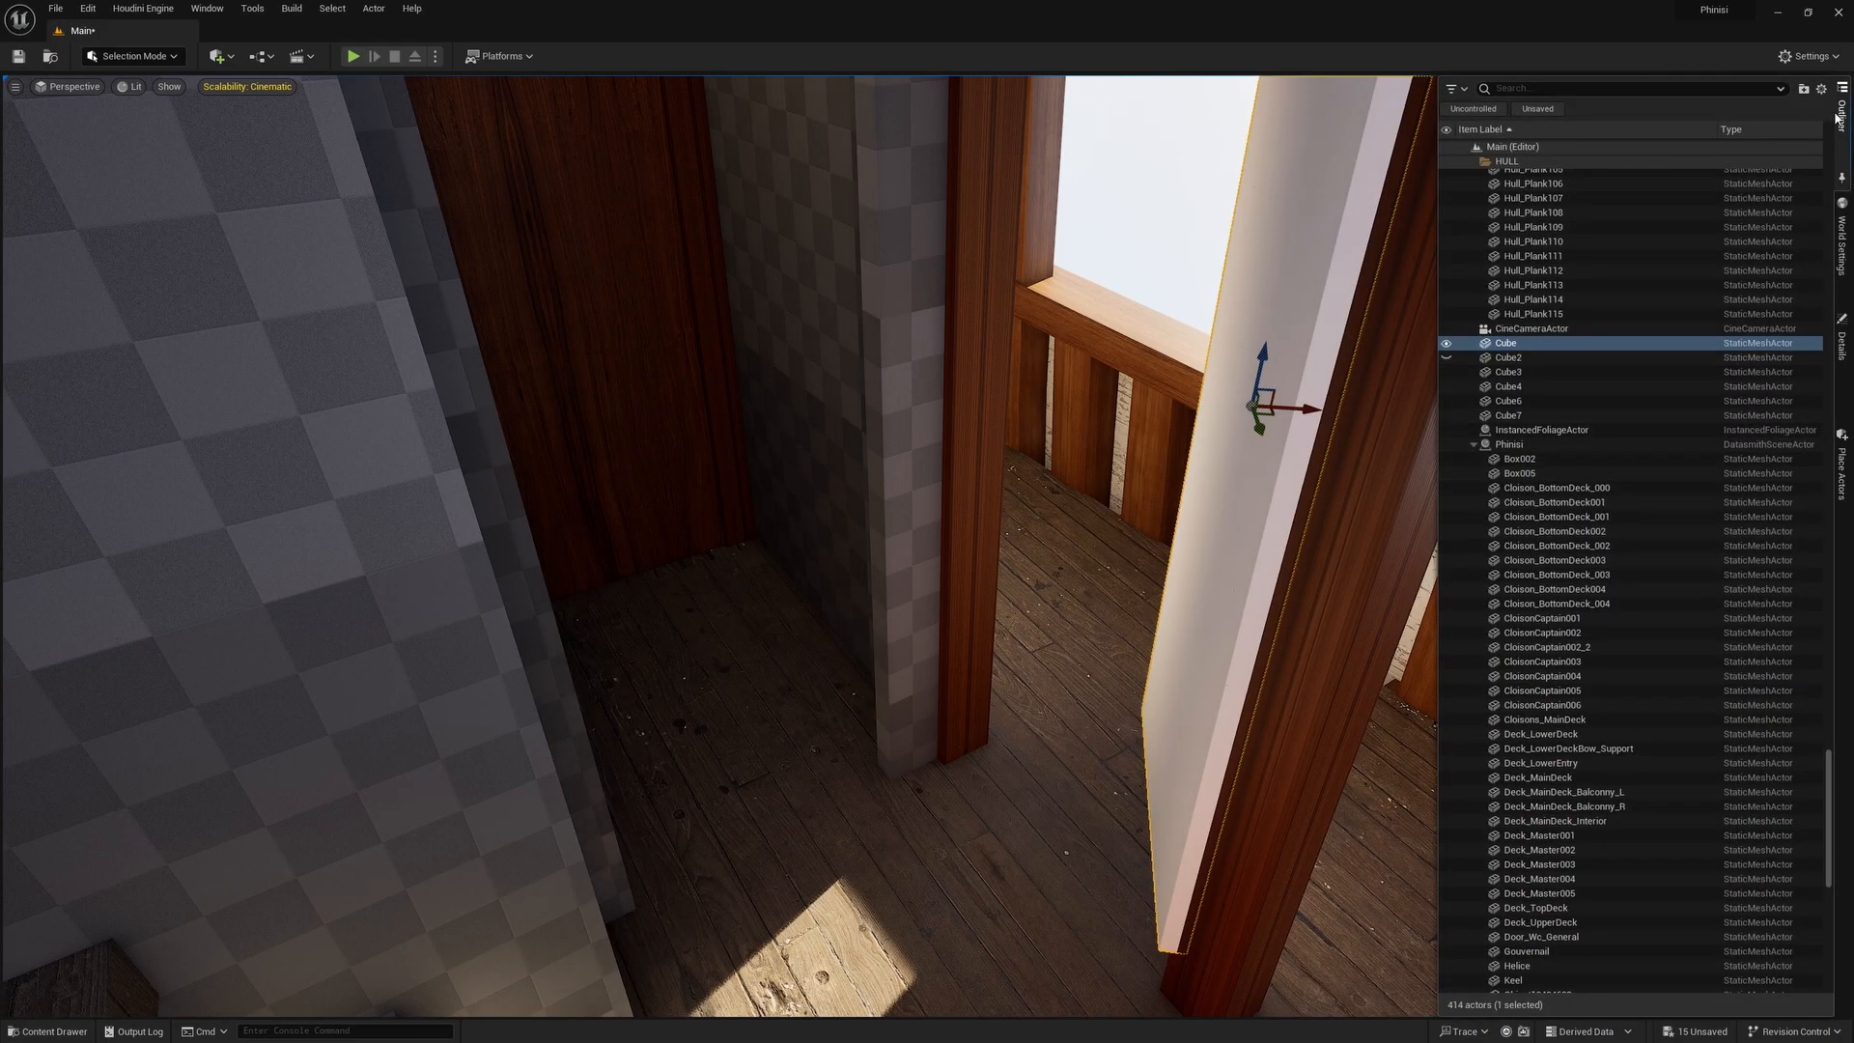
pyautogui.click(1843, 372)
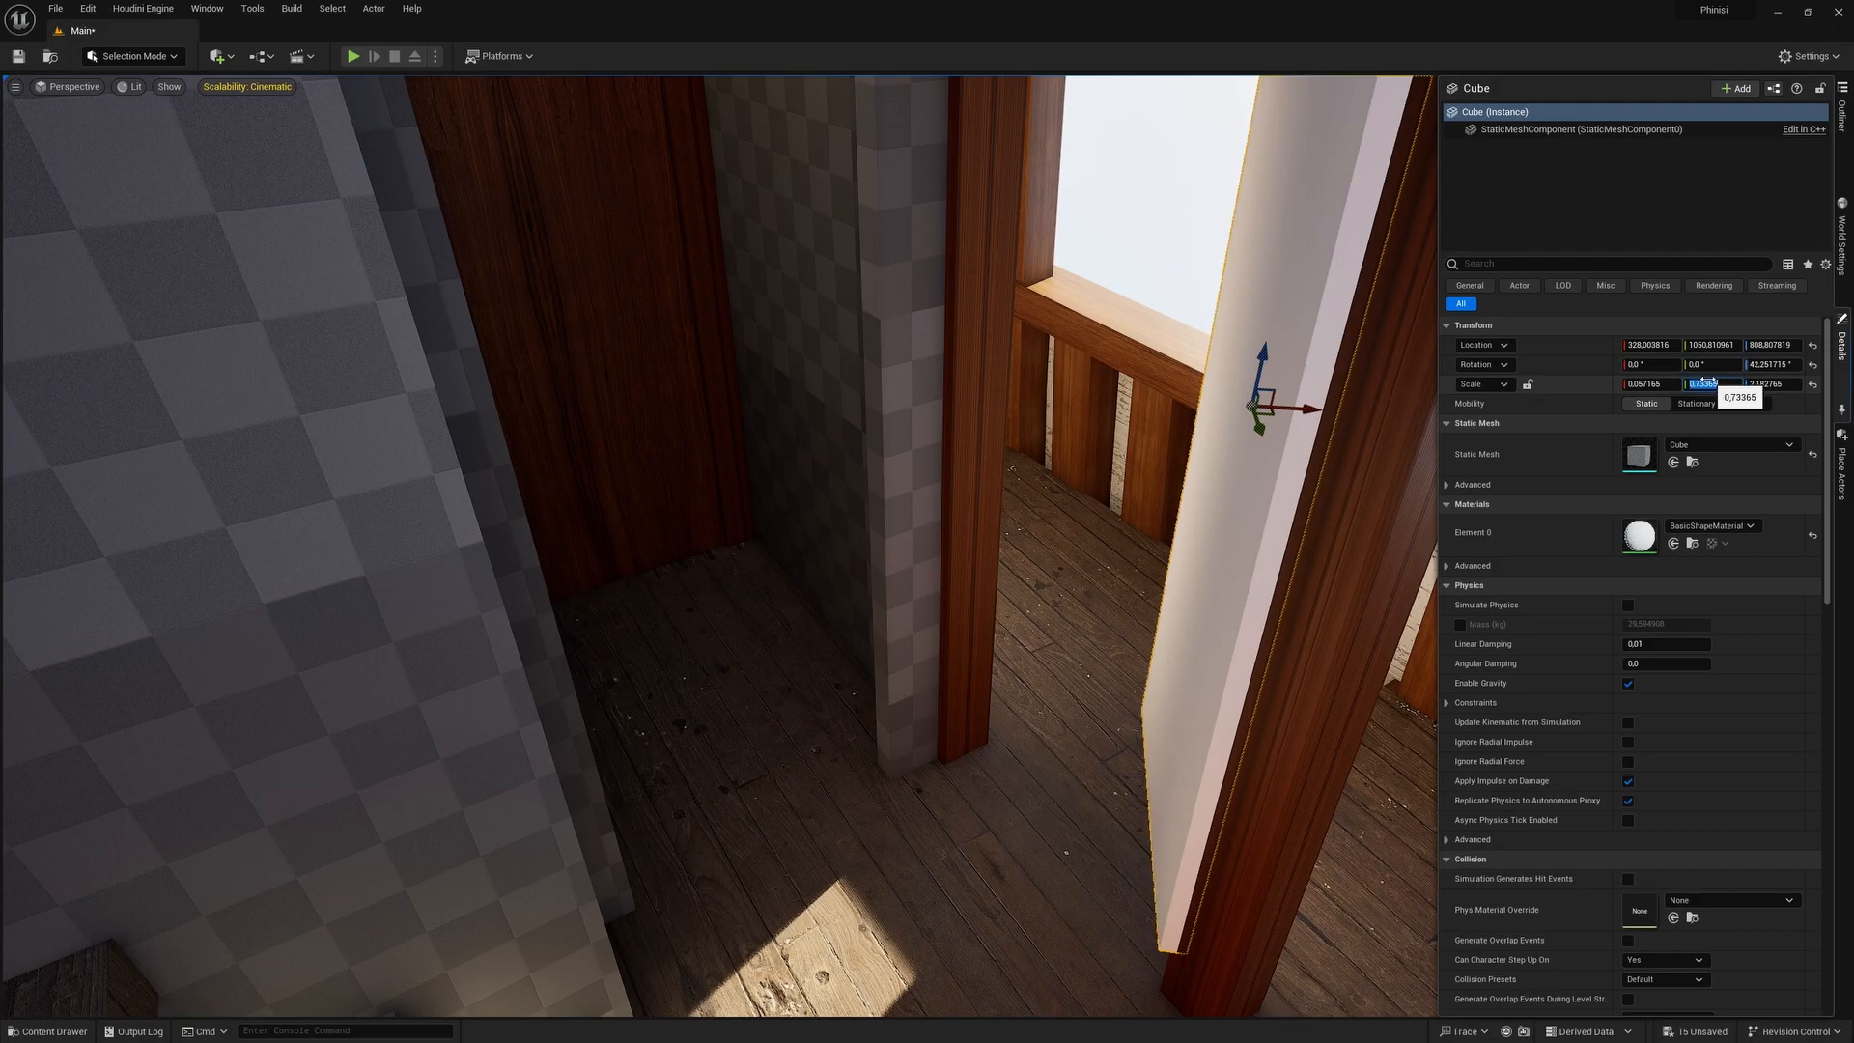
pyautogui.press('Return')
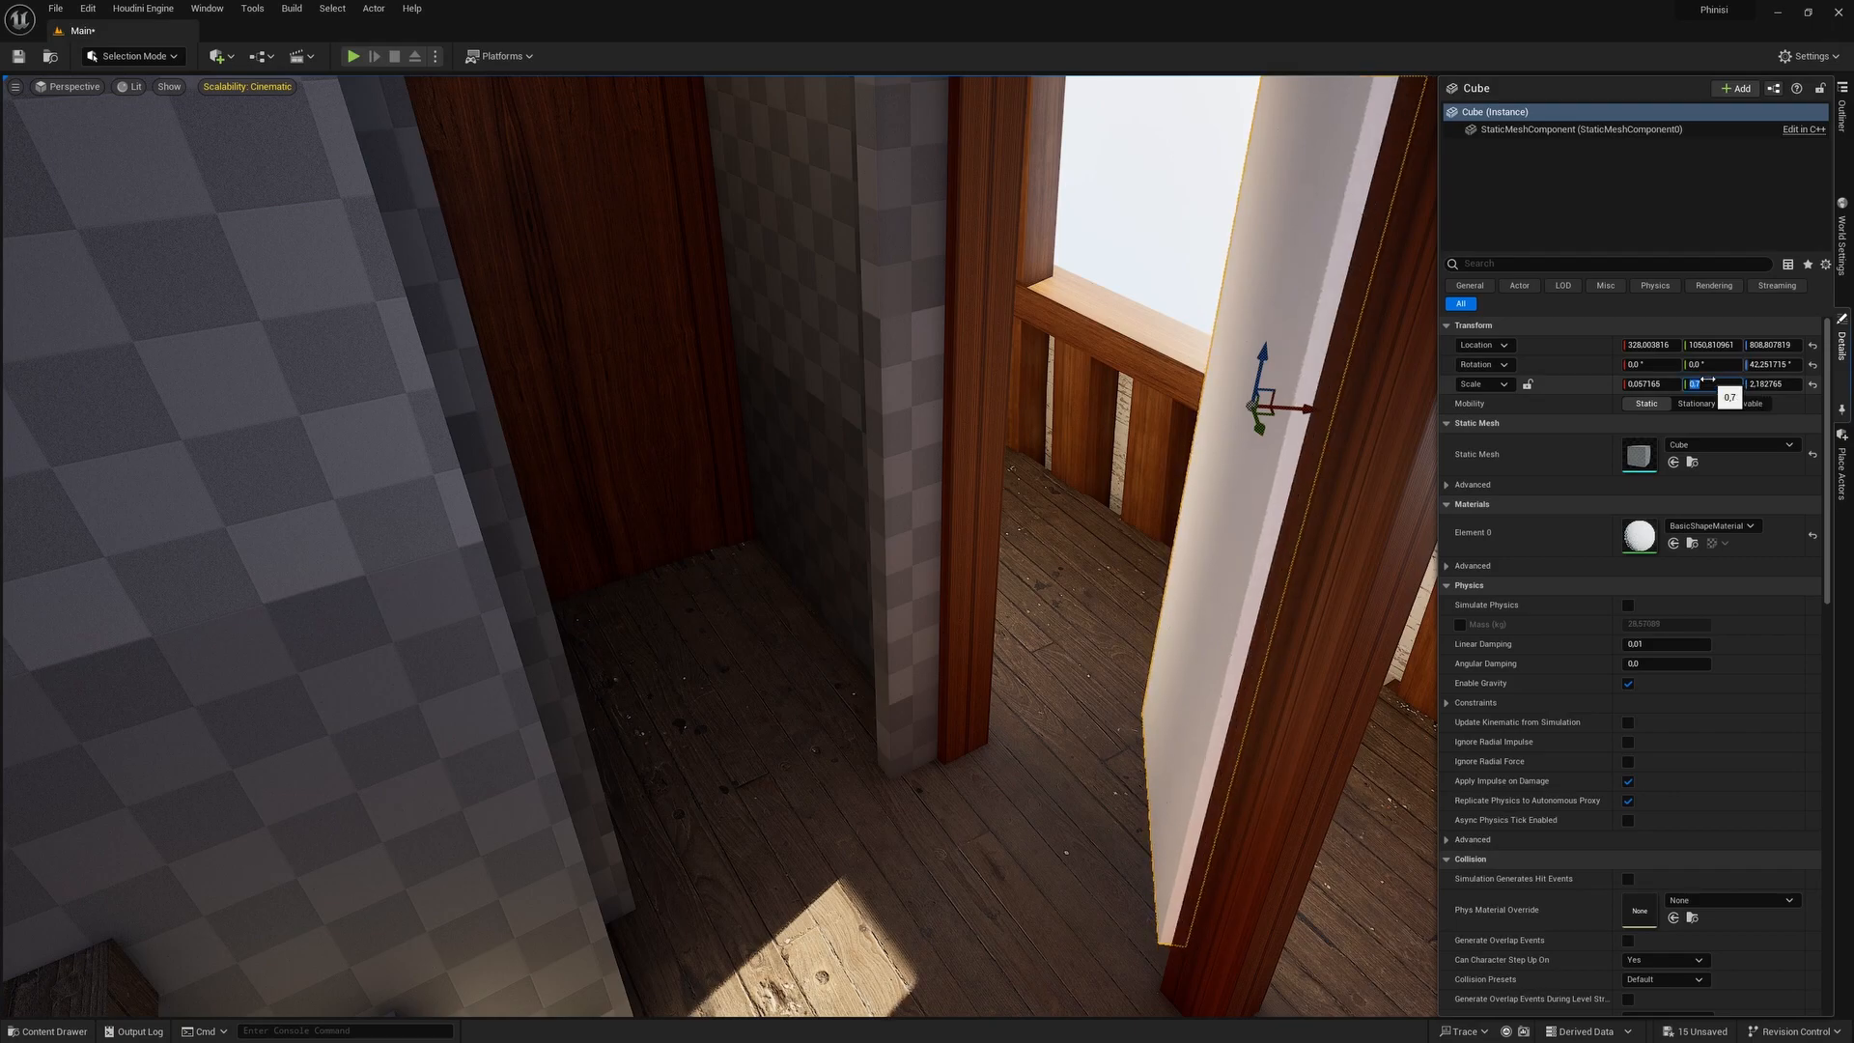
# Duplicate the door panel and position the copy between the side posts beyond the door.
pyautogui.moveTo(927, 546); pyautogui.dragTo(1323, 564, button='right')
pyautogui.moveTo(1409, 420); pyautogui.dragTo(699, 437)
pyautogui.moveTo(699, 436); pyautogui.dragTo(859, 435, button='right')
pyautogui.keyDown('alt'); pyautogui.moveTo(1153, 395); pyautogui.dragTo(270, 925); pyautogui.keyUp('alt')
pyautogui.moveTo(270, 925); pyautogui.dragTo(39, 917, button='right')
pyautogui.moveTo(1135, 701); pyautogui.dragTo(1134, 701, button='right')
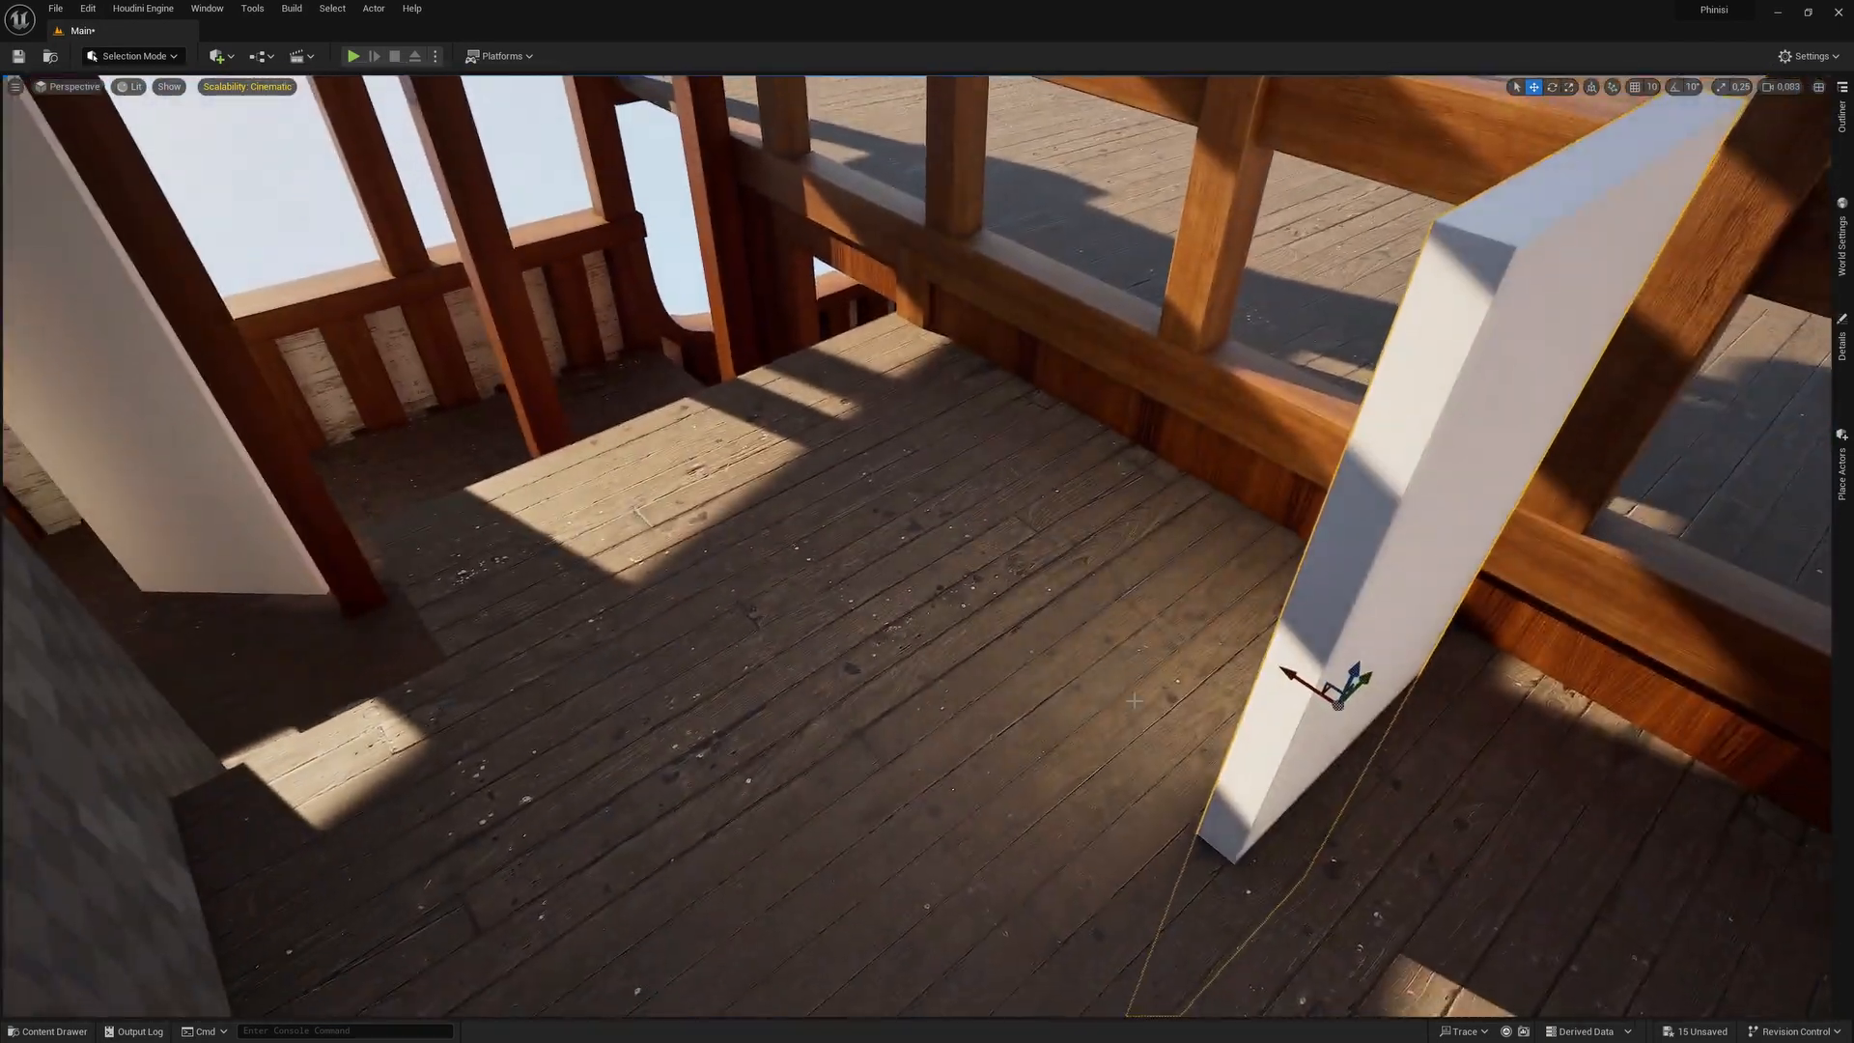
pyautogui.moveTo(1333, 691); pyautogui.dragTo(622, 214)
pyautogui.moveTo(622, 214); pyautogui.dragTo(416, 97, button='right')
pyautogui.moveTo(1012, 534); pyautogui.dragTo(1012, 534, button='right')
# Reshape the copied panel into a long low wall and align it with the side posts at deck level.
pyautogui.press('r')
pyautogui.moveTo(1051, 560); pyautogui.dragTo(1051, 724)
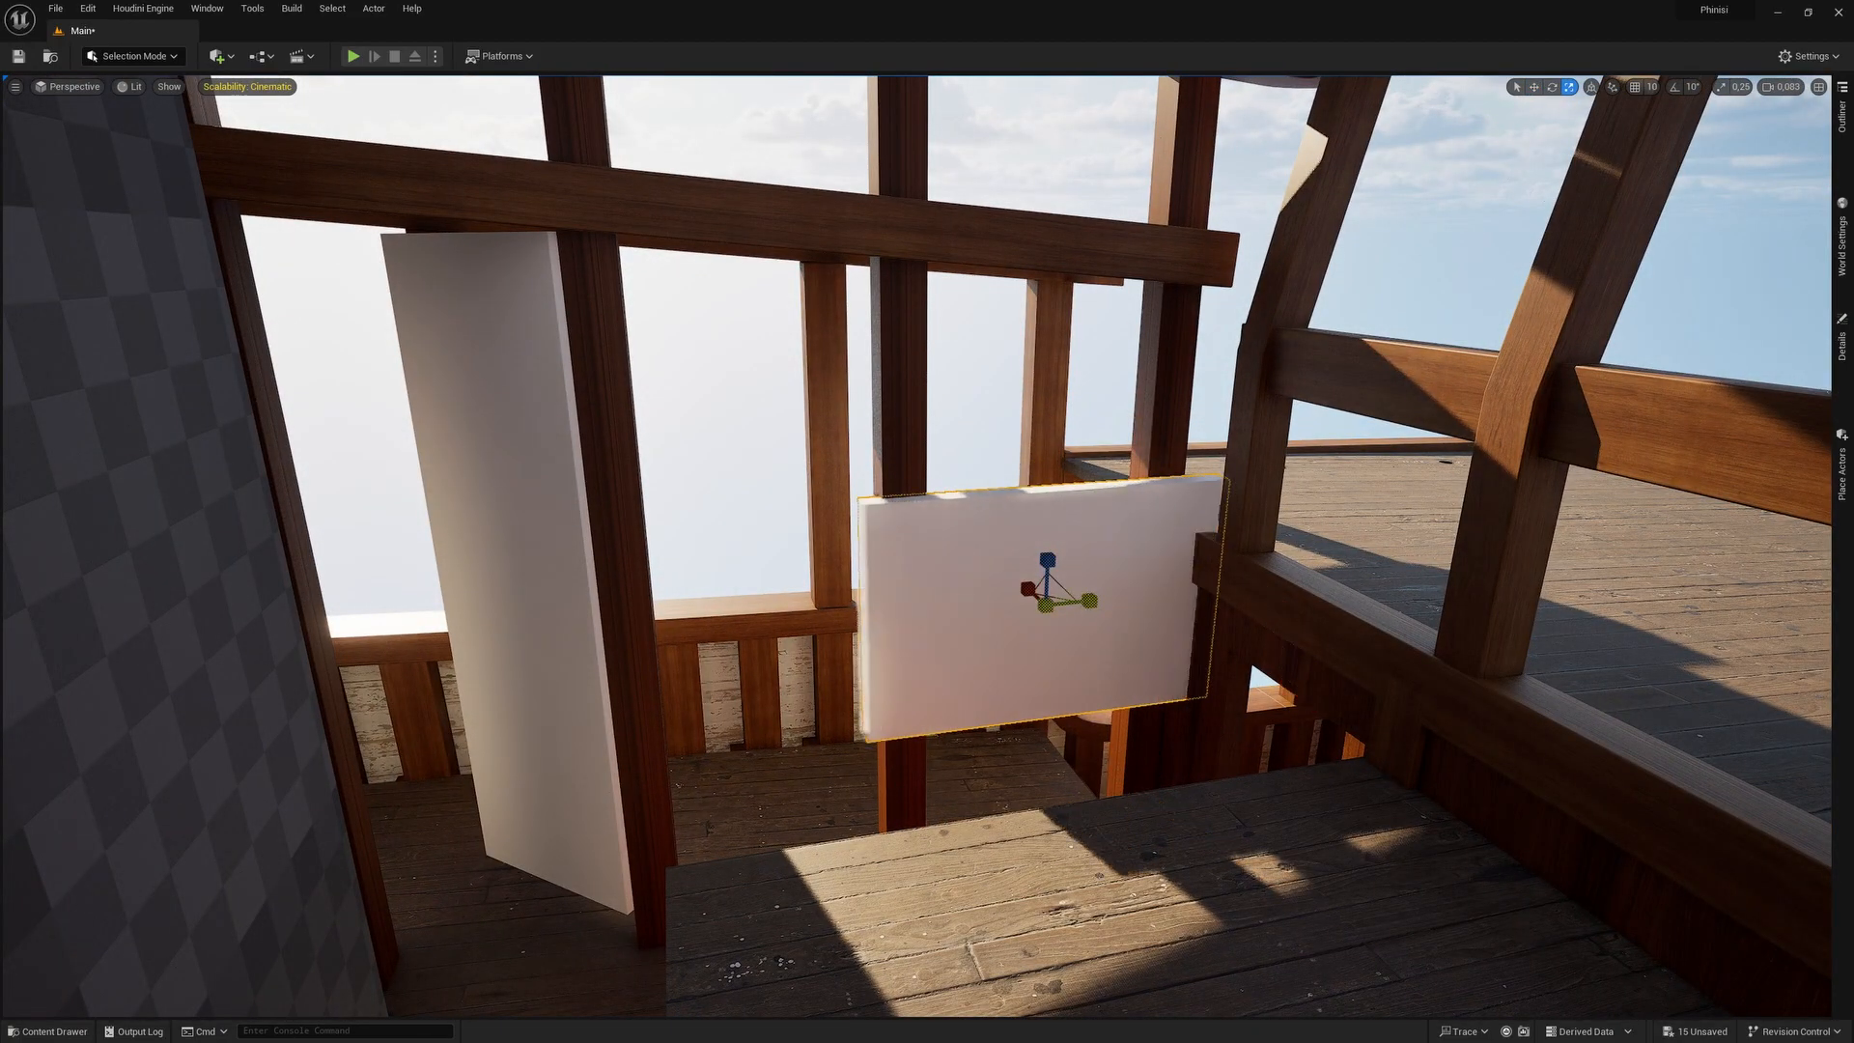
pyautogui.moveTo(1090, 600); pyautogui.dragTo(1186, 591)
pyautogui.moveTo(1047, 565); pyautogui.dragTo(999, 792)
pyautogui.moveTo(1106, 786)
pyautogui.mouseDown(button='right')
pyautogui.moveTo(1149, 850)
pyautogui.moveTo(1106, 785)
pyautogui.mouseUp(button='right')
pyautogui.press('w')
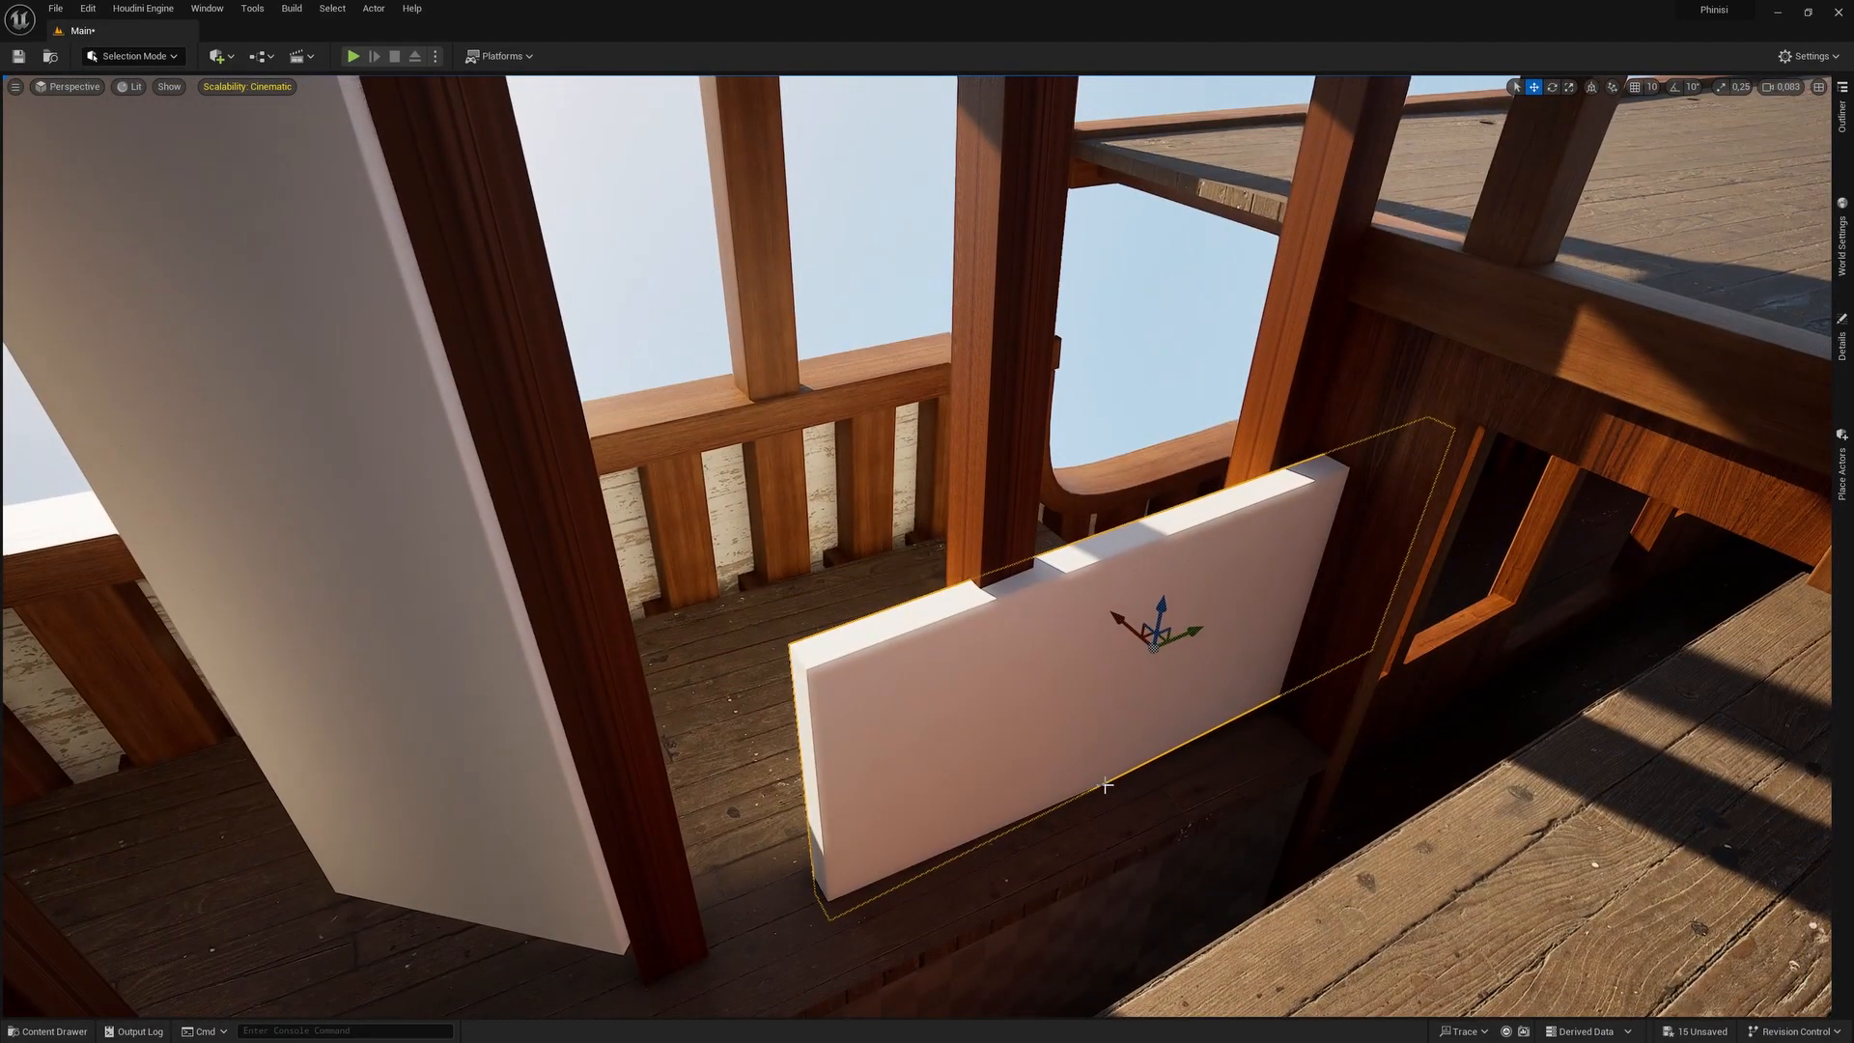
pyautogui.moveTo(1130, 626); pyautogui.dragTo(1125, 602)
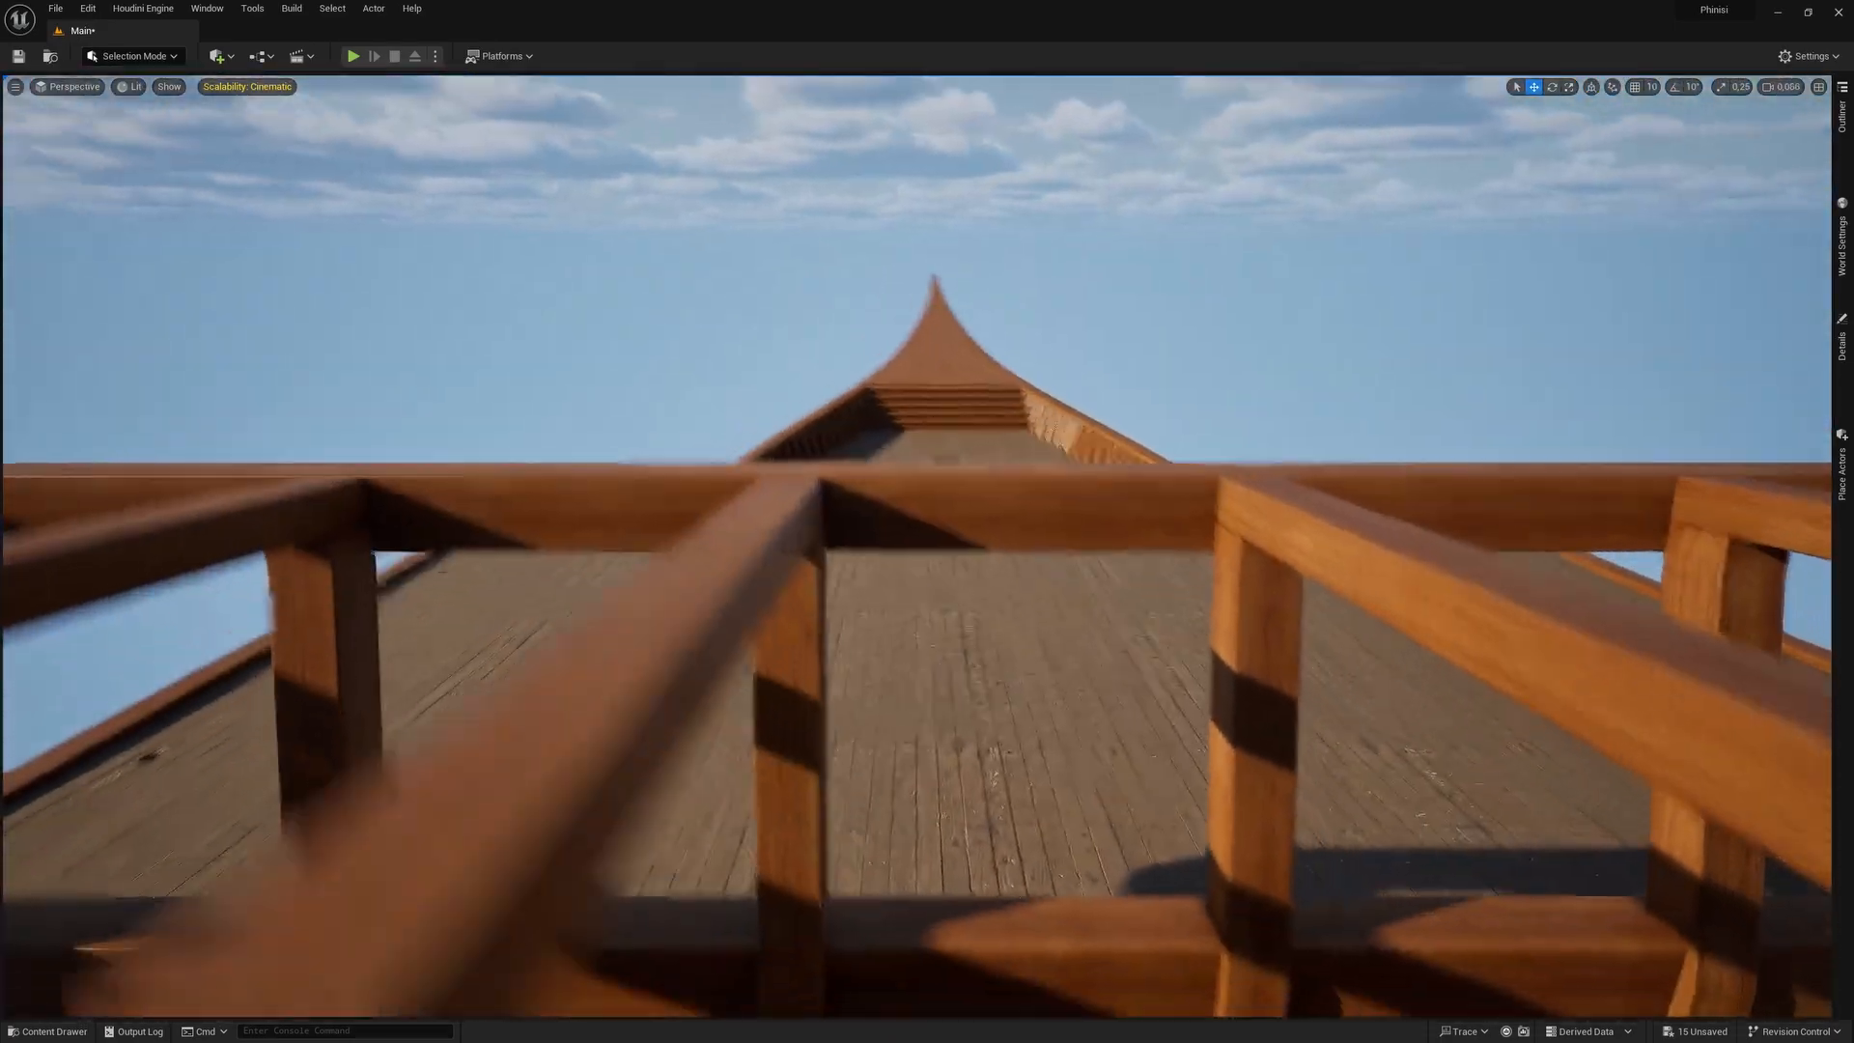
# Try widening the opposite side's door panel into a full wall reaching from the first post to the checkered wall.
pyautogui.press('q')
pyautogui.moveTo(927, 545); pyautogui.dragTo(618, 584, button='right')
pyautogui.scroll(-1, 676, 589)
pyautogui.moveTo(1134, 641); pyautogui.dragTo(1174, 641, button='right')
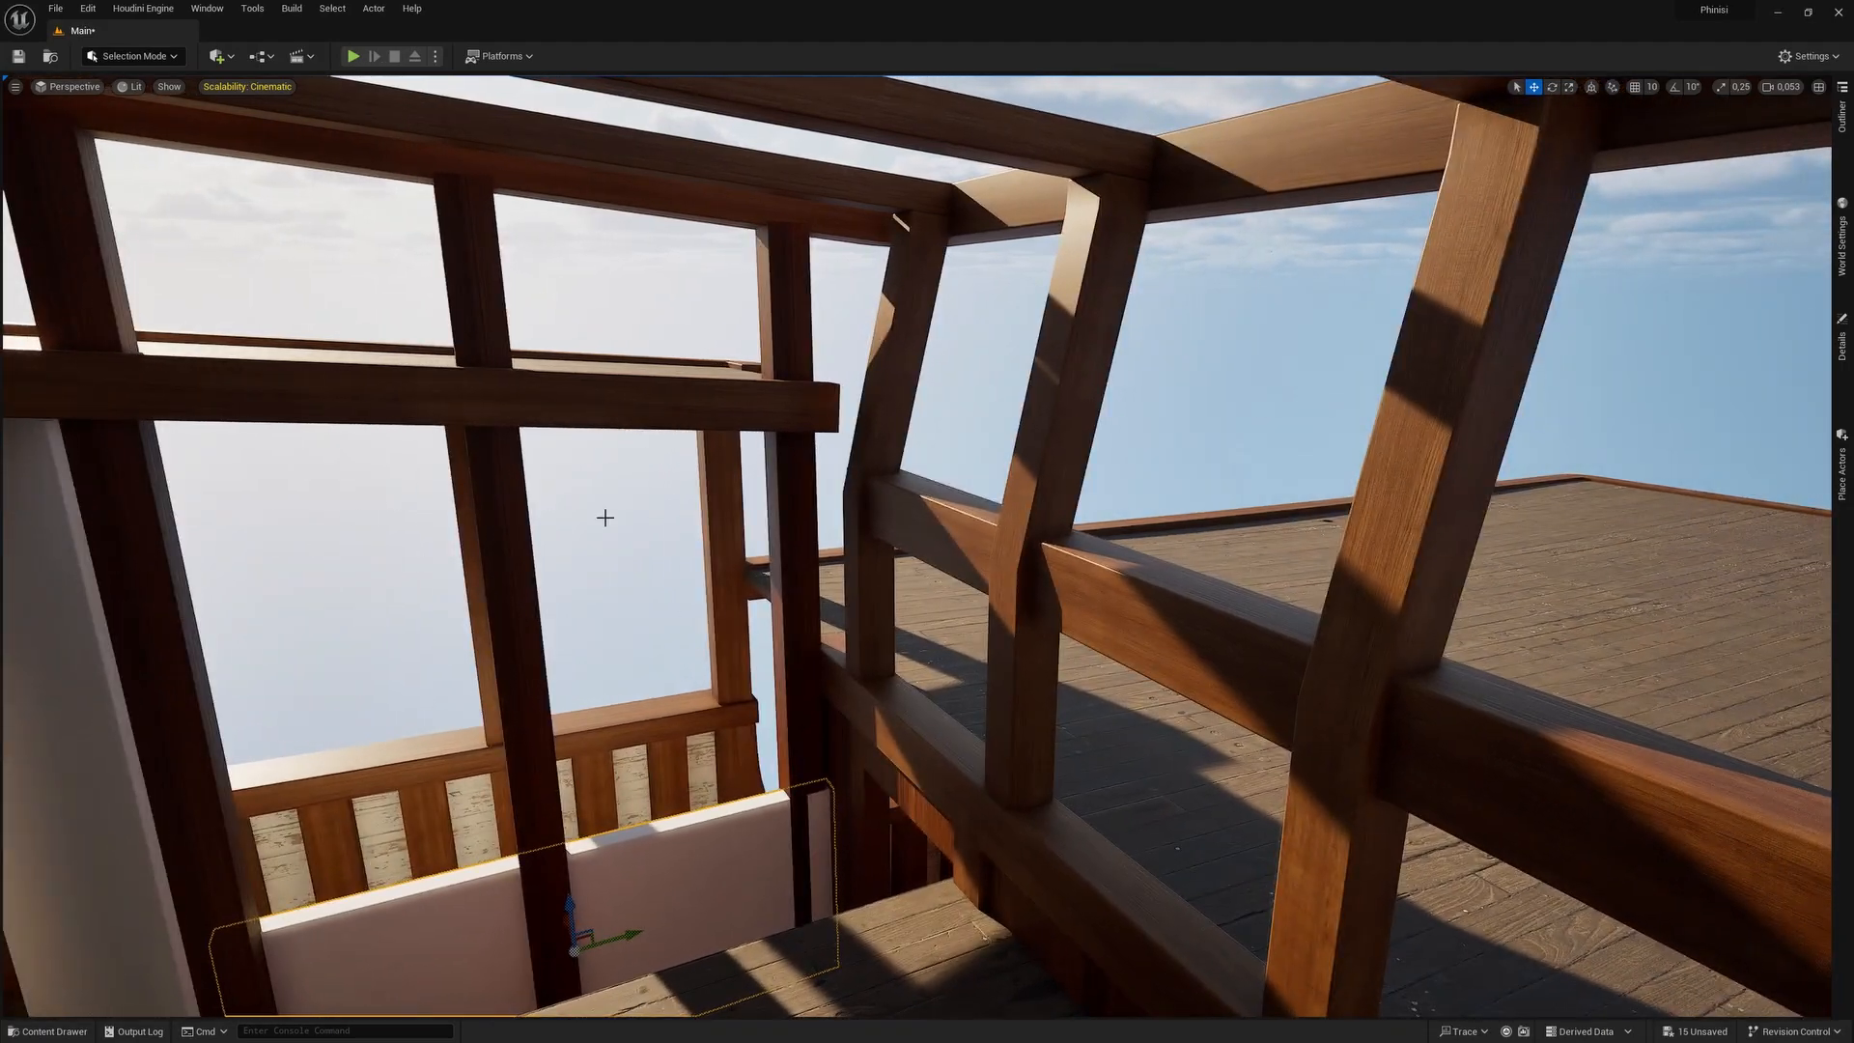
pyautogui.moveTo(787, 487); pyautogui.dragTo(1593, 439, button='right')
pyautogui.press('a')
pyautogui.moveTo(1056, 480); pyautogui.dragTo(648, 492, button='right')
pyautogui.press('a')
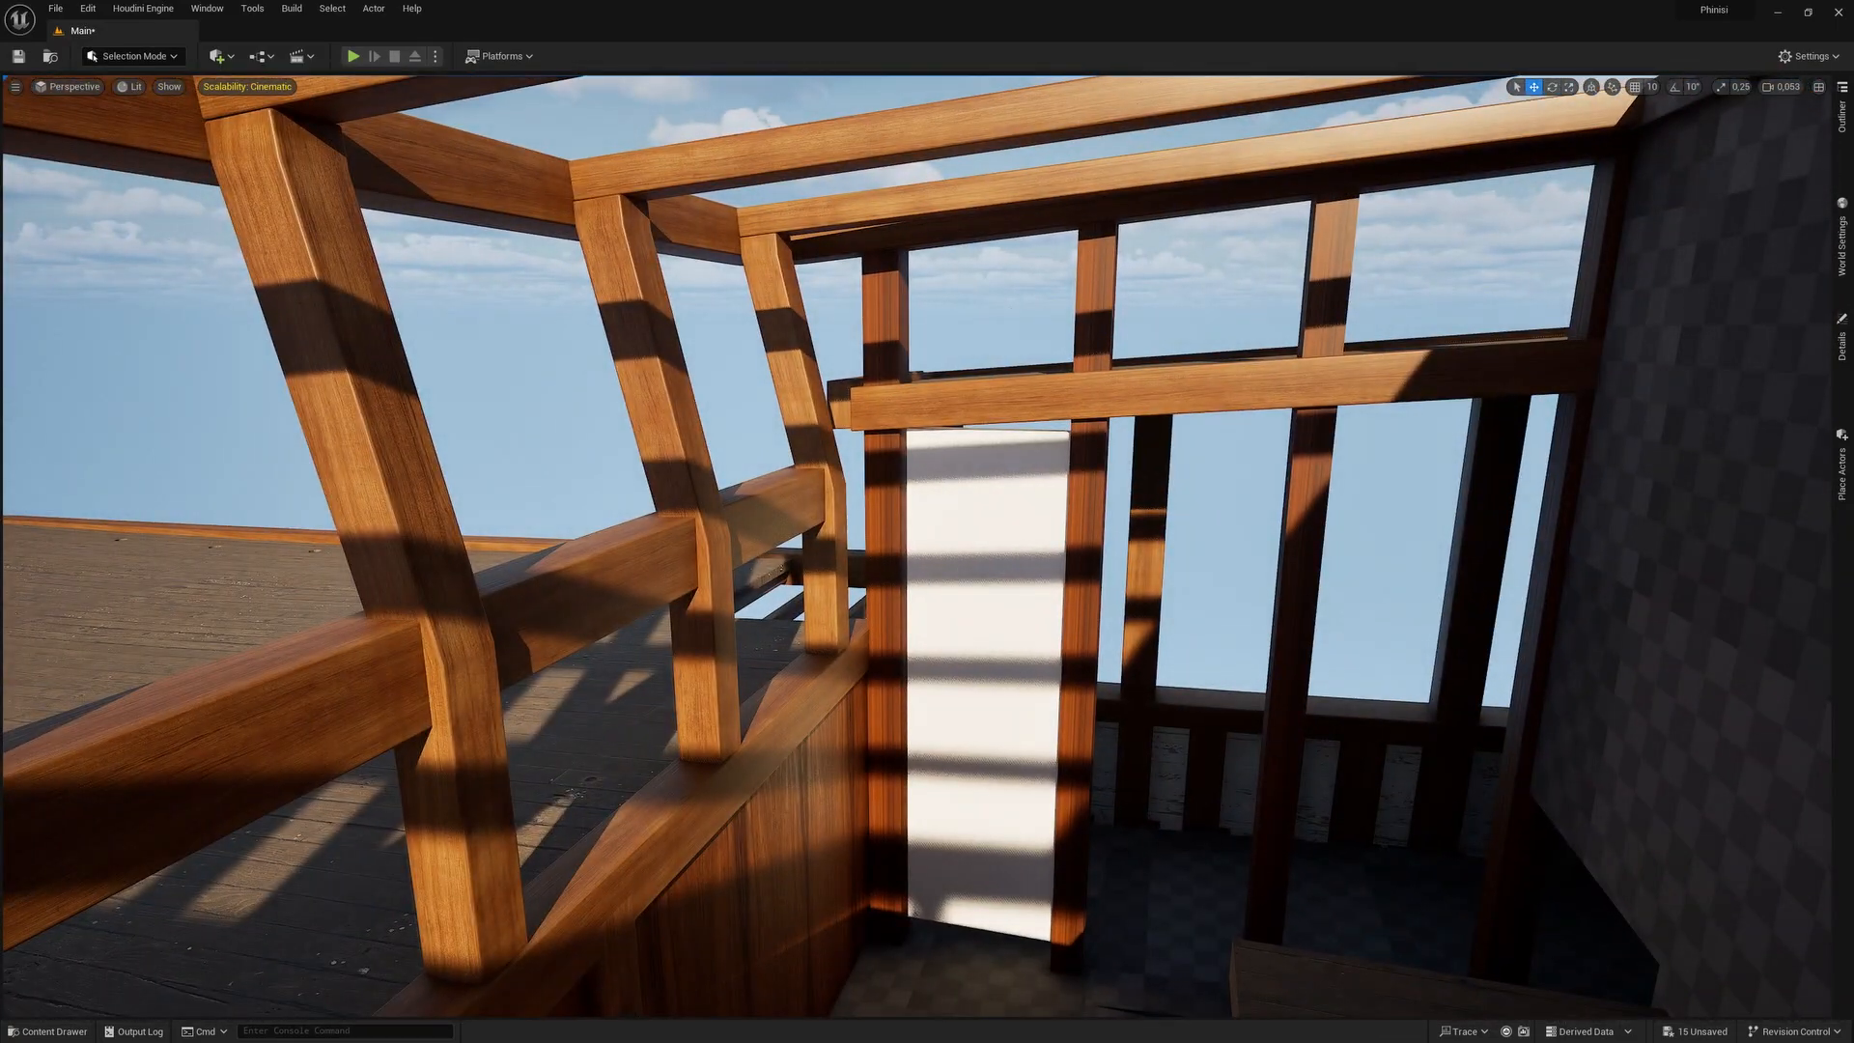
pyautogui.moveTo(960, 688); pyautogui.dragTo(1036, 656)
pyautogui.press('w')
pyautogui.moveTo(939, 690); pyautogui.dragTo(981, 691, button='right')
pyautogui.moveTo(913, 689); pyautogui.dragTo(1055, 696)
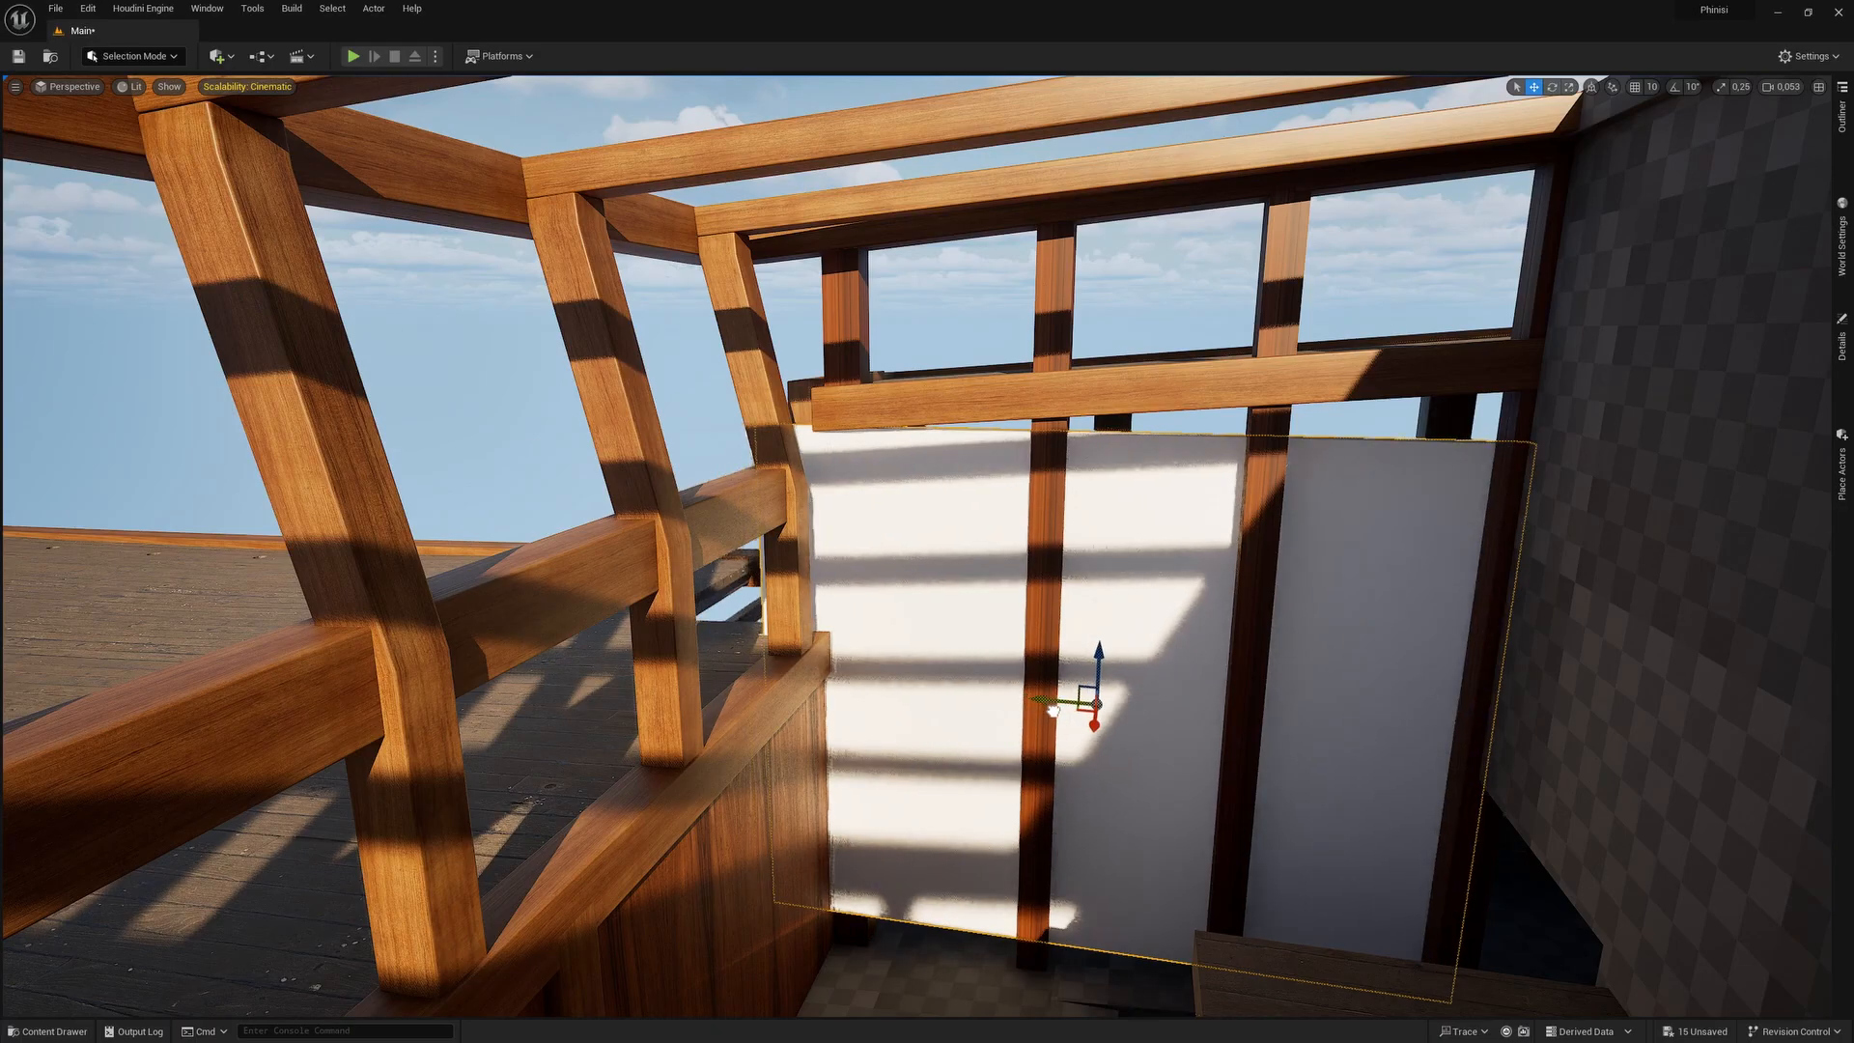
# Check the stairs and side walls on the top deck plan in Adobe Acrobat, and return to Unreal Editor.
pyautogui.hotkey('alt', 'Tab')
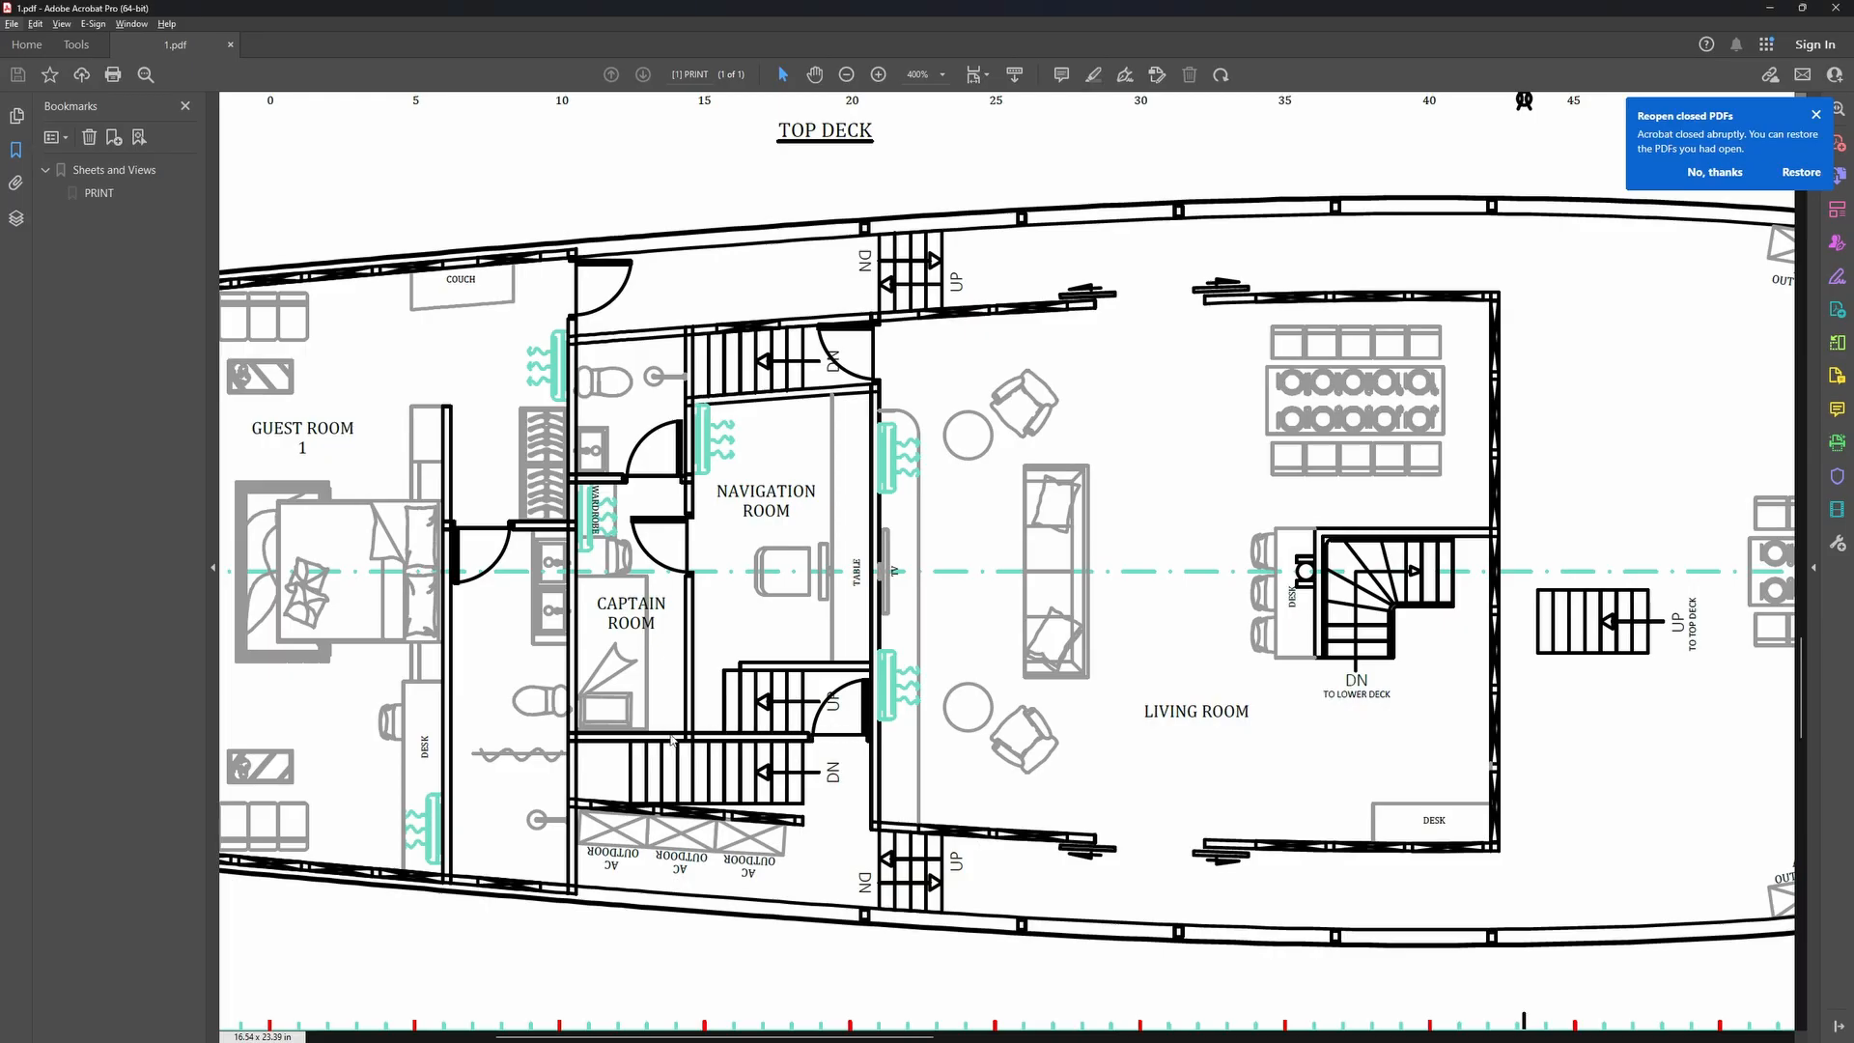
pyautogui.hotkey('alt', 'Tab')
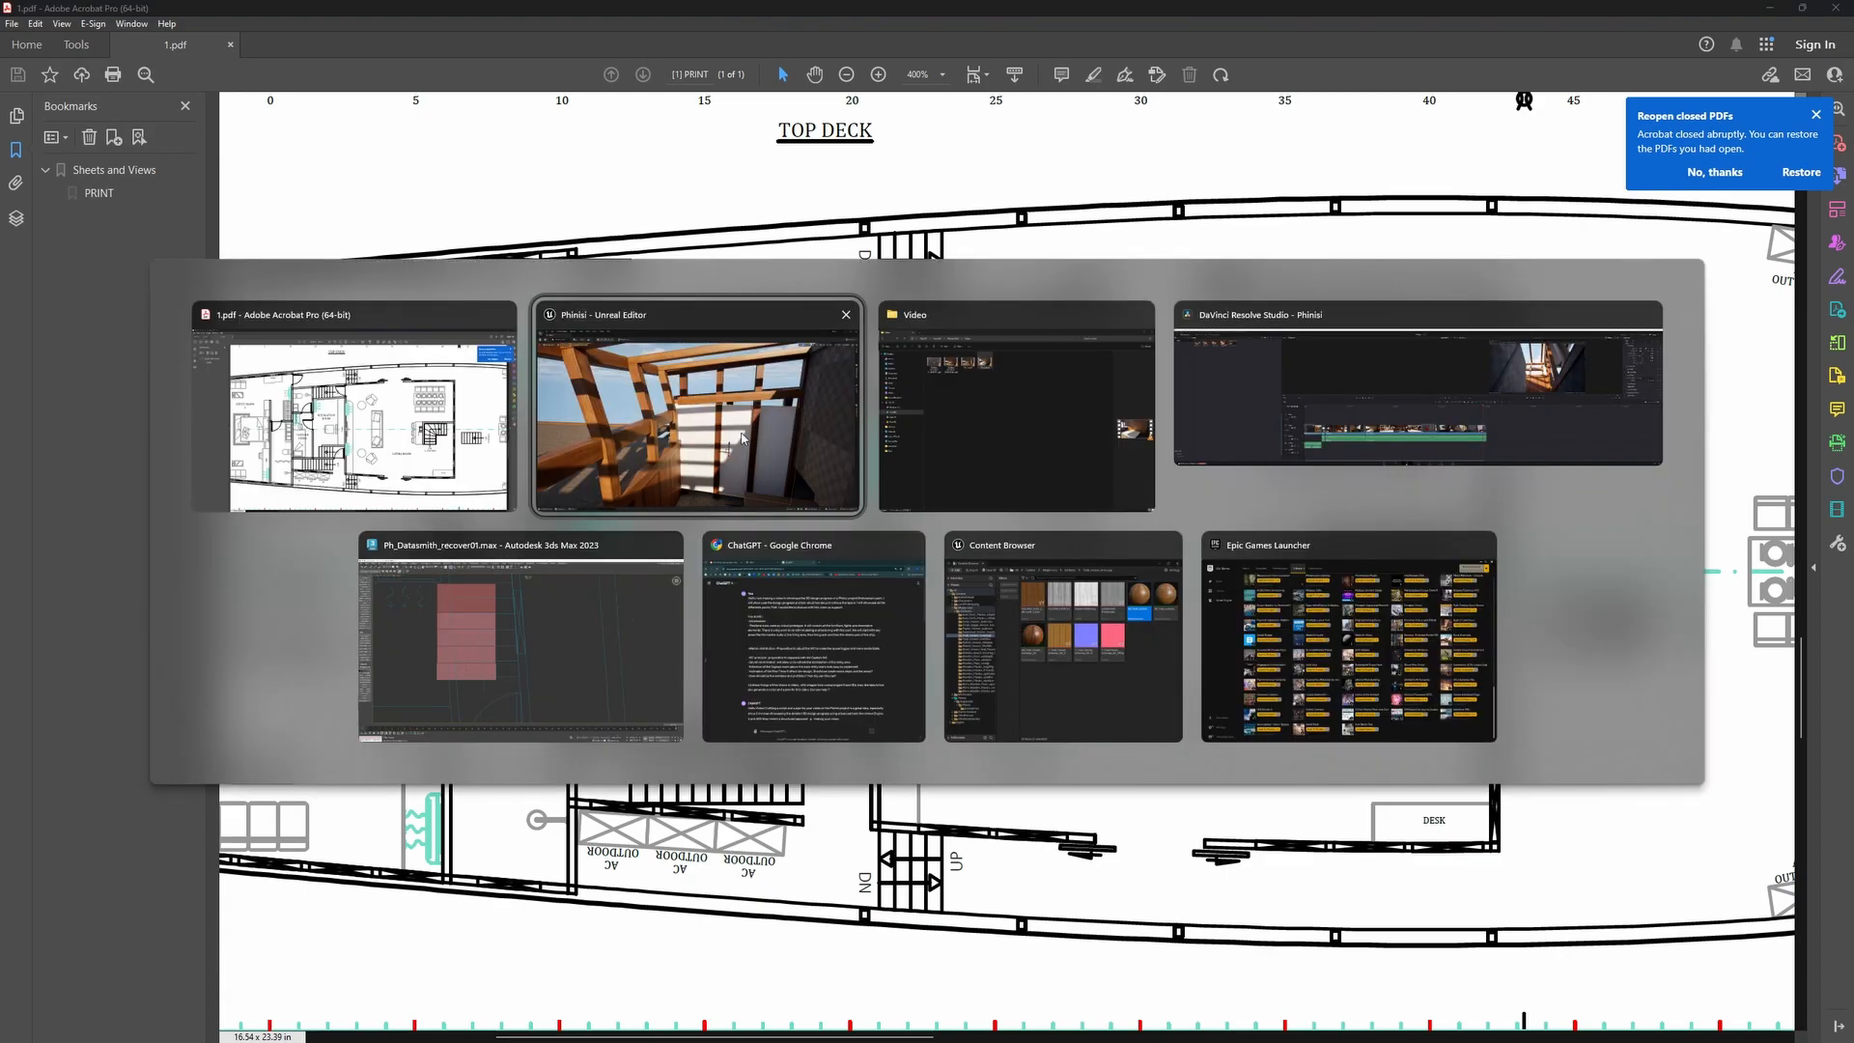
pyautogui.moveTo(663, 666); pyautogui.dragTo(927, 763, button='right')
# Try placing the wide white wall along the inner edge of the stair opening, and remove that attempt.
pyautogui.moveTo(674, 471); pyautogui.dragTo(569, 458, button='right')
pyautogui.moveTo(702, 473); pyautogui.dragTo(843, 614)
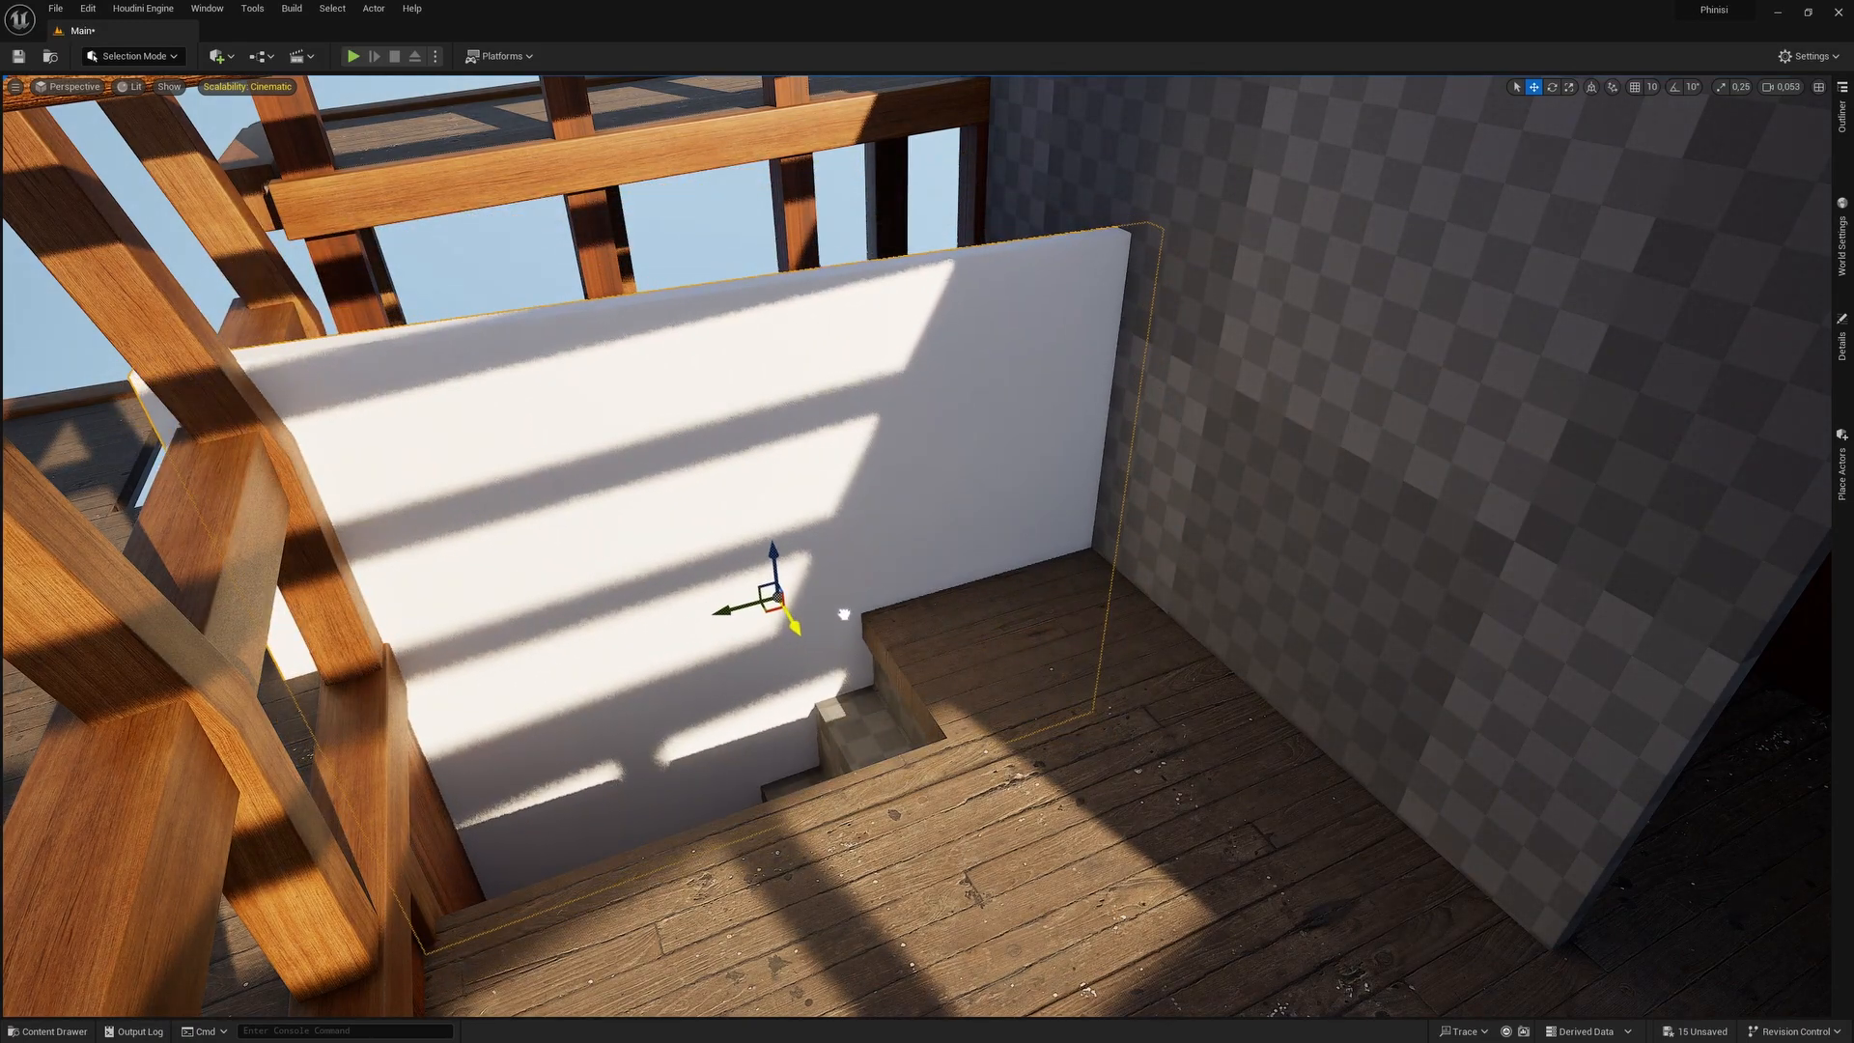
pyautogui.moveTo(780, 557); pyautogui.dragTo(780, 469)
pyautogui.moveTo(780, 469); pyautogui.dragTo(898, 687, button='right')
pyautogui.moveTo(950, 673); pyautogui.dragTo(950, 637)
pyautogui.moveTo(950, 637); pyautogui.dragTo(859, 563, button='right')
pyautogui.press('Delete')
# Compare with the low wall on the other side, try deleting the wide white wall, and undo the deletion.
pyautogui.moveTo(1217, 645); pyautogui.dragTo(392, 567, button='right')
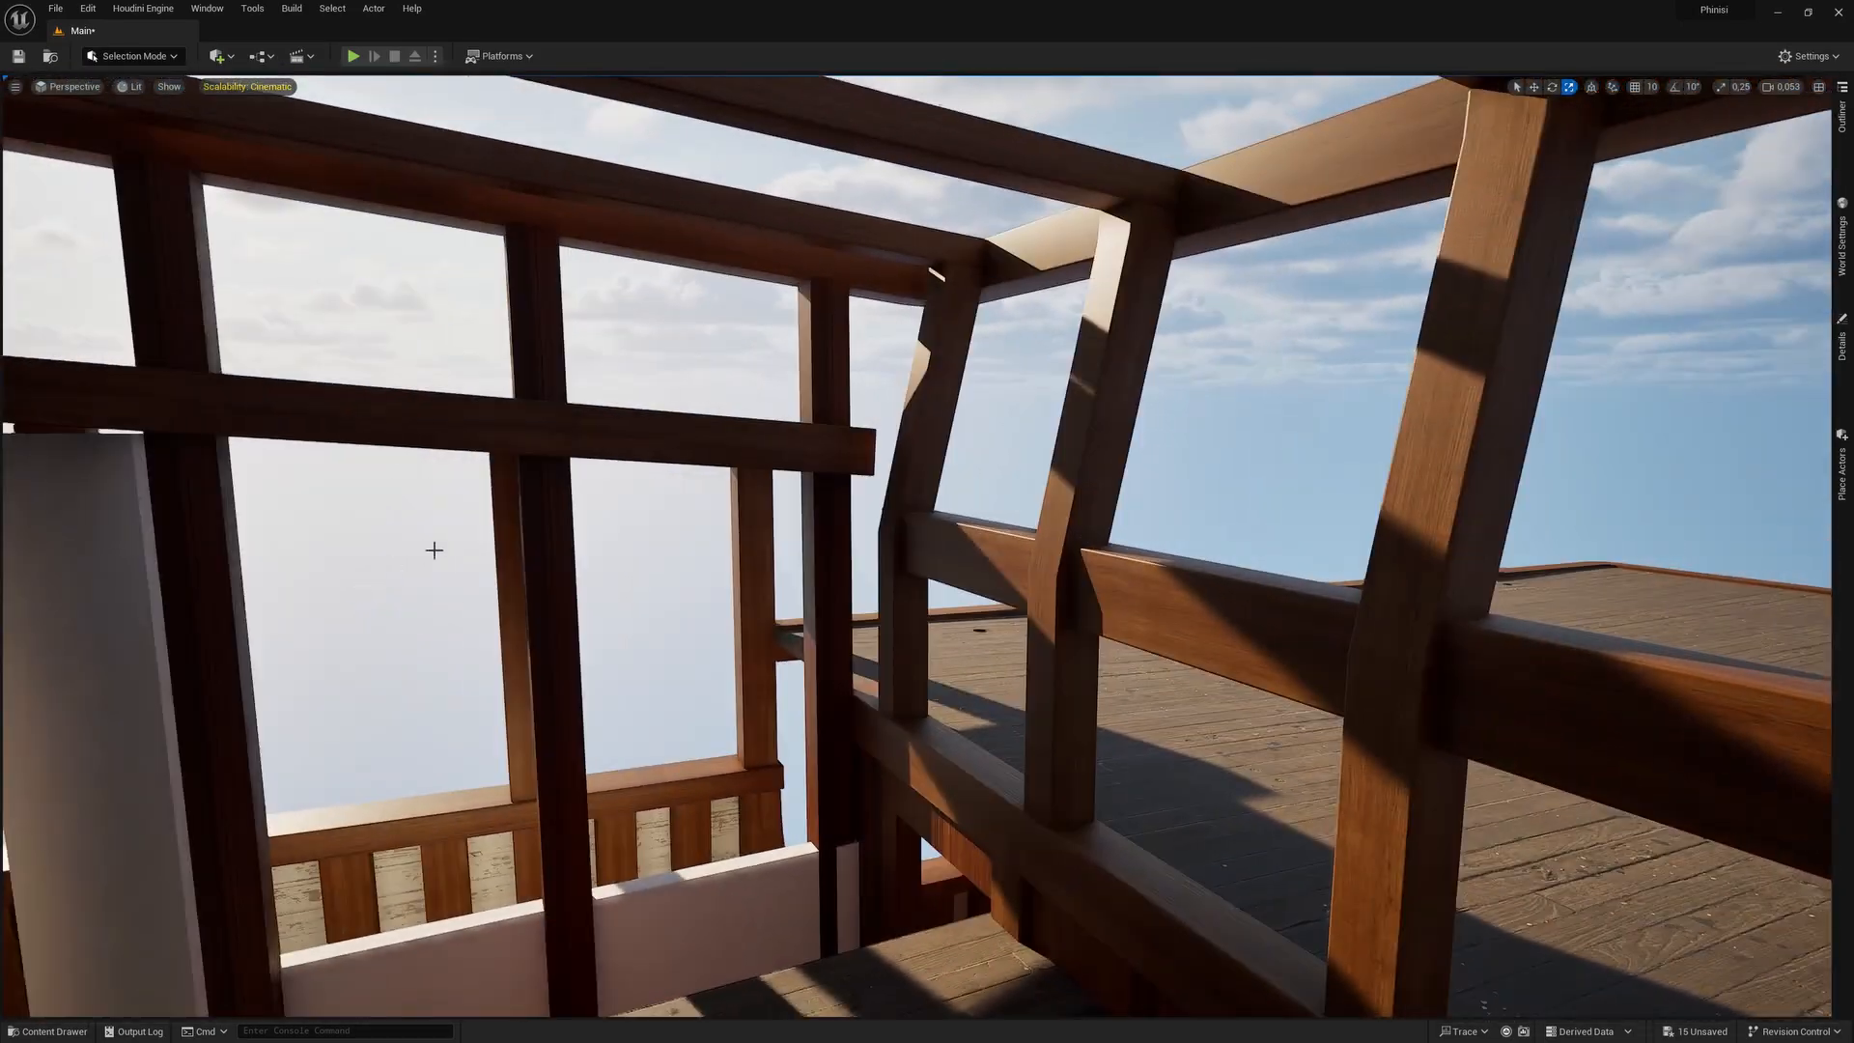
pyautogui.moveTo(1019, 547); pyautogui.dragTo(732, 676, button='right')
pyautogui.click(810, 674)
pyautogui.press('Delete')
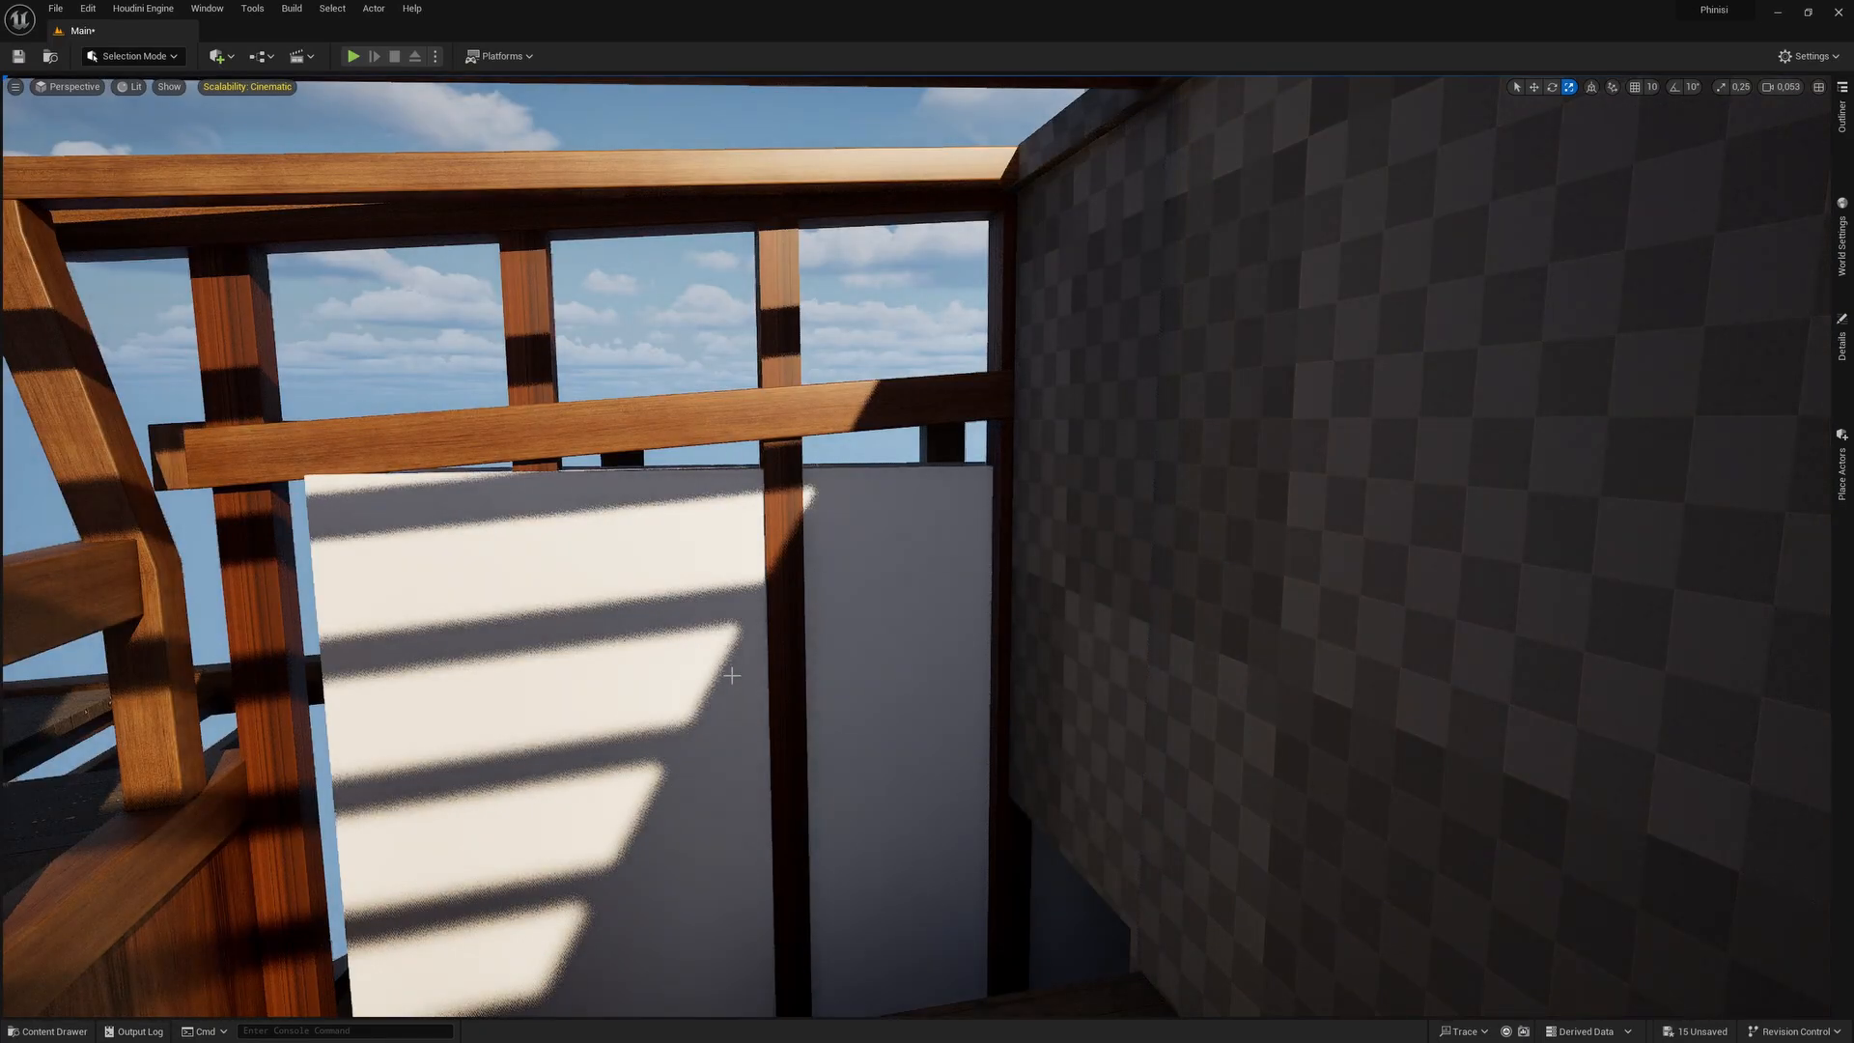
pyautogui.click(715, 678)
pyautogui.press('Delete')
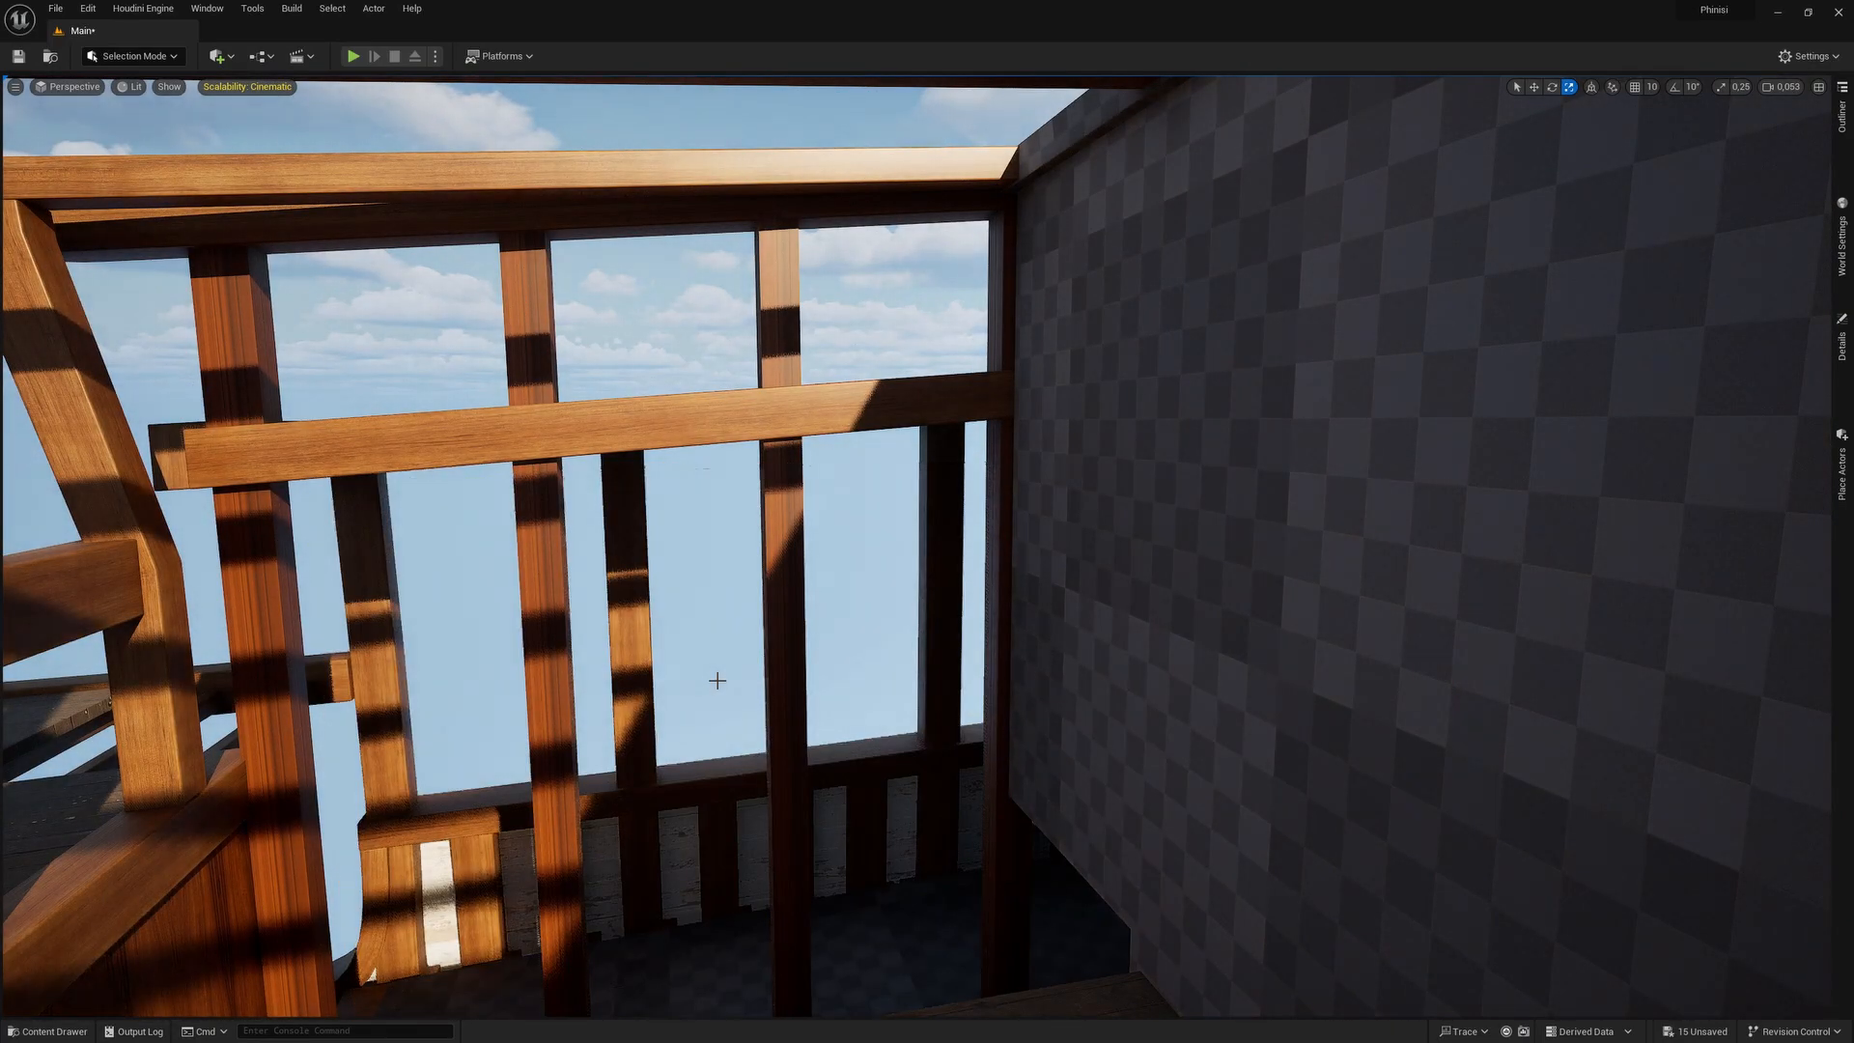
pyautogui.hotkey('ctrl', 'z')
pyautogui.hotkey('ctrl', 'z')
# Narrow the wide white wall to a single door-width panel and fit it into the first post opening.
pyautogui.moveTo(894, 733); pyautogui.dragTo(733, 965, button='right')
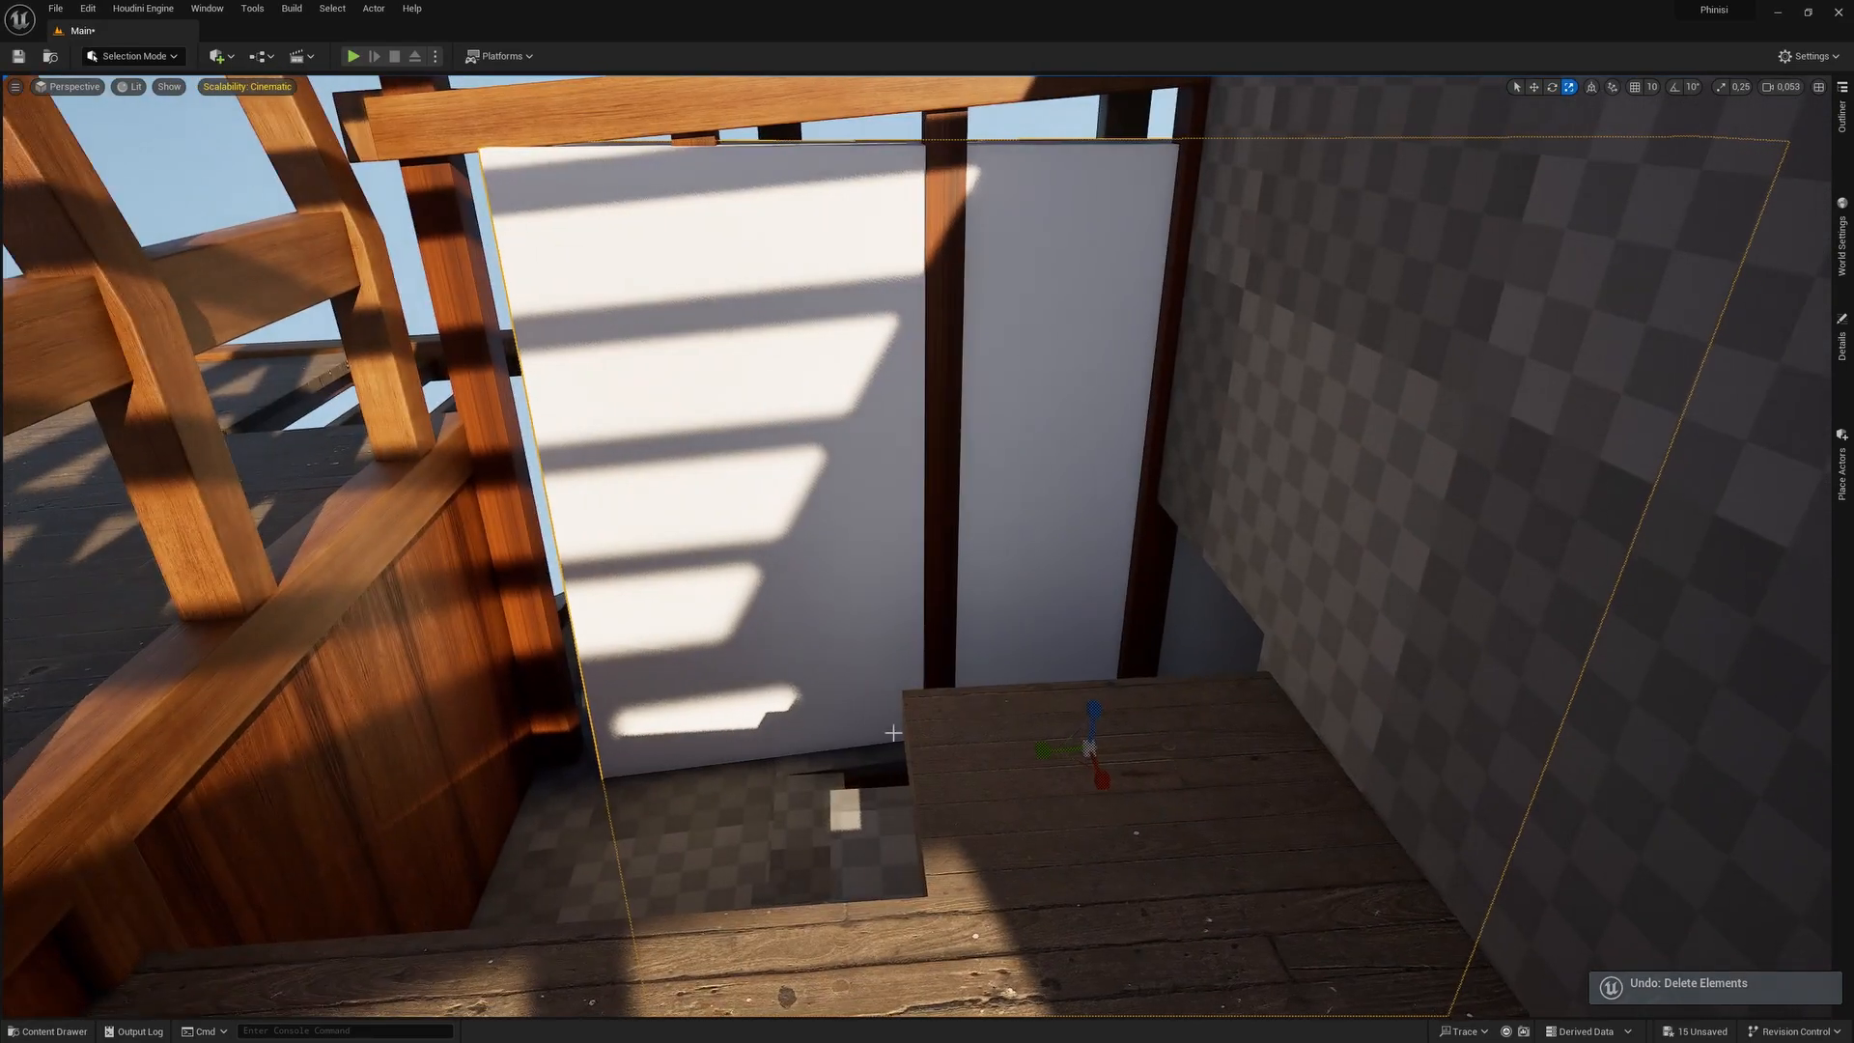
pyautogui.moveTo(1030, 755); pyautogui.dragTo(1075, 741)
pyautogui.press('w')
pyautogui.moveTo(1055, 743)
pyautogui.mouseDown(button='right')
pyautogui.moveTo(676, 744)
pyautogui.moveTo(1048, 744)
pyautogui.mouseUp(button='right')
pyautogui.moveTo(1036, 745); pyautogui.dragTo(639, 811)
pyautogui.press('r')
pyautogui.press('w')
pyautogui.moveTo(630, 736); pyautogui.dragTo(574, 470)
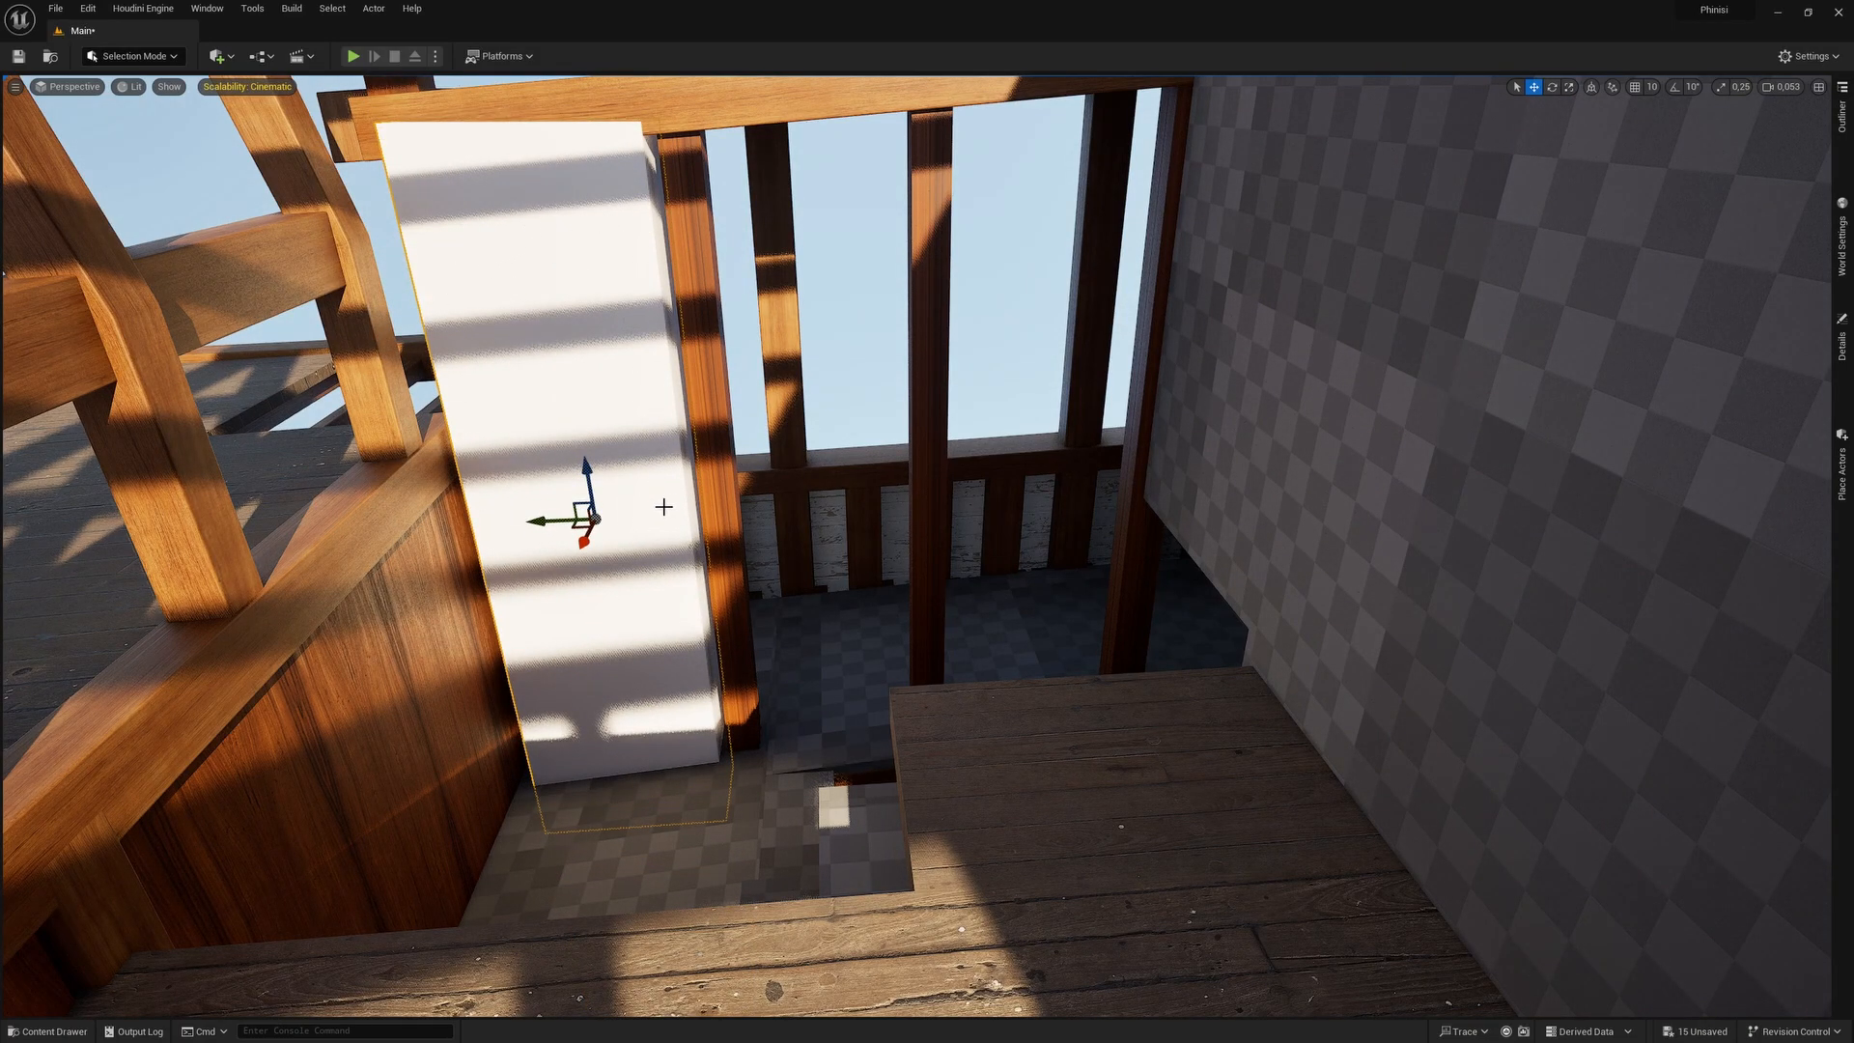
# Examine the open door panel and the low wall on the other side of the deckhouse.
pyautogui.moveTo(498, 394); pyautogui.dragTo(523, 373, button='right')
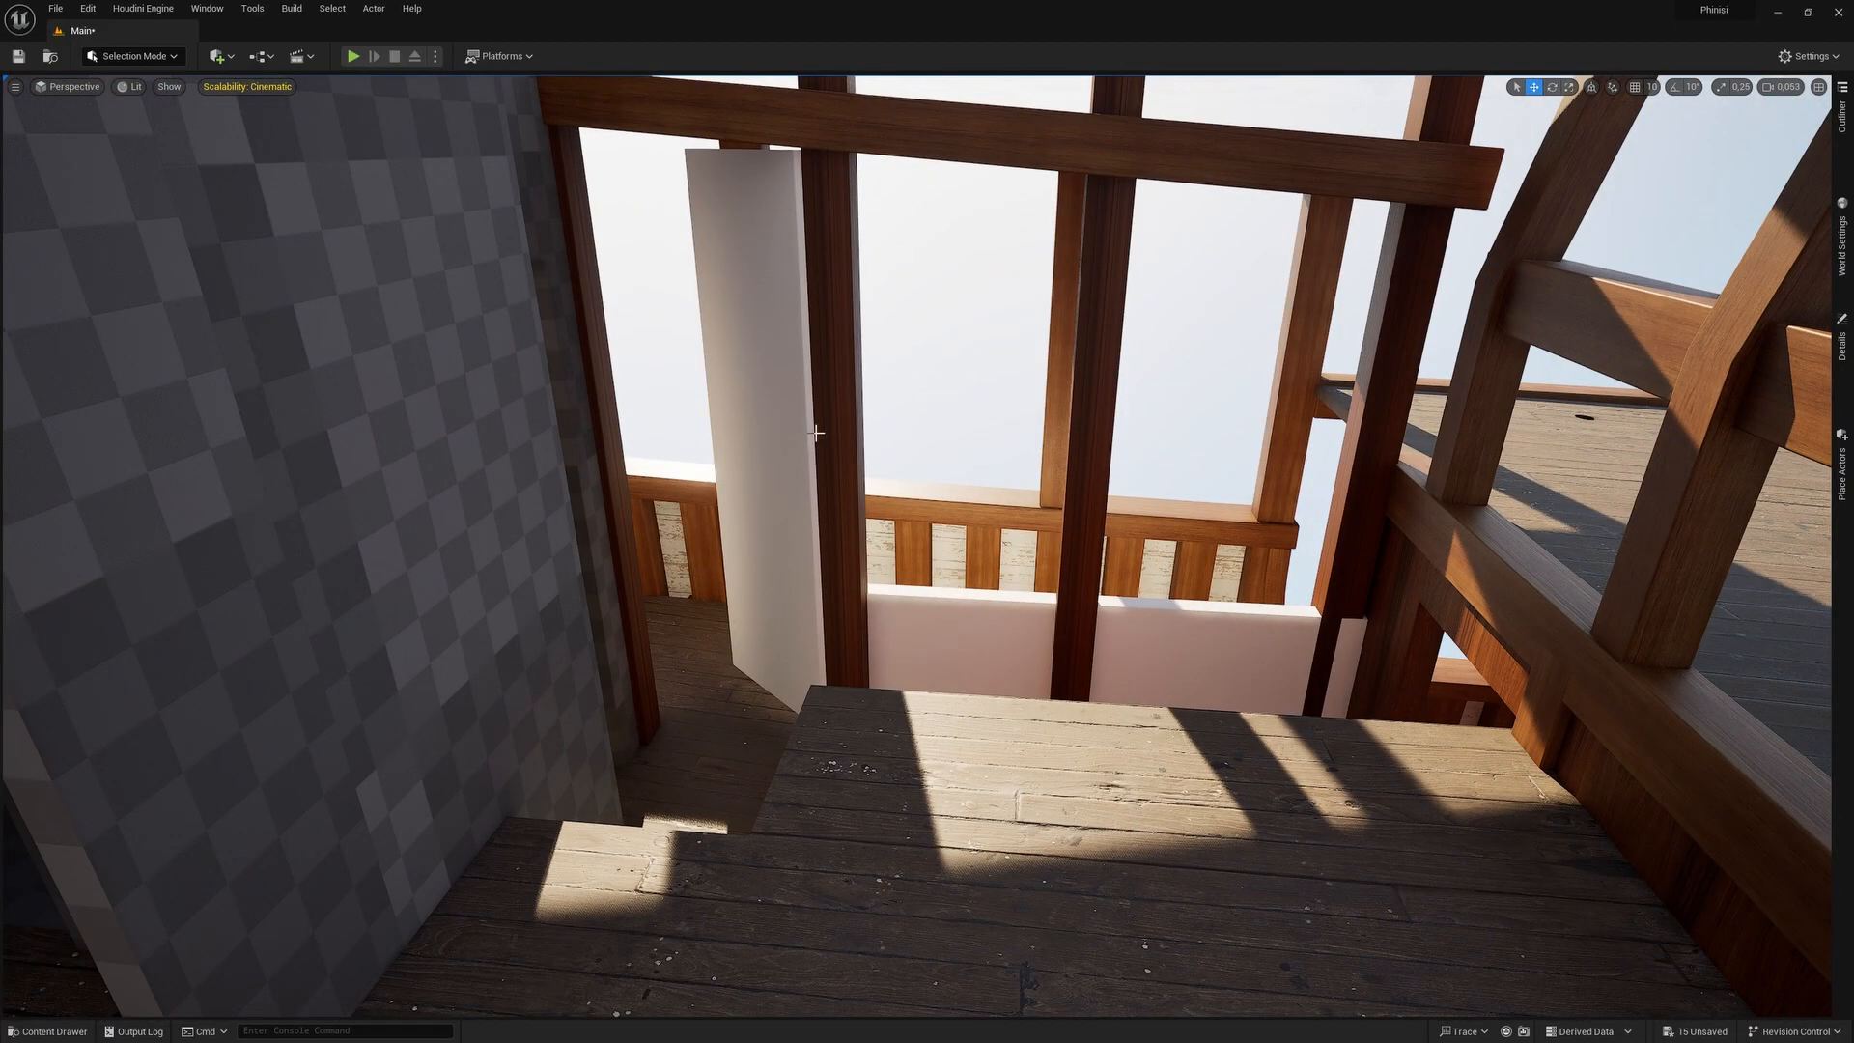
pyautogui.scroll(-2, 760, 551)
pyautogui.moveTo(760, 551); pyautogui.dragTo(1180, 539, button='right')
pyautogui.scroll(1, 1083, 550)
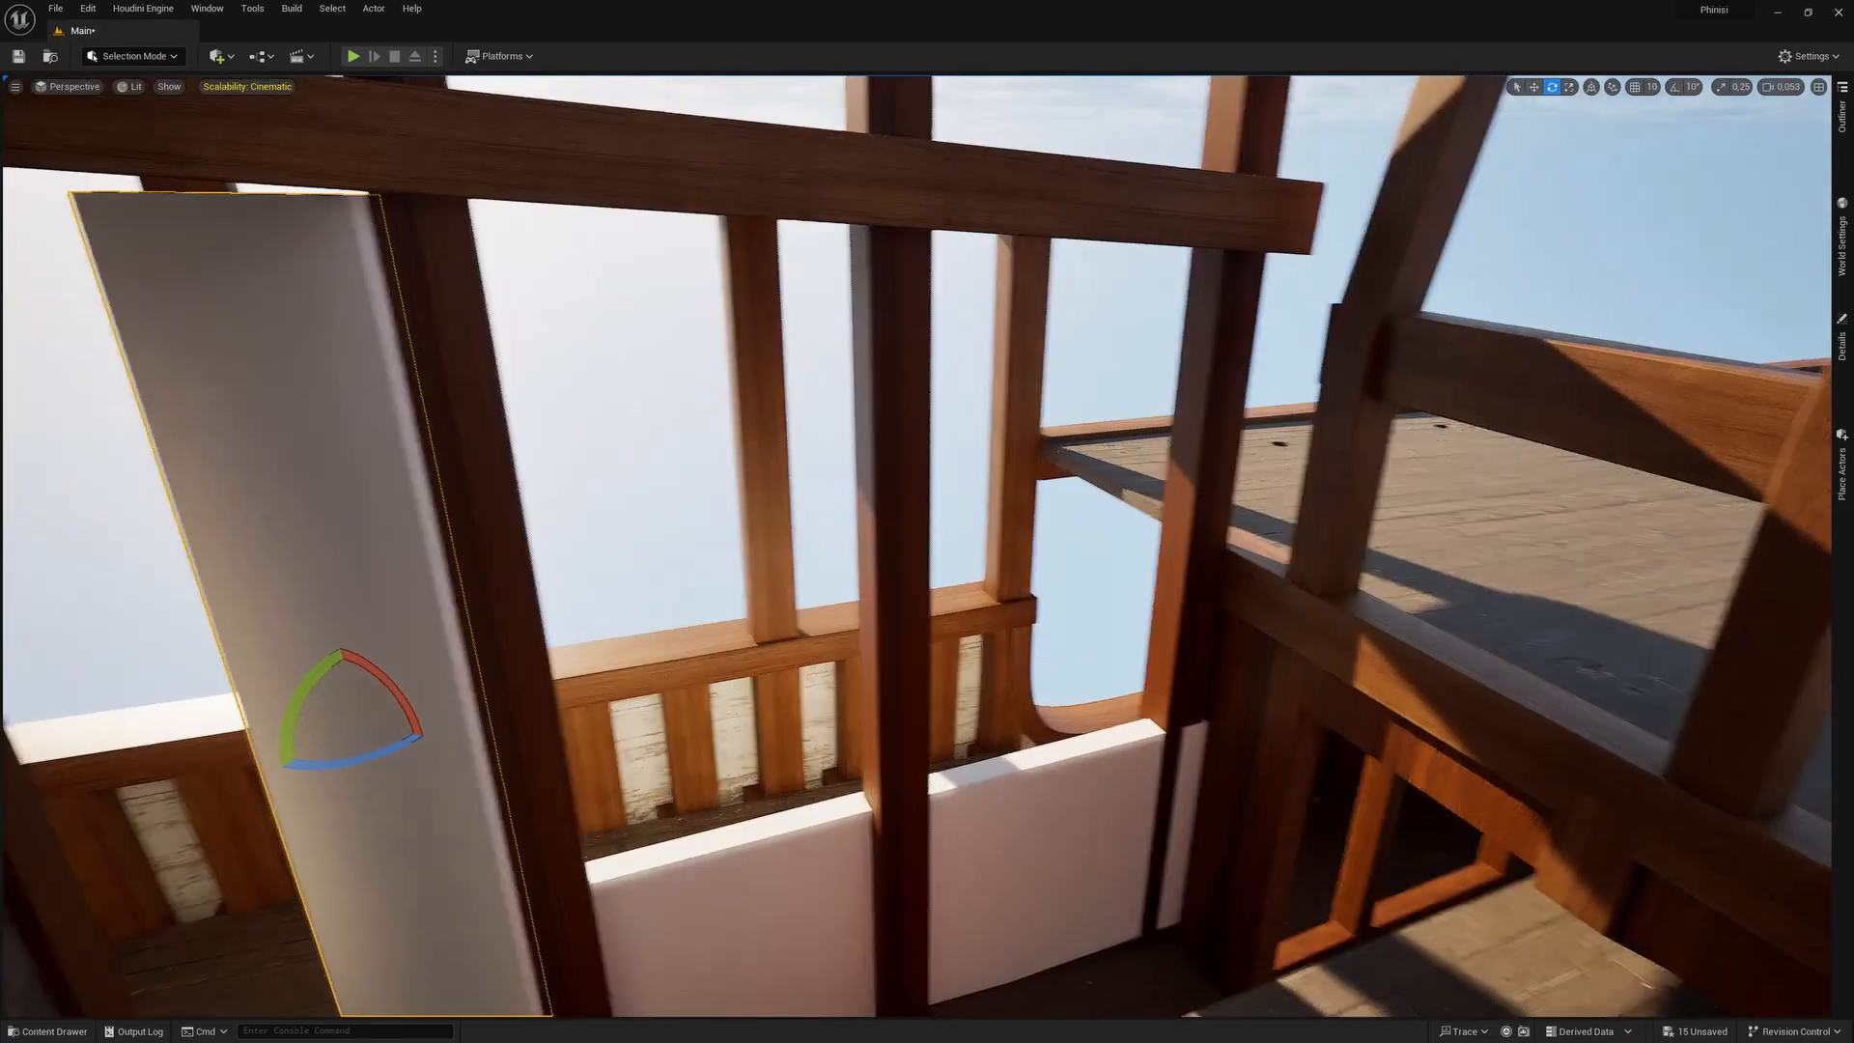
# Examine the white door panel from the living area, the stairs and the adjoining deck.
pyautogui.moveTo(926, 546)
pyautogui.mouseDown(button='right')
pyautogui.moveTo(869, 642)
pyautogui.moveTo(1043, 627)
pyautogui.moveTo(850, 618)
pyautogui.moveTo(1062, 618)
pyautogui.mouseUp(button='right')
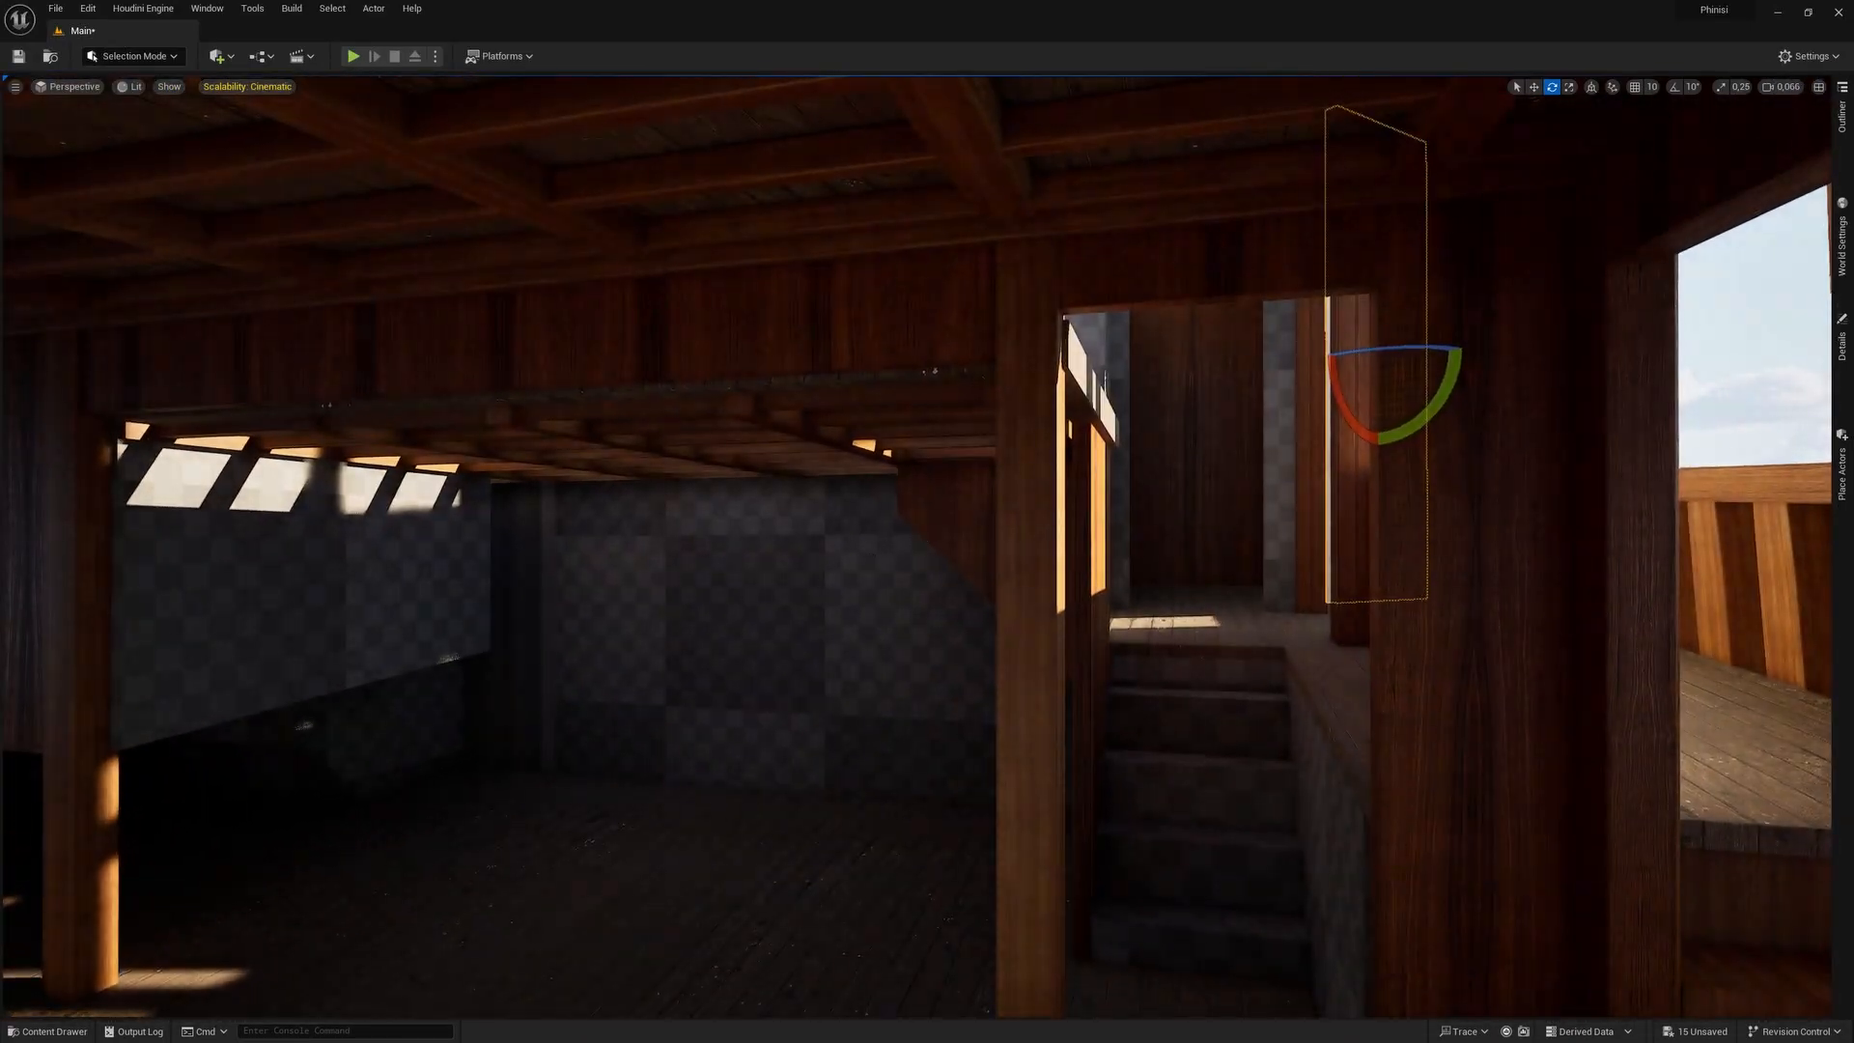
pyautogui.moveTo(1062, 483); pyautogui.dragTo(726, 526, button='right')
pyautogui.moveTo(759, 592); pyautogui.dragTo(975, 696, button='right')
pyautogui.press('w')
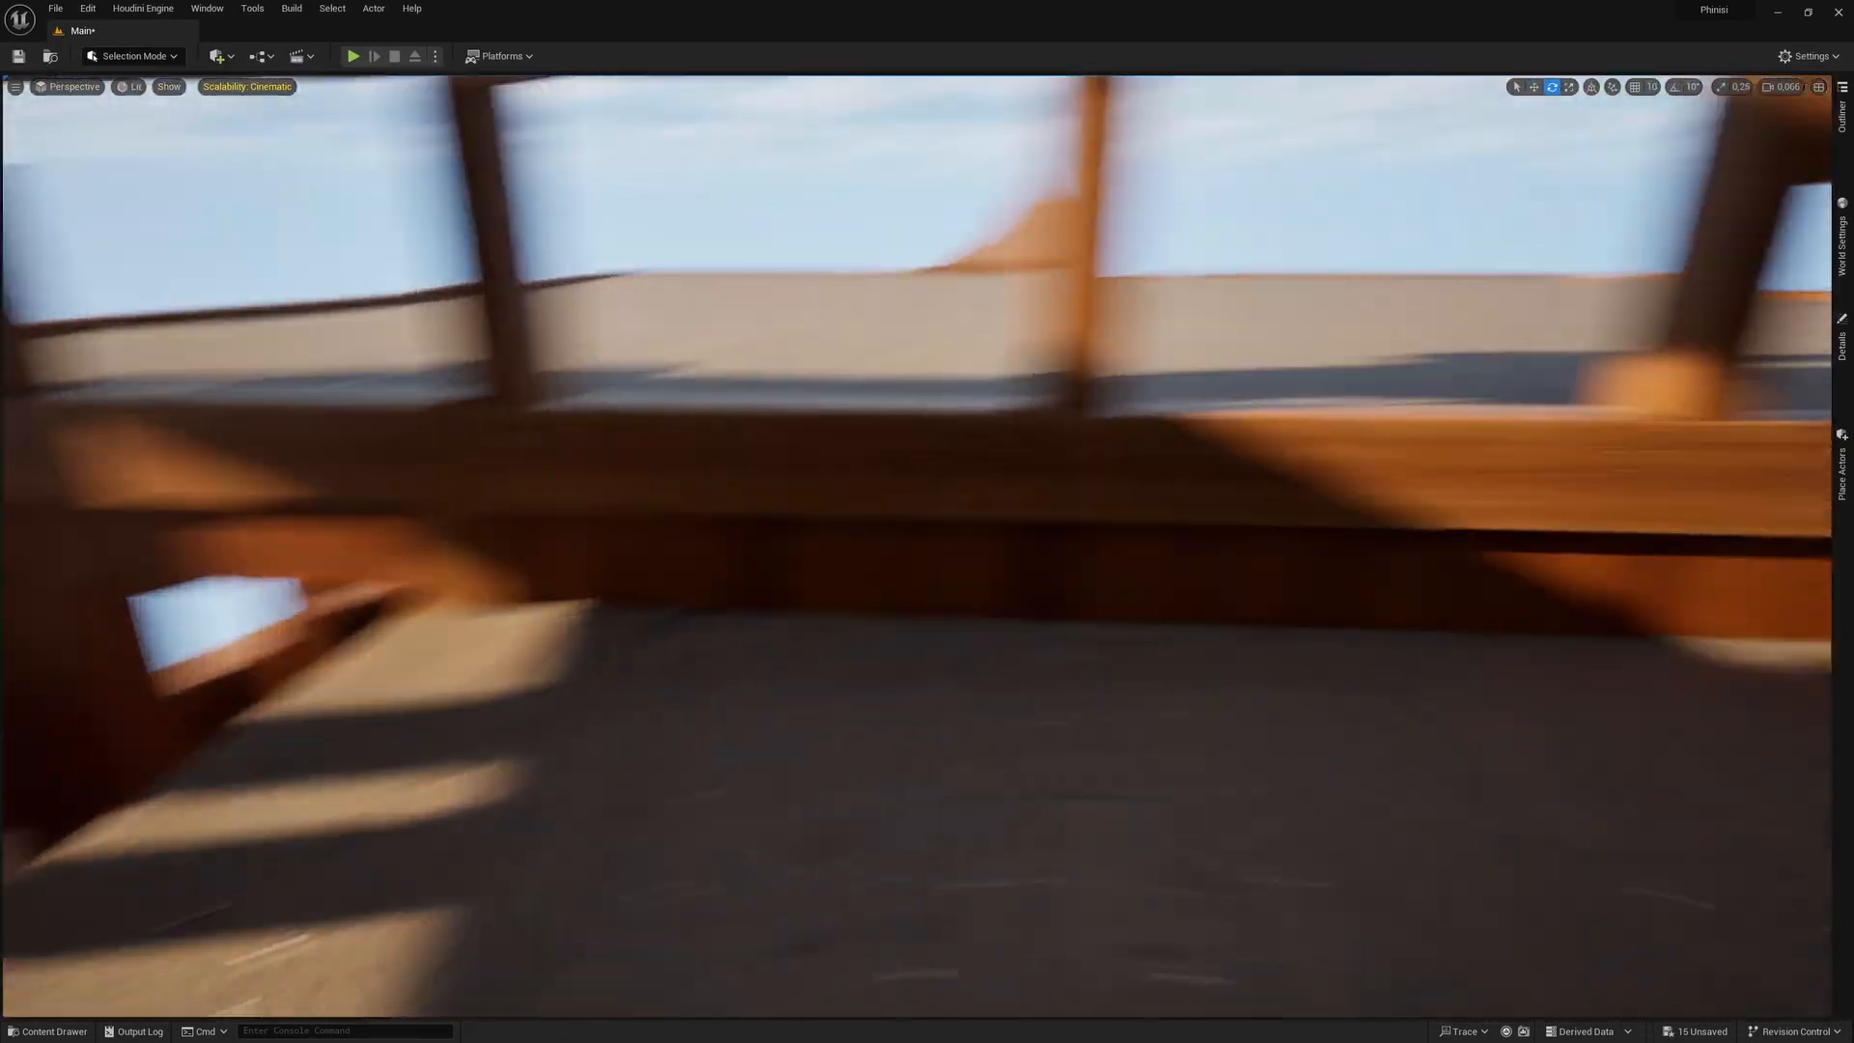
pyautogui.moveTo(975, 695); pyautogui.dragTo(766, 402, button='right')
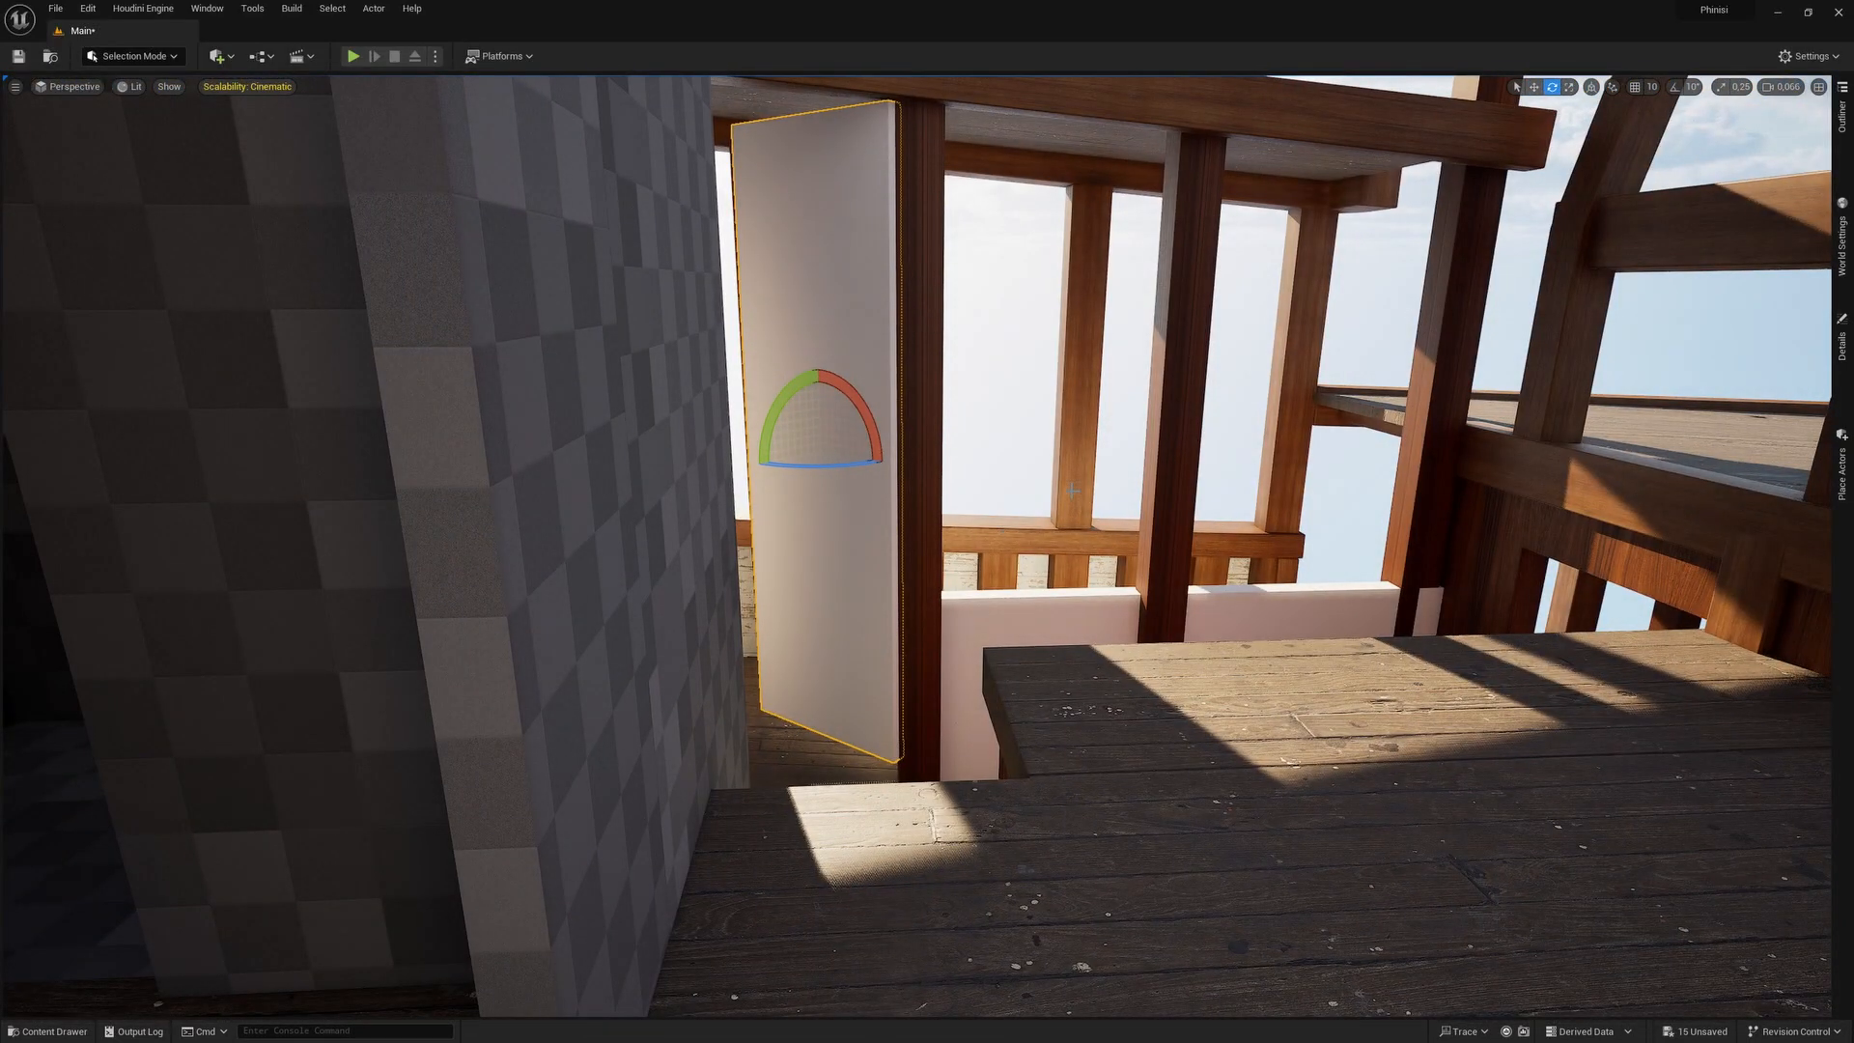
pyautogui.moveTo(1071, 490); pyautogui.dragTo(338, 540, button='right')
pyautogui.moveTo(1105, 497); pyautogui.dragTo(1093, 512, button='right')
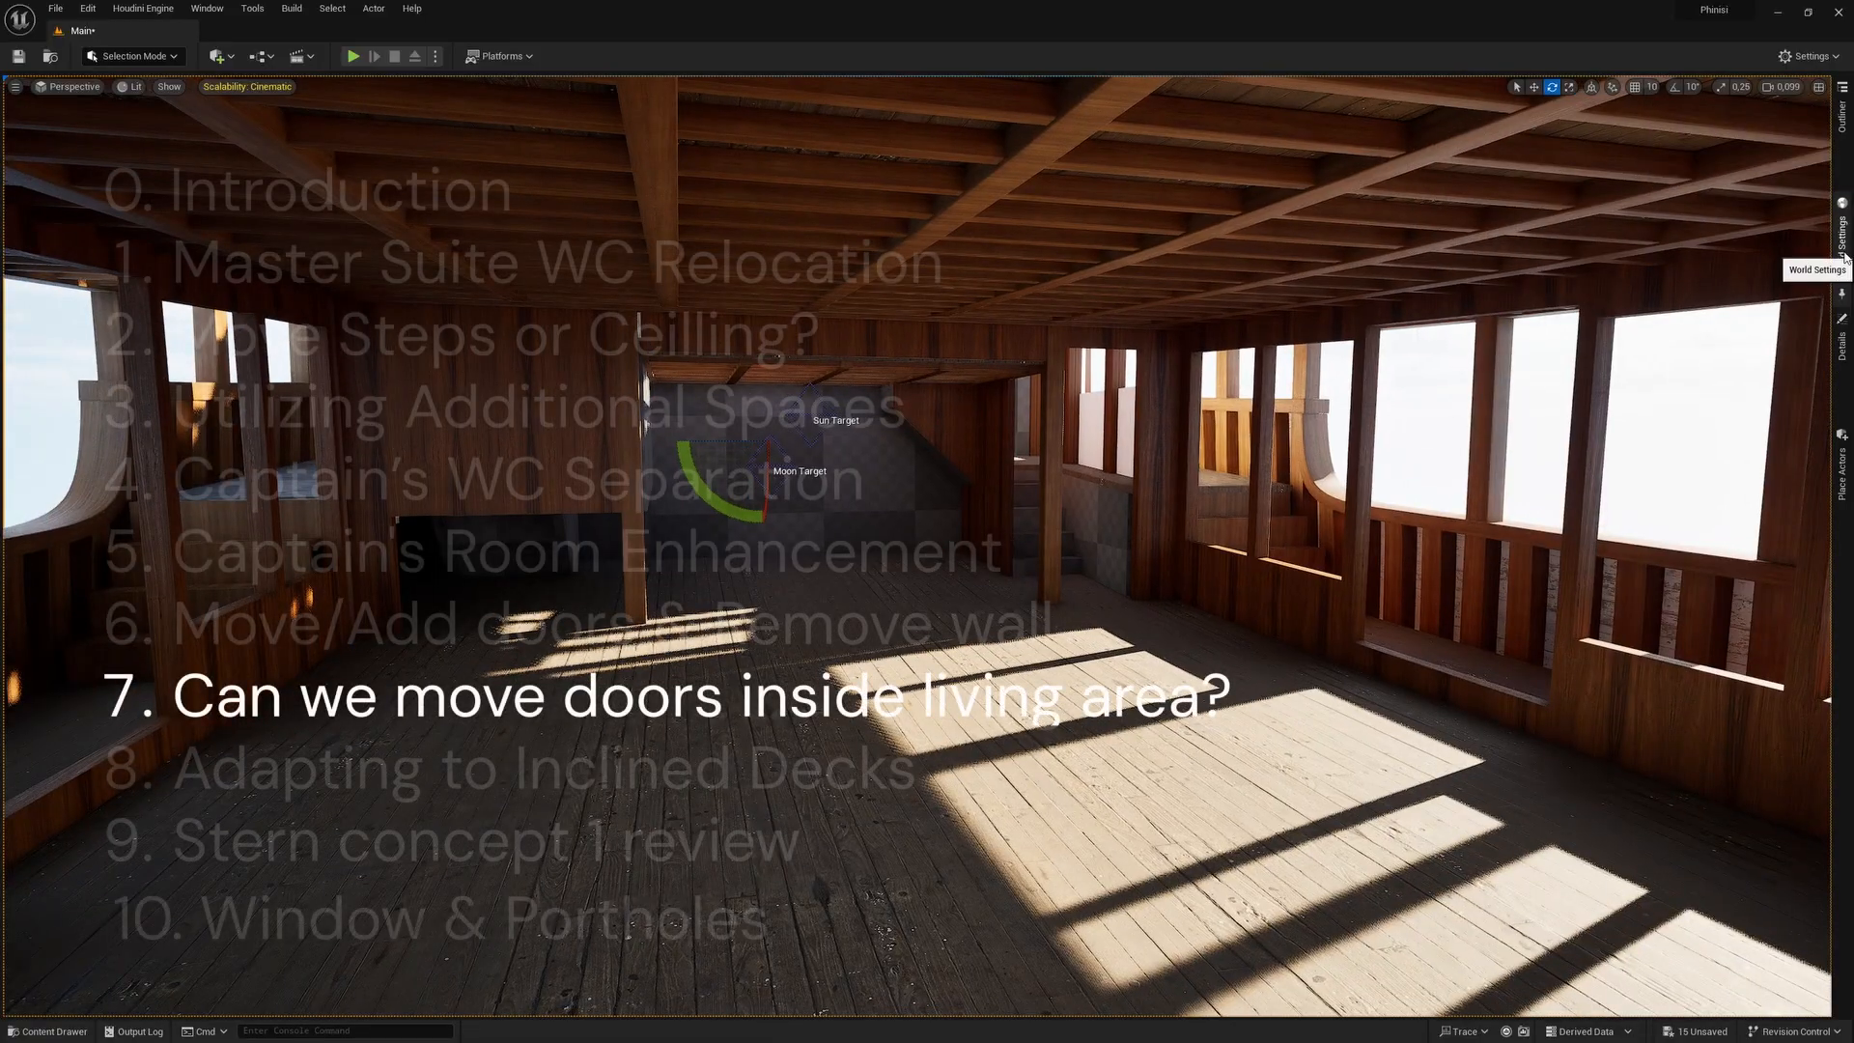
# Adjust the inclination and Sun Angle of Ultra_Dynamic_Sky so that sunlight falls across the living area's floor.
pyautogui.moveTo(1663, 442); pyautogui.dragTo(1653, 442)
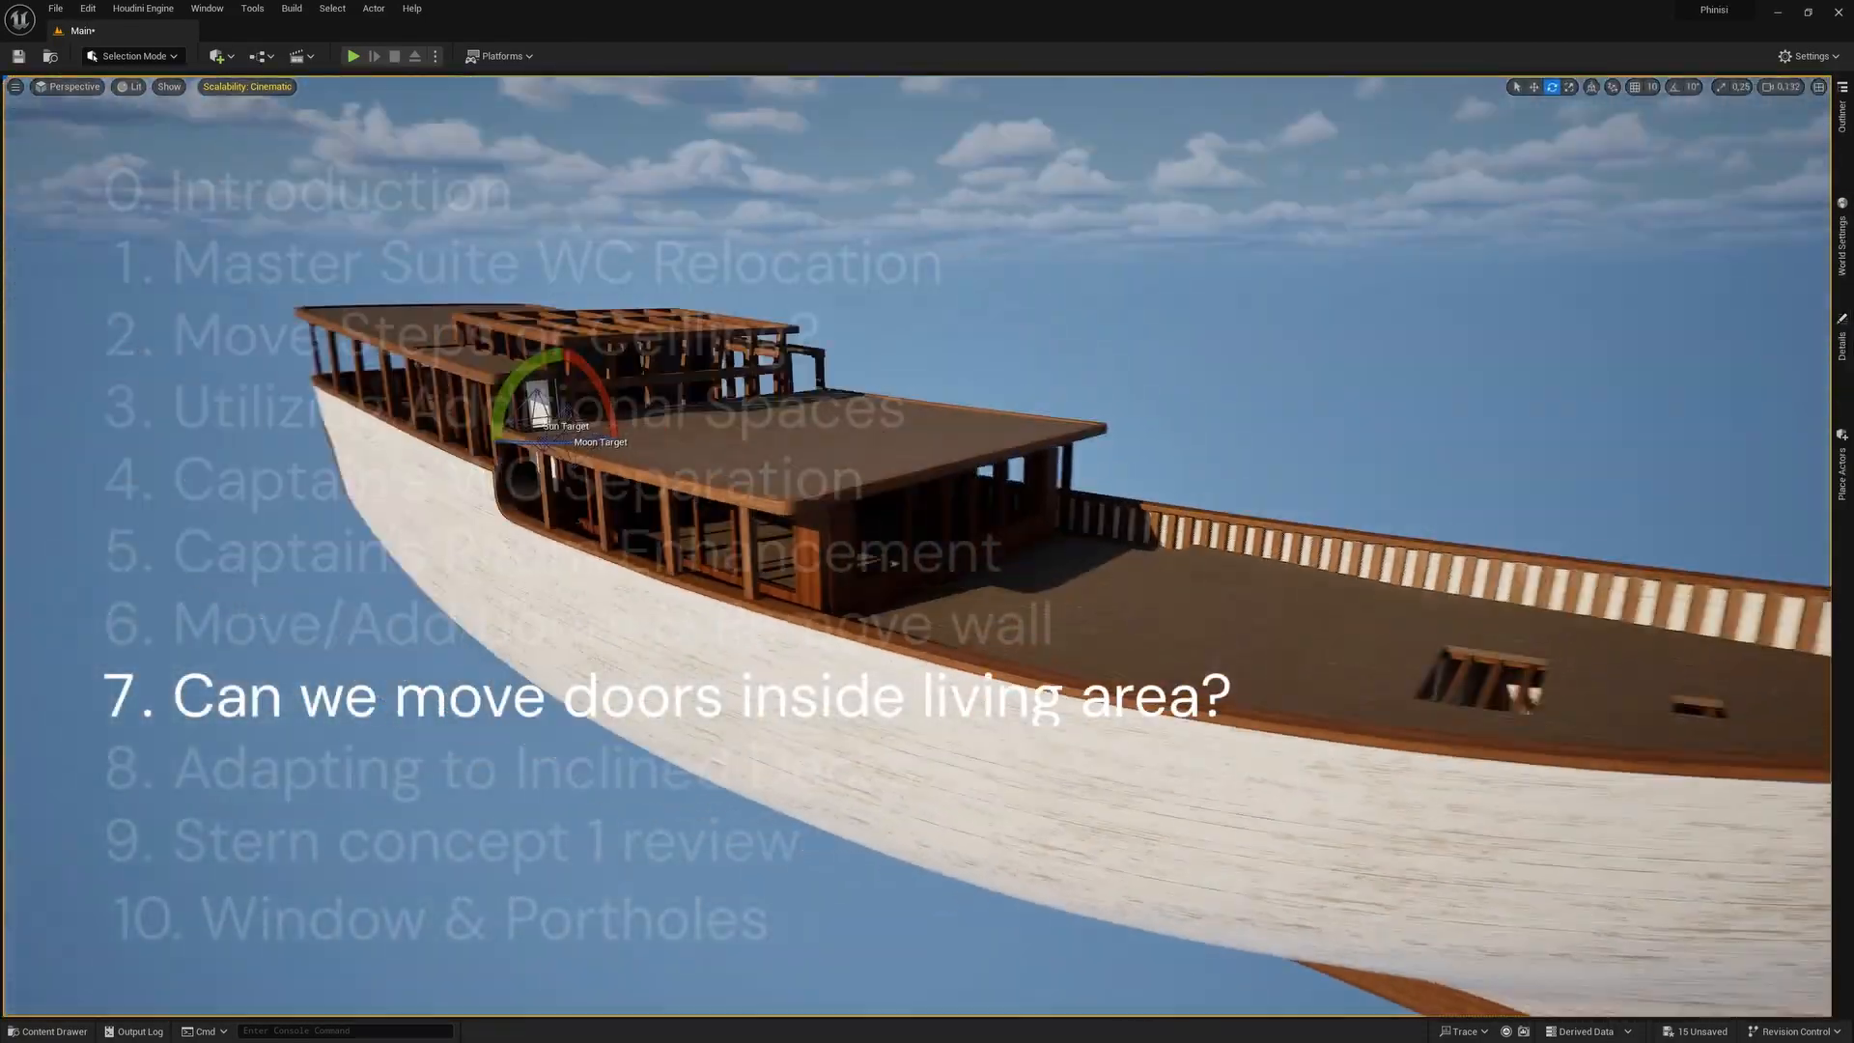
pyautogui.click(1837, 309)
pyautogui.click(1838, 319)
pyautogui.click(1556, 263)
pyautogui.write('incli')
pyautogui.moveTo(1655, 346); pyautogui.dragTo(1696, 346)
pyautogui.click(1451, 263)
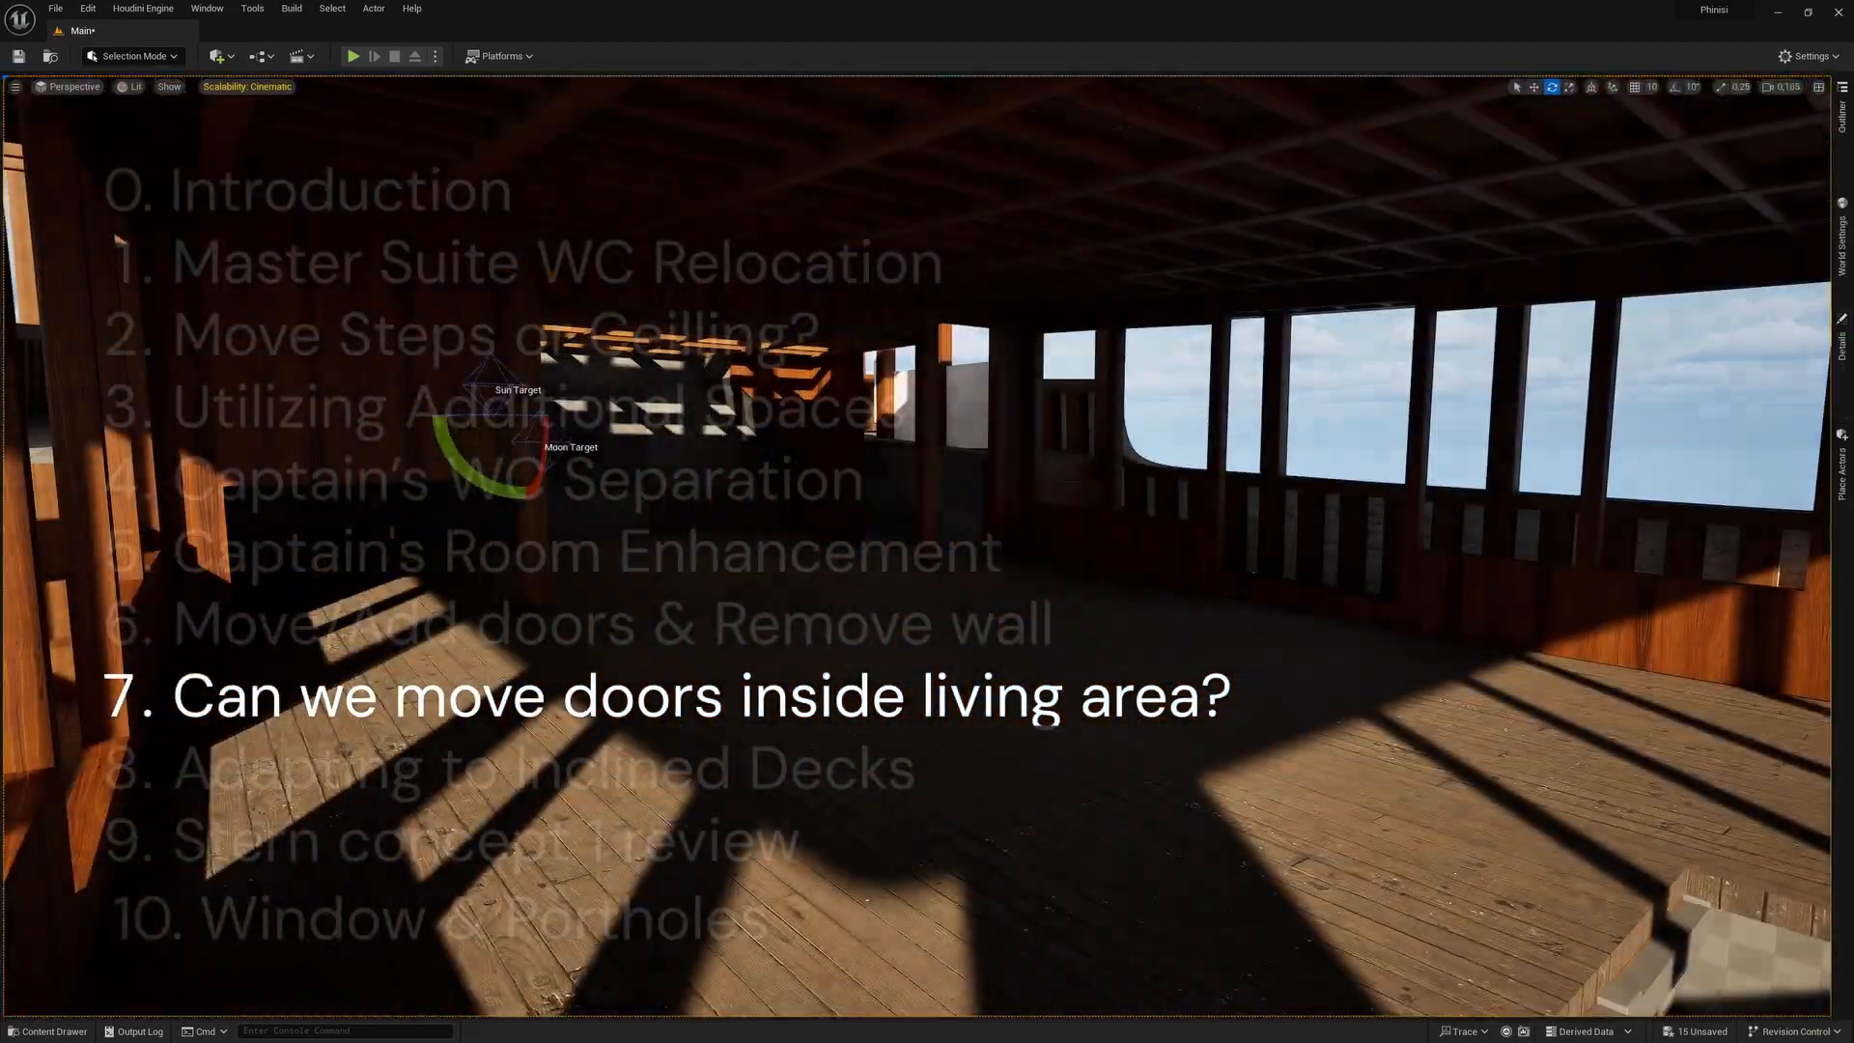
pyautogui.click(1838, 329)
pyautogui.click(1556, 264)
pyautogui.write('angl')
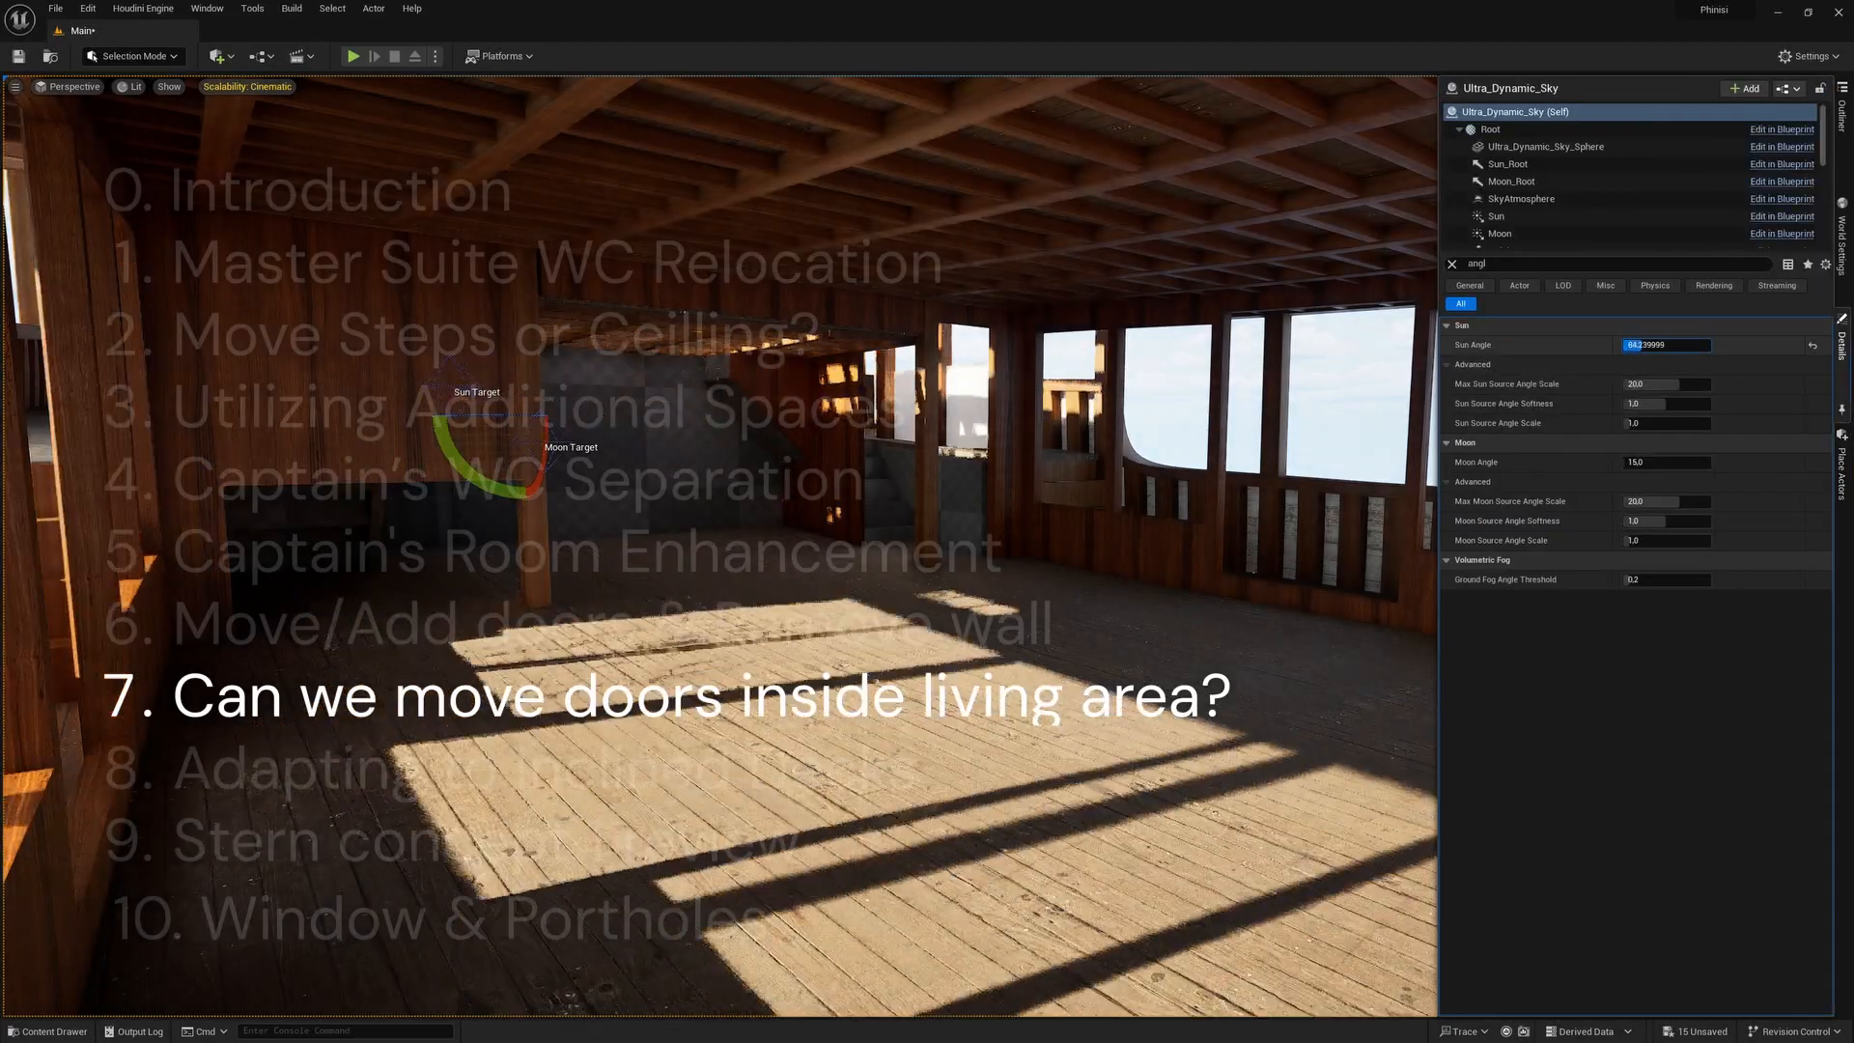
pyautogui.click(1663, 345)
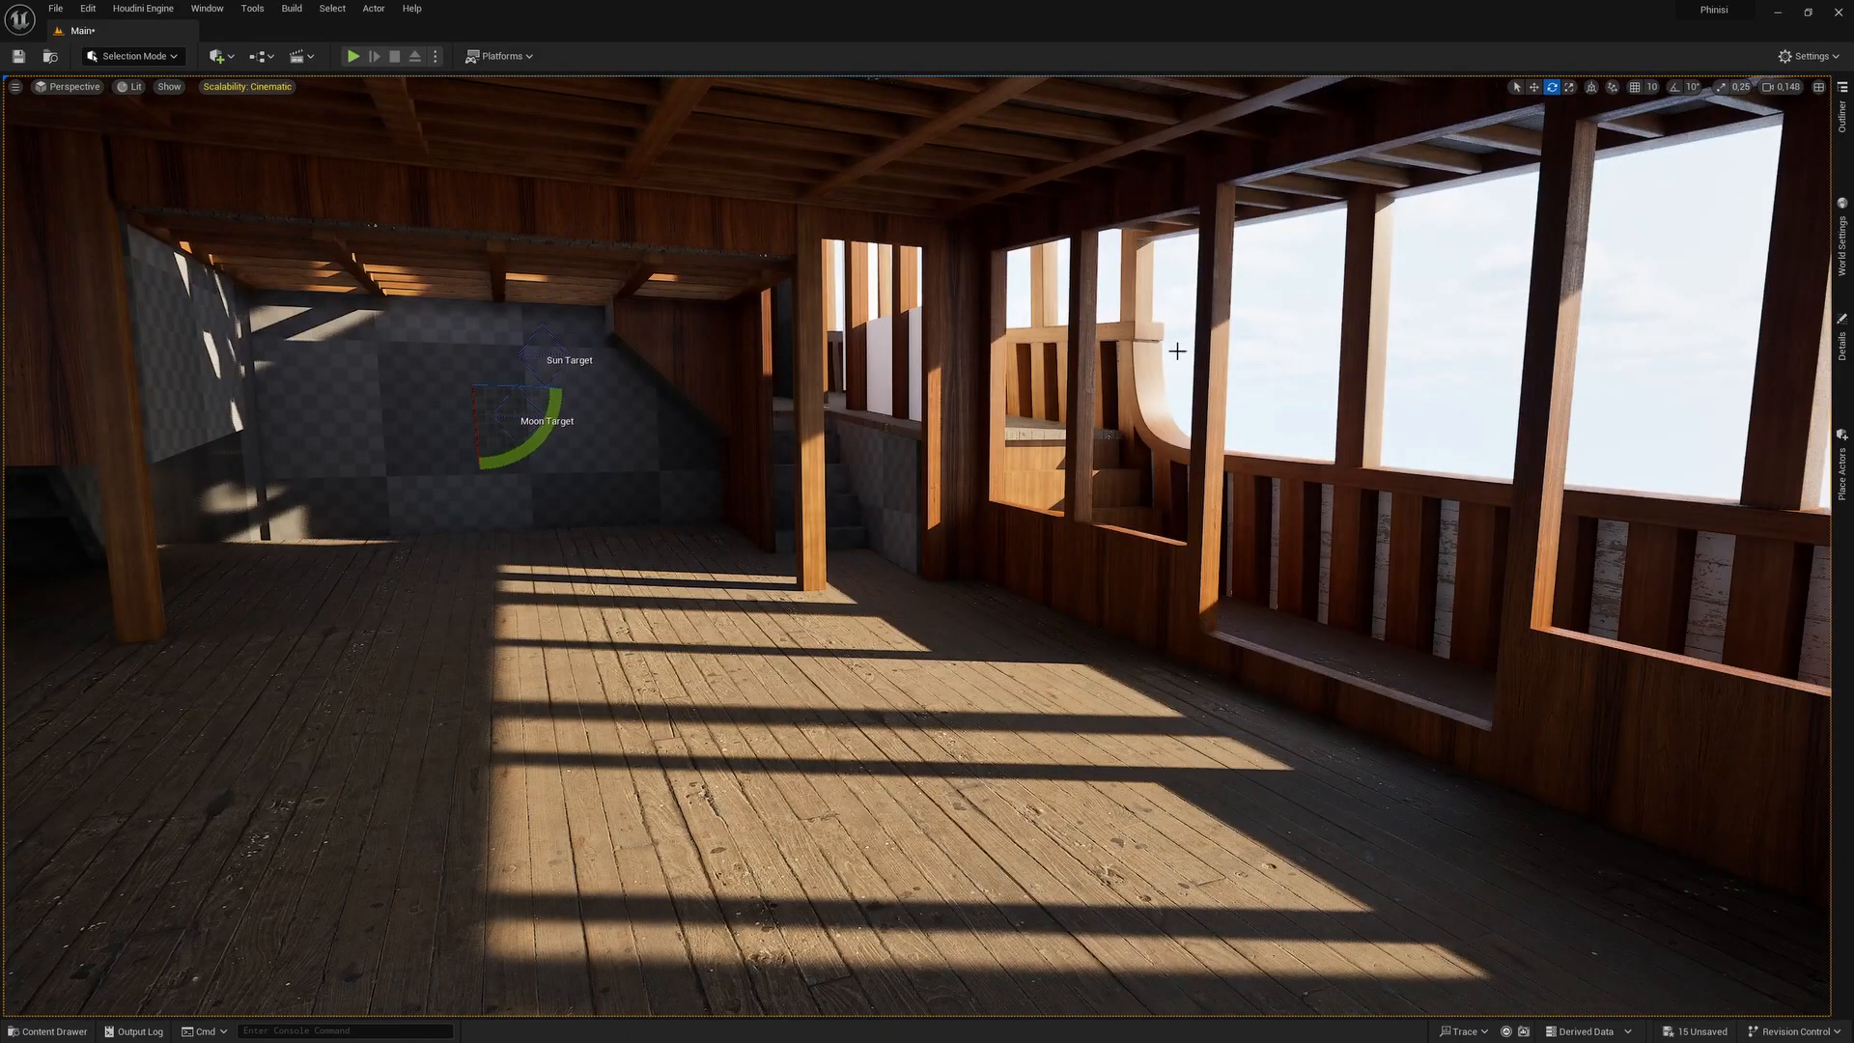
# Compare the living area's side wall and openings with the top deck plan in 1.pdf in Adobe Acrobat.
pyautogui.press('a')
pyautogui.moveTo(1183, 661); pyautogui.dragTo(1174, 327, button='right')
pyautogui.scroll(-3, 1177, 434)
pyautogui.hotkey('alt', 'Tab')
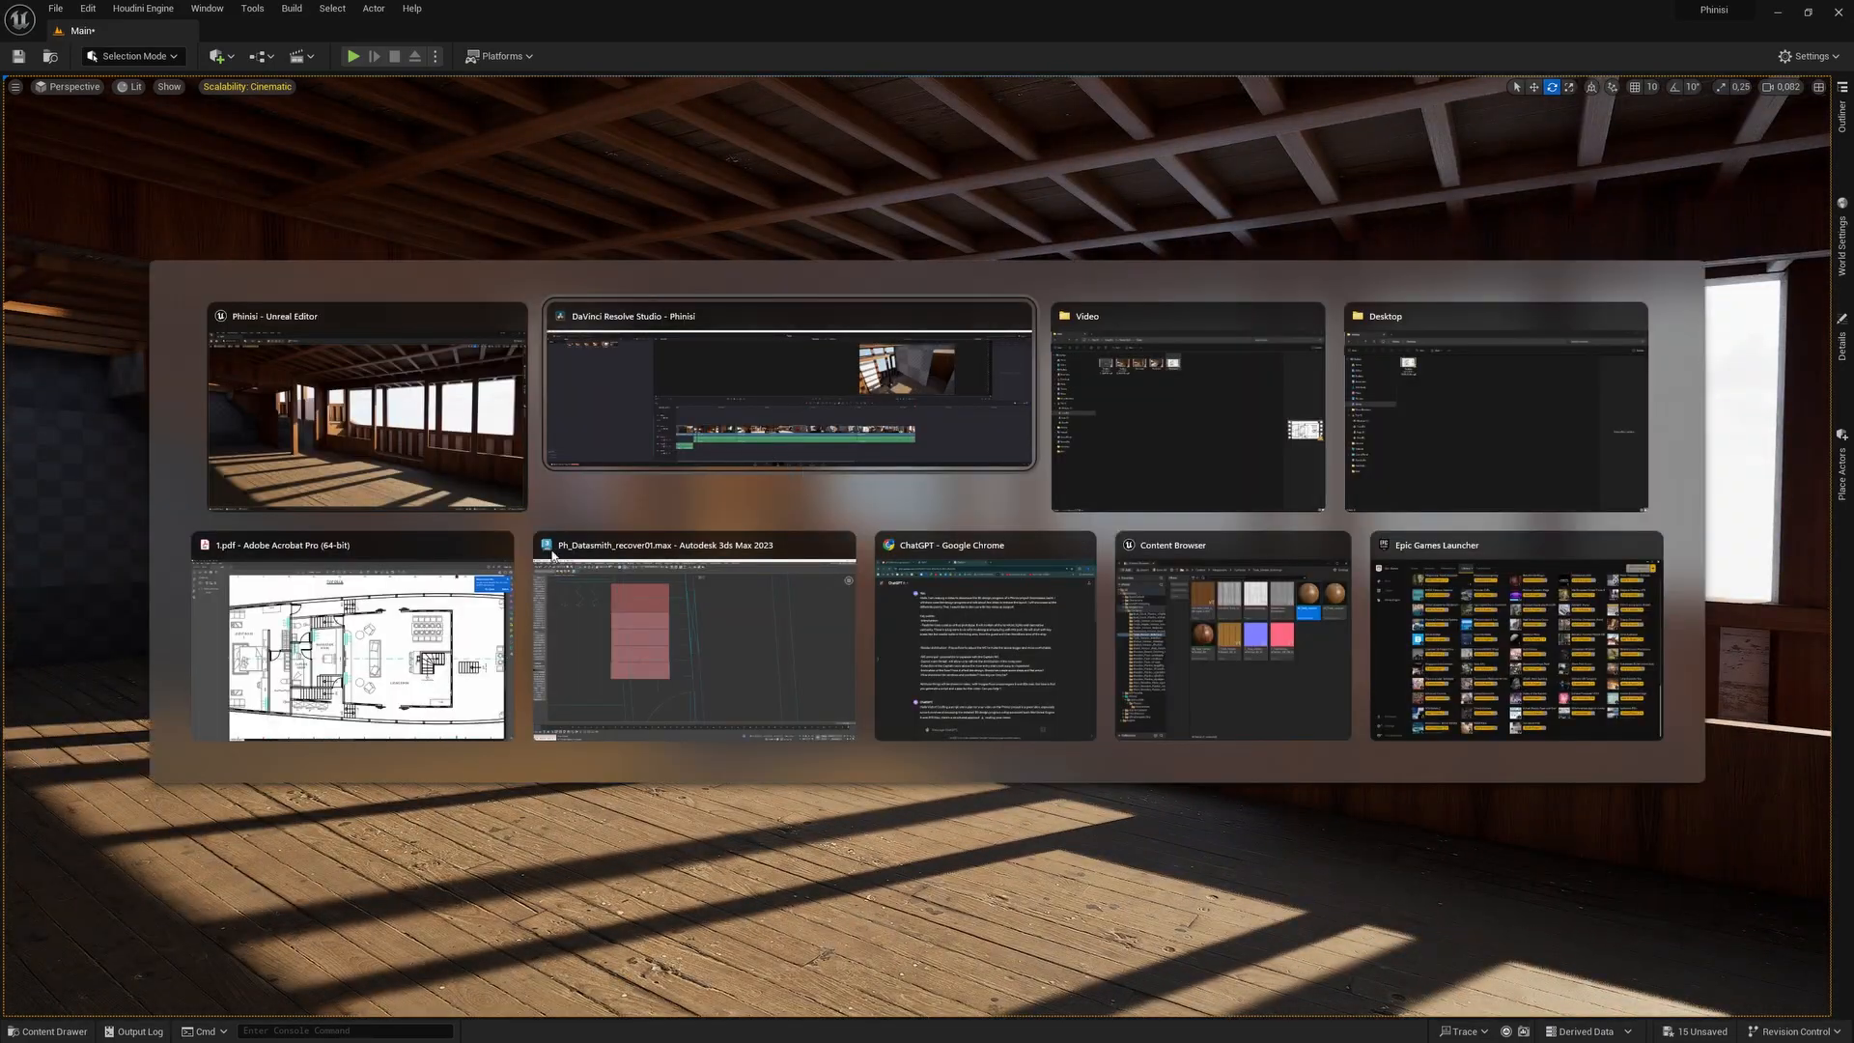
pyautogui.click(460, 664)
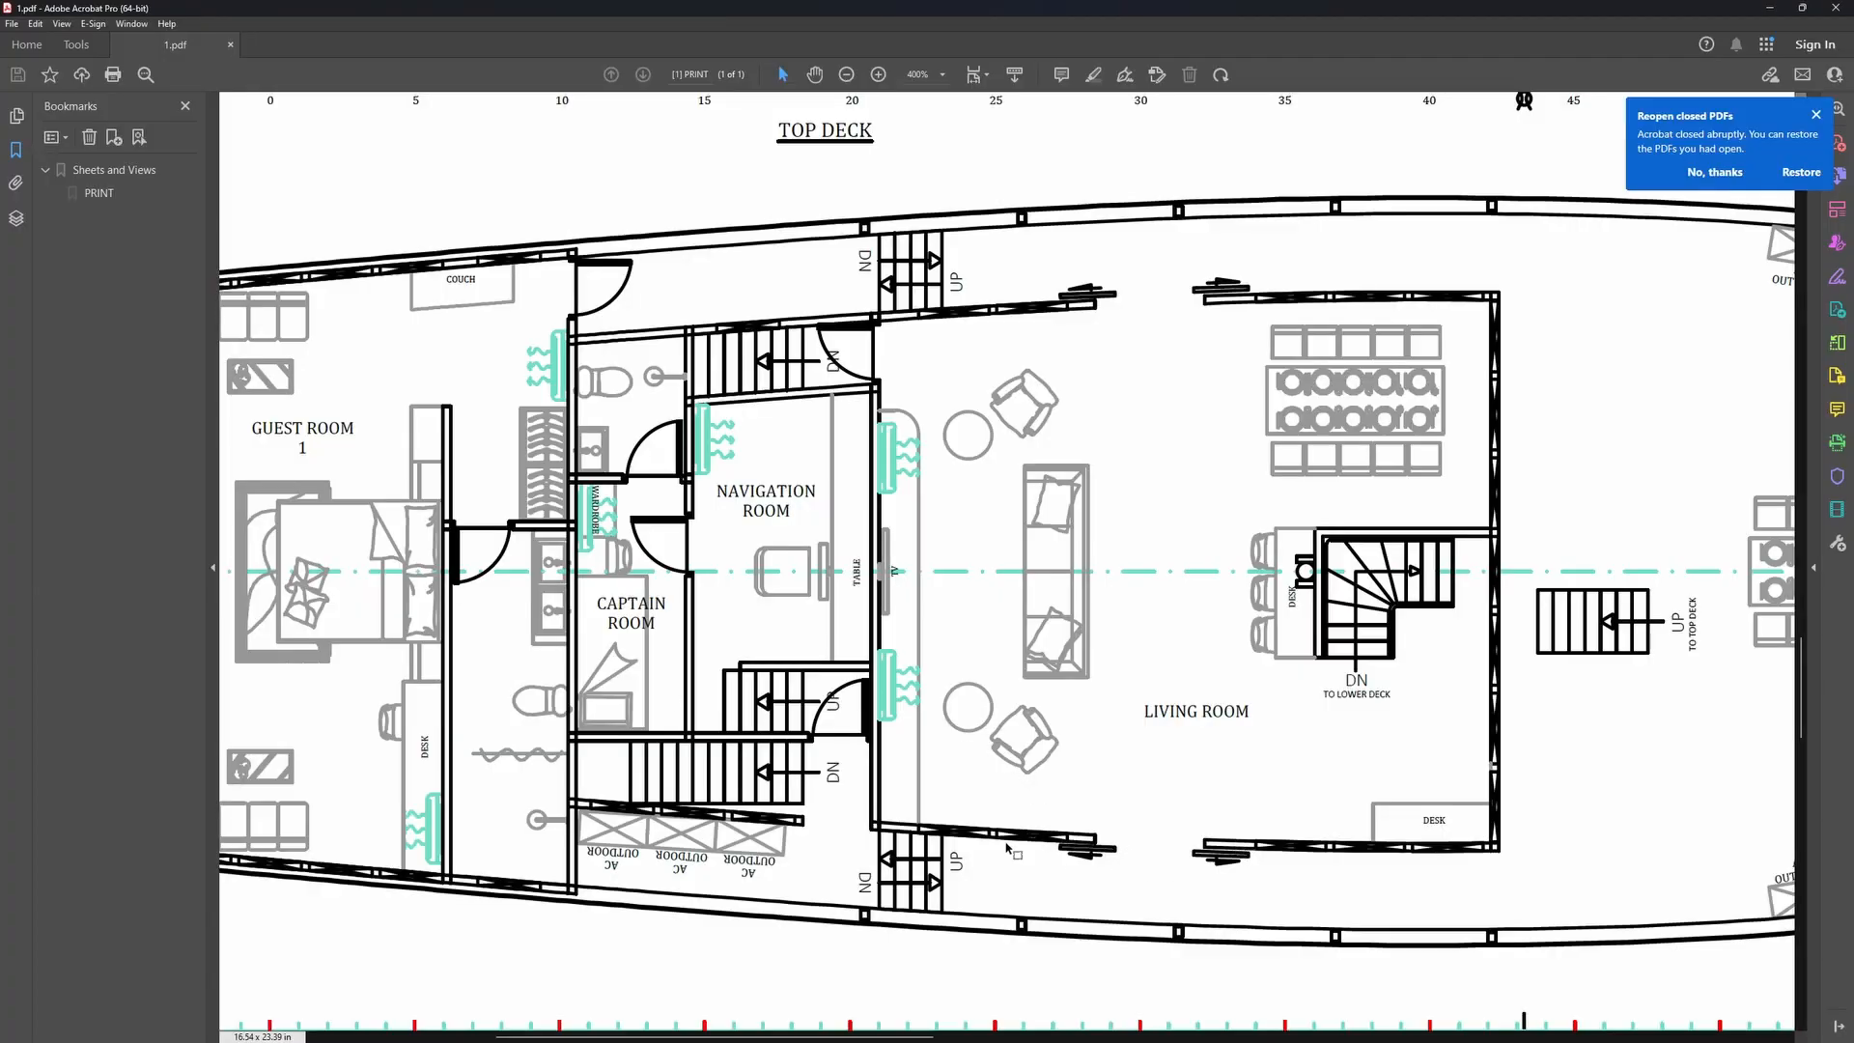
pyautogui.hotkey('alt', 'Tab')
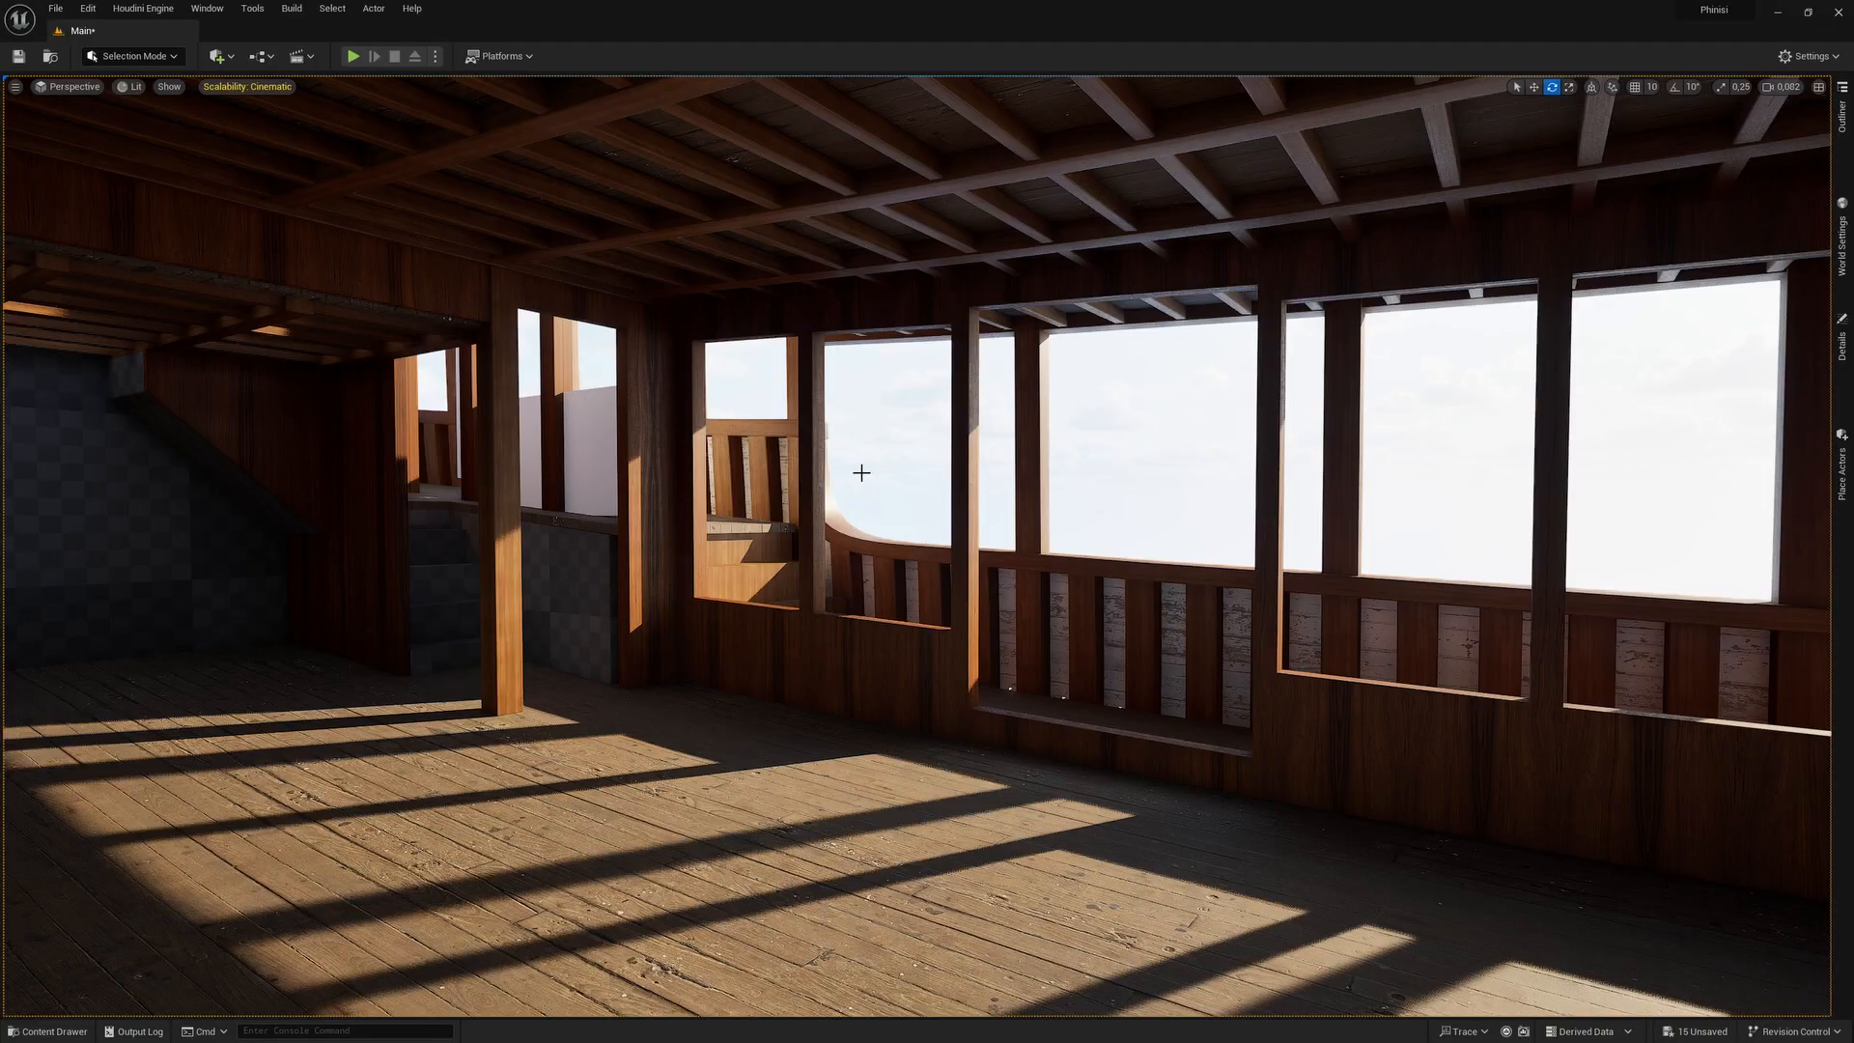
# Examine the stair passage beside the living area, including its posts, low walls and door panel.
pyautogui.moveTo(1003, 555); pyautogui.dragTo(933, 298, button='right')
pyautogui.scroll(-2, 1134, 552)
pyautogui.press('s')
pyautogui.press('w')
pyautogui.scroll(1, 960, 549)
pyautogui.press('w')
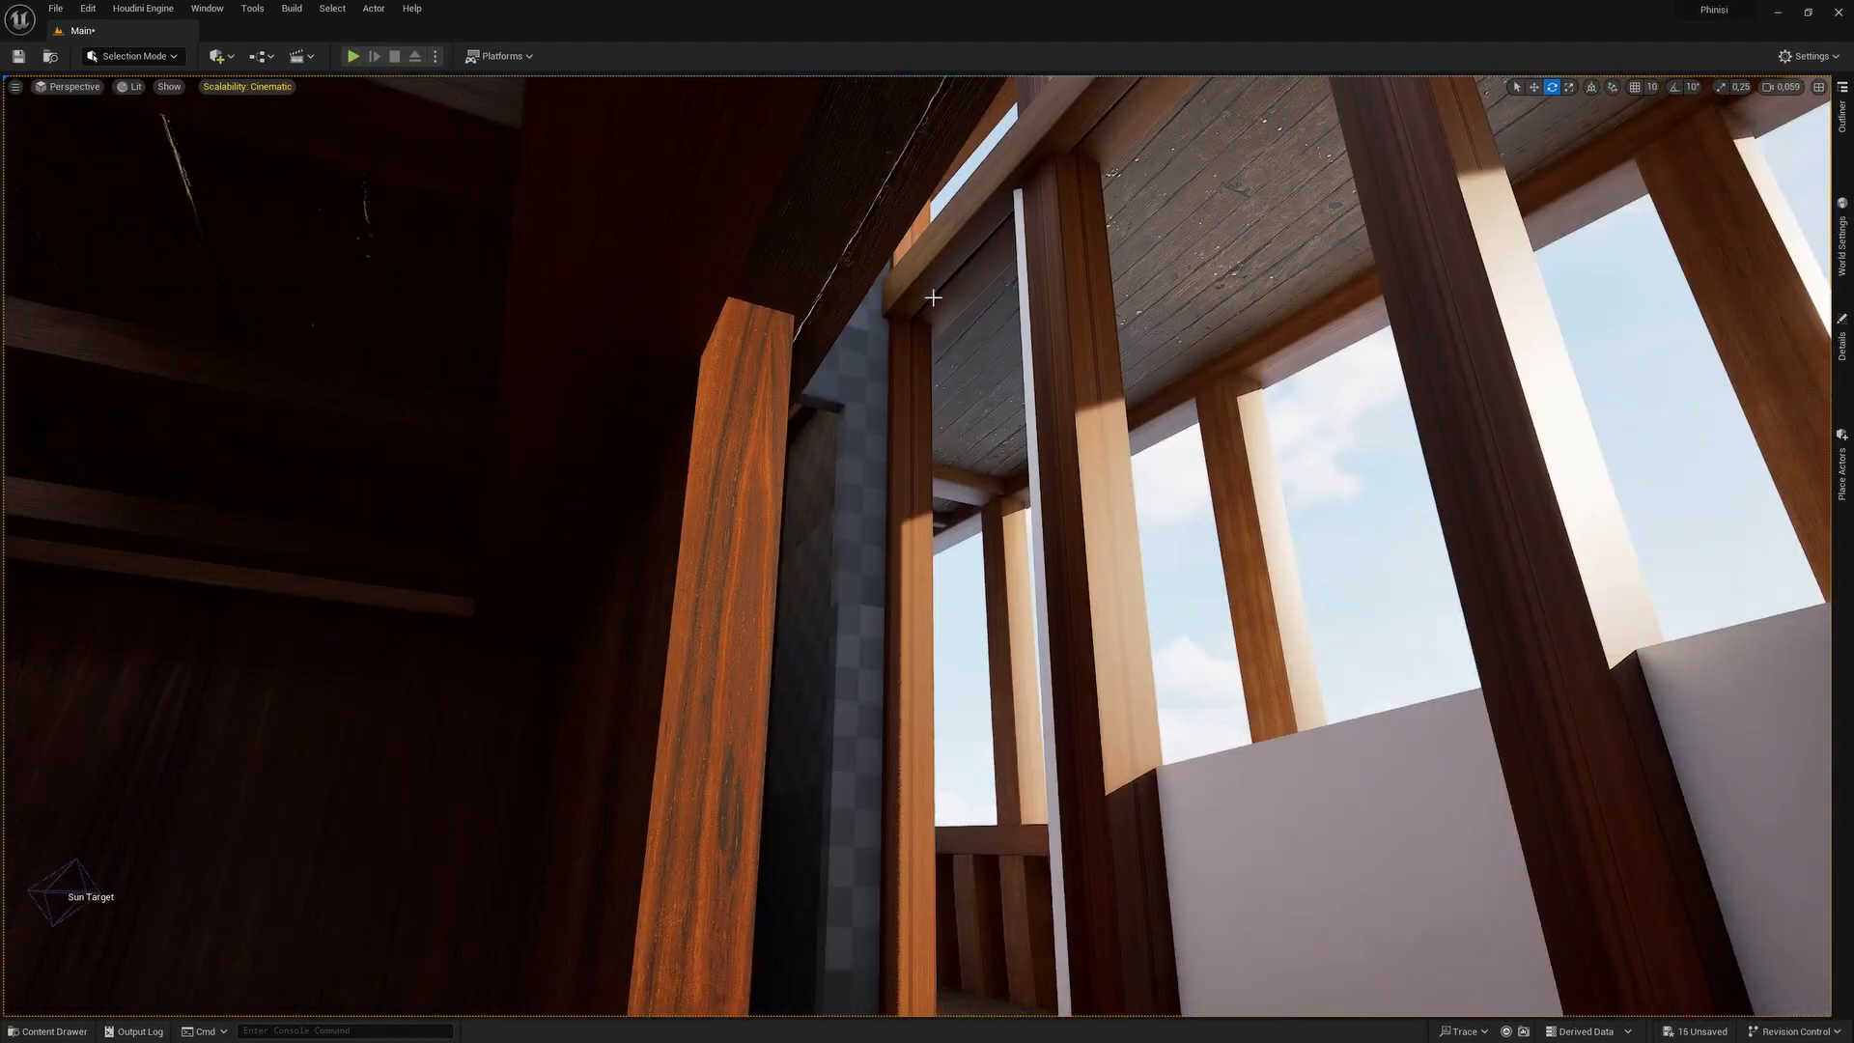
pyautogui.moveTo(970, 844); pyautogui.dragTo(977, 358, button='right')
pyautogui.moveTo(927, 521); pyautogui.dragTo(1061, 608, button='right')
pyautogui.press('s')
pyautogui.scroll(1, 1159, 531)
pyautogui.press('s')
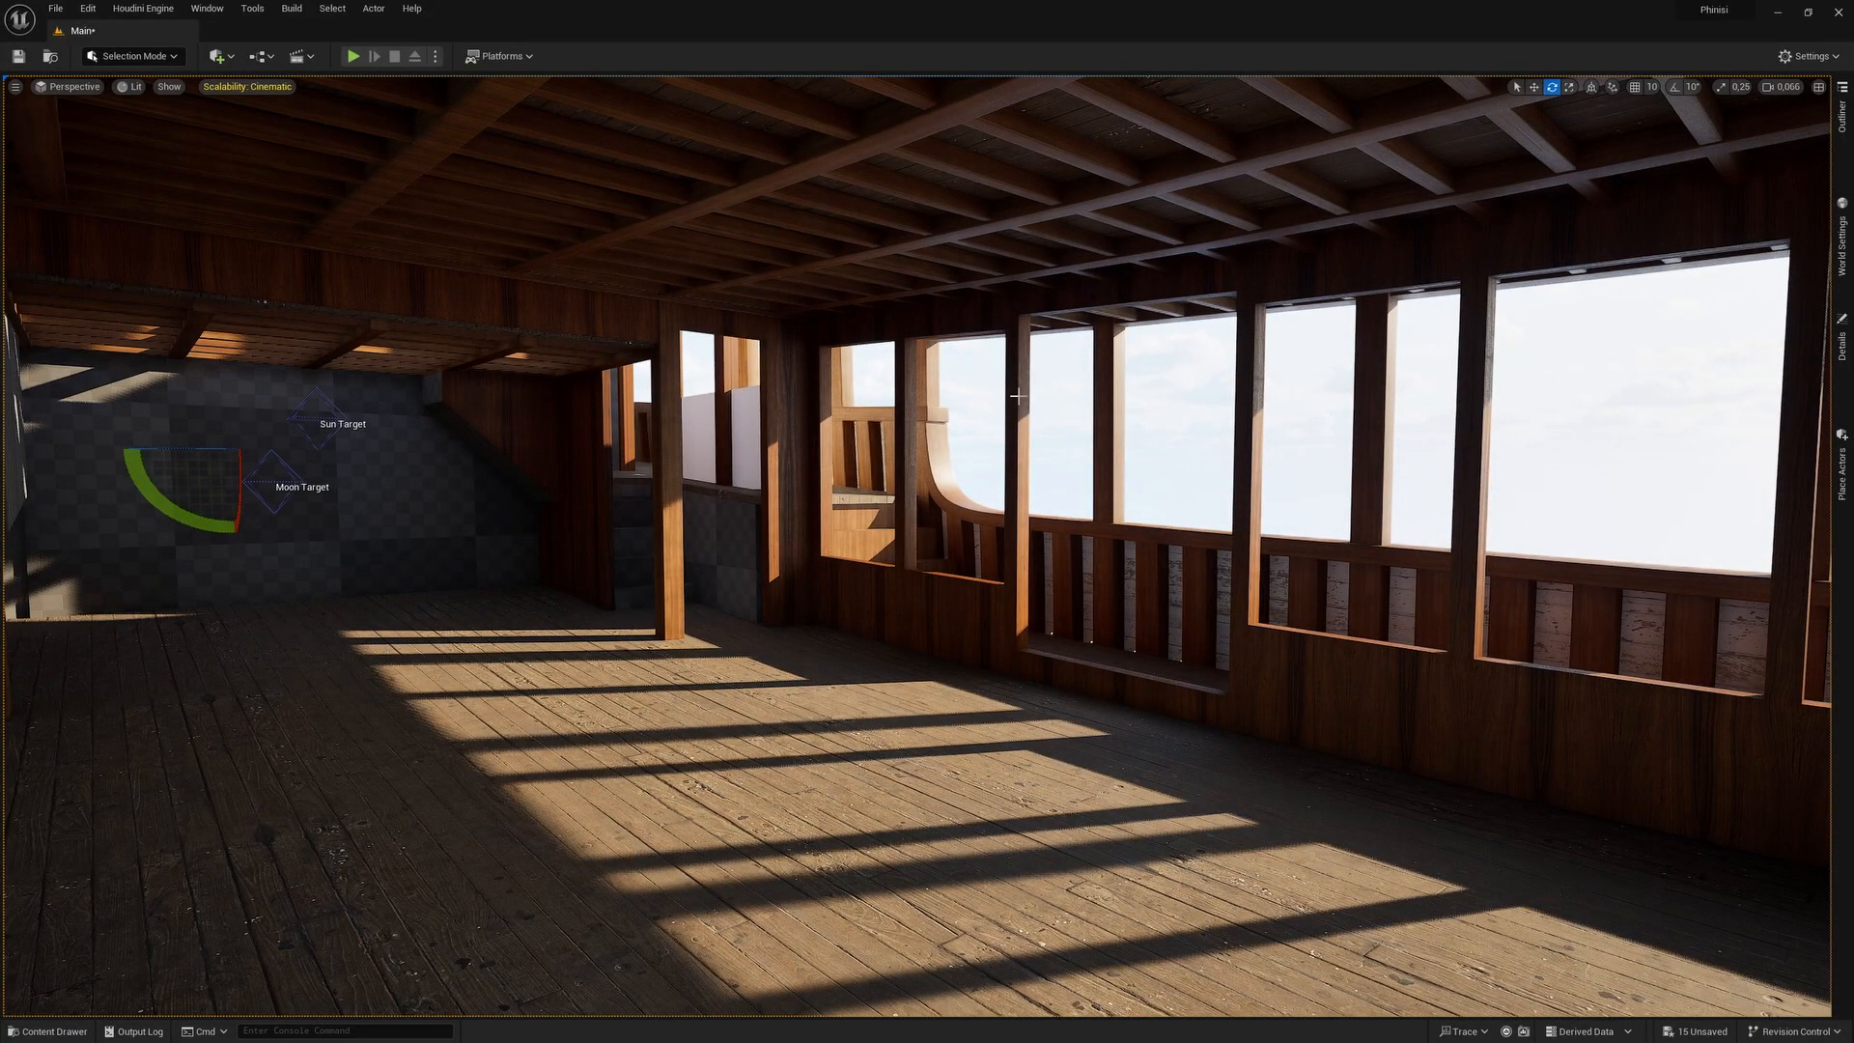
# Examine the side window openings and the doorway along the living area towards the bow.
pyautogui.moveTo(803, 465); pyautogui.dragTo(643, 498, button='right')
pyautogui.moveTo(861, 605); pyautogui.dragTo(1565, 483, button='right')
pyautogui.press('w')
pyautogui.scroll(2, 1082, 551)
pyautogui.press('w')
pyautogui.moveTo(927, 521); pyautogui.dragTo(1471, 596, button='right')
pyautogui.press('w')
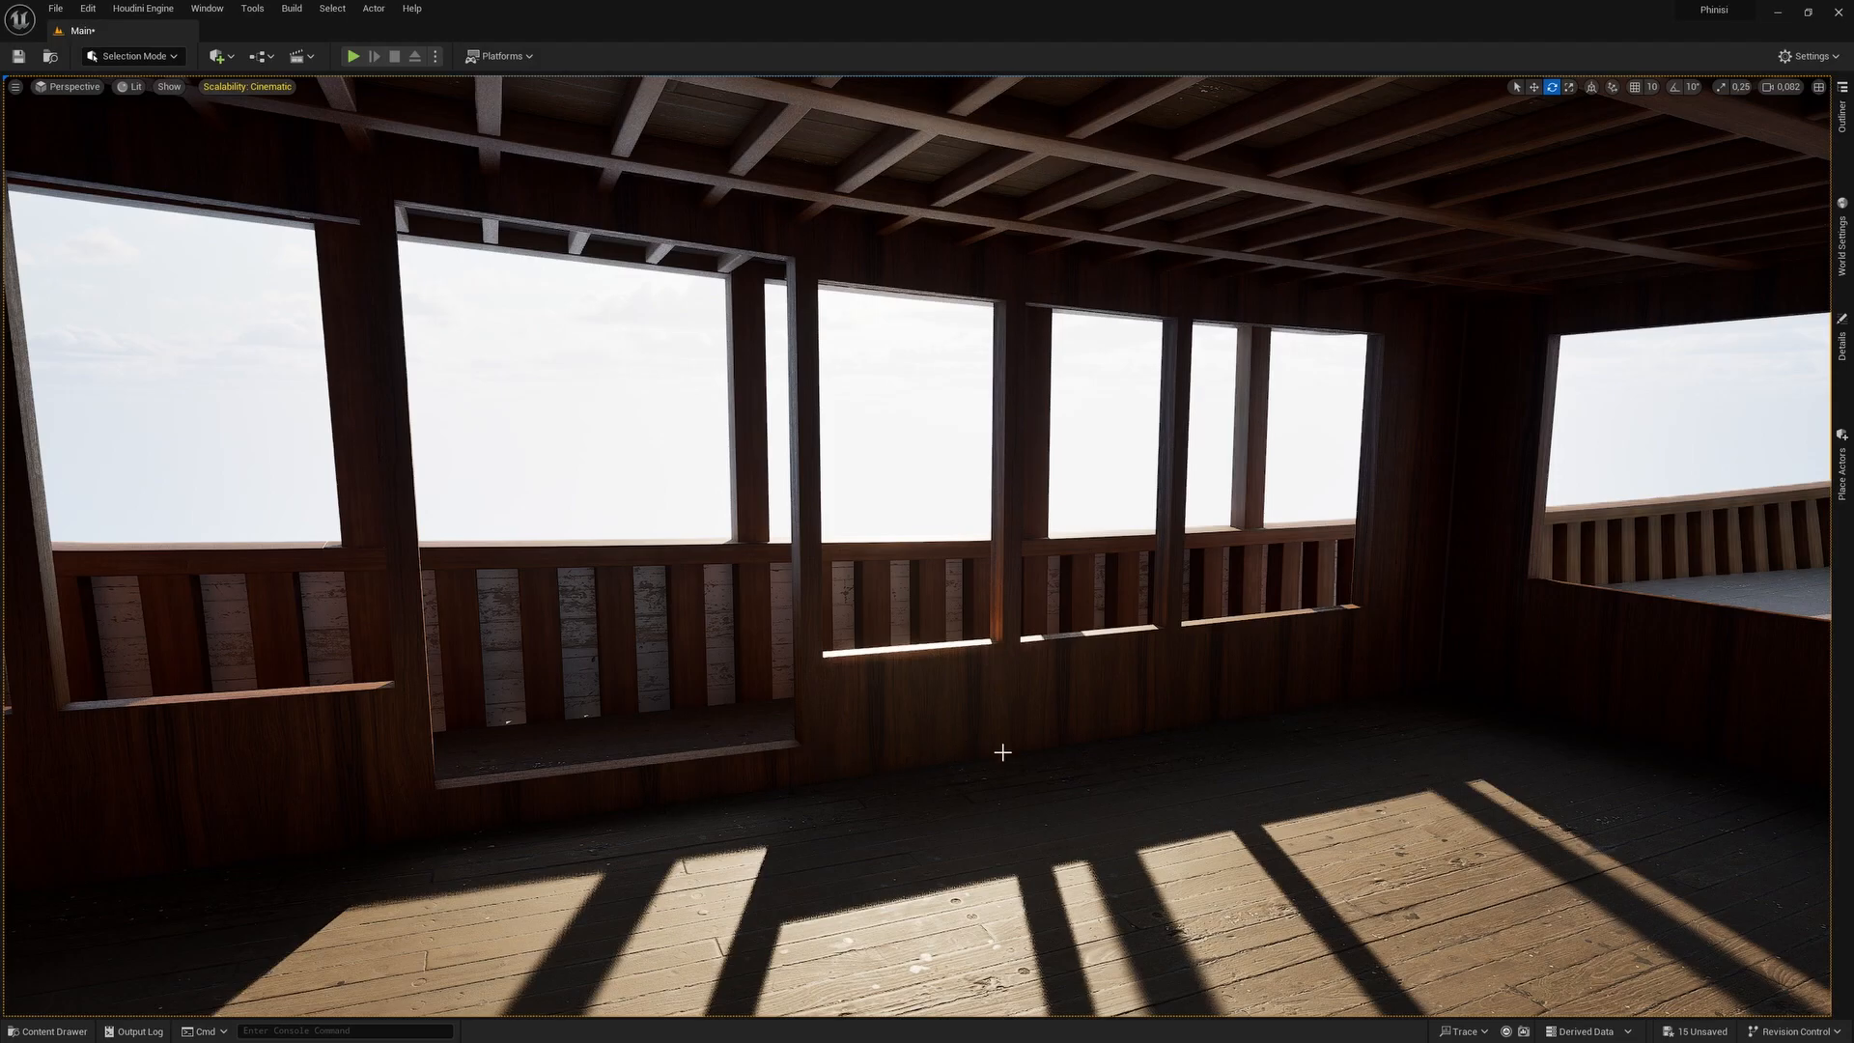
pyautogui.moveTo(927, 521); pyautogui.dragTo(464, 531, button='right')
pyautogui.scroll(-1, 927, 522)
pyautogui.moveTo(921, 651)
pyautogui.mouseDown(button='right')
pyautogui.moveTo(898, 627)
pyautogui.moveTo(921, 651)
pyautogui.mouseUp(button='right')
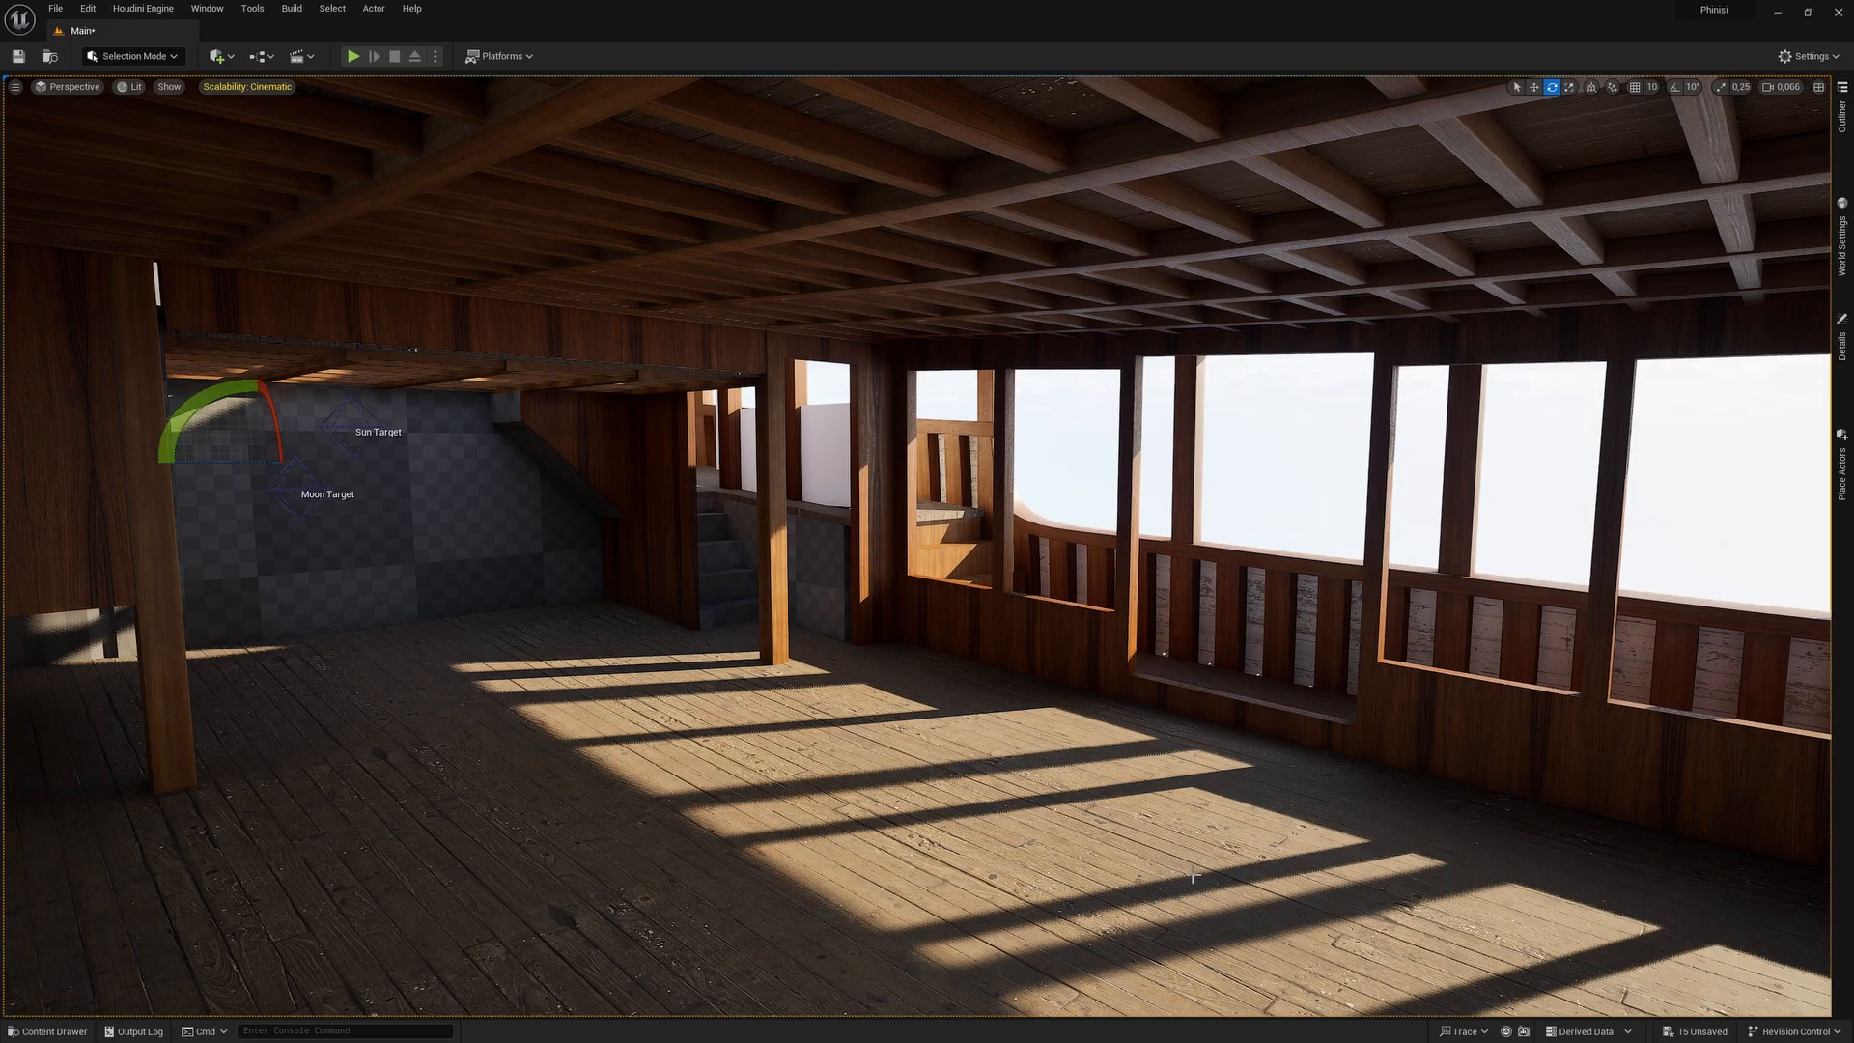
# Examine both side walls, the forward windows and the stair opening of the living area for possible door positions.
pyautogui.moveTo(1097, 722); pyautogui.dragTo(1089, 717, button='right')
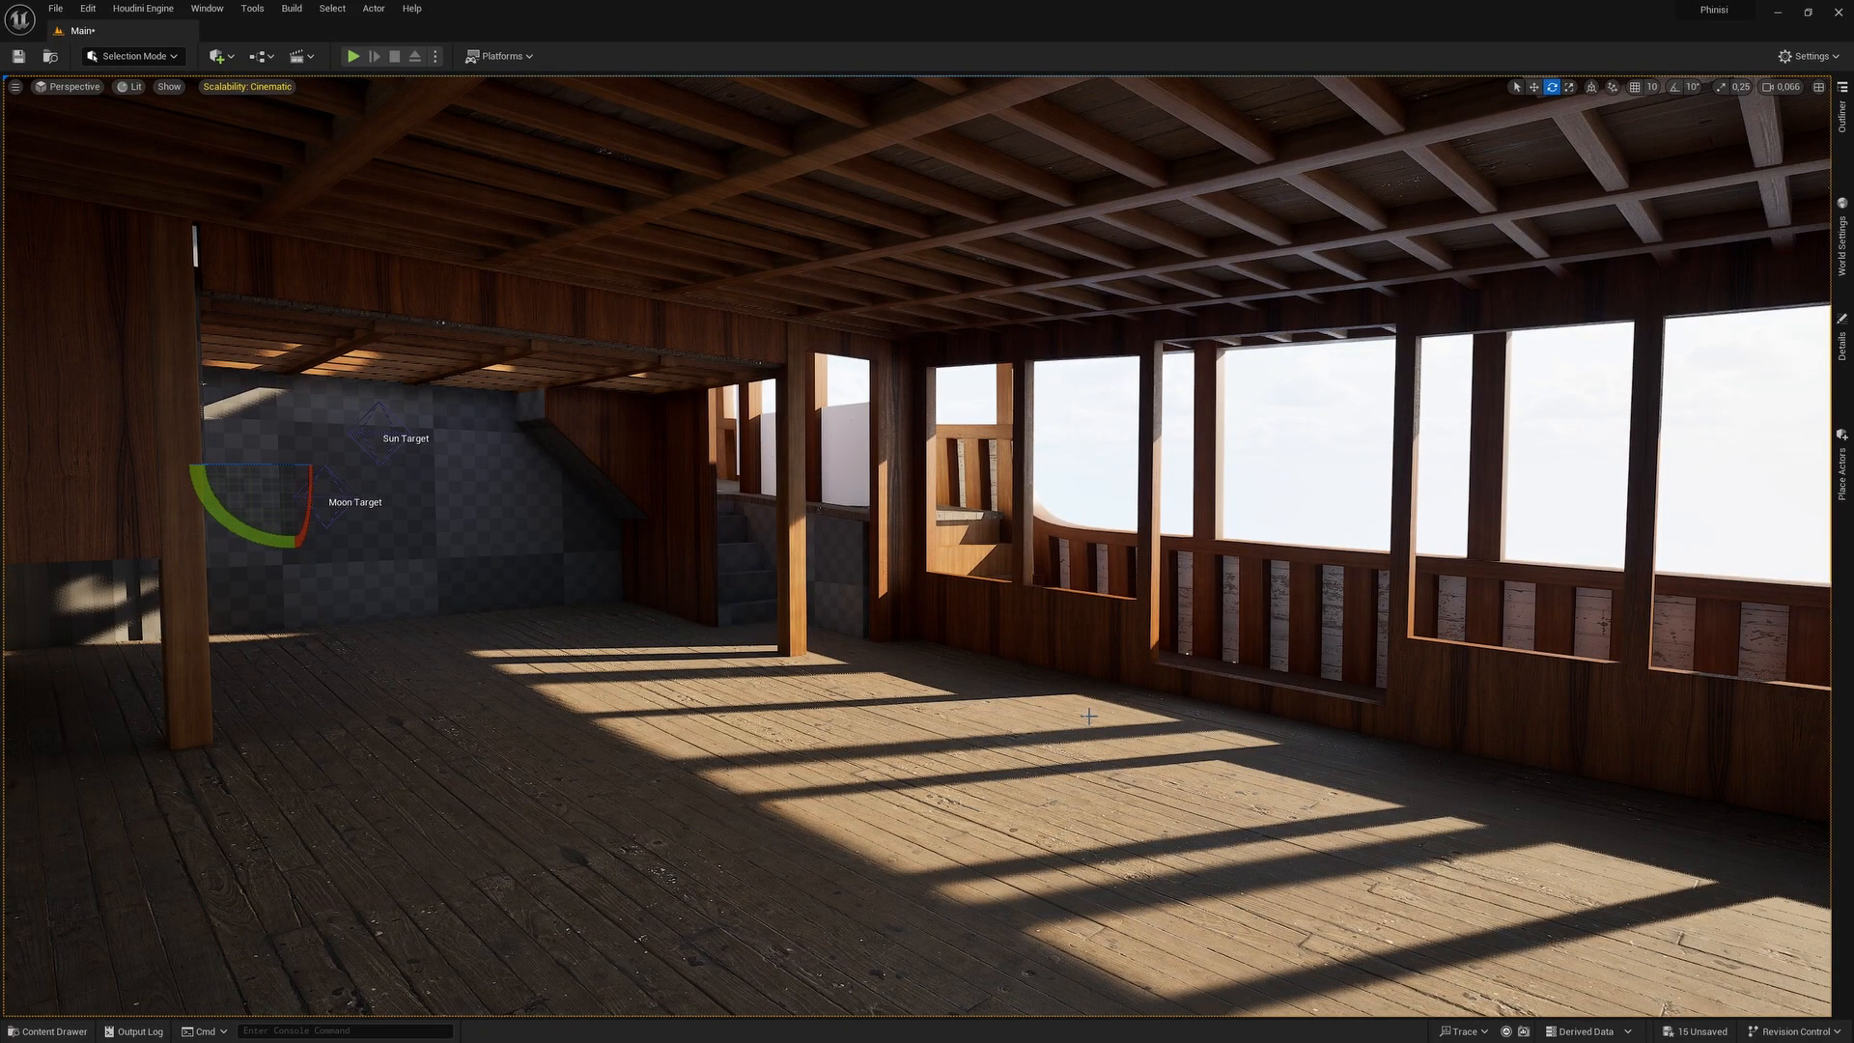
pyautogui.moveTo(1115, 514); pyautogui.dragTo(704, 588, button='right')
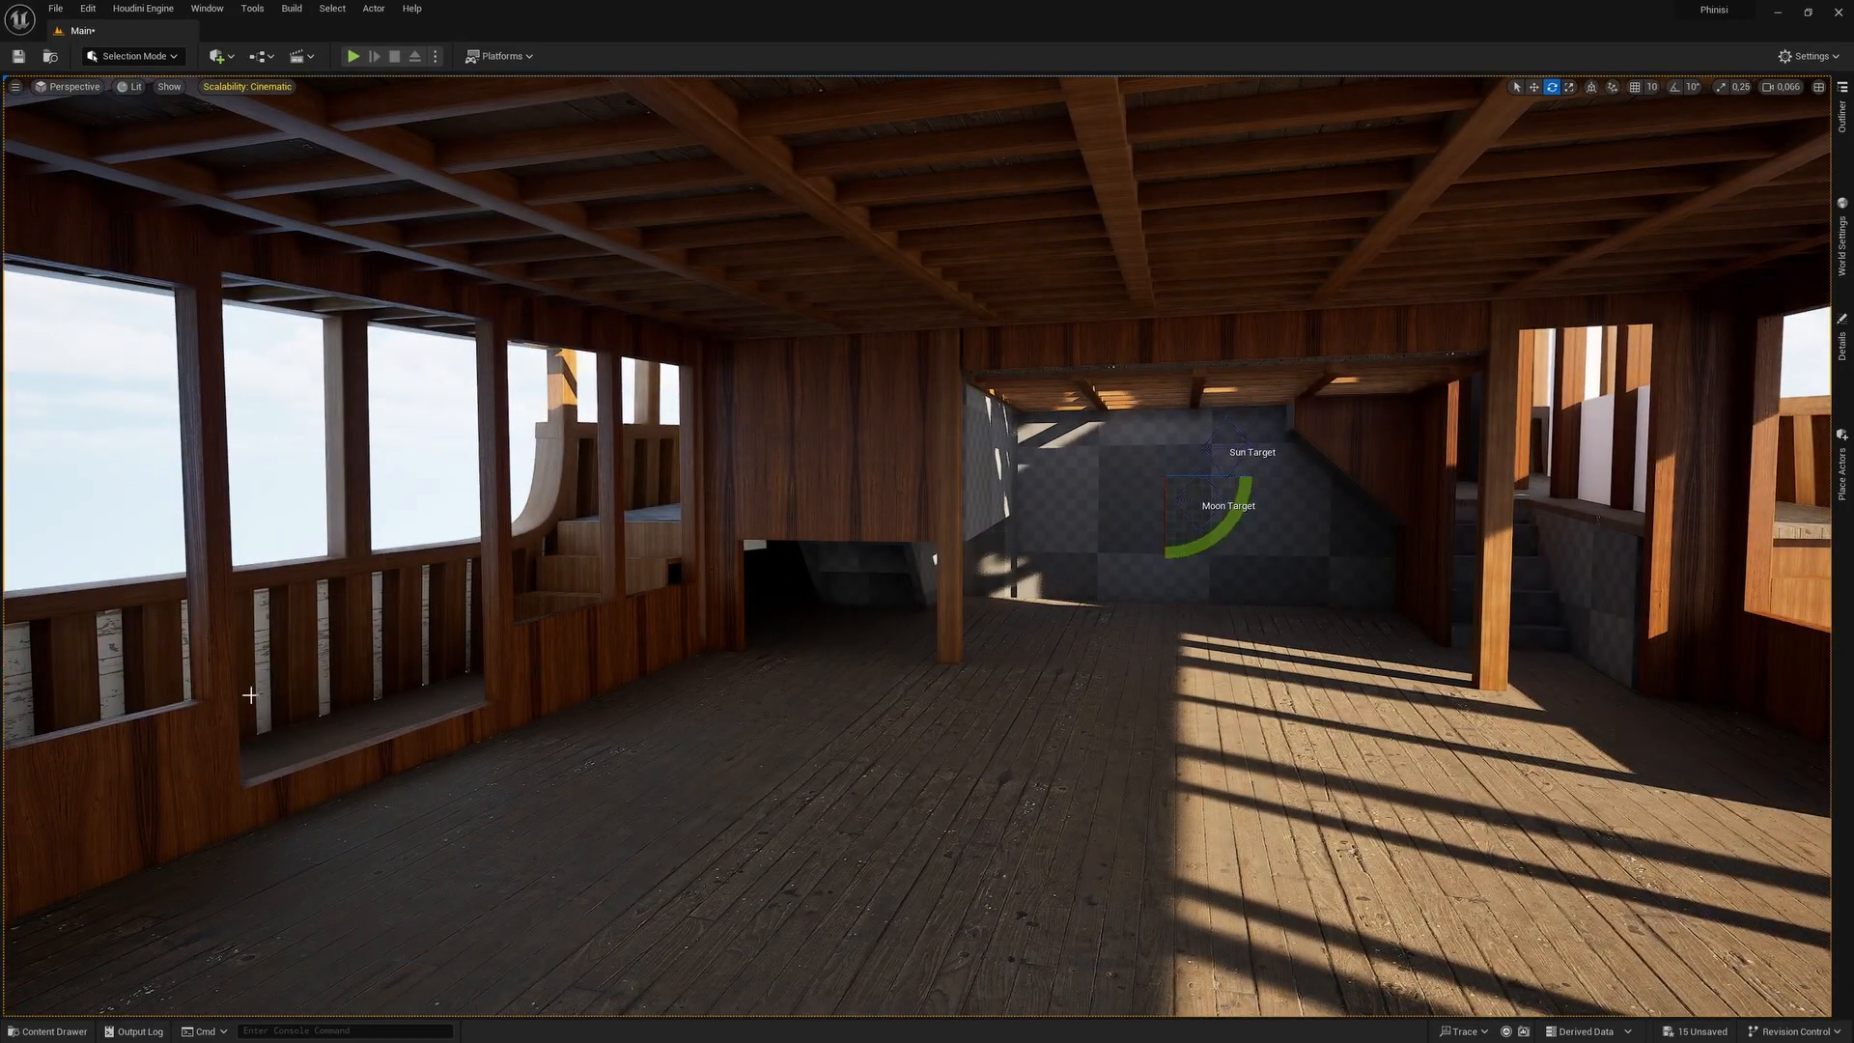
pyautogui.moveTo(491, 373); pyautogui.dragTo(734, 377, button='right')
pyautogui.moveTo(1185, 573); pyautogui.dragTo(1110, 575, button='right')
pyautogui.scroll(1, 1110, 575)
pyautogui.moveTo(787, 671); pyautogui.dragTo(850, 671, button='right')
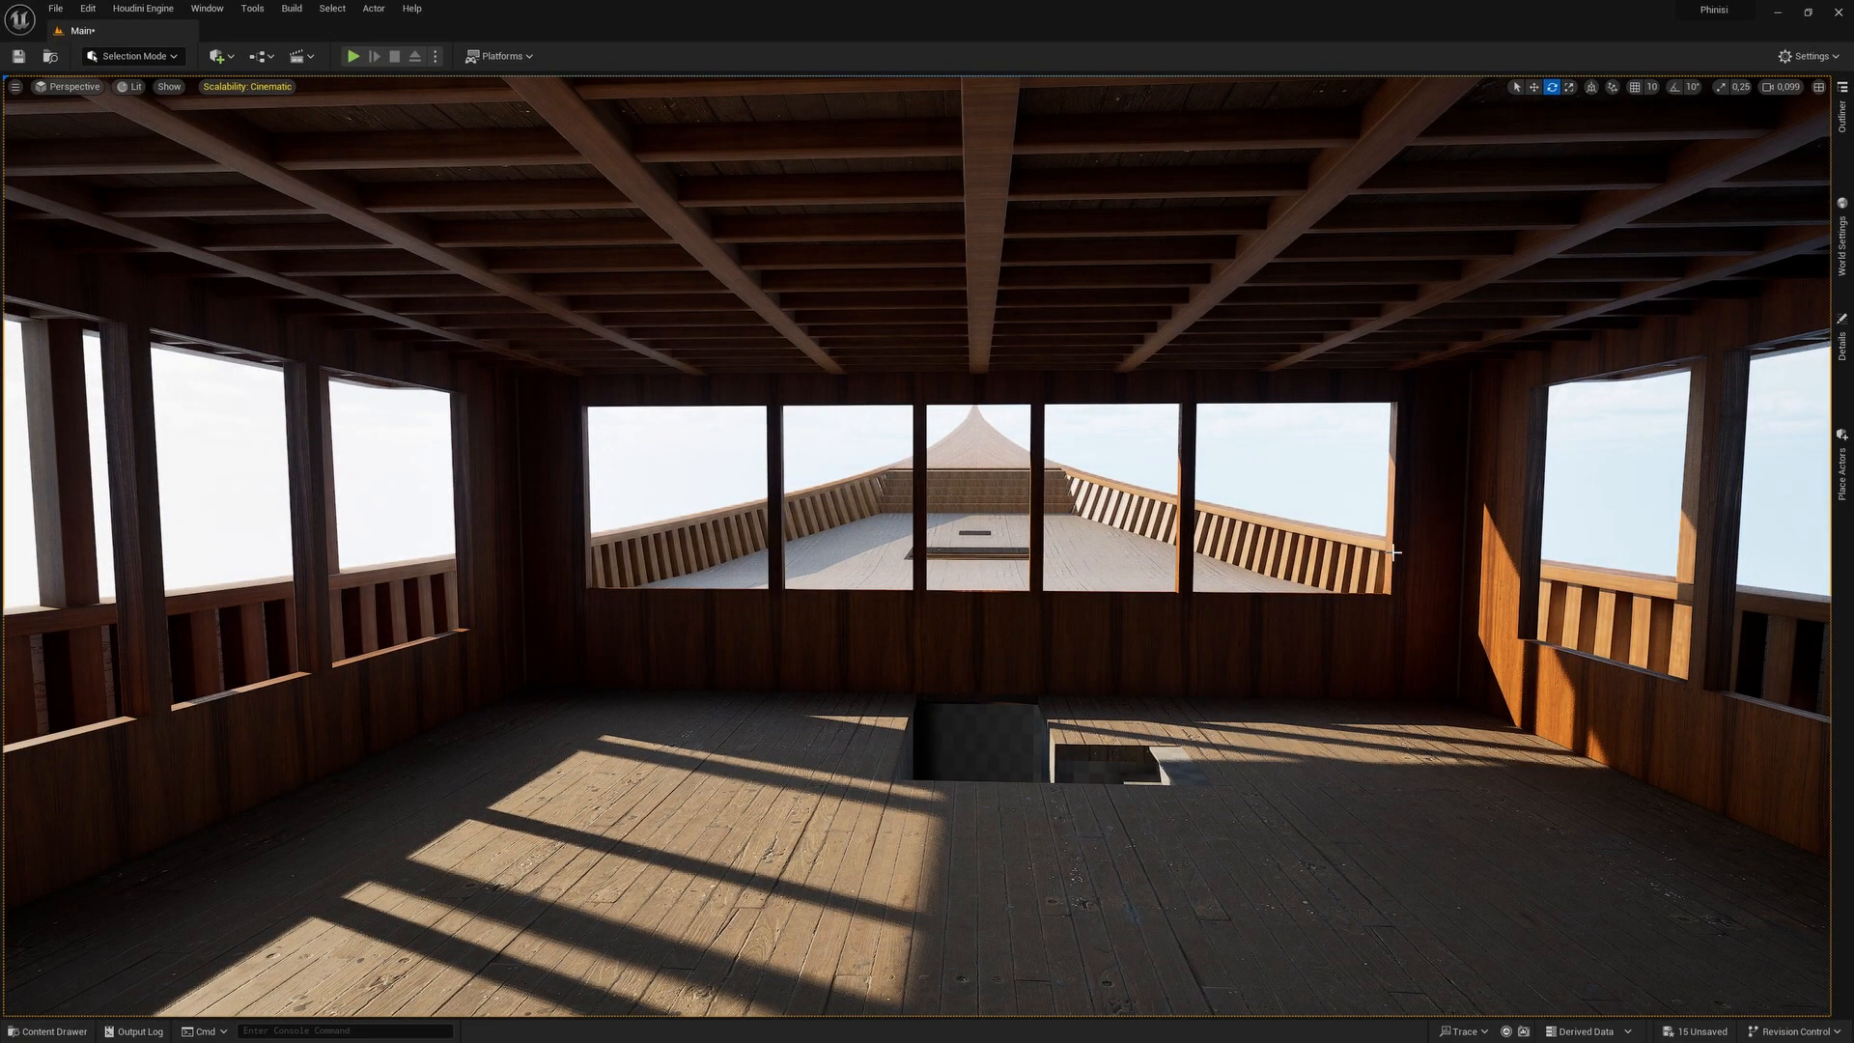
pyautogui.moveTo(1173, 753)
pyautogui.mouseDown(button='right')
pyautogui.moveTo(1352, 753)
pyautogui.moveTo(773, 753)
pyautogui.moveTo(773, 734)
pyautogui.moveTo(918, 763)
pyautogui.moveTo(1158, 763)
pyautogui.moveTo(628, 763)
pyautogui.moveTo(517, 802)
pyautogui.mouseUp(button='right')
pyautogui.scroll(-2, 1315, 753)
pyautogui.scroll(2, 918, 753)
pyautogui.press('s')
pyautogui.press('s')
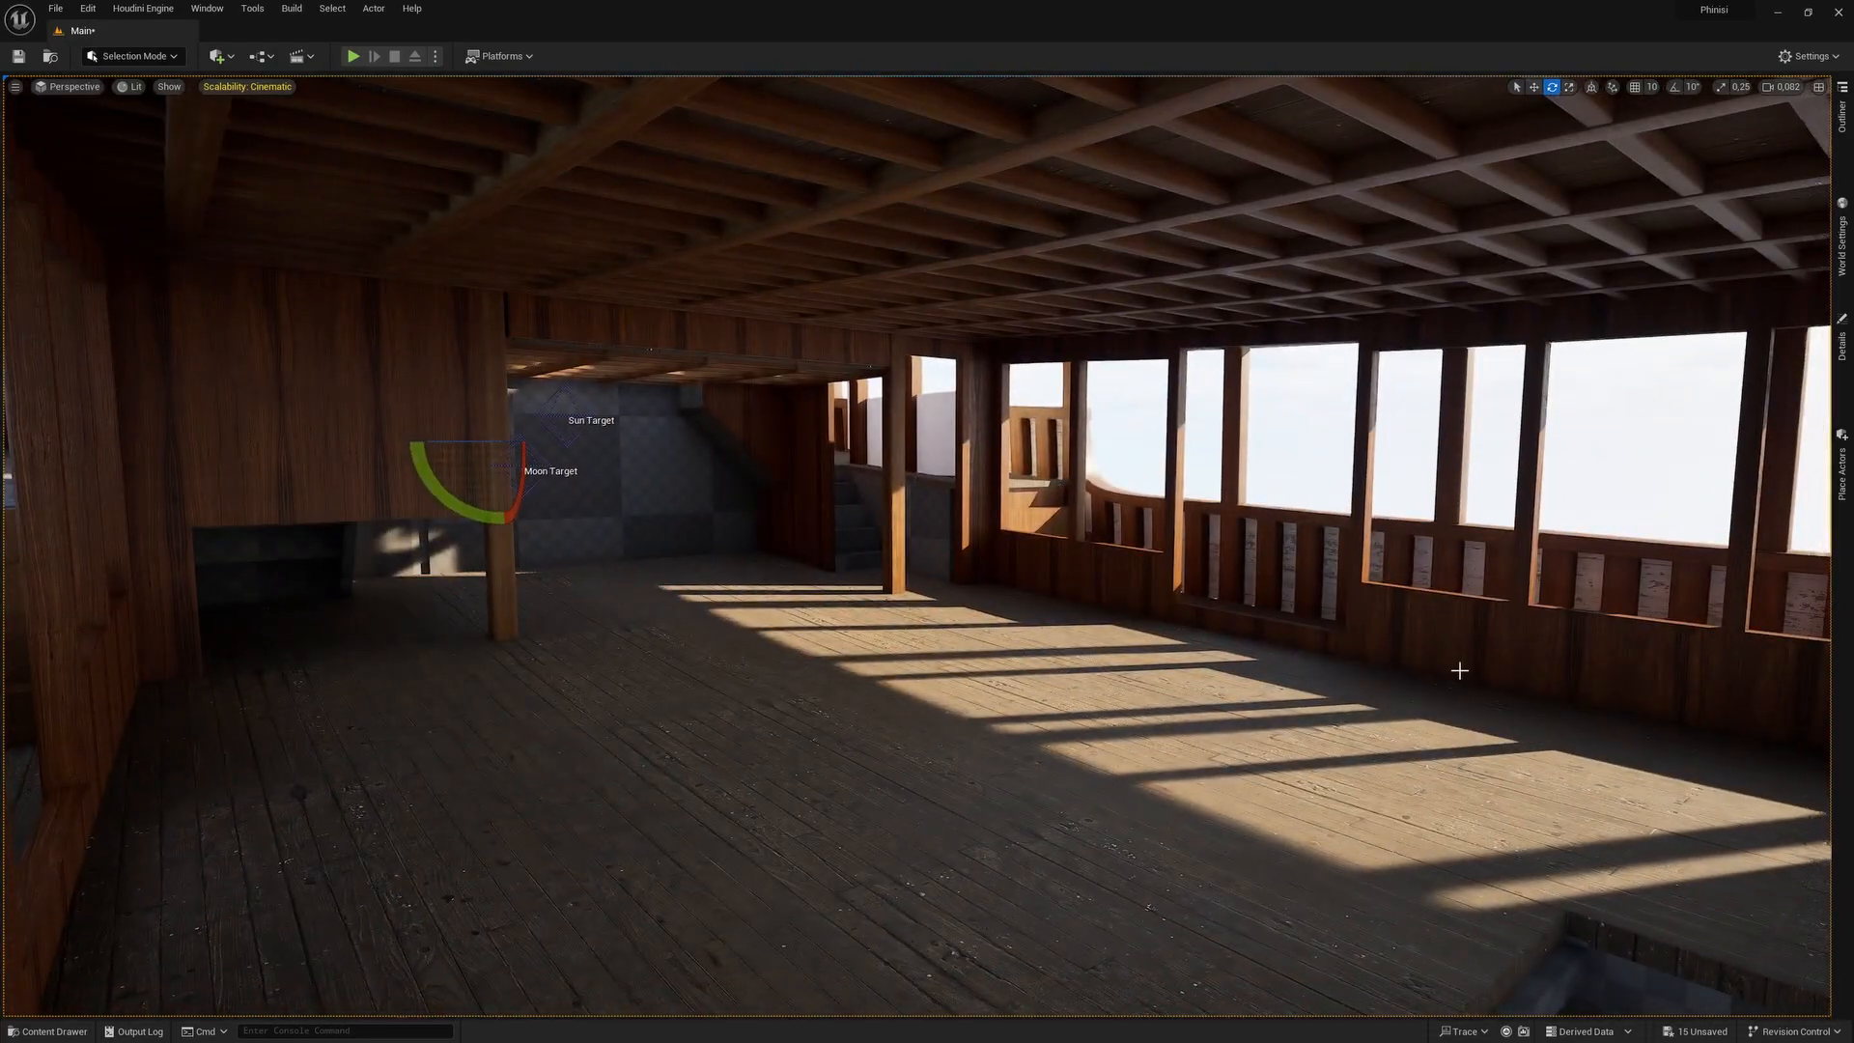
pyautogui.moveTo(981, 638); pyautogui.dragTo(734, 620, button='right')
pyautogui.scroll(-2, 734, 629)
pyautogui.press('d')
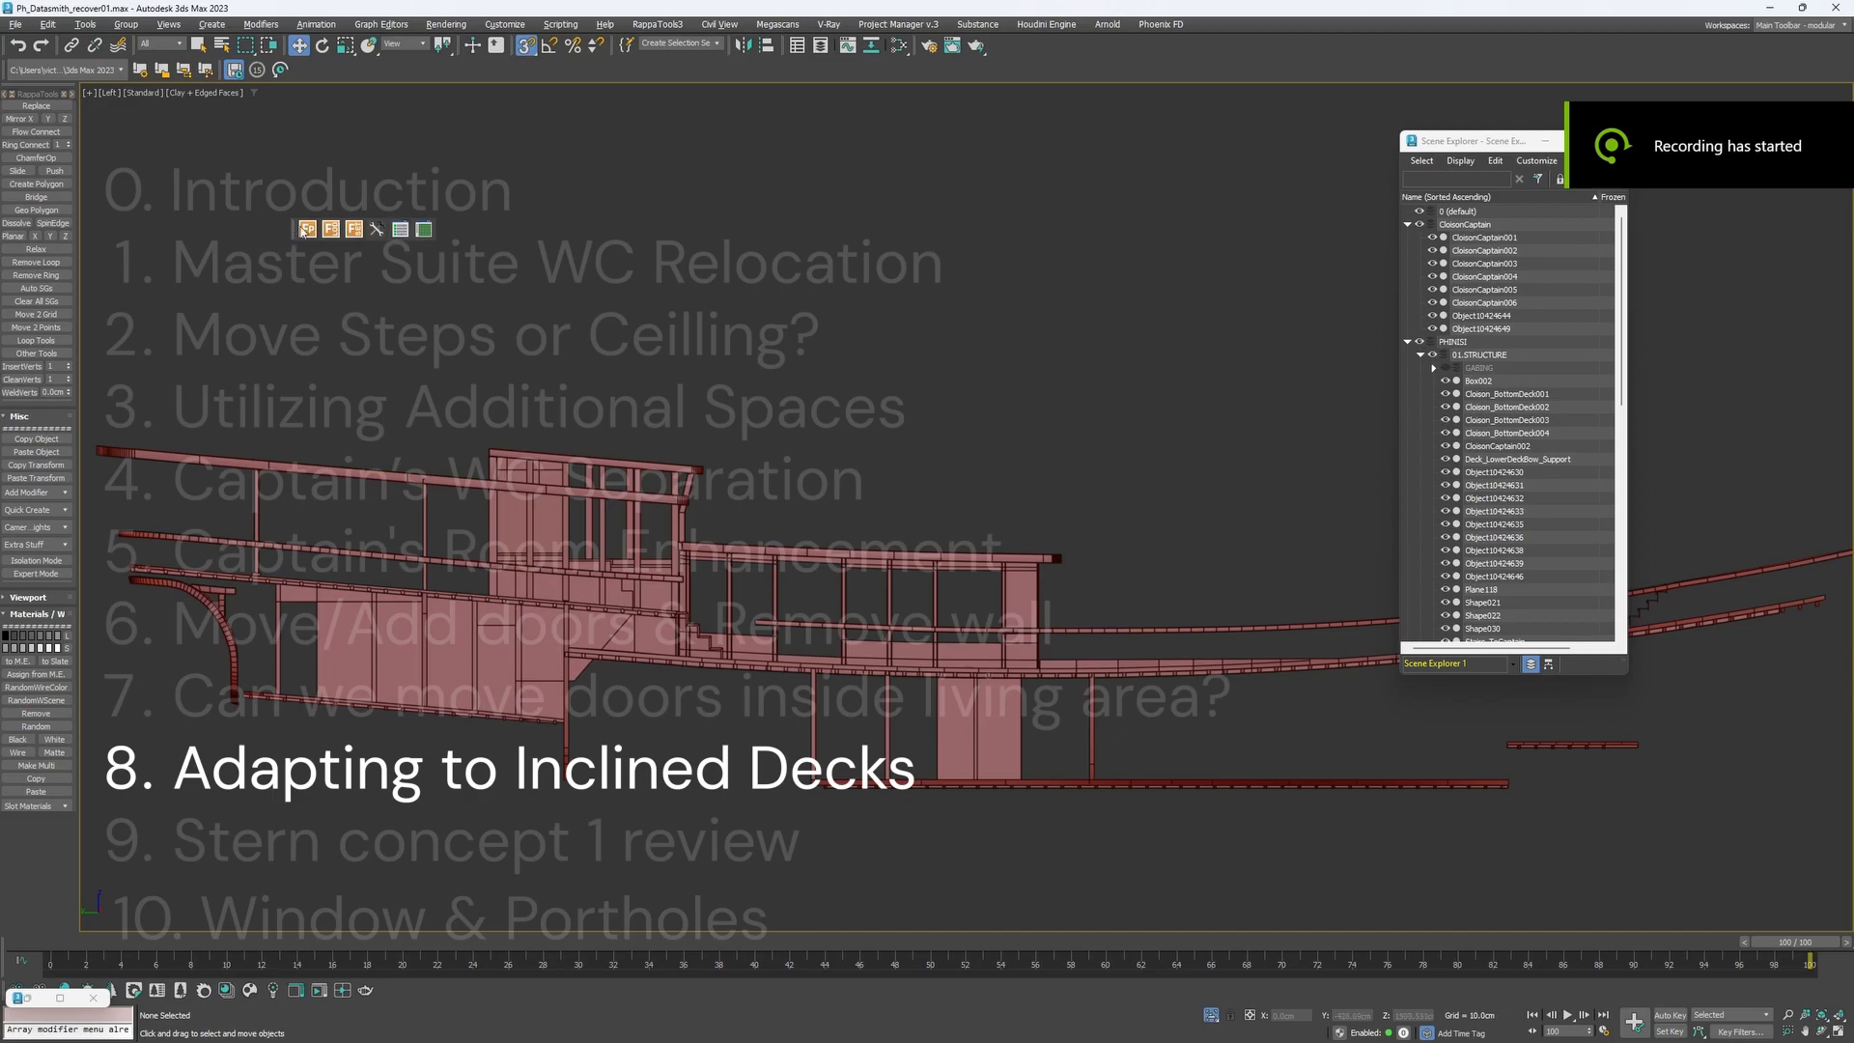
# Dock the floating toolbar into the main toolbar and move the Scene Explorer out of the 3ds Max viewport.
pyautogui.moveTo(297, 232); pyautogui.dragTo(1004, 46)
pyautogui.moveTo(1503, 145); pyautogui.dragTo(1853, 193)
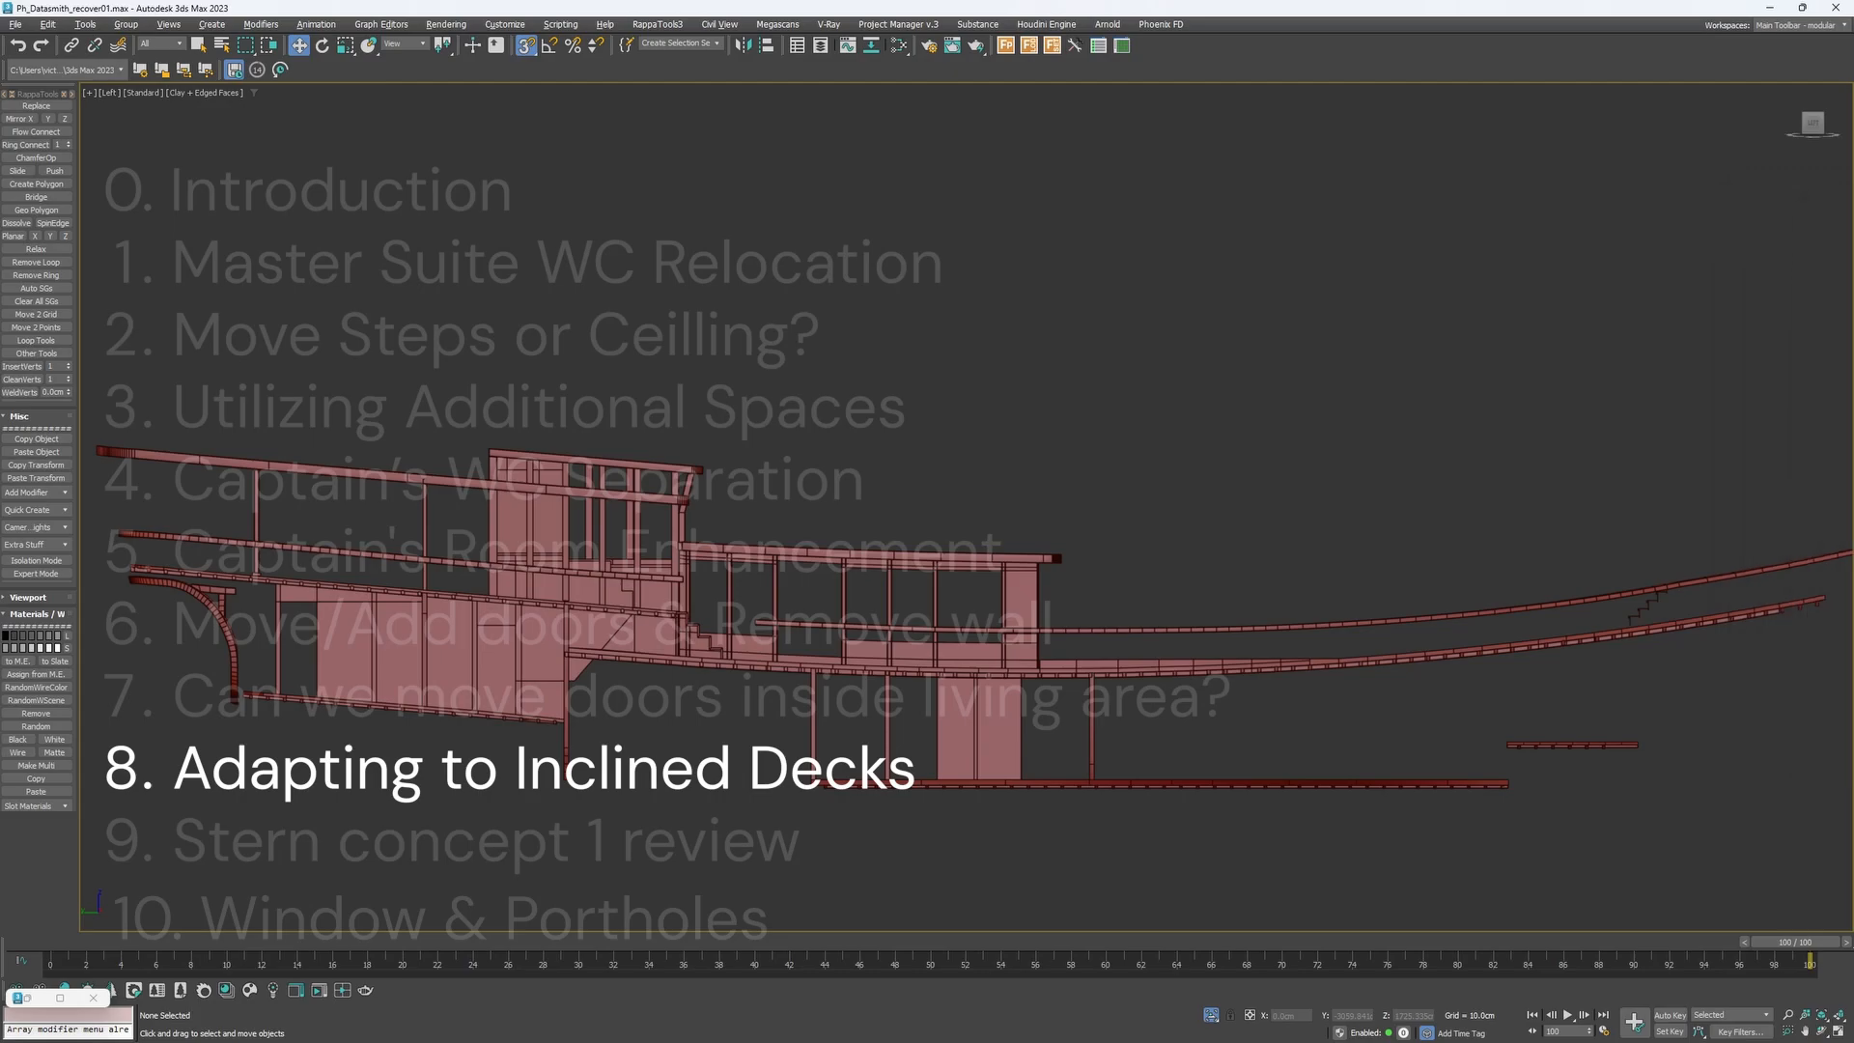
# Examine the inclination of the decks, railings and deckhouses in the ship's side view from stern to bow.
pyautogui.moveTo(896, 271); pyautogui.dragTo(936, 257, button='middle')
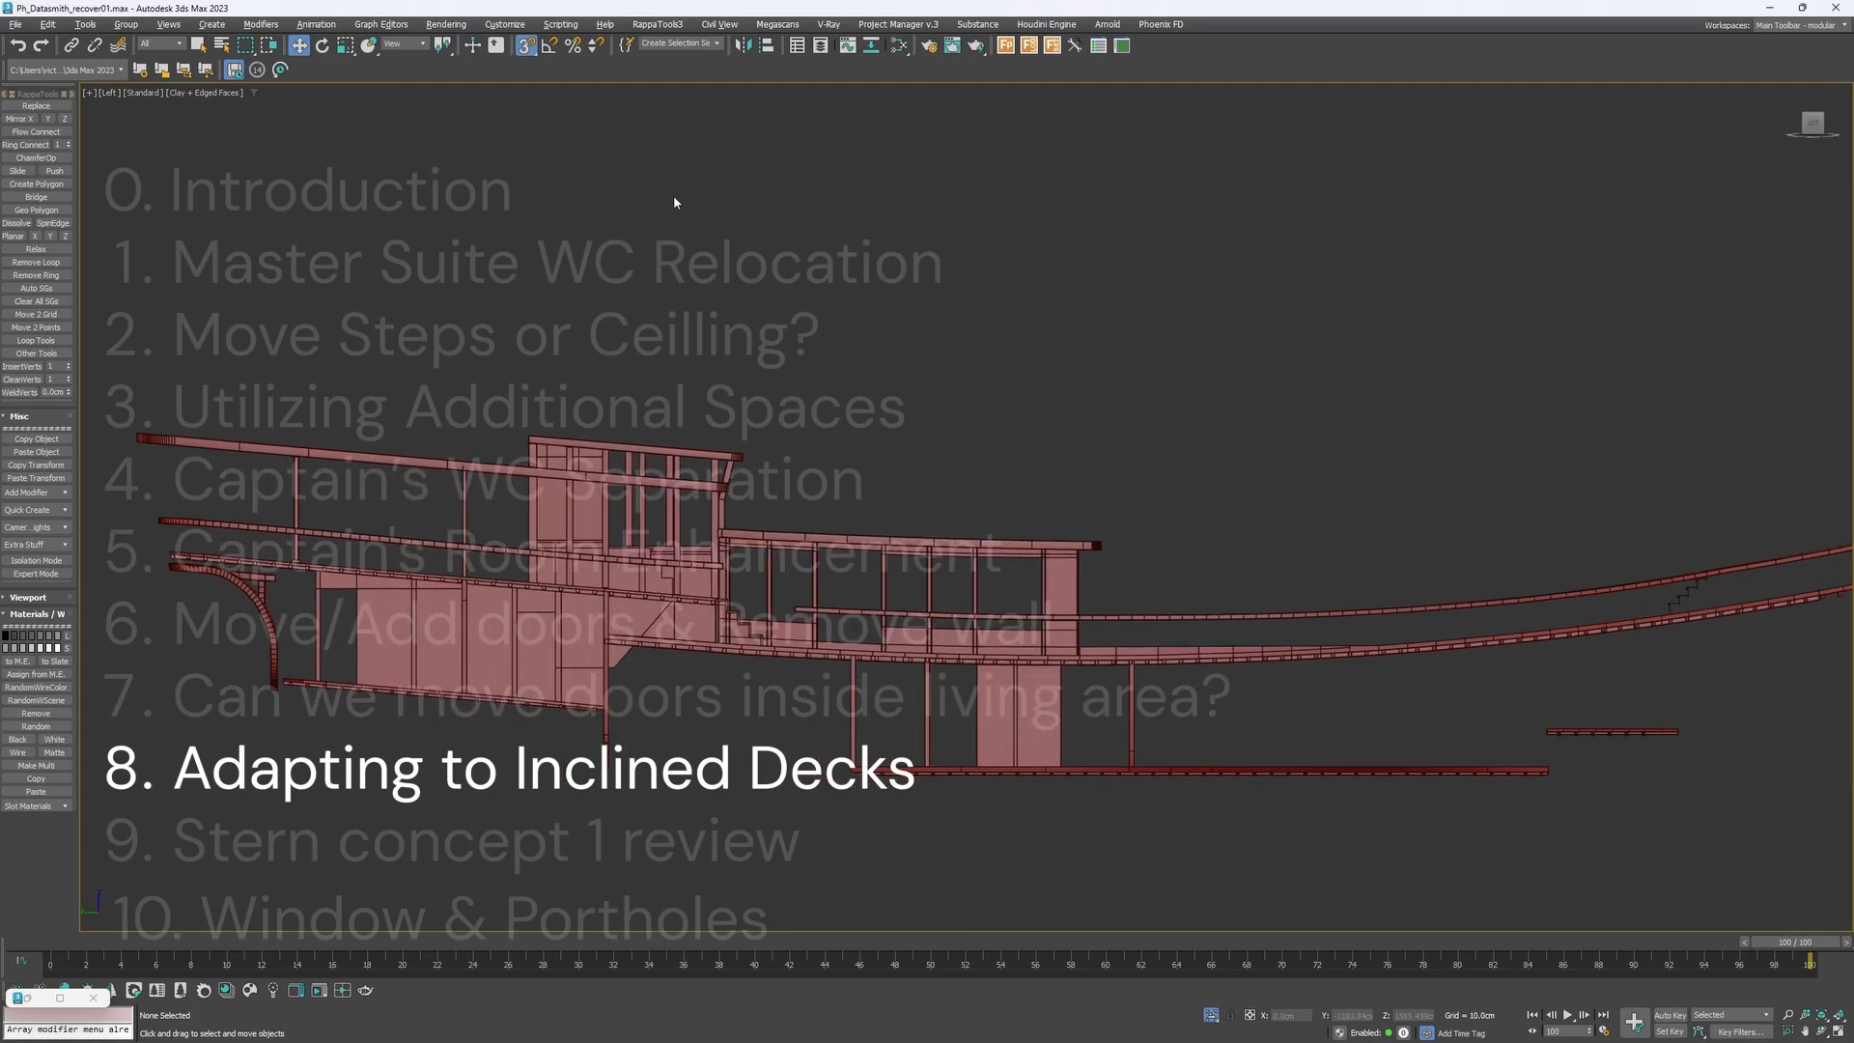
pyautogui.scroll(3, 444, 534)
pyautogui.scroll(3, 632, 496)
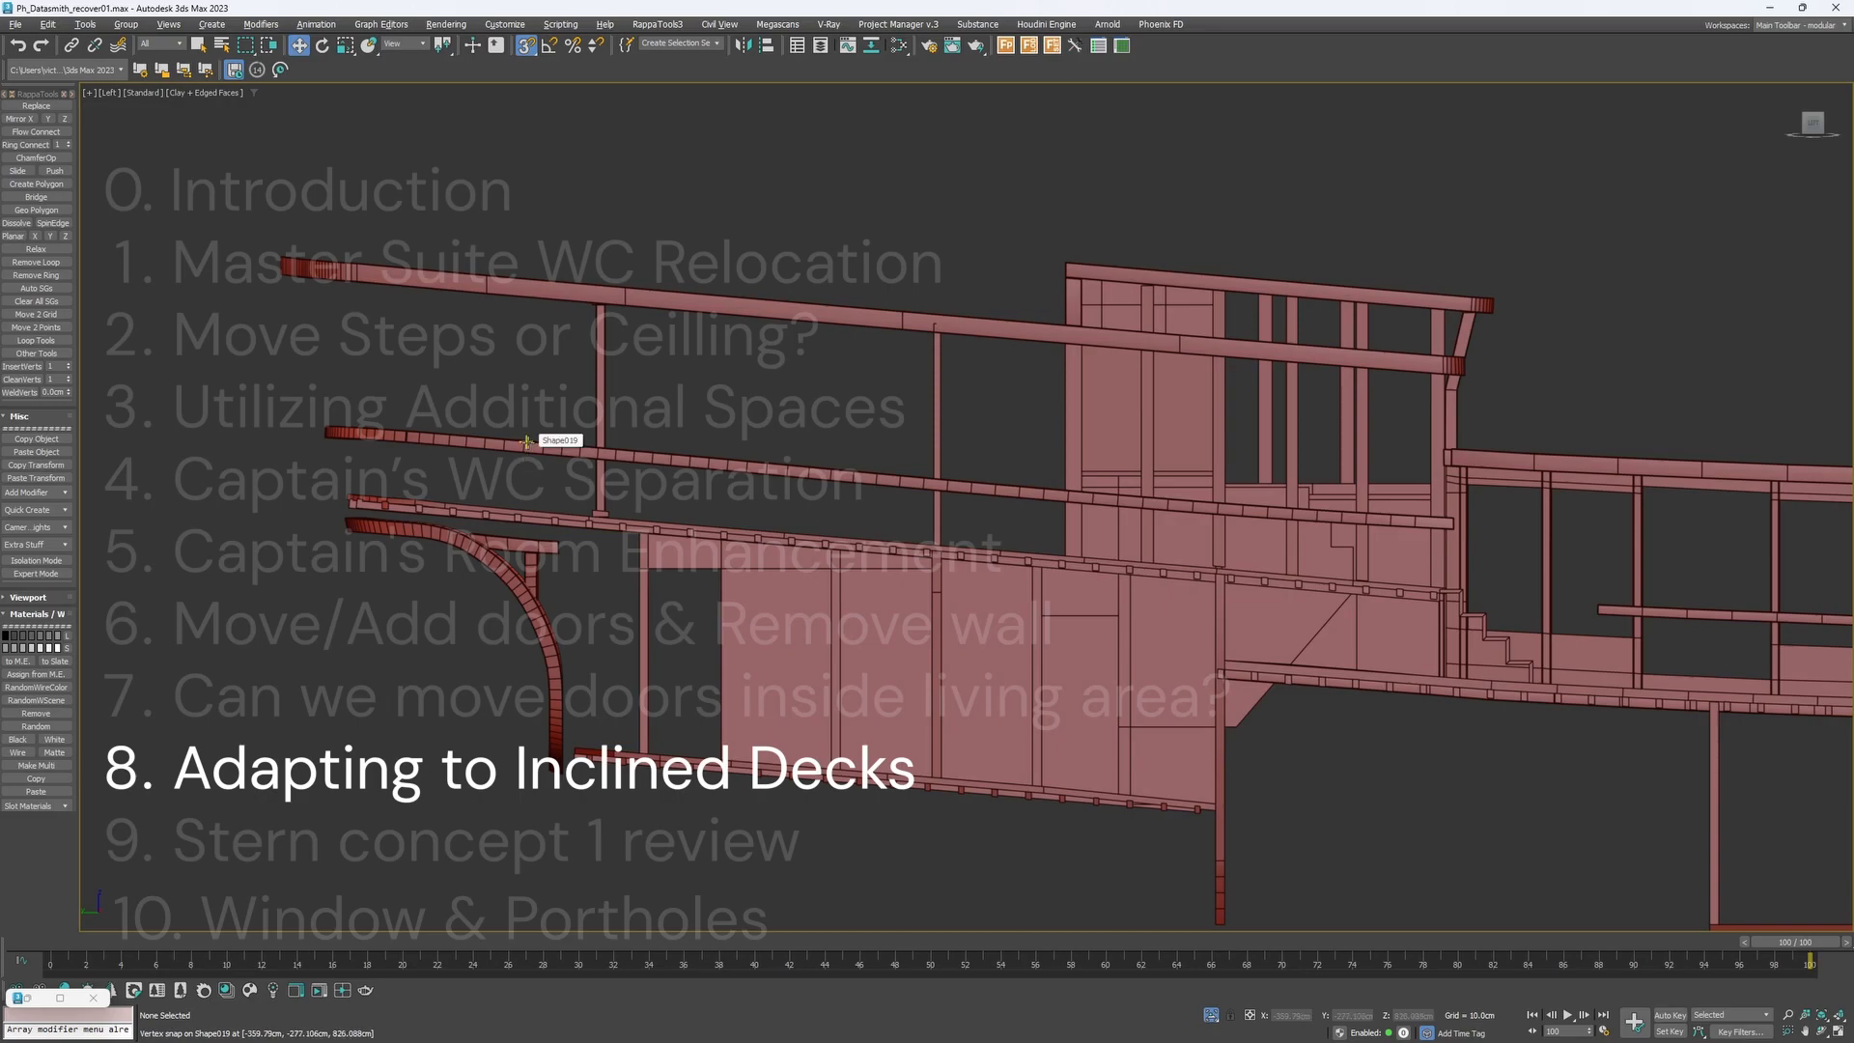
pyautogui.moveTo(659, 463); pyautogui.dragTo(474, 437, button='middle')
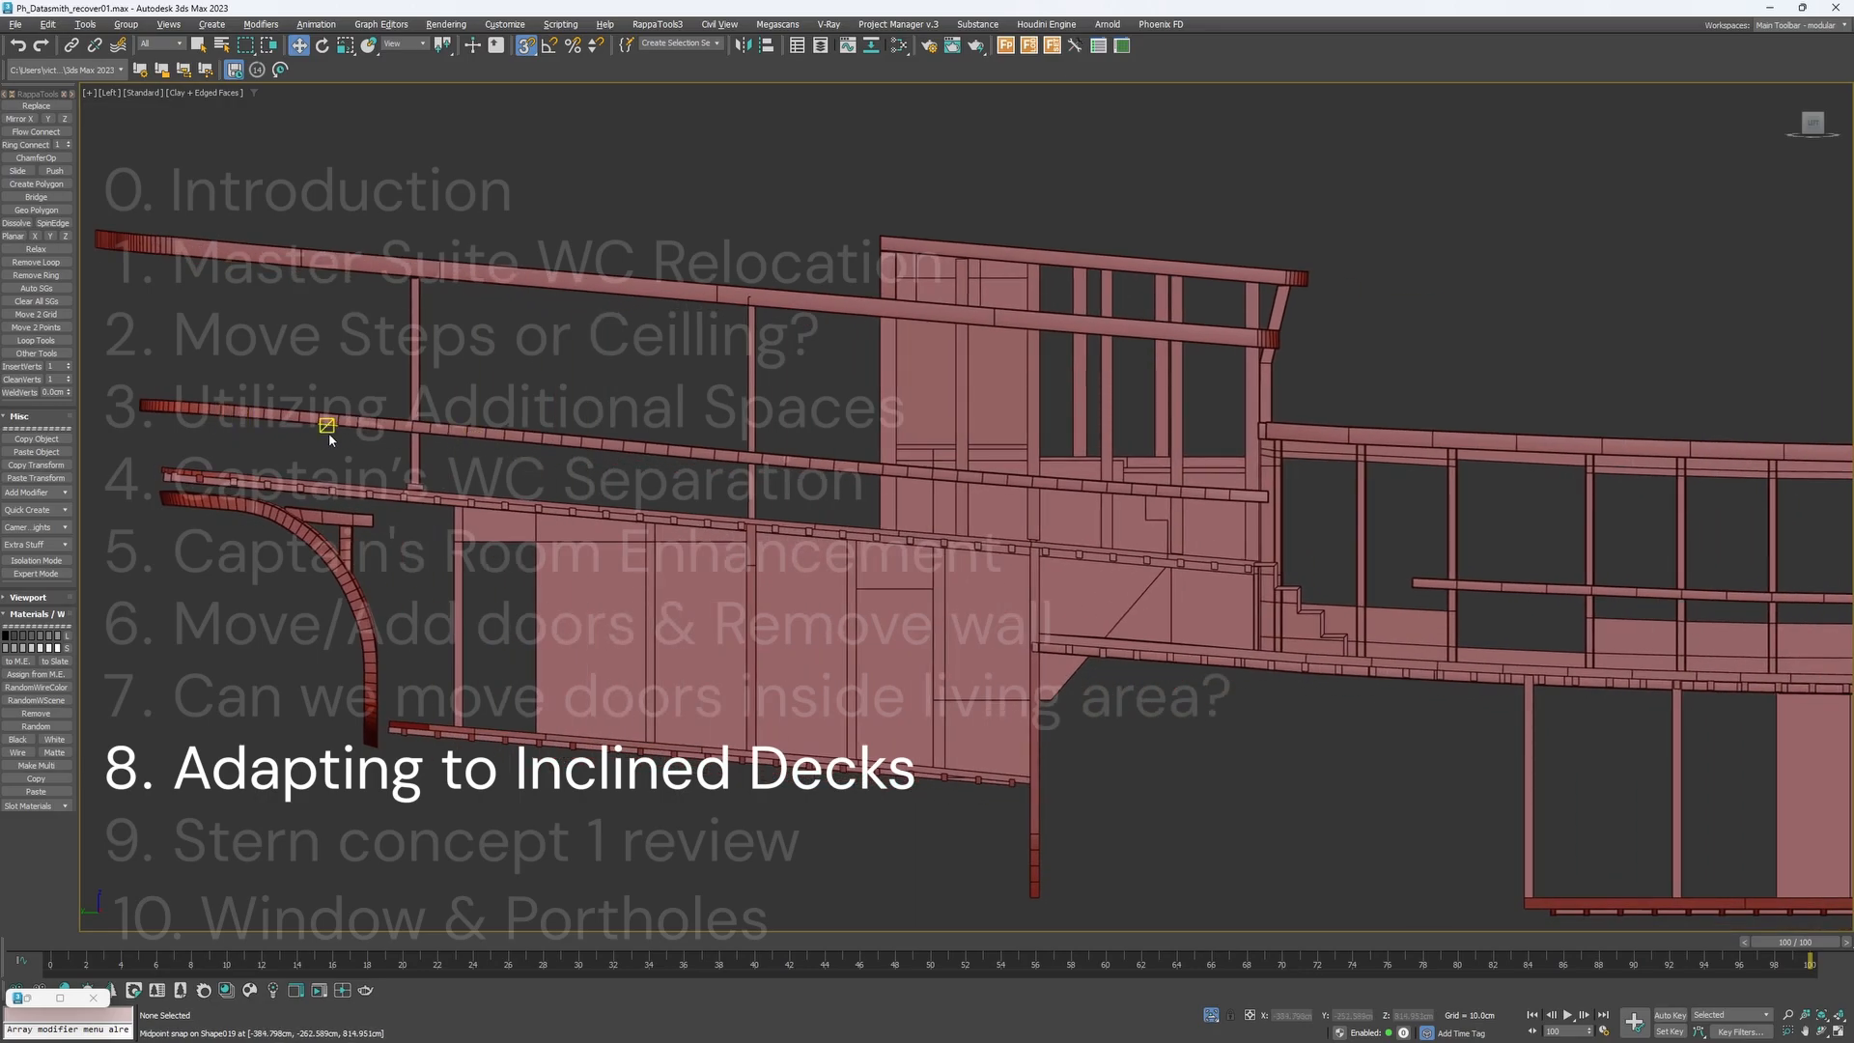
pyautogui.moveTo(1029, 552); pyautogui.dragTo(626, 487, button='middle')
pyautogui.scroll(-2, 563, 482)
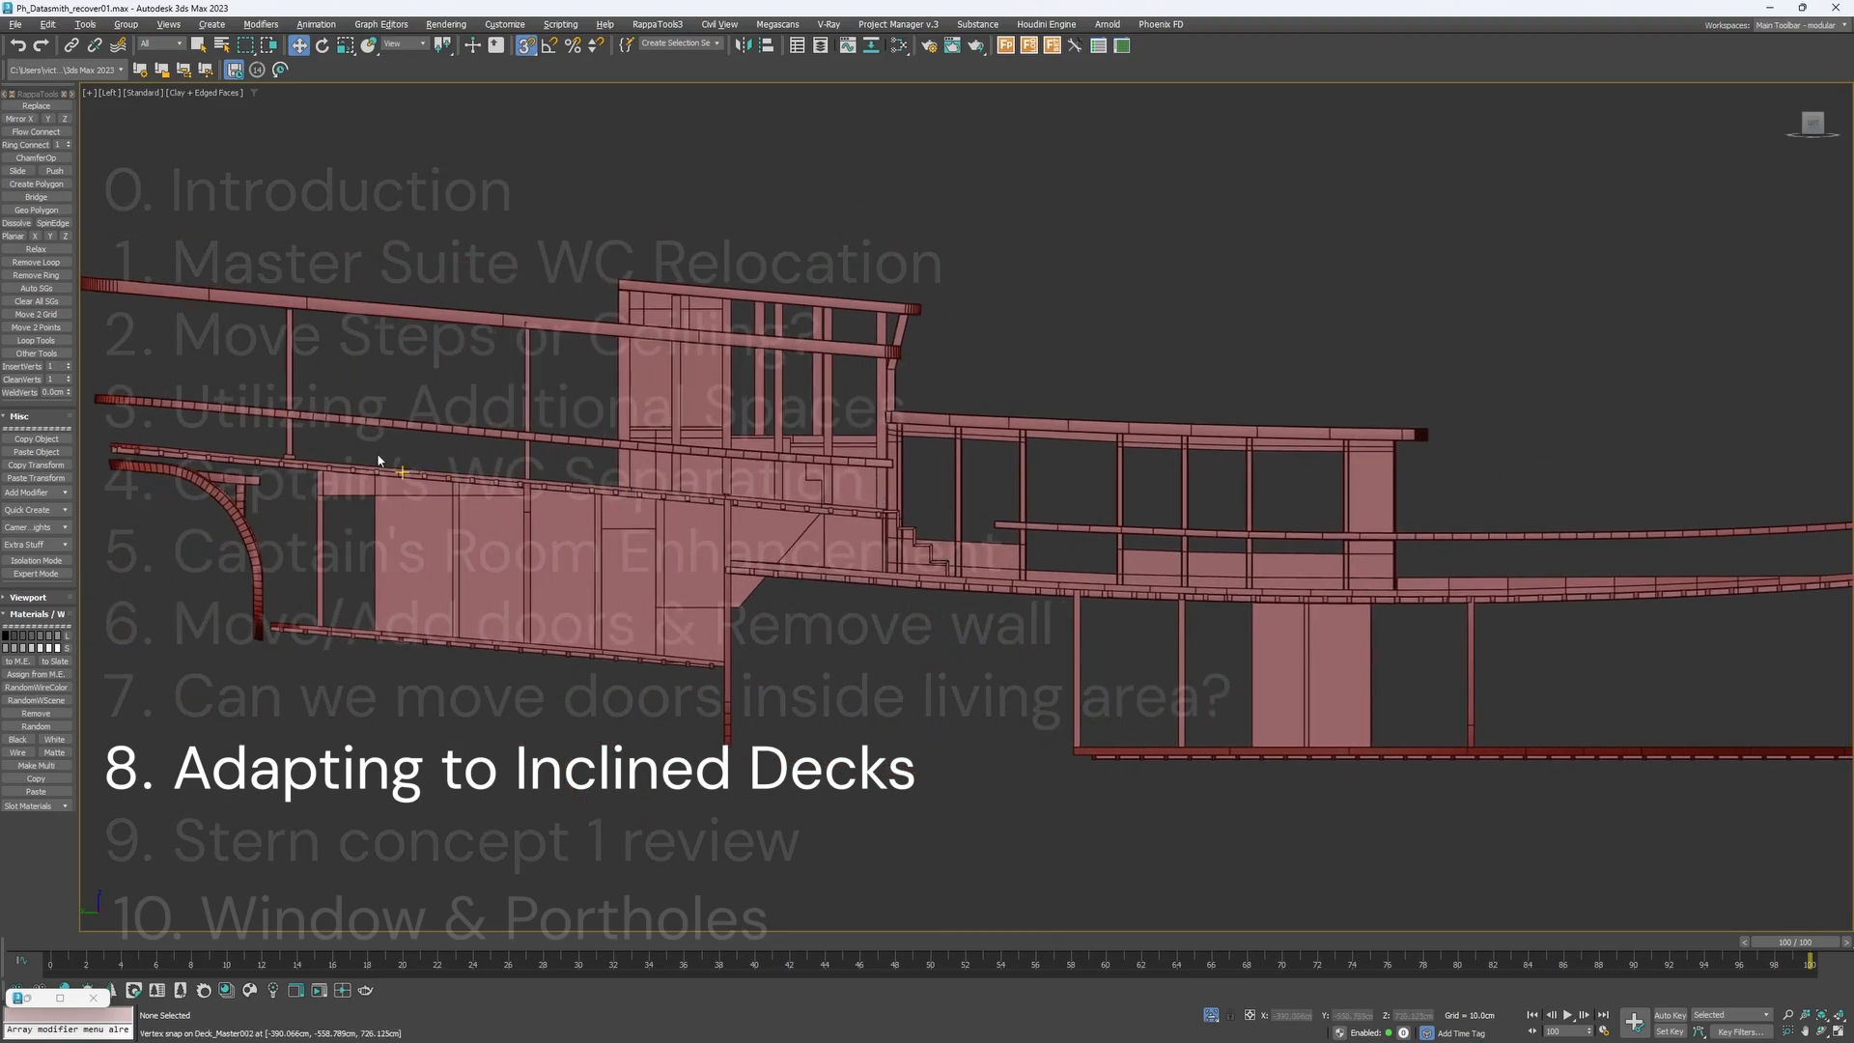
pyautogui.moveTo(1094, 543); pyautogui.dragTo(779, 525, button='middle')
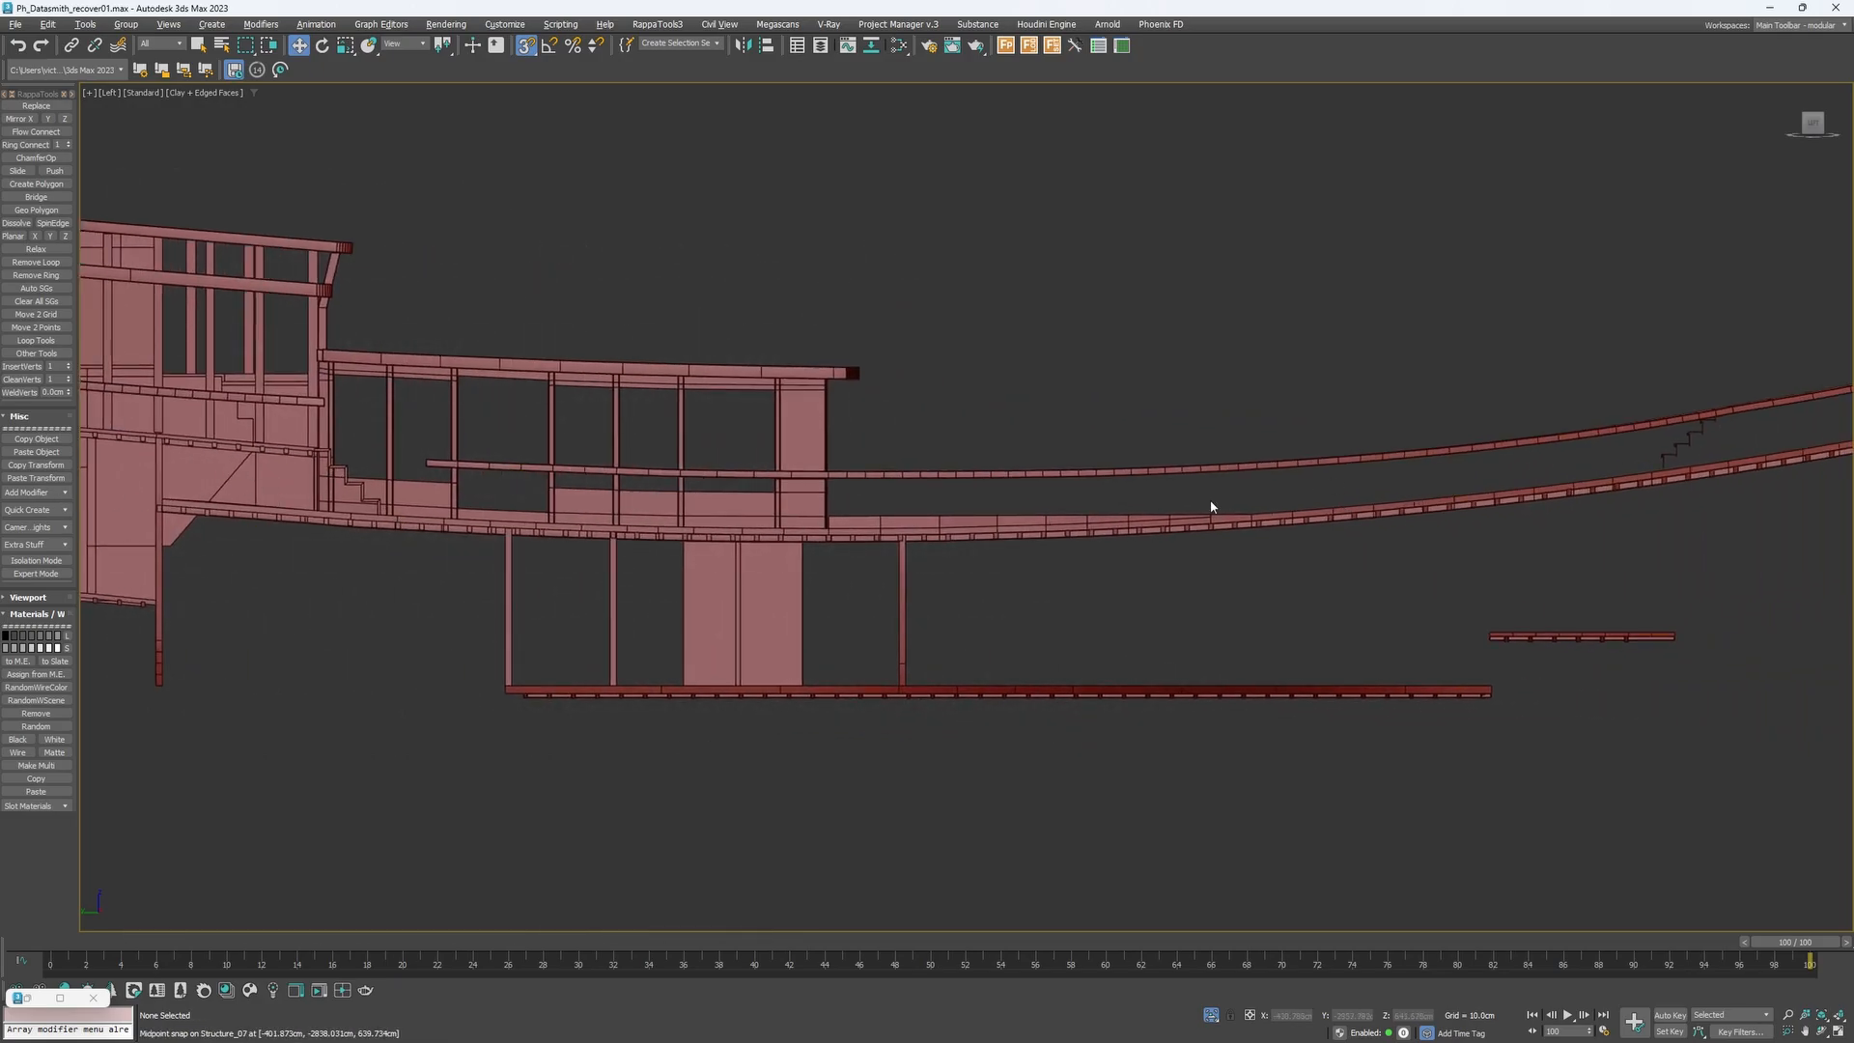
pyautogui.moveTo(885, 532); pyautogui.dragTo(1249, 480, button='middle')
pyautogui.moveTo(509, 492); pyautogui.dragTo(956, 604, button='middle')
pyautogui.scroll(2, 436, 385)
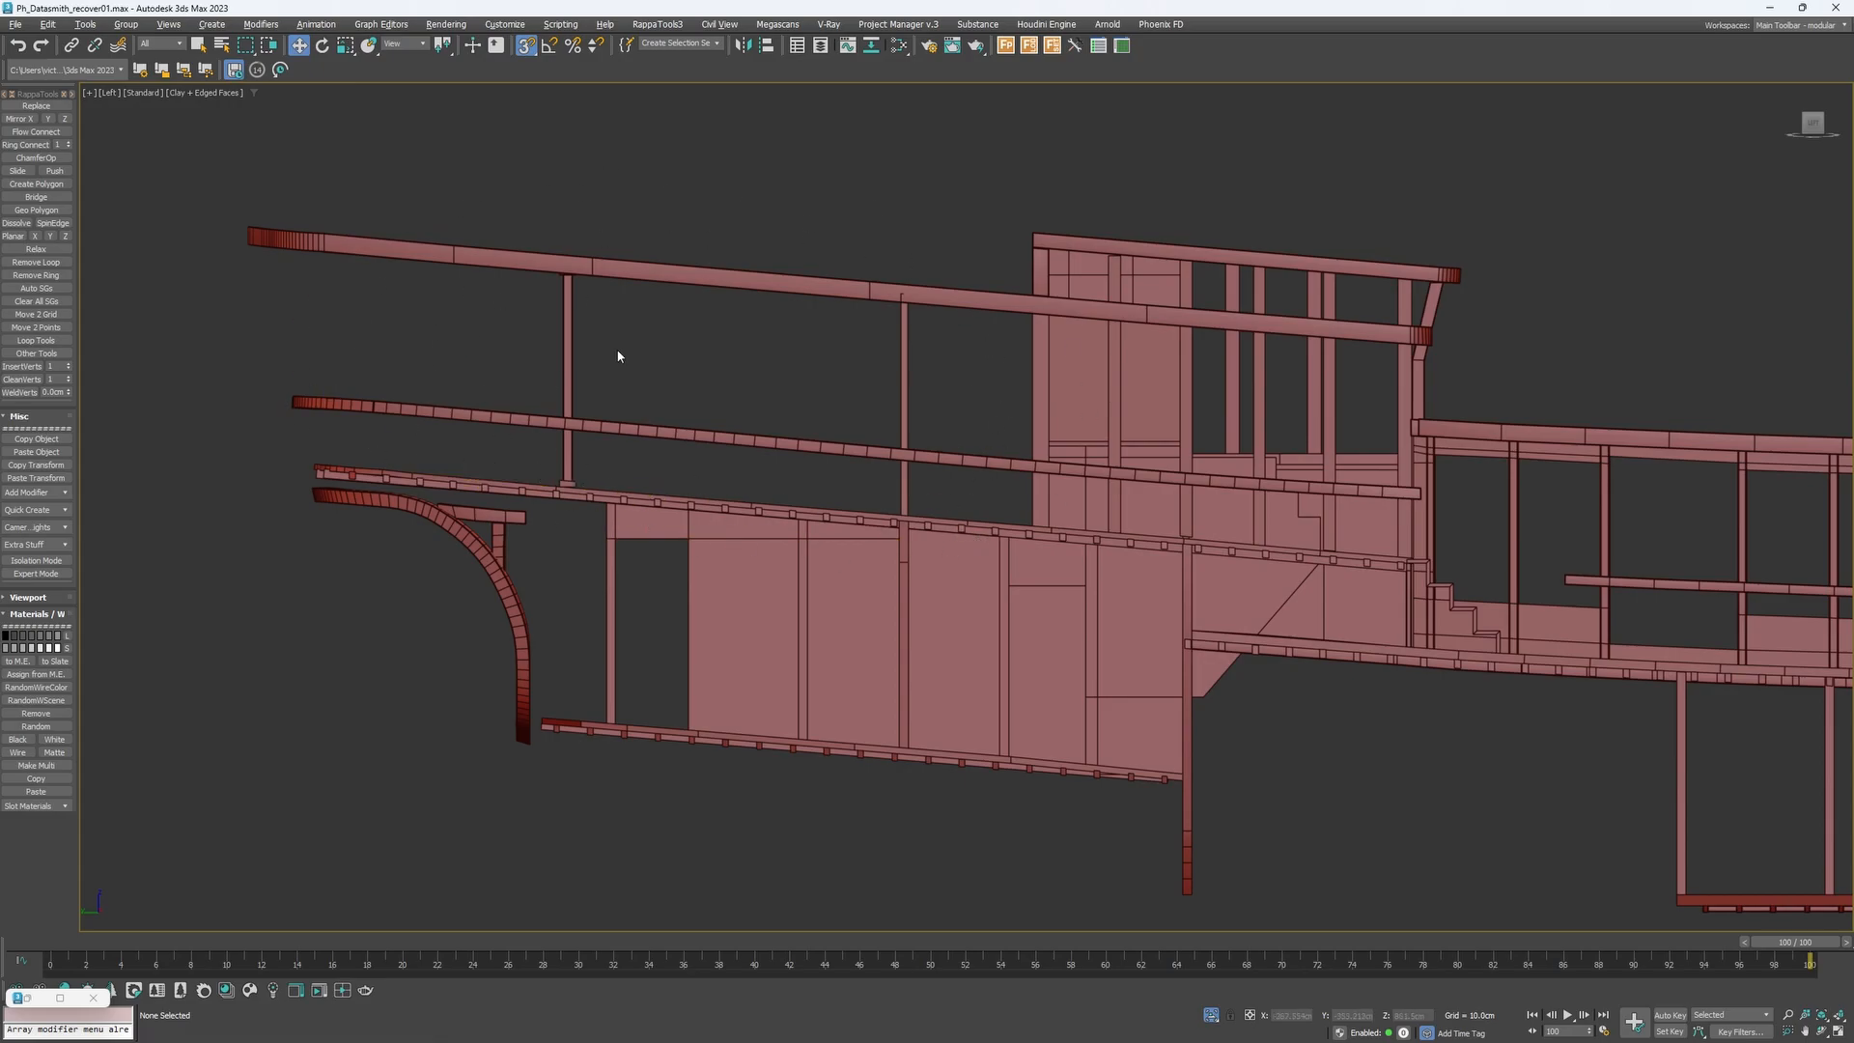
pyautogui.scroll(6, 614, 396)
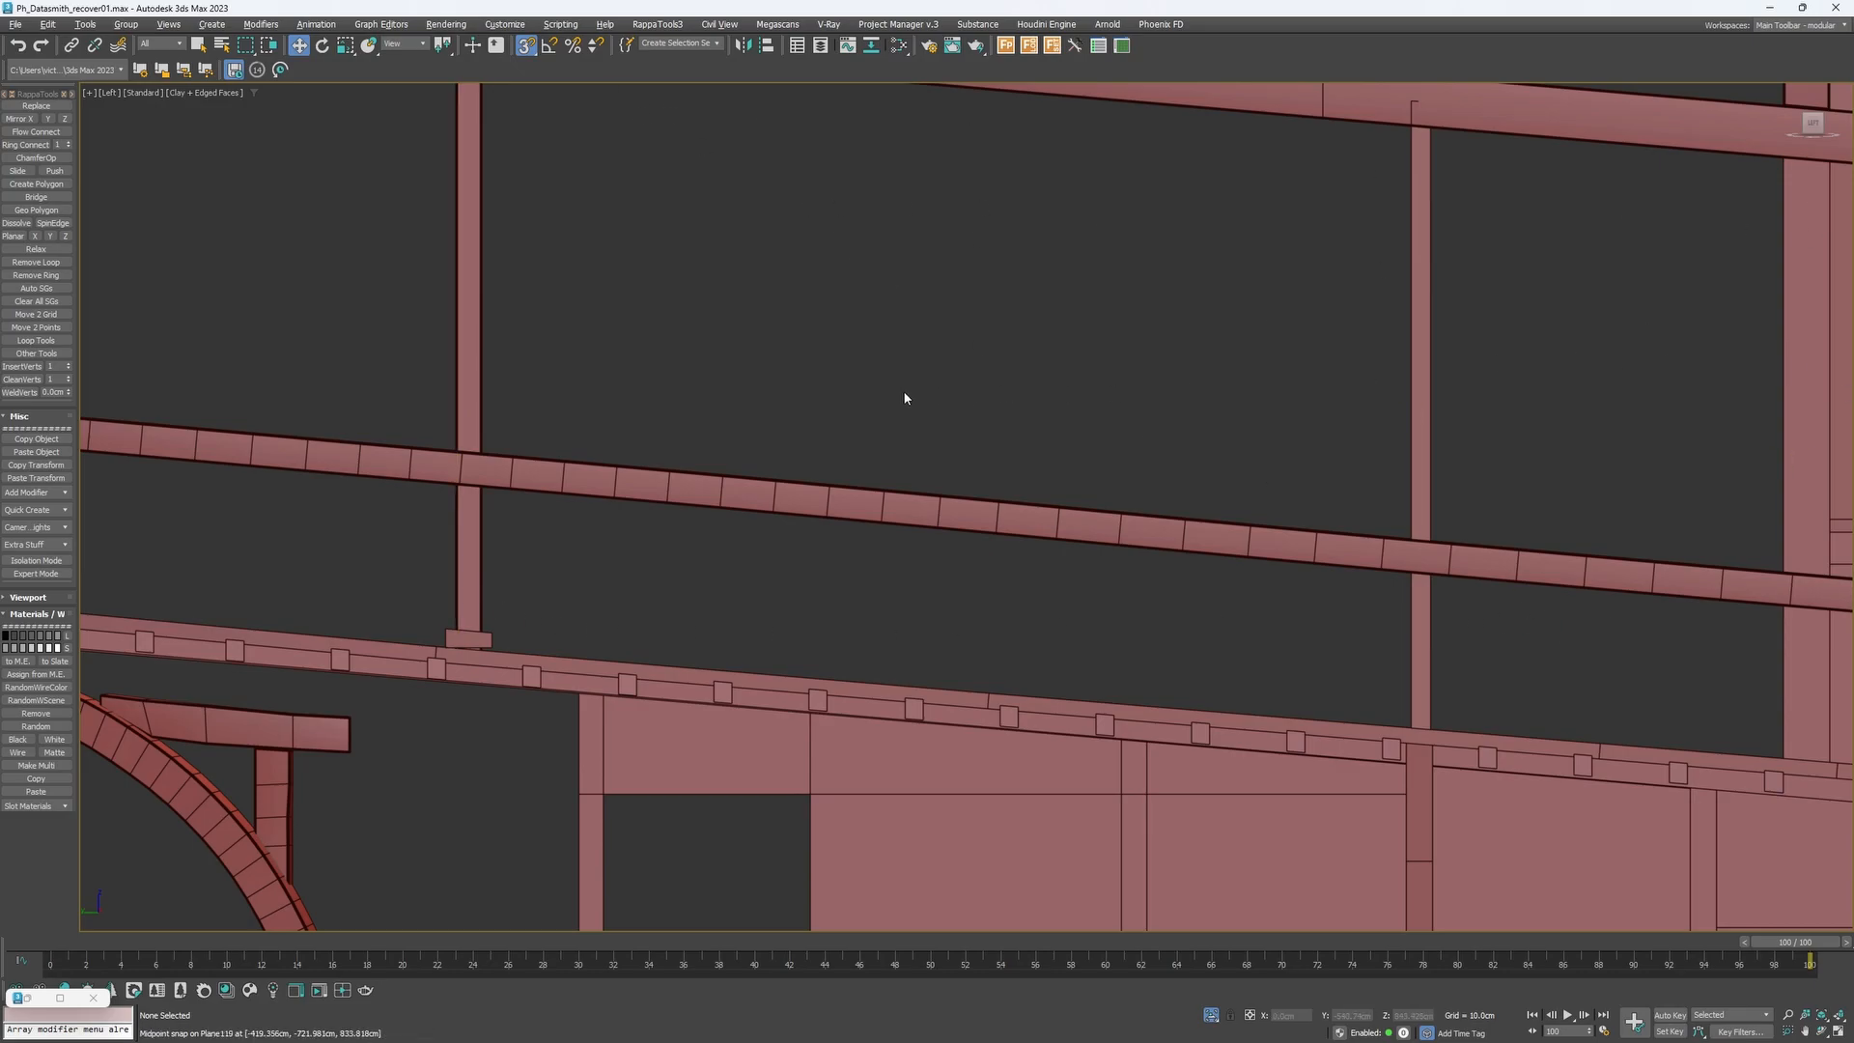
# Draw a long, thin horizontal plane just above the sloping deck in the left view.
pyautogui.moveTo(942, 399); pyautogui.dragTo(979, 413, button='middle')
pyautogui.write('x')
pyautogui.write('xp')
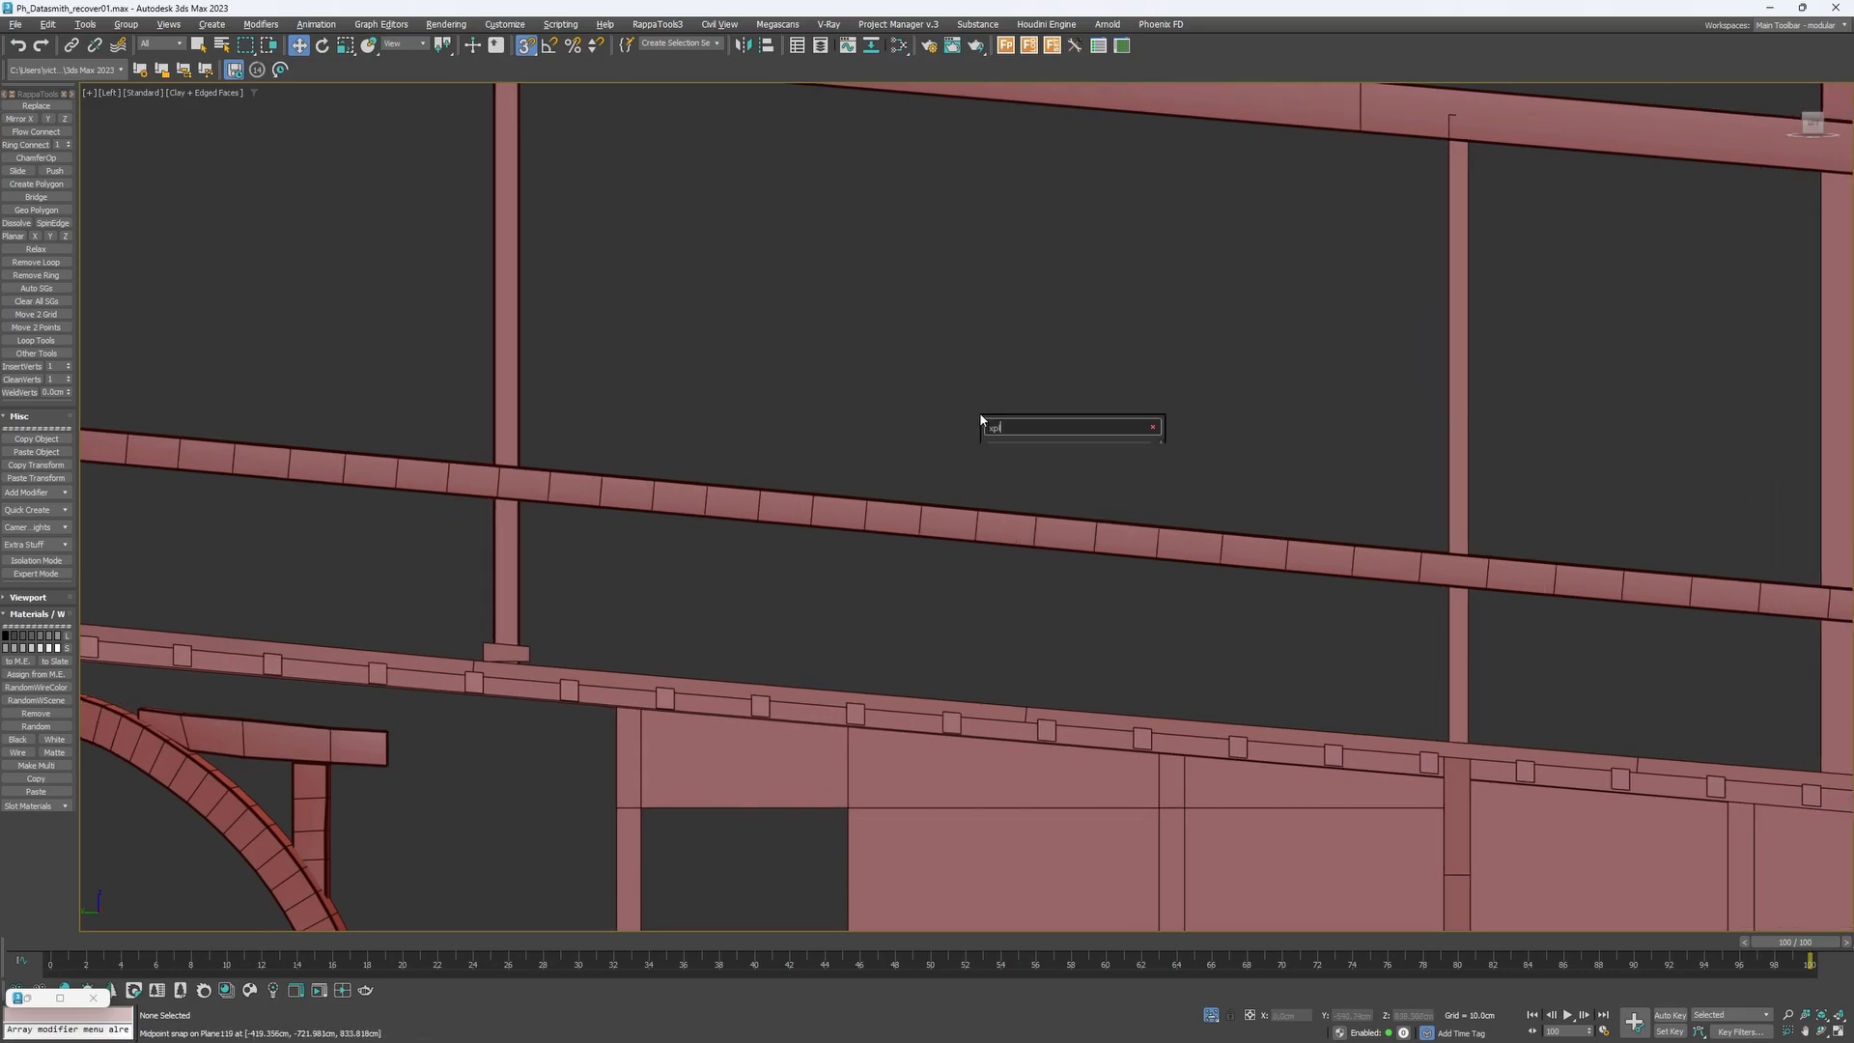
pyautogui.write('lane')
pyautogui.press('BackSpace')
pyautogui.press('BackSpace')
pyautogui.press('BackSpace')
pyautogui.press('BackSpace')
pyautogui.press('BackSpace')
pyautogui.press('BackSpace')
pyautogui.write('pla')
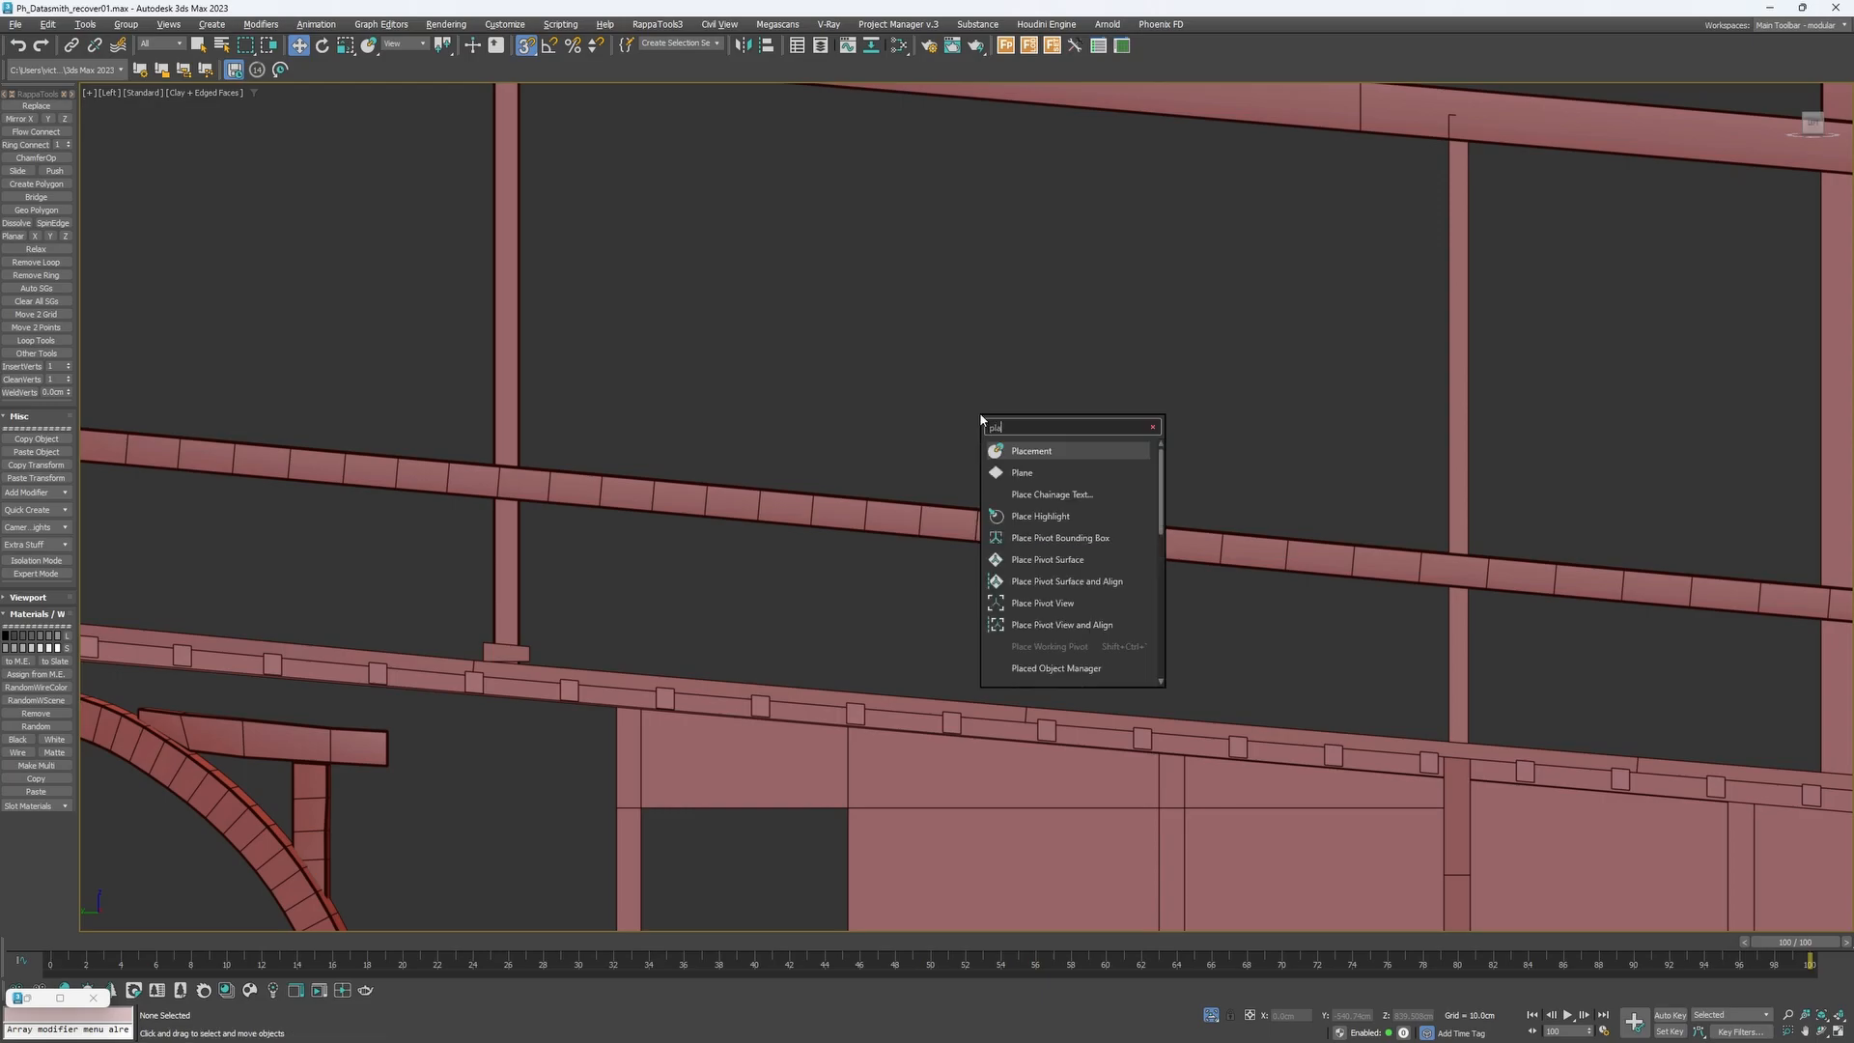
pyautogui.click(1009, 471)
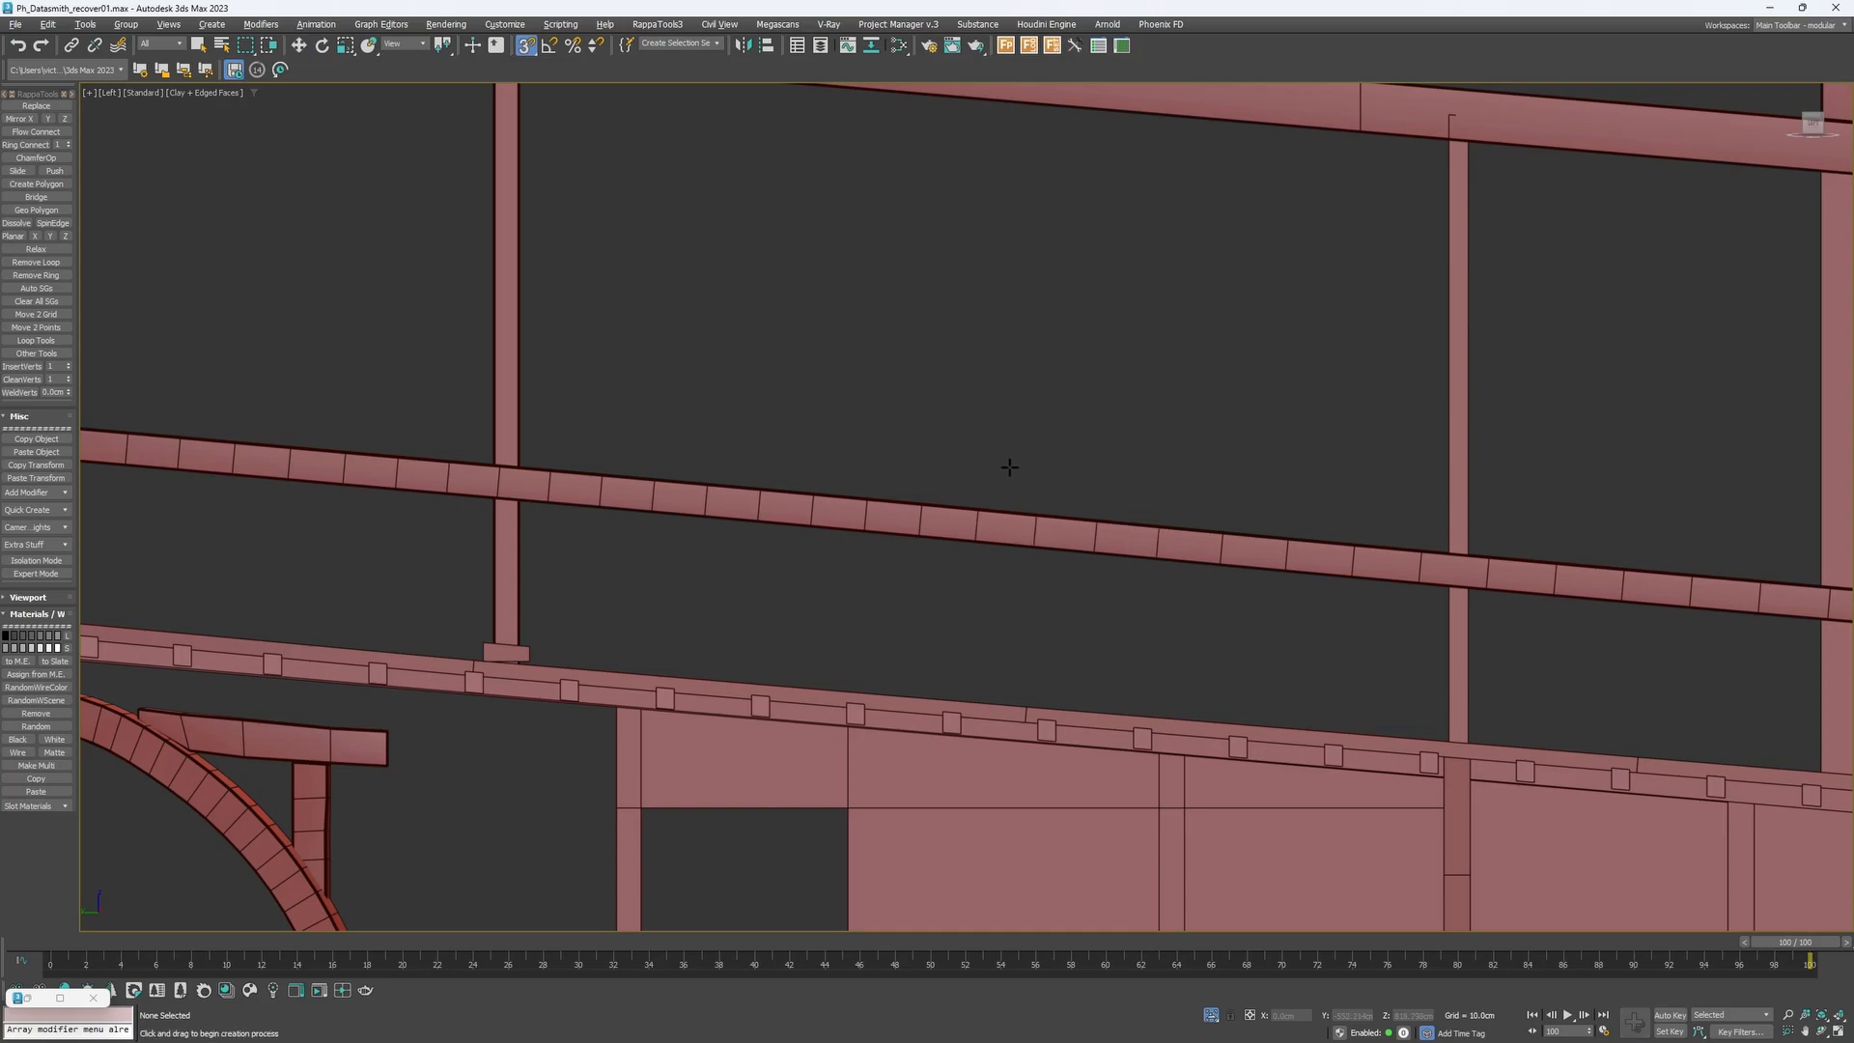
pyautogui.moveTo(570, 648); pyautogui.dragTo(1806, 666)
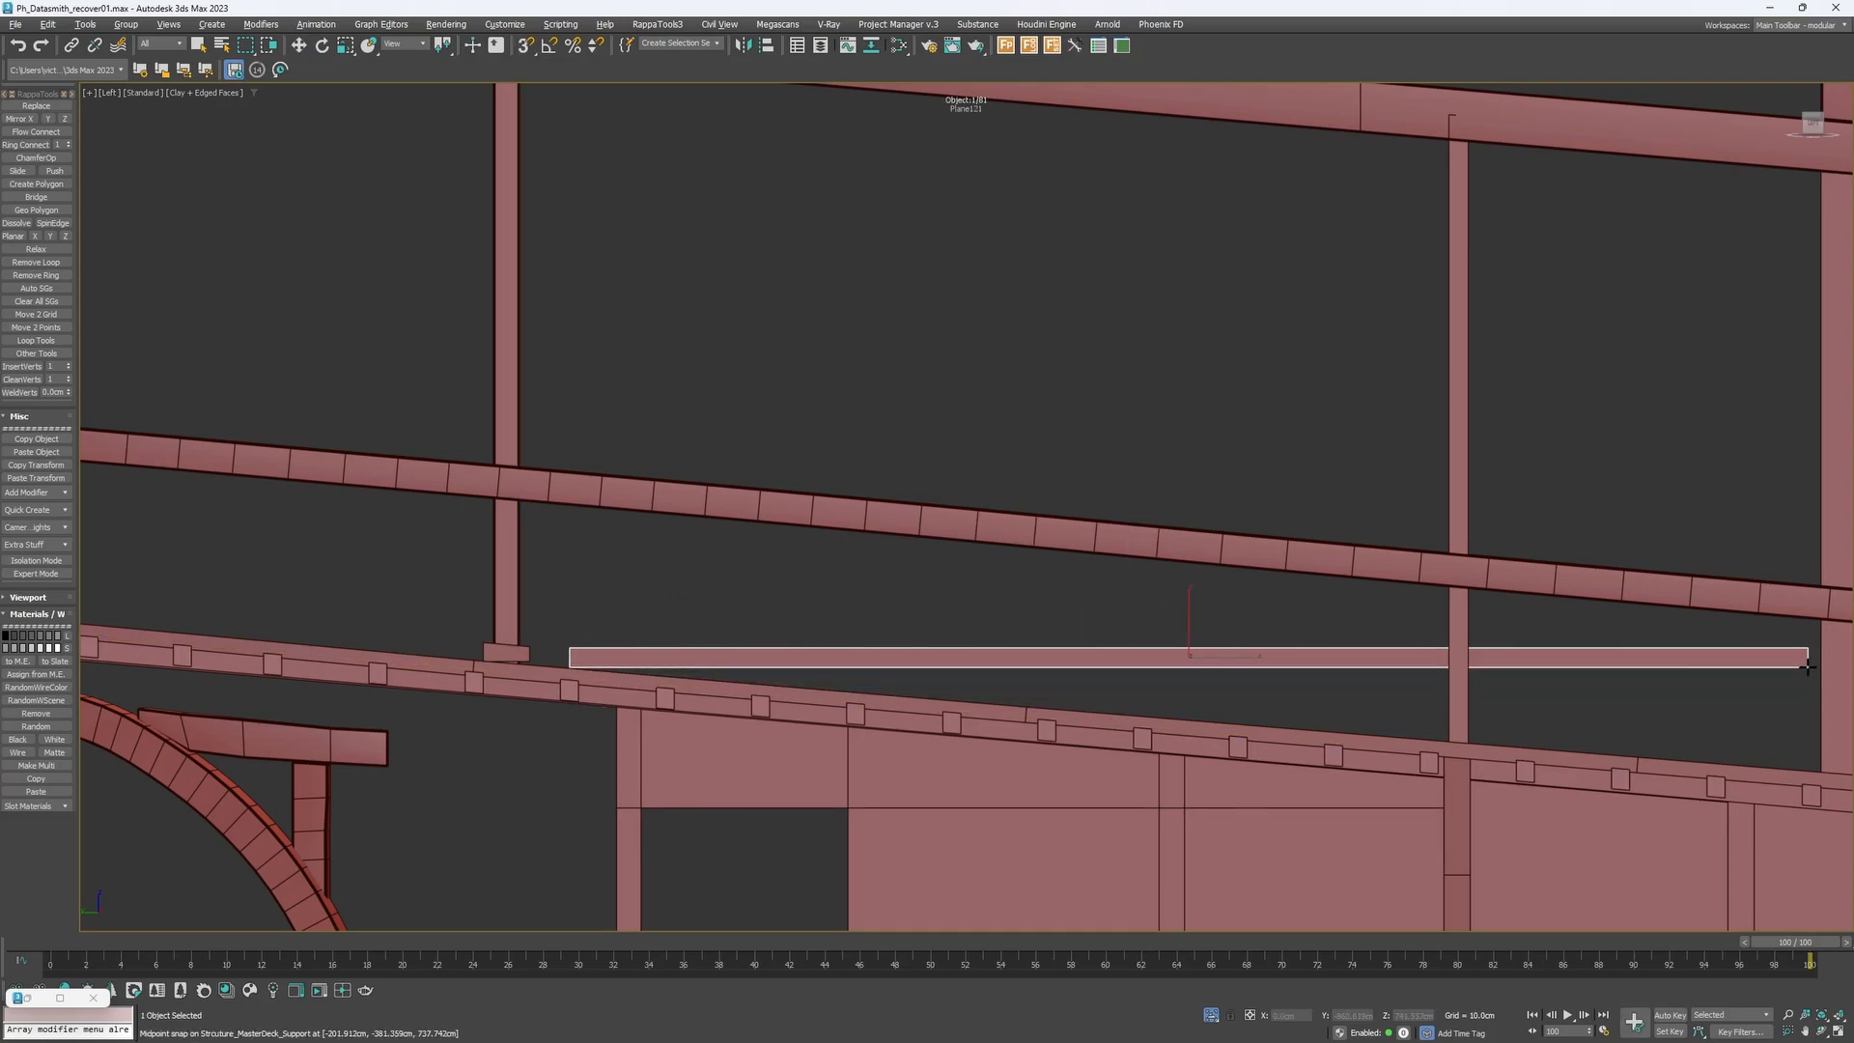
# Examine the slope of the upper and main decks along the ship against the horizontal plane.
pyautogui.scroll(-3, 796, 682)
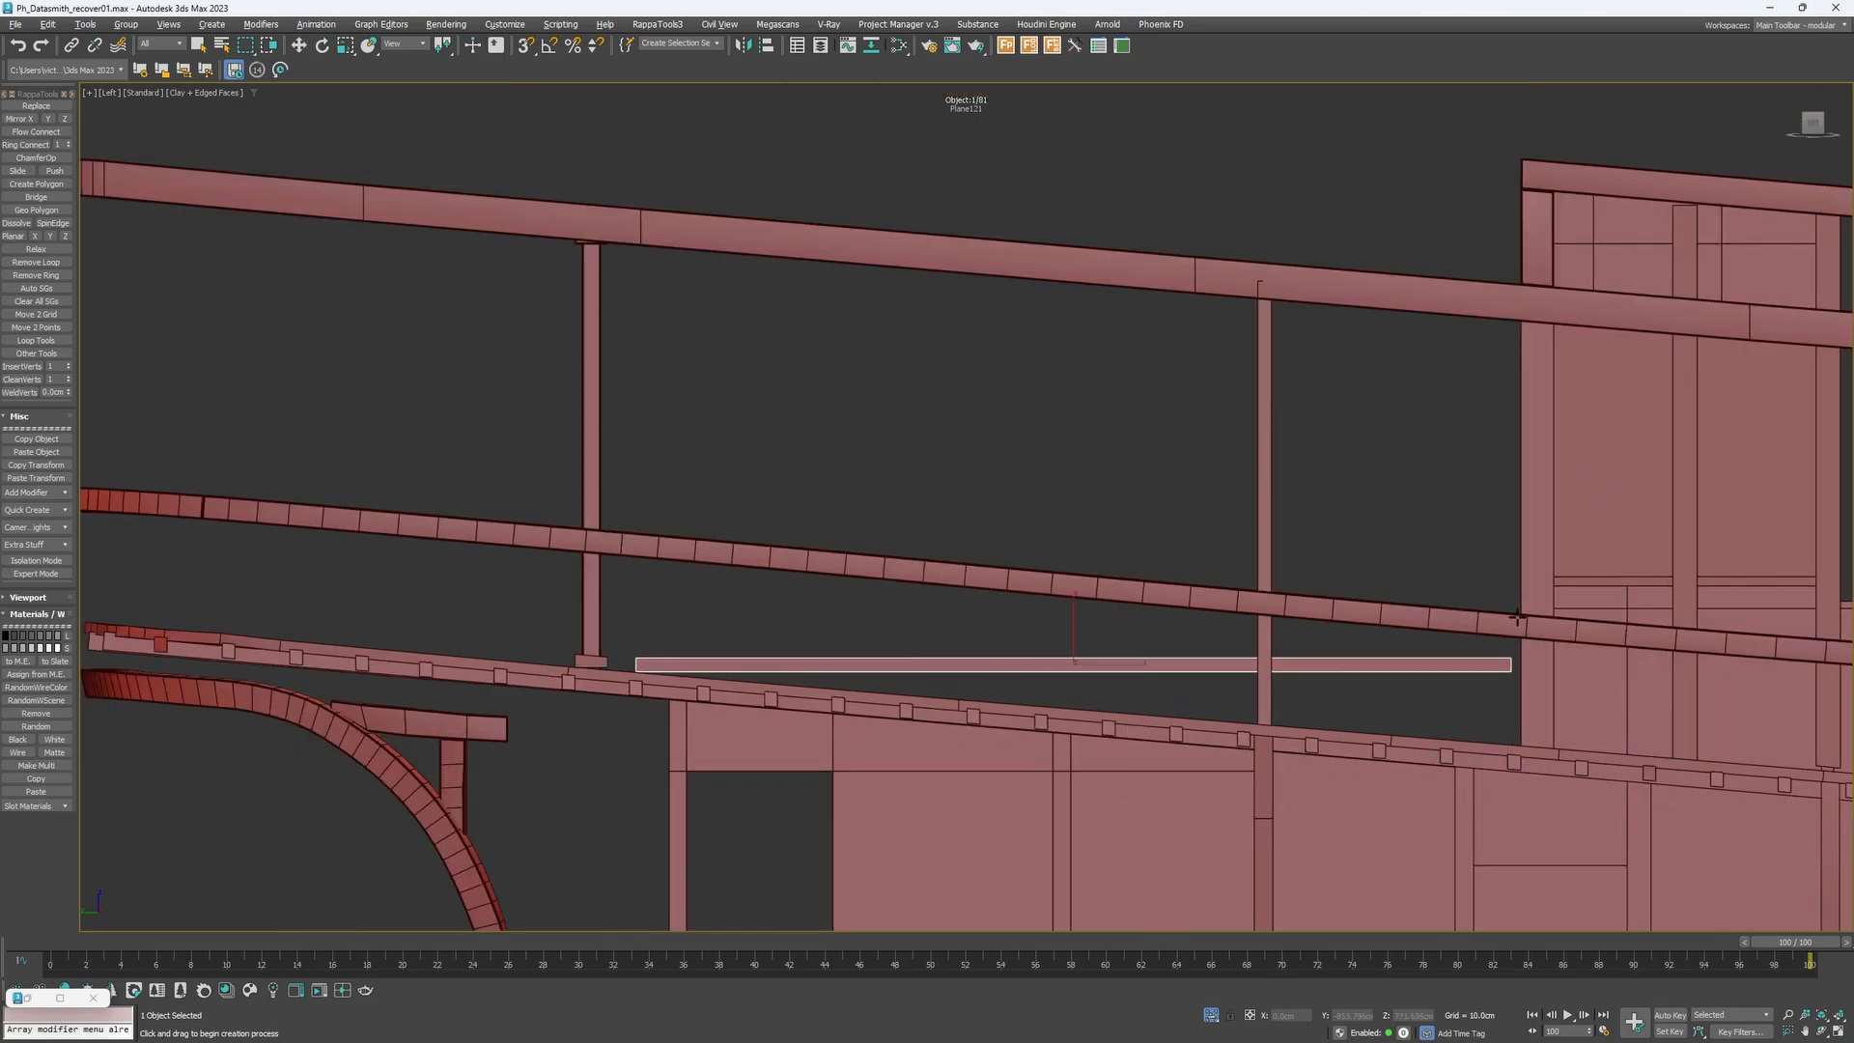
pyautogui.moveTo(1335, 645); pyautogui.dragTo(1268, 584, button='middle')
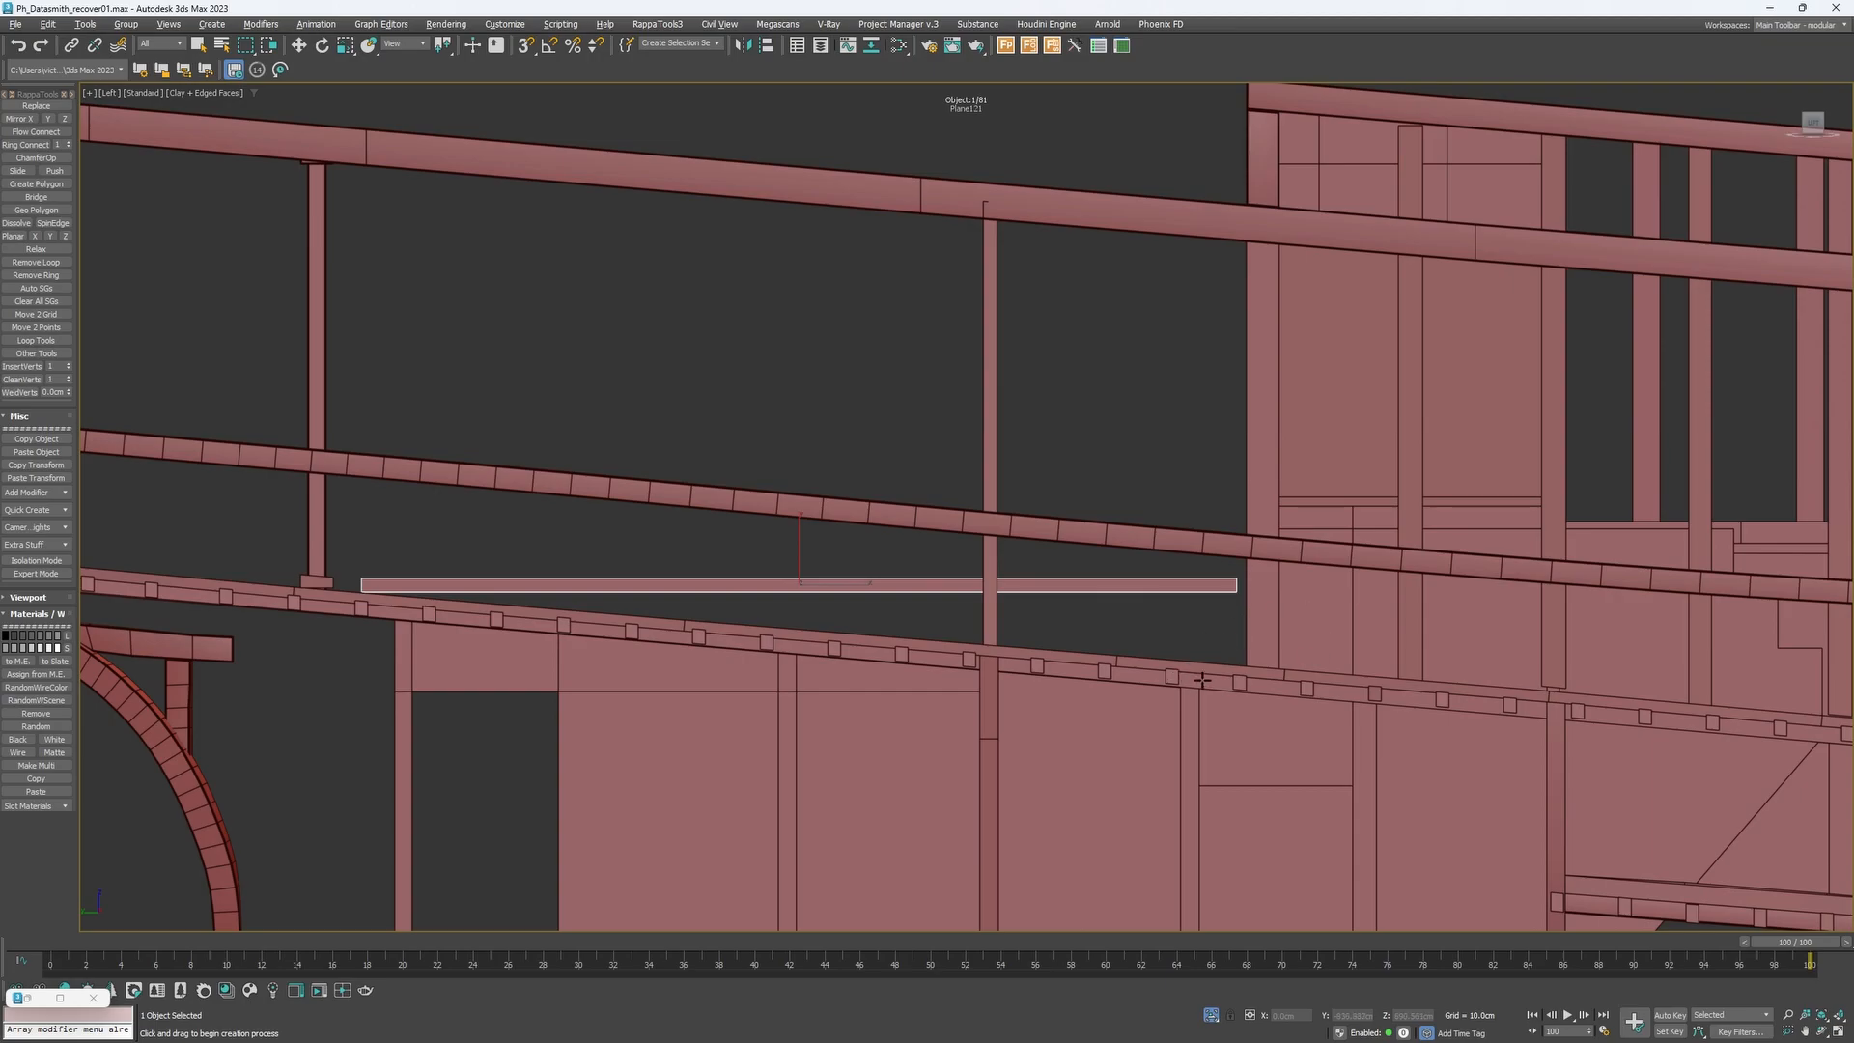
pyautogui.scroll(-2, 1201, 681)
pyautogui.moveTo(1201, 681); pyautogui.dragTo(746, 548, button='middle')
pyautogui.scroll(-2, 498, 501)
pyautogui.press('w')
pyautogui.moveTo(497, 504); pyautogui.dragTo(629, 494, button='middle')
pyautogui.click(709, 492)
pyautogui.moveTo(972, 400); pyautogui.dragTo(862, 390, button='middle')
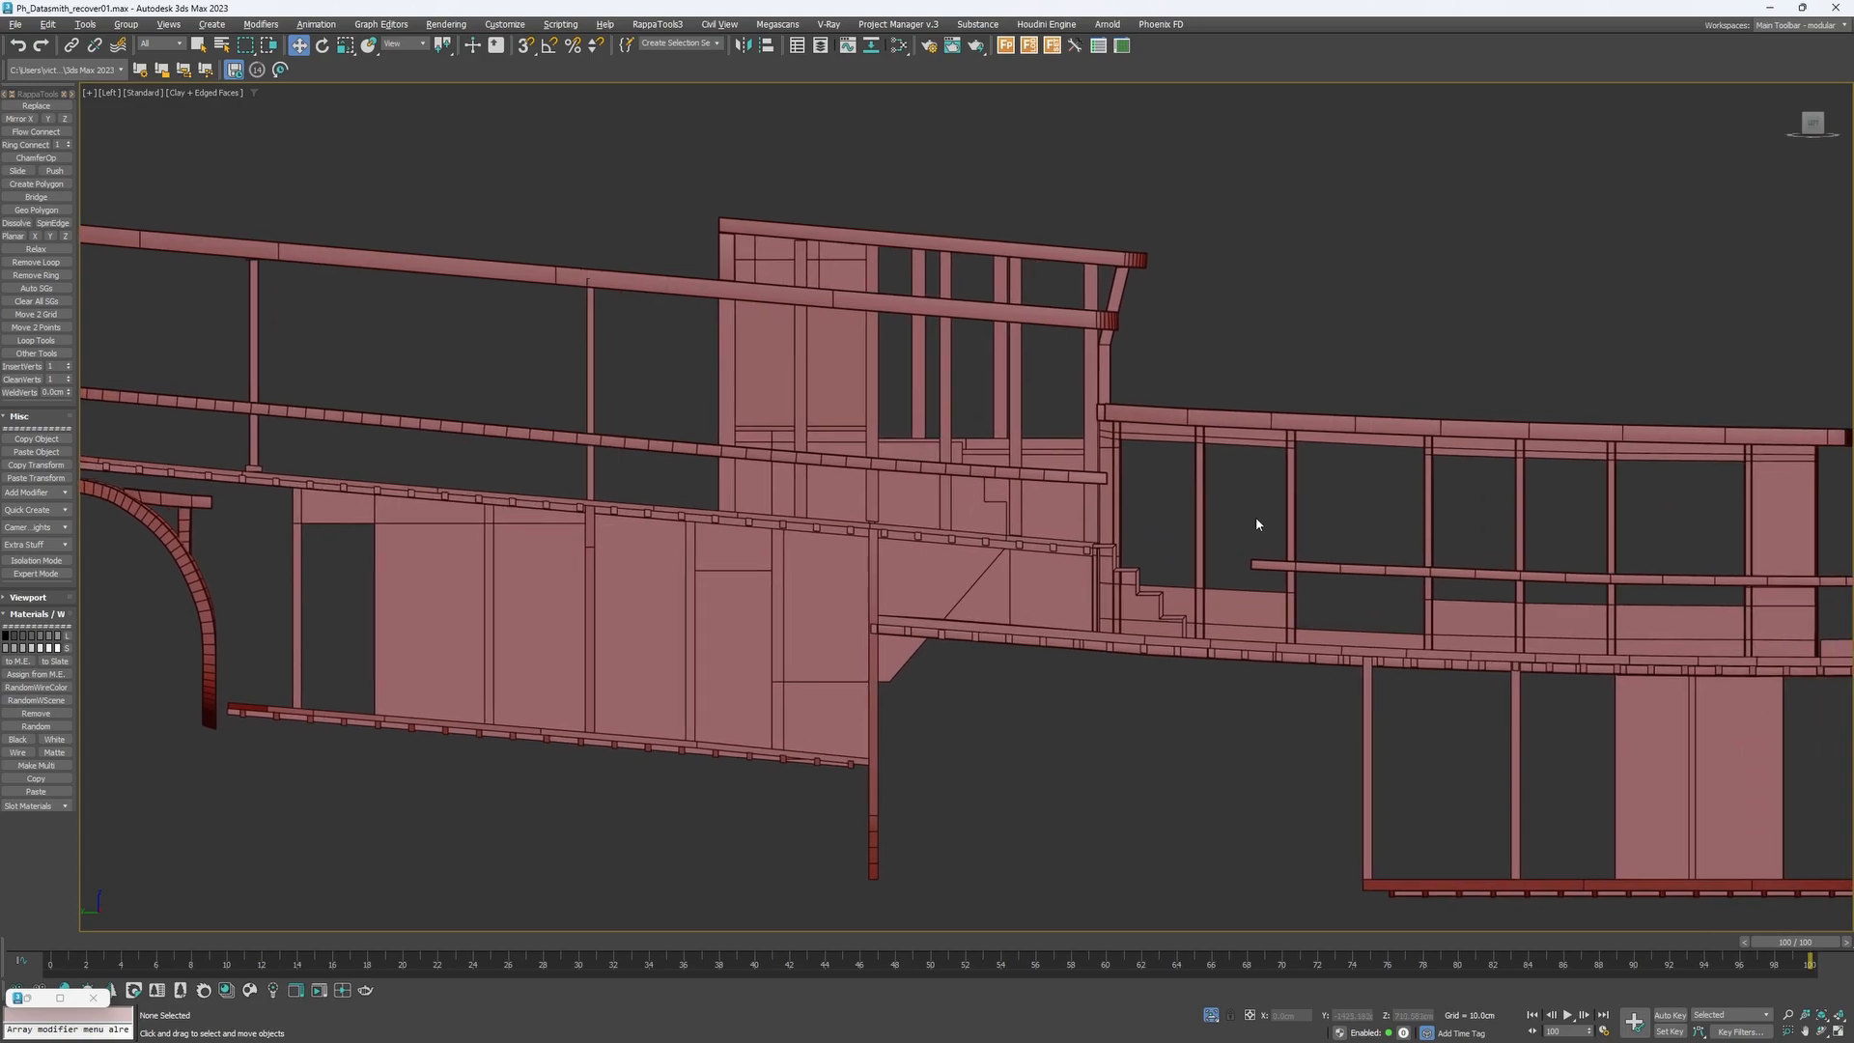
# Switch to Unreal Editor and inspect the covered aft deck from inside.
pyautogui.hotkey('alt', 'Tab')
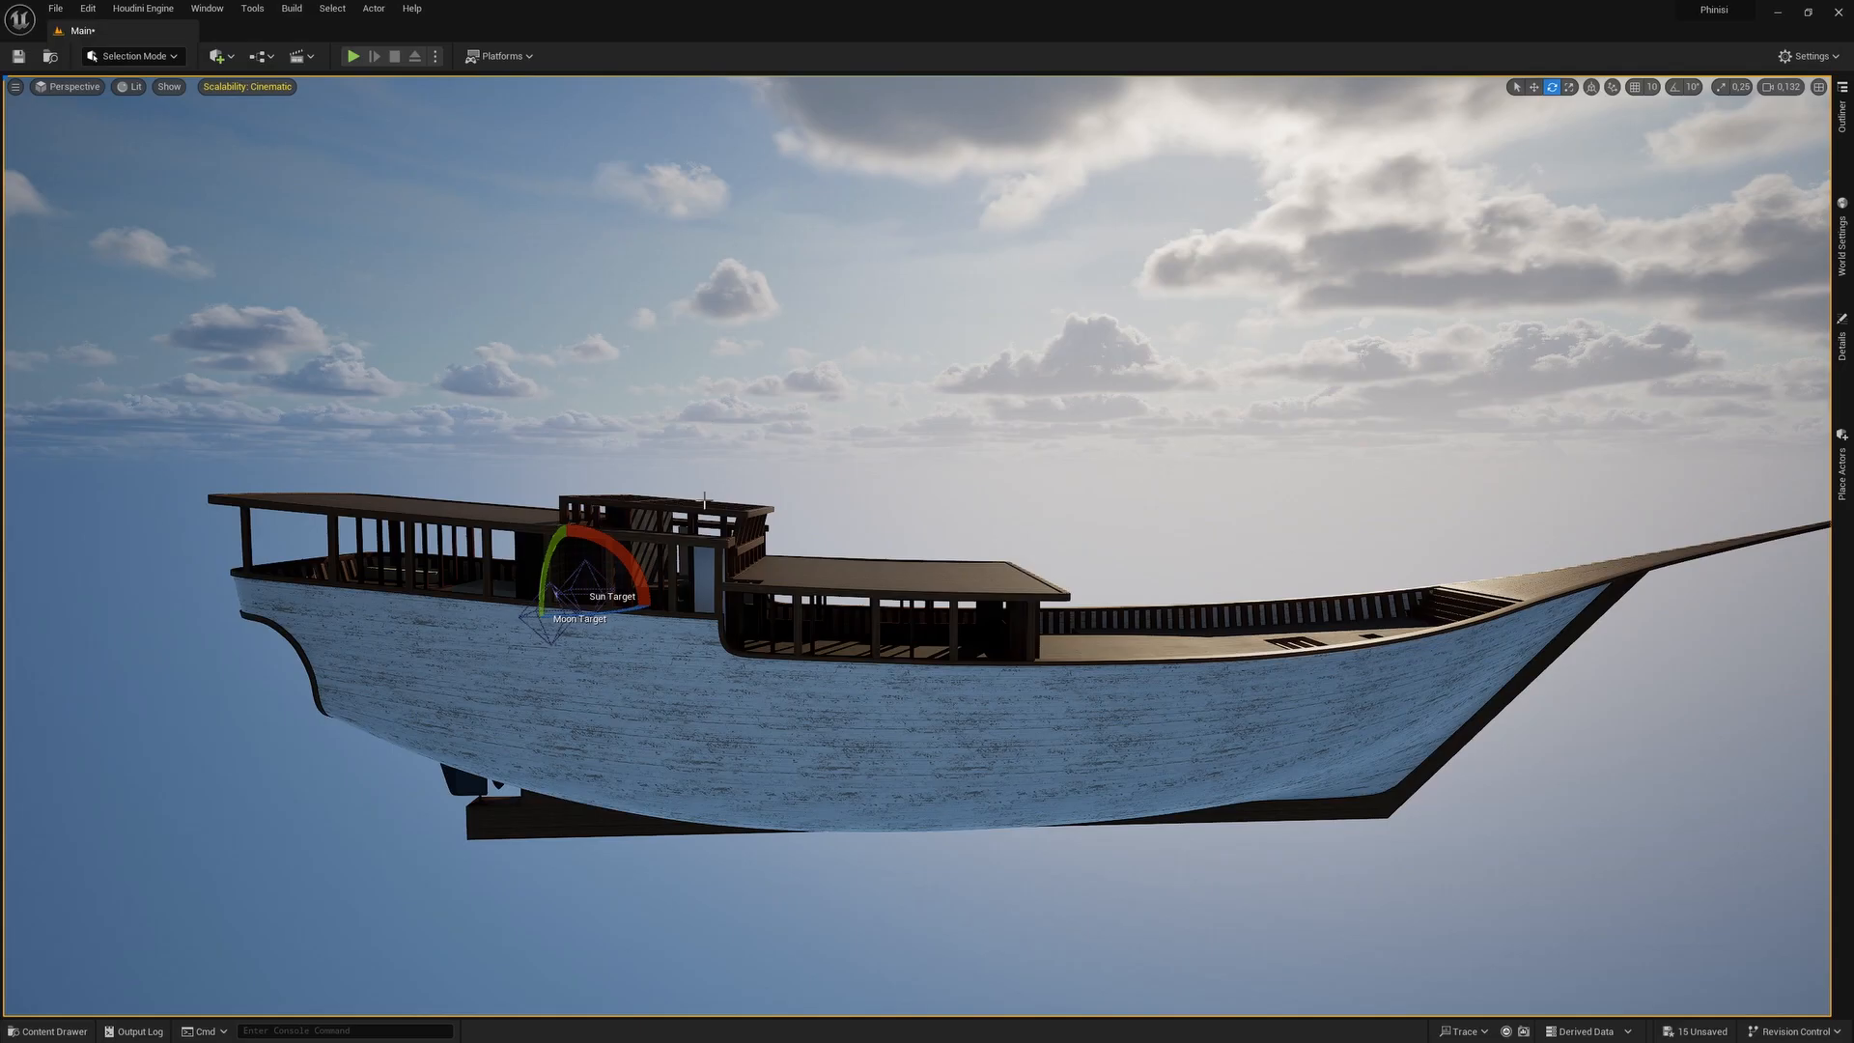
pyautogui.press('w')
pyautogui.scroll(1, 917, 545)
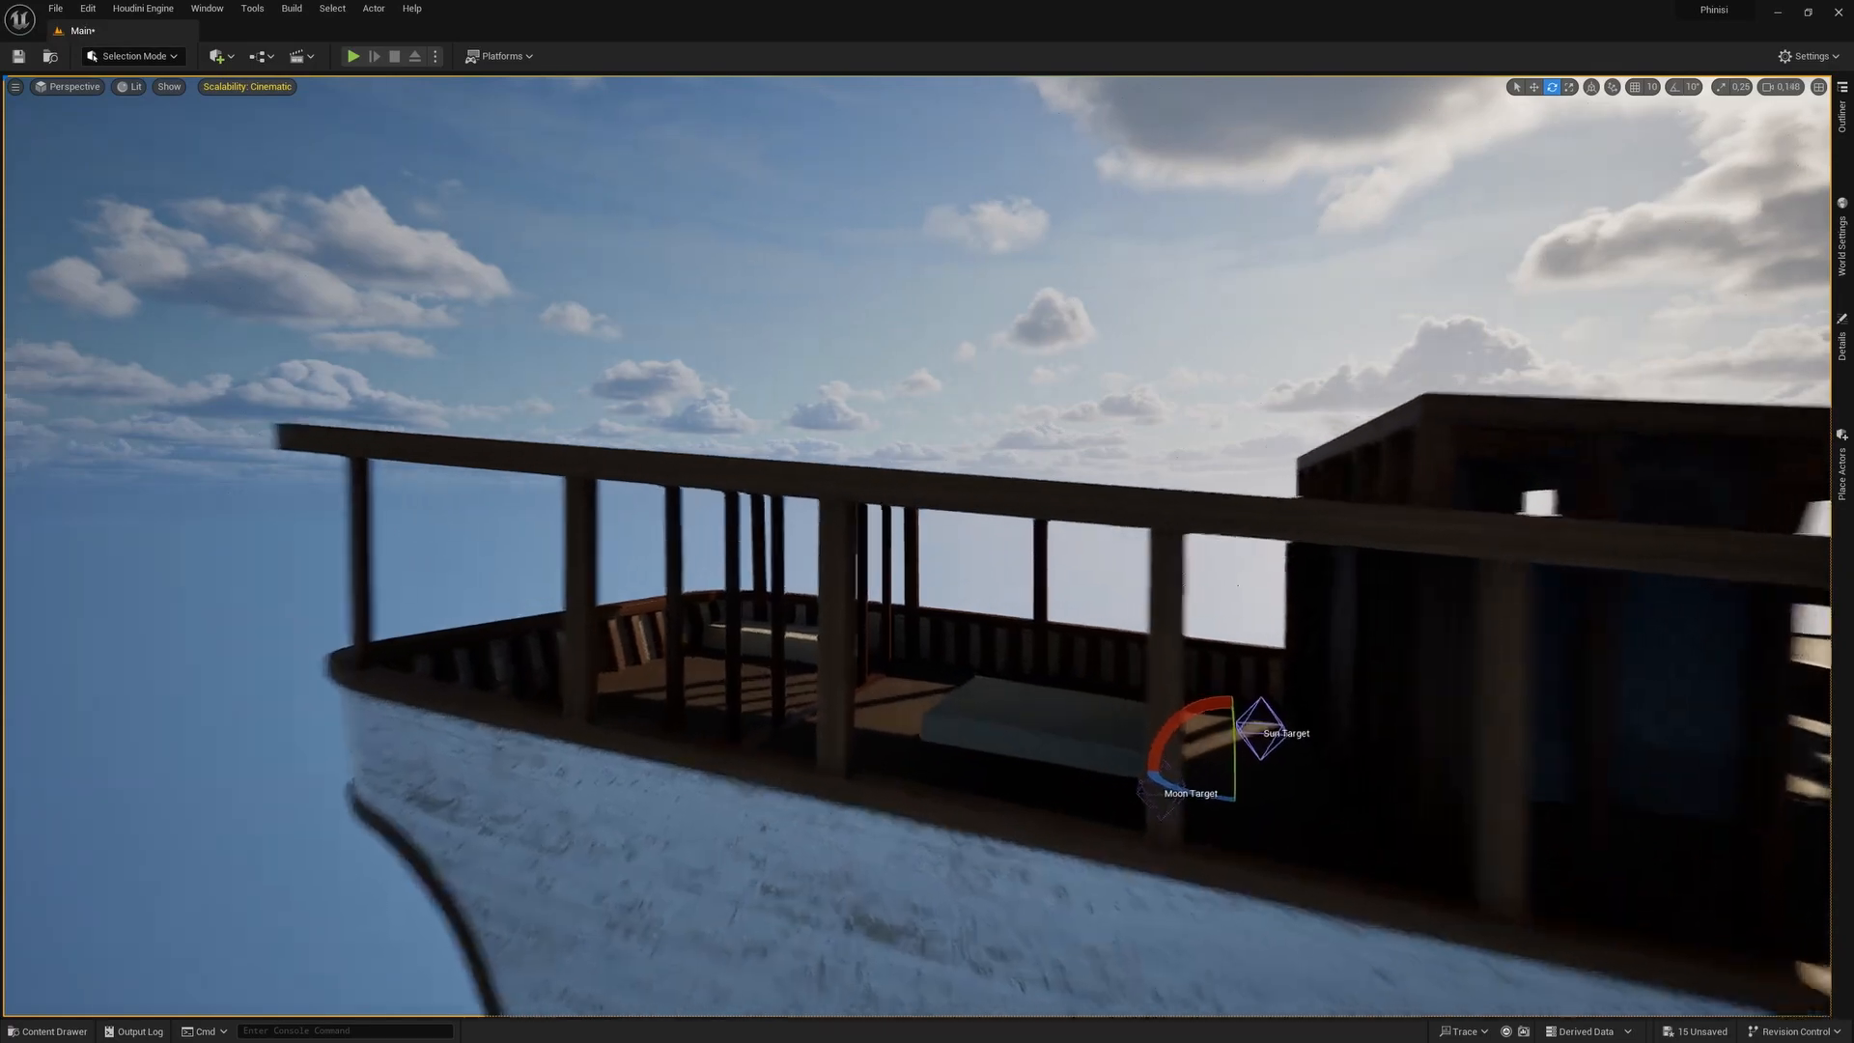
pyautogui.press('a')
pyautogui.moveTo(917, 546); pyautogui.dragTo(1236, 541, button='right')
pyautogui.scroll(-8, 917, 546)
pyautogui.press('s')
pyautogui.press('g')
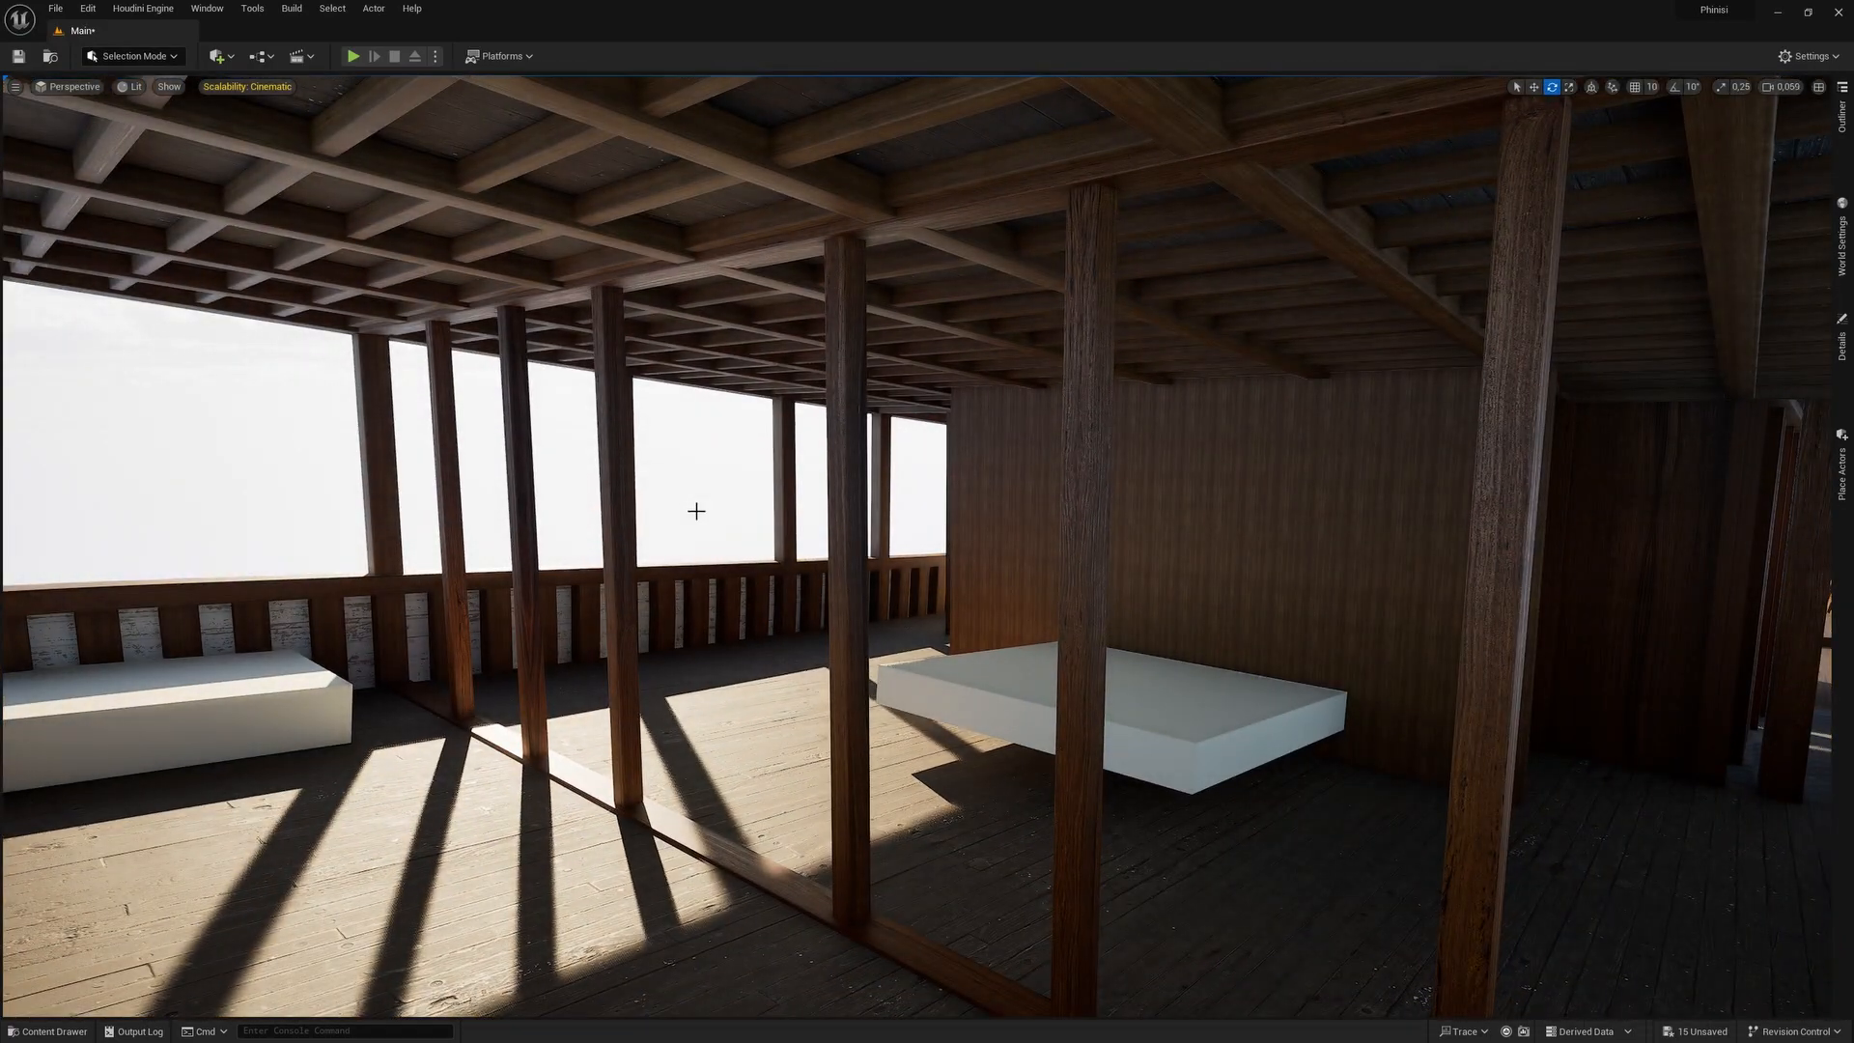
pyautogui.press('q')
pyautogui.moveTo(720, 517); pyautogui.dragTo(611, 529, button='right')
pyautogui.scroll(-5, 720, 517)
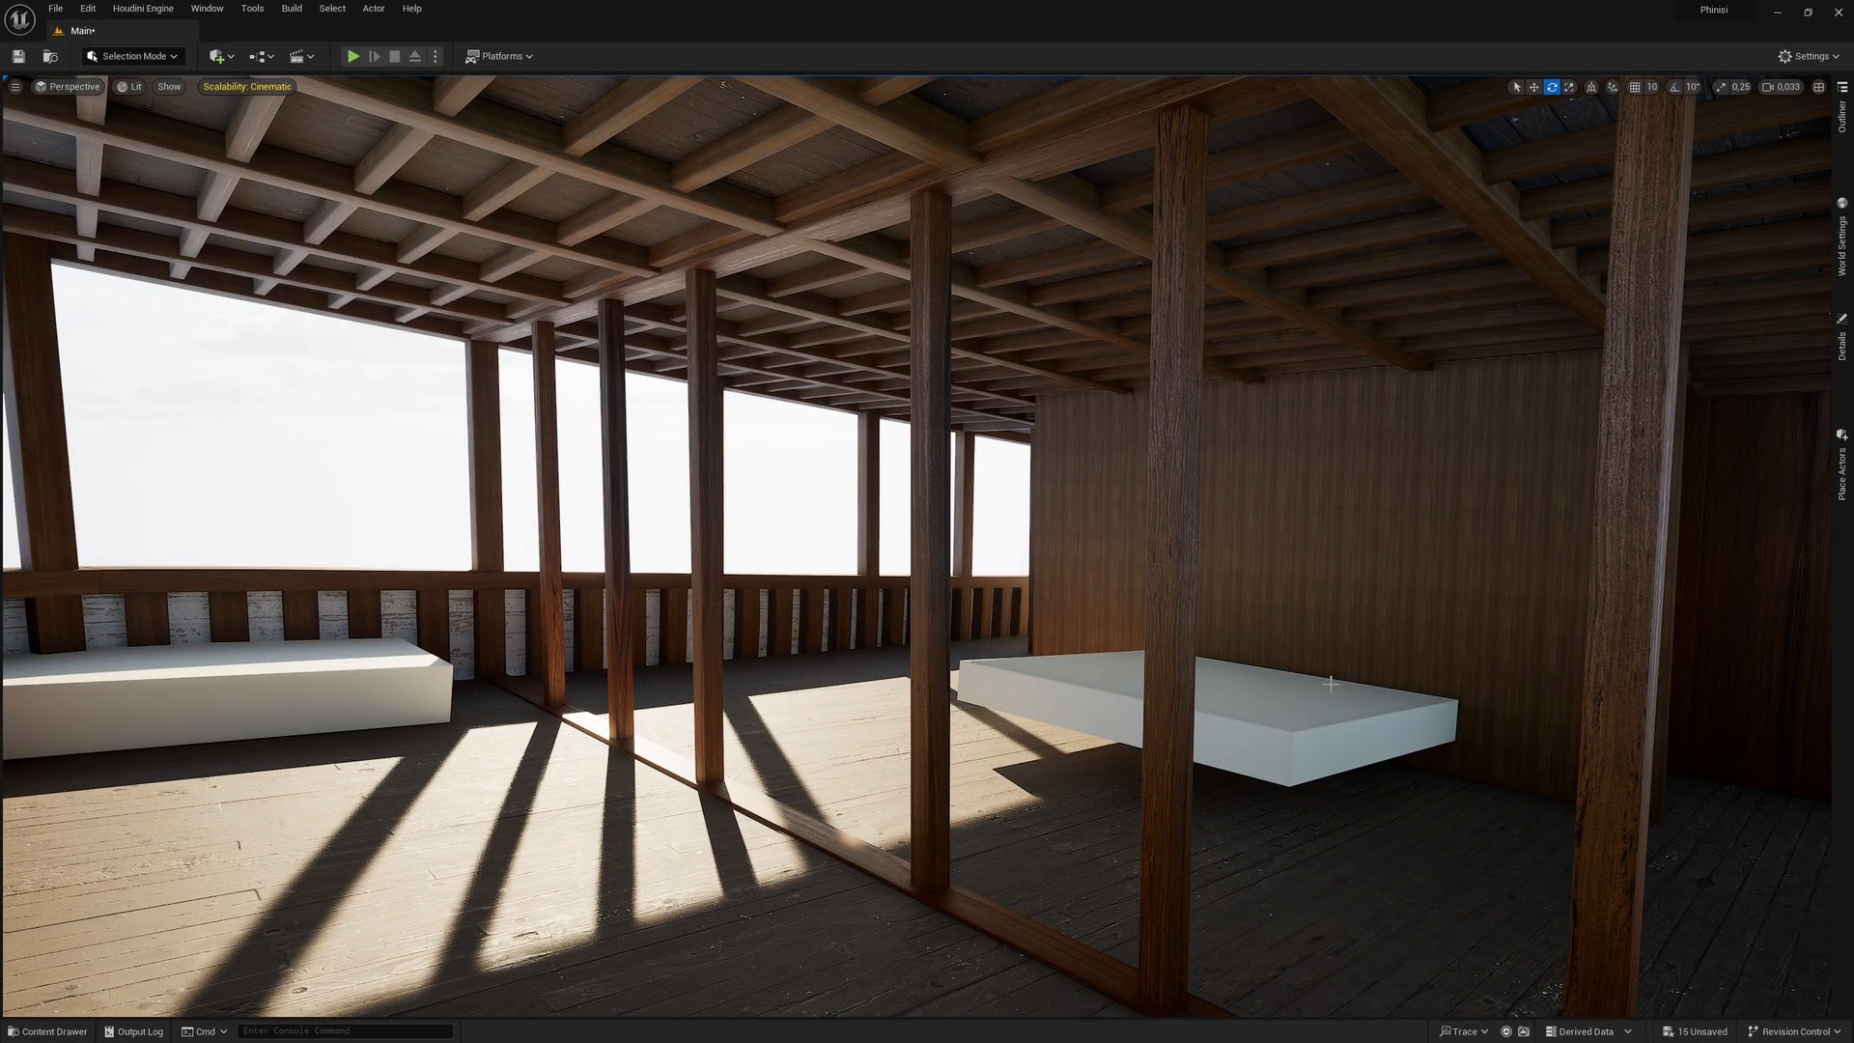
# Select the white bed box beside the partition wall and examine how it sits on the aft deck.
pyautogui.click(1267, 713)
pyautogui.moveTo(1268, 714); pyautogui.dragTo(1467, 730, button='right')
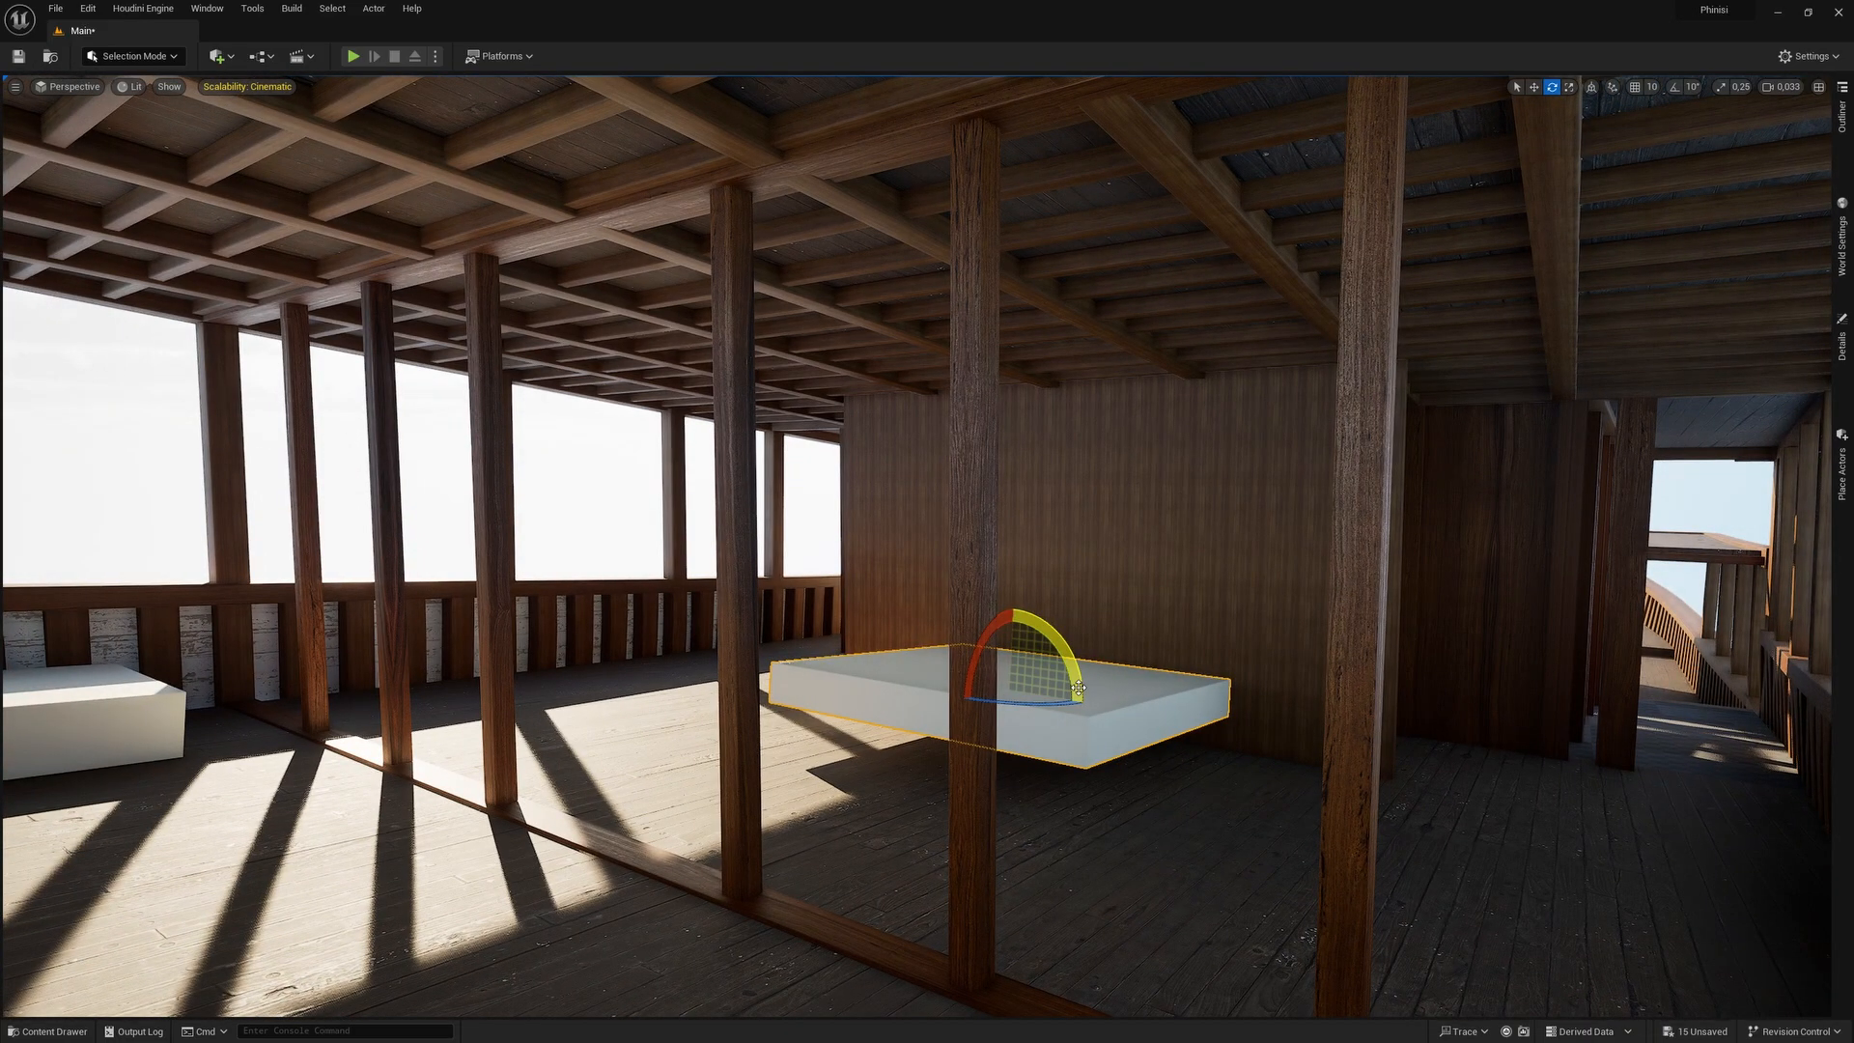
pyautogui.moveTo(1079, 687); pyautogui.dragTo(758, 681, button='right')
pyautogui.press('w')
pyautogui.press('d')
pyautogui.moveTo(783, 568)
pyautogui.mouseDown(button='right')
pyautogui.moveTo(763, 568)
pyautogui.moveTo(783, 568)
pyautogui.mouseUp(button='right')
pyautogui.press('d')
pyautogui.scroll(4, 783, 568)
pyautogui.scroll(-1, 783, 569)
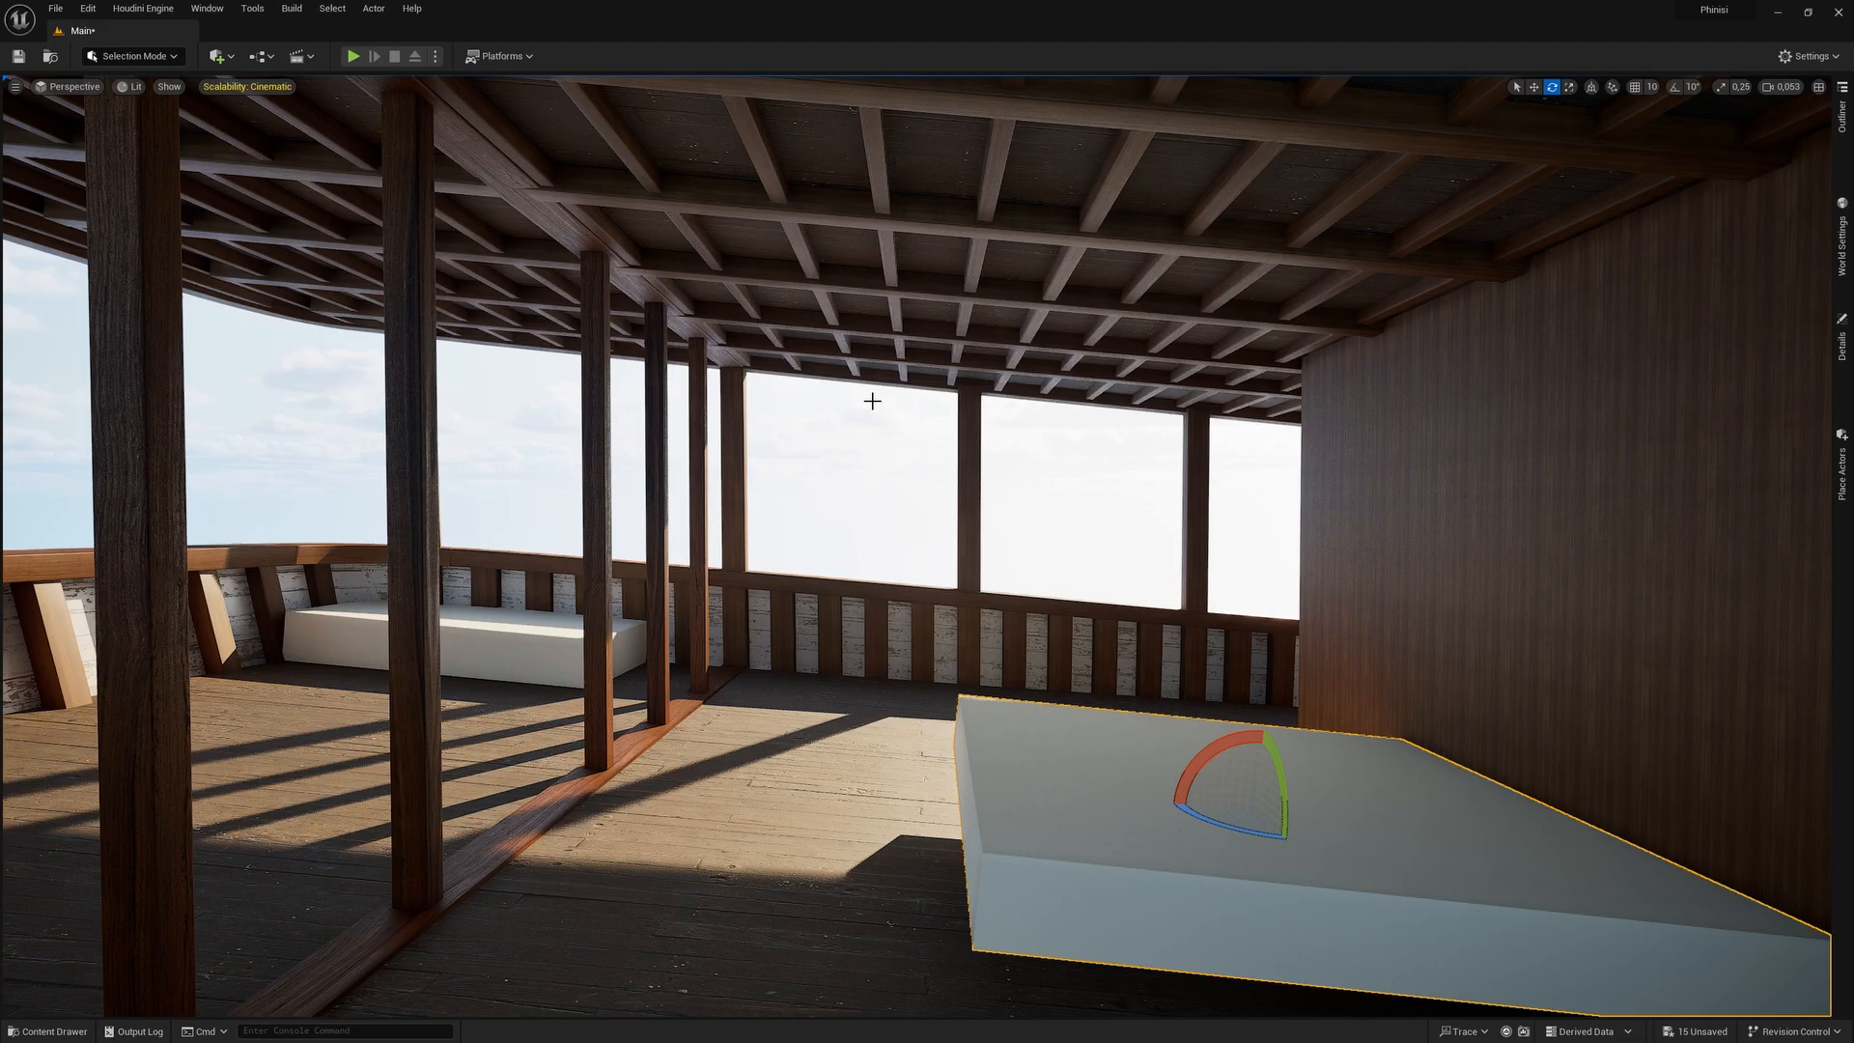
# Rotate the white bed box slightly so its front edge follows the sloping deck floor.
pyautogui.moveTo(1085, 711); pyautogui.dragTo(1197, 743, button='right')
pyautogui.press('s')
pyautogui.press('a')
pyautogui.press('w')
pyautogui.press('s')
pyautogui.press('a')
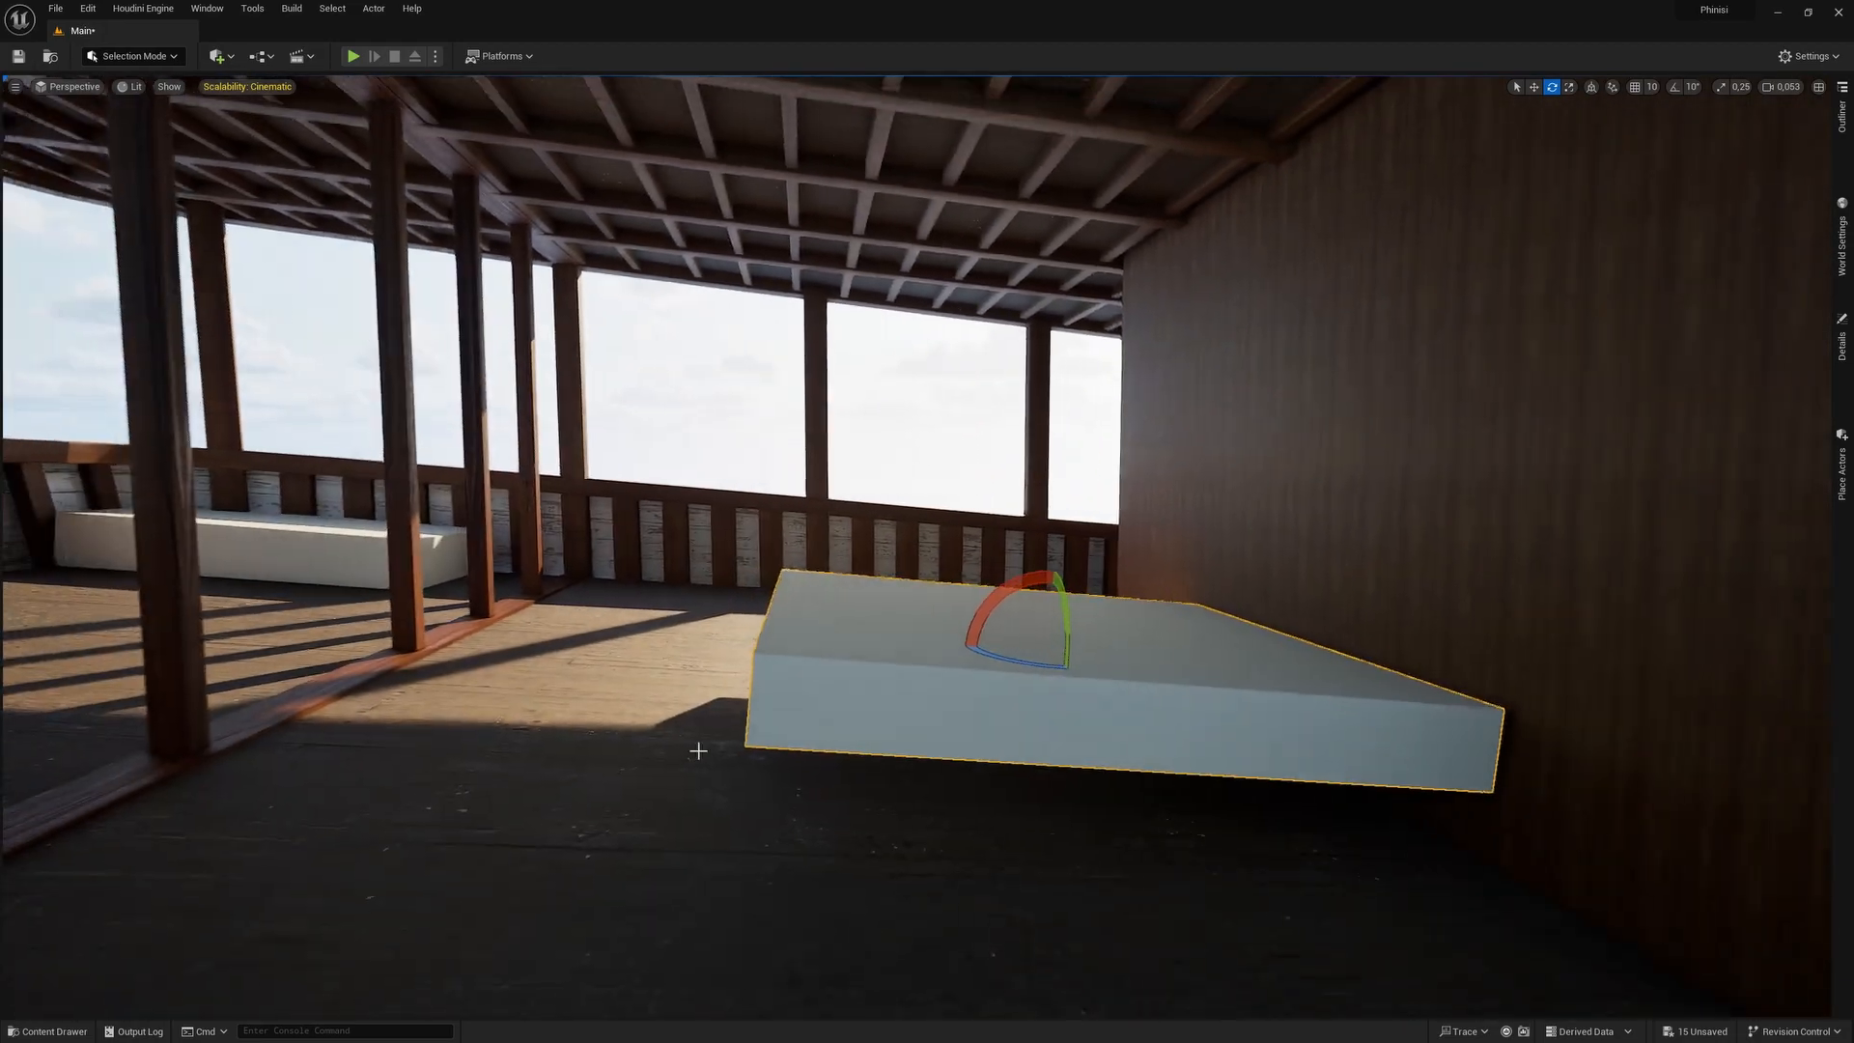
pyautogui.moveTo(1022, 584); pyautogui.dragTo(1043, 580)
pyautogui.press('w')
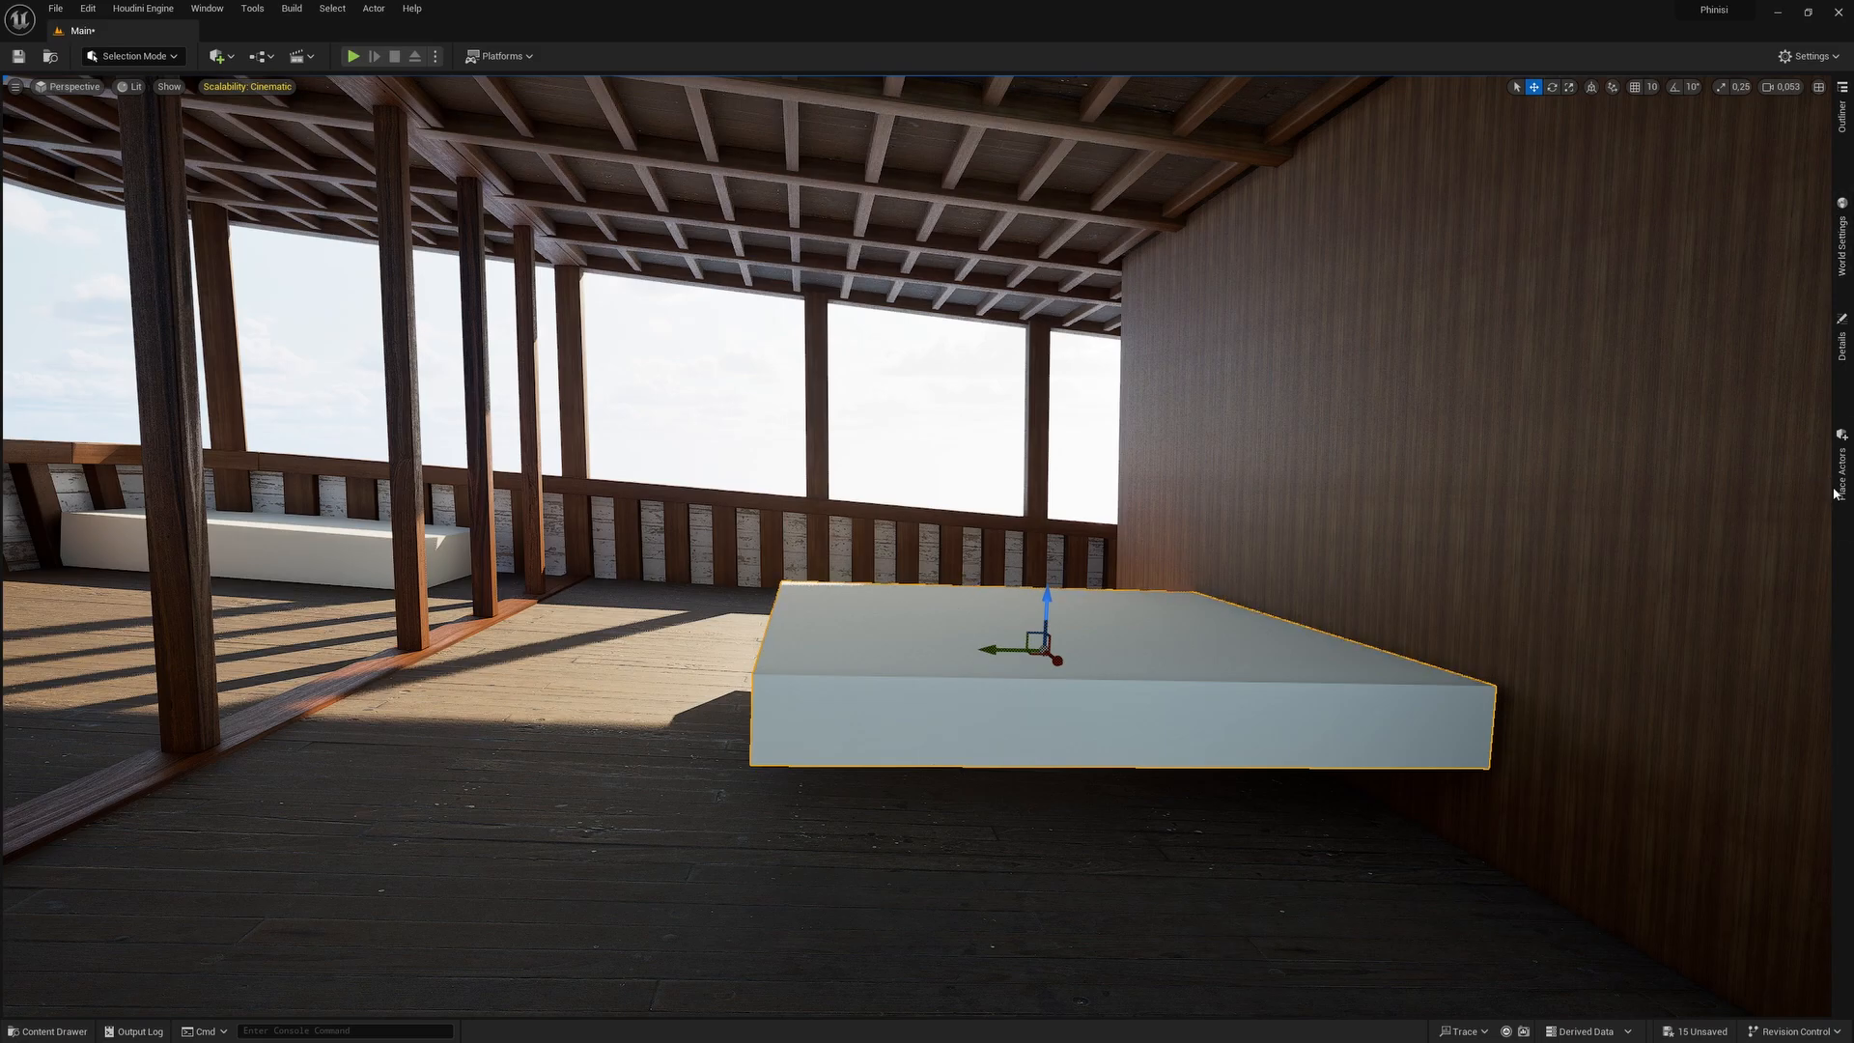
# Try a wood material on the bed box and undo it.
pyautogui.click(1842, 343)
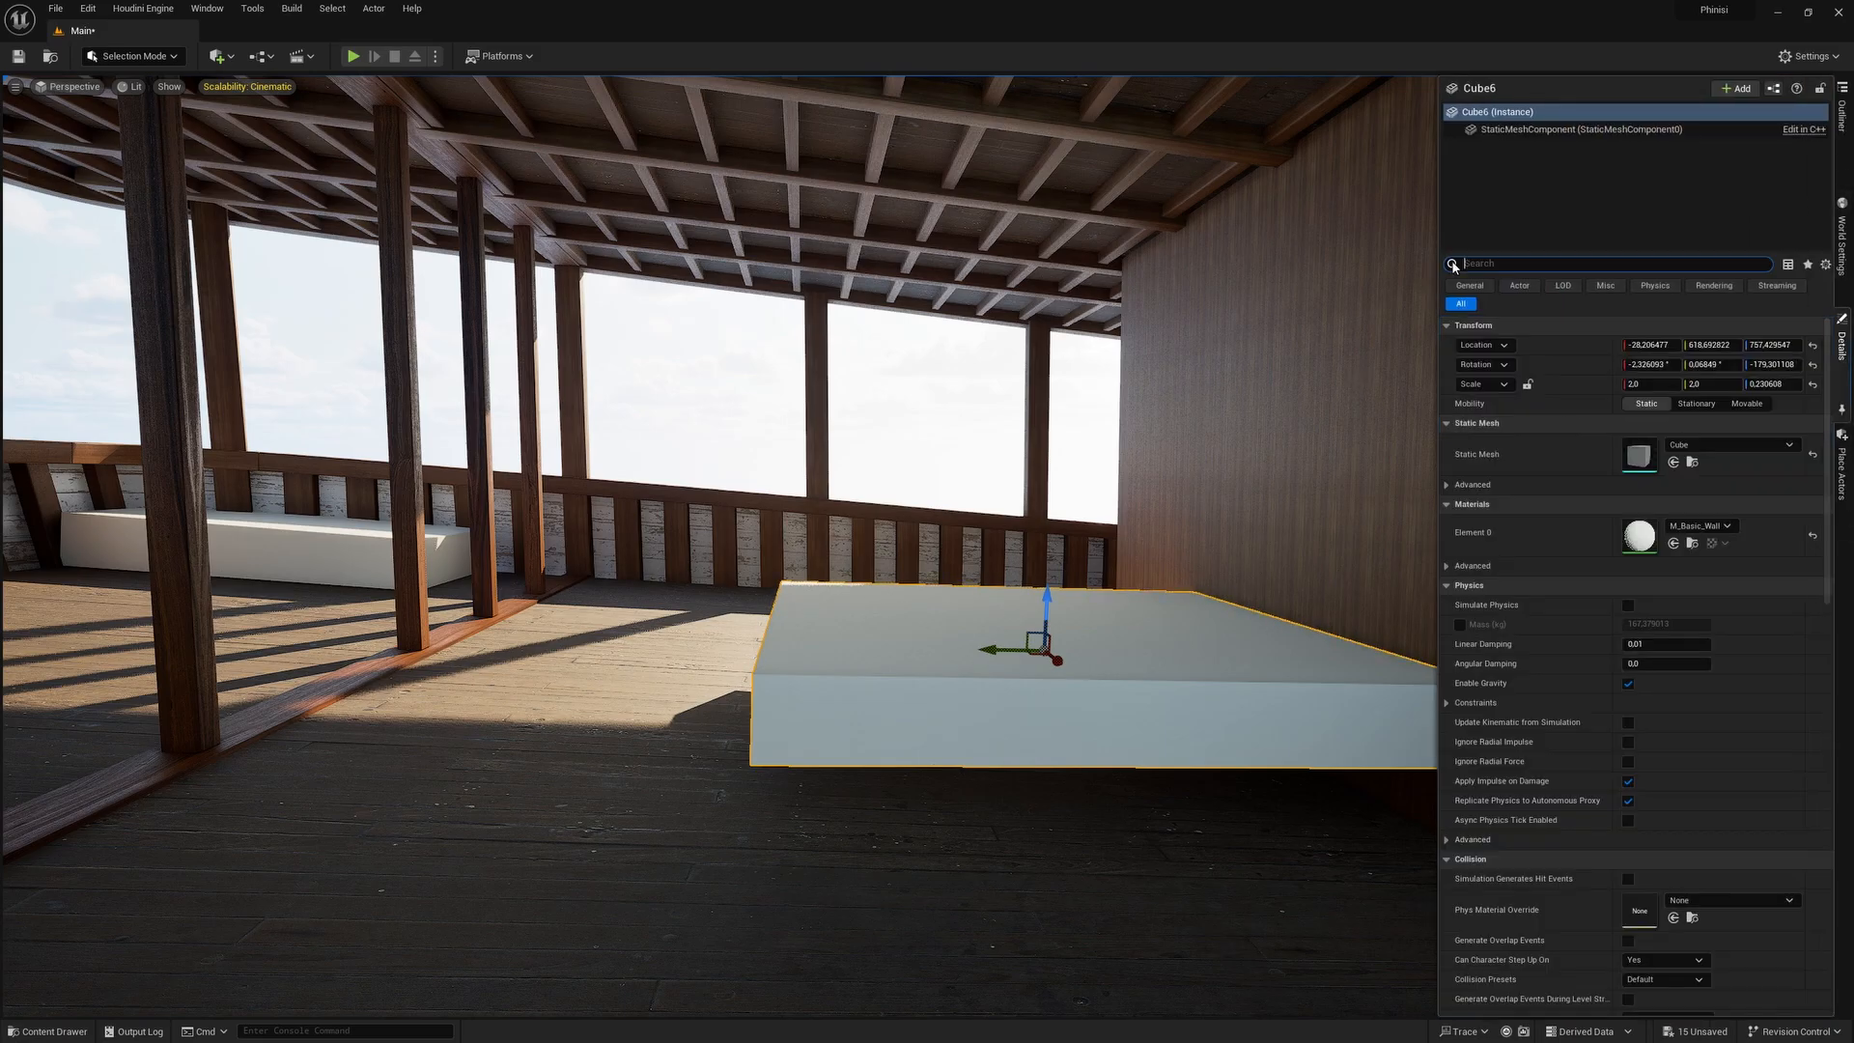
pyautogui.moveTo(1638, 534); pyautogui.dragTo(1125, 705)
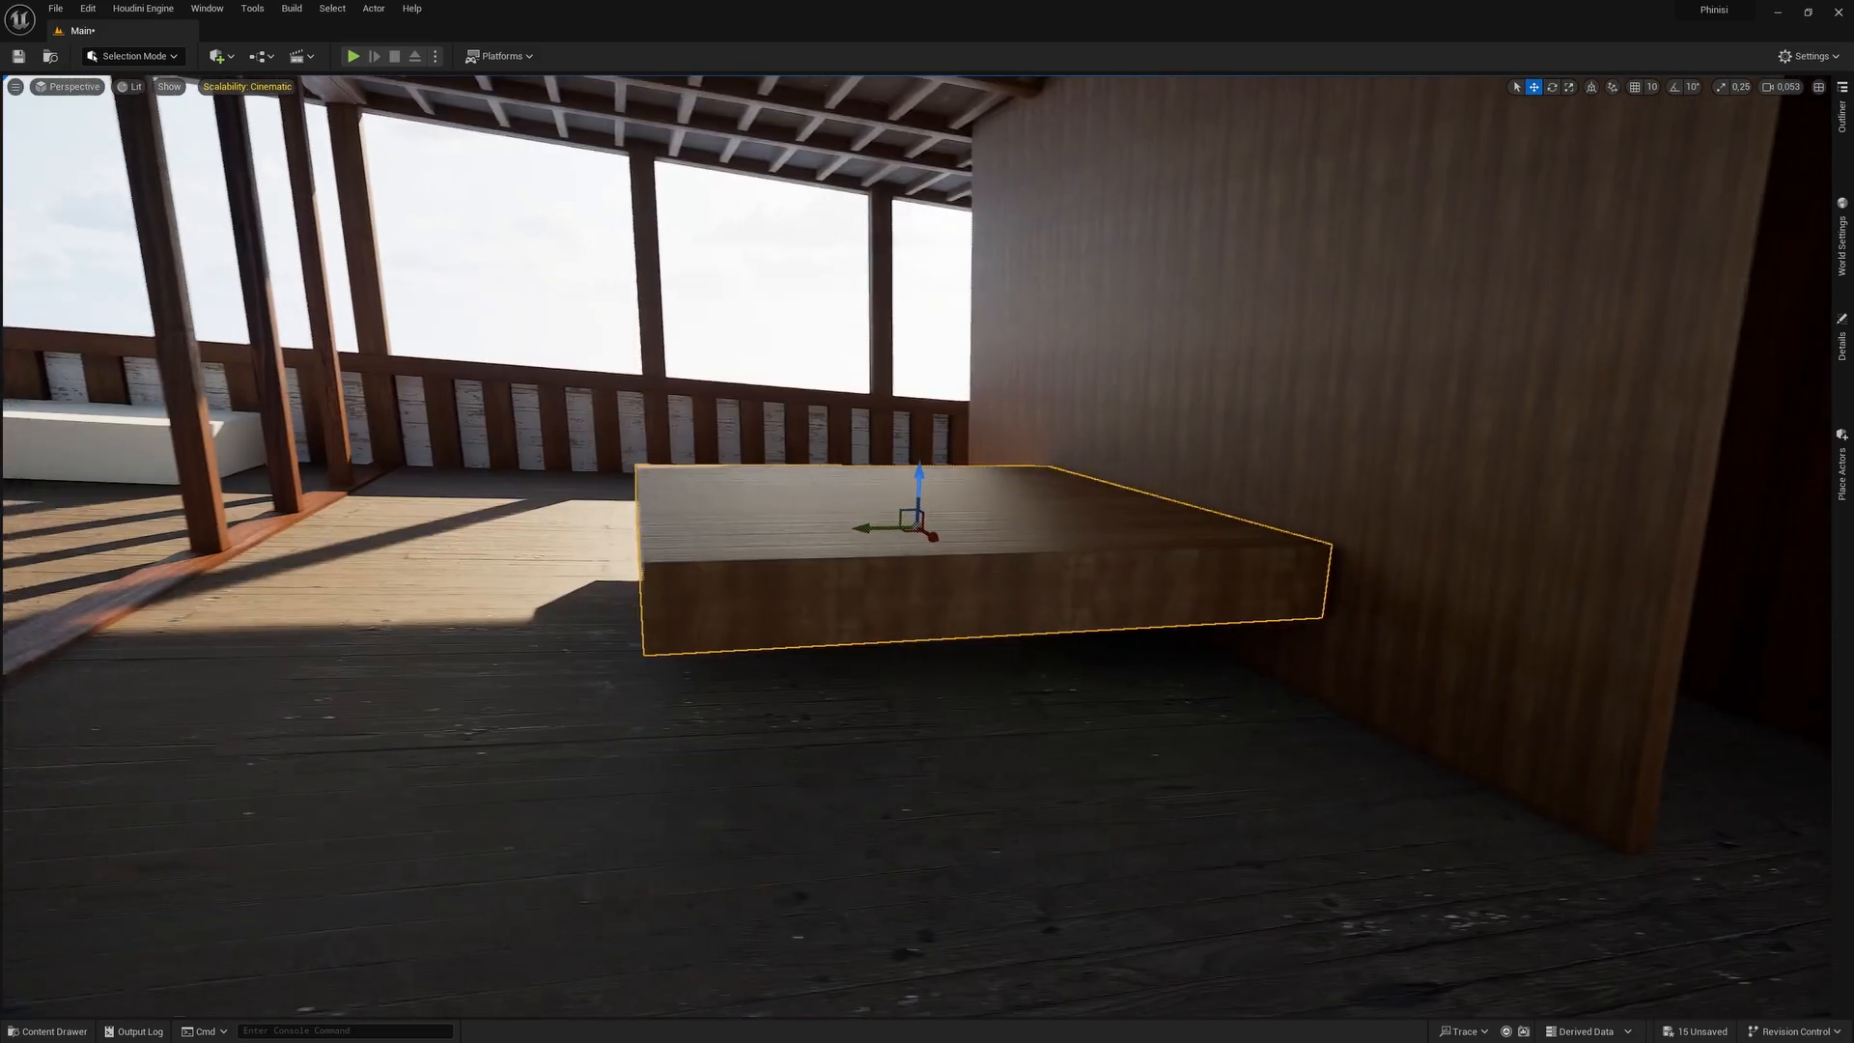
pyautogui.moveTo(1125, 705); pyautogui.dragTo(1030, 620, button='right')
pyautogui.hotkey('ctrl', 'z')
# Duplicate the bed box directly beneath the original and give the lower copy the wood material.
pyautogui.keyDown('alt'); pyautogui.moveTo(956, 577); pyautogui.dragTo(964, 633); pyautogui.keyUp('alt')
pyautogui.moveTo(1457, 609); pyautogui.dragTo(1285, 787)
pyautogui.press('Escape')
pyautogui.moveTo(1138, 711)
pyautogui.mouseDown(button='right')
pyautogui.moveTo(1217, 712)
pyautogui.moveTo(1171, 753)
pyautogui.moveTo(1132, 676)
pyautogui.mouseUp(button='right')
pyautogui.click(1172, 753)
pyautogui.click(1132, 677)
pyautogui.hotkey('ctrl', 'z')
# Set the upper white box's rotation to 0 on all three axes.
pyautogui.click(1132, 677)
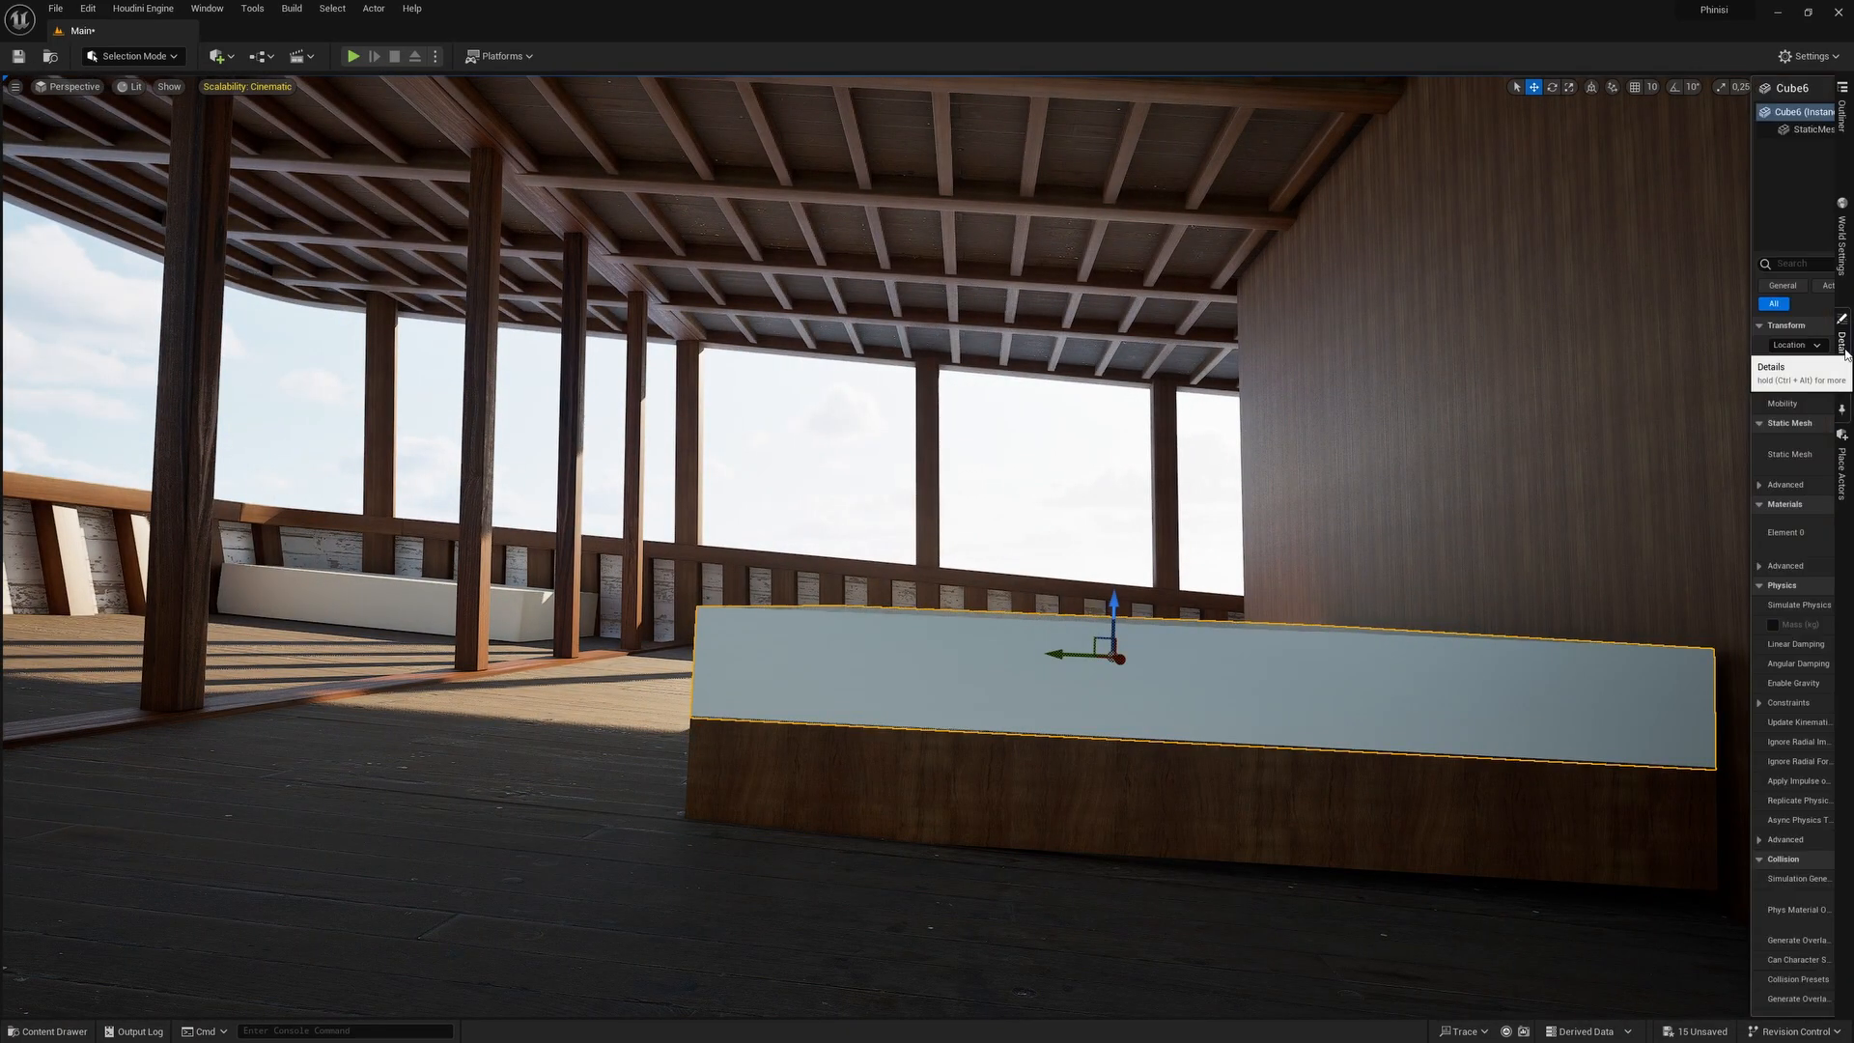
pyautogui.click(1843, 349)
pyautogui.write('0')
pyautogui.press('Tab')
pyautogui.write('0')
pyautogui.press('Tab')
pyautogui.write('0')
pyautogui.press('Return')
# Shift the wooden base beneath the level white box and adjust its vertical scale.
pyautogui.moveTo(1110, 482); pyautogui.dragTo(1400, 483, button='right')
pyautogui.moveTo(836, 633); pyautogui.dragTo(836, 714, button='right')
pyautogui.press('r')
pyautogui.click(838, 675)
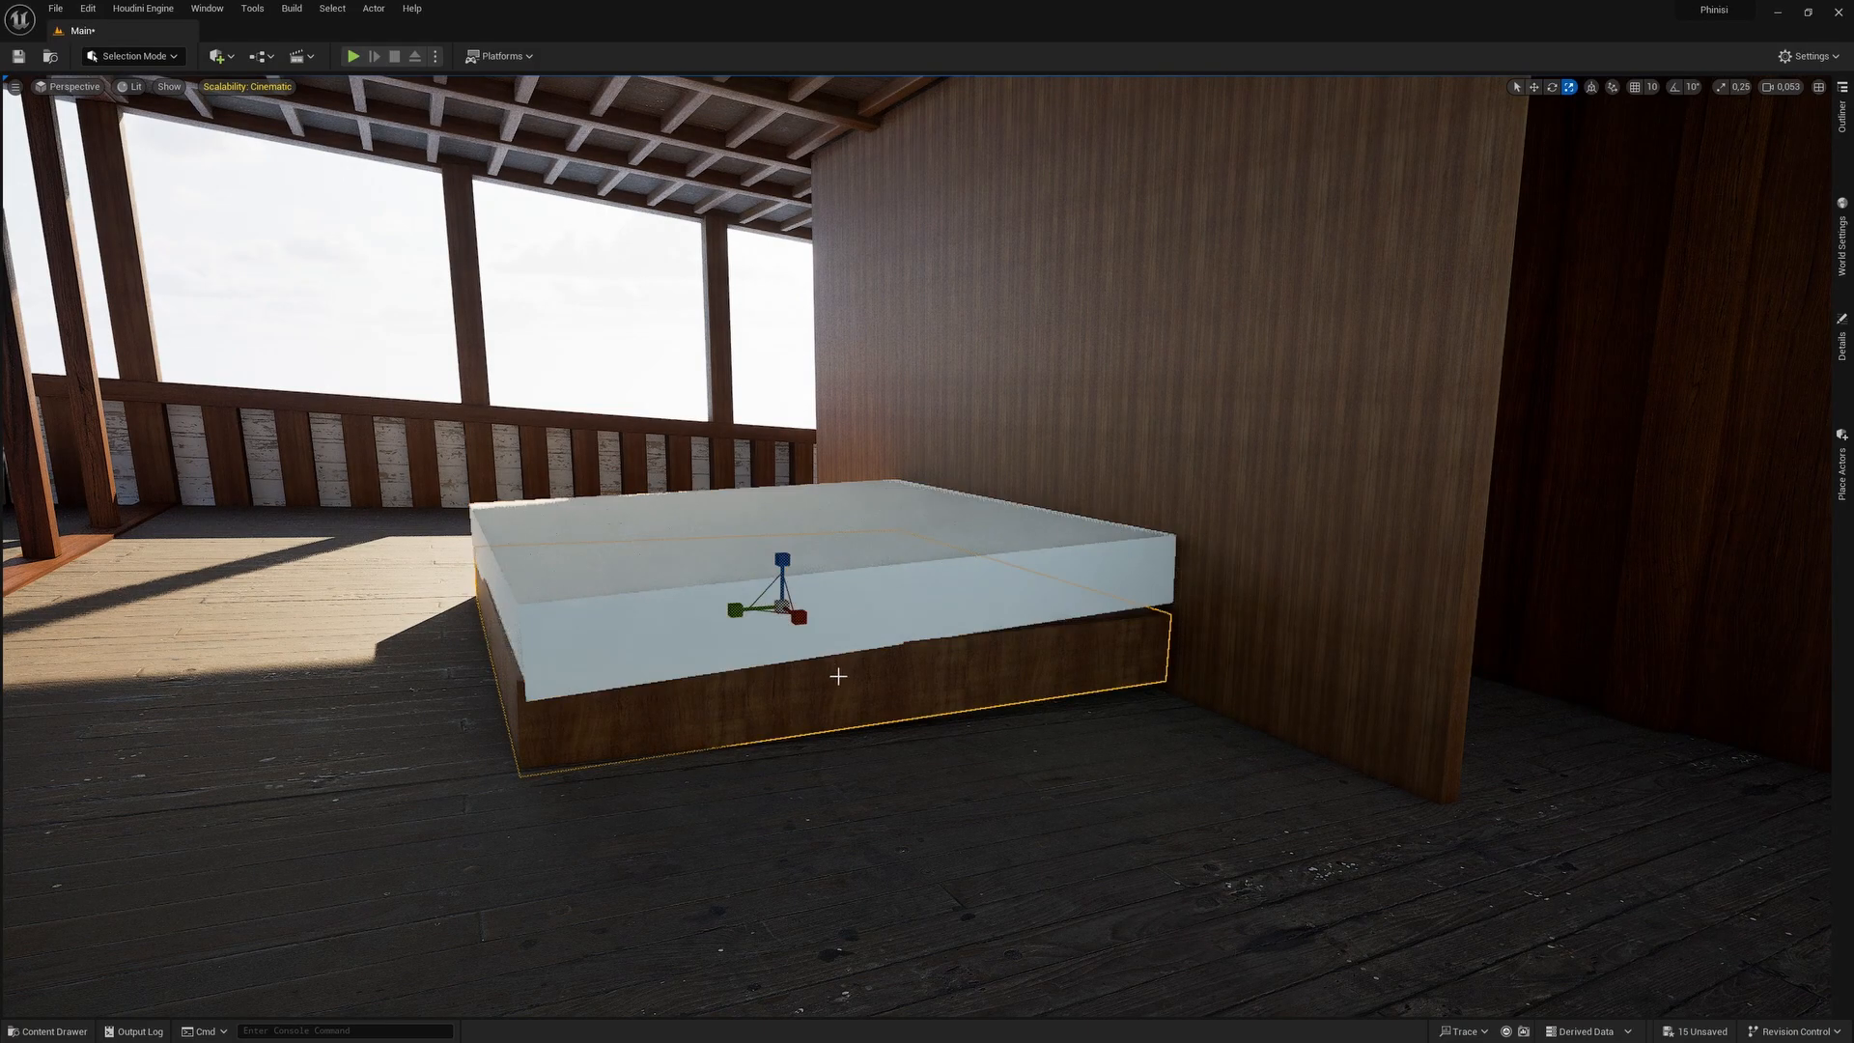
pyautogui.press('w')
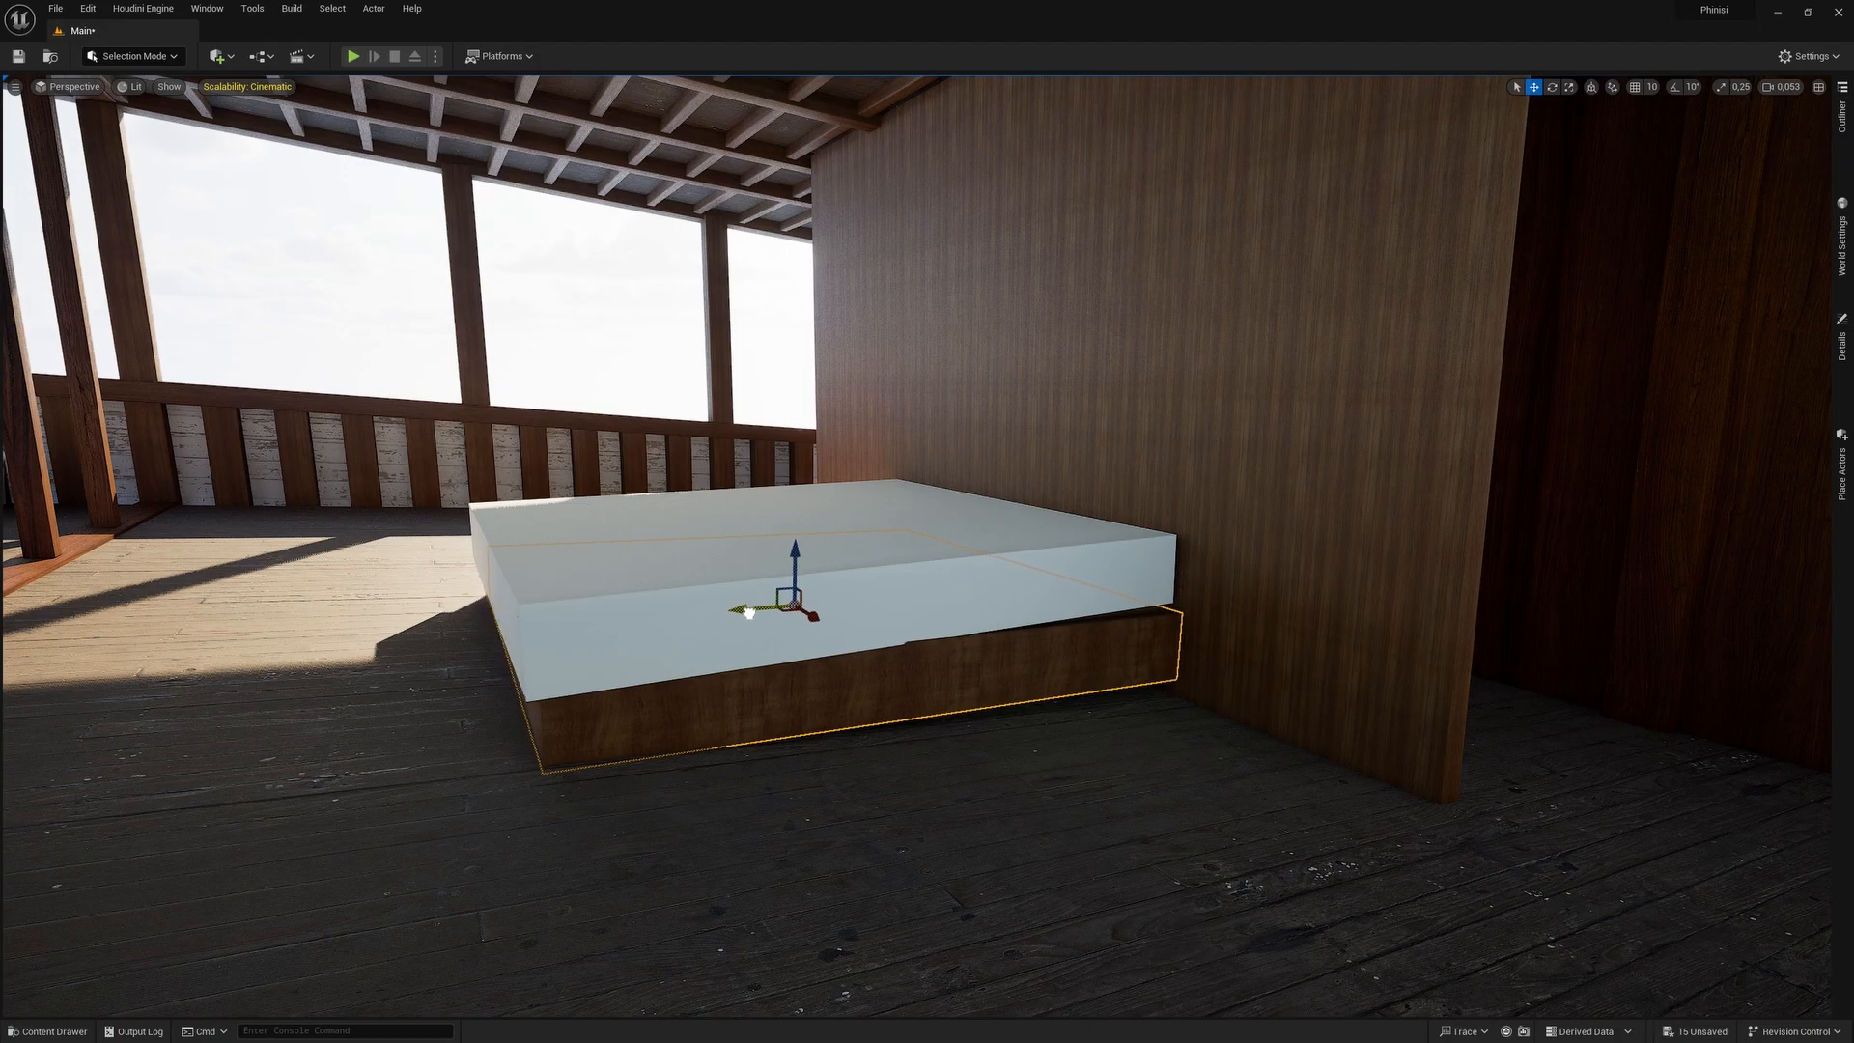
pyautogui.press('e')
pyautogui.press('r')
pyautogui.moveTo(797, 560); pyautogui.dragTo(810, 612)
pyautogui.press('Escape')
# Try tilting the white mattress box to follow the deck slope, and undo the rotation.
pyautogui.moveTo(811, 613); pyautogui.dragTo(695, 608, button='right')
pyautogui.scroll(1, 927, 545)
pyautogui.scroll(-1, 927, 546)
pyautogui.scroll(1, 927, 545)
pyautogui.scroll(1, 927, 546)
pyautogui.moveTo(971, 668)
pyautogui.mouseDown(button='right')
pyautogui.moveTo(933, 658)
pyautogui.moveTo(972, 668)
pyautogui.mouseUp(button='right')
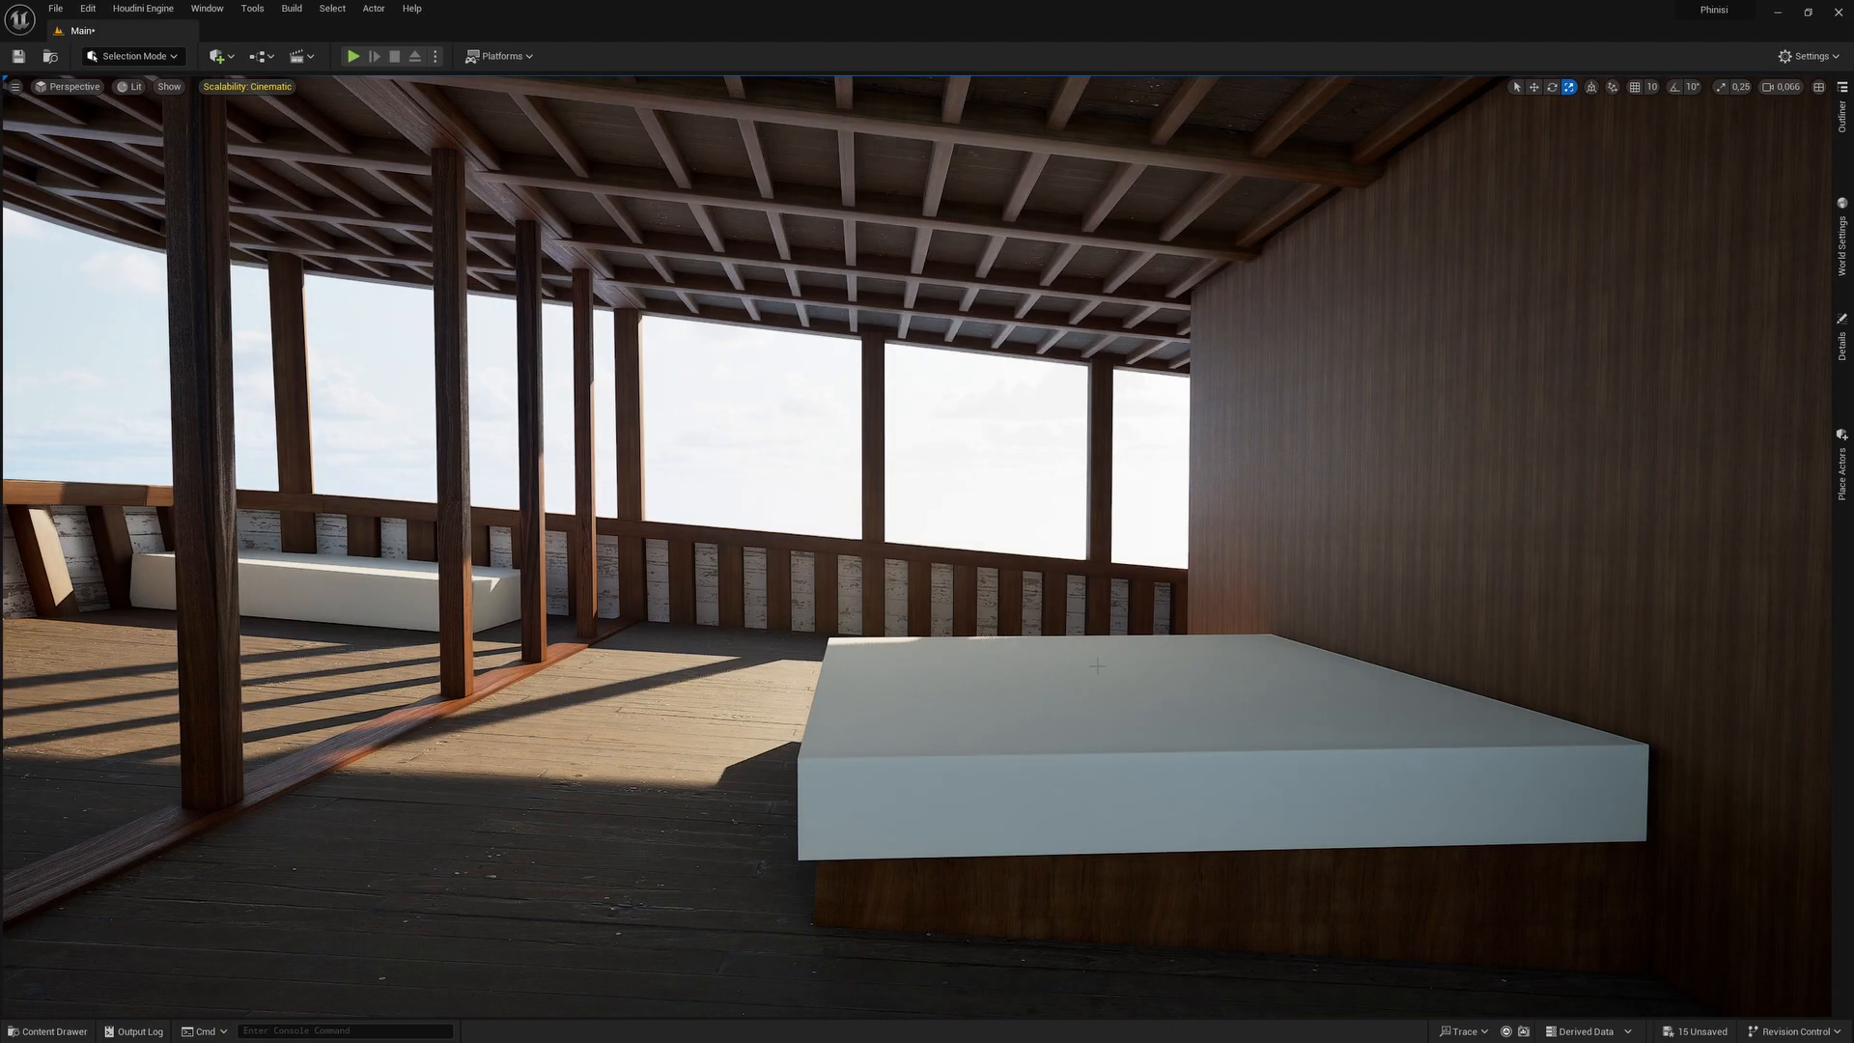
pyautogui.moveTo(883, 614)
pyautogui.mouseDown(button='right')
pyautogui.moveTo(844, 643)
pyautogui.moveTo(883, 614)
pyautogui.mouseUp(button='right')
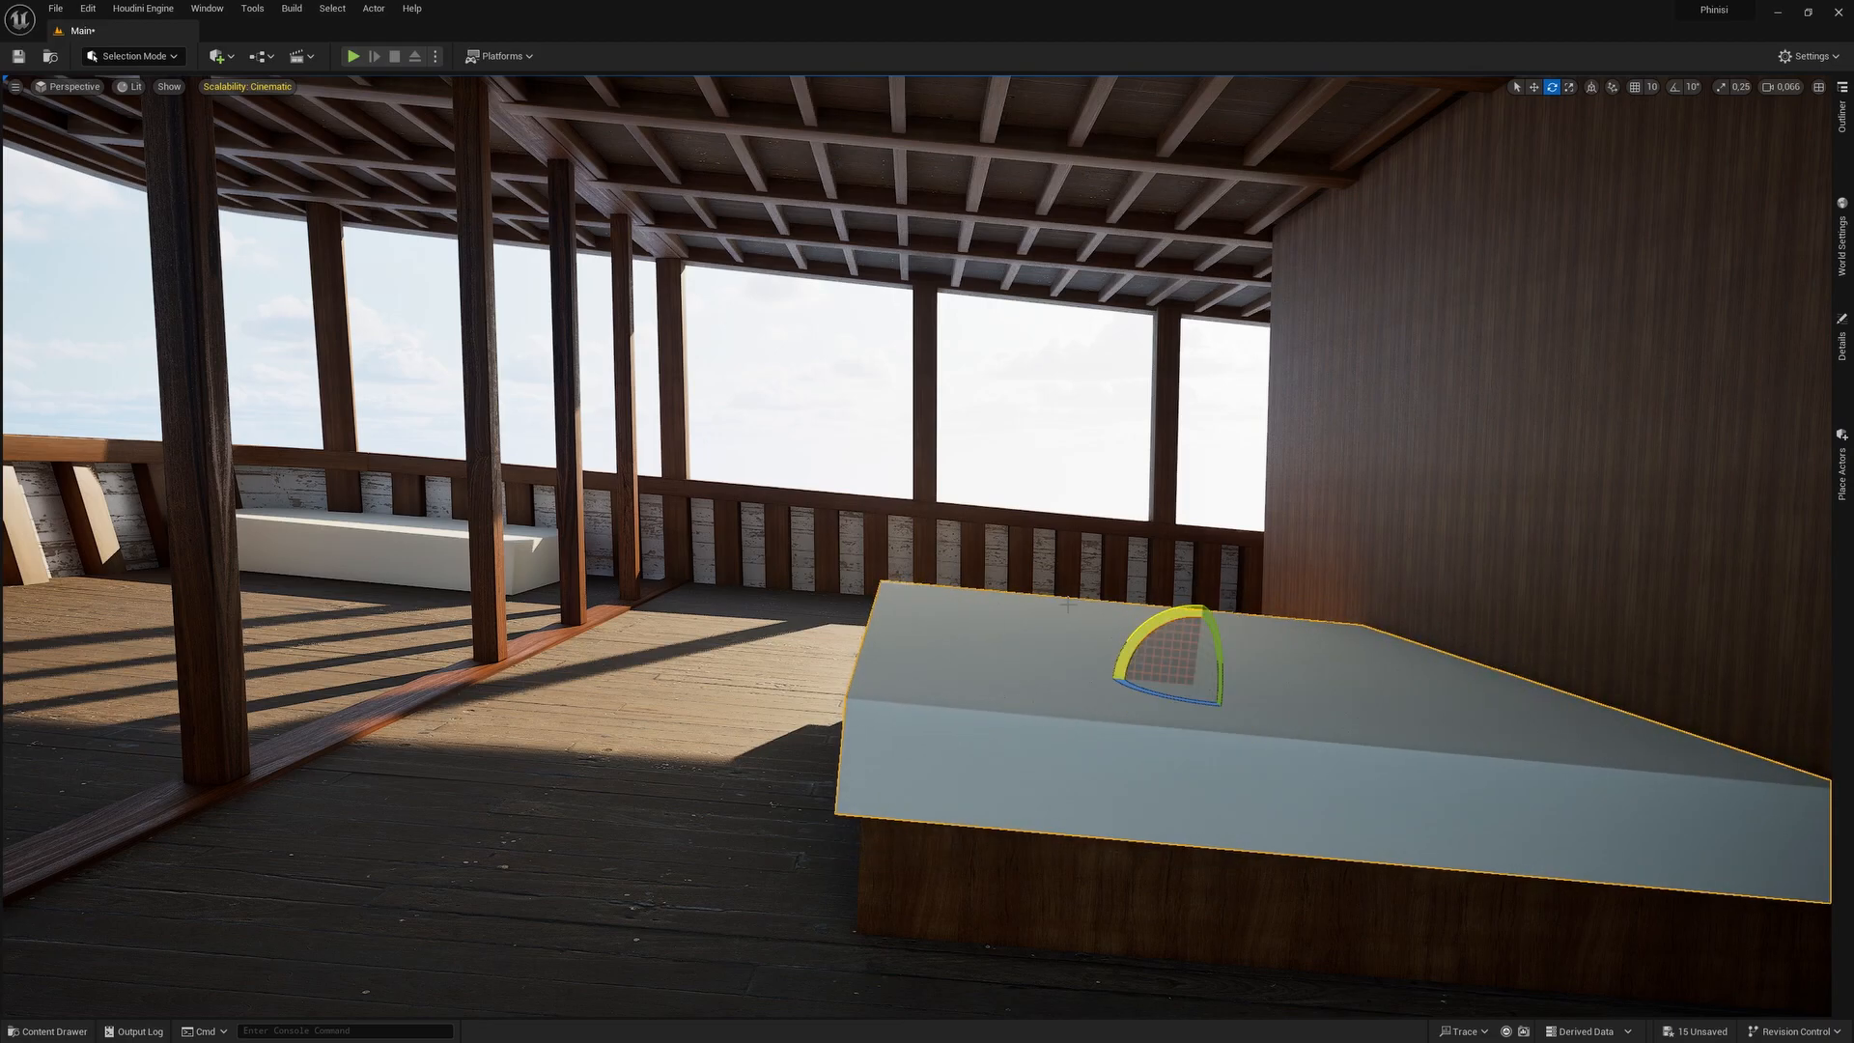
pyautogui.hotkey('ctrl', 'z')
# Raise the white box at the stern railing above the deck and open its rotation value for editing.
pyautogui.moveTo(1349, 579); pyautogui.dragTo(1641, 488, button='right')
pyautogui.scroll(1, 1337, 590)
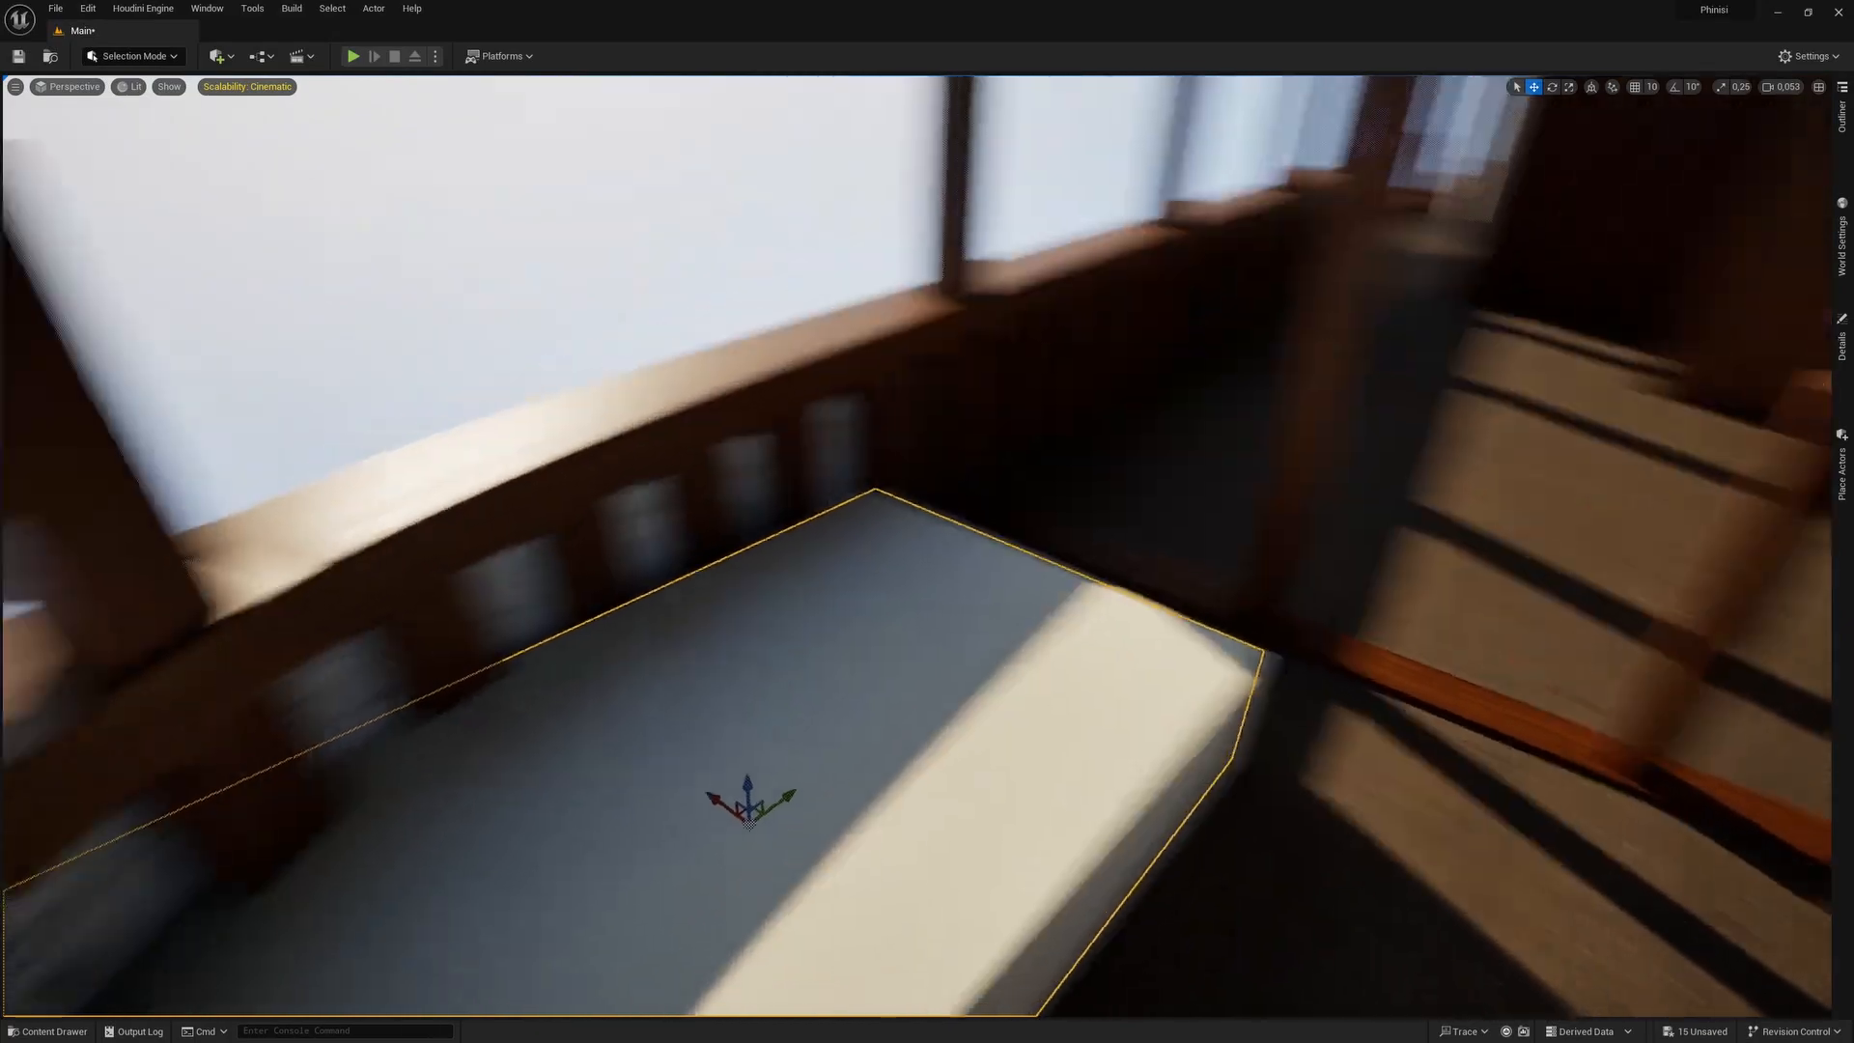
pyautogui.keyDown('alt'); pyautogui.moveTo(927, 541); pyautogui.dragTo(1076, 526); pyautogui.keyUp('alt')
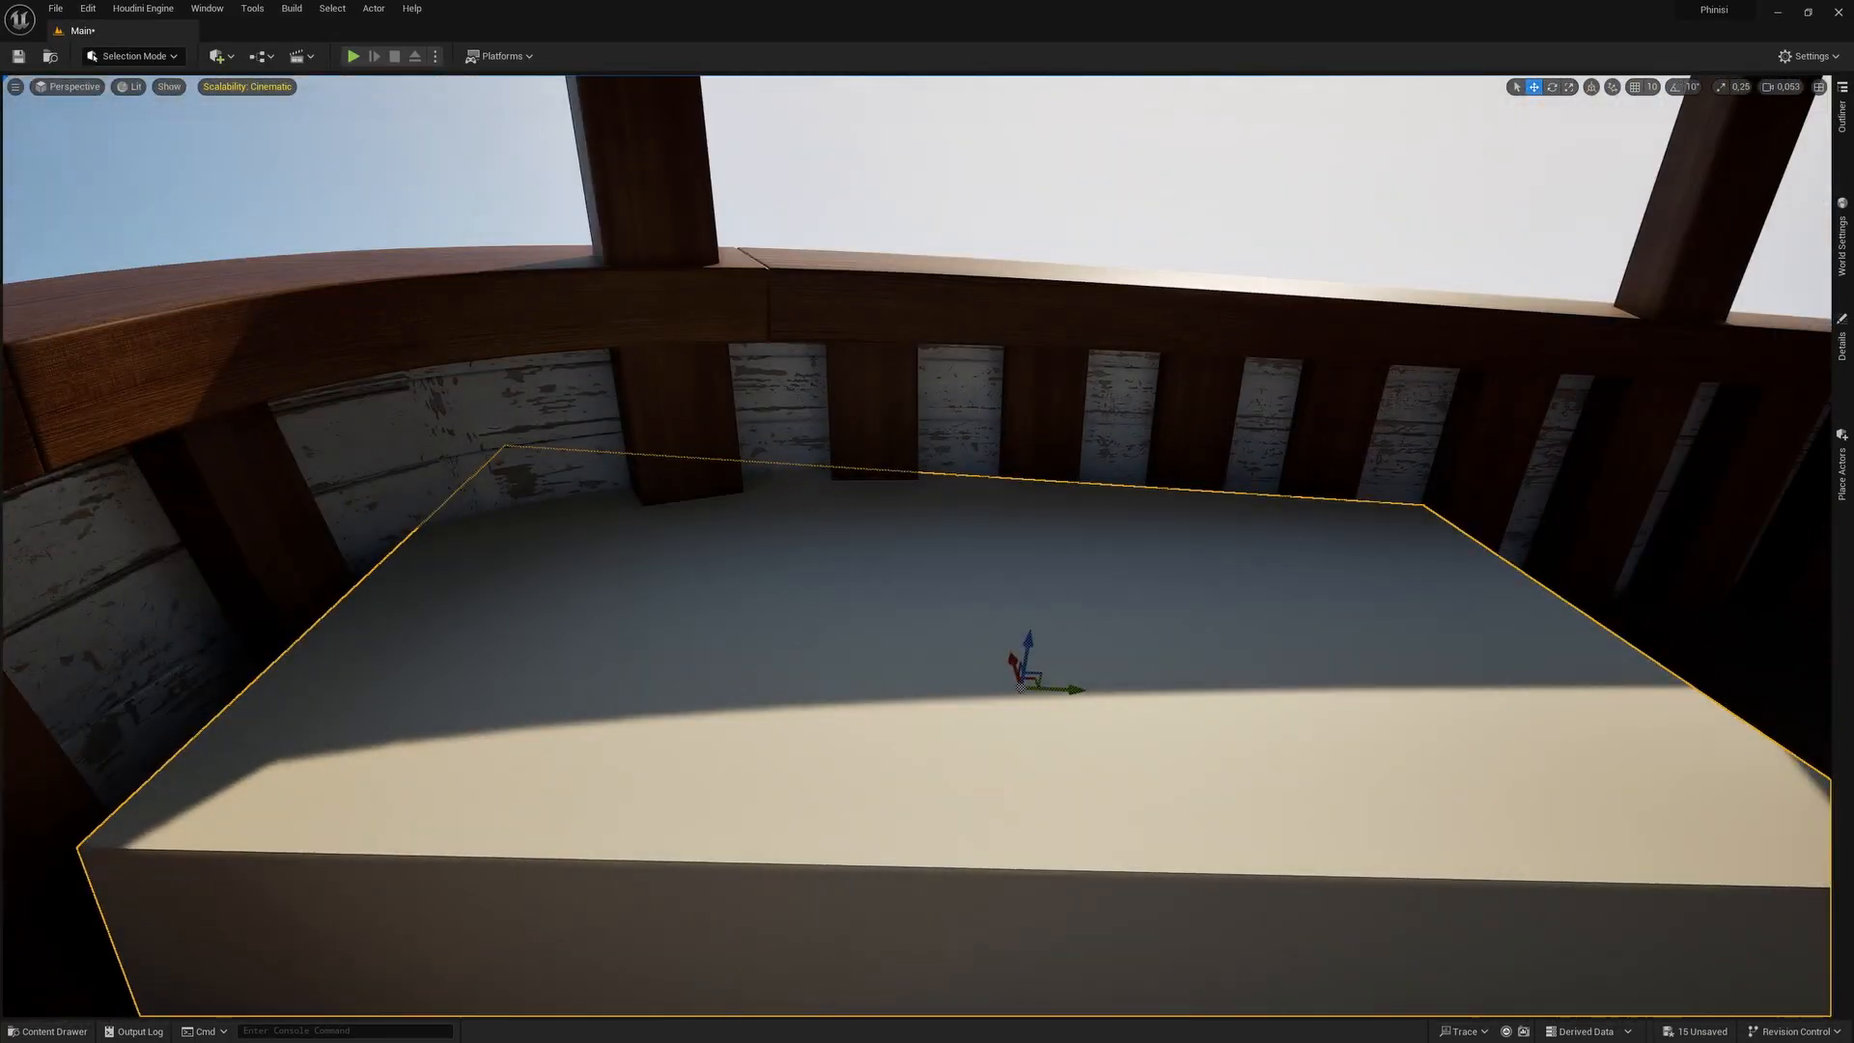
pyautogui.keyDown('alt'); pyautogui.moveTo(738, 380); pyautogui.dragTo(839, 474); pyautogui.keyUp('alt')
pyautogui.moveTo(959, 567); pyautogui.dragTo(1012, 482)
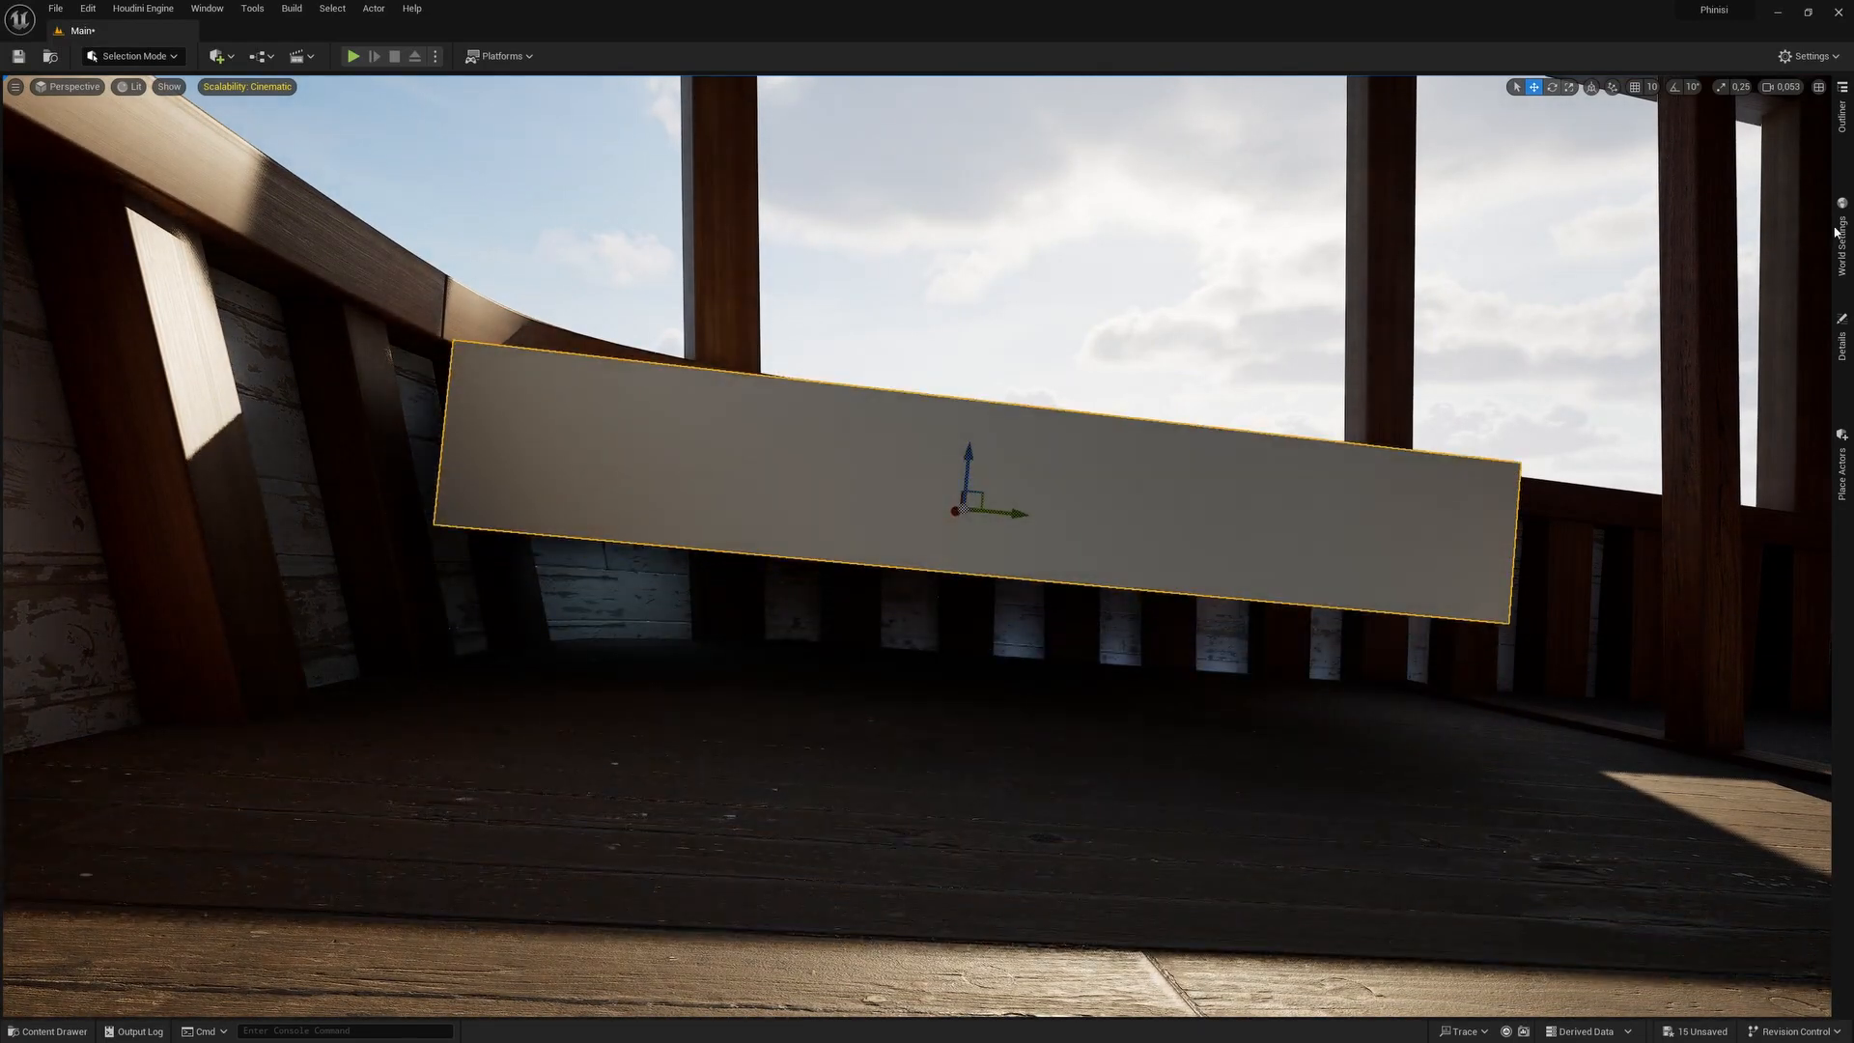
pyautogui.click(1841, 134)
pyautogui.click(1845, 238)
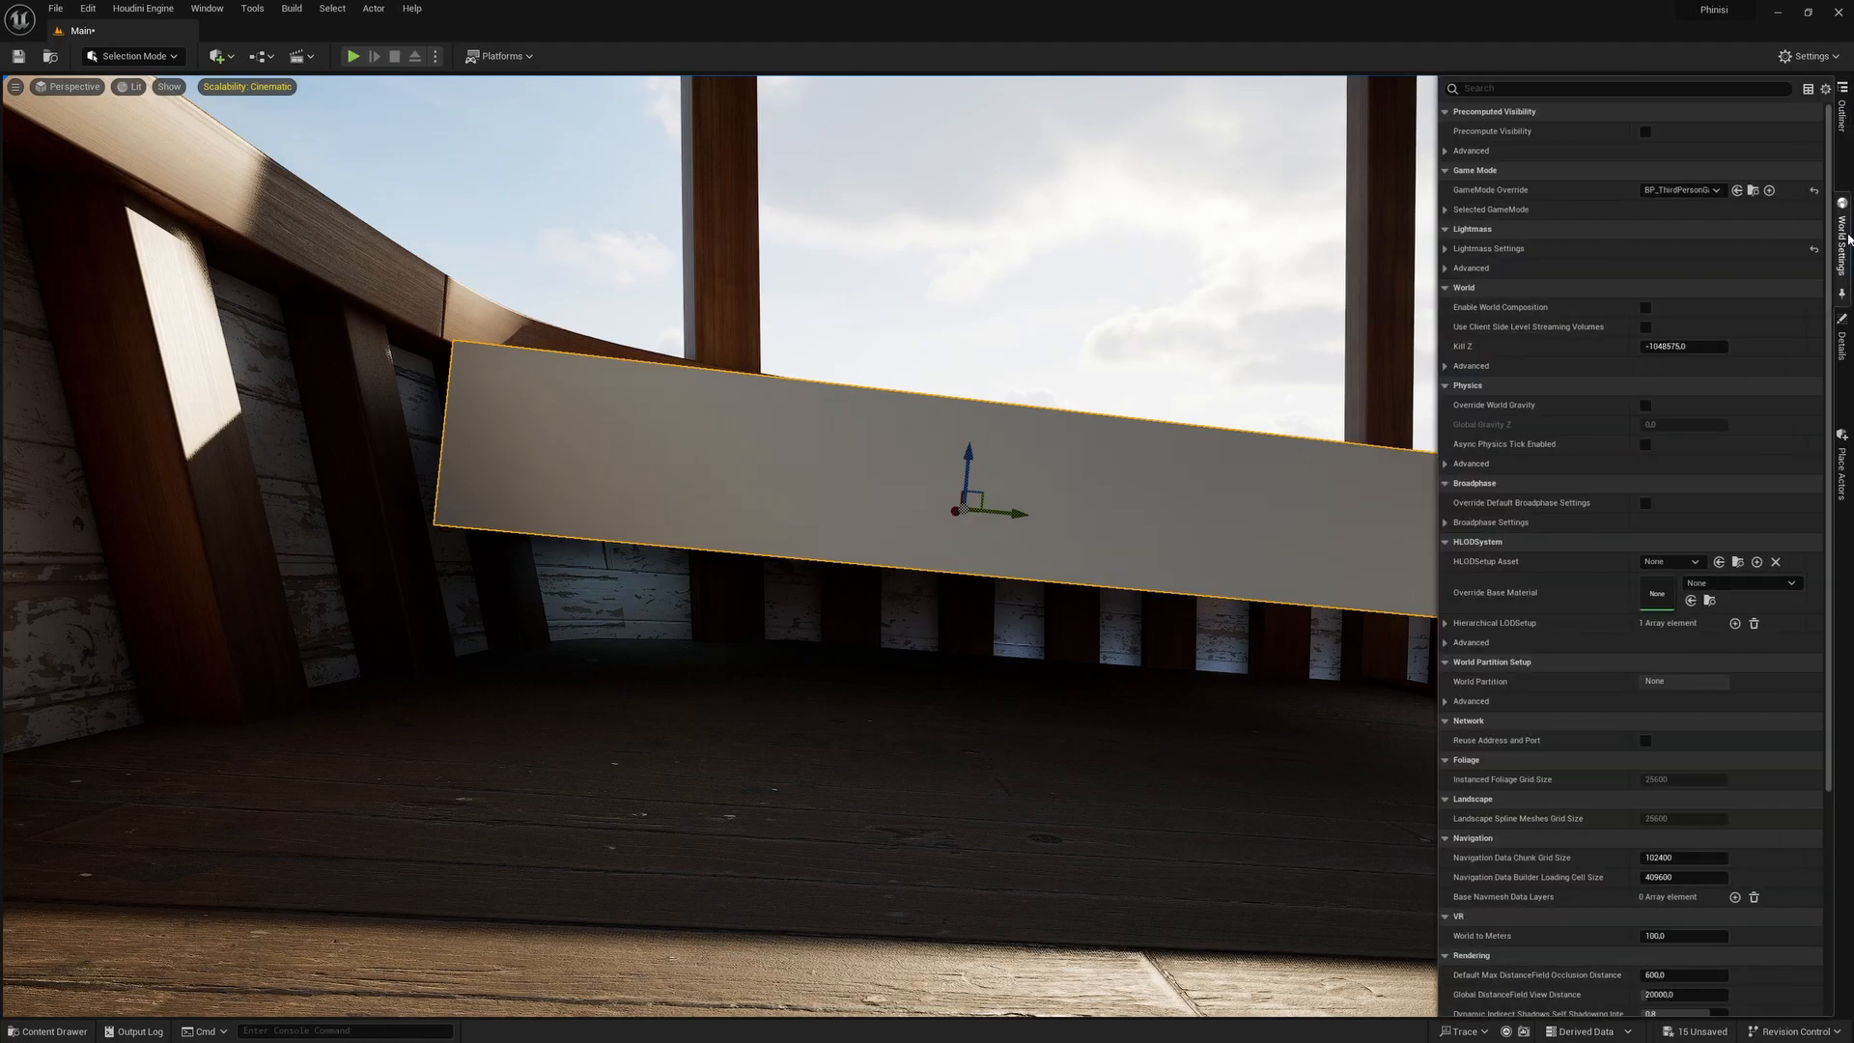
pyautogui.click(1847, 338)
pyautogui.click(1657, 366)
# Place a duplicate of the stern box beneath the original as its base.
pyautogui.moveTo(964, 467)
pyautogui.mouseDown()
pyautogui.moveTo(947, 683)
pyautogui.moveTo(960, 483)
pyautogui.mouseUp()
pyautogui.moveTo(960, 484); pyautogui.dragTo(942, 606, button='right')
pyautogui.moveTo(938, 601); pyautogui.dragTo(900, 731)
pyautogui.press('e')
pyautogui.press('w')
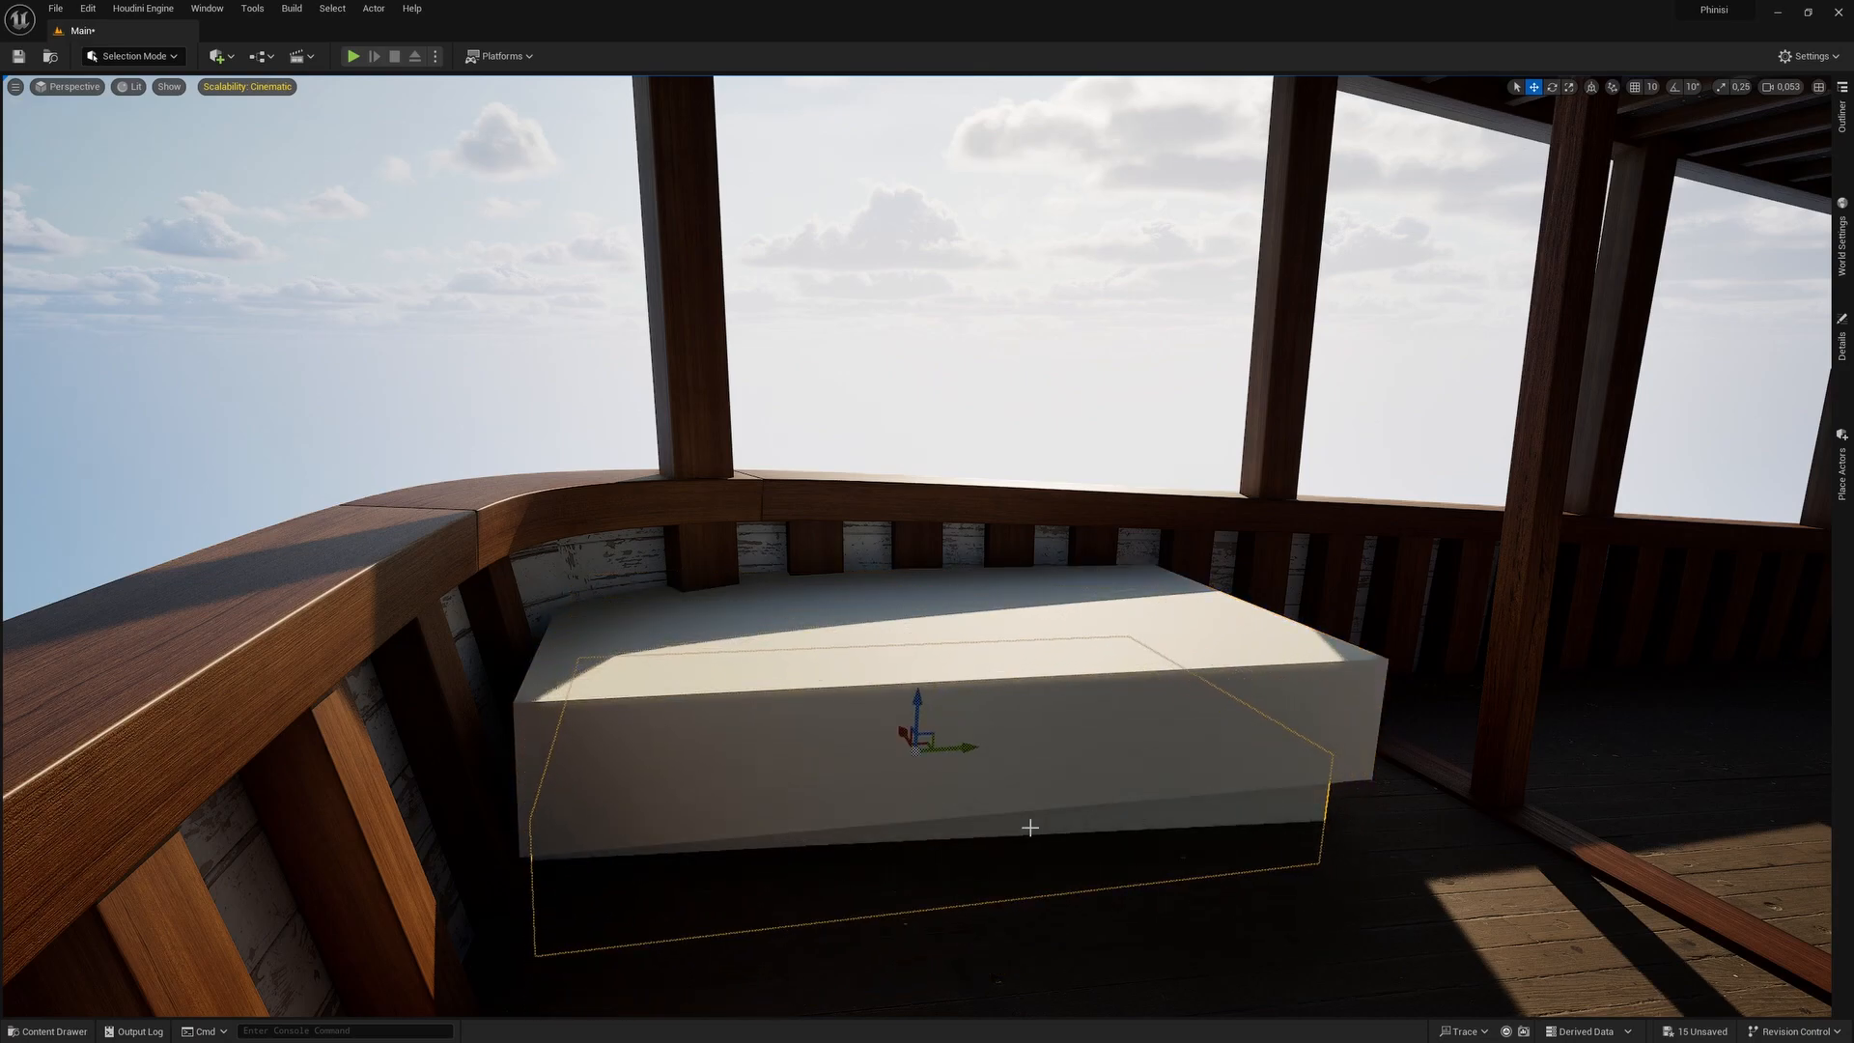
# Select the upper stern box and adjust how it sits on the base copy.
pyautogui.moveTo(1111, 797); pyautogui.dragTo(1294, 821, button='right')
pyautogui.click(727, 571)
pyautogui.press('e')
pyautogui.moveTo(720, 568); pyautogui.dragTo(589, 512)
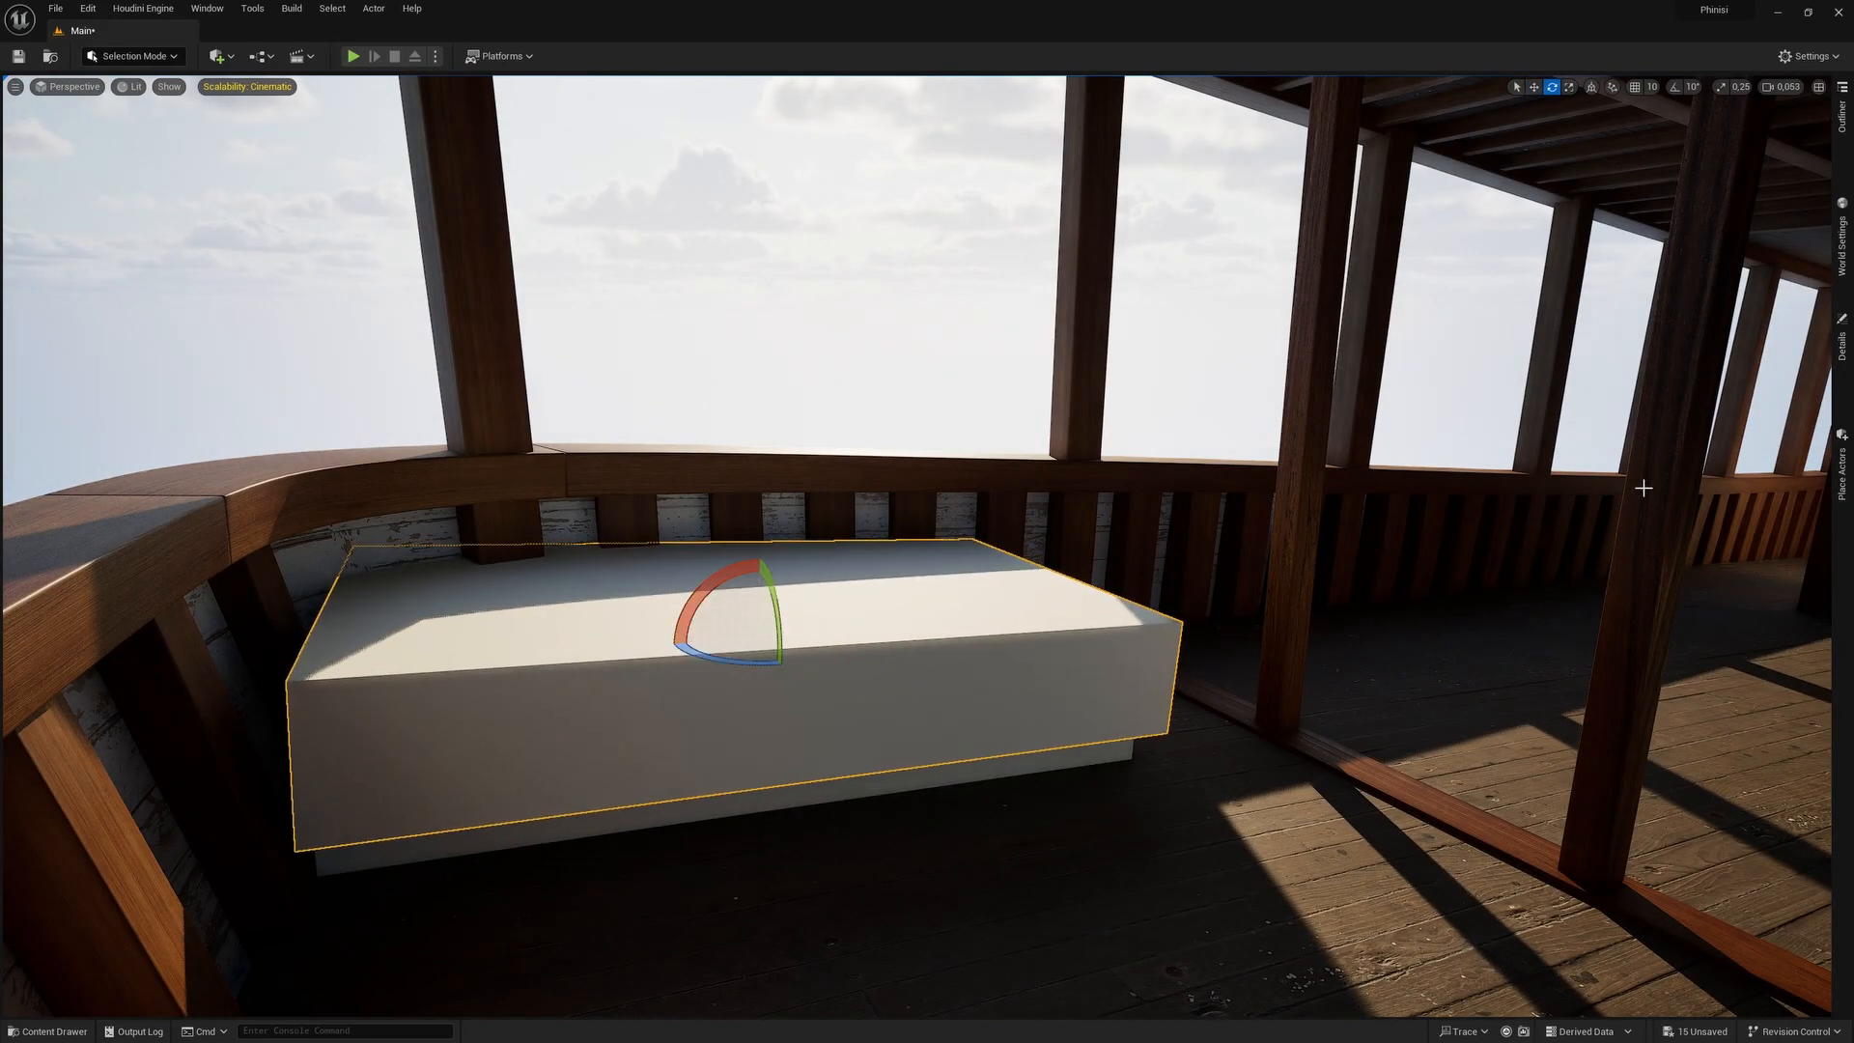
# Examine the stacked stern boxes and the bed from several viewpoints across the aft deck.
pyautogui.moveTo(822, 503); pyautogui.dragTo(956, 454, button='right')
pyautogui.press('s')
pyautogui.scroll(1, 821, 503)
pyautogui.click(822, 503)
pyautogui.moveTo(1055, 555); pyautogui.dragTo(1313, 511, button='right')
pyautogui.press('s')
pyautogui.scroll(-1, 1056, 555)
pyautogui.moveTo(512, 508)
pyautogui.mouseDown(button='right')
pyautogui.moveTo(453, 540)
pyautogui.moveTo(512, 509)
pyautogui.mouseUp(button='right')
pyautogui.press('s')
pyautogui.moveTo(724, 486); pyautogui.dragTo(802, 488, button='right')
pyautogui.press('s')
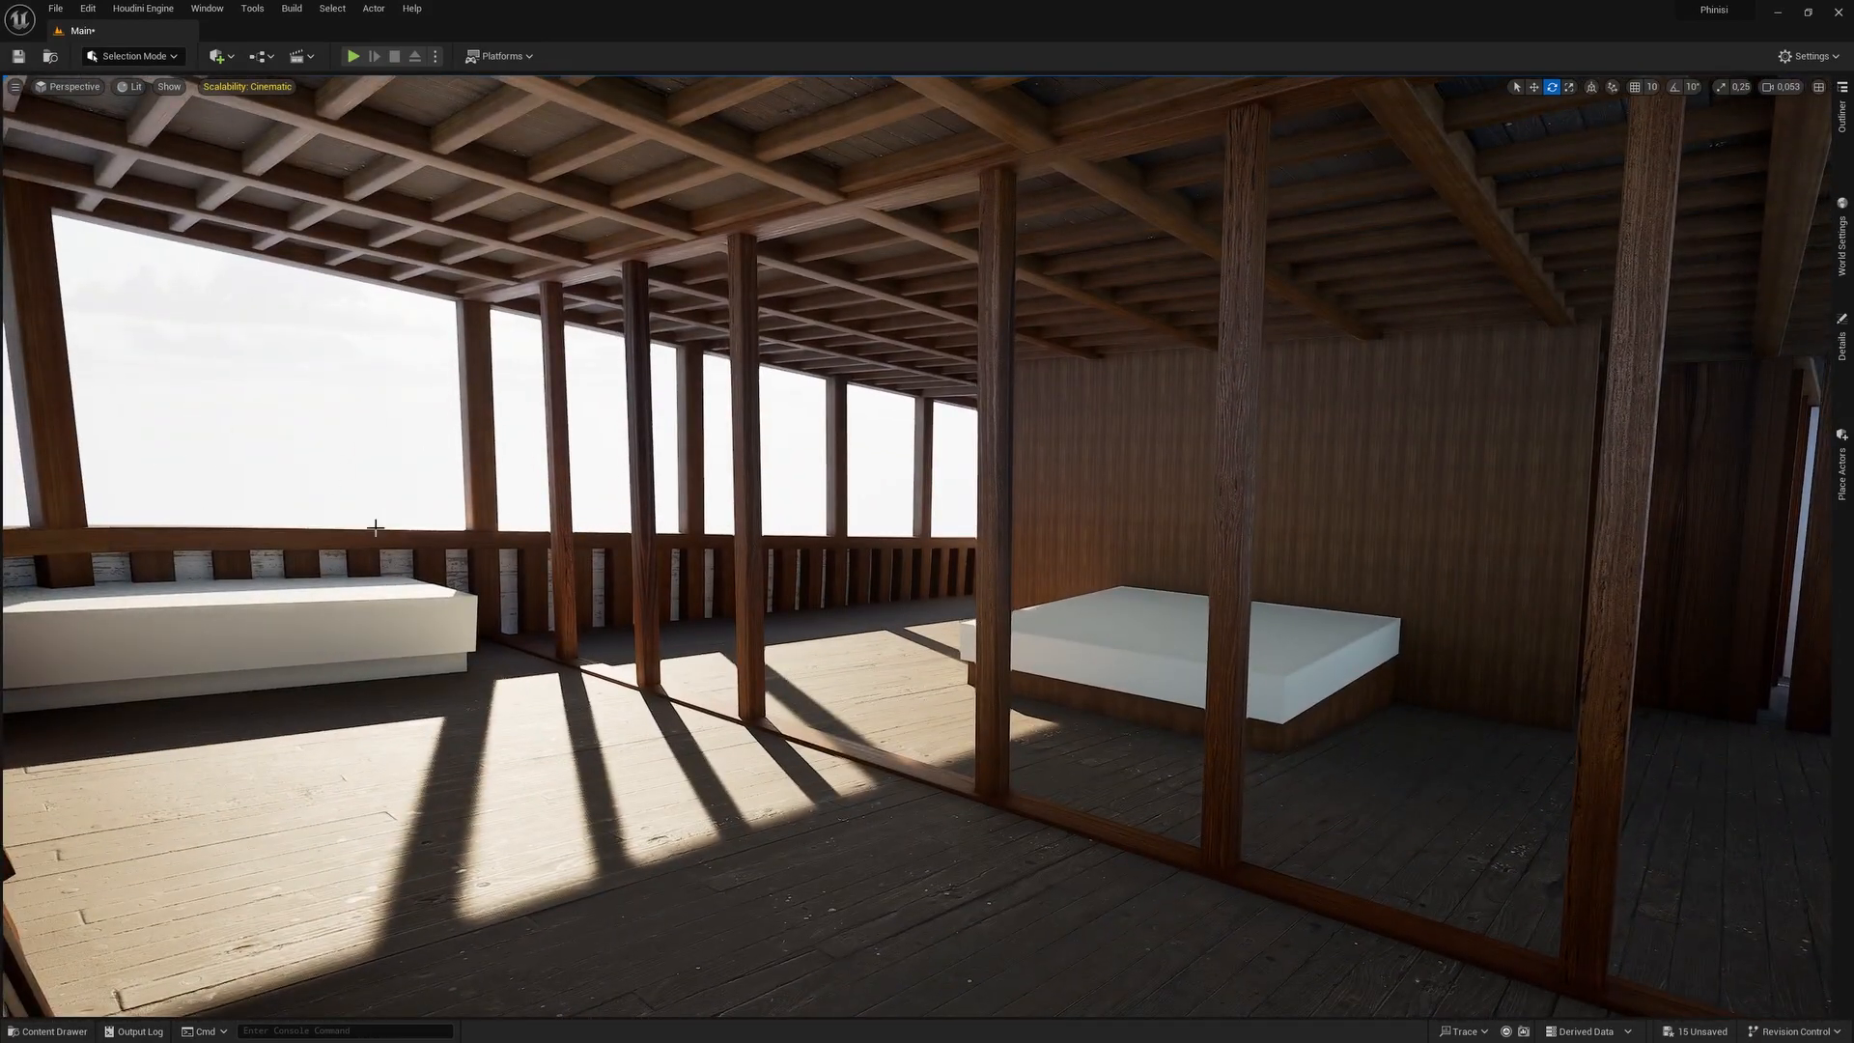
# Try rotating the upper stern box and undo the rotation.
pyautogui.press('d')
pyautogui.moveTo(480, 581); pyautogui.dragTo(385, 643, button='right')
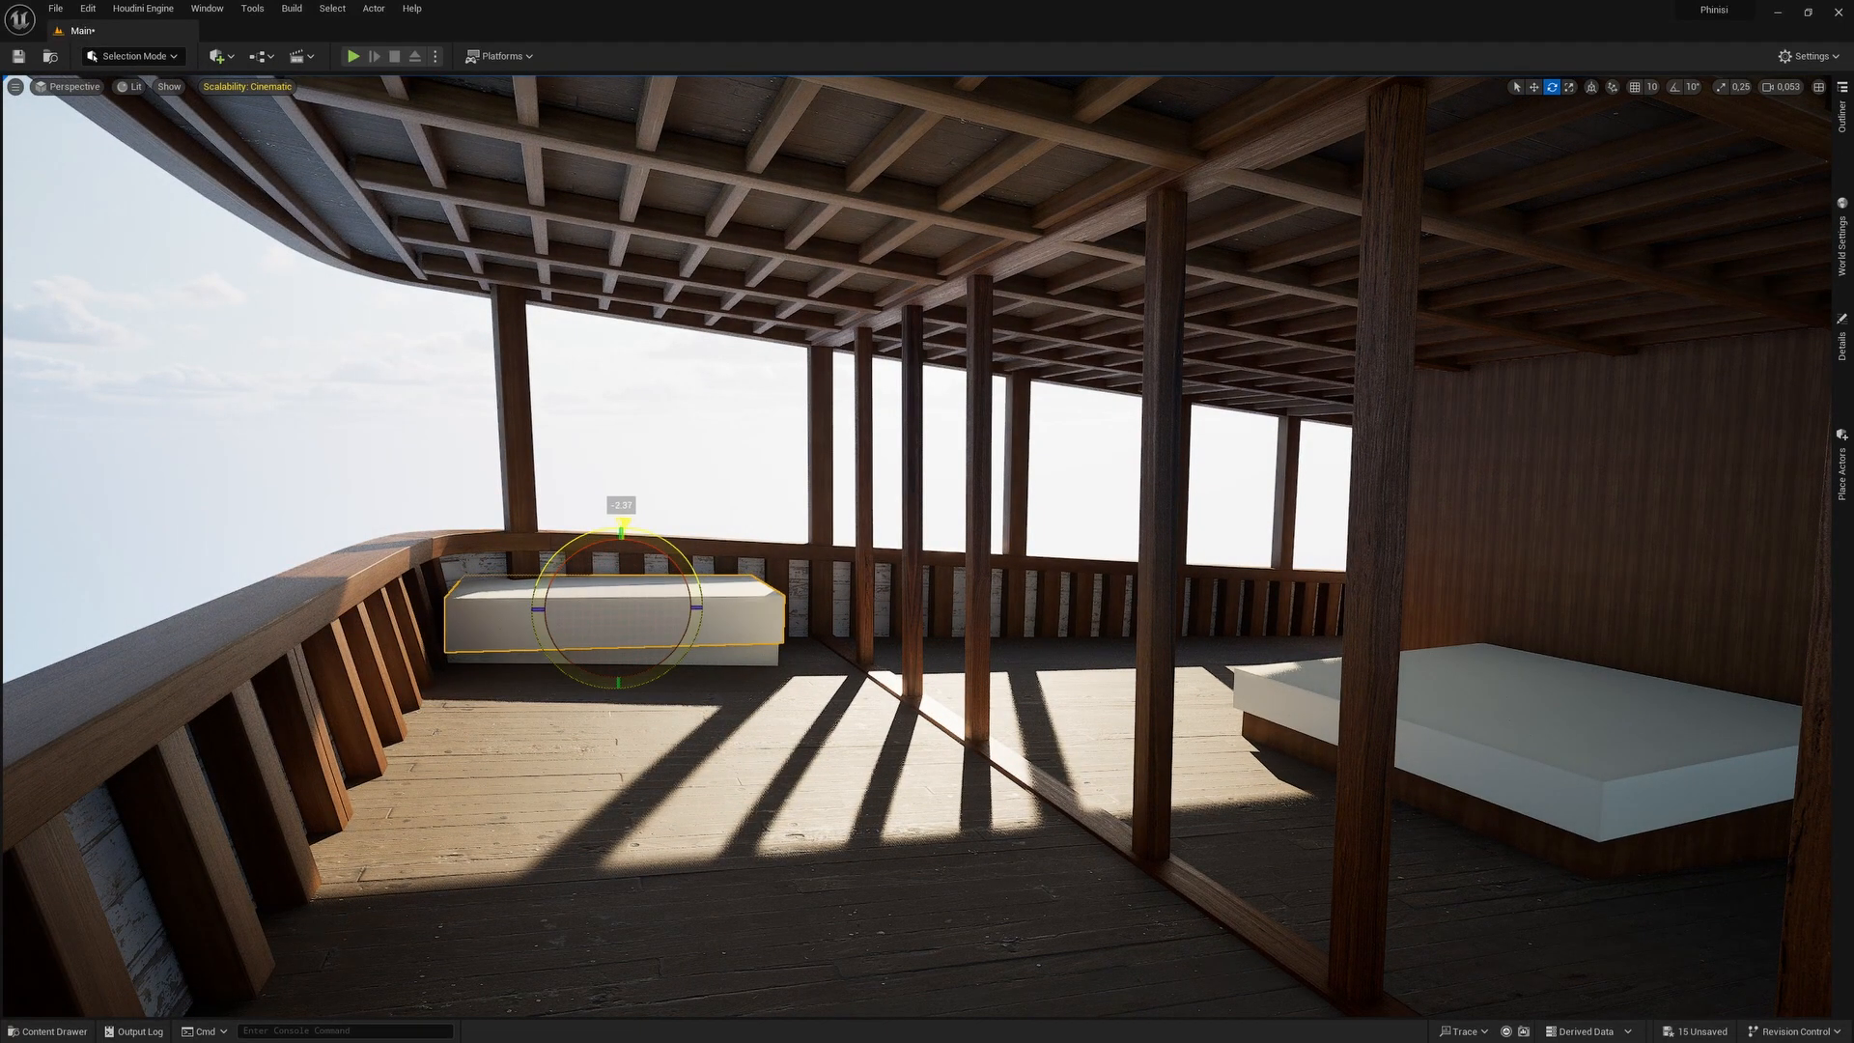
pyautogui.hotkey('ctrl', 'z')
# Delete both stacked boxes at the stern railing.
pyautogui.moveTo(590, 544); pyautogui.dragTo(670, 621, button='right')
pyautogui.press('a')
pyautogui.press('d')
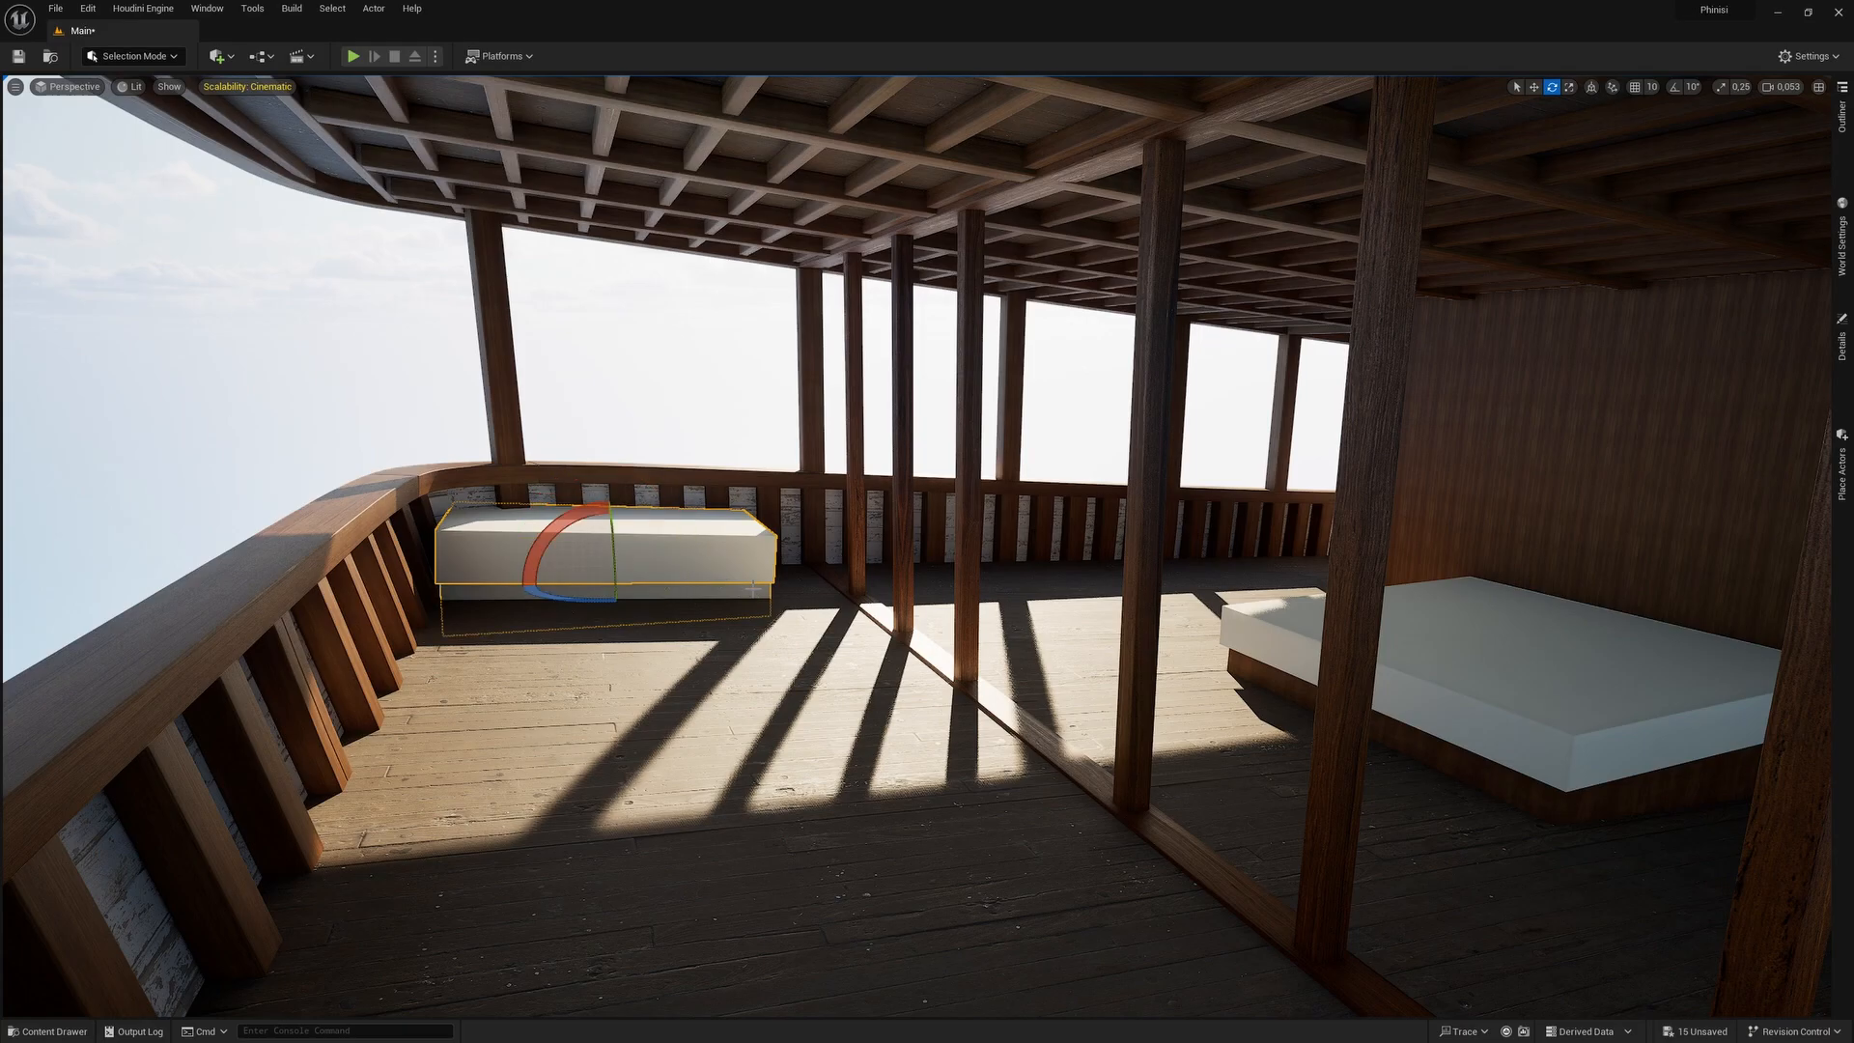
pyautogui.press('Delete')
# Move the white mattress box off its wooden base onto the open stern deck.
pyautogui.click(1409, 600)
pyautogui.moveTo(1409, 600)
pyautogui.mouseDown(button='right')
pyautogui.moveTo(1477, 601)
pyautogui.moveTo(1409, 600)
pyautogui.mouseUp(button='right')
pyautogui.press('s')
pyautogui.press('w')
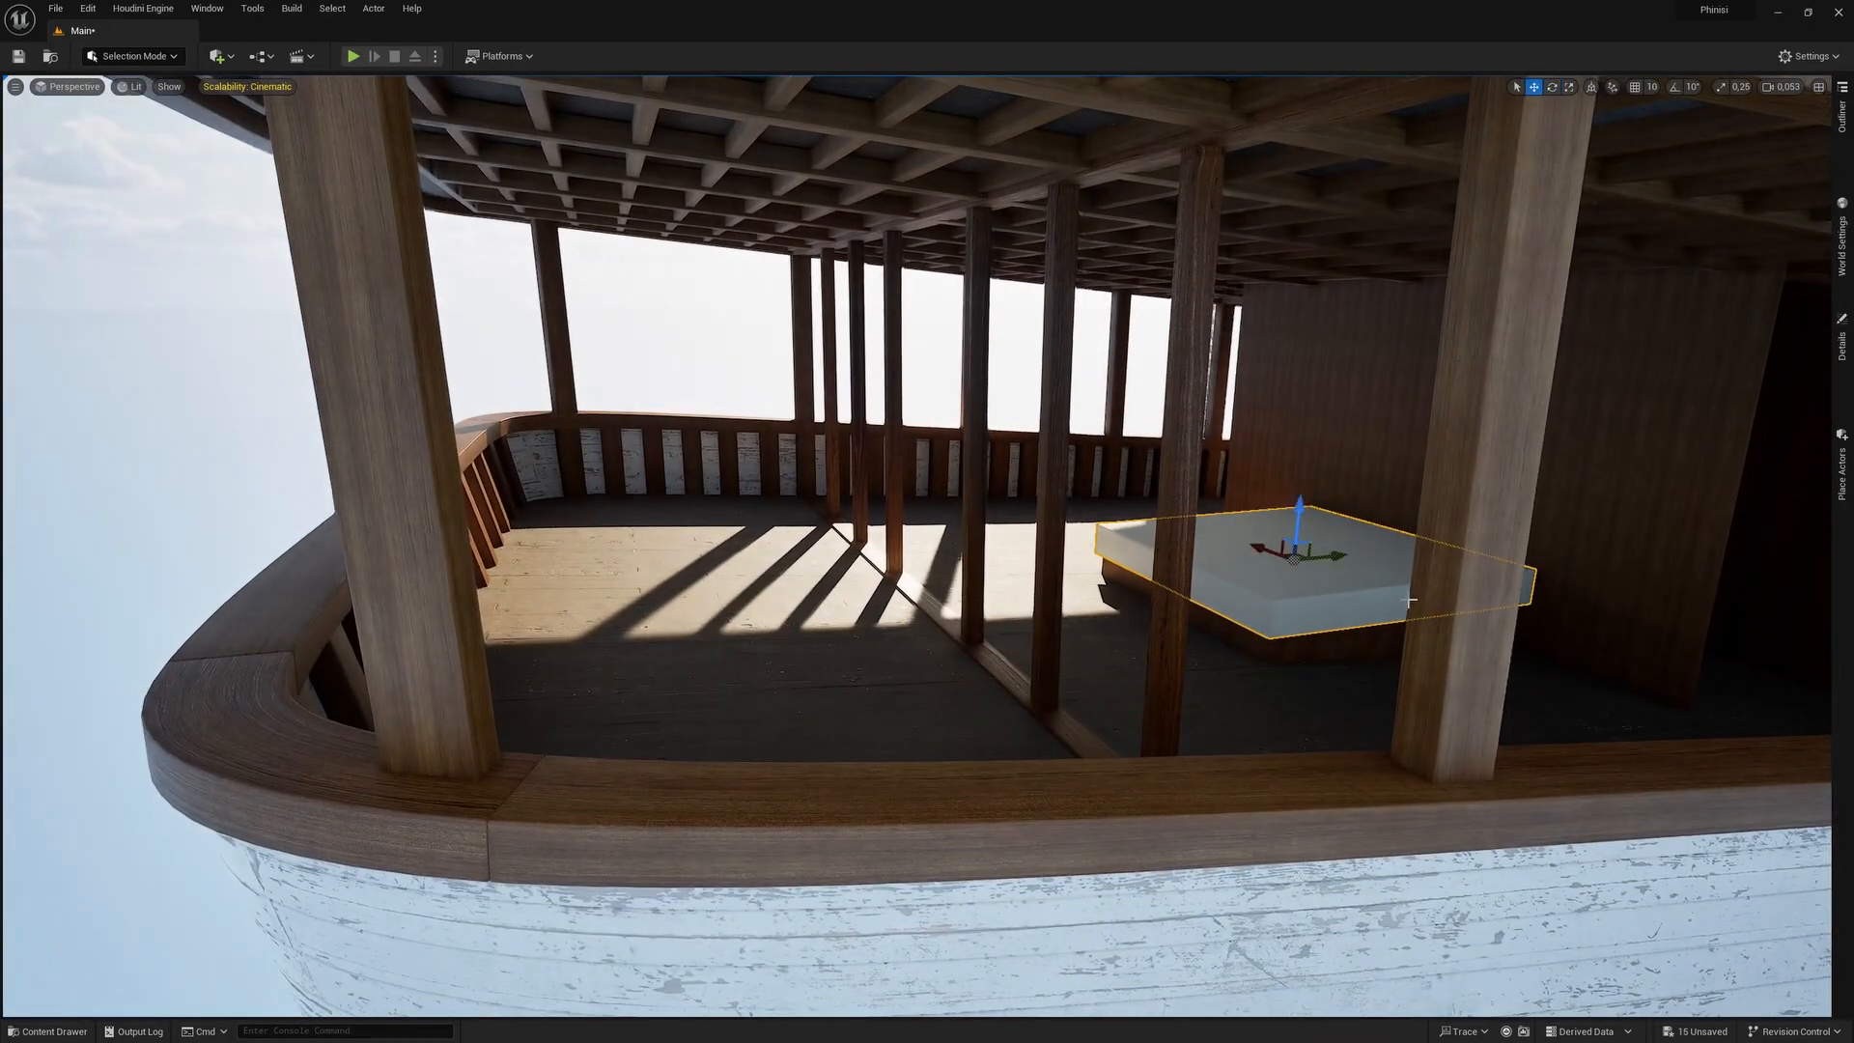
pyautogui.moveTo(1334, 556); pyautogui.dragTo(732, 609)
# Scale up the moved white box so it covers more of the stern deck floor.
pyautogui.press('e')
pyautogui.press('r')
pyautogui.moveTo(731, 609); pyautogui.dragTo(985, 599, button='right')
pyautogui.press('a')
pyautogui.scroll(1, 925, 609)
pyautogui.moveTo(454, 618); pyautogui.dragTo(637, 625)
pyautogui.press('w')
# Fine-tune the white platform's height and stretch it further across the stern deck.
pyautogui.moveTo(455, 625); pyautogui.dragTo(736, 506, button='right')
pyautogui.scroll(3, 455, 626)
pyautogui.press('w')
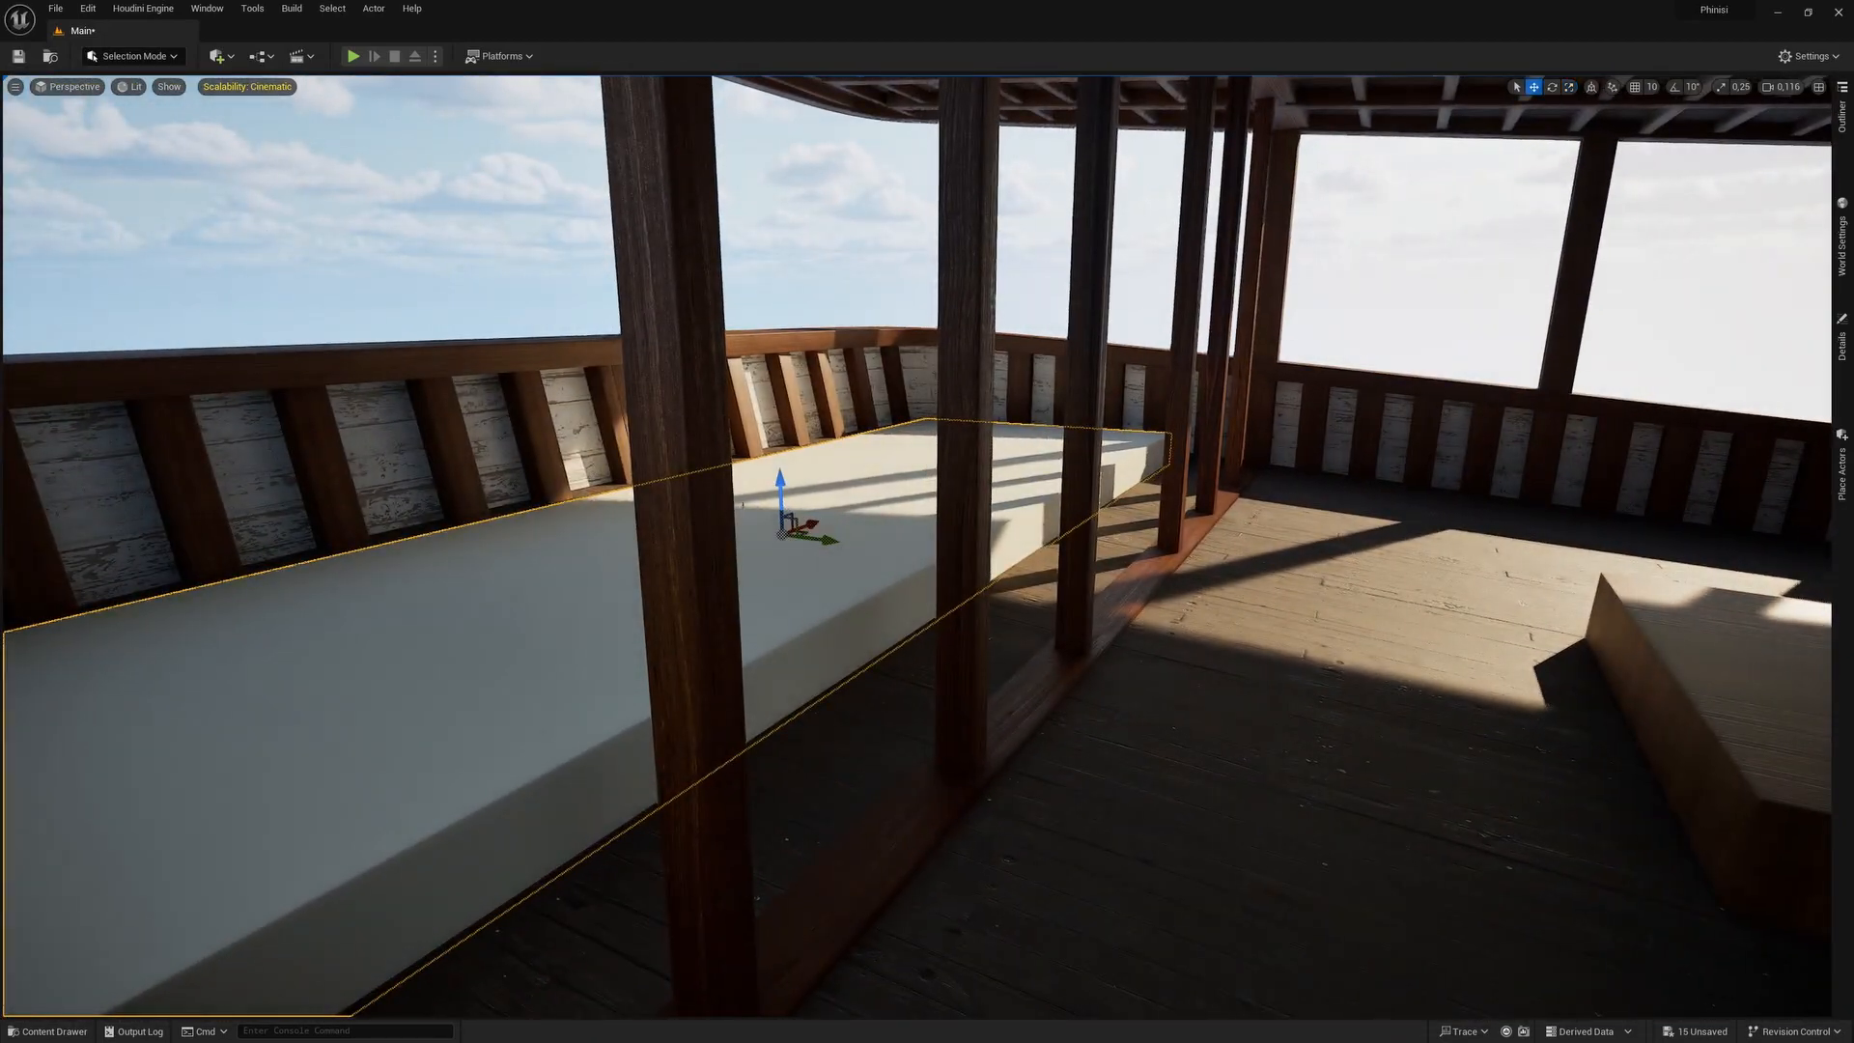
pyautogui.moveTo(780, 483)
pyautogui.mouseDown()
pyautogui.moveTo(780, 507)
pyautogui.moveTo(780, 485)
pyautogui.mouseUp()
pyautogui.press('r')
pyautogui.moveTo(829, 545); pyautogui.dragTo(898, 560)
# Place a copy of the white platform over the bed area beside the partition wall.
pyautogui.moveTo(881, 610)
pyautogui.mouseDown(button='right')
pyautogui.moveTo(929, 717)
pyautogui.moveTo(881, 610)
pyautogui.mouseUp(button='right')
pyautogui.moveTo(850, 497); pyautogui.dragTo(793, 488, button='right')
pyautogui.press('w')
pyautogui.moveTo(810, 493); pyautogui.dragTo(1234, 560)
pyautogui.press('e')
pyautogui.moveTo(1241, 581); pyautogui.dragTo(947, 542, button='right')
pyautogui.press('r')
pyautogui.press('w')
# Adjust the height of the copied platform and inspect its edge beside the partition wall.
pyautogui.moveTo(807, 486); pyautogui.dragTo(786, 440)
pyautogui.moveTo(786, 440); pyautogui.dragTo(1000, 576, button='right')
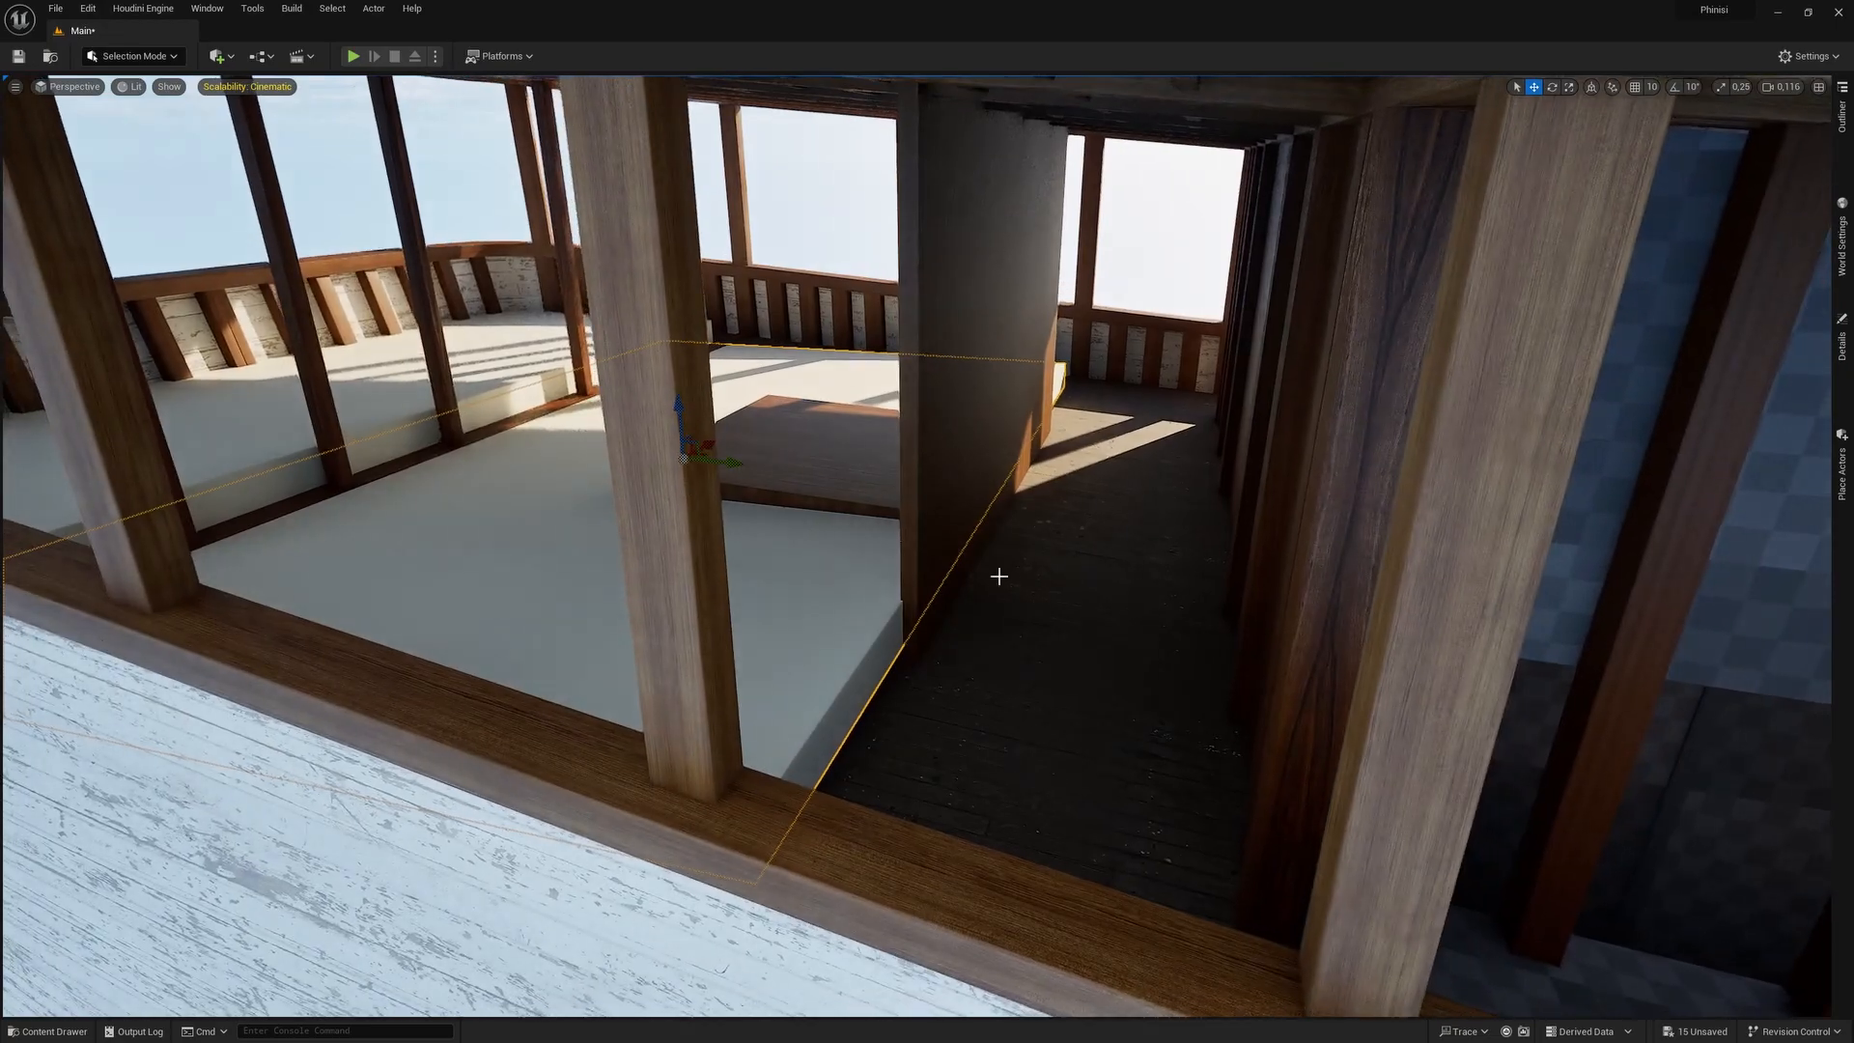
pyautogui.moveTo(794, 534); pyautogui.dragTo(911, 774, button='right')
pyautogui.scroll(-2, 1154, 574)
pyautogui.press('g')
pyautogui.scroll(-1, 695, 748)
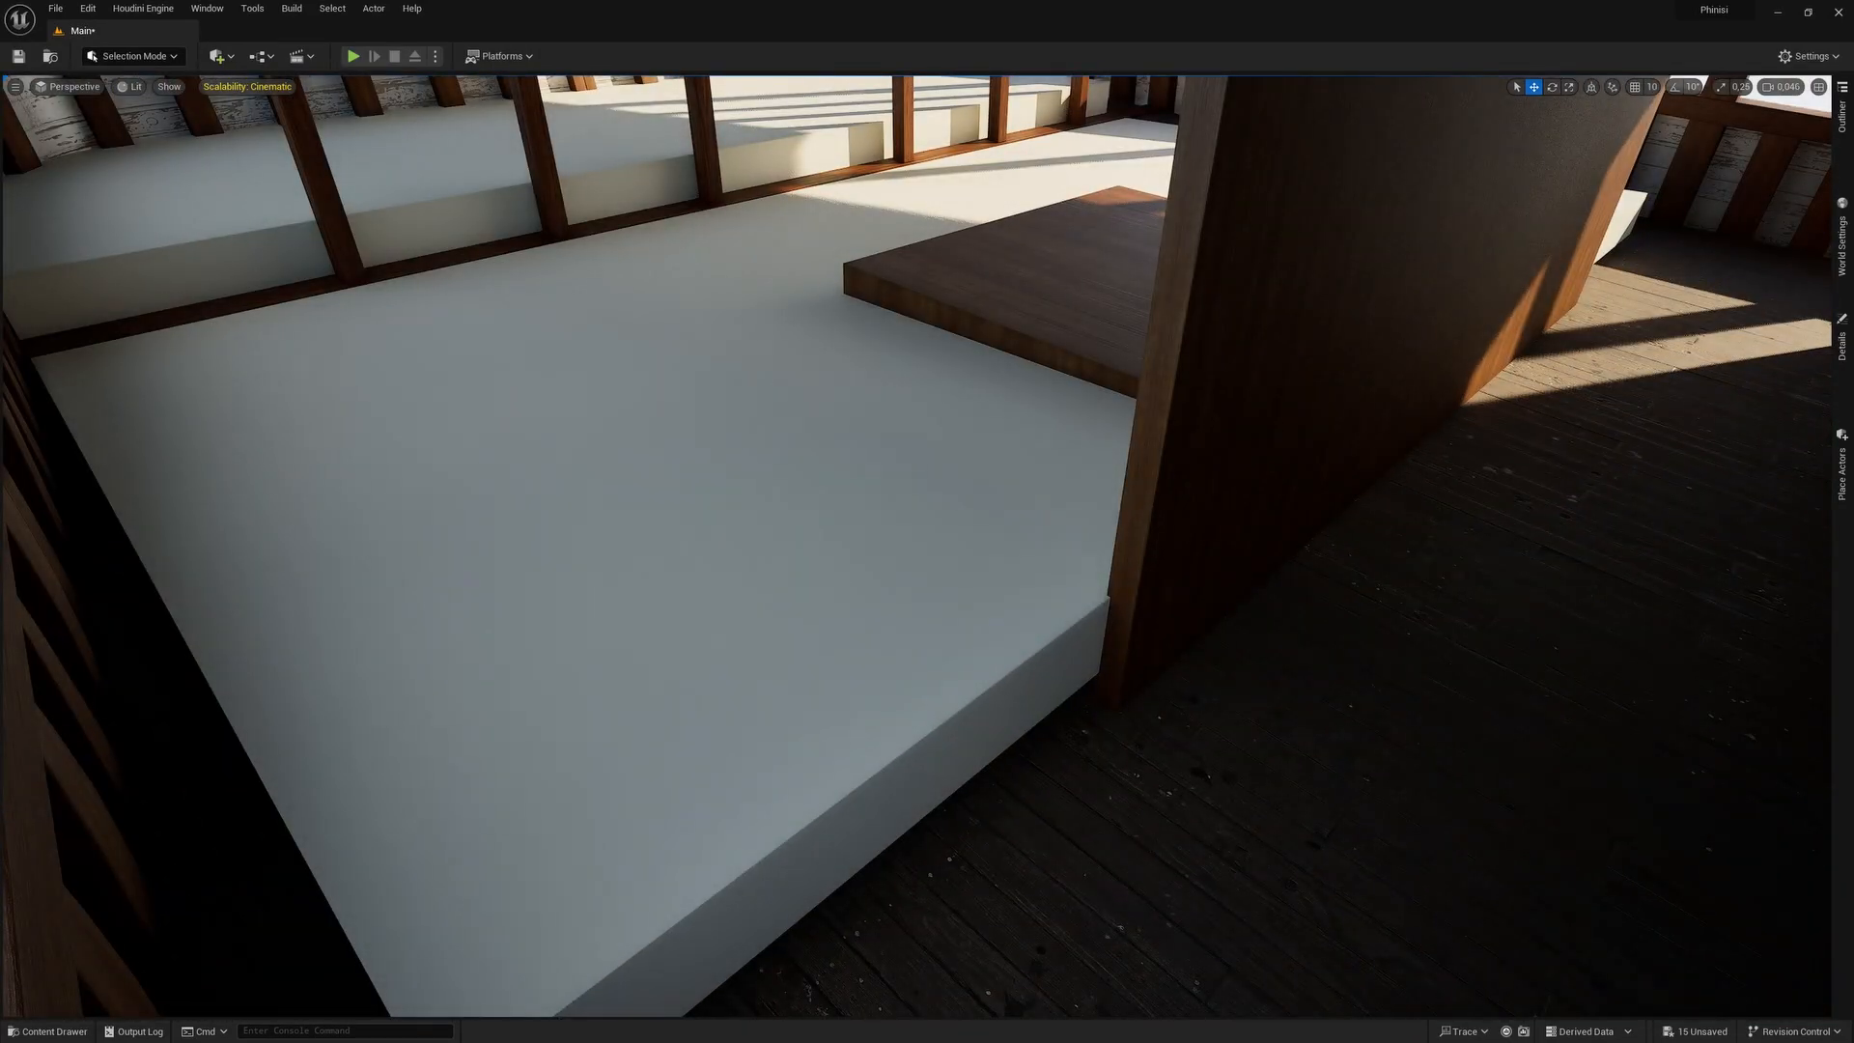
# Delete the white test platform covering the stern deck floor.
pyautogui.moveTo(918, 546); pyautogui.dragTo(744, 409, button='right')
pyautogui.scroll(2, 1004, 425)
pyautogui.scroll(1, 869, 454)
pyautogui.press('g')
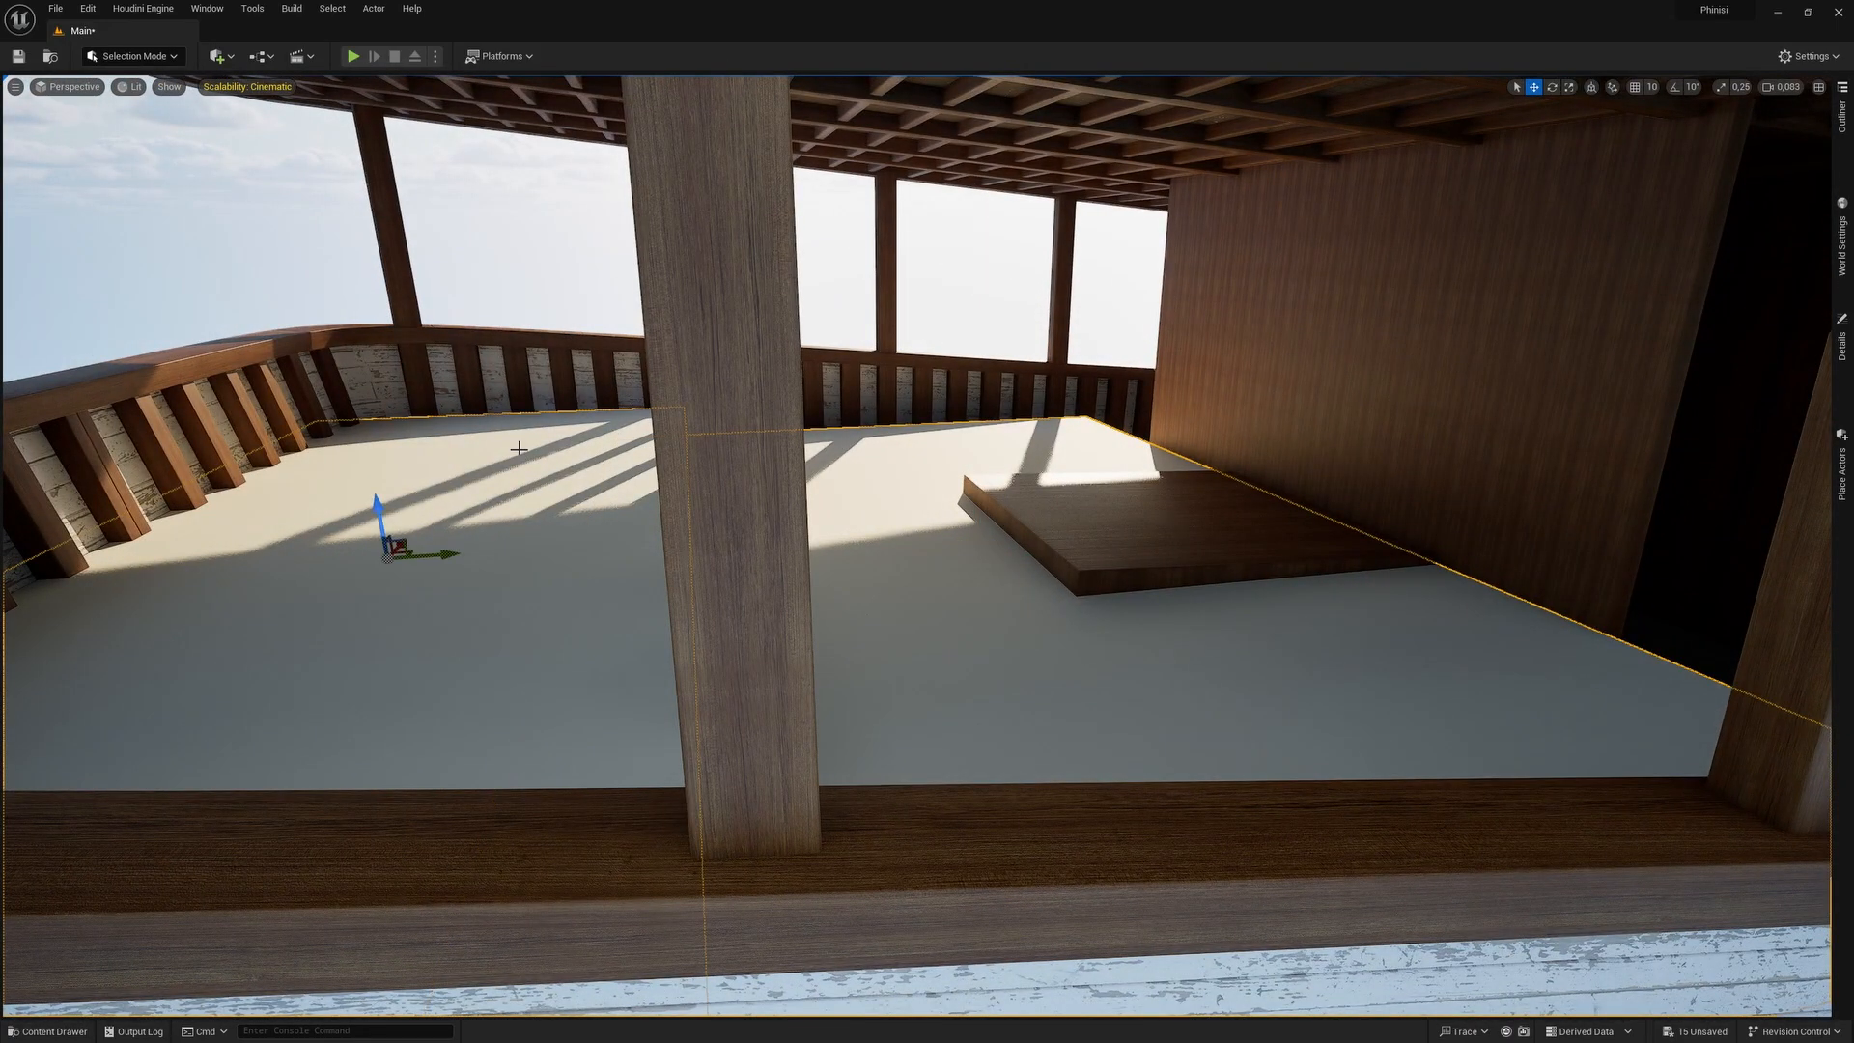
pyautogui.press('Delete')
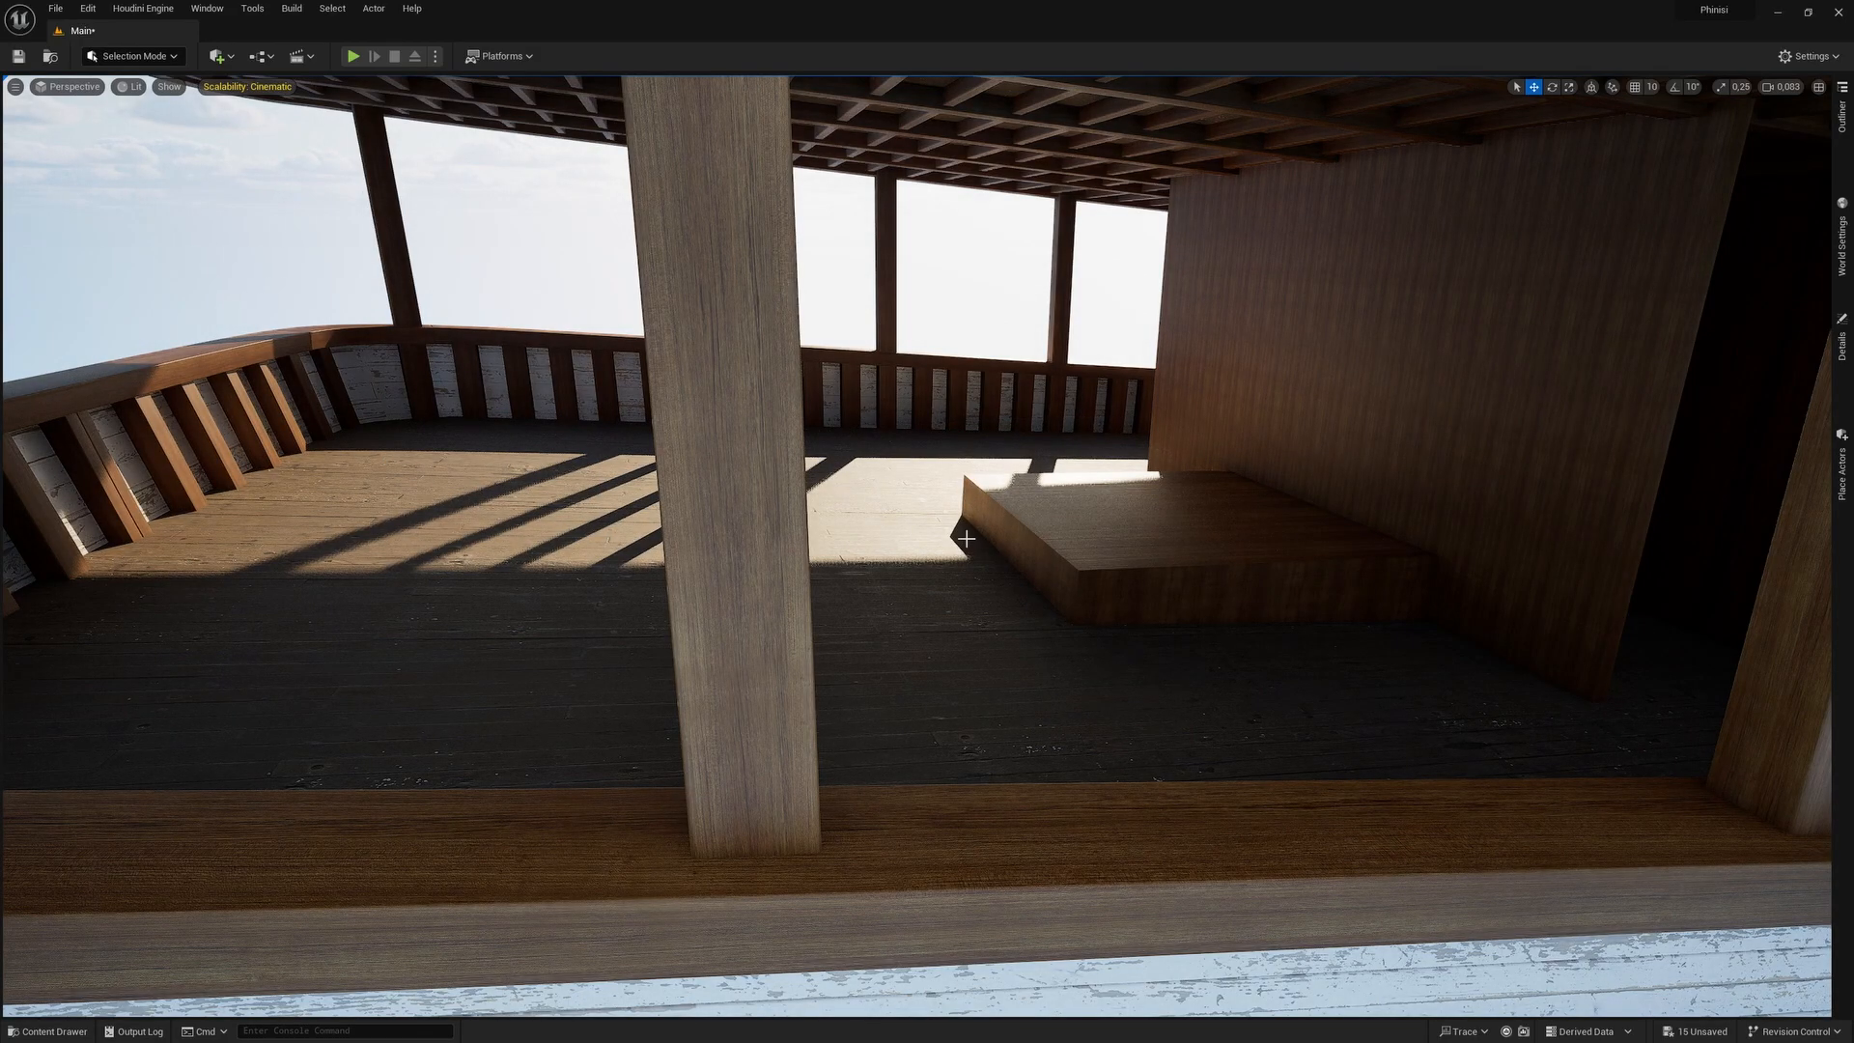
# Inspect the stern deck and the raised main deck section beside the cabin.
pyautogui.moveTo(851, 499)
pyautogui.mouseDown(button='right')
pyautogui.moveTo(1139, 500)
pyautogui.moveTo(852, 499)
pyautogui.mouseUp(button='right')
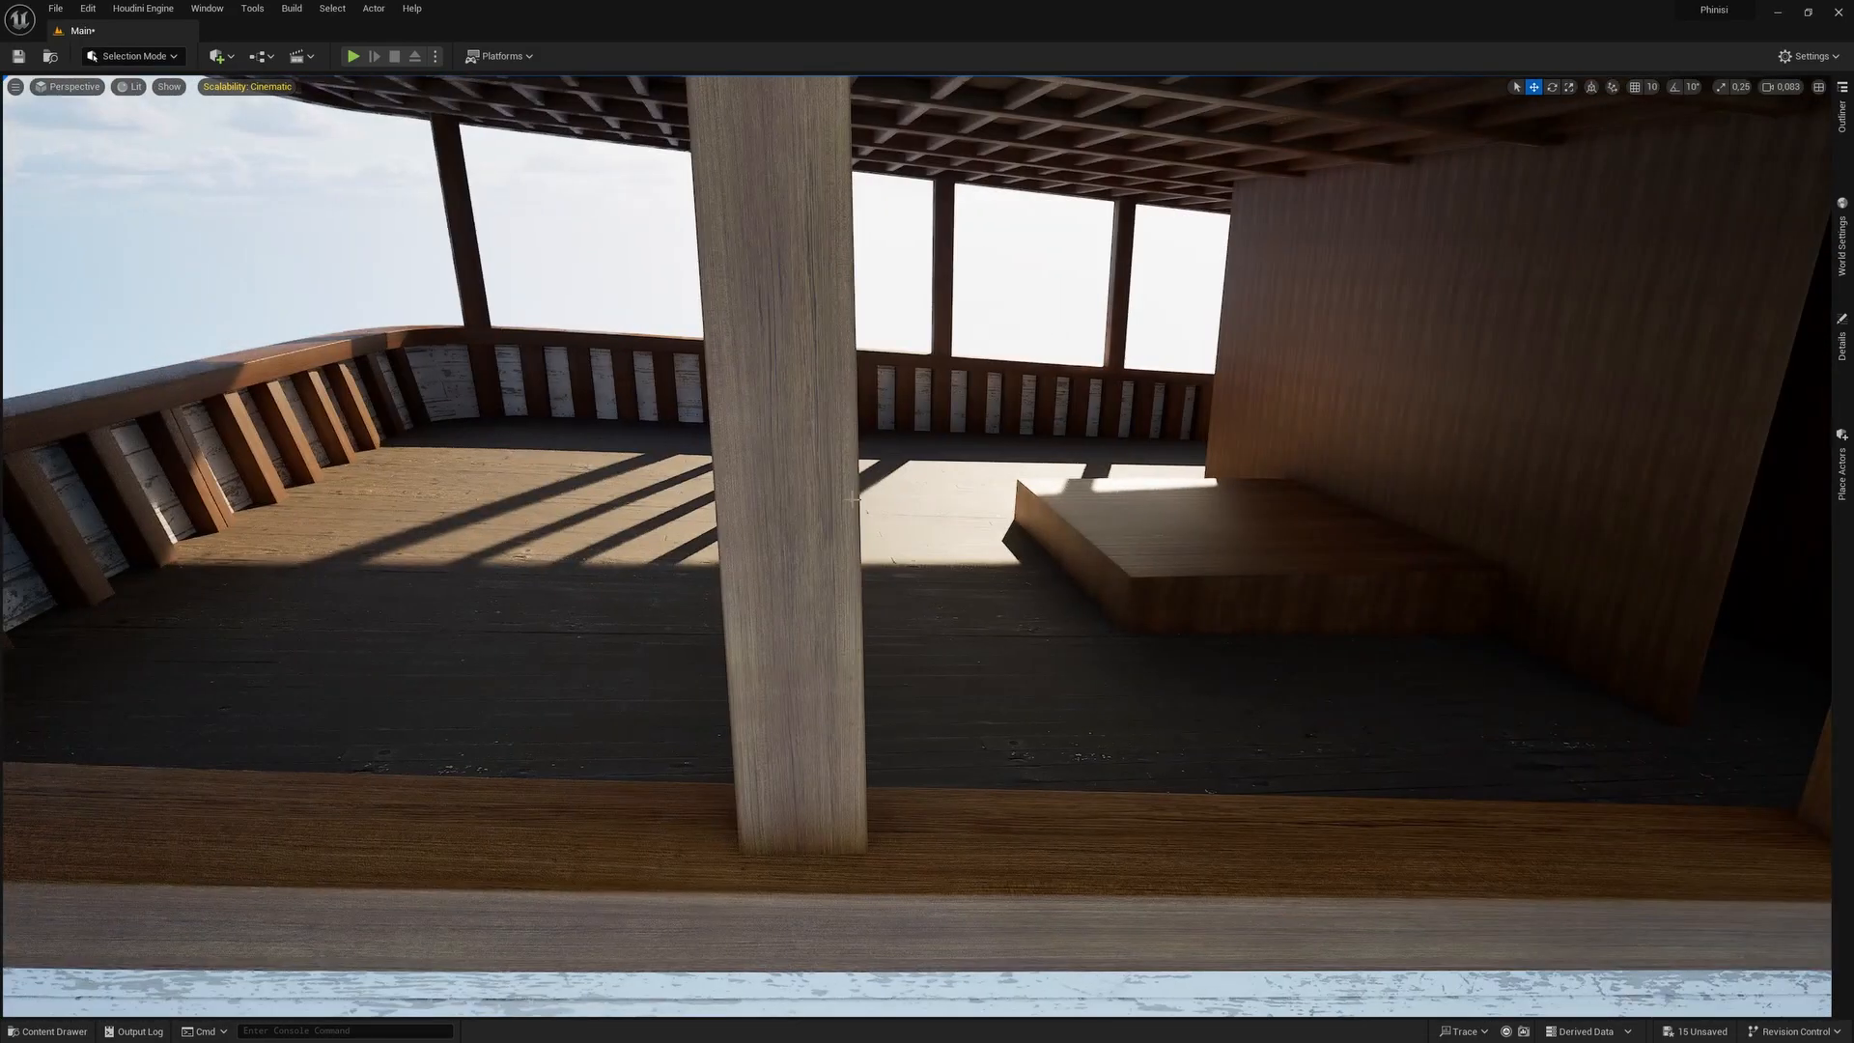
pyautogui.moveTo(1015, 546); pyautogui.dragTo(1245, 734, button='right')
pyautogui.scroll(3, 1015, 545)
pyautogui.press('w')
pyautogui.press('s')
pyautogui.scroll(-3, 1139, 666)
pyautogui.press('e')
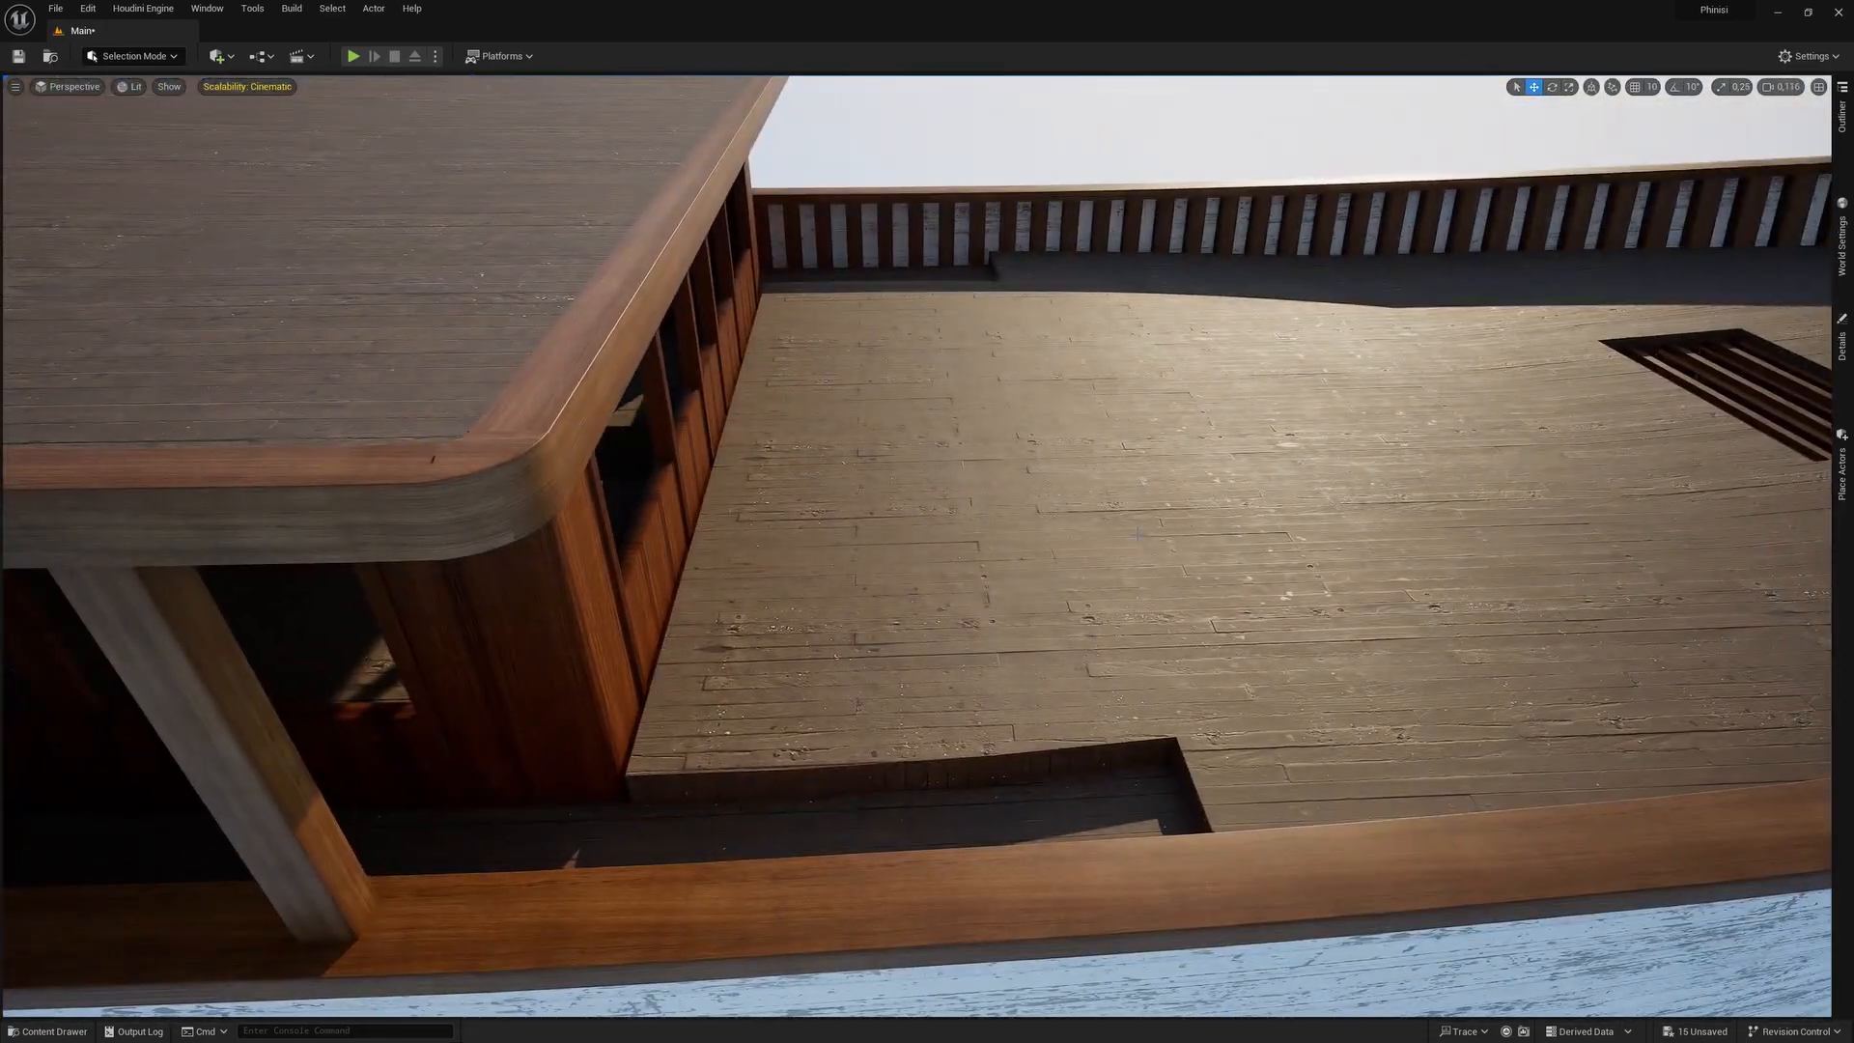
# Switch to 3ds Max and isolate the Deck_MainDeck object.
pyautogui.press('super+Tab')
pyautogui.click(943, 431)
pyautogui.scroll(4, 914, 599)
pyautogui.click(1010, 617)
pyautogui.hotkey('alt', 'q')
pyautogui.scroll(-1, 1010, 617)
pyautogui.moveTo(1010, 617); pyautogui.dragTo(580, 587, button='middle')
pyautogui.keyDown('alt'); pyautogui.moveTo(580, 588); pyautogui.dragTo(784, 645, button='middle'); pyautogui.keyUp('alt')
pyautogui.moveTo(784, 645); pyautogui.dragTo(728, 625, button='middle')
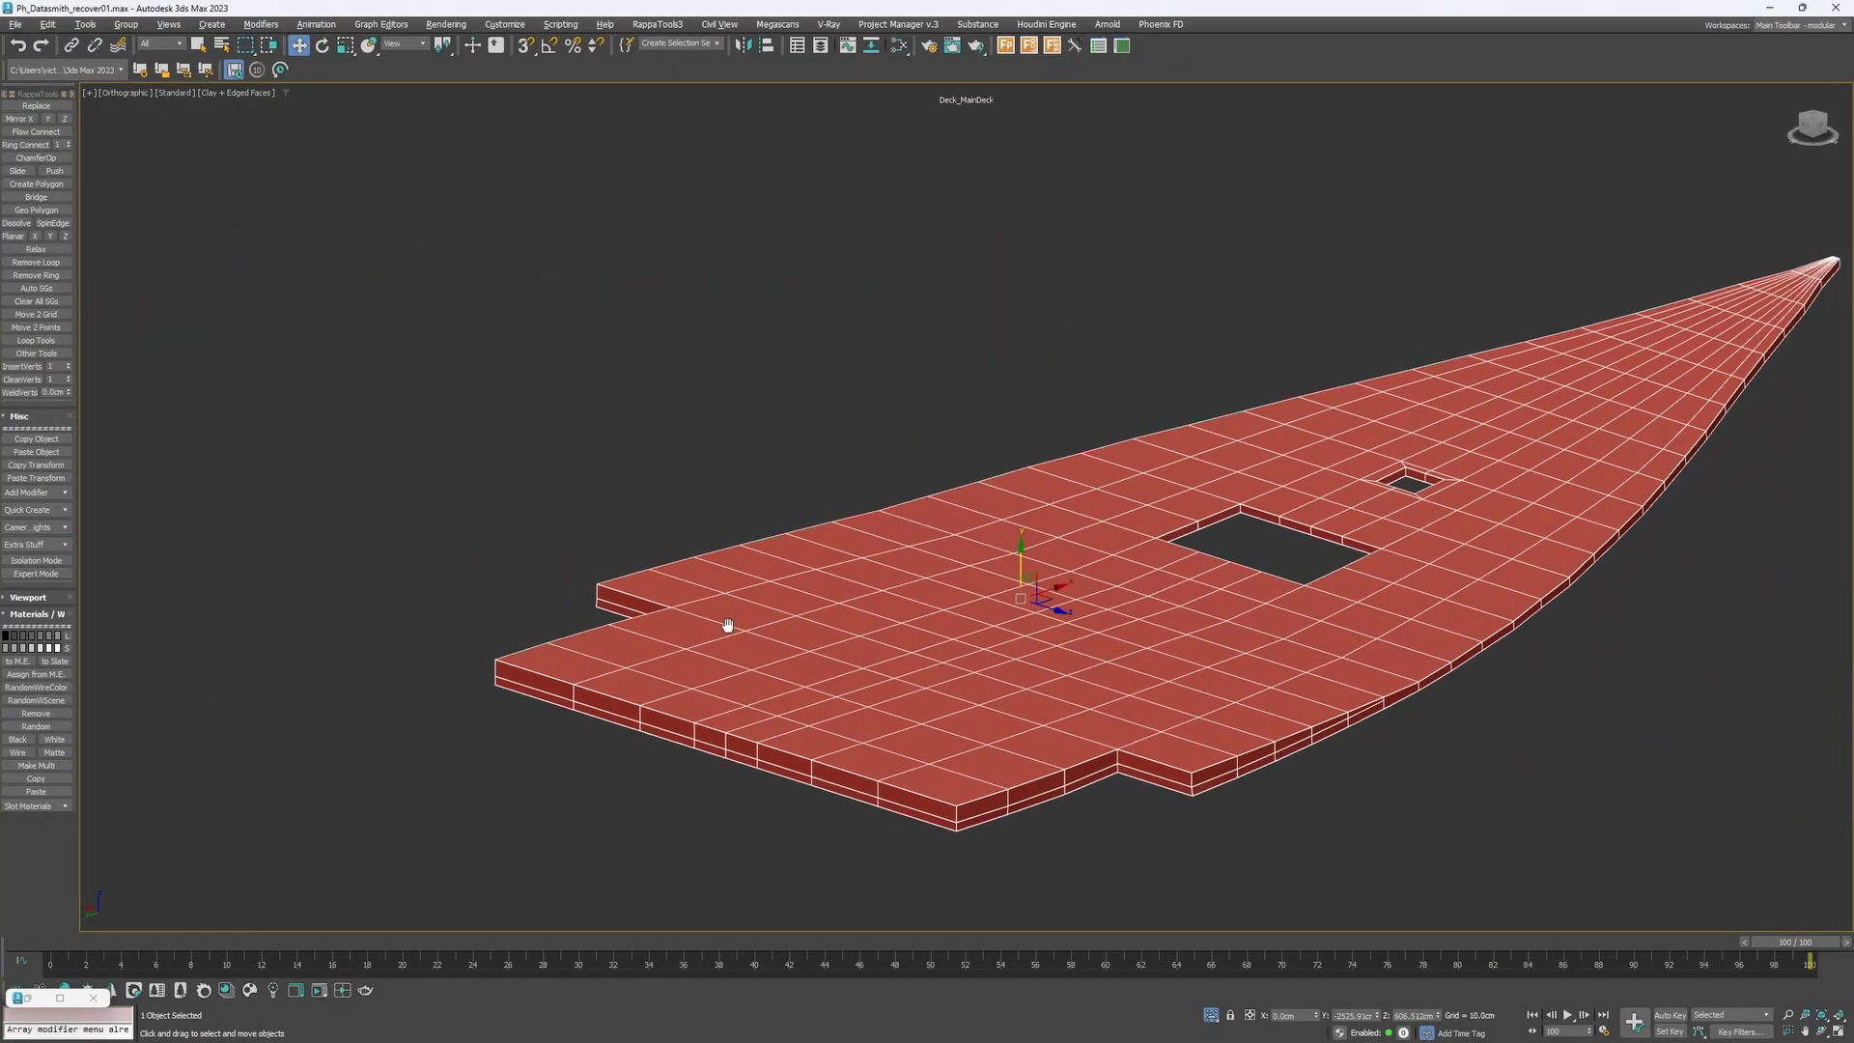
# Unhide all objects, add the neighbouring deck parts and under-deck beams to the main deck selection, and isolate them together.
pyautogui.scroll(-2, 1056, 722)
pyautogui.rightClick(1057, 724)
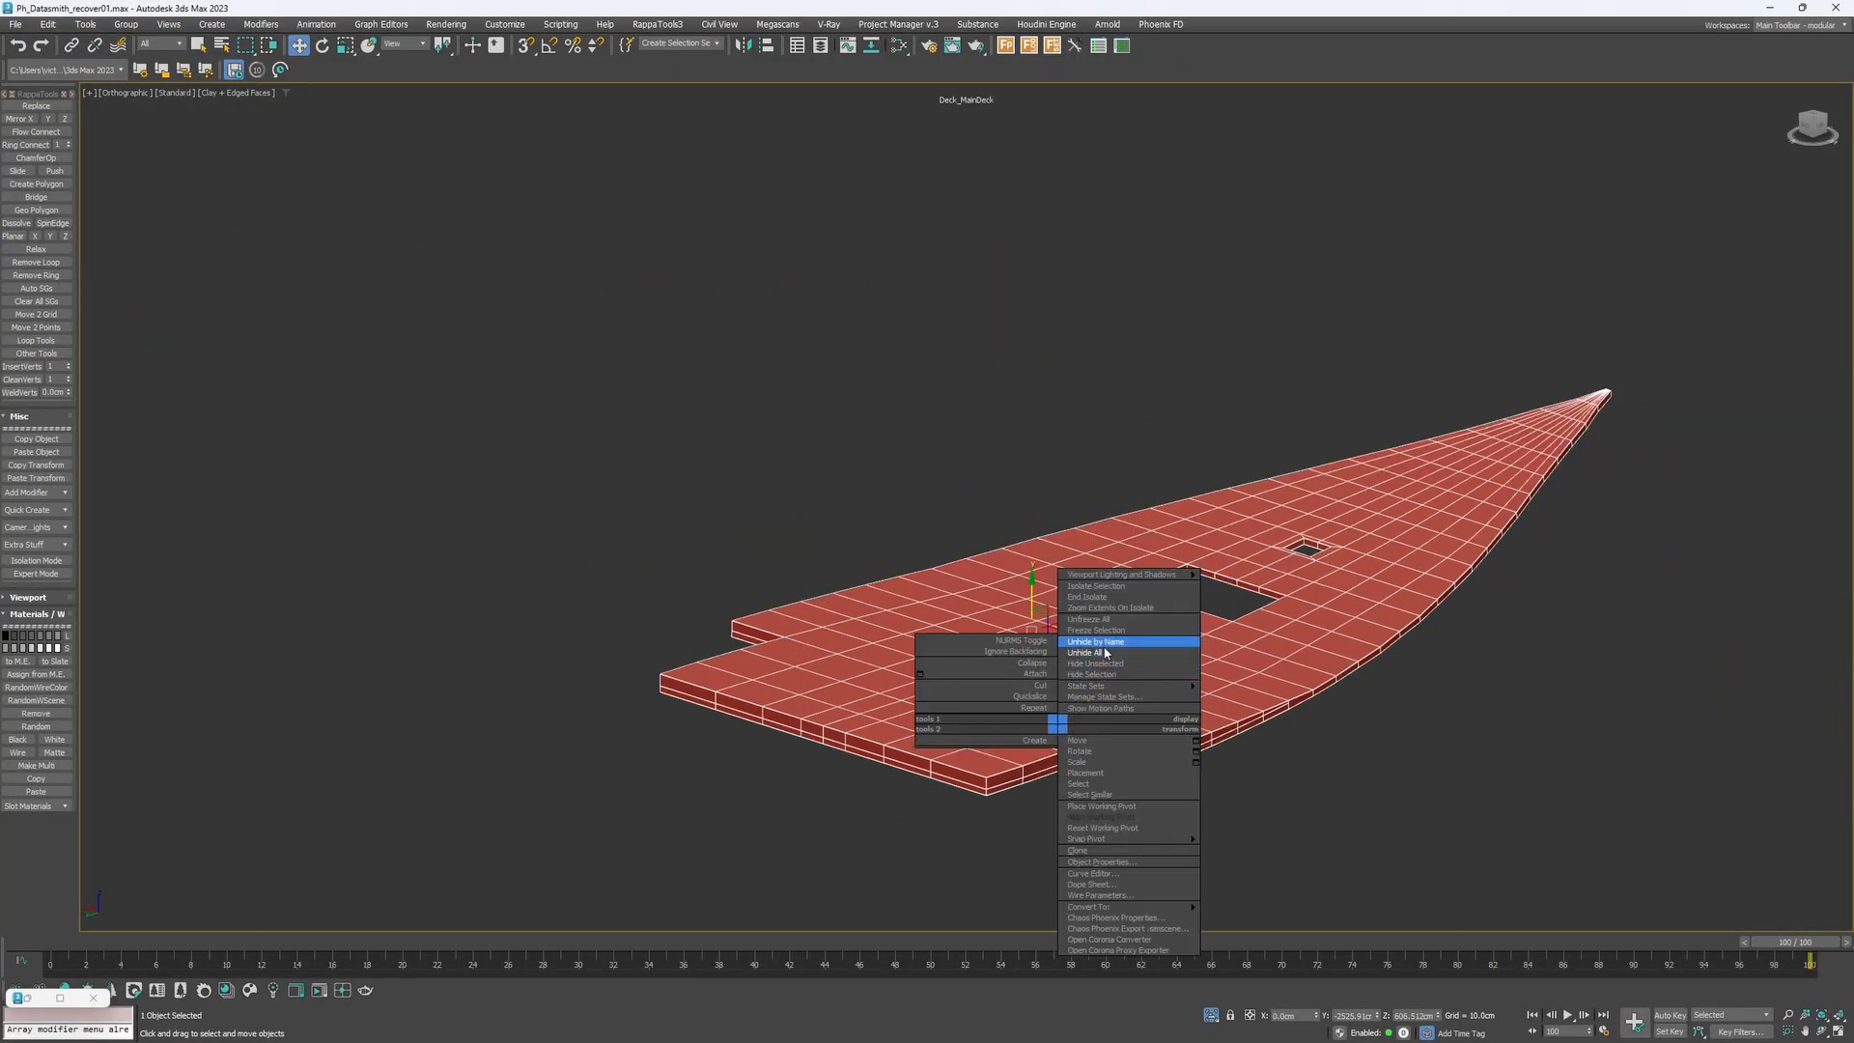
pyautogui.click(1106, 653)
pyautogui.scroll(5, 1101, 791)
pyautogui.keyDown('ctrl'); pyautogui.click(1163, 774); pyautogui.keyUp('ctrl')
pyautogui.keyDown('ctrl'); pyautogui.click(1087, 710); pyautogui.keyUp('ctrl')
pyautogui.scroll(-4, 1088, 709)
pyautogui.keyDown('alt'); pyautogui.moveTo(979, 719); pyautogui.dragTo(889, 737, button='middle'); pyautogui.keyUp('alt')
pyautogui.keyDown('ctrl'); pyautogui.click(662, 682); pyautogui.keyUp('ctrl')
pyautogui.keyDown('alt'); pyautogui.moveTo(662, 682); pyautogui.dragTo(522, 723, button='middle'); pyautogui.keyUp('alt')
pyautogui.hotkey('alt', 'q')
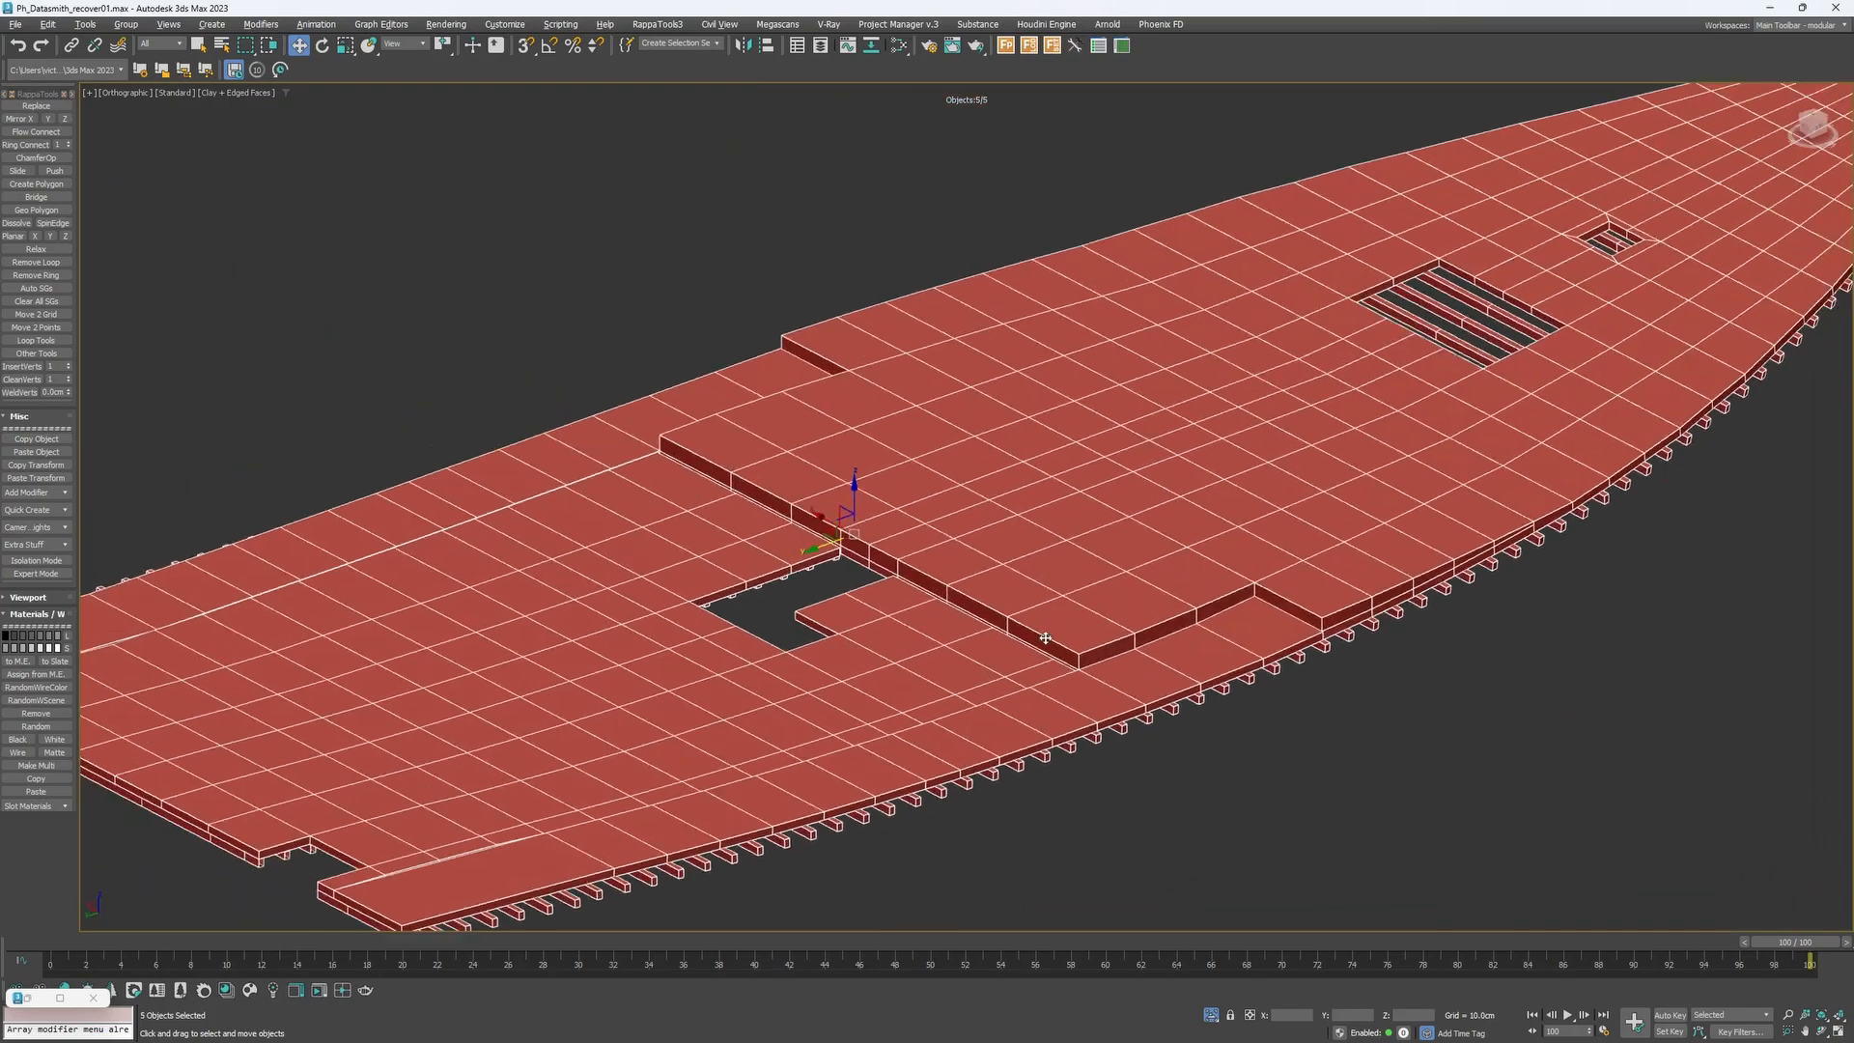
# Examine the isolated decks in the left view, comparing the raised main deck with the curve of the lower deck.
pyautogui.click(1394, 740)
pyautogui.press('F4')
pyautogui.press('F4')
pyautogui.keyDown('alt'); pyautogui.moveTo(1394, 739); pyautogui.dragTo(1291, 705, button='middle'); pyautogui.keyUp('alt')
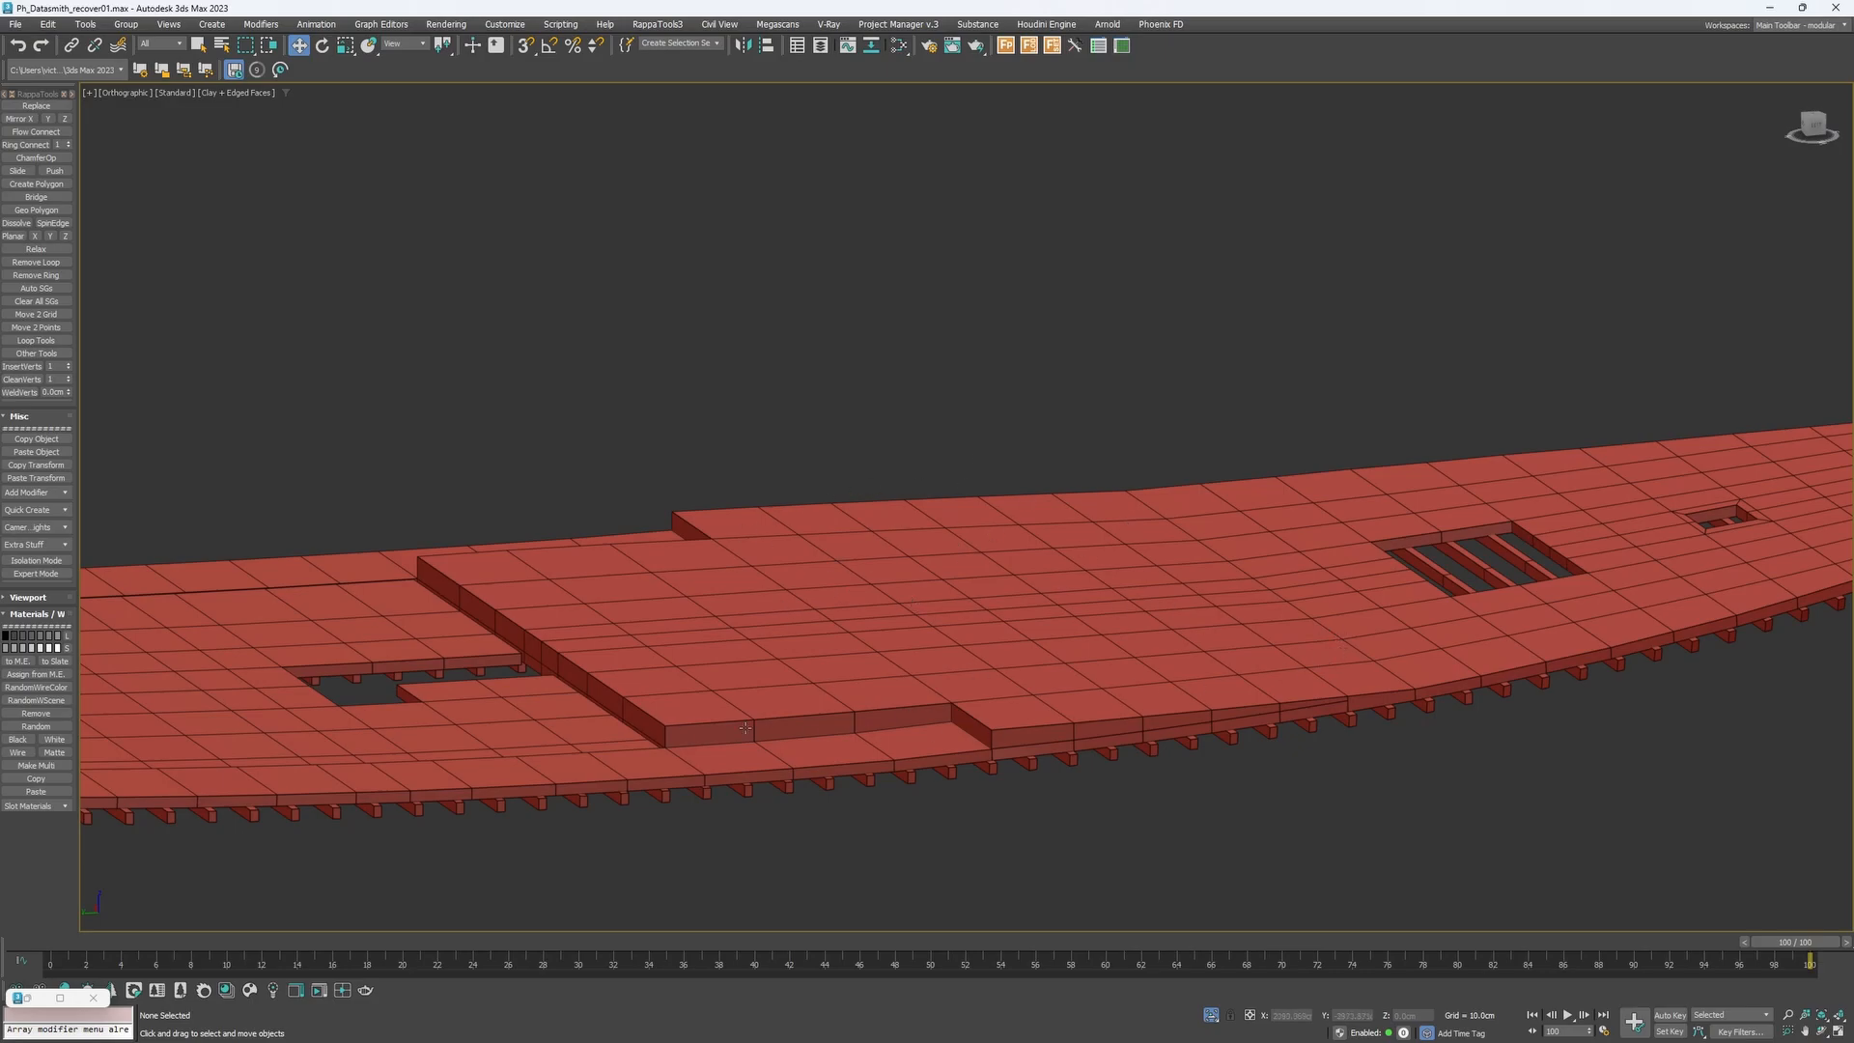
pyautogui.click(1819, 132)
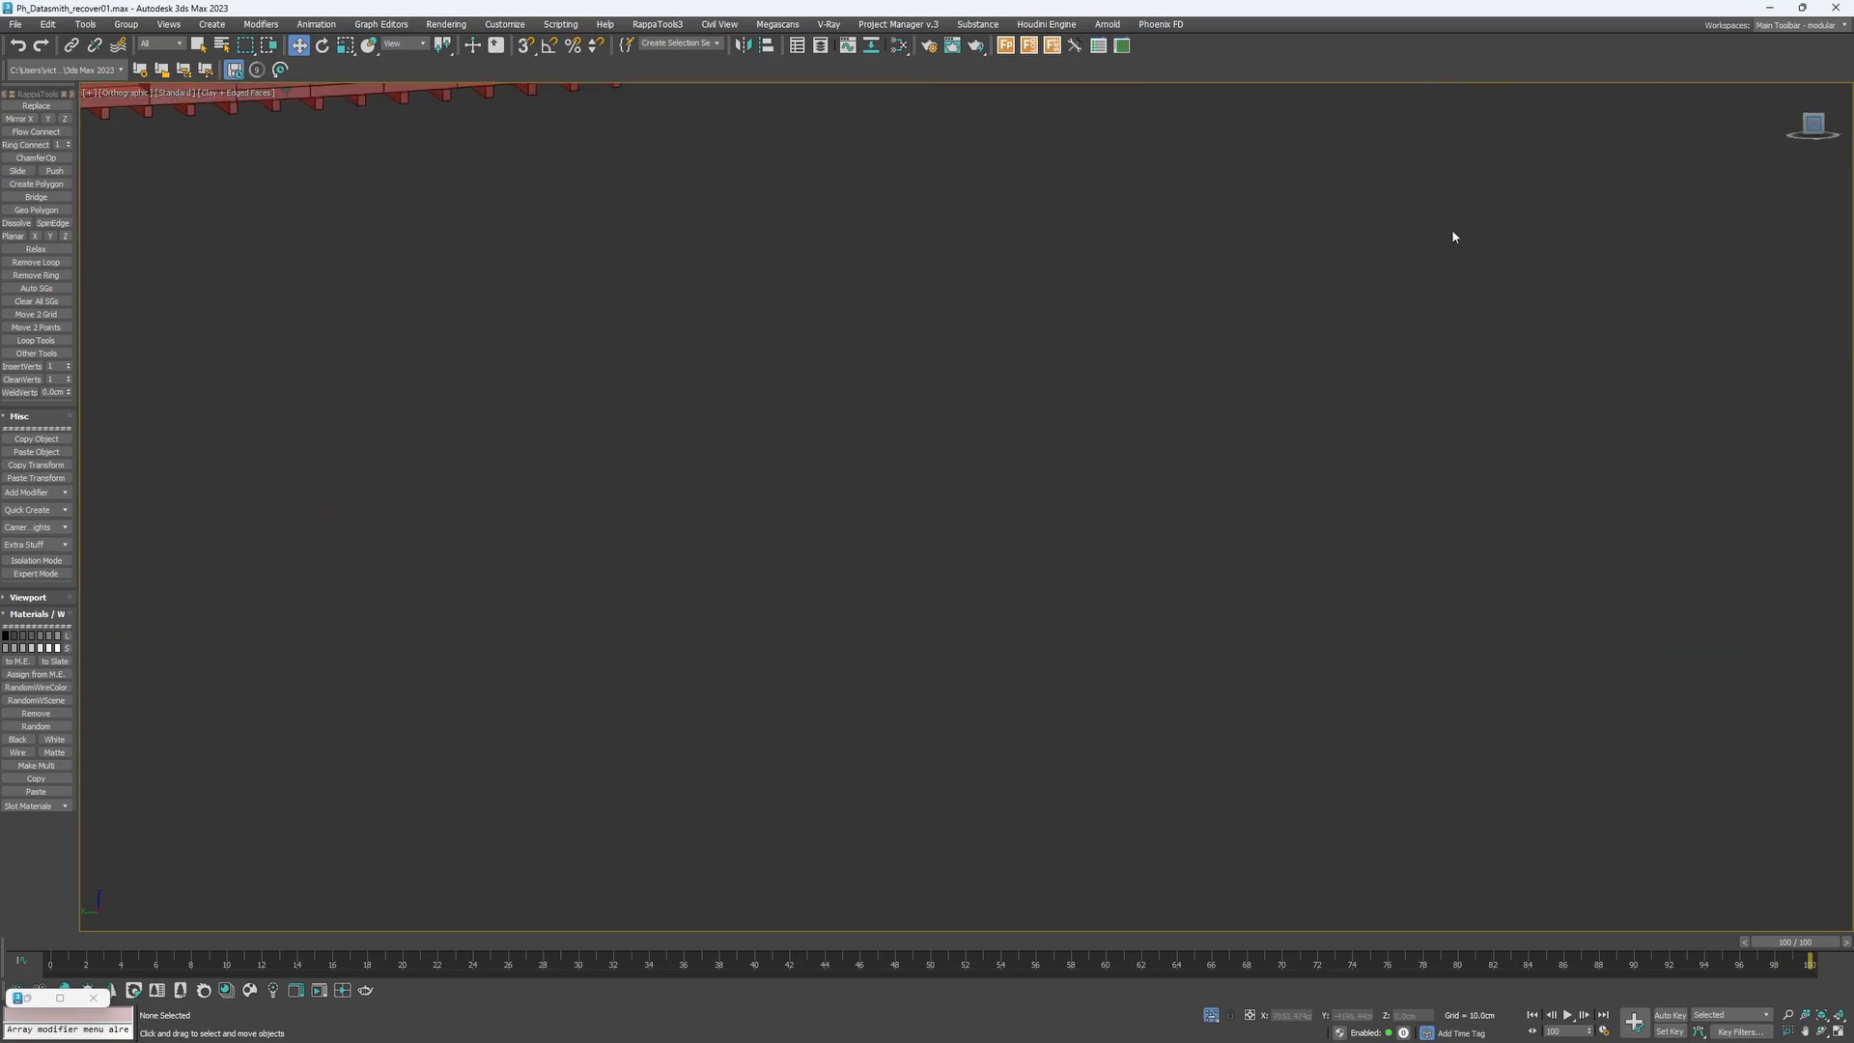
pyautogui.moveTo(618, 432); pyautogui.dragTo(945, 524, button='middle')
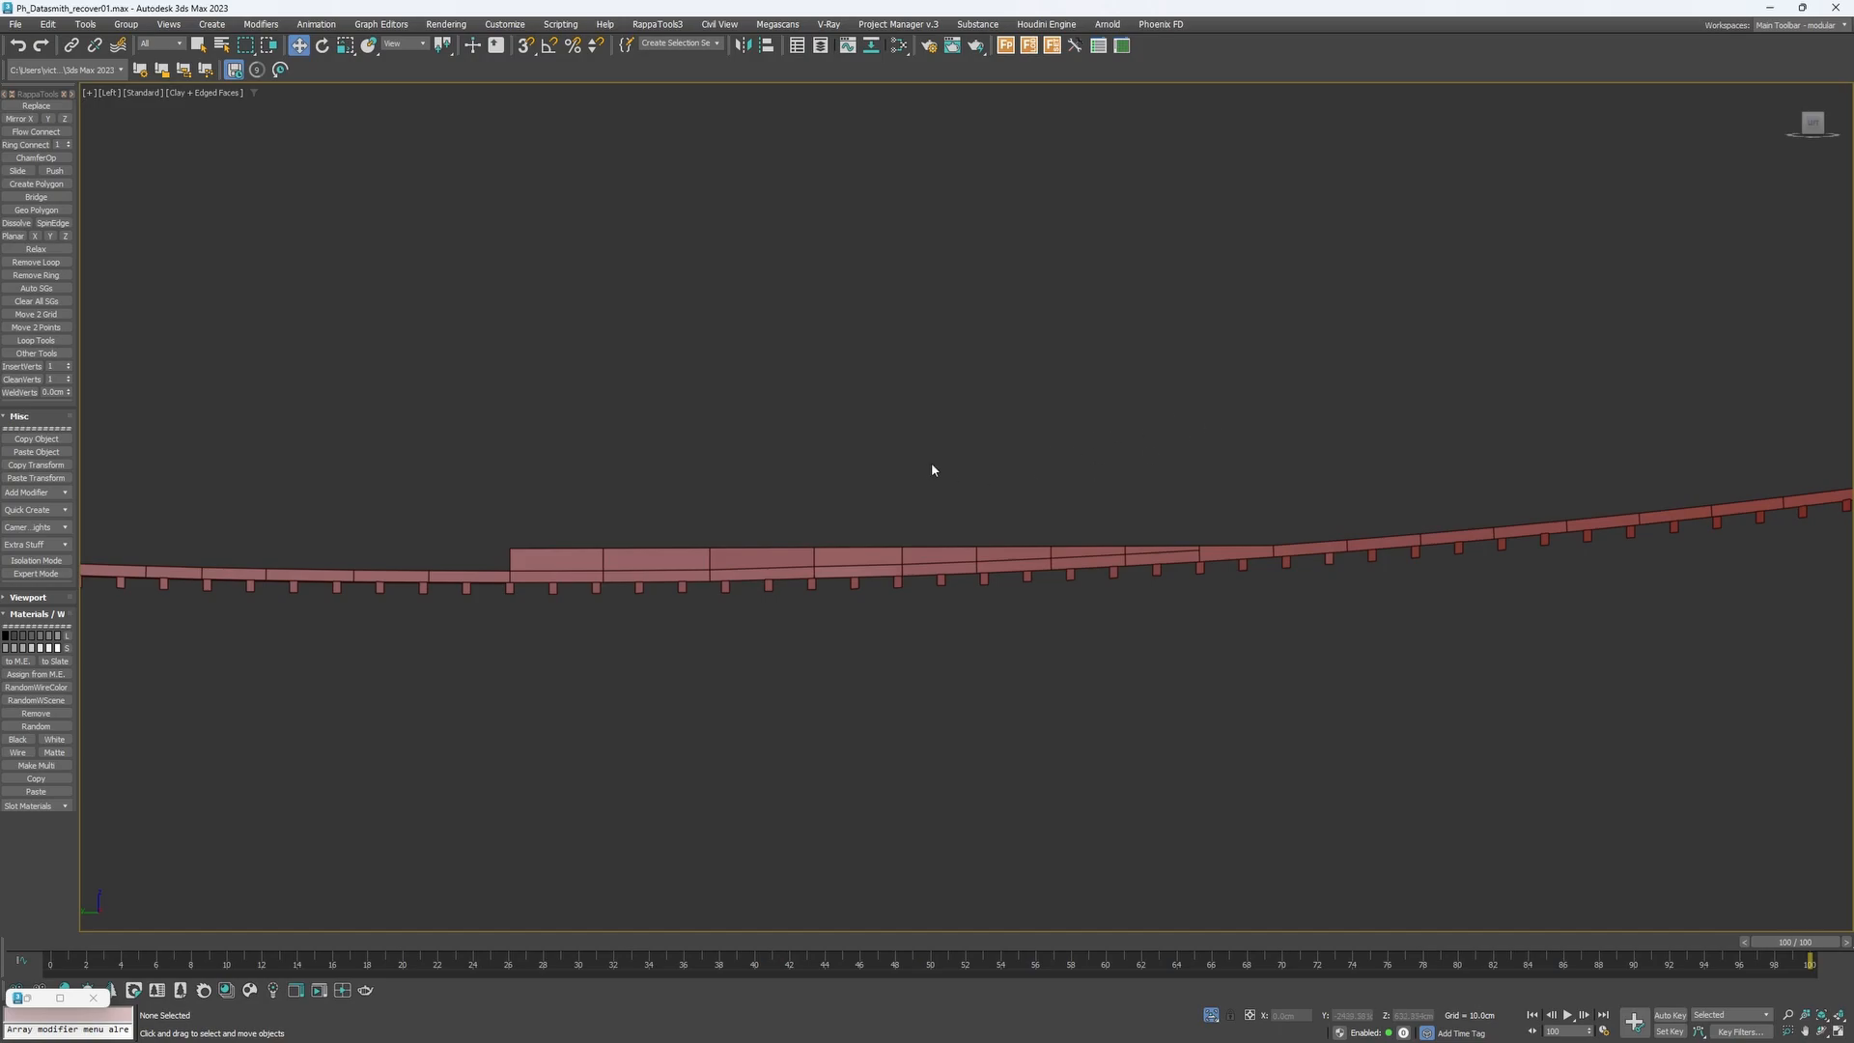
pyautogui.click(1034, 552)
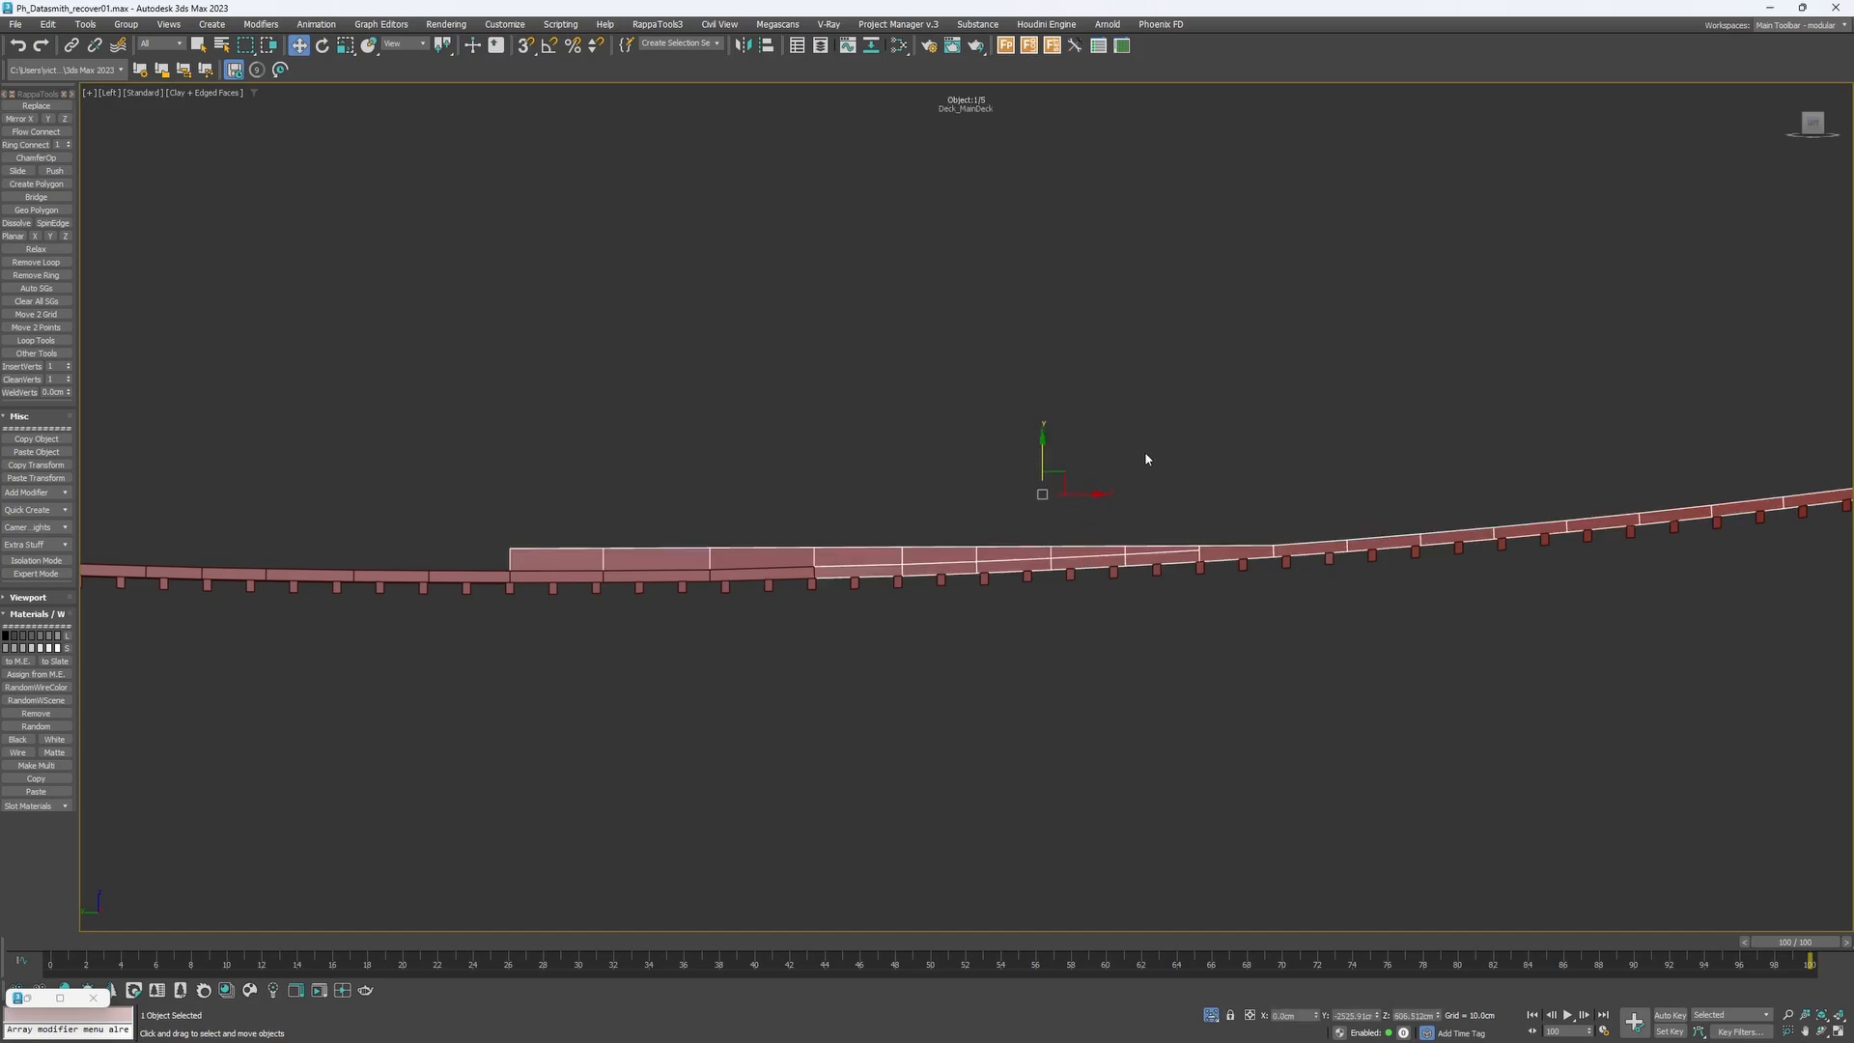
pyautogui.scroll(4, 1025, 489)
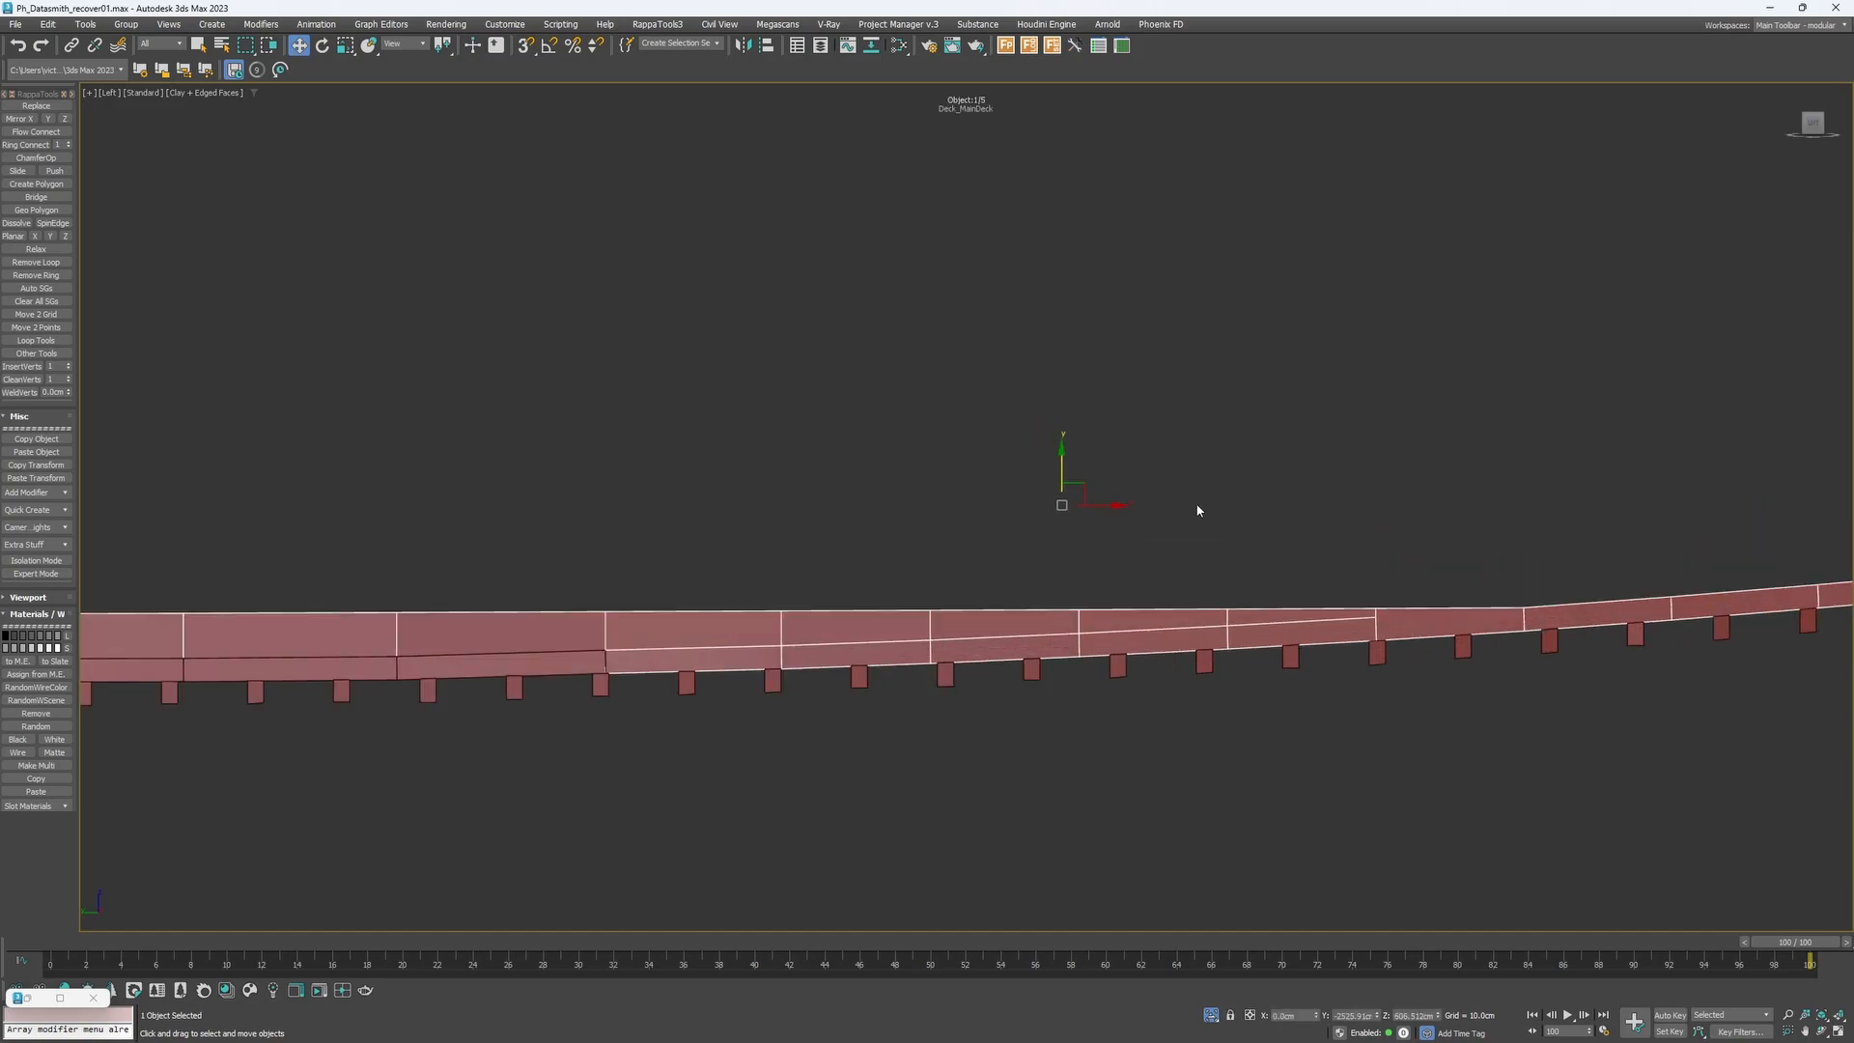
pyautogui.scroll(-2, 1244, 495)
pyautogui.scroll(2, 1188, 535)
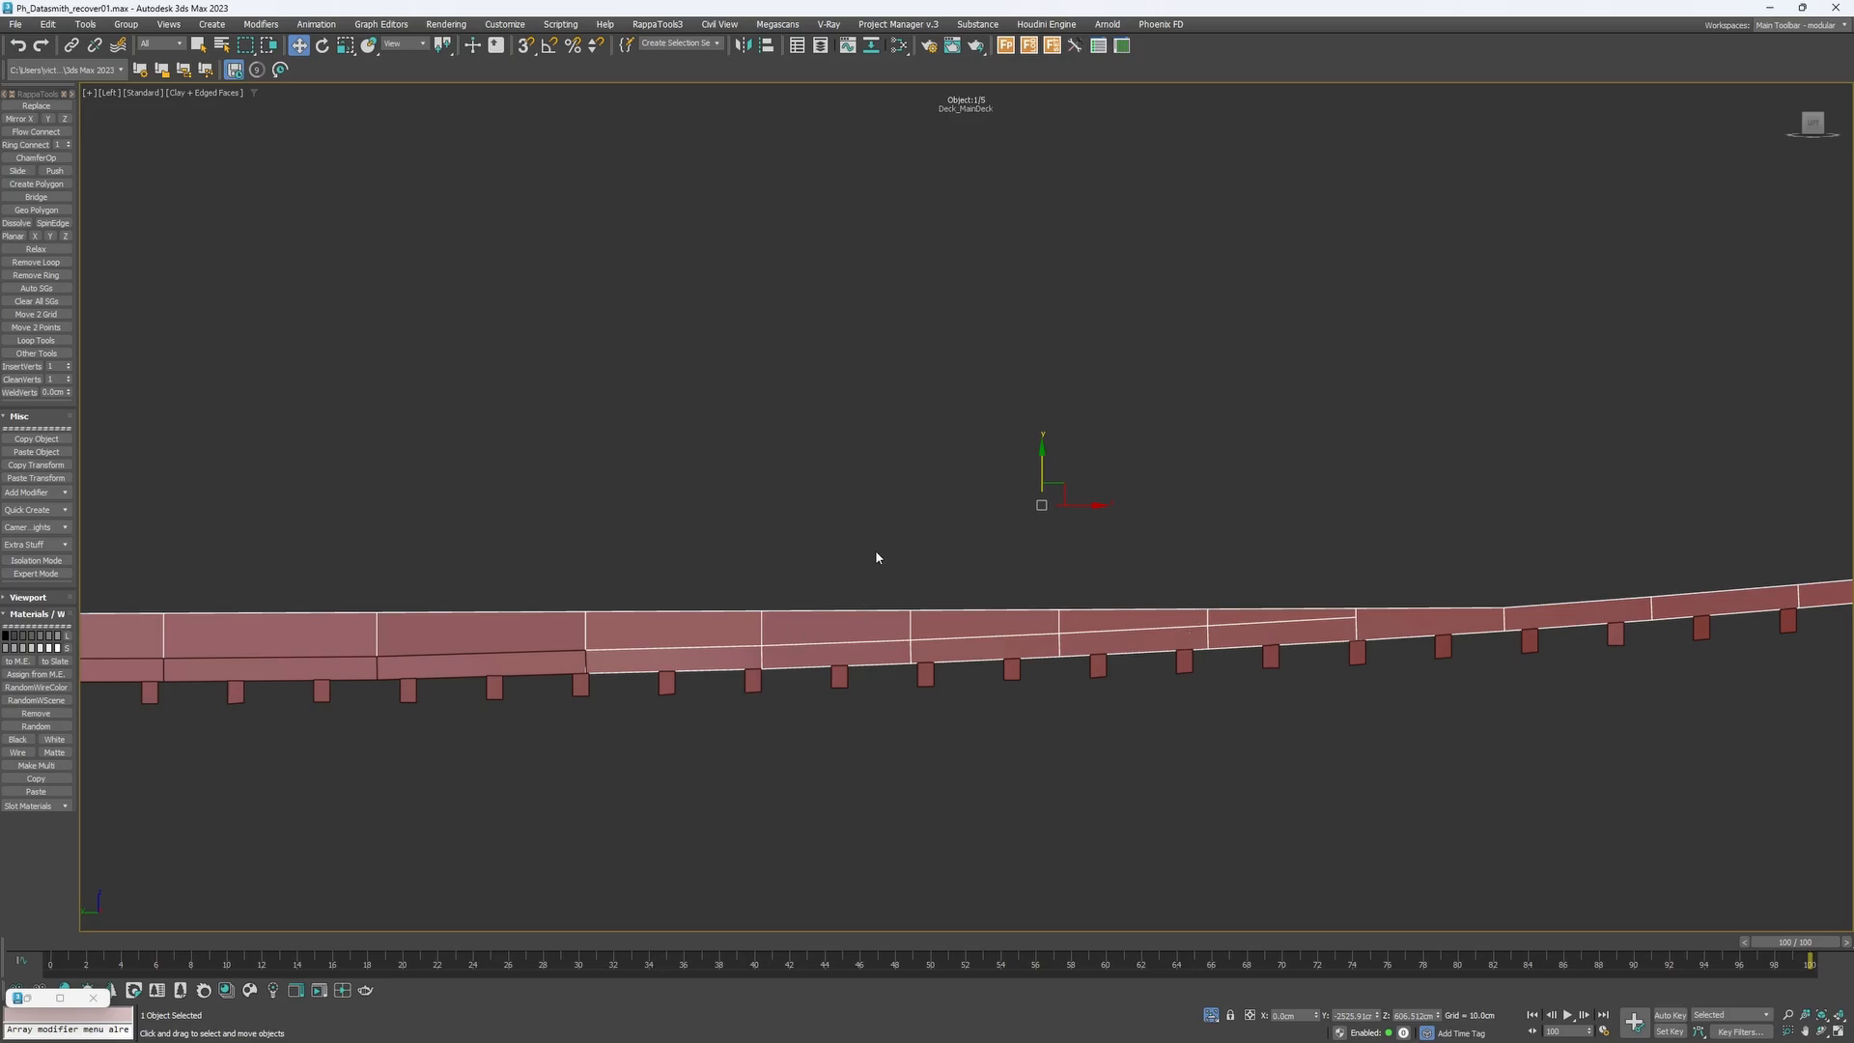
# Select the main deck and unhide all the other ship parts around it.
pyautogui.keyDown('alt'); pyautogui.moveTo(897, 589); pyautogui.dragTo(1031, 542, button='middle'); pyautogui.keyUp('alt')
pyautogui.scroll(-2, 970, 638)
pyautogui.click(1312, 825)
pyautogui.click(1026, 599)
pyautogui.scroll(-2, 1027, 600)
pyautogui.rightClick(1026, 596)
pyautogui.click(1067, 530)
# Examine how the main deck's raised section and the interior deck meet the cabin and railings.
pyautogui.keyDown('alt'); pyautogui.moveTo(1060, 591); pyautogui.dragTo(1007, 627, button='middle'); pyautogui.keyUp('alt')
pyautogui.keyDown('alt'); pyautogui.moveTo(765, 628); pyautogui.dragTo(1136, 426, button='middle'); pyautogui.keyUp('alt')
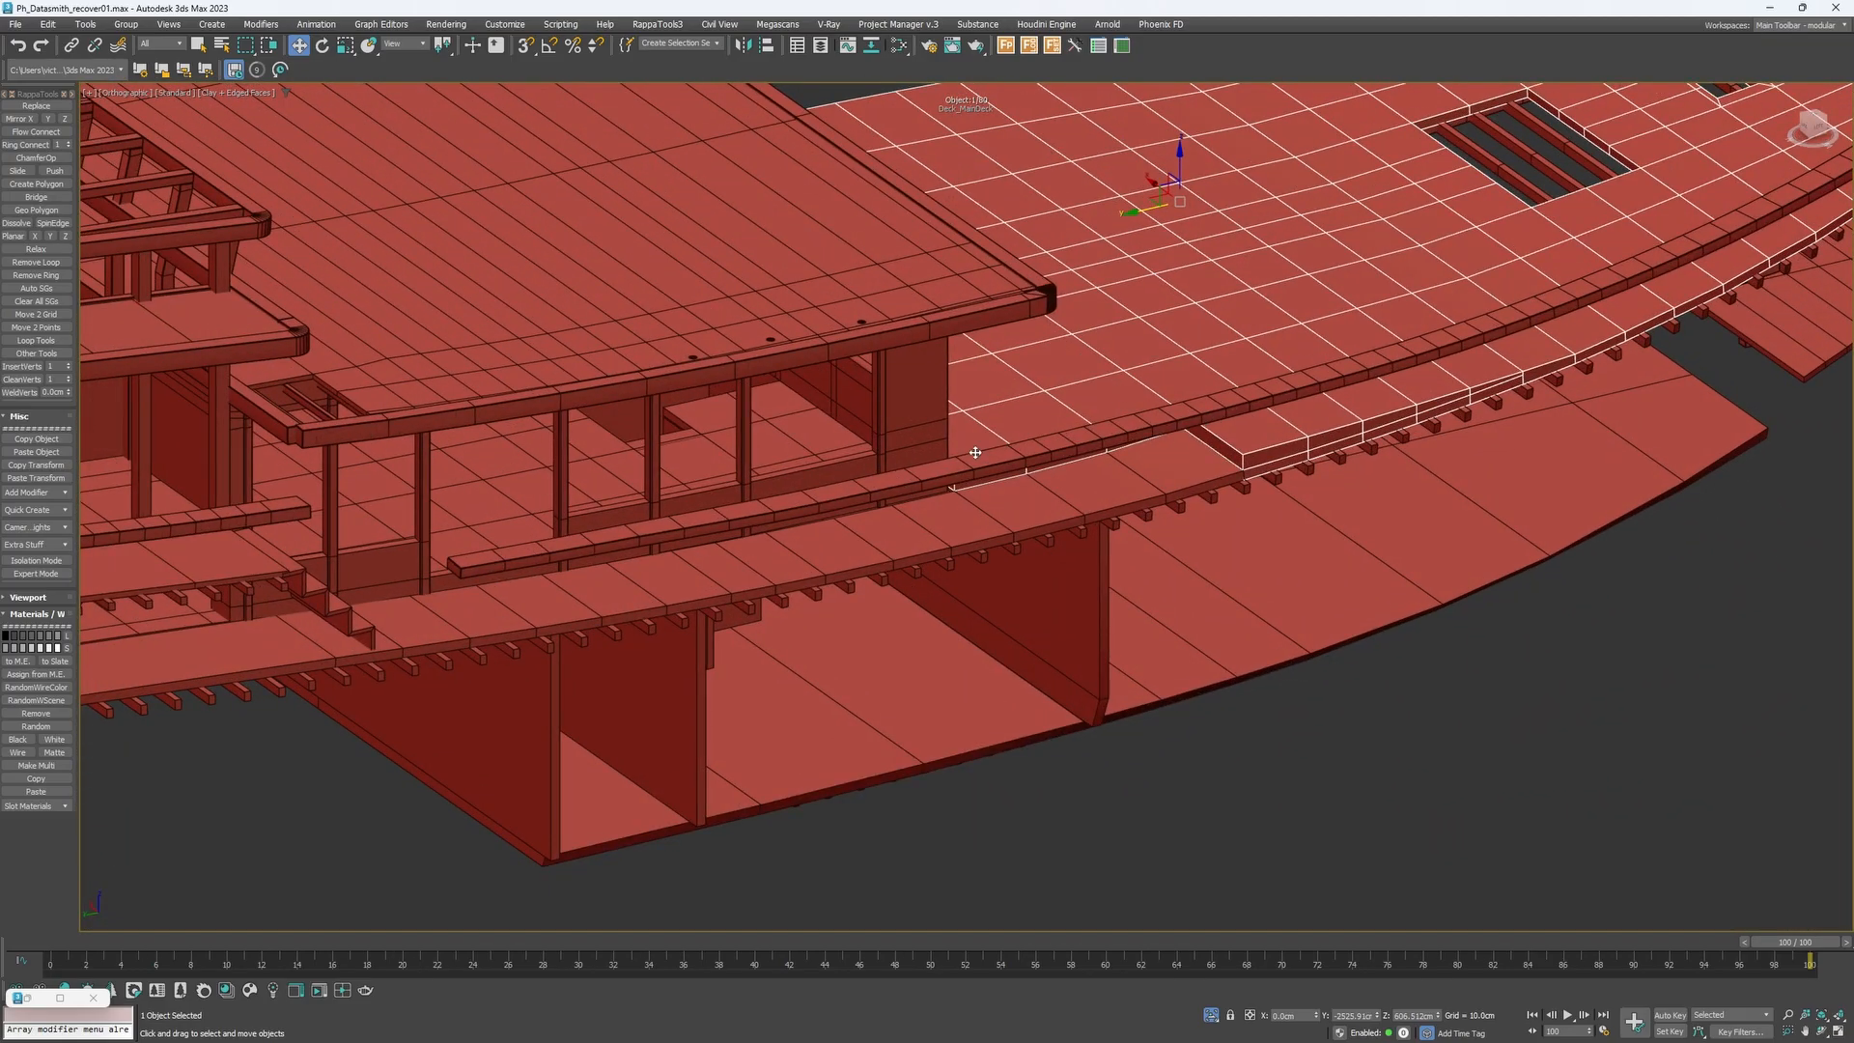
pyautogui.keyDown('alt'); pyautogui.moveTo(965, 488); pyautogui.dragTo(685, 391, button='middle'); pyautogui.keyUp('alt')
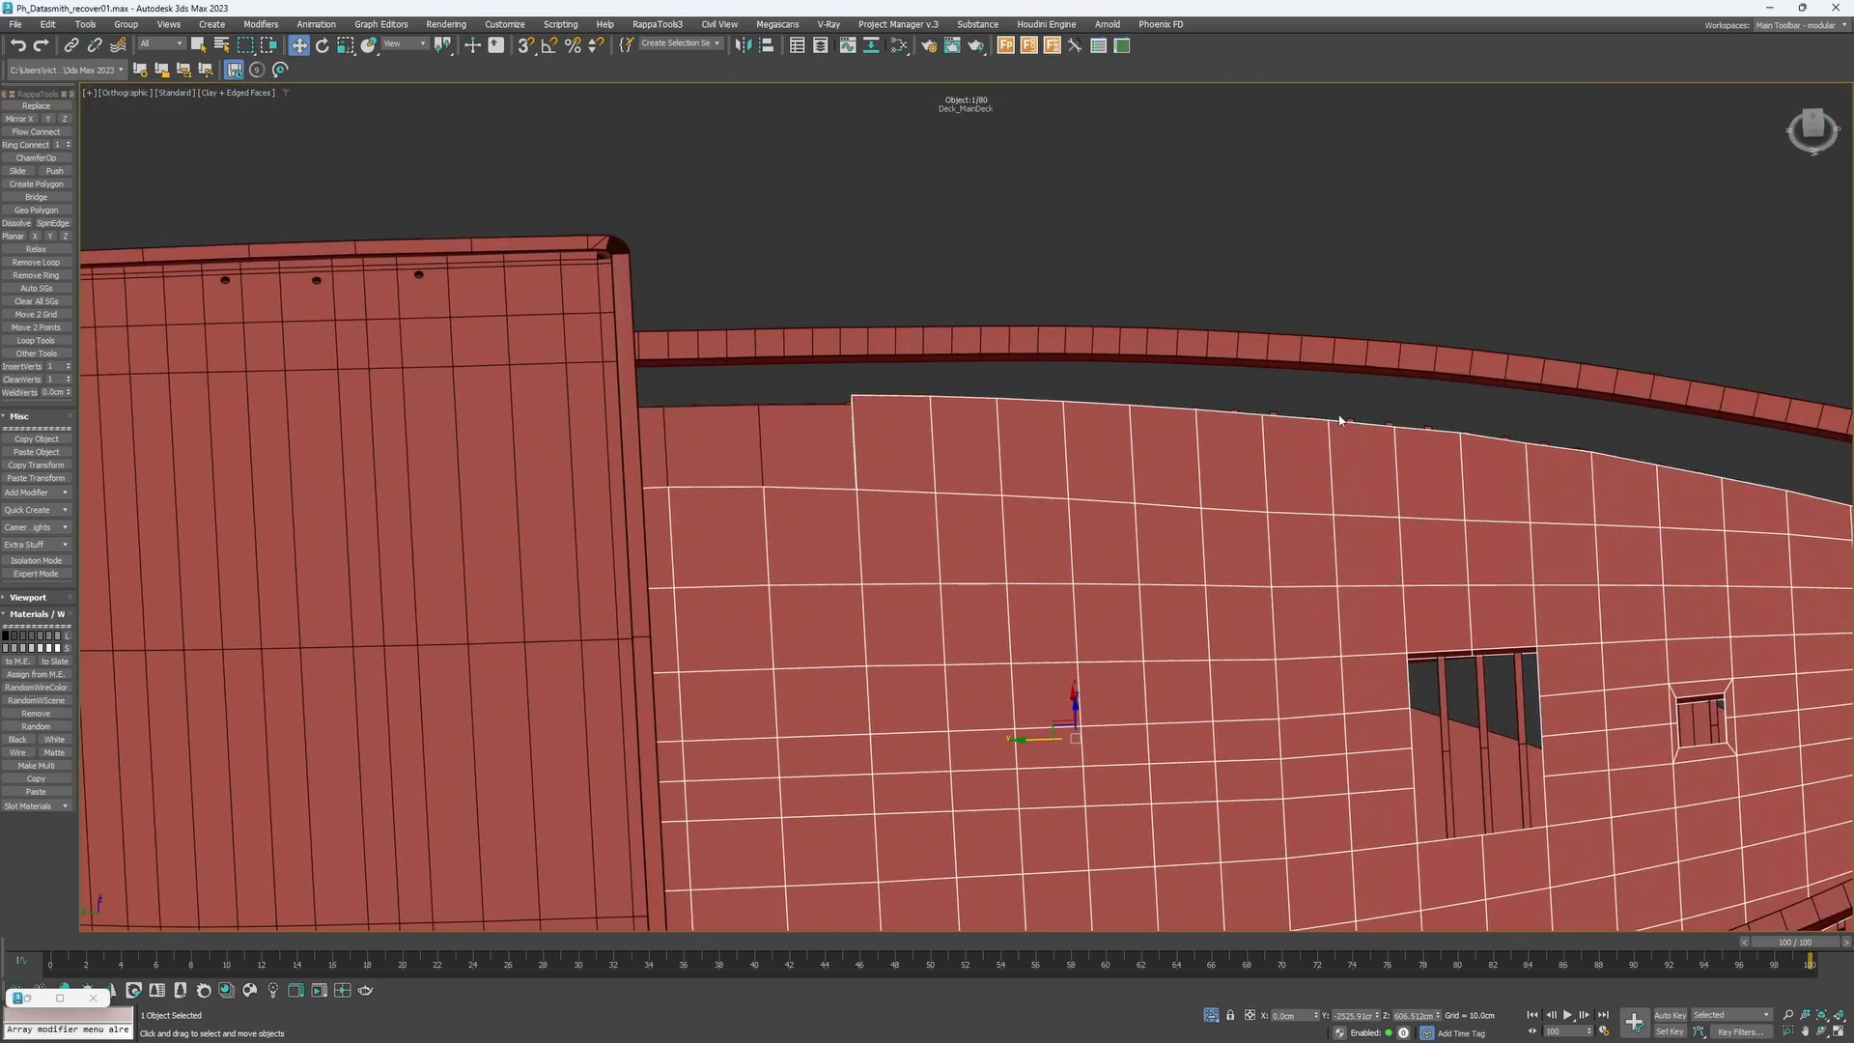
pyautogui.scroll(-4, 1304, 580)
pyautogui.keyDown('alt'); pyautogui.moveTo(1304, 579); pyautogui.dragTo(1250, 449, button='middle'); pyautogui.keyUp('alt')
pyautogui.scroll(5, 1263, 597)
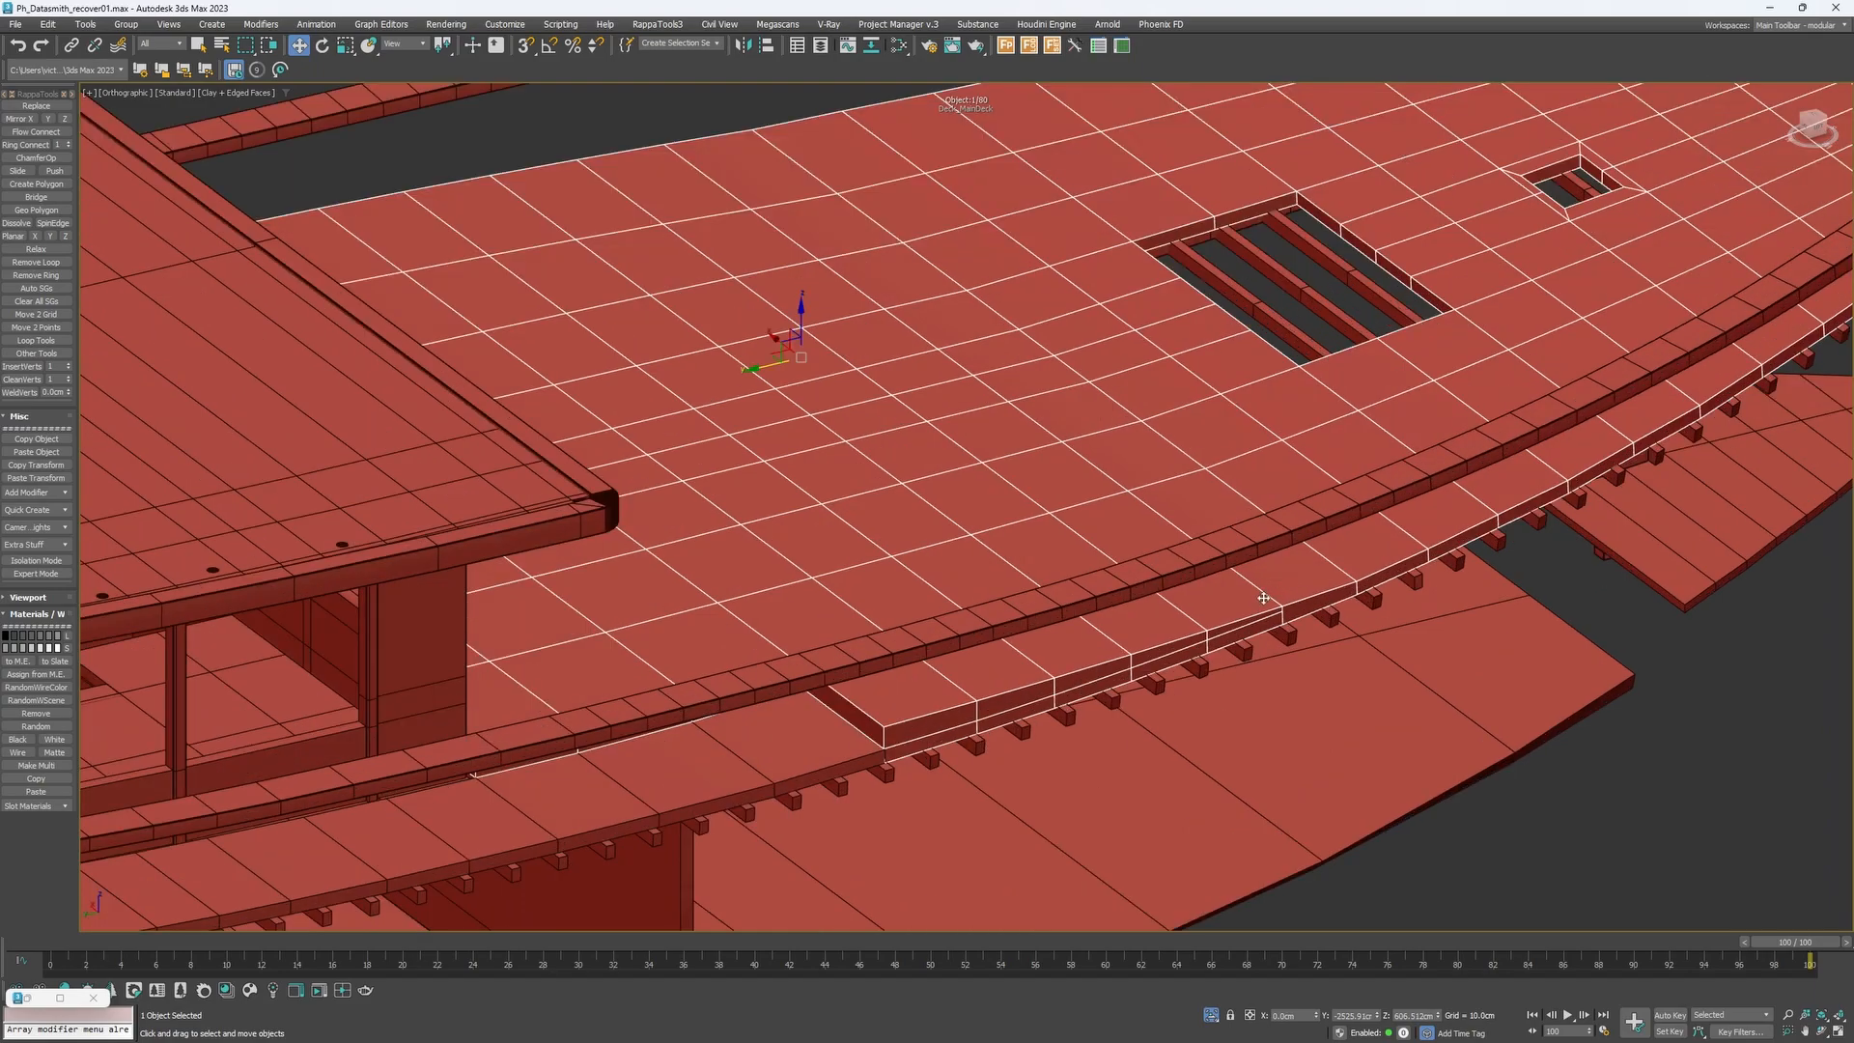
pyautogui.scroll(-2, 1399, 506)
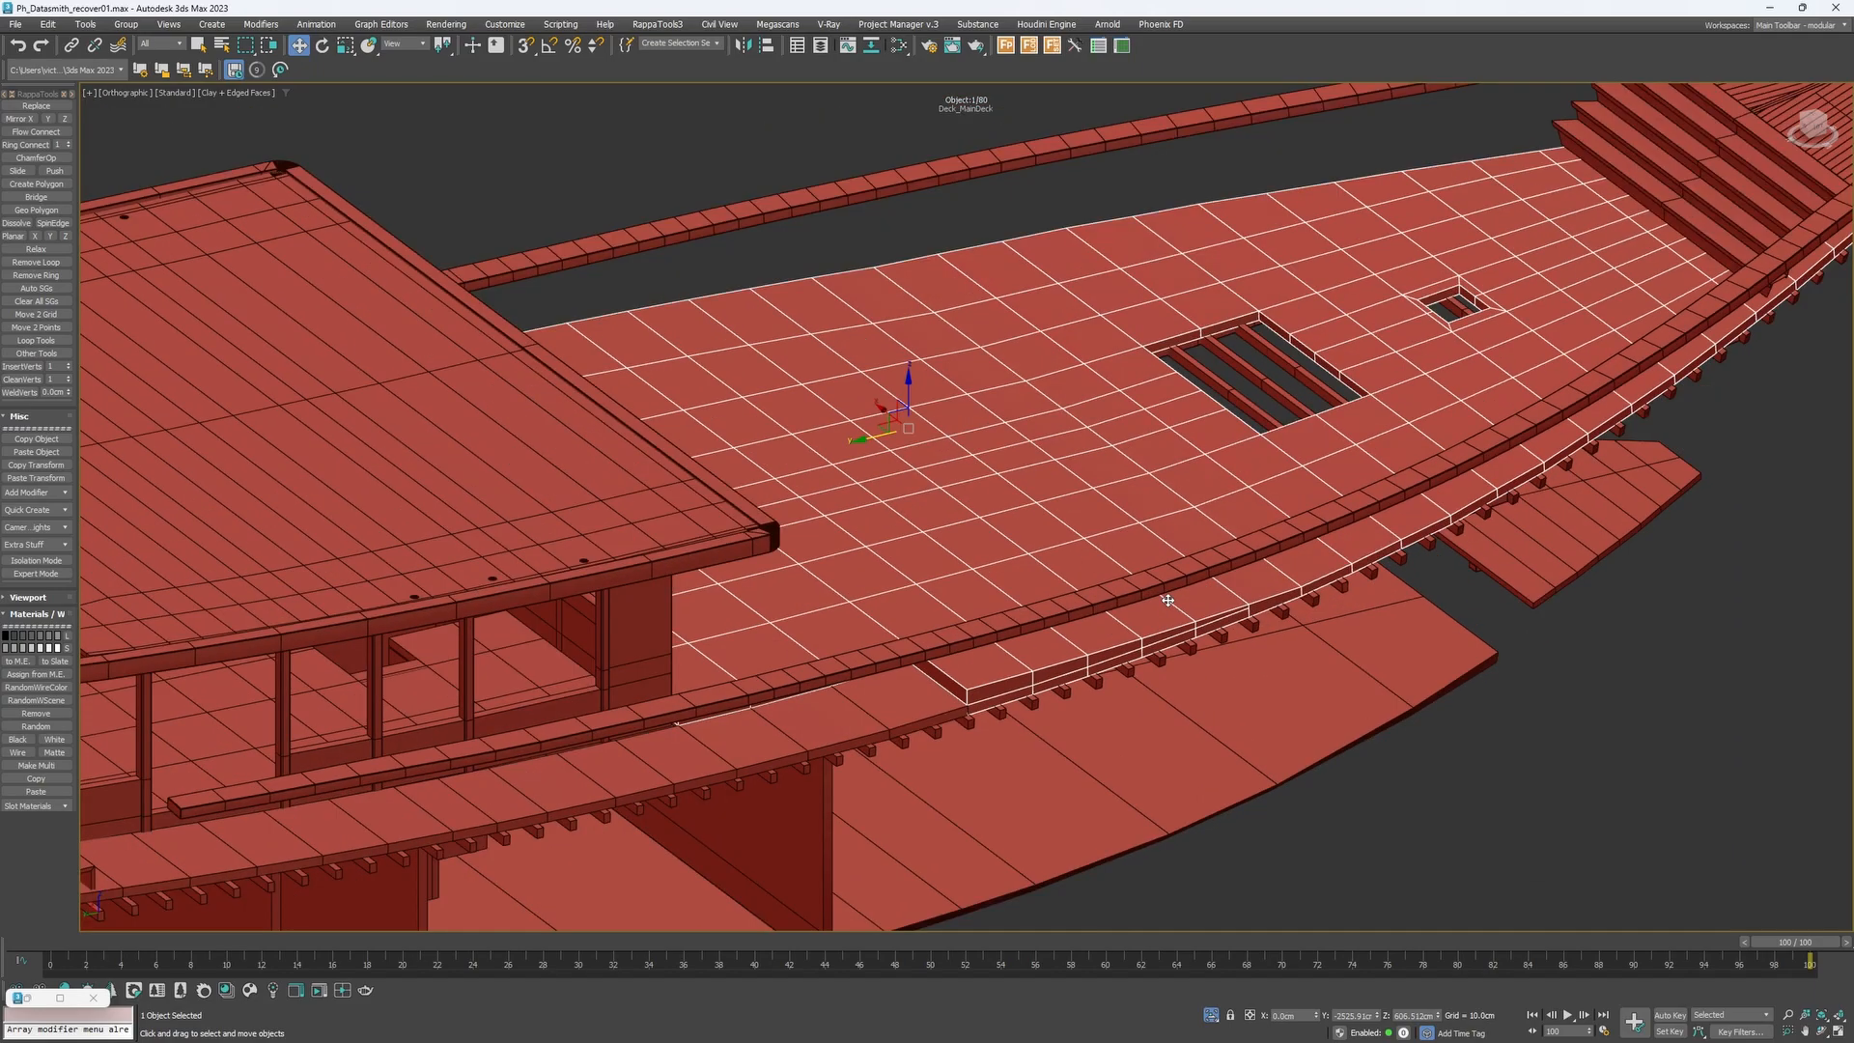
pyautogui.keyDown('alt'); pyautogui.moveTo(869, 556); pyautogui.dragTo(927, 618, button='middle'); pyautogui.keyUp('alt')
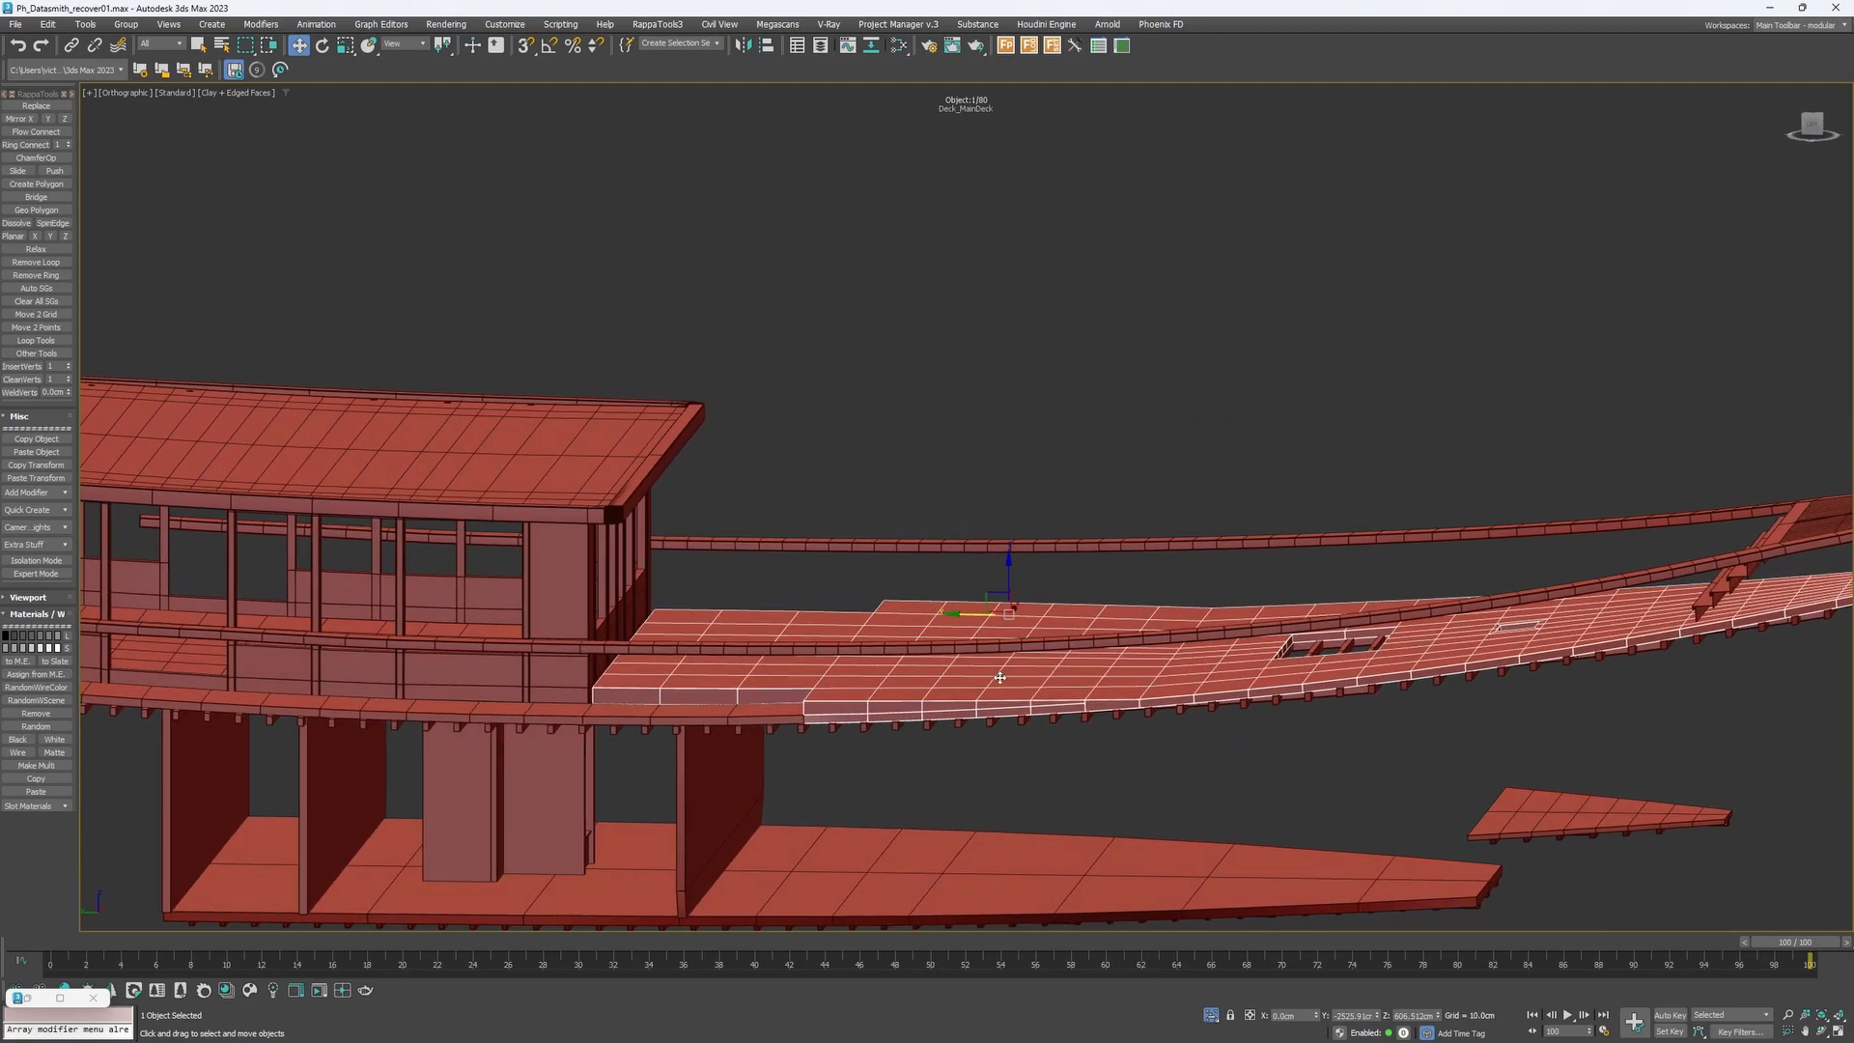
pyautogui.keyDown('alt'); pyautogui.moveTo(787, 687); pyautogui.dragTo(902, 623, button='middle'); pyautogui.keyUp('alt')
pyautogui.click(745, 623)
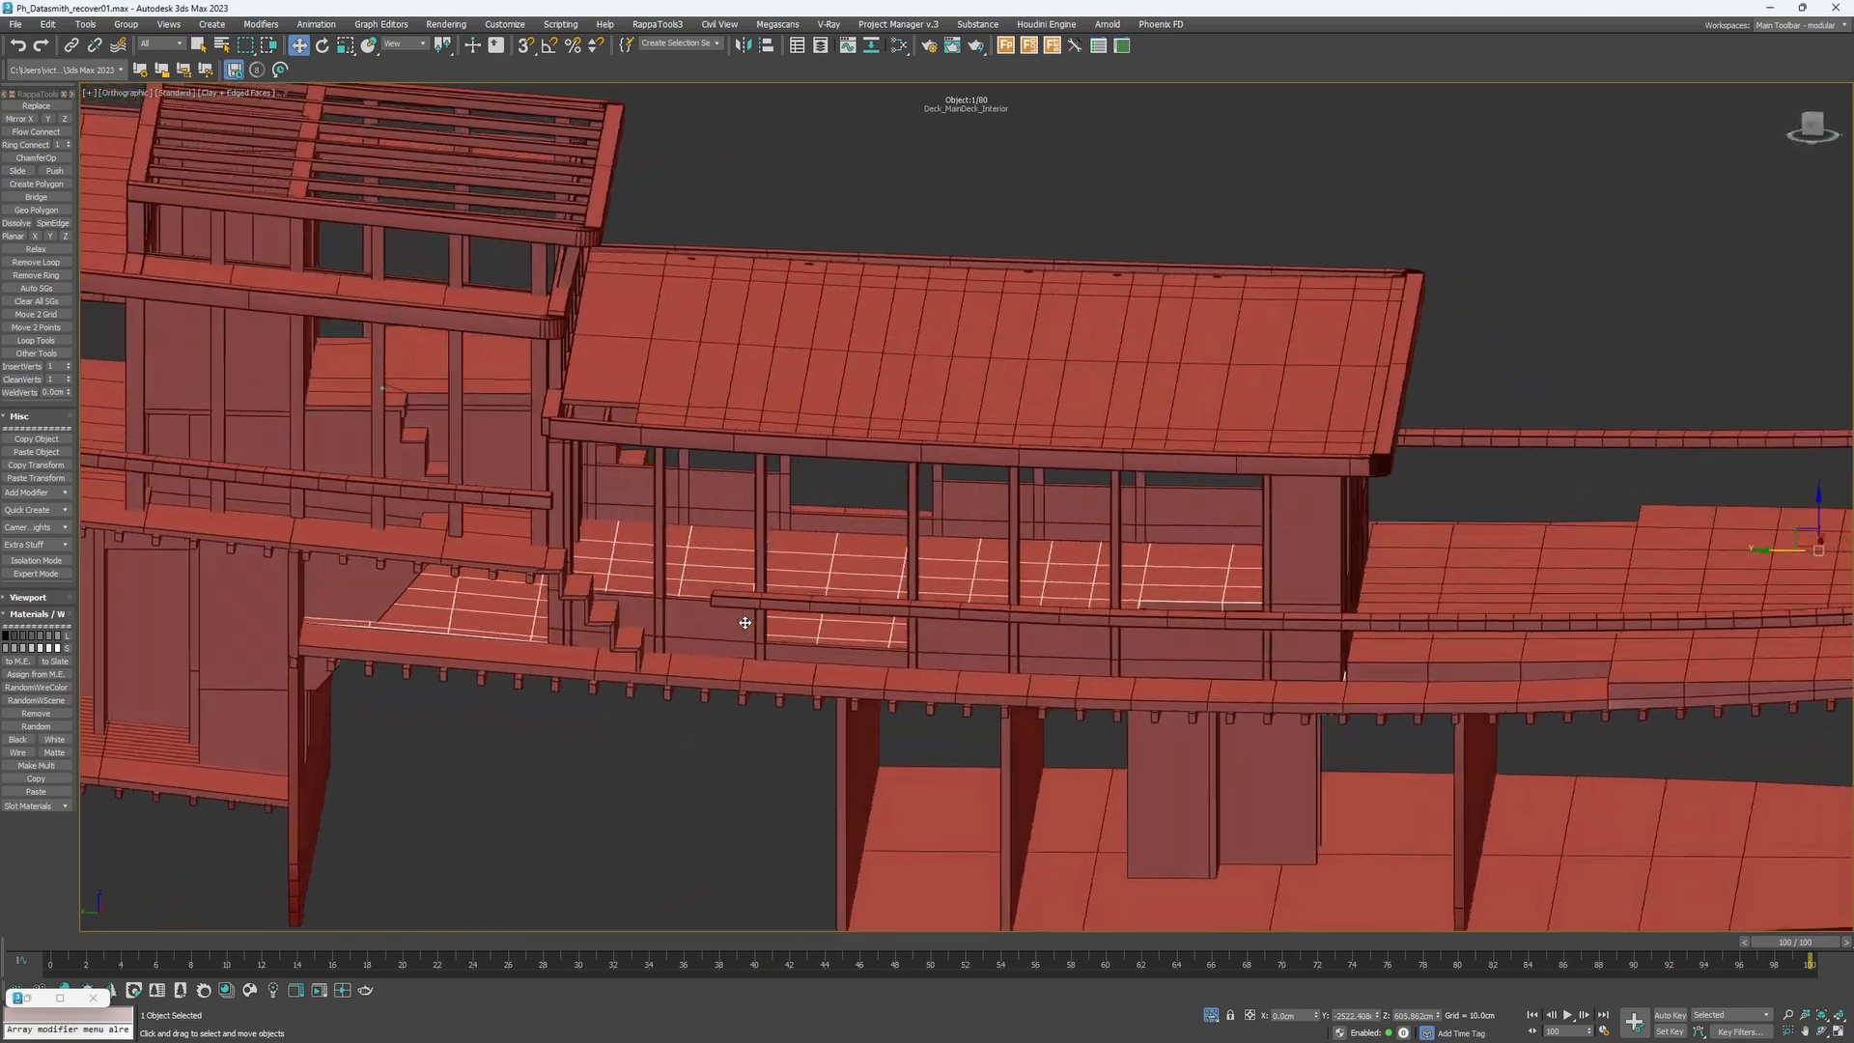
pyautogui.keyDown('alt'); pyautogui.moveTo(745, 623); pyautogui.dragTo(720, 581, button='middle'); pyautogui.keyUp('alt')
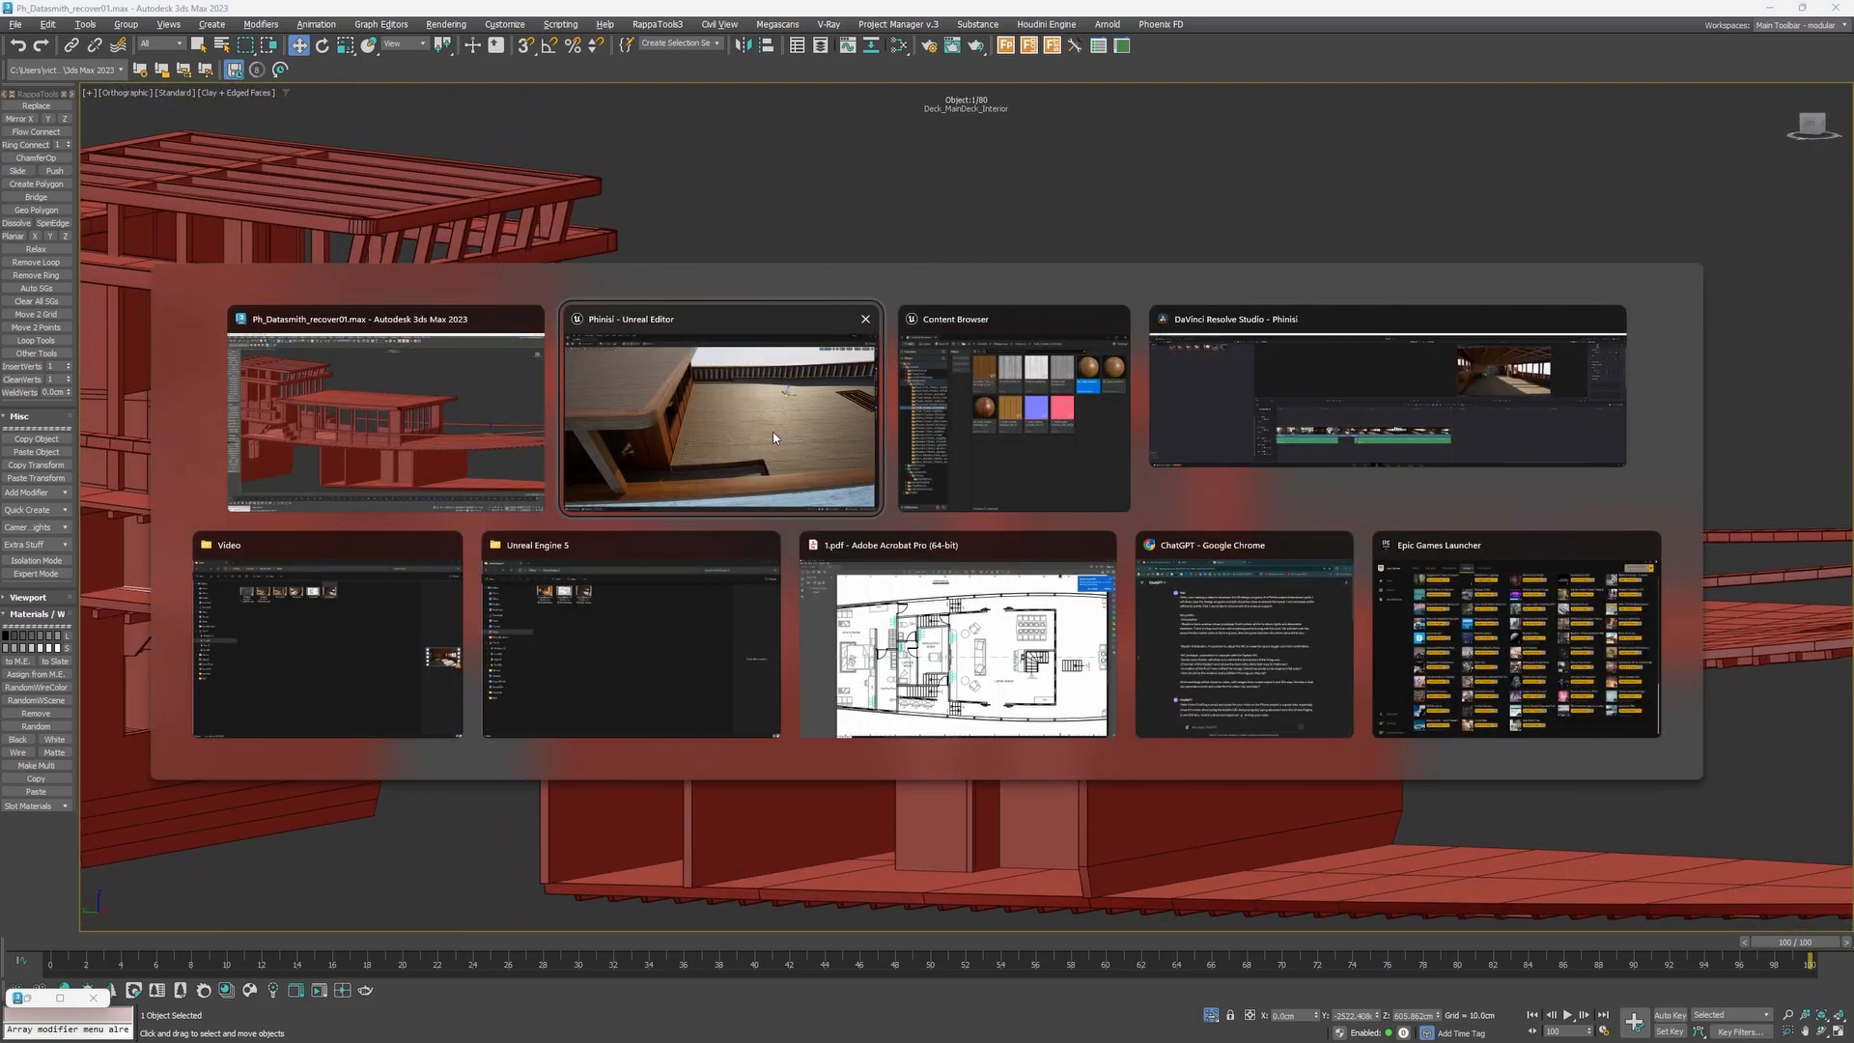
# Switch to Unreal Editor and inspect the cabin interior's floor and its windows facing the bow.
pyautogui.click(773, 437)
pyautogui.moveTo(773, 437); pyautogui.dragTo(777, 498, button='right')
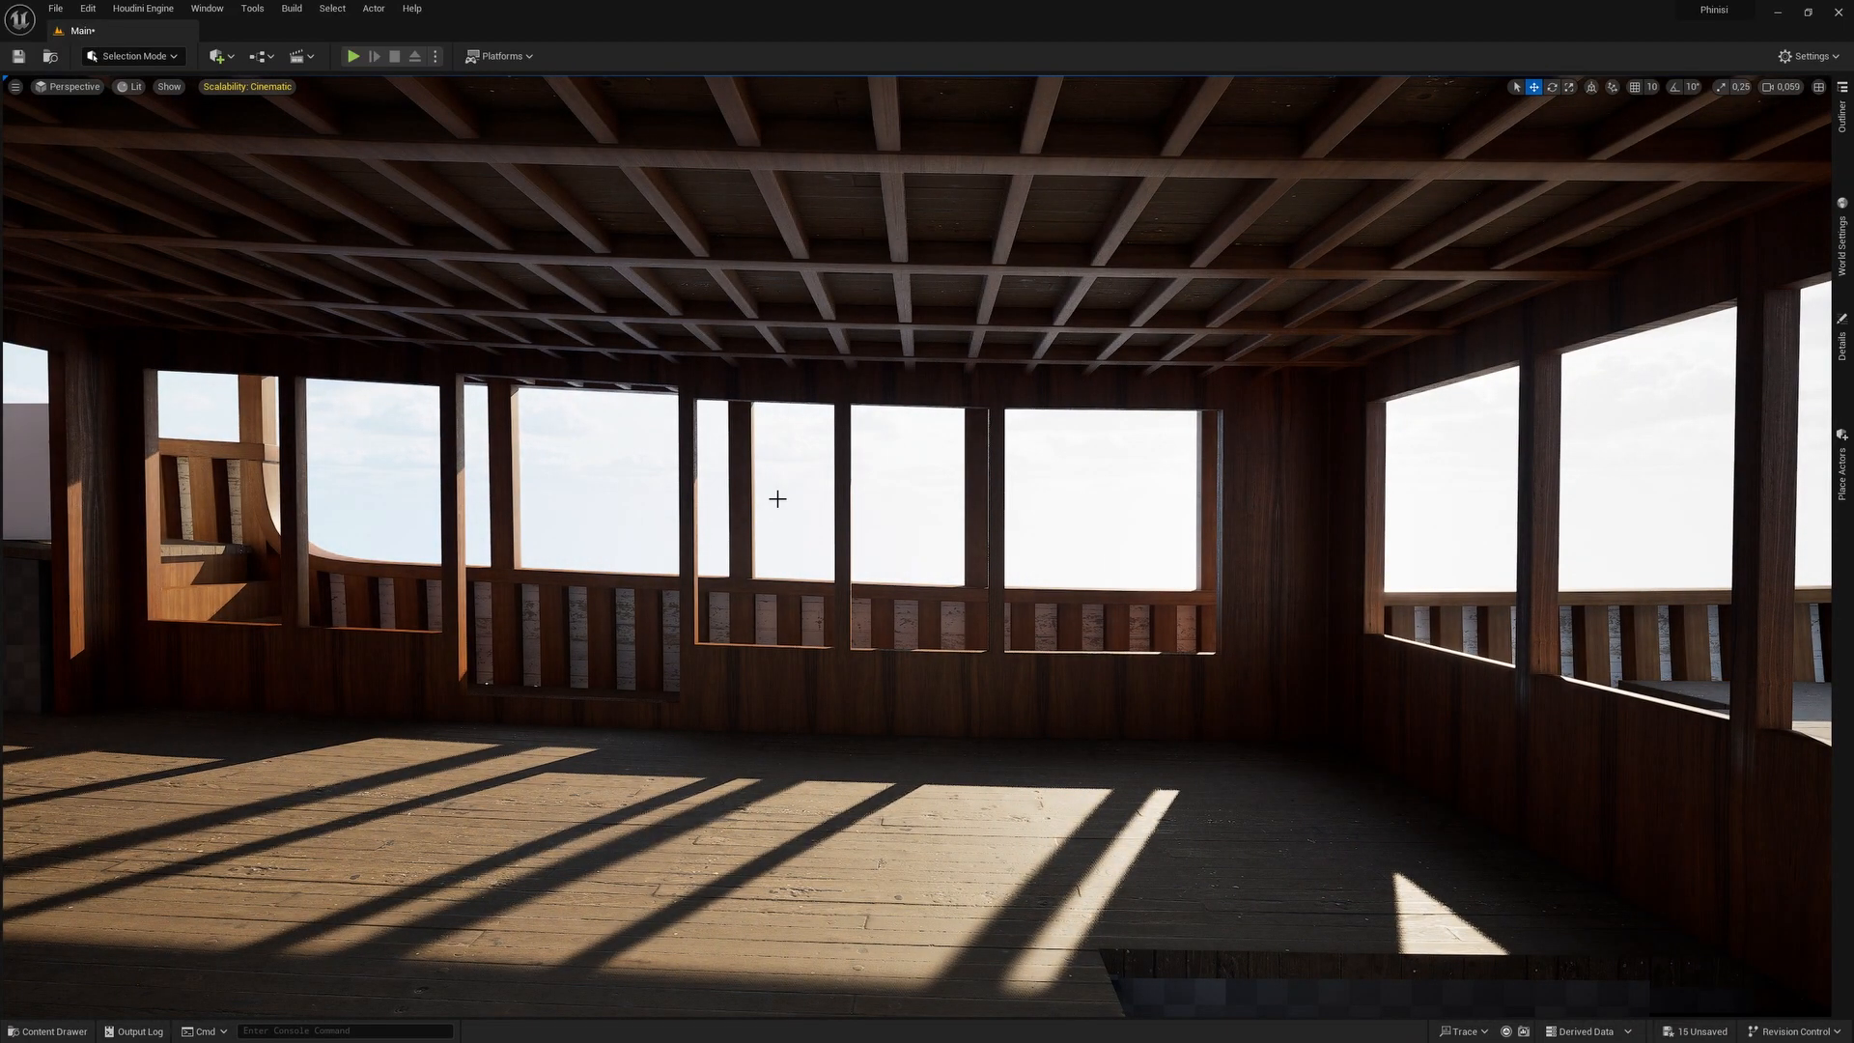
pyautogui.press('a')
pyautogui.moveTo(777, 499); pyautogui.dragTo(958, 511, button='right')
pyautogui.scroll(-2, 777, 499)
pyautogui.press('w')
pyautogui.scroll(3, 710, 494)
pyautogui.press('a')
pyautogui.scroll(2, 769, 505)
pyautogui.hotkey('alt', 's')
pyautogui.press('Escape')
pyautogui.press('s')
pyautogui.scroll(-3, 956, 511)
pyautogui.moveTo(725, 511); pyautogui.dragTo(734, 476, button='right')
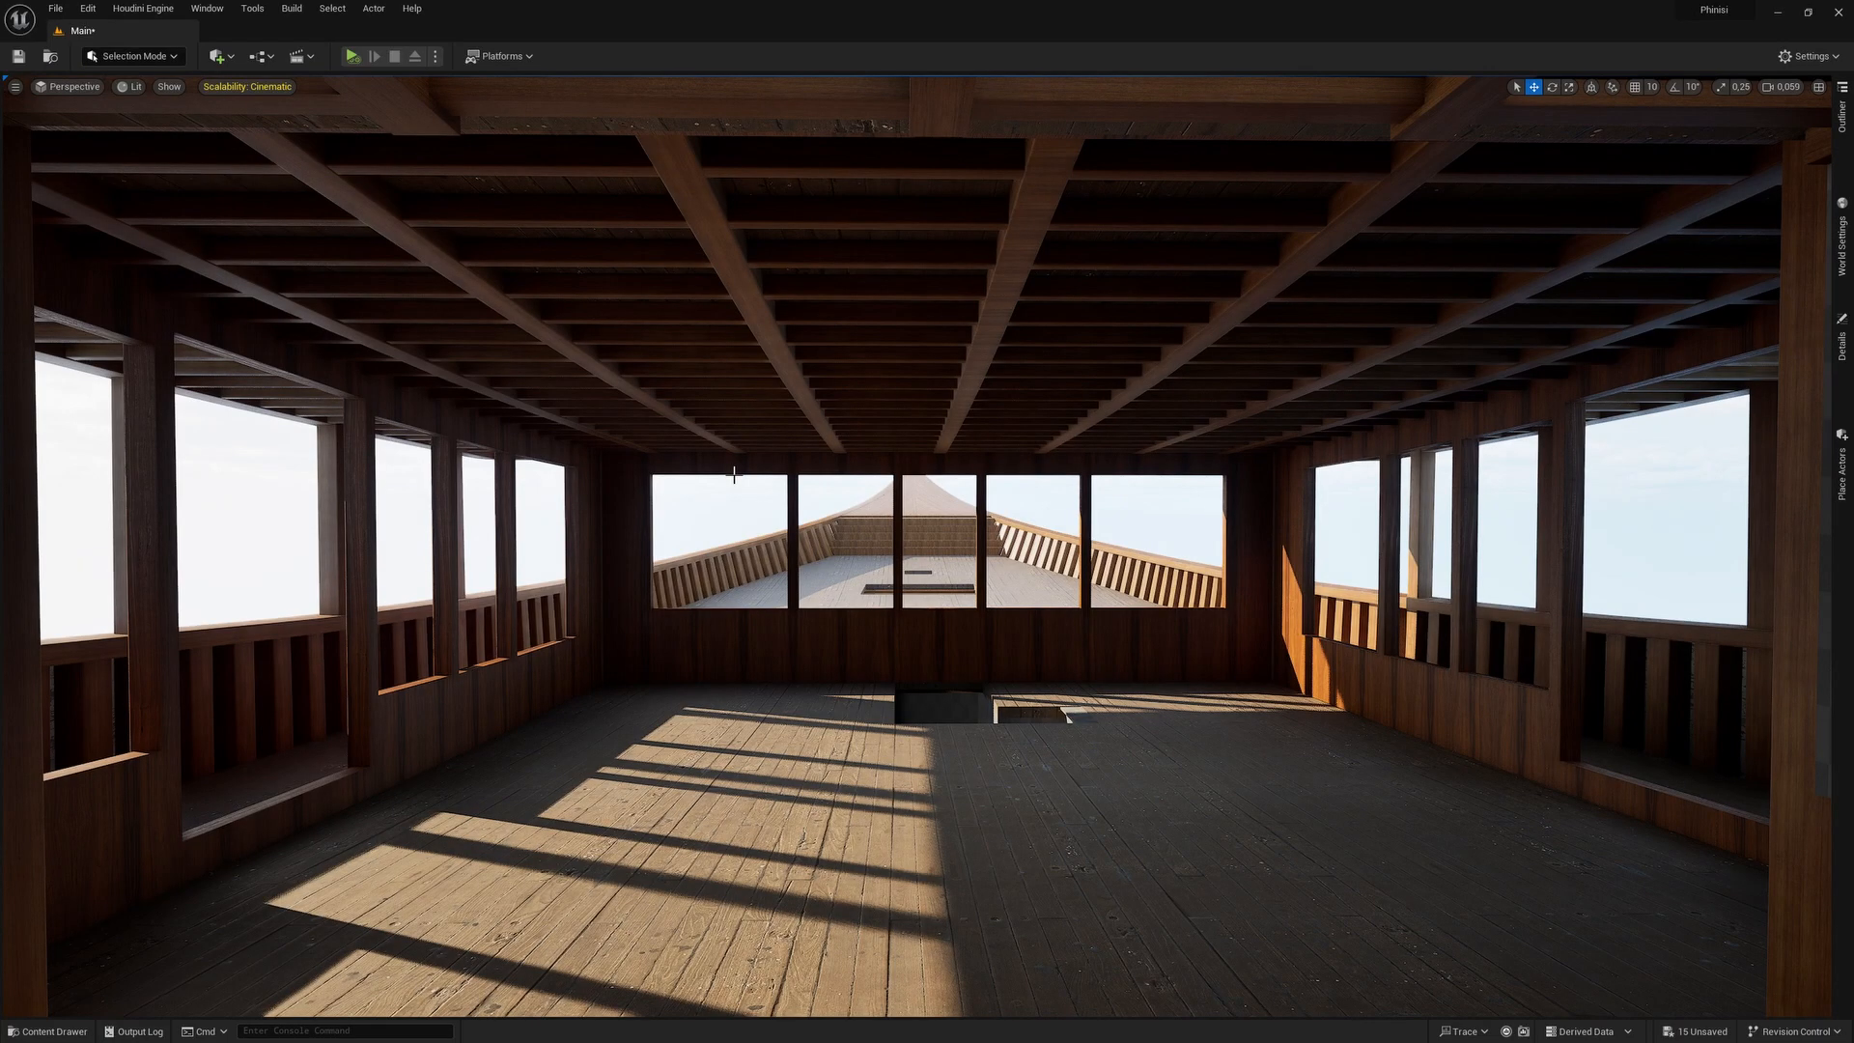
# Examine the aft deck around the wooden bed platform, the partition wall and the ceiling beams.
pyautogui.moveTo(734, 475); pyautogui.dragTo(531, 483, button='right')
pyautogui.scroll(-1, 703, 475)
pyautogui.press('w')
pyautogui.scroll(9, 703, 475)
pyautogui.moveTo(885, 629)
pyautogui.mouseDown(button='right')
pyautogui.moveTo(840, 618)
pyautogui.moveTo(874, 642)
pyautogui.moveTo(885, 628)
pyautogui.mouseUp(button='right')
pyautogui.press('s')
pyautogui.scroll(-2, 886, 628)
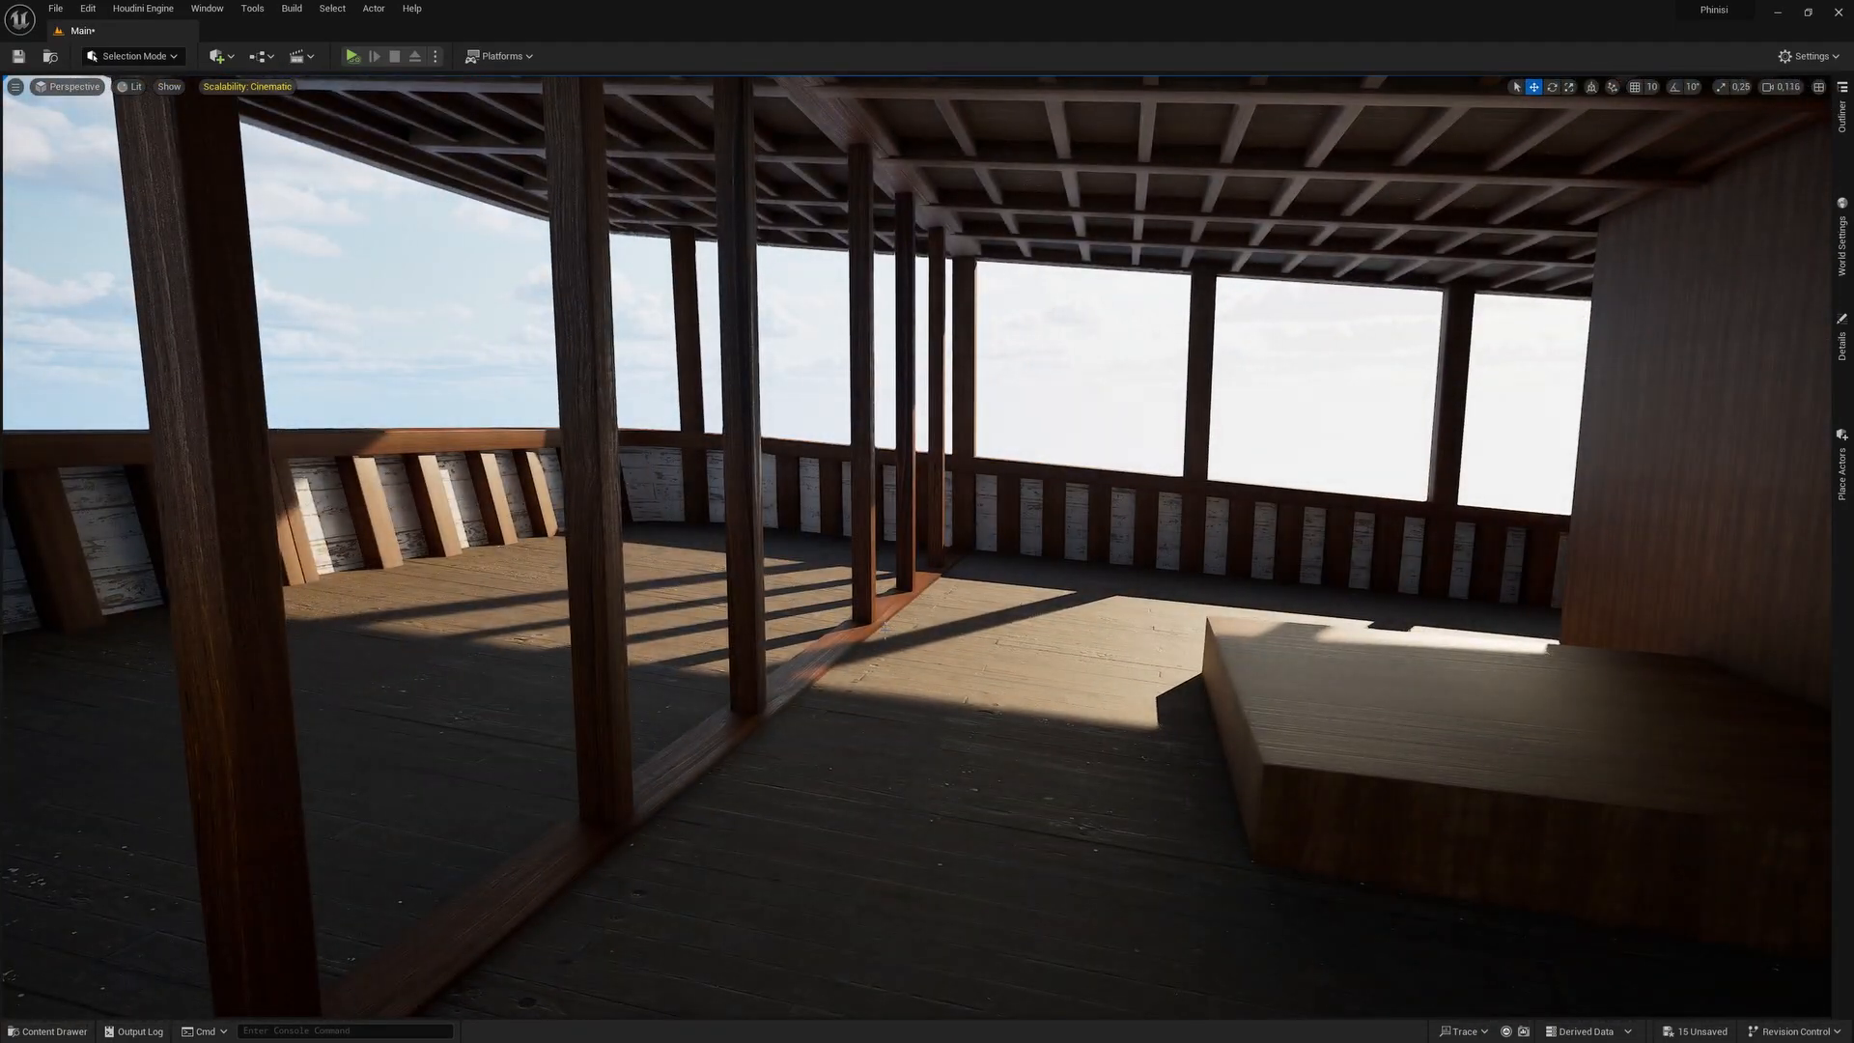
pyautogui.moveTo(1263, 633); pyautogui.dragTo(1319, 646, button='right')
pyautogui.moveTo(654, 551); pyautogui.dragTo(521, 491, button='right')
pyautogui.press('e')
pyautogui.press('d')
pyautogui.scroll(-4, 546, 503)
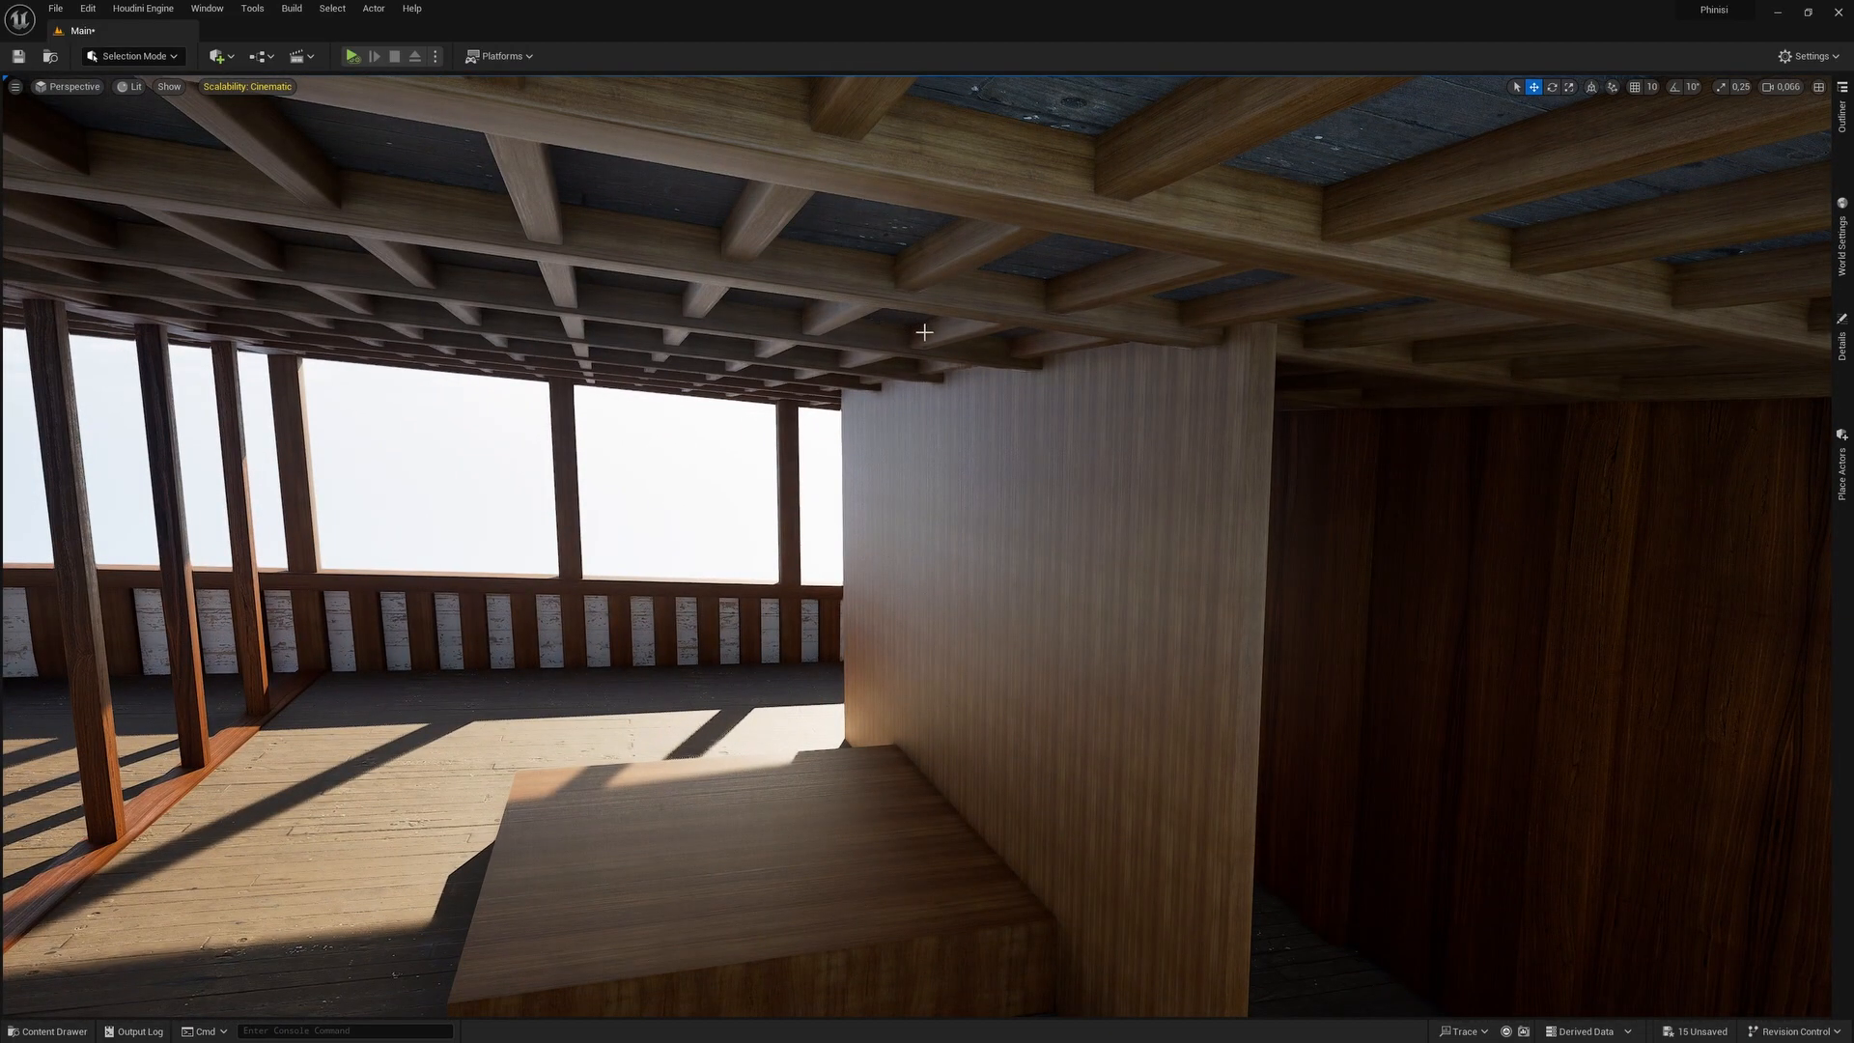
pyautogui.moveTo(961, 628); pyautogui.dragTo(847, 616, button='right')
pyautogui.press('q')
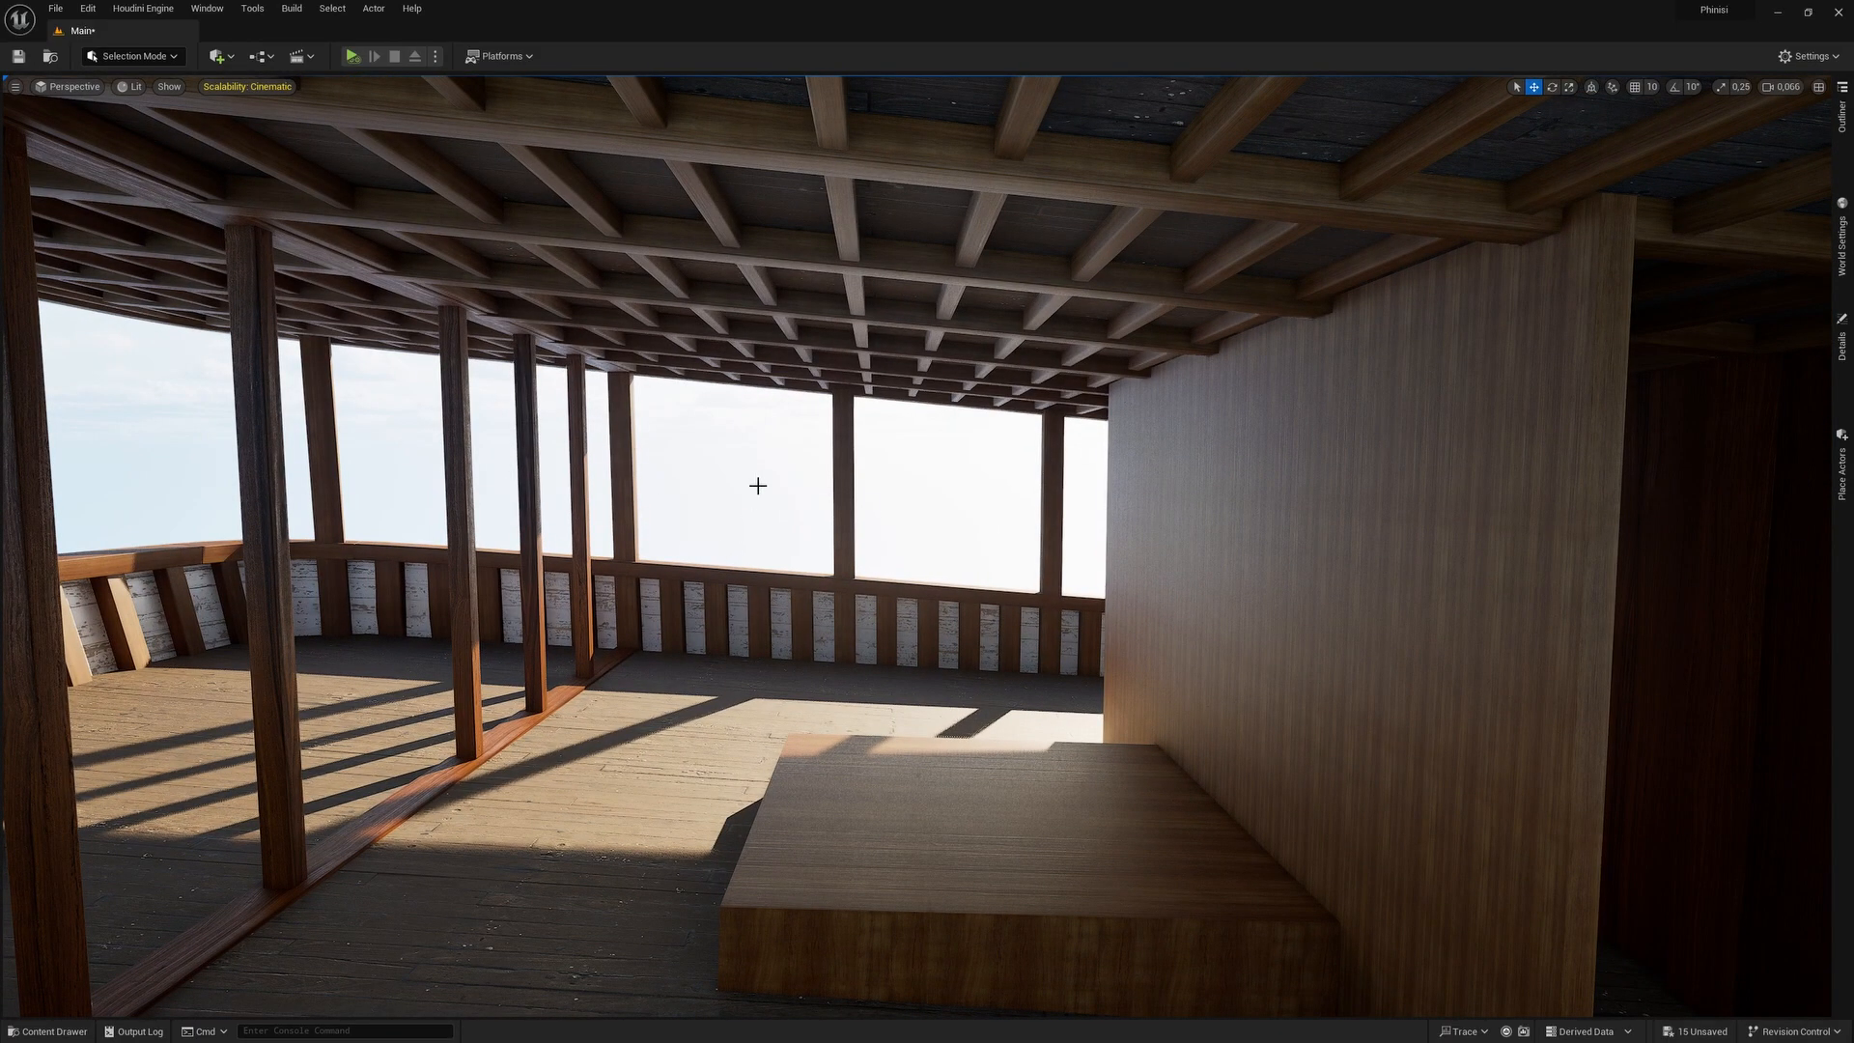
pyautogui.moveTo(756, 493); pyautogui.dragTo(797, 366, button='right')
pyautogui.moveTo(944, 545); pyautogui.dragTo(790, 660, button='right')
pyautogui.press('s')
pyautogui.scroll(-4, 794, 655)
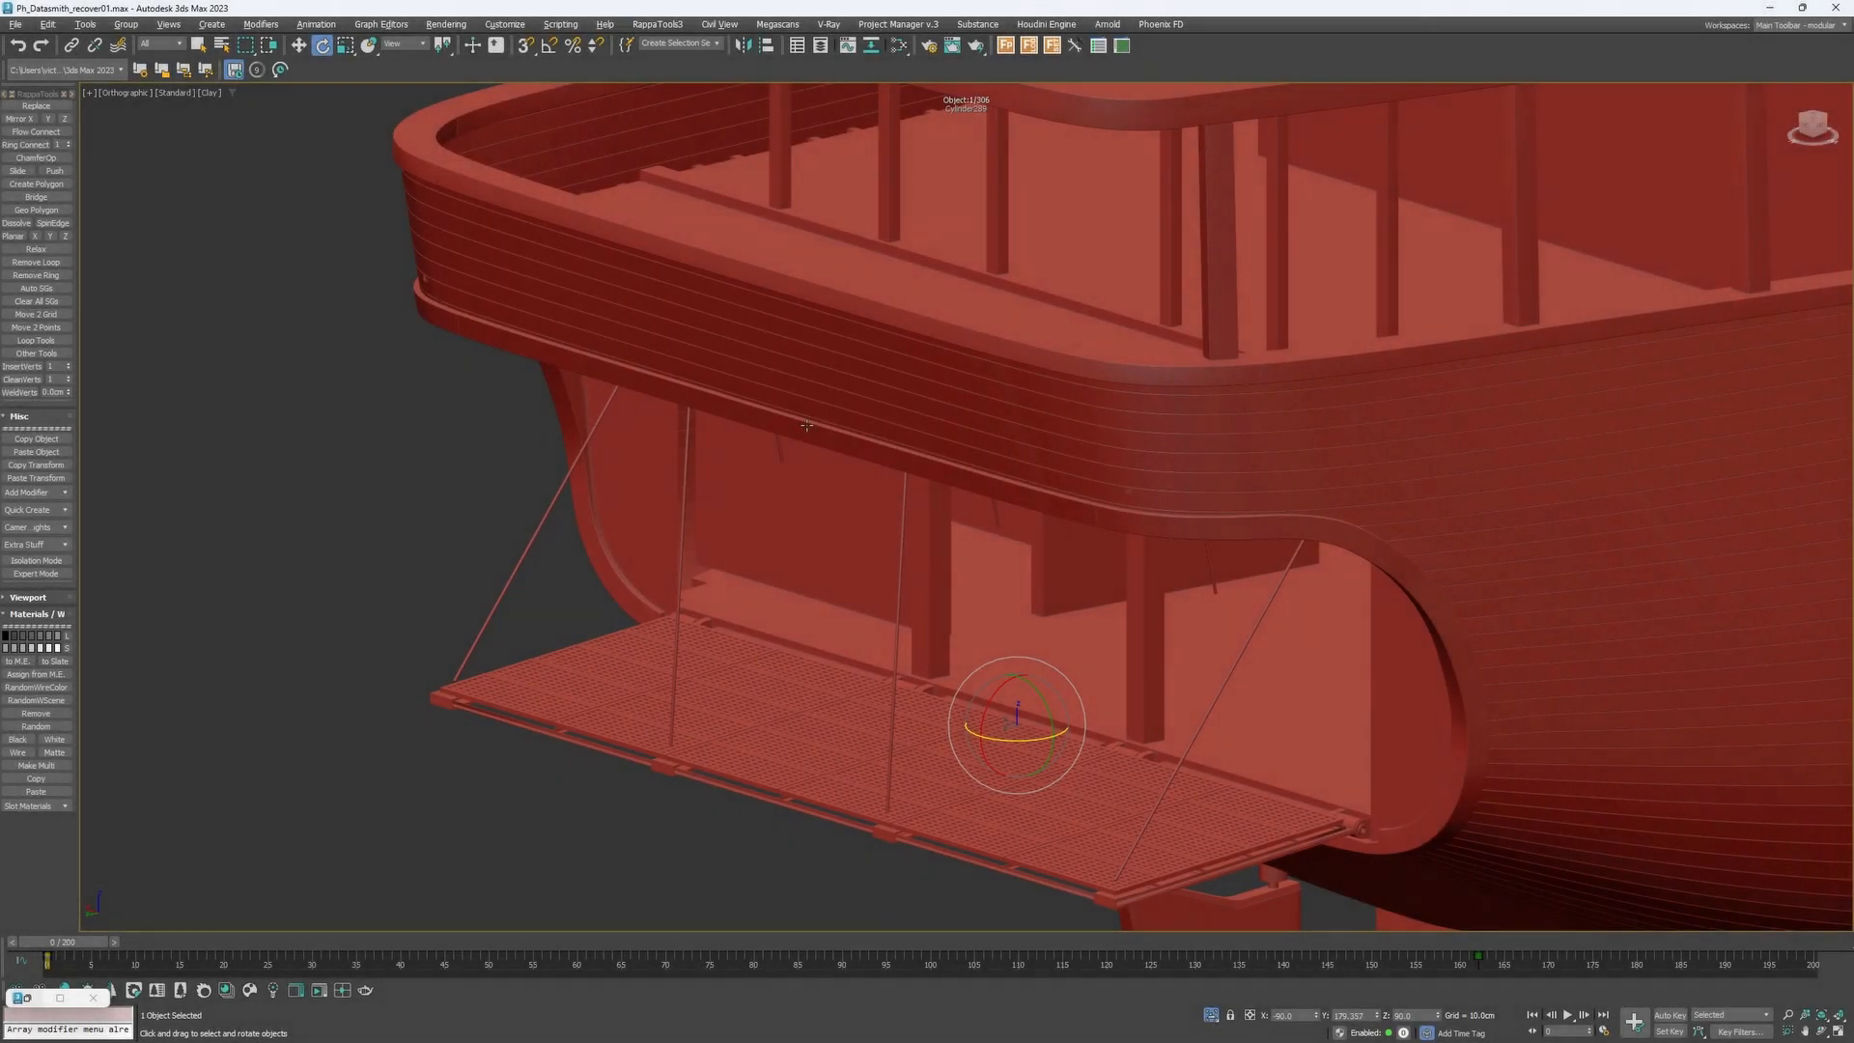
# Switch to the client chat and review the earlier messages and reference images about the stern platform.
pyautogui.moveTo(806, 425); pyautogui.dragTo(600, 425, button='middle')
pyautogui.hotkey('alt', 'Tab')
pyautogui.click(852, 435)
pyautogui.scroll(20, 519, 446)
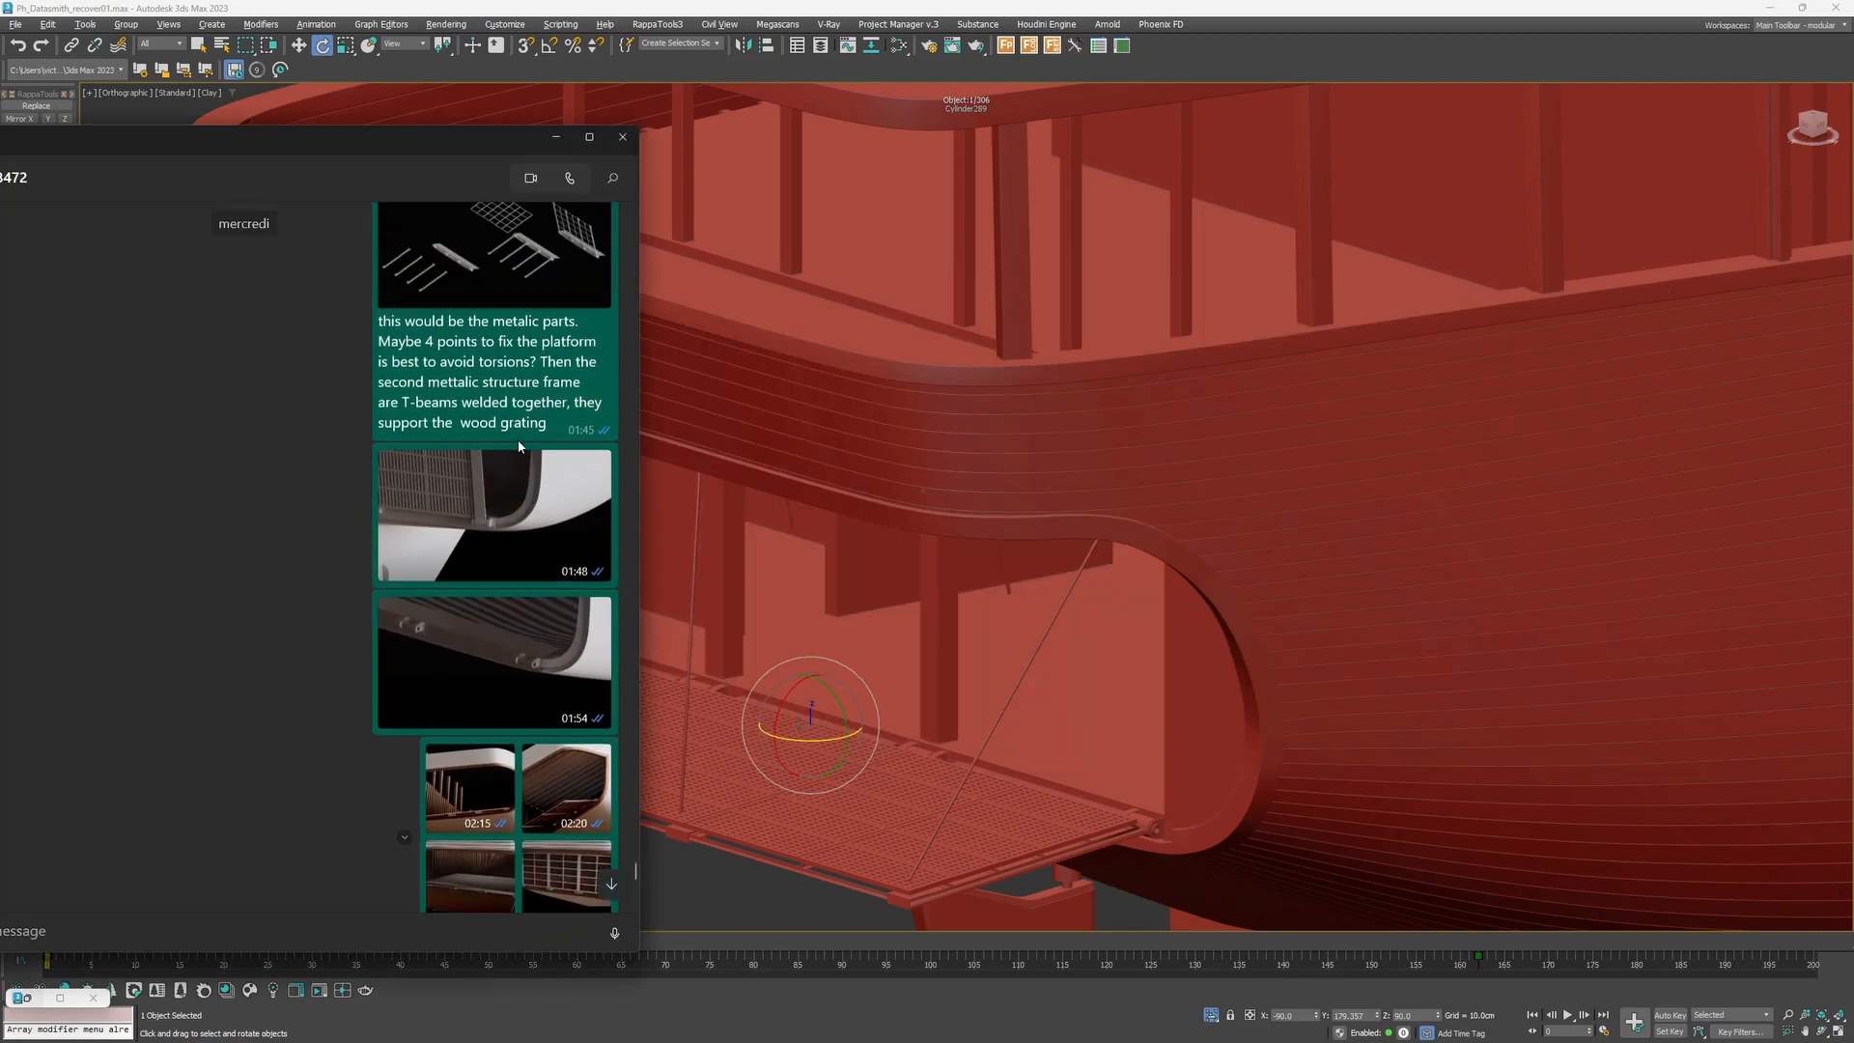
pyautogui.scroll(5, 490, 437)
pyautogui.scroll(10, 527, 586)
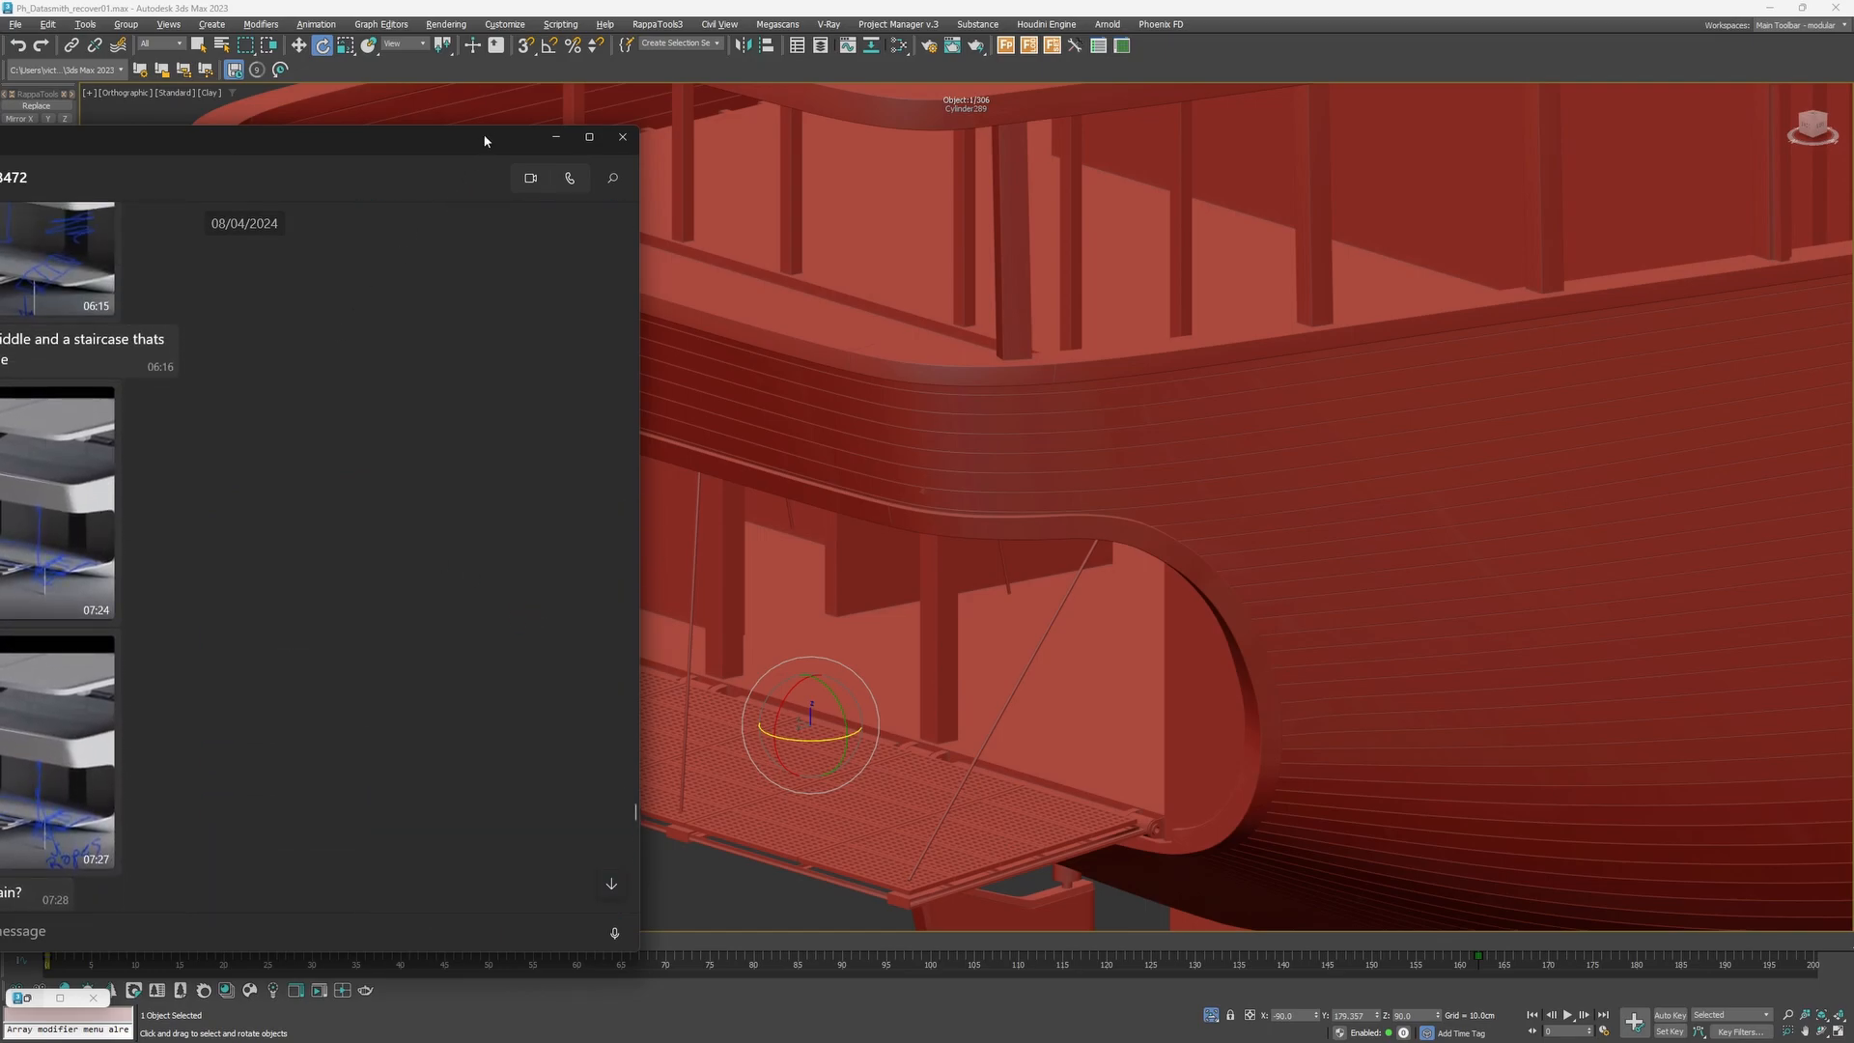
pyautogui.moveTo(376, 136); pyautogui.dragTo(618, 140)
pyautogui.scroll(10, 445, 396)
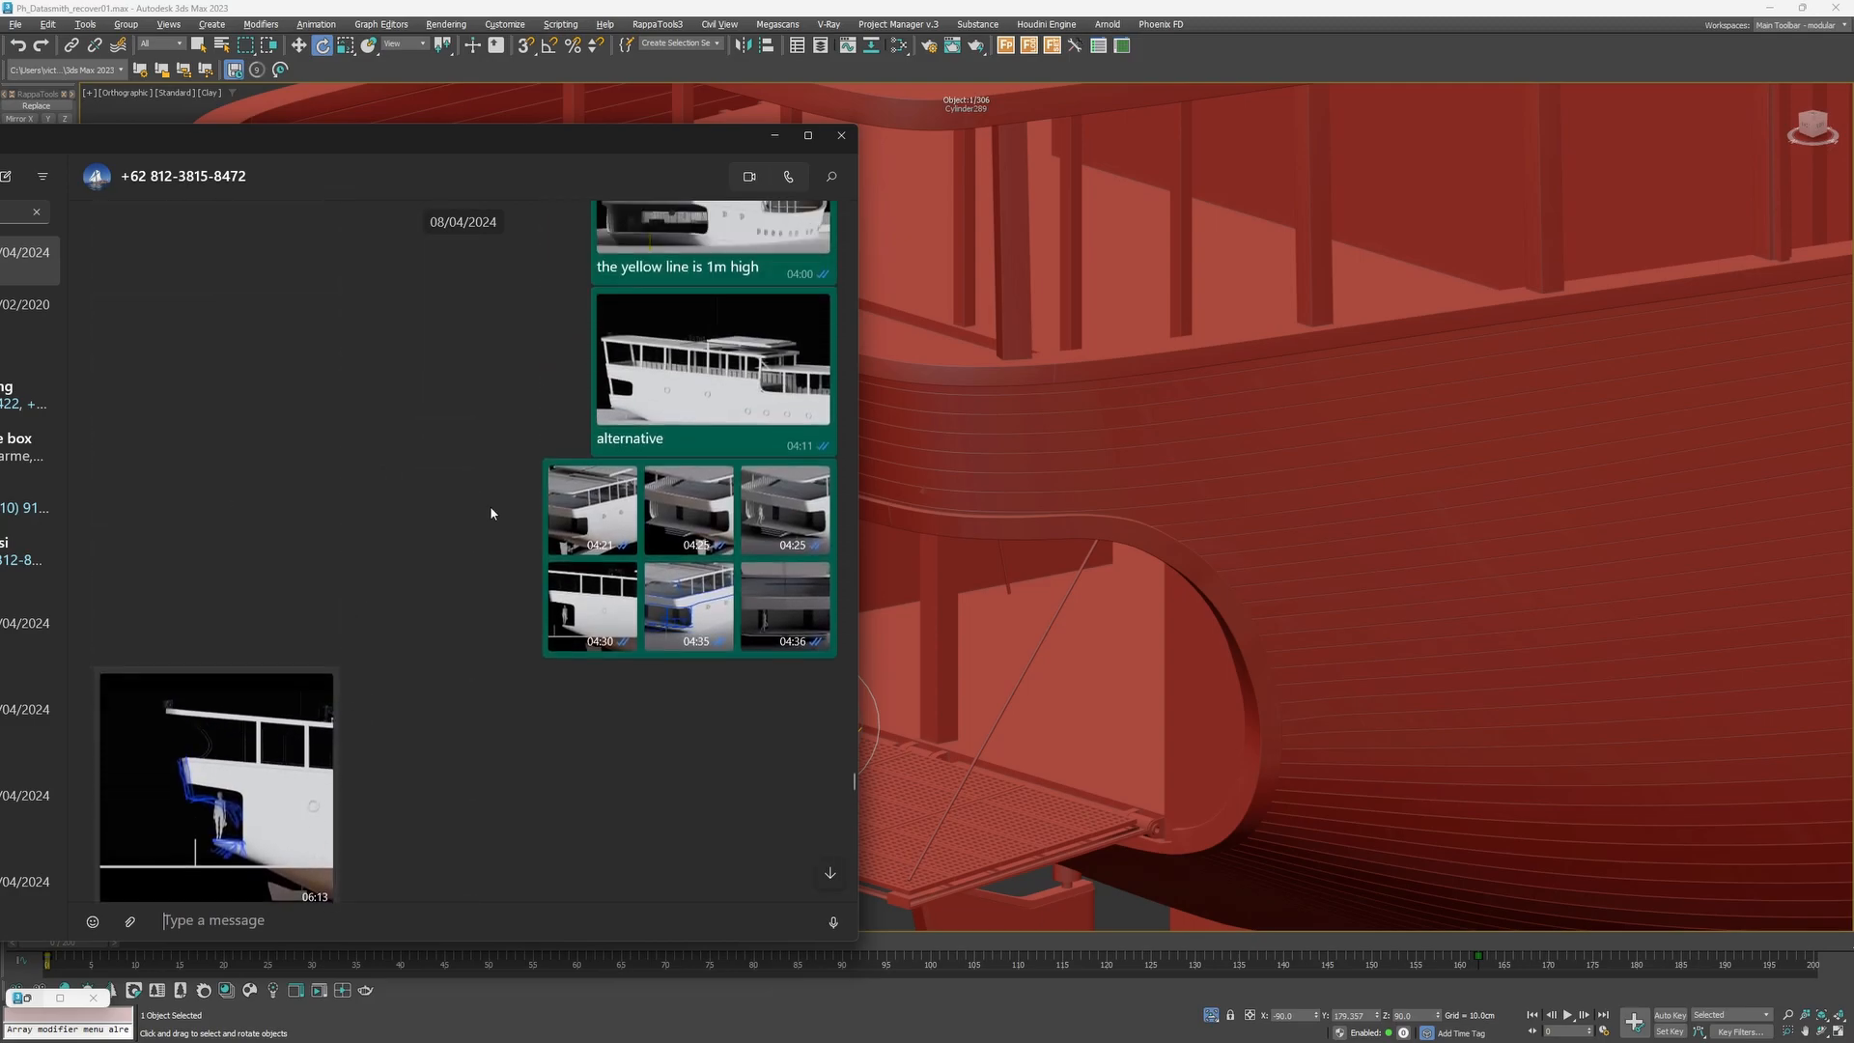
pyautogui.scroll(10, 539, 524)
pyautogui.scroll(-15, 687, 472)
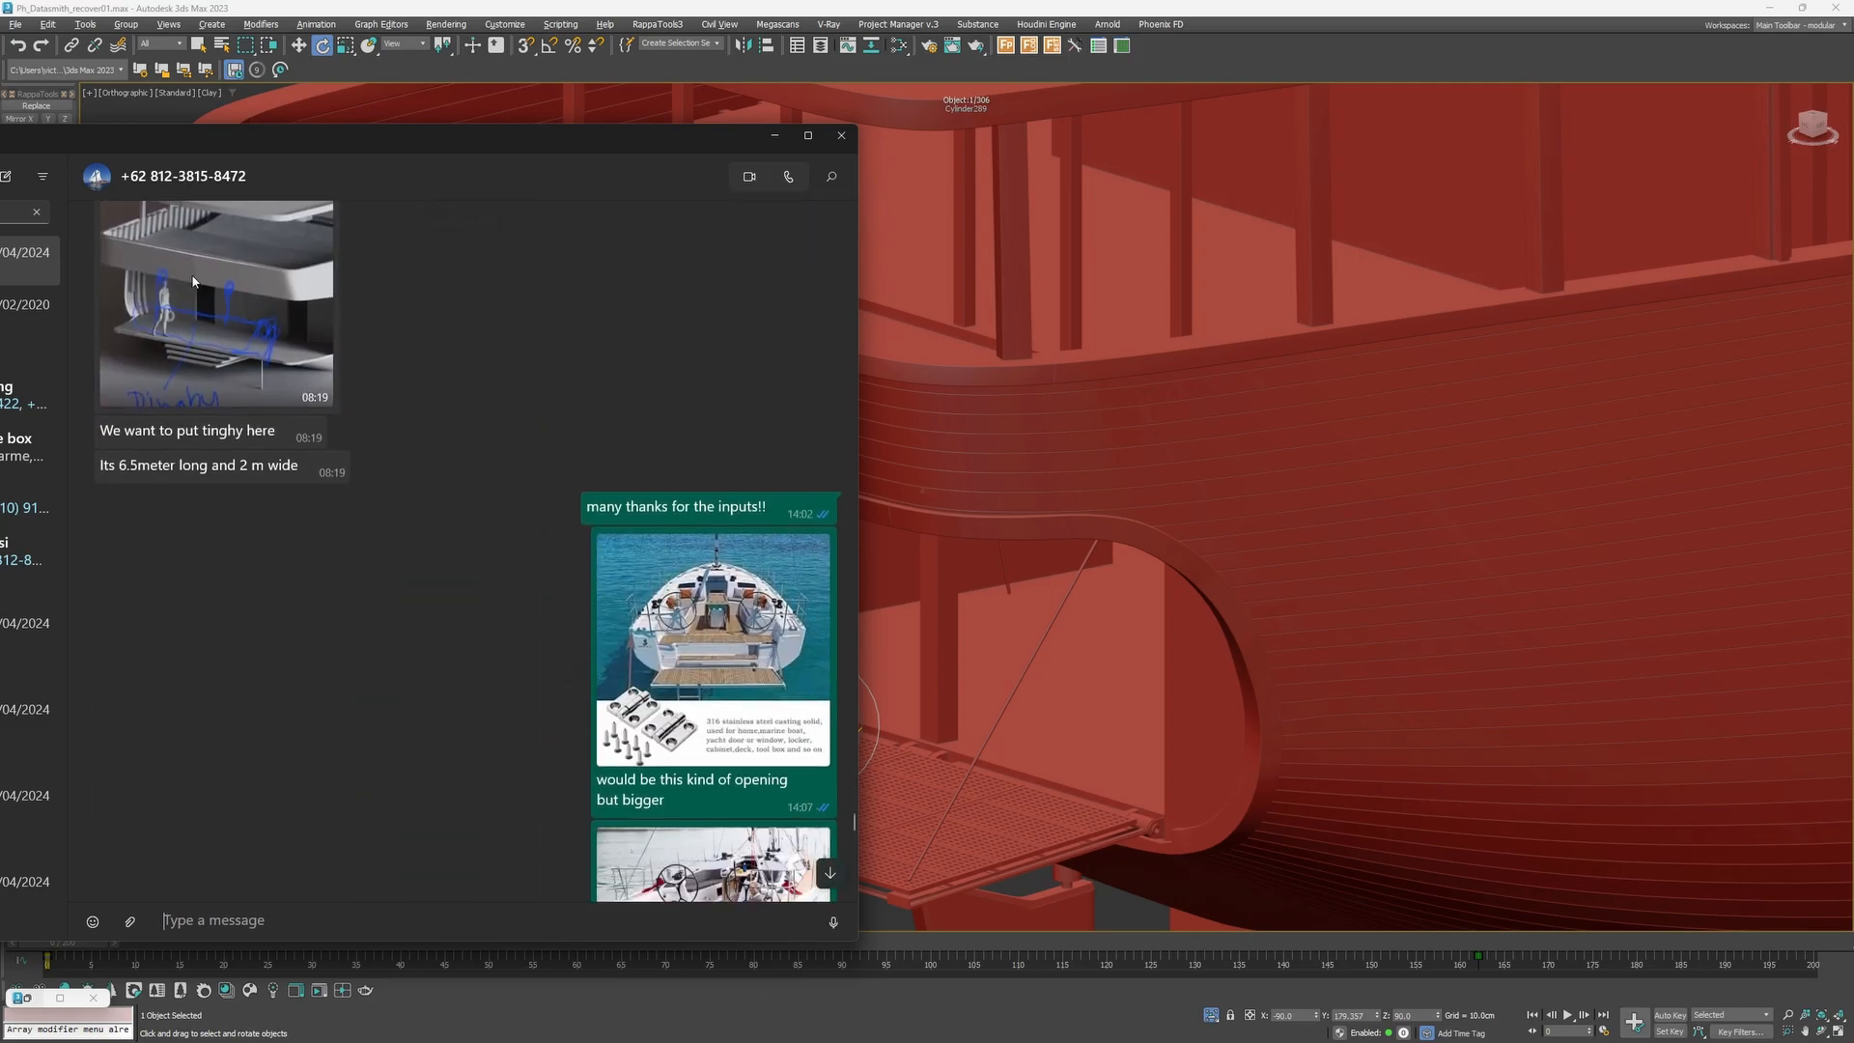
# Return to 3ds Max and examine the fold-down stern platform, its support cables and the hull opening.
pyautogui.moveTo(1018, 642); pyautogui.dragTo(1124, 561, button='middle')
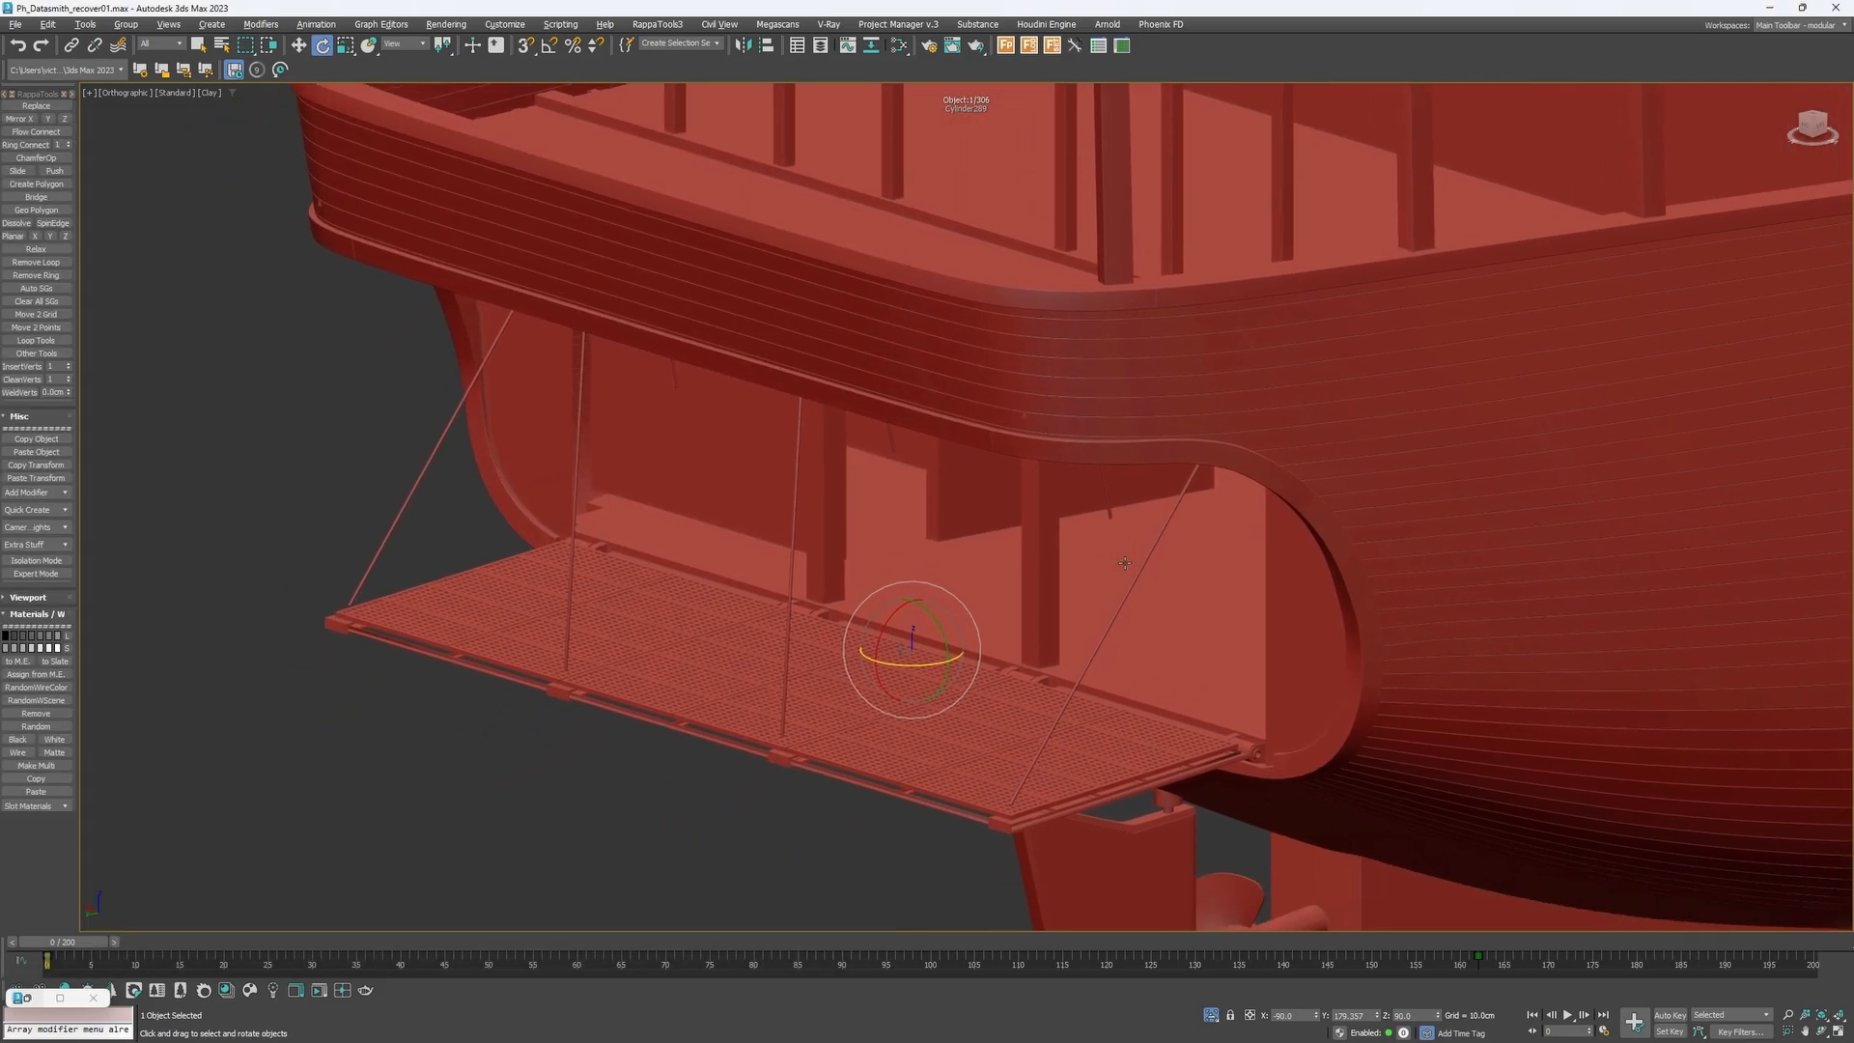
pyautogui.scroll(-3, 746, 677)
pyautogui.moveTo(740, 666); pyautogui.dragTo(839, 489, button='middle')
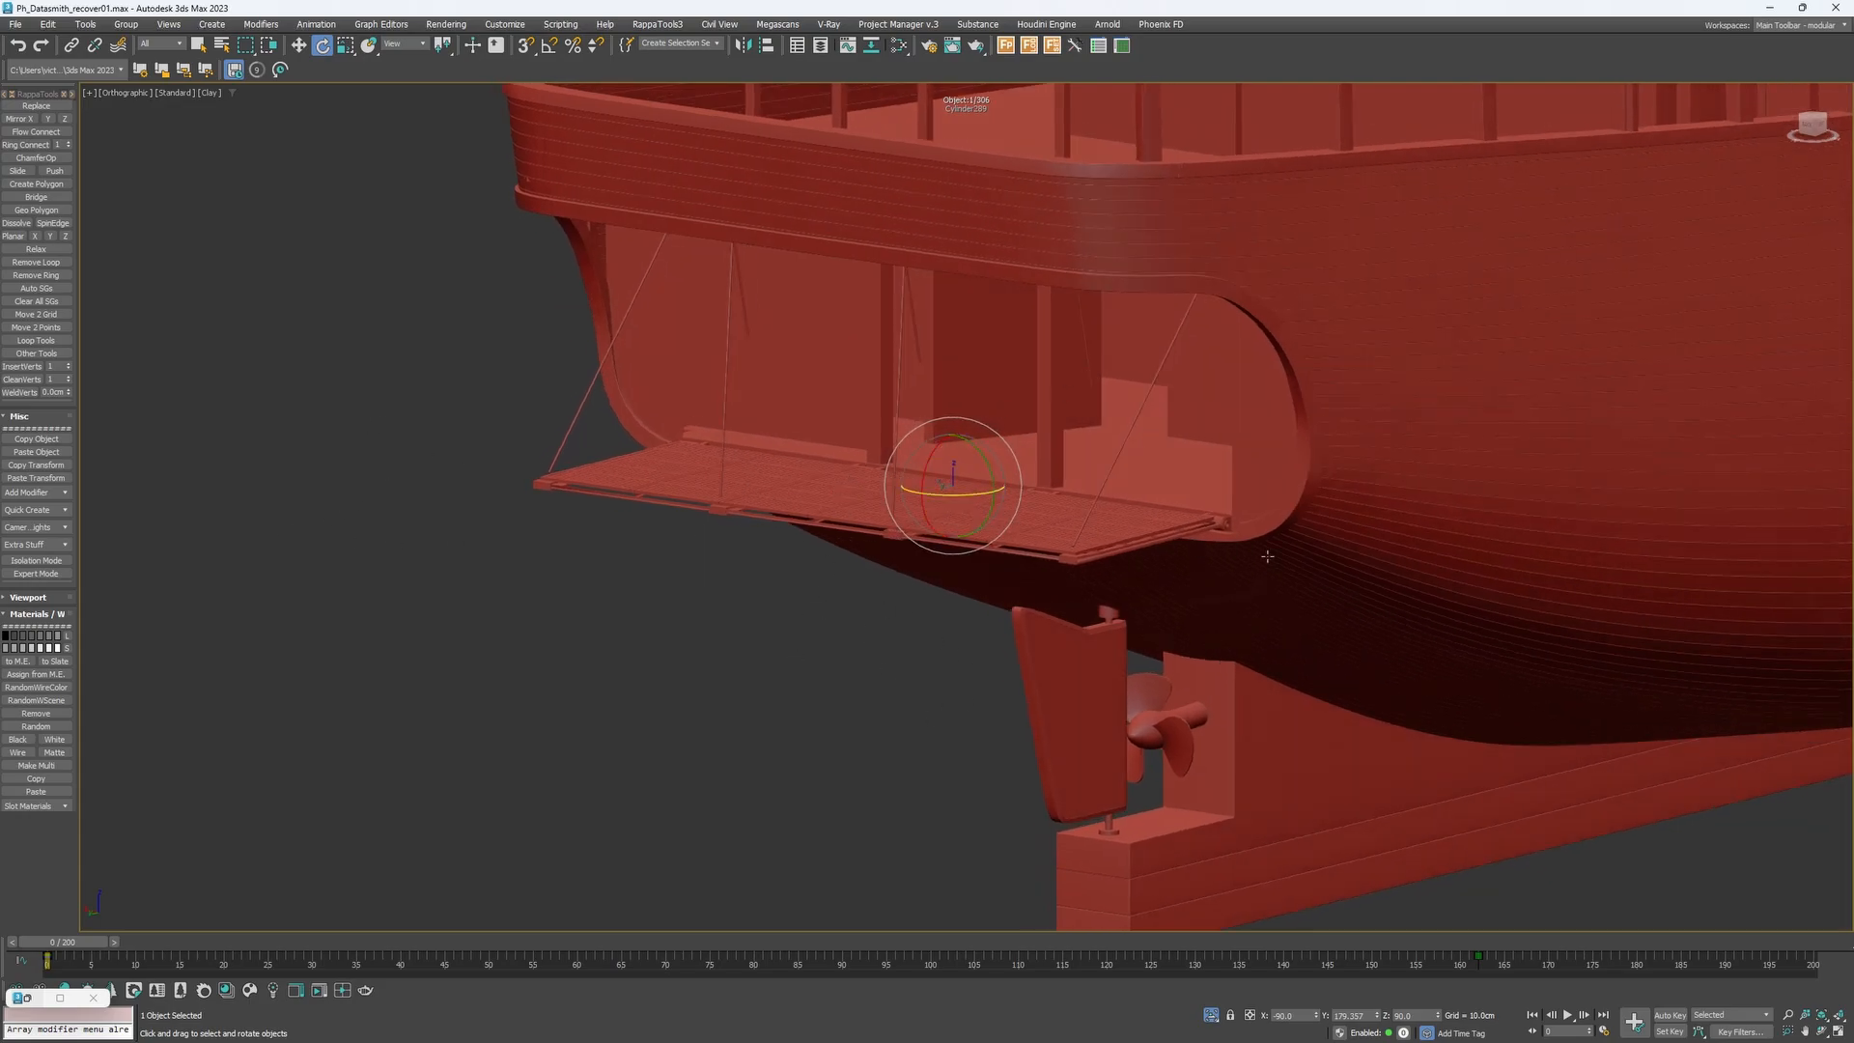
pyautogui.keyDown('alt'); pyautogui.moveTo(933, 499); pyautogui.dragTo(1020, 490, button='middle'); pyautogui.keyUp('alt')
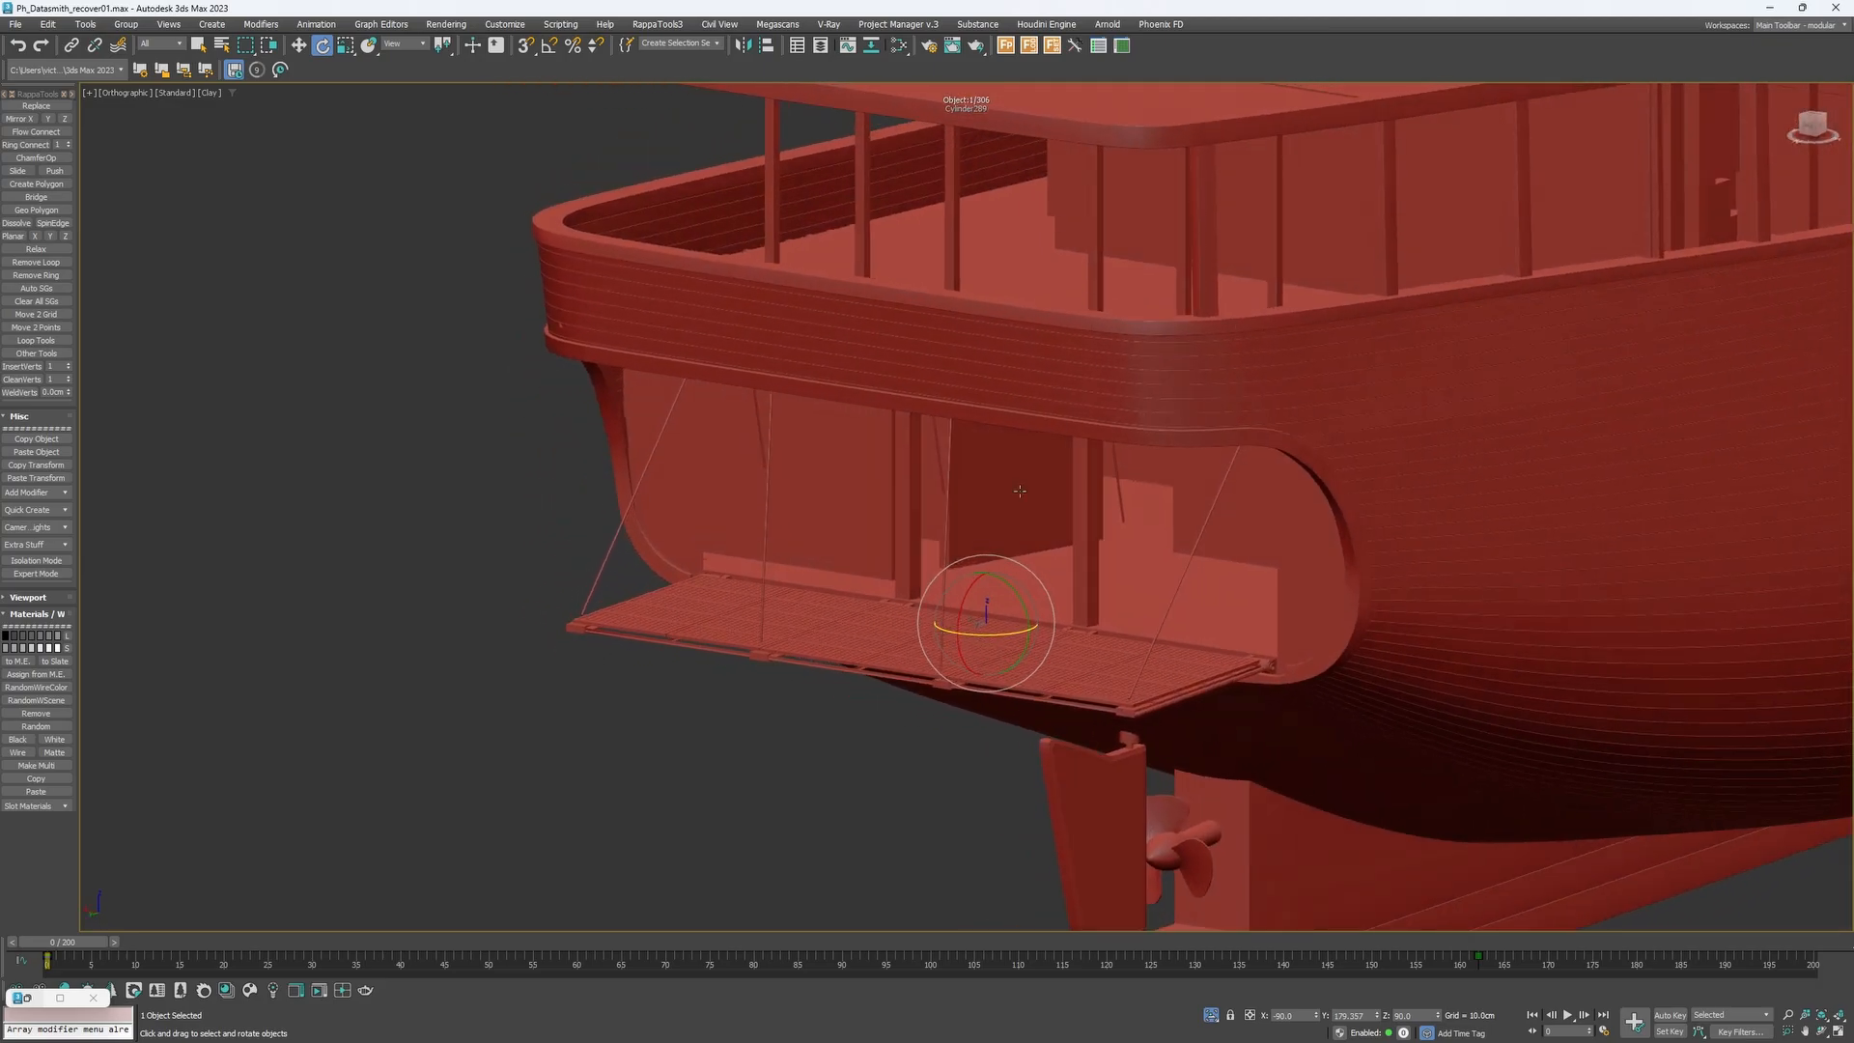
pyautogui.keyDown('alt'); pyautogui.moveTo(954, 590); pyautogui.dragTo(769, 599, button='middle'); pyautogui.keyUp('alt')
# Switch to Chrome and view the drawbridge article photo and the Château de Joux drawbridge video as references.
pyautogui.hotkey('alt', 'Tab')
pyautogui.click(867, 469)
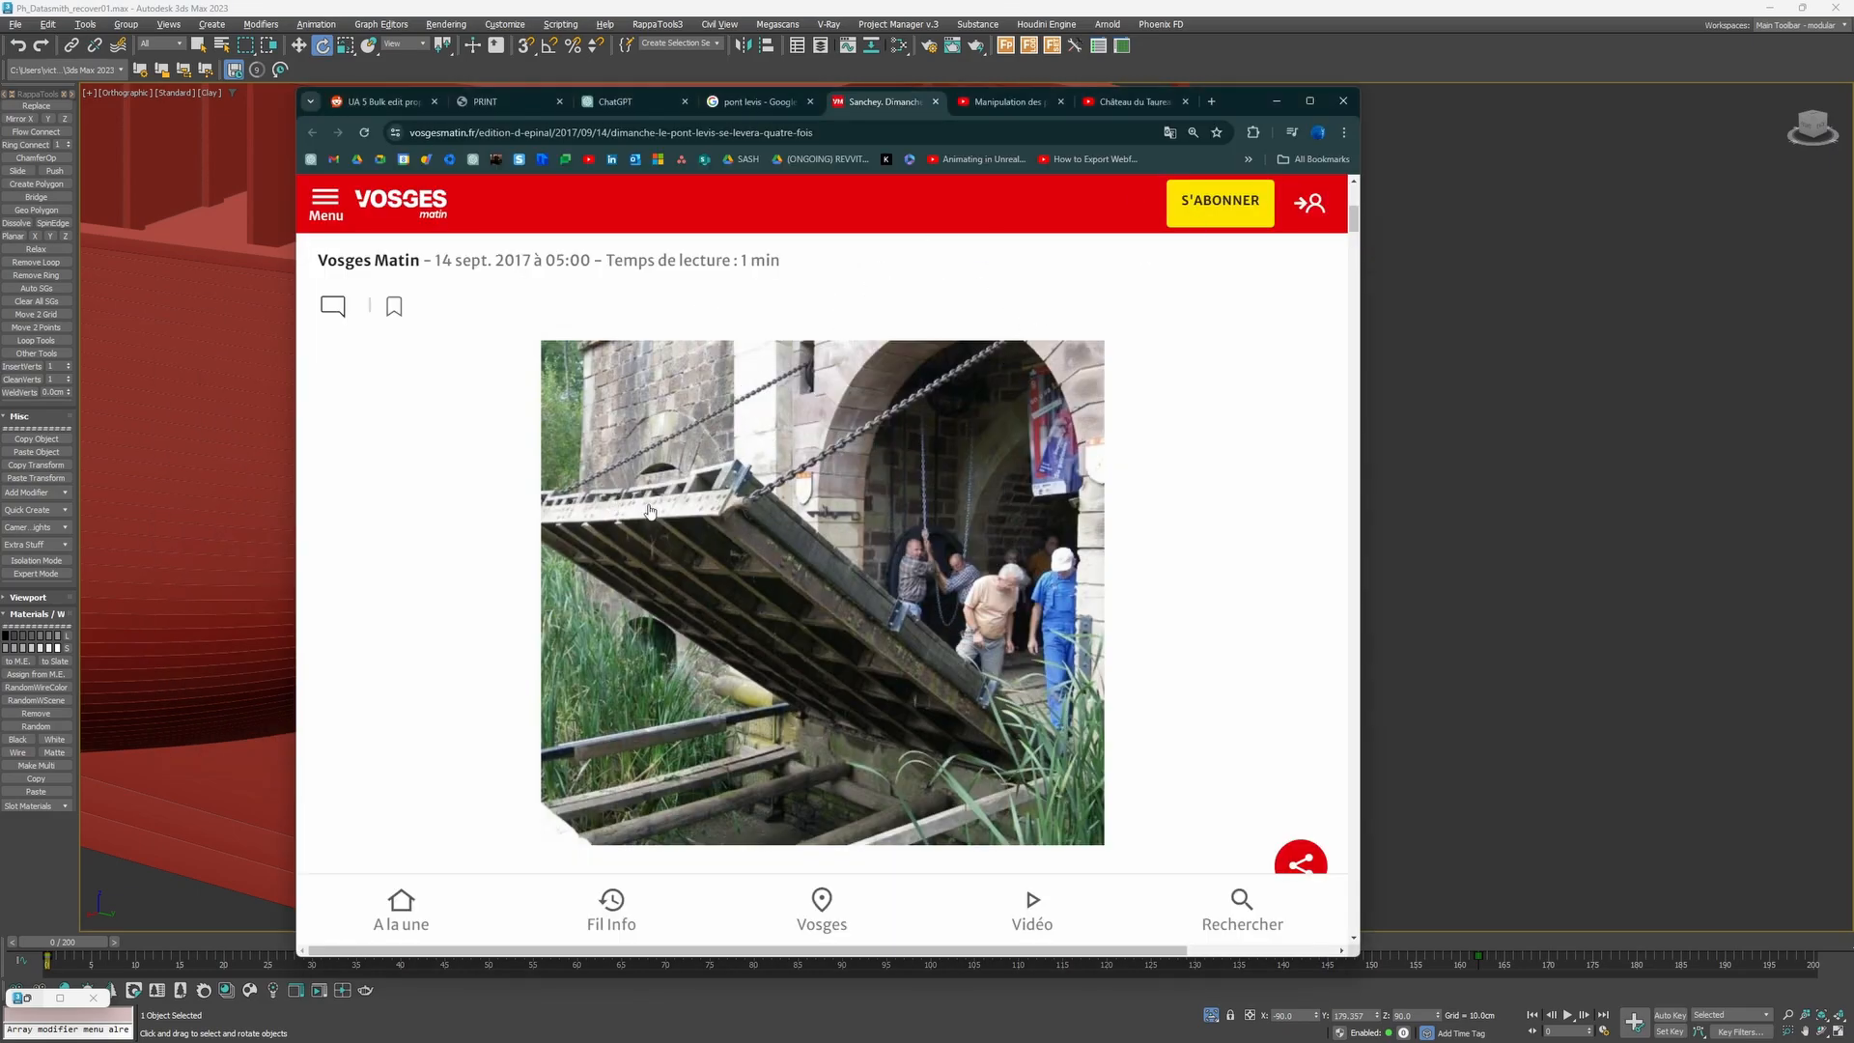
pyautogui.click(1009, 103)
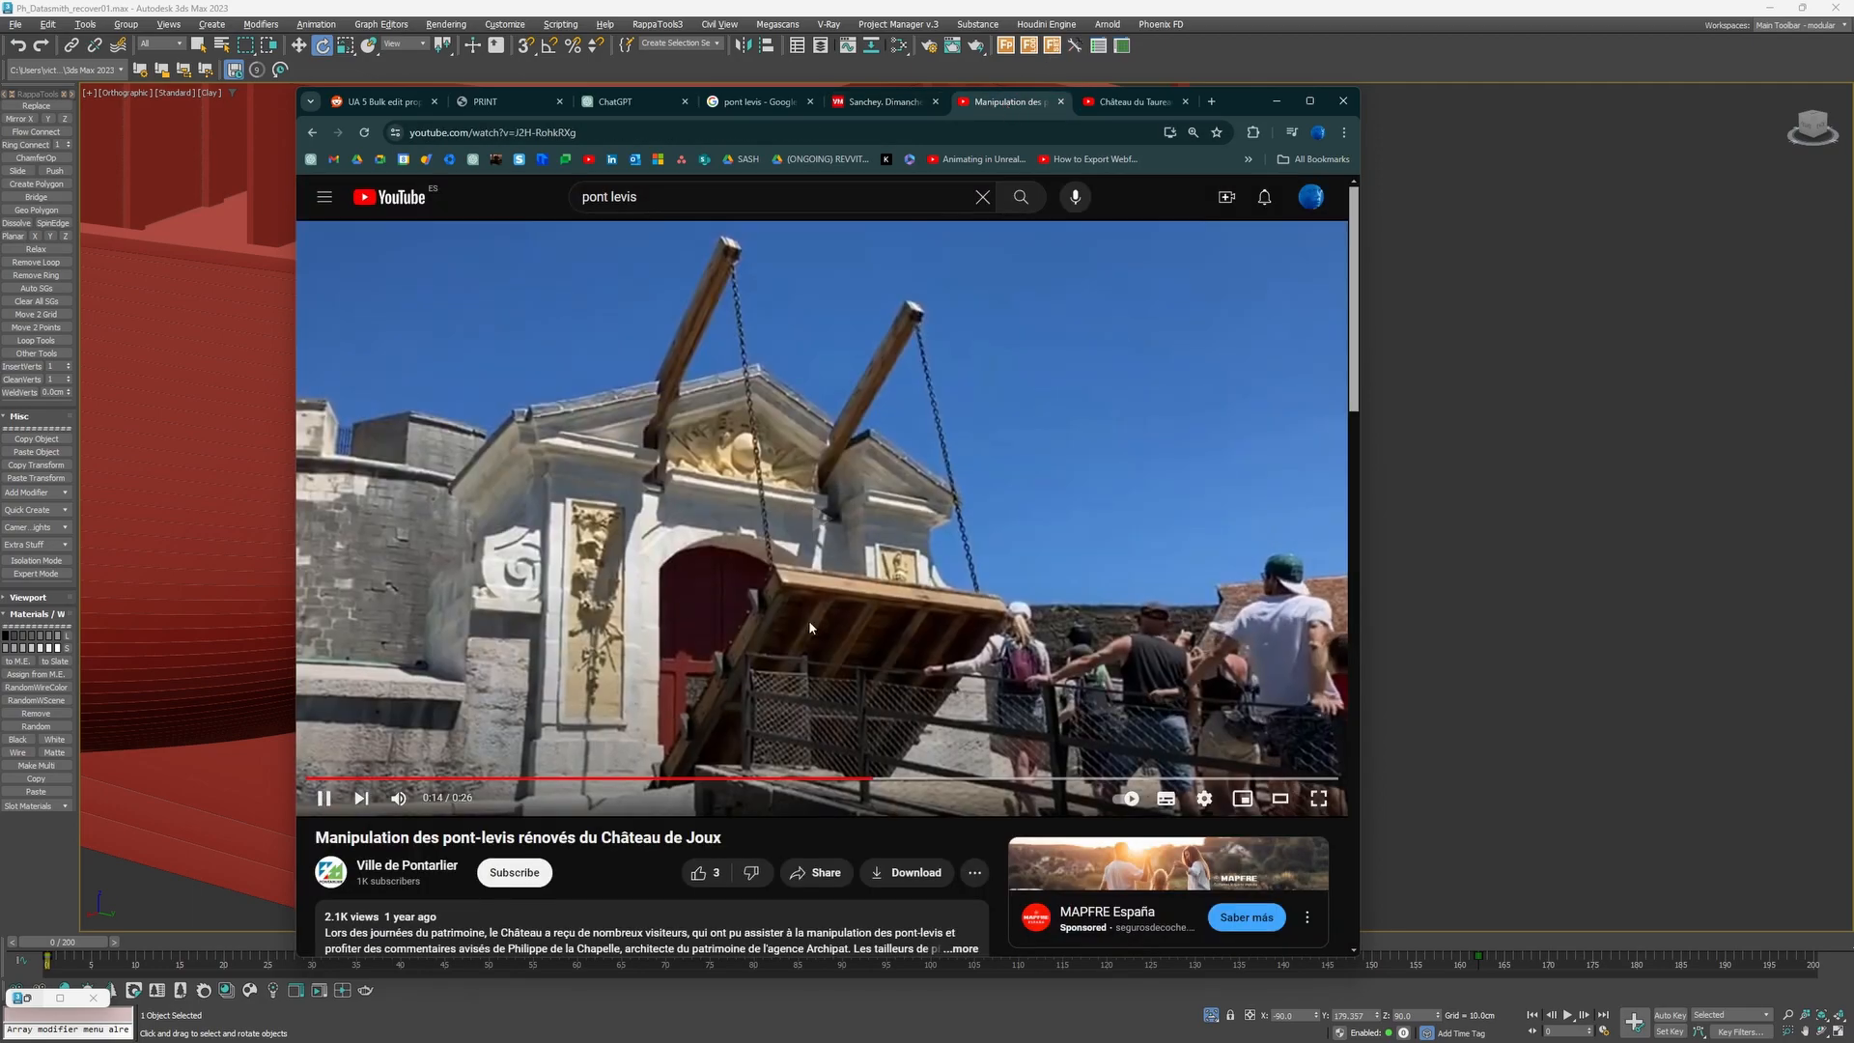
# View the Château du Taureau drawbridge restoration video as a reference, pause it and return to 3ds Max.
pyautogui.click(1132, 102)
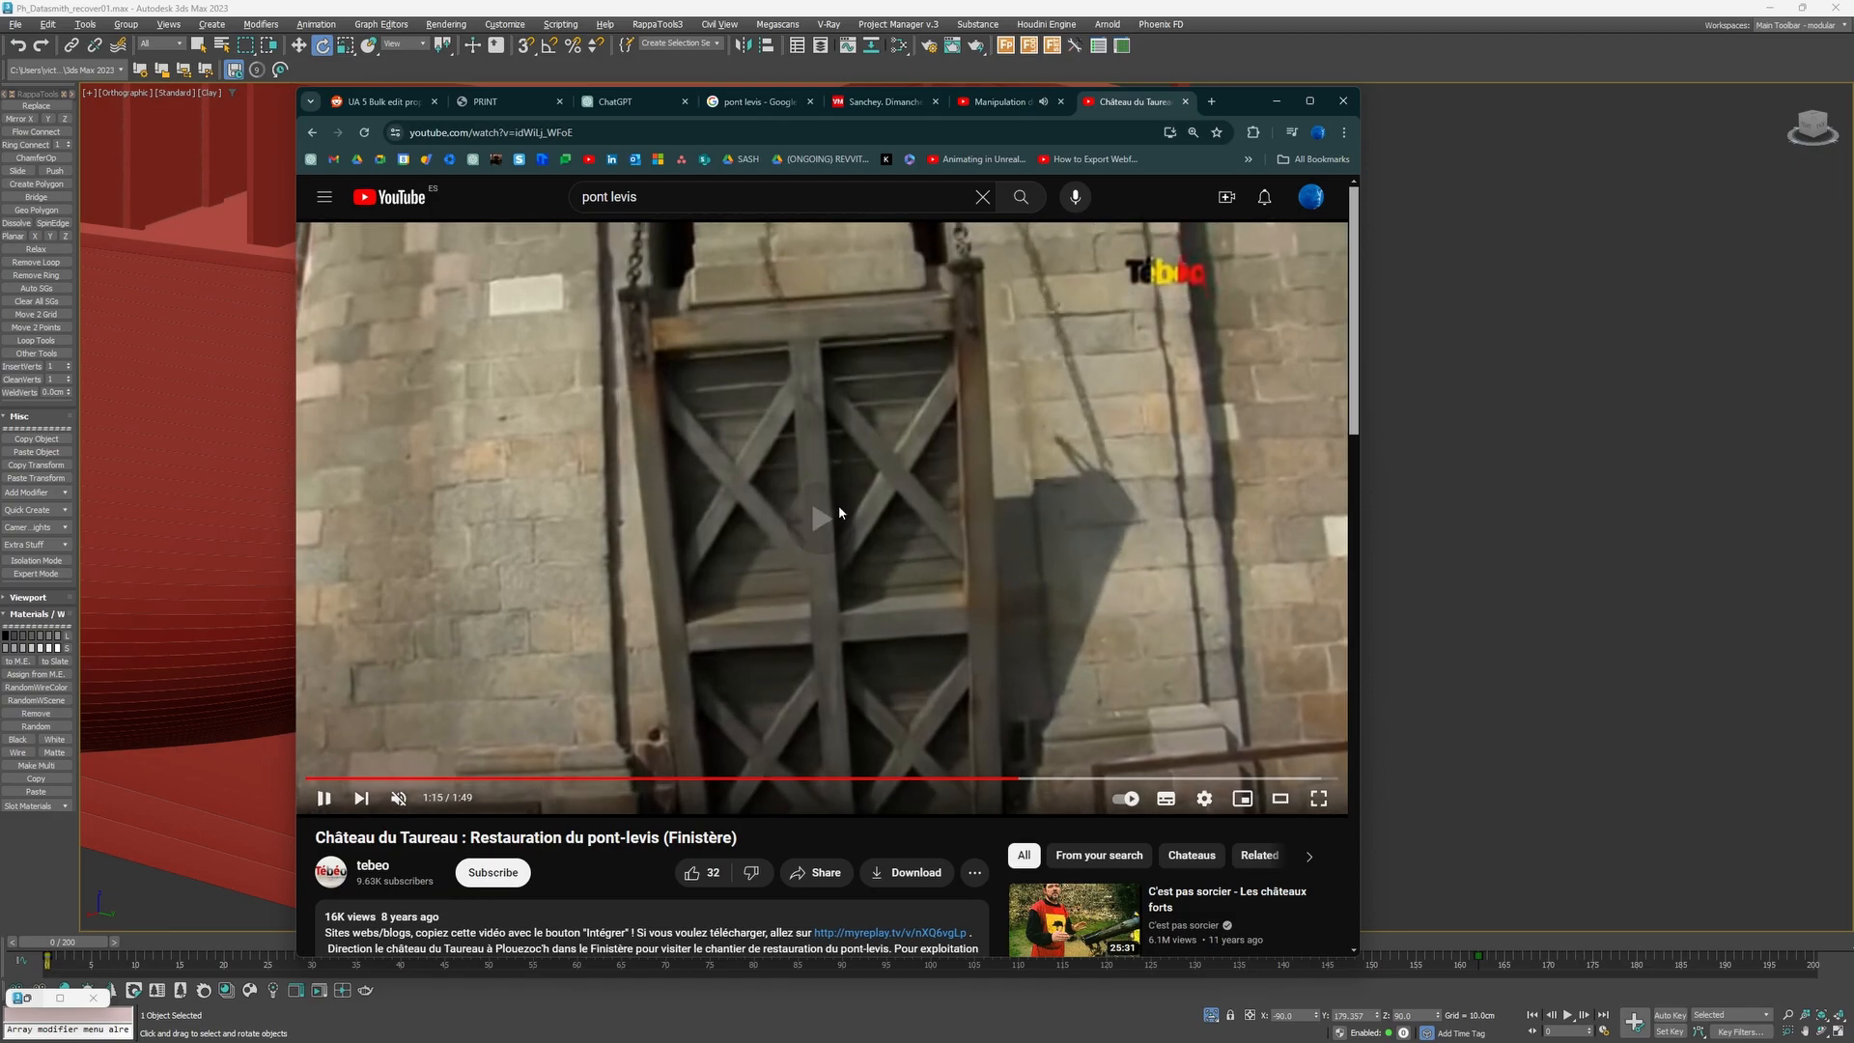
pyautogui.click(326, 800)
pyautogui.click(1487, 417)
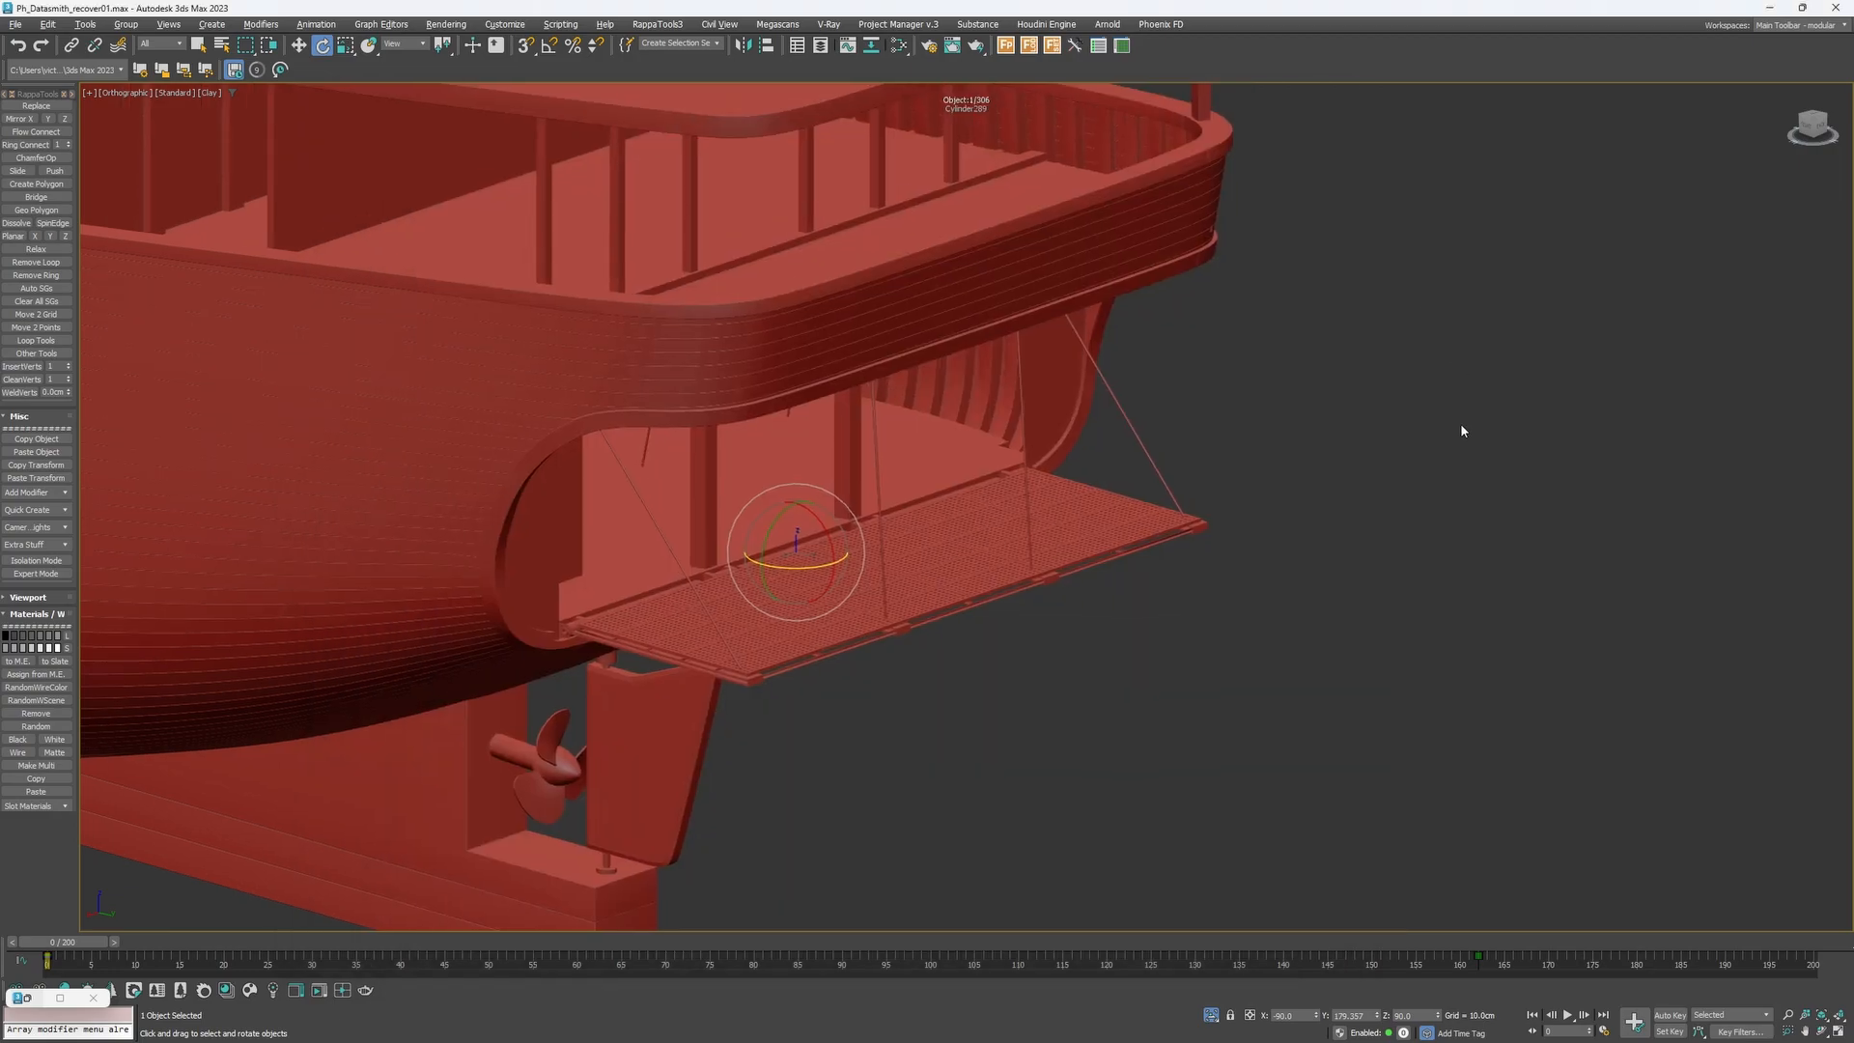
# Switch to the WhatsApp client chat and open the images shared about the stern opening in a fully visible viewer.
pyautogui.hotkey('alt', 'Tab')
pyautogui.scroll(-10, 608, 659)
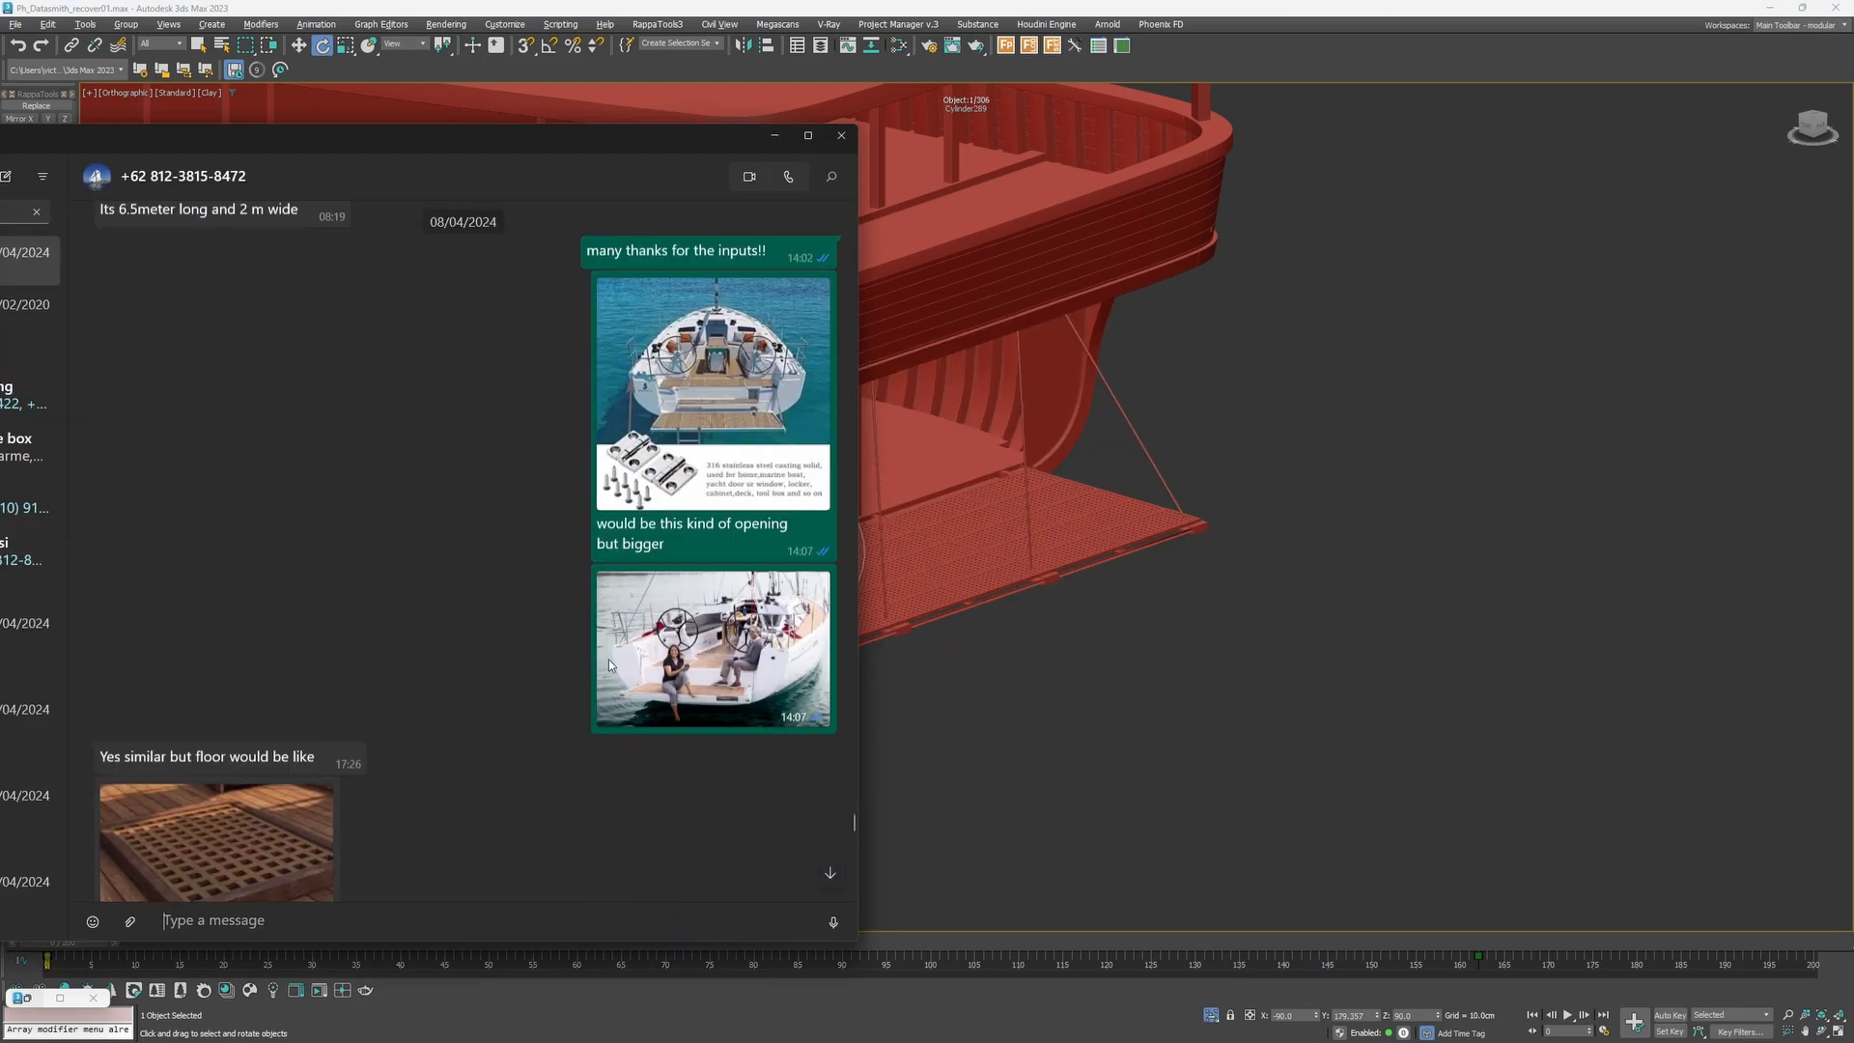
pyautogui.click(751, 342)
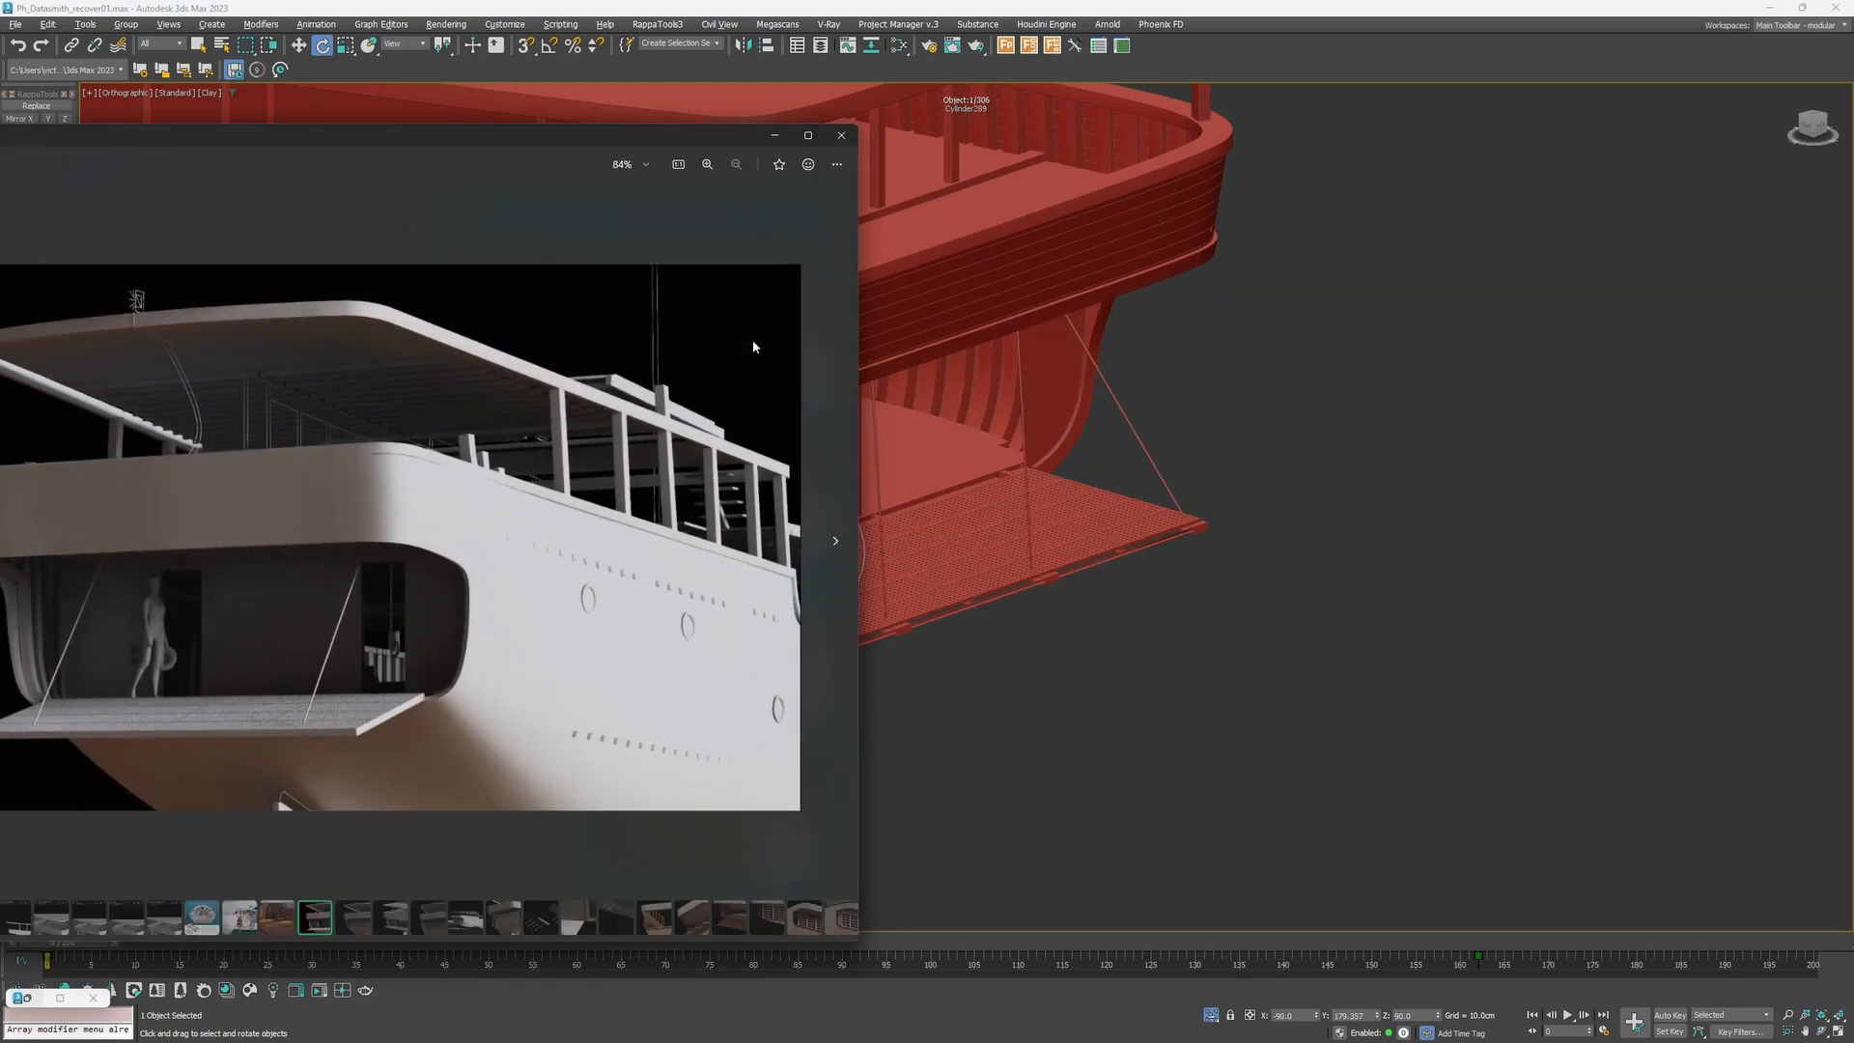
pyautogui.moveTo(556, 147); pyautogui.dragTo(787, 132)
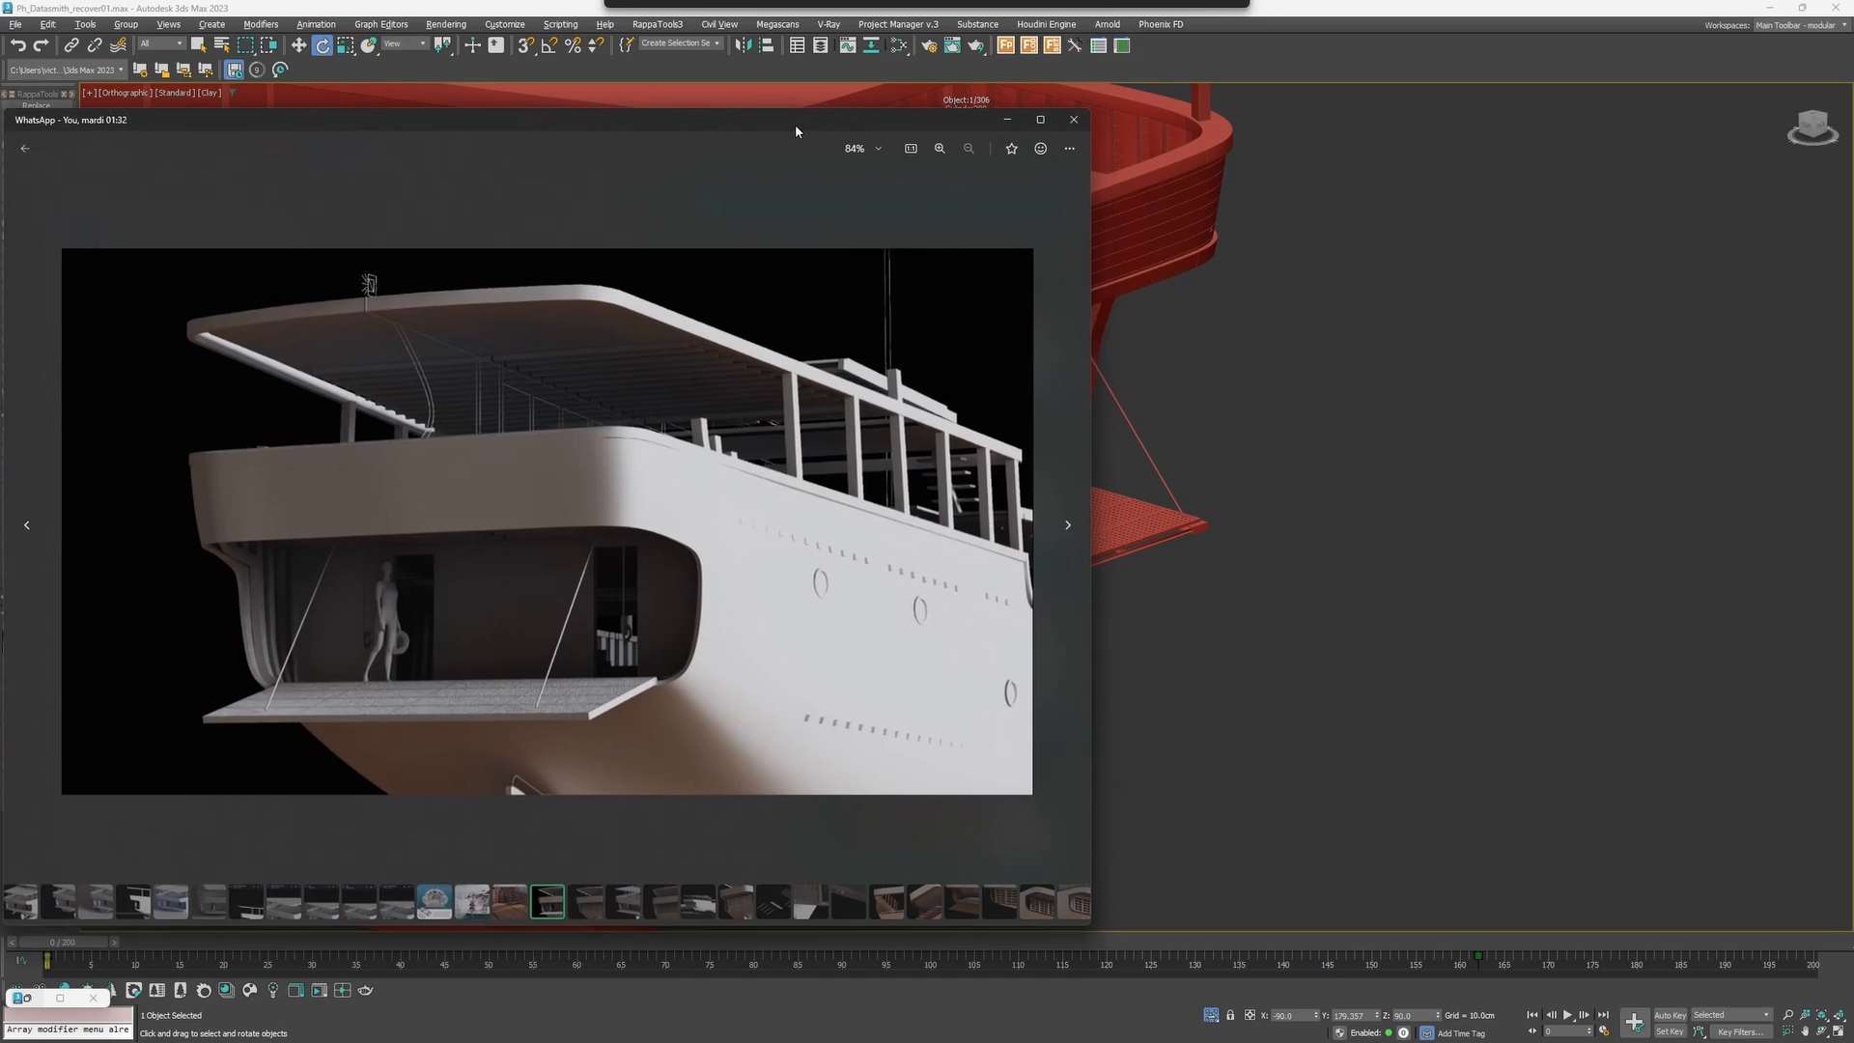
# Review the sent renders of the closed stern platform and the breakdown of its metallic parts.
pyautogui.press('Right')
pyautogui.press('Right')
pyautogui.press('Right')
pyautogui.press('Right')
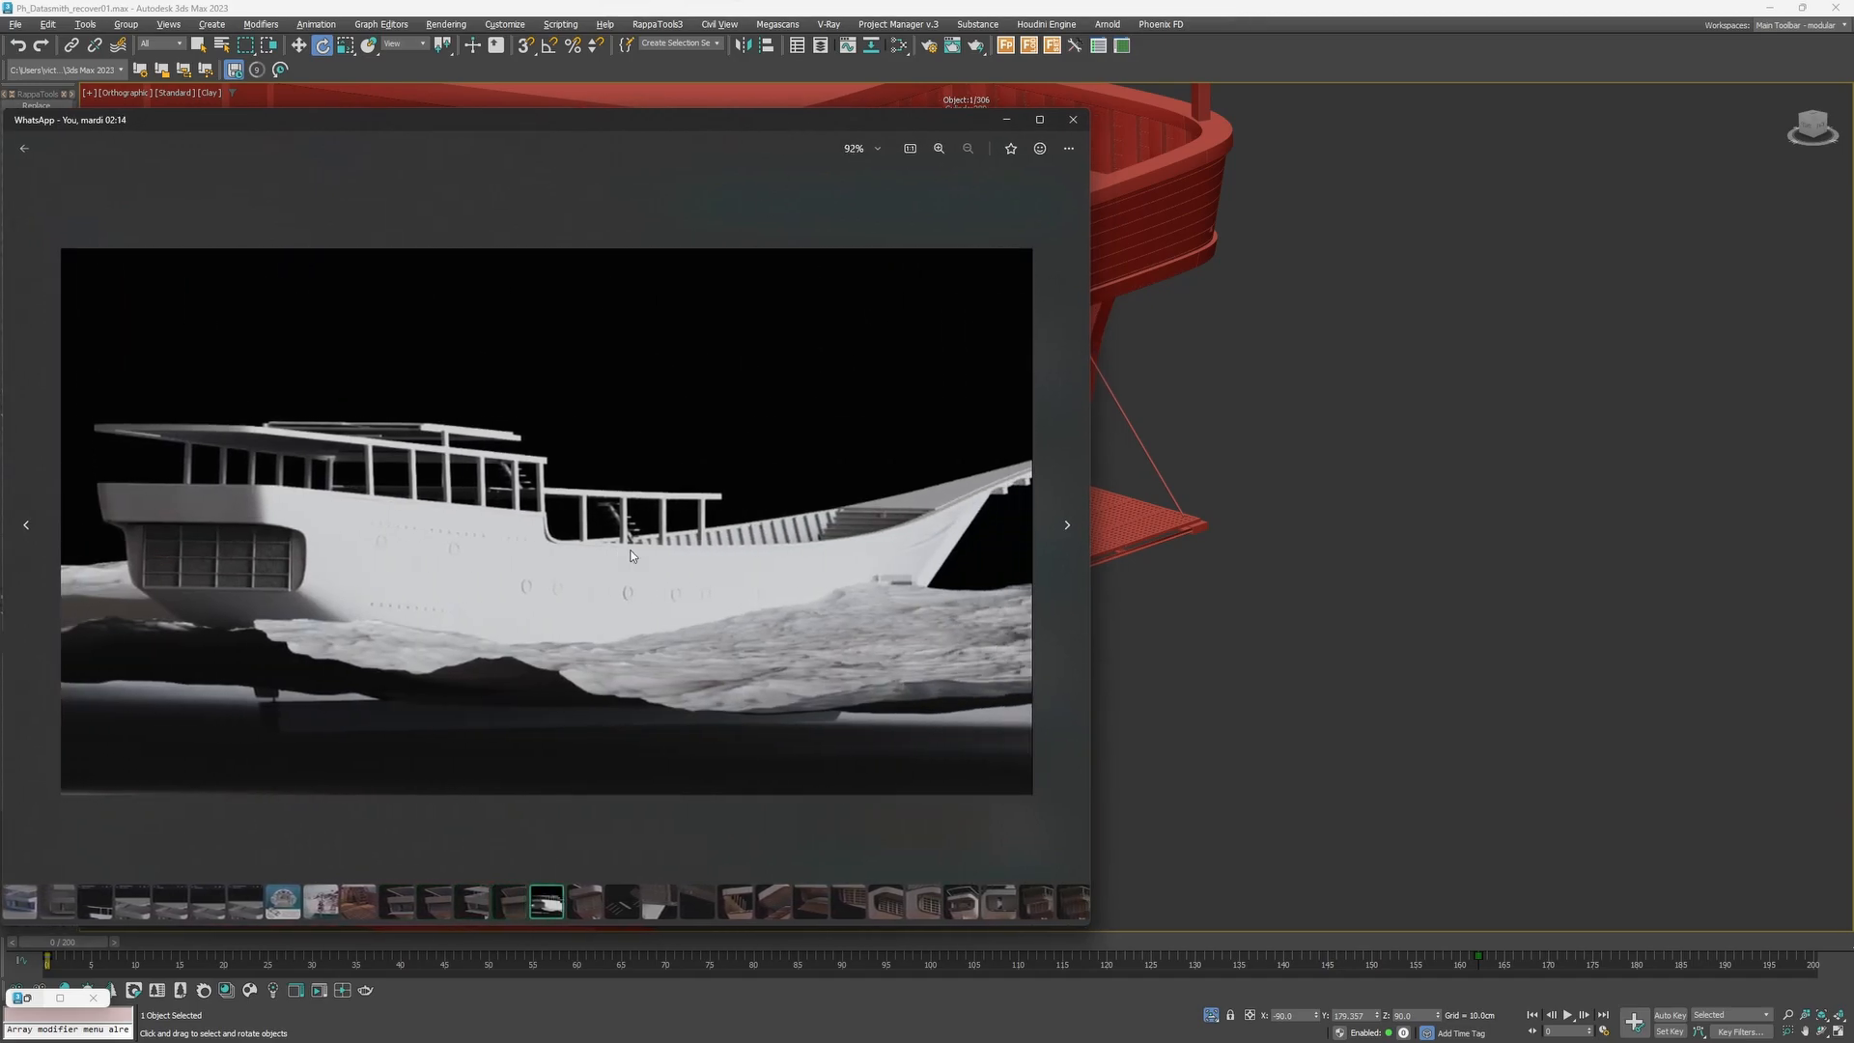
pyautogui.press('Right')
pyautogui.press('Left')
pyautogui.press('Right')
pyautogui.press('Left')
pyautogui.press('Right')
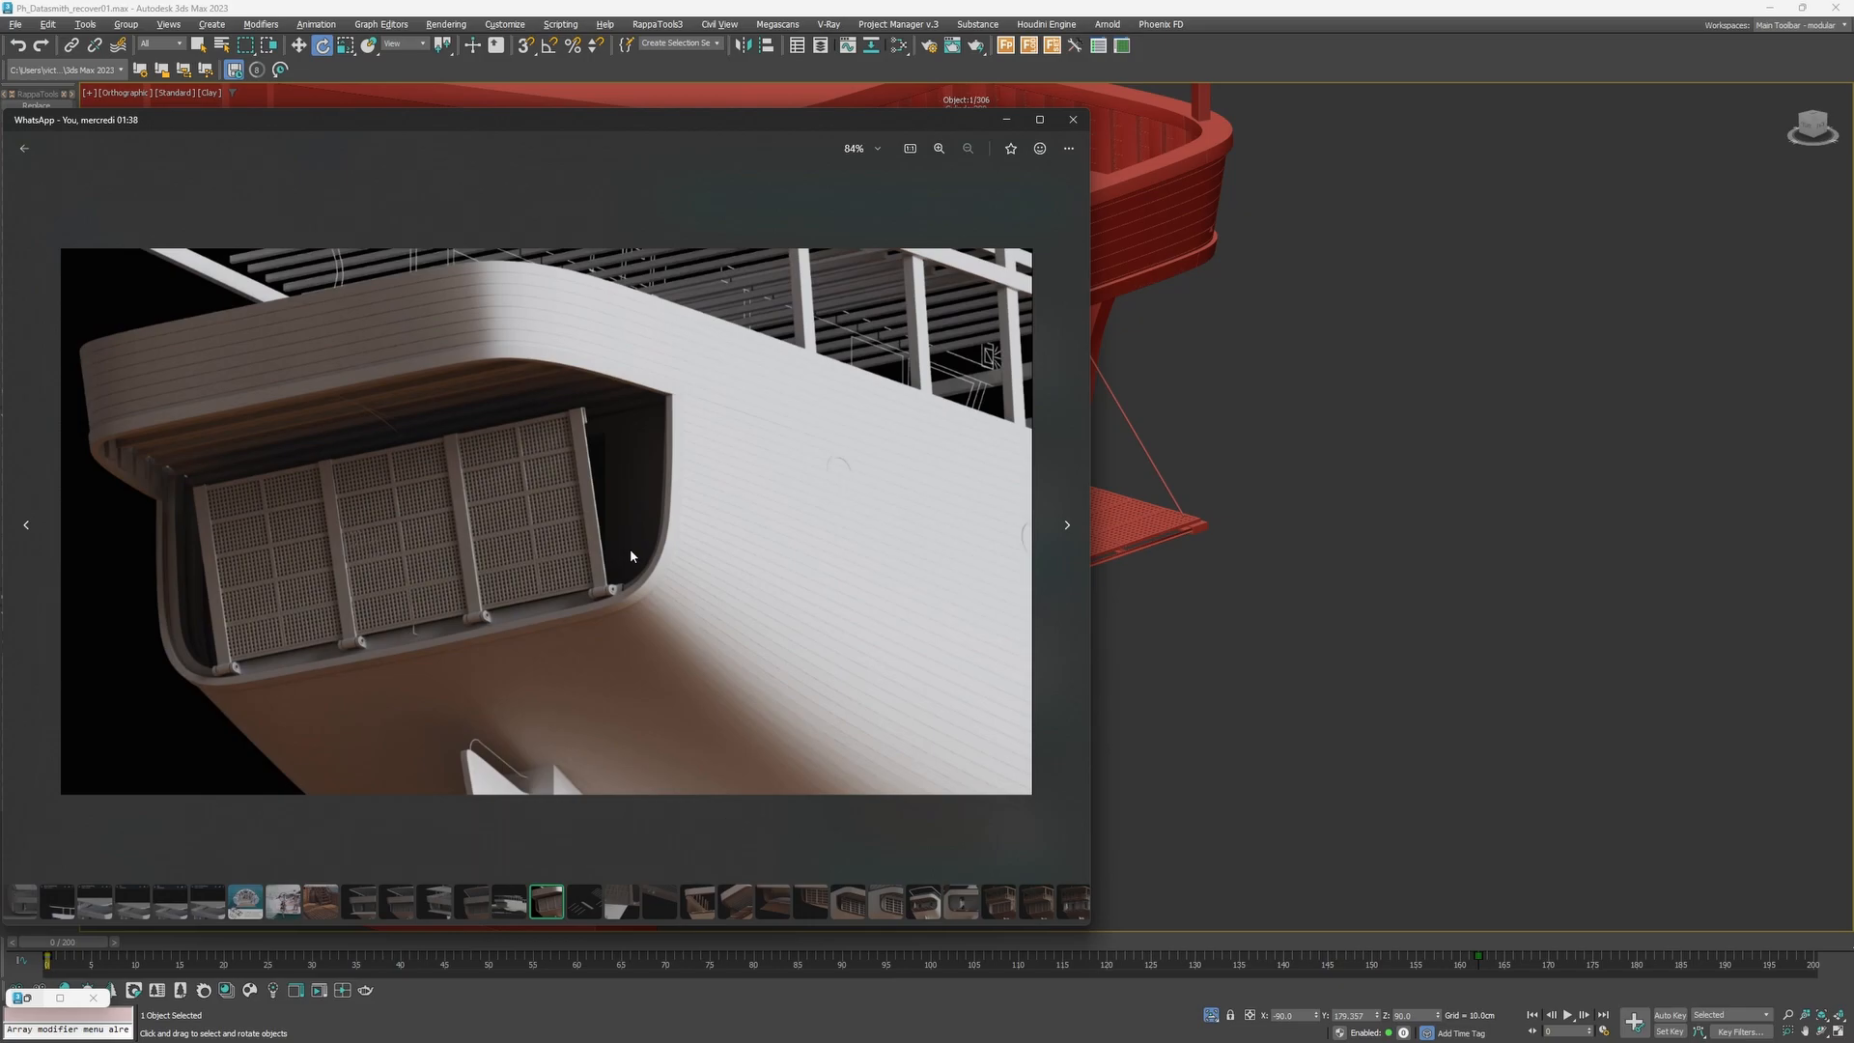
pyautogui.press('Right')
pyautogui.press('Left')
pyautogui.press('Right')
pyautogui.press('Right')
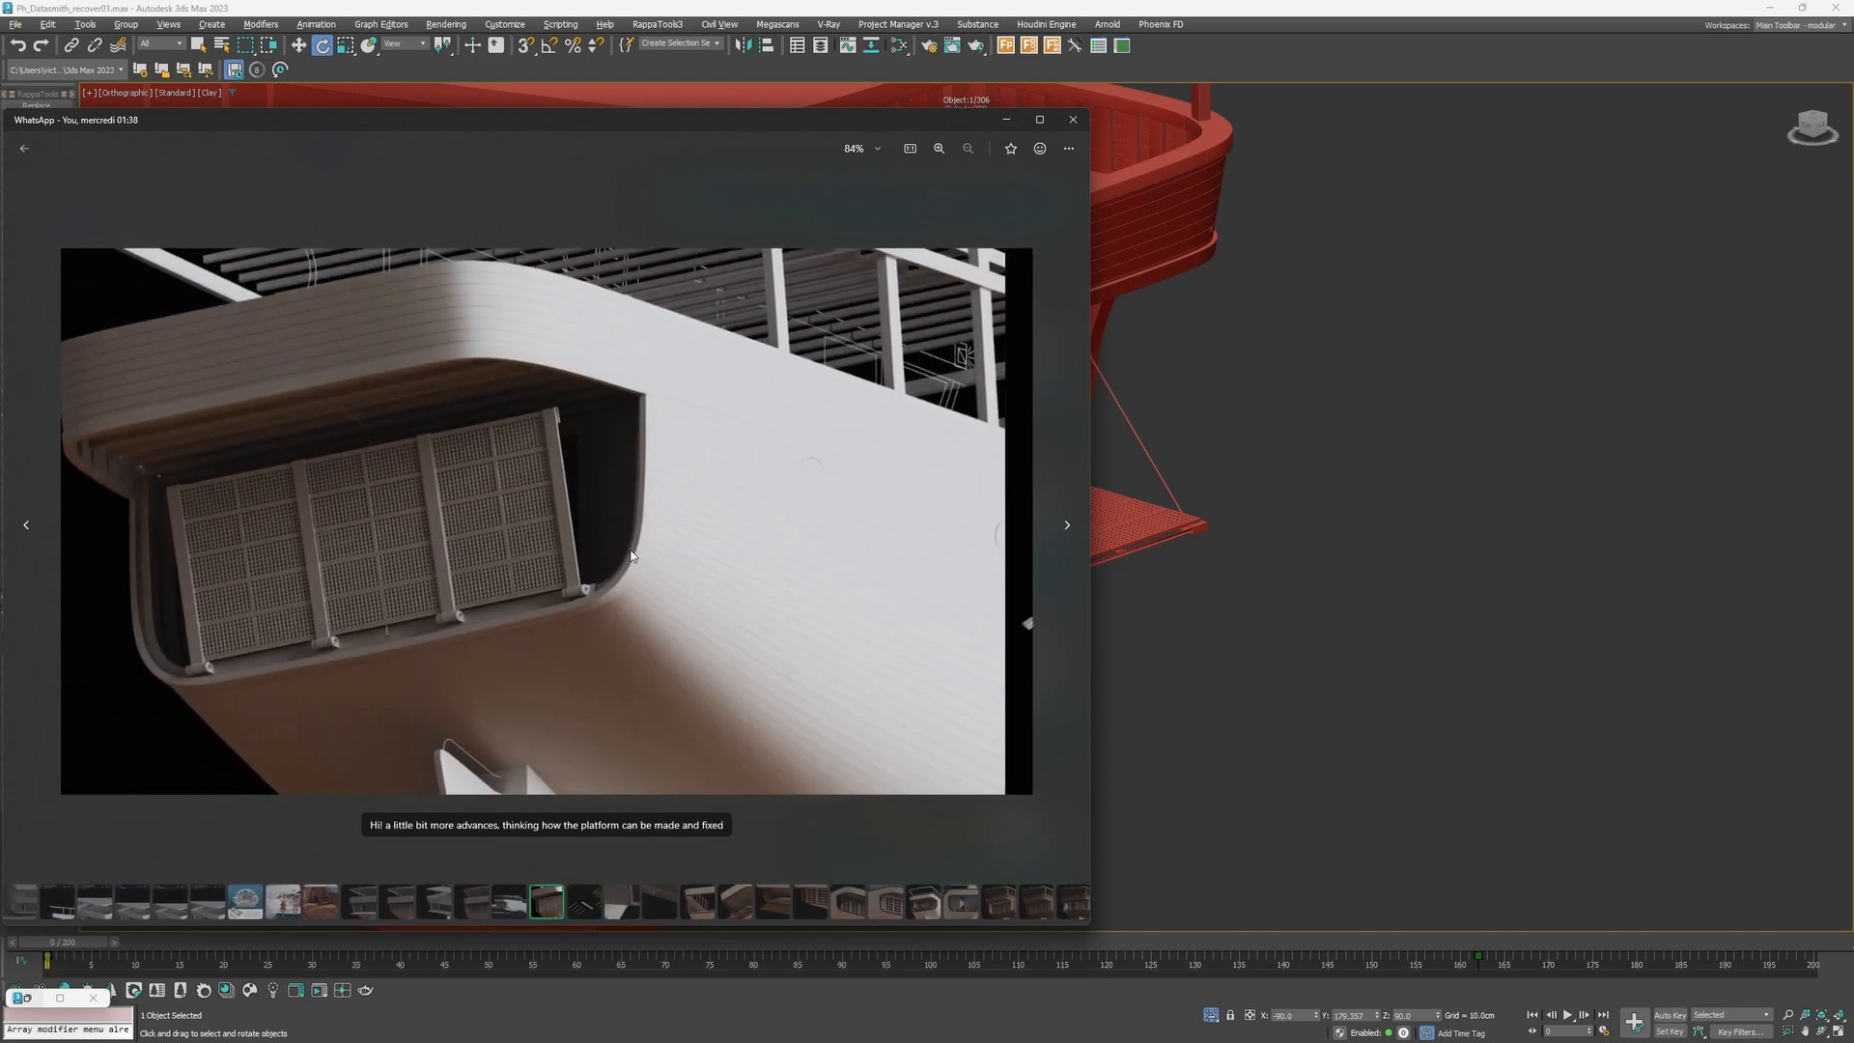
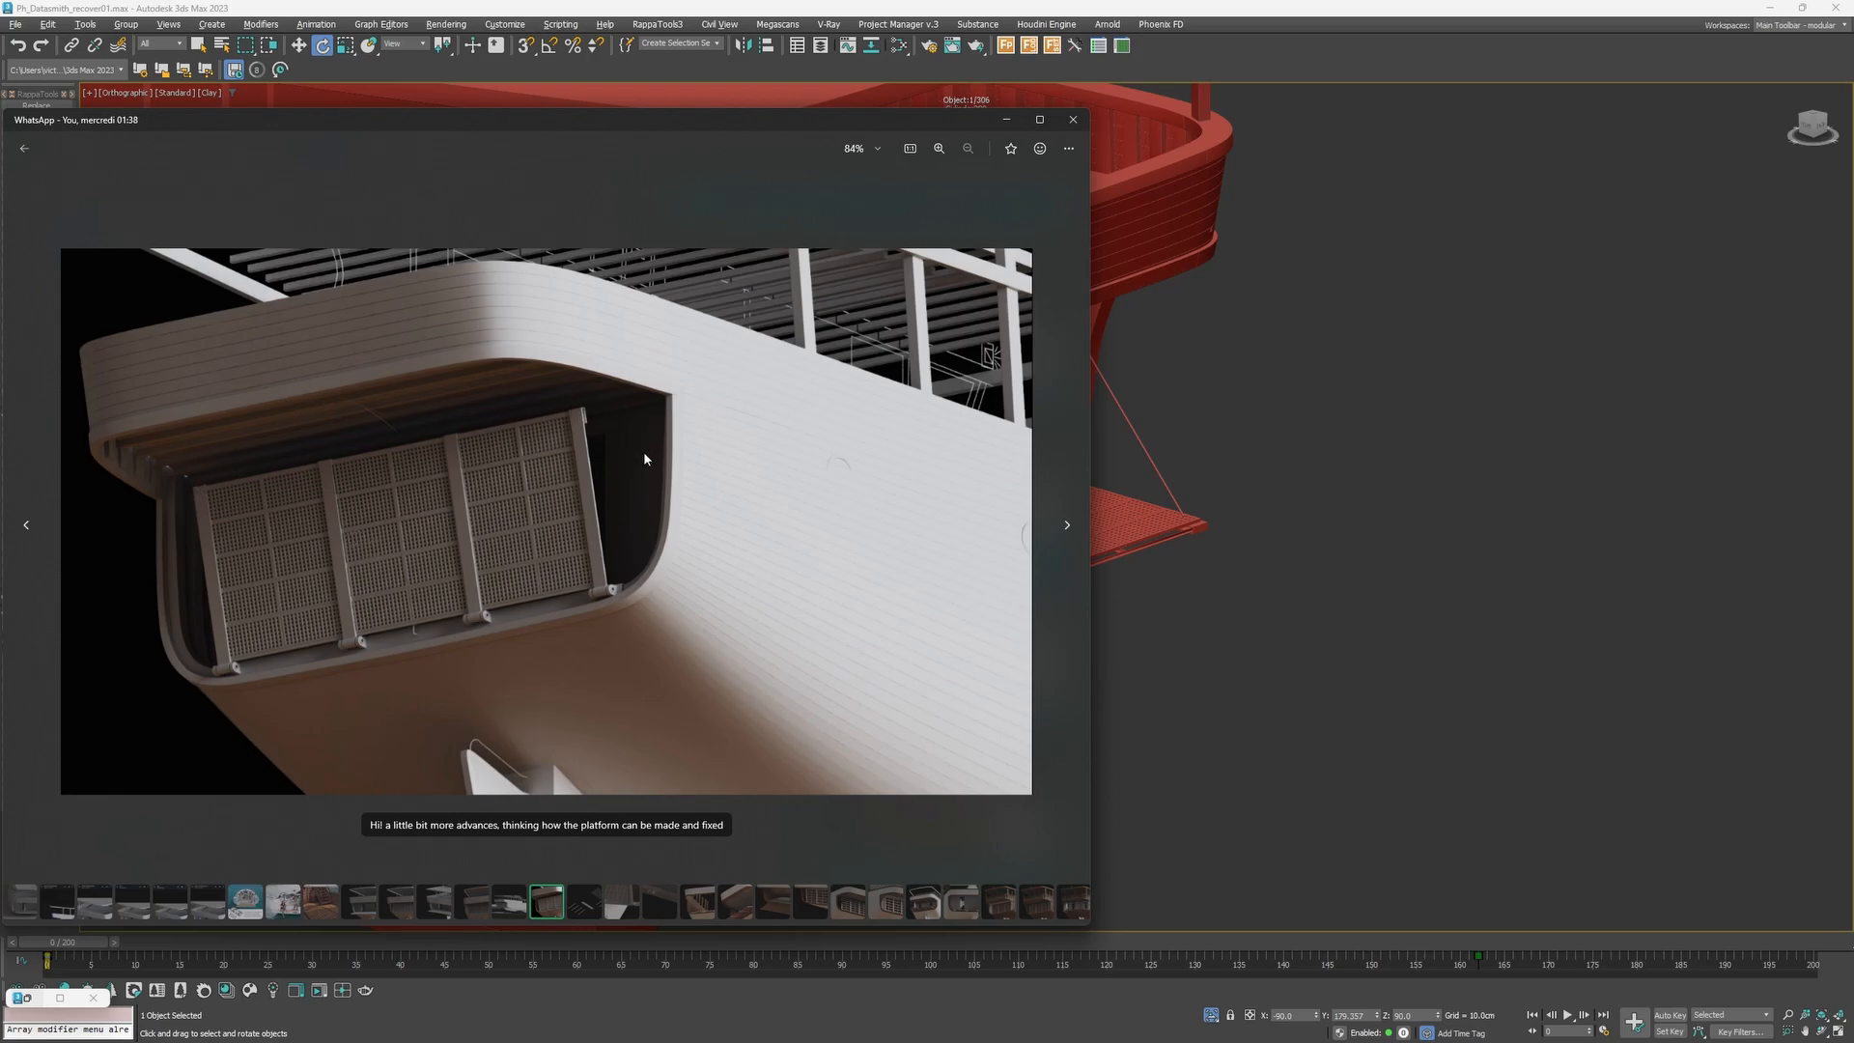
pyautogui.press('Right')
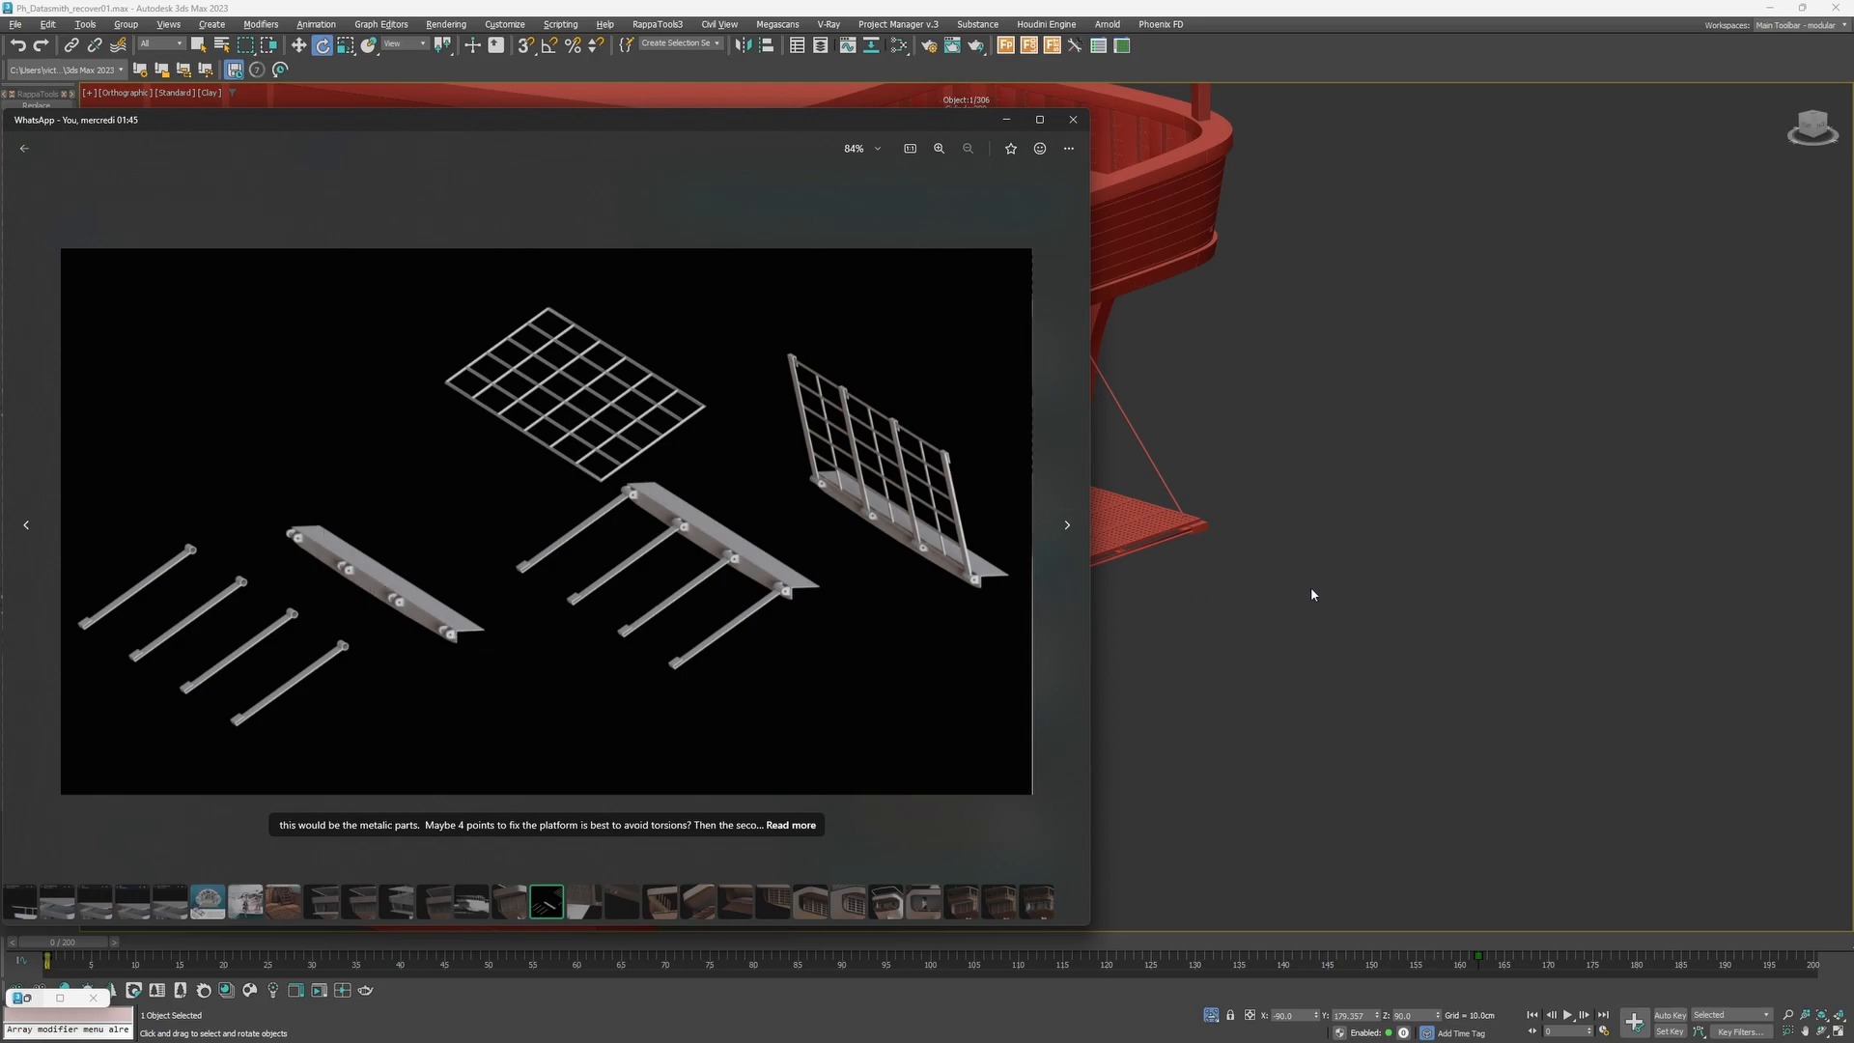
# Return to 3ds Max, add the platform's hinge beam to the selection and show edged faces.
pyautogui.moveTo(1313, 588); pyautogui.dragTo(1375, 601, button='middle')
pyautogui.scroll(5, 708, 623)
pyautogui.scroll(4, 452, 650)
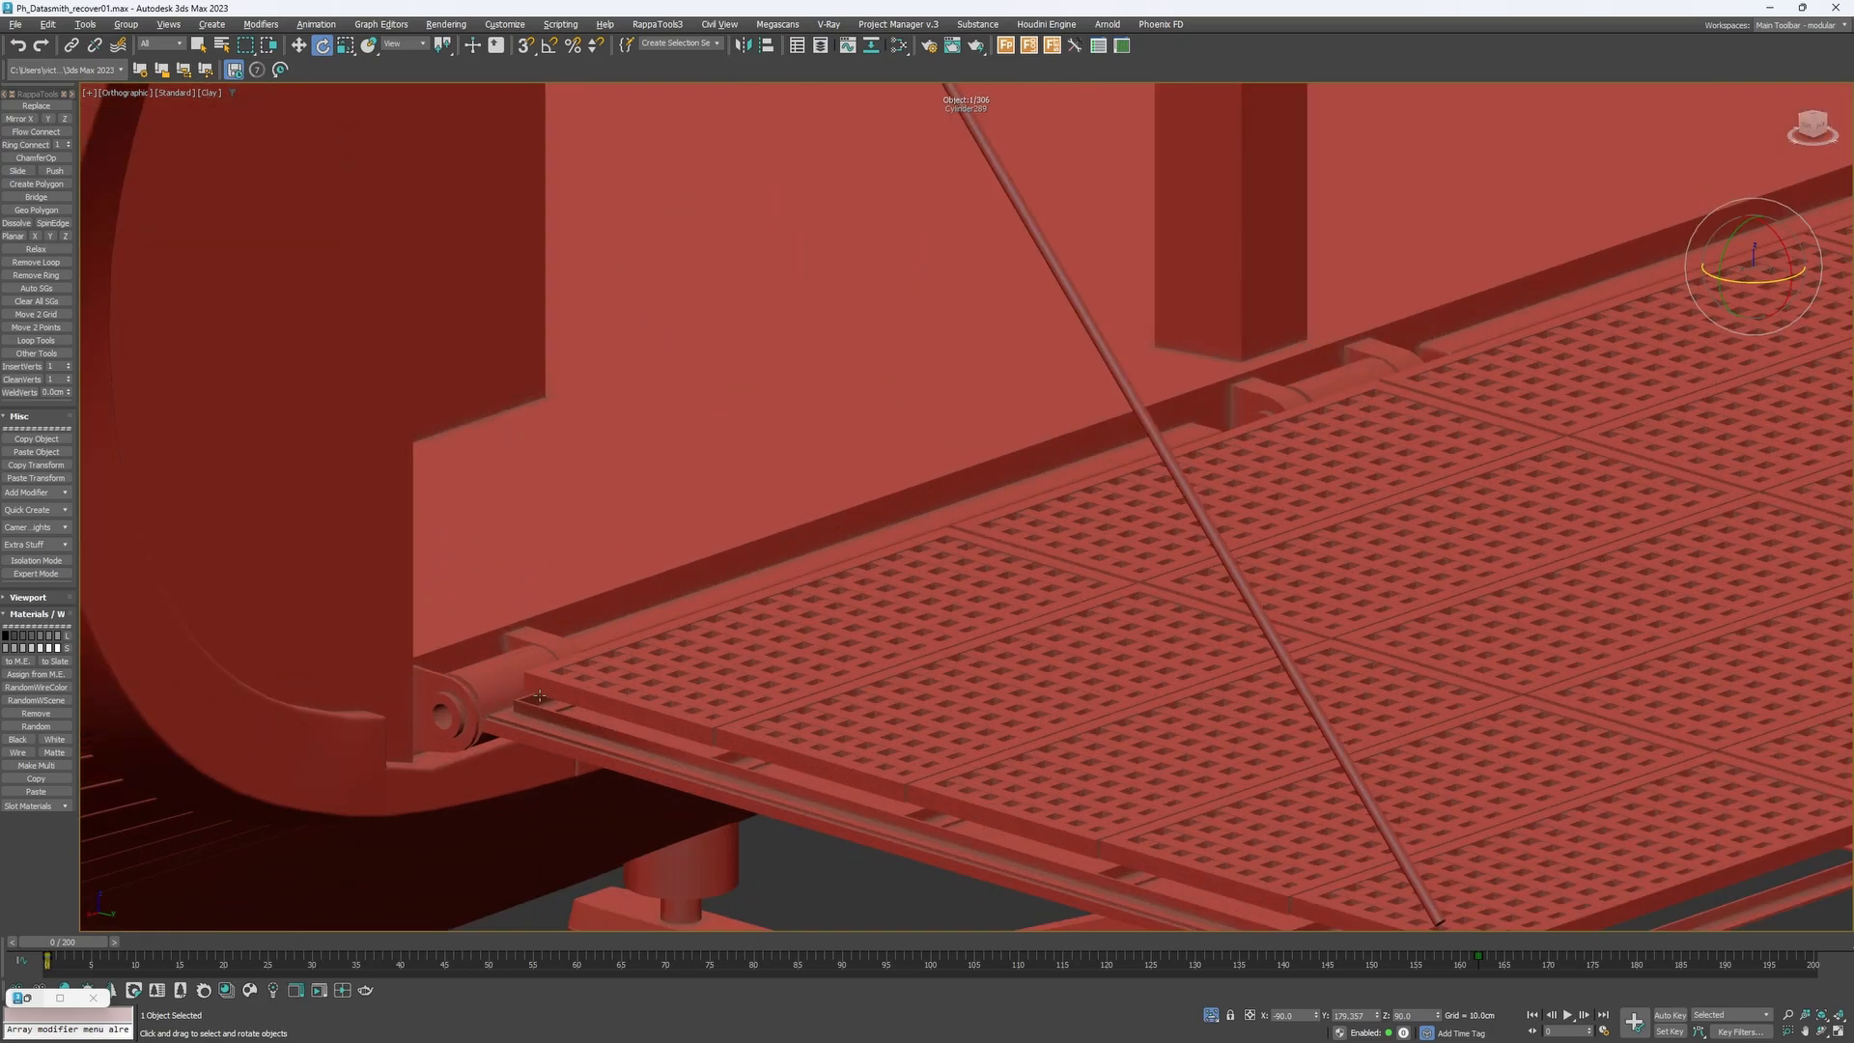
pyautogui.scroll(2, 447, 676)
pyautogui.keyDown('ctrl'); pyautogui.click(446, 692); pyautogui.keyUp('ctrl')
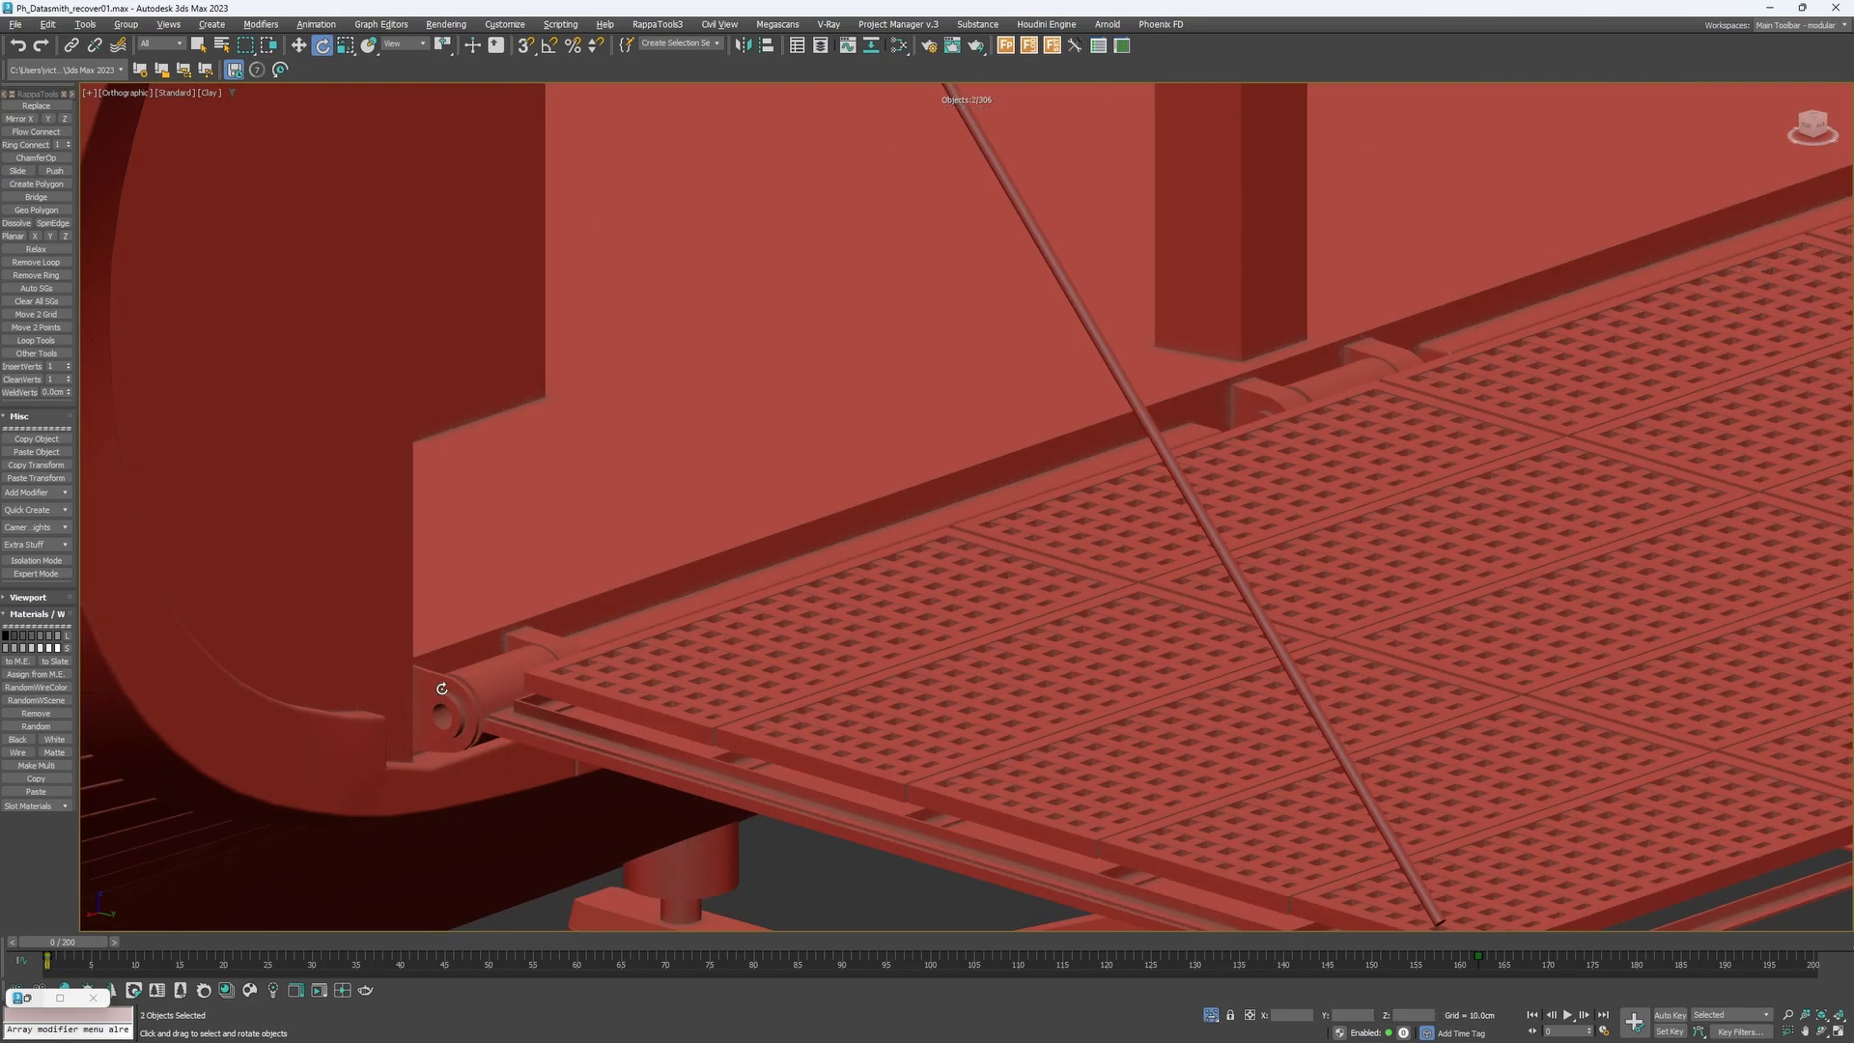
pyautogui.scroll(-2, 449, 691)
pyautogui.press('F3')
pyautogui.press('F3')
pyautogui.press('F4')
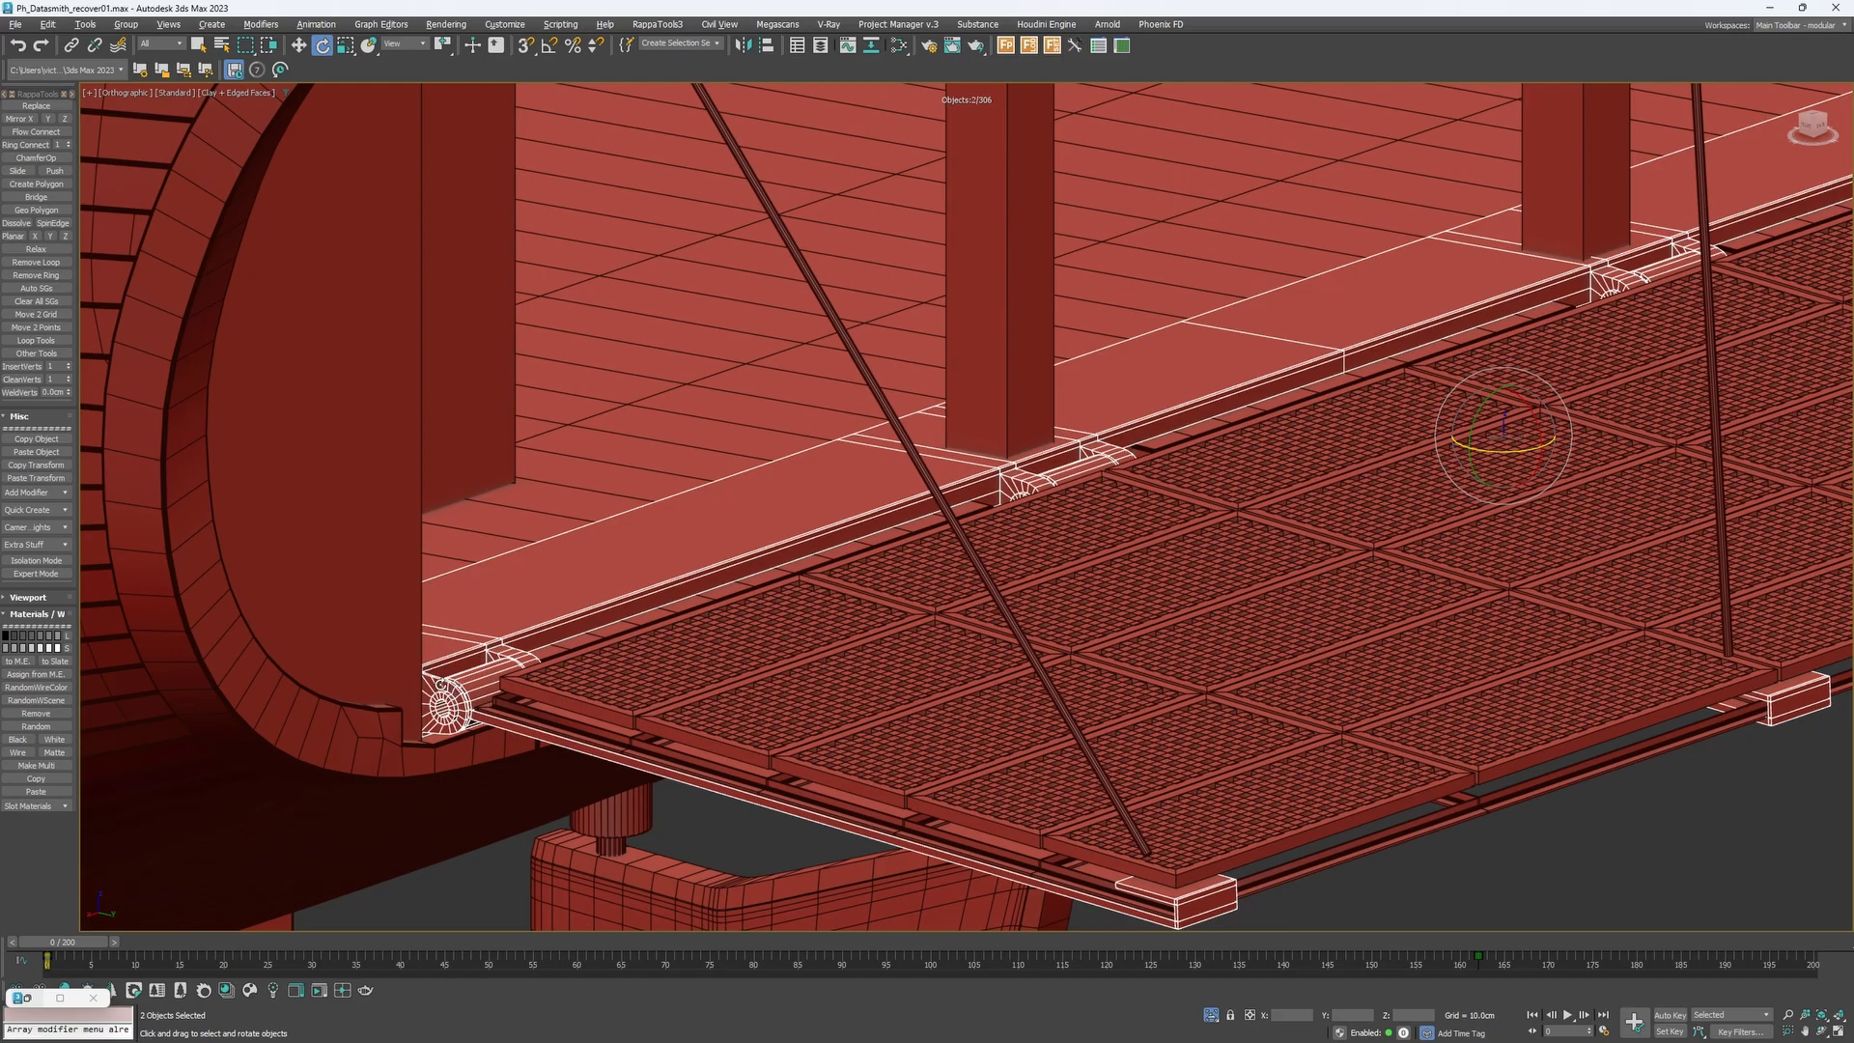
# Delete the interior piece behind the fold-down platform to clear the view of the hinge beam.
pyautogui.scroll(-3, 529, 653)
pyautogui.moveTo(1260, 325); pyautogui.dragTo(1156, 391, button='middle')
pyautogui.click(1392, 317)
pyautogui.press('Delete')
pyautogui.keyDown('alt'); pyautogui.moveTo(1391, 316); pyautogui.dragTo(1020, 560, button='middle'); pyautogui.keyUp('alt')
pyautogui.scroll(4, 1387, 522)
# Select the hinge beam together with the stern opening's frame and isolate the two objects.
pyautogui.click(1356, 491)
pyautogui.click(1203, 455)
pyautogui.scroll(3, 1160, 508)
pyautogui.scroll(-3, 1160, 508)
pyautogui.keyDown('ctrl'); pyautogui.click(1099, 586); pyautogui.keyUp('ctrl')
pyautogui.scroll(-3, 1098, 586)
pyautogui.keyDown('ctrl'); pyautogui.click(1109, 520); pyautogui.keyUp('ctrl')
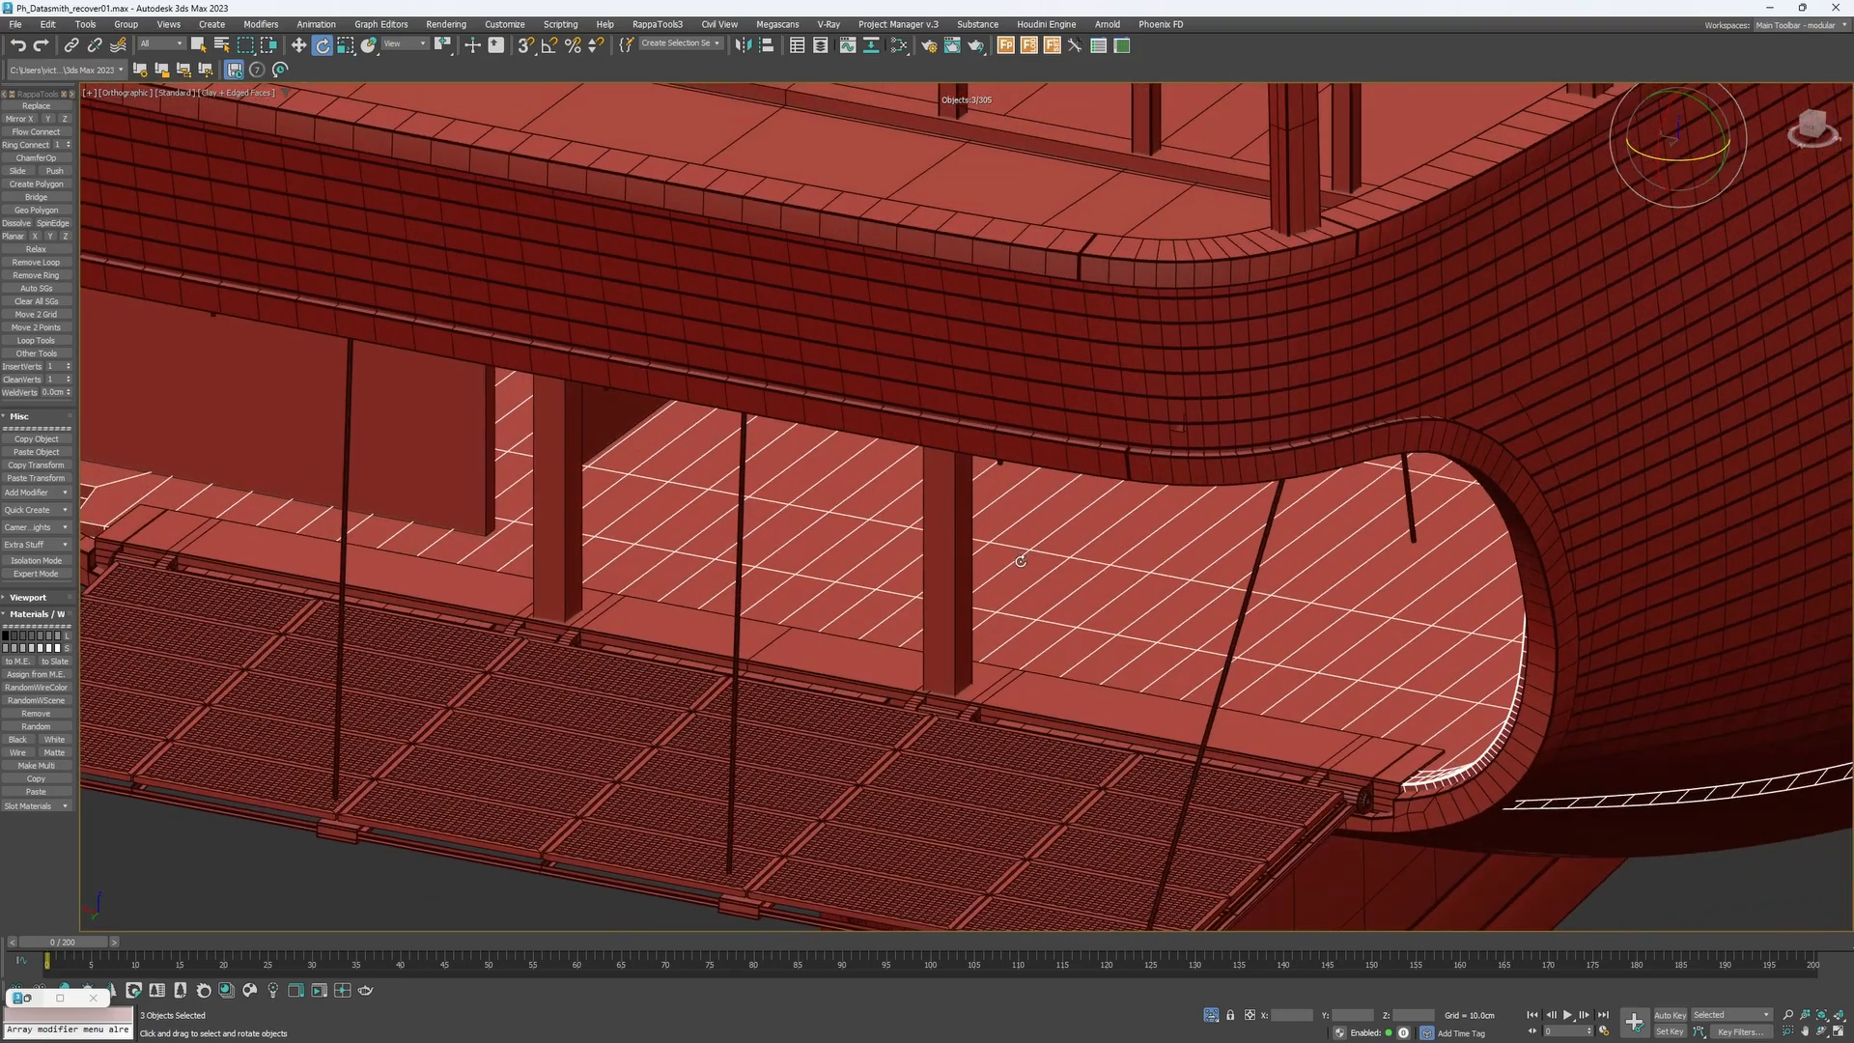
pyautogui.click(1062, 707)
pyautogui.keyDown('alt'); pyautogui.moveTo(1062, 707); pyautogui.dragTo(1019, 707, button='middle'); pyautogui.keyUp('alt')
pyautogui.scroll(7, 1298, 840)
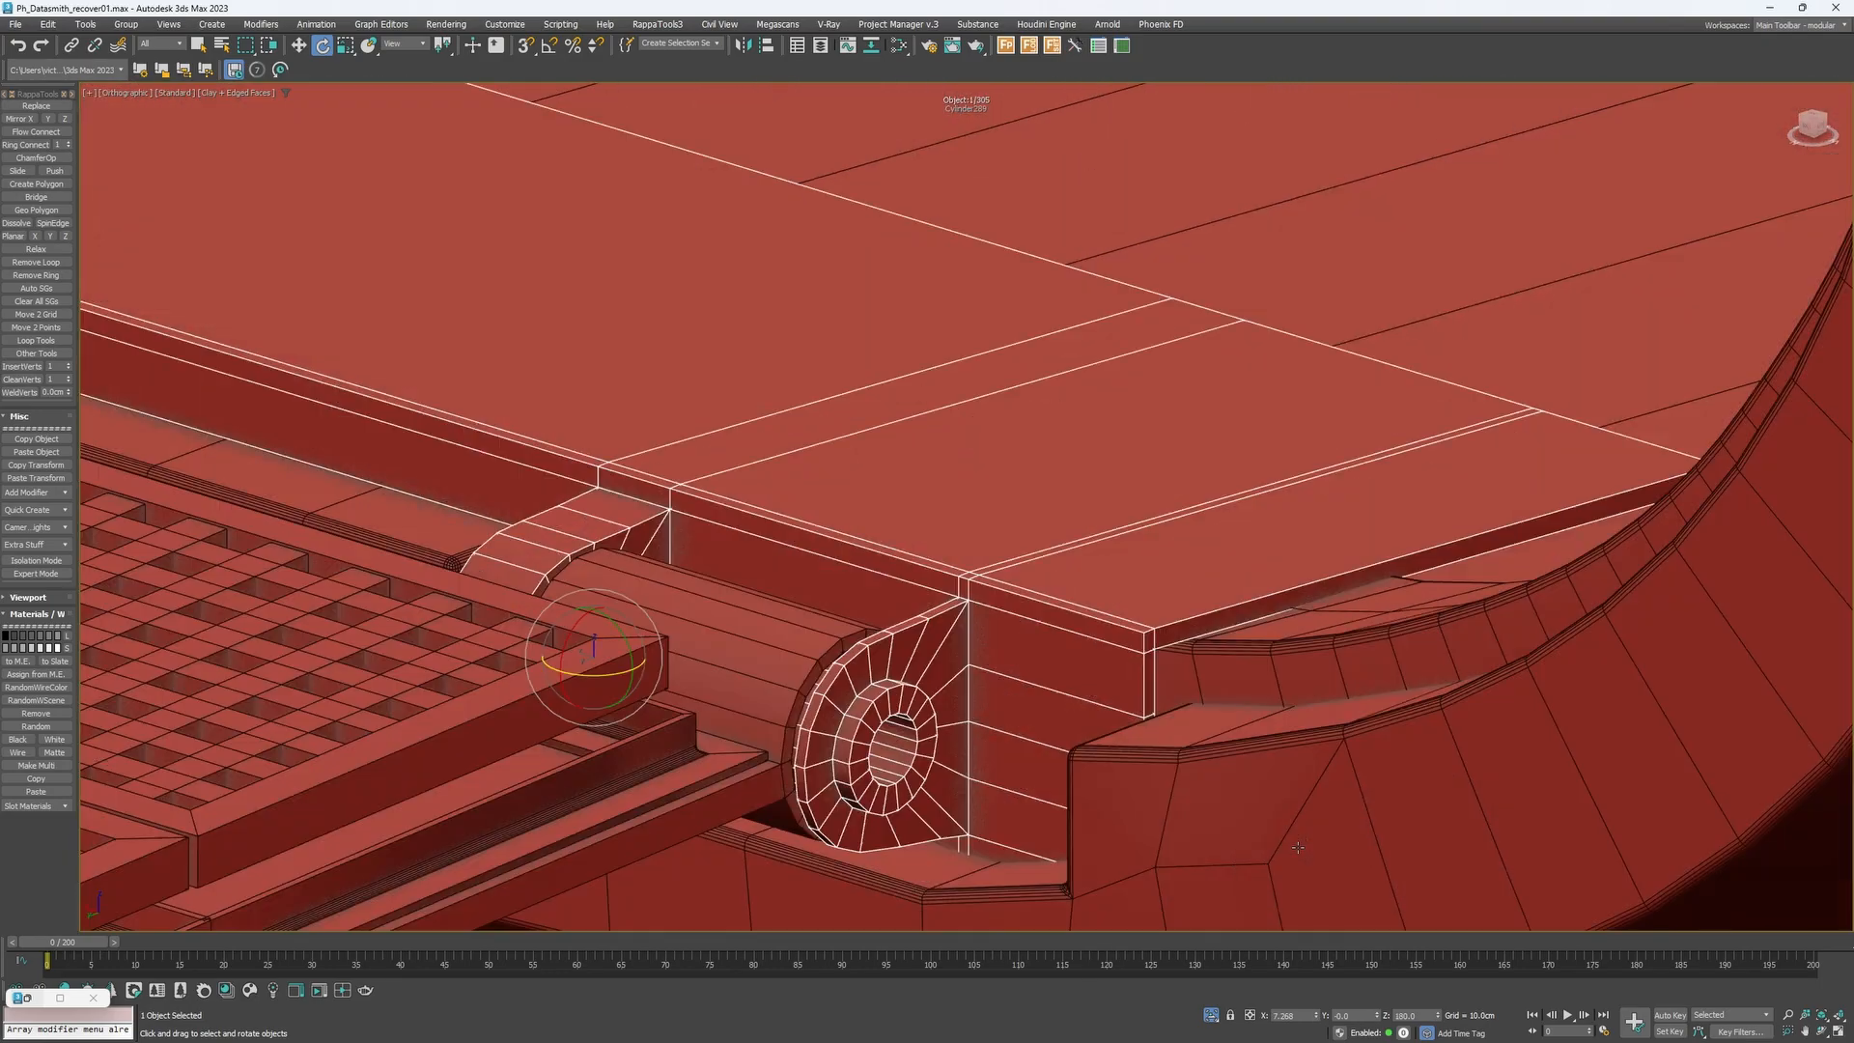
pyautogui.keyDown('ctrl'); pyautogui.click(1298, 846); pyautogui.keyUp('ctrl')
pyautogui.hotkey('alt', 'q')
# Examine how the hinge beam and its pins sit in the notches of the opening's frame.
pyautogui.scroll(-3, 1126, 807)
pyautogui.keyDown('alt'); pyautogui.moveTo(1126, 808); pyautogui.dragTo(1215, 699, button='middle'); pyautogui.keyUp('alt')
pyautogui.click(1204, 327)
pyautogui.scroll(-1, 1204, 338)
pyautogui.moveTo(1204, 349); pyautogui.dragTo(1347, 507, button='middle')
pyautogui.click(1104, 538)
pyautogui.scroll(-2, 1180, 570)
pyautogui.keyDown('alt'); pyautogui.moveTo(1183, 567); pyautogui.dragTo(1323, 577, button='middle'); pyautogui.keyUp('alt')
pyautogui.moveTo(1323, 577); pyautogui.dragTo(1379, 582, button='middle')
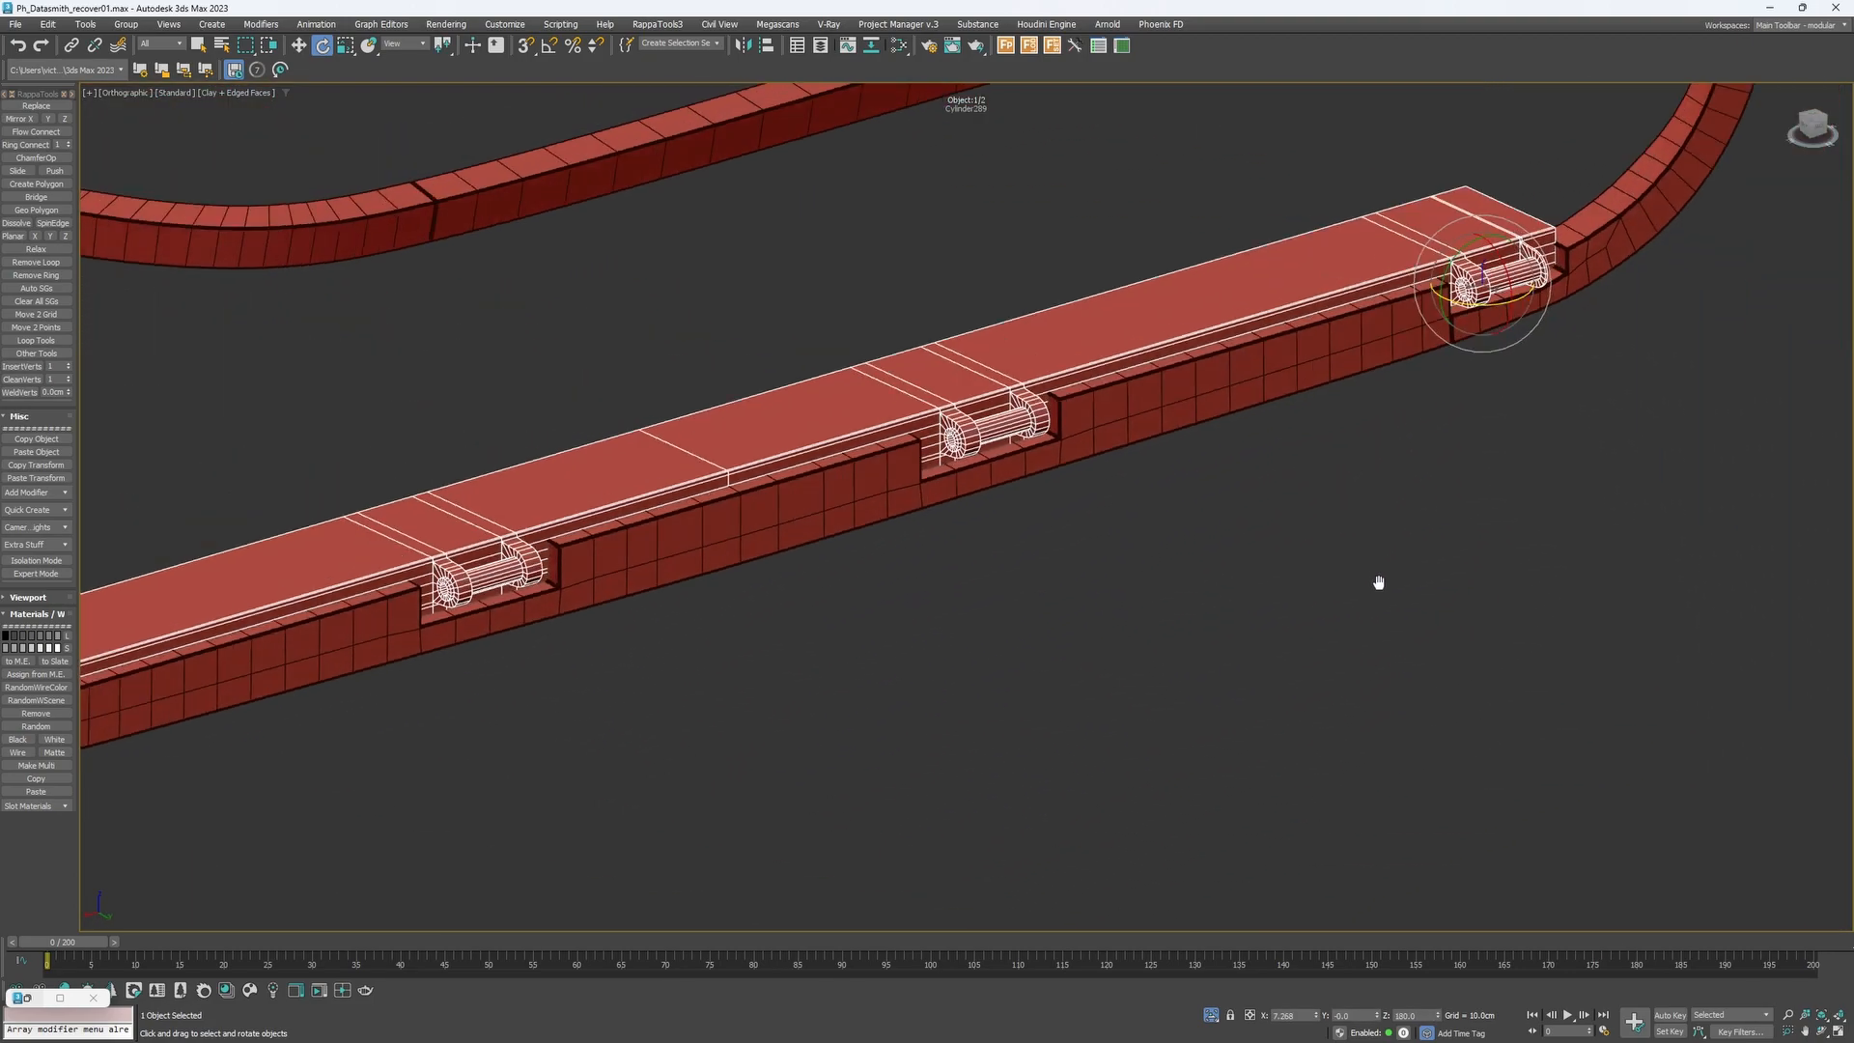
# Isolate the hinge beam with its hinge brackets on its own and examine it without edged faces.
pyautogui.hotkey('alt', 'q')
pyautogui.moveTo(1195, 580); pyautogui.dragTo(1218, 671, button='middle')
pyautogui.click(1084, 319)
pyautogui.press('F4')
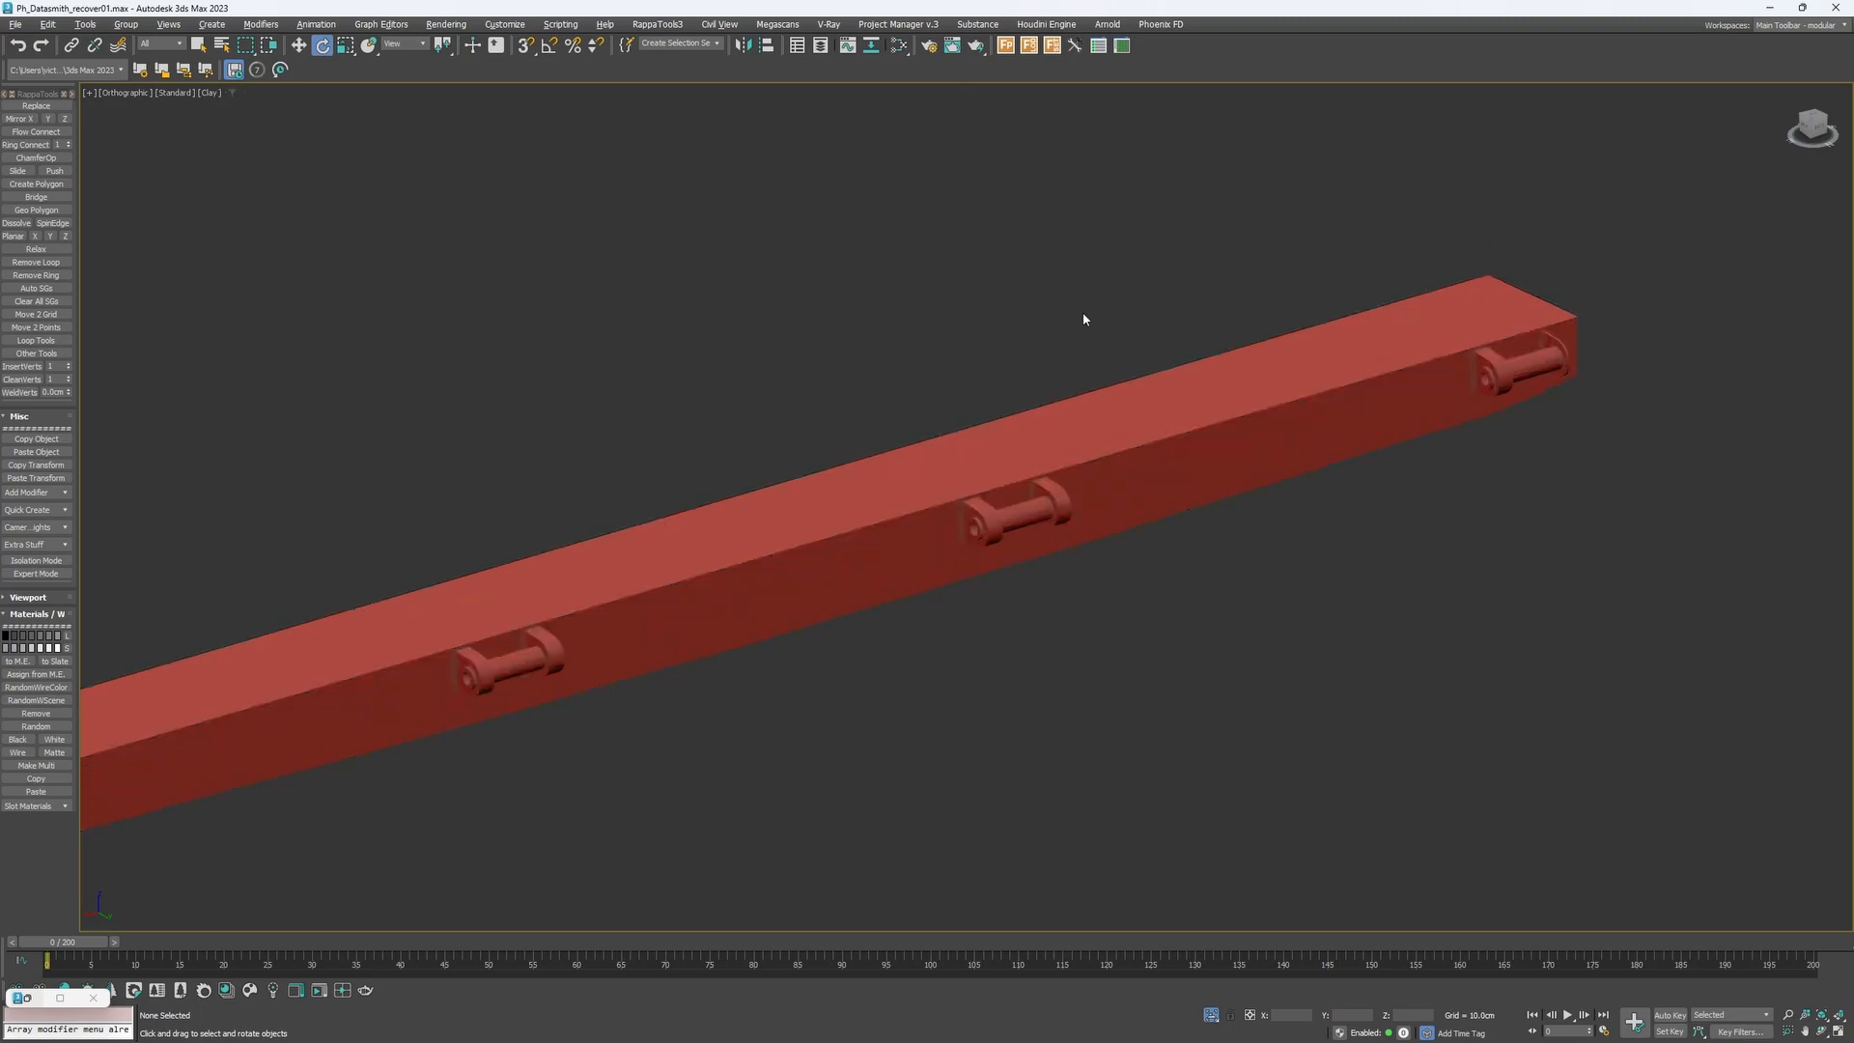
pyautogui.scroll(-2, 1084, 319)
pyautogui.click(968, 434)
pyautogui.scroll(-2, 969, 439)
pyautogui.keyDown('alt'); pyautogui.moveTo(968, 435); pyautogui.dragTo(838, 410, button='middle'); pyautogui.keyUp('alt')
# End the isolation, clear the selection and view the whole stern with the lowered platform.
pyautogui.rightClick(890, 374)
pyautogui.click(931, 305)
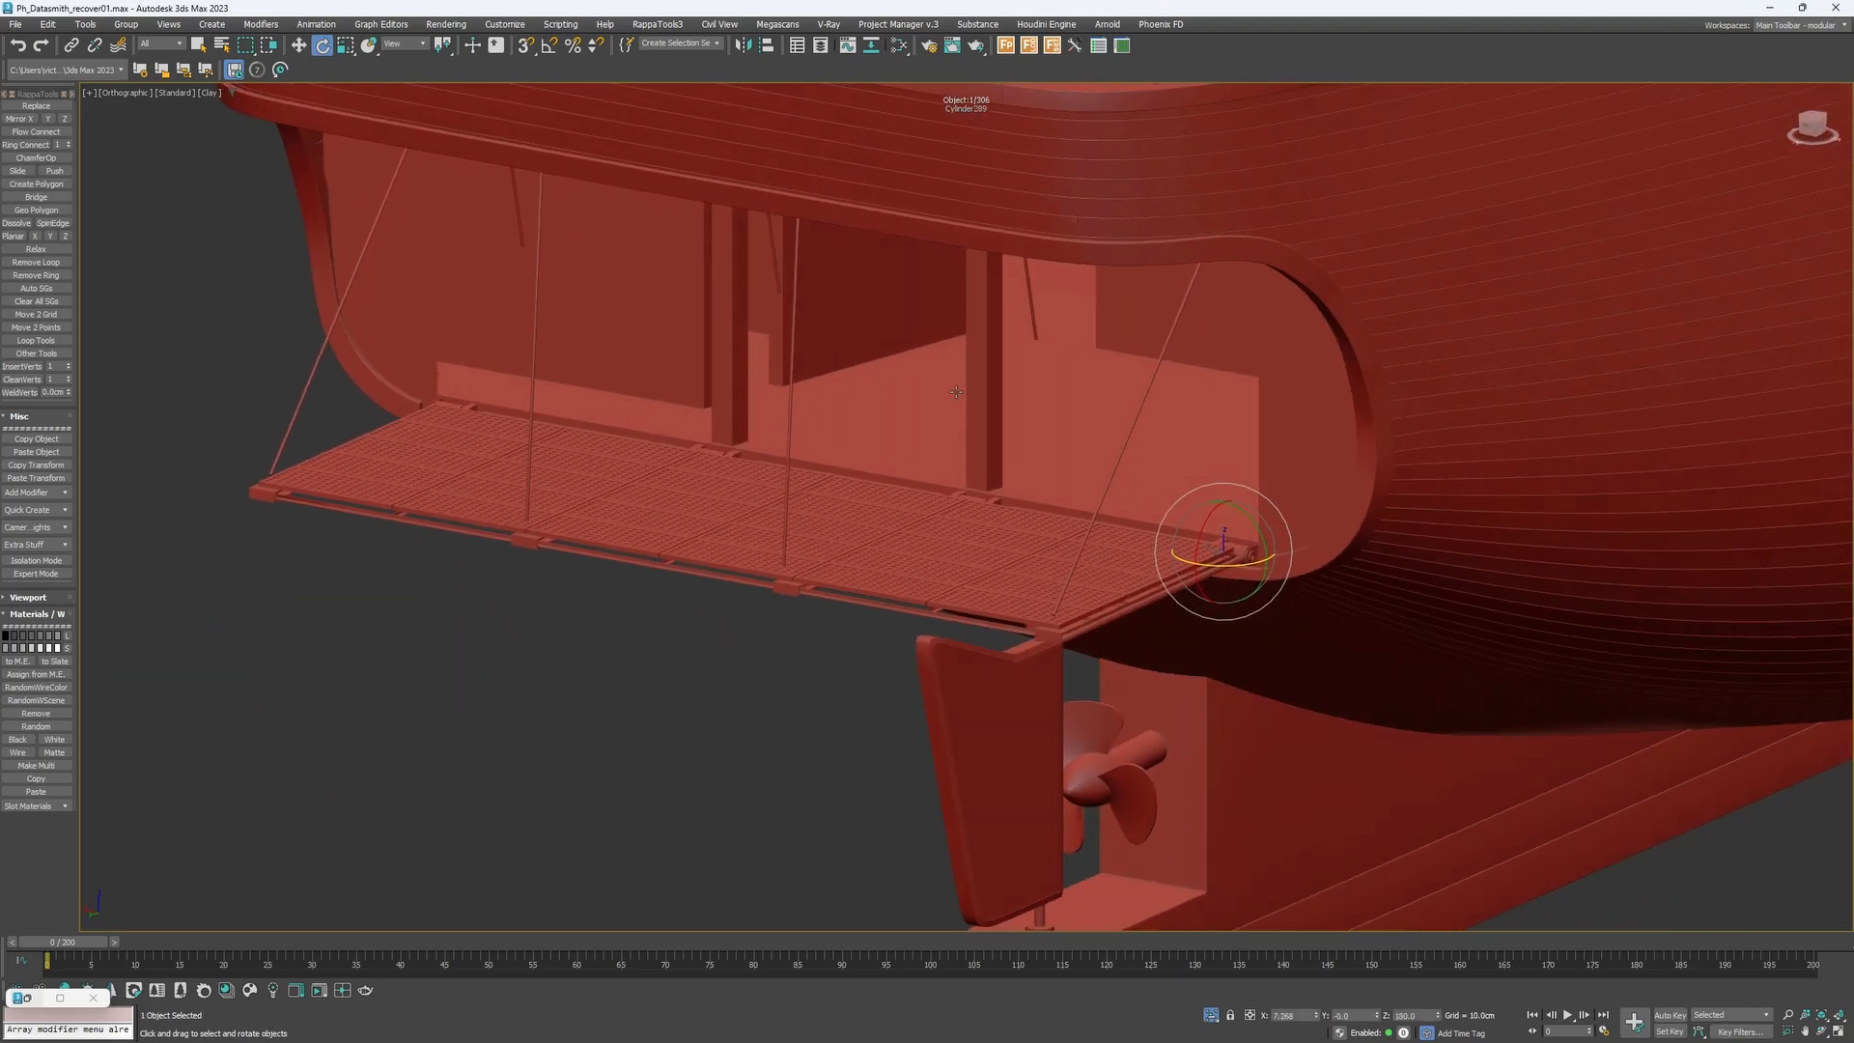
pyautogui.click(547, 669)
pyautogui.moveTo(1072, 550); pyautogui.dragTo(1050, 642, button='middle')
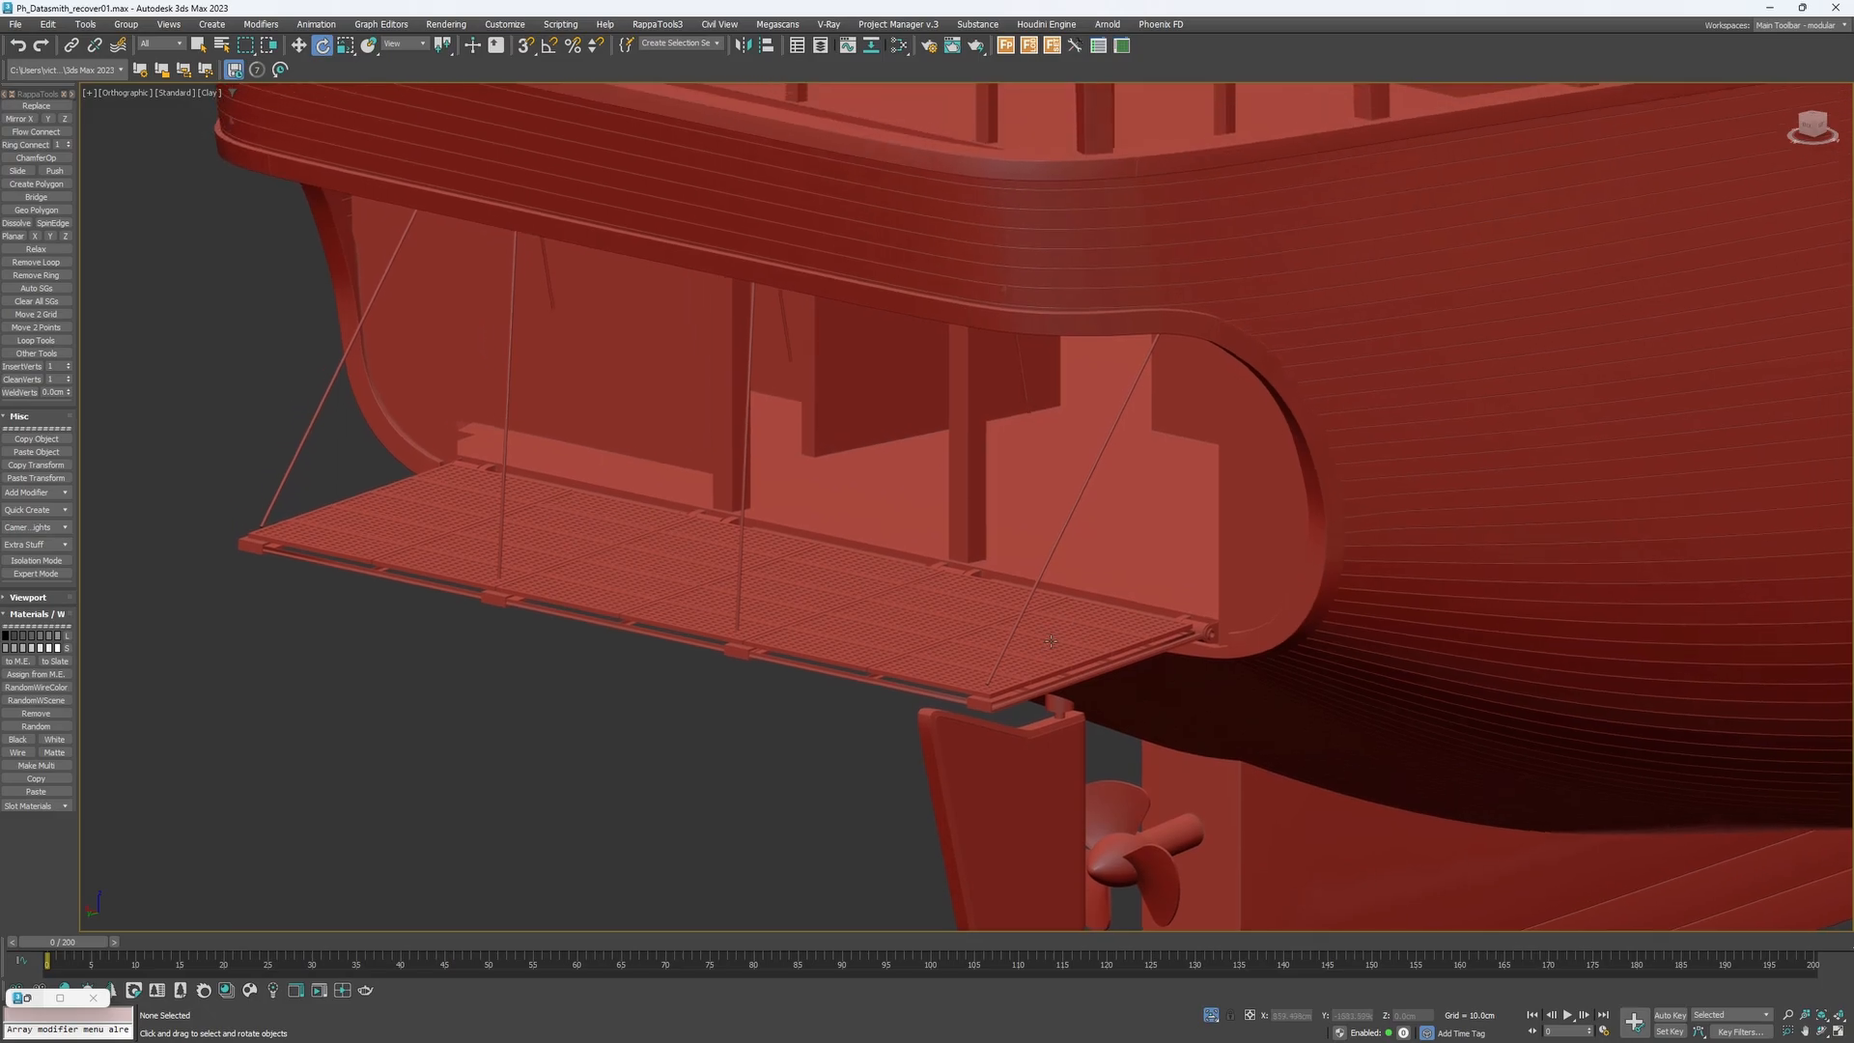
pyautogui.keyDown('alt'); pyautogui.moveTo(816, 801); pyautogui.dragTo(277, 918, button='middle'); pyautogui.keyUp('alt')
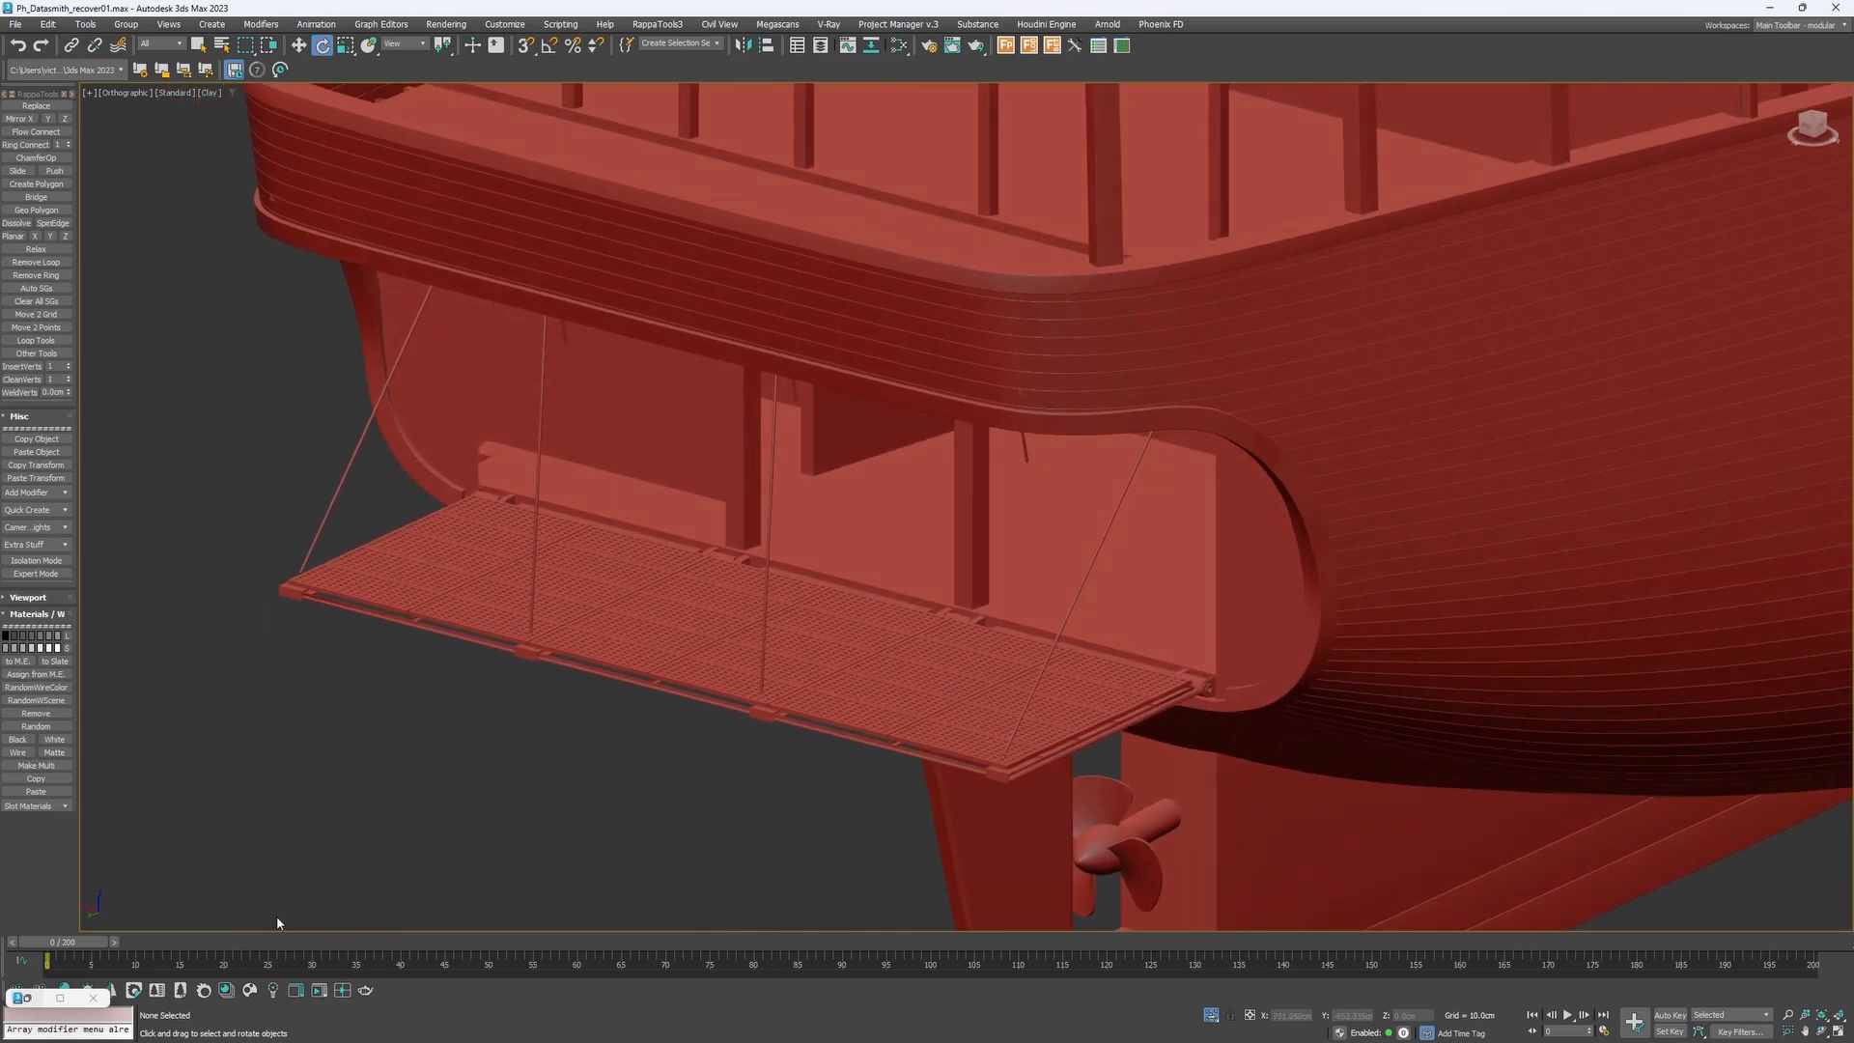
# Move the animation to frame 200 to view the stern platform folded closed from below.
pyautogui.moveTo(85, 948); pyautogui.dragTo(1, 866)
pyautogui.keyDown('alt'); pyautogui.moveTo(666, 734); pyautogui.dragTo(464, 745, button='middle'); pyautogui.keyUp('alt')
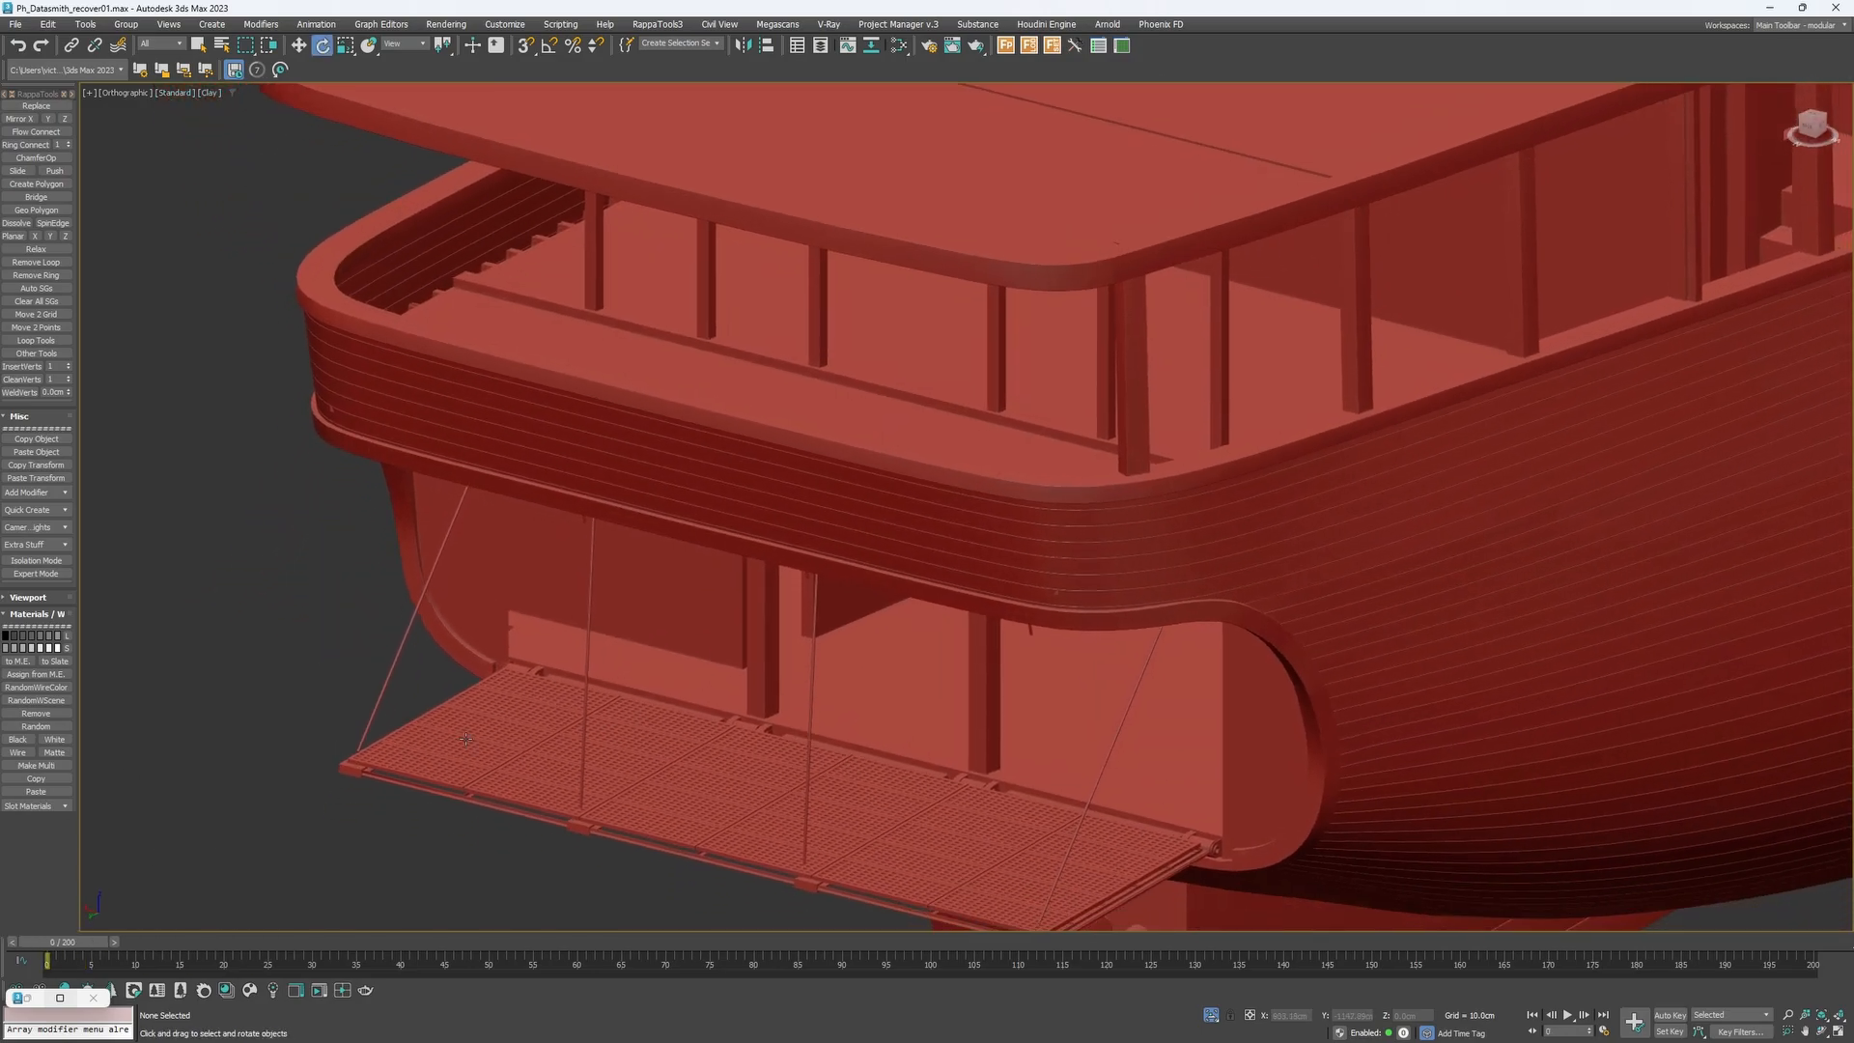
pyautogui.keyDown('alt'); pyautogui.moveTo(713, 668); pyautogui.dragTo(1018, 715, button='middle'); pyautogui.keyUp('alt')
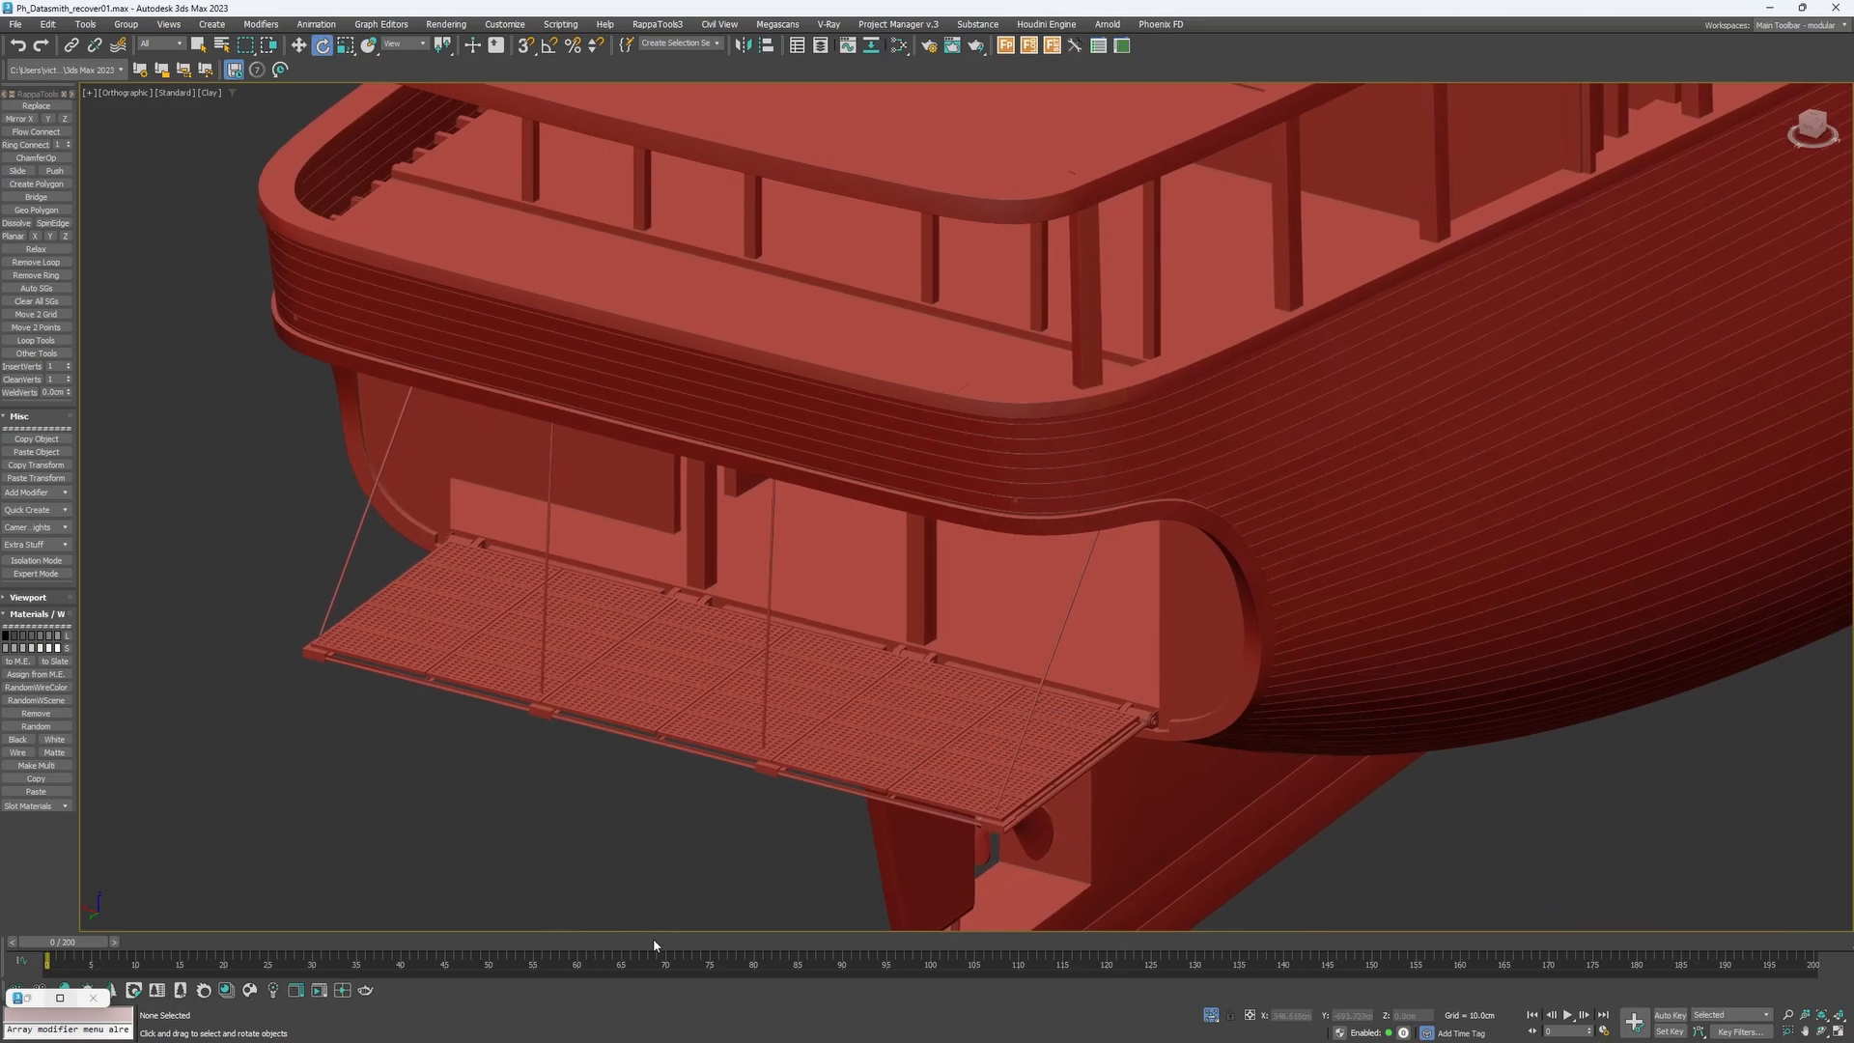
pyautogui.keyDown('alt'); pyautogui.moveTo(931, 666); pyautogui.dragTo(1095, 921, button='middle'); pyautogui.keyUp('alt')
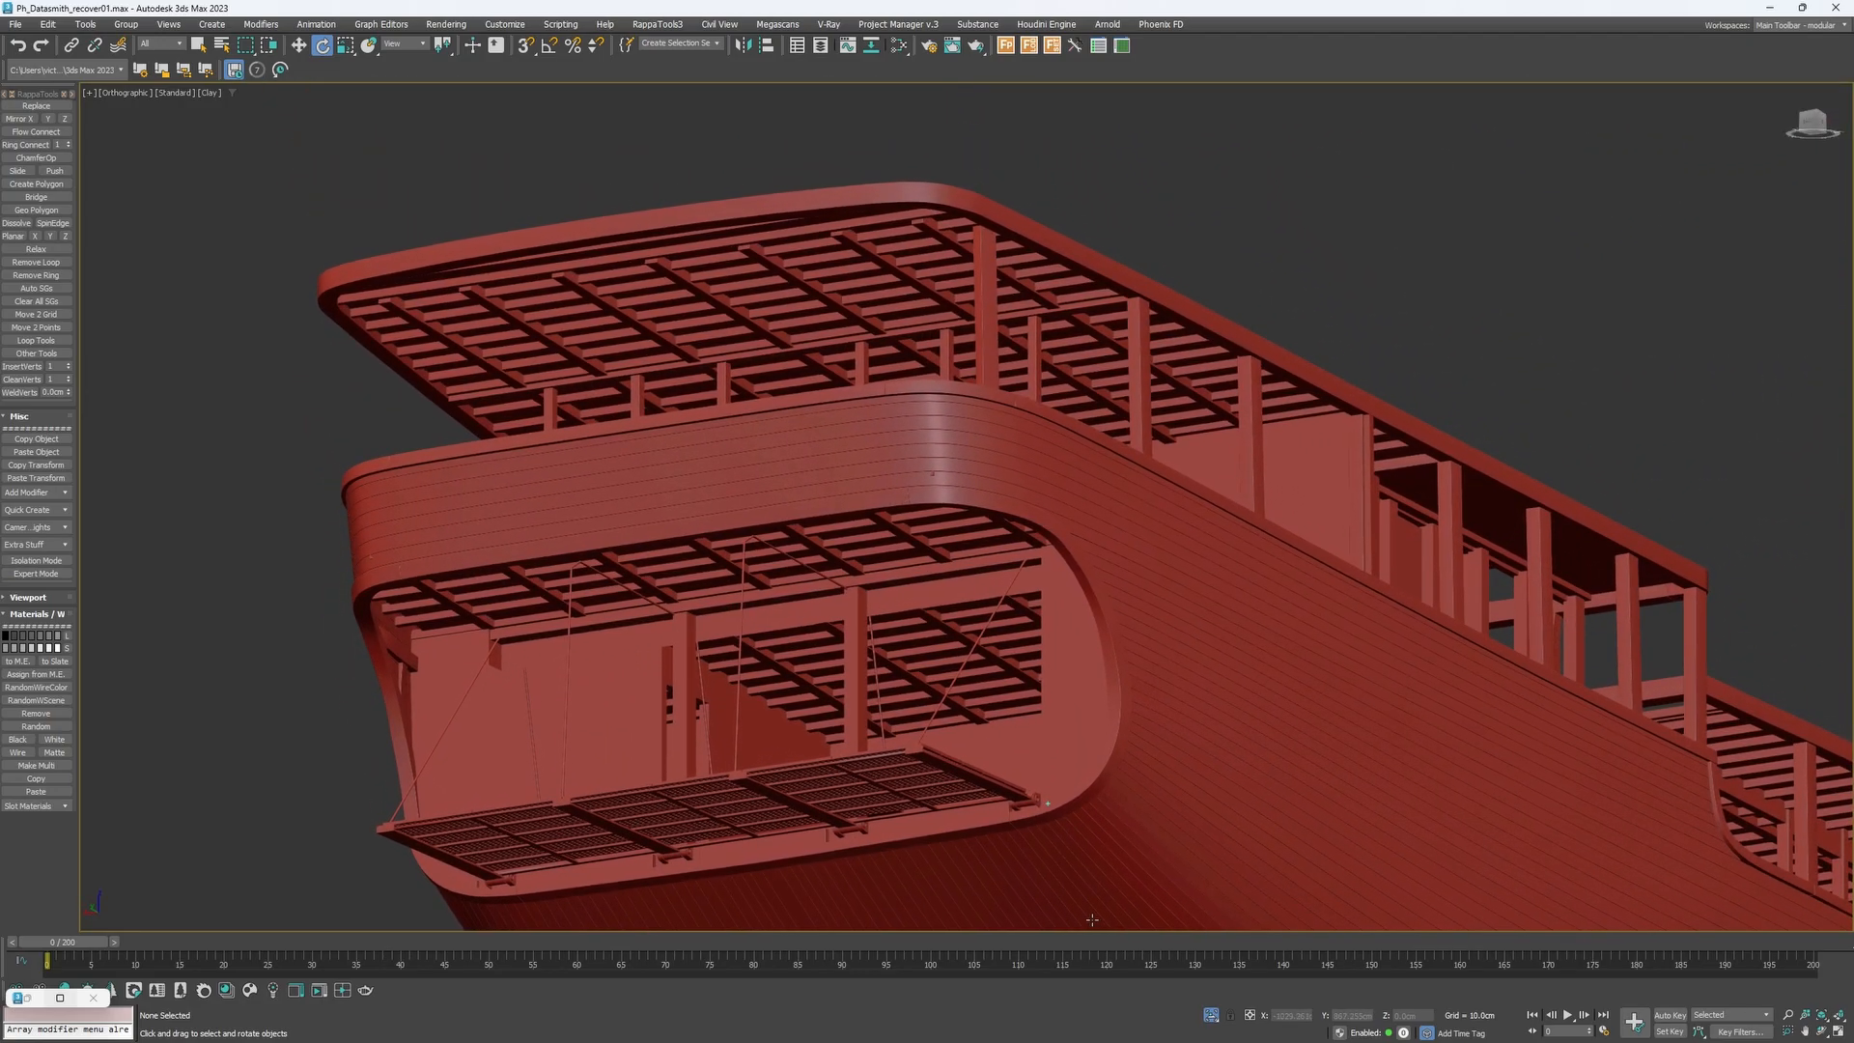
pyautogui.moveTo(903, 945); pyautogui.dragTo(1816, 946)
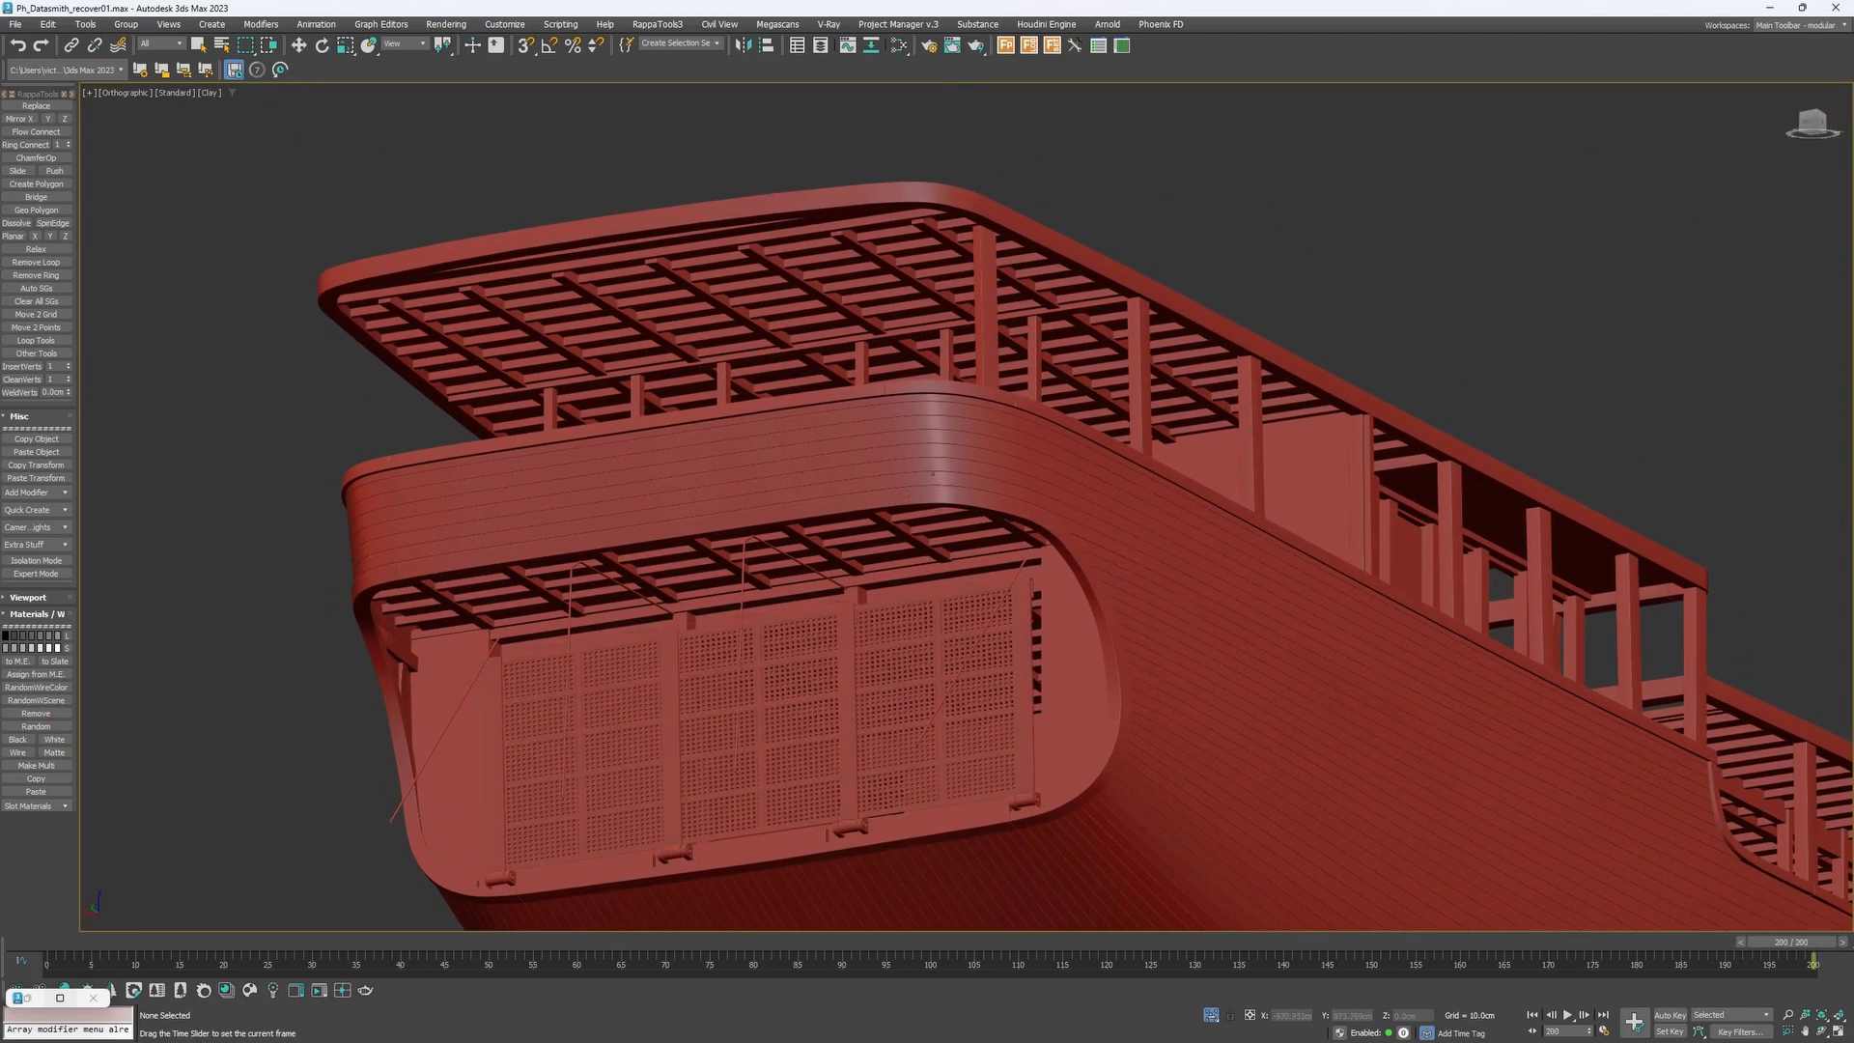
pyautogui.moveTo(792, 645); pyautogui.dragTo(937, 645, button='middle')
# Switch back to the WhatsApp image viewer and review the close-up renders of the platform's hinges and metal frame.
pyautogui.hotkey('alt', 'Tab')
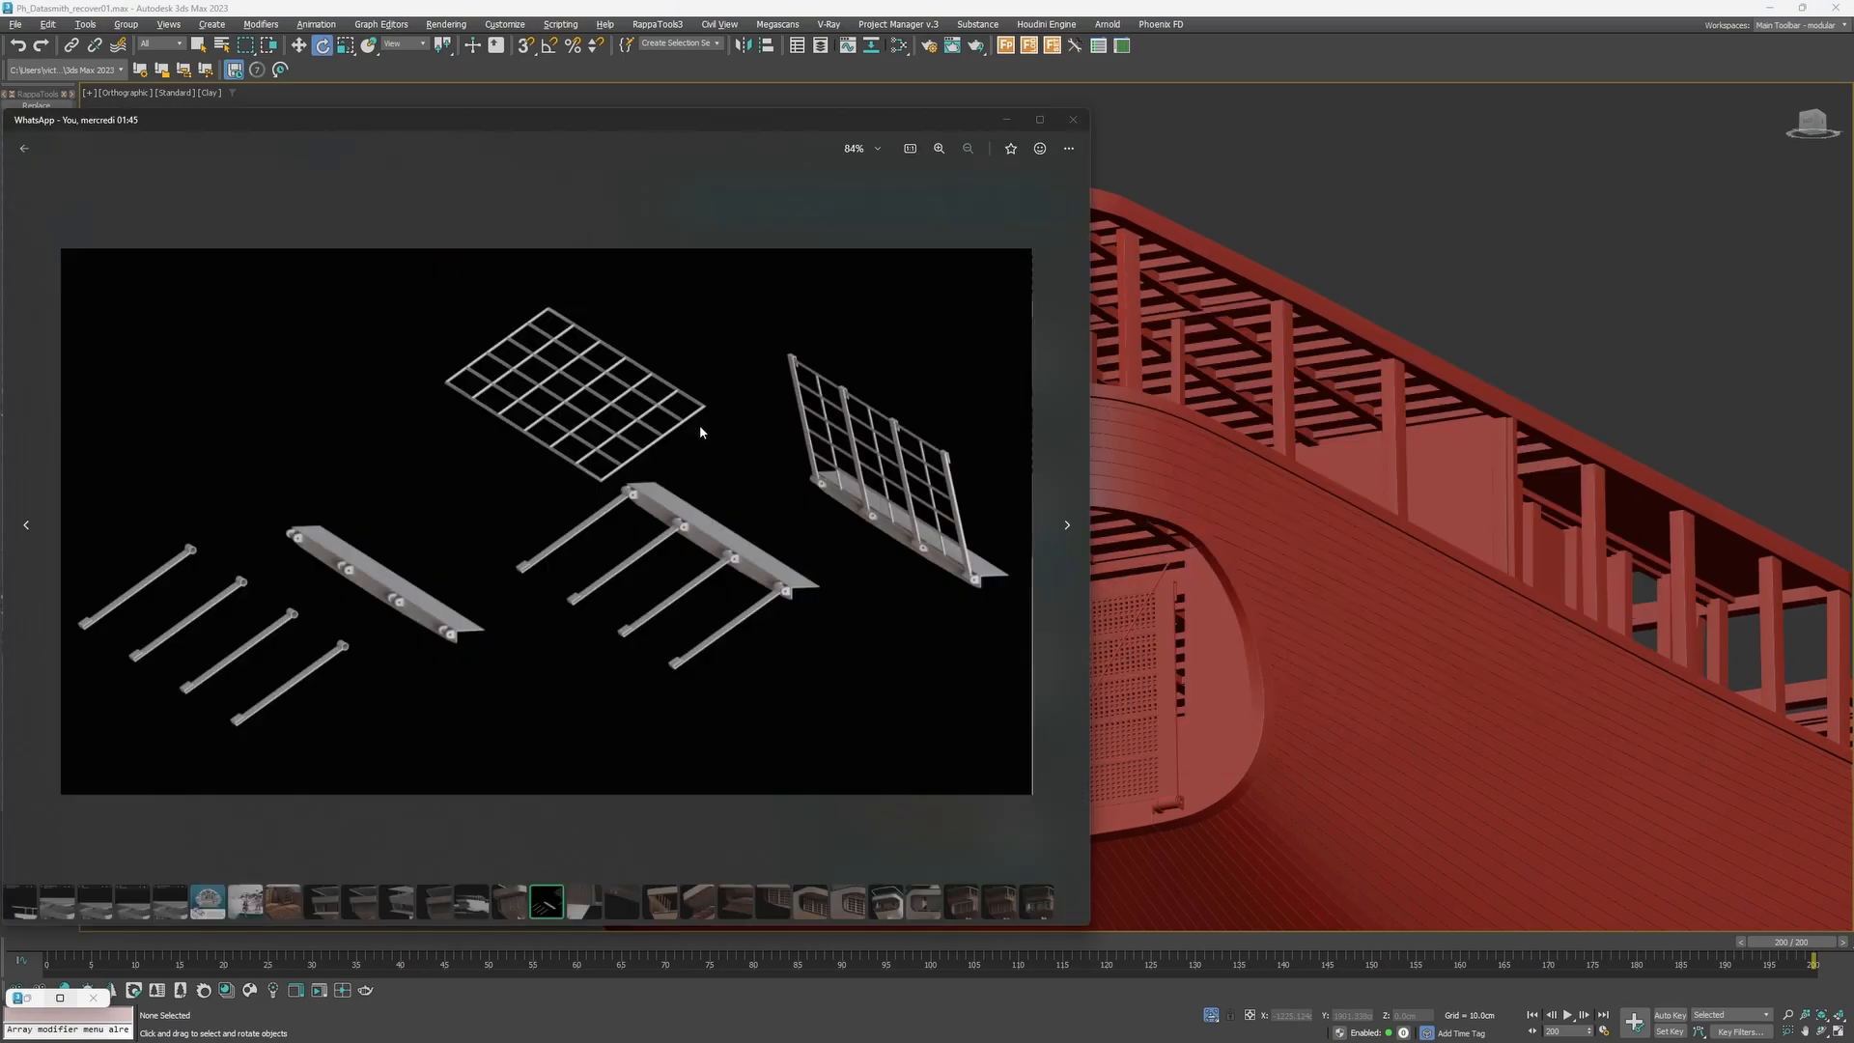
pyautogui.press('Right')
pyautogui.press('Right')
pyautogui.press('Right')
pyautogui.press('Right')
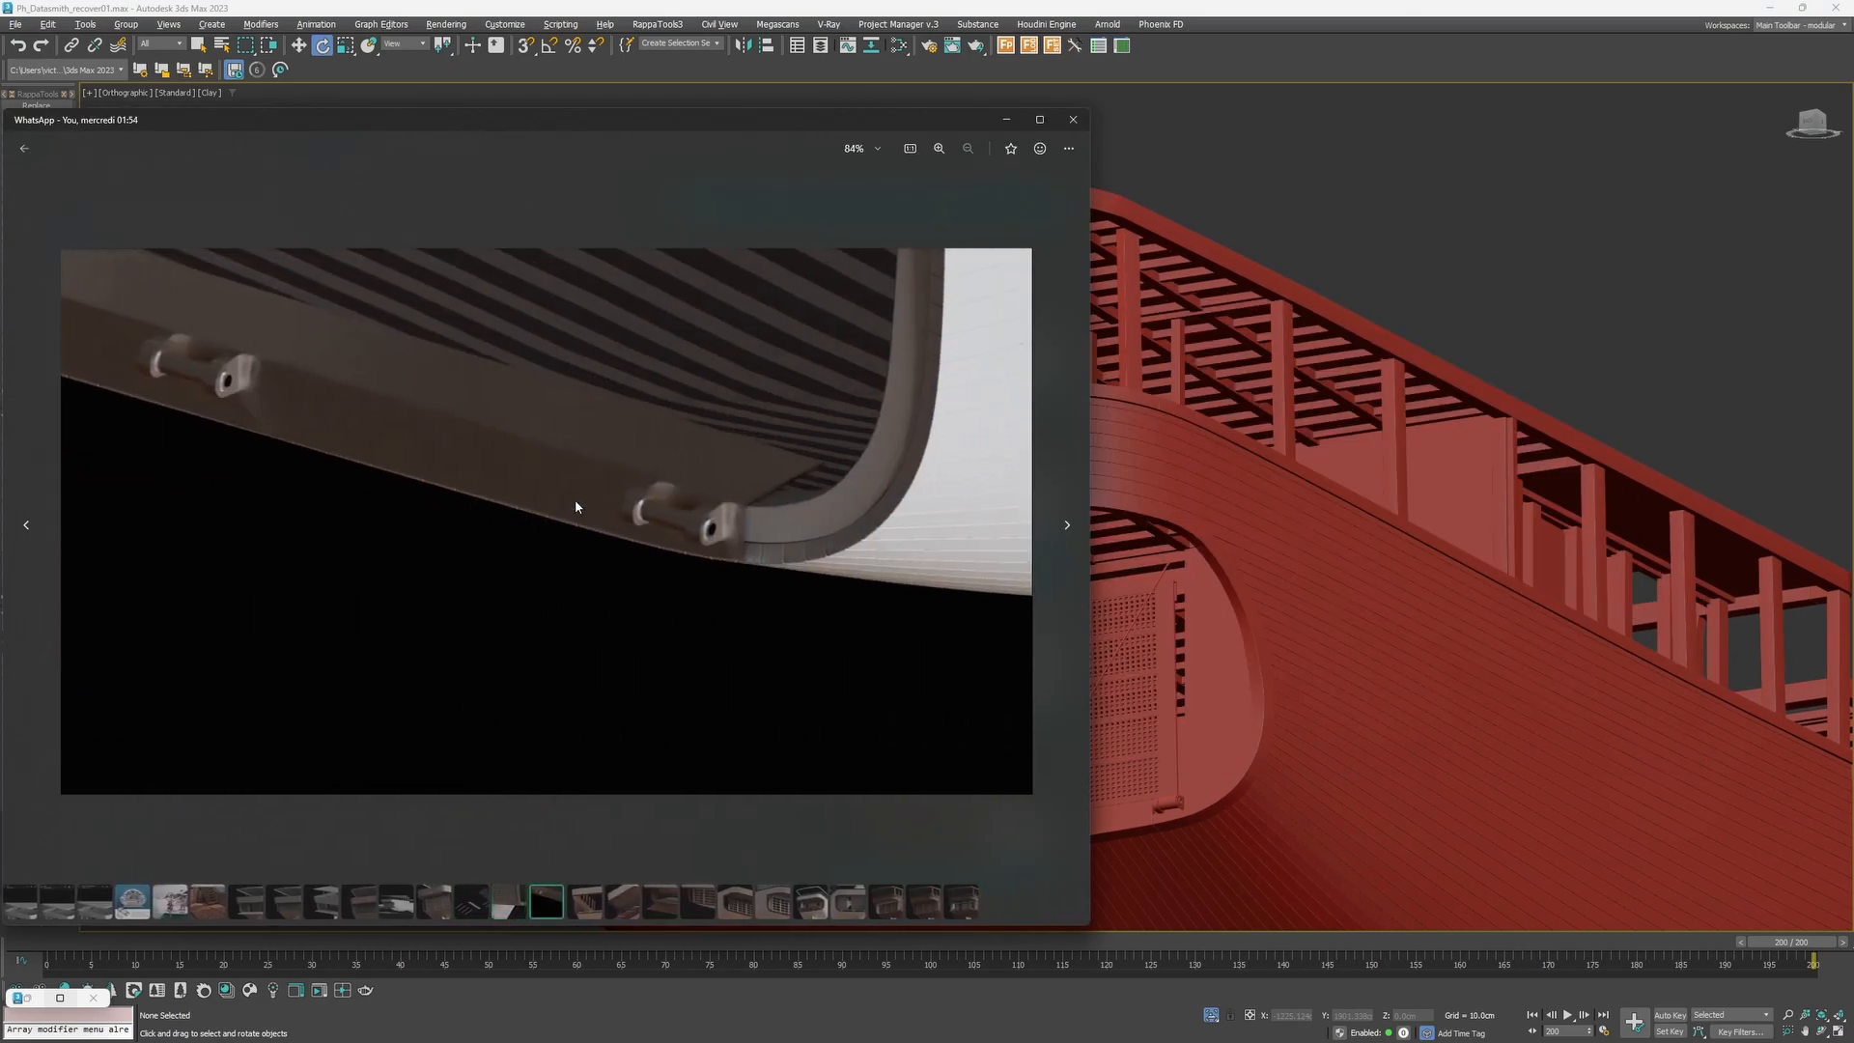
pyautogui.press('Left')
pyautogui.press('Left')
pyautogui.press('Left')
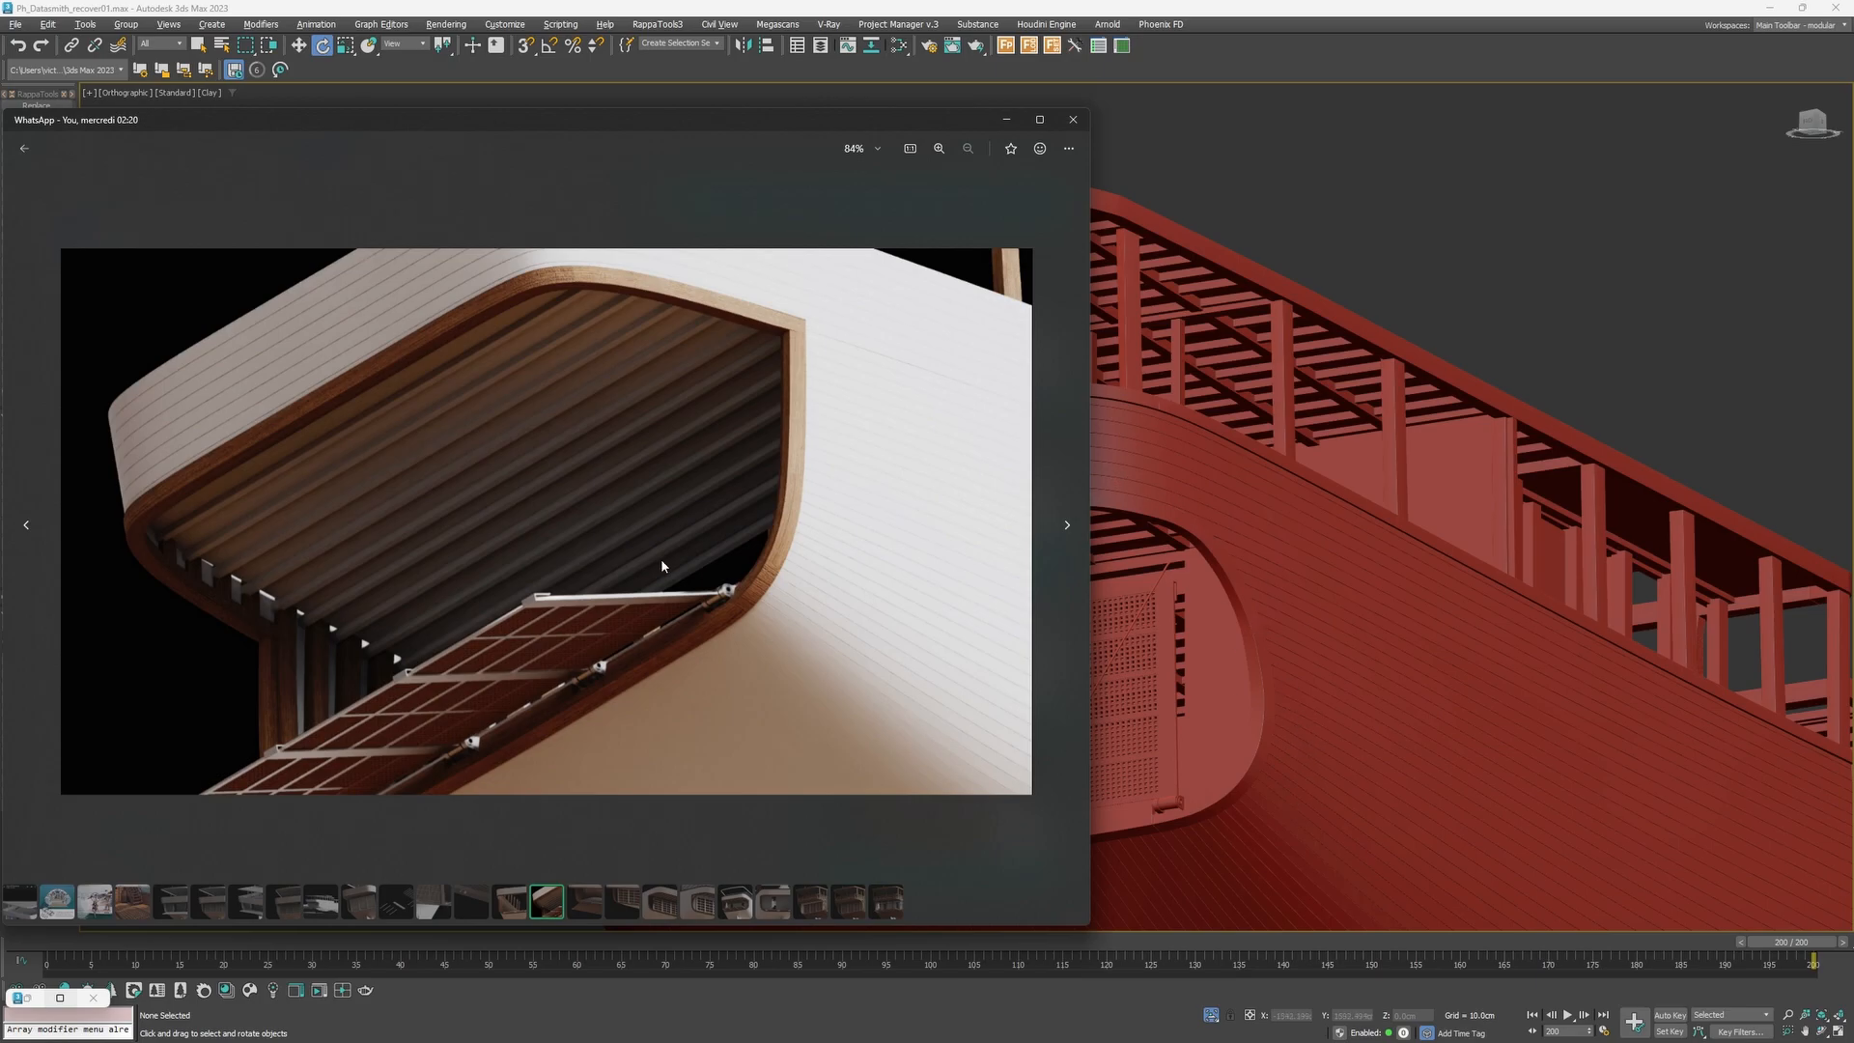
# Review the remaining renders, from the closed wooden platform to the exposed hull ribs with the platform lowered.
pyautogui.press('Right')
pyautogui.press('Right')
pyautogui.press('Right')
pyautogui.press('Right')
pyautogui.press('Right')
pyautogui.press('Right')
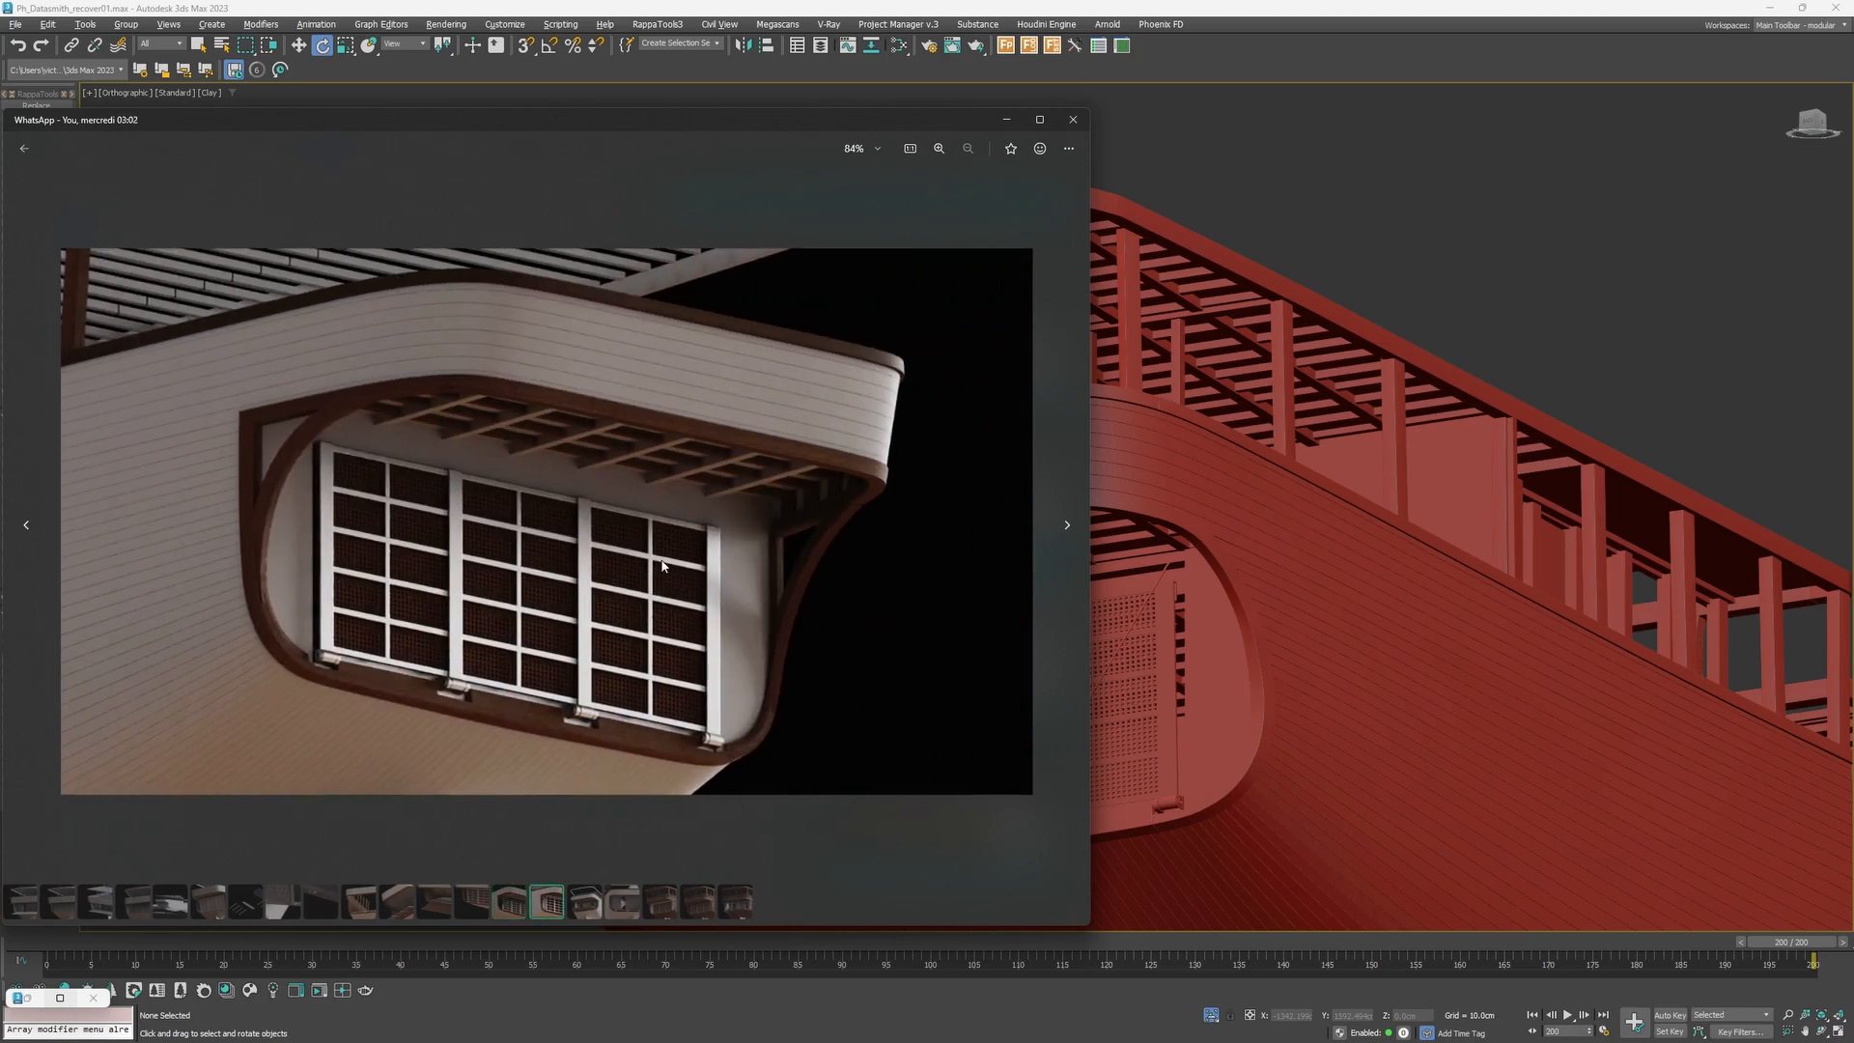
pyautogui.press('Right')
pyautogui.press('Right')
pyautogui.press('Right')
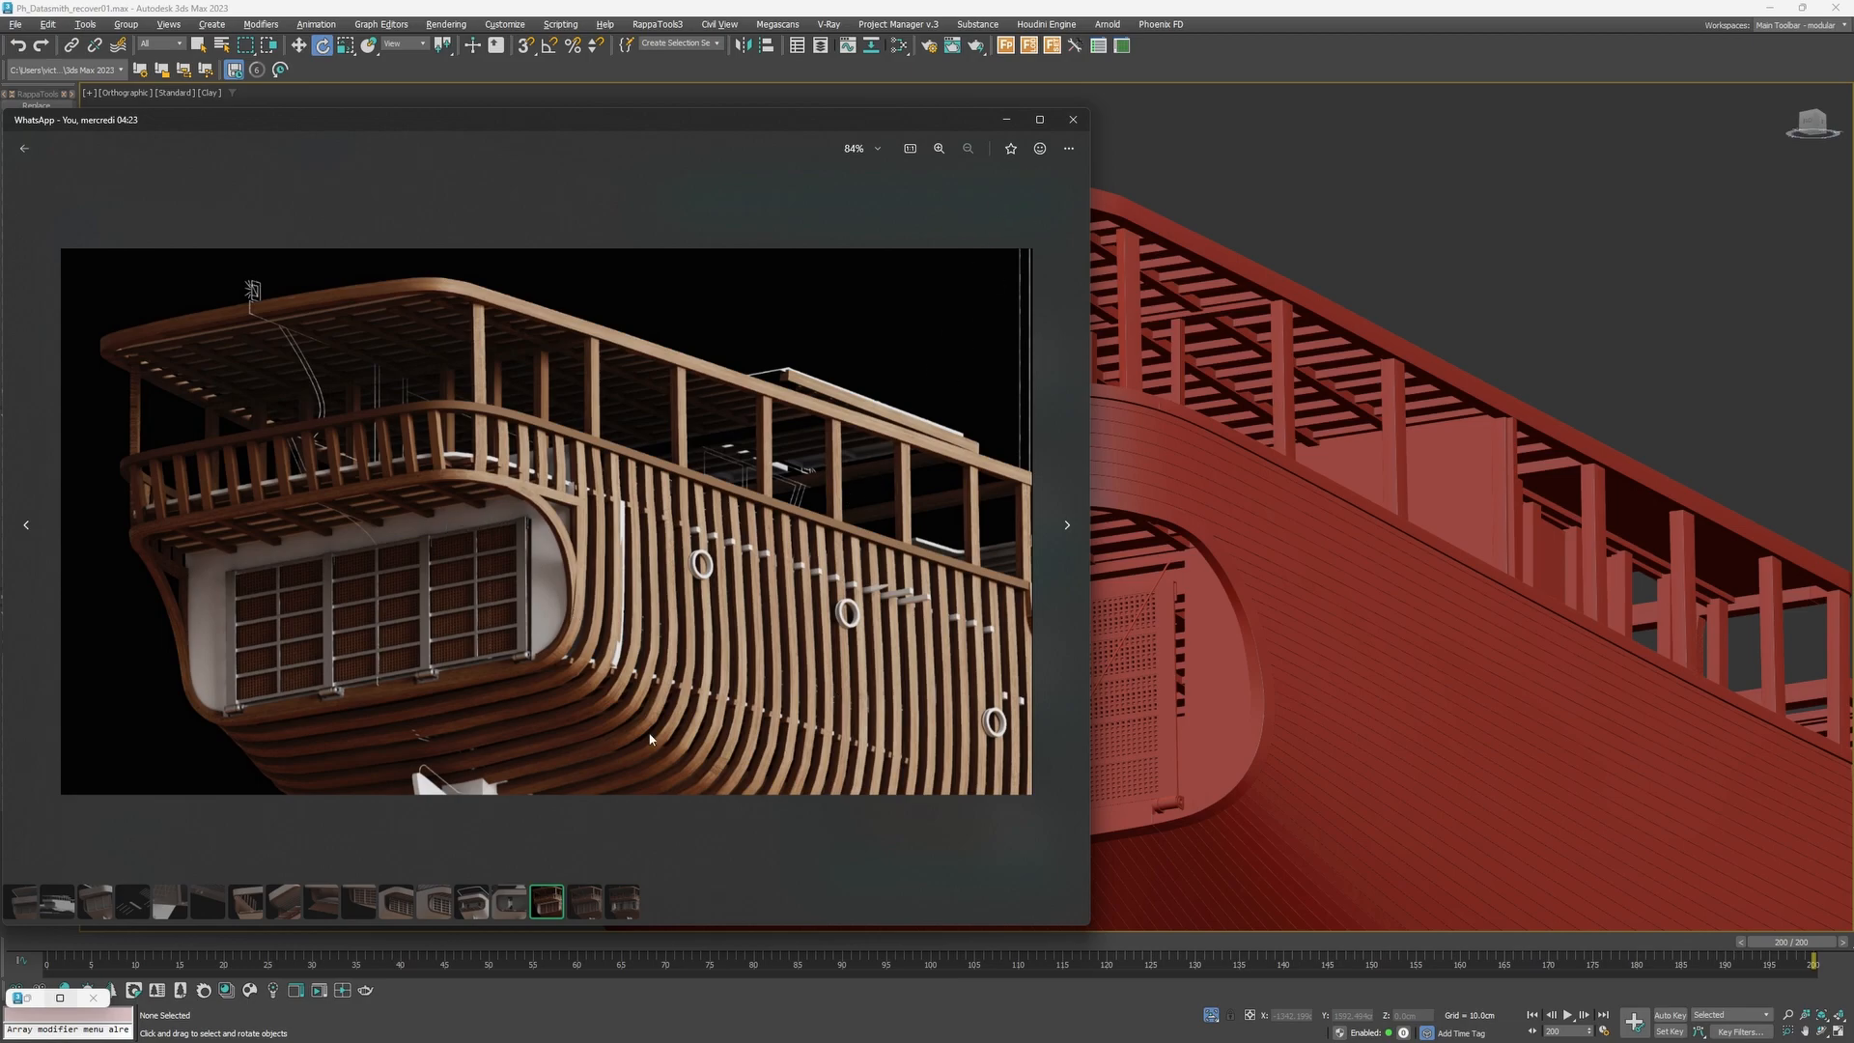
pyautogui.press('Right')
pyautogui.press('Right')
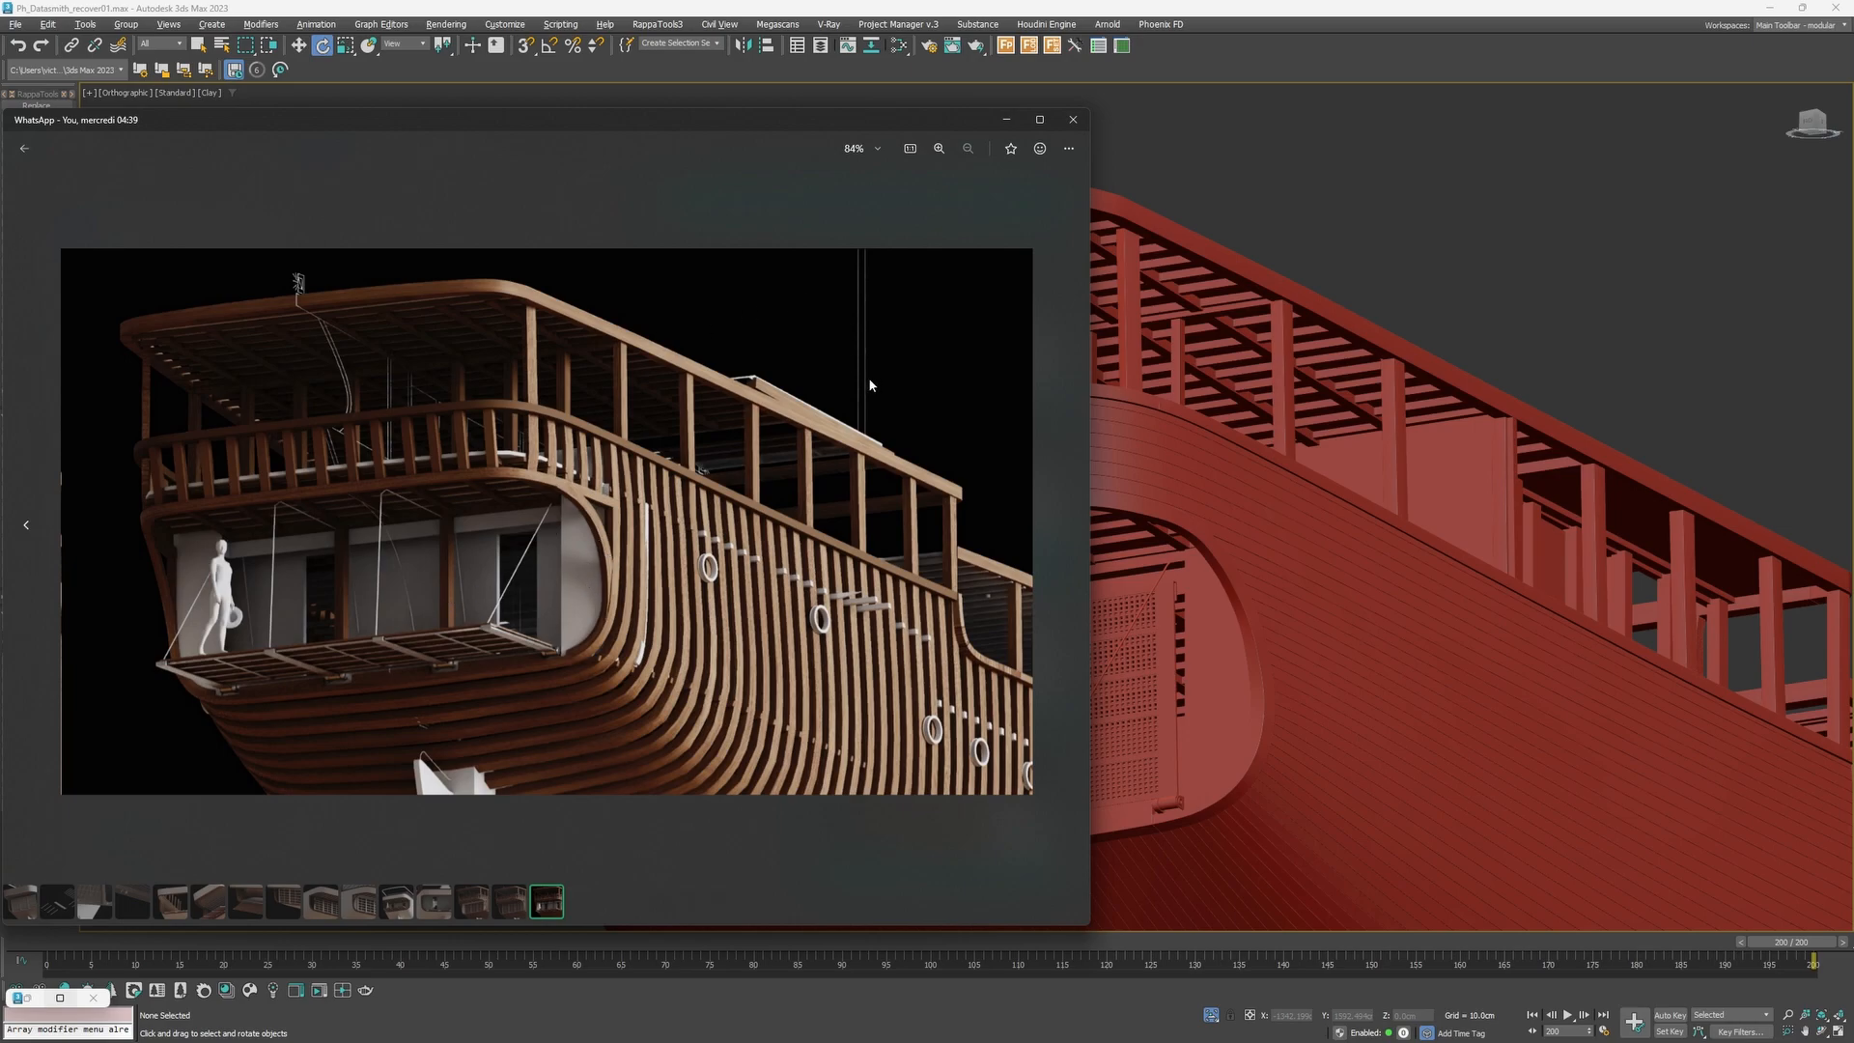
# Return to 3ds Max, select the platform's hinge cylinder for rotation and bring the animation back to frame 0.
pyautogui.click(1316, 610)
pyautogui.scroll(5, 1333, 604)
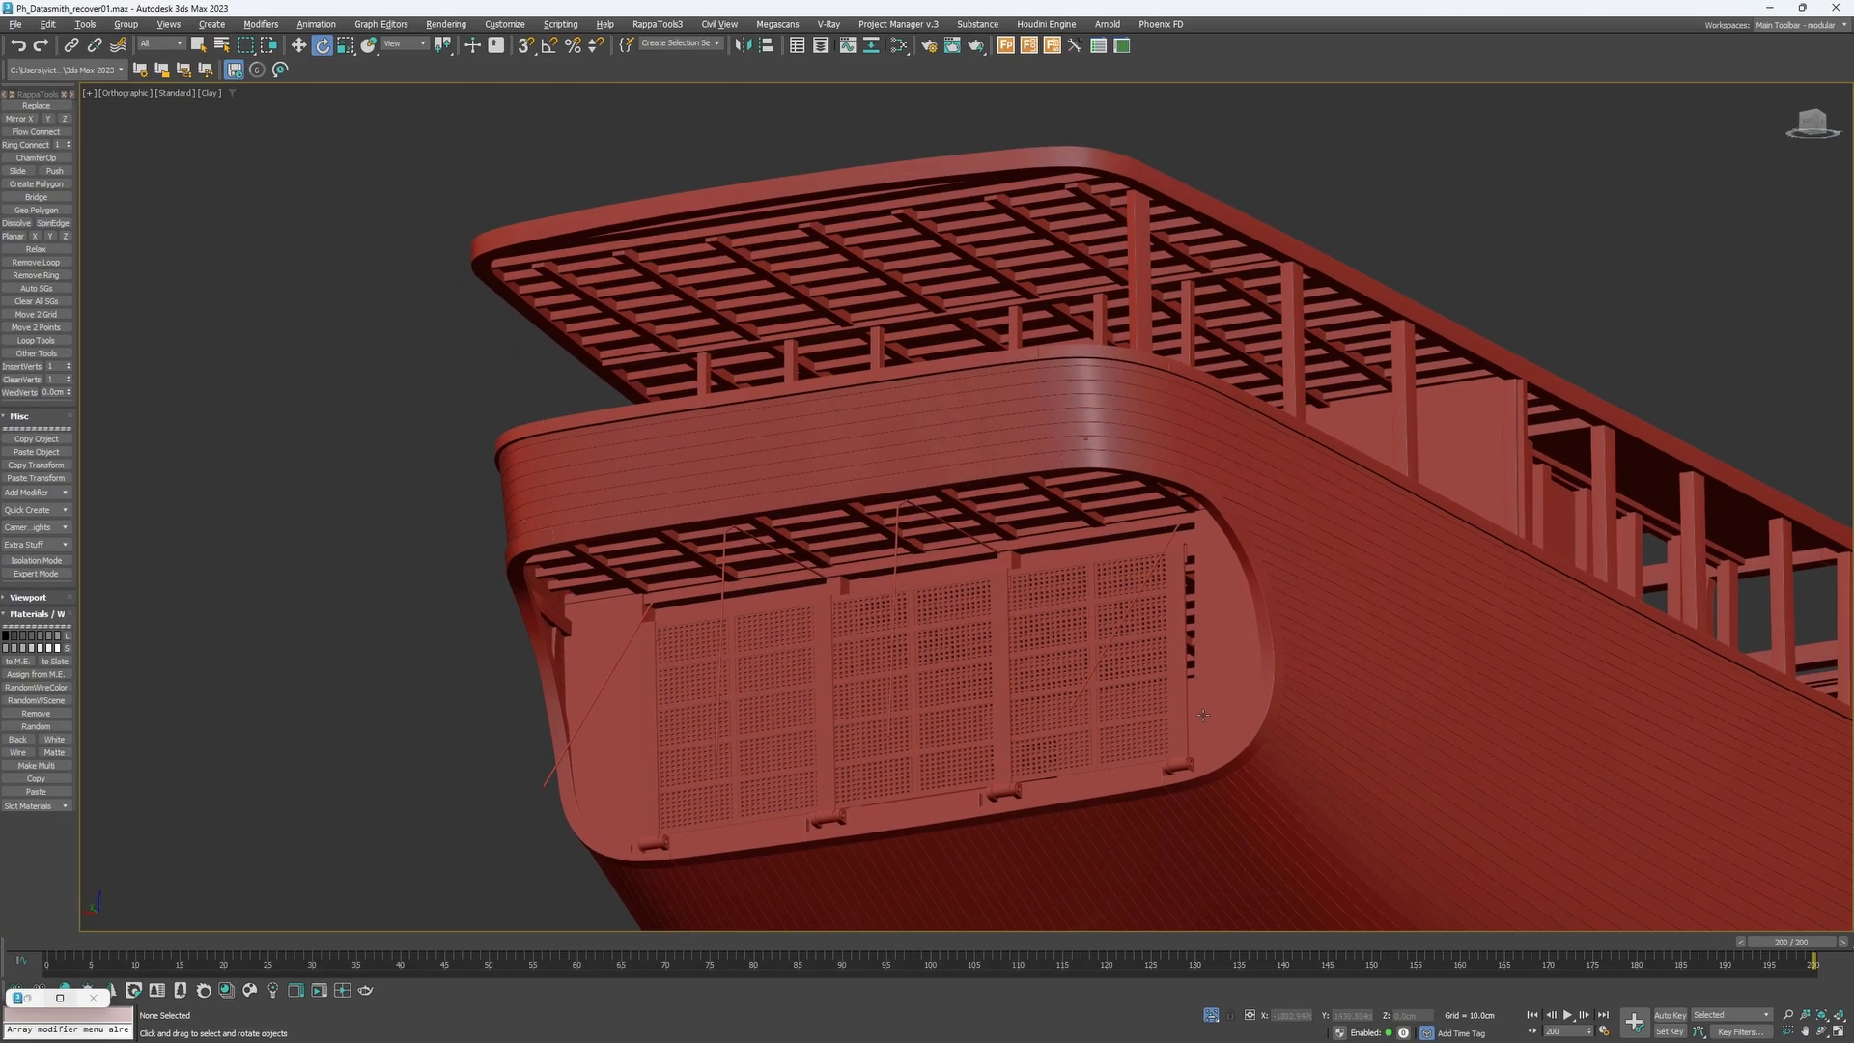
pyautogui.click(931, 815)
pyautogui.keyDown('alt'); pyautogui.moveTo(931, 815); pyautogui.dragTo(997, 757, button='middle'); pyautogui.keyUp('alt')
pyautogui.moveTo(983, 939); pyautogui.dragTo(22, 969)
pyautogui.press('e')
pyautogui.keyDown('alt'); pyautogui.moveTo(951, 743); pyautogui.dragTo(929, 607, button='middle'); pyautogui.keyUp('alt')
pyautogui.scroll(-3, 929, 606)
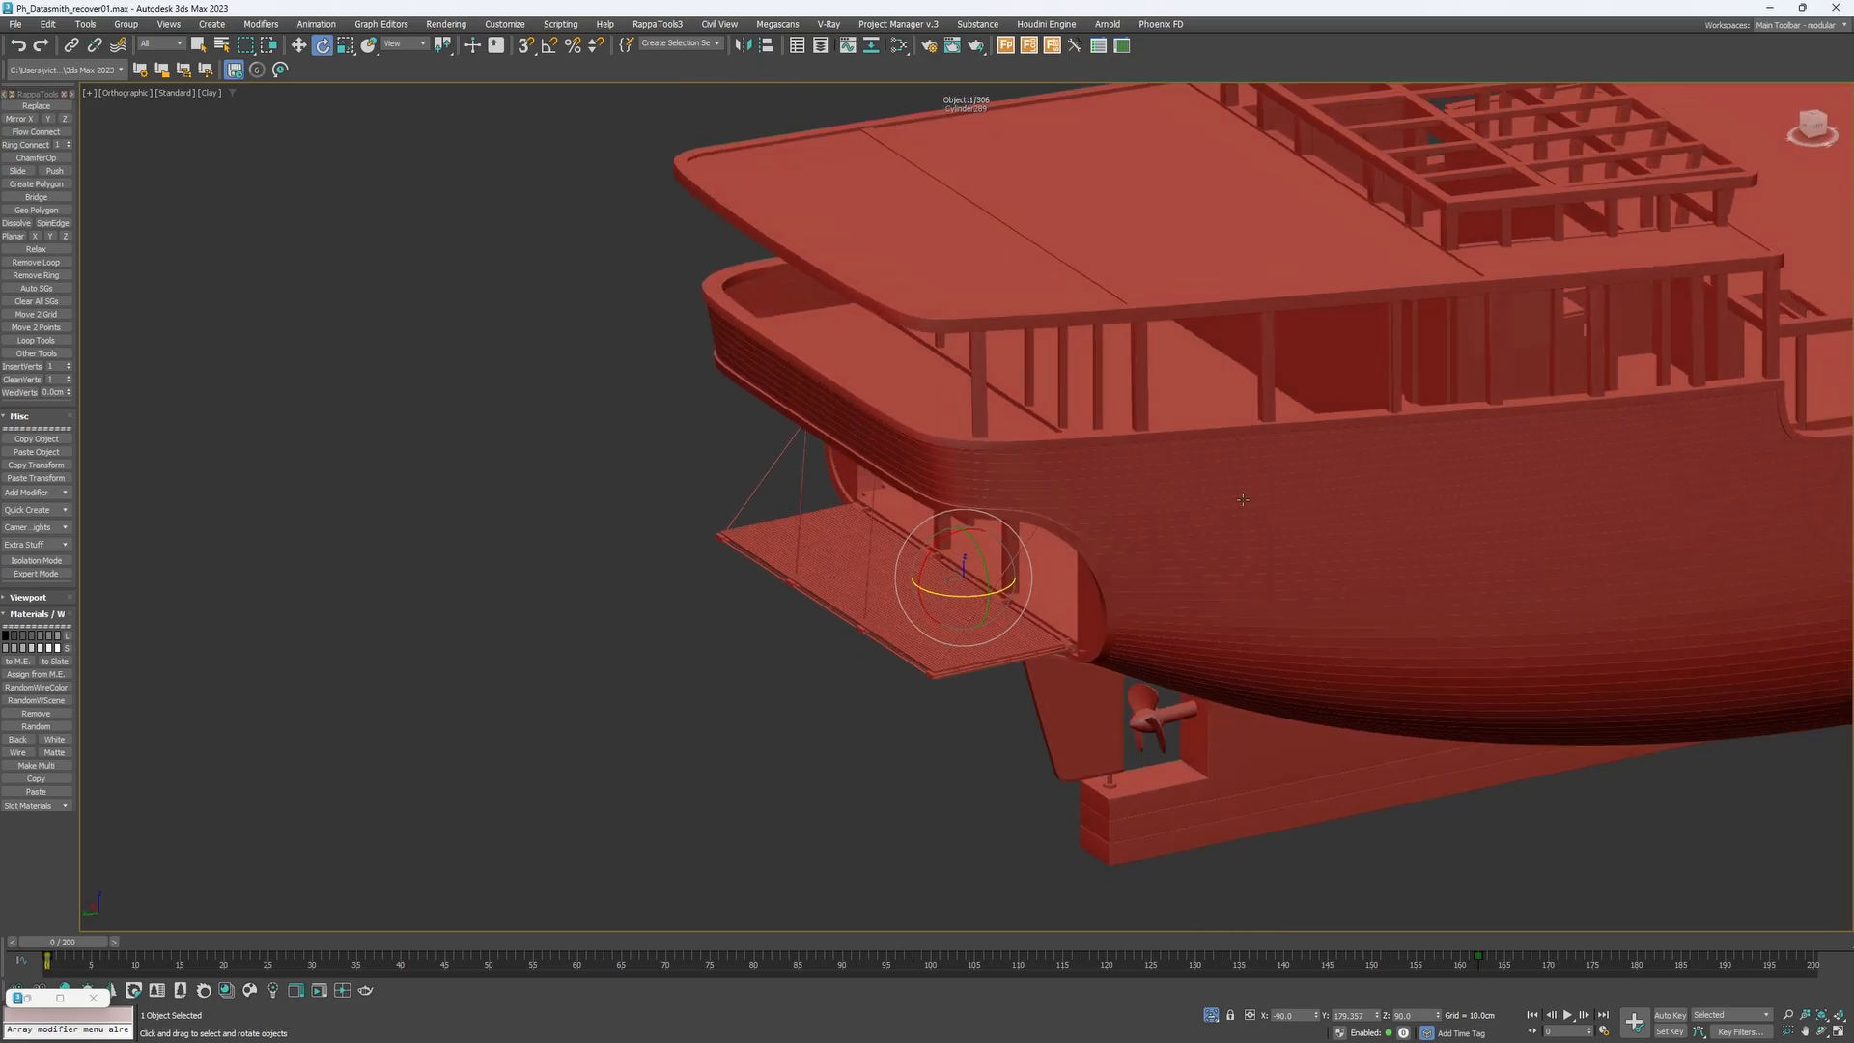
# Rotate the stern platform about its hinge so it slopes down below horizontal.
pyautogui.scroll(-4, 1072, 626)
pyautogui.keyDown('alt'); pyautogui.moveTo(1072, 658); pyautogui.dragTo(1059, 627, button='middle'); pyautogui.keyUp('alt')
pyautogui.scroll(6, 1056, 627)
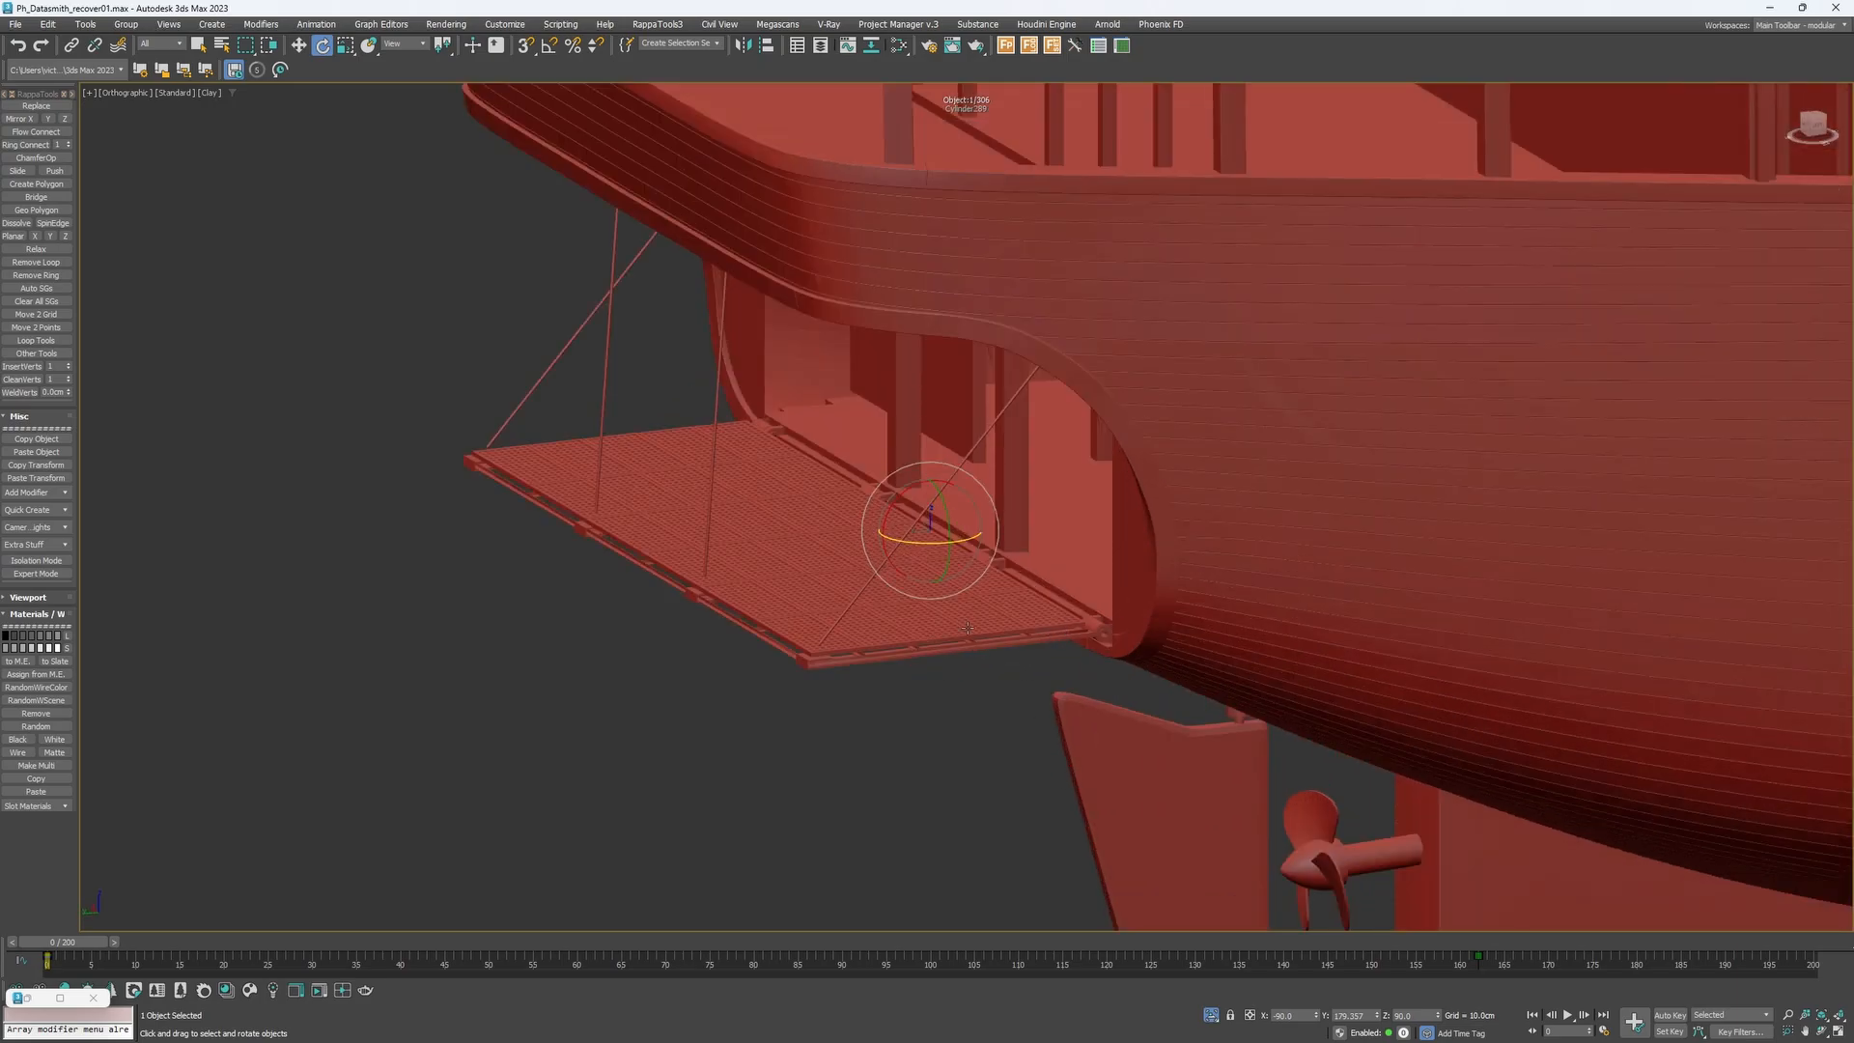
pyautogui.scroll(-4, 954, 647)
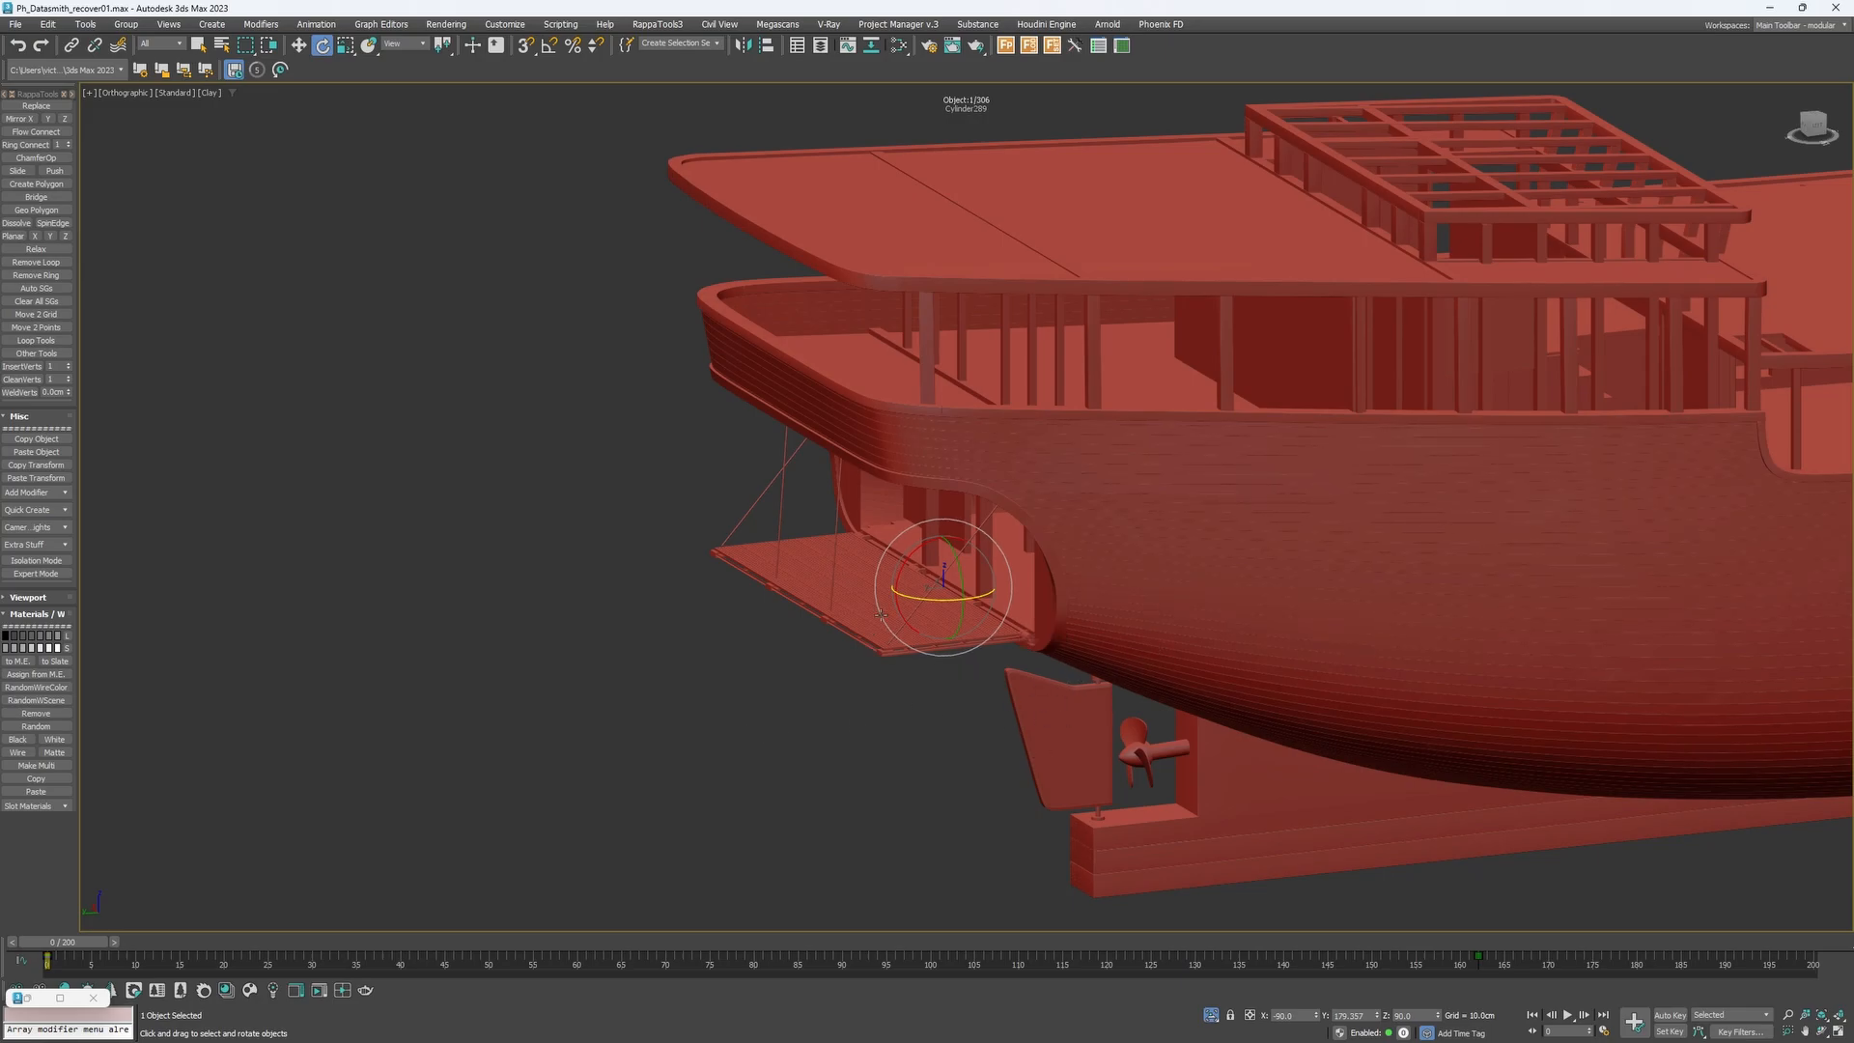
pyautogui.scroll(5, 985, 599)
pyautogui.moveTo(874, 618); pyautogui.dragTo(860, 596)
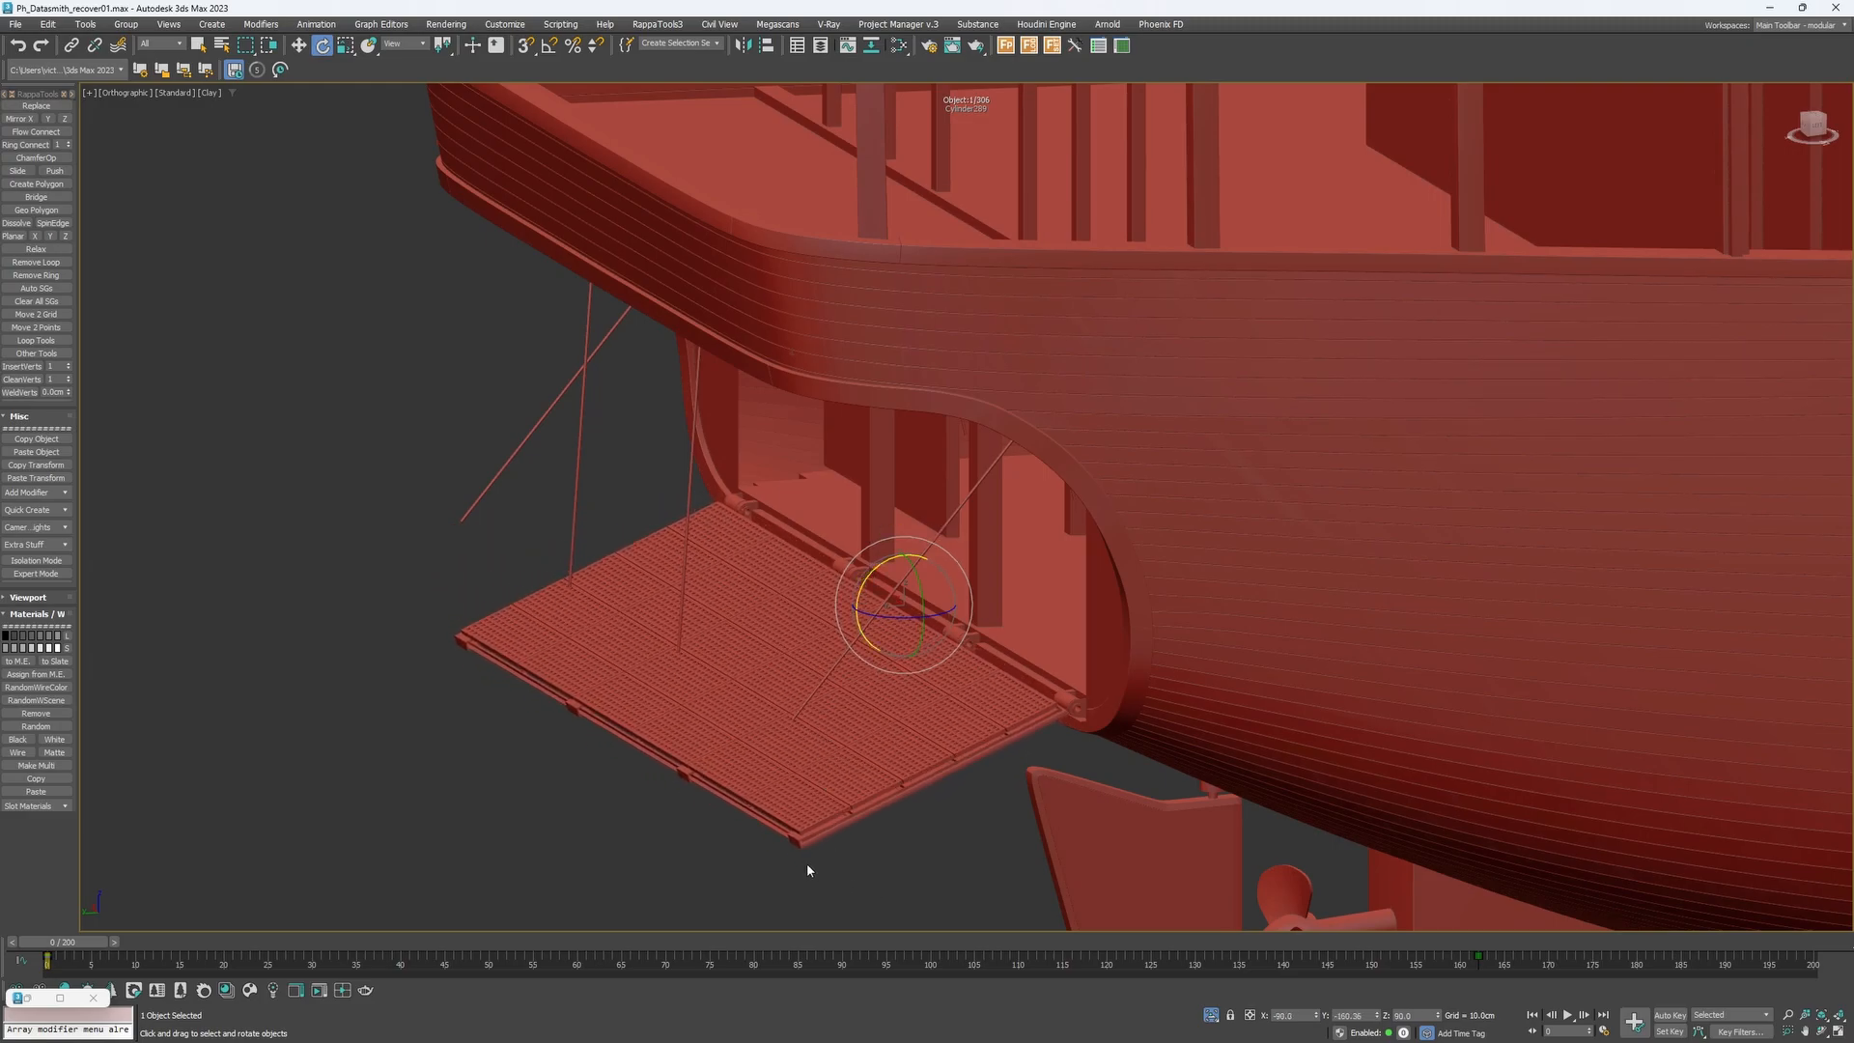
# Rotate the stern platform up about its hinge until it lies nearly level.
pyautogui.keyDown('alt'); pyautogui.moveTo(794, 832); pyautogui.dragTo(613, 528, button='middle'); pyautogui.keyUp('alt')
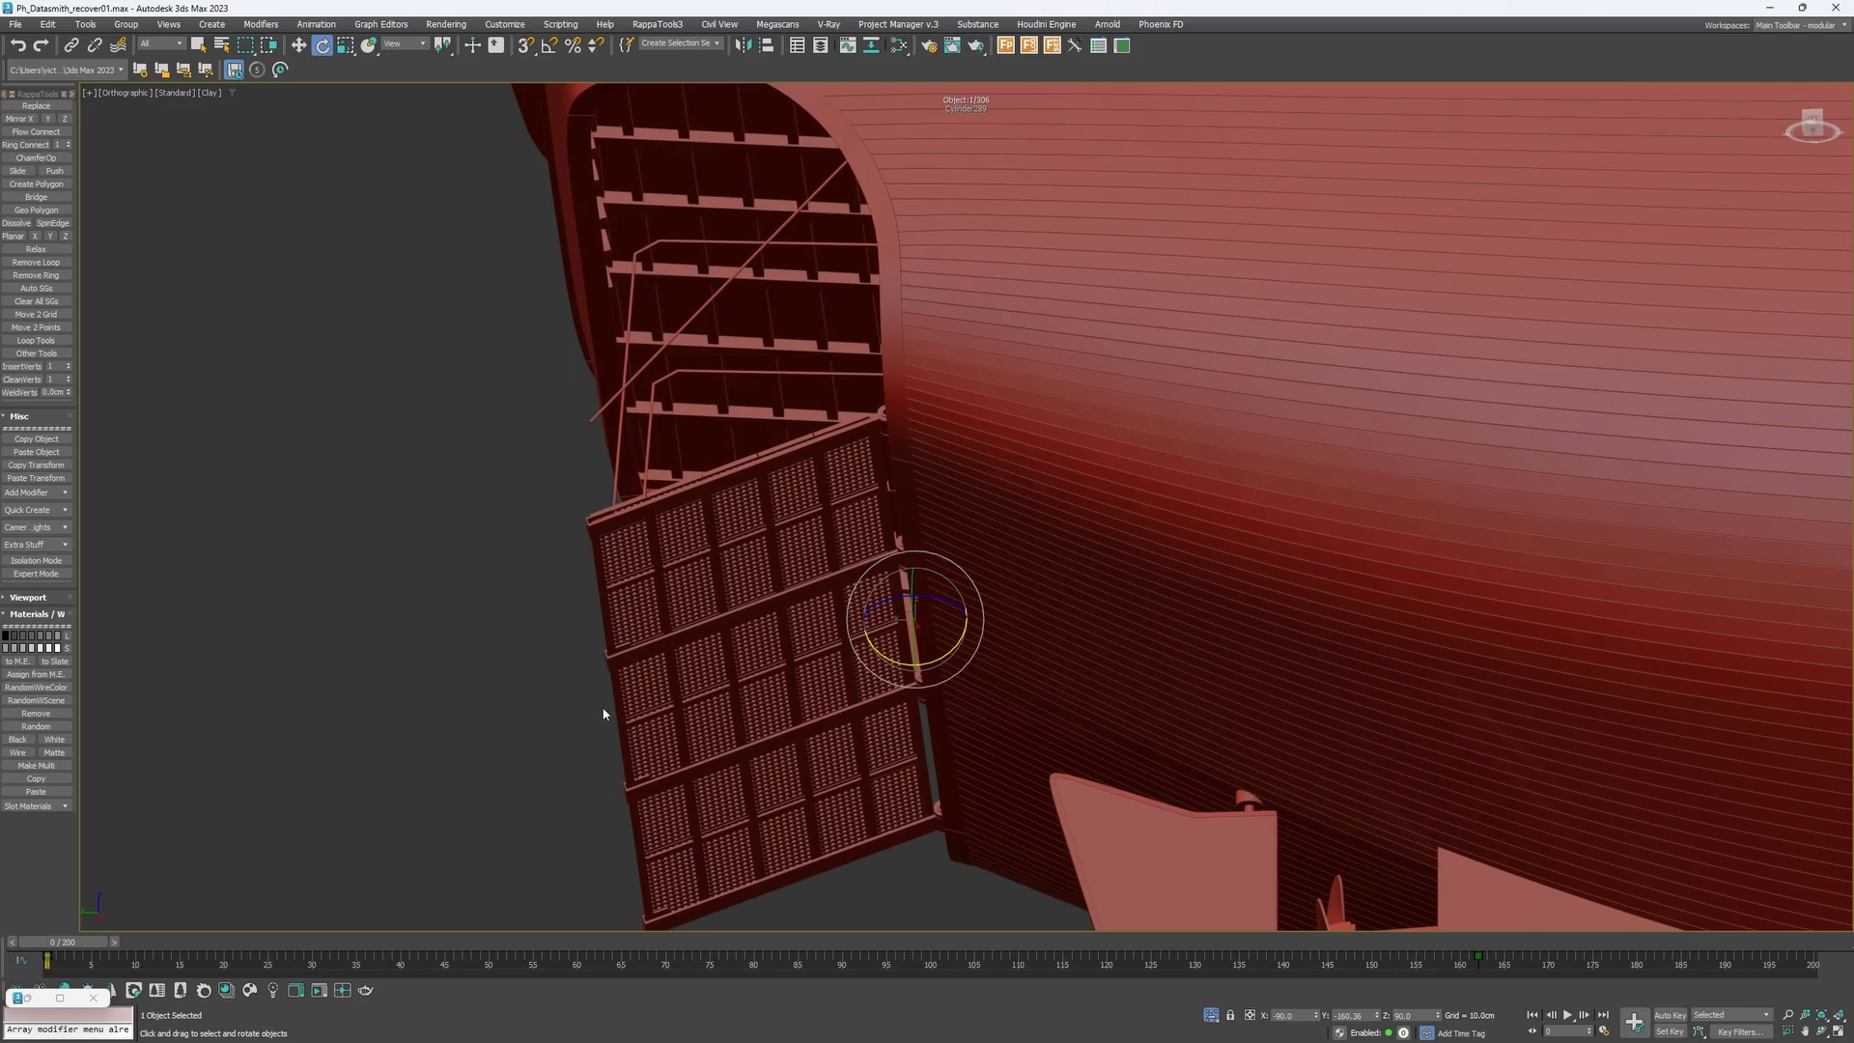
pyautogui.keyDown('alt'); pyautogui.moveTo(621, 866); pyautogui.dragTo(737, 794, button='middle'); pyautogui.keyUp('alt')
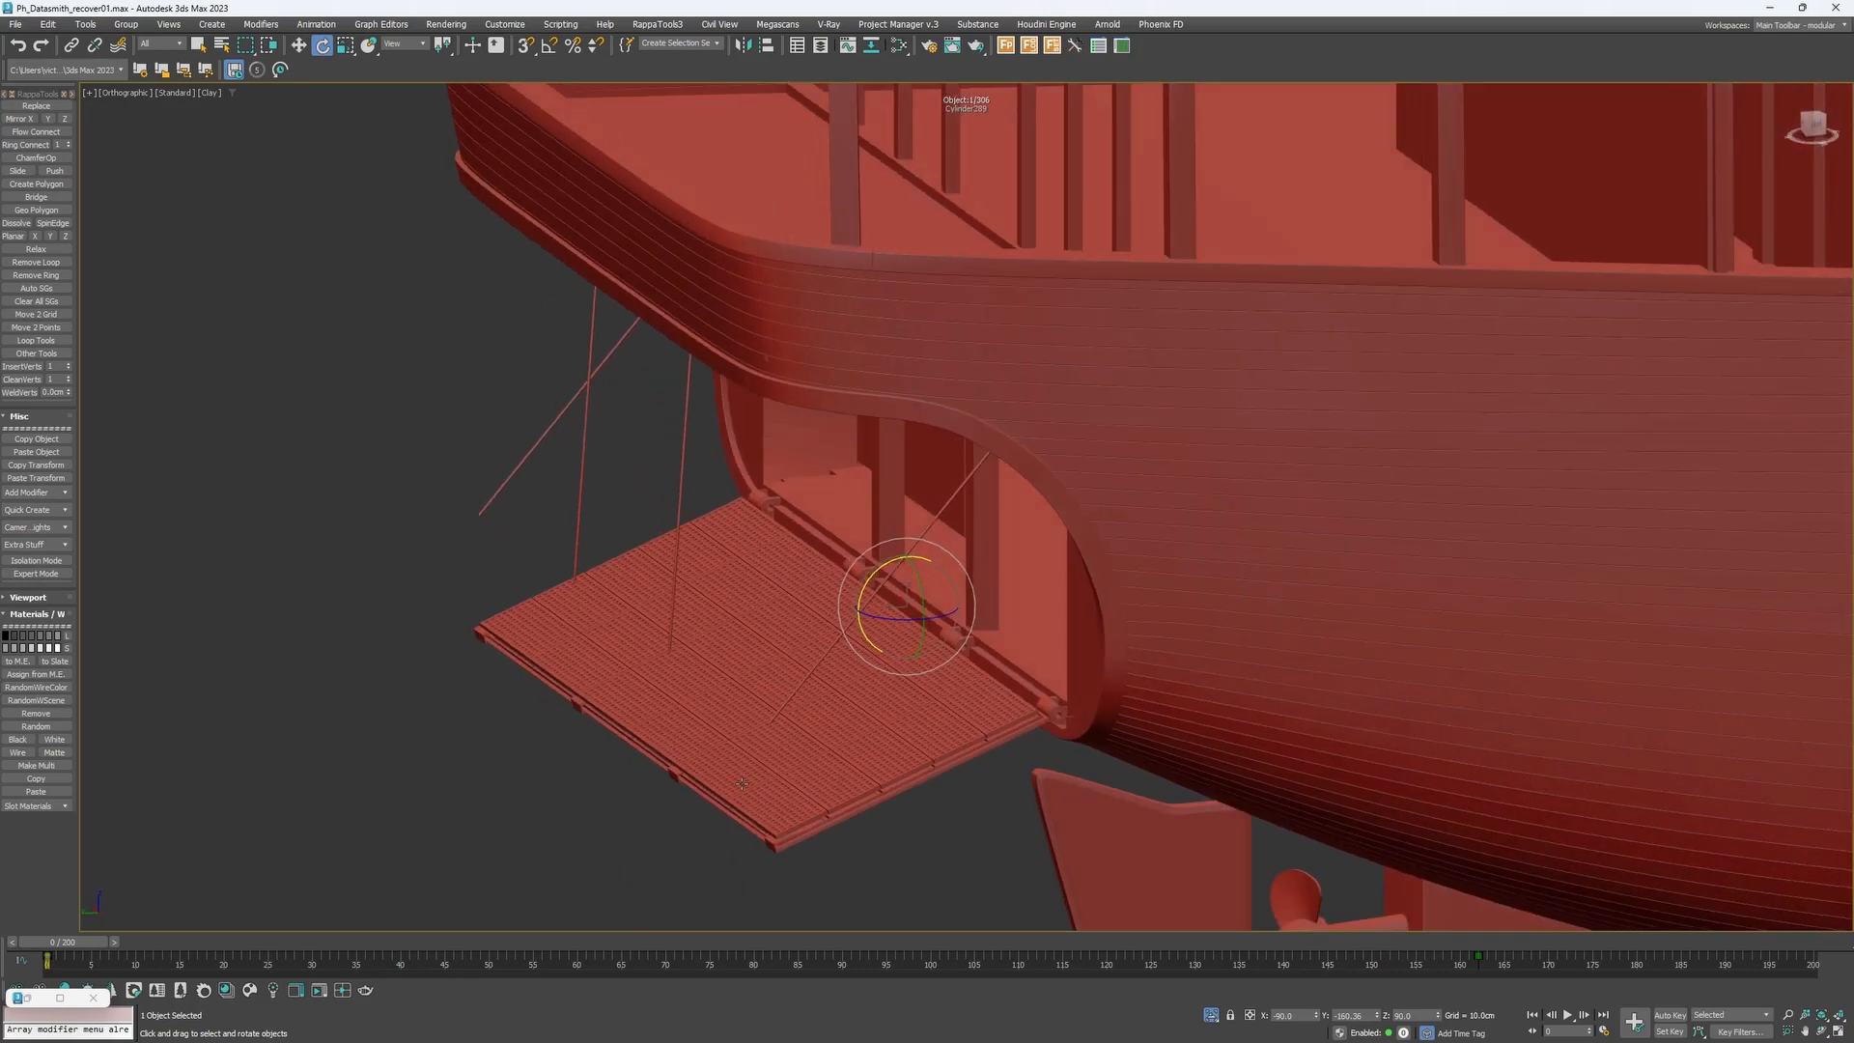
pyautogui.moveTo(873, 573); pyautogui.dragTo(613, 655)
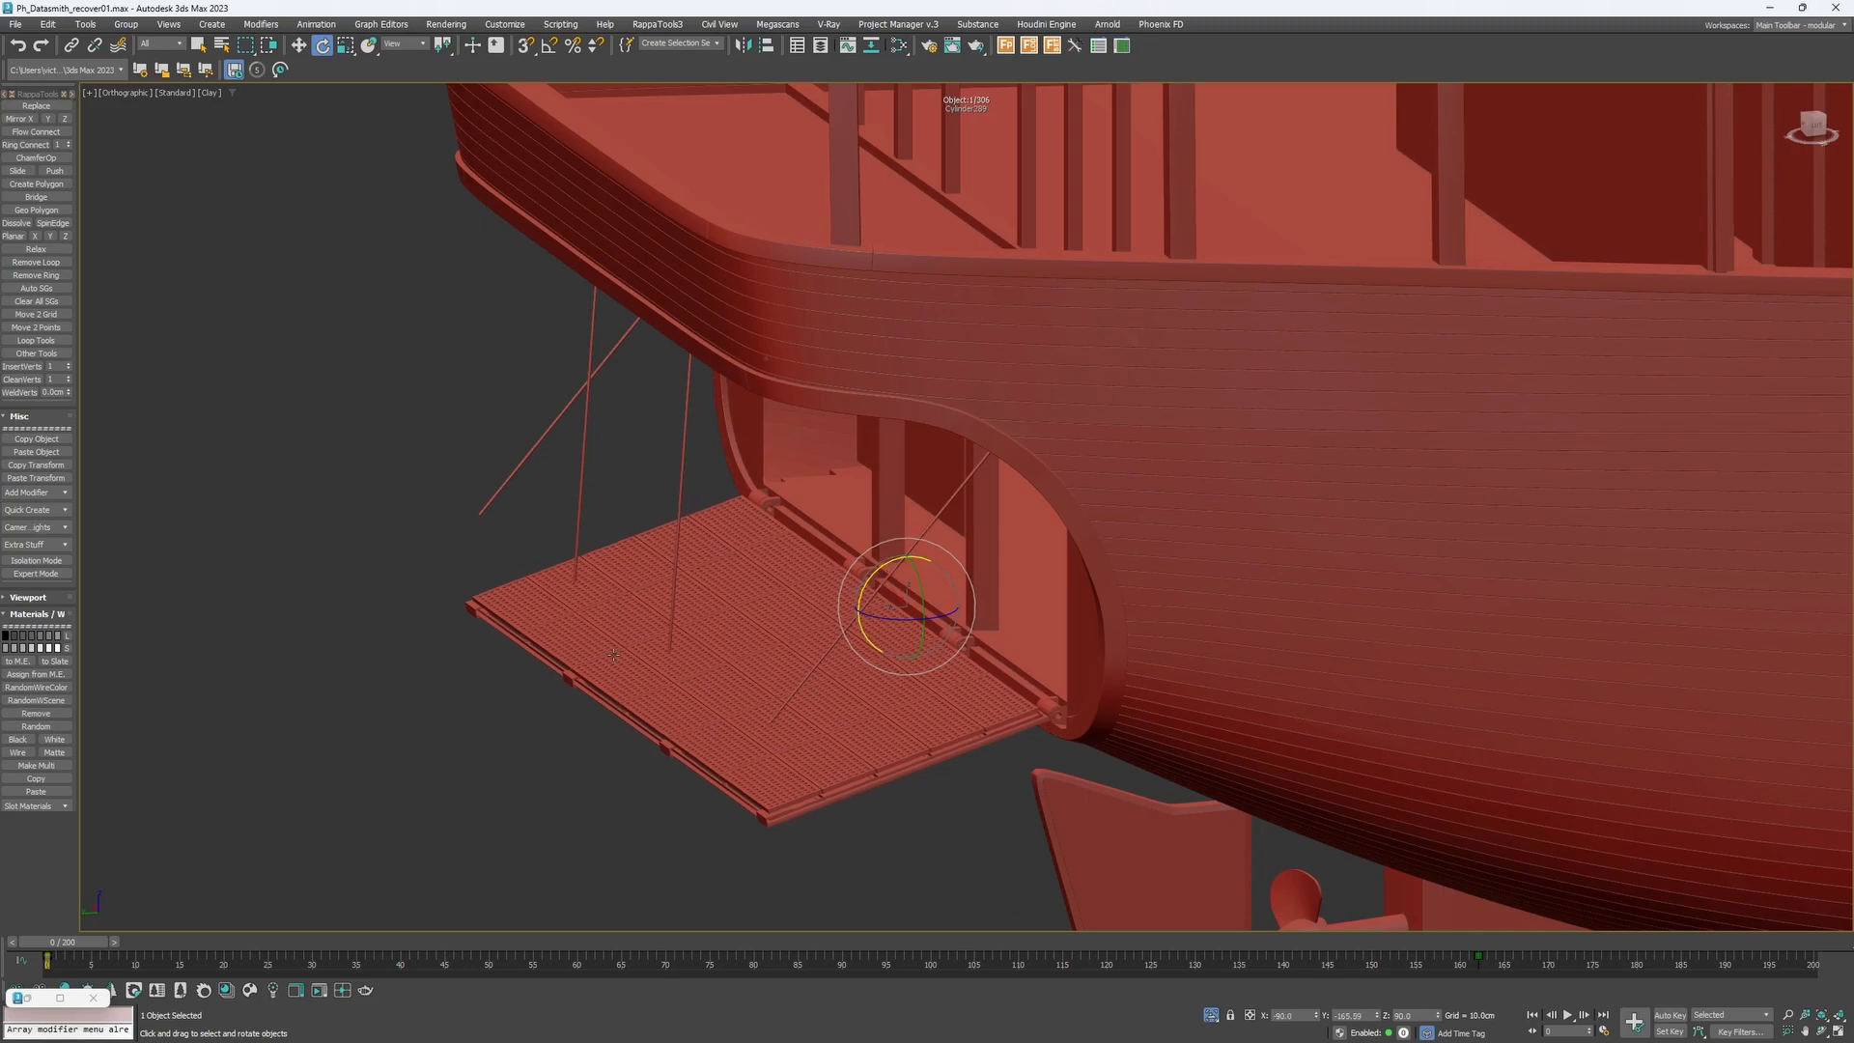
pyautogui.keyDown('alt'); pyautogui.moveTo(684, 668); pyautogui.dragTo(857, 591, button='middle'); pyautogui.keyUp('alt')
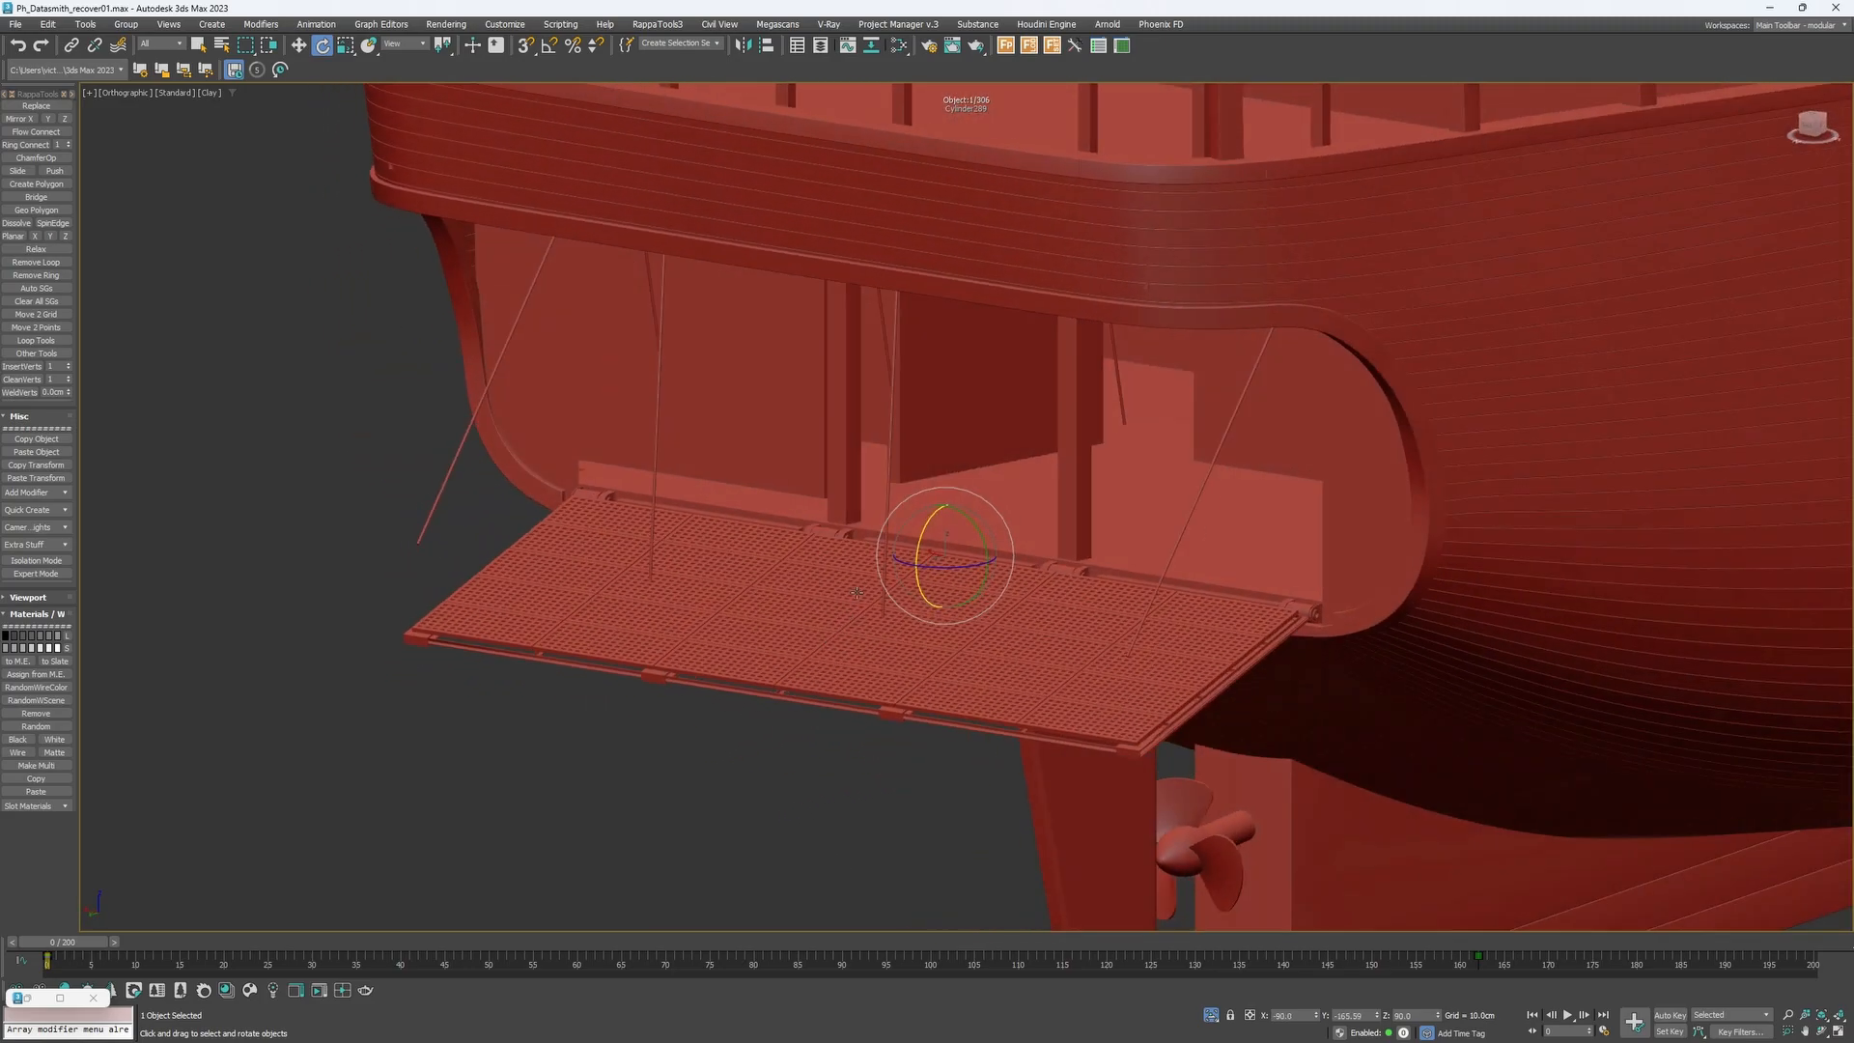
pyautogui.moveTo(976, 540); pyautogui.dragTo(744, 625, button='middle')
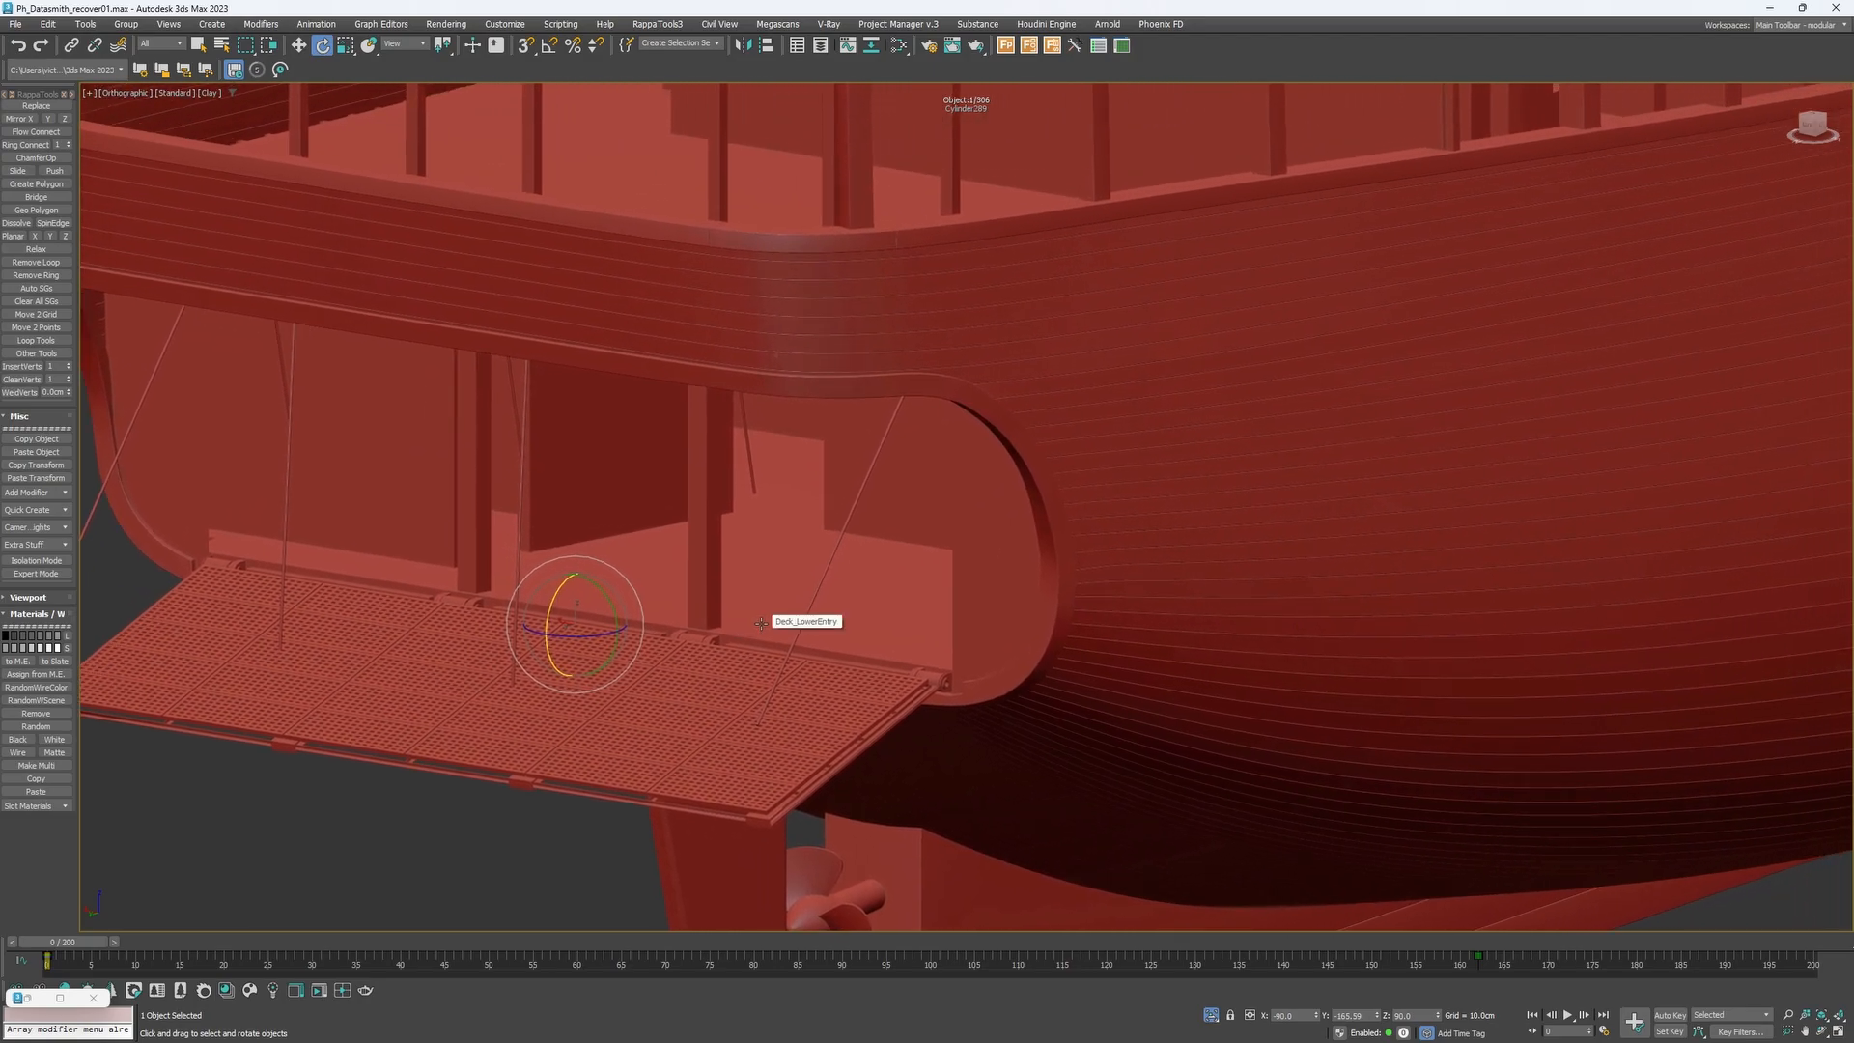
pyautogui.moveTo(761, 624); pyautogui.dragTo(829, 632, button='middle')
pyautogui.moveTo(793, 486); pyautogui.dragTo(822, 533, button='middle')
pyautogui.moveTo(650, 638)
pyautogui.mouseDown()
pyautogui.moveTo(753, 513)
pyautogui.moveTo(724, 493)
pyautogui.moveTo(735, 509)
pyautogui.moveTo(676, 618)
pyautogui.moveTo(663, 584)
pyautogui.moveTo(668, 620)
pyautogui.mouseUp()
# Scale the stern platform down along its hinge line so it spans only the central part of the stern opening.
pyautogui.moveTo(668, 620); pyautogui.dragTo(869, 600, button='middle')
pyautogui.press('r')
pyautogui.moveTo(869, 615); pyautogui.dragTo(982, 619)
pyautogui.scroll(5, 982, 619)
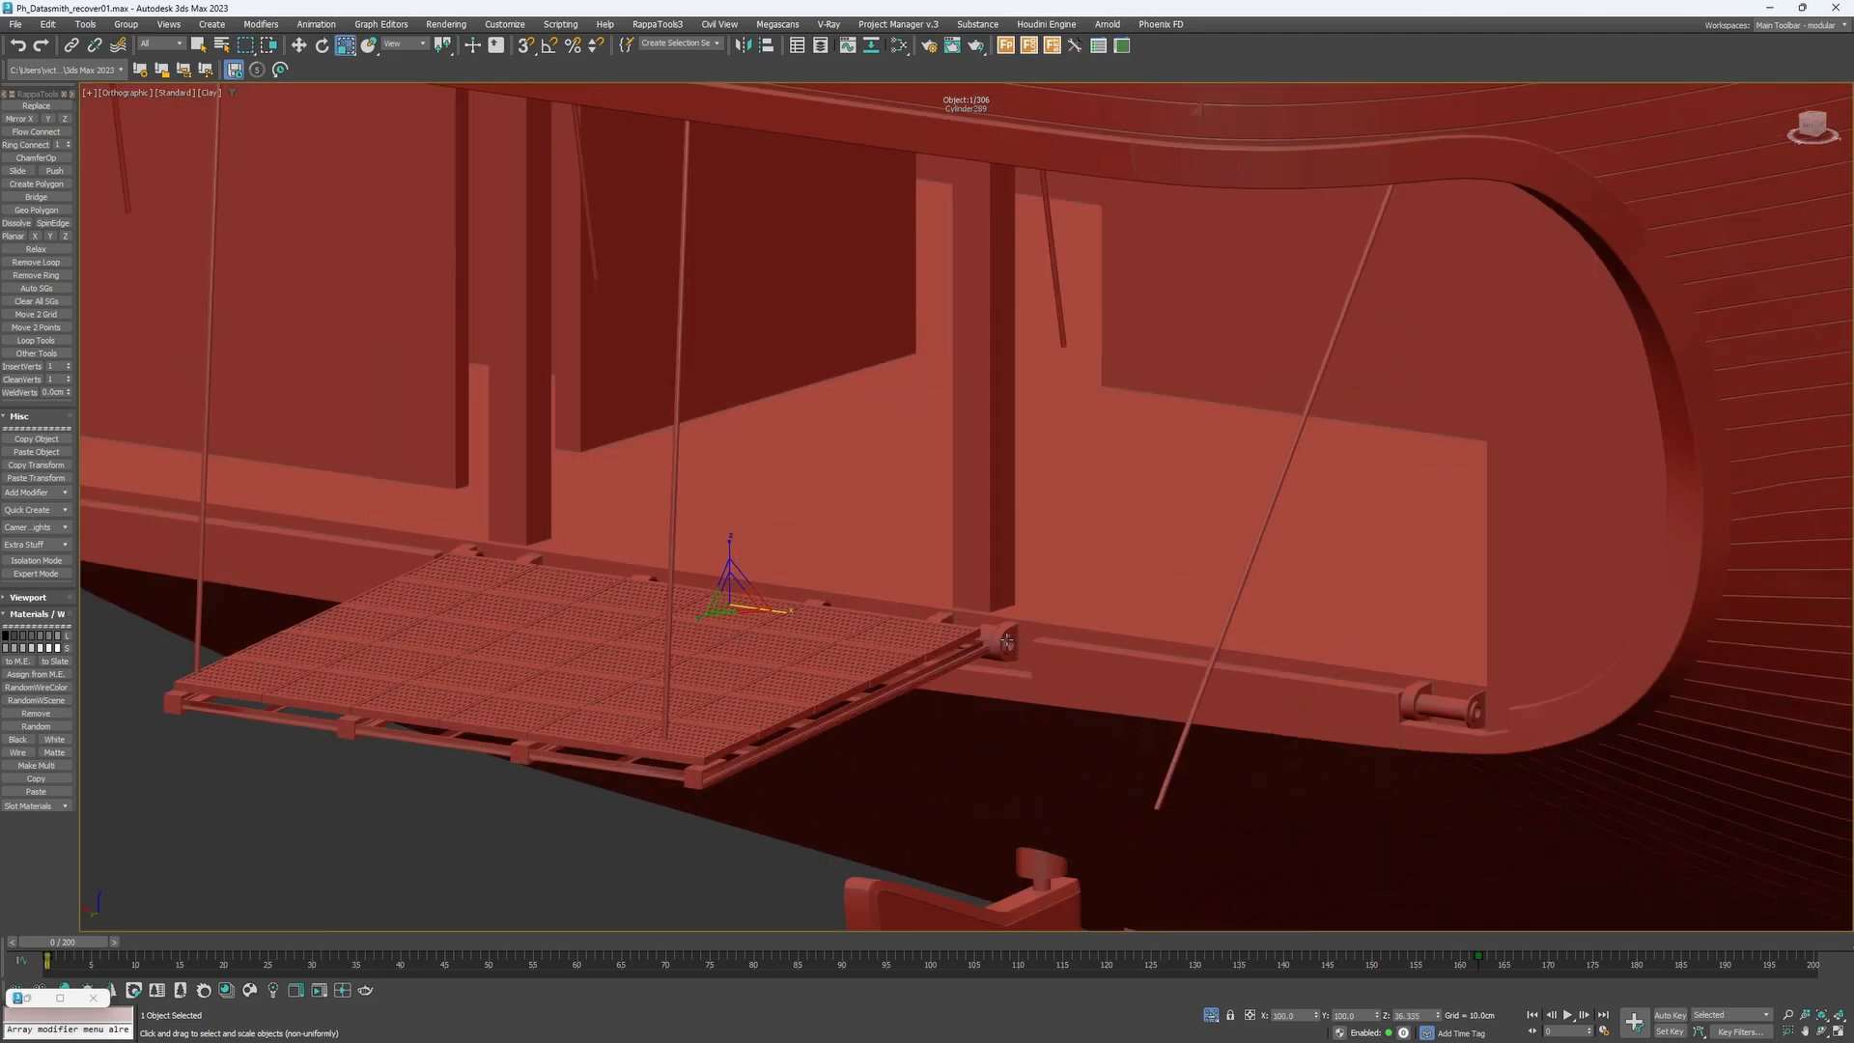
# Try tilting the narrowed platform about its hinge and undo the rotation.
pyautogui.scroll(-6, 983, 627)
pyautogui.press('e')
pyautogui.moveTo(848, 590); pyautogui.dragTo(877, 519)
pyautogui.hotkey('ctrl', 'z')
pyautogui.keyDown('alt'); pyautogui.moveTo(963, 600); pyautogui.dragTo(964, 620, button='middle'); pyautogui.keyUp('alt')
pyautogui.scroll(2, 964, 620)
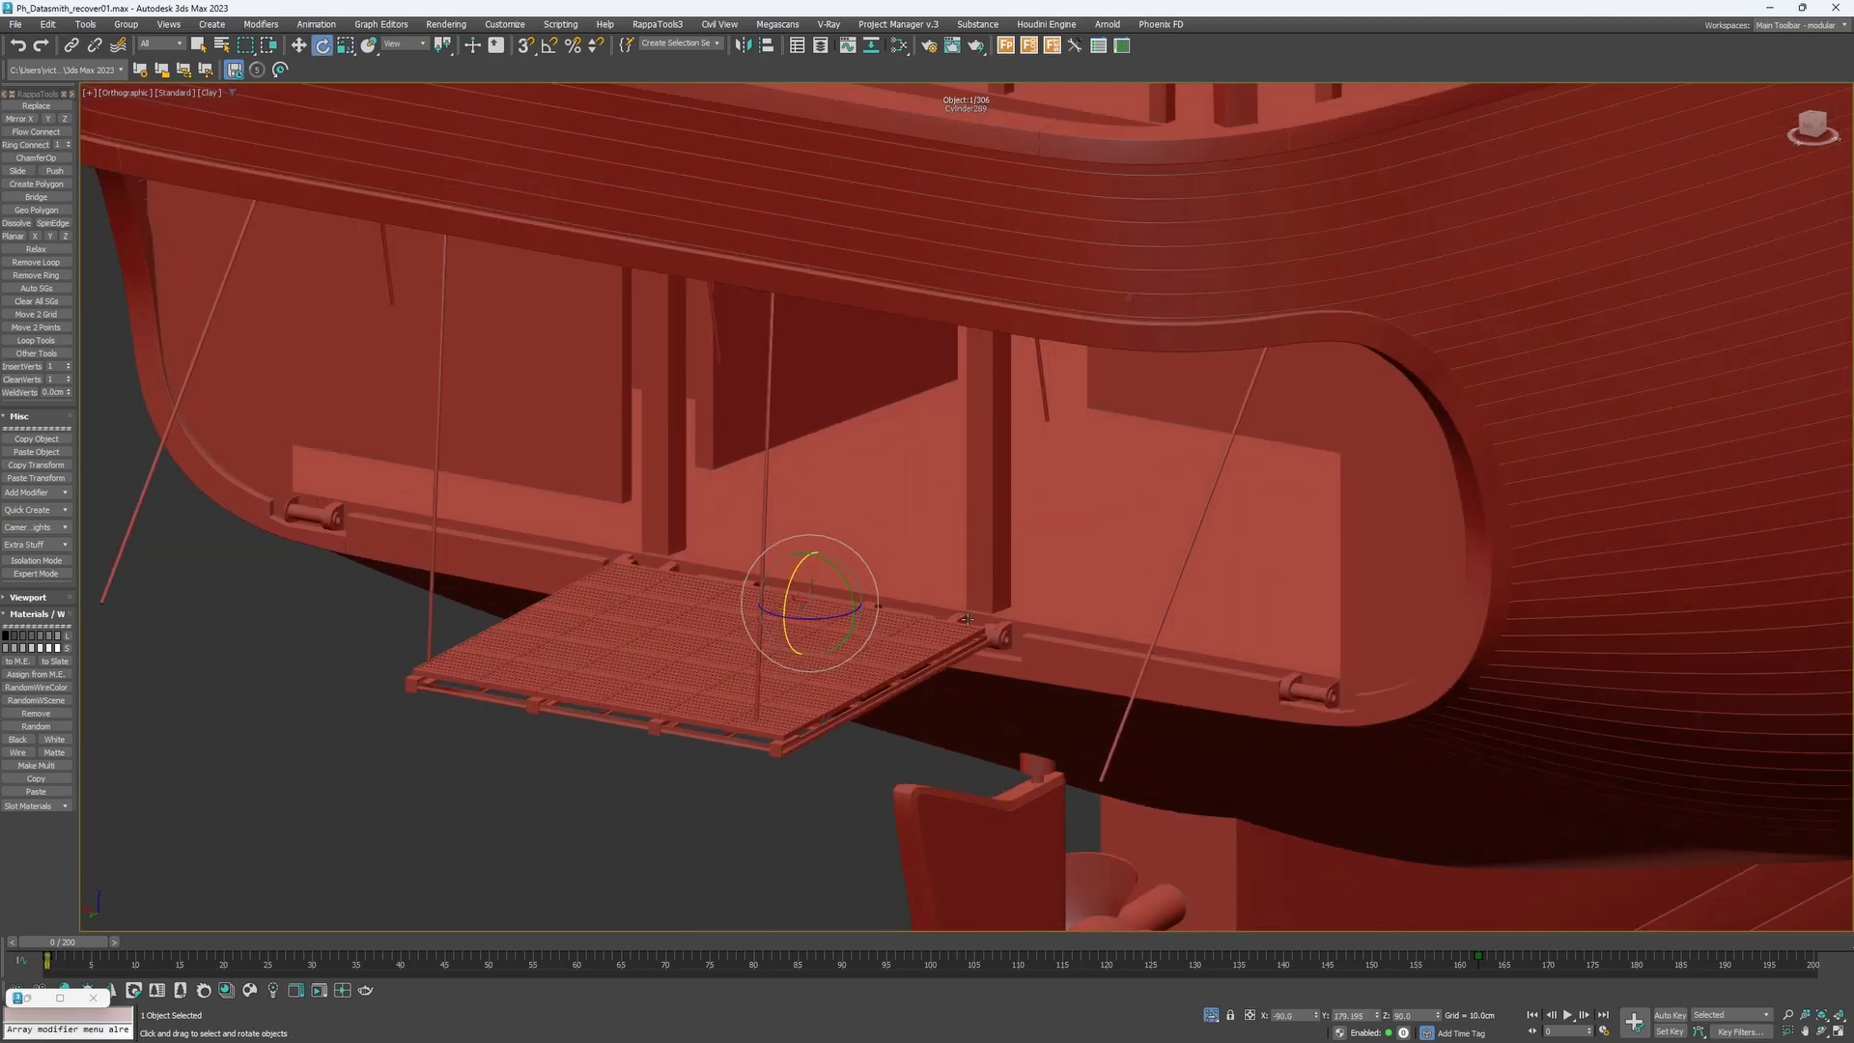
# Scrub the animation back to frame 0 and examine the narrowed platform in the stern opening from several angles.
pyautogui.scroll(2, 964, 619)
pyautogui.moveTo(655, 947); pyautogui.dragTo(143, 848)
pyautogui.hotkey('shift', 'z')
pyautogui.hotkey('shift', 'z')
pyautogui.hotkey('shift', 'z')
pyautogui.keyDown('alt'); pyautogui.moveTo(1004, 599); pyautogui.dragTo(1069, 725, button='middle'); pyautogui.keyUp('alt')
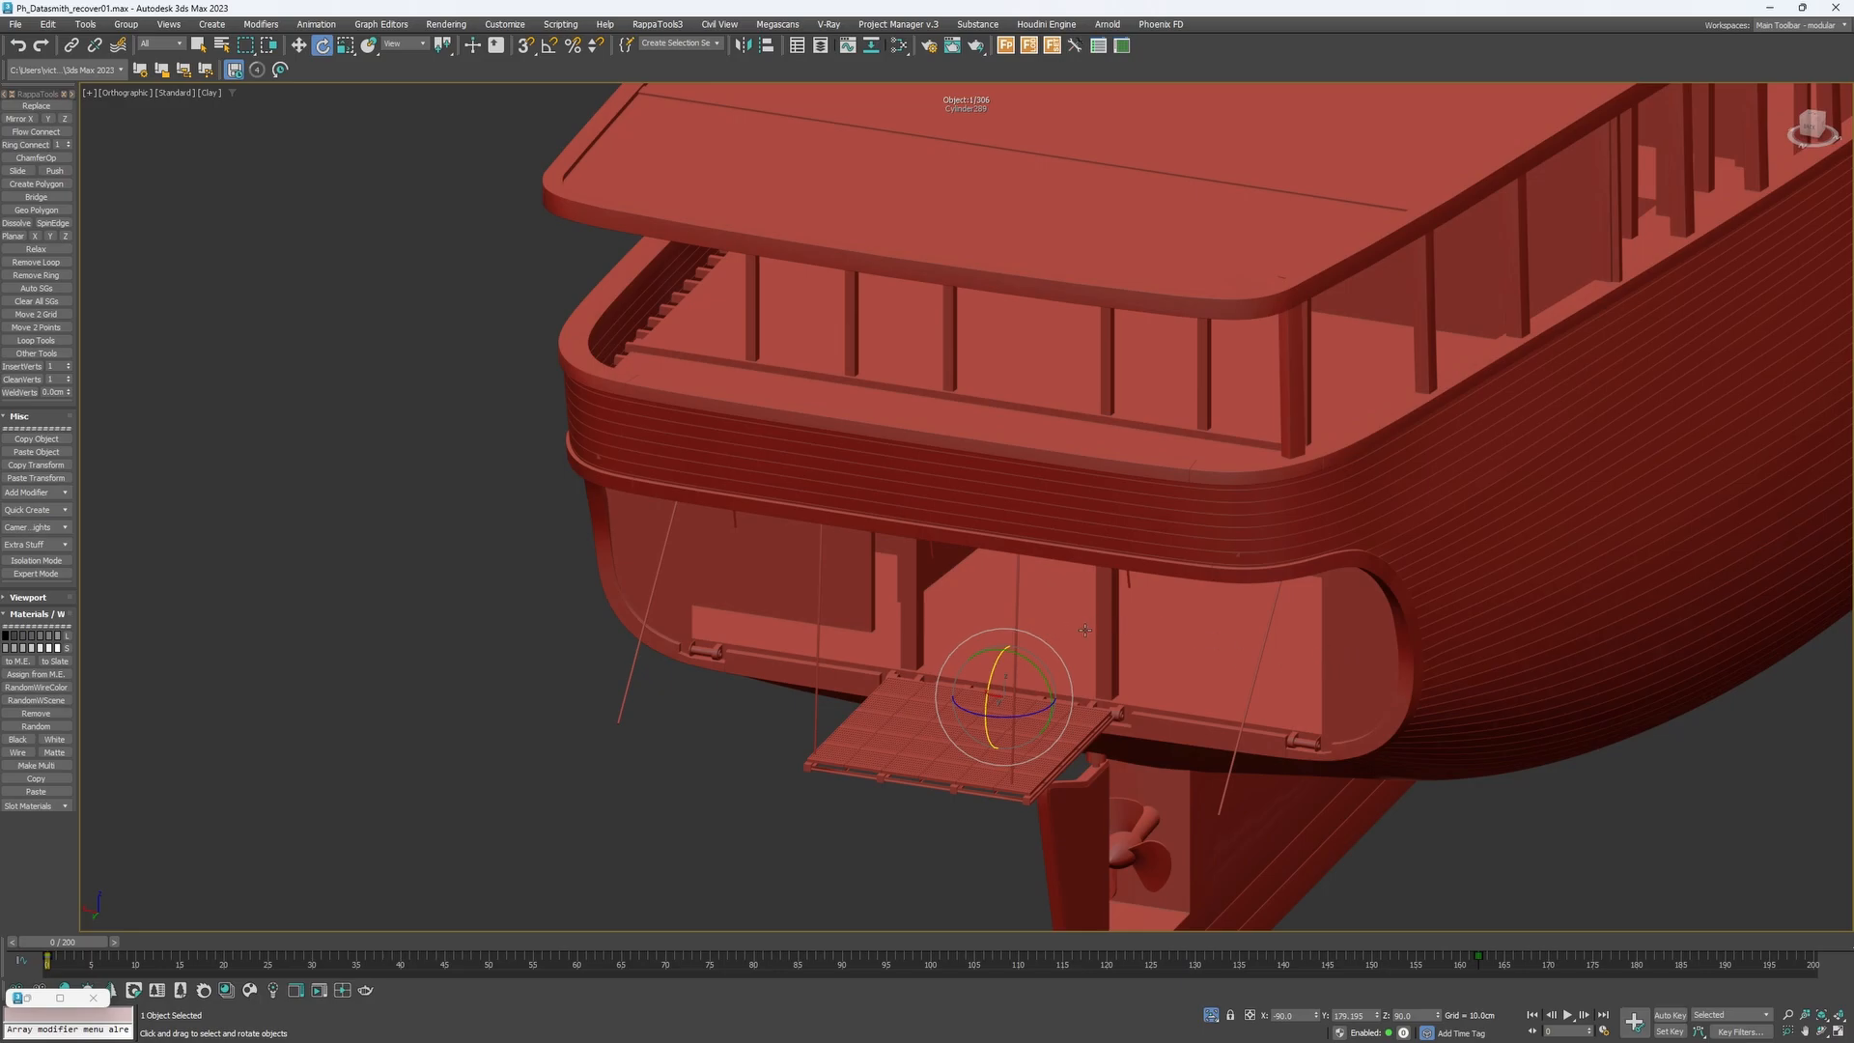
pyautogui.keyDown('alt'); pyautogui.moveTo(983, 678); pyautogui.dragTo(485, 532, button='middle'); pyautogui.keyUp('alt')
pyautogui.keyDown('alt'); pyautogui.moveTo(757, 691); pyautogui.dragTo(668, 645, button='middle'); pyautogui.keyUp('alt')
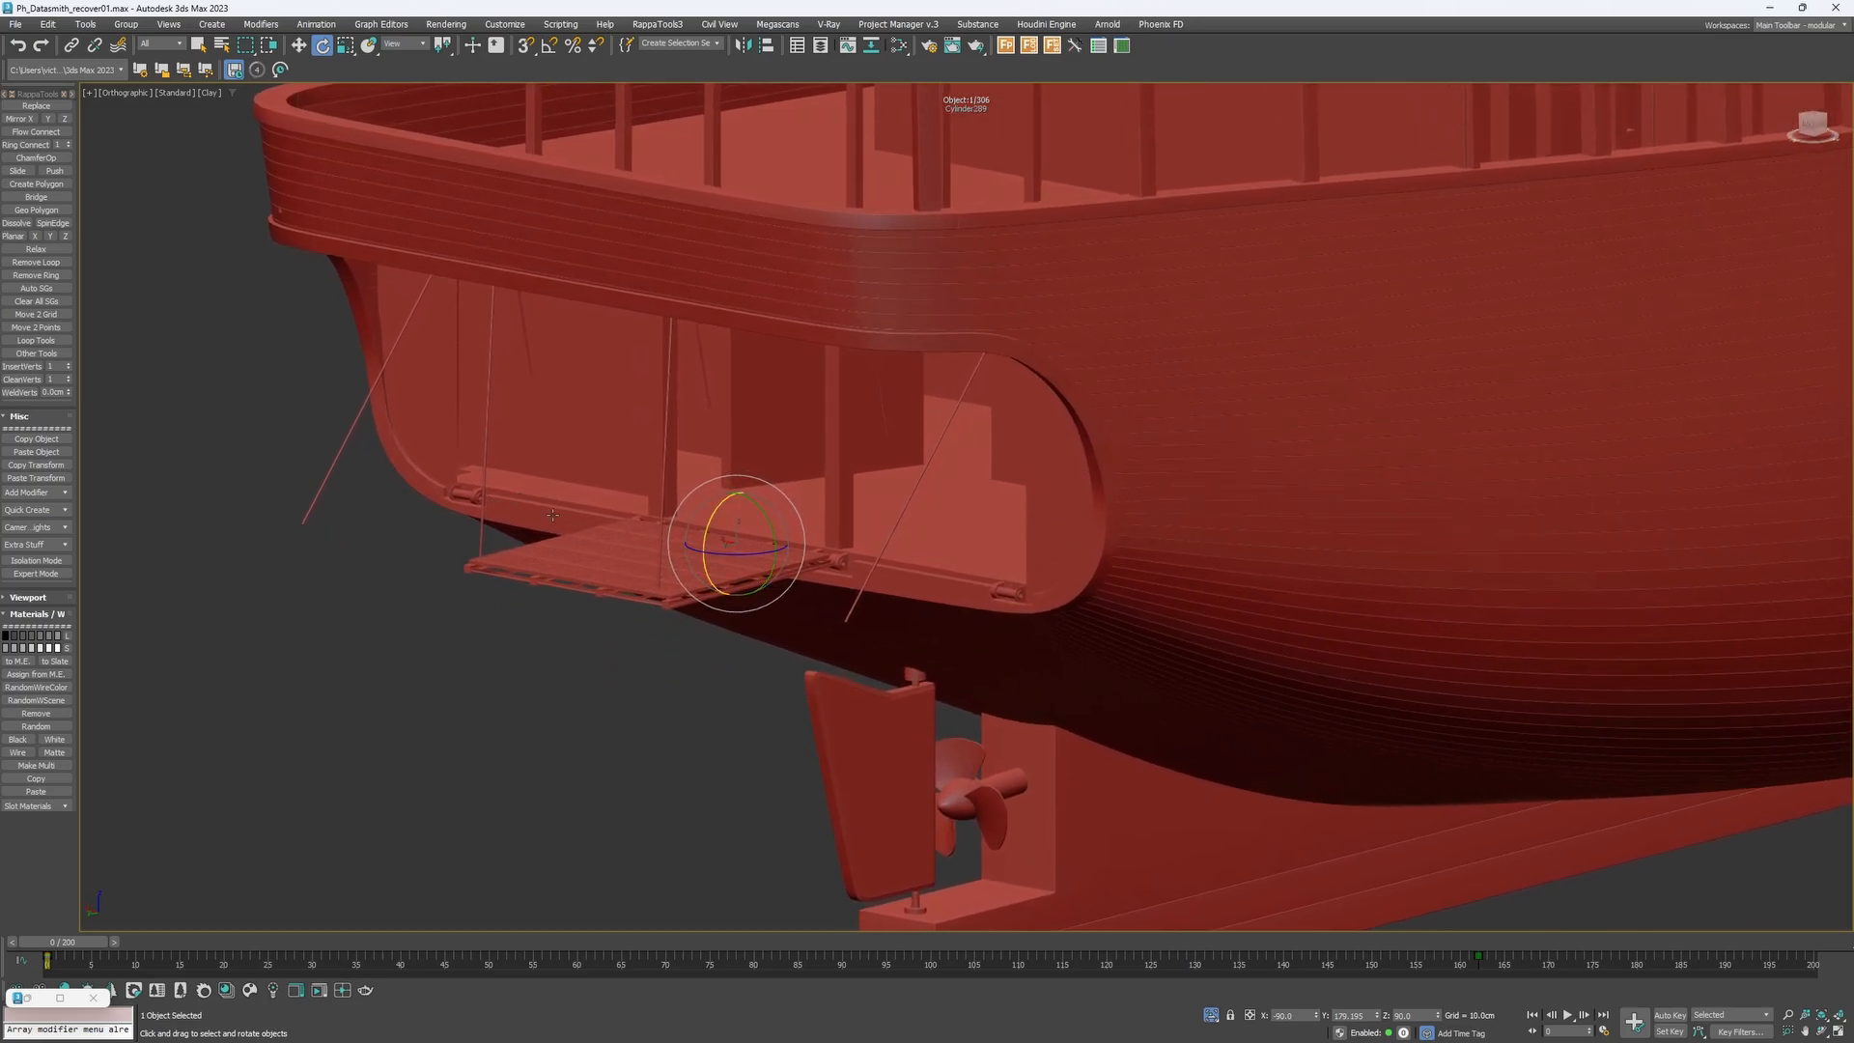
pyautogui.keyDown('alt'); pyautogui.moveTo(655, 530); pyautogui.dragTo(704, 572, button='middle'); pyautogui.keyUp('alt')
pyautogui.scroll(1, 697, 524)
# Scrub the animation to check how the narrowed platform swings closed and open, stopping at frame 9.
pyautogui.moveTo(1036, 942); pyautogui.dragTo(1656, 942)
pyautogui.moveTo(1399, 944); pyautogui.dragTo(1133, 831)
pyautogui.keyDown('alt'); pyautogui.moveTo(840, 681); pyautogui.dragTo(695, 440, button='middle'); pyautogui.keyUp('alt')
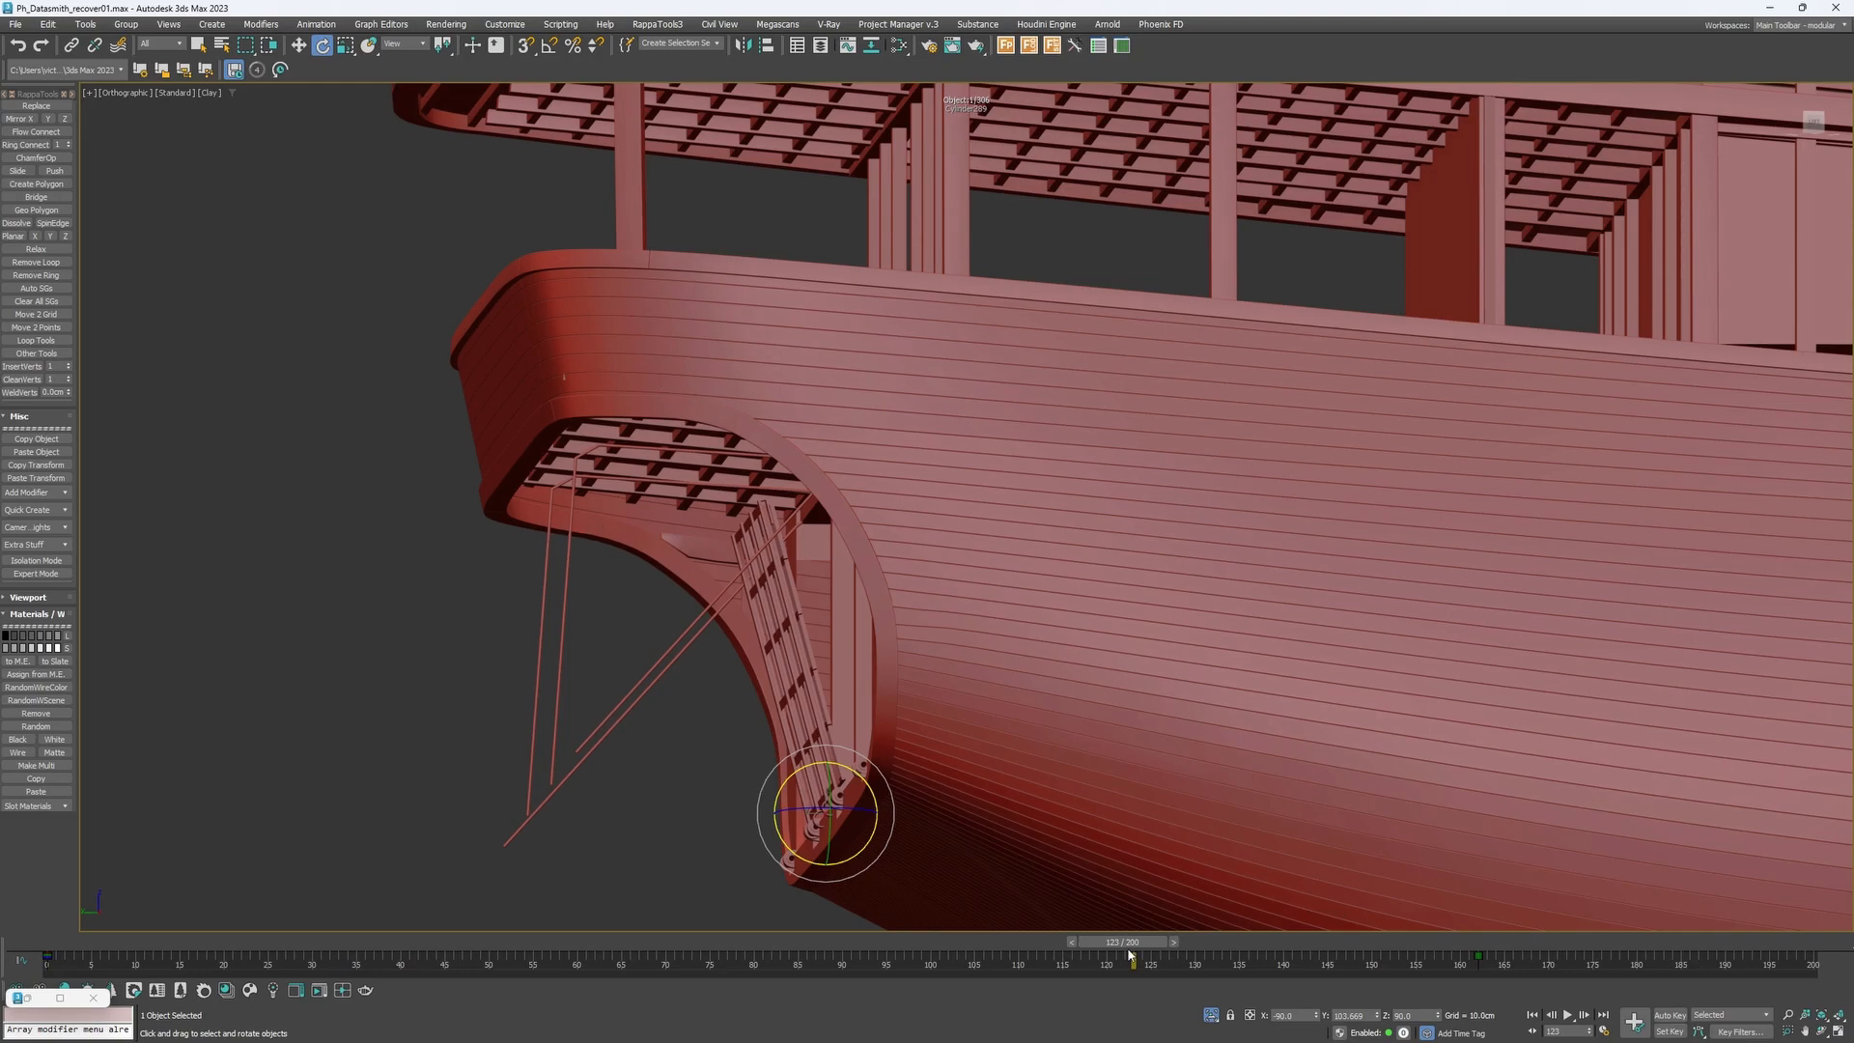
pyautogui.moveTo(1130, 955); pyautogui.dragTo(1018, 994)
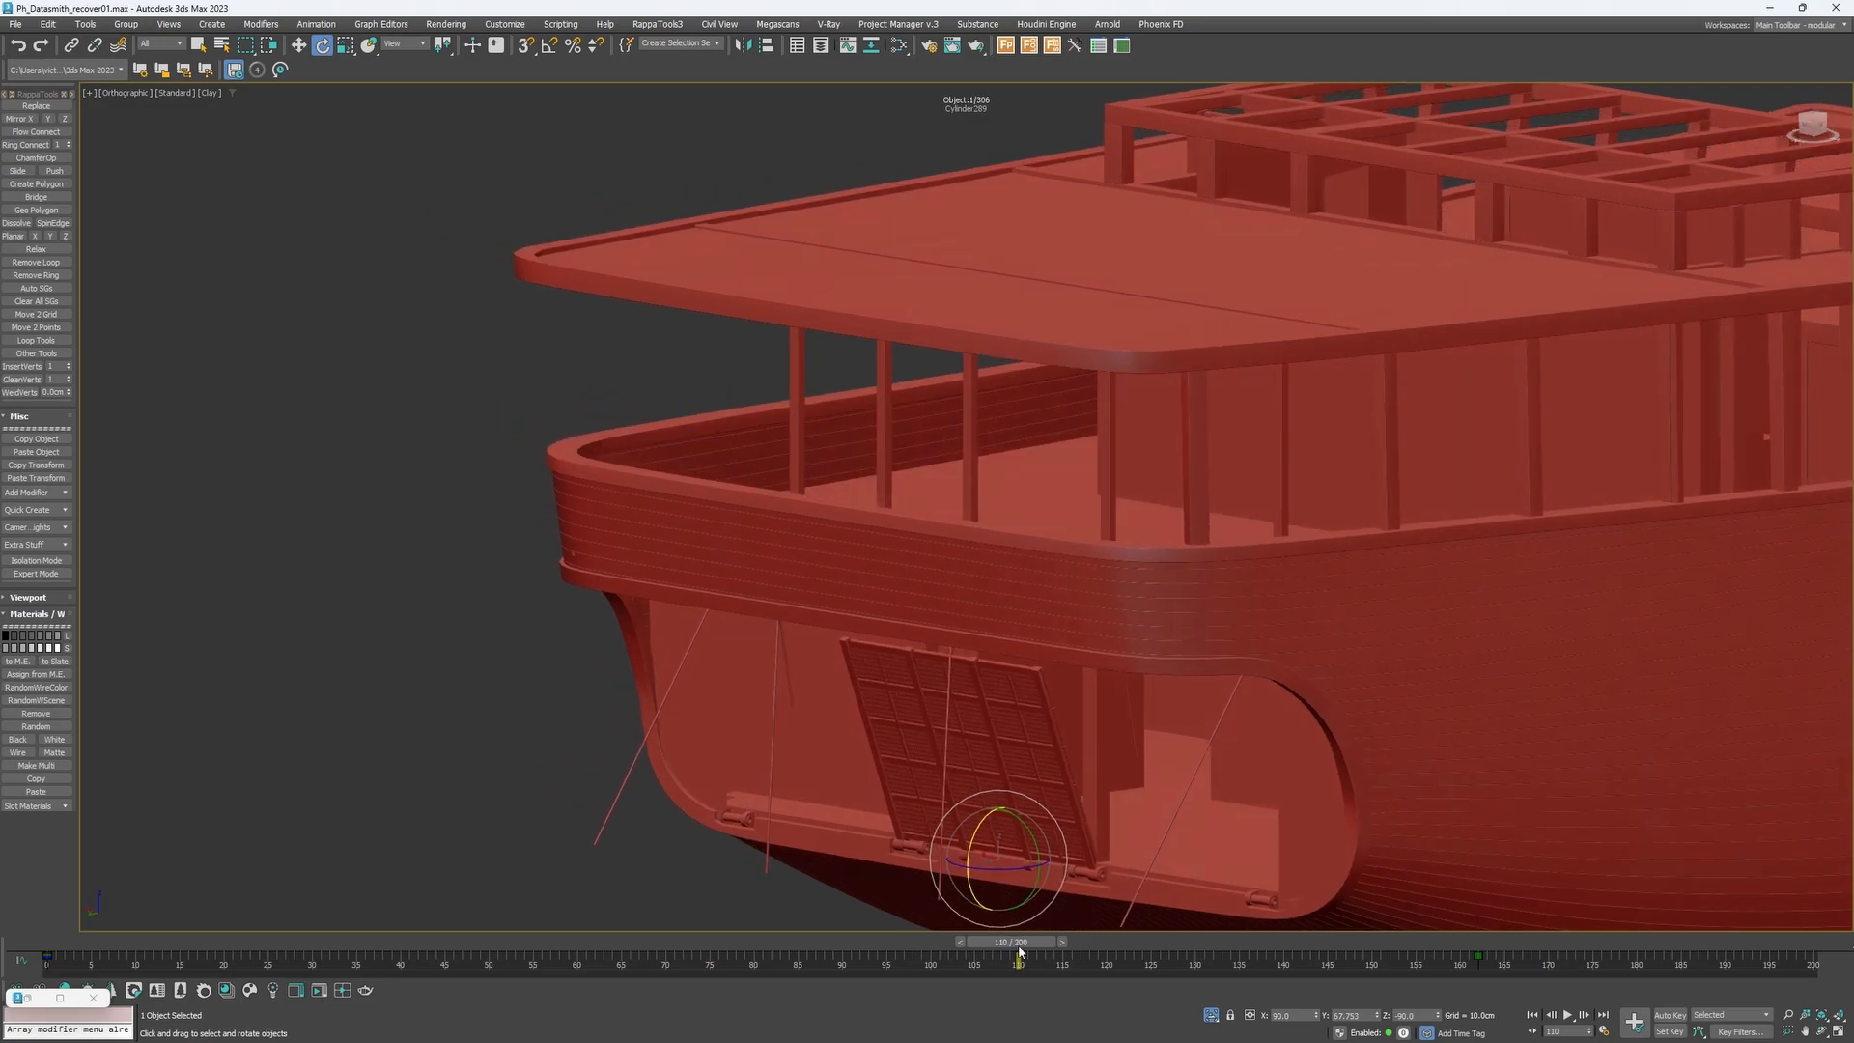
pyautogui.moveTo(1018, 948); pyautogui.dragTo(134, 908)
# Switch to Acrobat to check the lower deck plan in 1.pdf and return to 3ds Max.
pyautogui.hotkey('alt', 'Tab')
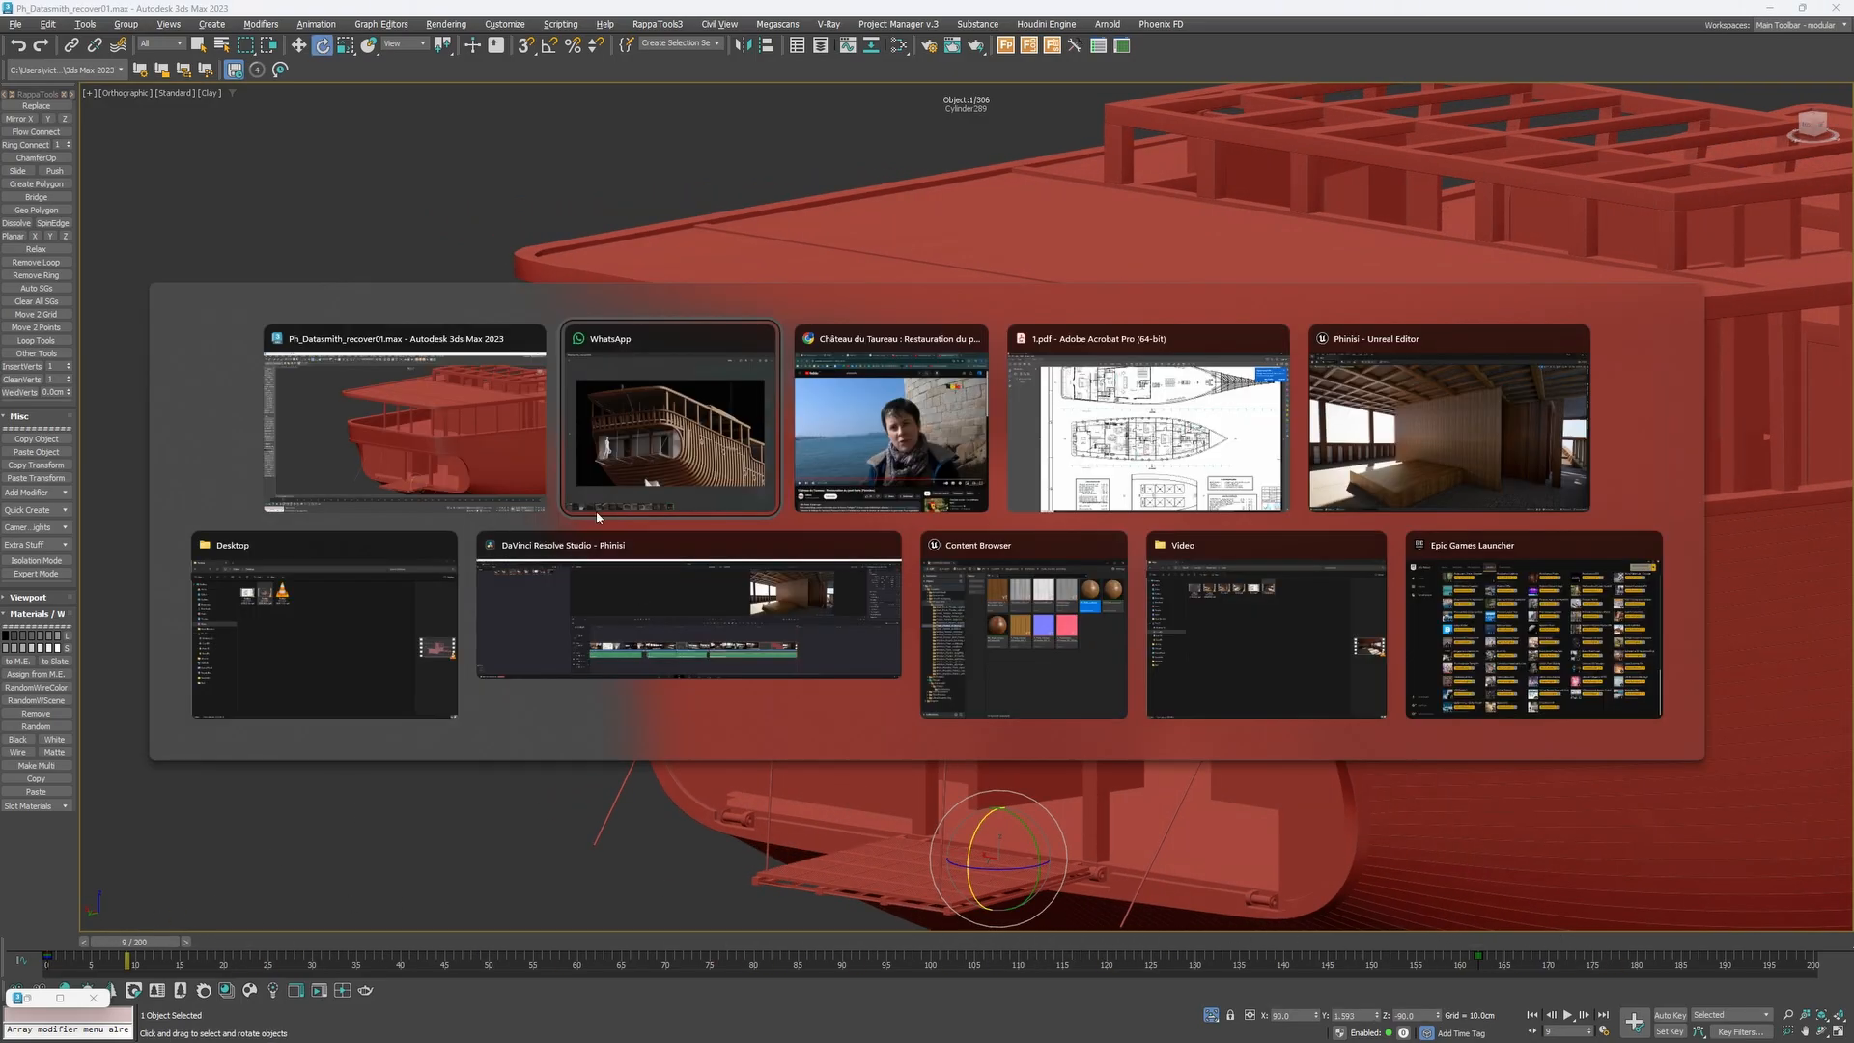
pyautogui.click(1146, 471)
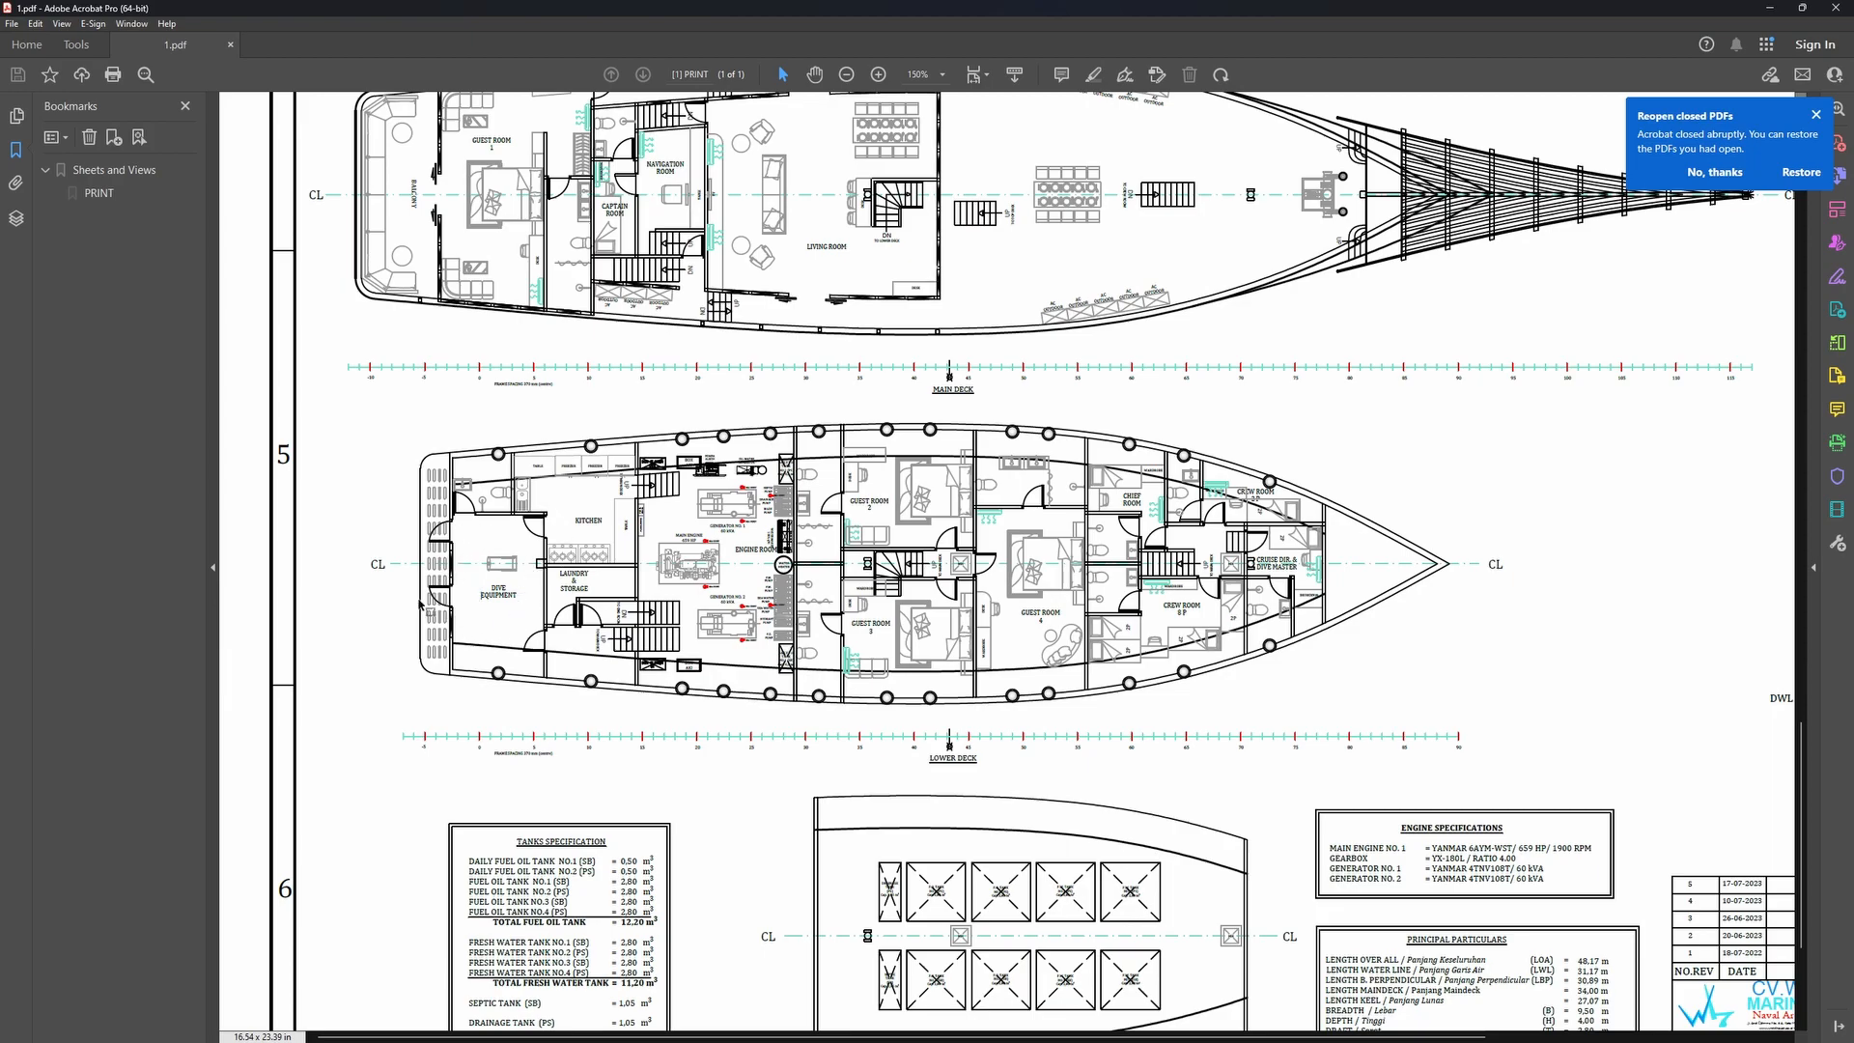
pyautogui.hotkey('alt', 'Tab')
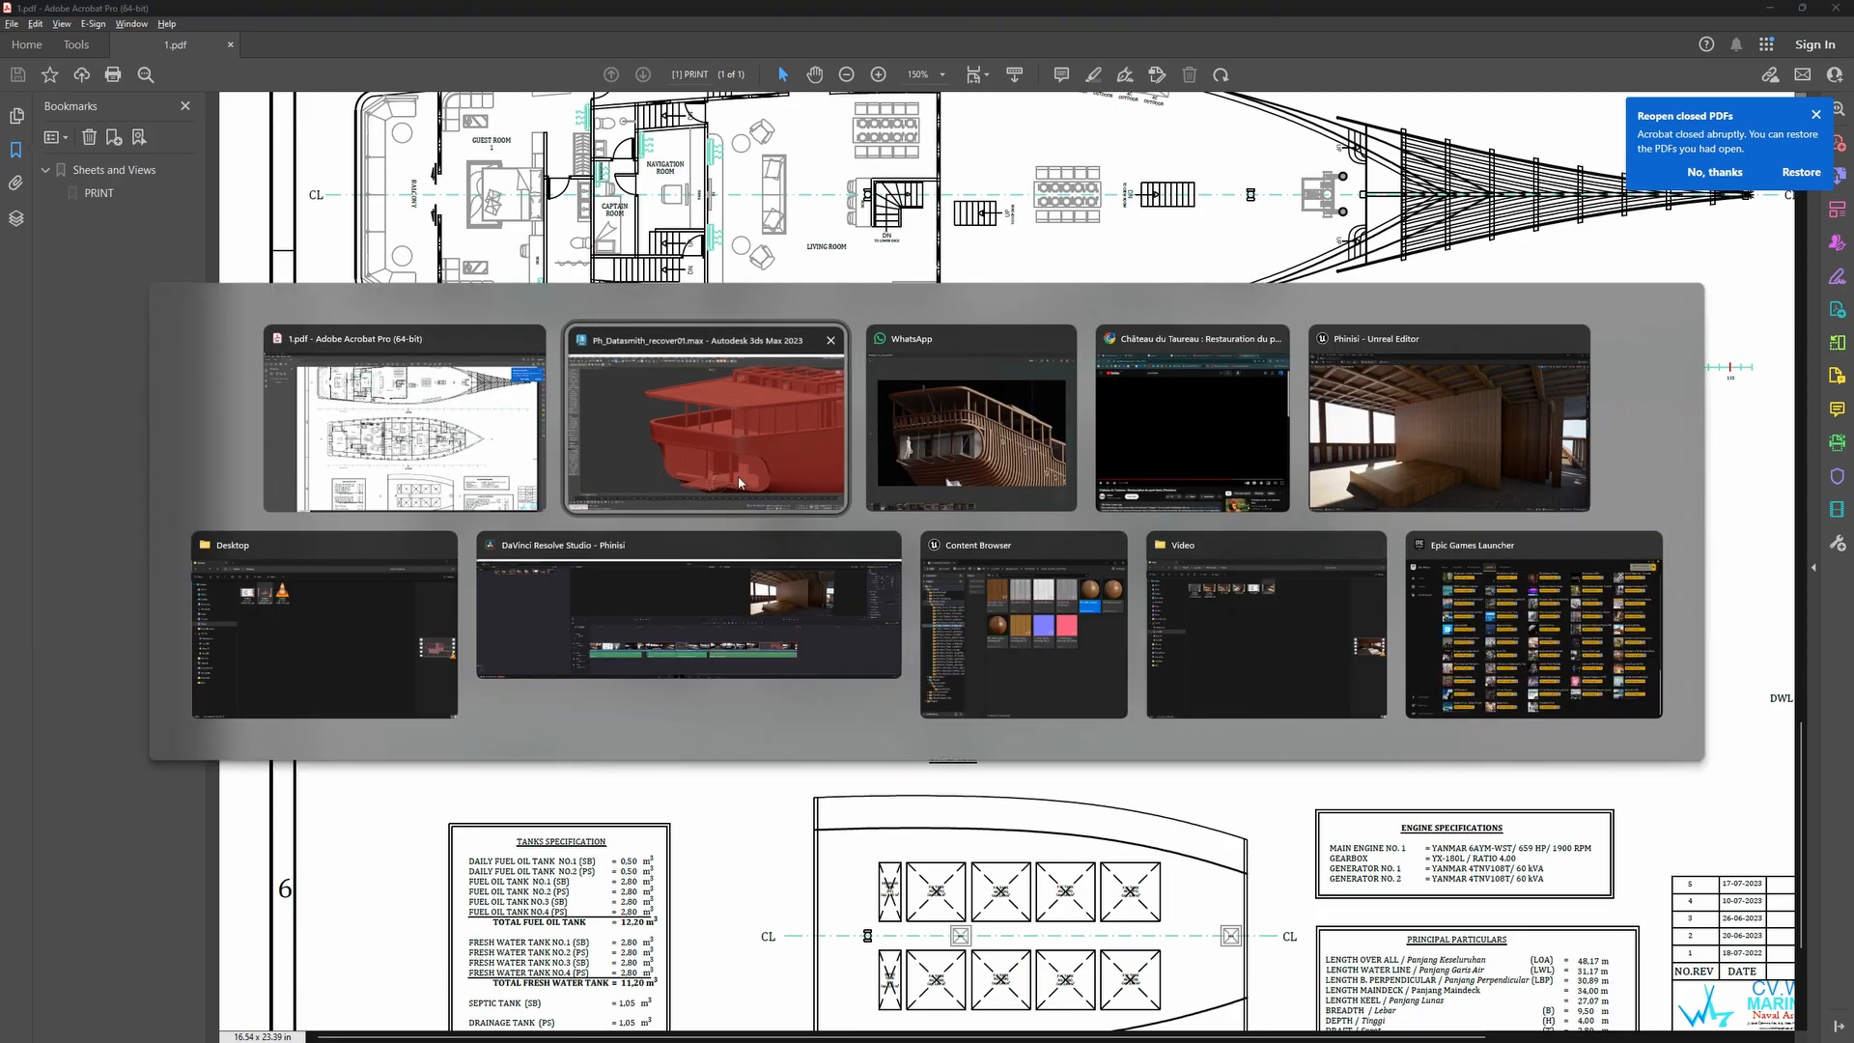
pyautogui.click(738, 482)
# Examine the stern with the narrowed platform from both sides and in relation to the whole ship.
pyautogui.scroll(5, 1034, 697)
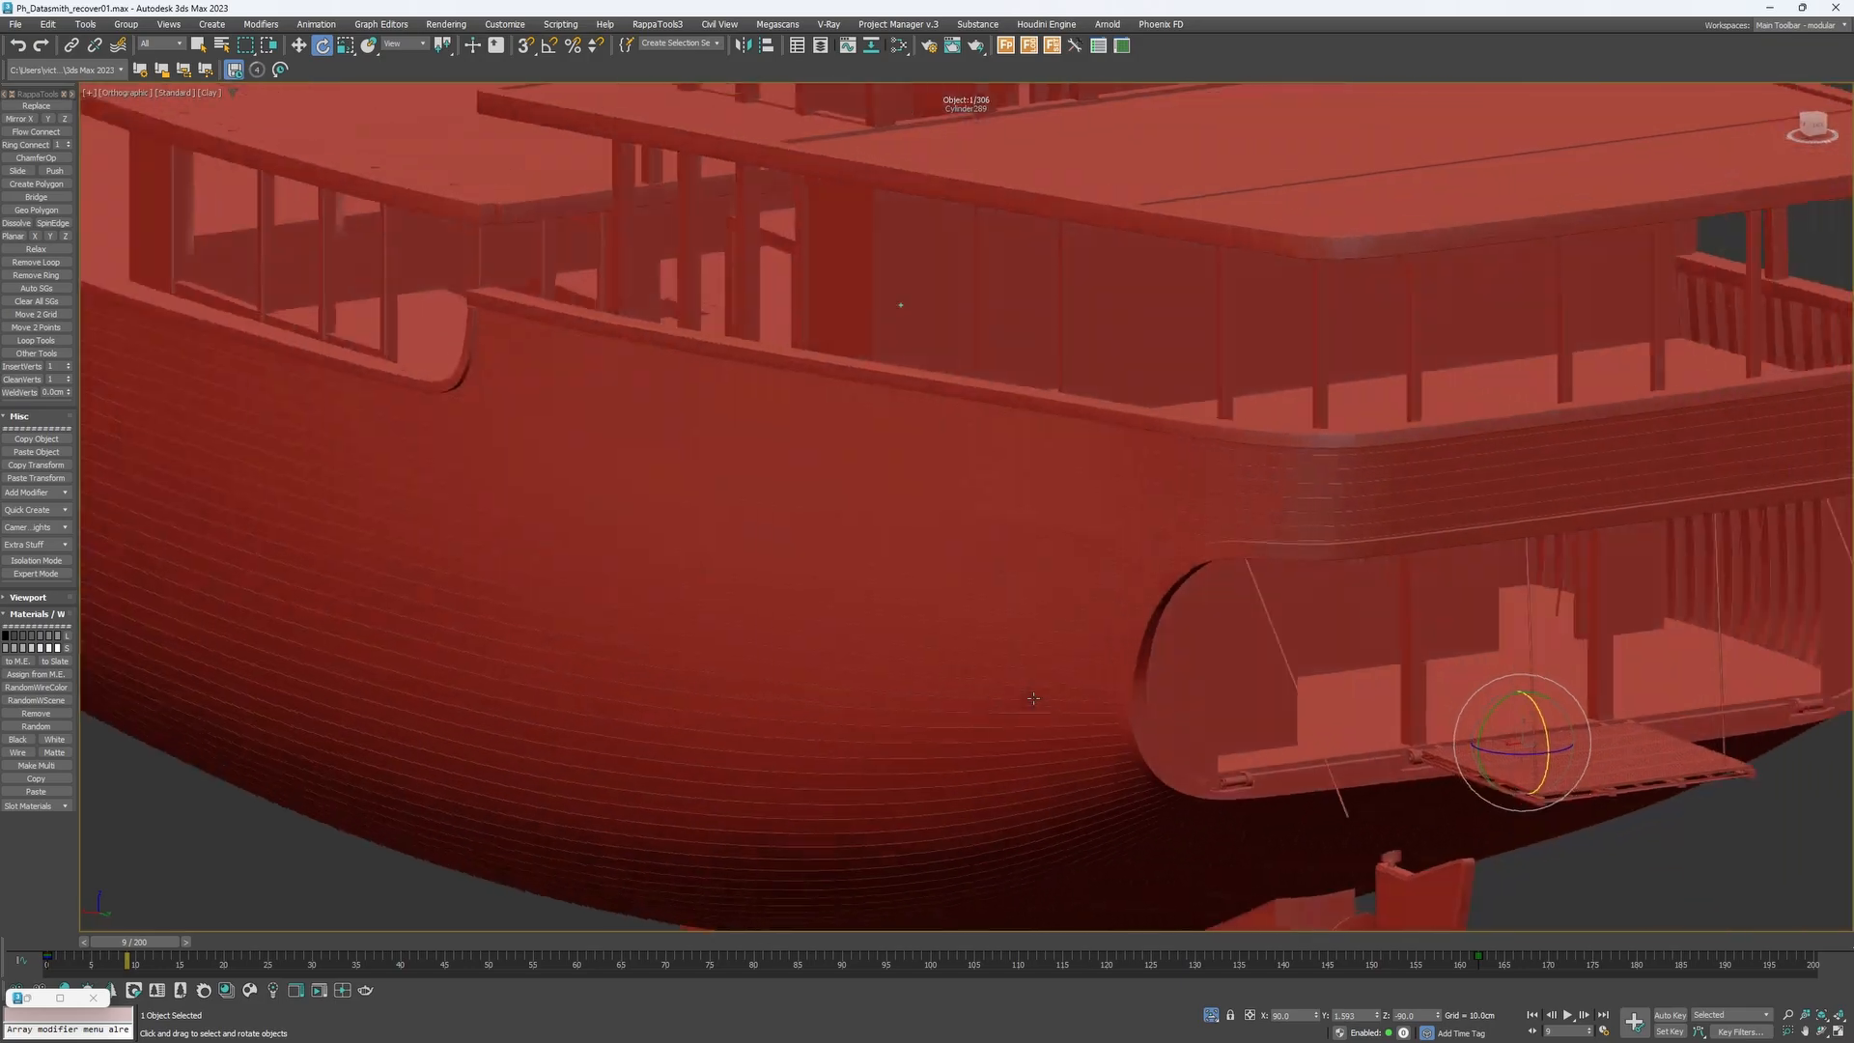
pyautogui.moveTo(1033, 697); pyautogui.dragTo(488, 693, button='middle')
pyautogui.keyDown('alt'); pyautogui.moveTo(1096, 550); pyautogui.dragTo(1063, 548, button='middle'); pyautogui.keyUp('alt')
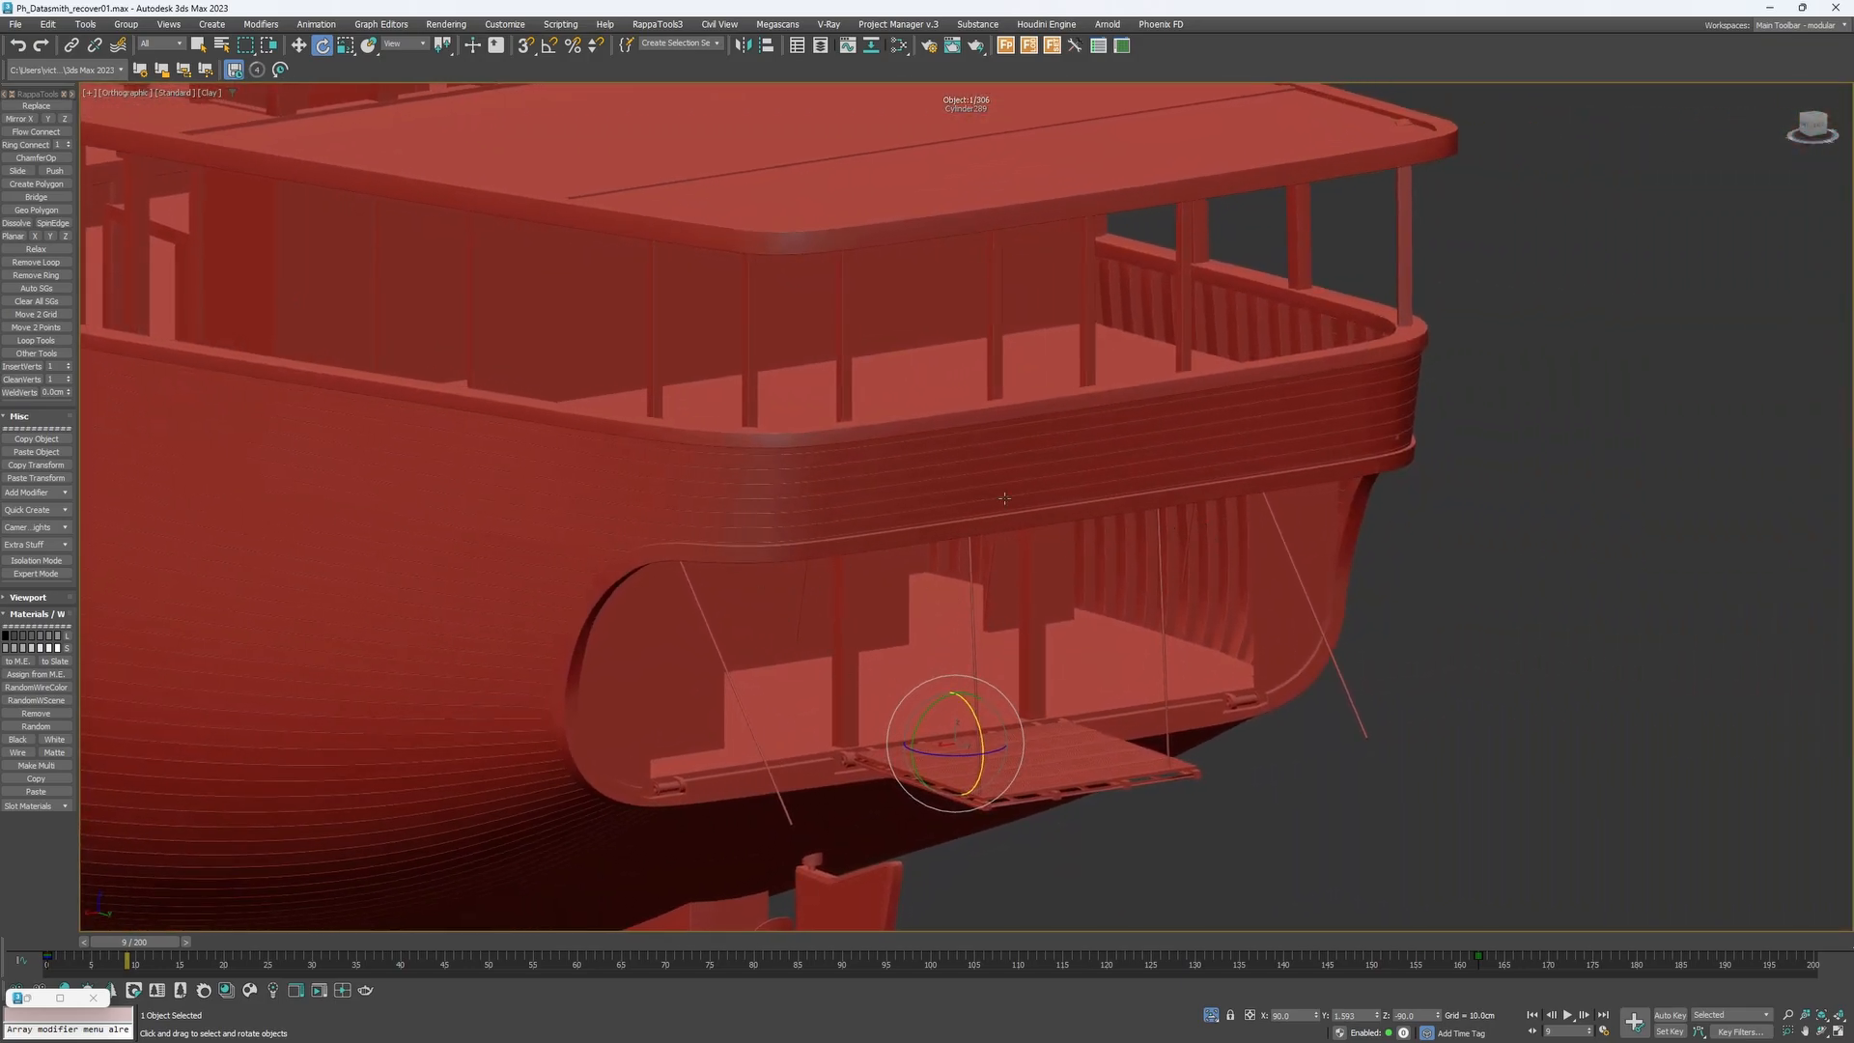
pyautogui.keyDown('alt'); pyautogui.moveTo(1129, 673); pyautogui.dragTo(899, 644, button='middle'); pyautogui.keyUp('alt')
pyautogui.scroll(-2, 899, 644)
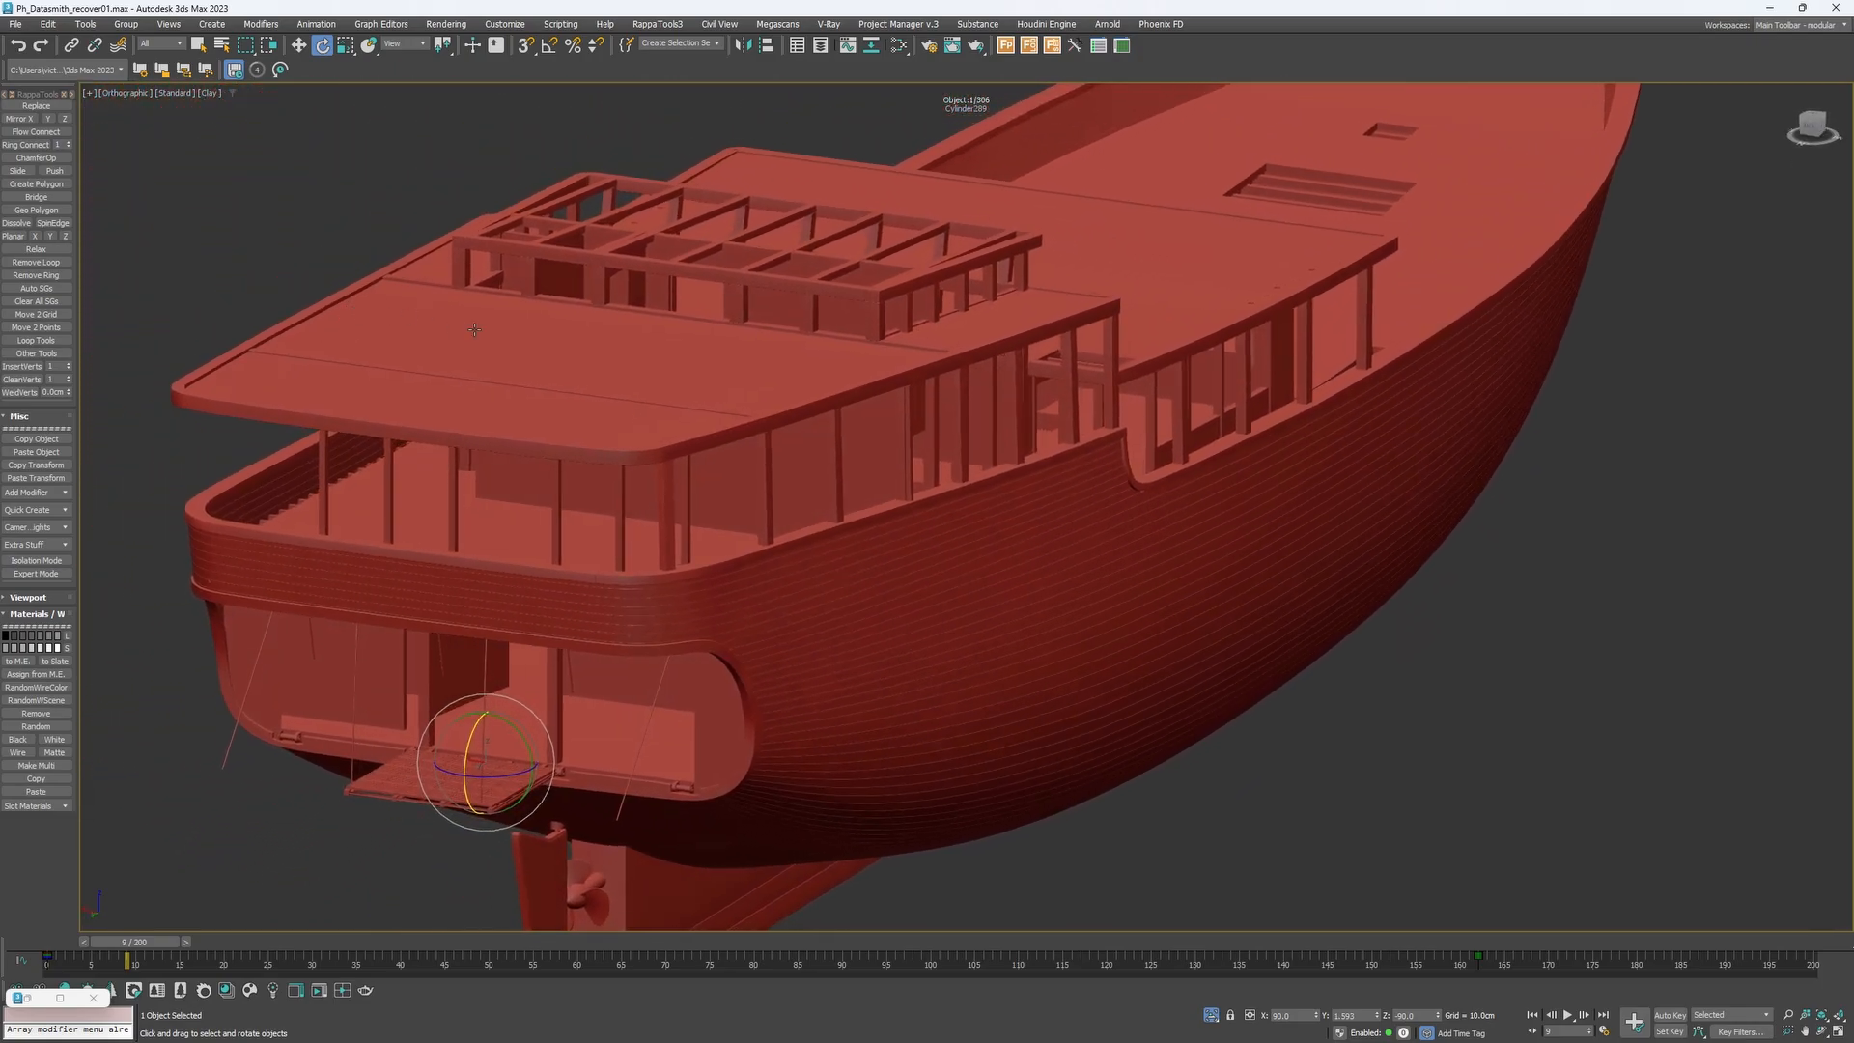
pyautogui.keyDown('alt'); pyautogui.moveTo(317, 328); pyautogui.dragTo(404, 325, button='middle'); pyautogui.keyUp('alt')
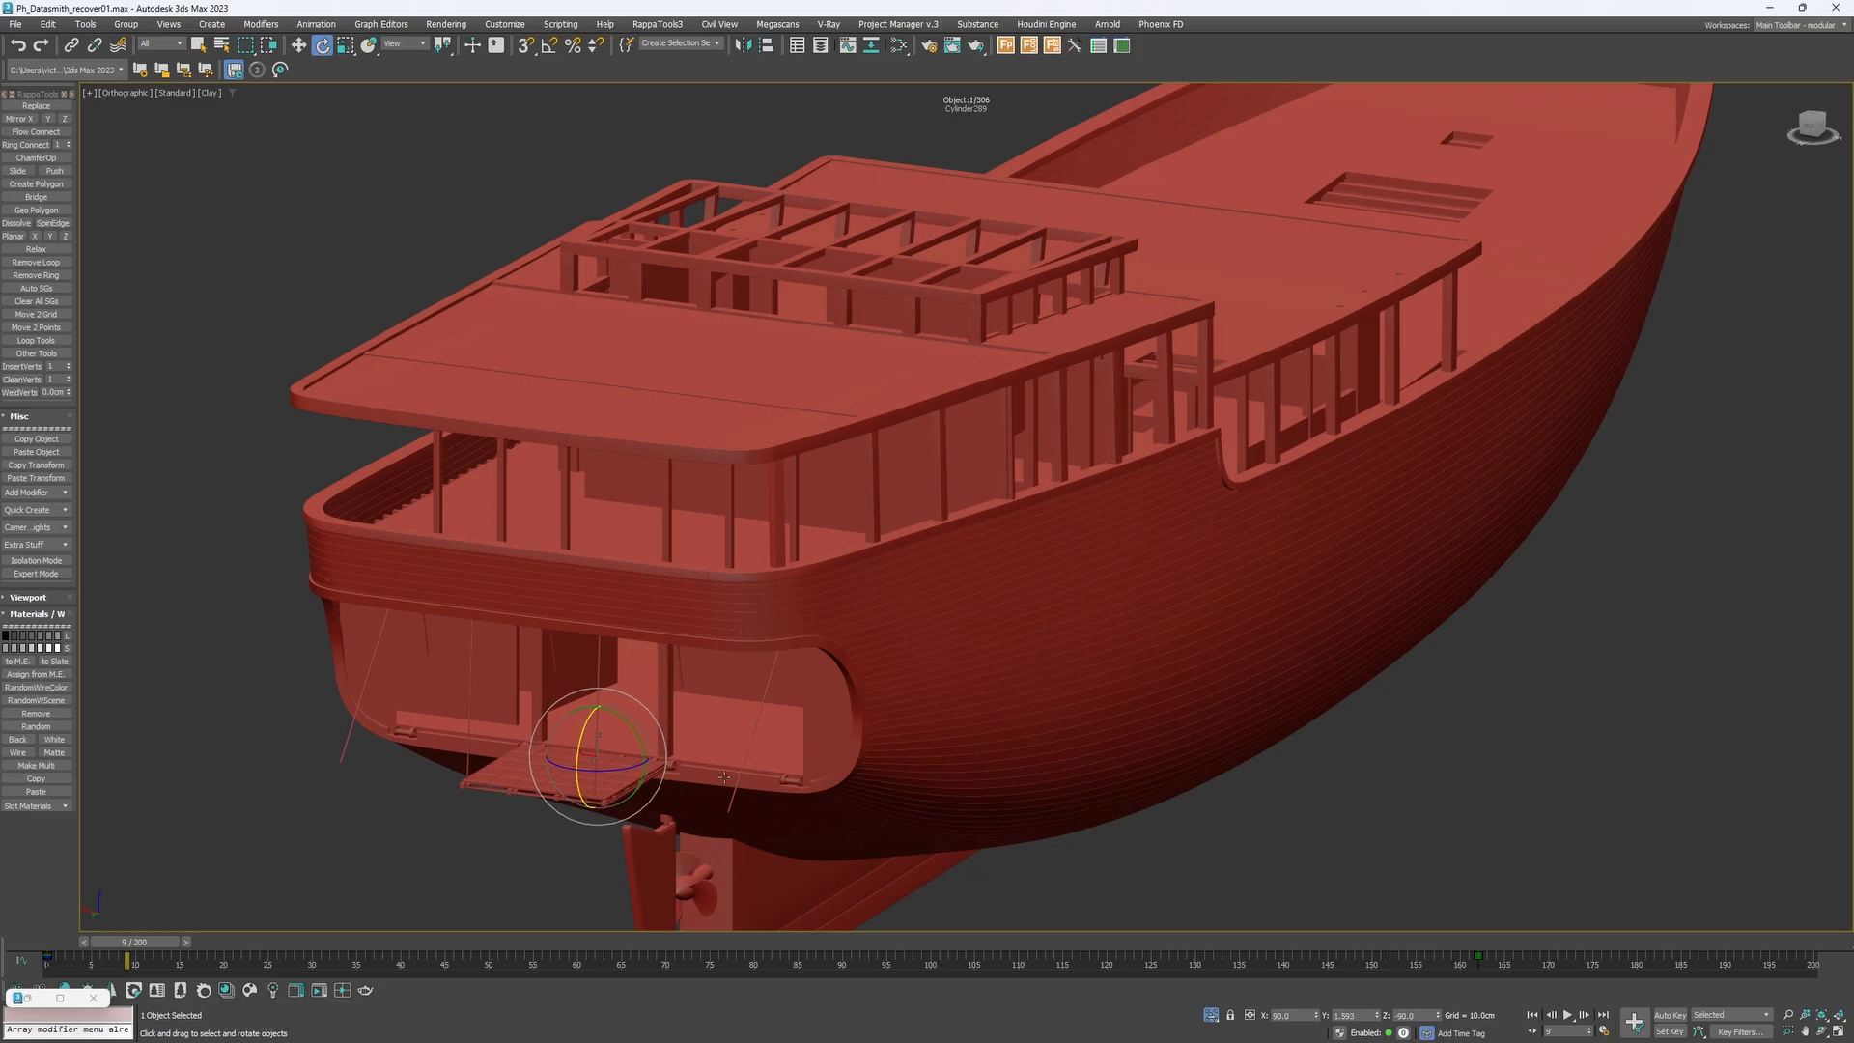
pyautogui.keyDown('alt'); pyautogui.moveTo(798, 714); pyautogui.dragTo(614, 688, button='middle'); pyautogui.keyUp('alt')
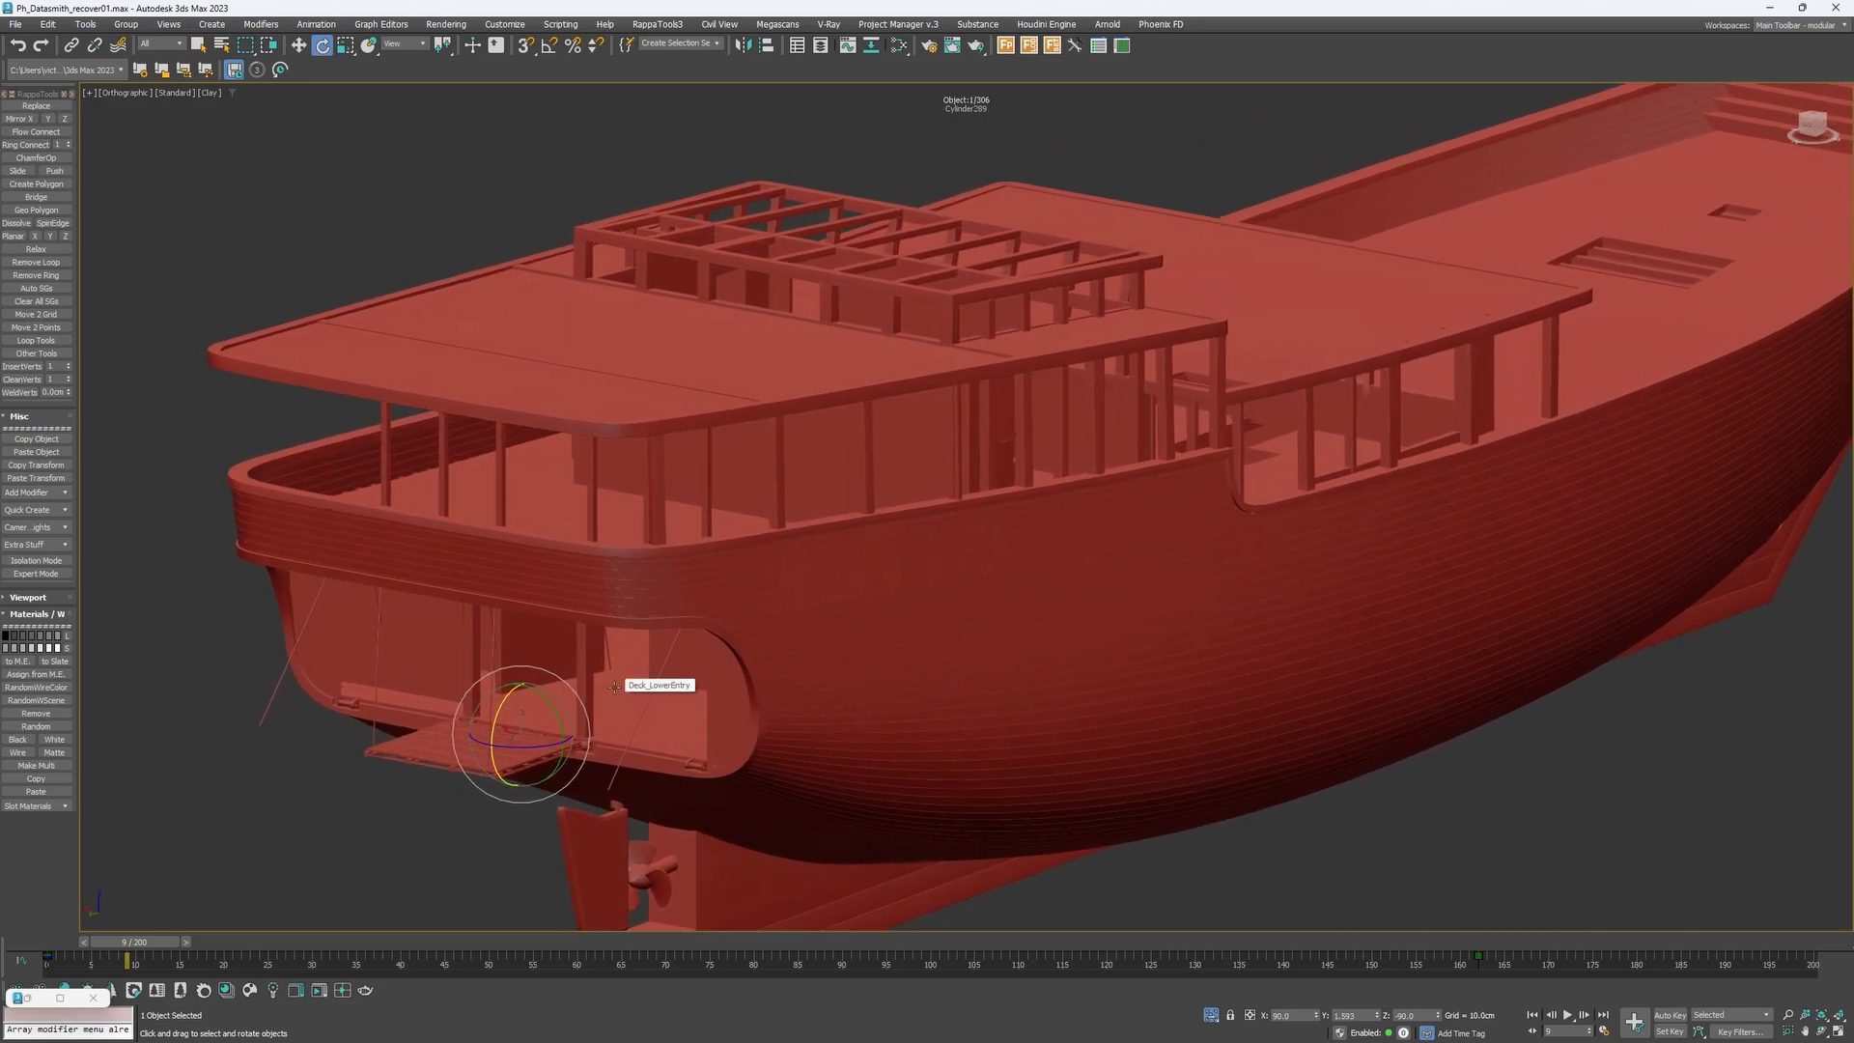
# Restore the stern platform to its full width and rotate it about its hinge to nearly level.
pyautogui.scroll(5, 614, 687)
pyautogui.moveTo(766, 674); pyautogui.dragTo(766, 674)
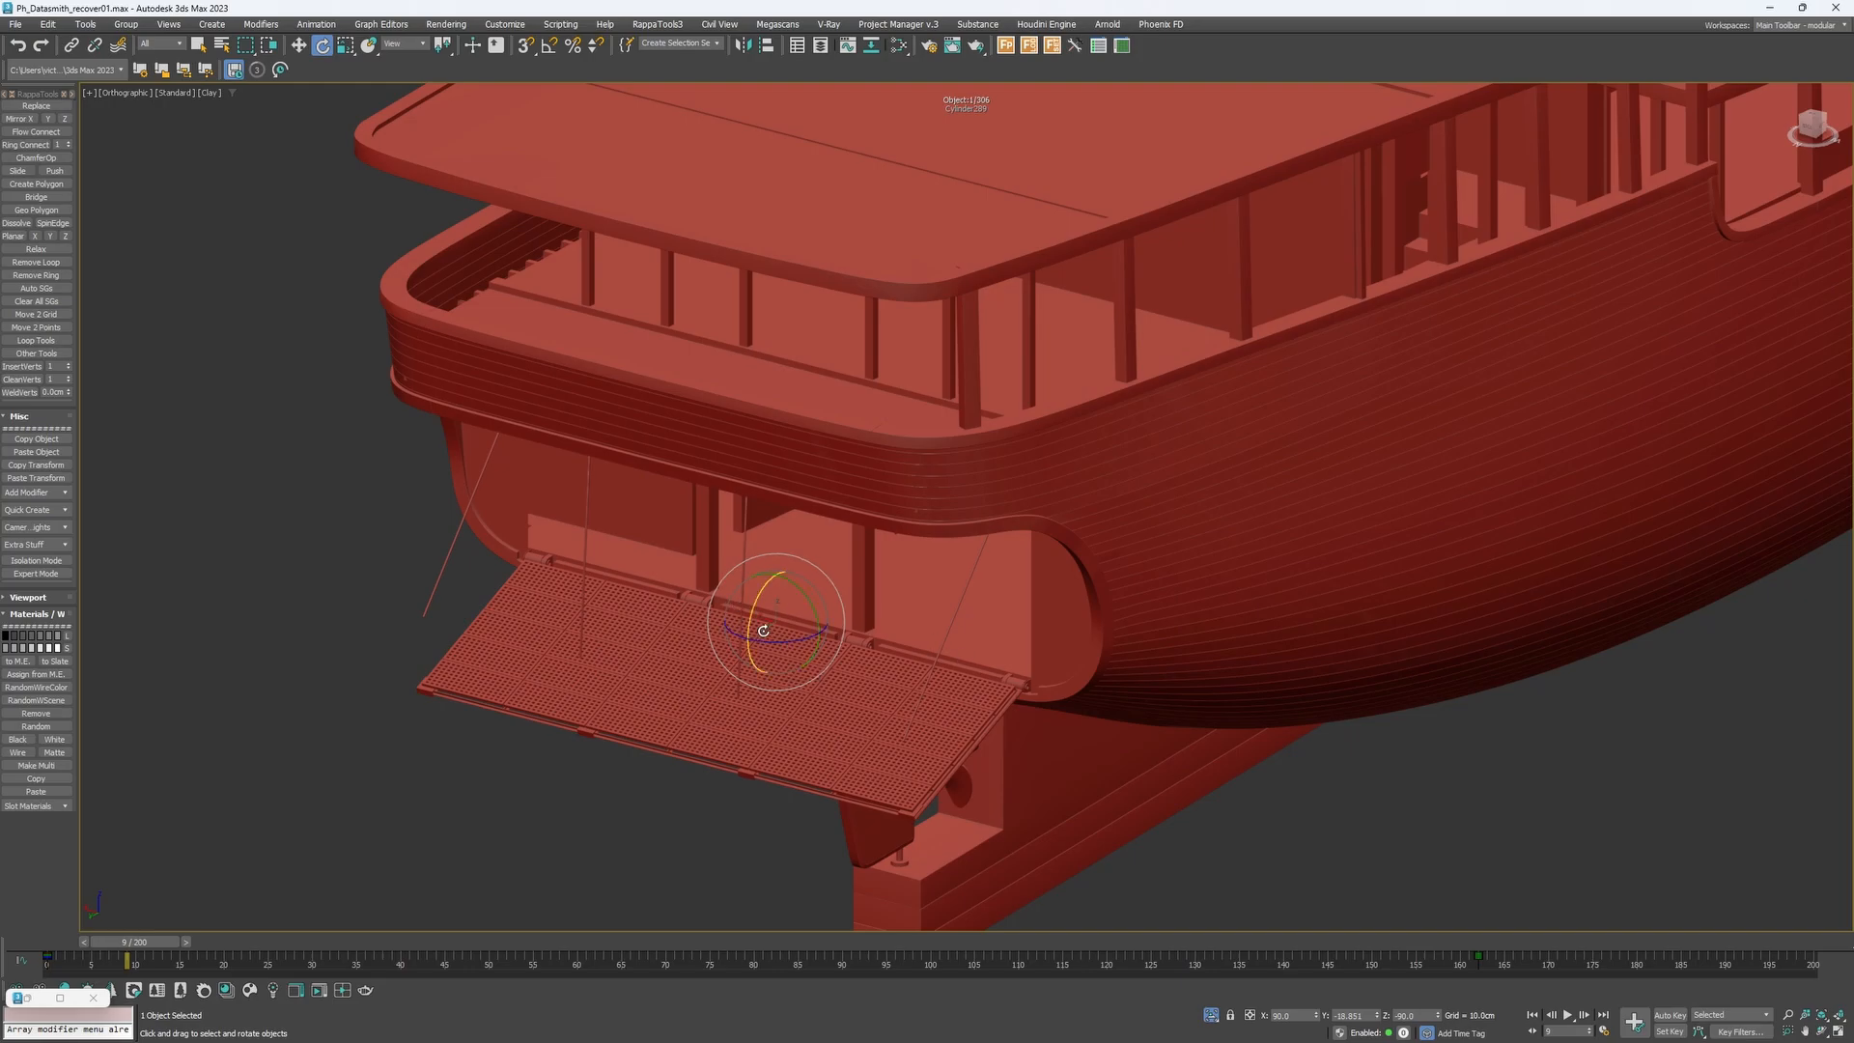
pyautogui.moveTo(750, 600); pyautogui.dragTo(800, 591)
# Switch to WhatsApp to compare the model with the stern render of the lowered platform and exposed ribs.
pyautogui.hotkey('alt', 'Tab')
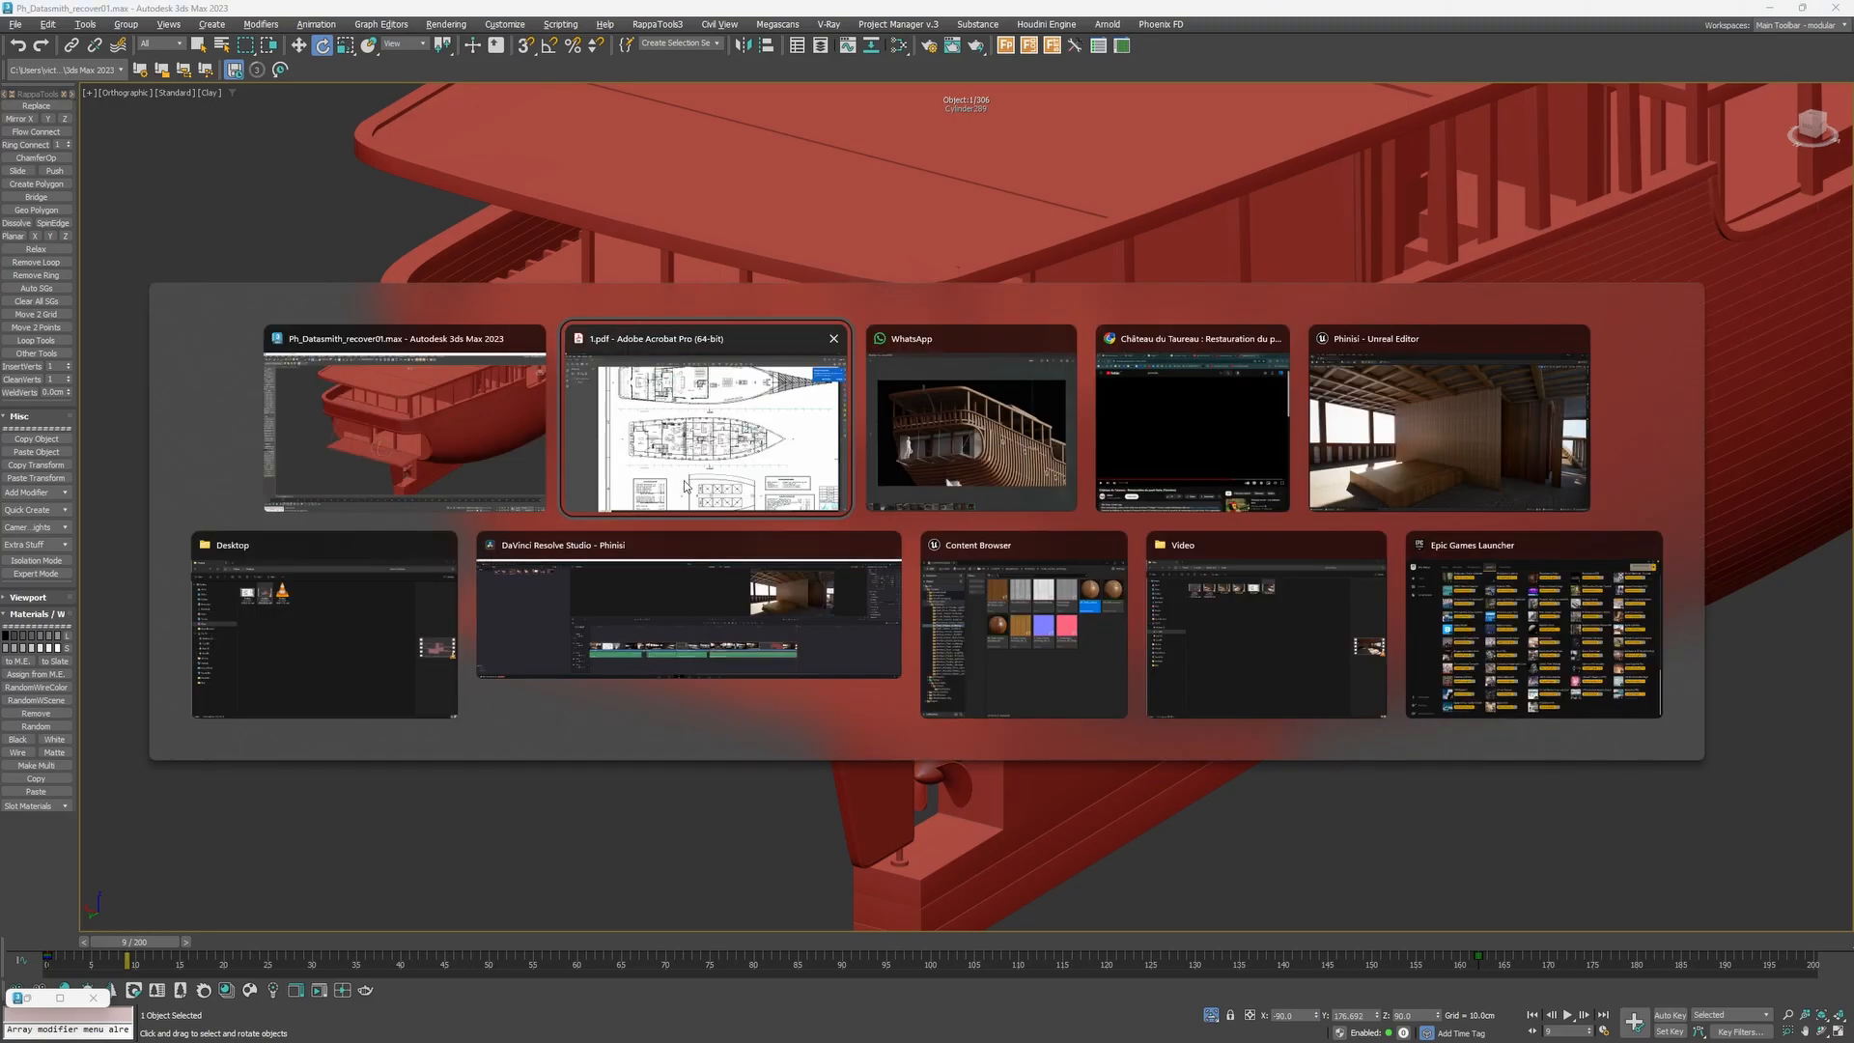
pyautogui.click(958, 427)
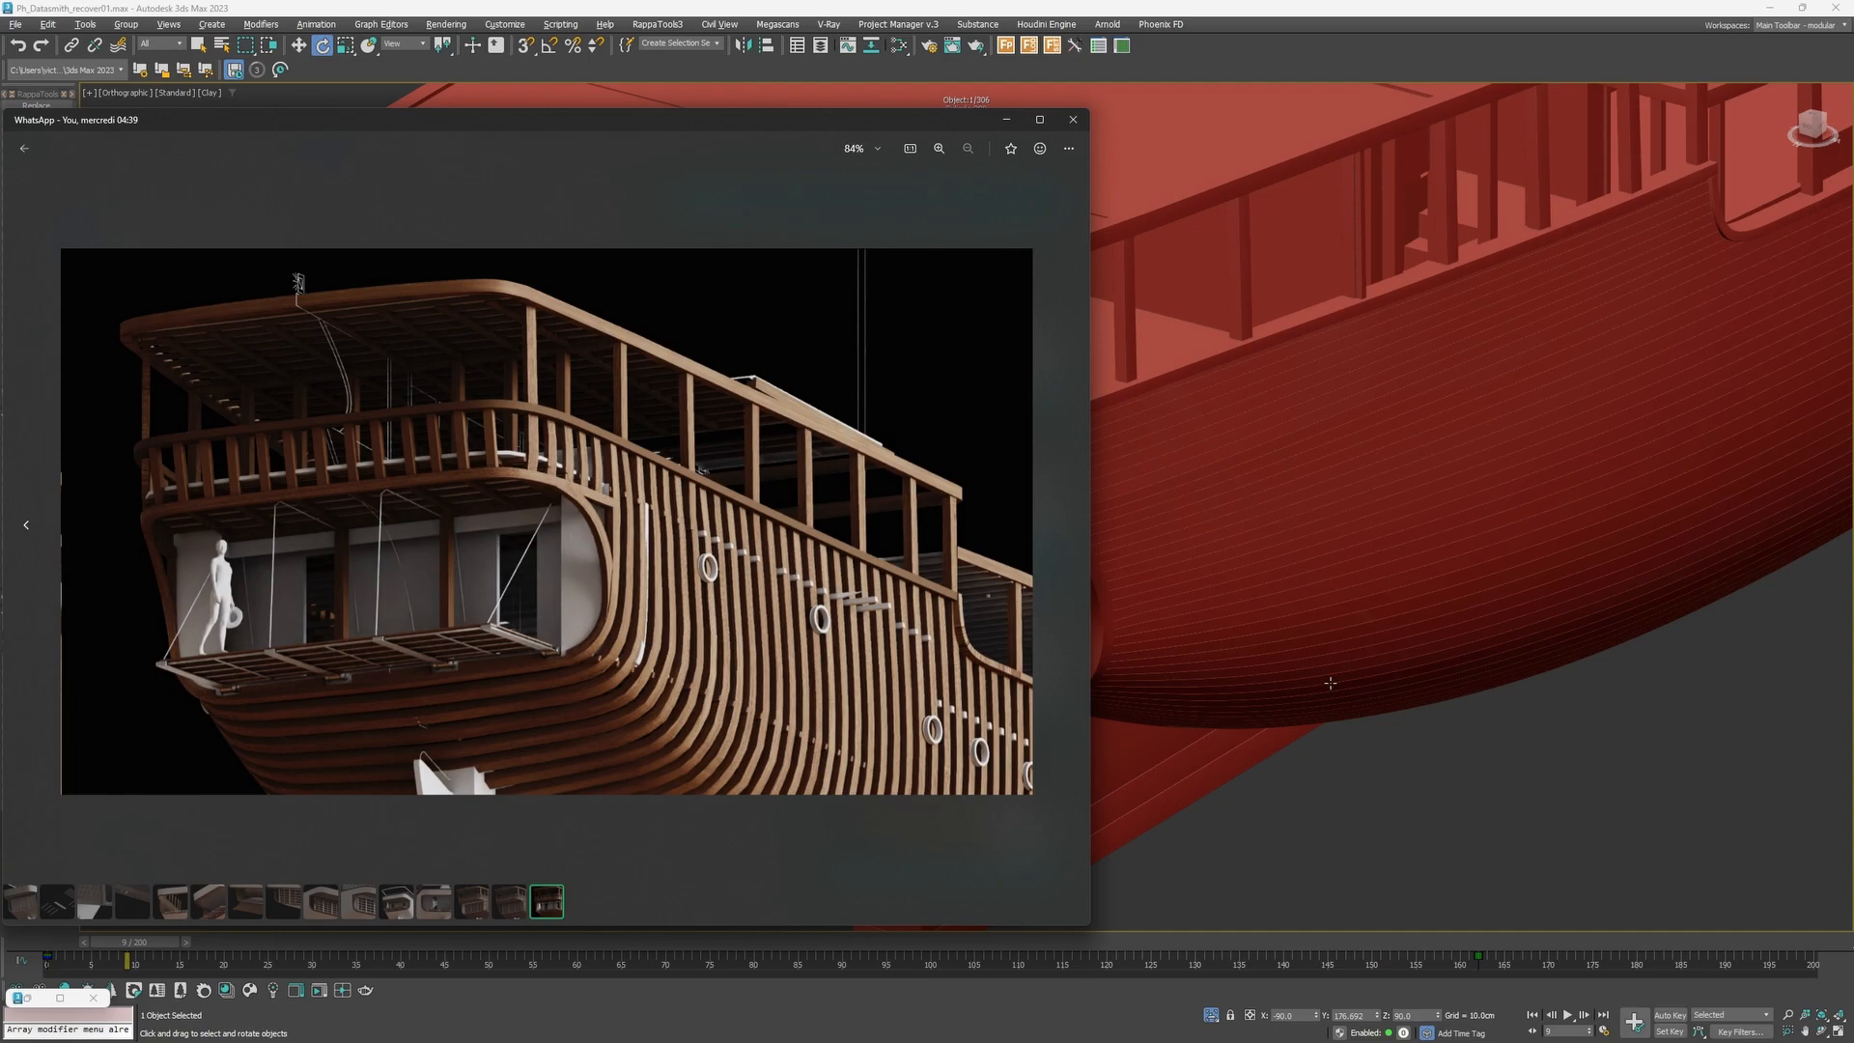
pyautogui.moveTo(1331, 682); pyautogui.dragTo(1256, 745, button='middle')
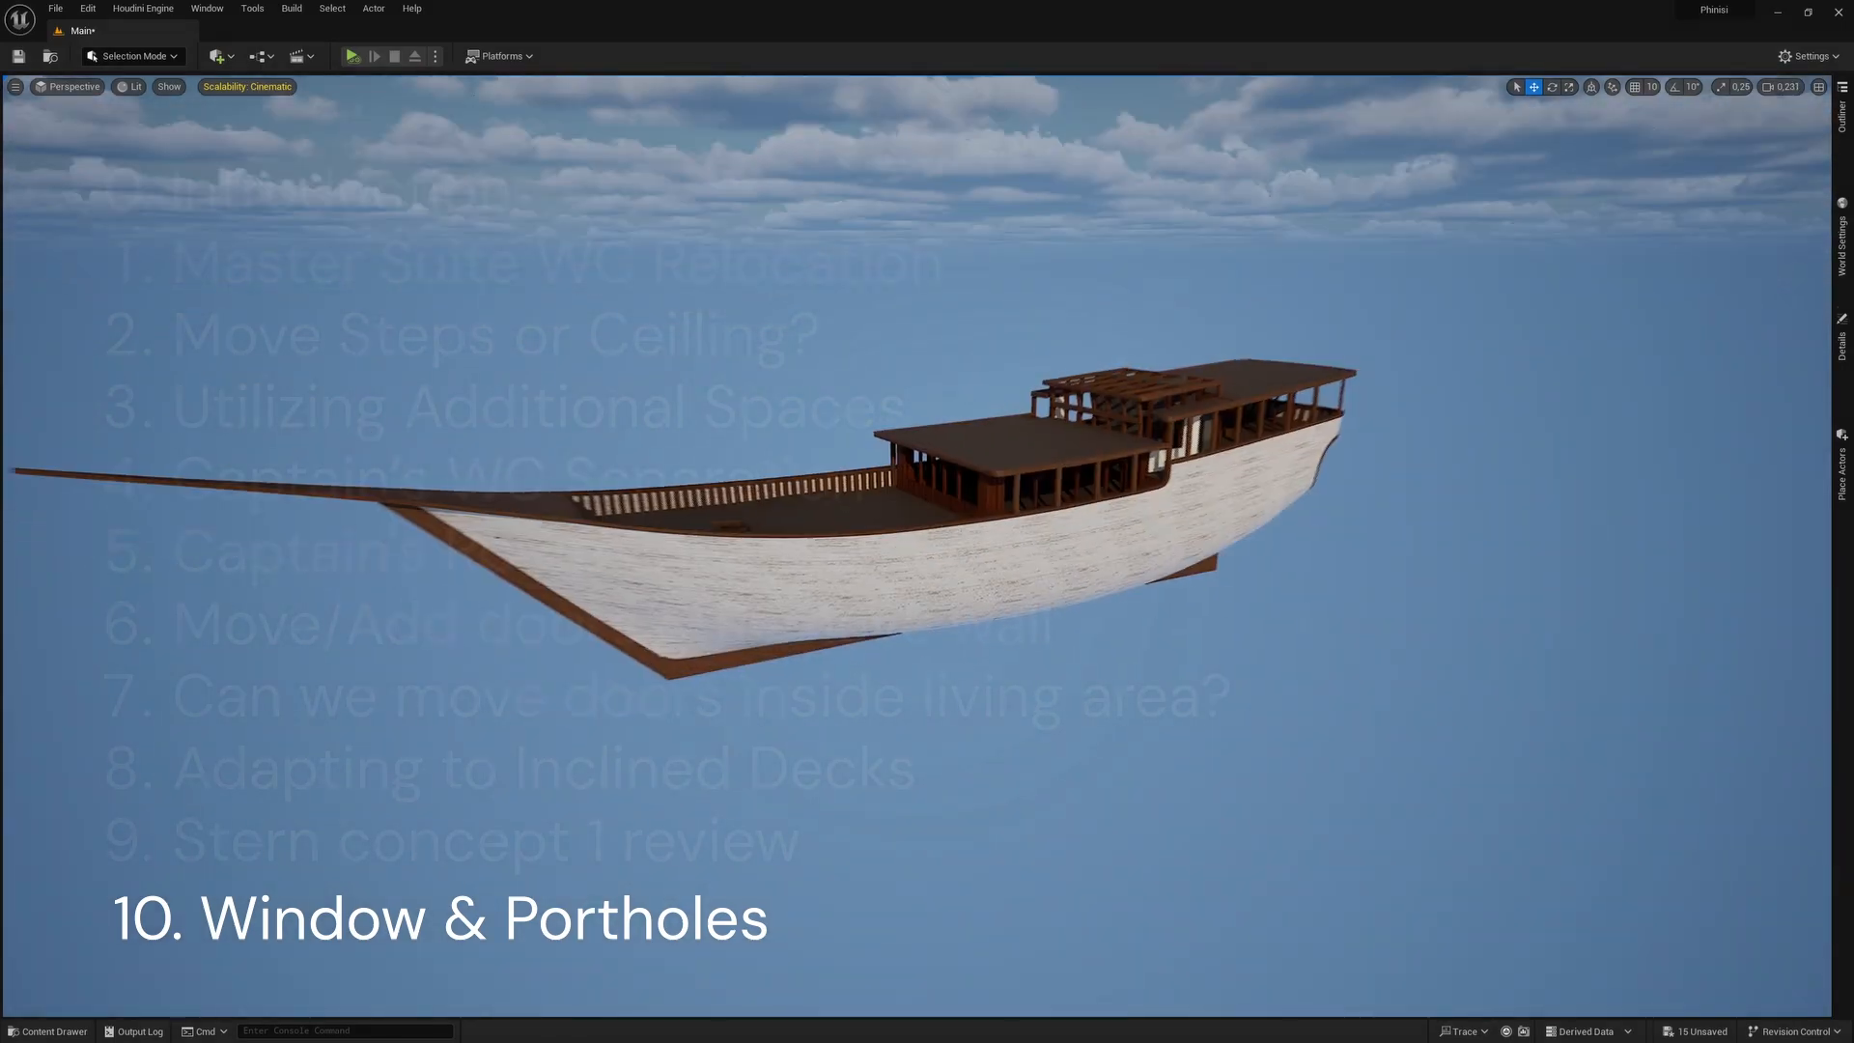
# In Unreal Editor, fly from outside the ship into the main deck living area and inspect its window openings.
pyautogui.scroll(-1, 1110, 592)
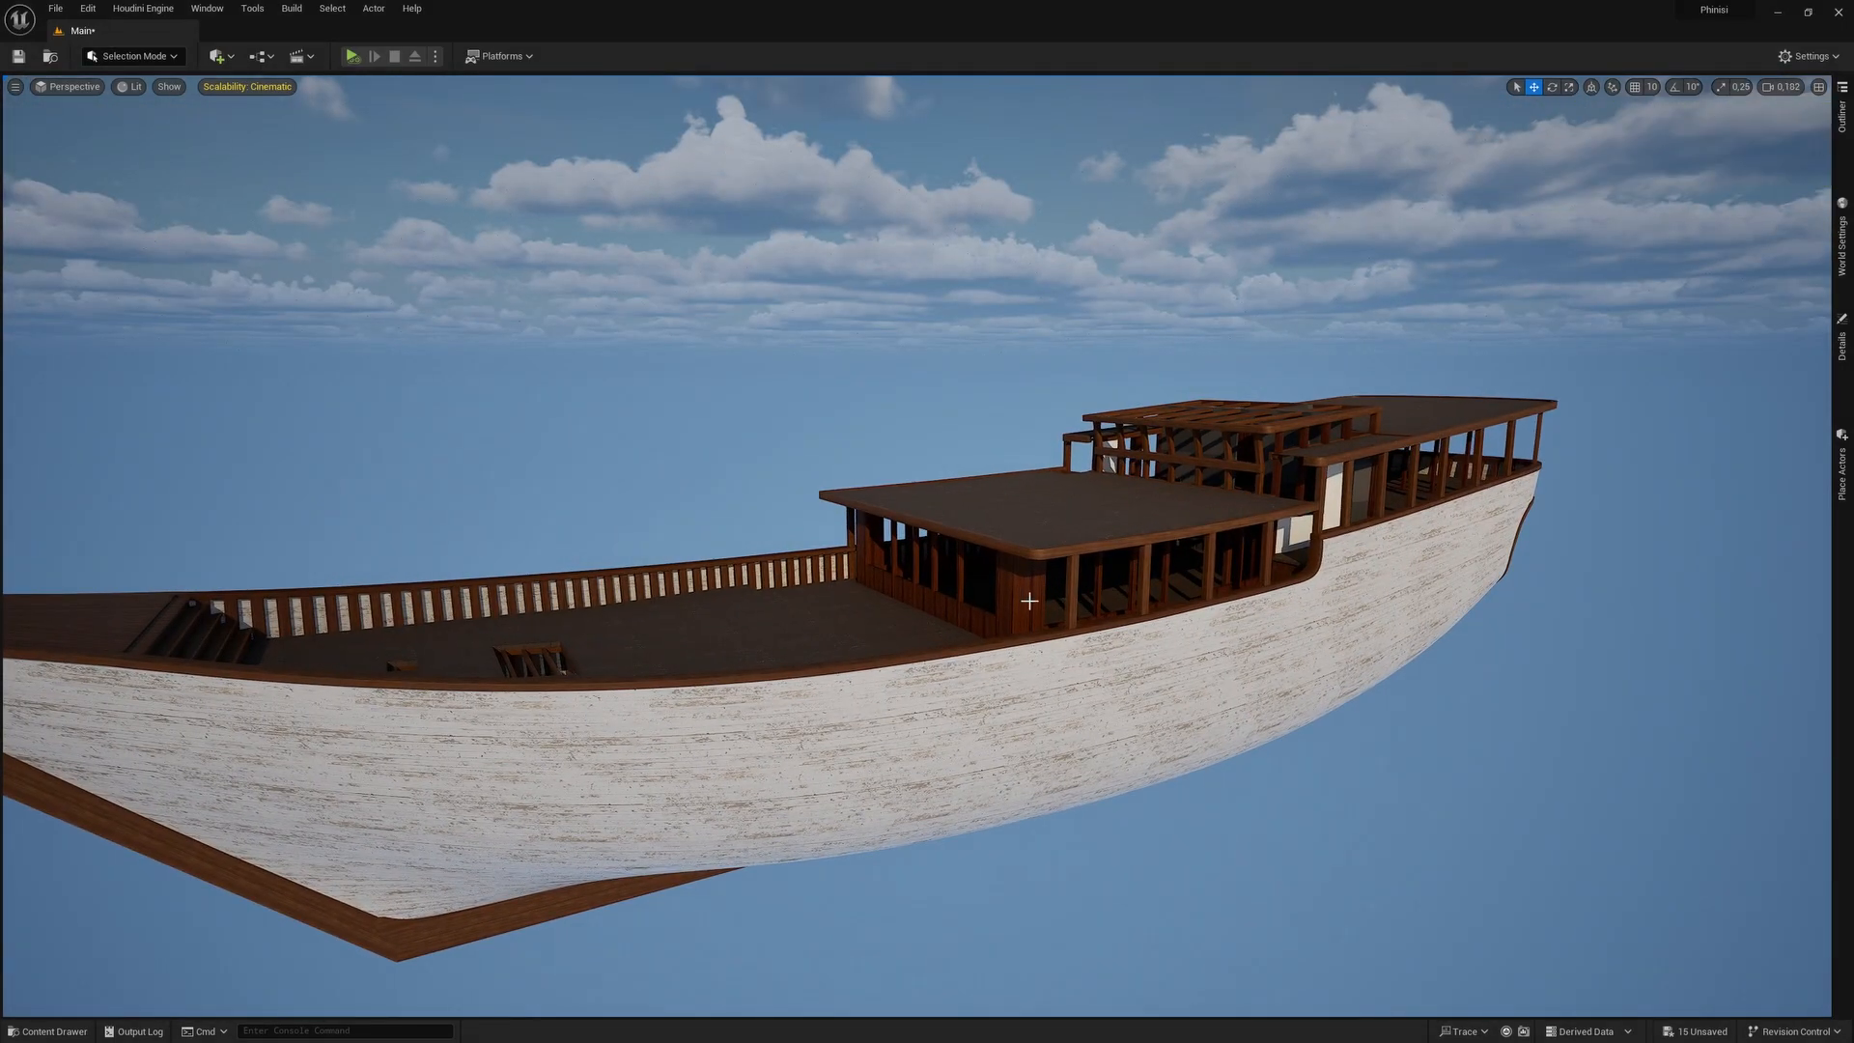
pyautogui.press('w')
pyautogui.moveTo(1019, 672); pyautogui.dragTo(473, 627, button='right')
pyautogui.scroll(-10, 1020, 672)
pyautogui.press('w')
pyautogui.scroll(-5, 1222, 618)
pyautogui.press('w')
pyautogui.scroll(2, 990, 618)
pyautogui.press('a')
pyautogui.scroll(-2, 1014, 649)
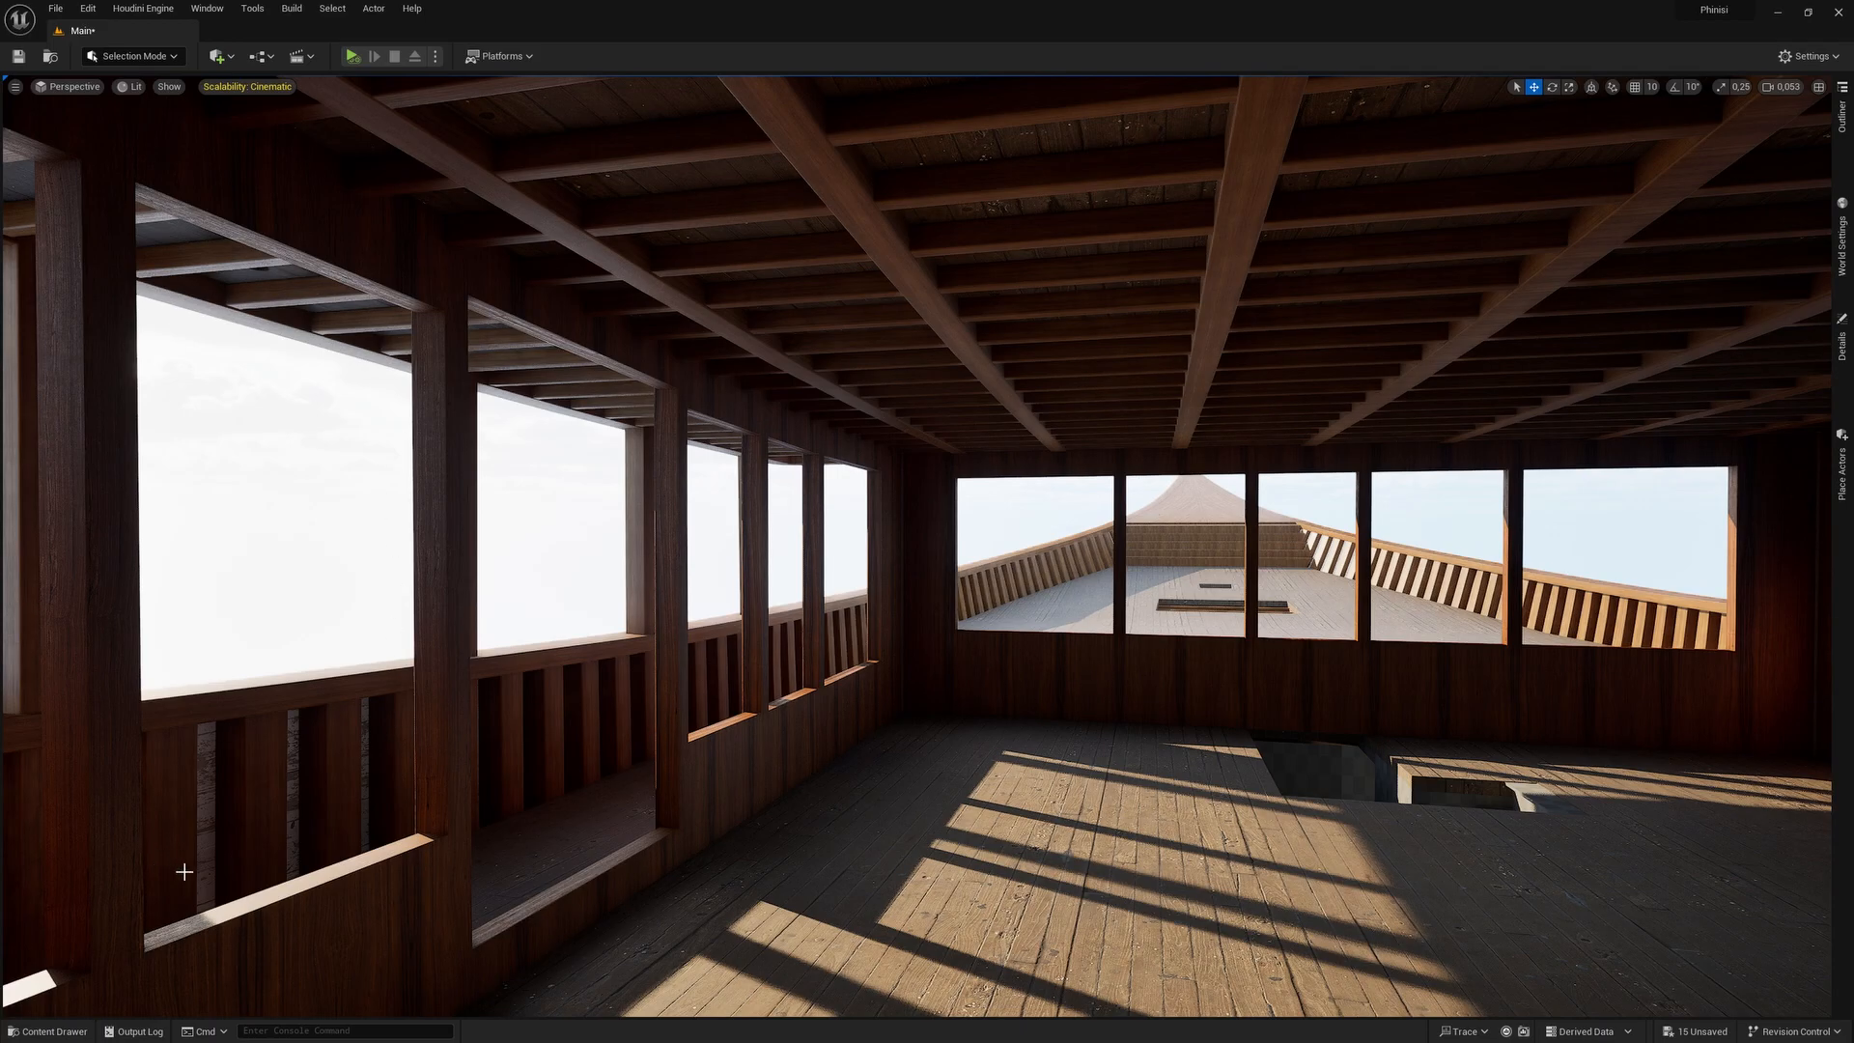
pyautogui.moveTo(377, 726); pyautogui.dragTo(285, 739, button='right')
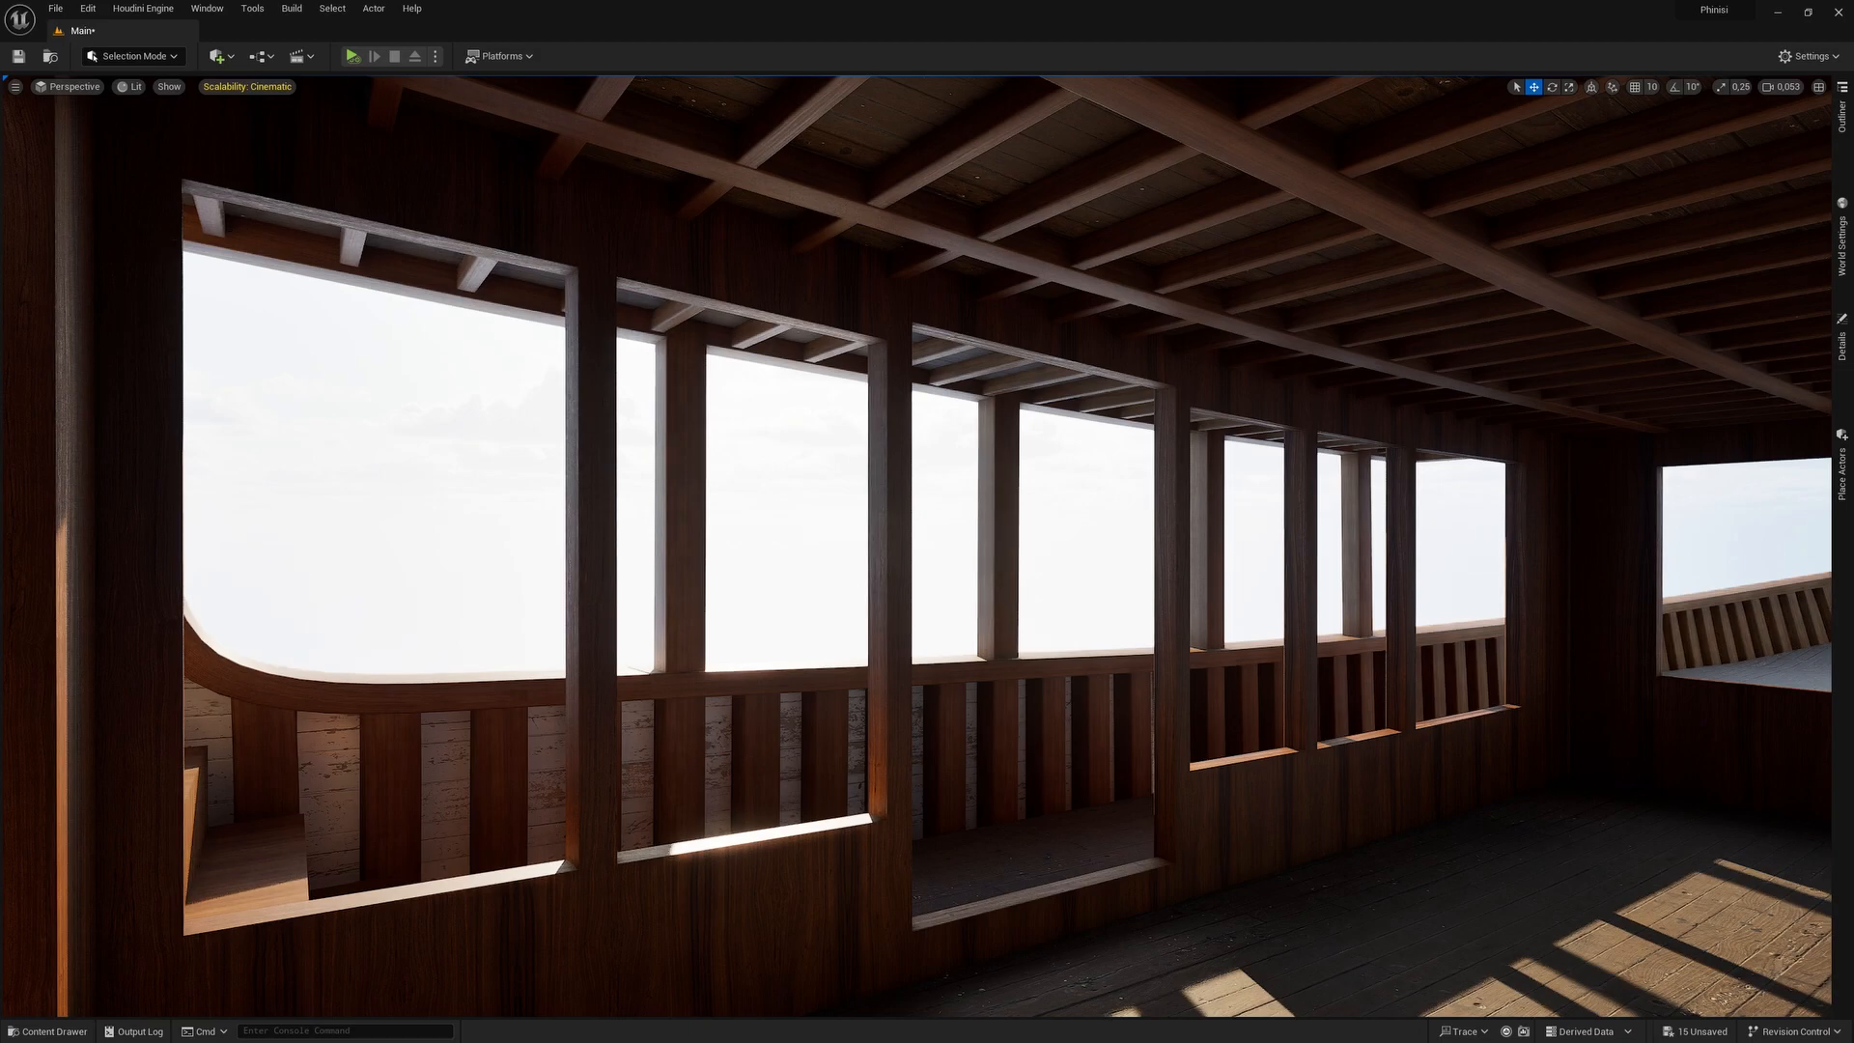
# Switch to 3ds Max, isolate the main deck partition walls (Cloisons_MainDeck) and view them from the left.
pyautogui.hotkey('alt', 'Tab')
pyautogui.click(1544, 440)
pyautogui.scroll(-4, 1380, 626)
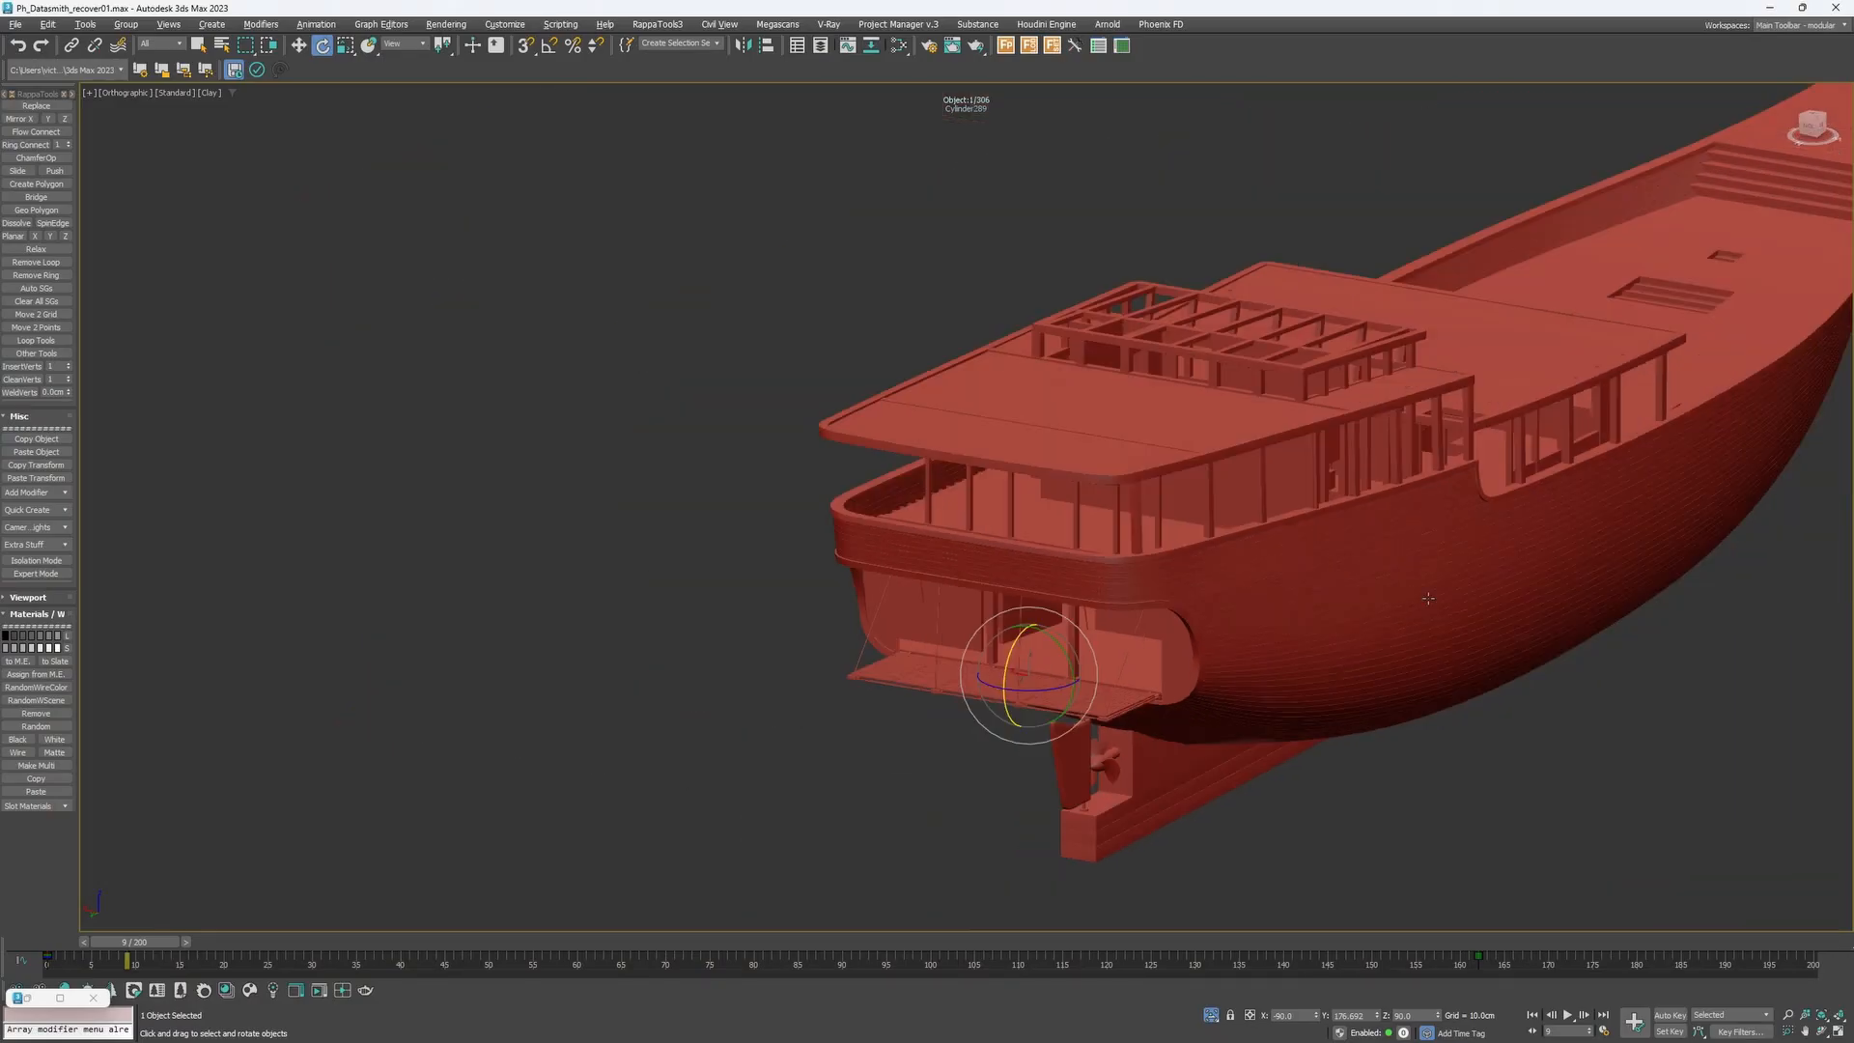
pyautogui.moveTo(1404, 610); pyautogui.dragTo(1020, 731, button='middle')
pyautogui.scroll(6, 1154, 579)
pyautogui.click(1194, 608)
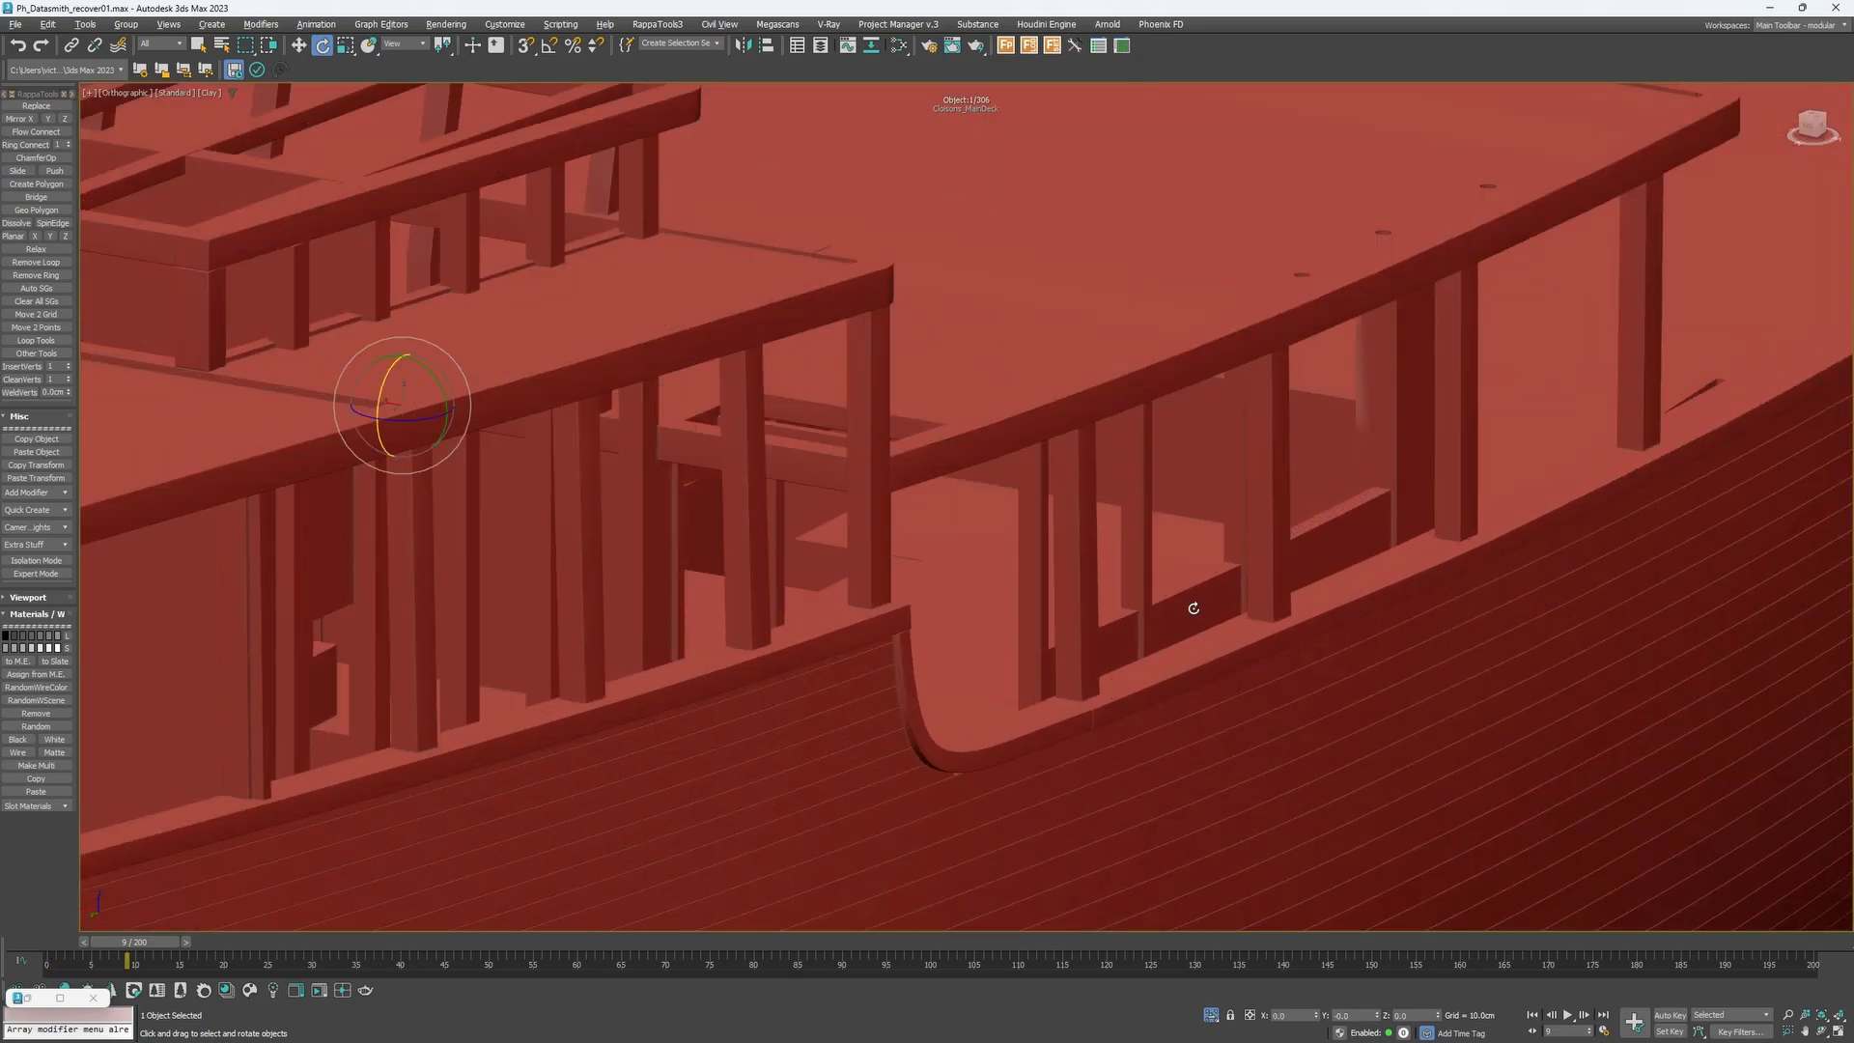
pyautogui.hotkey('alt', 'q')
pyautogui.scroll(-2, 1193, 608)
pyautogui.keyDown('alt'); pyautogui.moveTo(1195, 614); pyautogui.dragTo(1109, 594, button='middle'); pyautogui.keyUp('alt')
pyautogui.click(1819, 124)
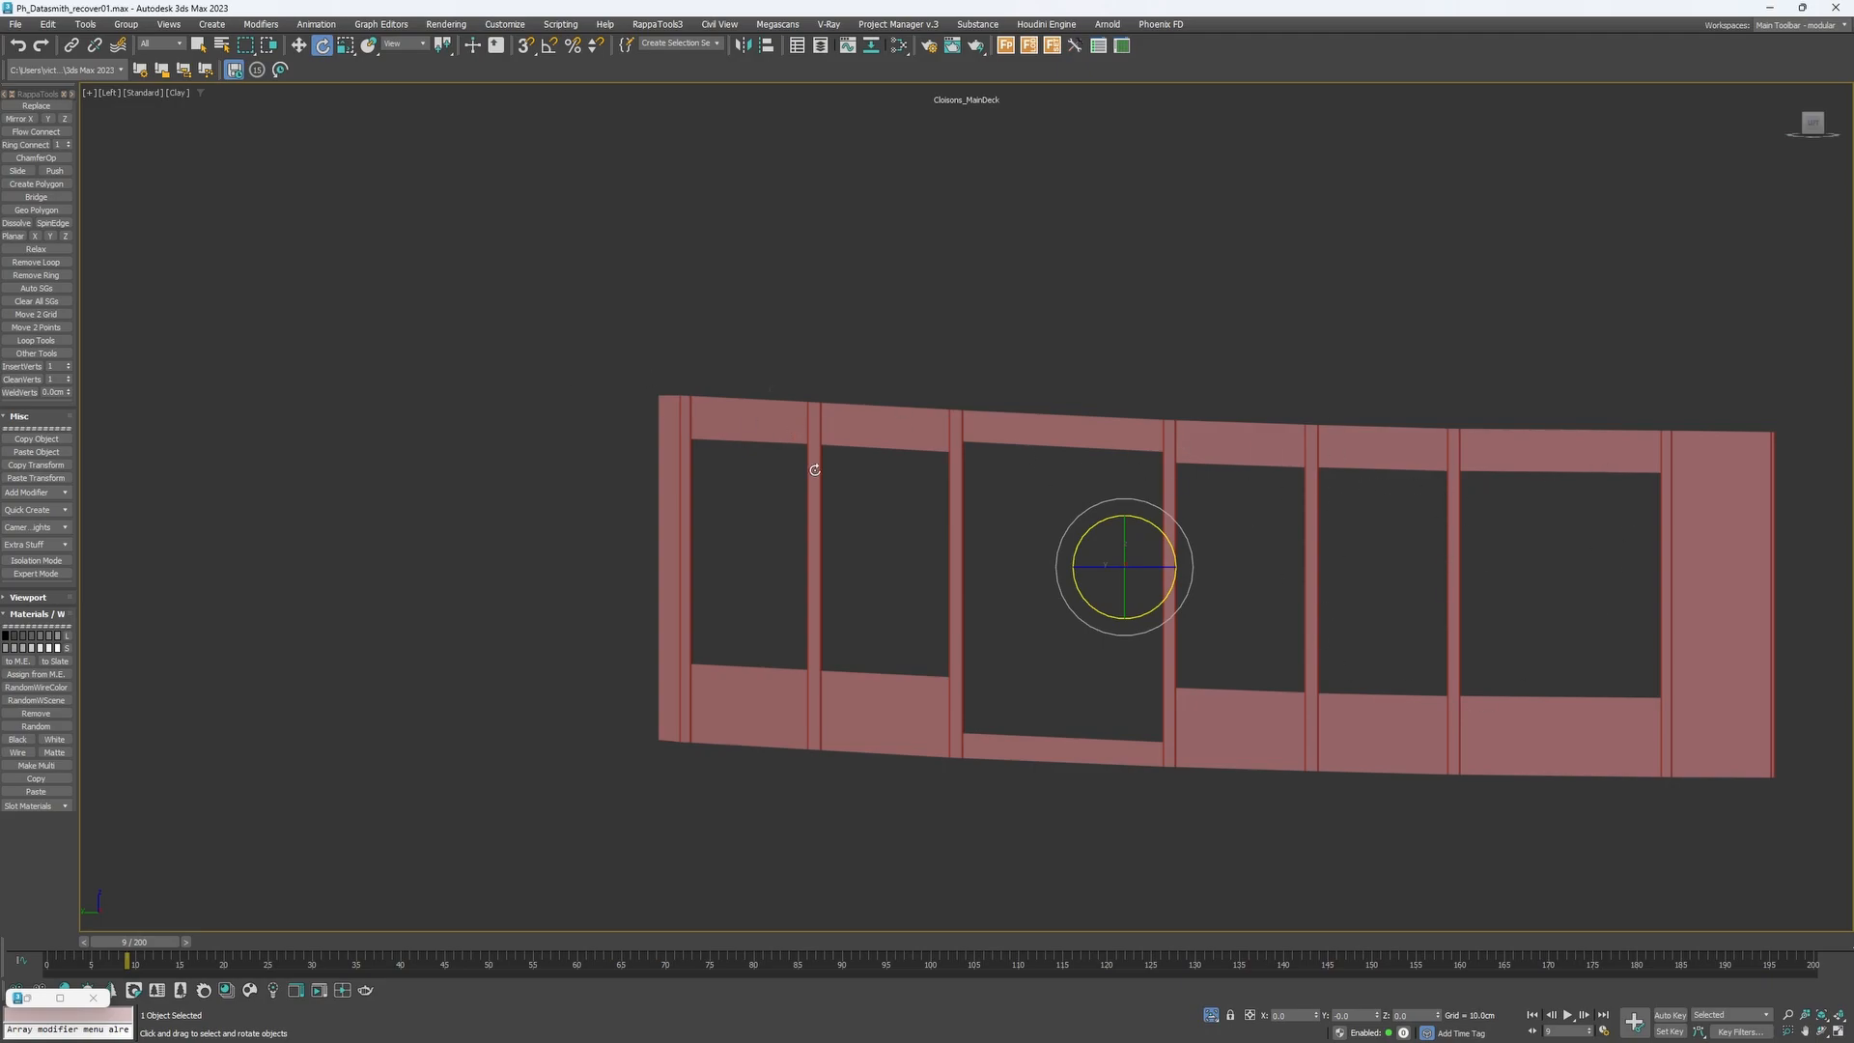
# Create a plane about 161 cm long and 85 cm wide over the window opening nearest the wall's left end.
pyautogui.scroll(2, 814, 470)
pyautogui.moveTo(986, 390); pyautogui.dragTo(1022, 375, button='middle')
pyautogui.write('x')
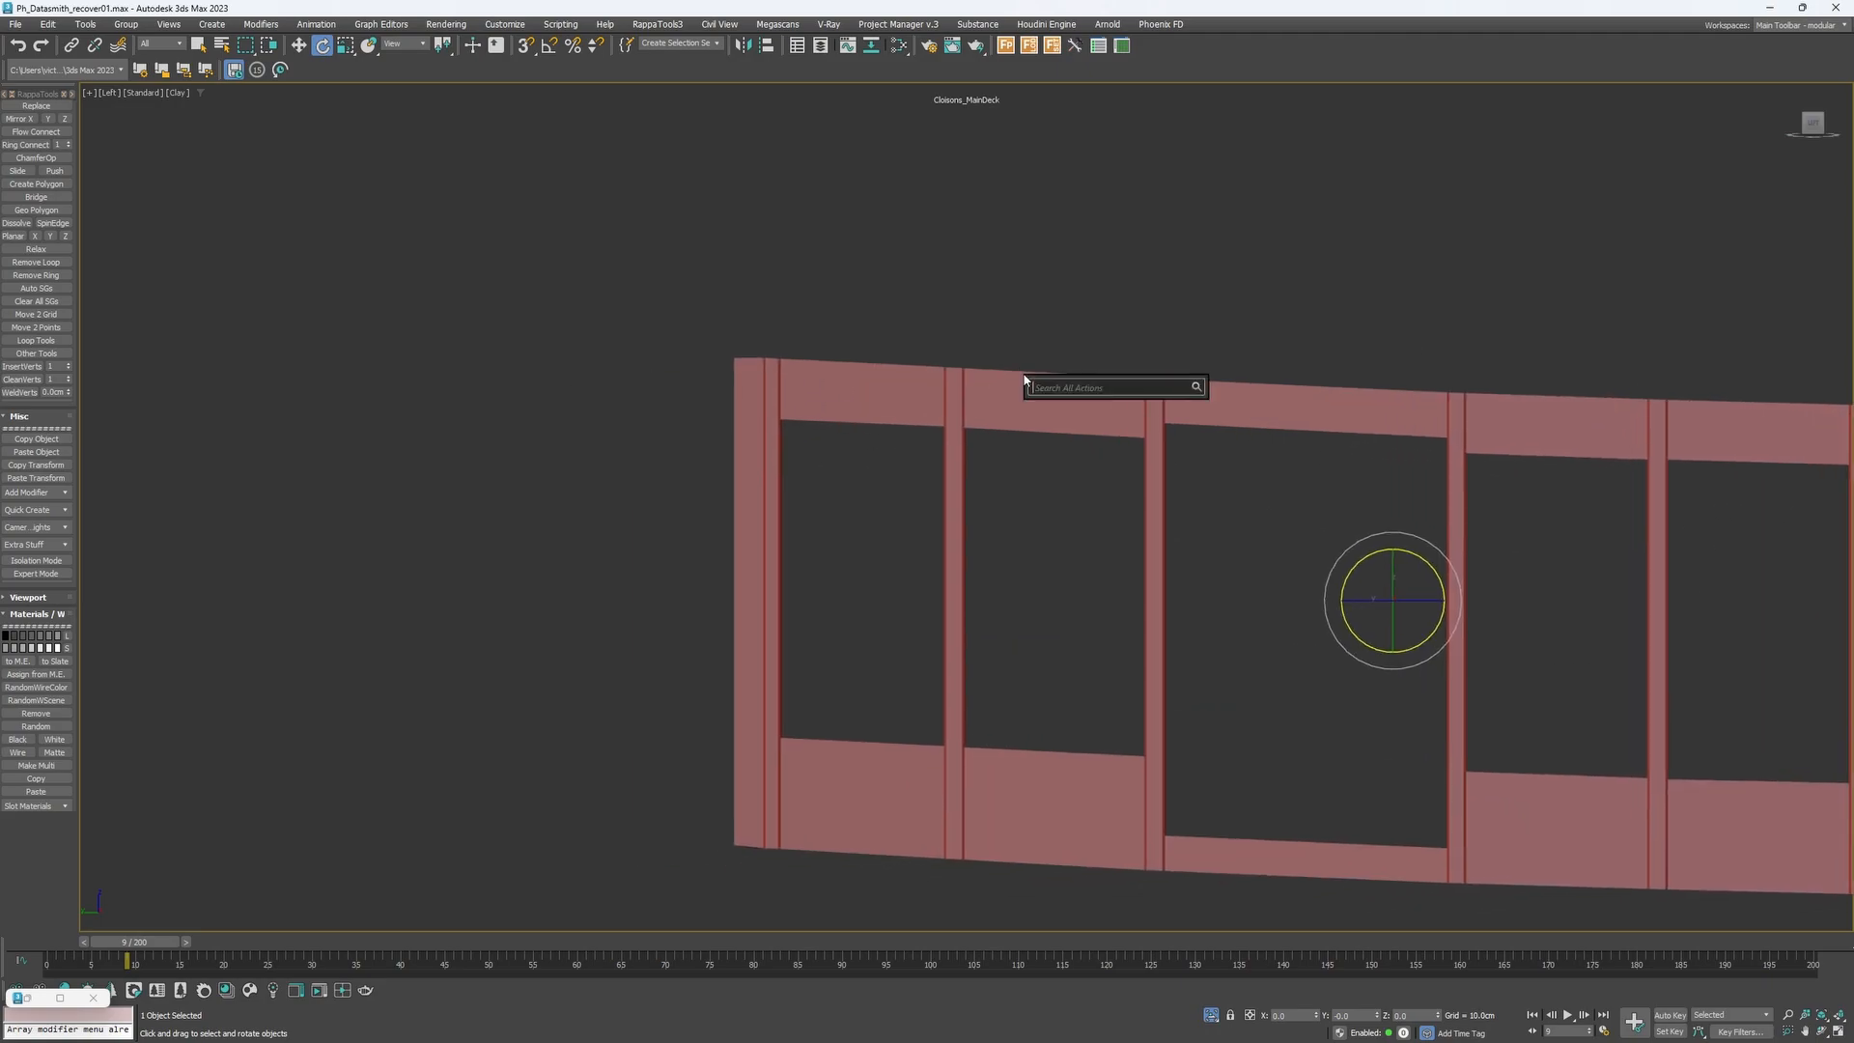
pyautogui.write('plane')
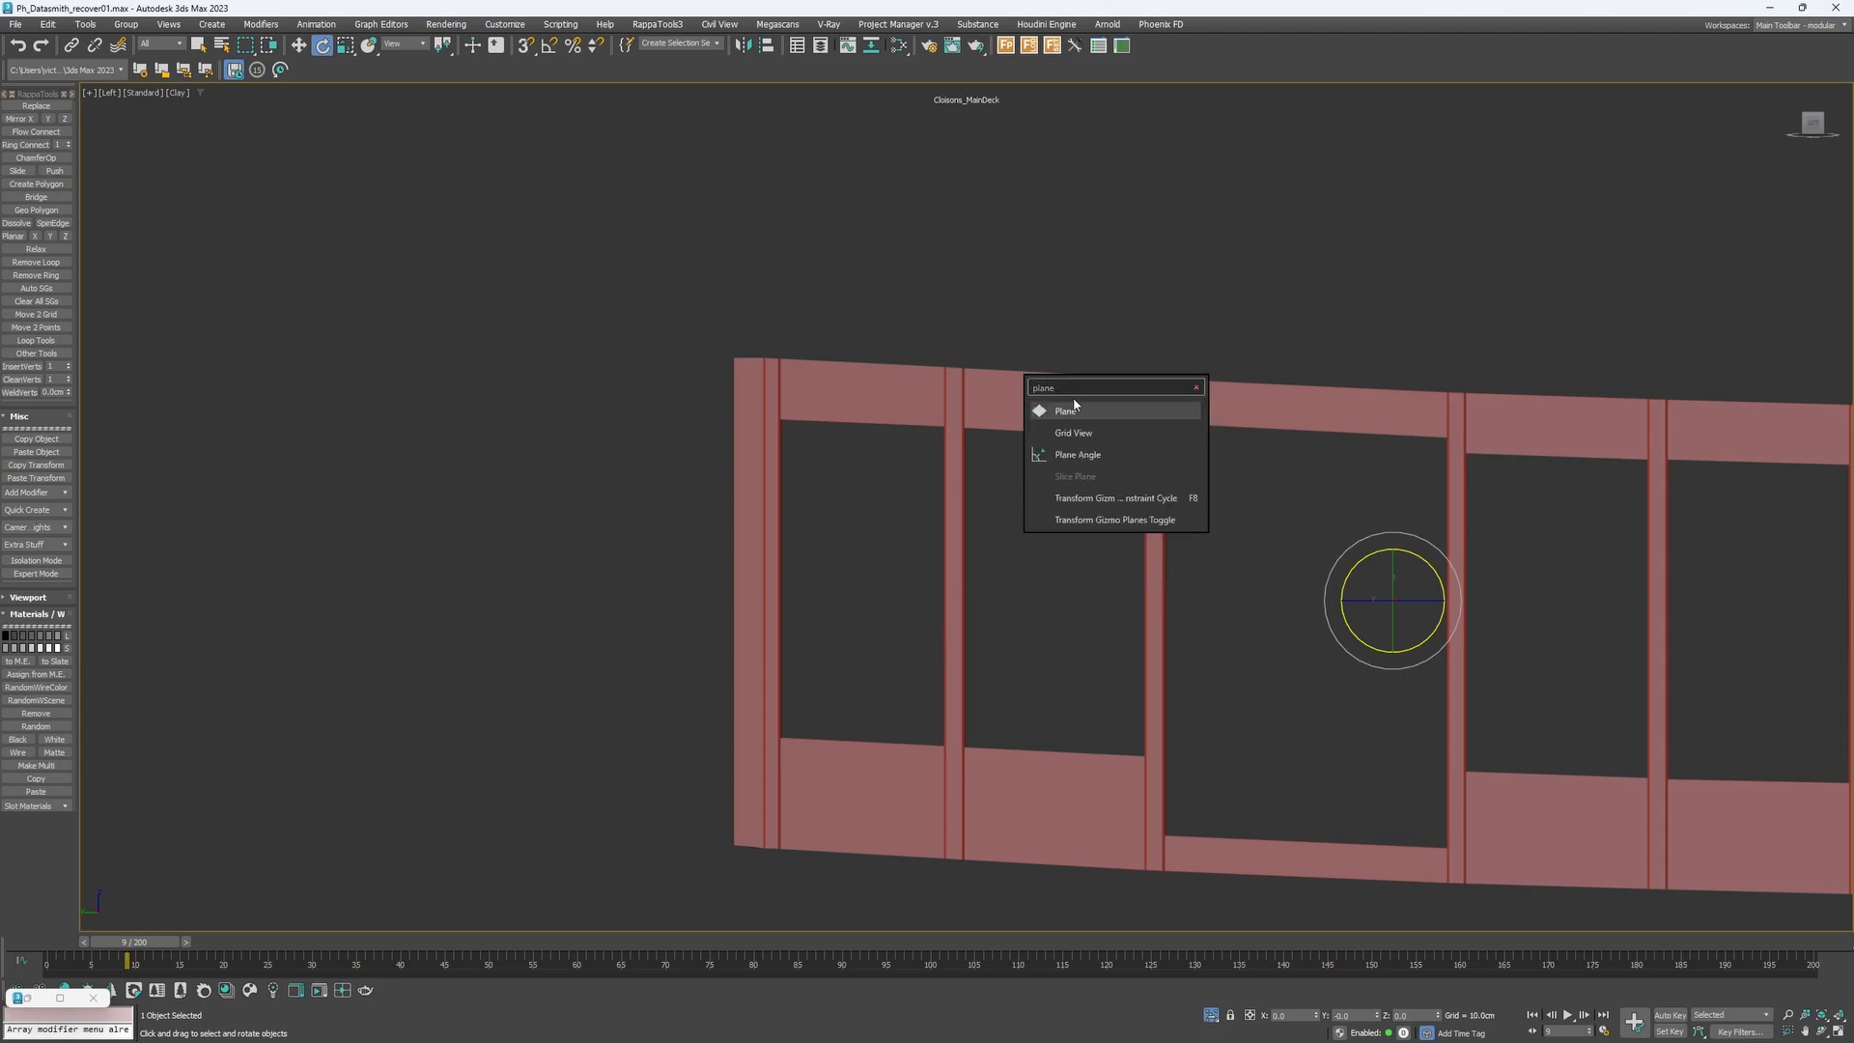
pyautogui.click(1069, 410)
pyautogui.moveTo(773, 418); pyautogui.dragTo(946, 743)
pyautogui.moveTo(1225, 454); pyautogui.dragTo(1280, 478, button='middle')
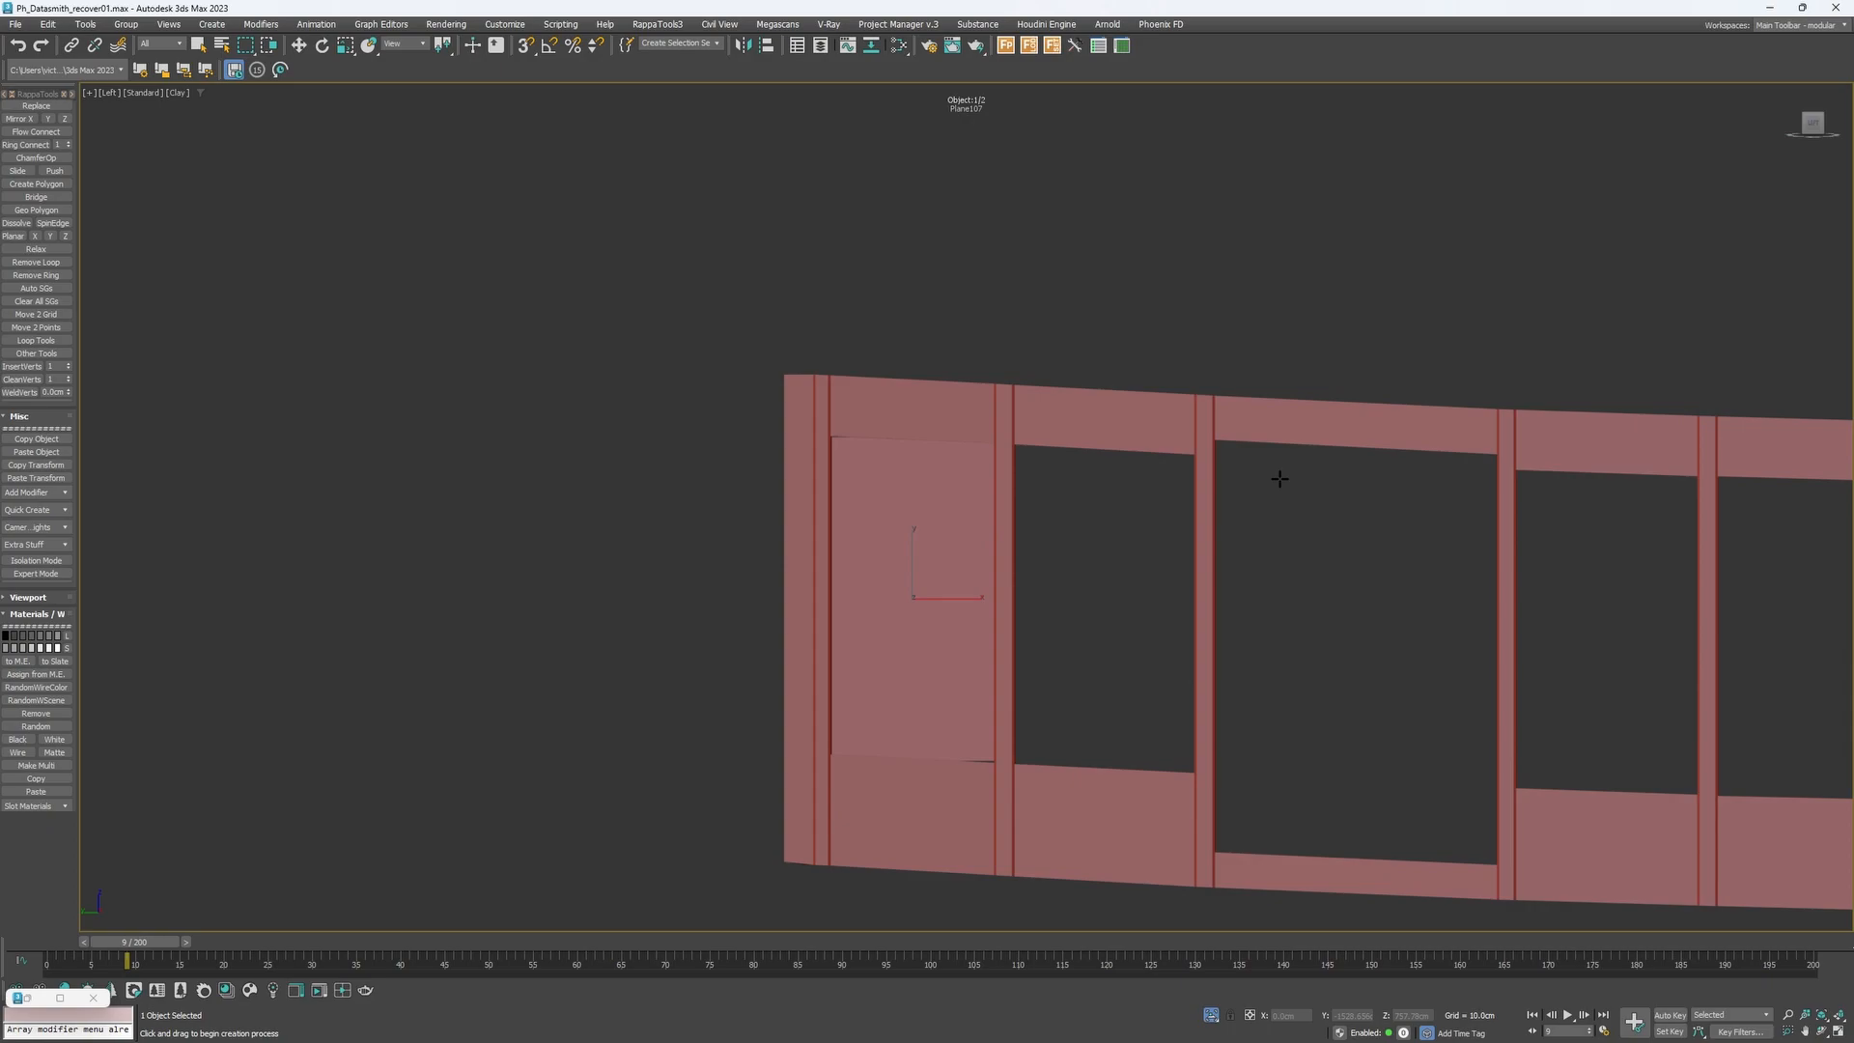
# Move the plane sideways out of the window opening into the empty space beyond the wall's left end.
pyautogui.press('1')
pyautogui.moveTo(901, 567); pyautogui.dragTo(823, 572, button='middle')
pyautogui.press('w')
pyautogui.scroll(2, 838, 613)
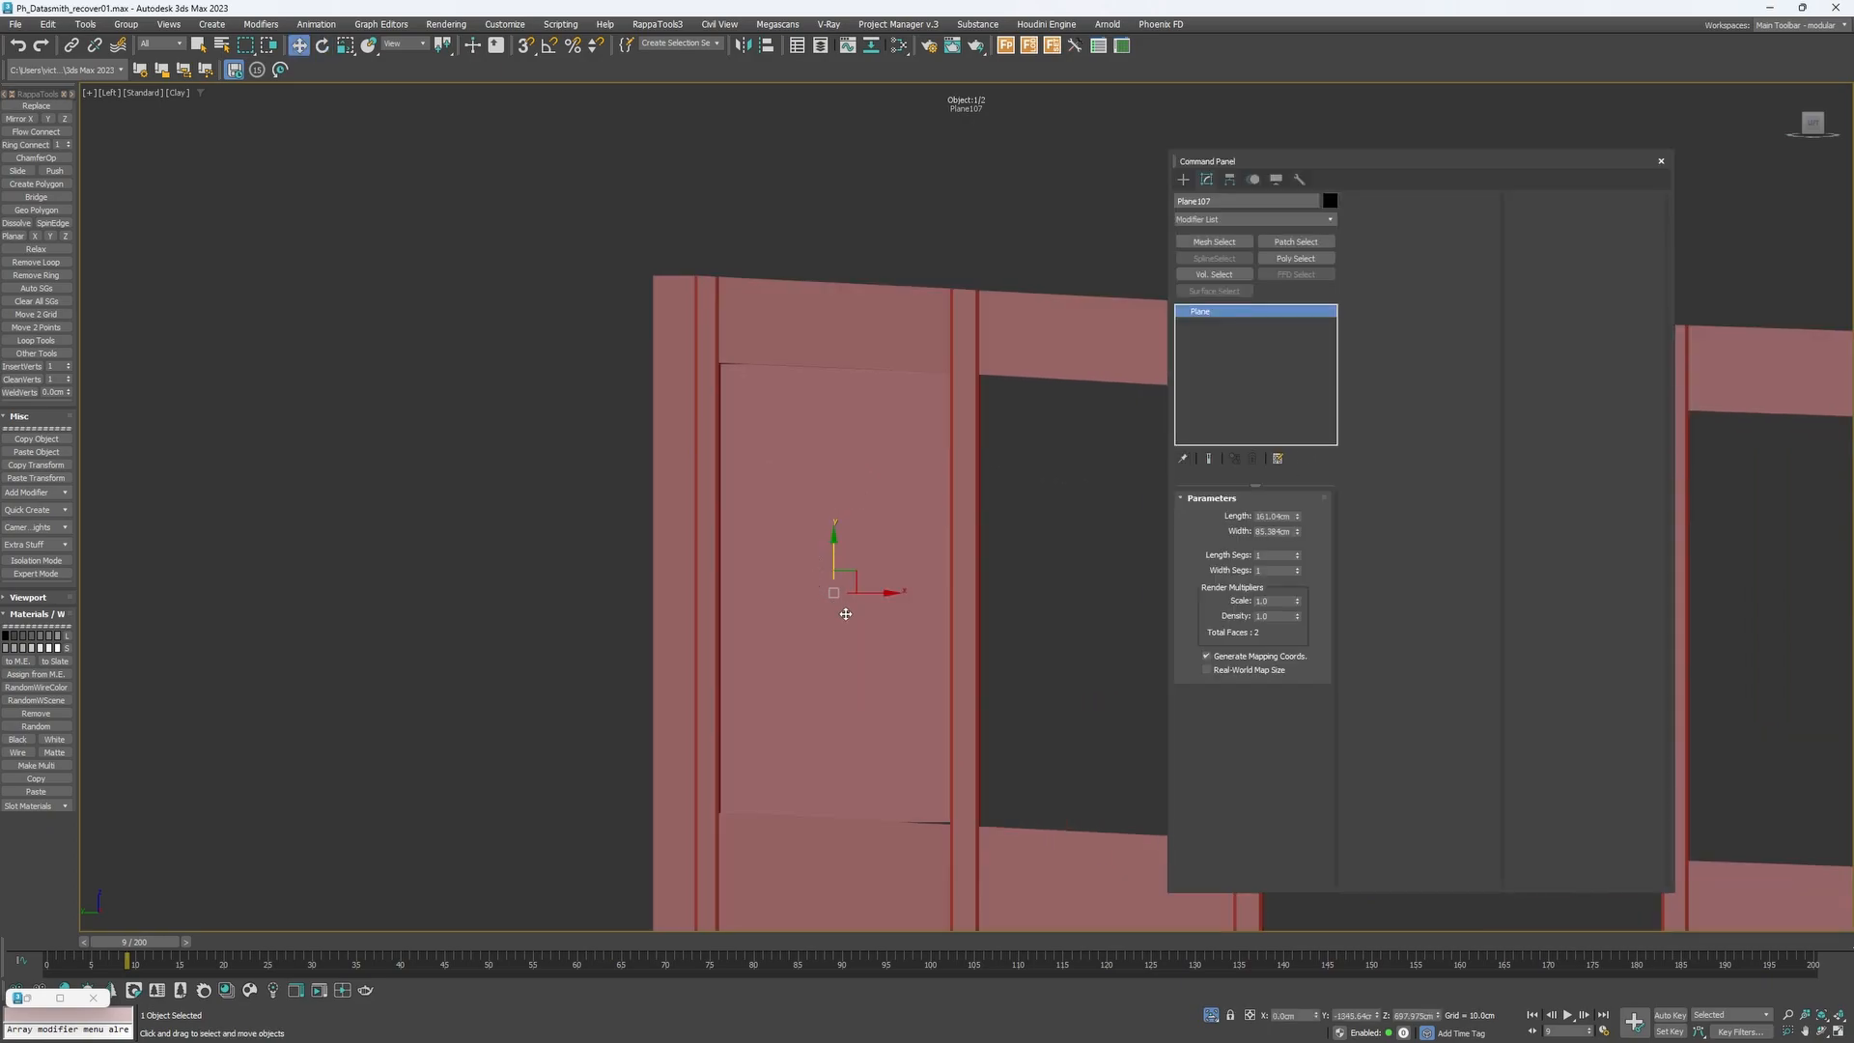
pyautogui.scroll(-2, 836, 623)
pyautogui.moveTo(847, 610); pyautogui.dragTo(633, 614)
pyautogui.scroll(-2, 633, 612)
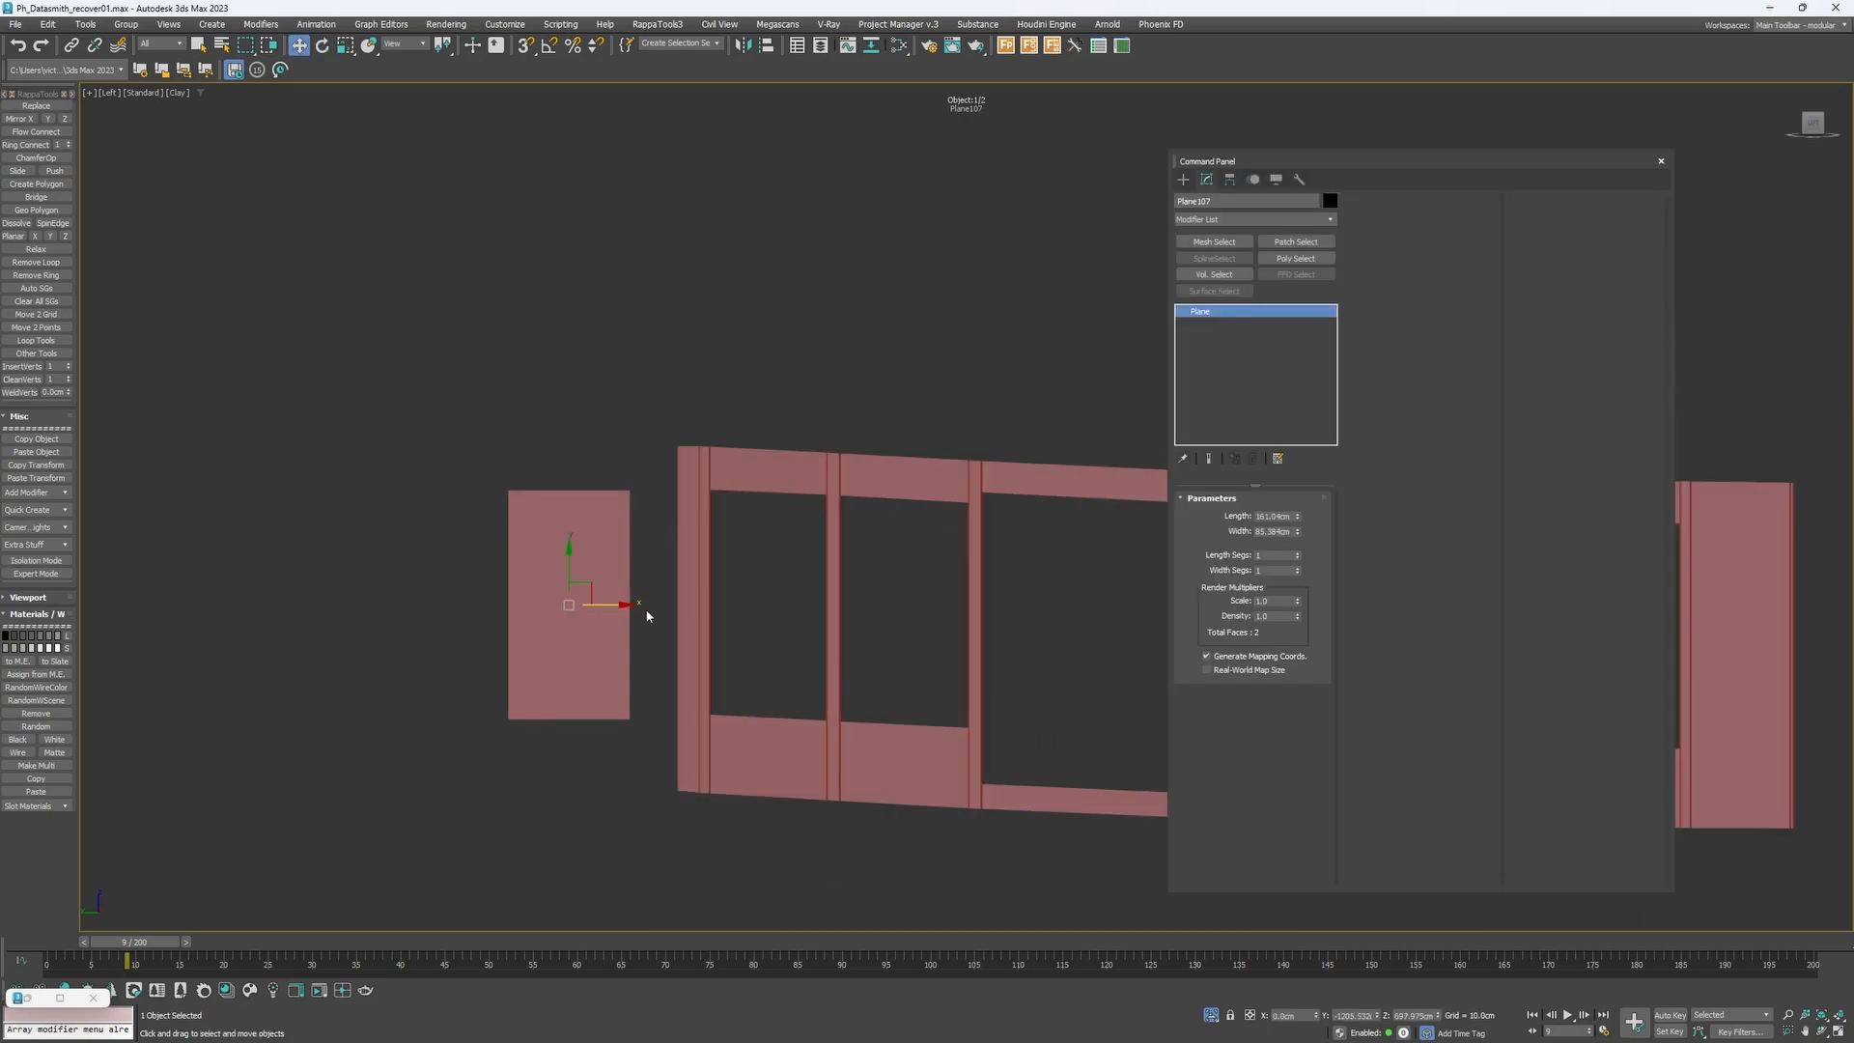
pyautogui.moveTo(641, 612); pyautogui.dragTo(517, 606, button='middle')
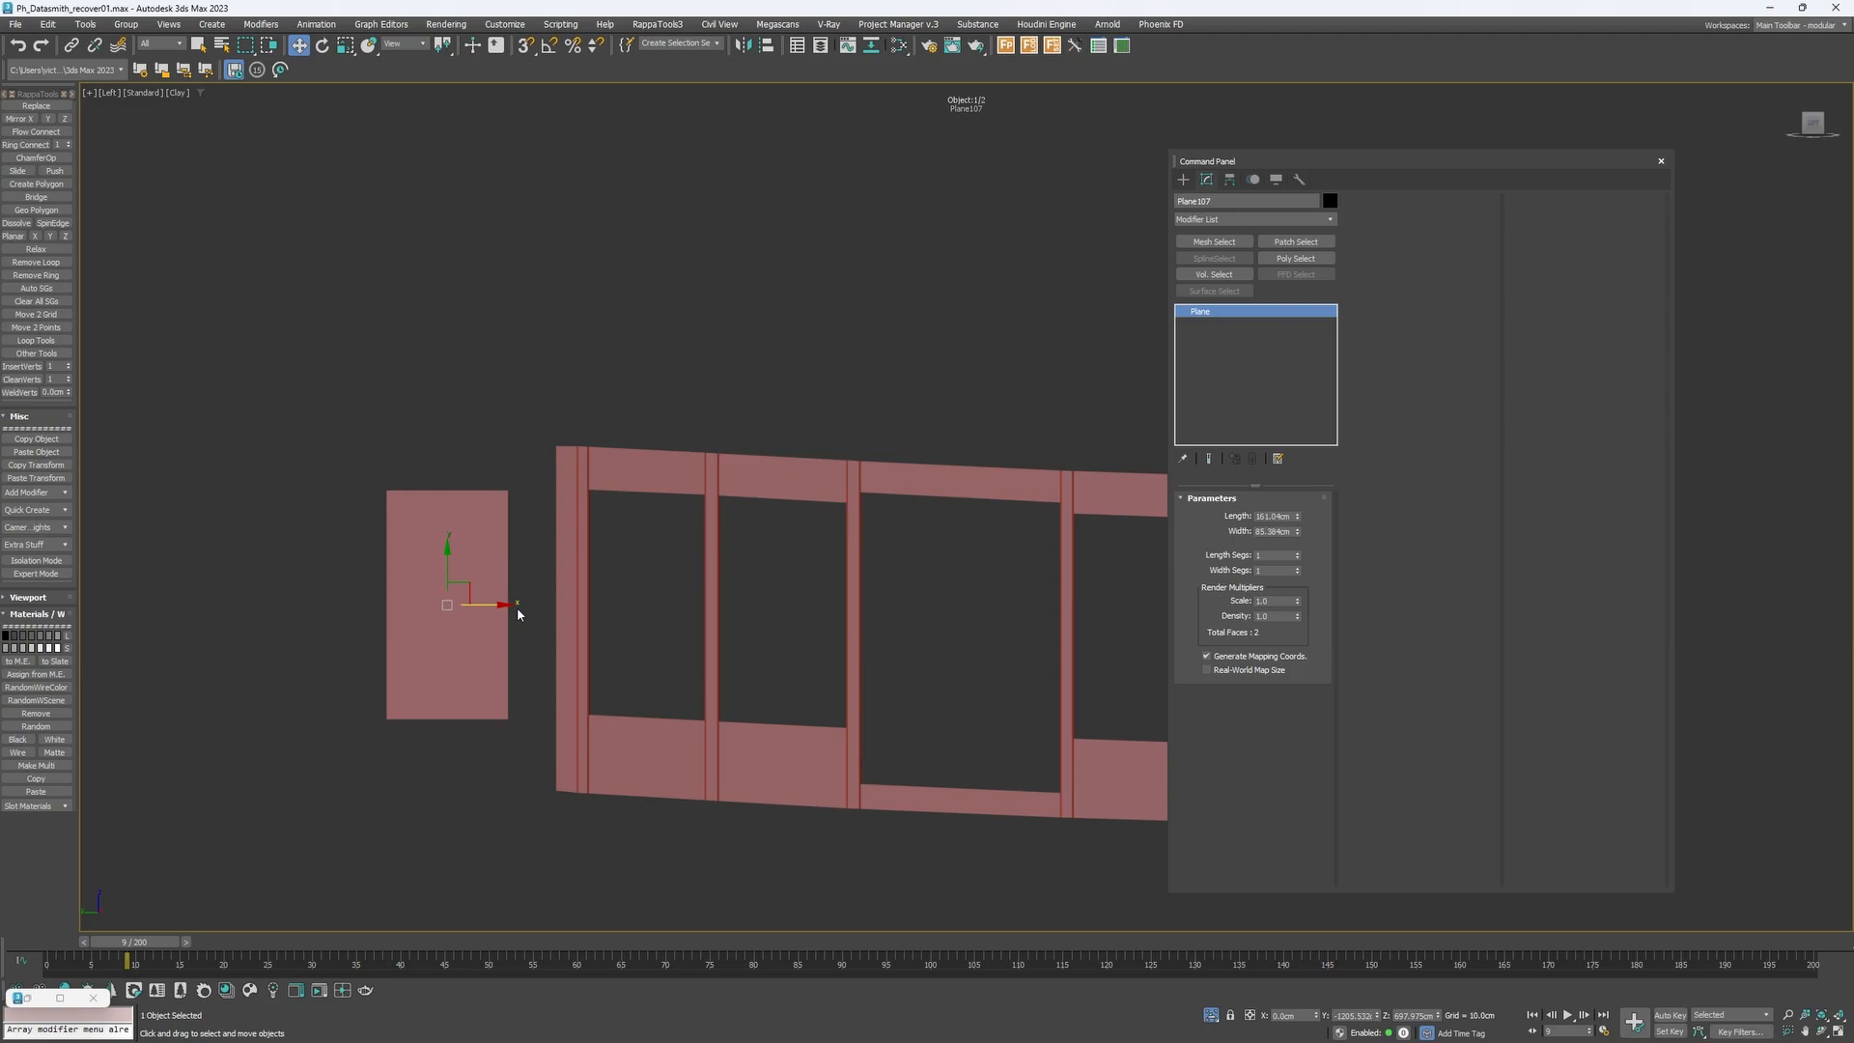
# Orbit around the test plane and partition walls, then switch to Unreal Editor and look at the real window openings from inside the cabin.
pyautogui.keyDown('alt'); pyautogui.moveTo(408, 501); pyautogui.dragTo(466, 528, button='middle'); pyautogui.keyUp('alt')
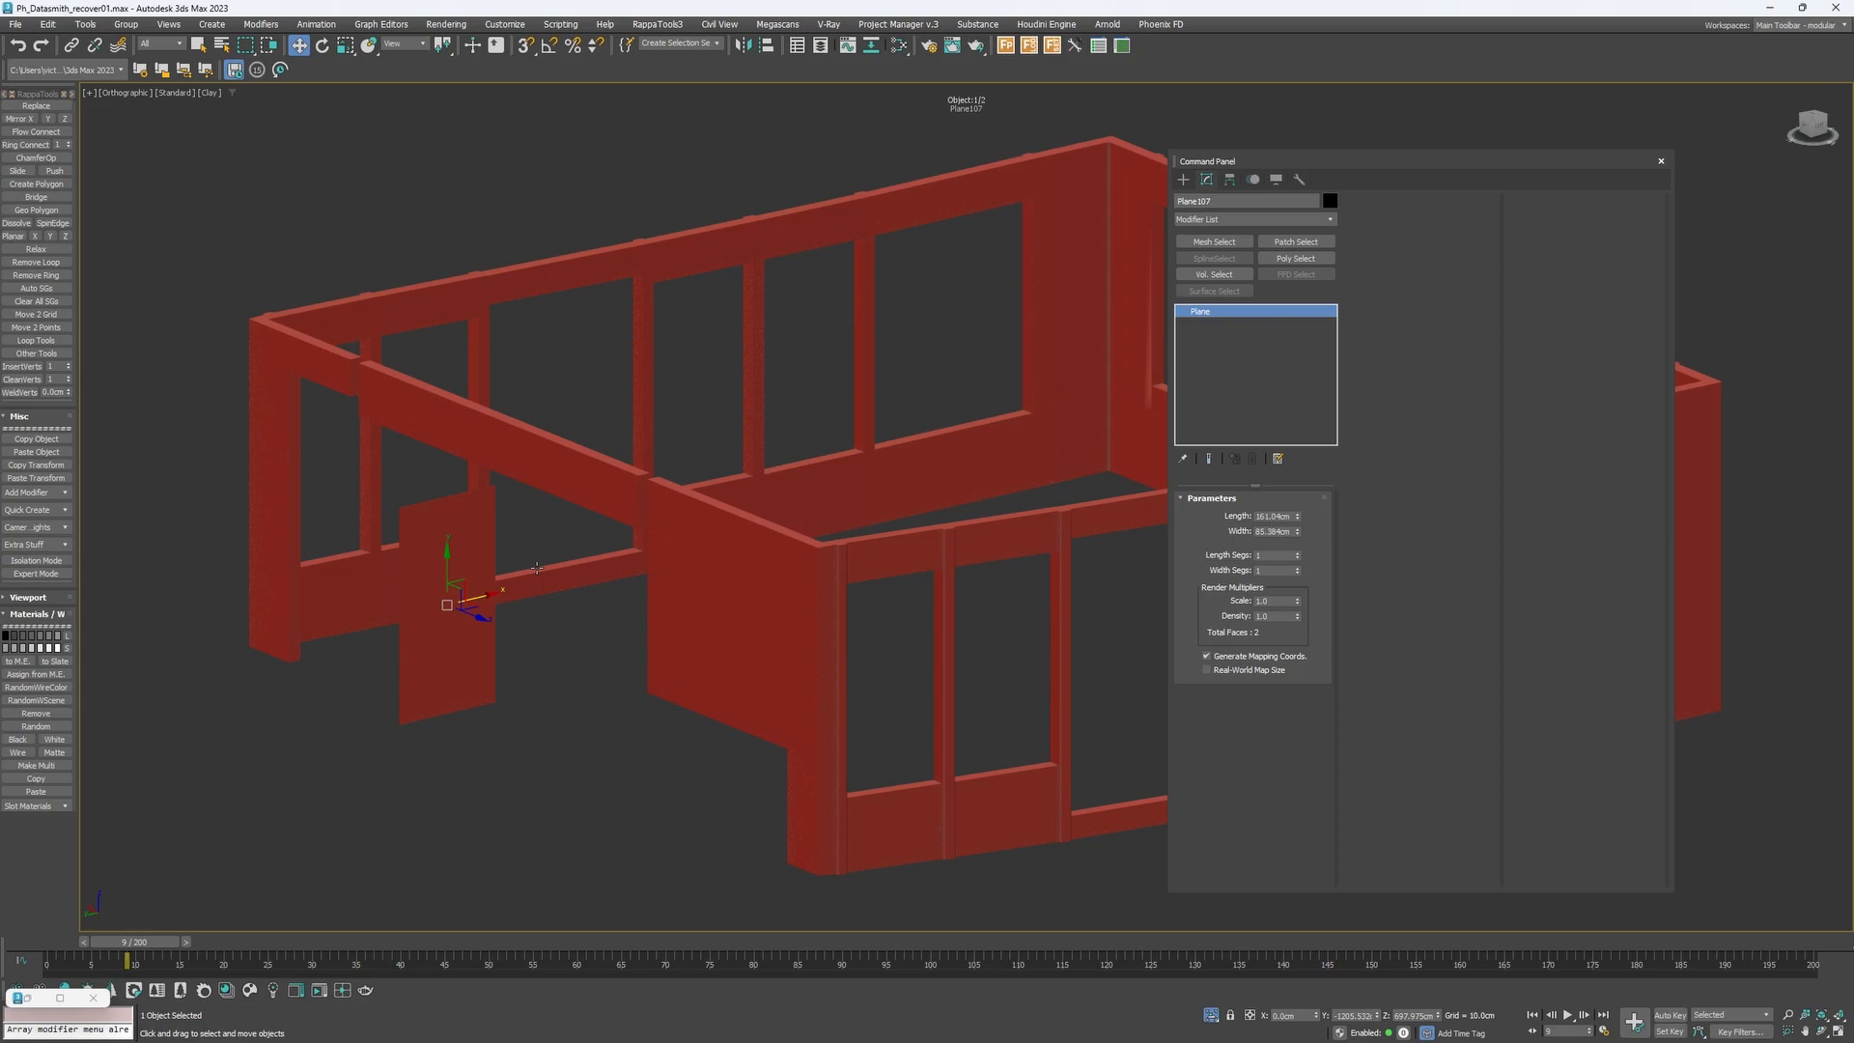
pyautogui.moveTo(449, 601); pyautogui.dragTo(509, 563, button='middle')
pyautogui.hotkey('alt', 'Tab')
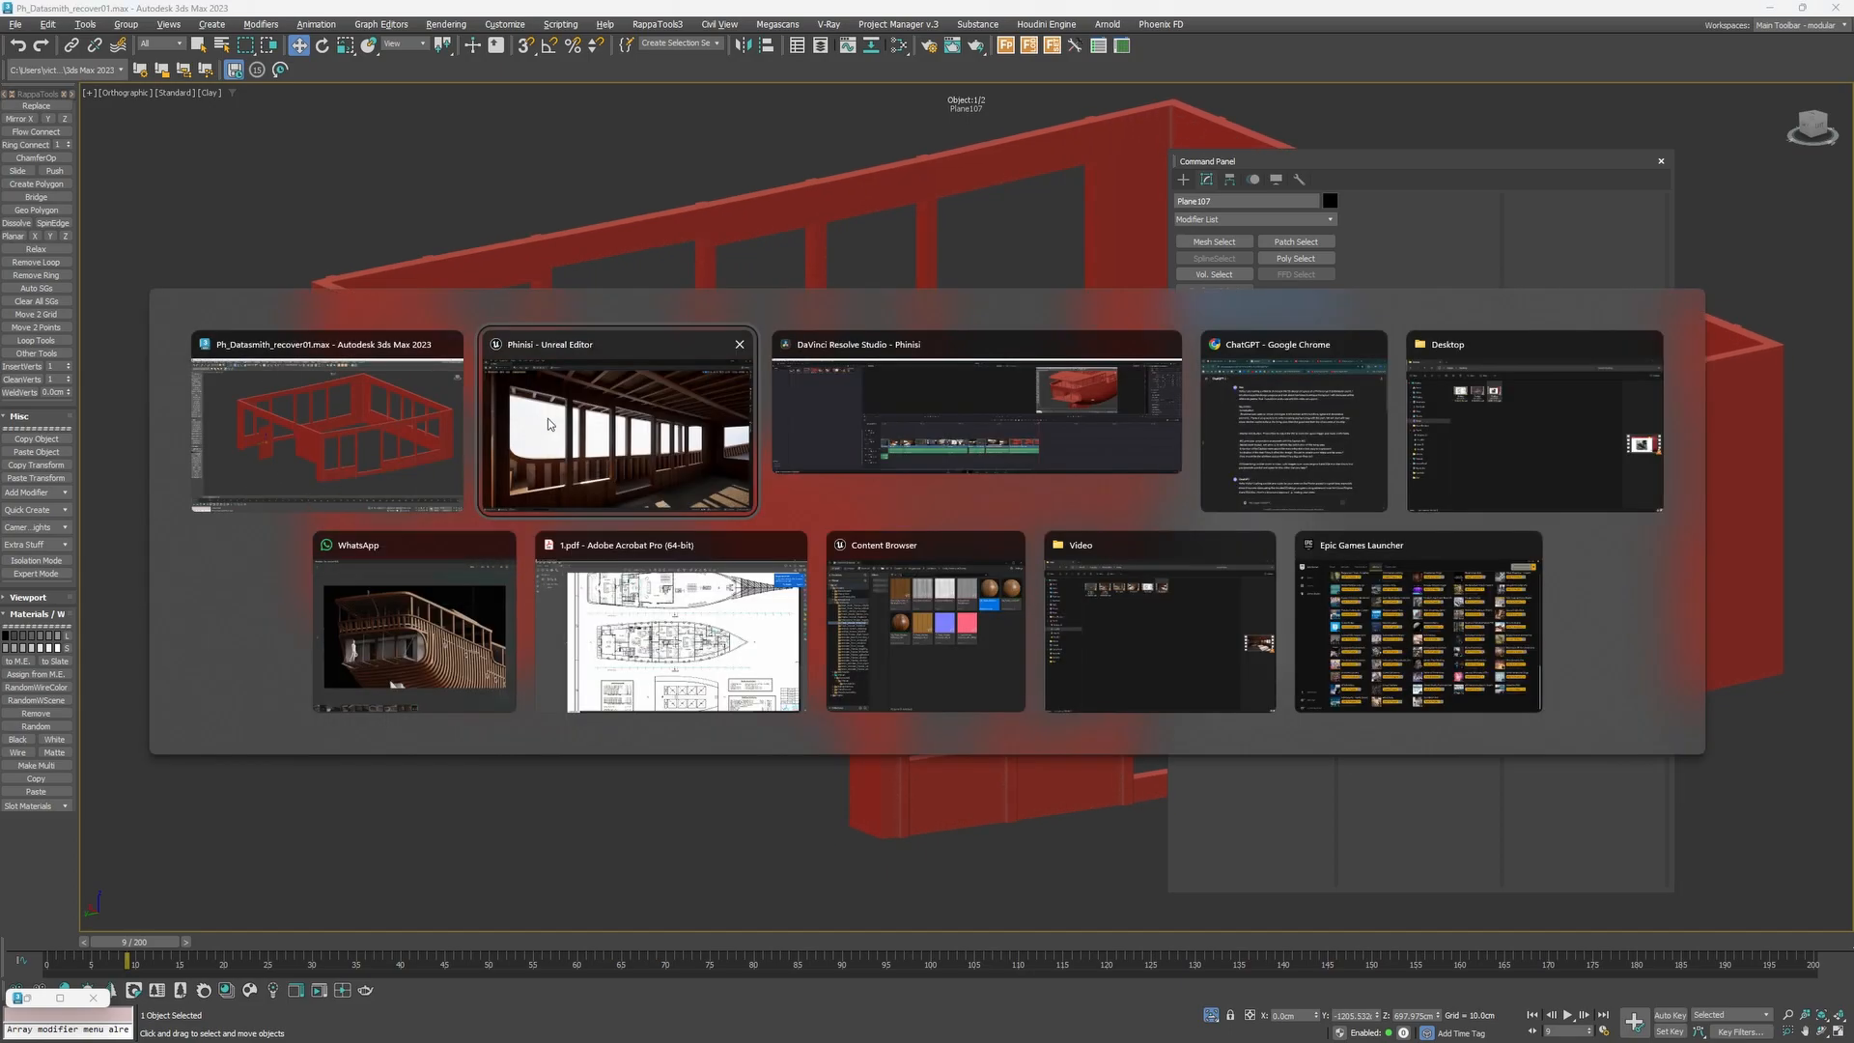
pyautogui.click(618, 448)
pyautogui.moveTo(629, 451); pyautogui.dragTo(1448, 454, button='right')
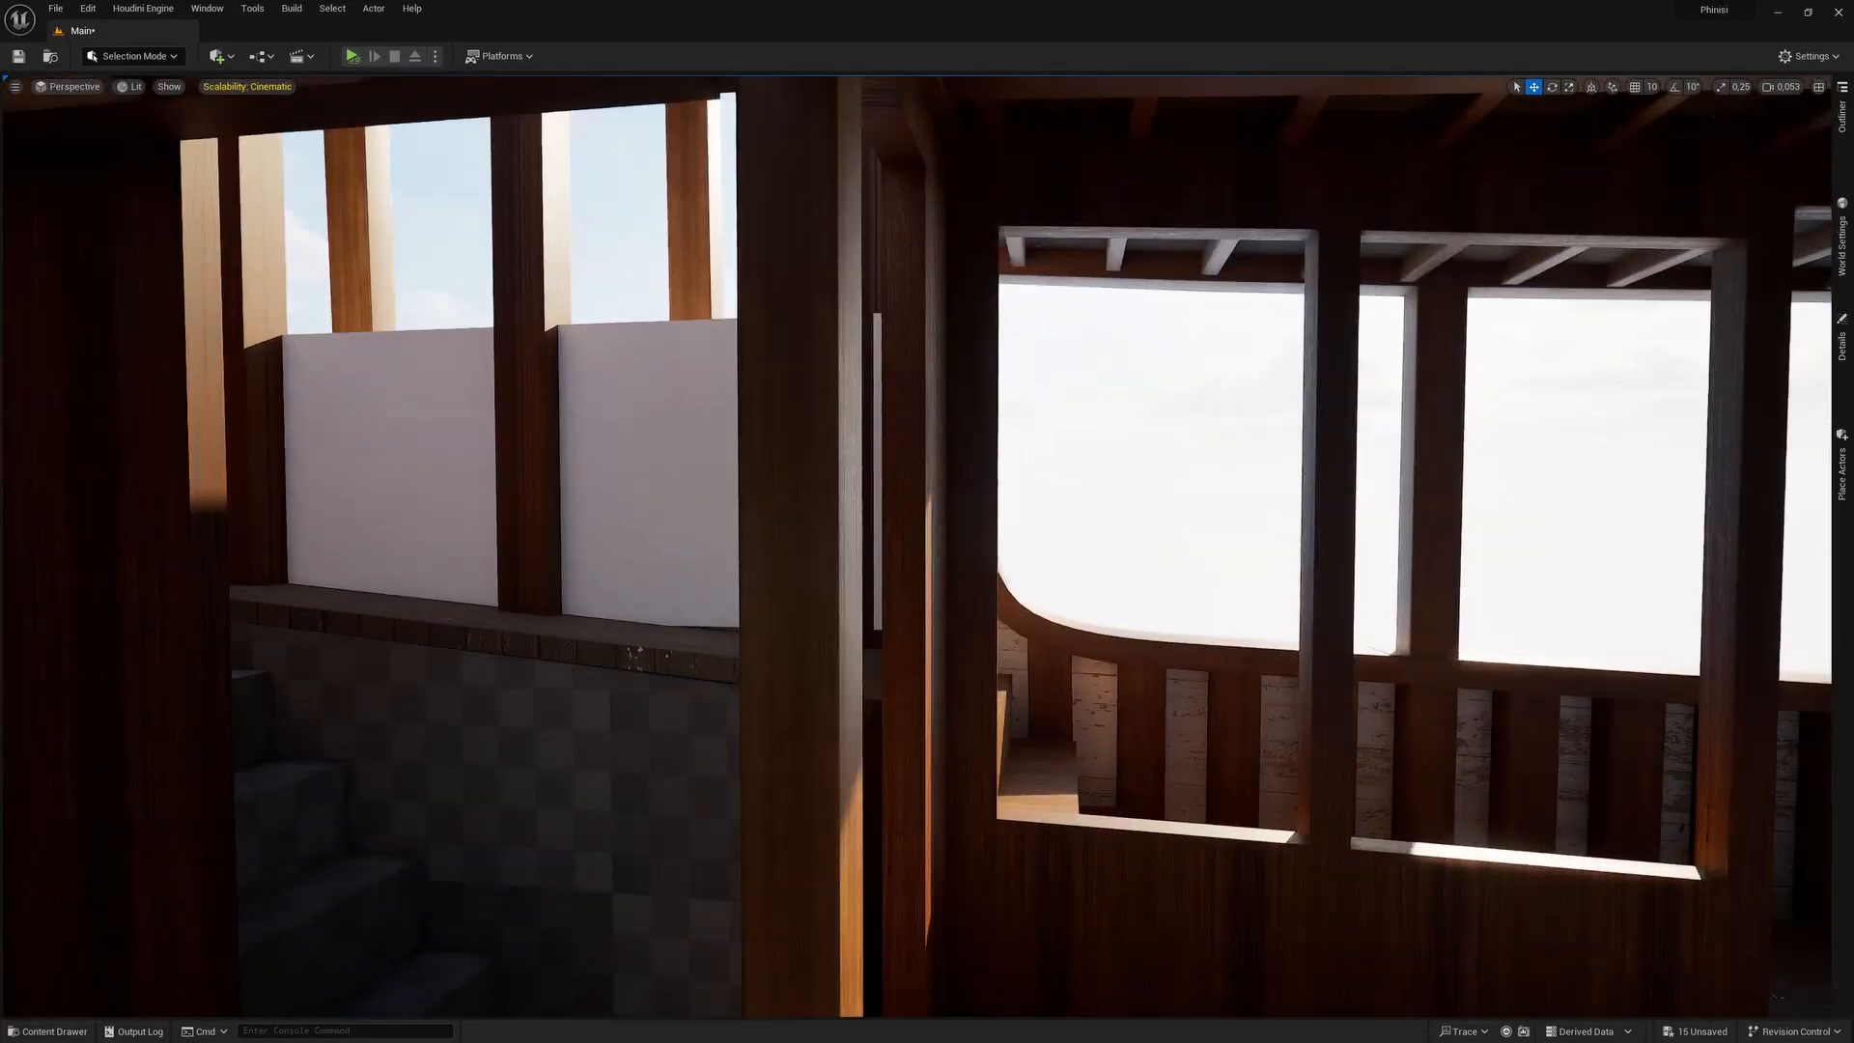
# Switch back to 3ds Max and delete the test plane beside the main deck partition walls.
pyautogui.hotkey('alt', 'Tab')
pyautogui.moveTo(596, 543); pyautogui.dragTo(415, 490, button='middle')
pyautogui.moveTo(692, 571); pyautogui.dragTo(766, 531)
pyautogui.keyDown('alt'); pyautogui.moveTo(765, 530); pyautogui.dragTo(741, 525, button='middle'); pyautogui.keyUp('alt')
pyautogui.keyDown('alt'); pyautogui.moveTo(781, 649); pyautogui.dragTo(640, 522, button='middle'); pyautogui.keyUp('alt')
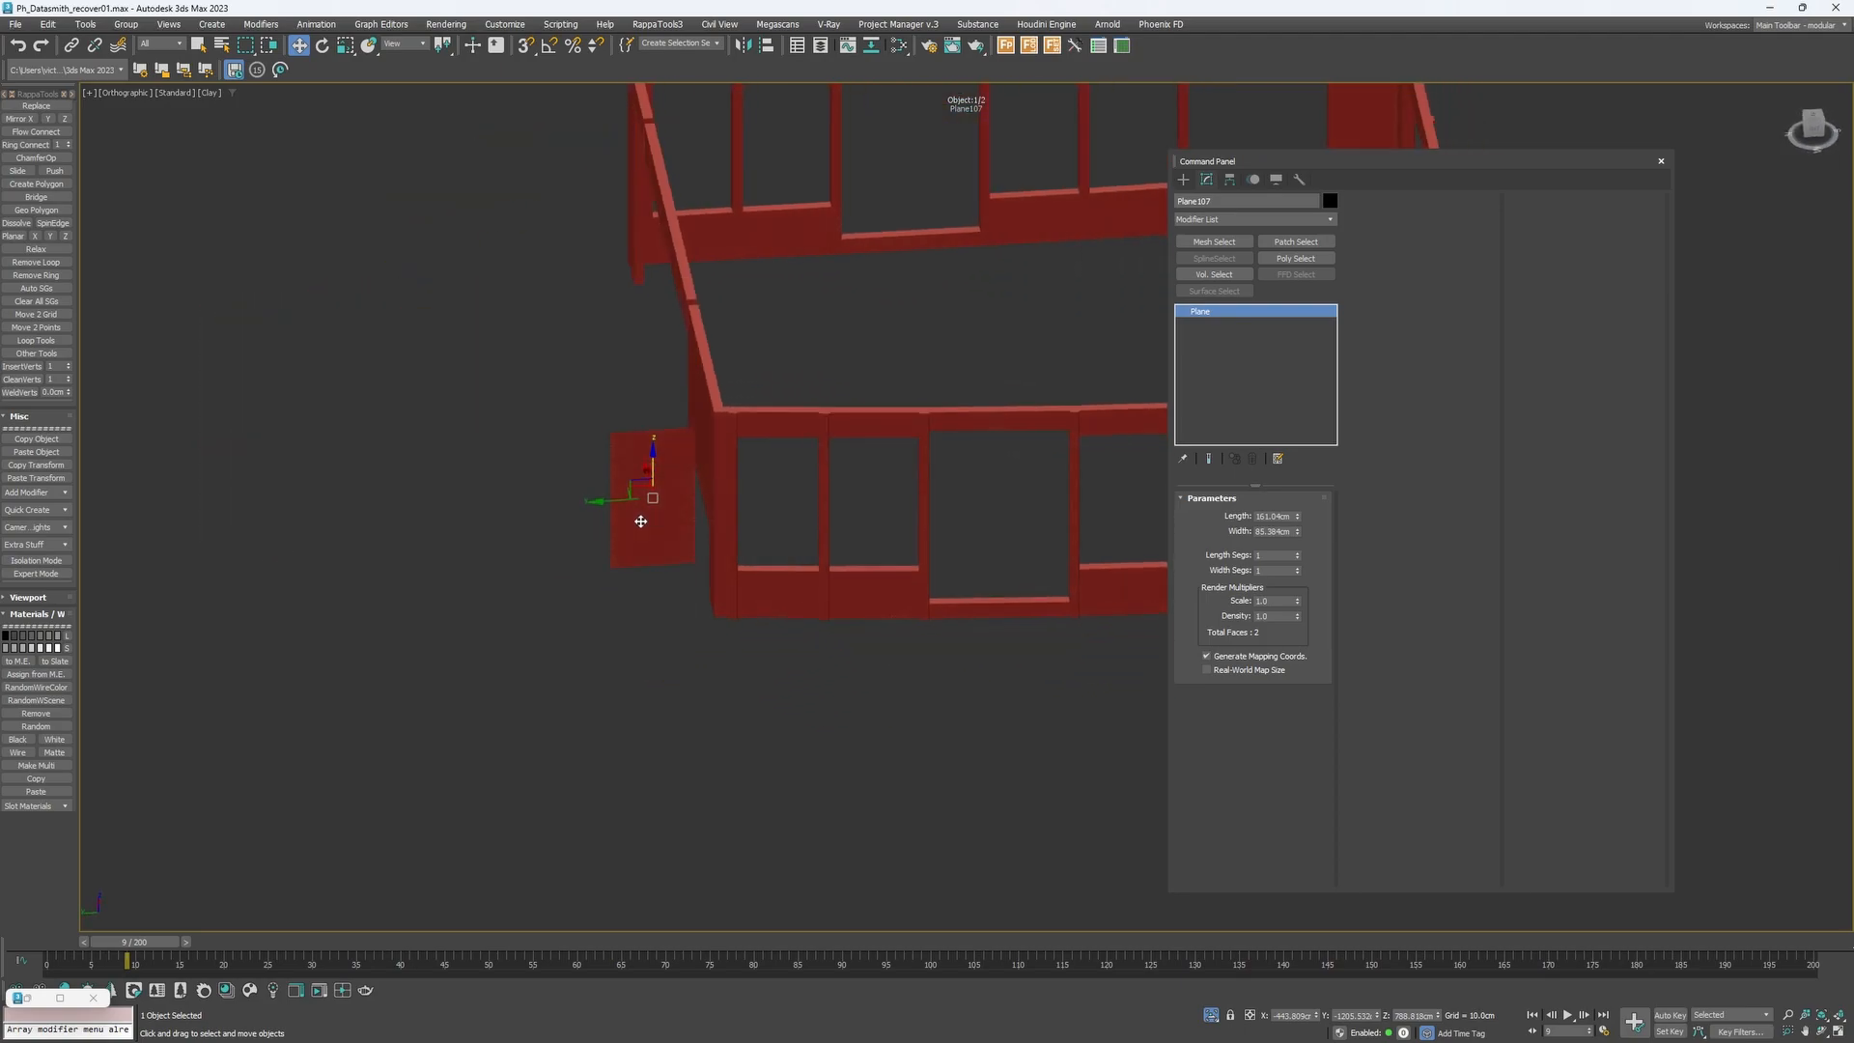
pyautogui.moveTo(750, 586); pyautogui.dragTo(621, 636, button='middle')
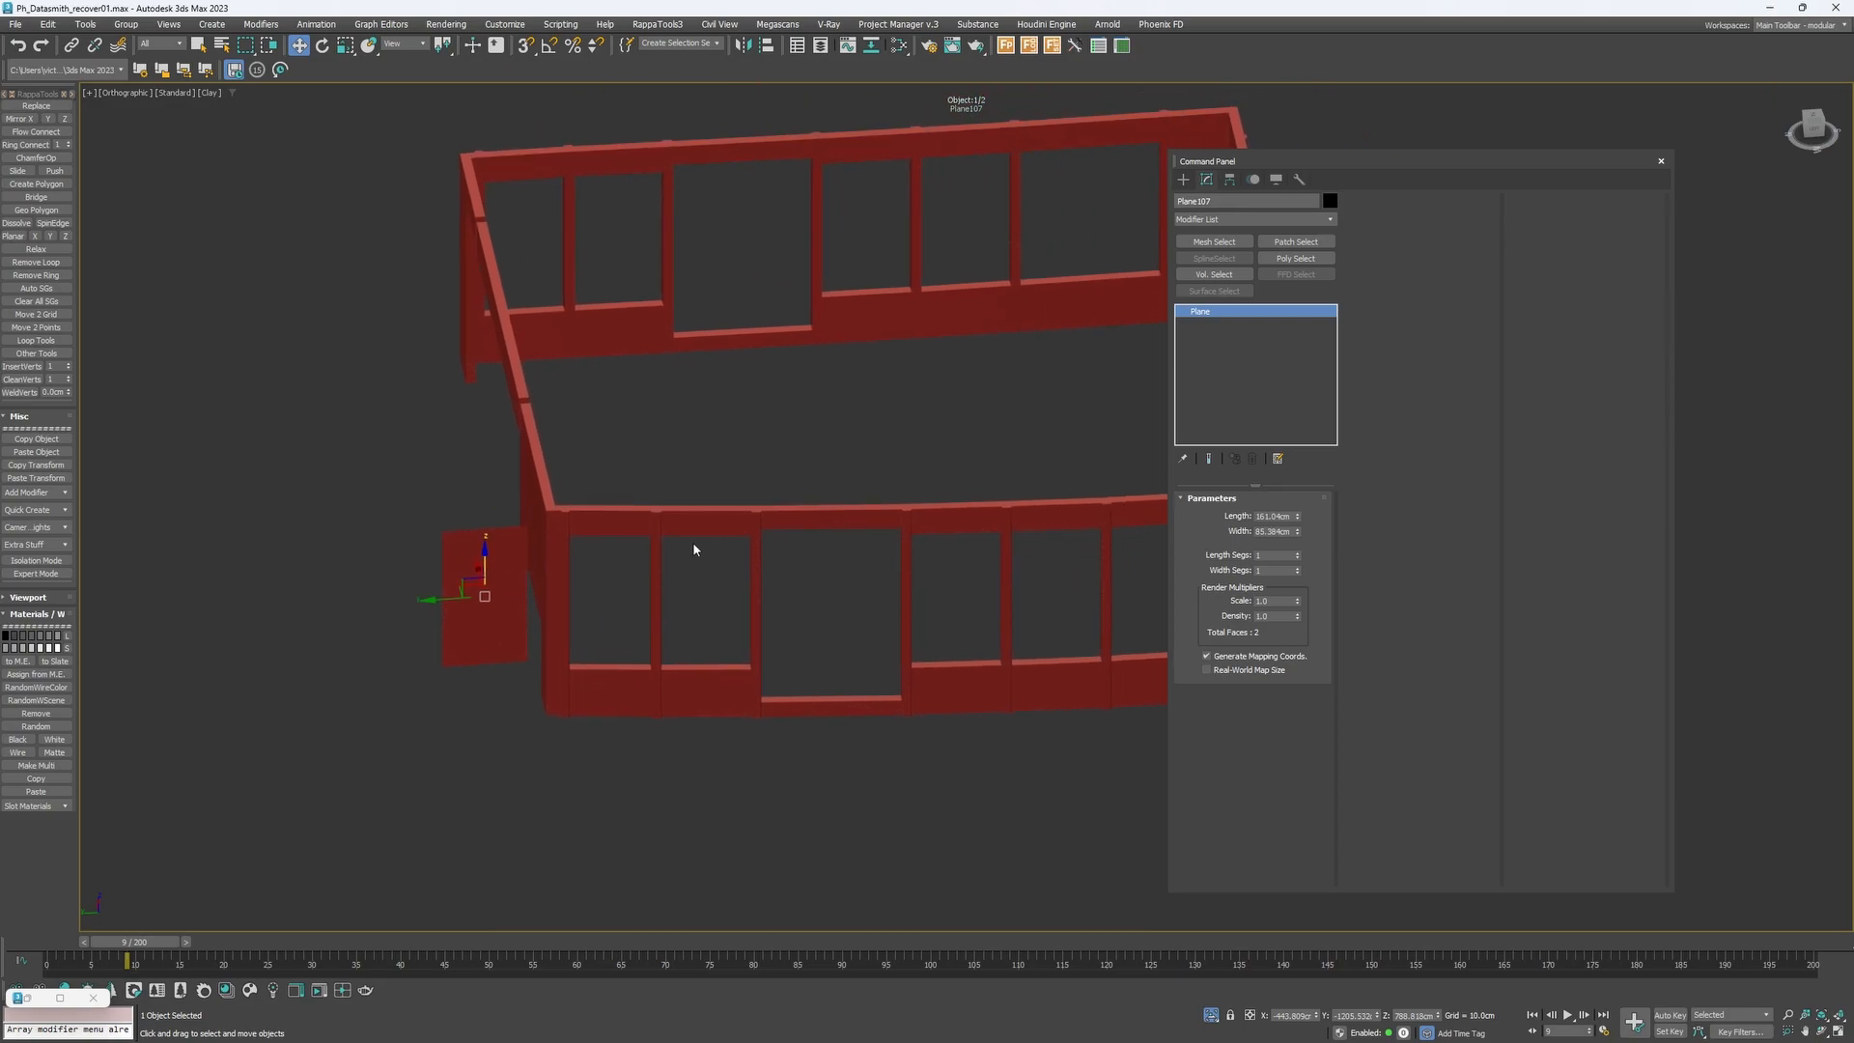
pyautogui.press('Delete')
# Select the main deck partition walls and unhide all the ship's other objects.
pyautogui.scroll(-4, 694, 544)
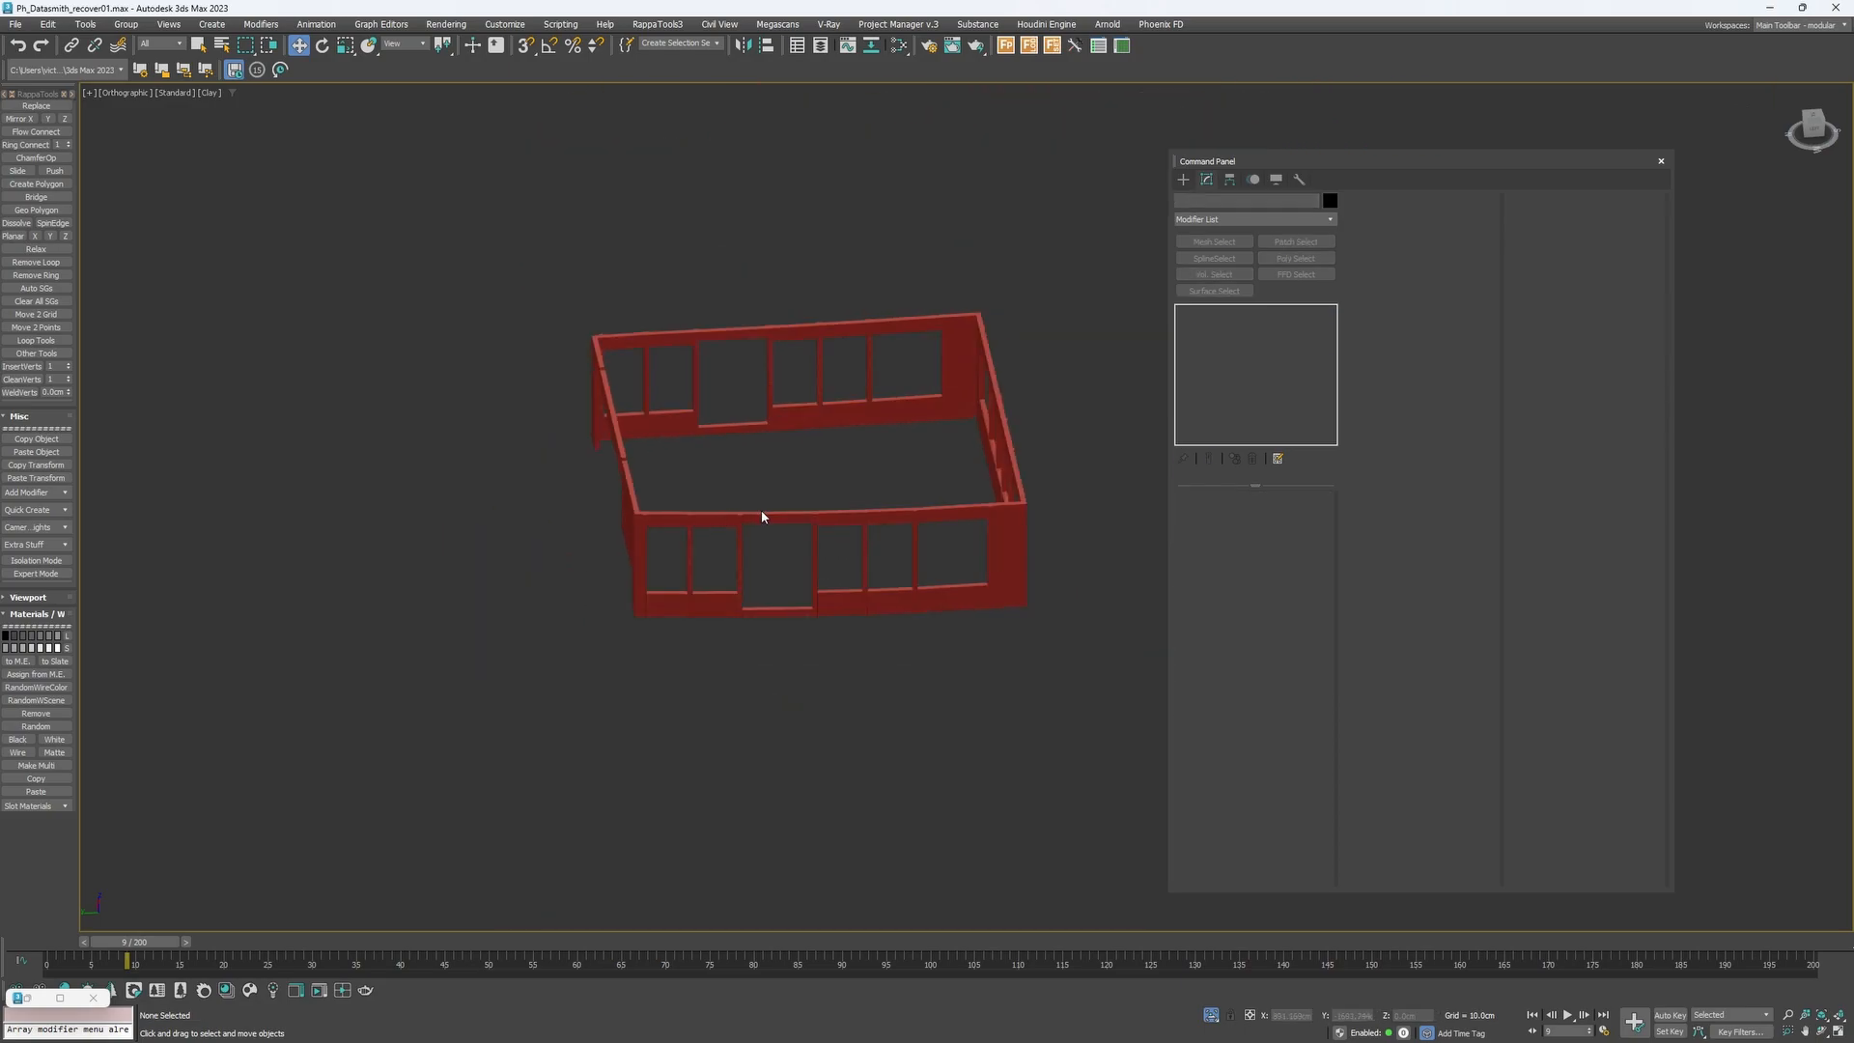
pyautogui.click(760, 516)
pyautogui.keyDown('alt'); pyautogui.moveTo(763, 510); pyautogui.dragTo(788, 493, button='middle'); pyautogui.keyUp('alt')
pyautogui.rightClick(788, 492)
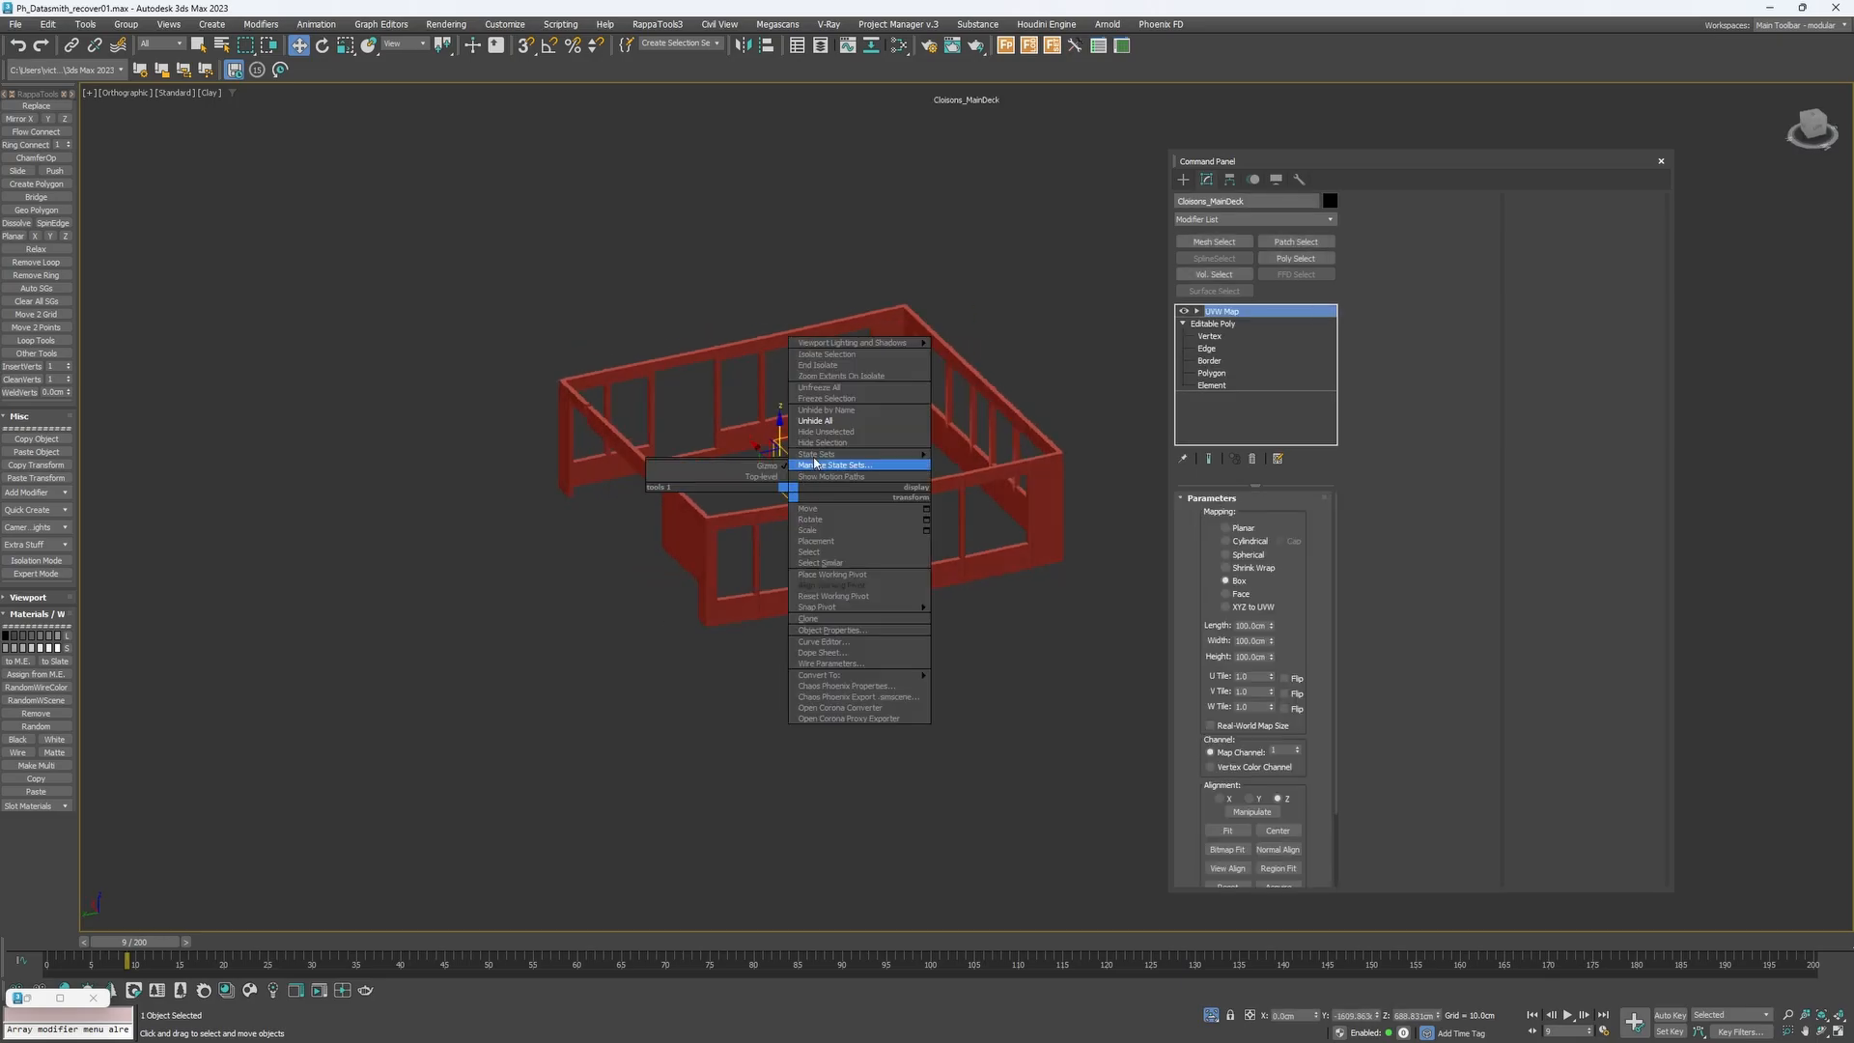
pyautogui.click(846, 423)
pyautogui.scroll(3, 786, 509)
# Examine the planked hull side below the main deck cabin, viewing it from the left and from slightly above.
pyautogui.click(980, 737)
pyautogui.scroll(5, 910, 459)
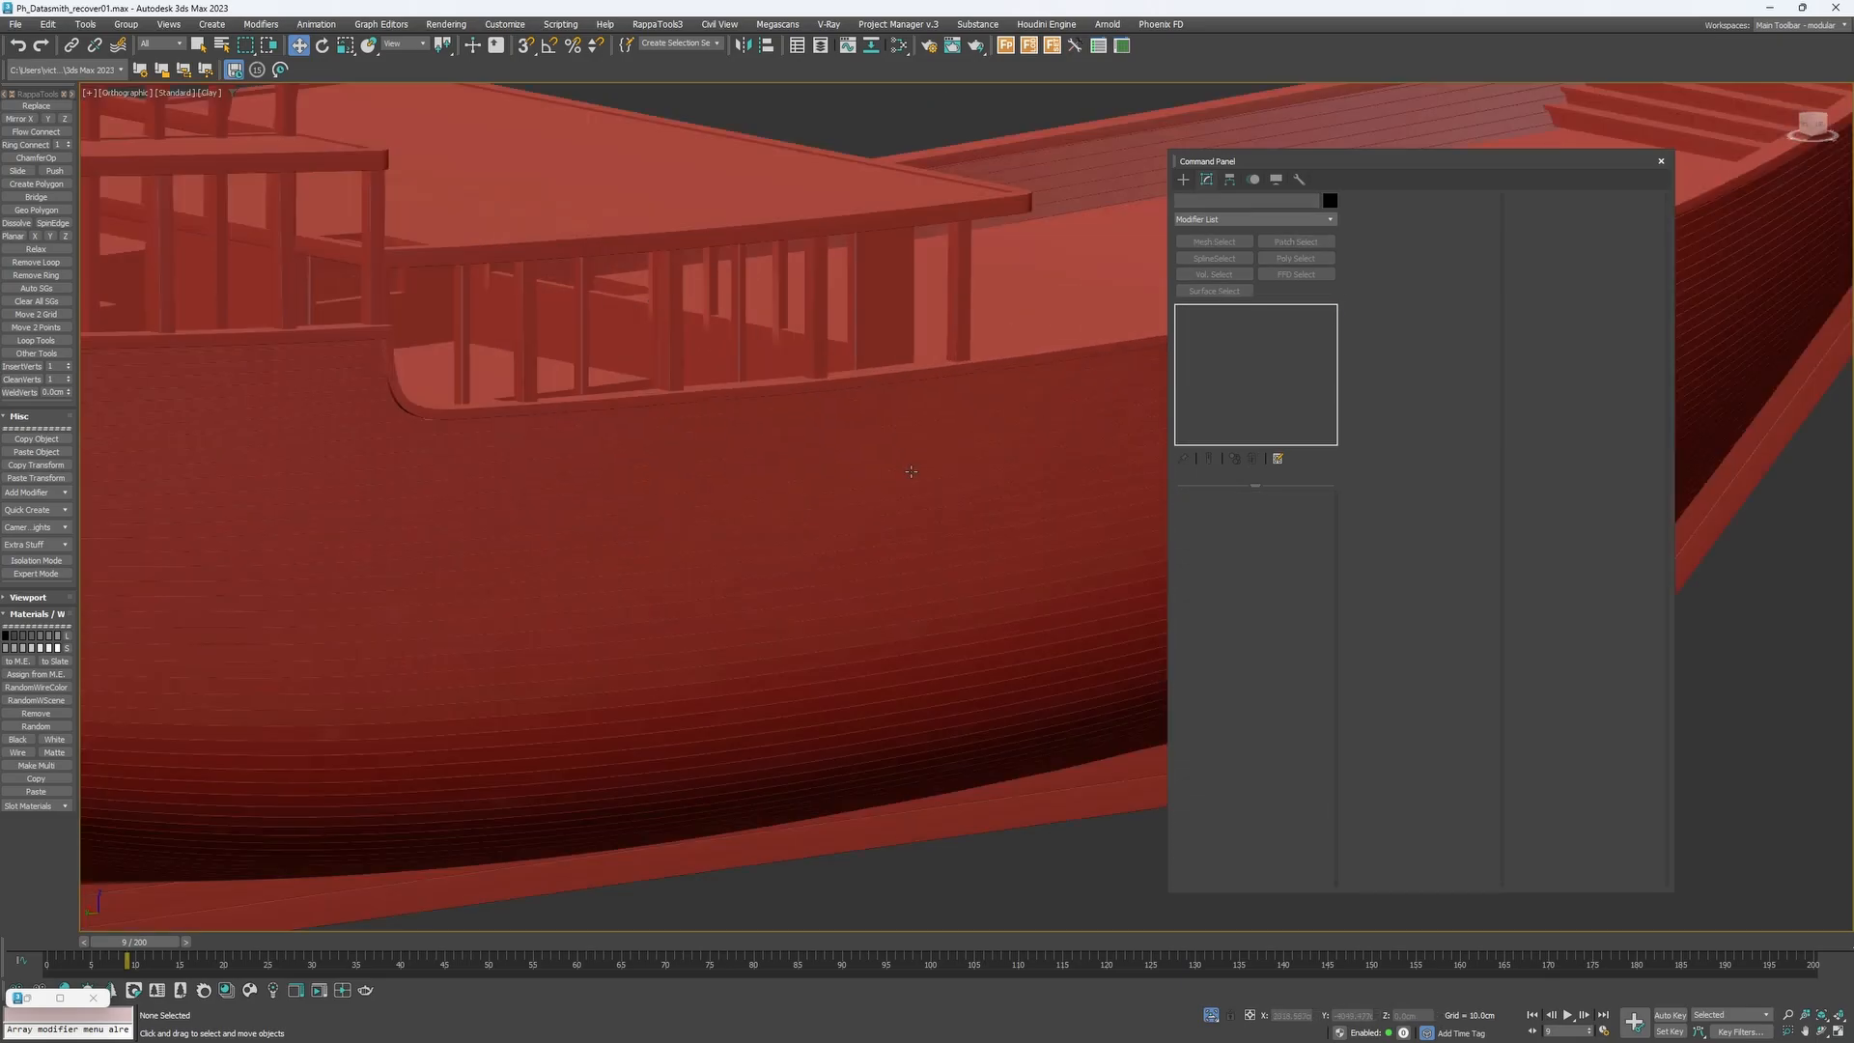
pyautogui.scroll(3, 910, 459)
pyautogui.click(917, 527)
pyautogui.scroll(-4, 915, 530)
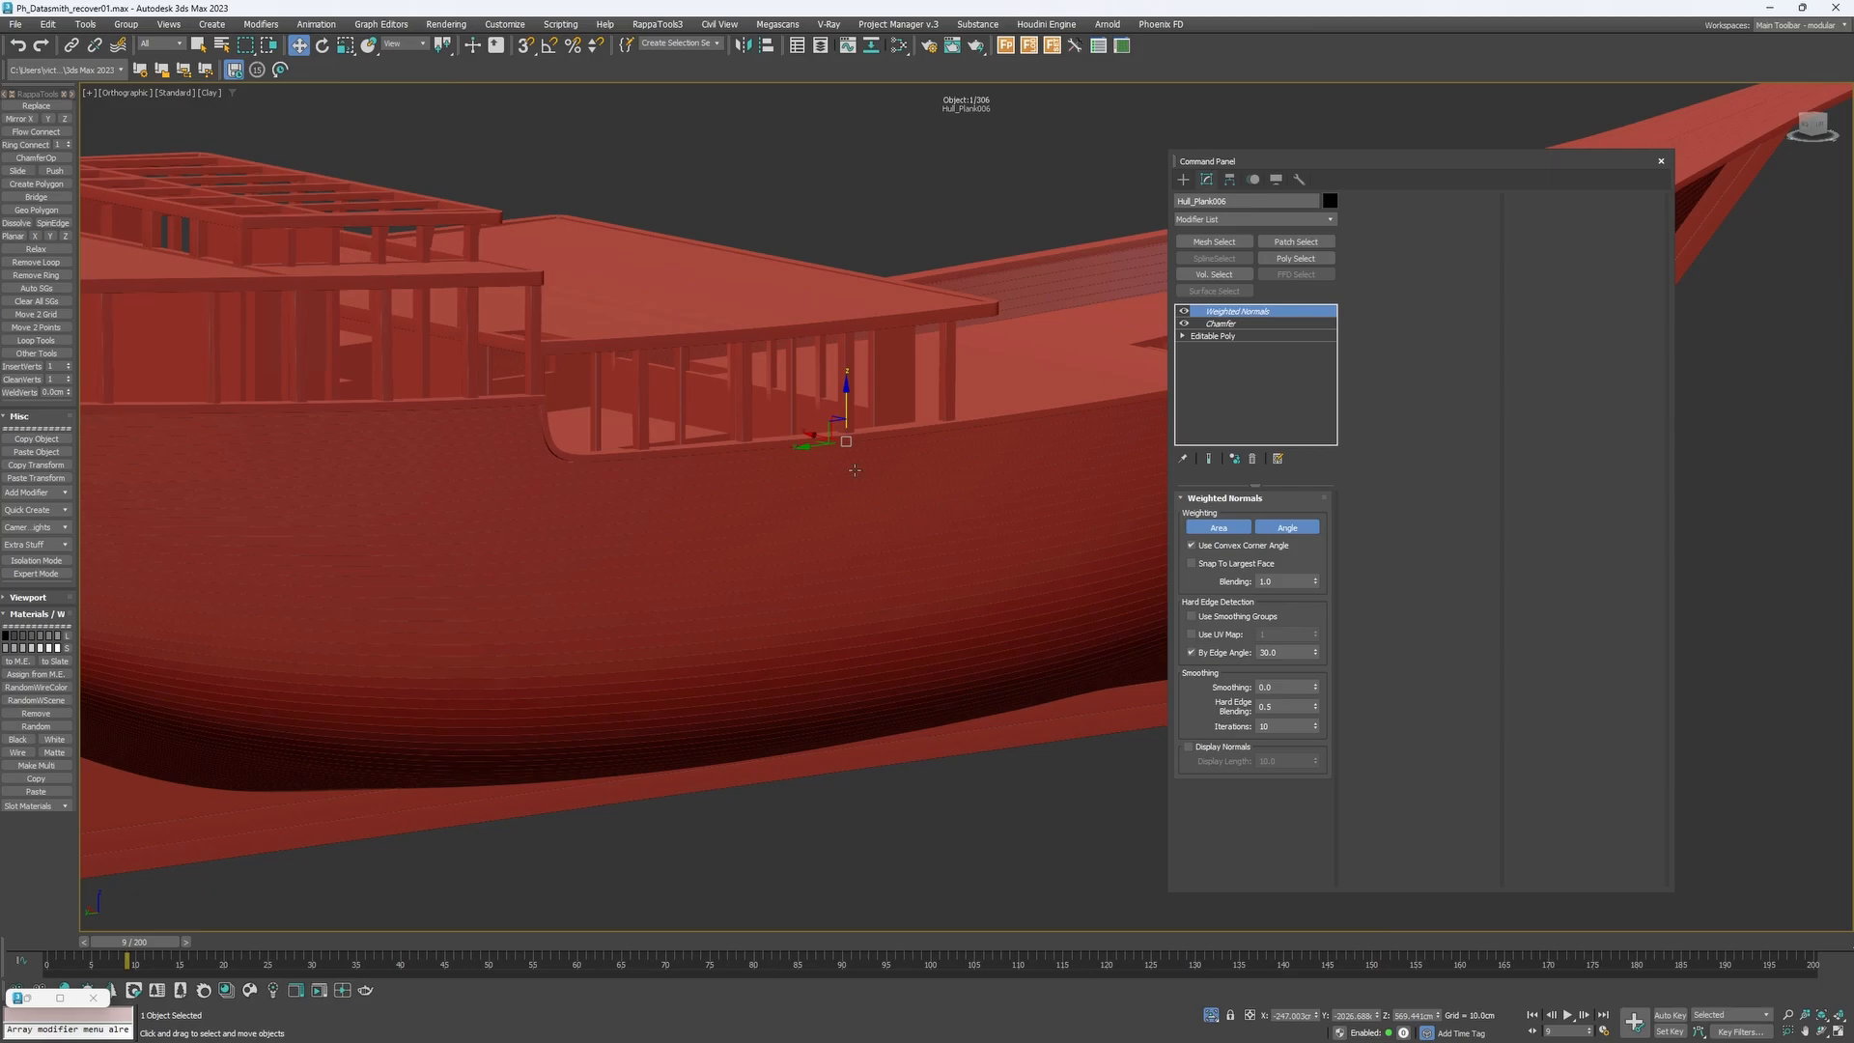
pyautogui.scroll(4, 882, 534)
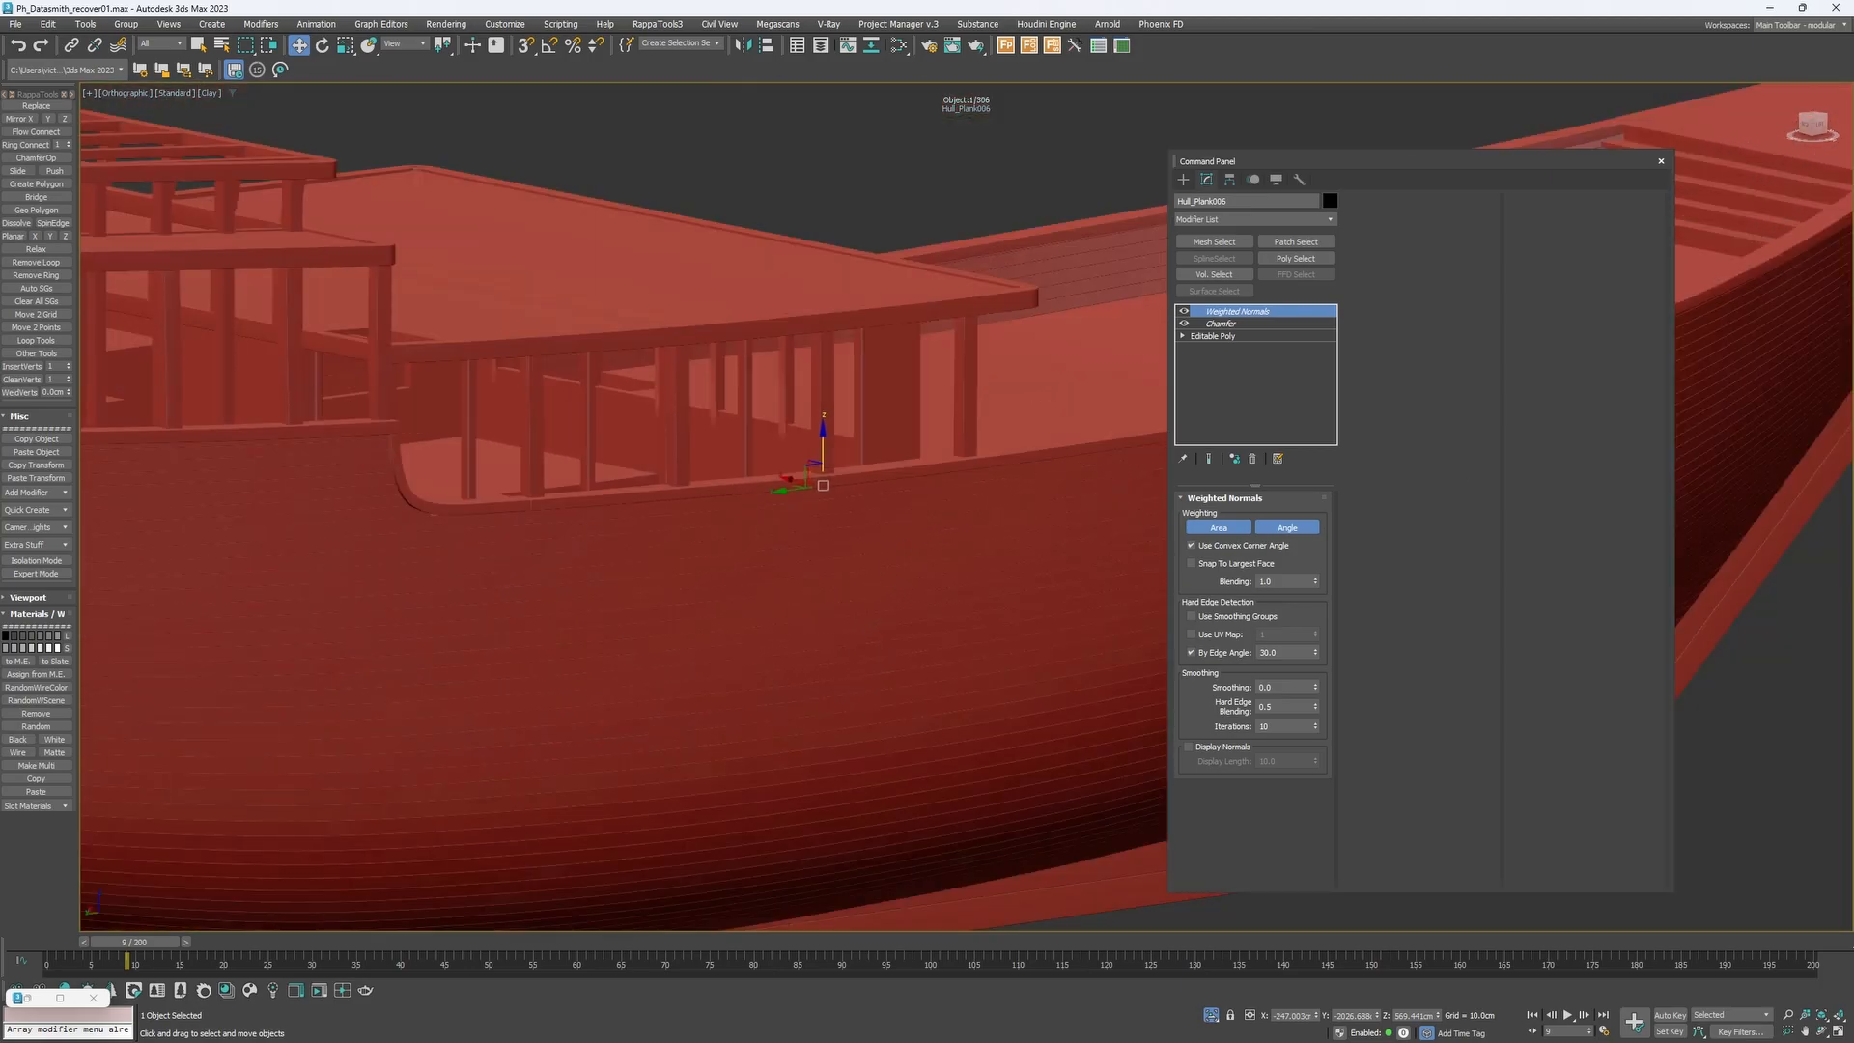
pyautogui.scroll(-5, 550, 562)
pyautogui.click(600, 289)
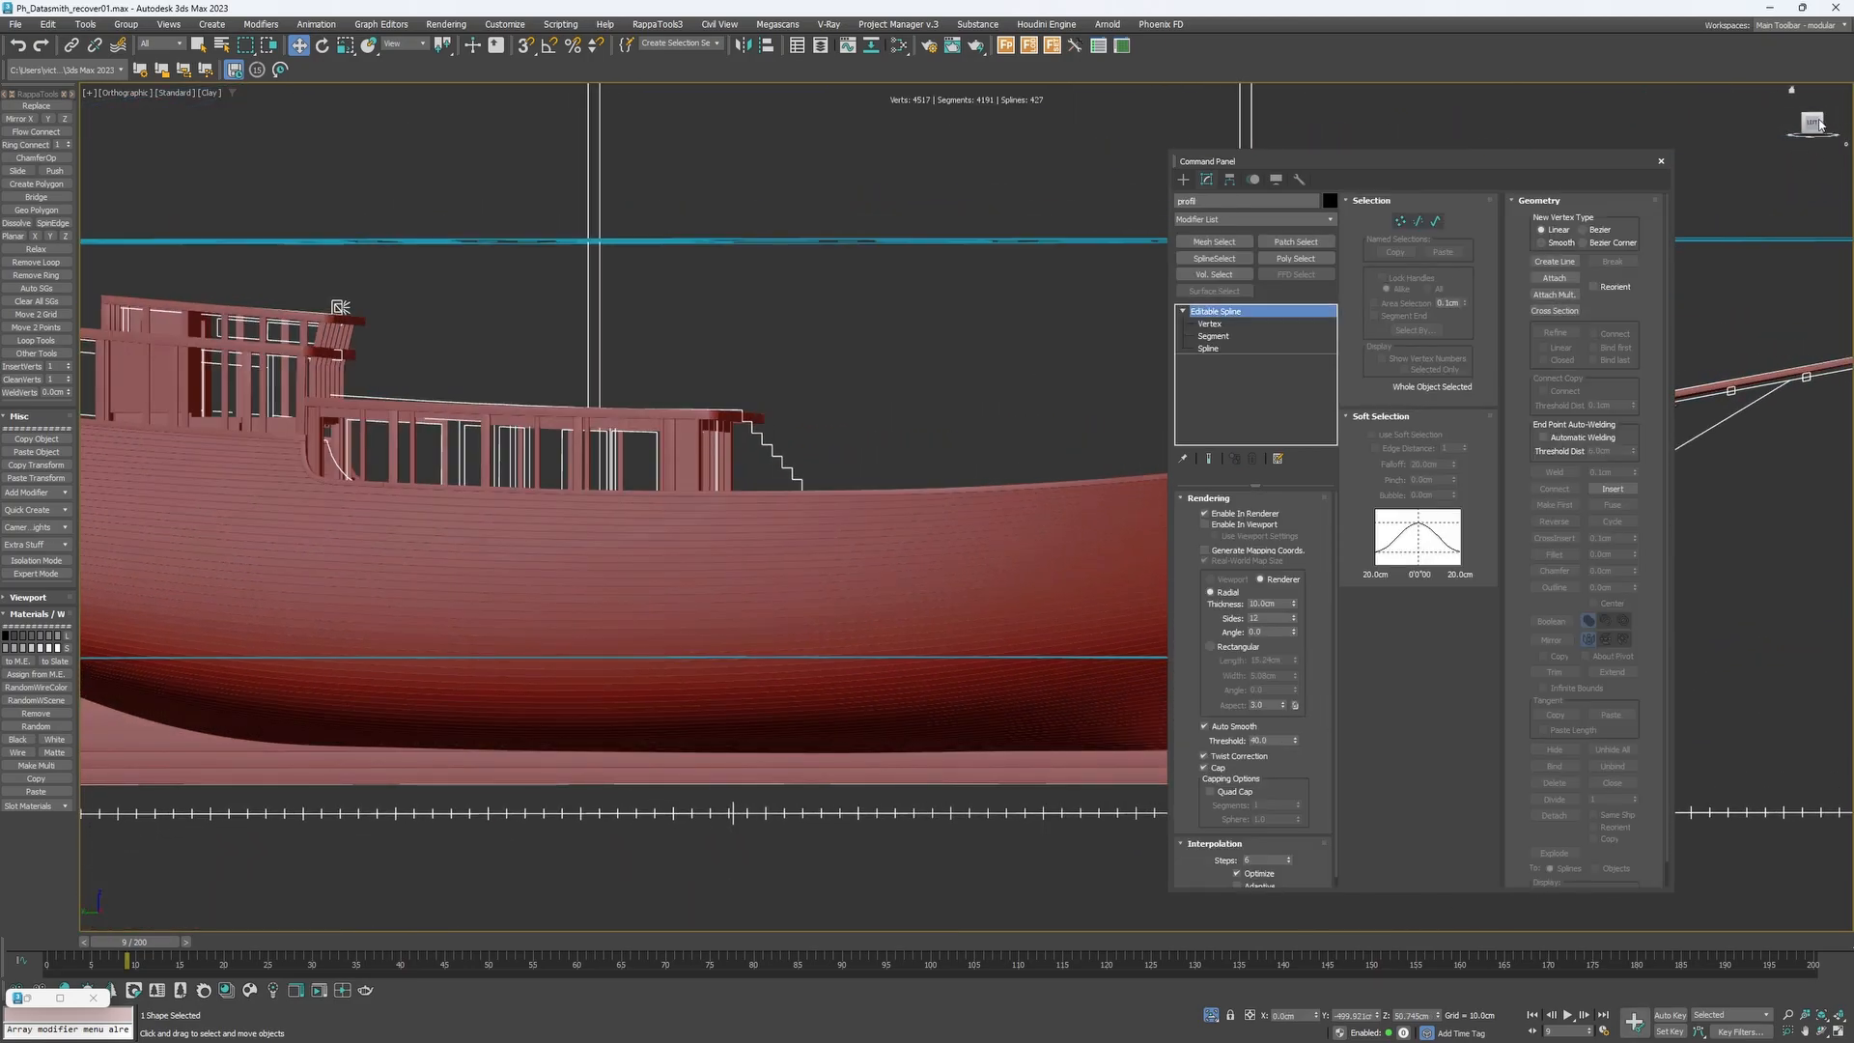
pyautogui.click(1815, 127)
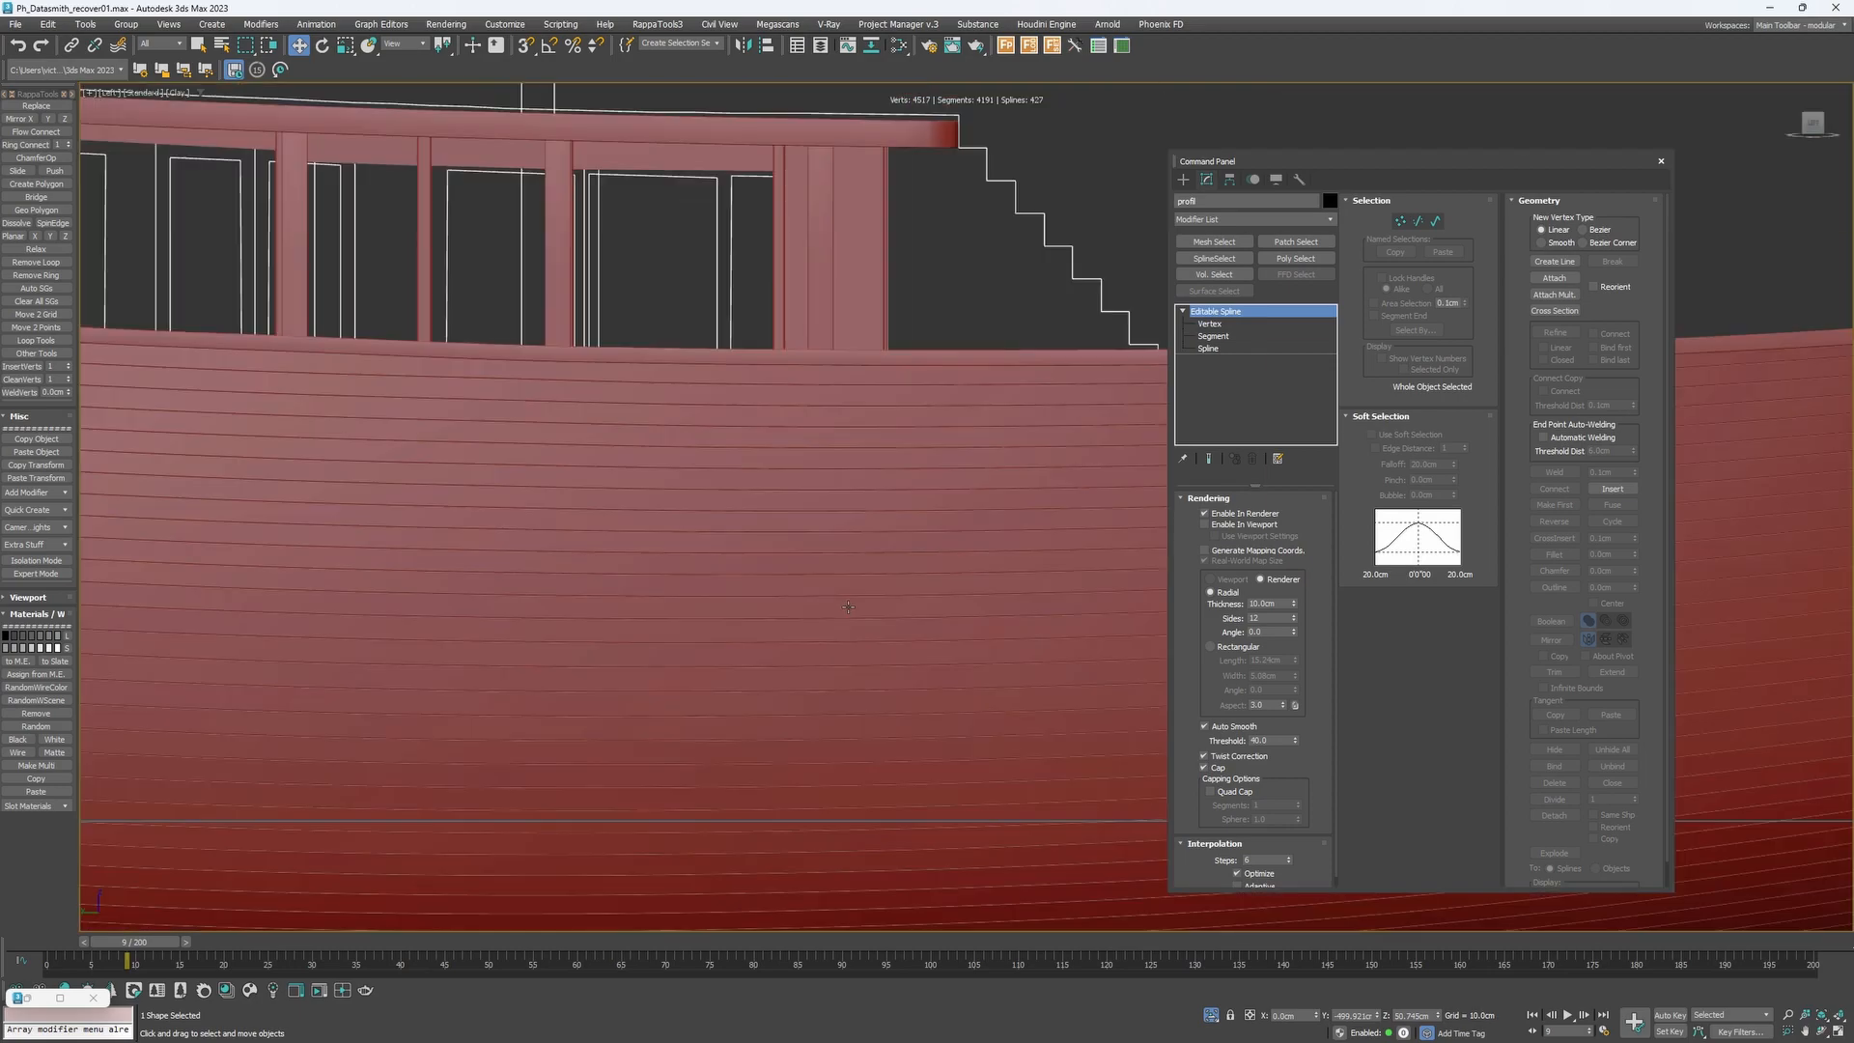
pyautogui.keyDown('alt'); pyautogui.moveTo(848, 606); pyautogui.dragTo(879, 529, button='middle'); pyautogui.keyUp('alt')
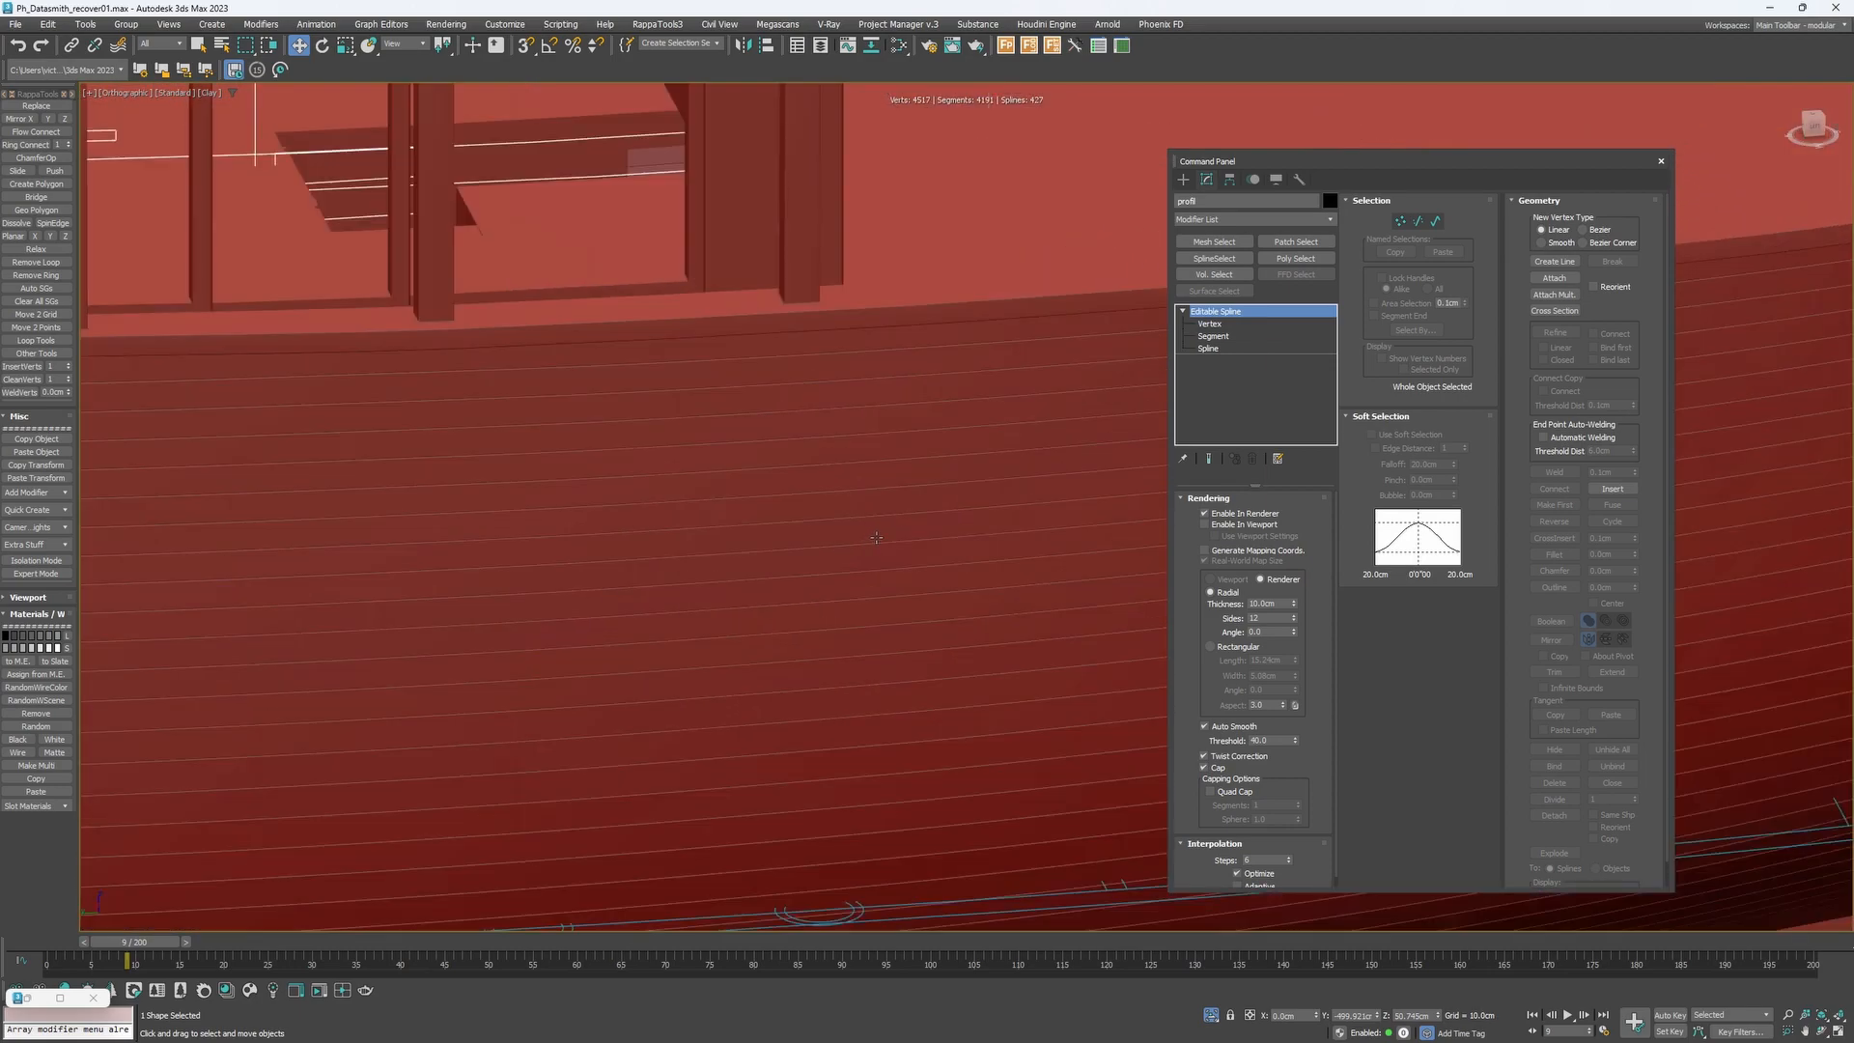
# Delete three neighbouring hull planks below the main deck cabin to open a long horizontal strip in the hull side.
pyautogui.click(880, 520)
pyautogui.press('Delete')
pyautogui.scroll(3, 881, 520)
pyautogui.click(865, 560)
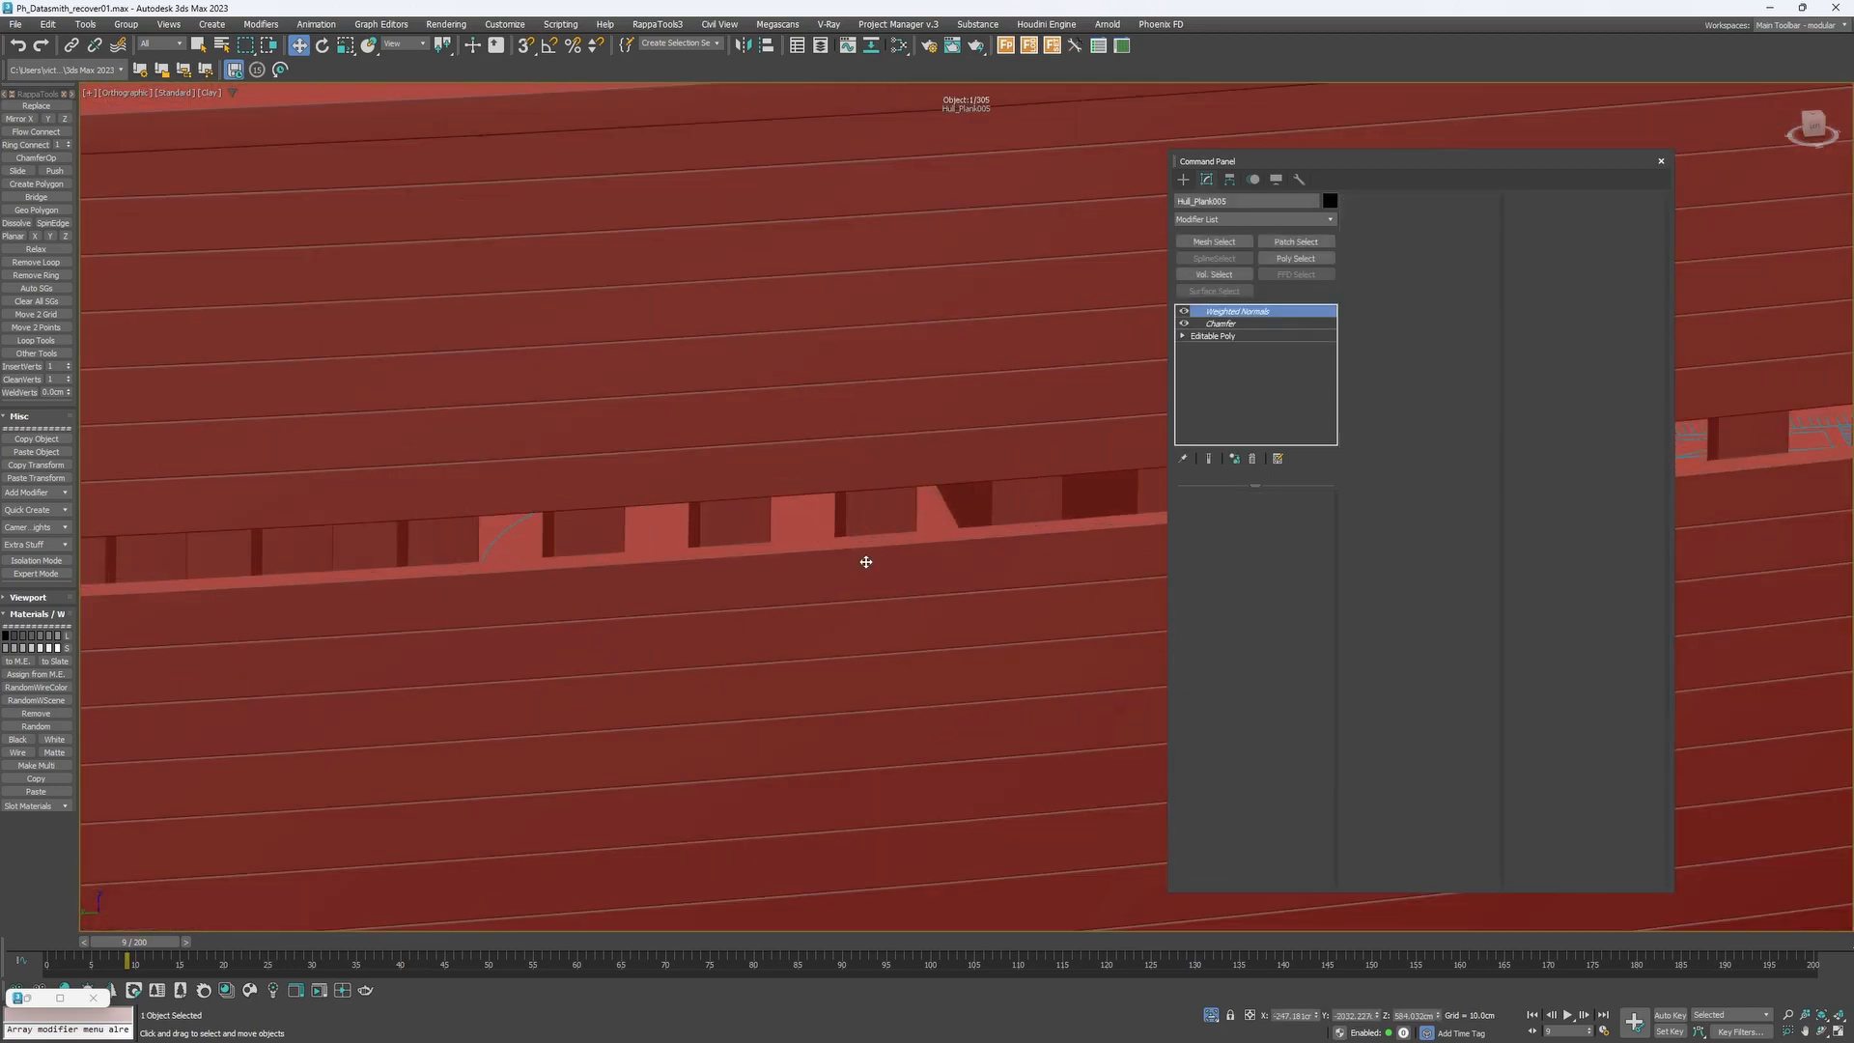
pyautogui.press('Delete')
pyautogui.click(855, 612)
pyautogui.press('Delete')
pyautogui.press('Delete')
pyautogui.scroll(-4, 864, 599)
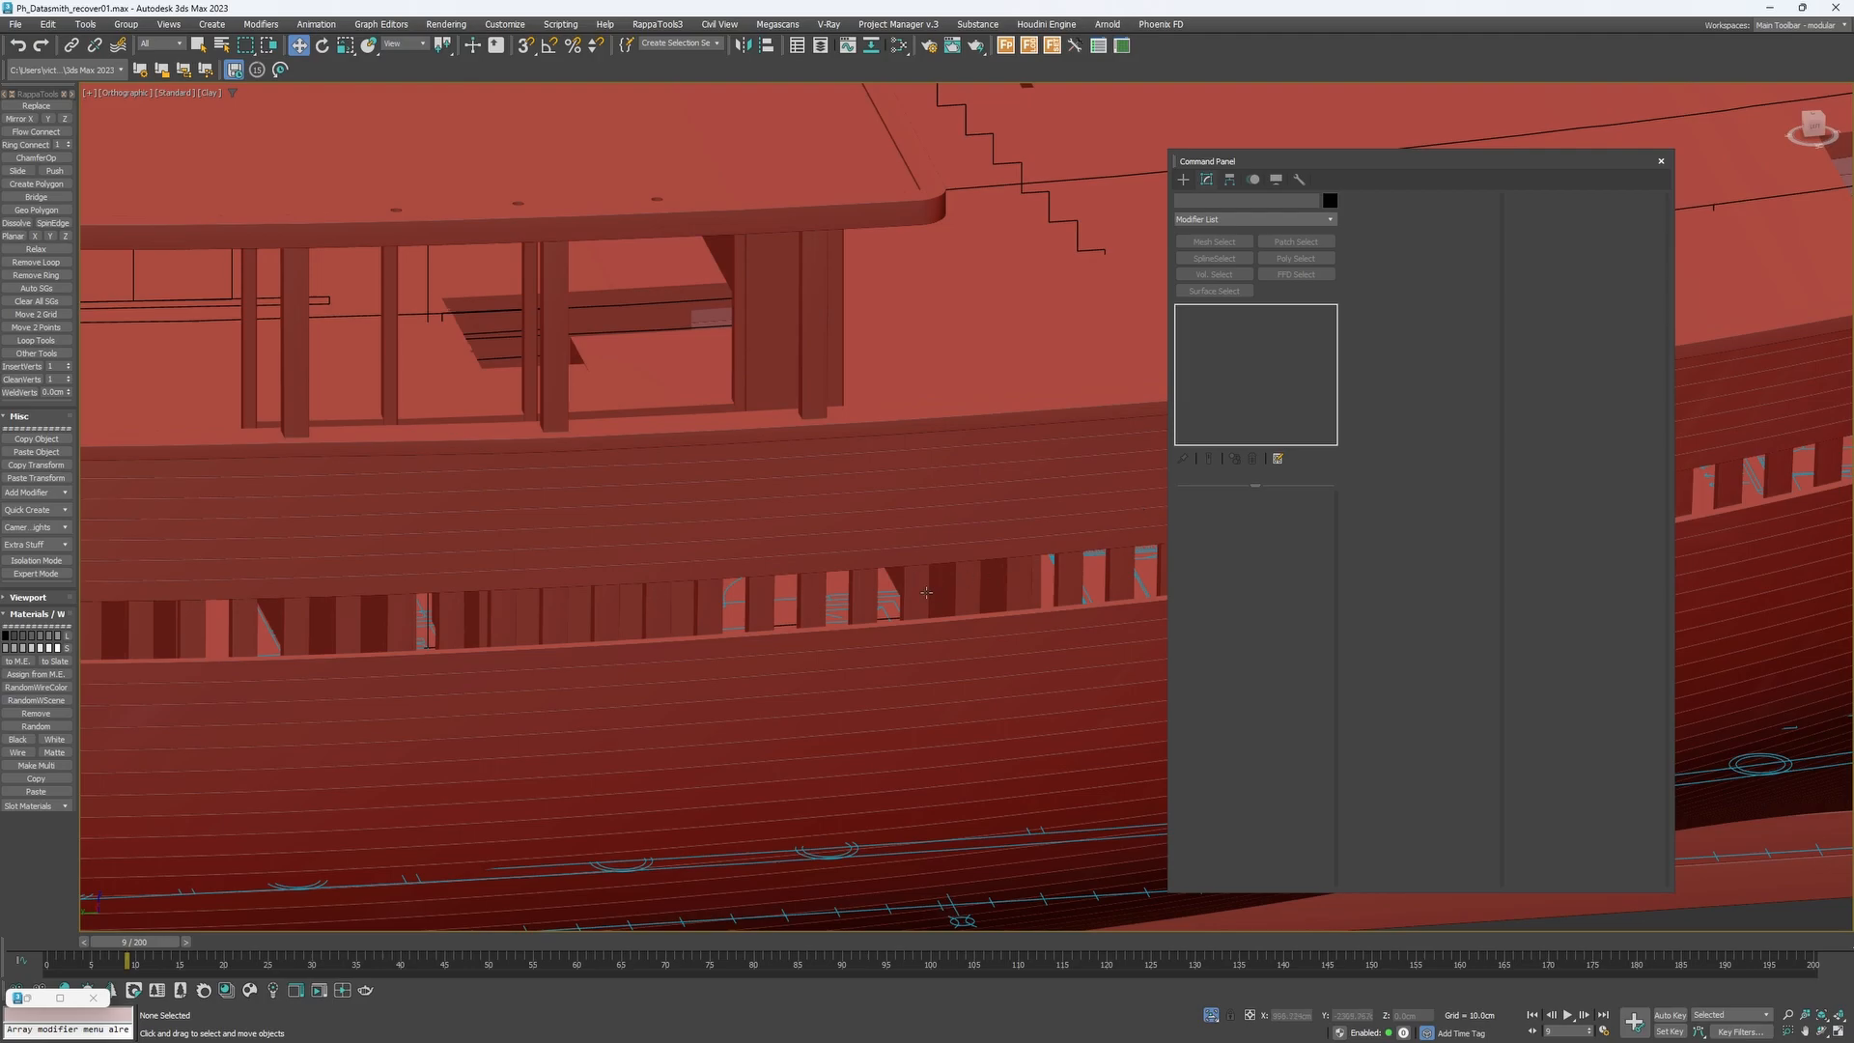
pyautogui.scroll(3, 832, 590)
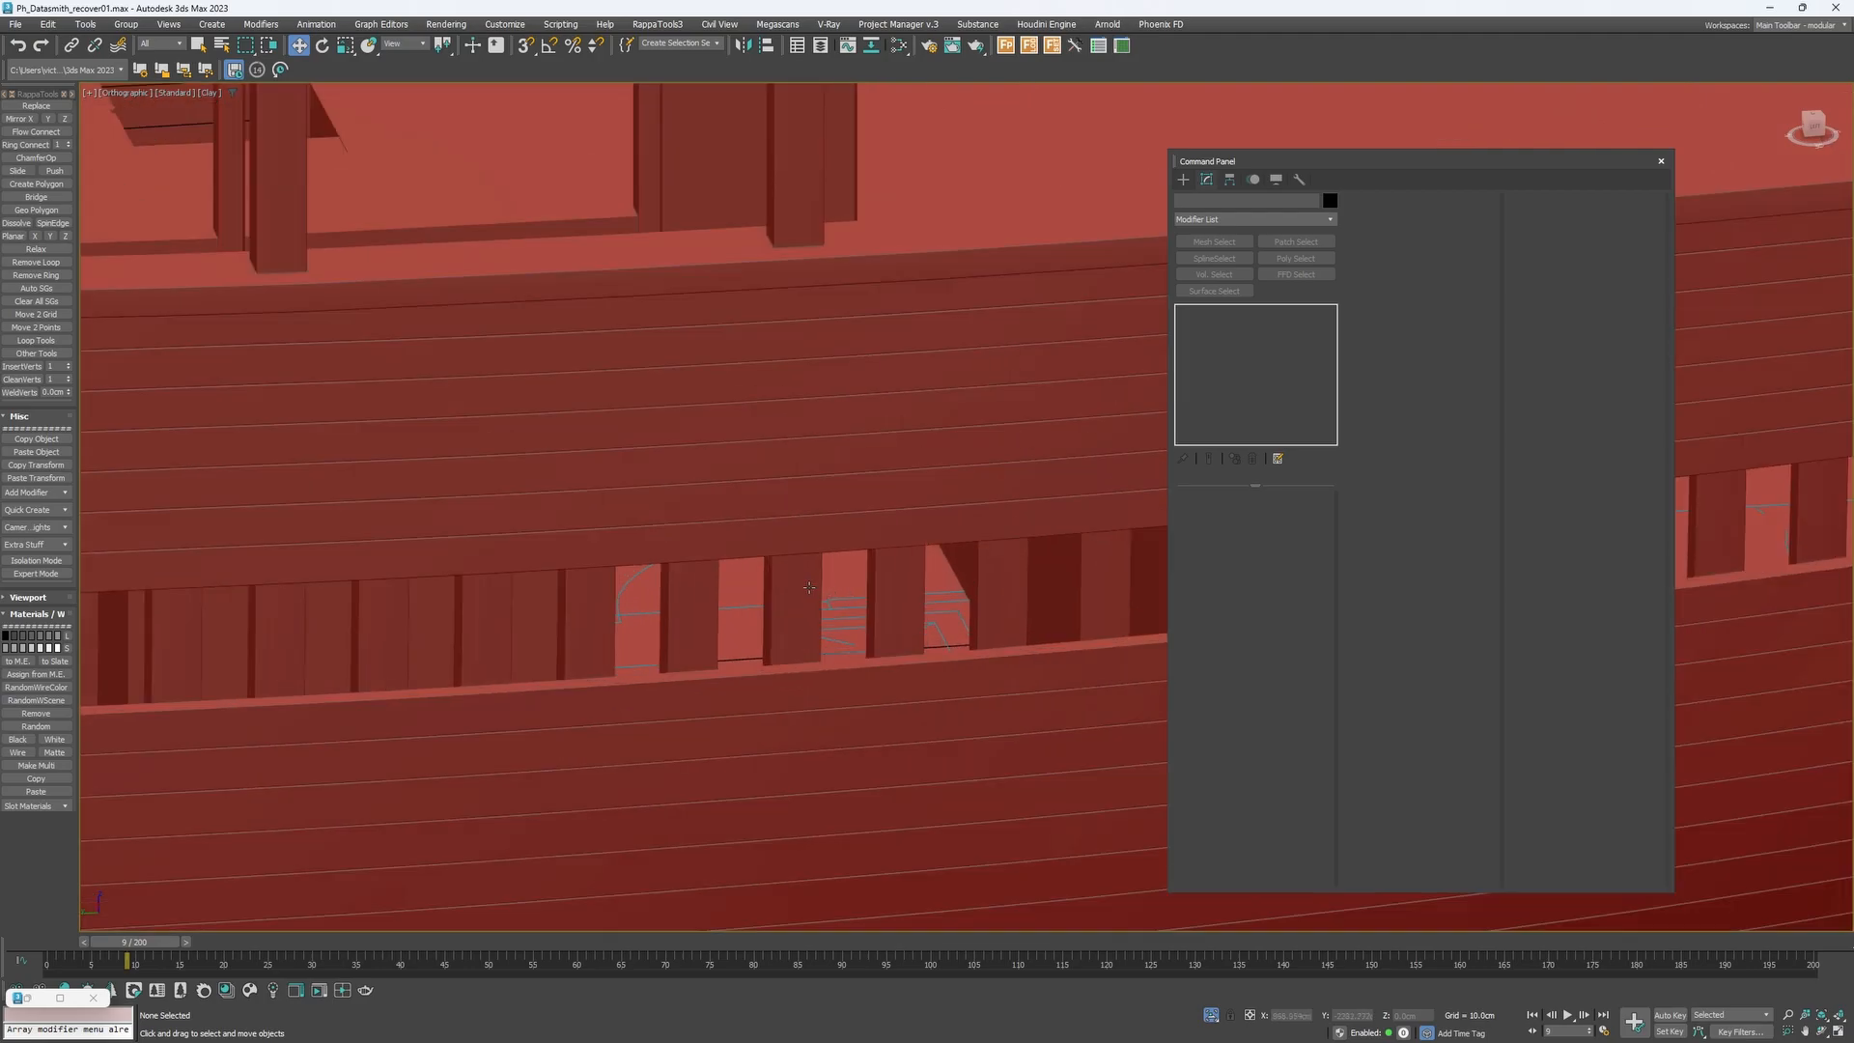
pyautogui.moveTo(828, 565); pyautogui.dragTo(780, 606, button='middle')
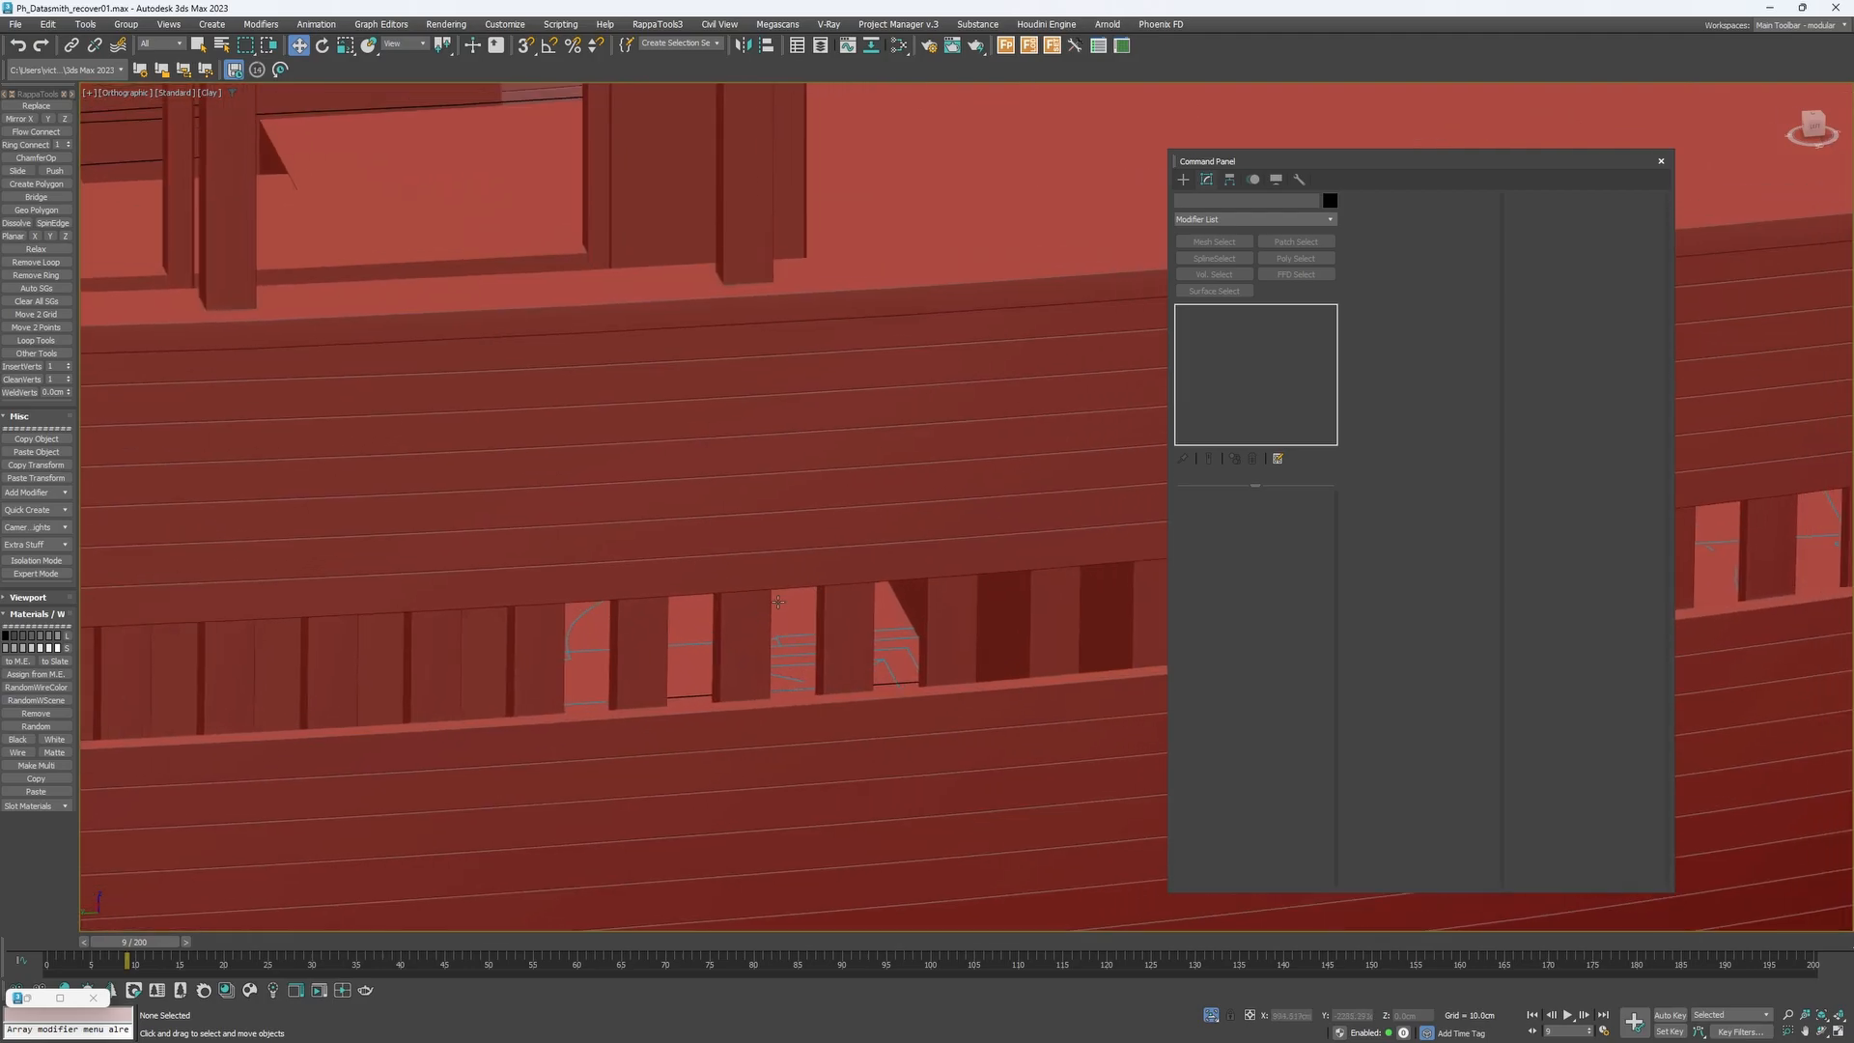
# Switch to Unreal Editor and fly down into the lower deck cabin to view the frames and planking of the hull side.
pyautogui.hotkey('alt', 'Tab')
pyautogui.click(628, 434)
pyautogui.moveTo(625, 460); pyautogui.dragTo(1159, 470, button='right')
pyautogui.press('w')
pyautogui.scroll(3, 625, 459)
pyautogui.press('w')
pyautogui.press('w')
pyautogui.scroll(2, 773, 469)
pyautogui.press('w')
pyautogui.scroll(1, 676, 469)
pyautogui.press('w')
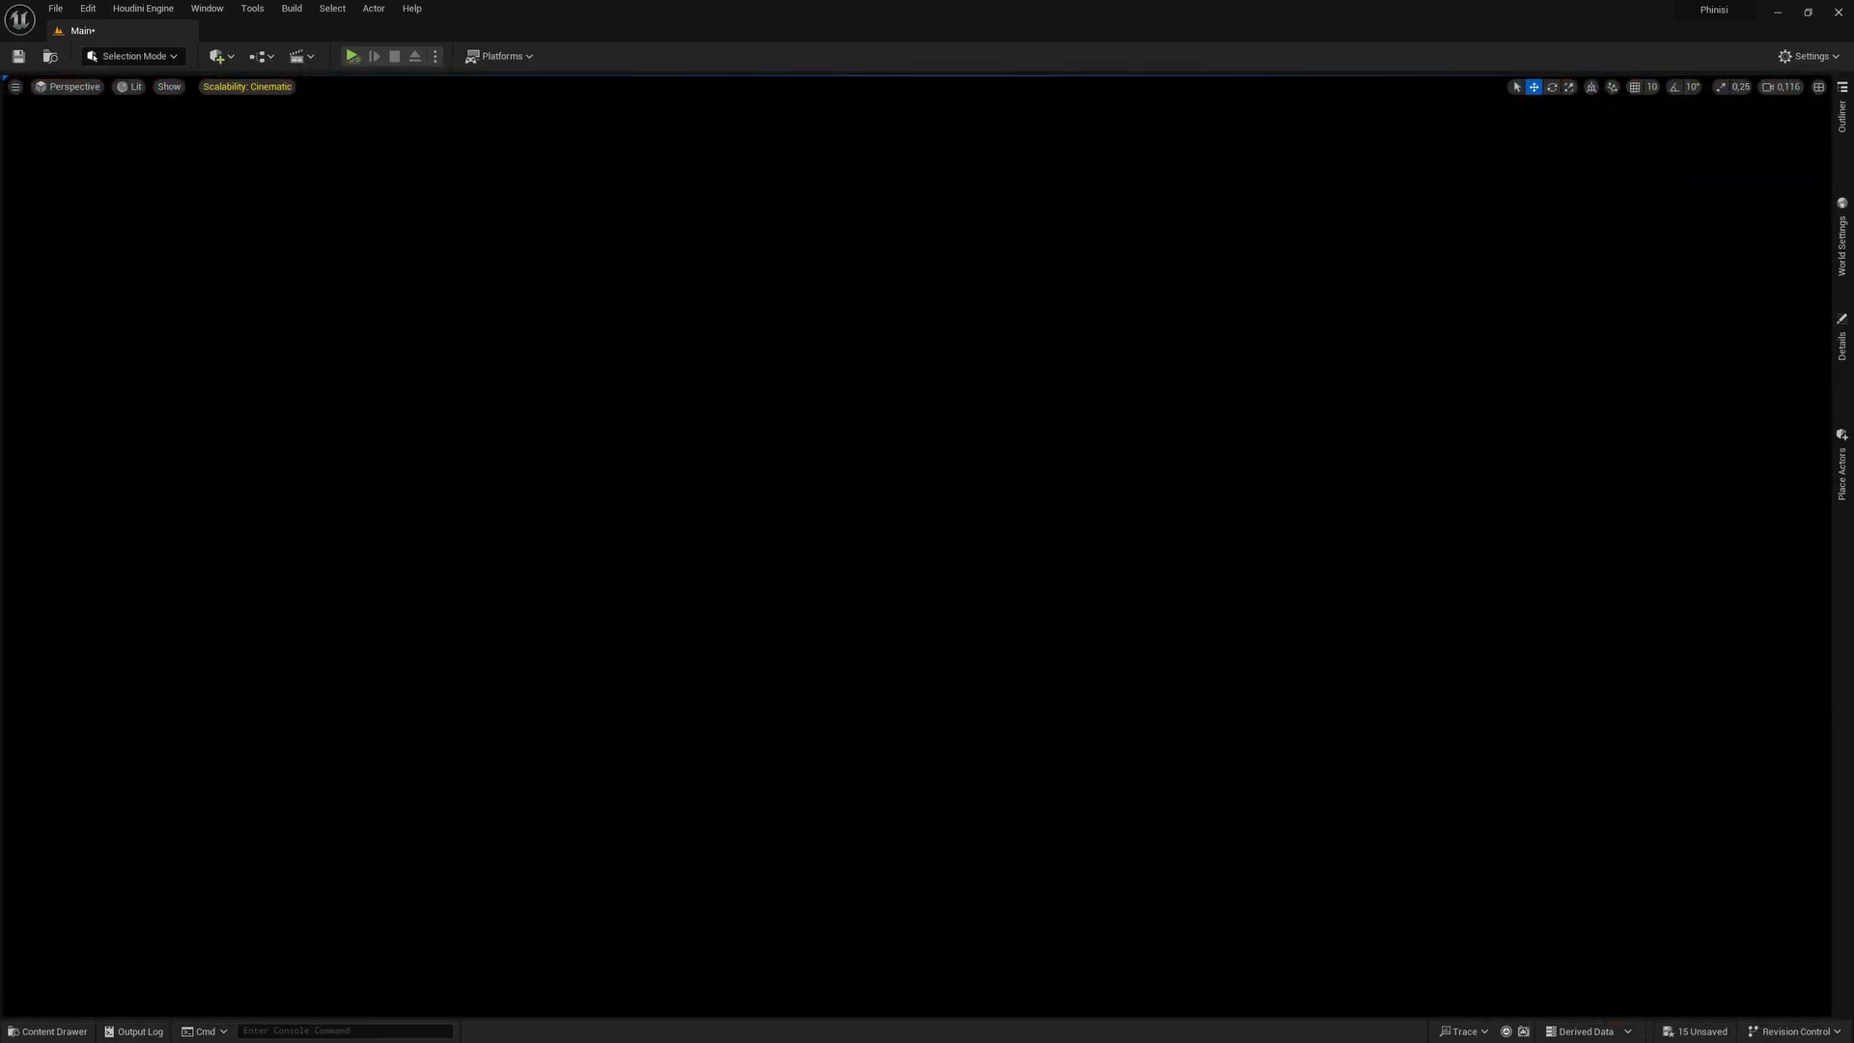
pyautogui.press('w')
pyautogui.moveTo(850, 451); pyautogui.dragTo(1044, 451, button='right')
# Try a horizontal window strip by deleting one hull plank behind the lower deck cabin's frames, and view it from inside.
pyautogui.click(1228, 454)
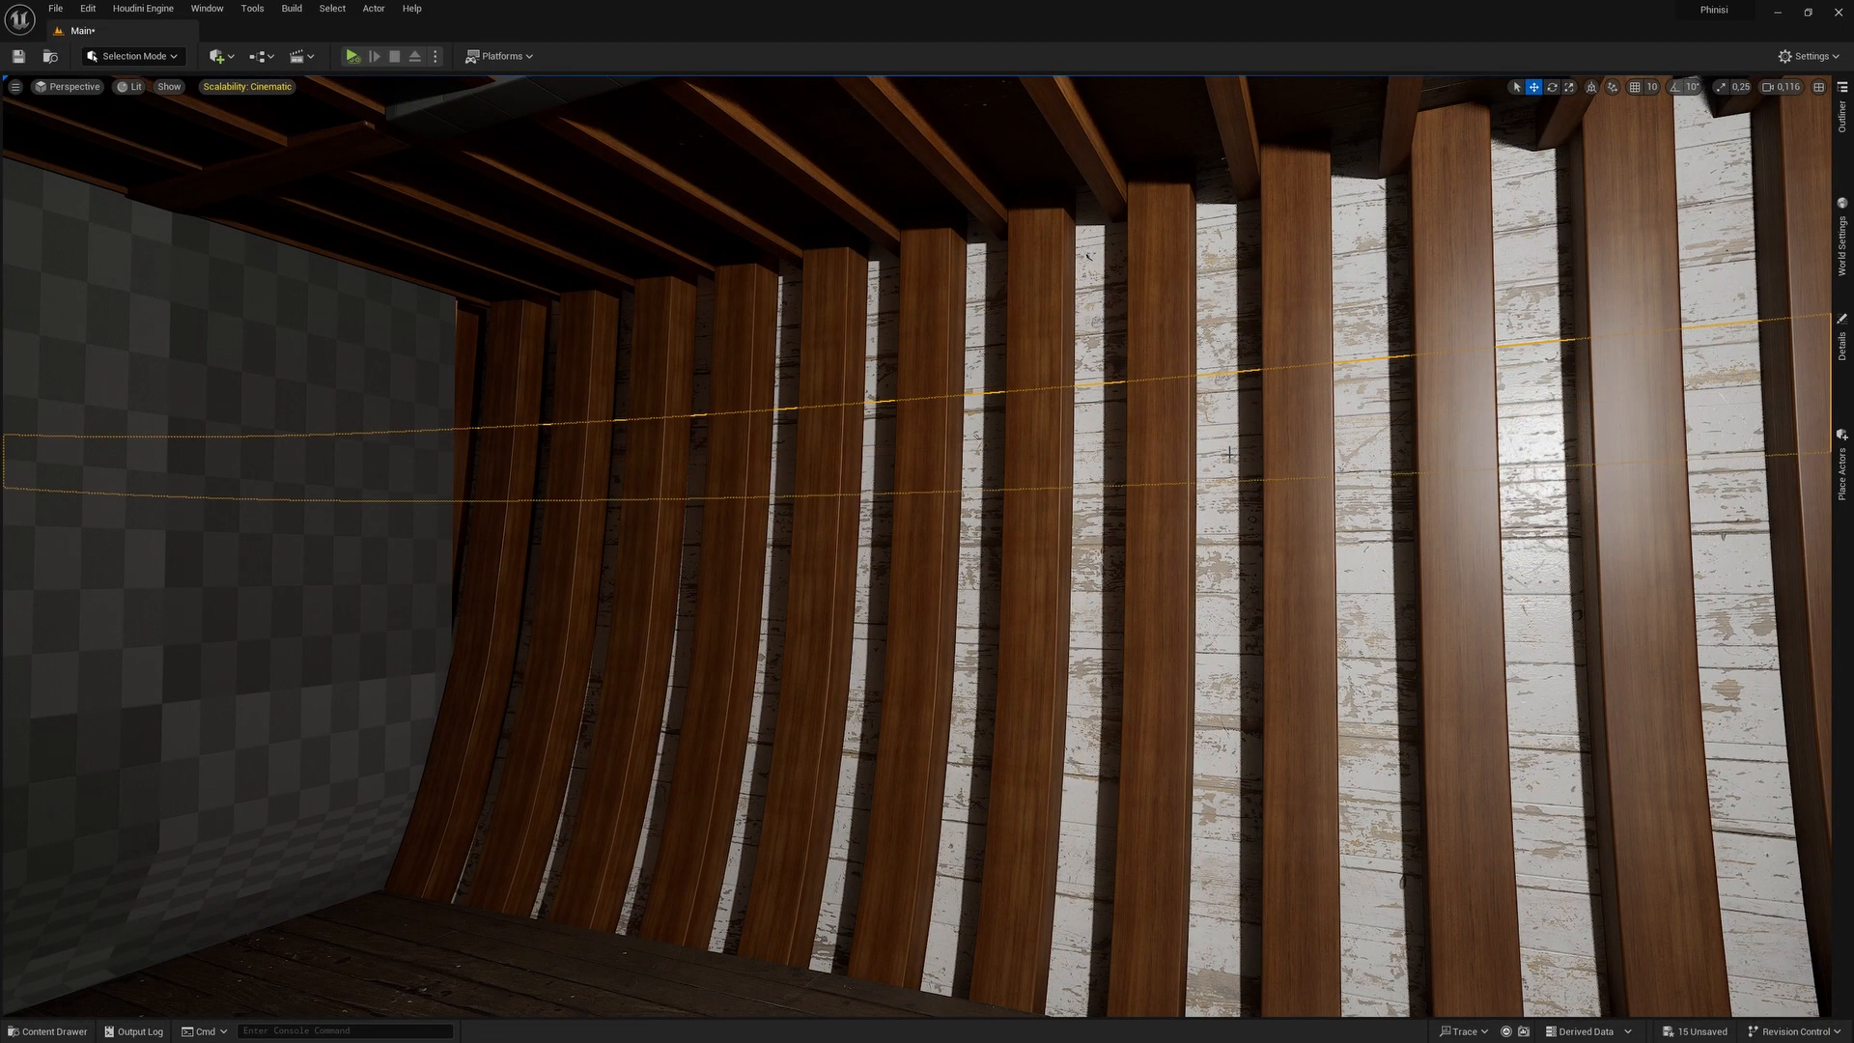
pyautogui.press('Delete')
pyautogui.moveTo(1229, 454); pyautogui.dragTo(1342, 395, button='right')
pyautogui.press('s')
pyautogui.scroll(-1, 1229, 454)
pyautogui.moveTo(1085, 376); pyautogui.dragTo(1085, 388, button='right')
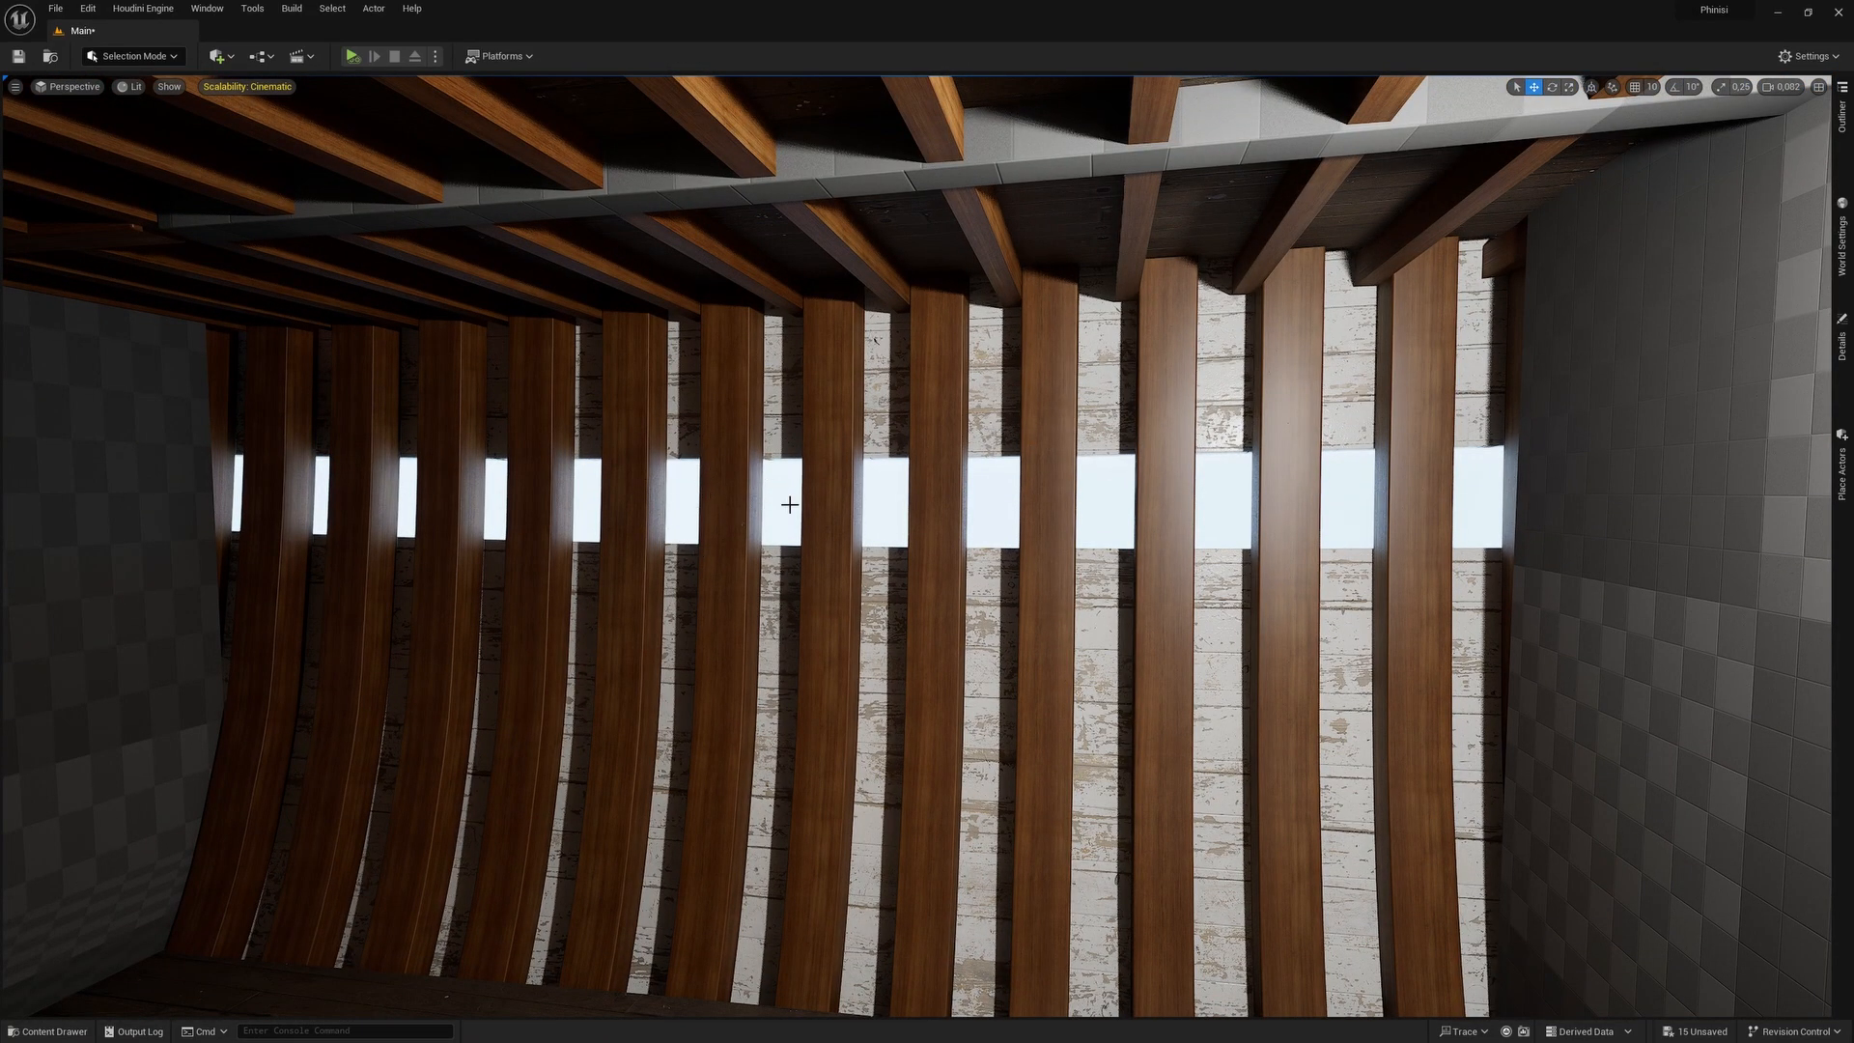
# Fly out of the cabin and examine the open plank strip along the whole hull side from outside.
pyautogui.moveTo(1097, 440); pyautogui.dragTo(579, 425, button='right')
pyautogui.press('w')
pyautogui.press('d')
pyautogui.press('s')
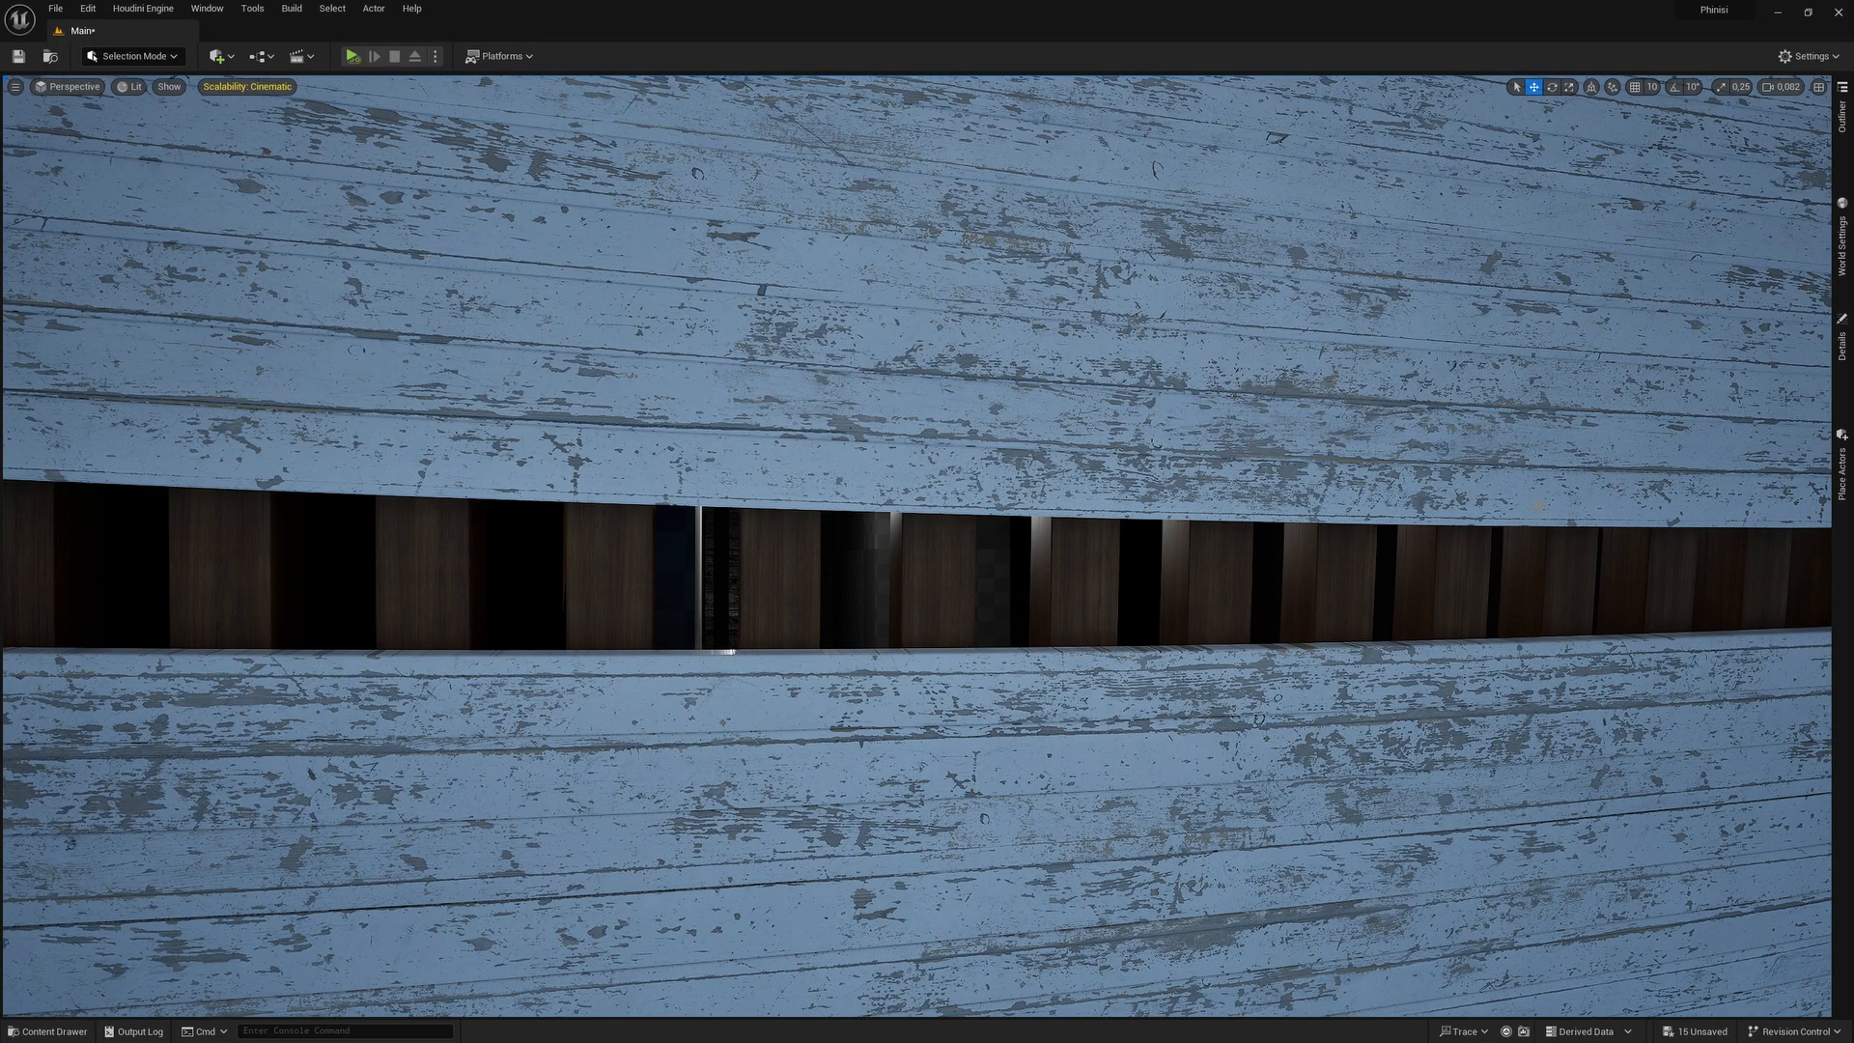
pyautogui.press('s')
pyautogui.moveTo(579, 425); pyautogui.dragTo(608, 391, button='right')
pyautogui.scroll(1, 608, 421)
pyautogui.press('s')
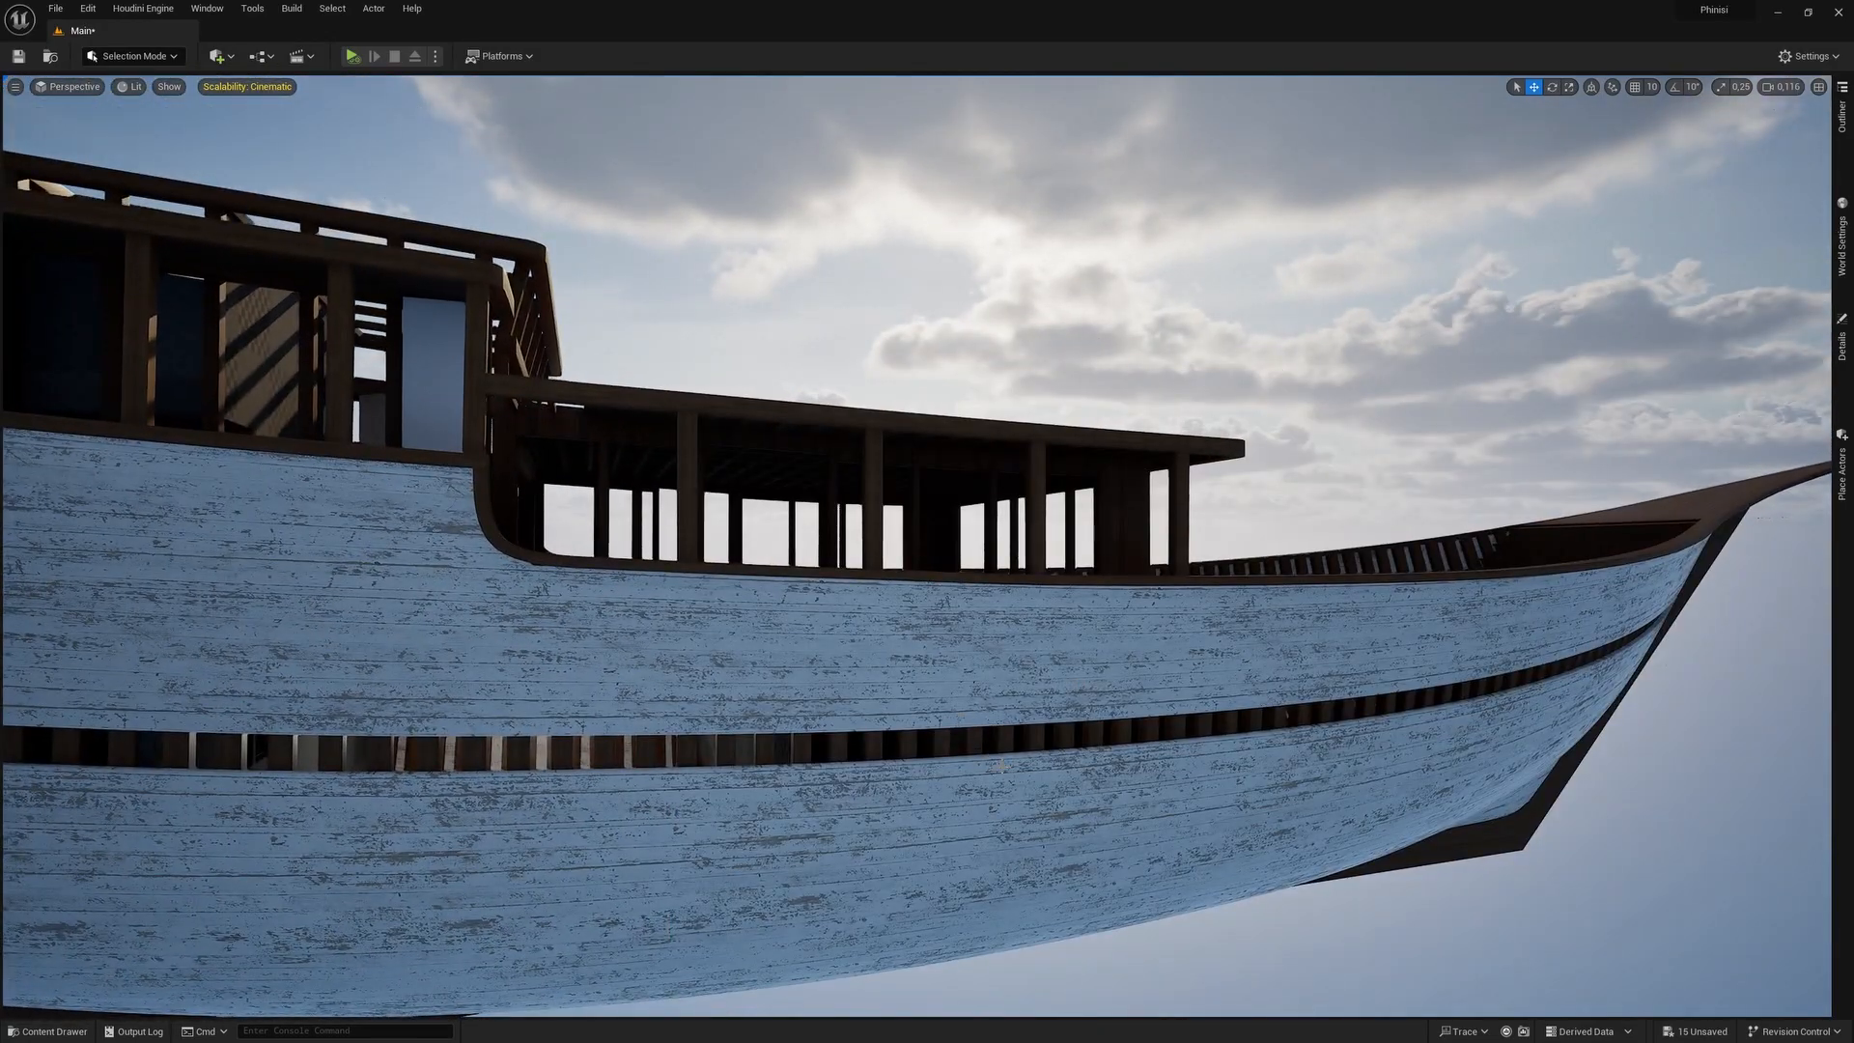
pyautogui.press('a')
pyautogui.moveTo(968, 751)
pyautogui.mouseDown(button='right')
pyautogui.moveTo(869, 743)
pyautogui.moveTo(963, 751)
pyautogui.mouseUp(button='right')
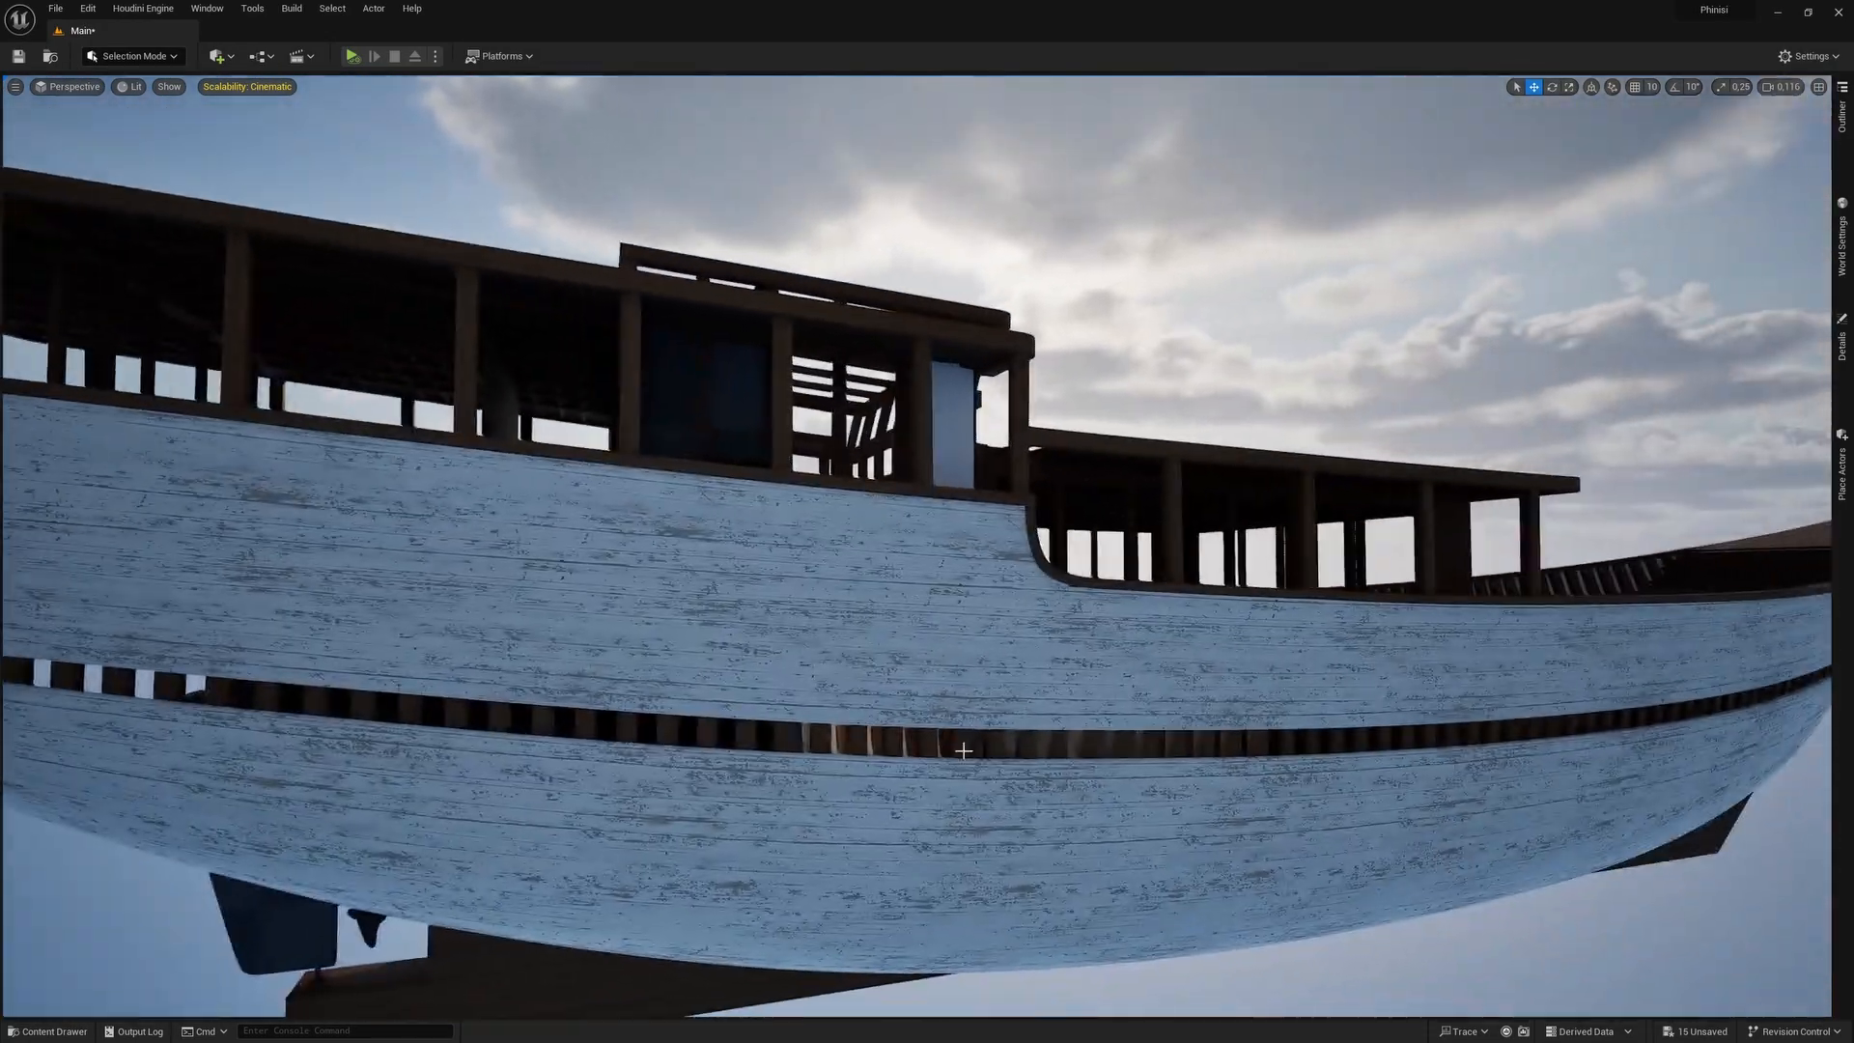
# Try a strip opening higher on the hull side, closer to the main deck, by deleting the planks there.
pyautogui.click(1260, 690)
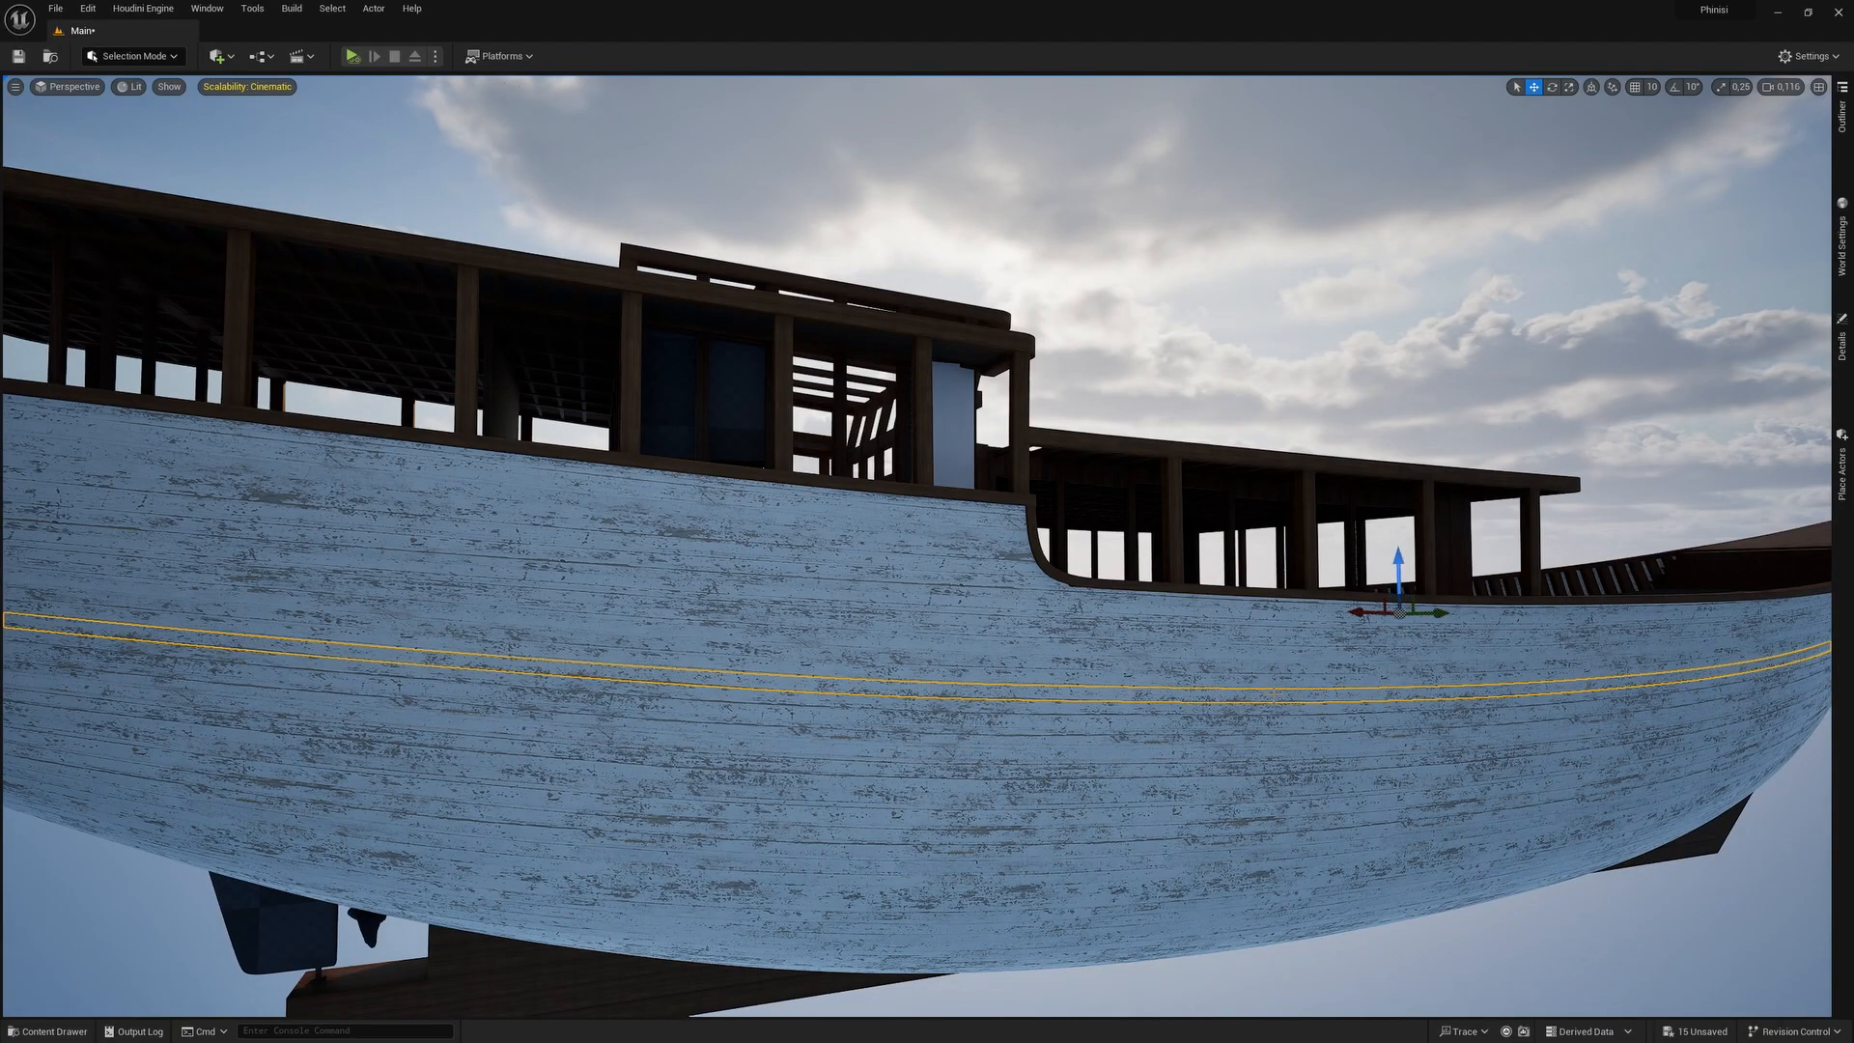
pyautogui.keyDown('shift'); pyautogui.click(1284, 680); pyautogui.keyUp('shift')
pyautogui.press('Delete')
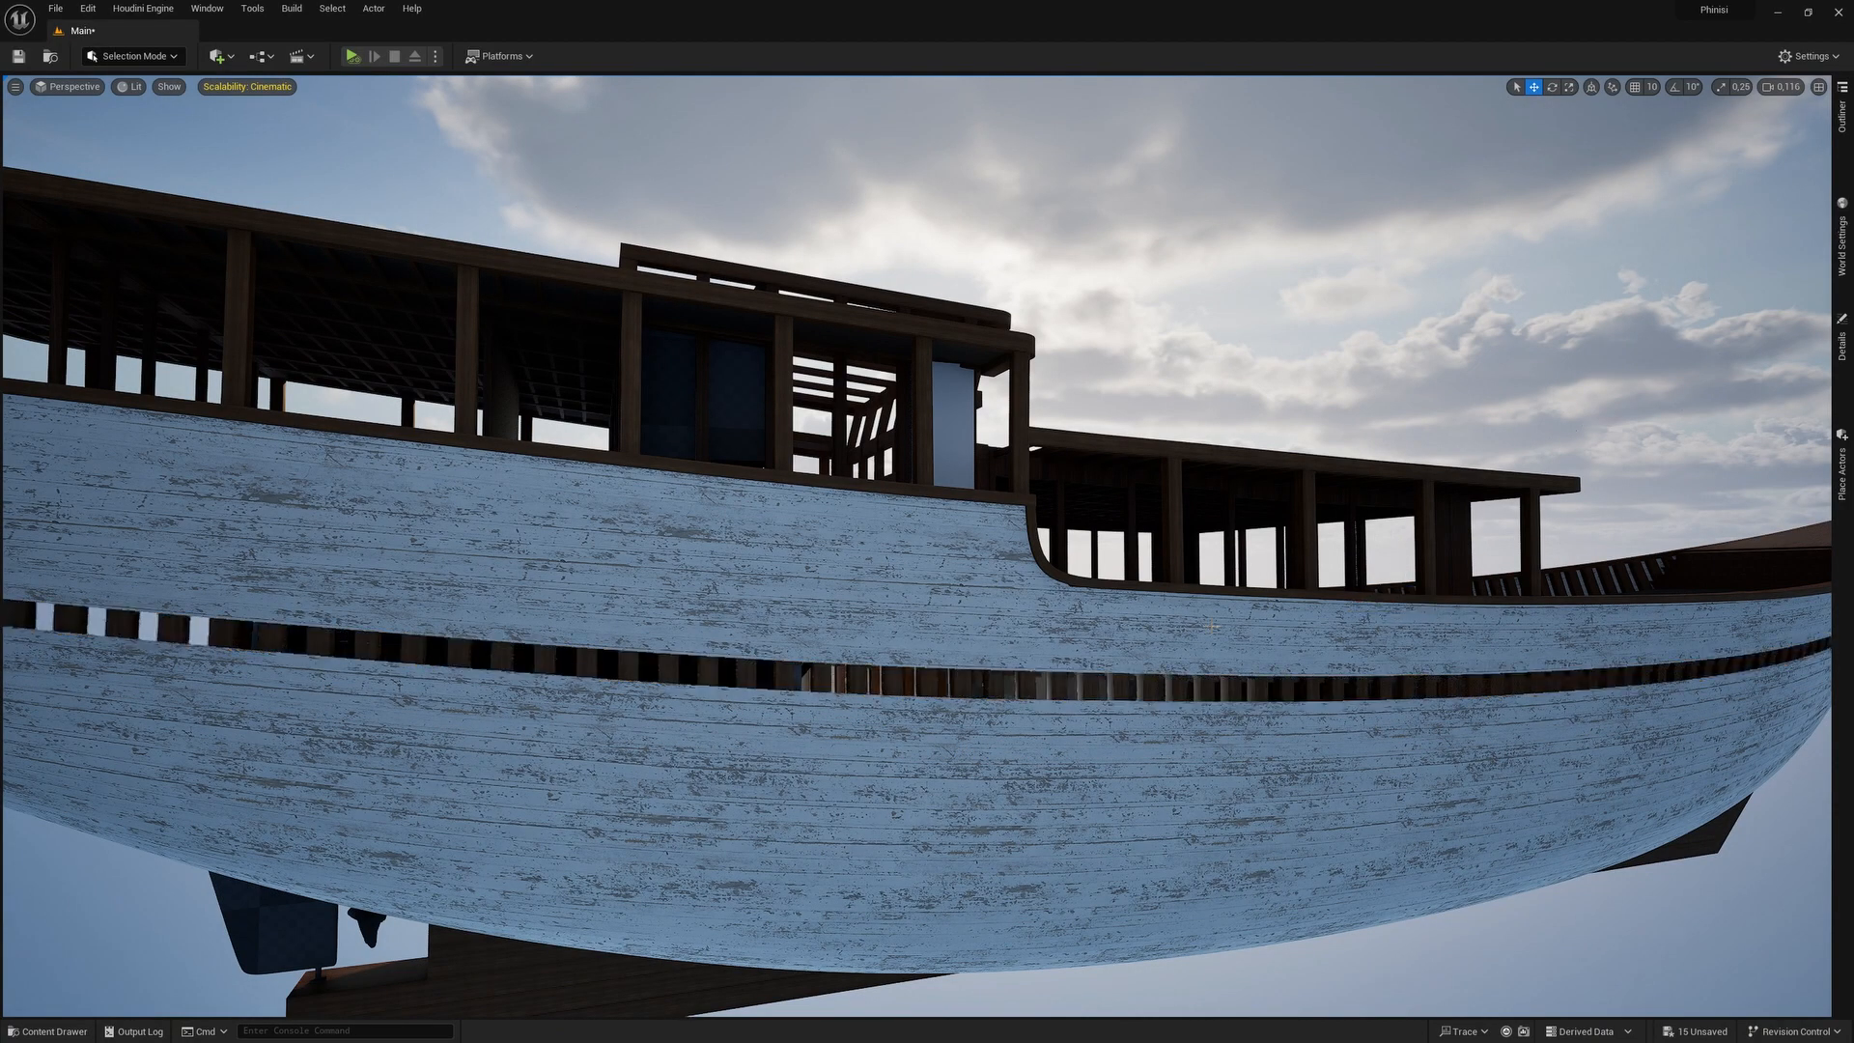
# Fly back into the lower deck cabin and delete two more hull planks behind the frames to try additional openings.
pyautogui.moveTo(1107, 696); pyautogui.dragTo(1477, 703, button='right')
pyautogui.press('w')
pyautogui.scroll(-1, 1120, 725)
pyautogui.press('w')
pyautogui.press('s')
pyautogui.press('d')
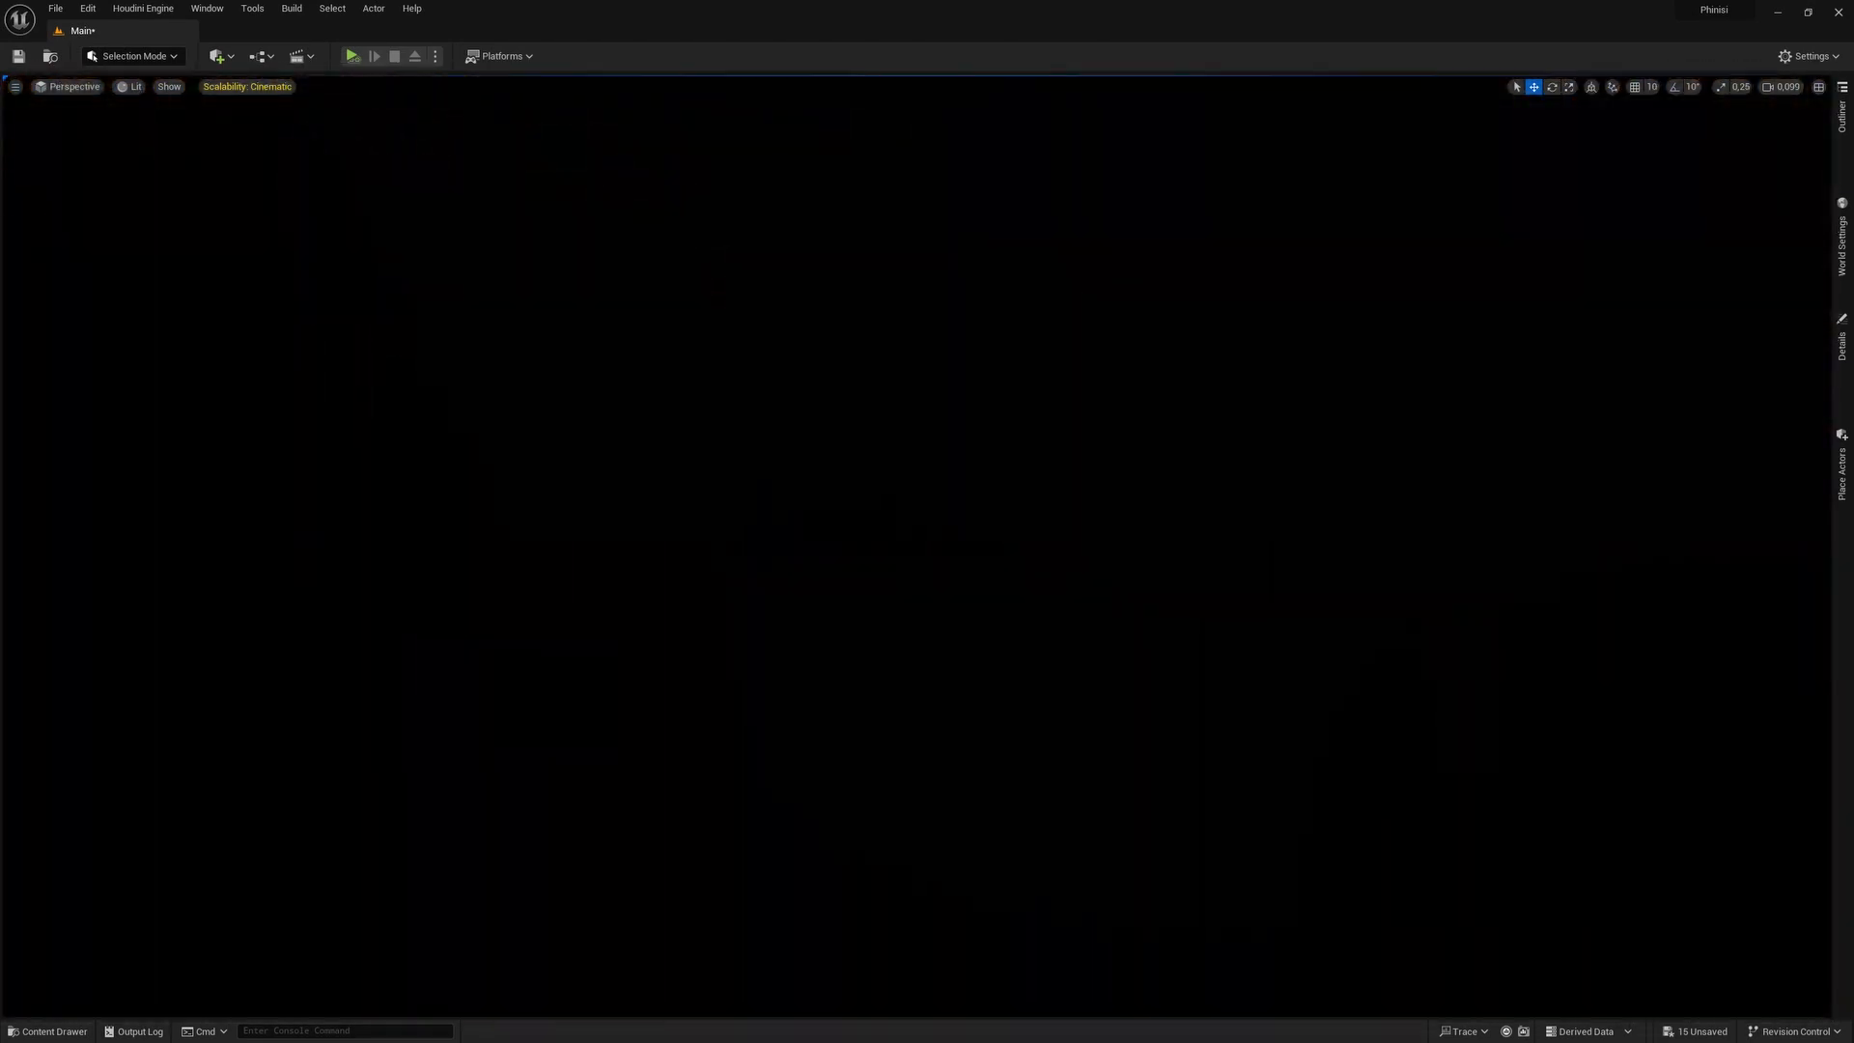
pyautogui.moveTo(1062, 454); pyautogui.dragTo(997, 410, button='right')
pyautogui.press('a')
pyautogui.click(1146, 470)
pyautogui.keyDown('ctrl'); pyautogui.click(1148, 526); pyautogui.keyUp('ctrl')
pyautogui.press('Delete')
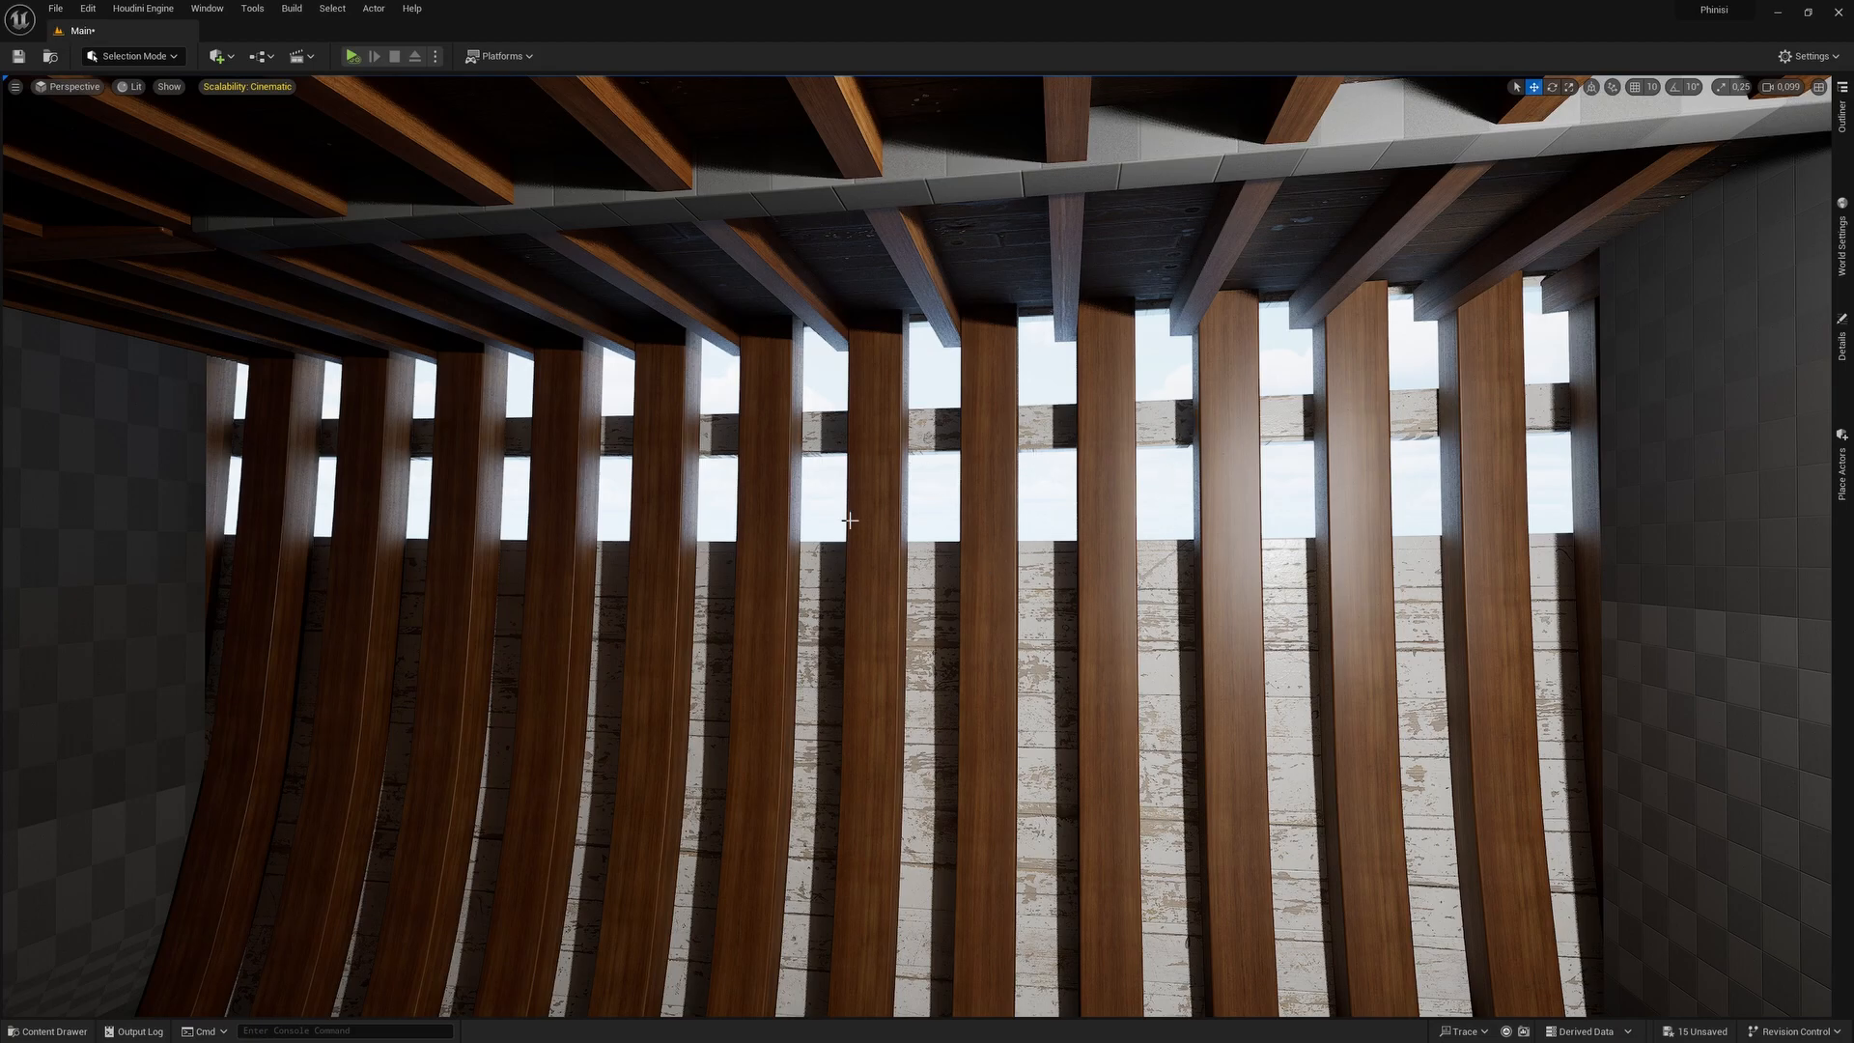
# Undo the trial hull plank deletions and fly back out to view the whole ship.
pyautogui.moveTo(914, 495); pyautogui.dragTo(1525, 497, button='right')
pyautogui.hotkey('ctrl', 'z')
pyautogui.scroll(-3, 914, 495)
pyautogui.press('s')
pyautogui.scroll(-1, 915, 496)
pyautogui.press('w')
pyautogui.scroll(-1, 915, 496)
pyautogui.moveTo(927, 521); pyautogui.dragTo(792, 522, button='right')
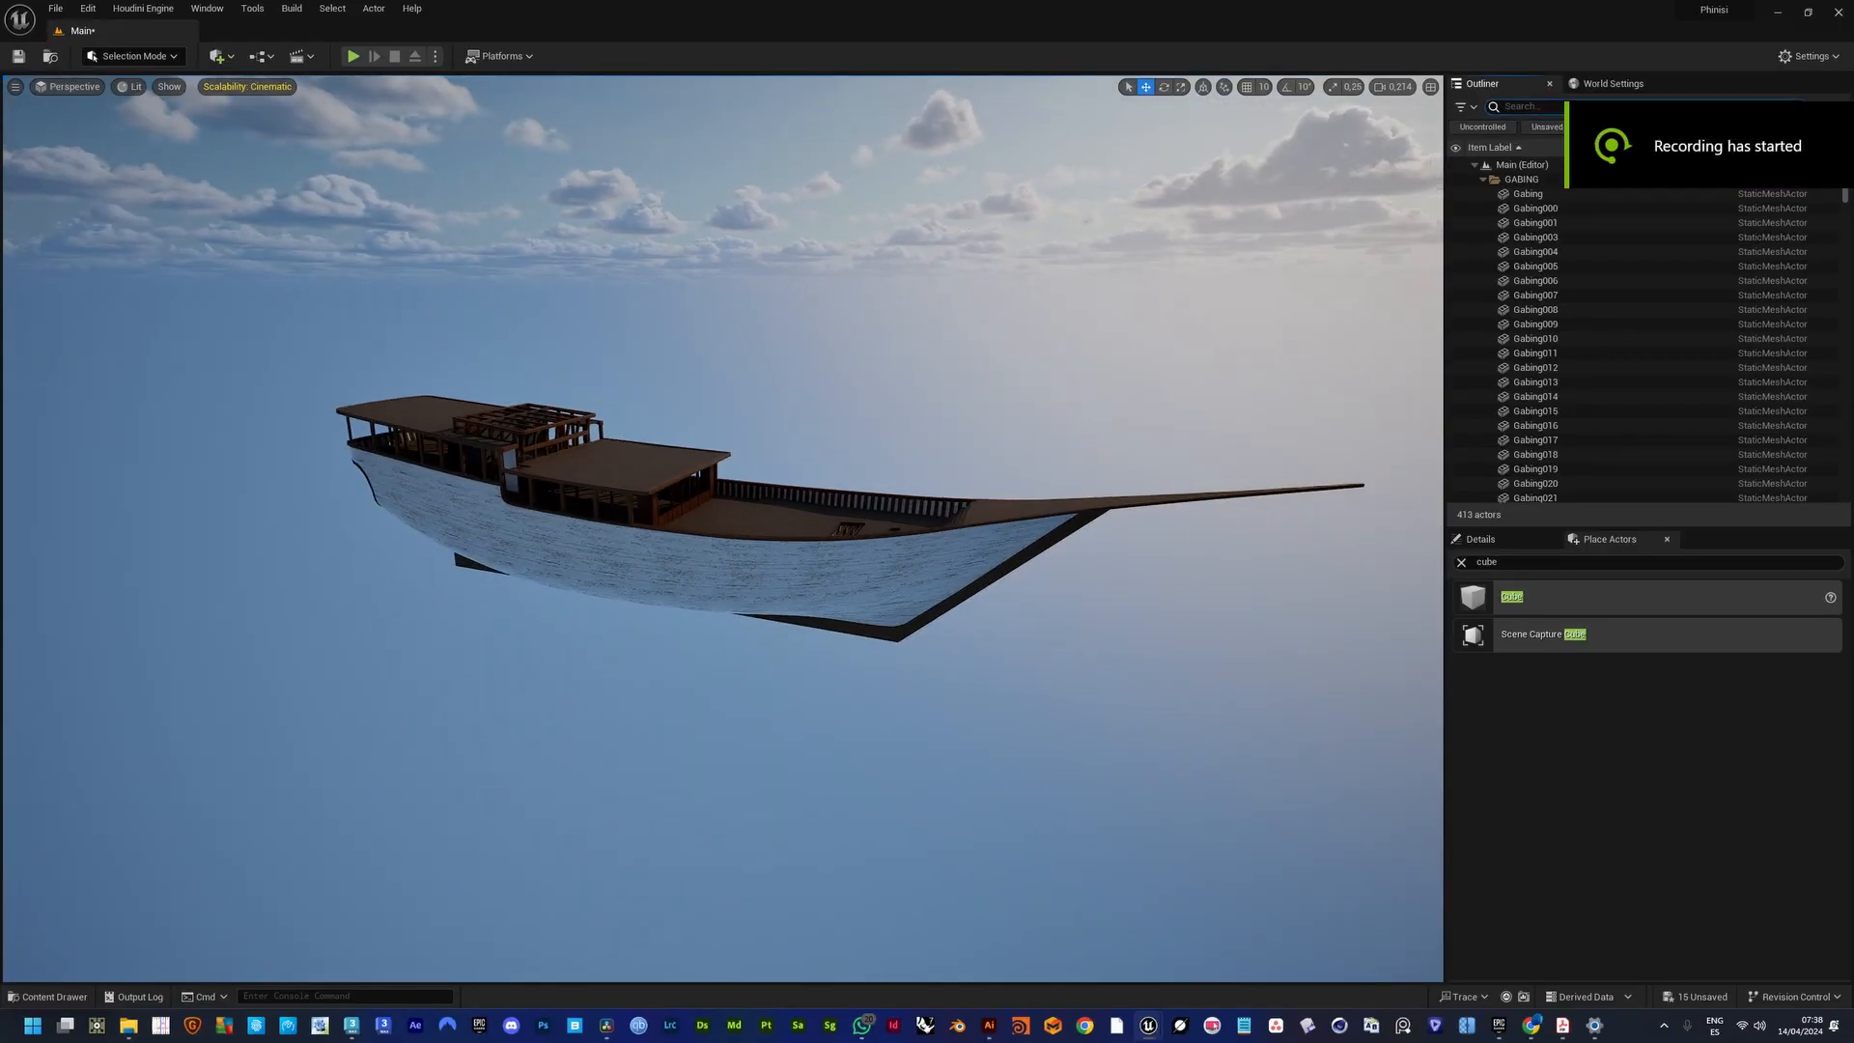
# Hide the HULL folder and look at the ship's bare frame structure from the side.
pyautogui.click(14, 86)
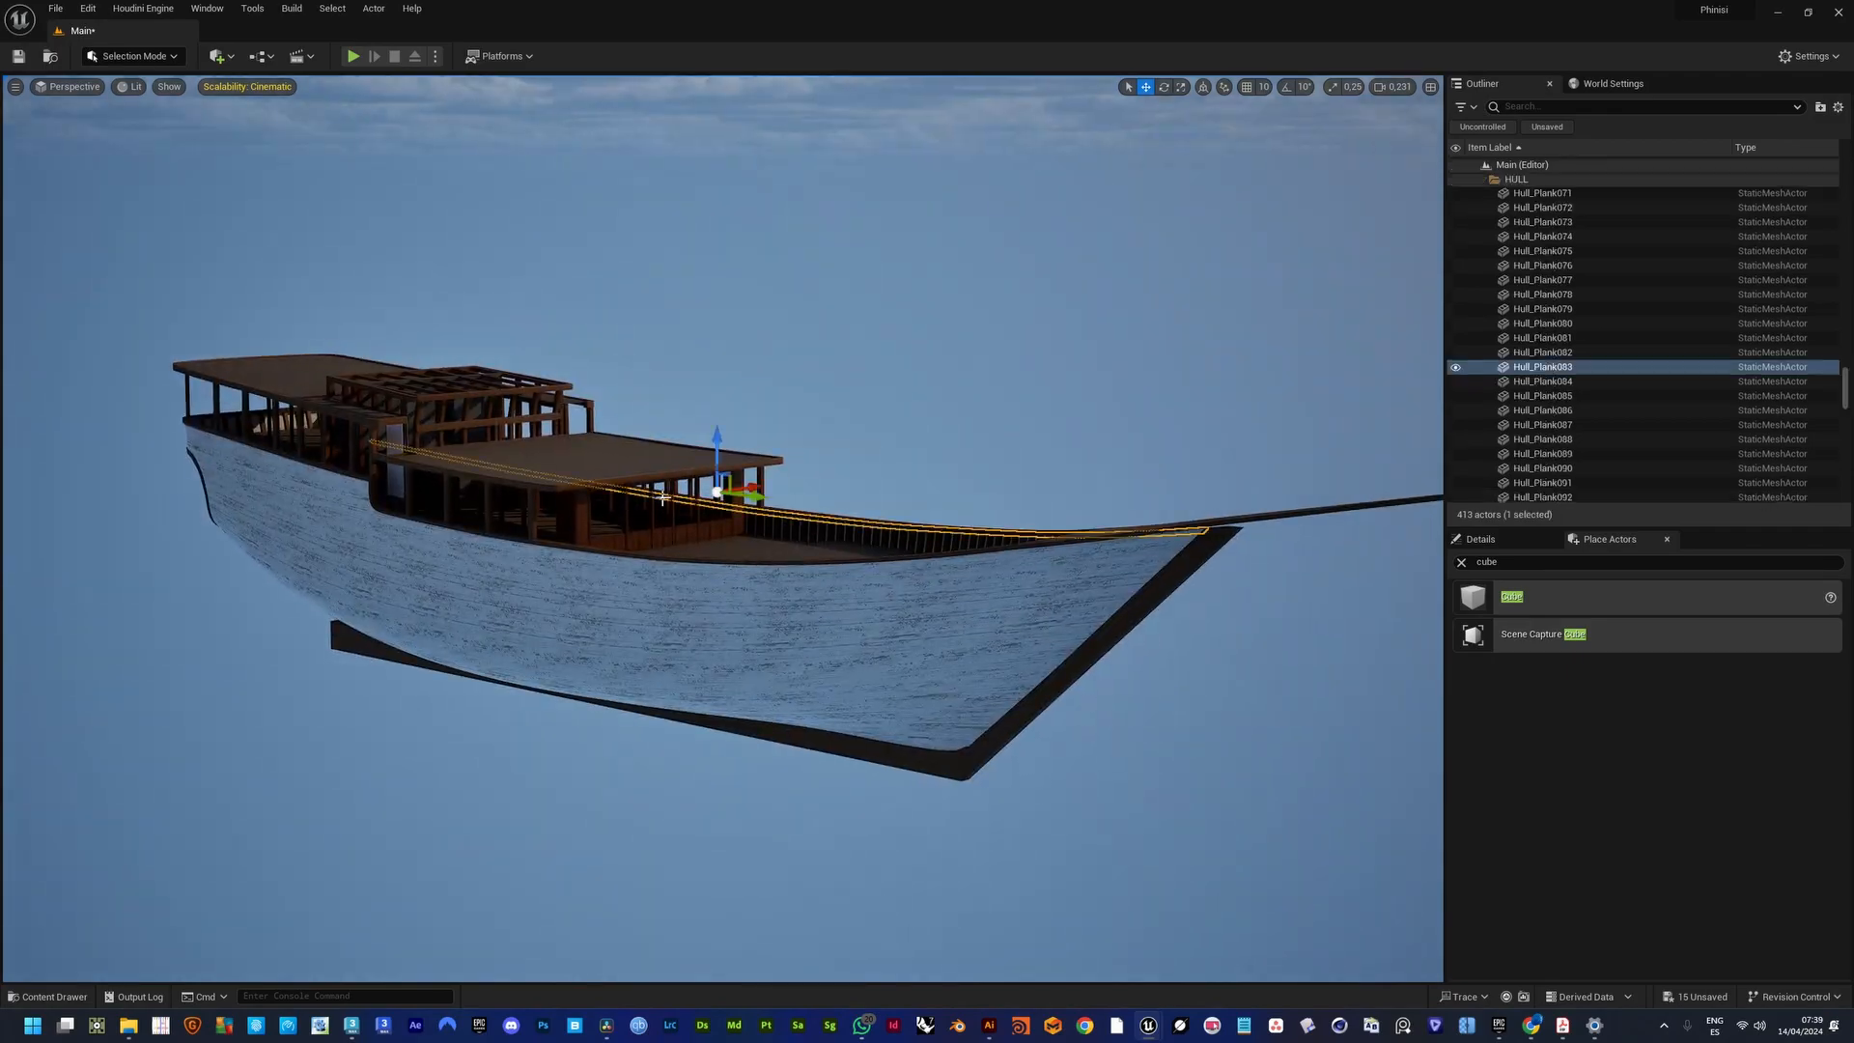
pyautogui.press('f')
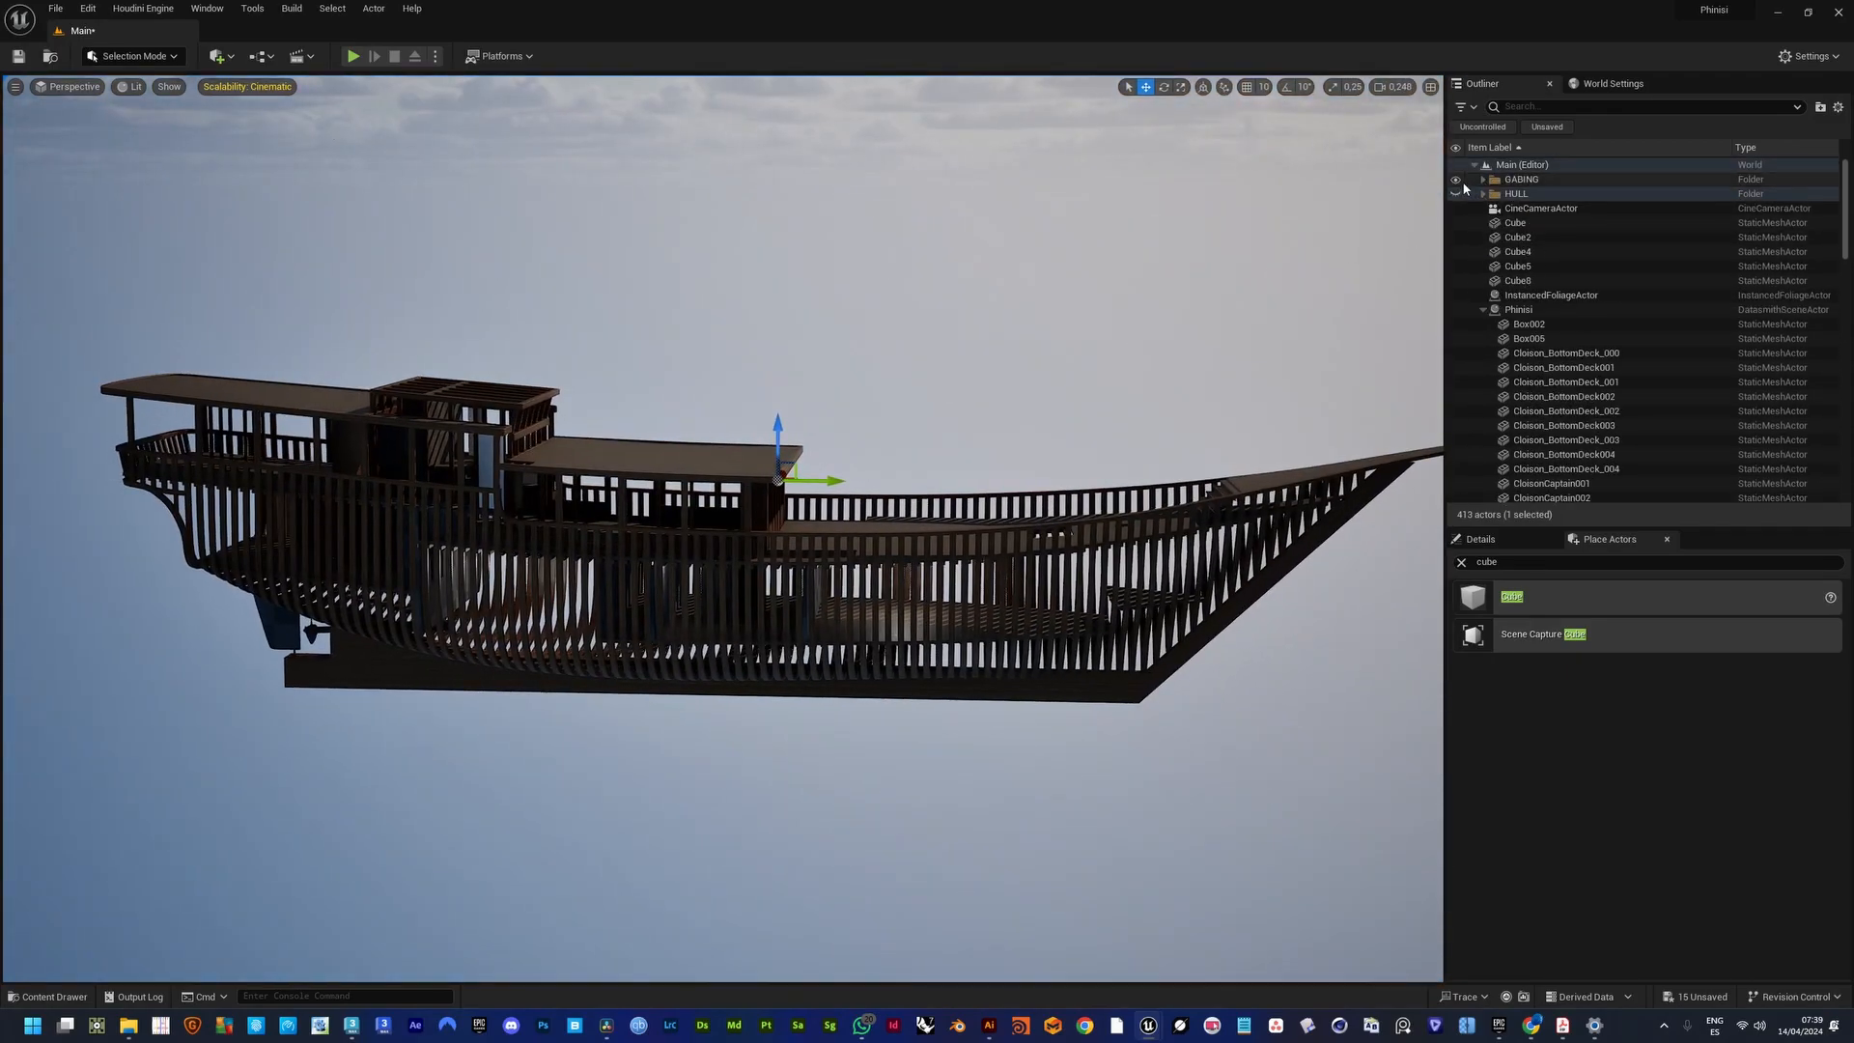
pyautogui.click(685, 390)
pyautogui.moveTo(684, 390); pyautogui.dragTo(649, 365, button='right')
pyautogui.click(649, 365)
# Hide upper hull planks one by one along the ship's sides to expose the frames above the lower hull.
pyautogui.moveTo(746, 437); pyautogui.dragTo(715, 381, button='right')
pyautogui.click(714, 383)
pyautogui.press('h')
pyautogui.click(409, 447)
pyautogui.press('h')
pyautogui.click(605, 474)
pyautogui.press('h')
pyautogui.click(744, 434)
pyautogui.moveTo(744, 435); pyautogui.dragTo(1067, 452, button='right')
pyautogui.click(600, 447)
pyautogui.press('h')
pyautogui.click(676, 483)
pyautogui.press('h')
pyautogui.click(209, 284)
pyautogui.press('h')
pyautogui.scroll(1, 722, 528)
pyautogui.scroll(-2, 1067, 483)
pyautogui.hotkey('ctrl', 'h')
pyautogui.click(1067, 507)
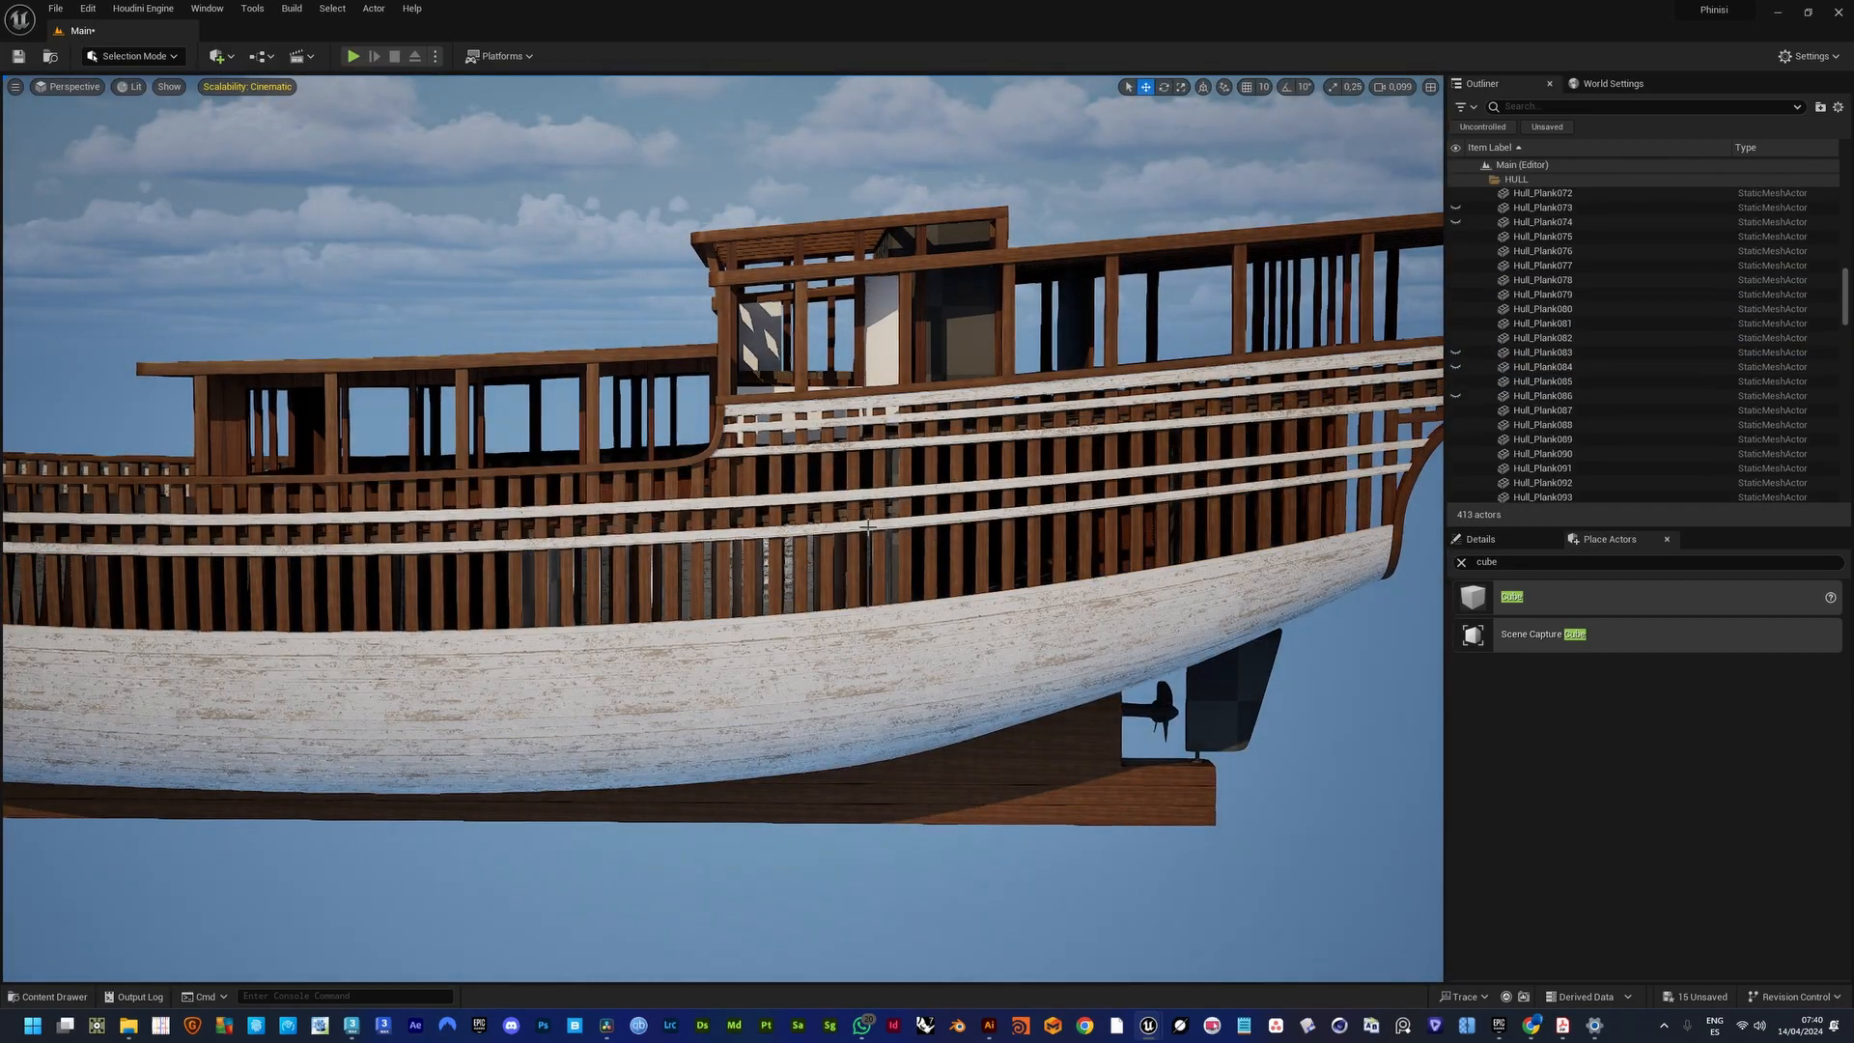
# Hide the remaining stray planks that still cross the exposed frames below the deck edge.
pyautogui.click(877, 456)
pyautogui.press('h')
pyautogui.moveTo(877, 455); pyautogui.dragTo(859, 309, button='right')
pyautogui.scroll(1, 849, 385)
pyautogui.click(849, 385)
pyautogui.press('h')
pyautogui.click(911, 363)
# View the ship from the bow side and shift the Time Of Day of Ultra_Dynamic_Sky to relight it.
pyautogui.moveTo(819, 568)
pyautogui.mouseDown(button='right')
pyautogui.moveTo(820, 503)
pyautogui.moveTo(792, 569)
pyautogui.mouseUp(button='right')
pyautogui.press('s')
pyautogui.scroll(3, 820, 522)
pyautogui.click(819, 569)
pyautogui.moveTo(820, 569); pyautogui.dragTo(951, 627)
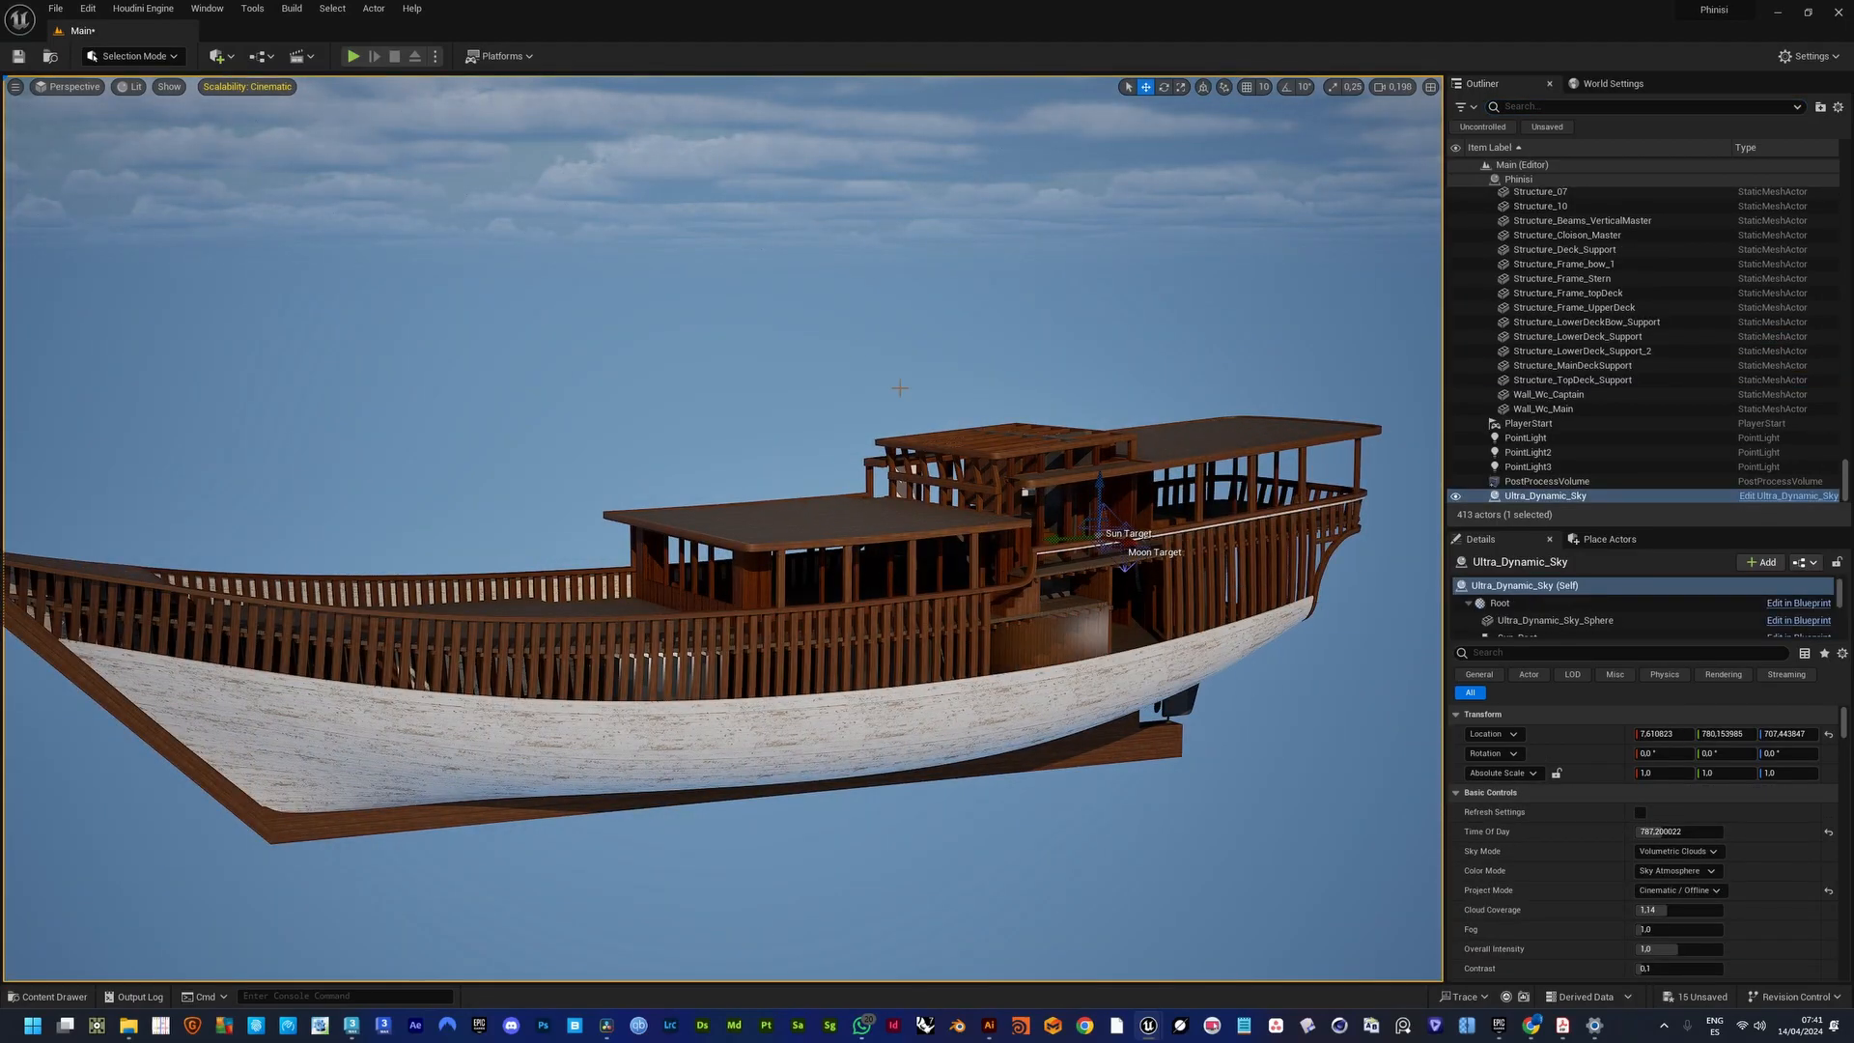
pyautogui.moveTo(899, 388); pyautogui.dragTo(857, 352, button='right')
pyautogui.moveTo(1672, 832); pyautogui.dragTo(1685, 832)
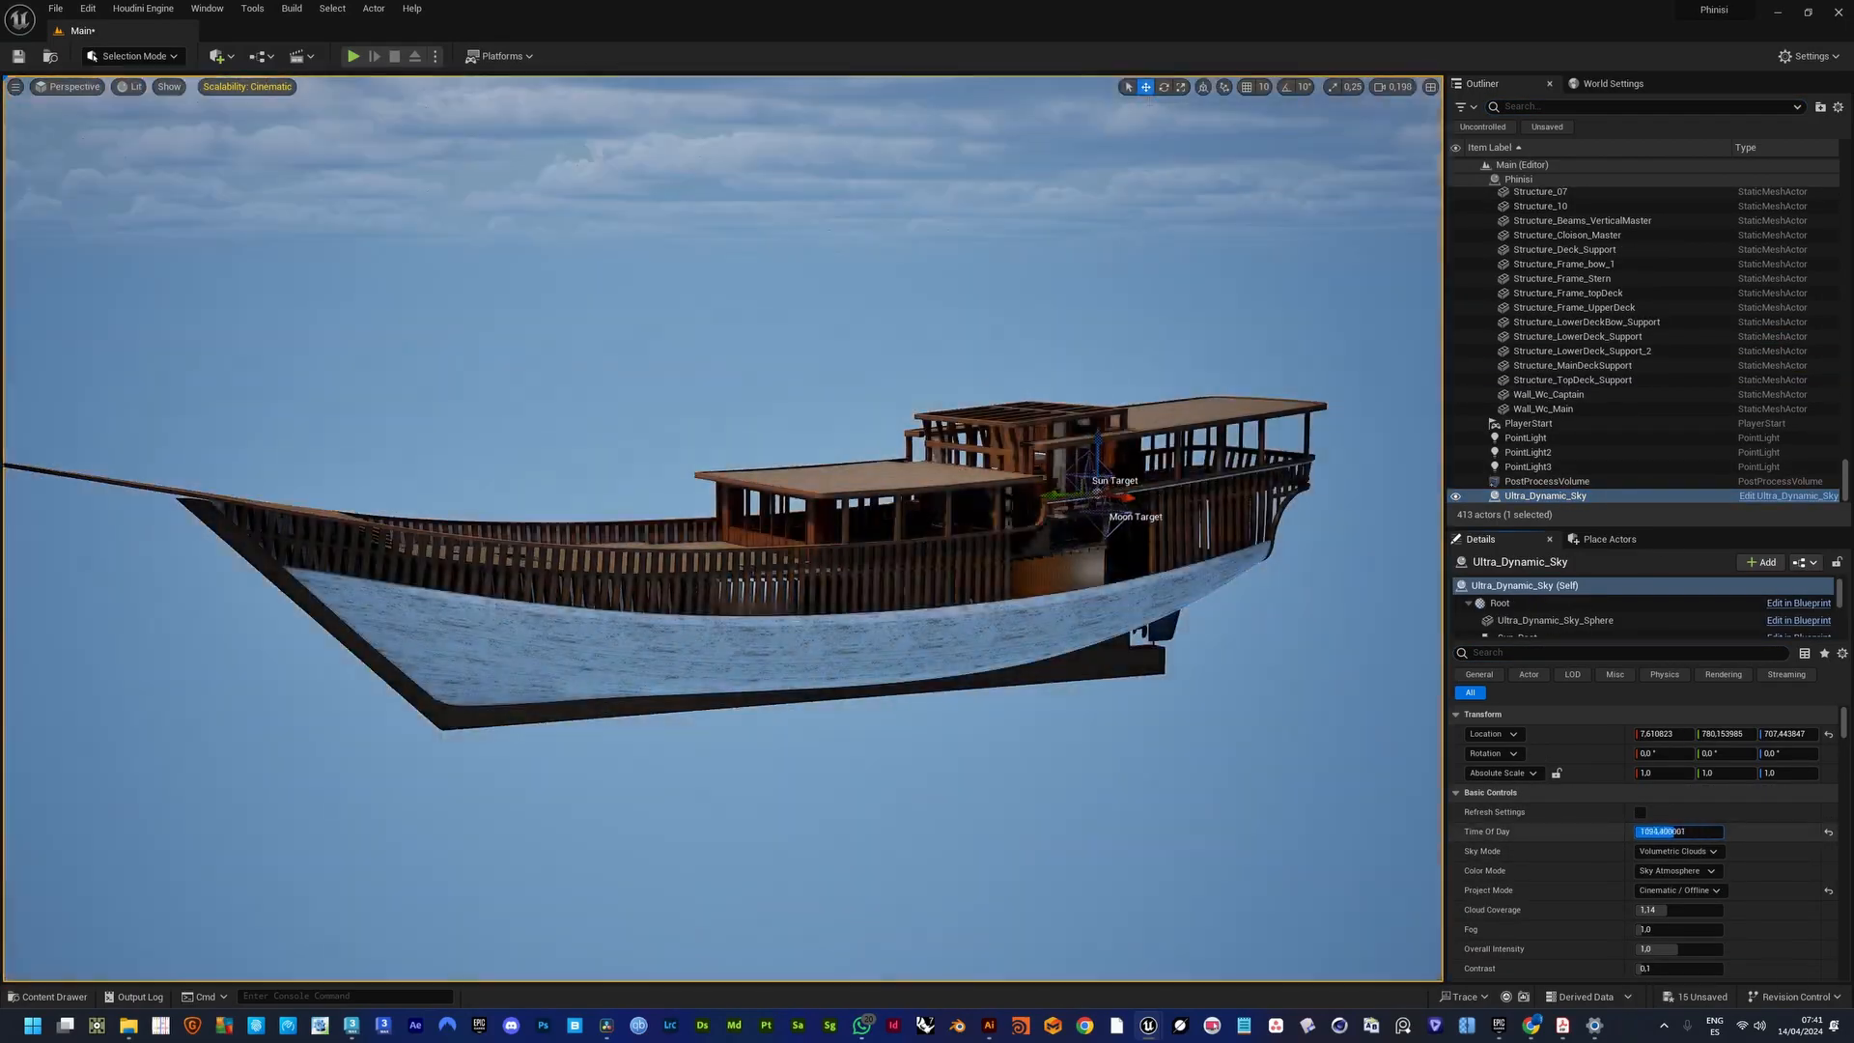
# Move closer to the raised cabin and hide the leftover planks near the stern.
pyautogui.press('h')
pyautogui.press('e')
pyautogui.moveTo(805, 478); pyautogui.dragTo(804, 526, button='right')
pyautogui.click(1088, 450)
pyautogui.press('h')
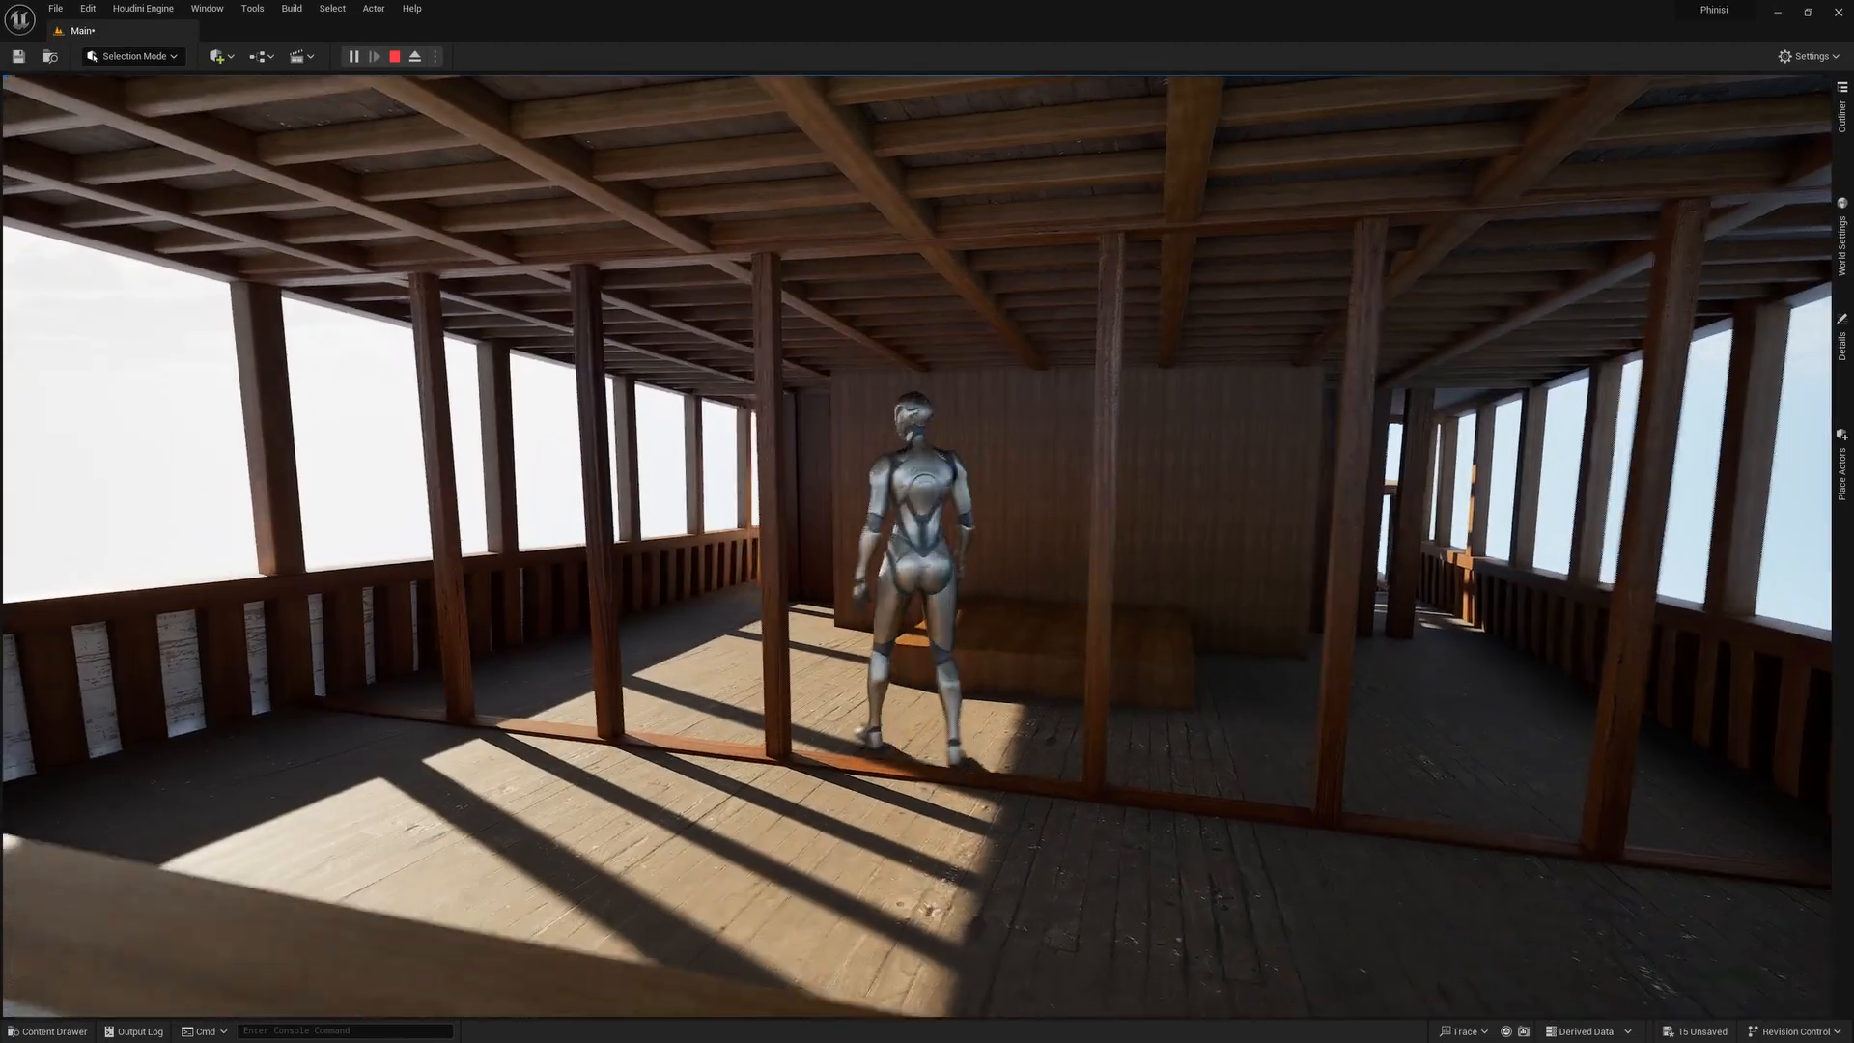
# Walk the mannequin from the stern posts along the side passage and examine the corridor behind the partition wall.
pyautogui.press('w')
pyautogui.press('w')
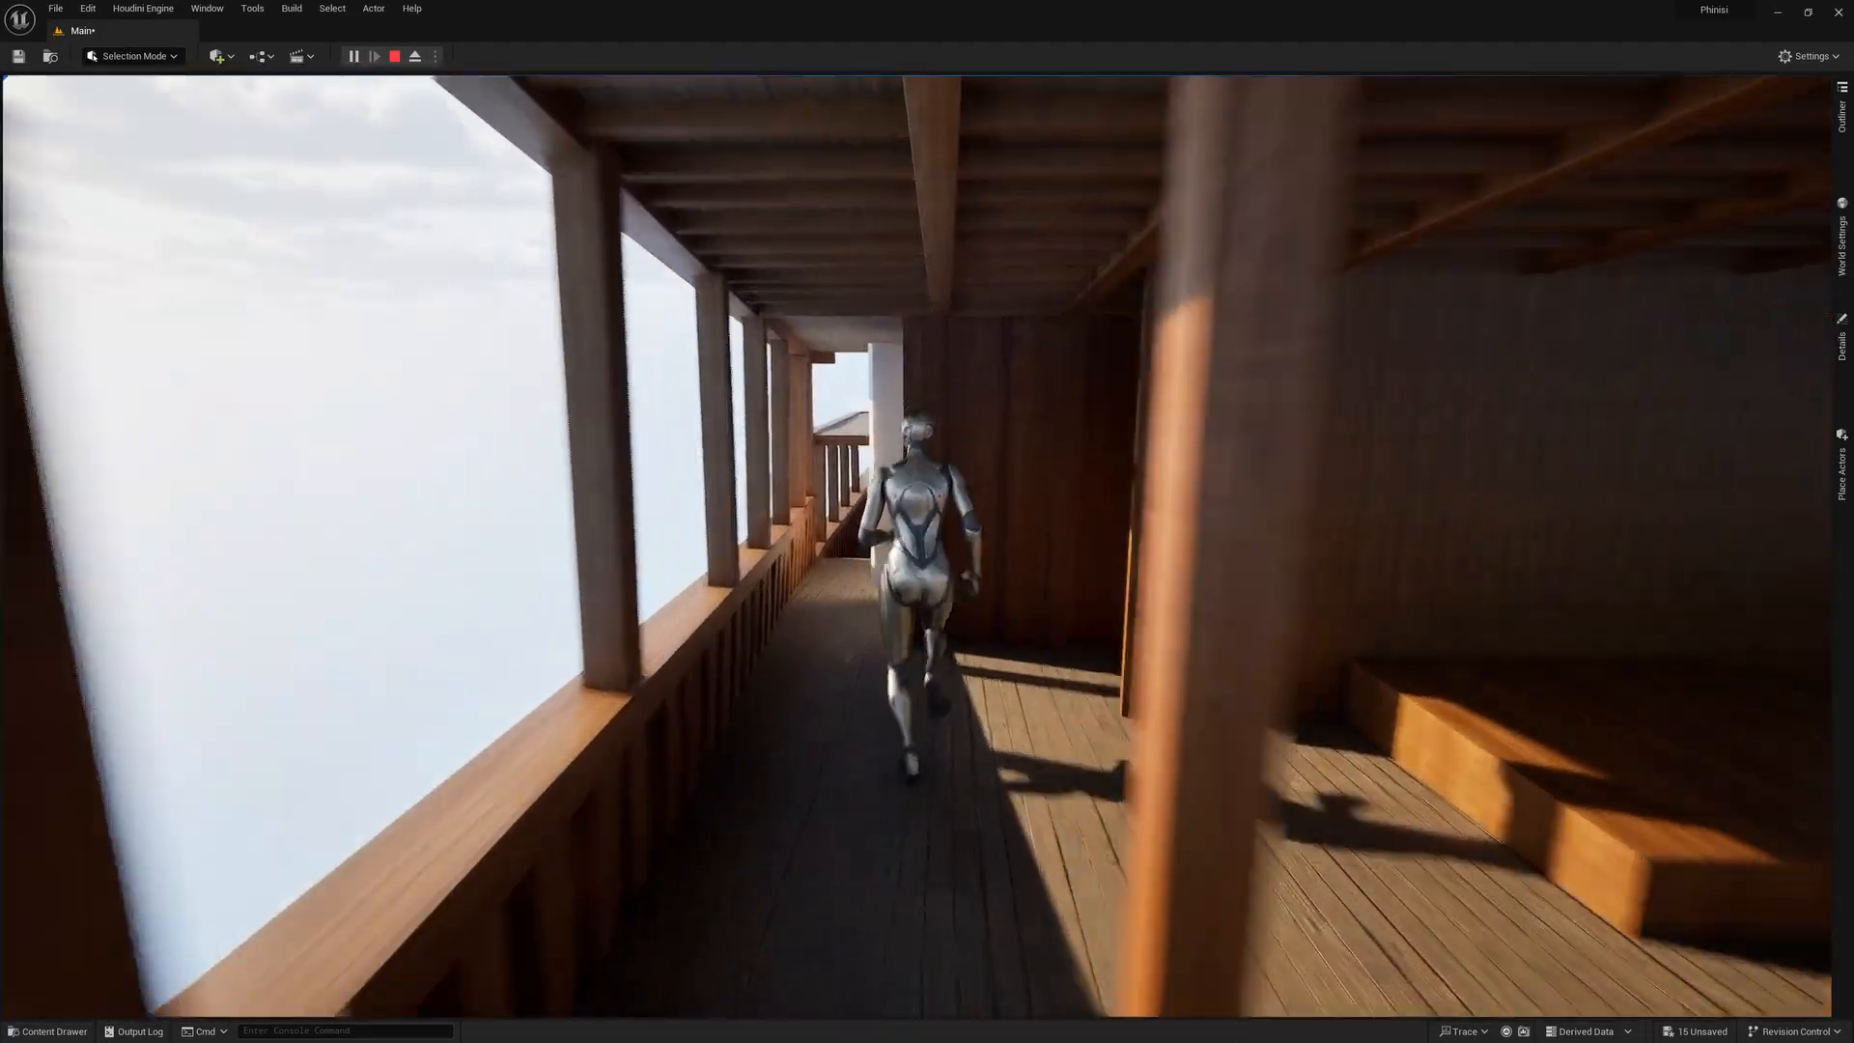
pyautogui.press('w')
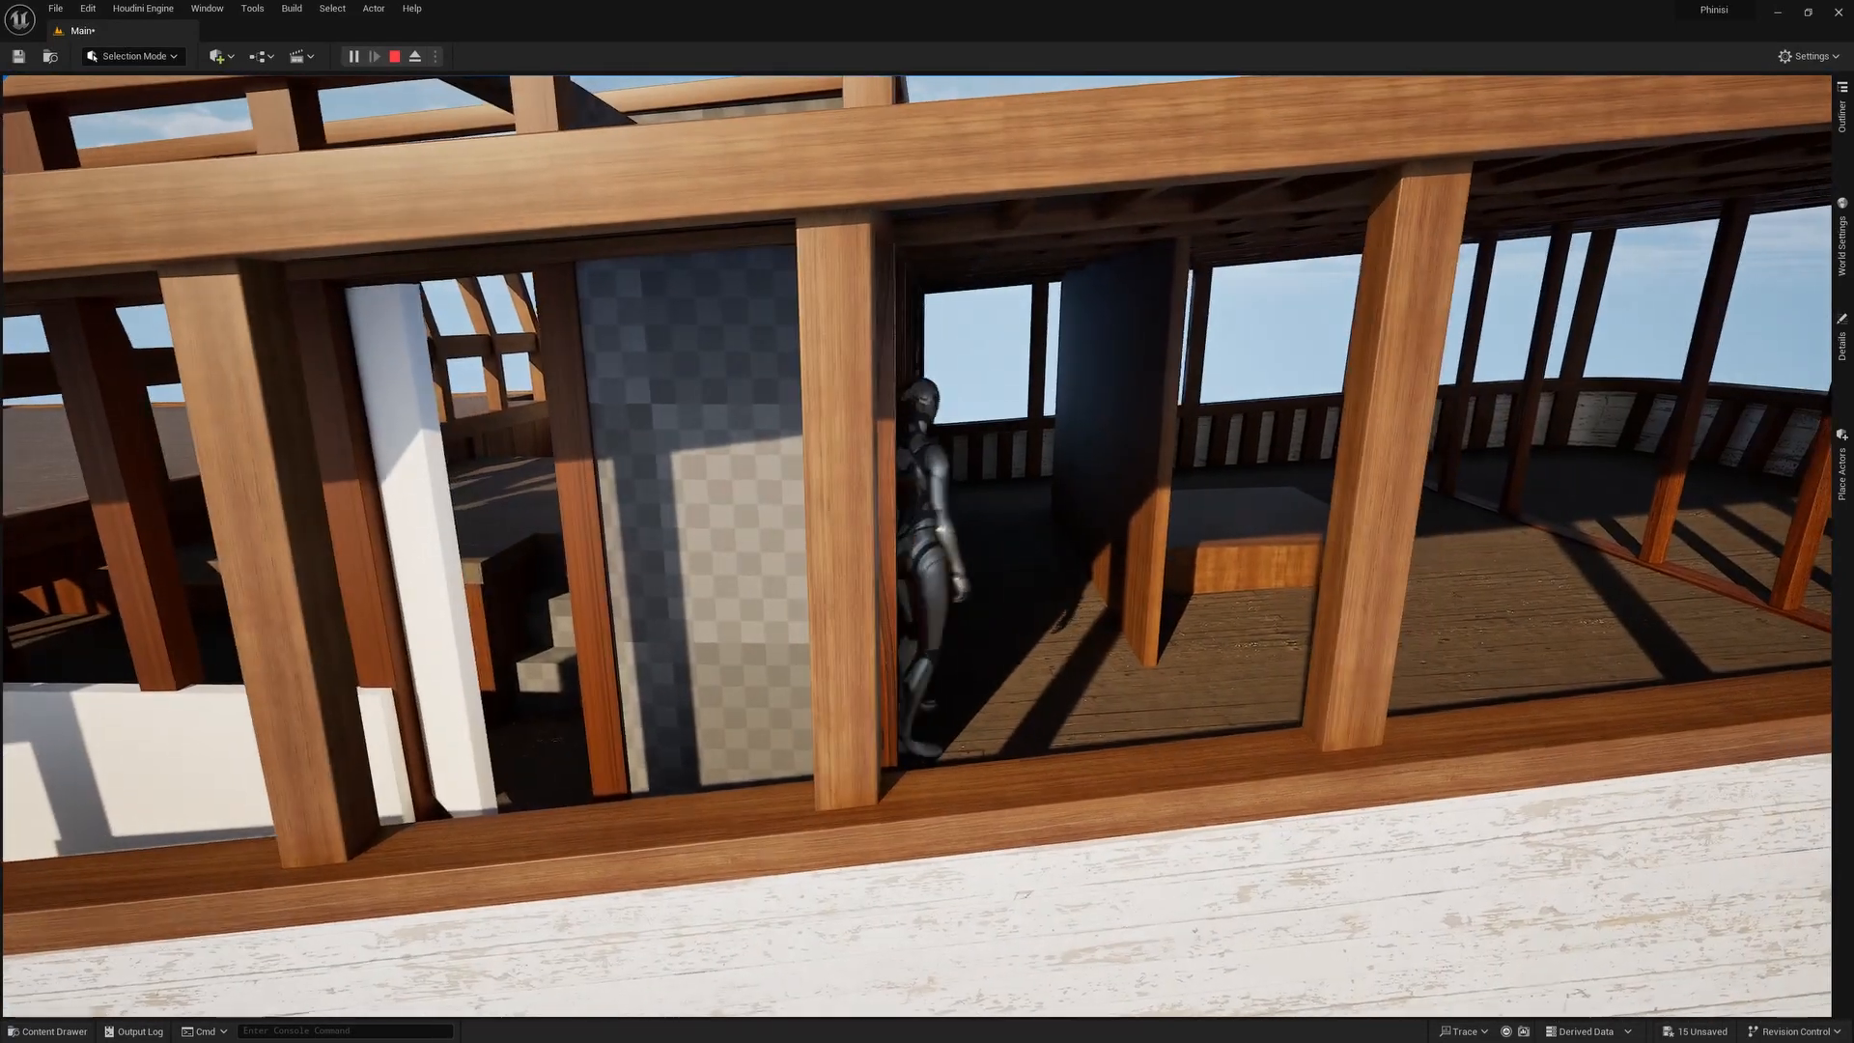
pyautogui.press('w')
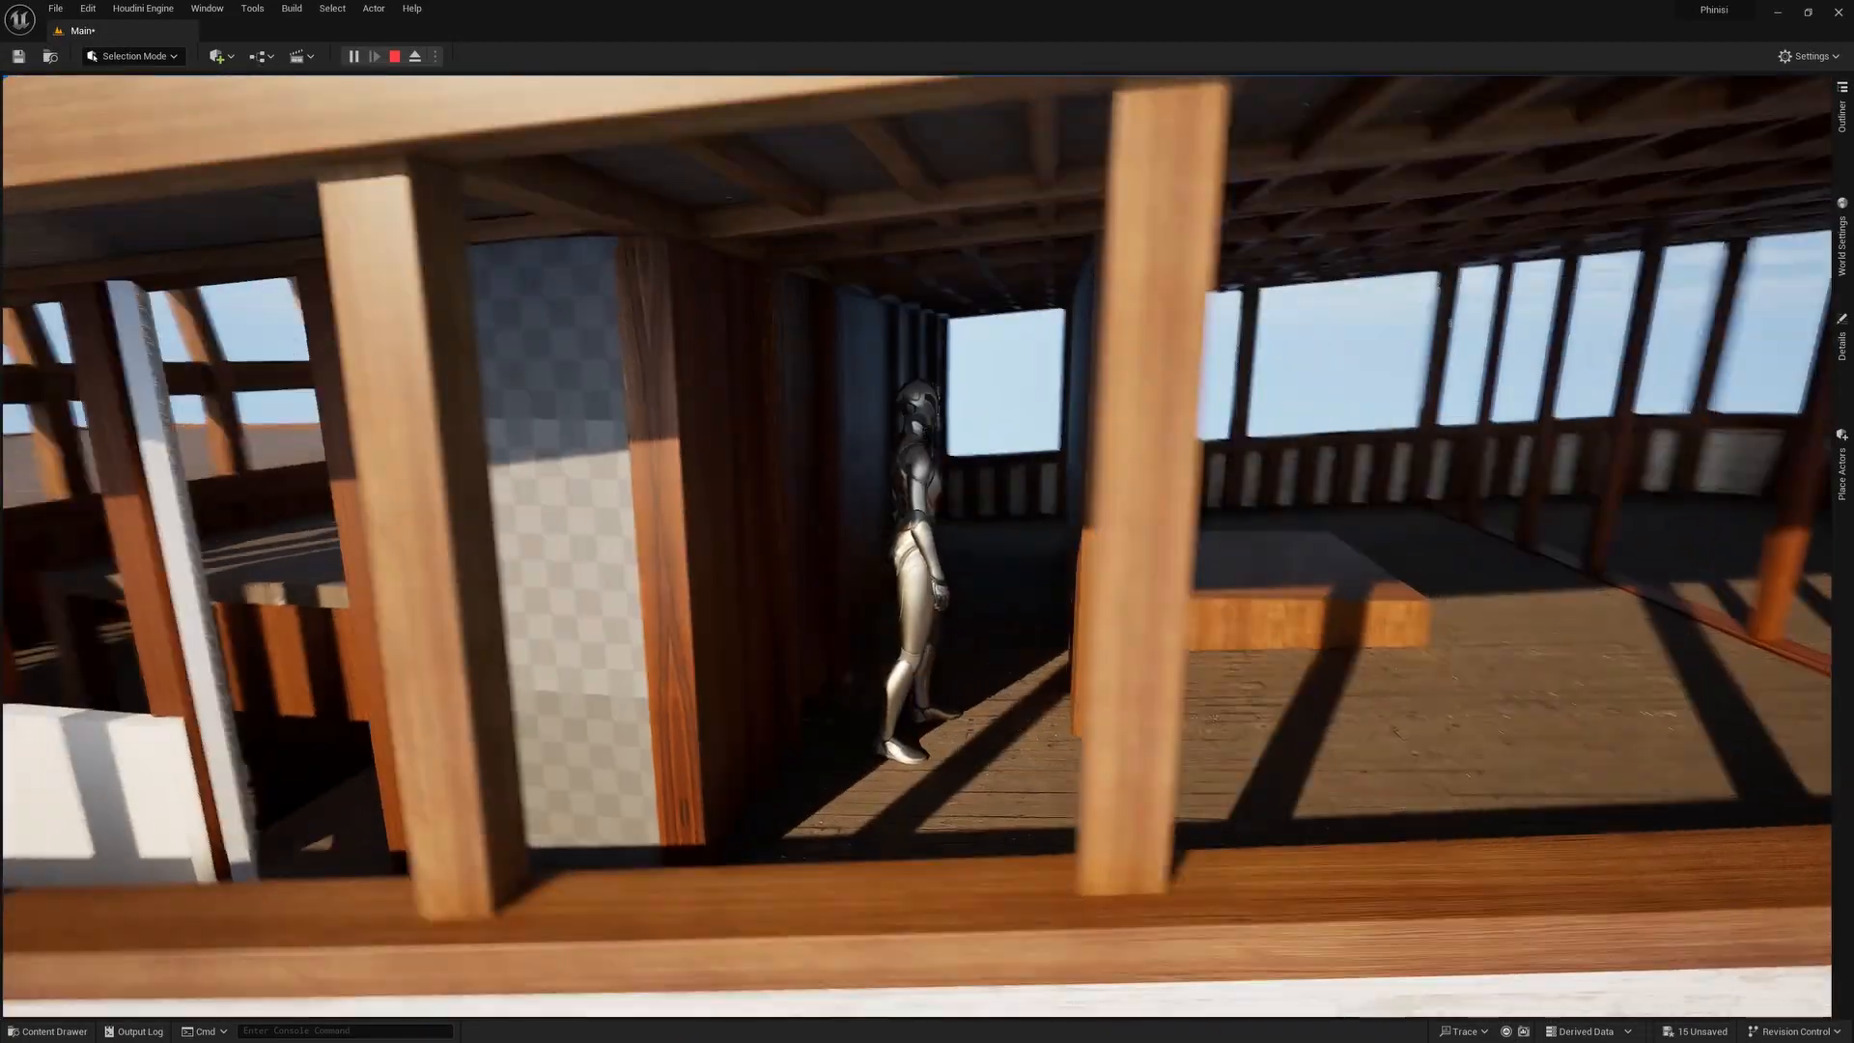
pyautogui.press('s')
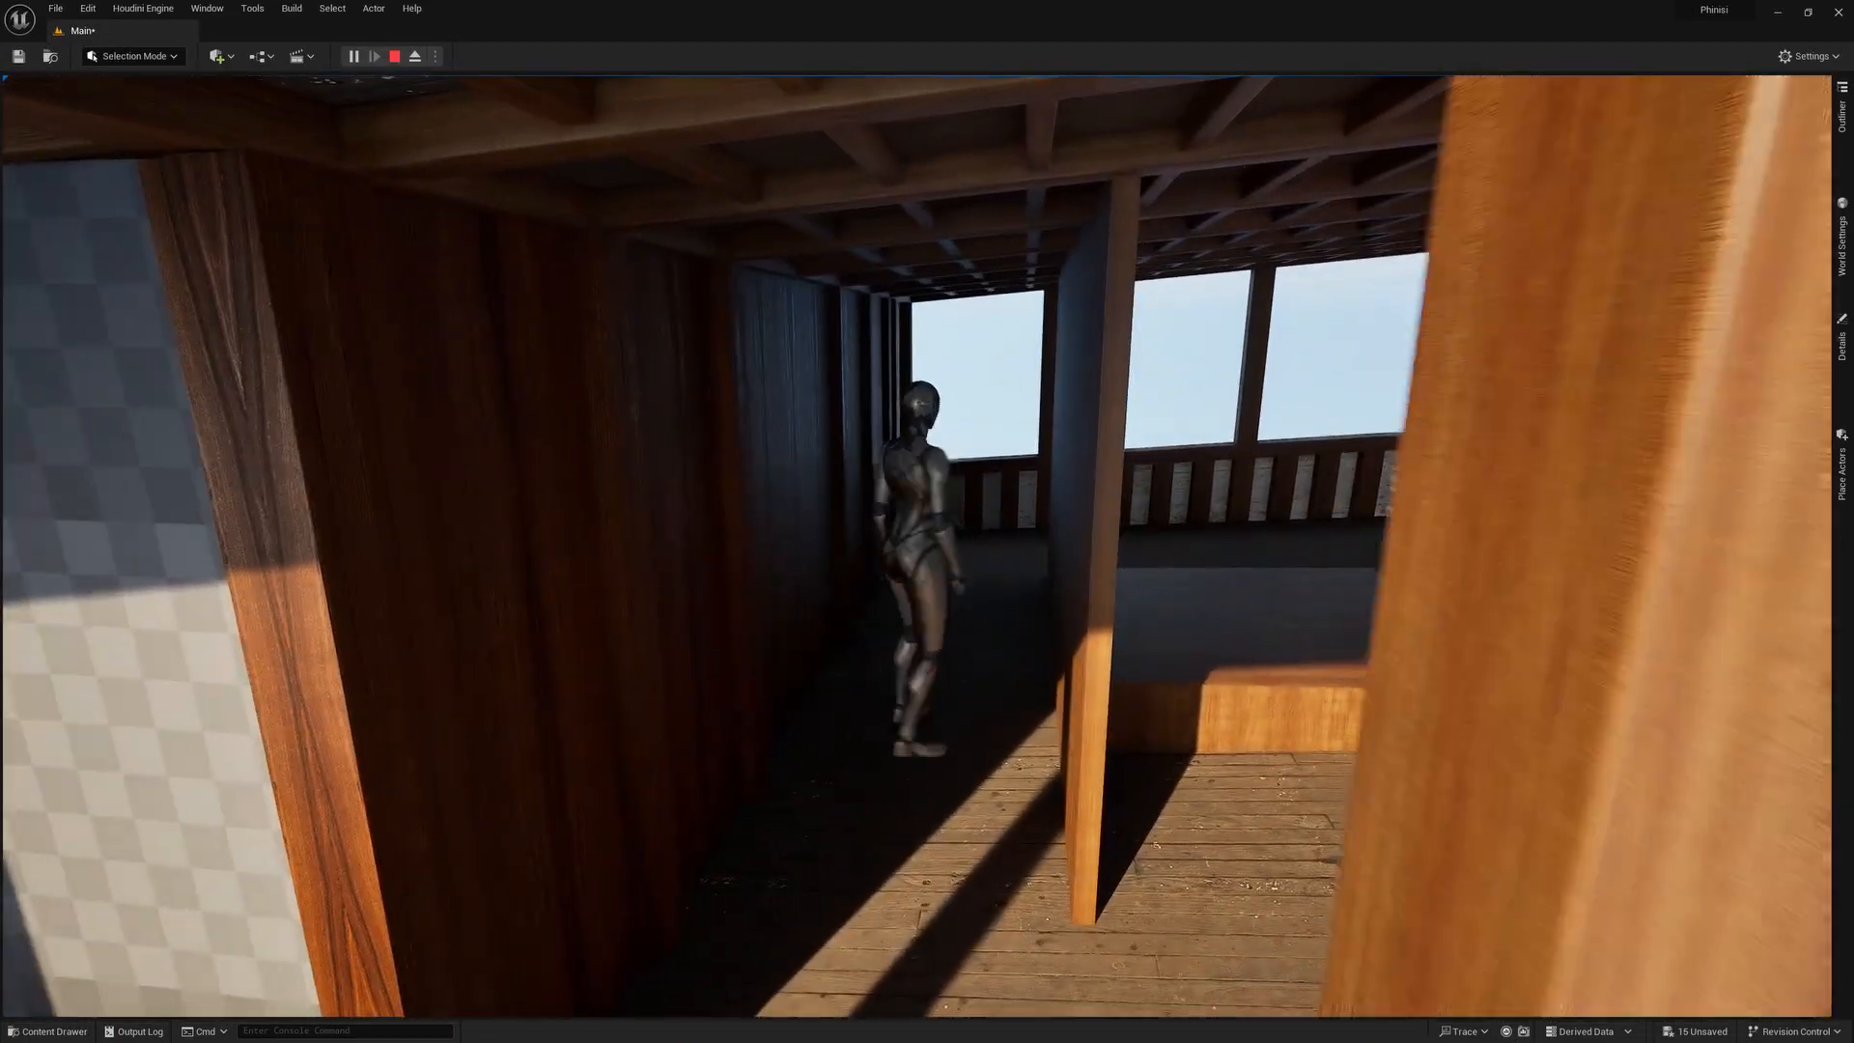
# Walk around the raised platform in the covered stern area and inspect the partition wall, posts and open window bays.
pyautogui.press('d')
pyautogui.press('w')
pyautogui.press('d')
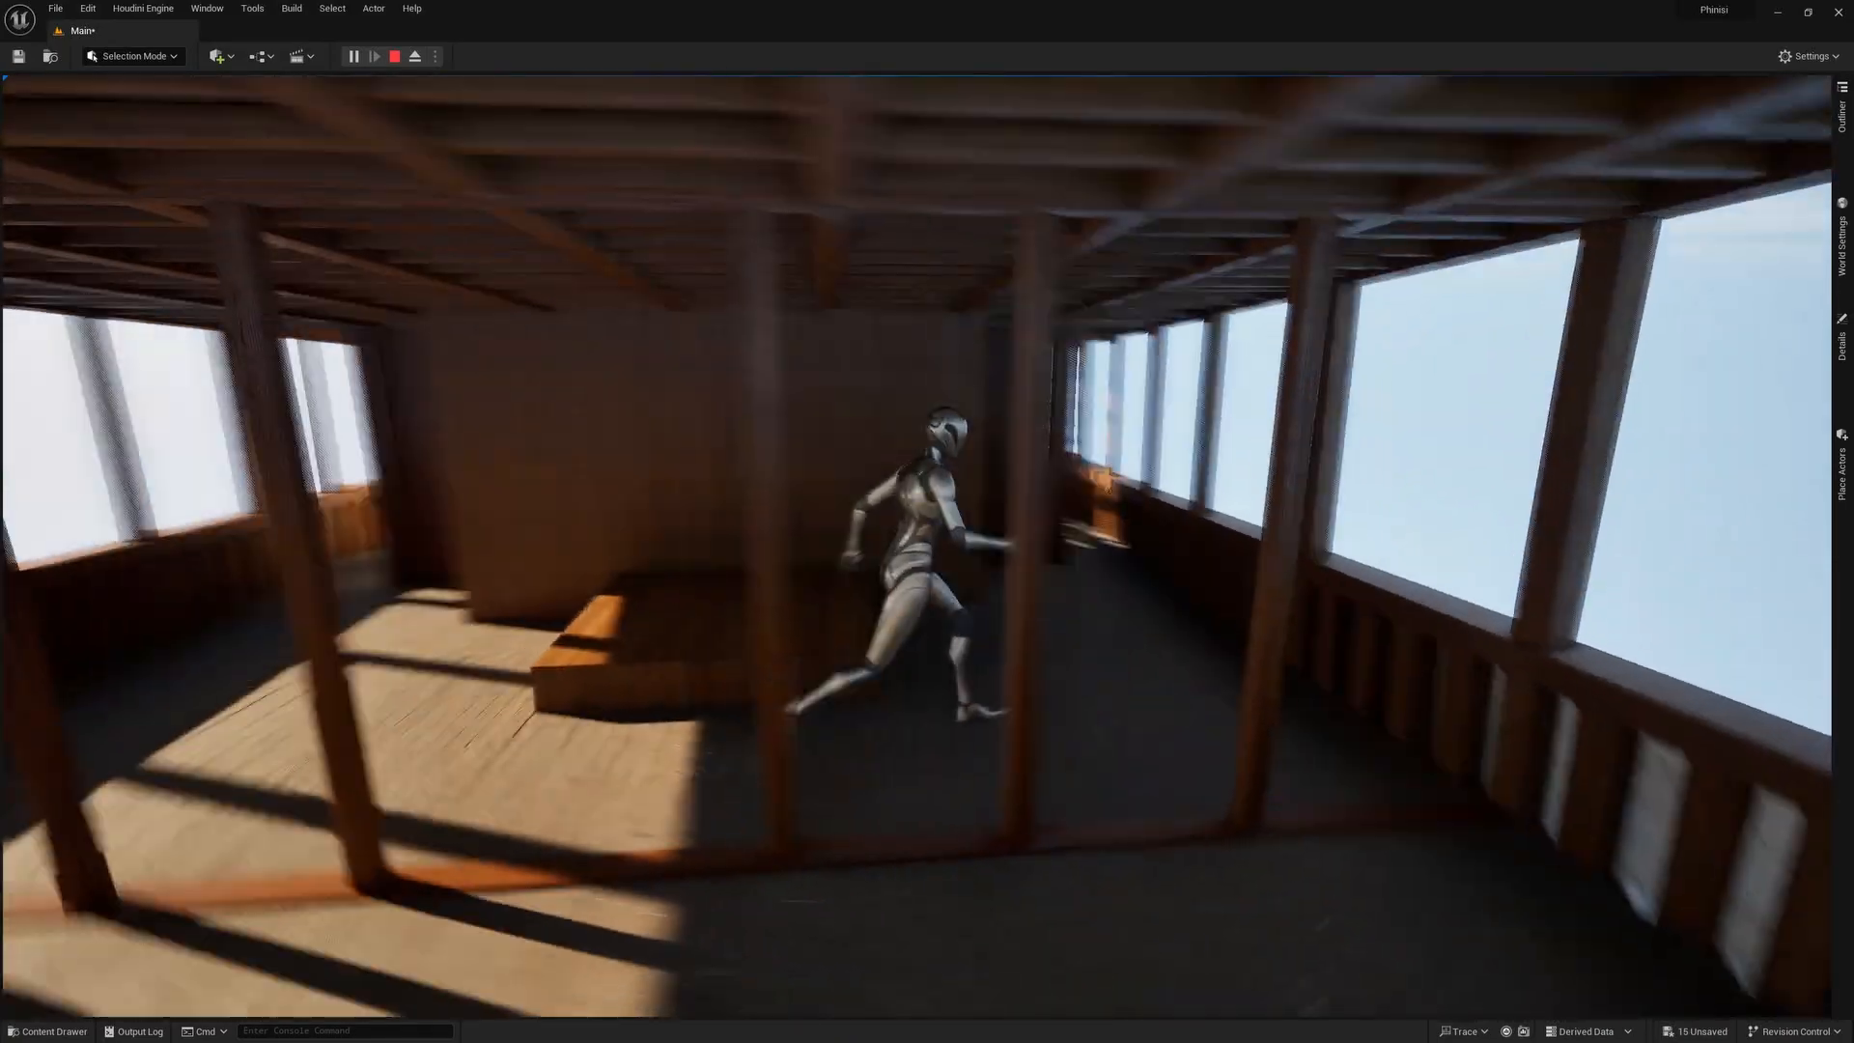
pyautogui.press('d')
pyautogui.press('a')
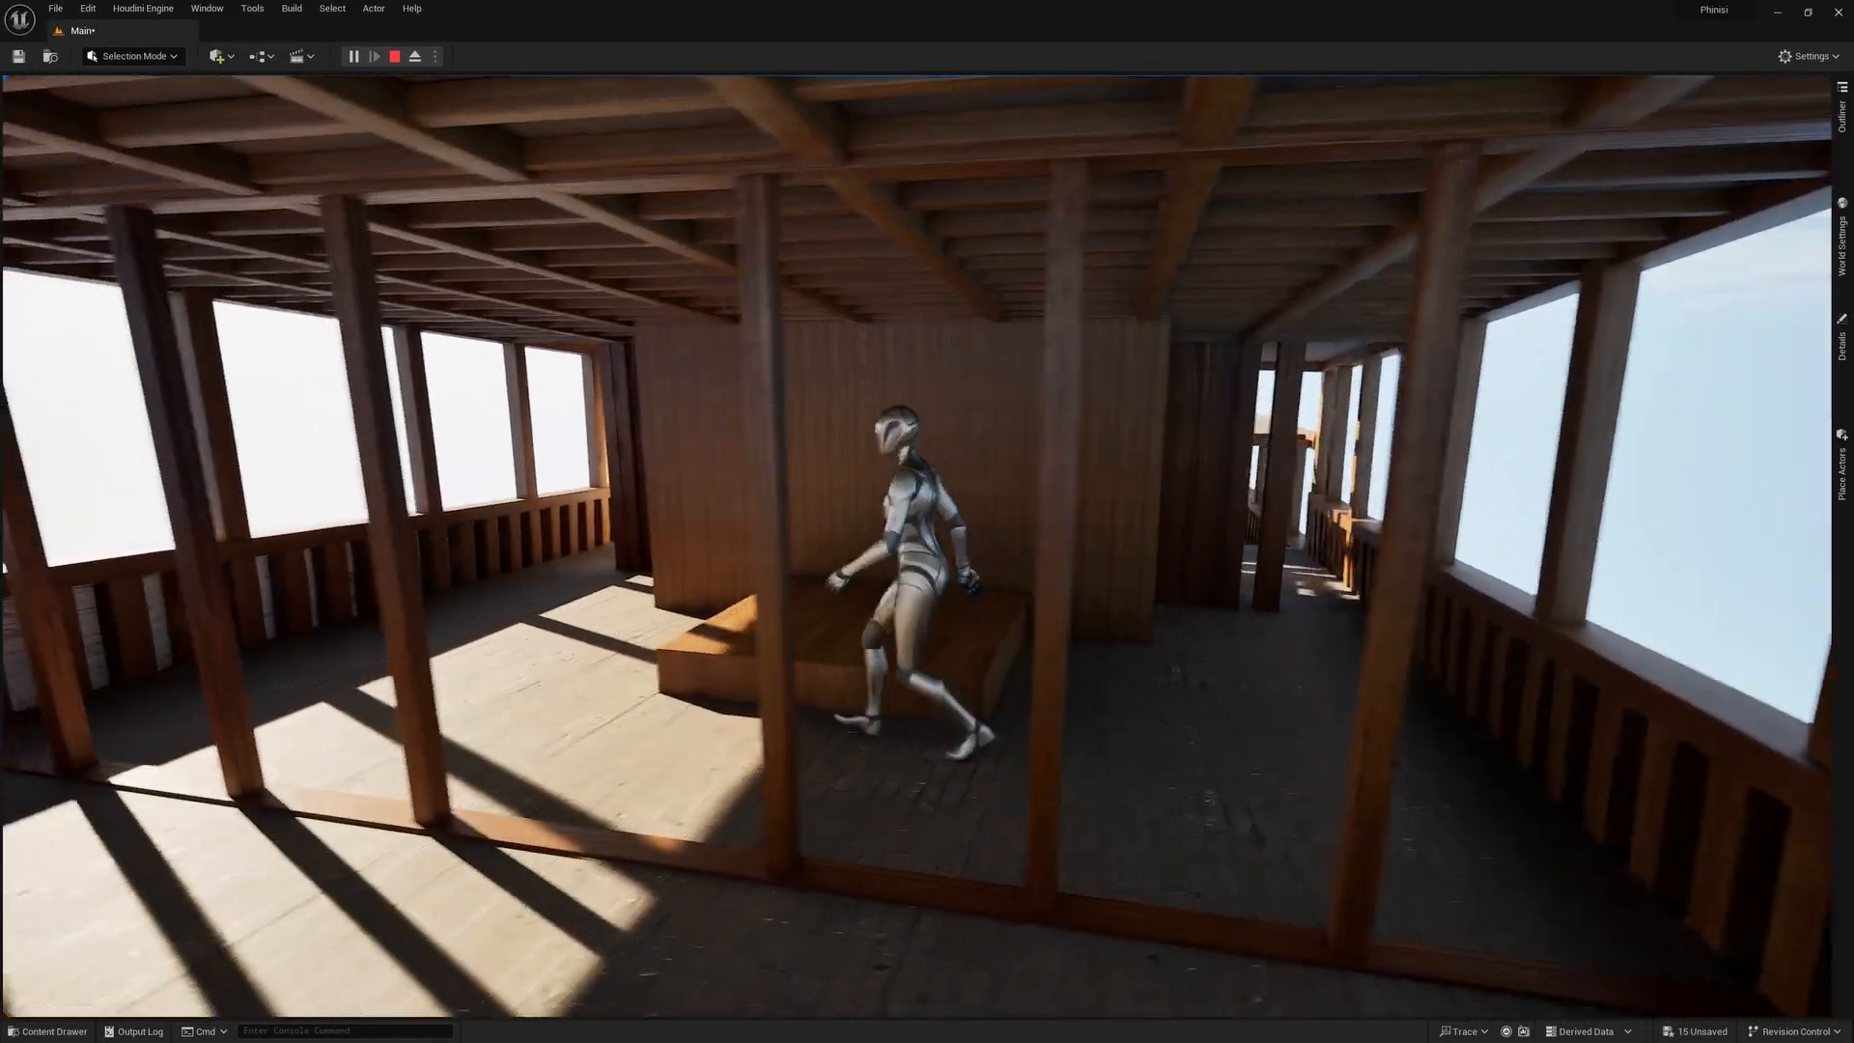
pyautogui.press('a')
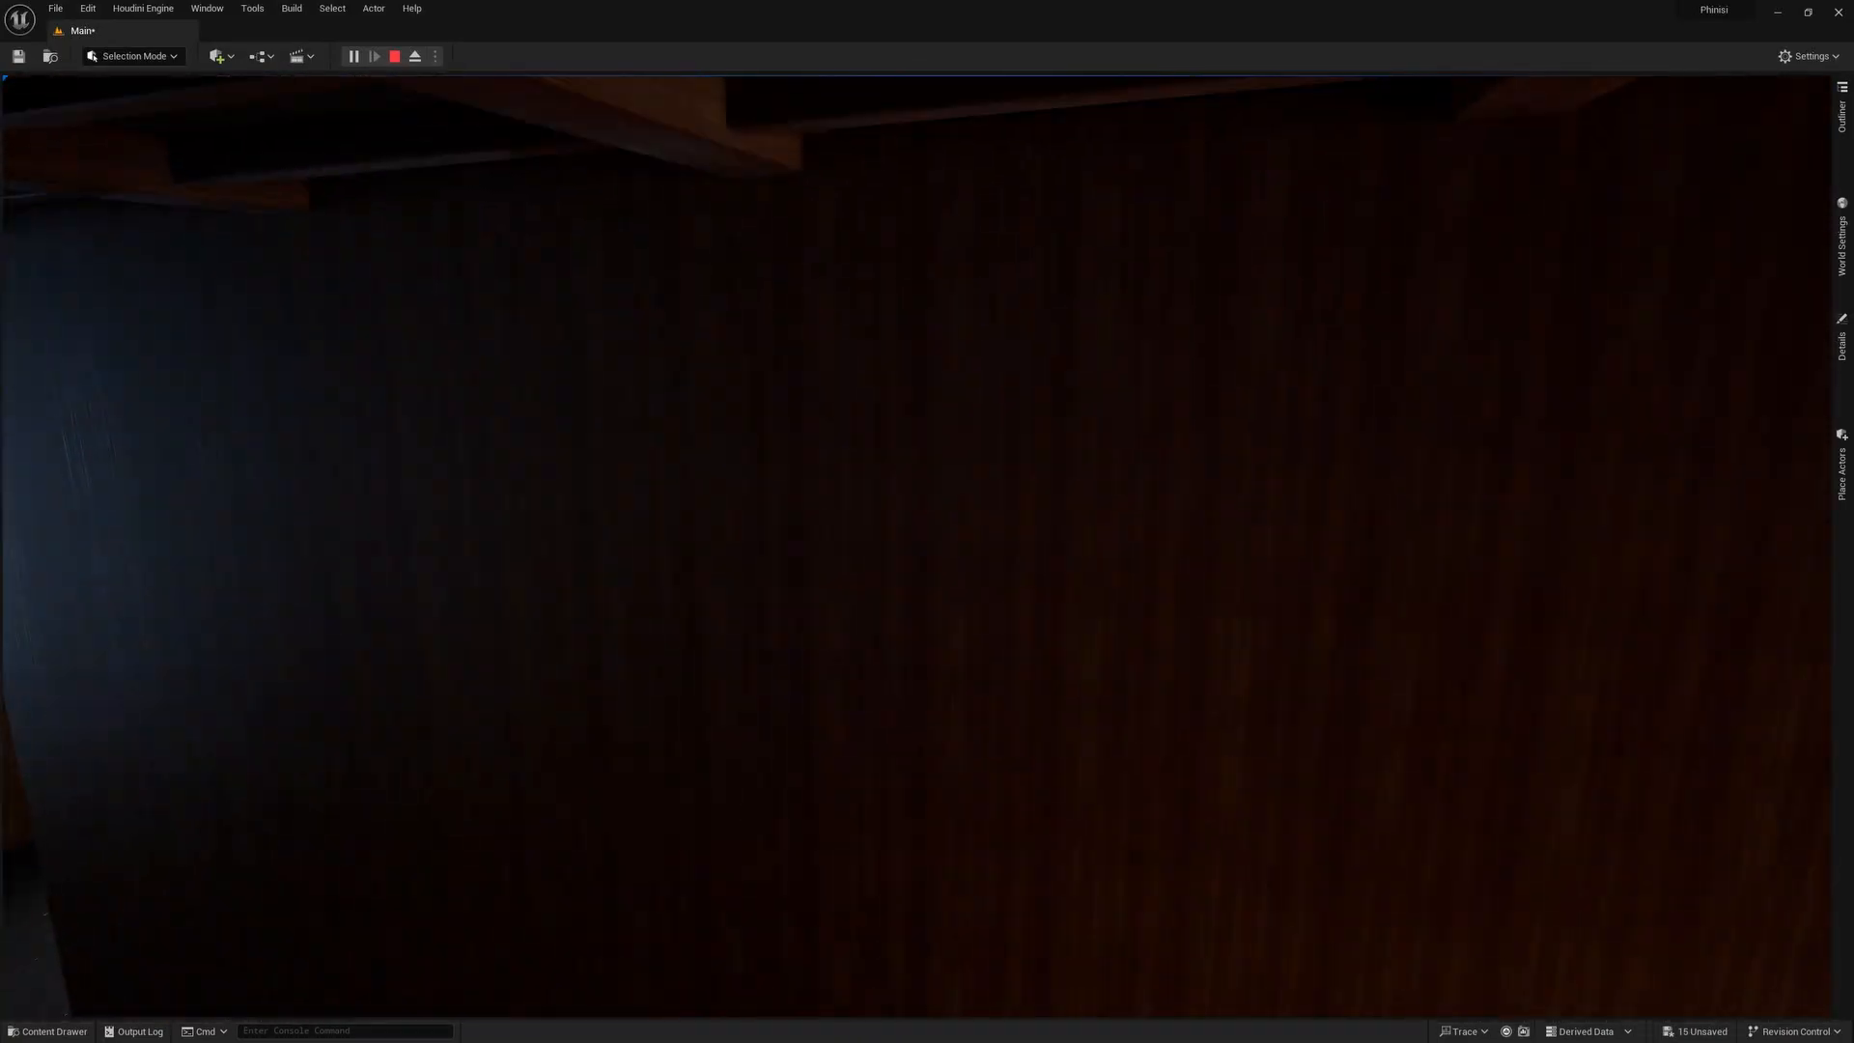
pyautogui.press('d')
pyautogui.press('s')
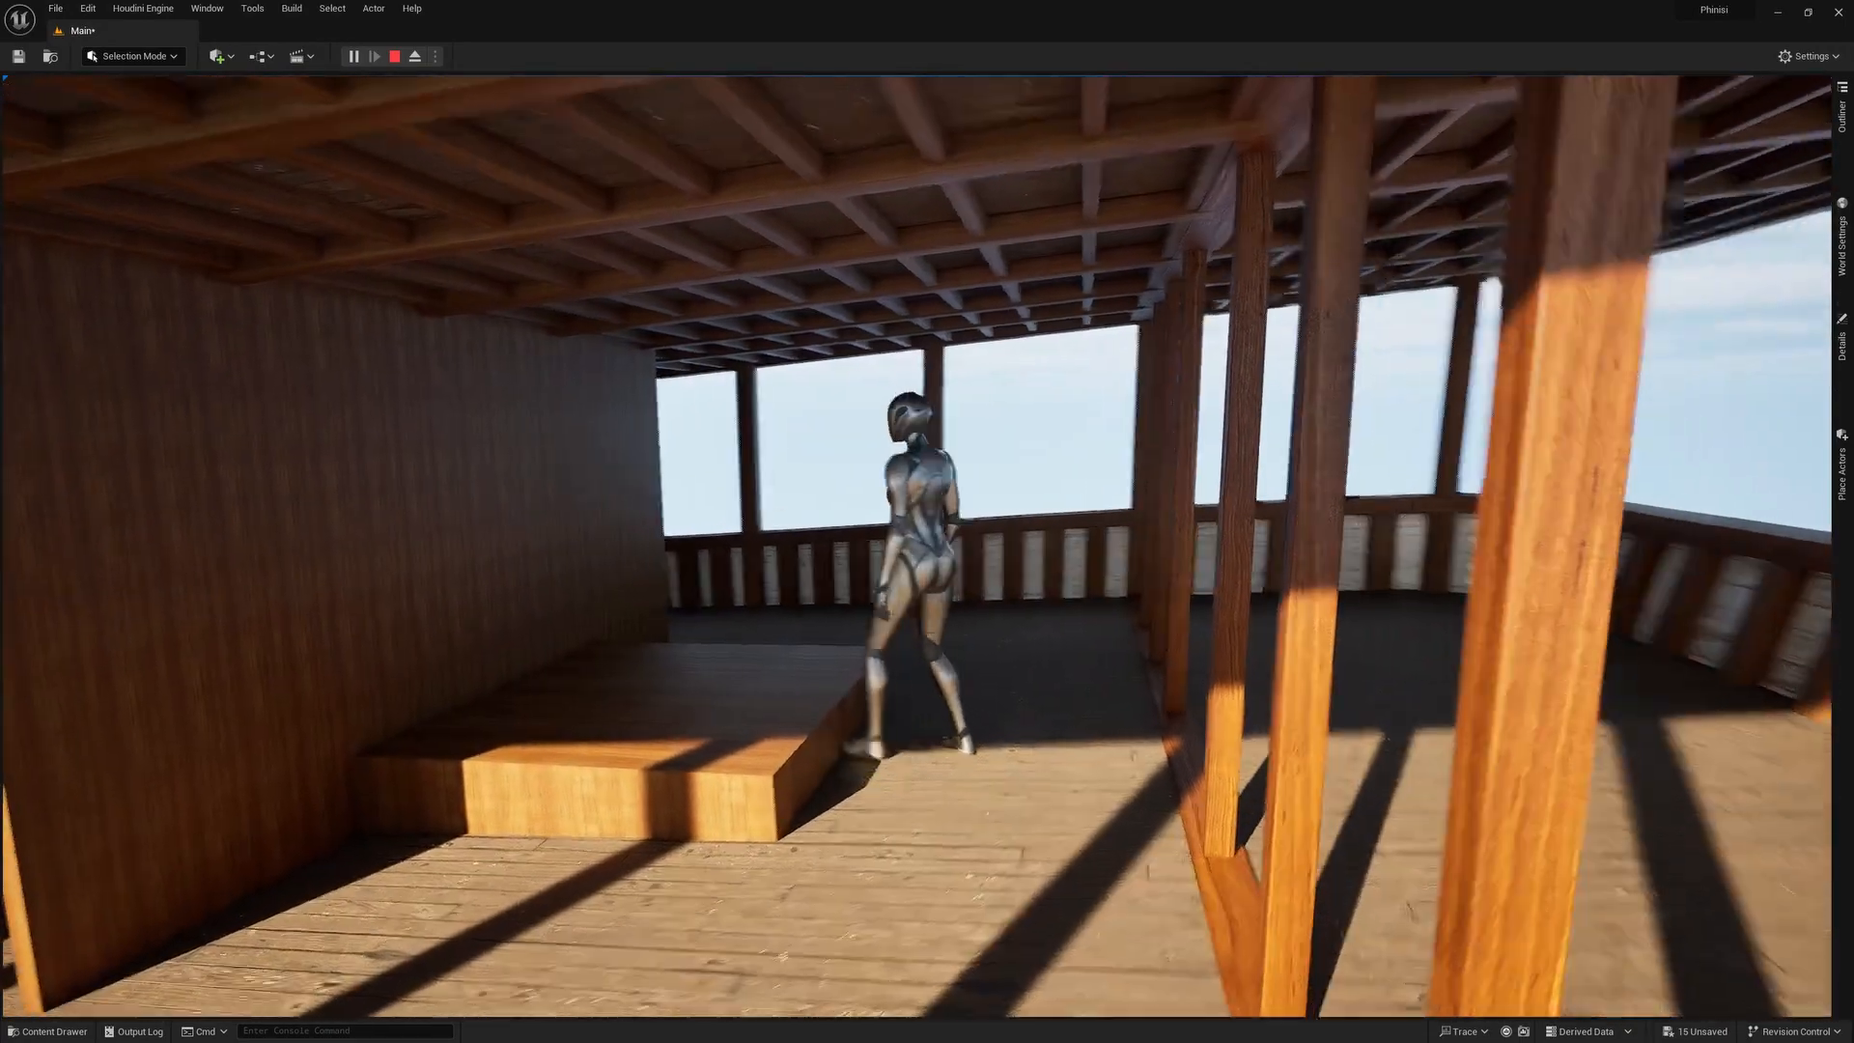
pyautogui.press('w')
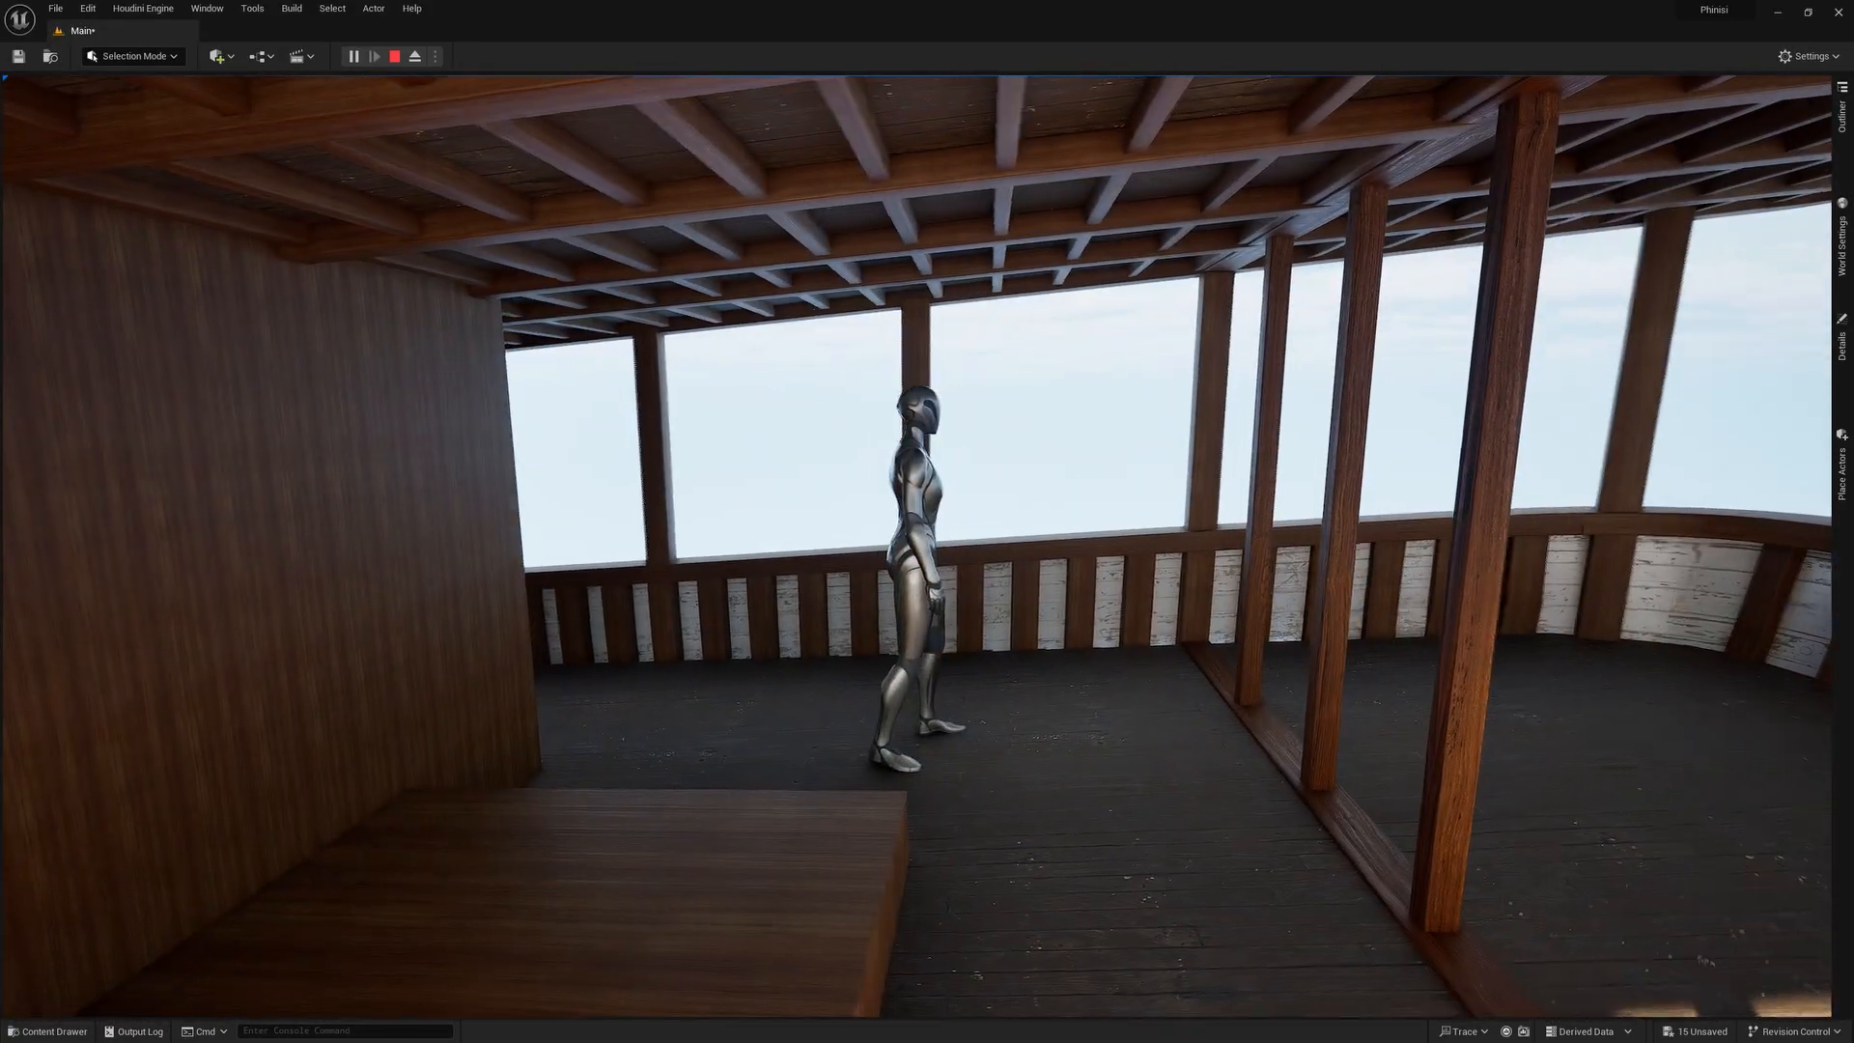
# Cross back past the platform and follow the side passage to the open white door beside the cabin.
pyautogui.press('s')
pyautogui.press('a')
pyautogui.press('s')
pyautogui.press('a')
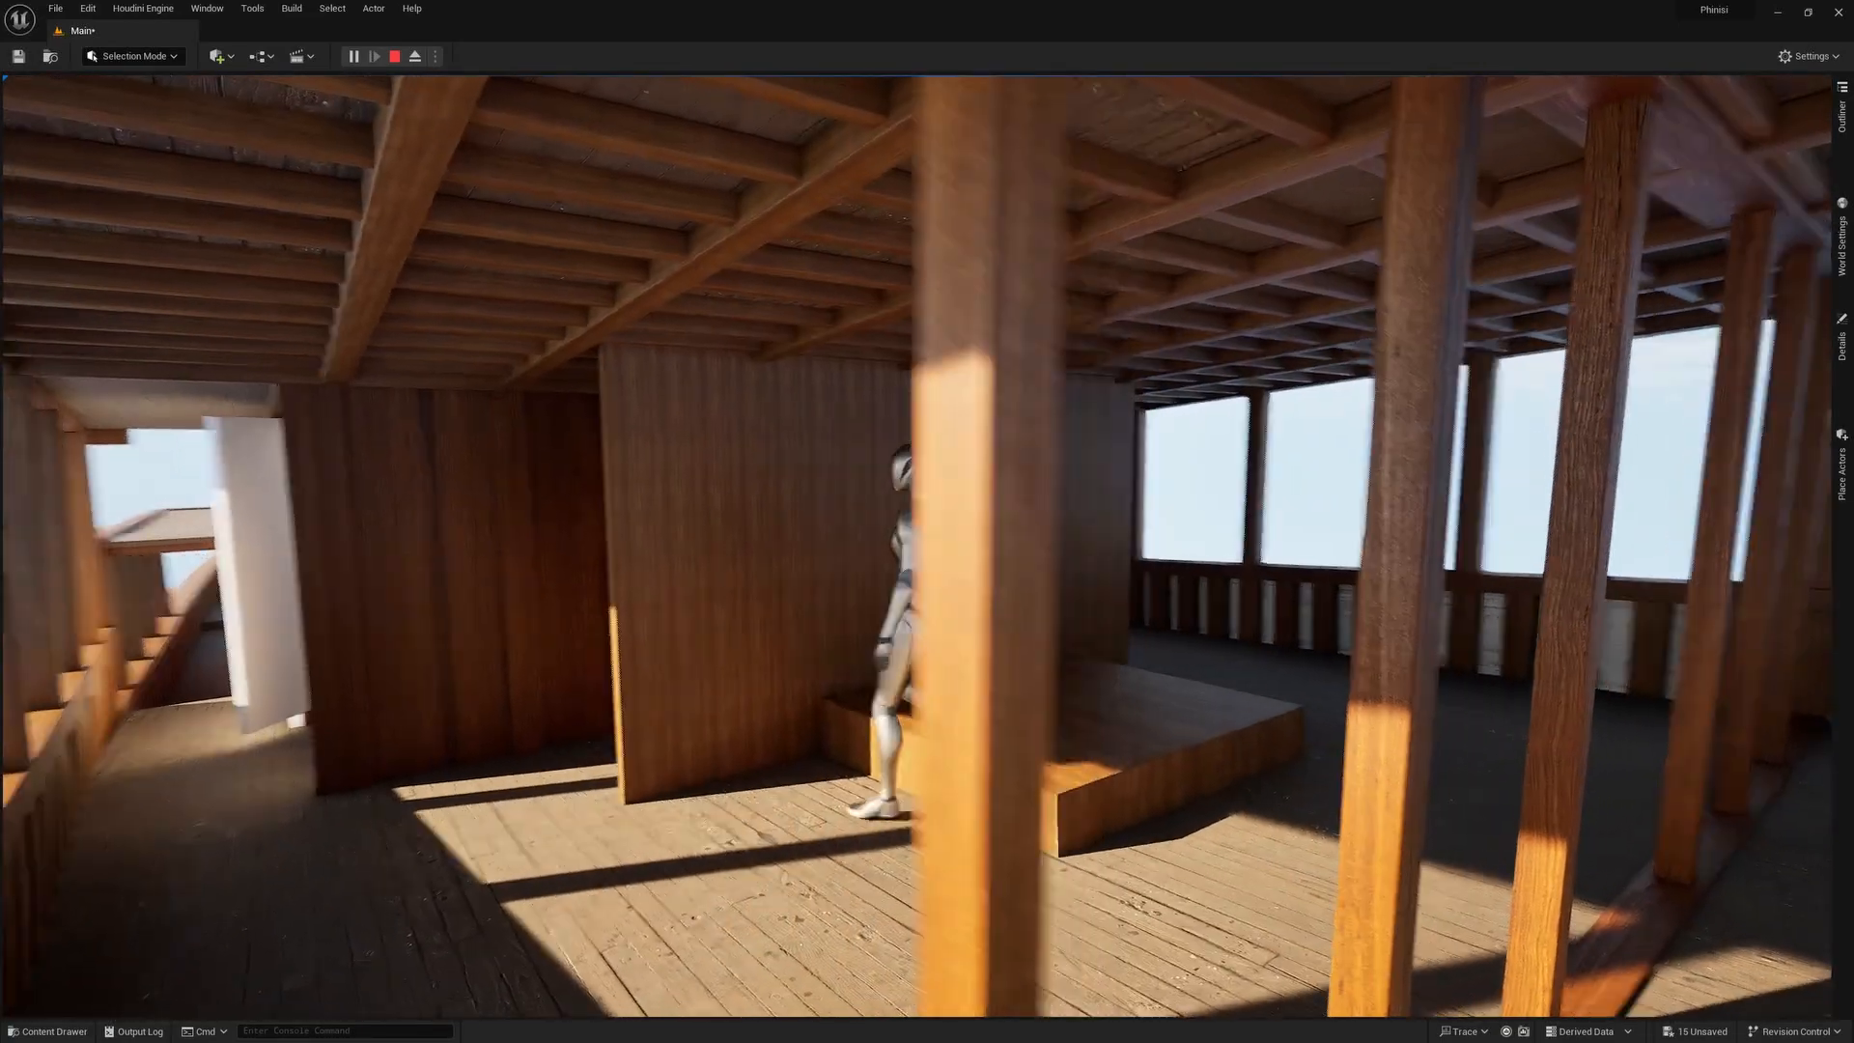
pyautogui.press('w')
pyautogui.press('w')
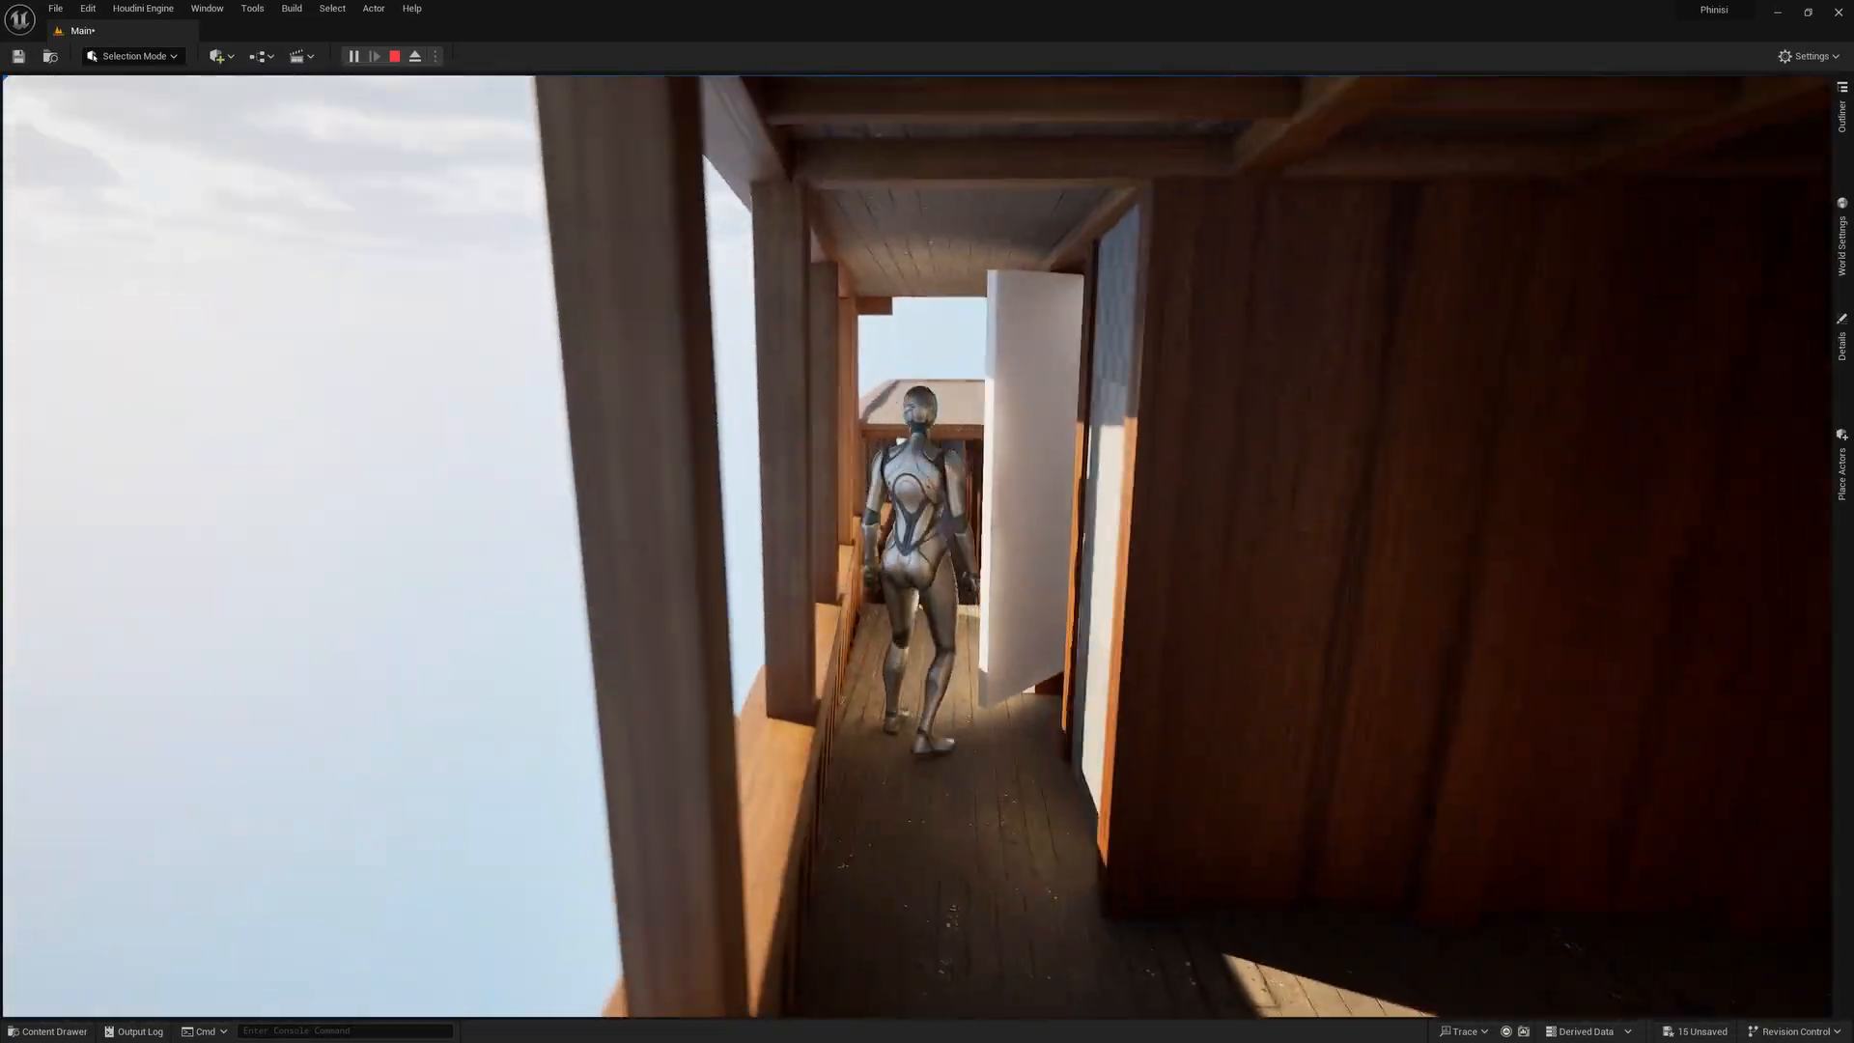
pyautogui.press('a')
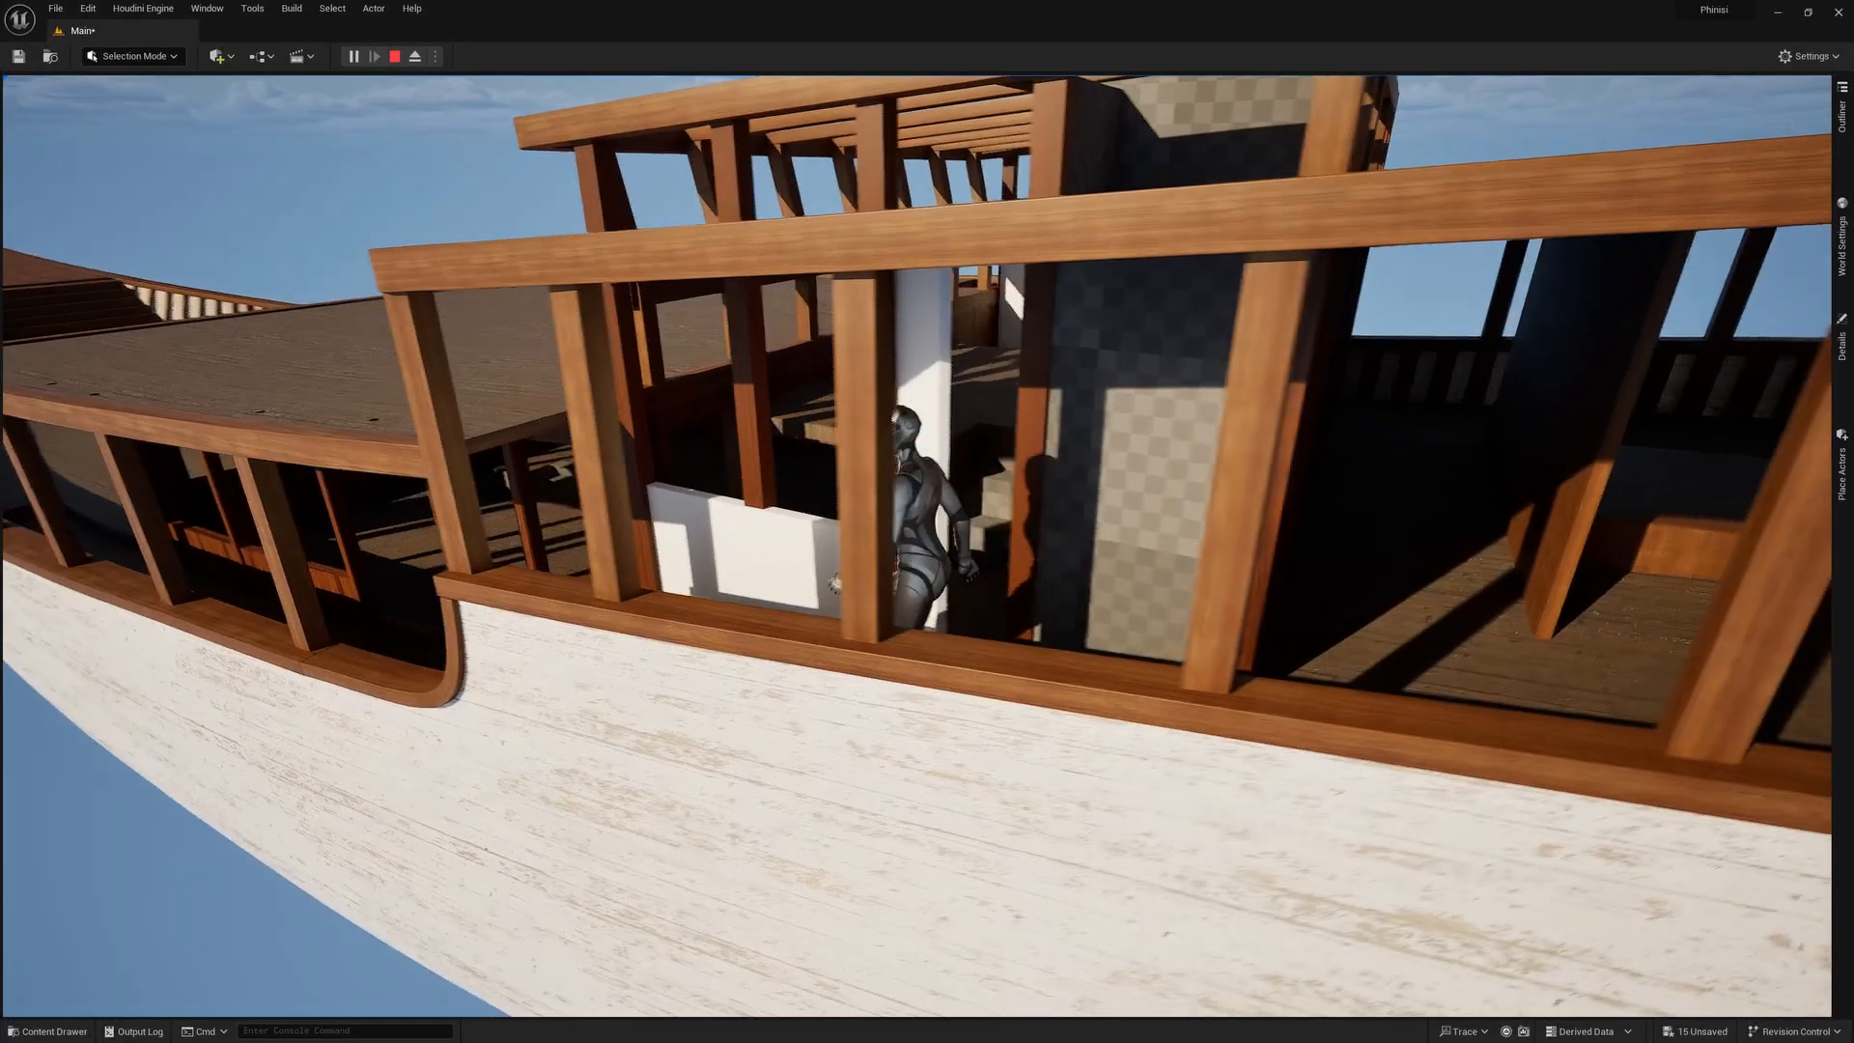
# Enter the raised cabin through the side doorway, jump onto the steps and inspect its checkered-wall rooms from above.
pyautogui.press('a')
pyautogui.press('w')
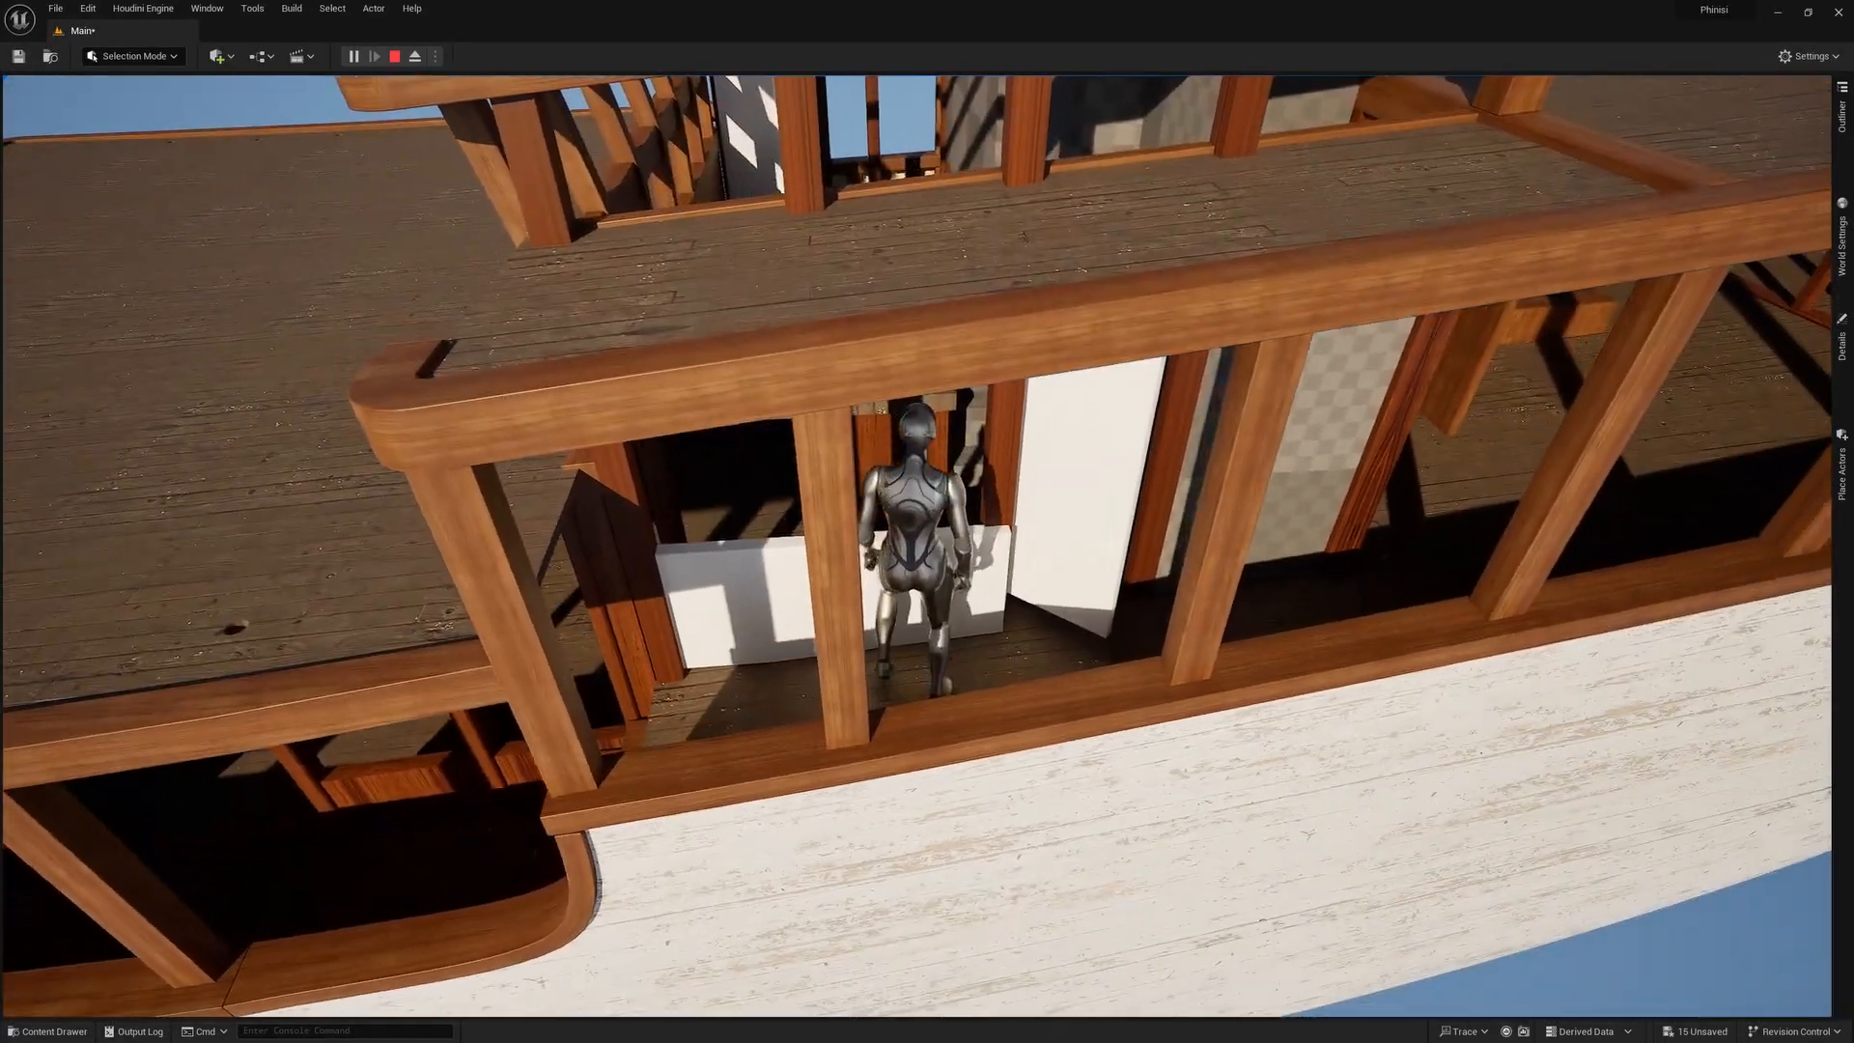
pyautogui.press('space')
pyautogui.press('w')
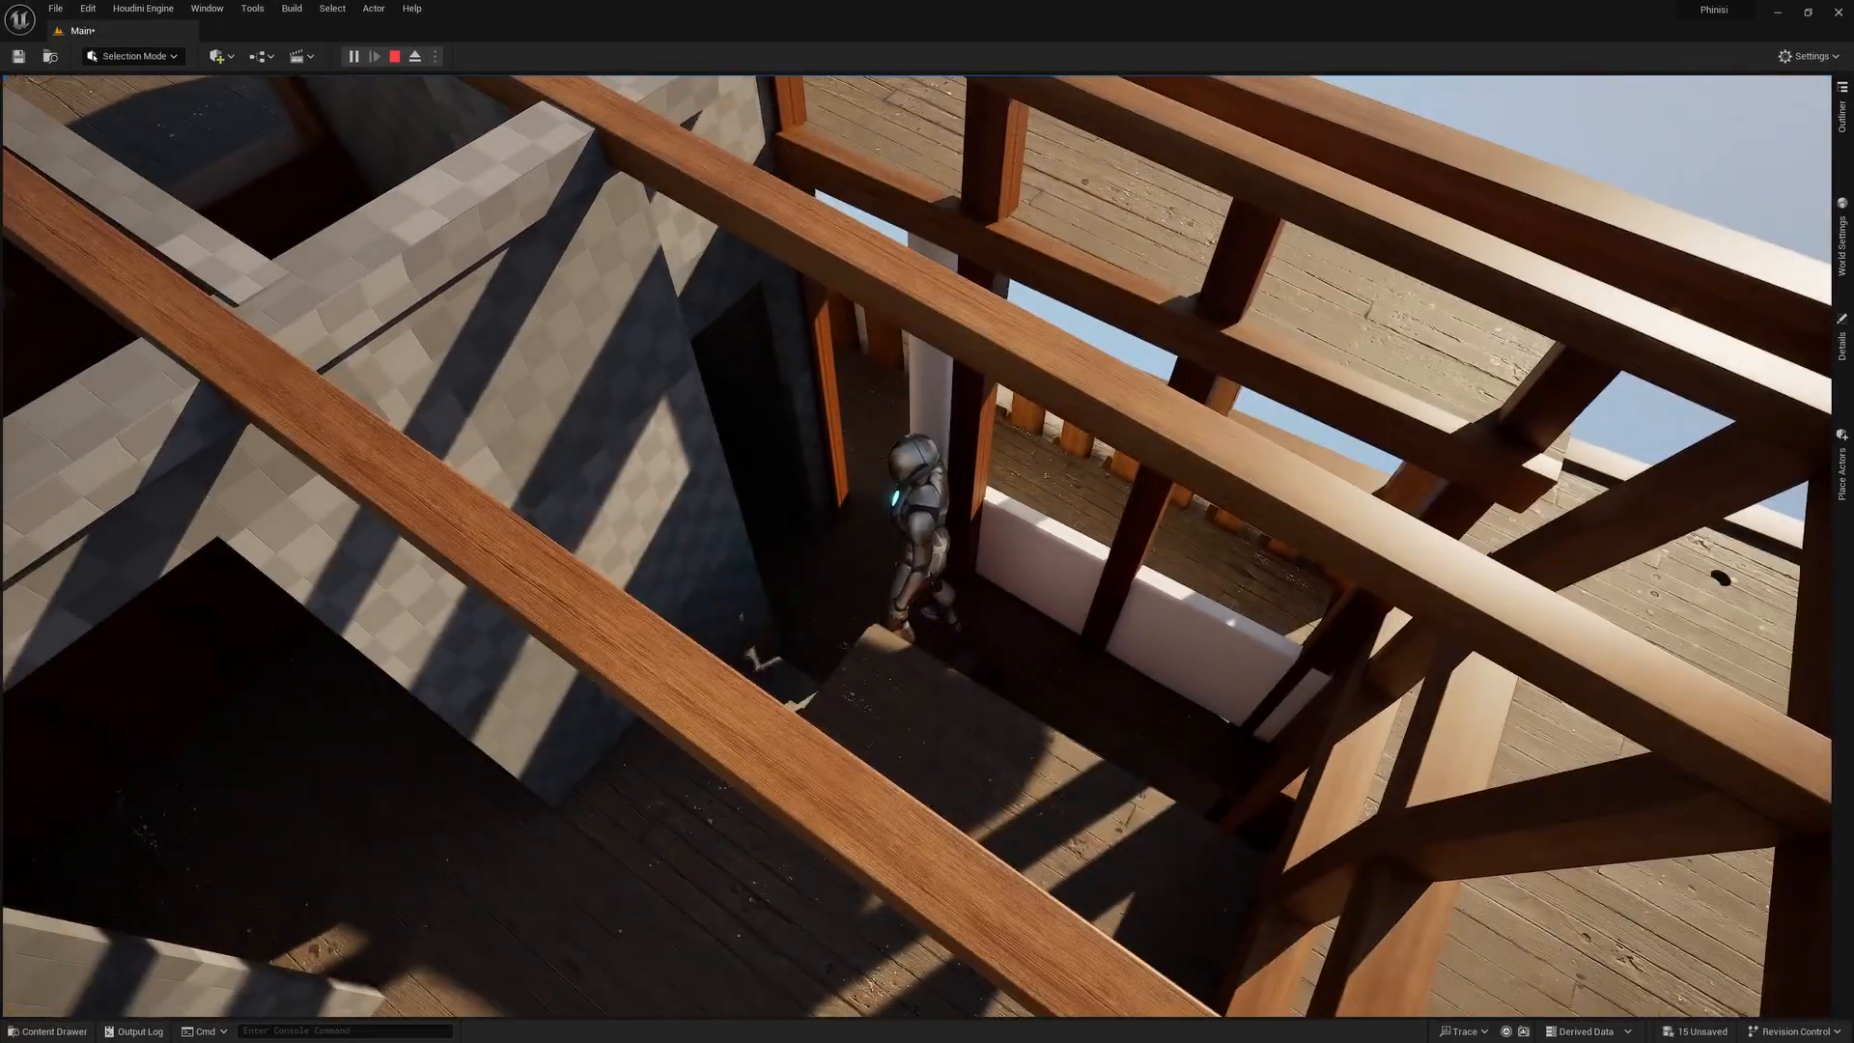
pyautogui.press('w')
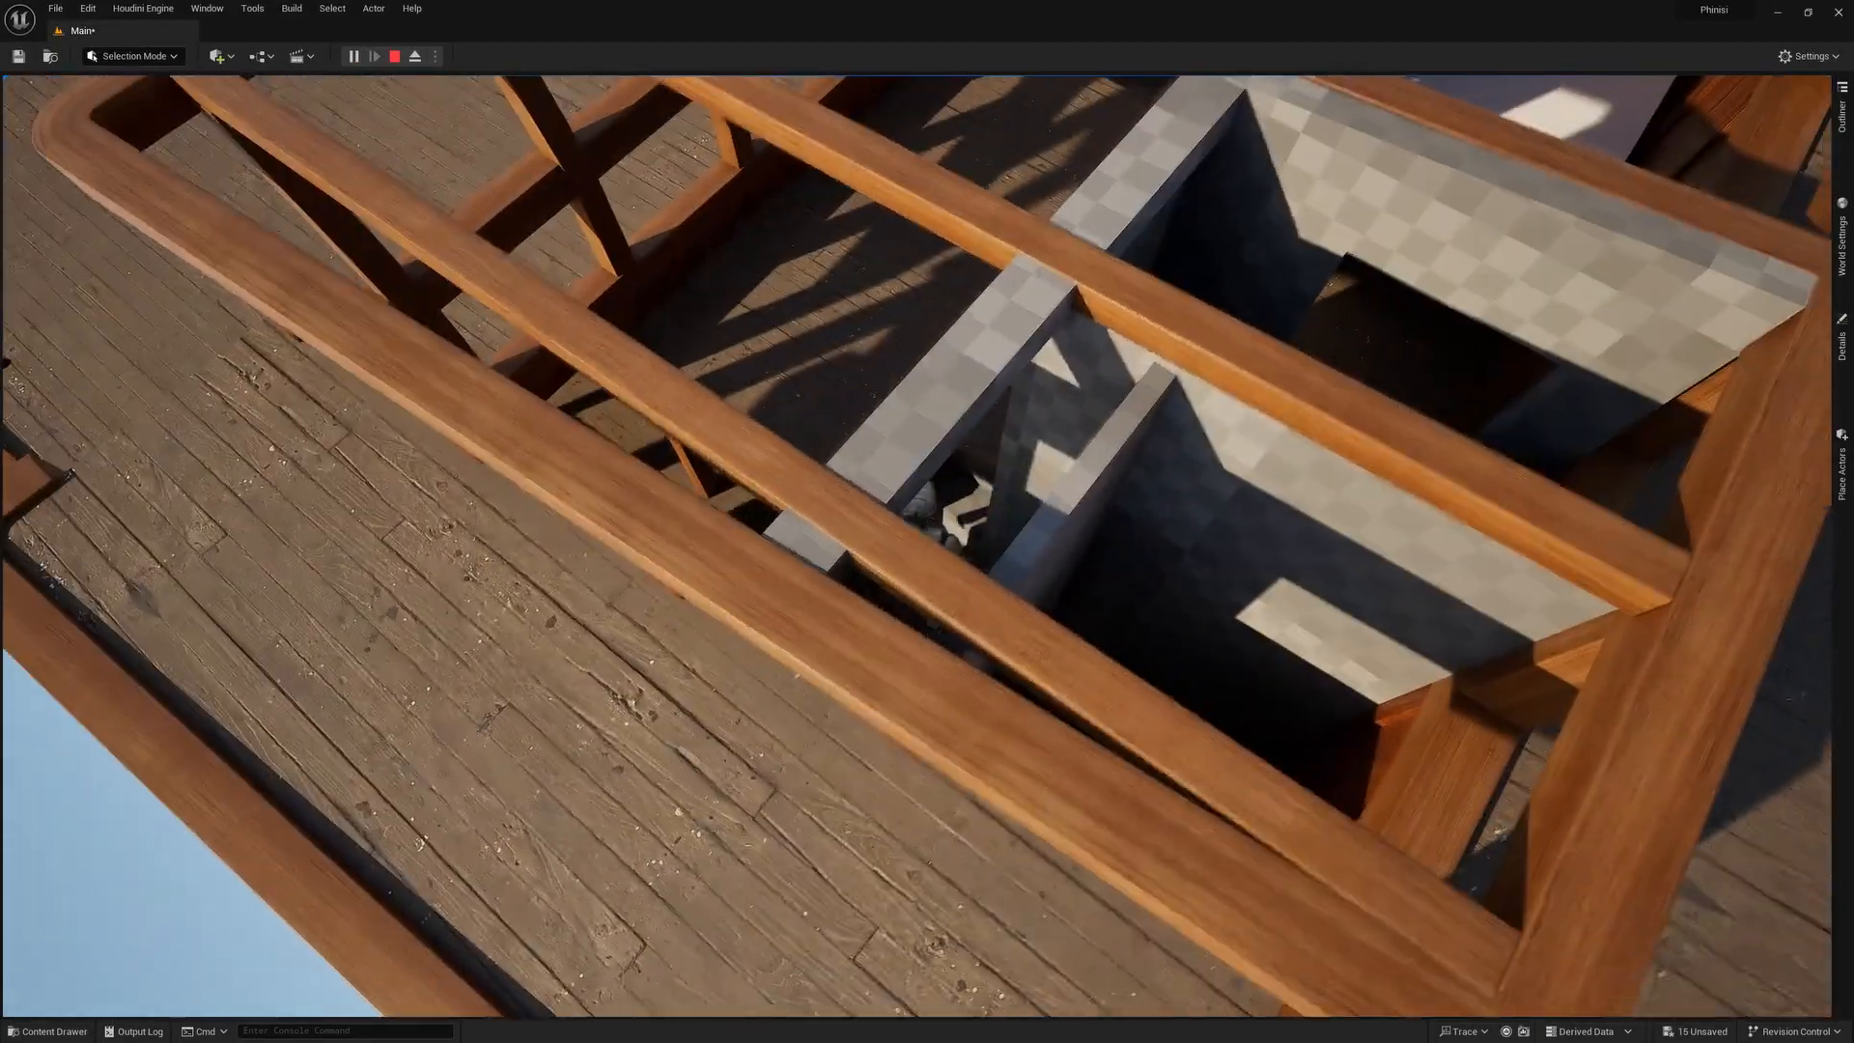
pyautogui.press('a')
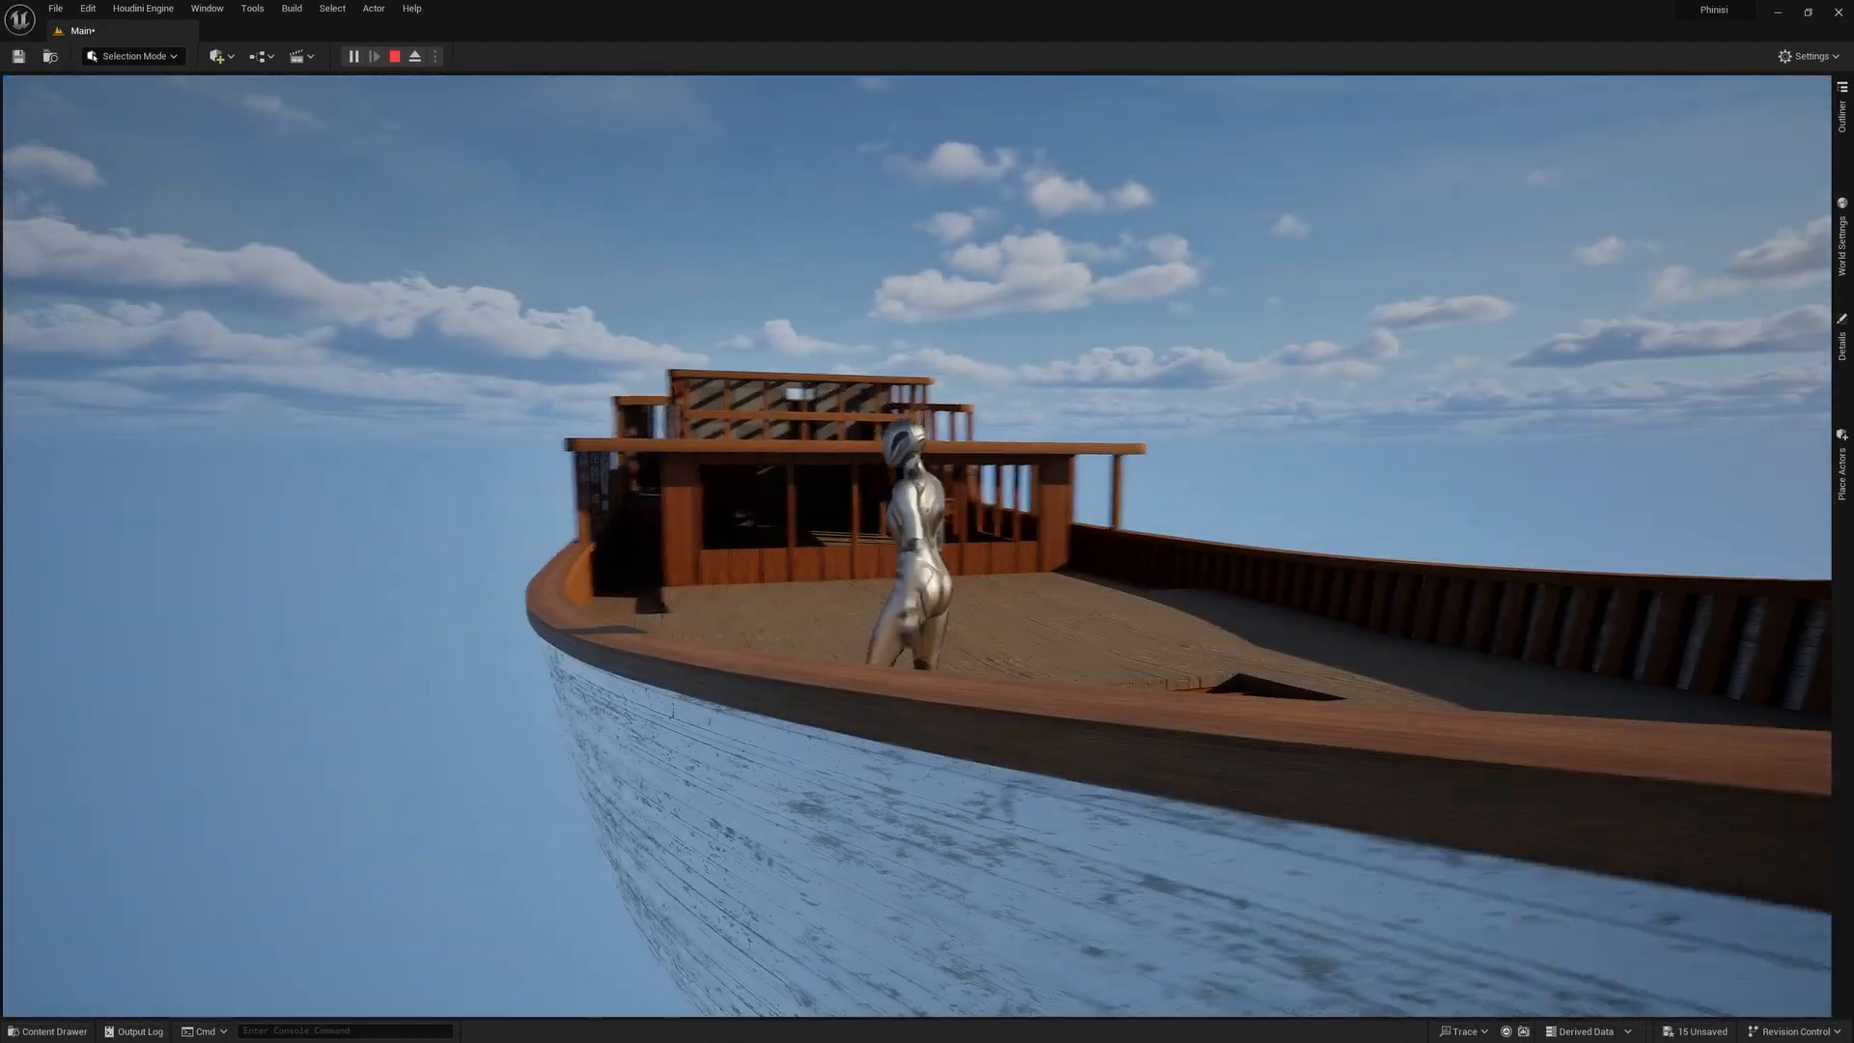
# Run from the bow along the open deck's railing to the side doorway and jump up into the raised cabin.
pyautogui.press('w')
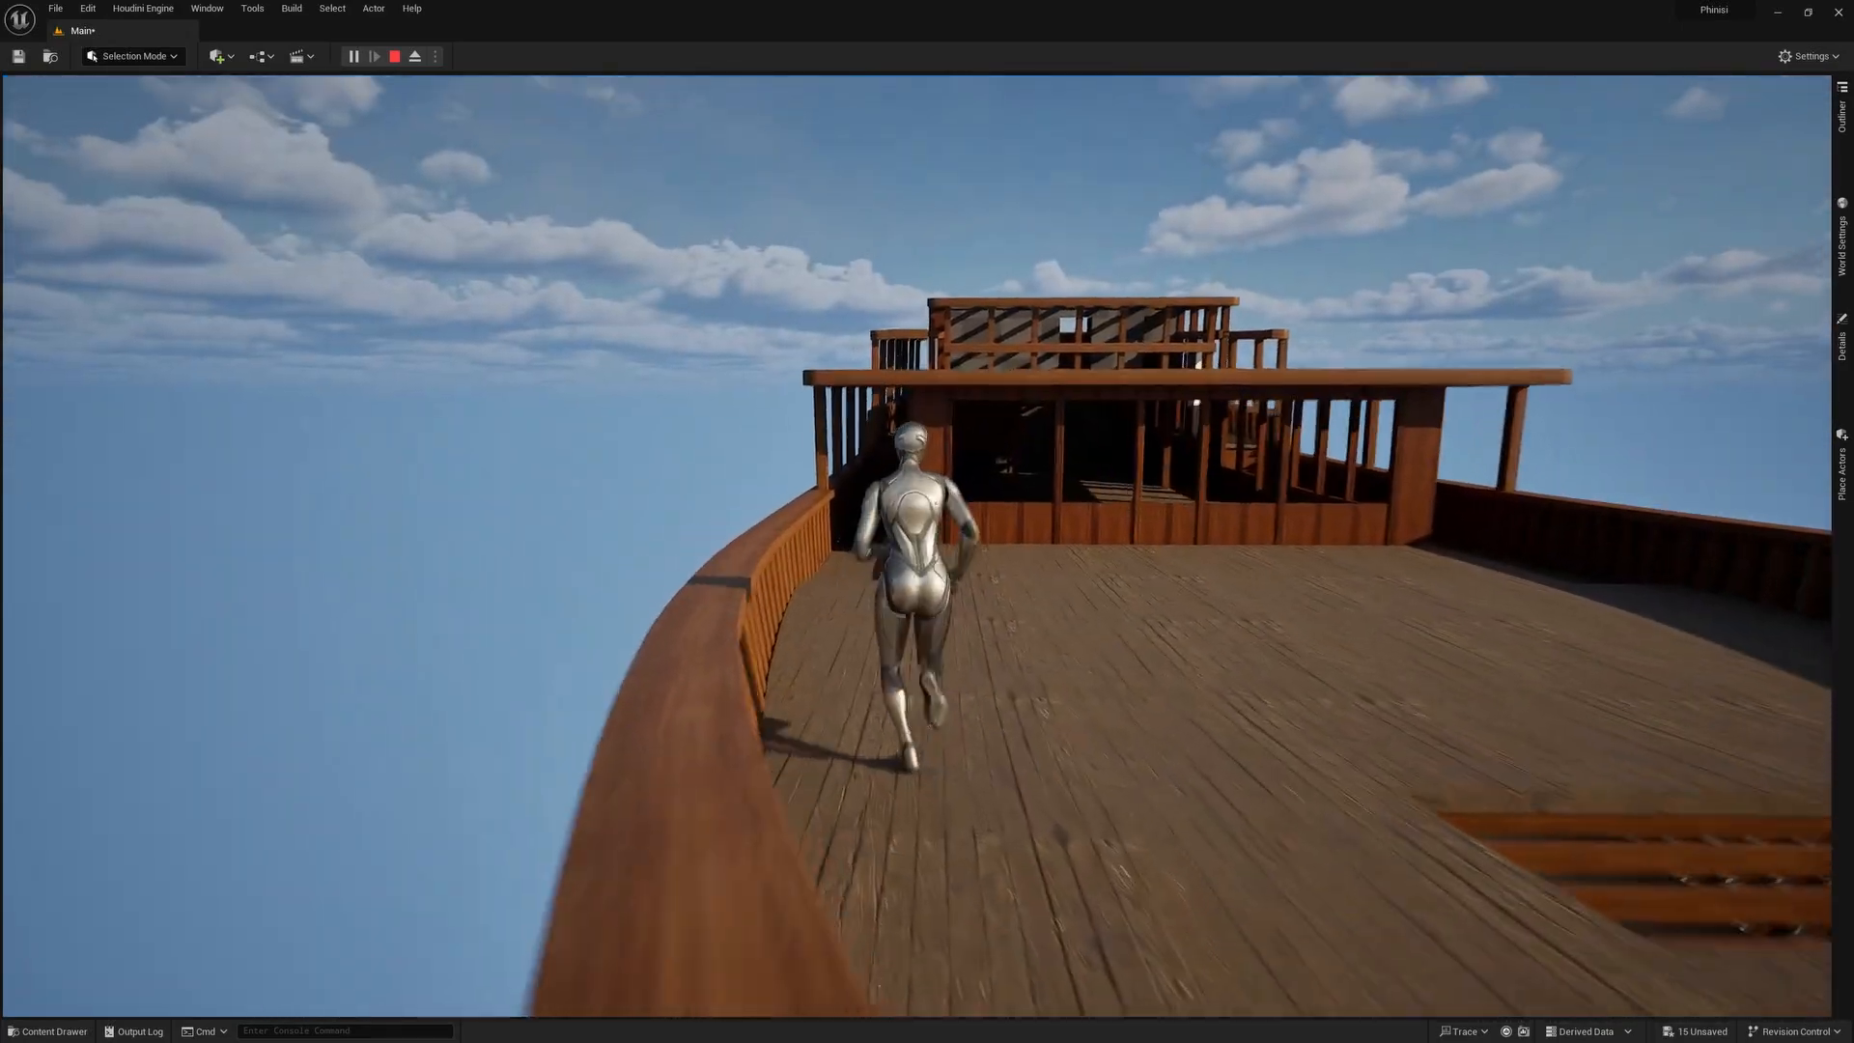
pyautogui.press('w')
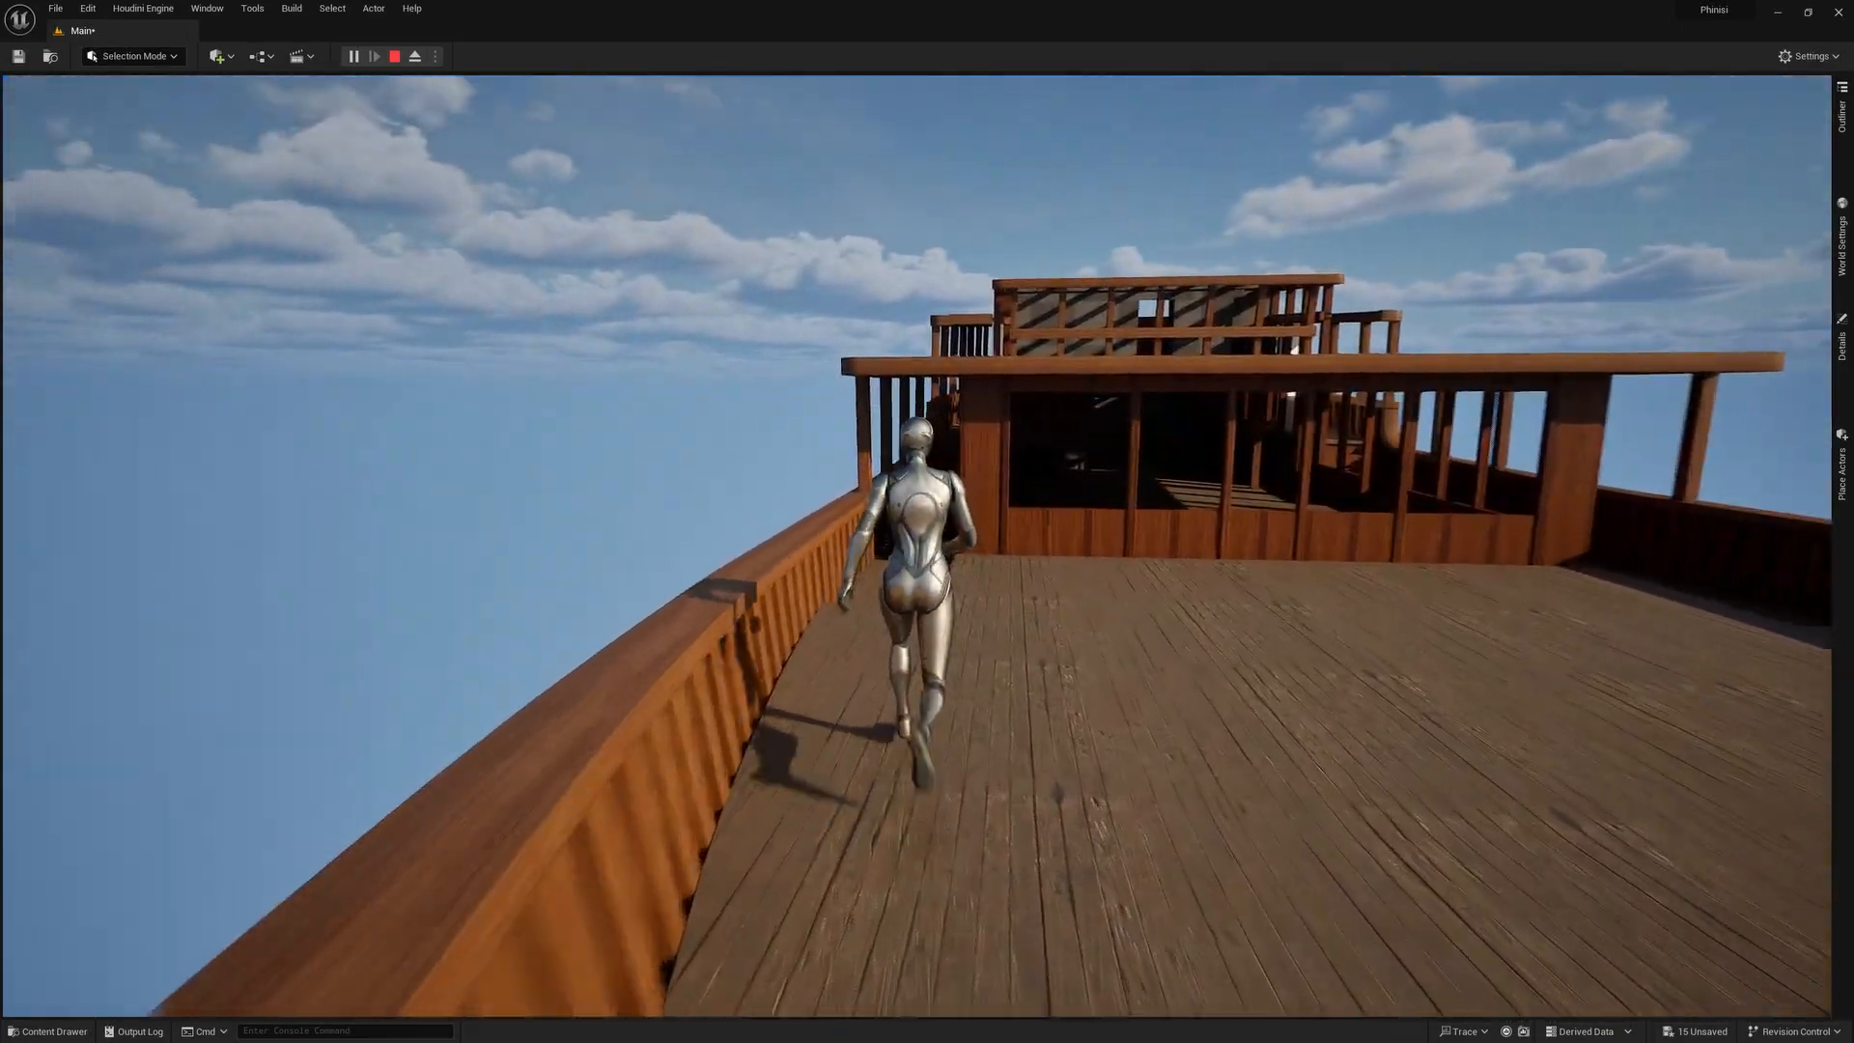
pyautogui.press('w')
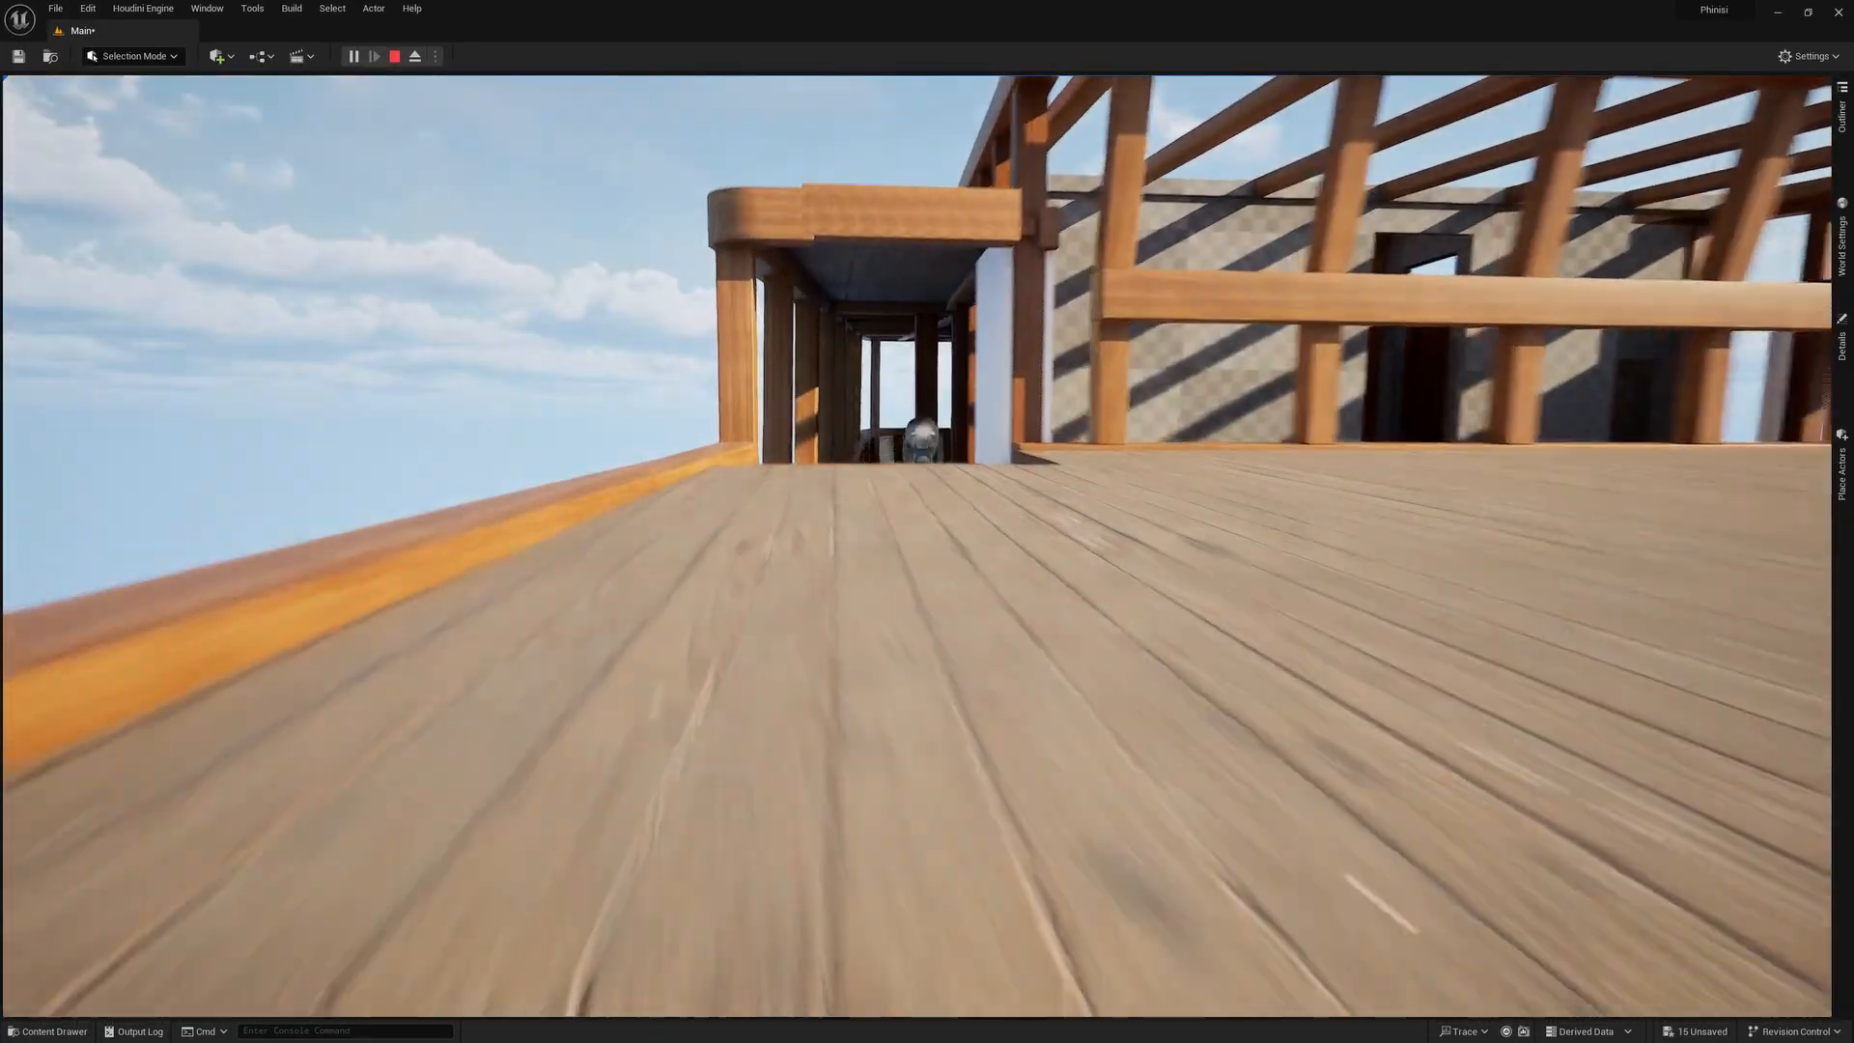
pyautogui.press('w')
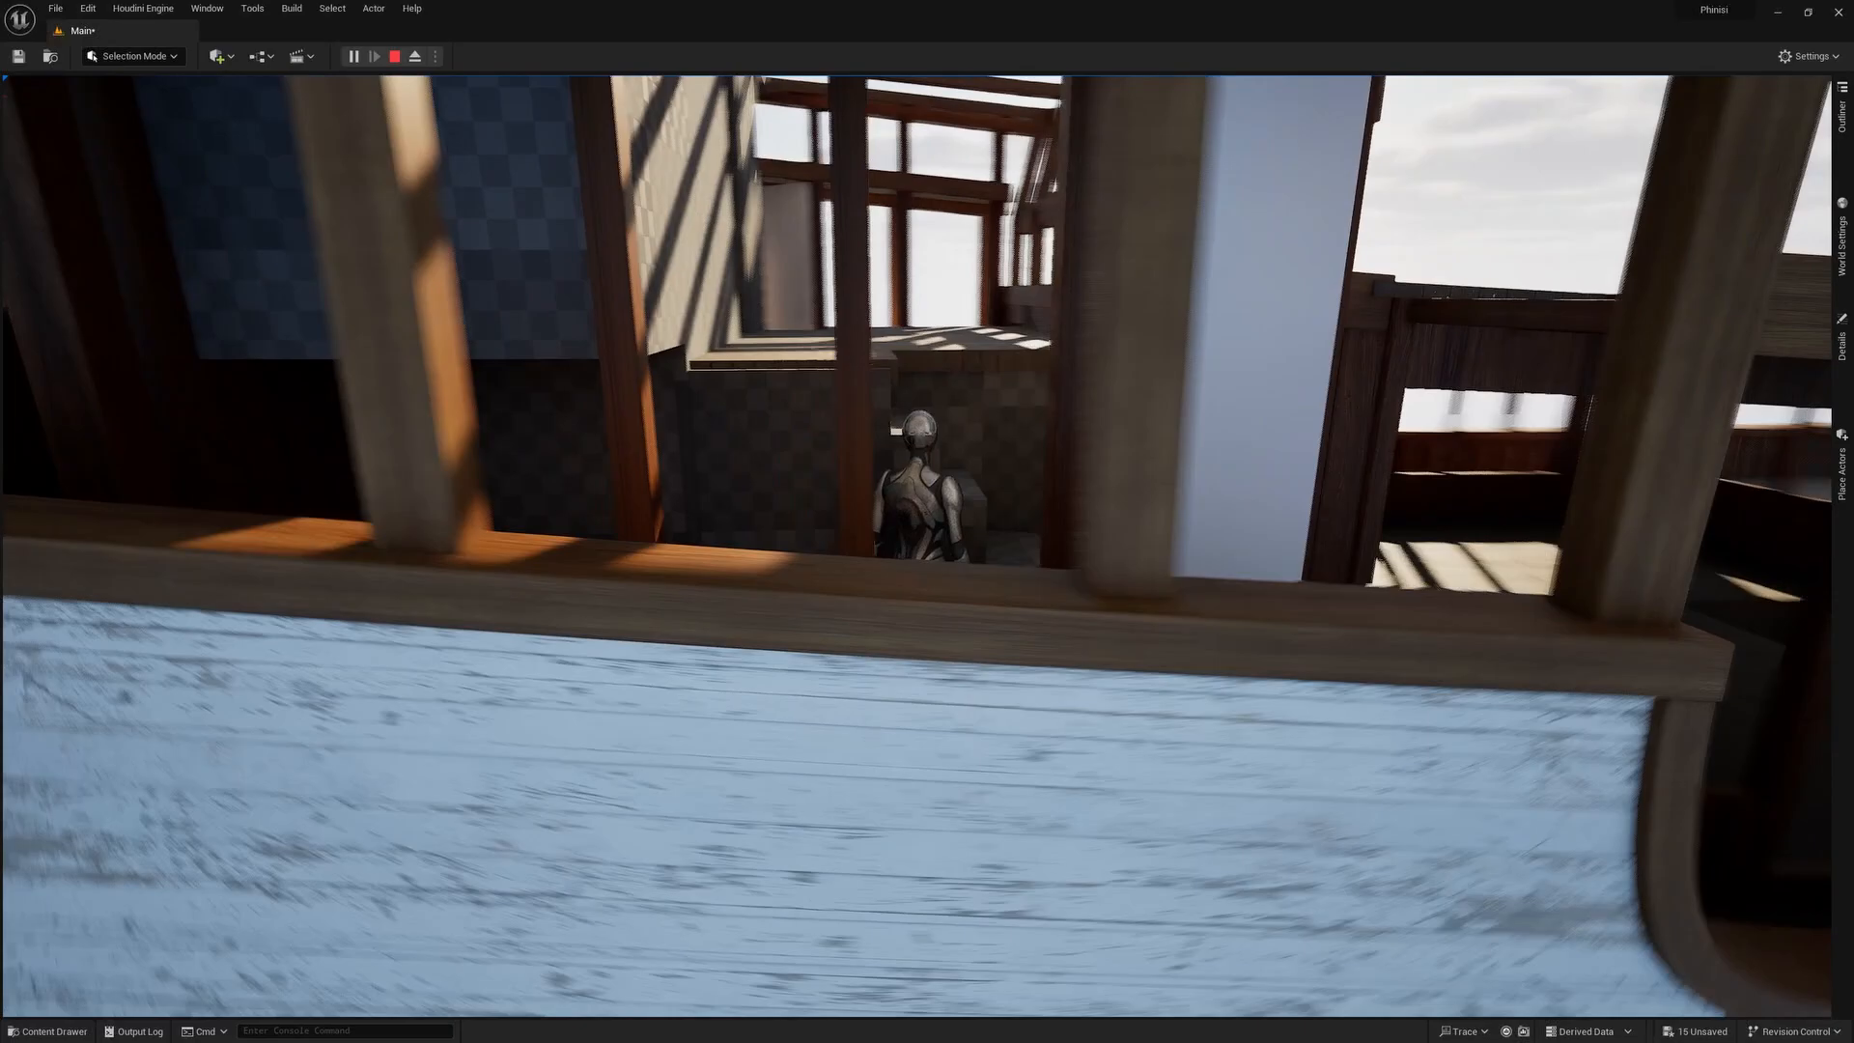
pyautogui.press('space')
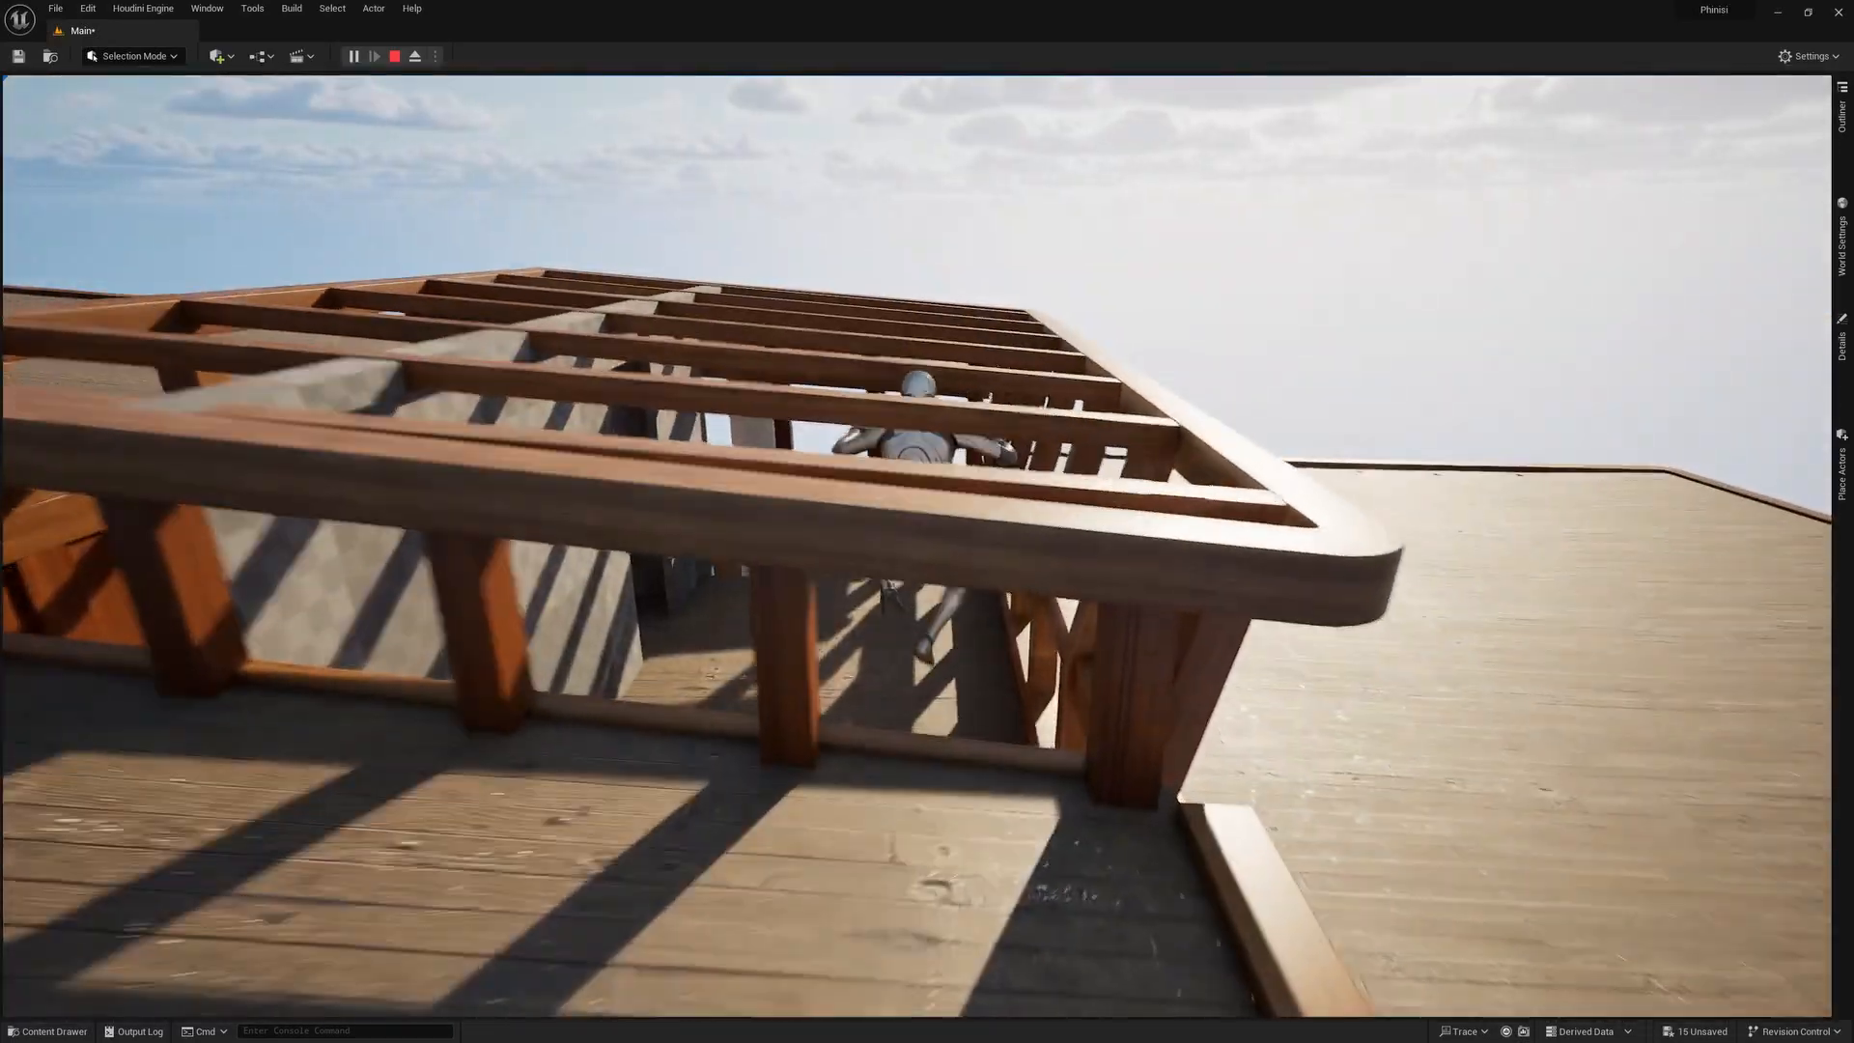
# Walk through the raised cabin along its slanted window frames and leave by the side doorway.
pyautogui.press('w')
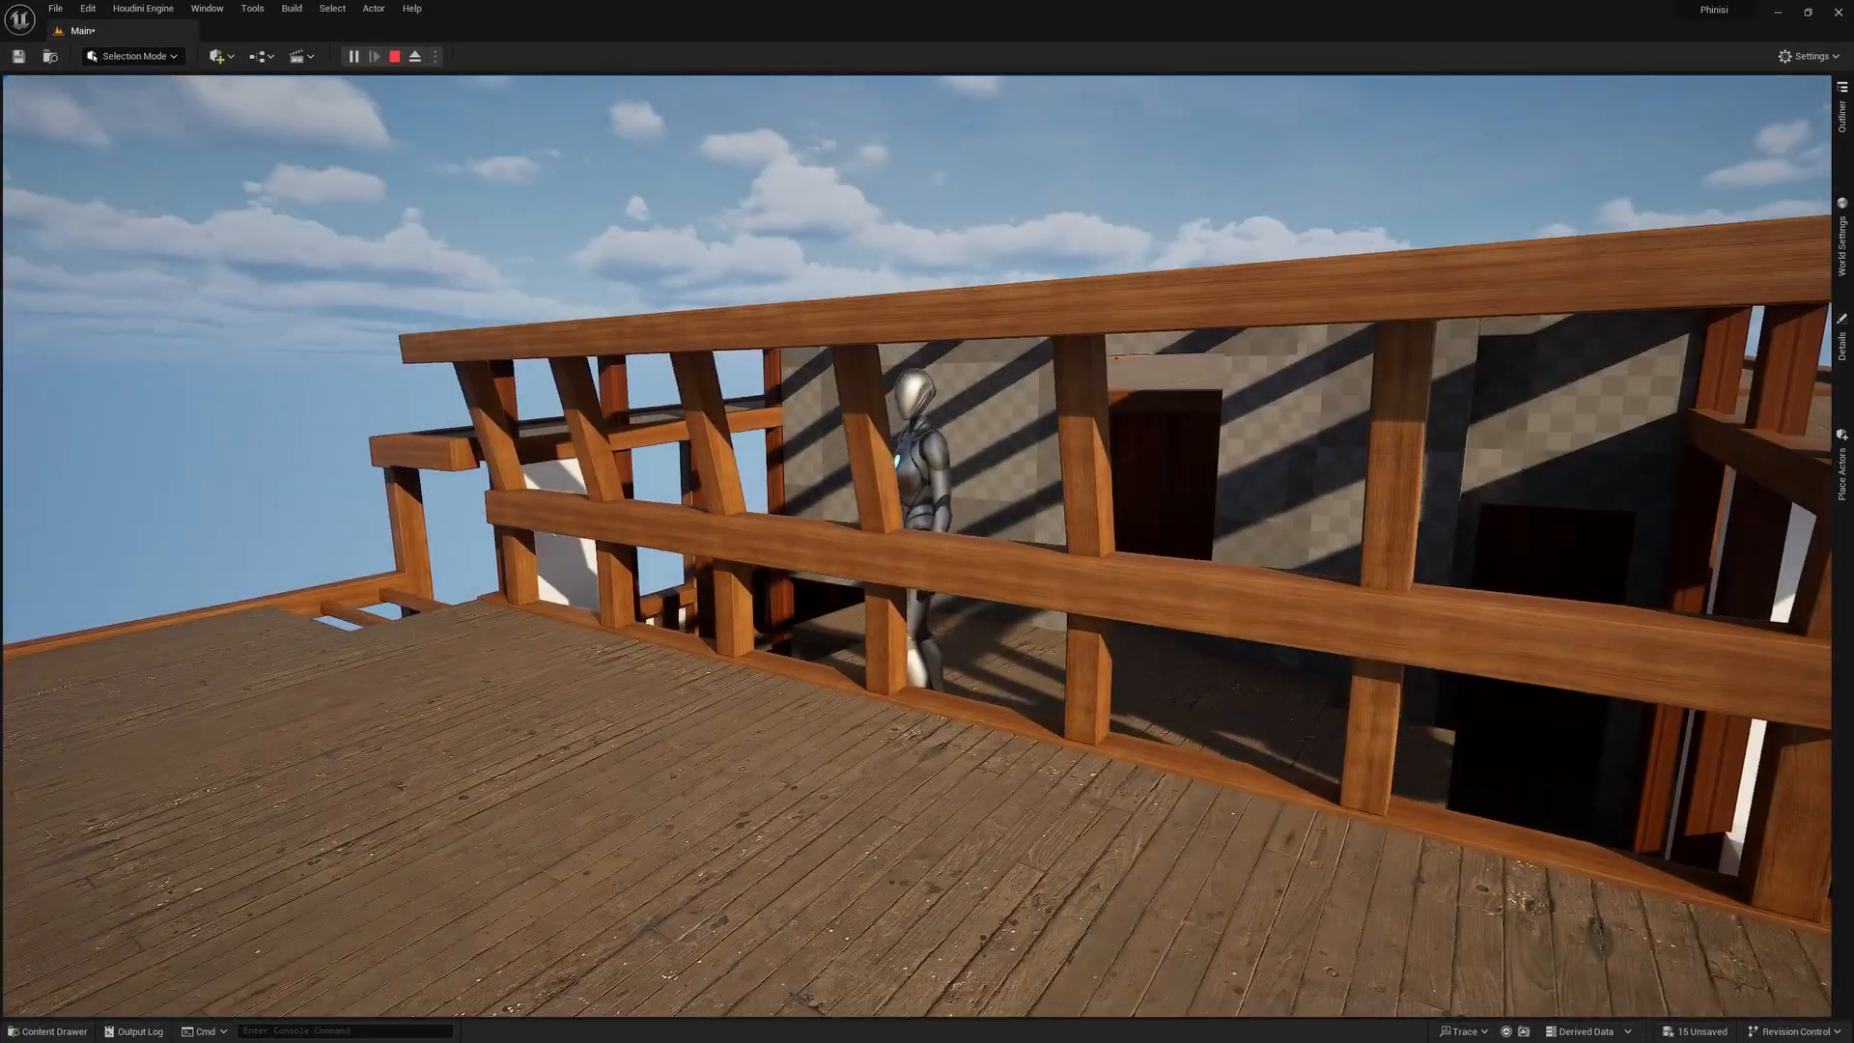
pyautogui.press('s')
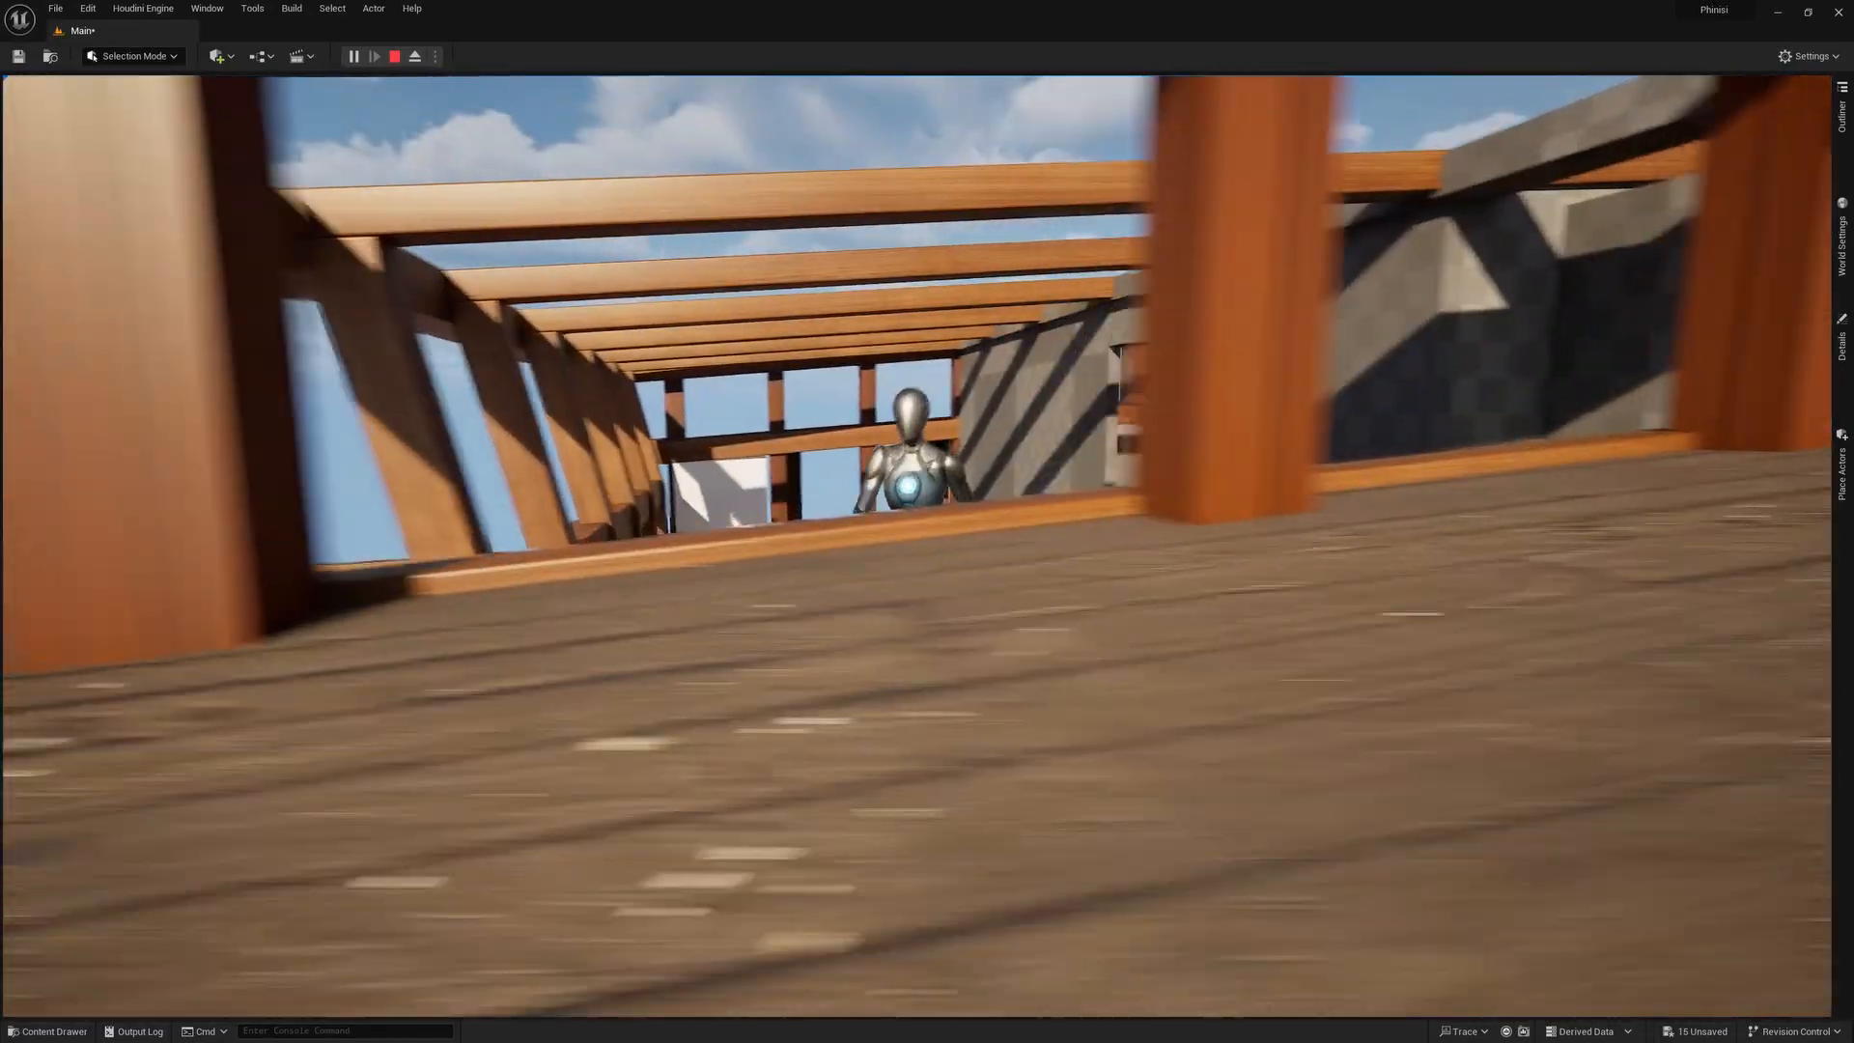
pyautogui.press('w')
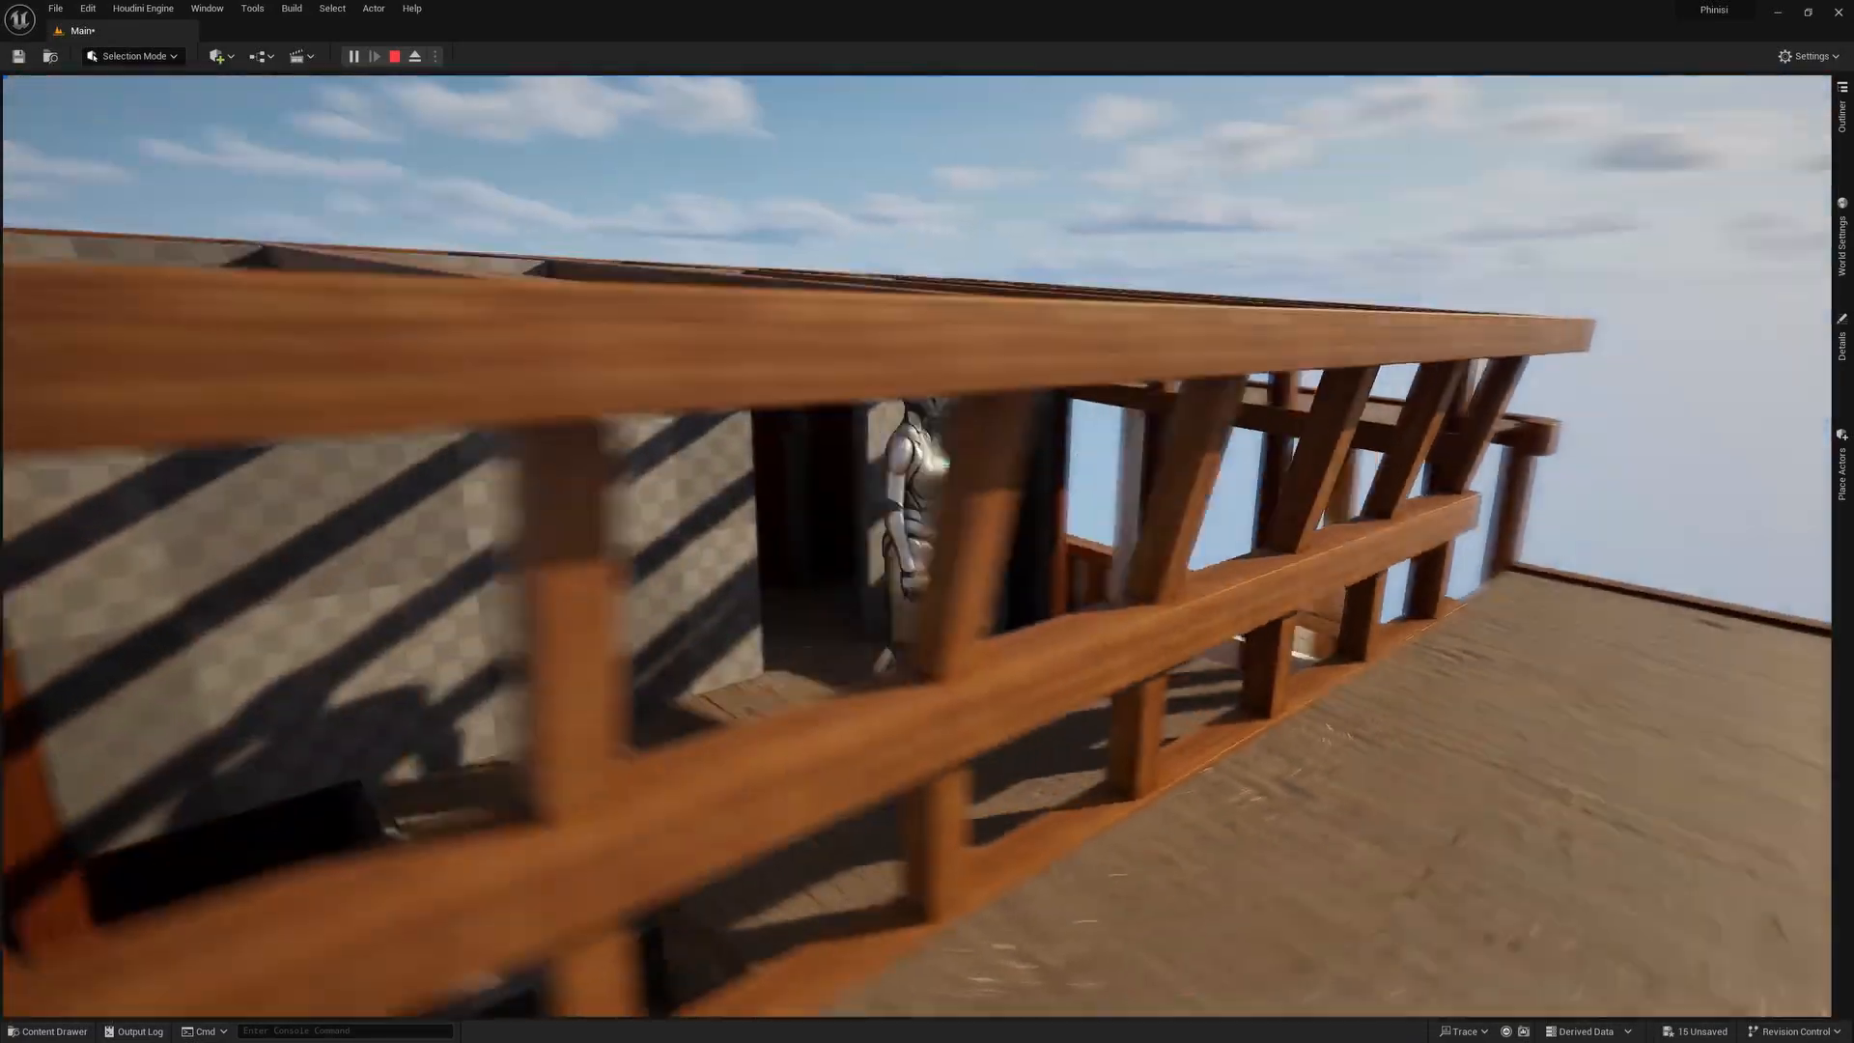
pyautogui.press('w')
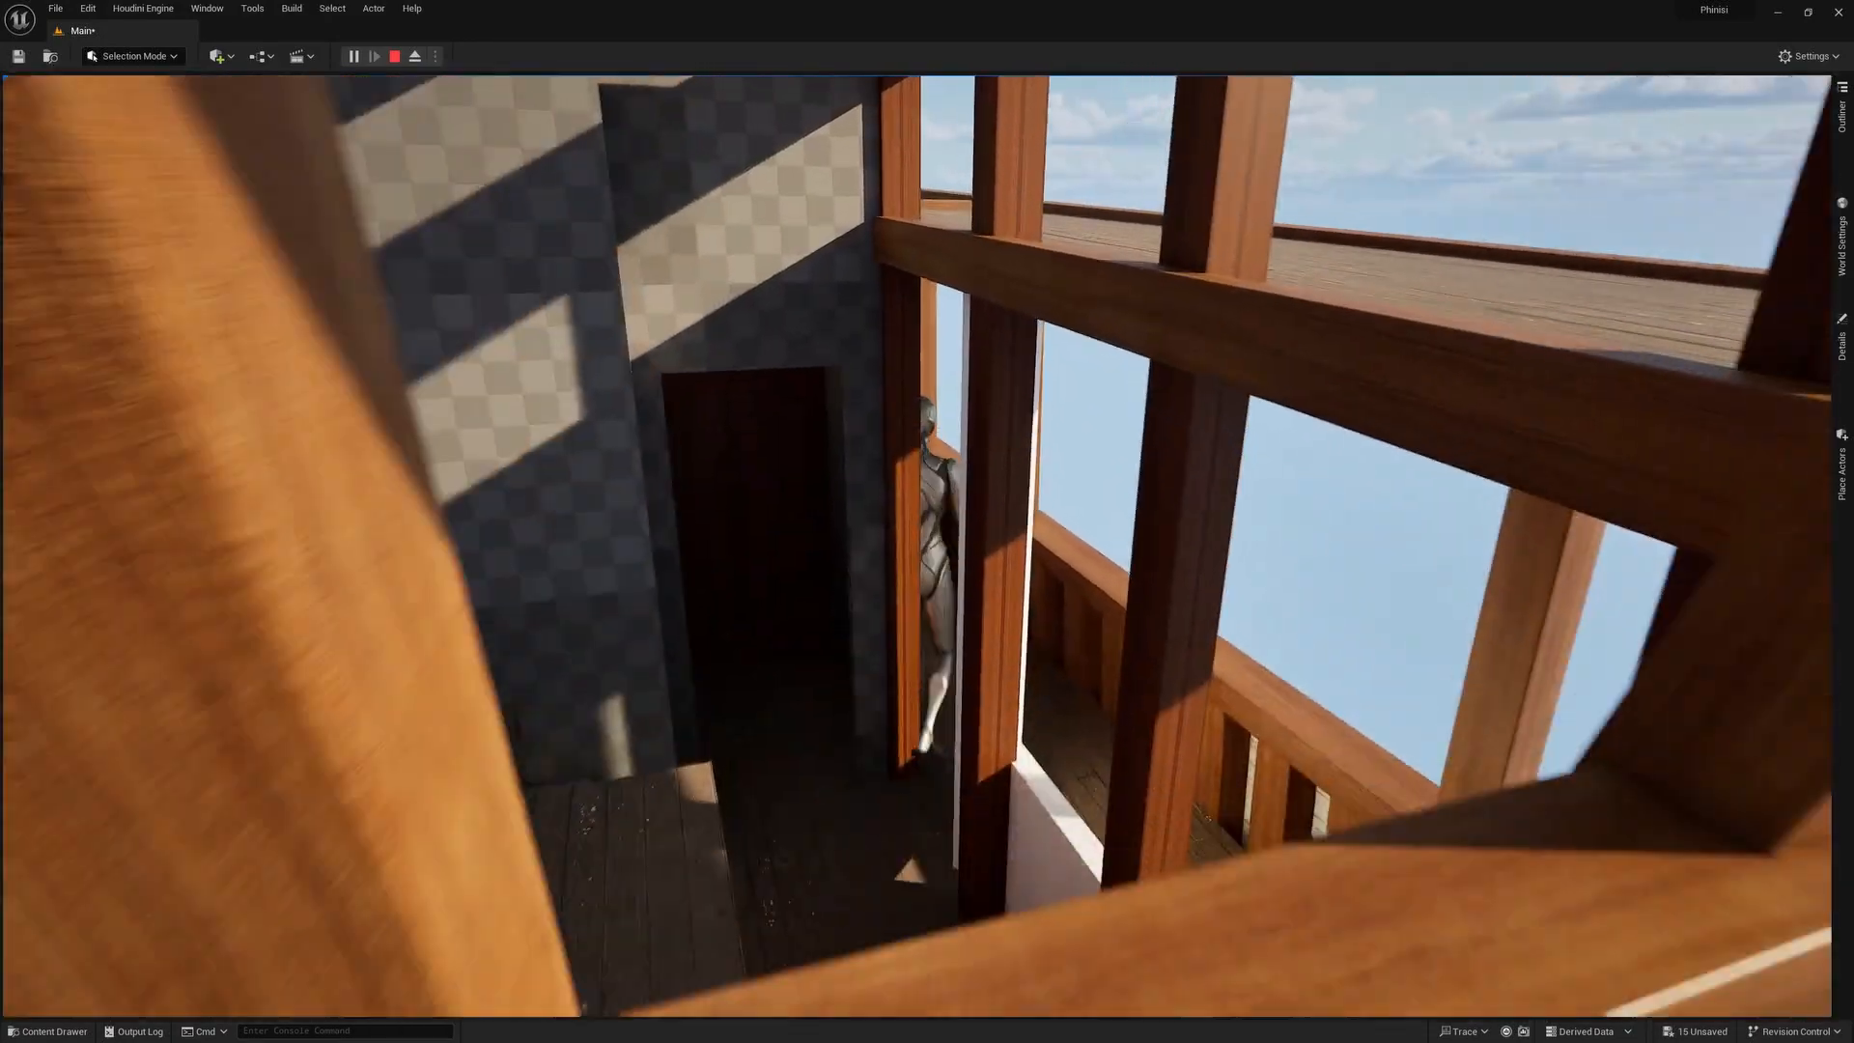
# Walk through the covered stern area and along the side passage past the cabin to the open foredeck.
pyautogui.press('w')
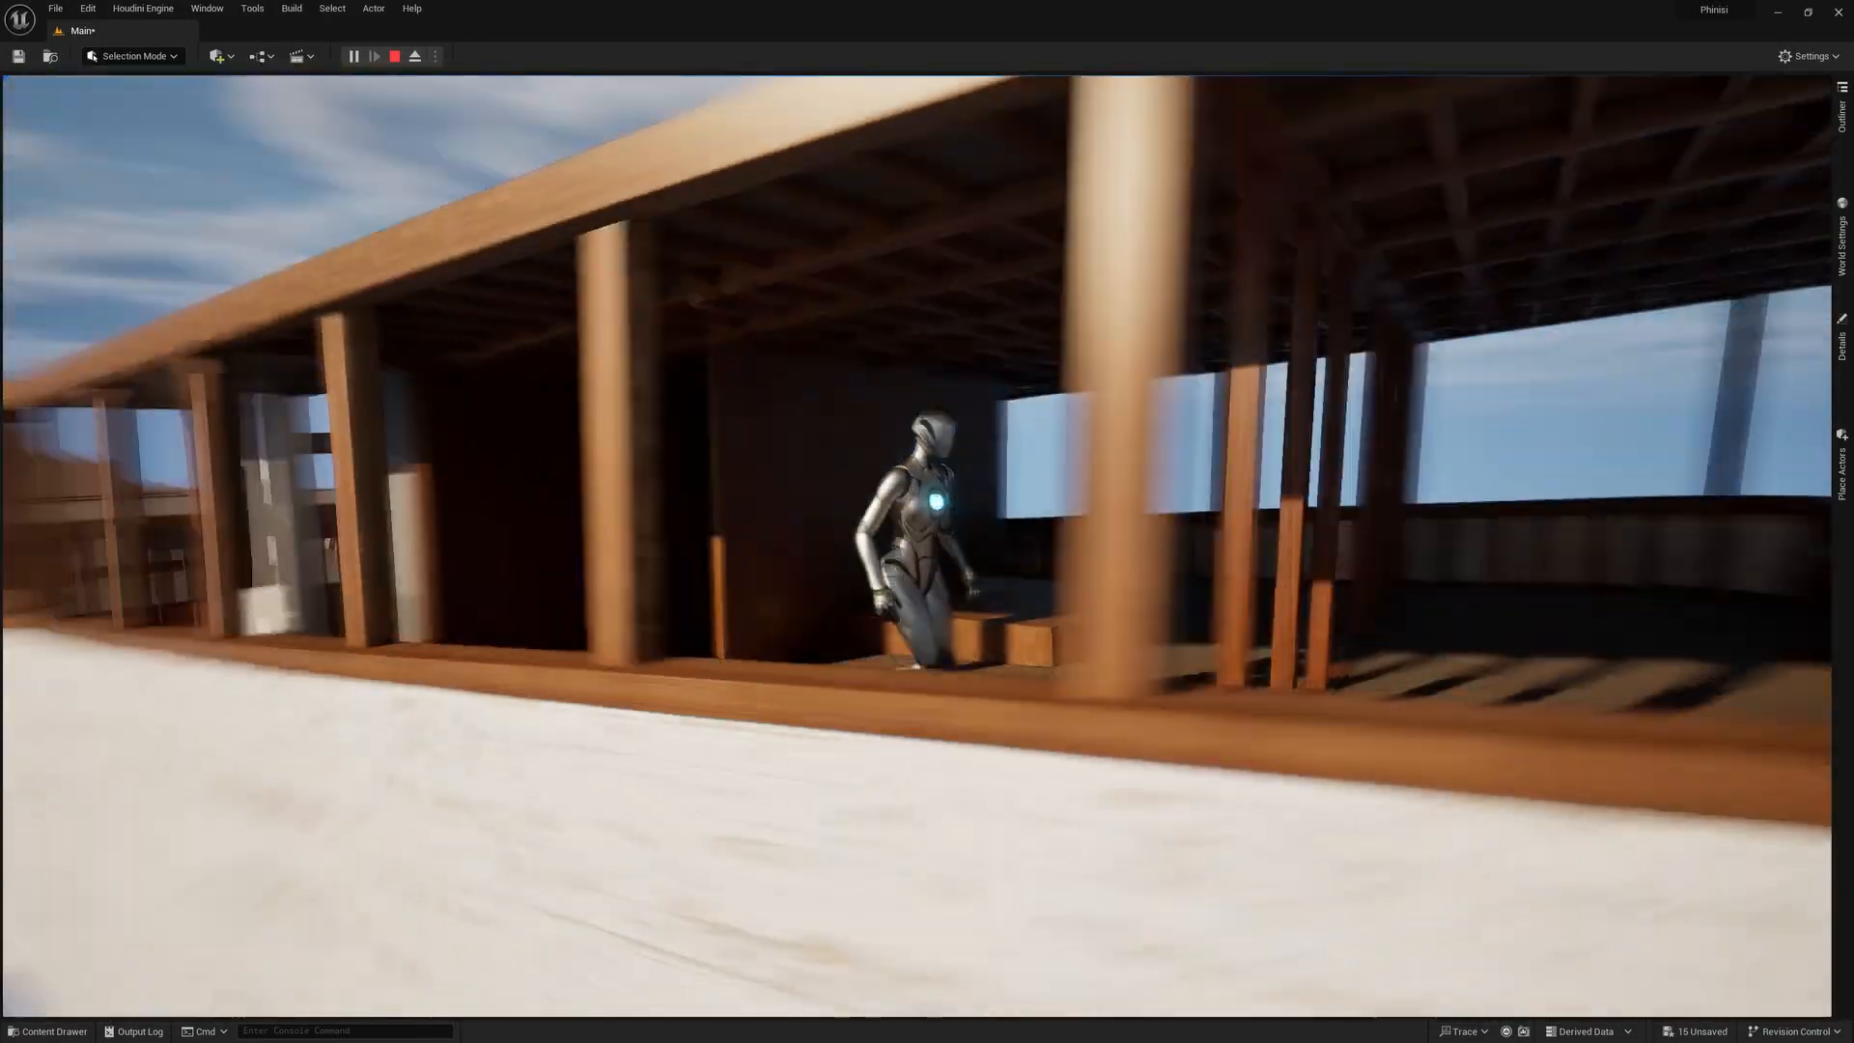
pyautogui.press('w')
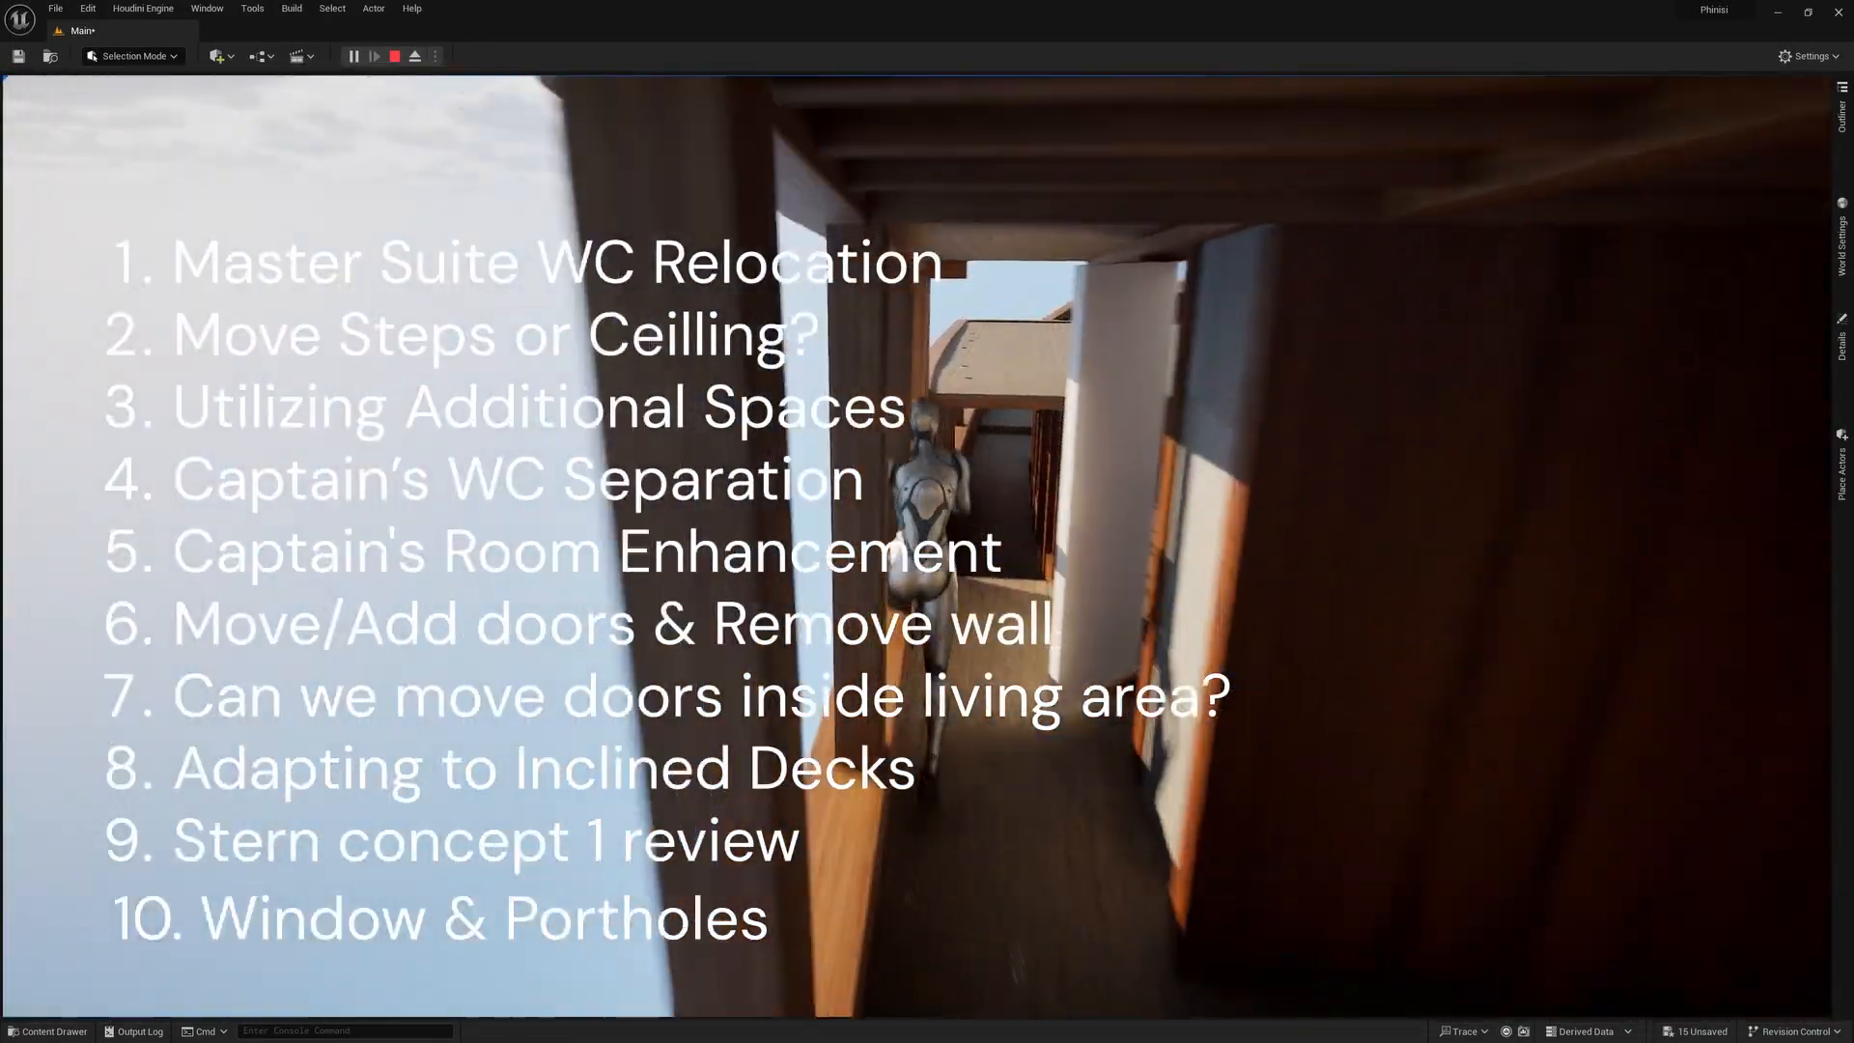
pyautogui.press('w')
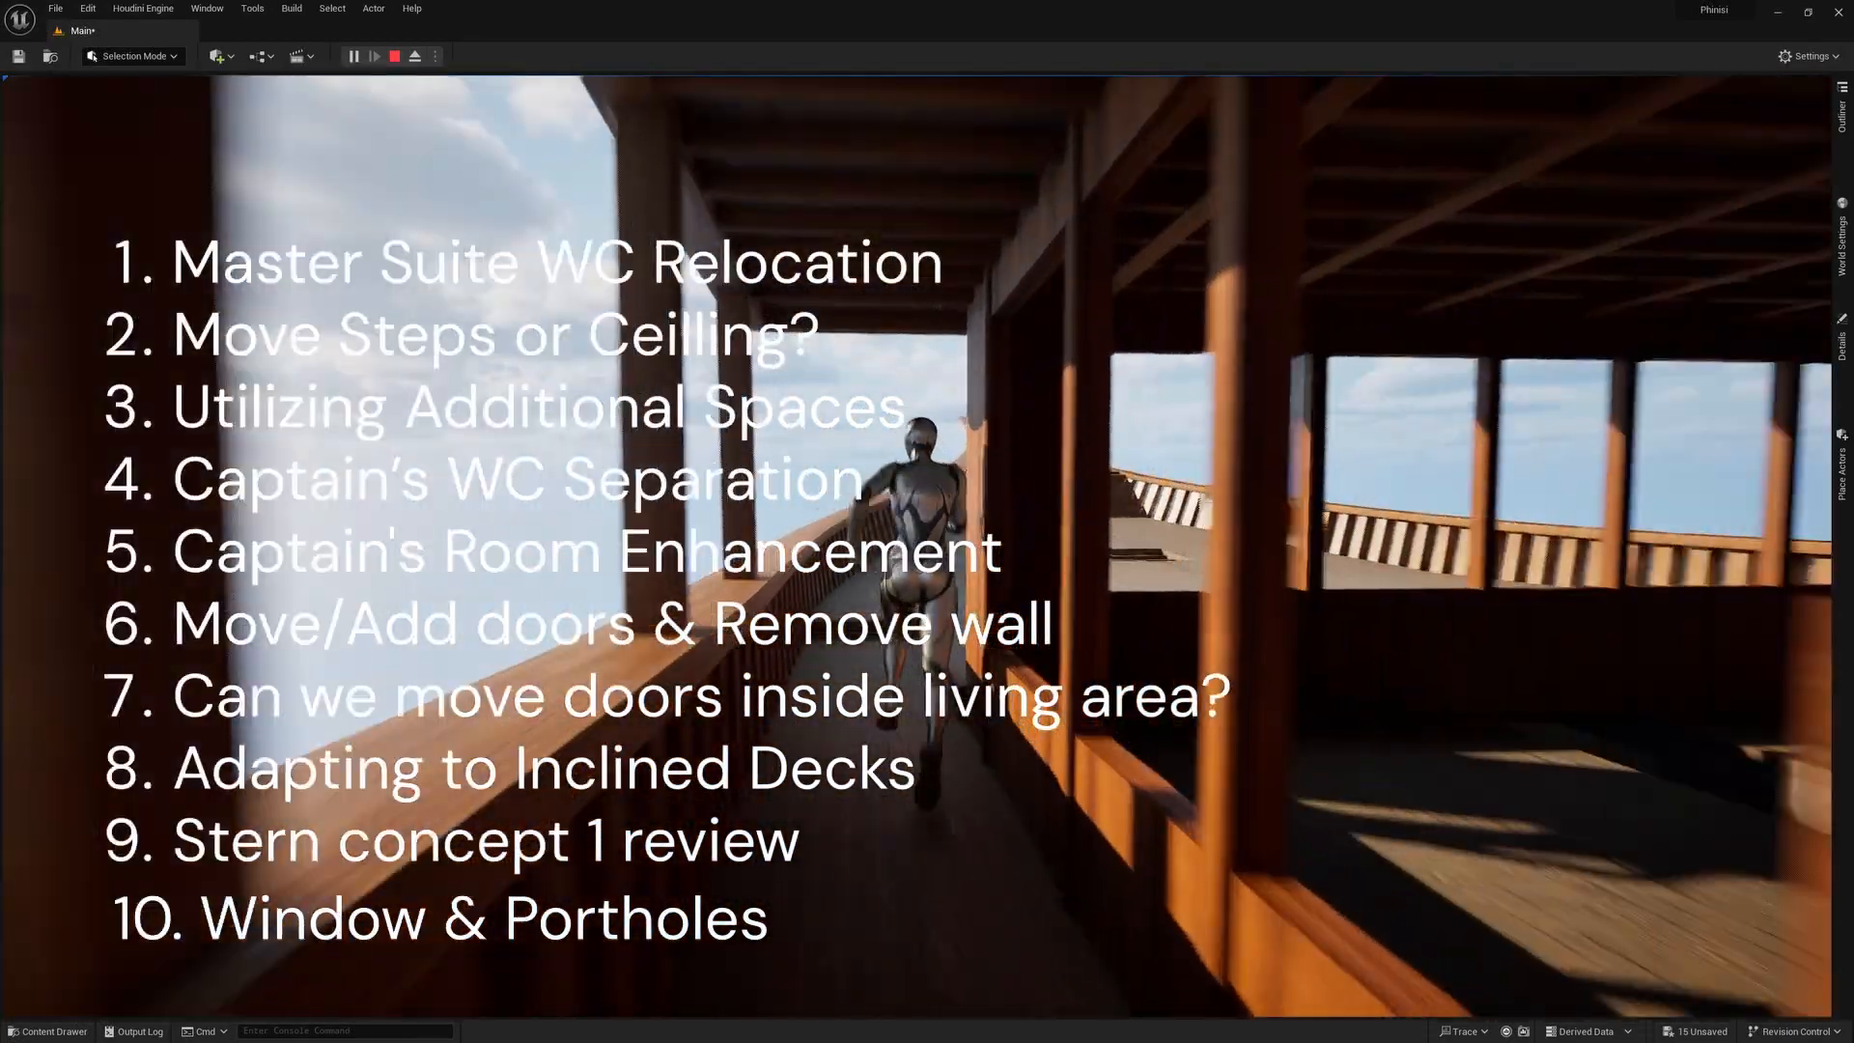
pyautogui.press('w')
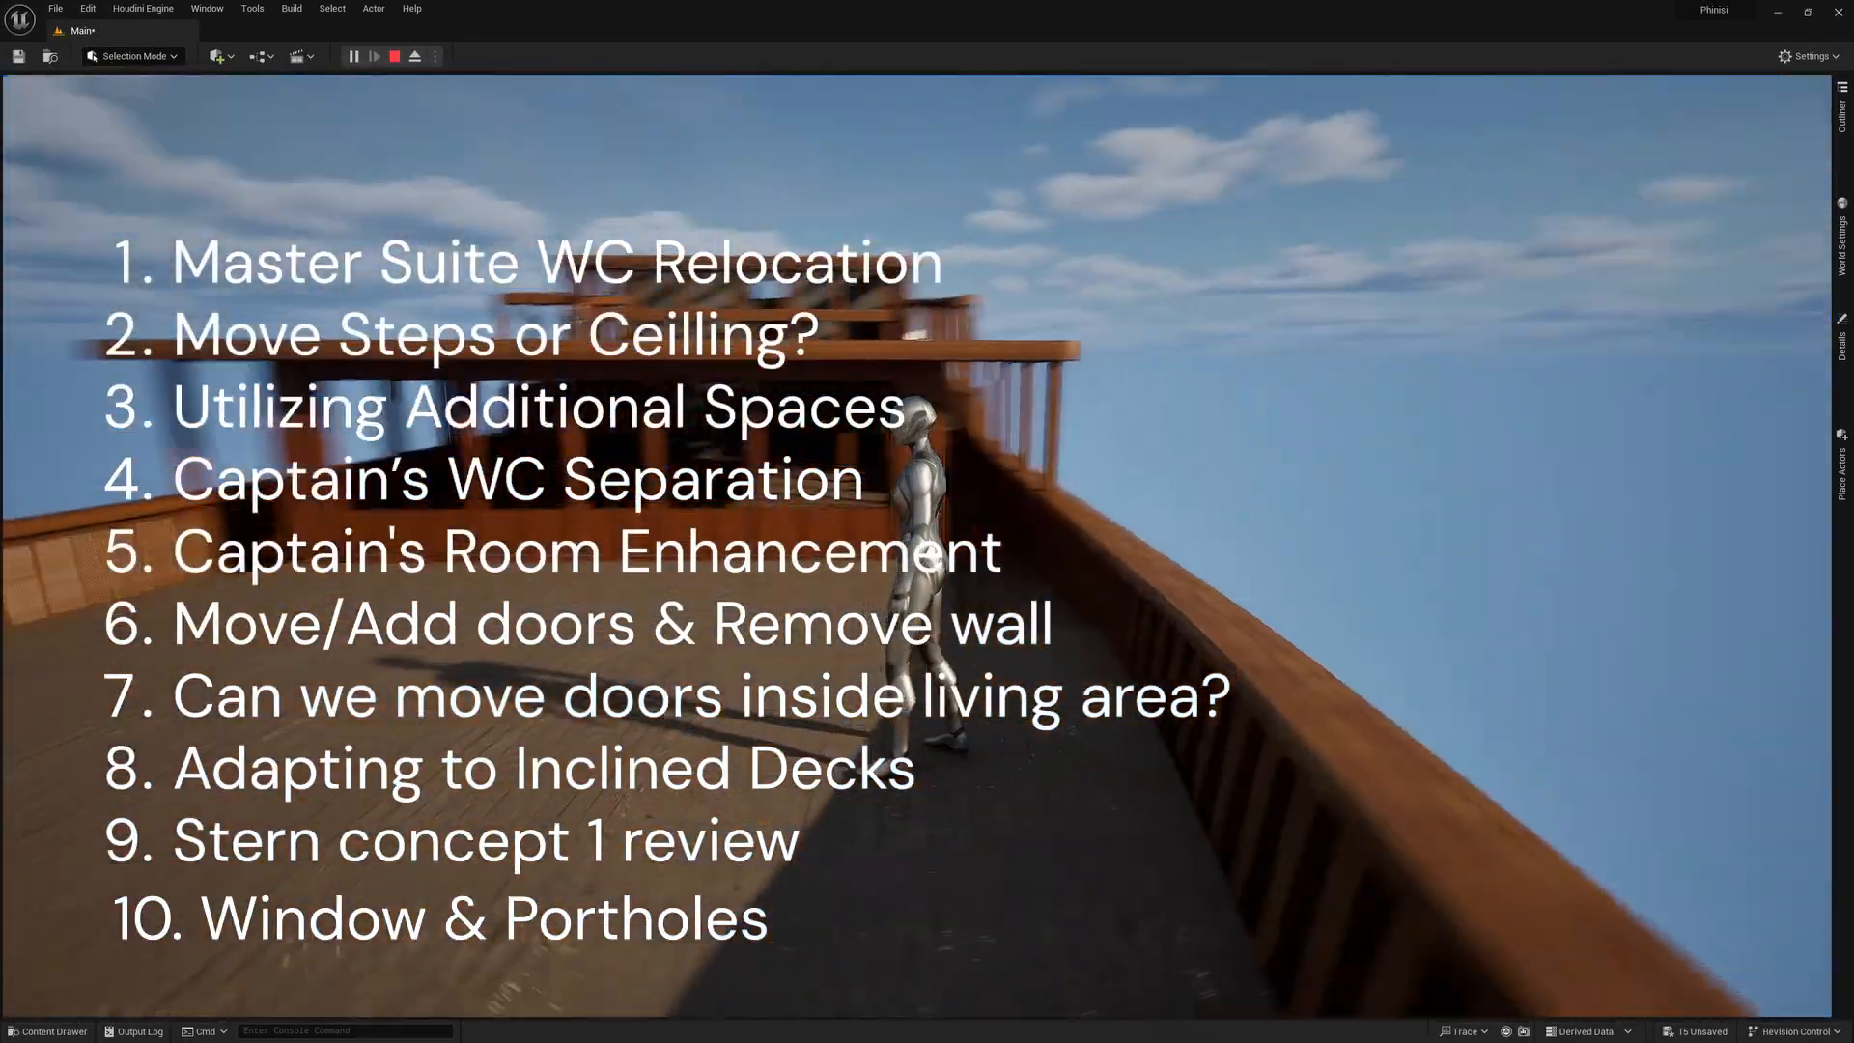